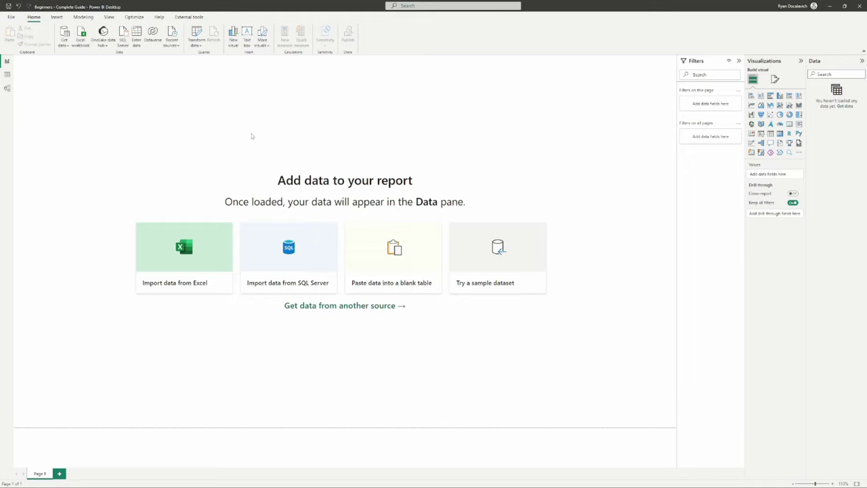
left_click_drag(94, 92, 612, 395)
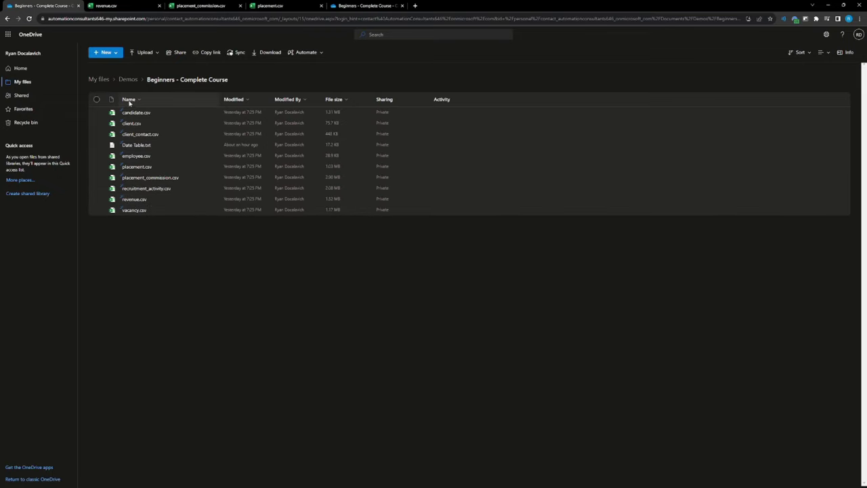
Step: Look over the course files in the OneDrive folder and inspect the placementId column in revenue.csv
mouse_move(144, 214)
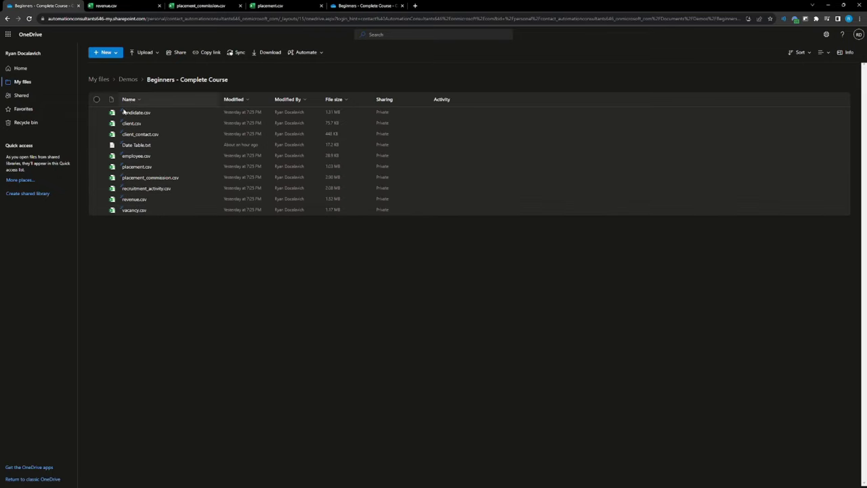
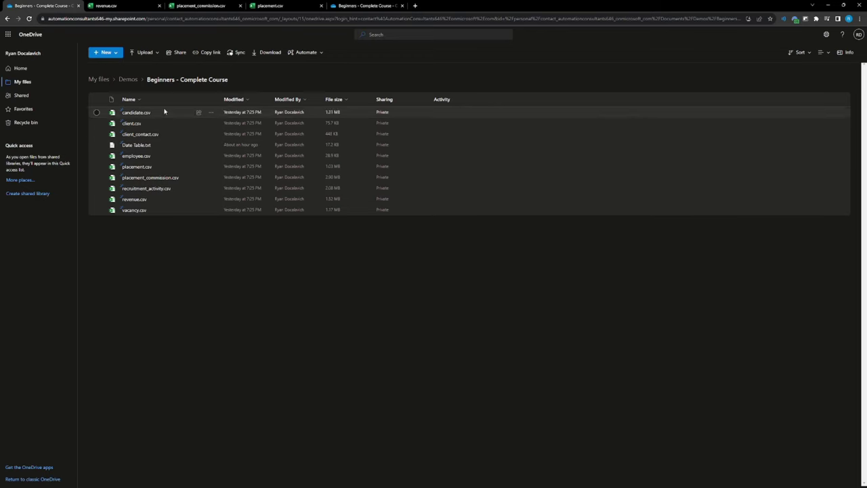
left_click(107, 5)
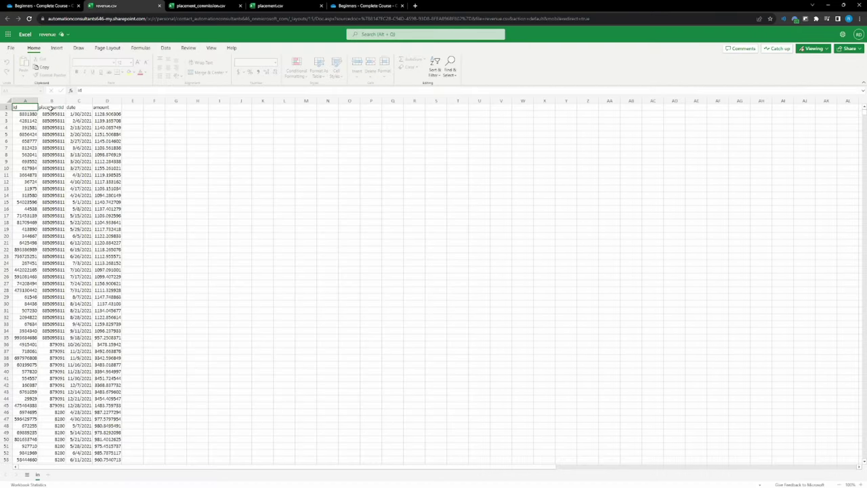
left_click(42, 107)
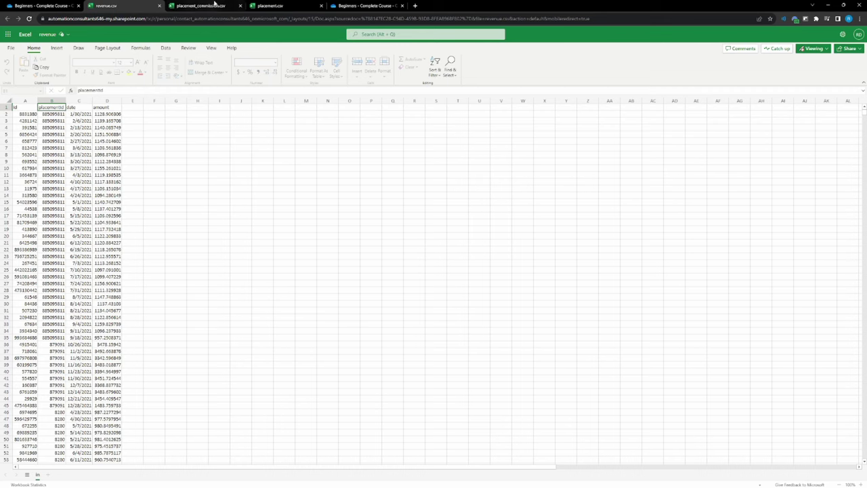
Step: Place placement.csv ahead of revenue.csv in the browser and examine its ID, date, employment type and fee percentage columns
left_click_drag(268, 6, 112, 5)
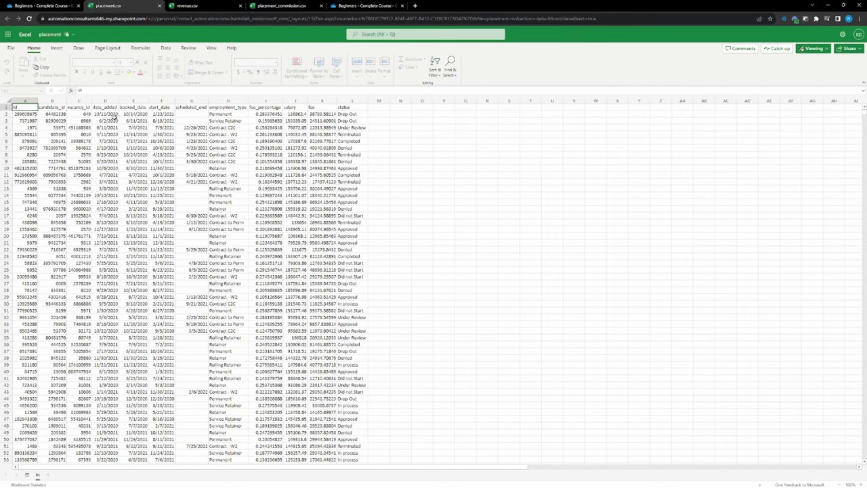
left_click_drag(105, 100, 193, 100)
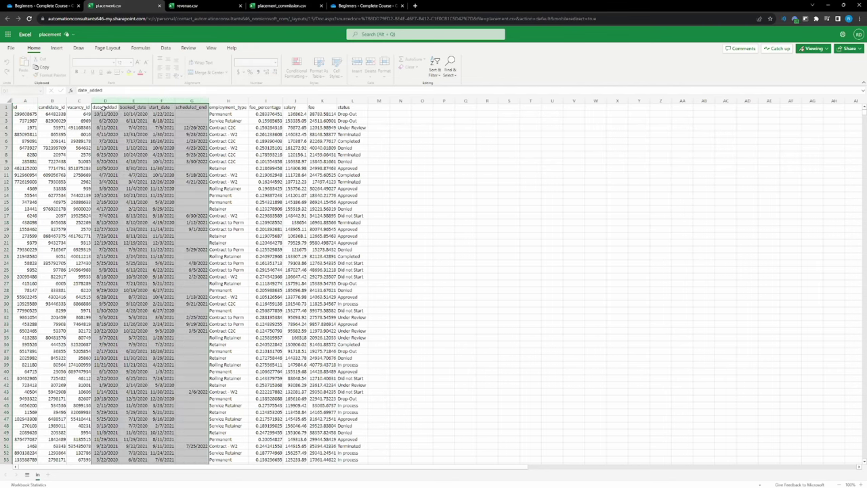
left_click_drag(79, 100, 40, 100)
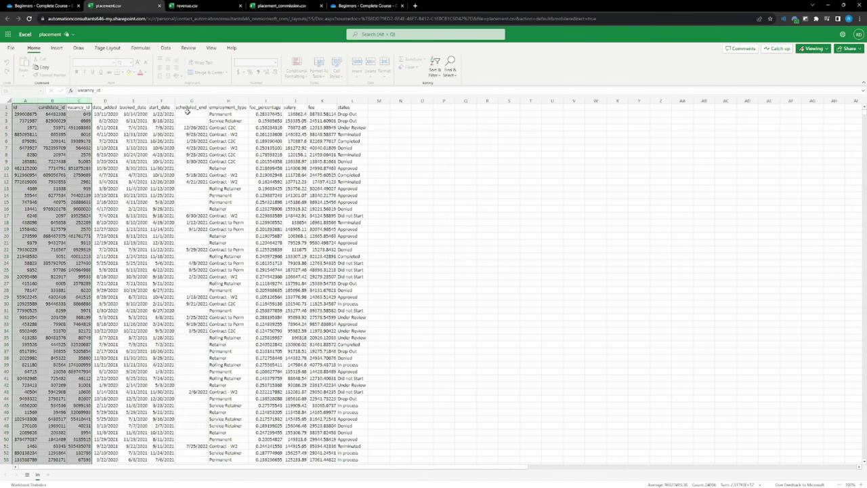
left_click(200, 100)
left_click_drag(202, 100, 257, 101)
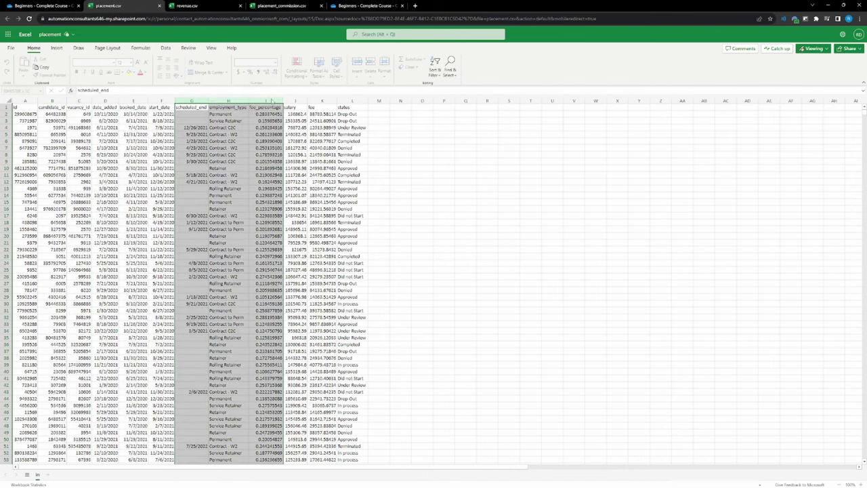
left_click(76, 107)
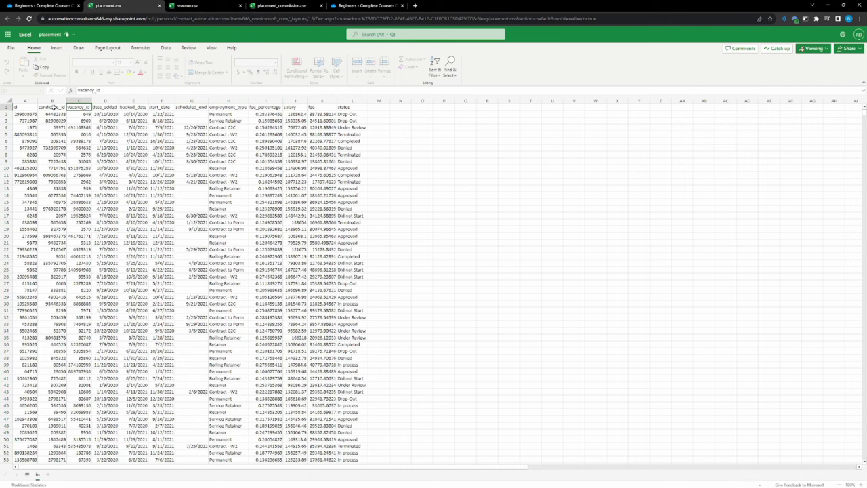
left_click(54, 107)
left_click(267, 108)
left_click(266, 101)
left_click(266, 107)
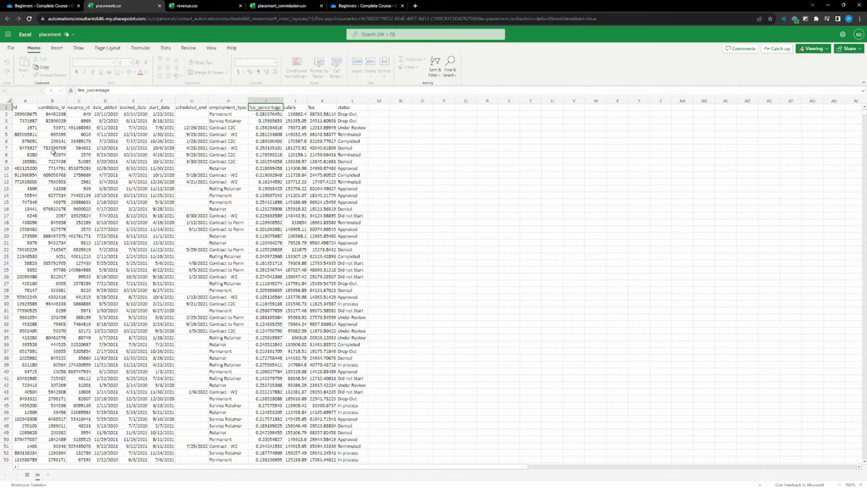
Step: Examine the id, placementId, date and amount columns in revenue.csv
left_click(219, 5)
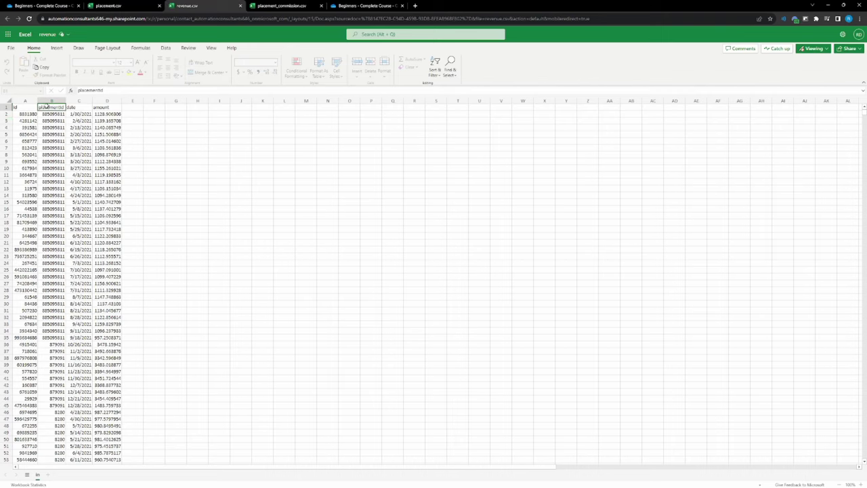
left_click(26, 120)
left_click(28, 113)
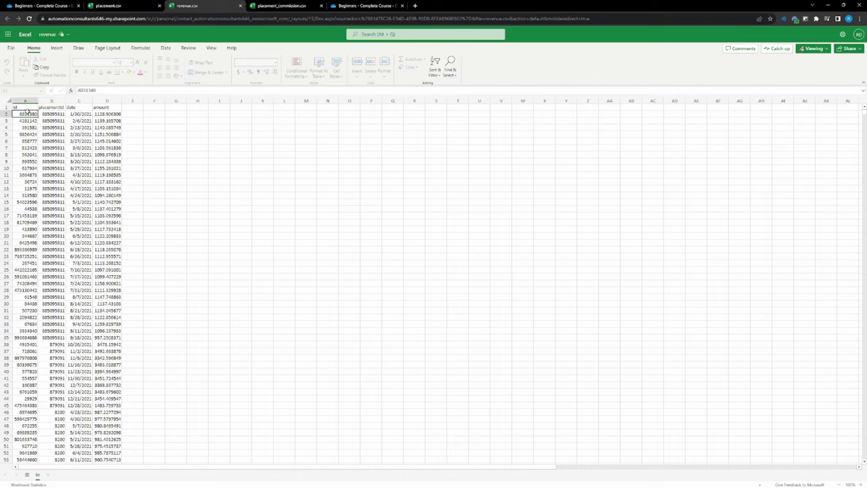
left_click(25, 107)
left_click_drag(24, 106, 107, 108)
left_click(107, 110)
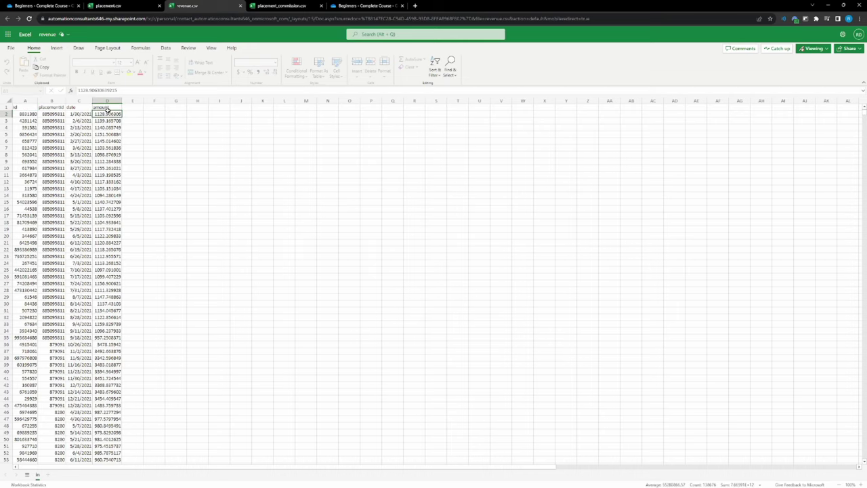
Step: Review placement_commission.csv alongside the revenue.csv and placement.csv tables
left_click(256, 6)
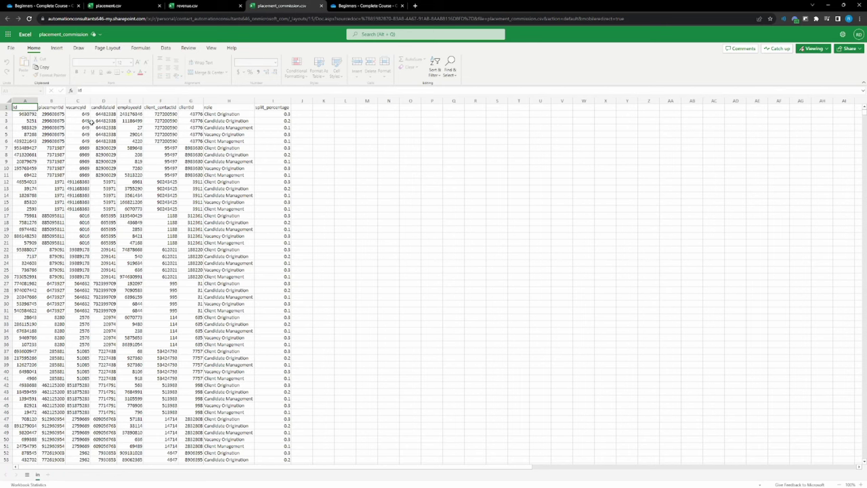
left_click(180, 6)
left_click(280, 6)
left_click(95, 5)
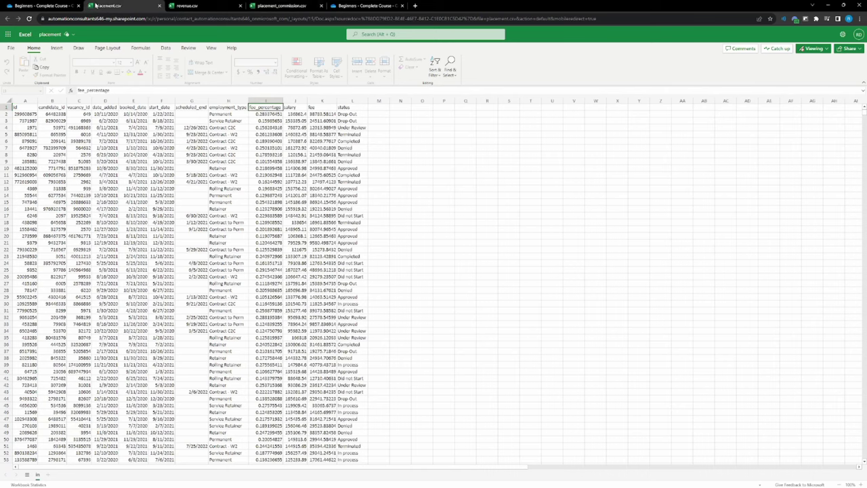
Step: Read through the date table function code in Date Table.txt from beginning to end
left_click(358, 5)
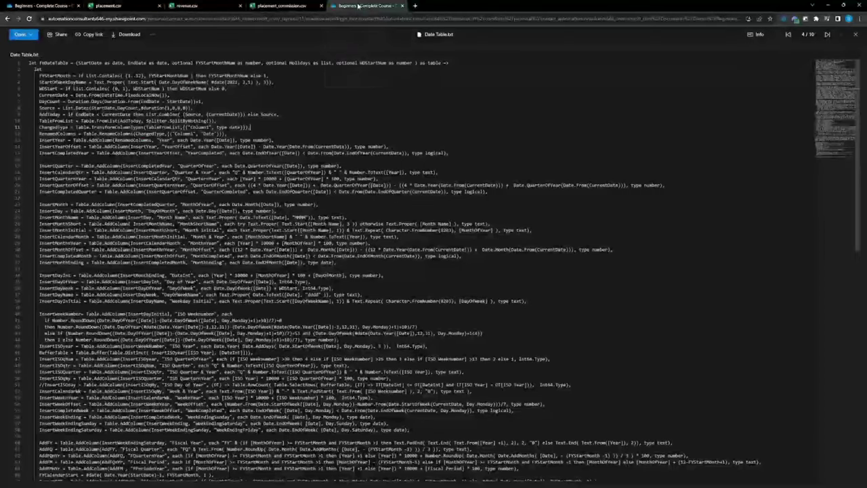
left_click(39, 68)
scroll(279, 250, "down", 10)
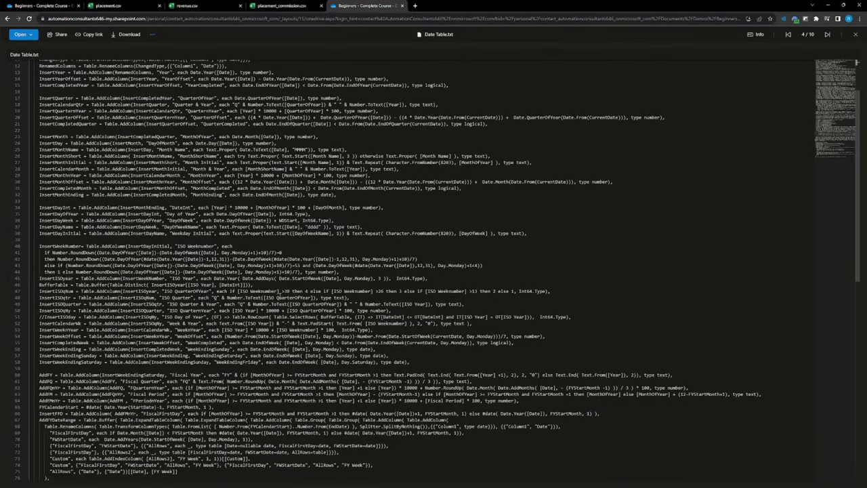
scroll(277, 237, "down", 10)
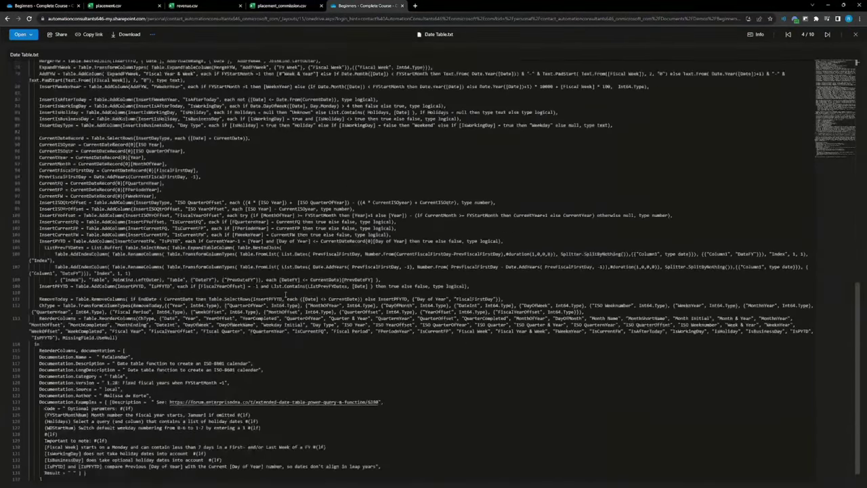
scroll(282, 293, "up", 5)
scroll(282, 293, "up", 12)
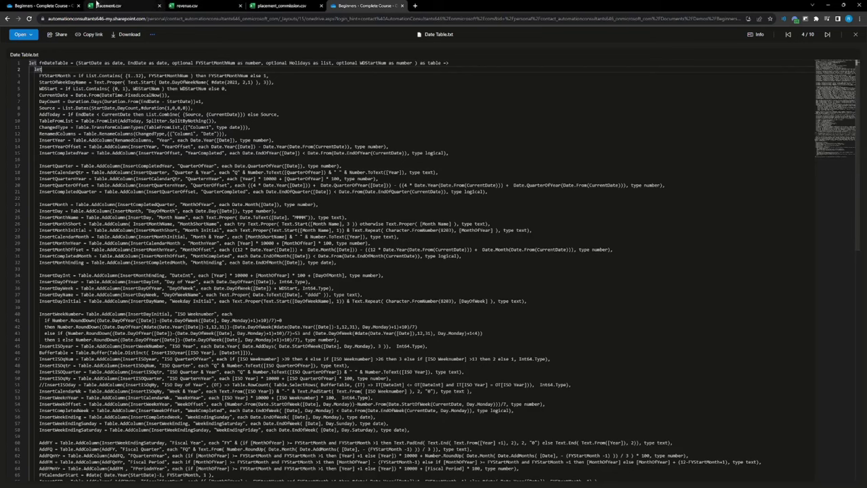
Step: Review the source files in the OneDrive course folder and switch to Power BI Desktop
left_click(41, 5)
mouse_move(196, 203)
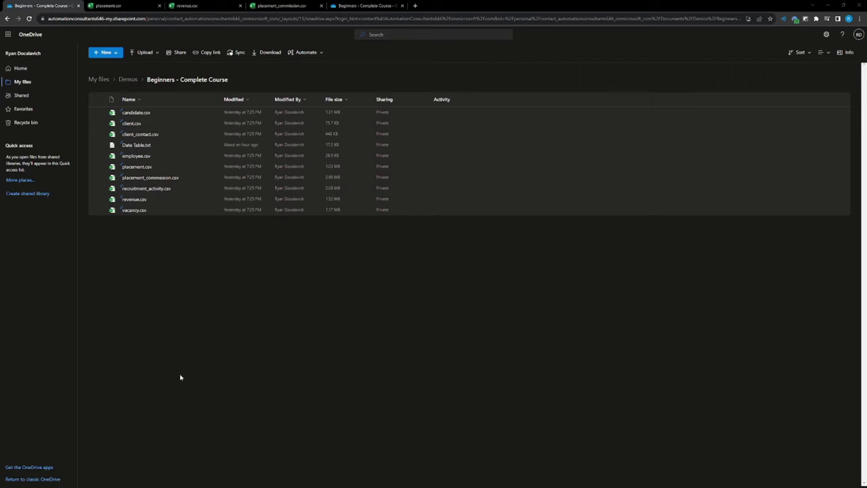
key("alt+Tab")
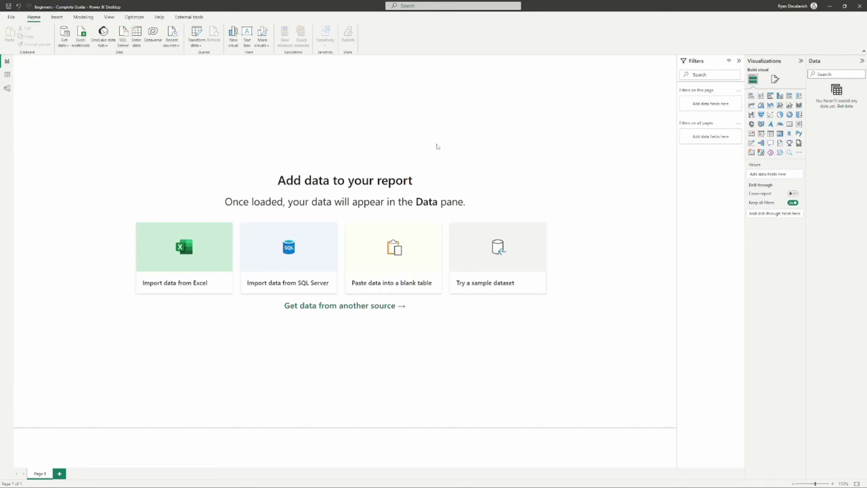
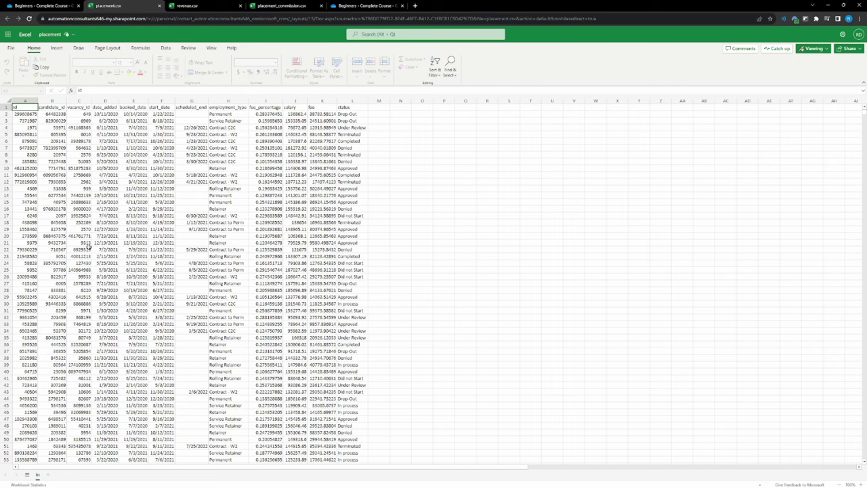
Step: Examine sample placement records in placement.csv, checking their IDs, booked and start dates, and employment types
left_click(26, 115)
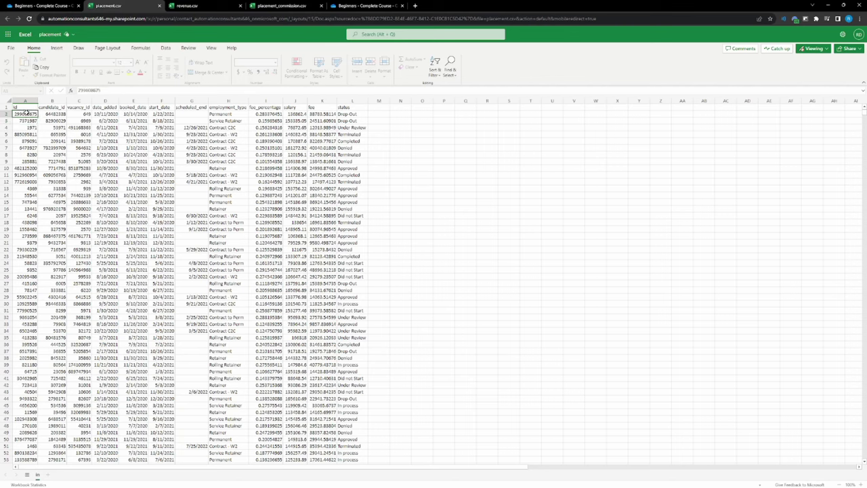
left_click(134, 196)
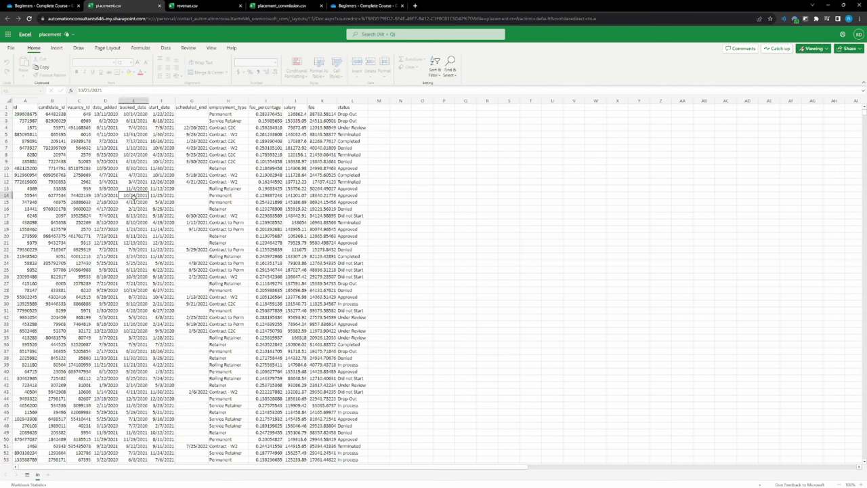
left_click(84, 197)
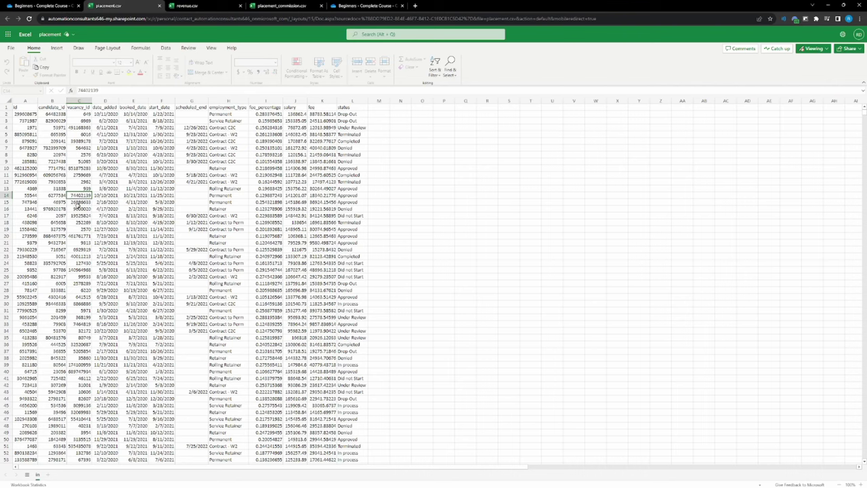
left_click(162, 197)
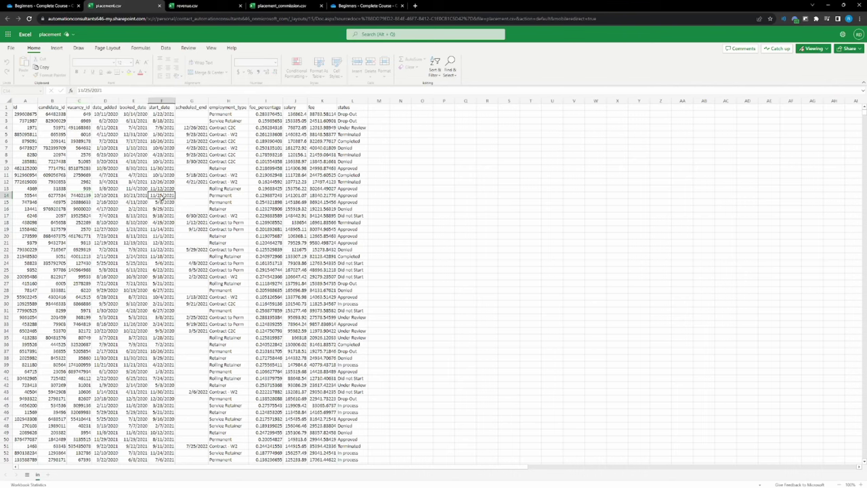
left_click(224, 196)
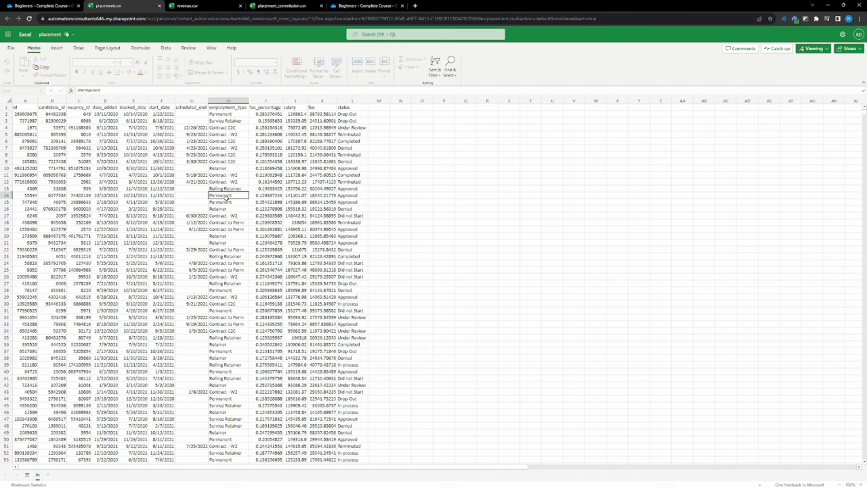
left_click(51, 168)
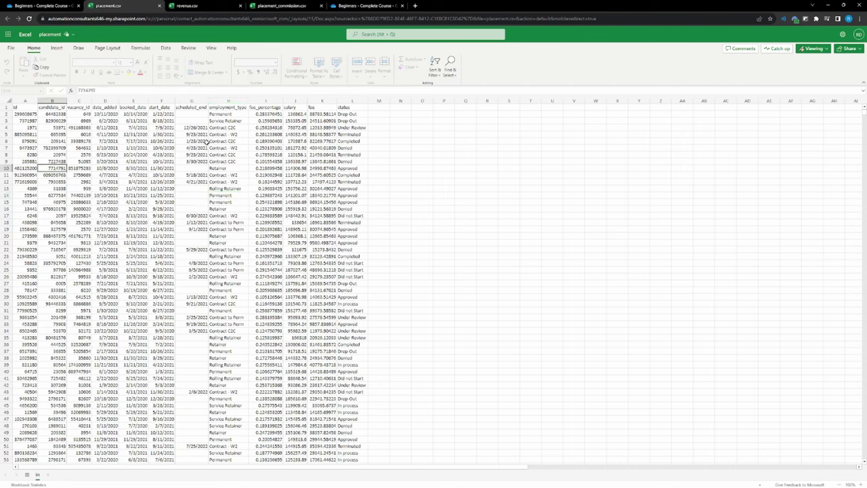
left_click(229, 140)
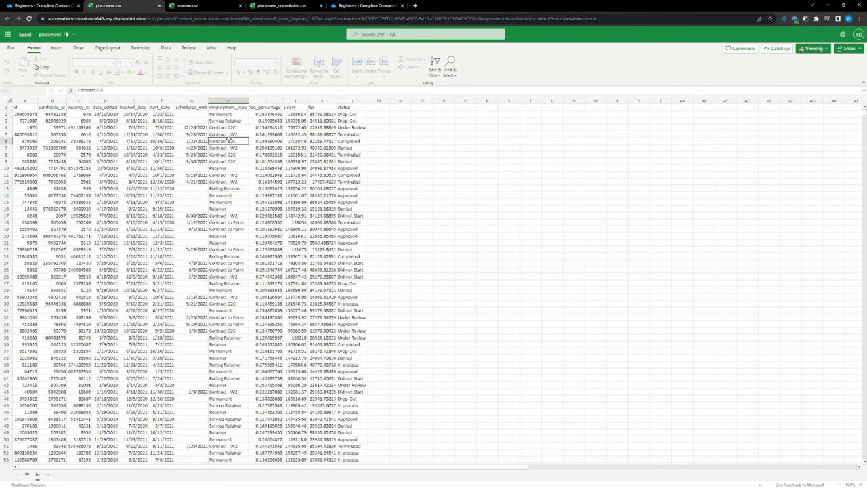
left_click(374, 141)
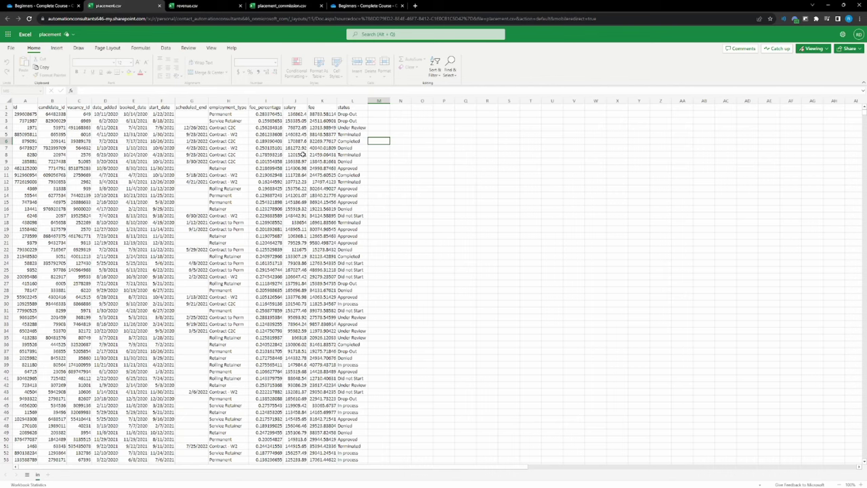
Step: Compare the booked_date and start_date of the Contract C2C placement in row 6 of placement.csv
left_click(303, 155)
left_click(135, 141)
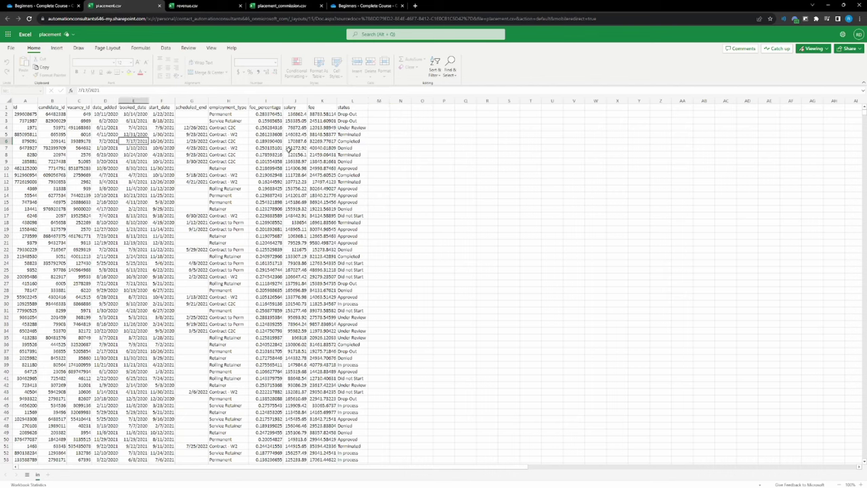
left_click(164, 141)
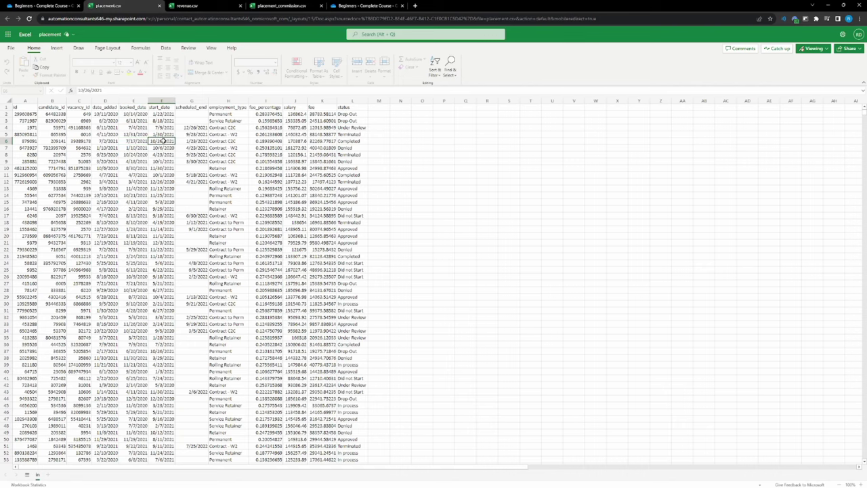
left_click(143, 139)
left_click_drag(145, 138, 155, 140)
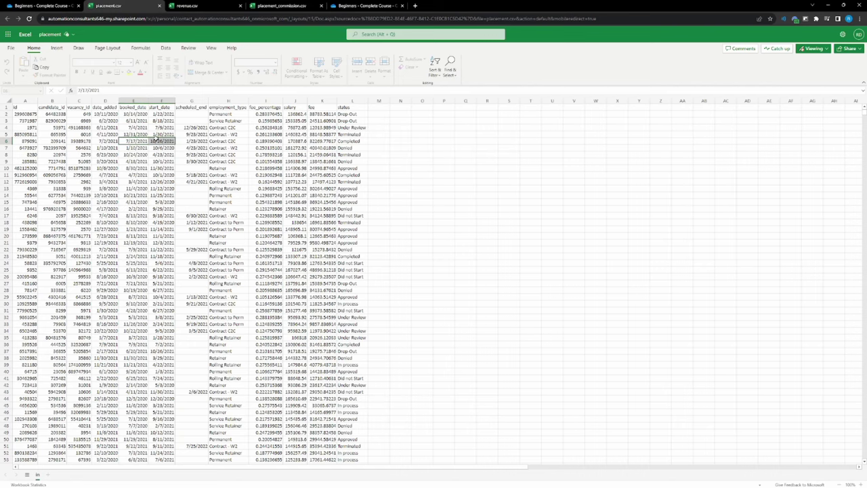
left_click(161, 140)
left_click(378, 140)
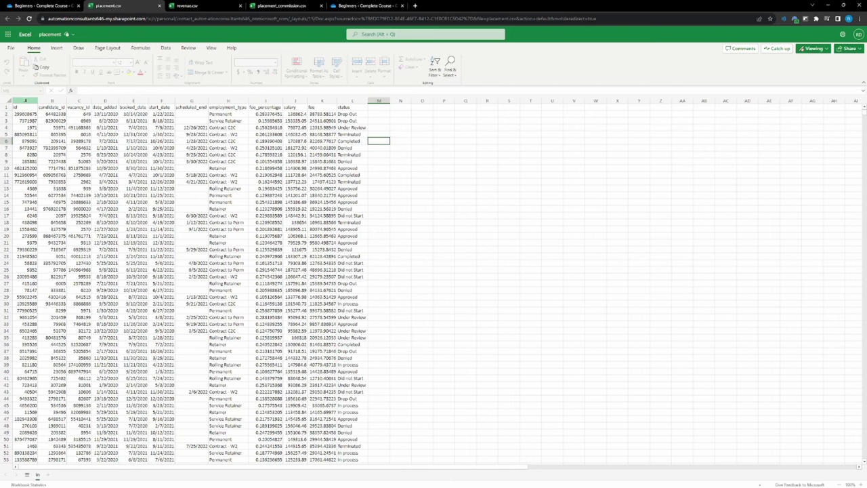
Step: Examine the vacancy_id column of placement.csv against the individual placement record in row 15
left_click(59, 128)
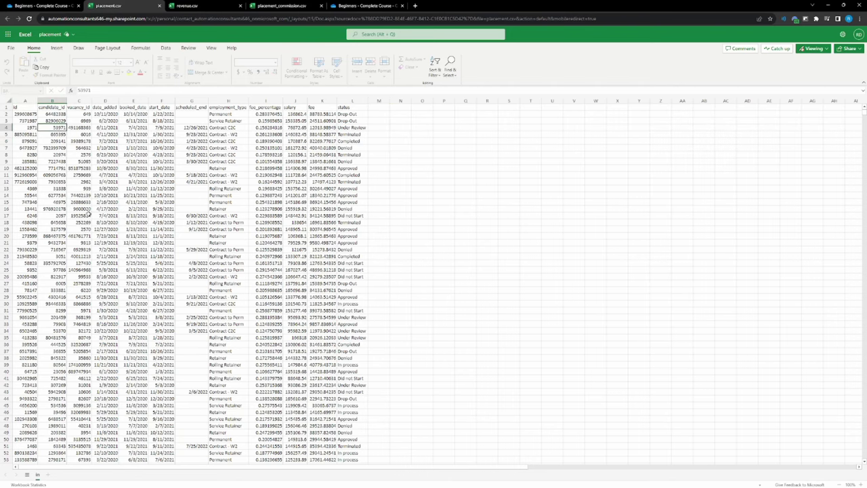
left_click(79, 201)
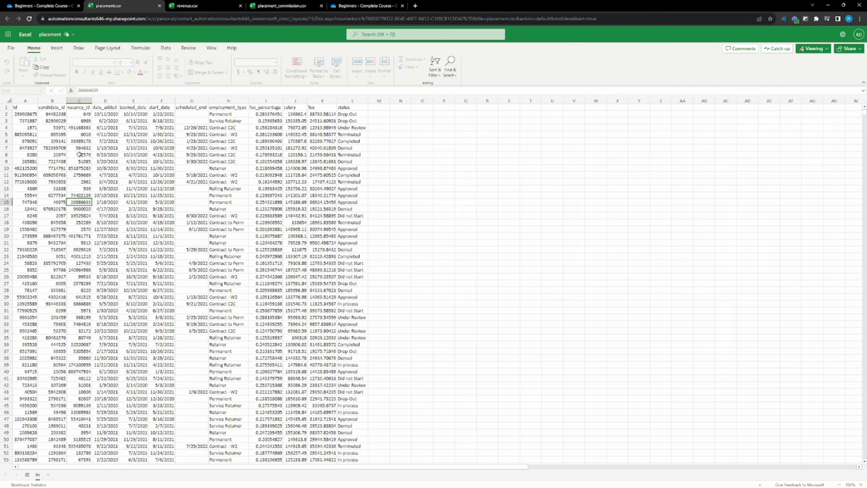
left_click(78, 98)
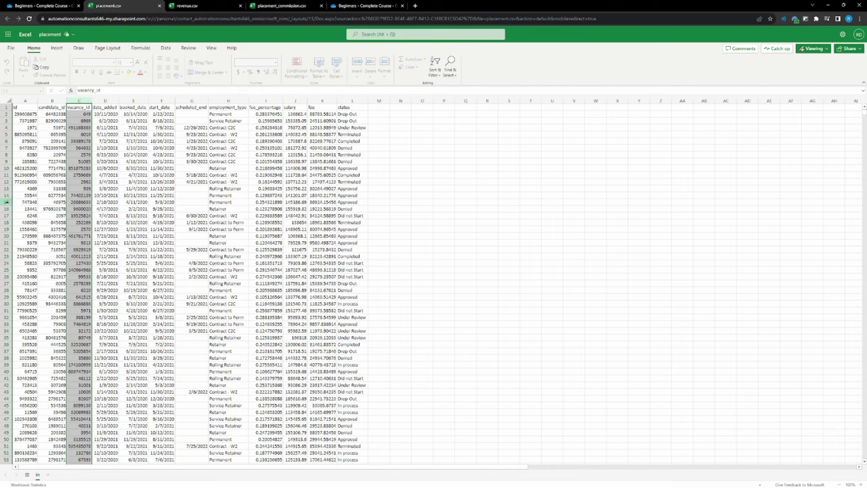
left_click(6, 202)
left_click(79, 202)
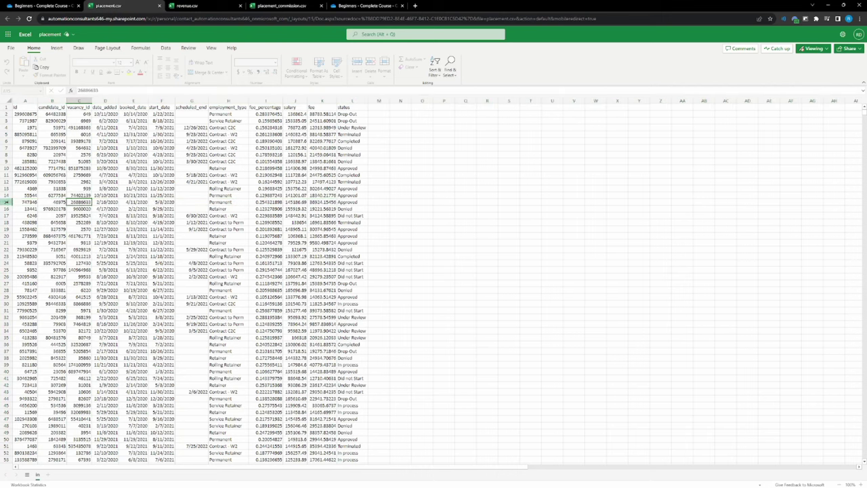
left_click(6, 202)
left_click(79, 101)
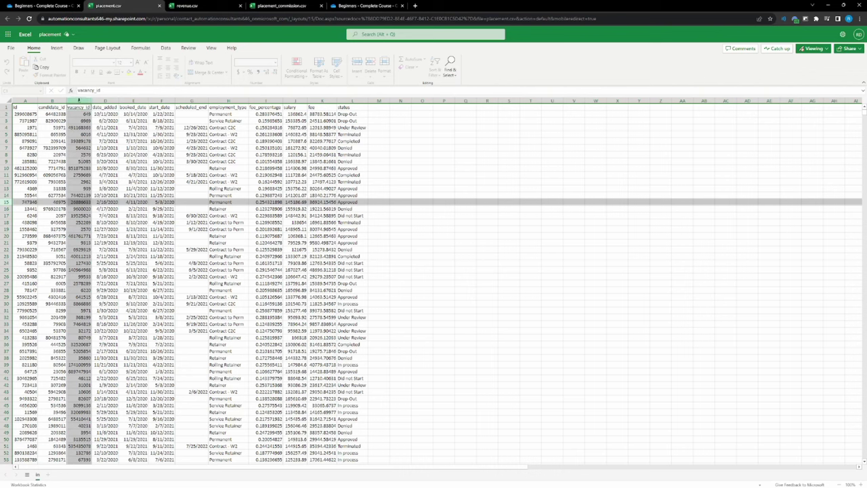
left_click(5, 202)
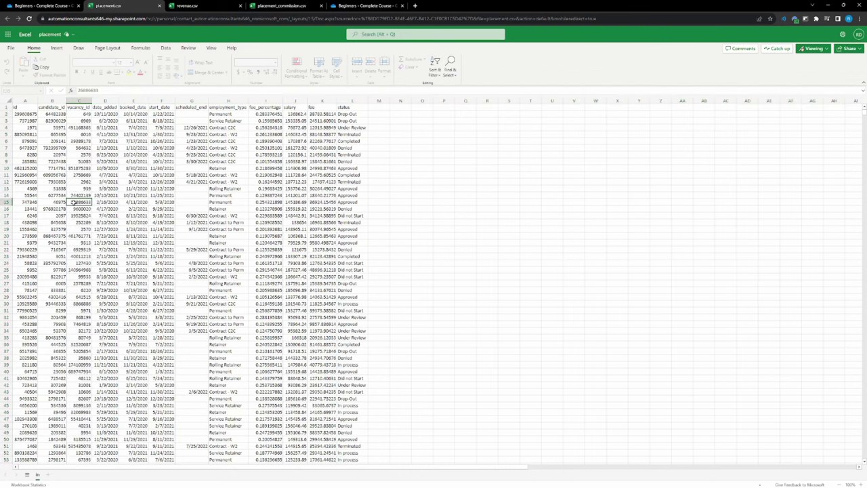
left_click(79, 100)
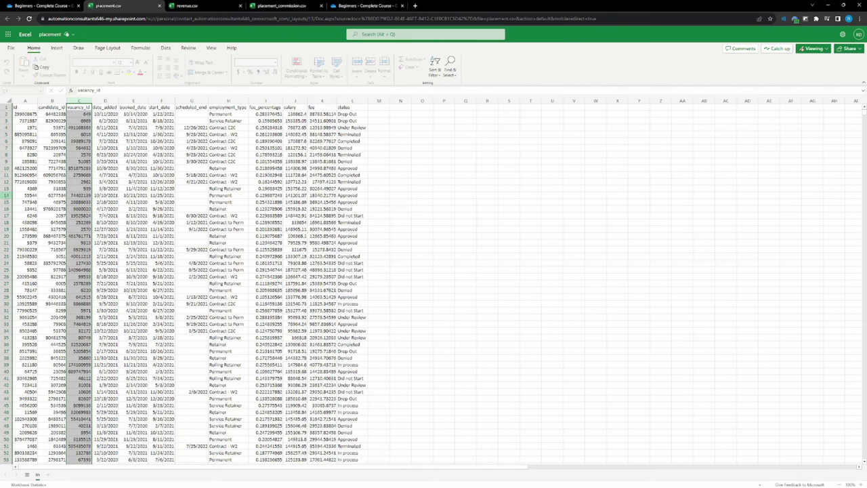
left_click(7, 202)
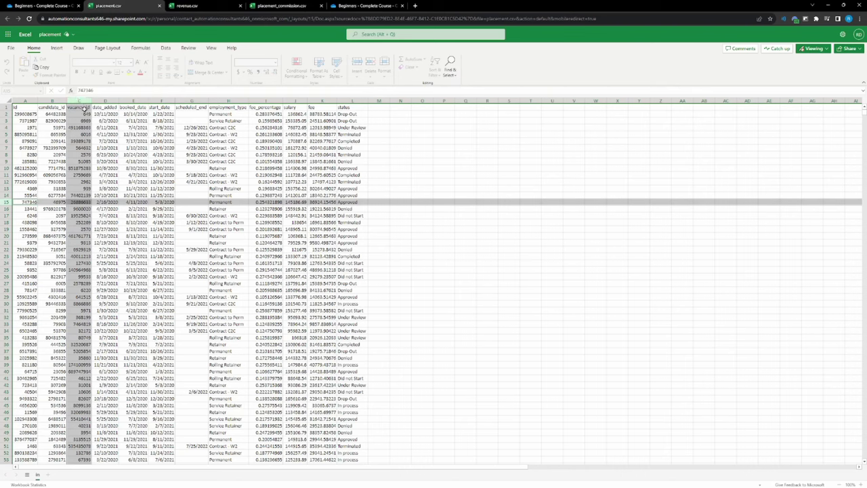
left_click(79, 202)
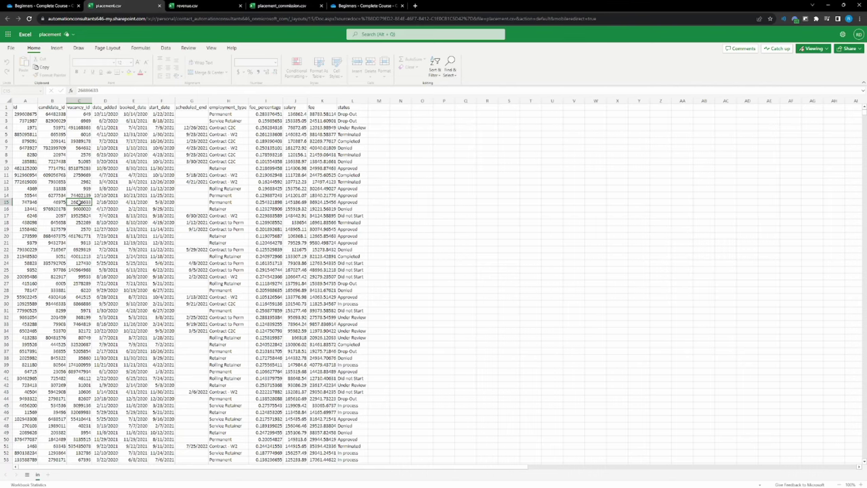
left_click(78, 101)
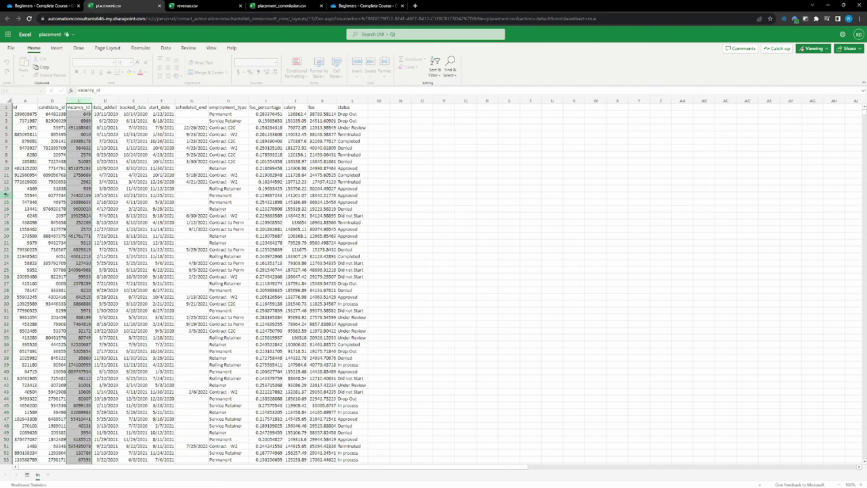
left_click(7, 202)
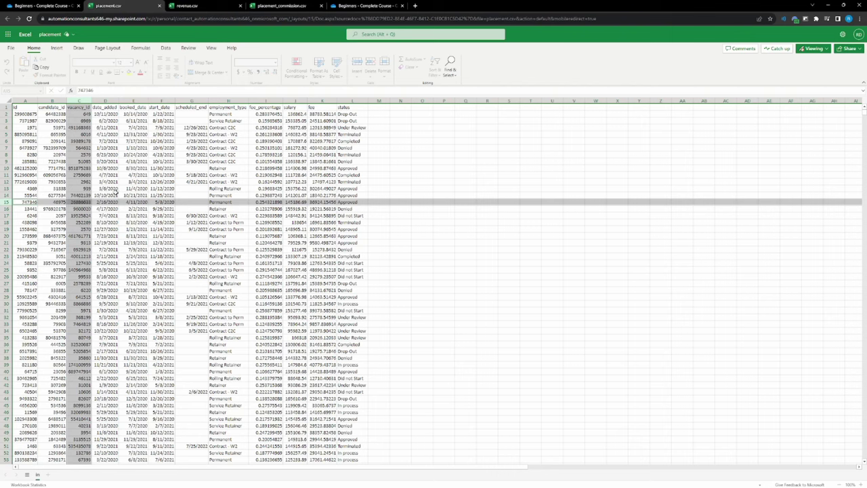
left_click(379, 202)
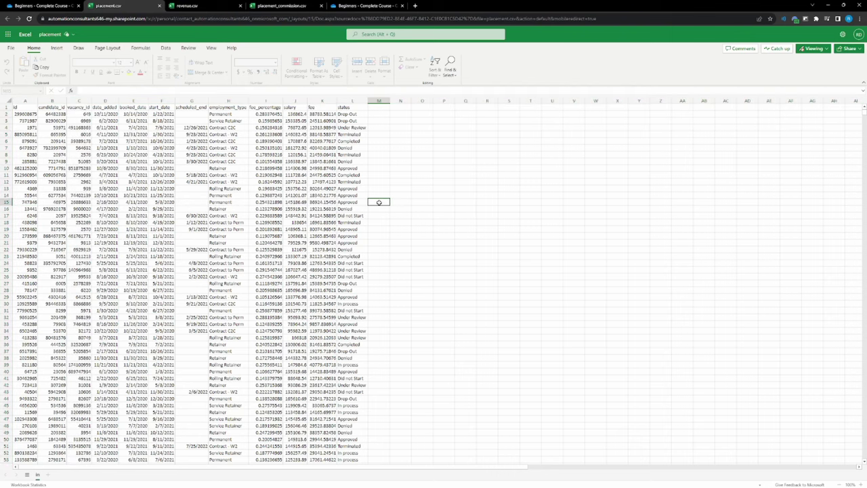
Step: Check vacancy_id values in rows 4 to 16 and 17 to 18, and compare rows 14 and 15 with their Permanent employment types
left_click_drag(79, 129, 84, 208)
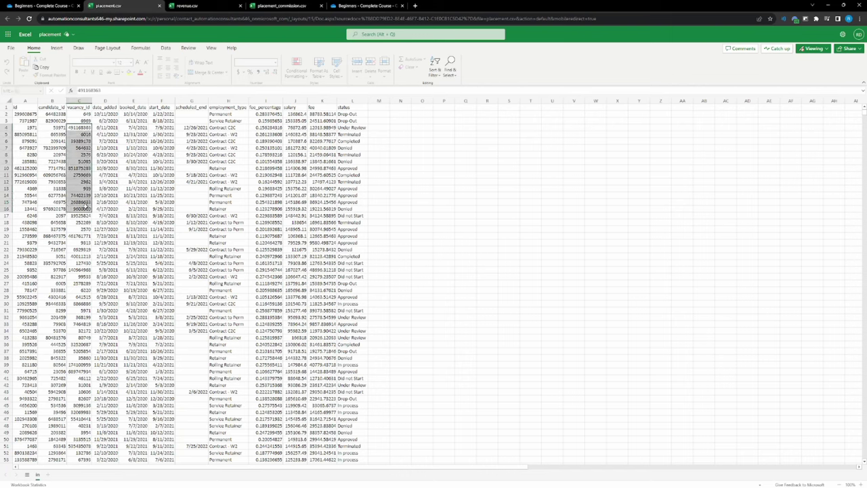
left_click(383, 209)
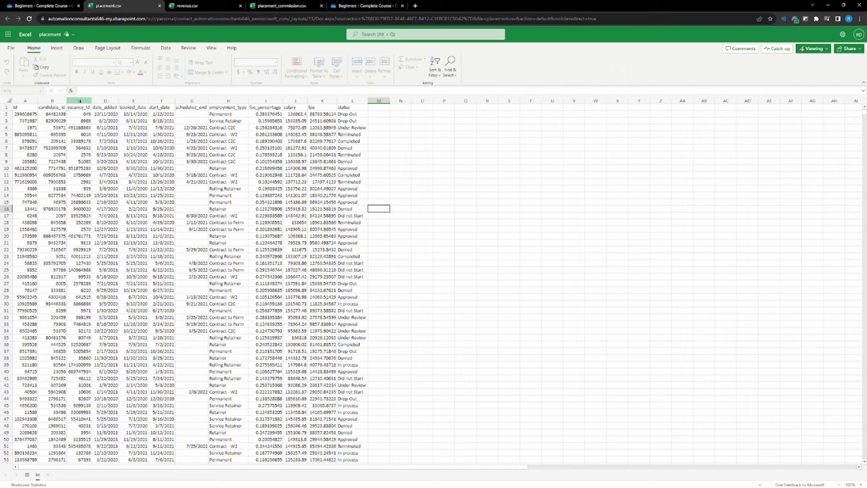
left_click(80, 101)
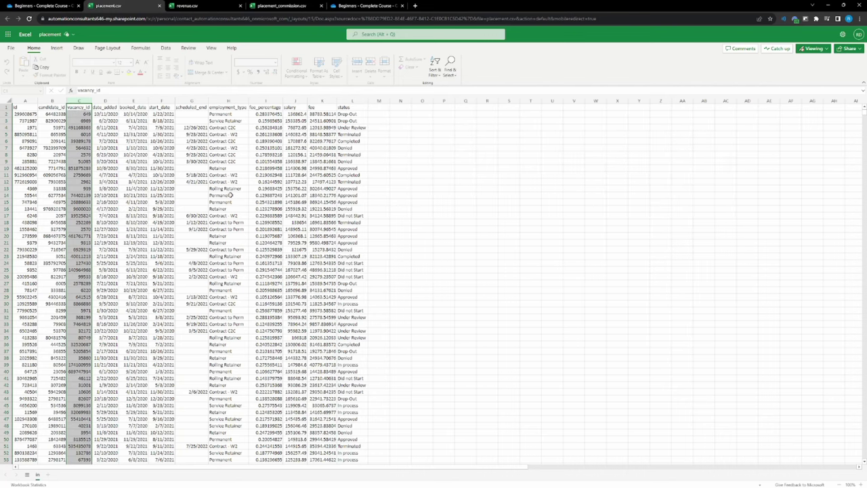
left_click_drag(230, 195, 228, 203)
left_click_drag(74, 194, 86, 201)
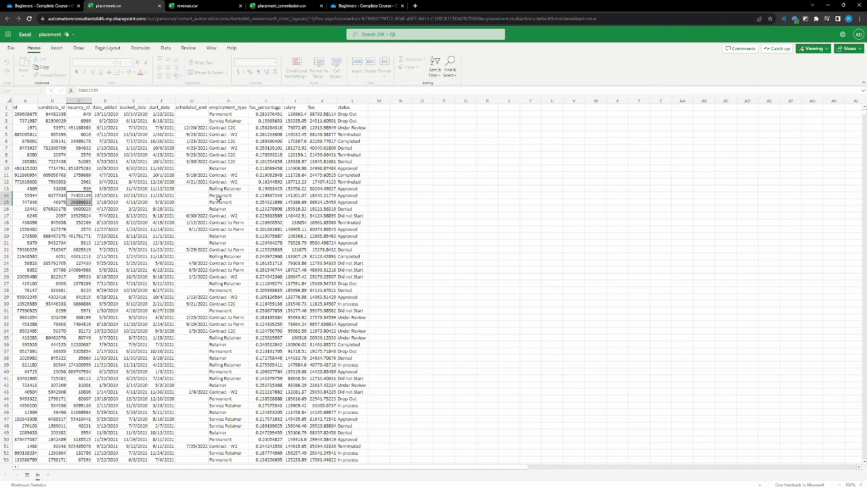
left_click(80, 100)
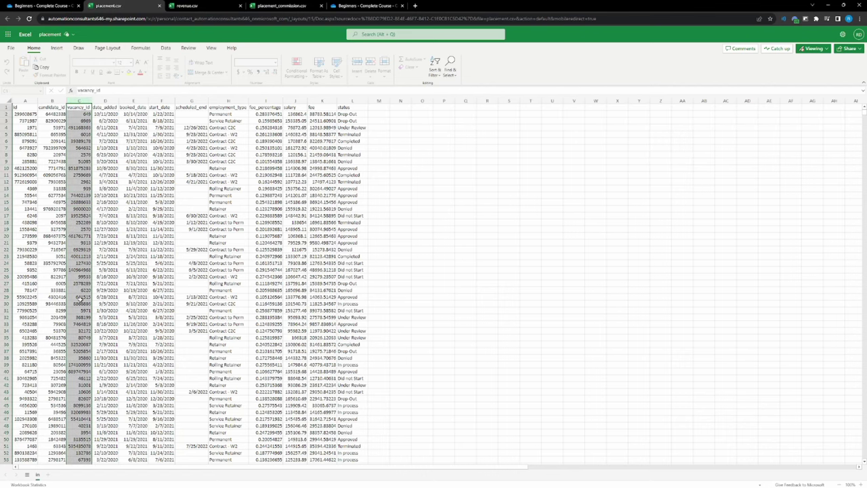
left_click_drag(80, 215, 79, 221)
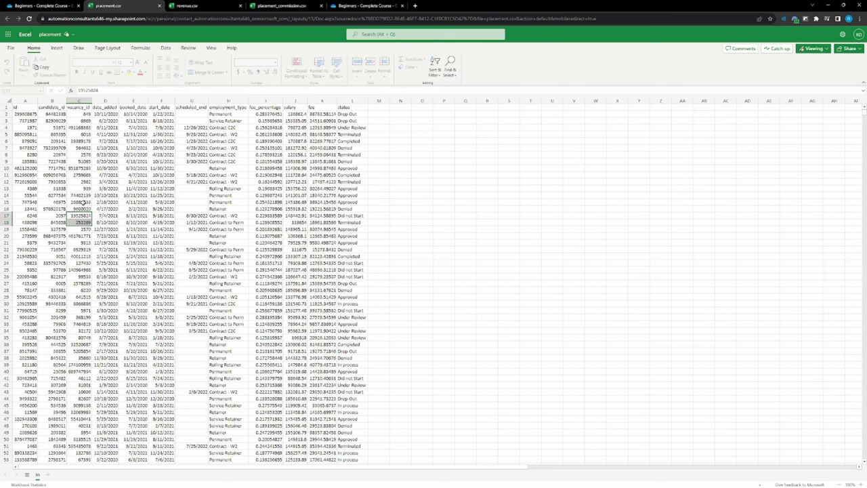
left_click_drag(83, 196, 83, 202)
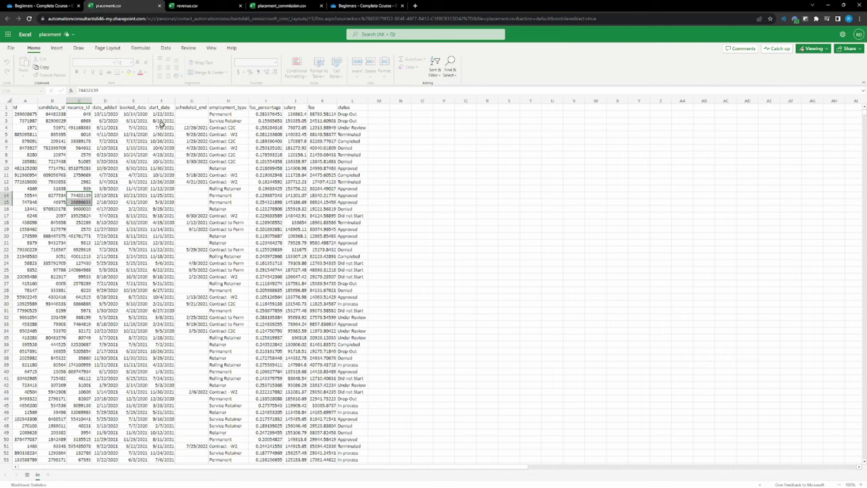
left_click(80, 114)
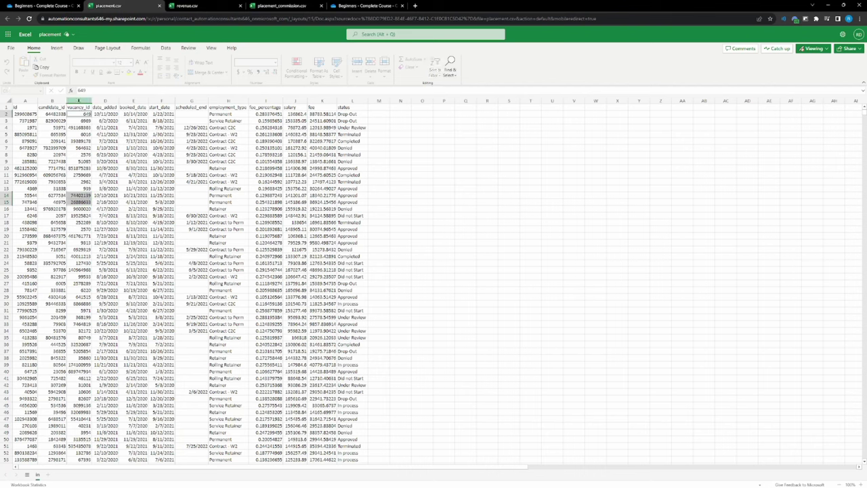
left_click(78, 101)
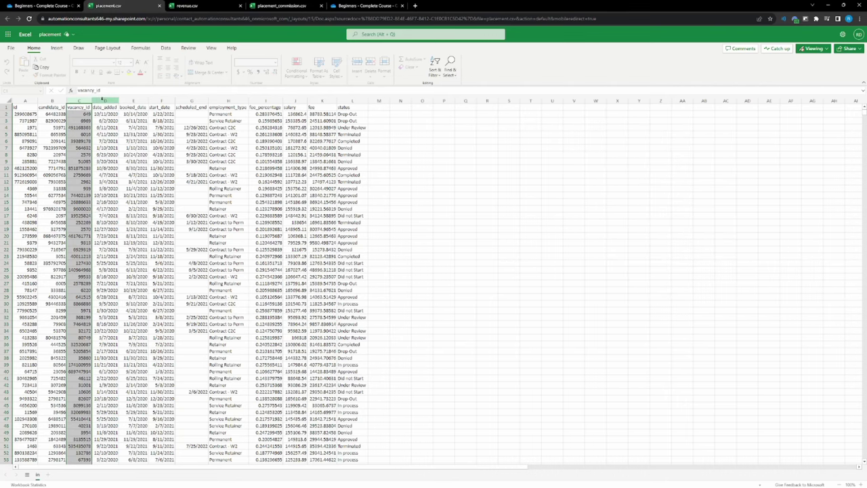
Step: Review the date_added, id and candidate_id columns, followed by the full column range from id to status
left_click(105, 101)
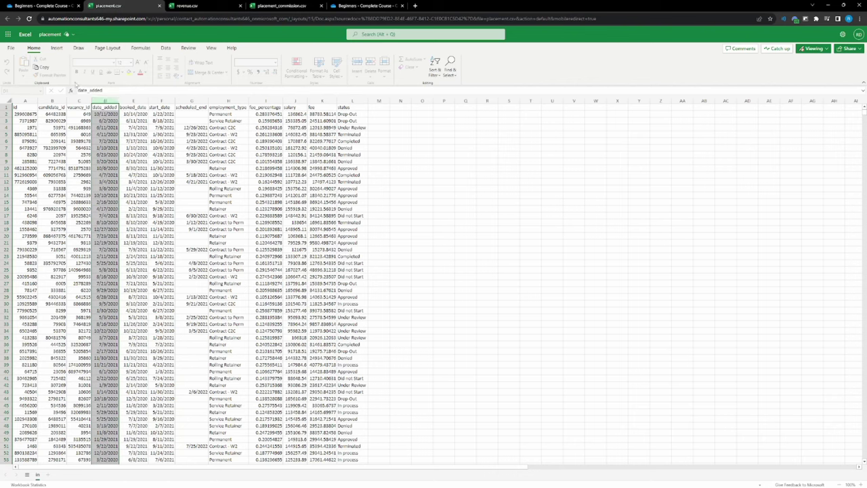
left_click(25, 100)
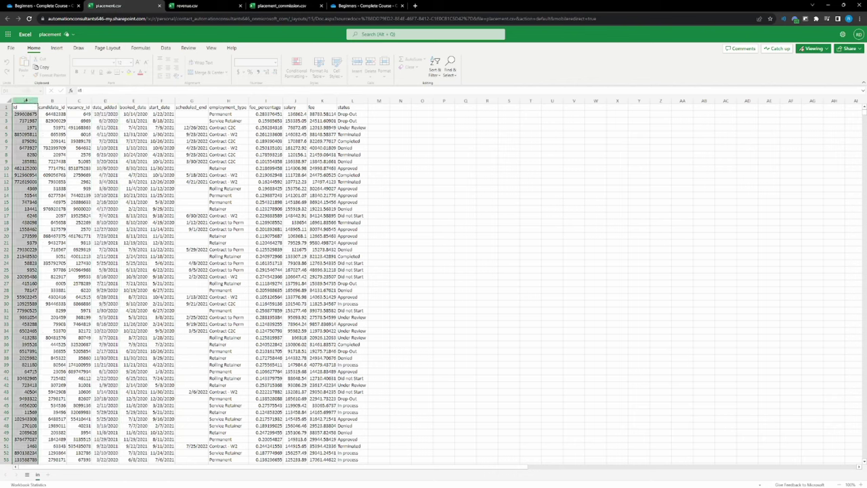
left_click_drag(26, 101, 42, 101)
left_click(50, 100)
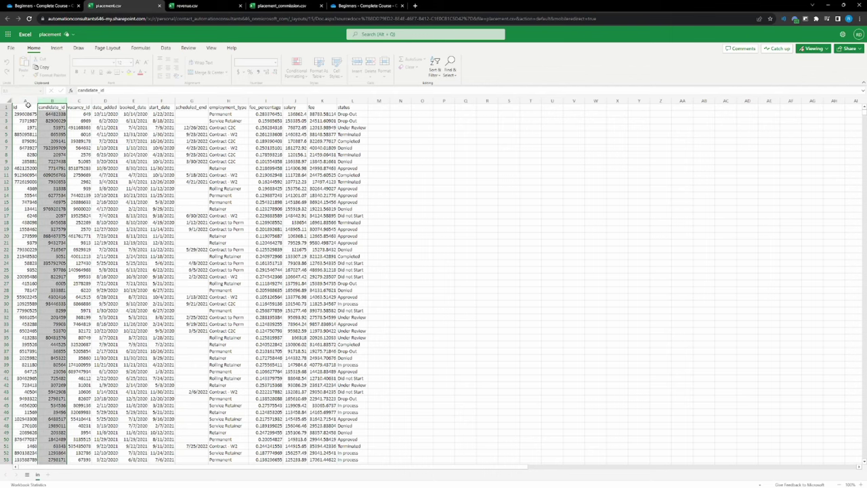
left_click_drag(27, 102, 344, 108)
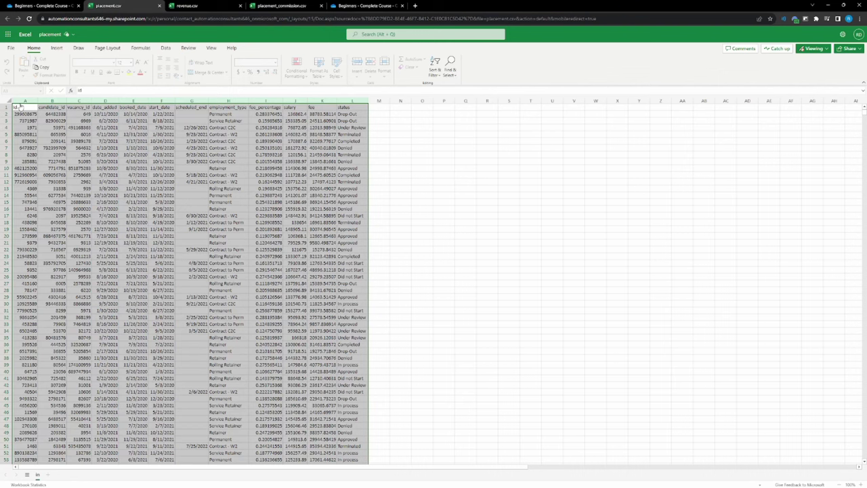
left_click_drag(25, 100, 353, 95)
left_click(25, 101)
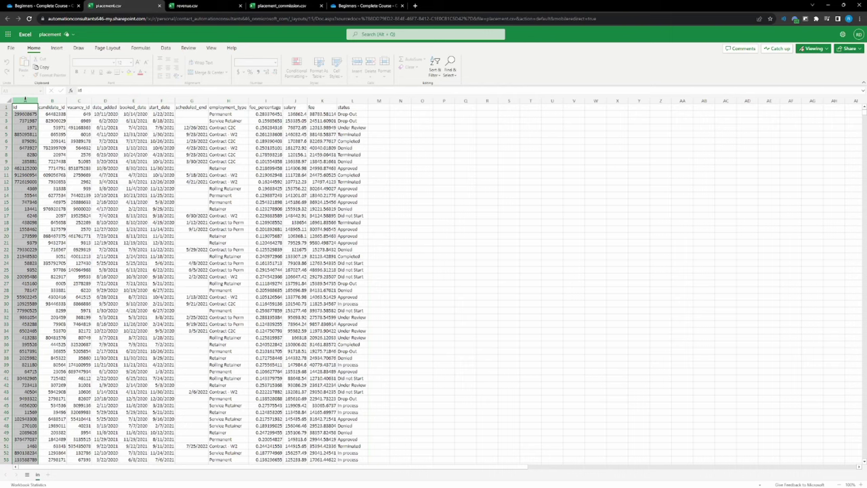
left_click(24, 107)
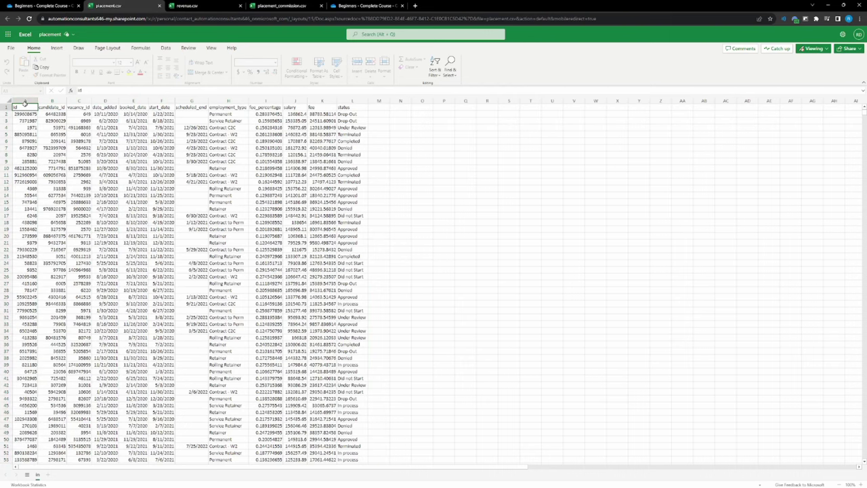
left_click(843, 5)
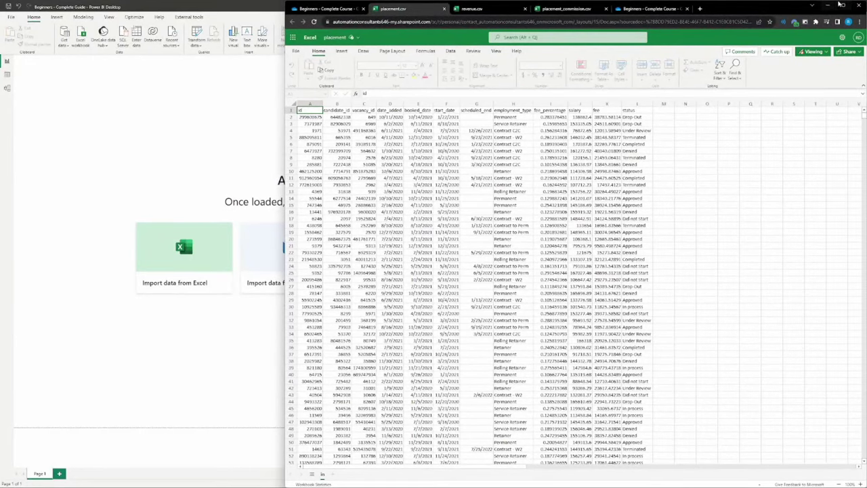
left_click(842, 5)
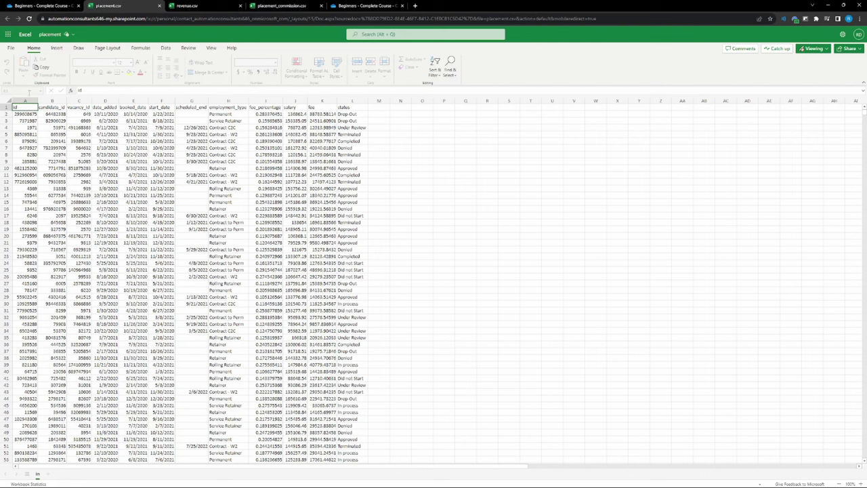
Step: Inspect the id-to-status columns and the row 14 record, then compare the id and vacancy_id columns in placement.csv
left_click_drag(25, 100, 361, 100)
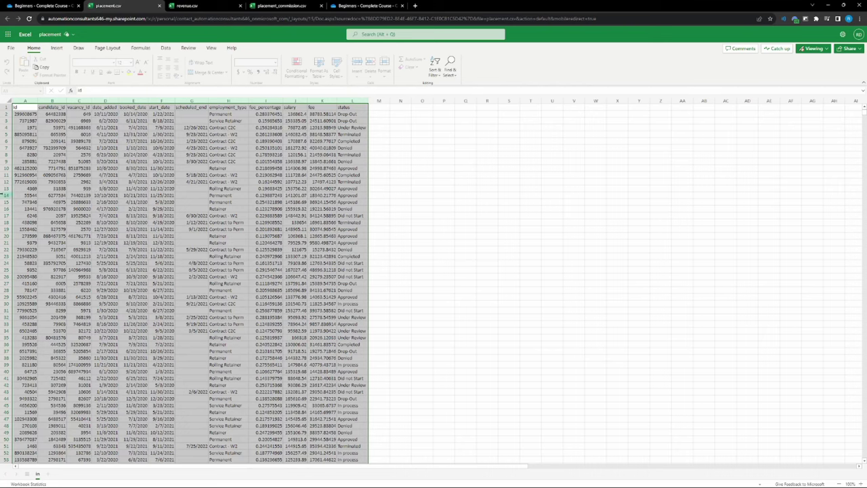
left_click(6, 195)
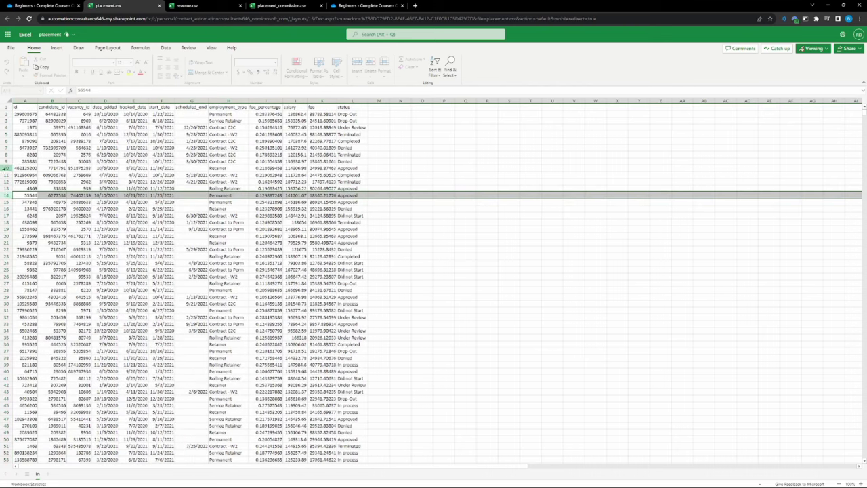
left_click(75, 101)
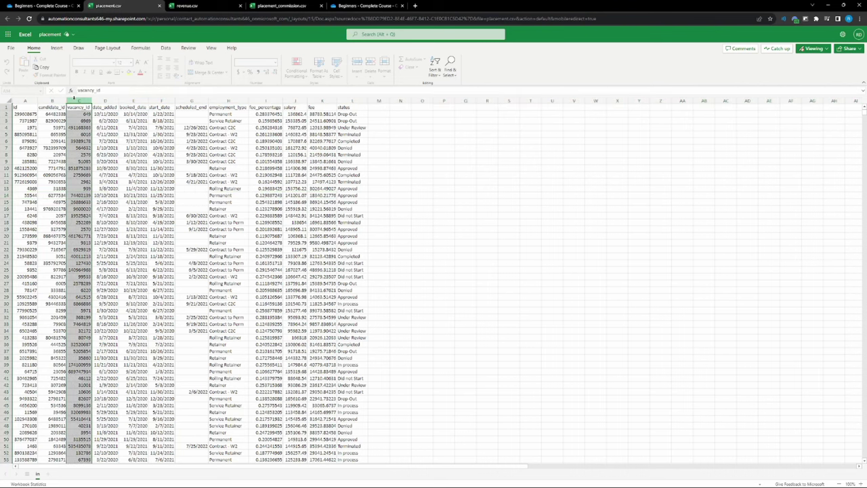
left_click(27, 101)
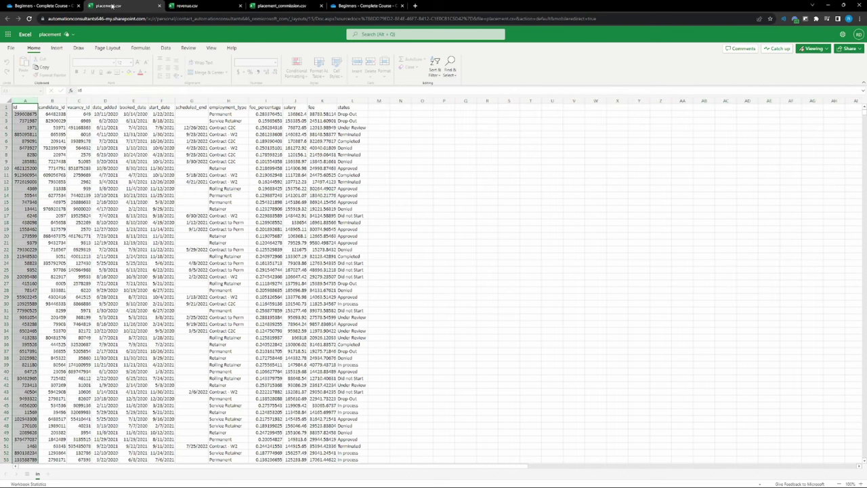
left_click(78, 100)
left_click(78, 107)
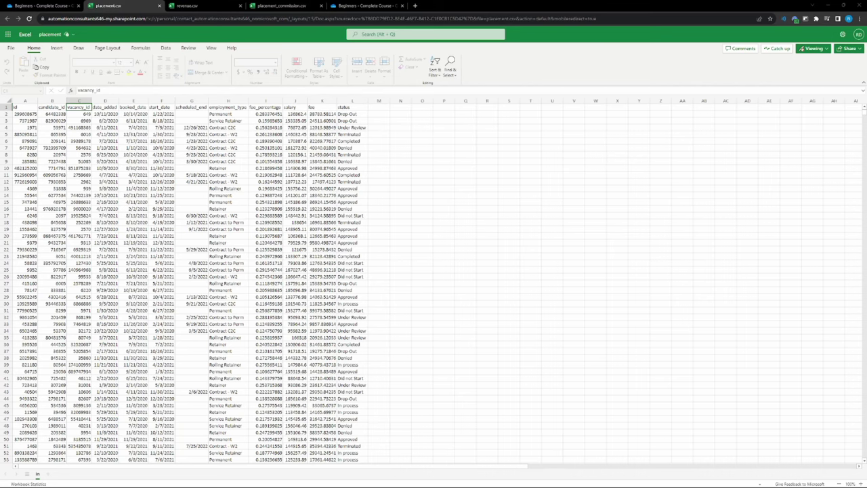
left_click(75, 113)
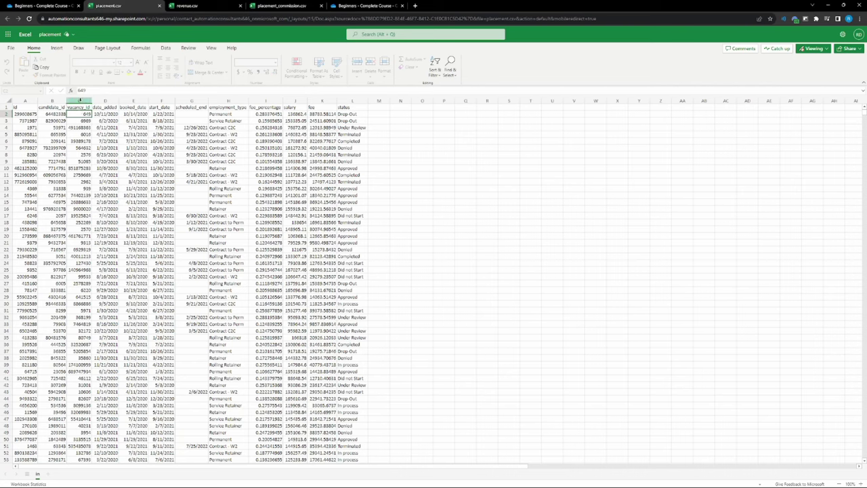
Step: Compare the id and candidate_id columns in placement.csv
left_click(27, 107)
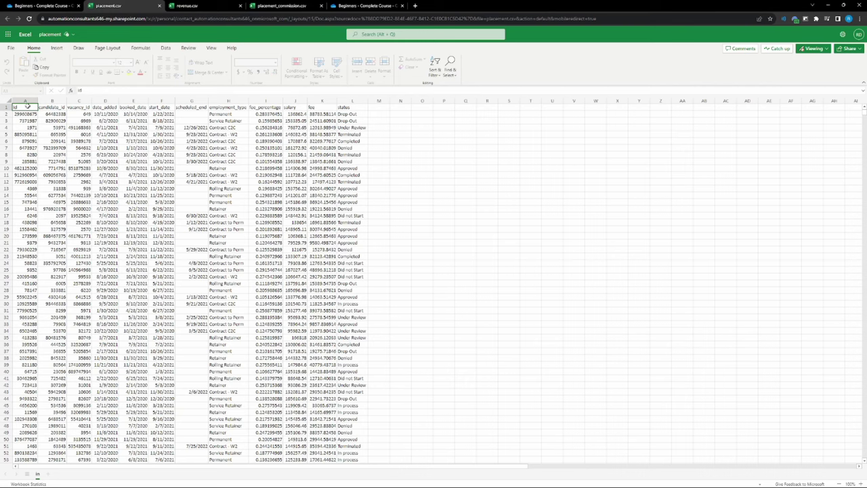
left_click(51, 107)
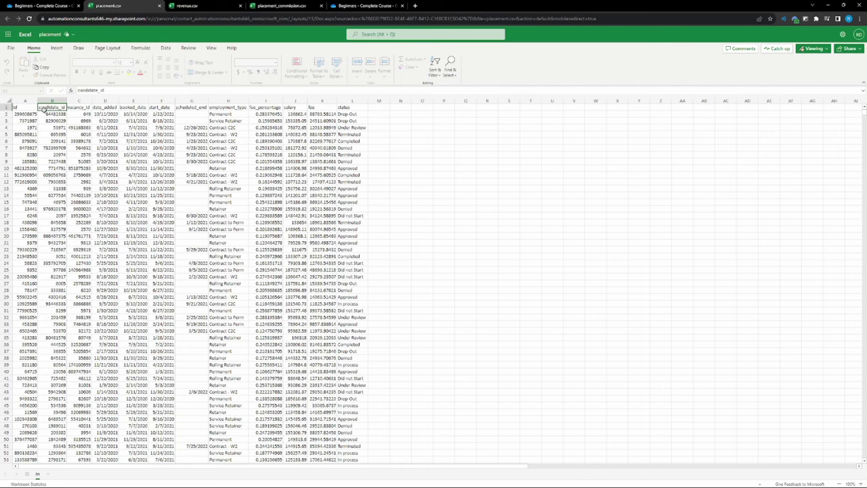
left_click(28, 108)
left_click(53, 108)
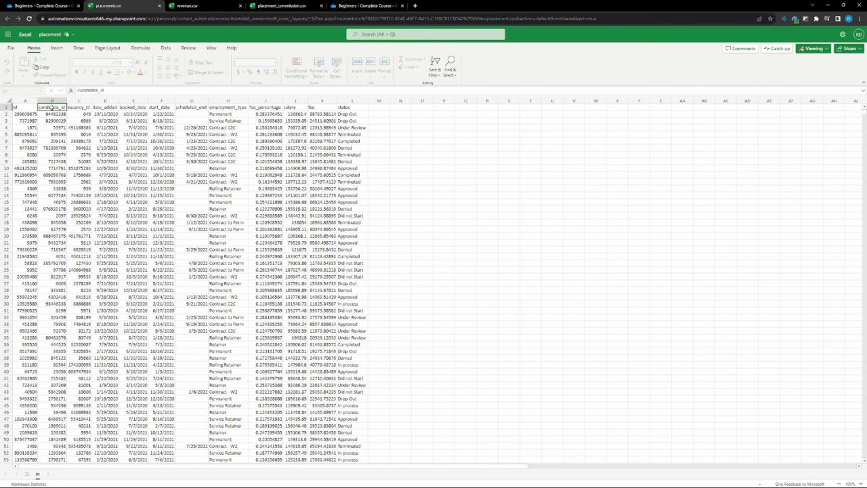
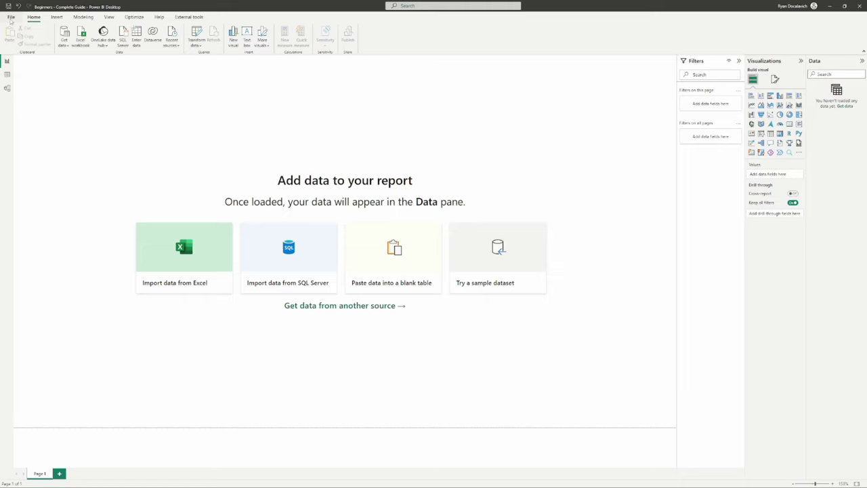
Step: Open the Power BI Desktop options and review the global Data Load settings for type detection, background data and parallel loading of tables
left_click(11, 17)
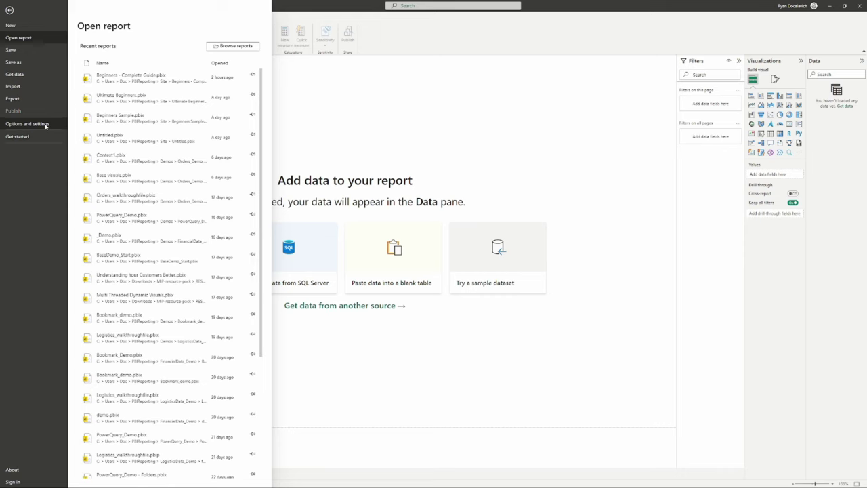
left_click(27, 124)
left_click(97, 45)
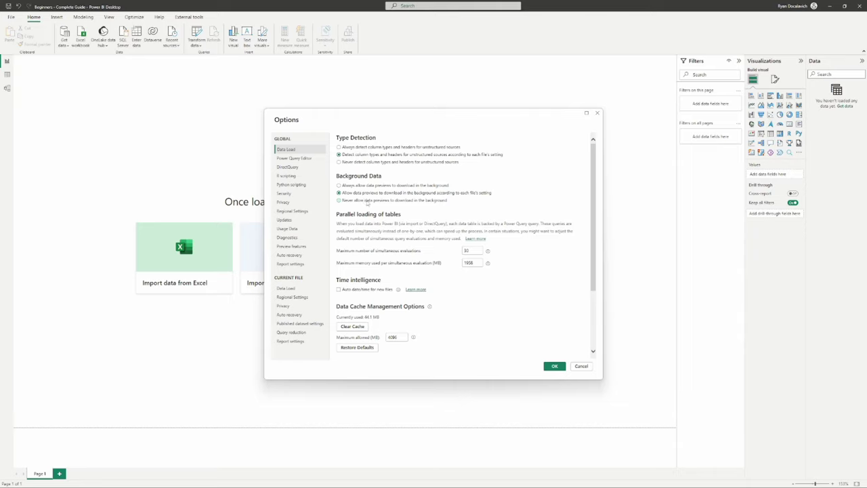
scroll(402, 215, "down", 1)
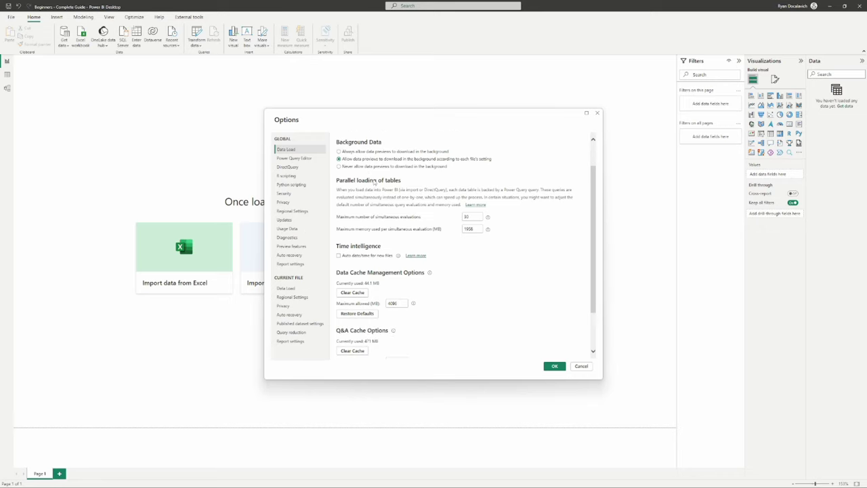
mouse_move(488, 218)
mouse_move(486, 233)
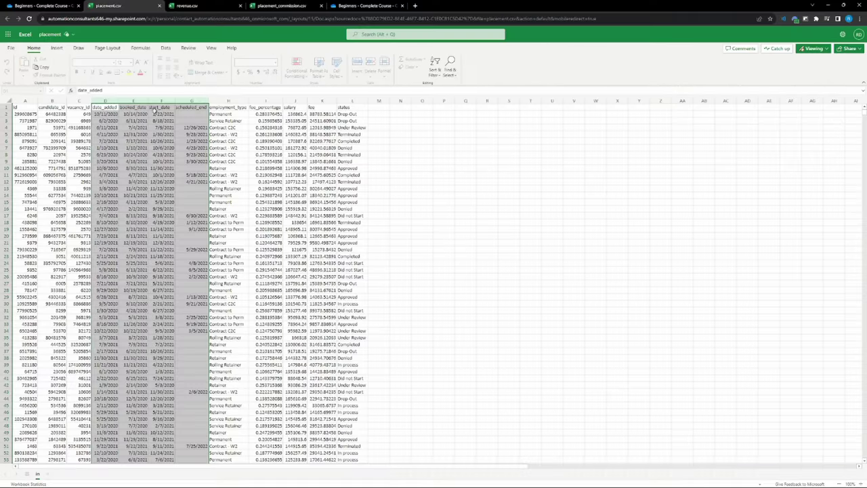
Step: Examine the date_added to scheduled_end columns in placement.csv, then review Power BI's global time intelligence and cache options
left_click_drag(102, 102, 189, 100)
left_click_drag(192, 100, 106, 99)
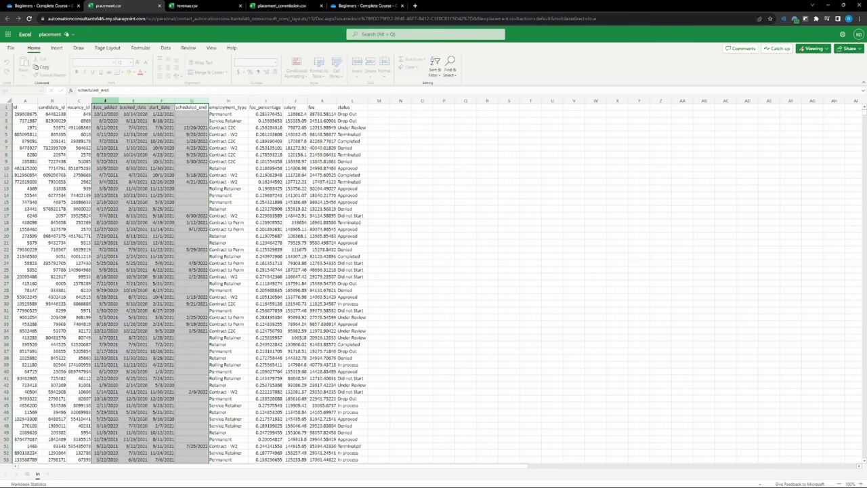
left_click_drag(105, 101, 191, 100)
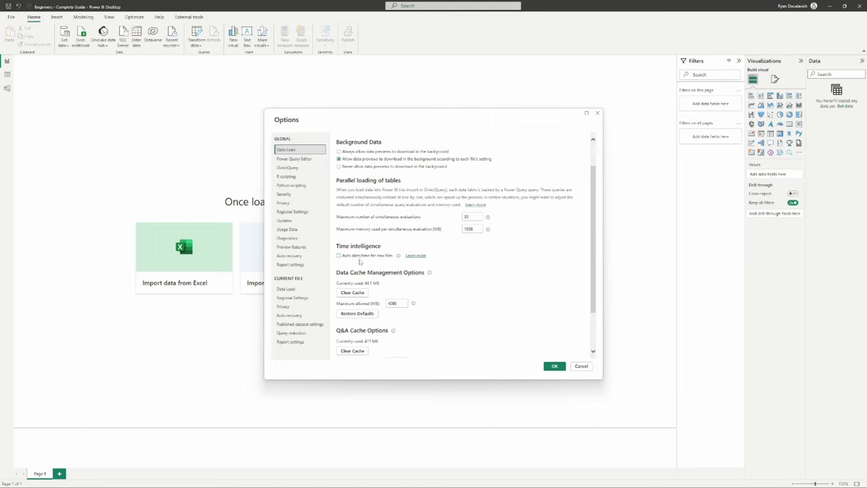
scroll(359, 243, "down", 2)
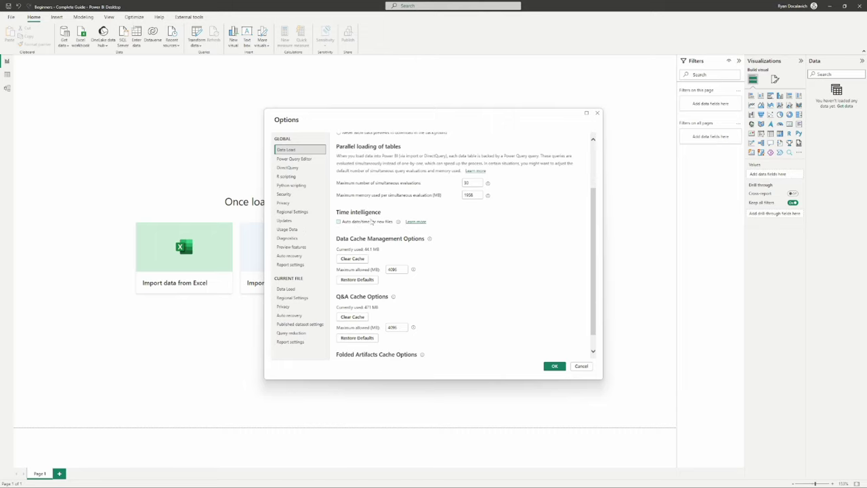
scroll(375, 215, "down", 1)
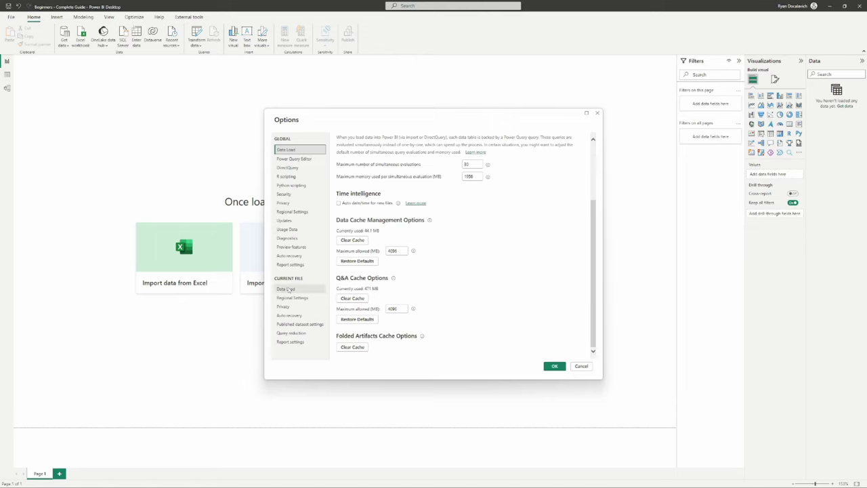
Step: Turn off importing relationships on first load and autodetecting new relationships for the current file, and apply the options
left_click(288, 289)
left_click(377, 173)
left_click(365, 191)
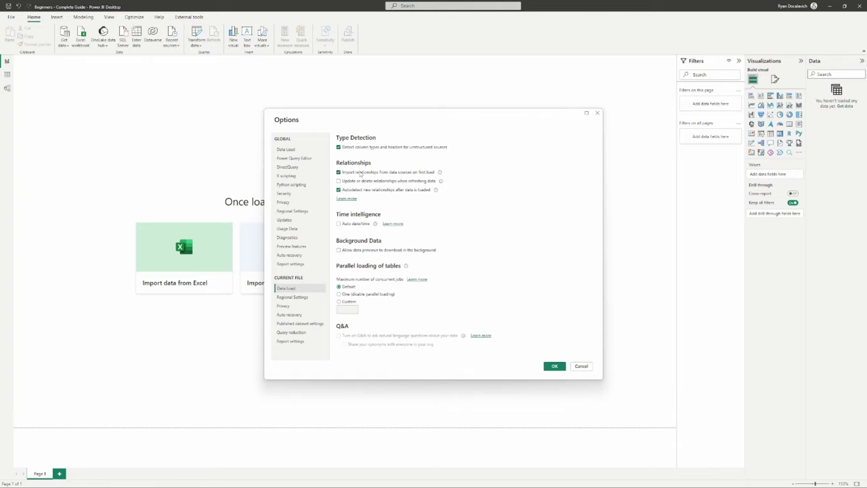
left_click(360, 173)
left_click(362, 192)
left_click(354, 173)
left_click(370, 181)
left_click(358, 173)
left_click(299, 150)
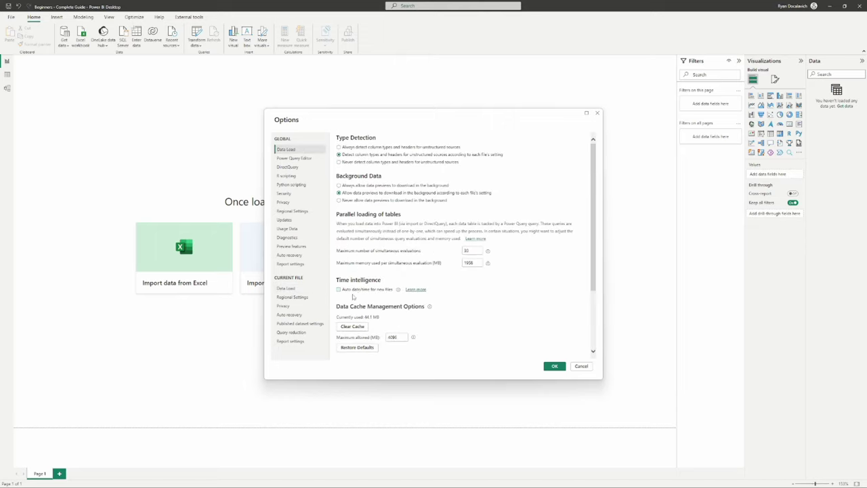
left_click(289, 289)
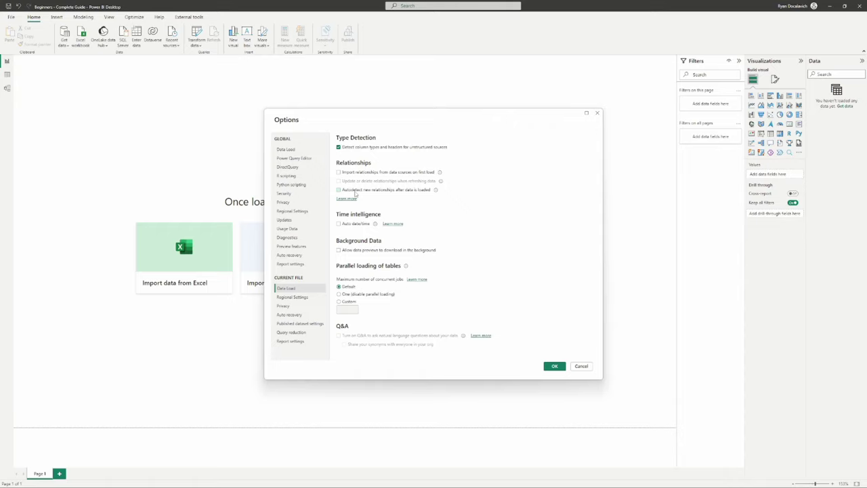
left_click(552, 367)
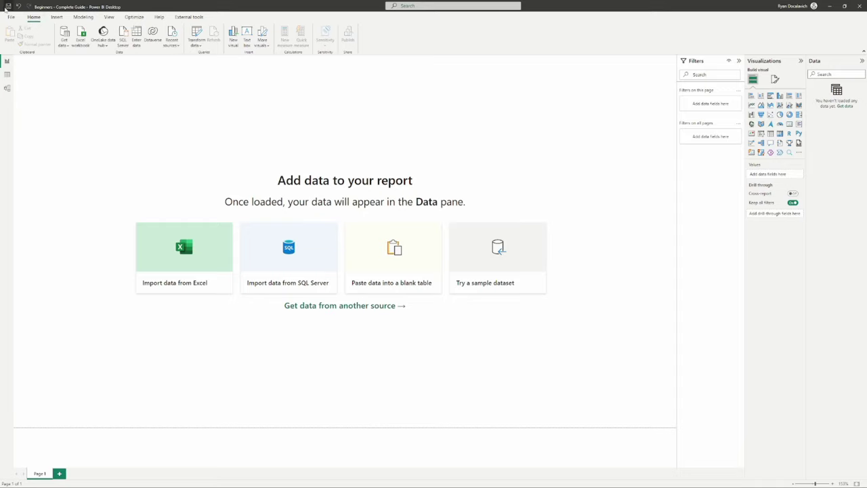
Step: Open the Power Query Editor for transforming data and look over its Transform and Home commands
left_click(200, 46)
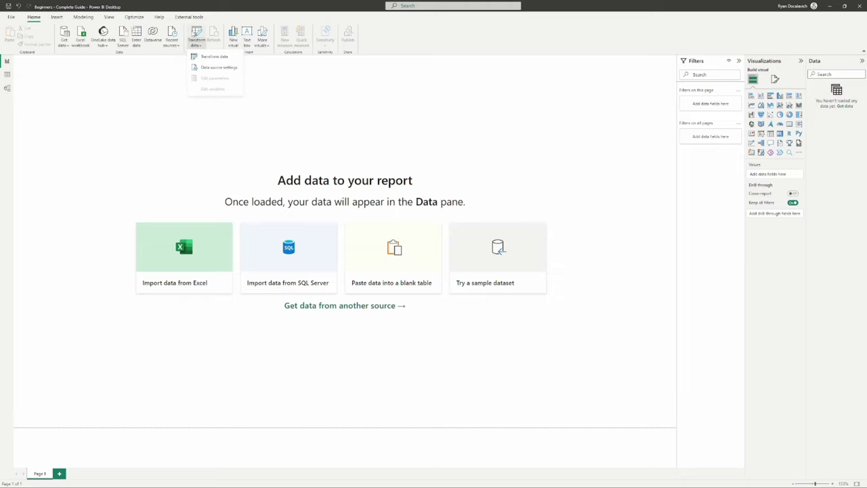
left_click(198, 45)
left_click(199, 45)
left_click(210, 57)
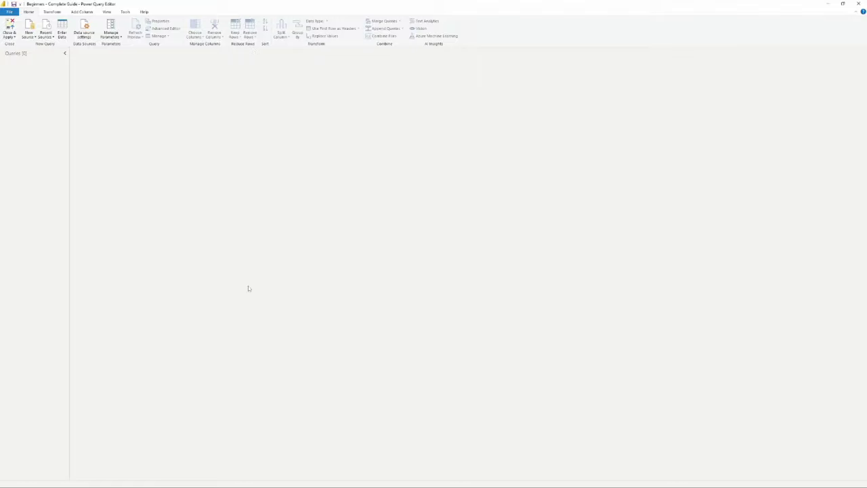
left_click(57, 12)
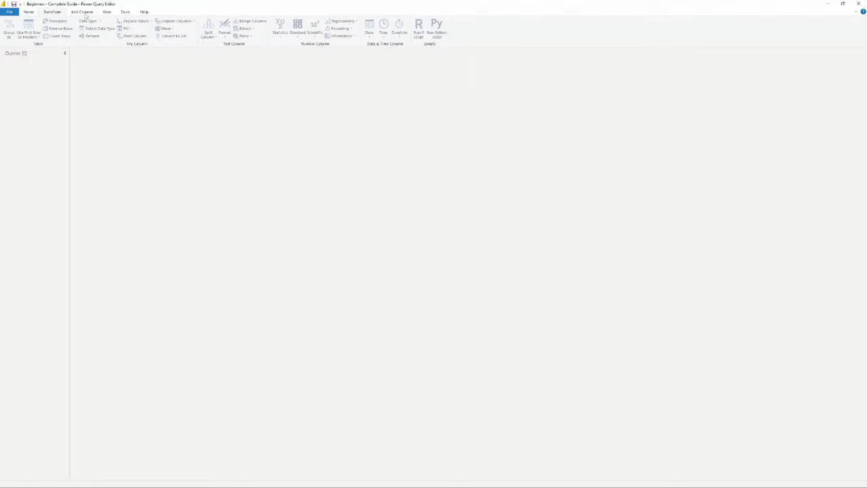
left_click(32, 12)
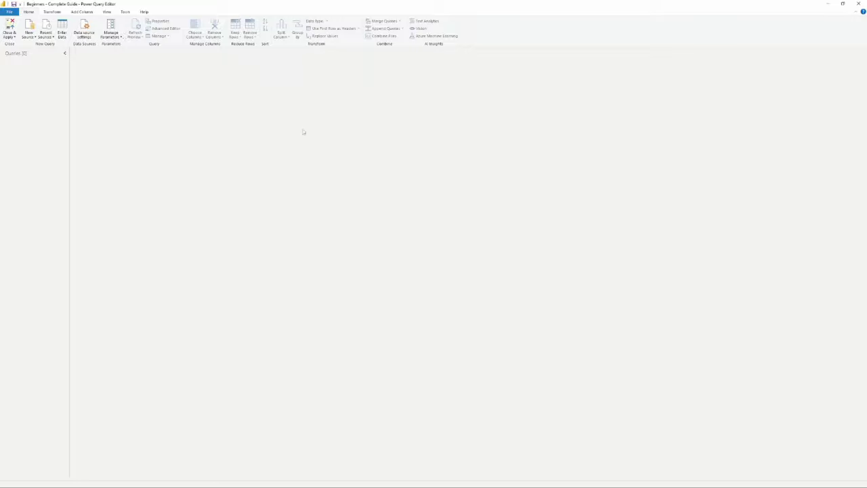
Step: Review the source types offered for a new query, then check the id column of placement.csv in Excel
left_click(29, 36)
left_click(47, 54)
left_click(35, 39)
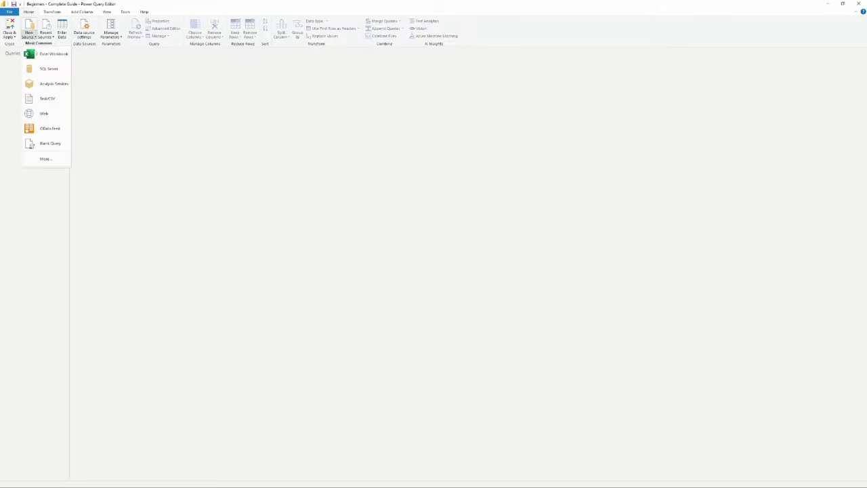
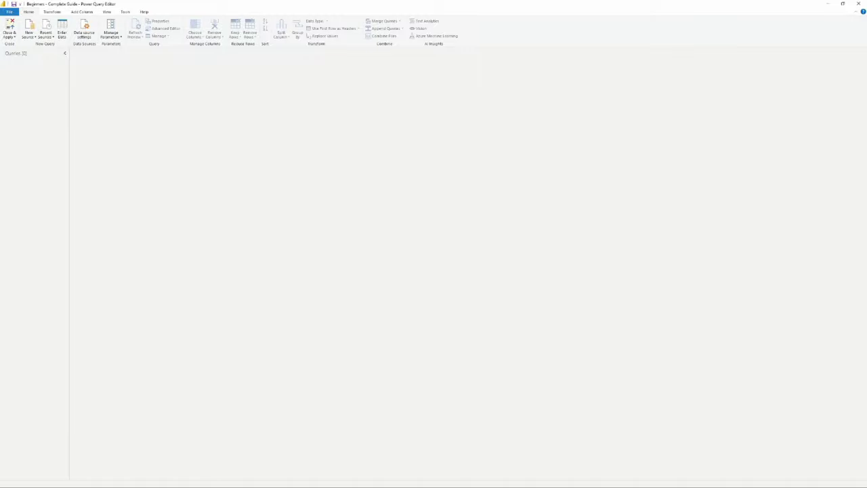
left_click(29, 37)
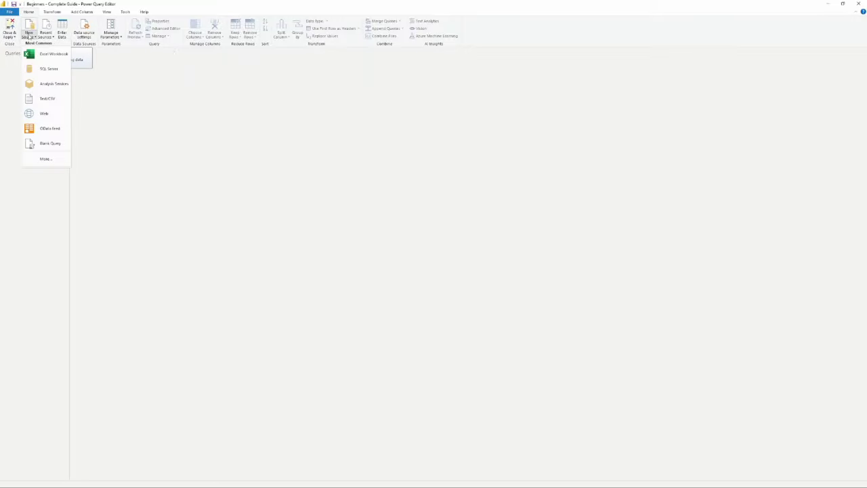
left_click(47, 106)
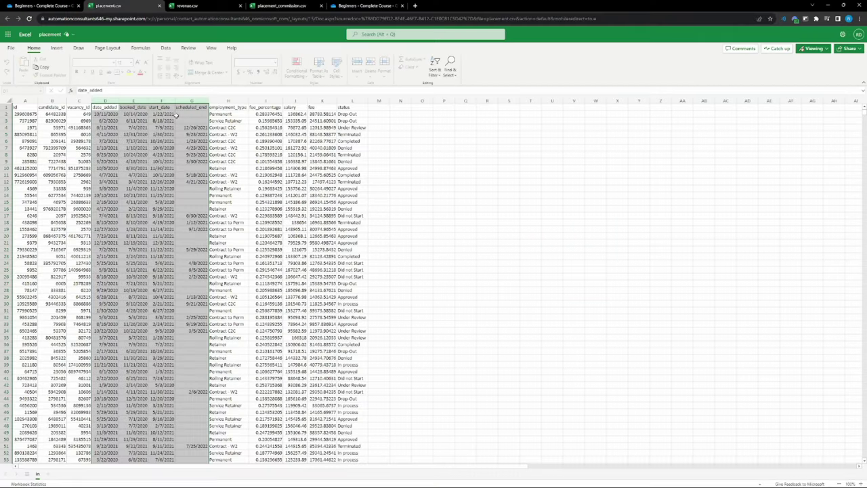
left_click(22, 113)
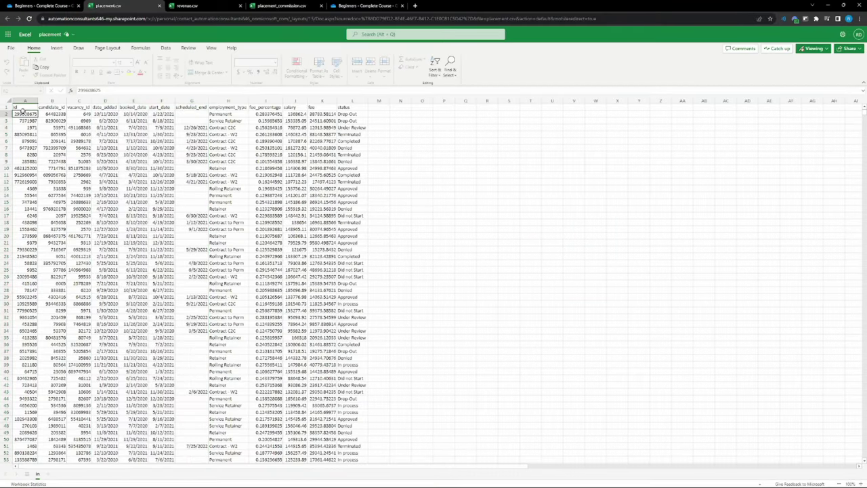
left_click(23, 106)
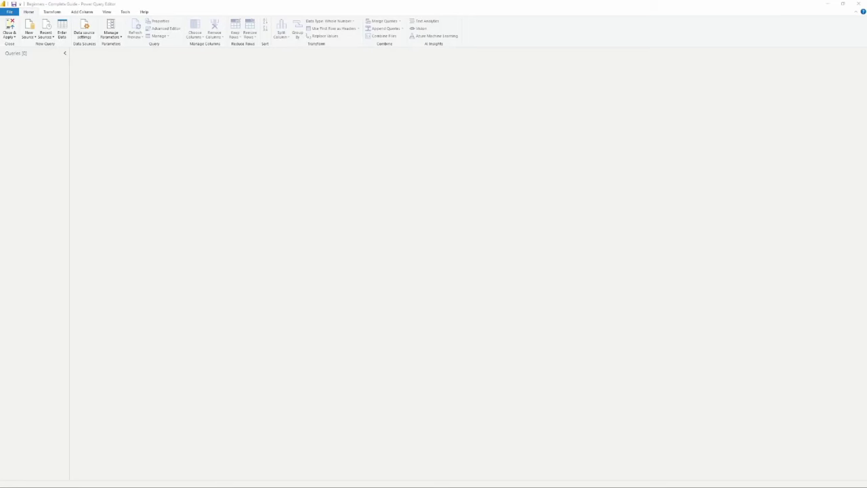
Step: In the Power Query Editor, start a Text/CSV import of placement.csv from the Recruiting data folder
left_click(29, 35)
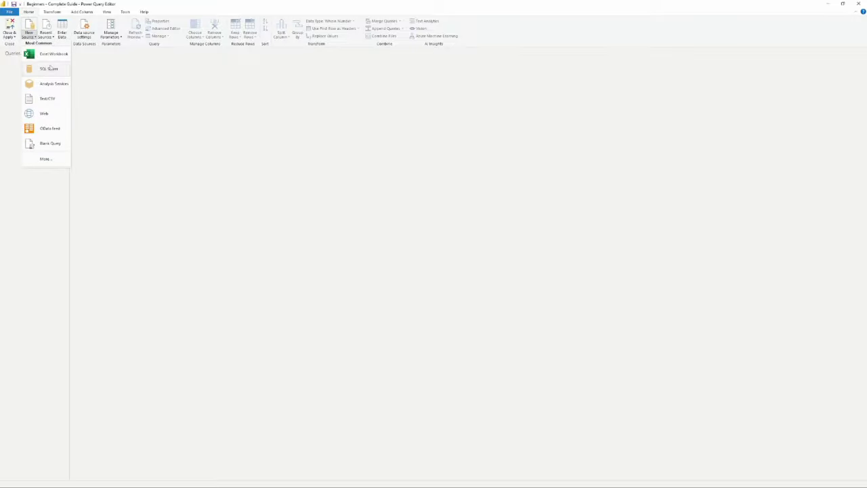
left_click(31, 36)
left_click(32, 37)
left_click(46, 101)
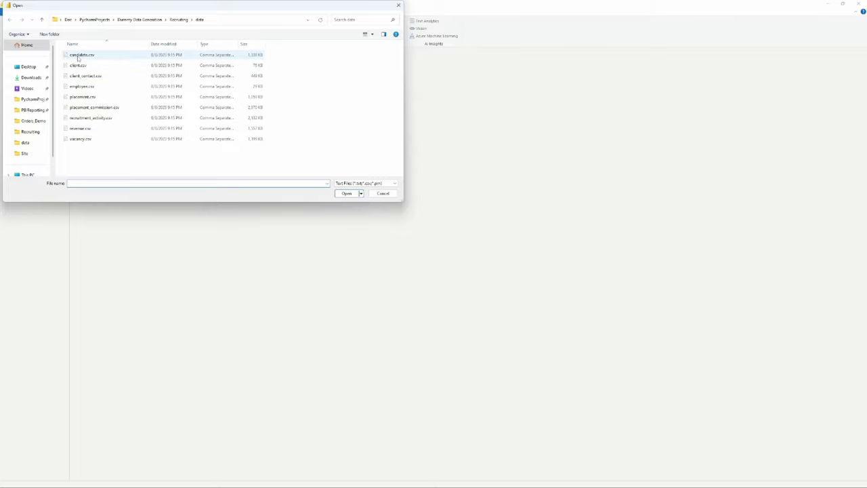
left_click(116, 99)
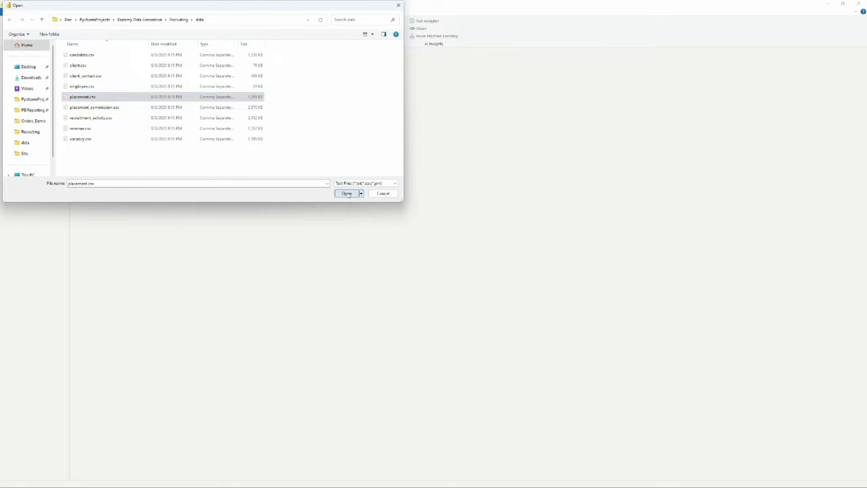
left_click(347, 194)
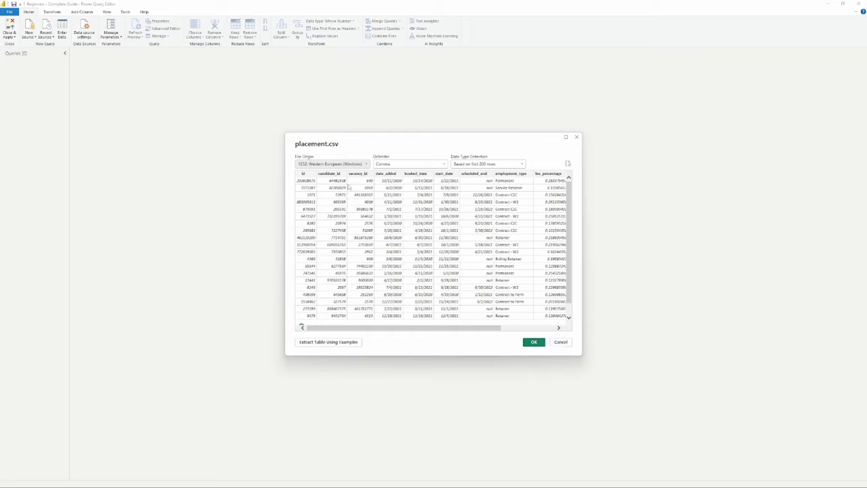
Step: Check the delimiter choices, keep Comma, and load placement.csv as a query
left_click(421, 167)
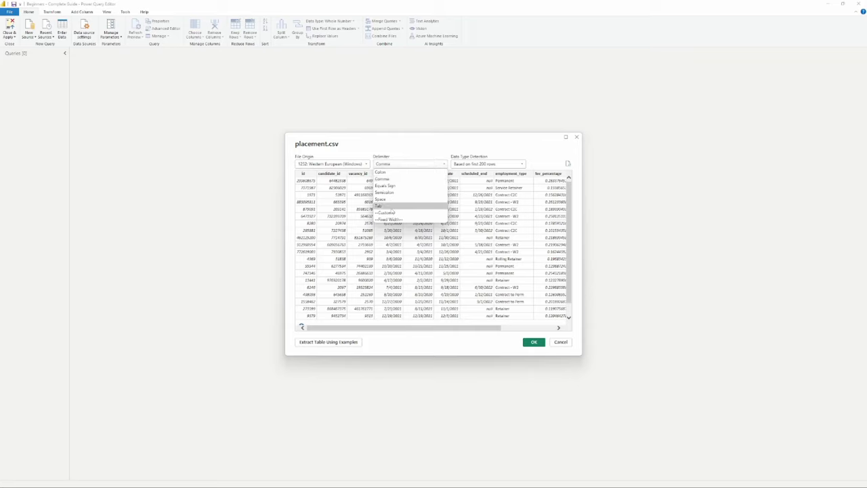
left_click(403, 164)
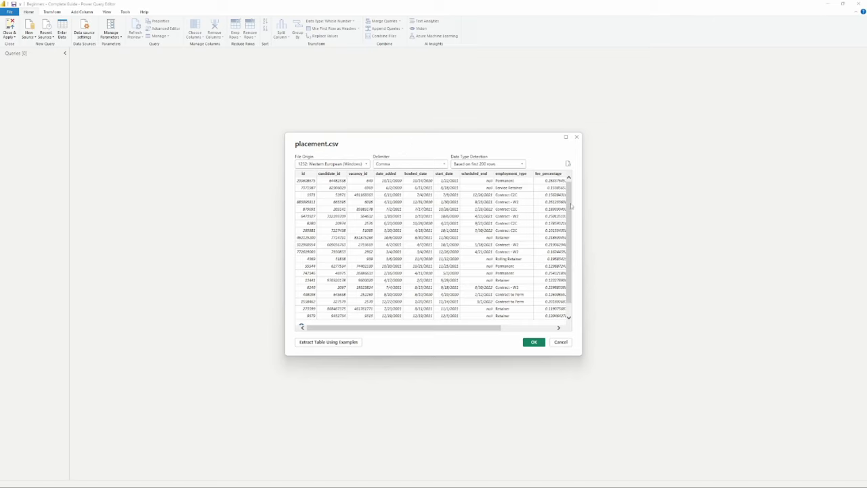
left_click(533, 342)
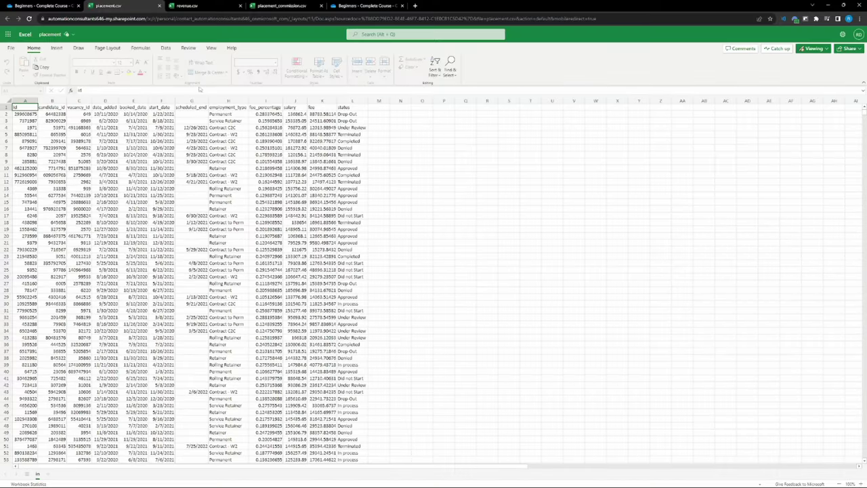
Step: Detach the placement.csv browser tab into its own window and place it over the Power Query Editor for comparison
left_click_drag(219, 57, 257, 6)
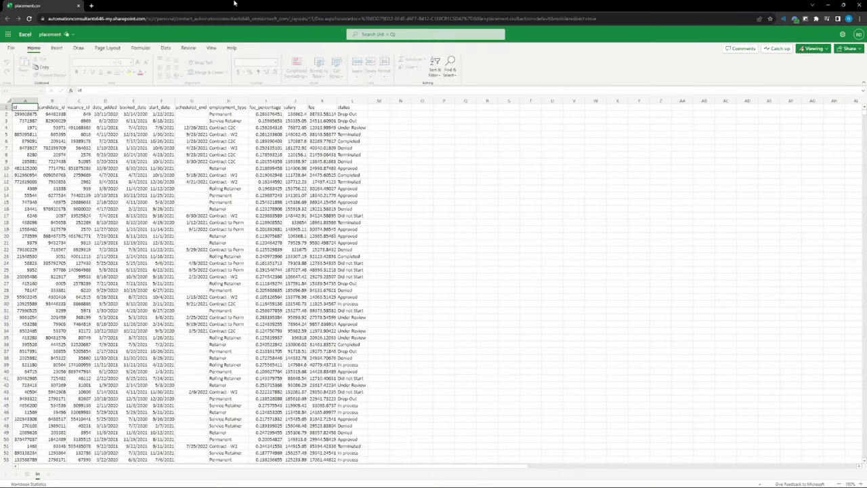
left_click_drag(234, 3, 309, 92)
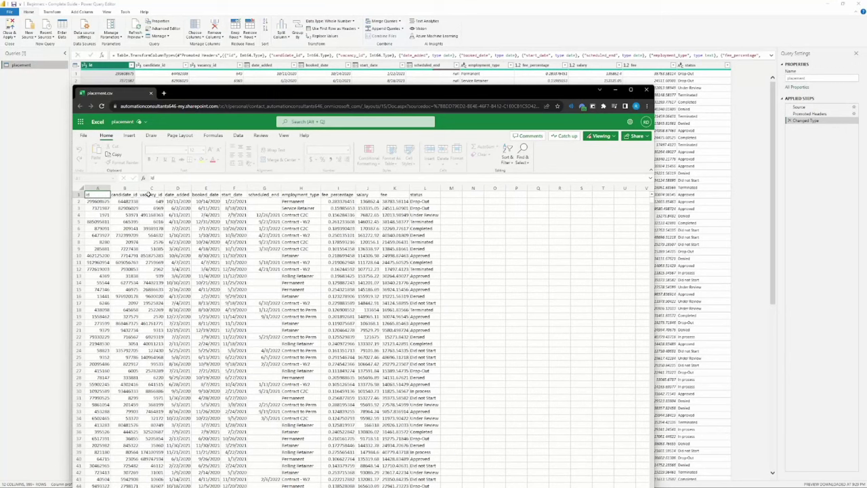
Step: Compare the column headers of placement.csv in Excel with the columns of the placement query in the Power Query Editor
left_click_drag(174, 195, 416, 195)
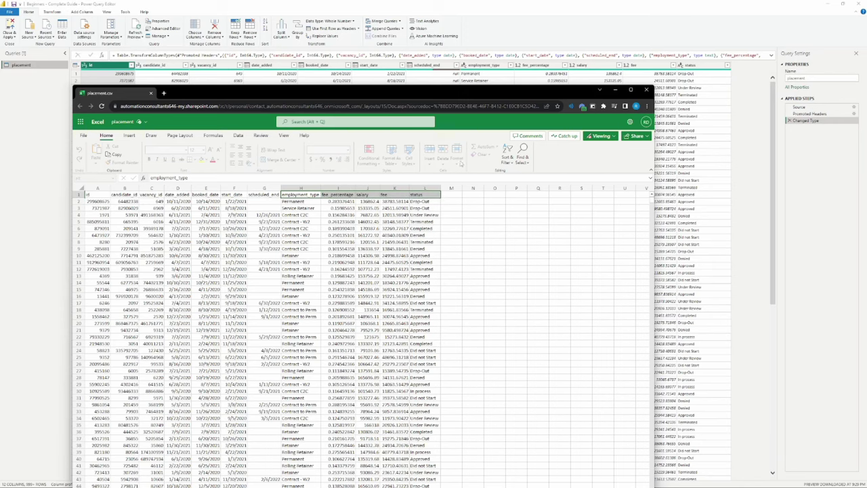
left_click(470, 3)
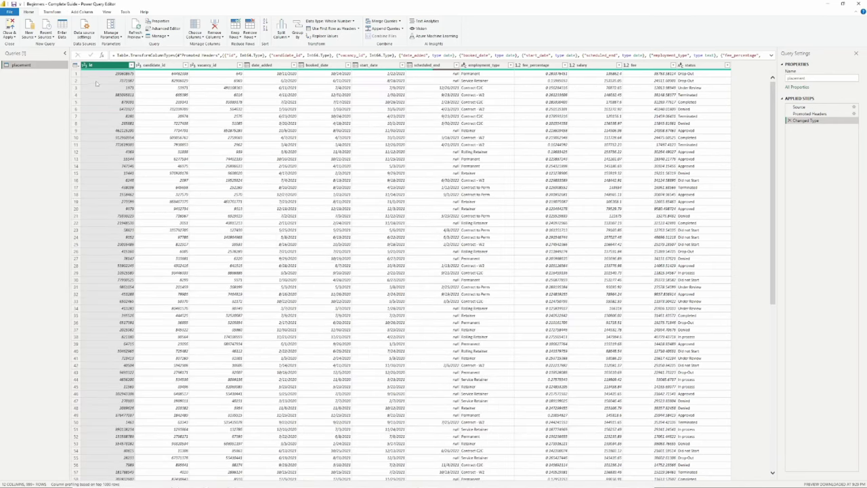
left_click(175, 130)
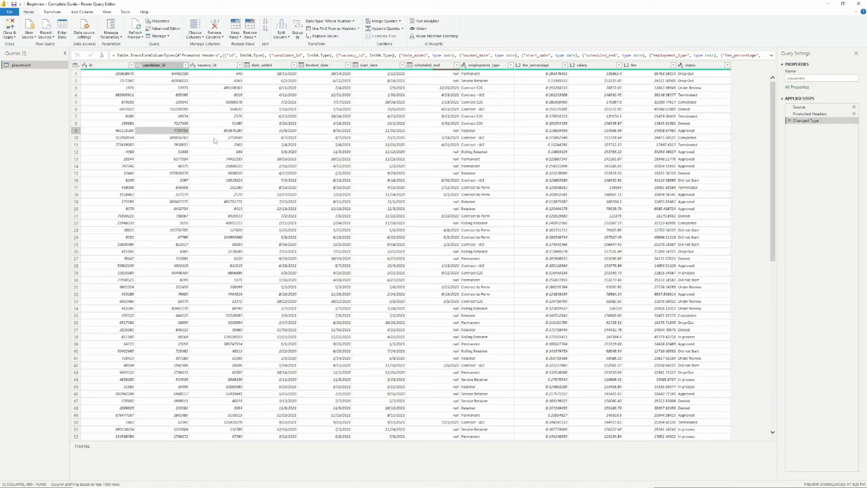
left_click(231, 130)
left_click(261, 131)
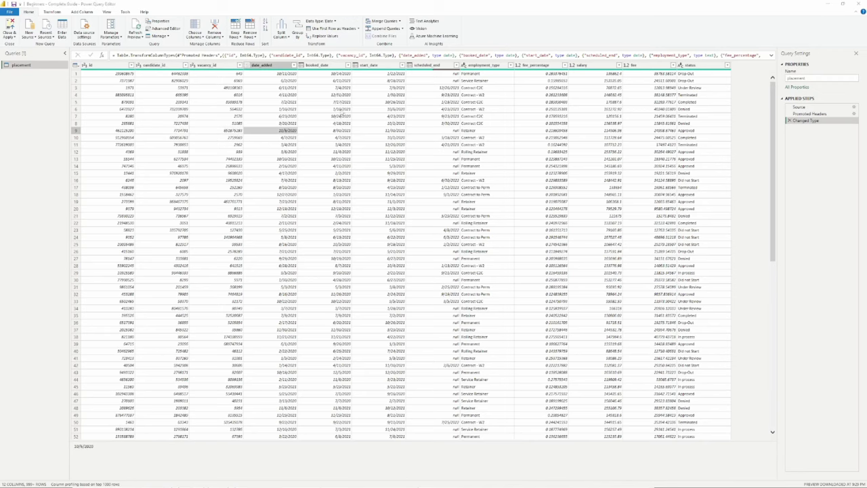
key("alt+Tab")
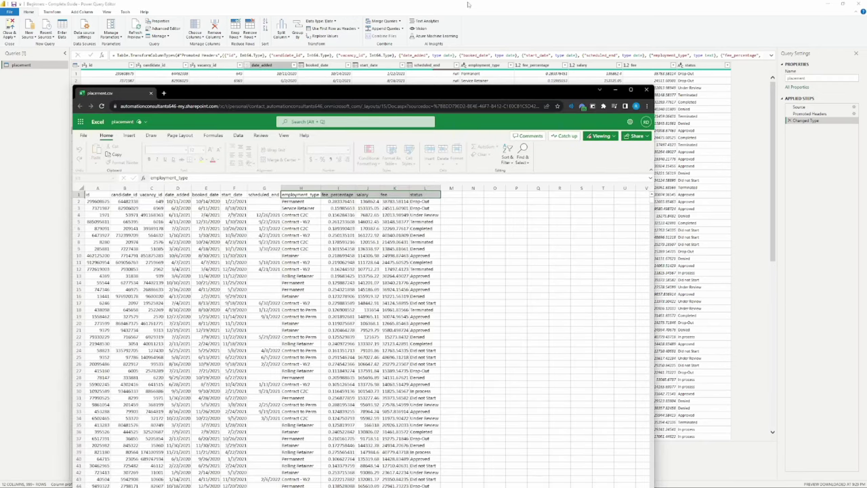
key("alt+Tab")
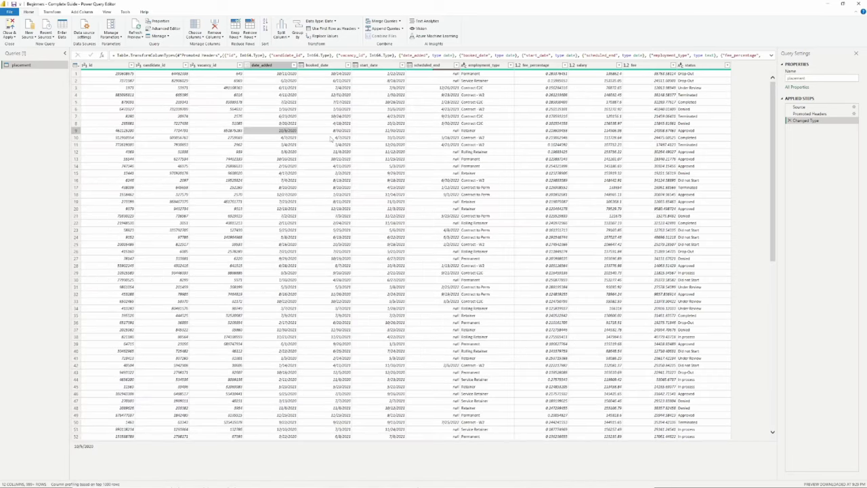
Step: Inspect the booked_date and vacancy_id columns of the placement query and compare its rows with placement.csv in Excel
left_click(332, 145)
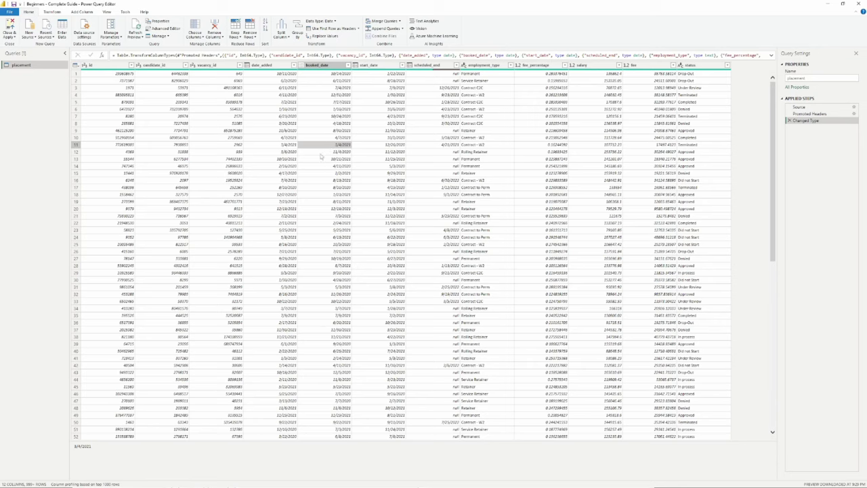
left_click(323, 65)
left_click_drag(324, 65, 326, 148)
left_click(324, 65)
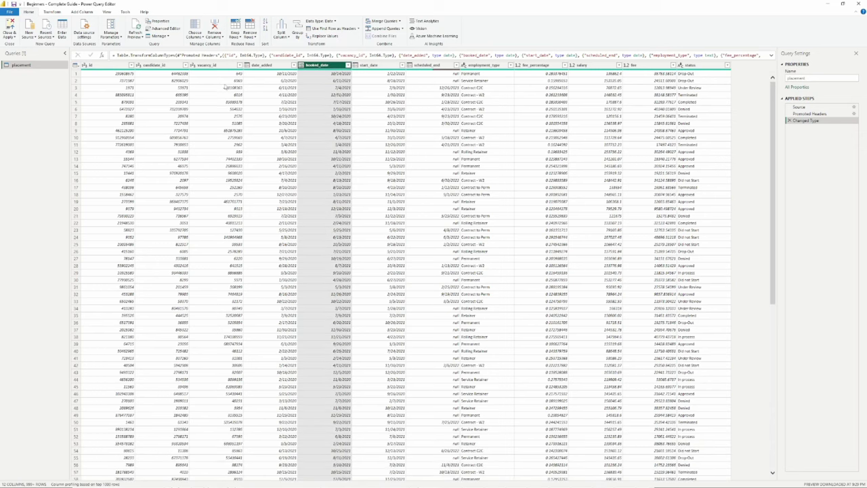
left_click(205, 65)
key("alt+Tab")
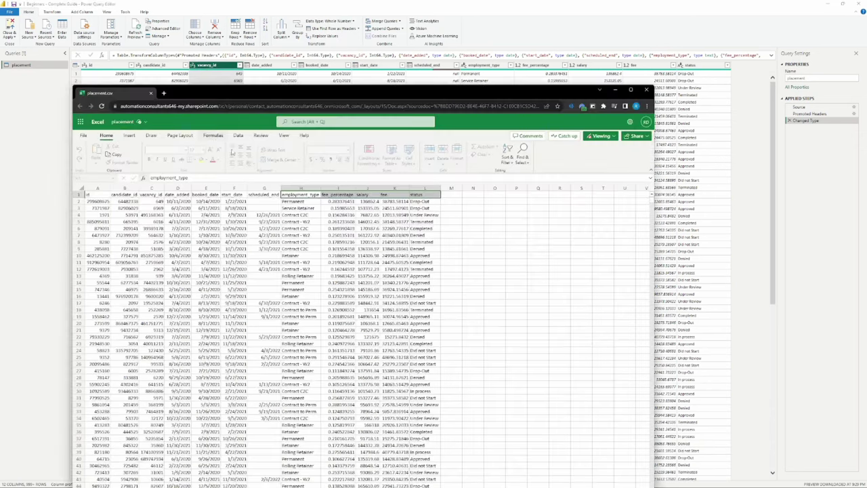
left_click(300, 269)
left_click(234, 283)
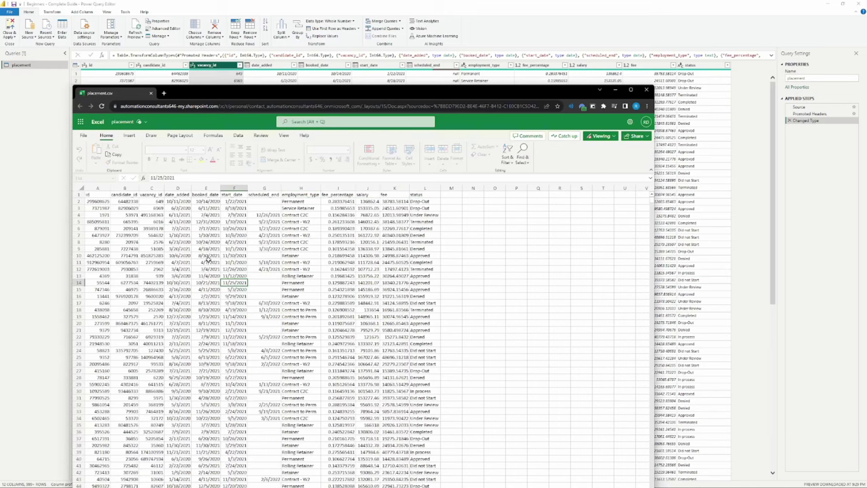
key("alt+Tab")
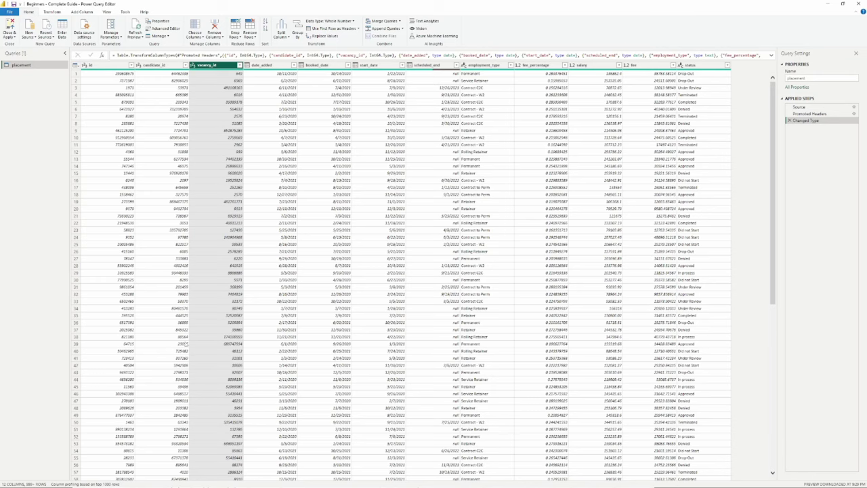
key("alt+Tab")
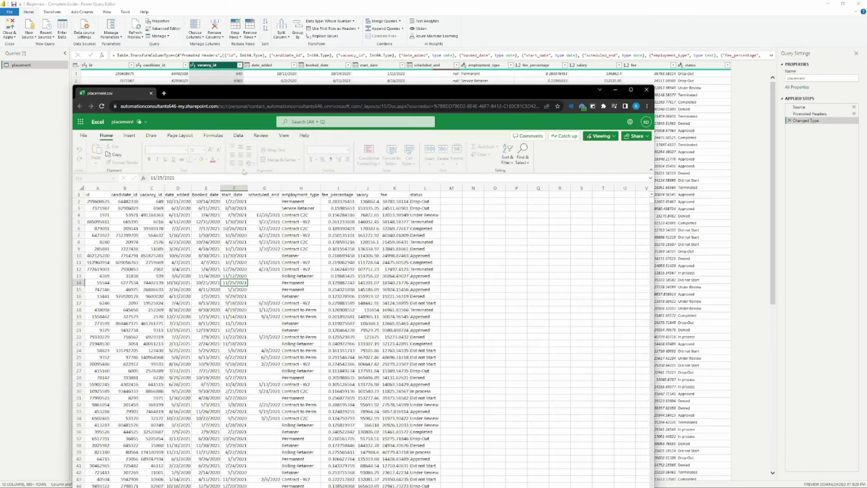
key("alt+Tab")
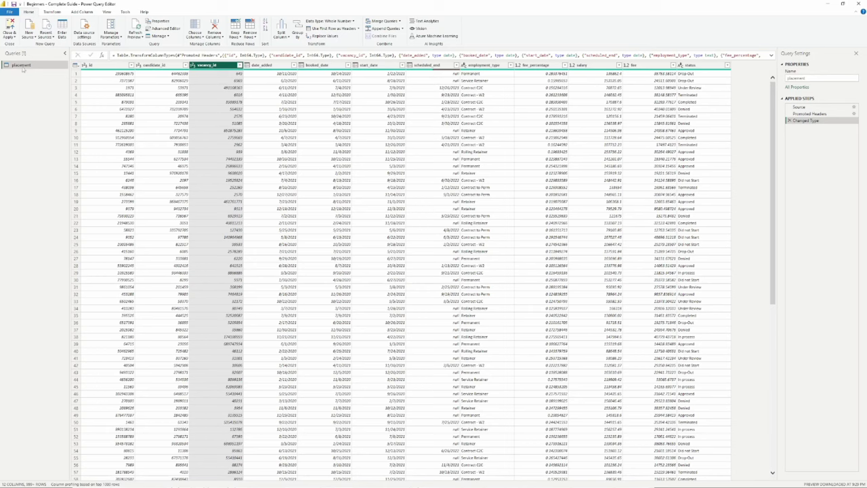
Step: View the placement query at its Source step and check the source types offered for a new query
left_click(808, 110)
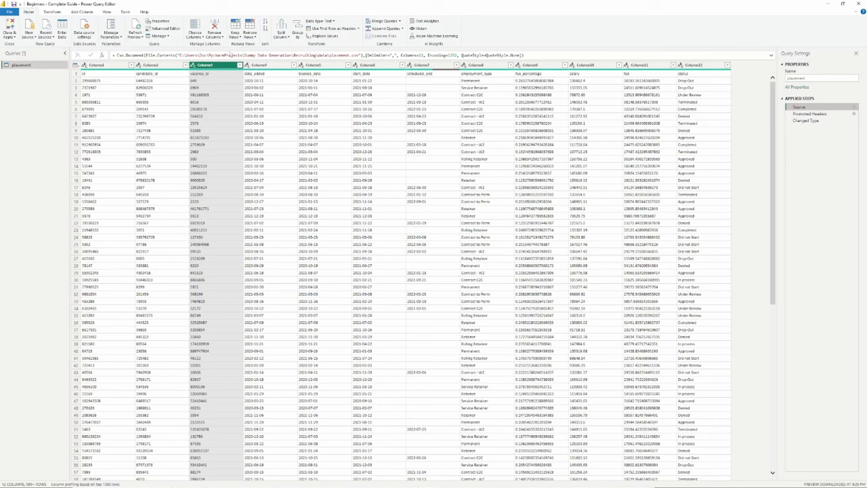
left_click(29, 36)
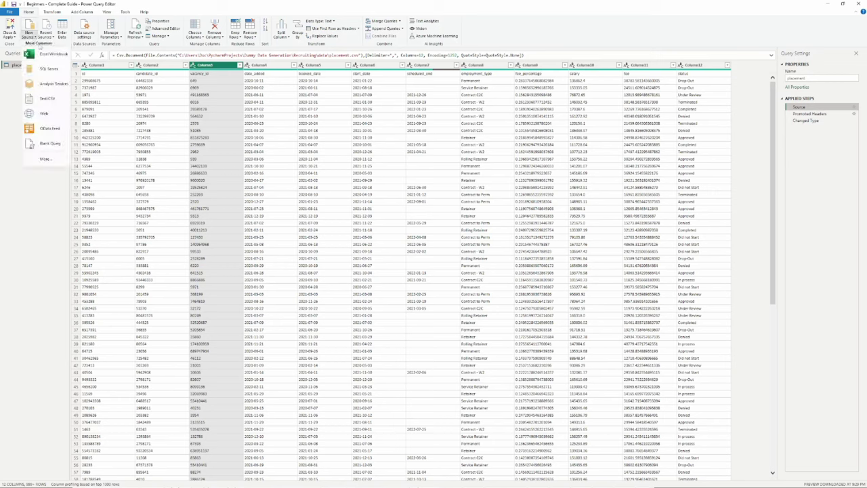
left_click(54, 232)
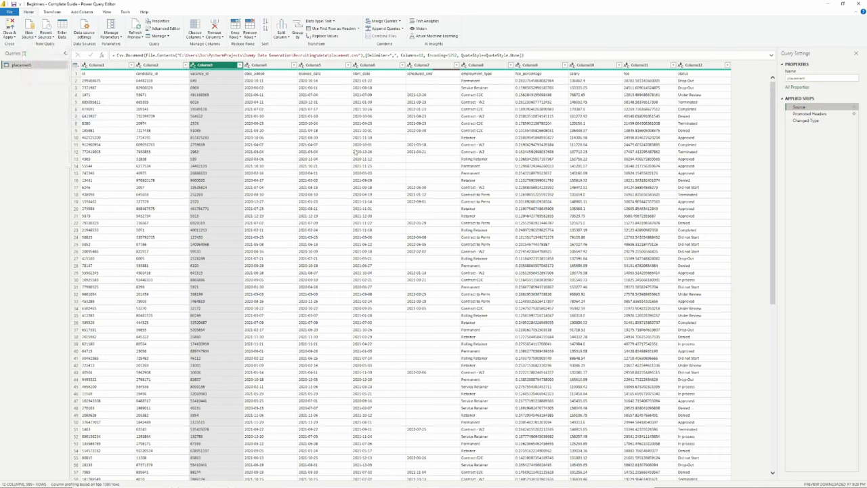
Step: Compare the placement table at the Source, Promoted Headers and Changed Type applied steps
left_click(808, 109)
left_click(812, 115)
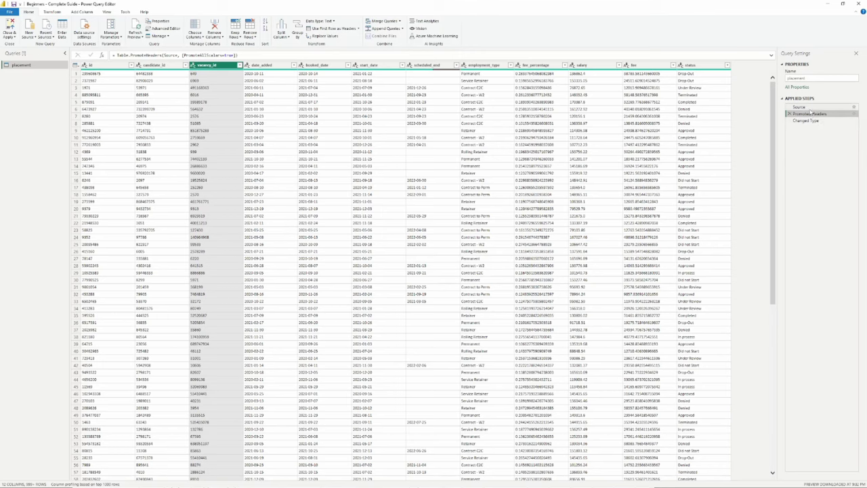
left_click(803, 108)
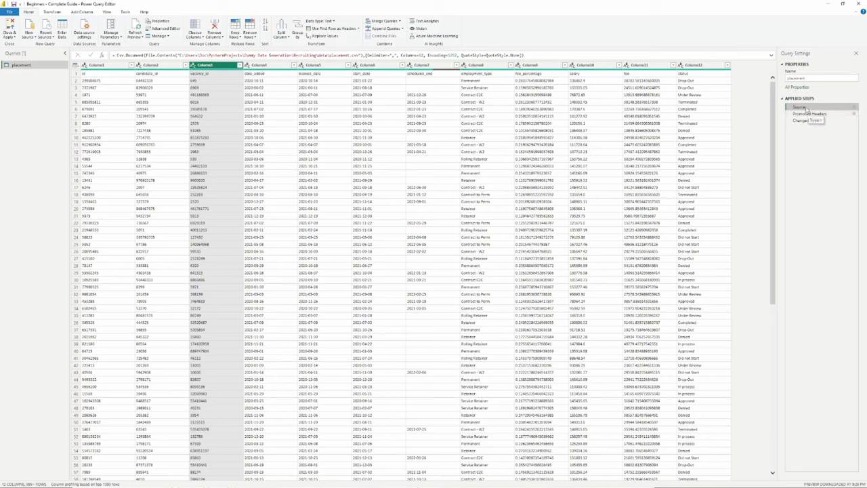
left_click(813, 114)
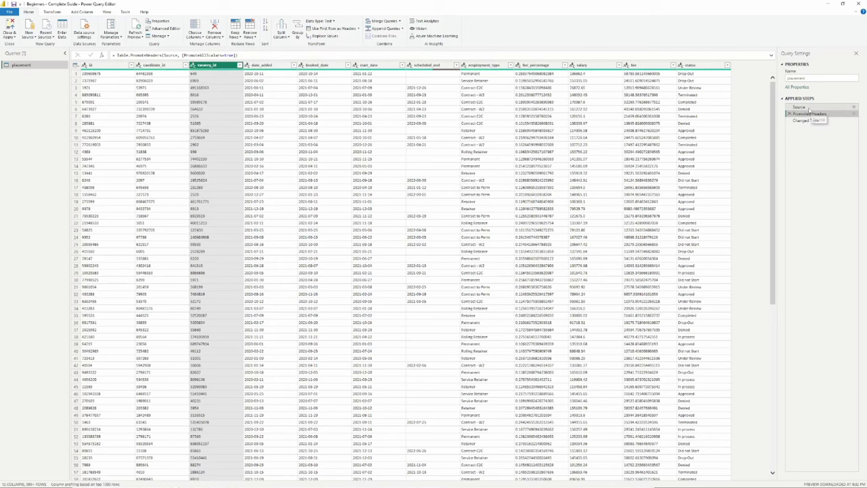
left_click(802, 107)
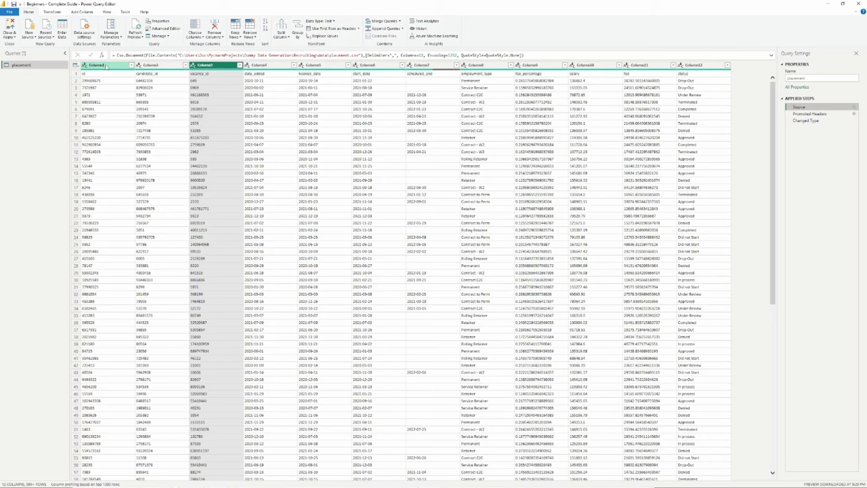
left_click(814, 120)
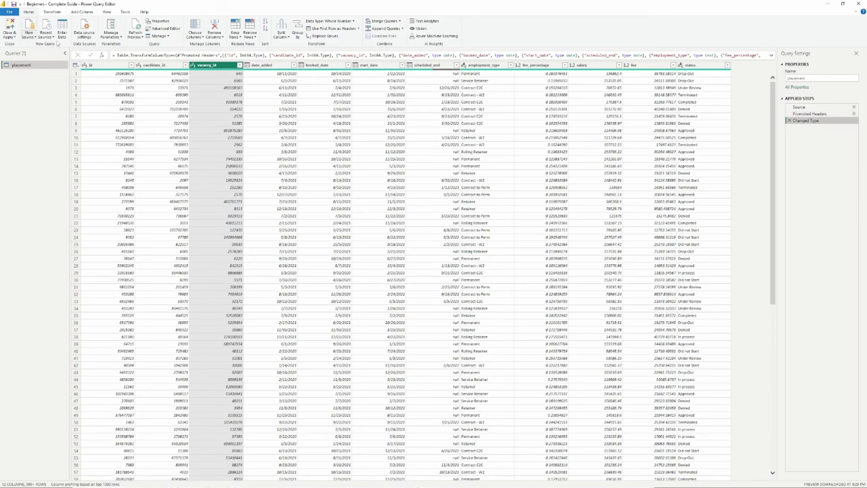
left_click(810, 113)
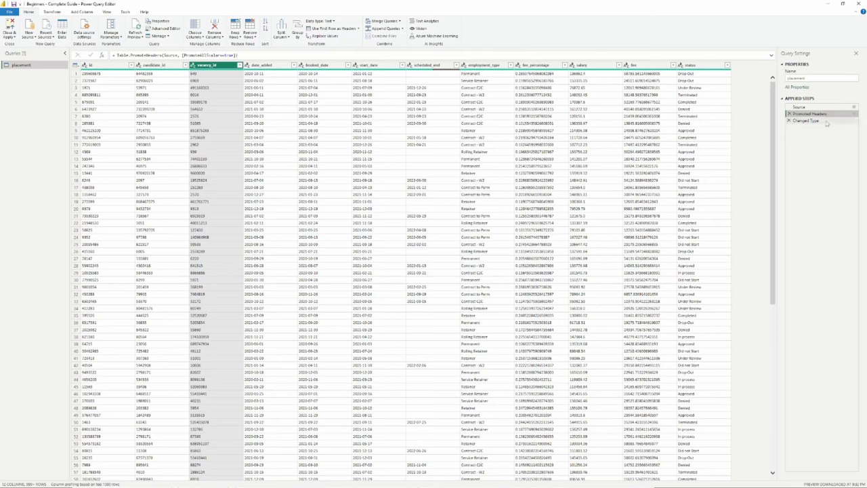
Step: Return to the Source step and delete the Promoted Headers step from the placement query
left_click(800, 106)
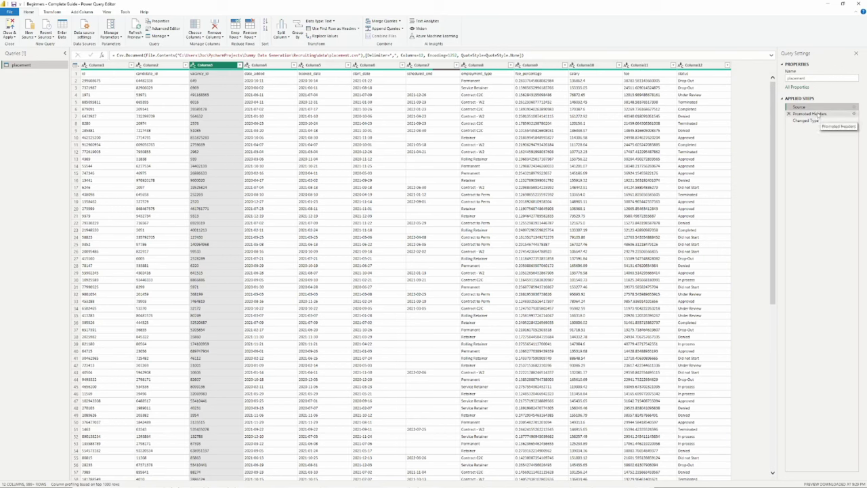
left_click(789, 114)
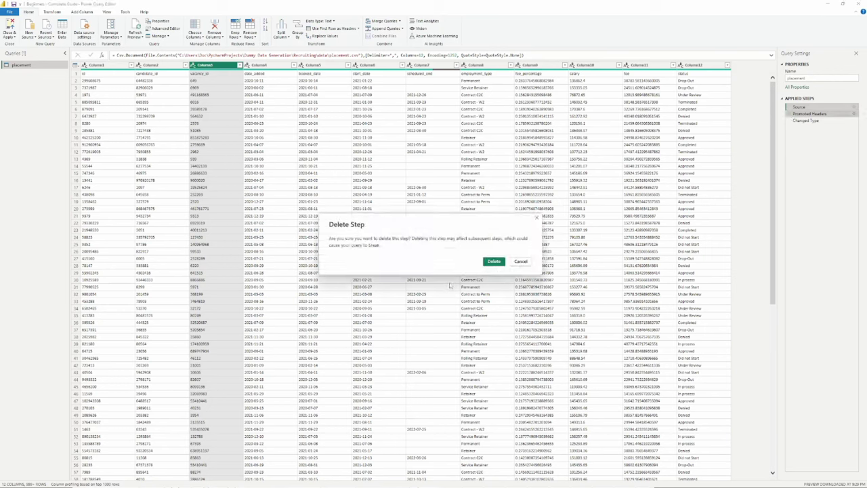
left_click(493, 262)
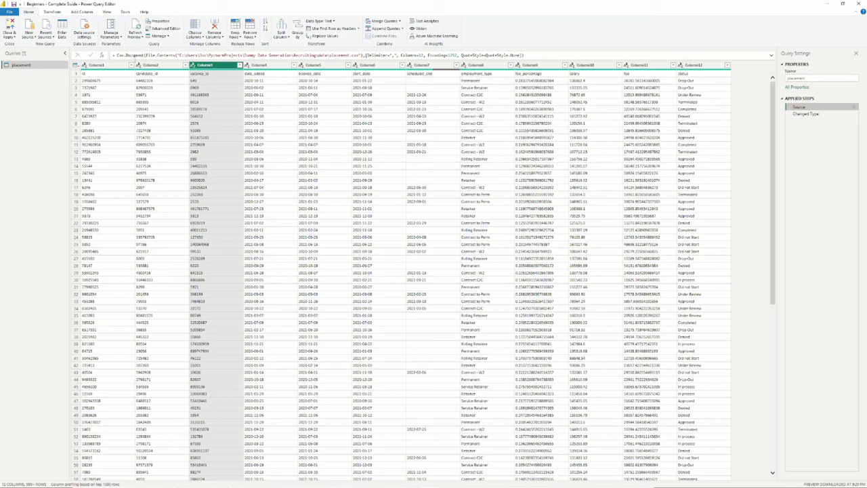
Step: Insert a step after Source that uses the first row as the column headers
left_click(53, 12)
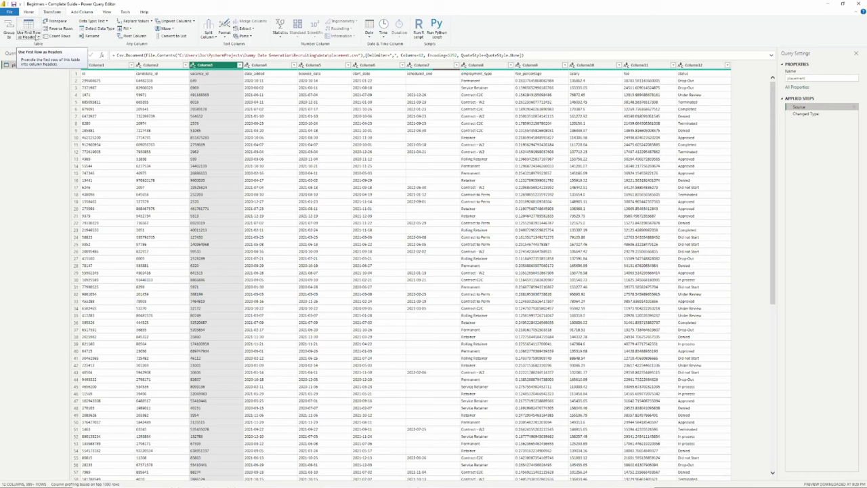
left_click(36, 36)
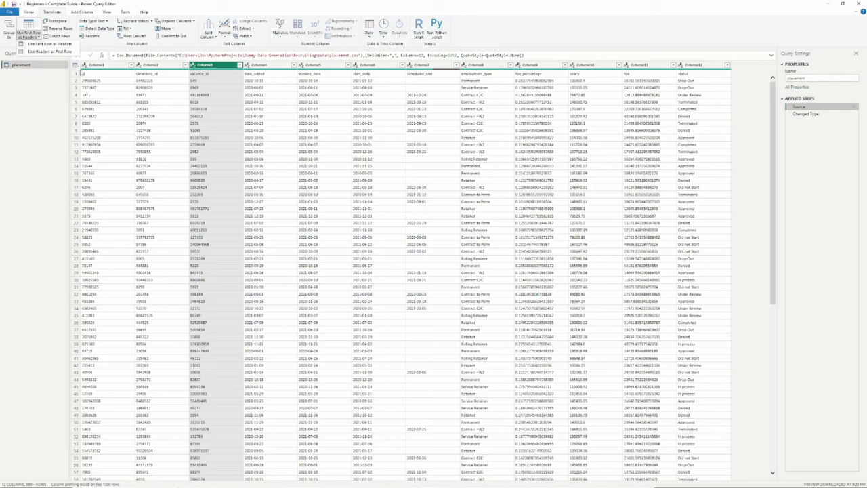
left_click(47, 43)
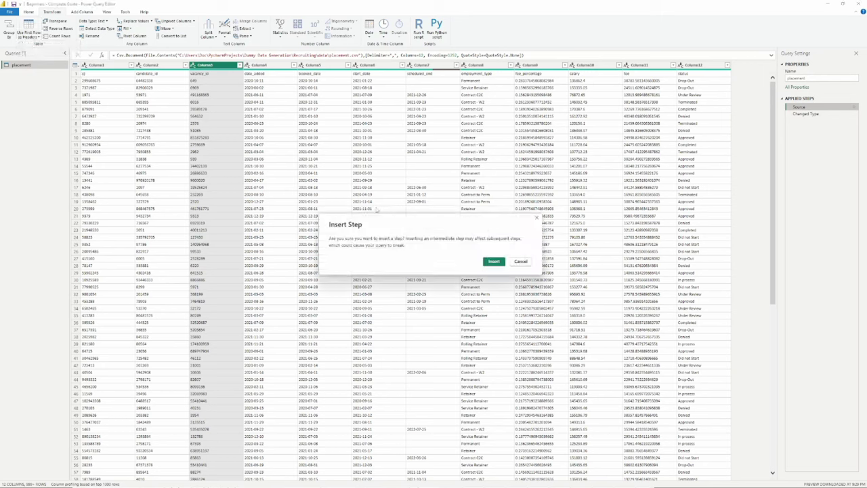
left_click(491, 261)
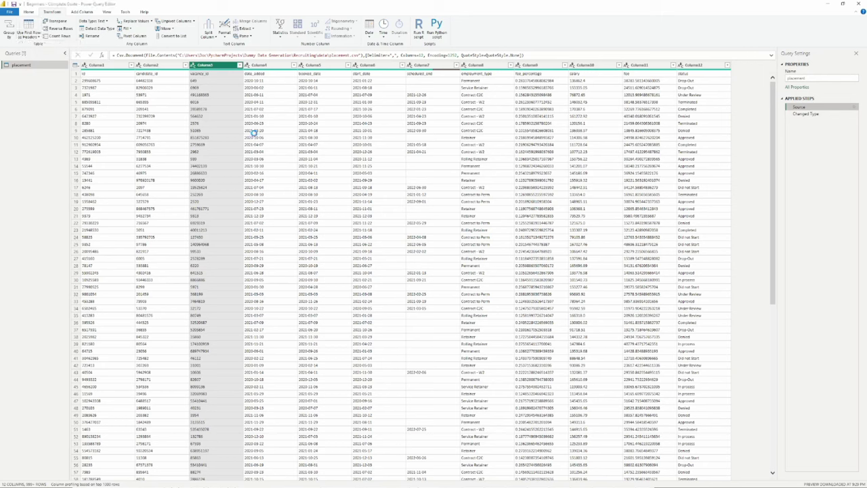
Step: Check the column data types at the Promoted Headers step, including the types offered for date_added, and compare with the Changed Type step
left_click(102, 64)
left_click(689, 65, "ctrl")
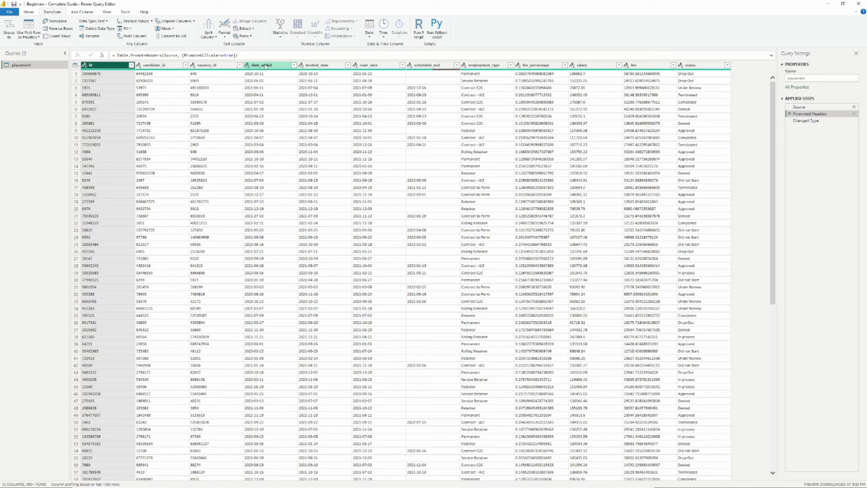
left_click(248, 66)
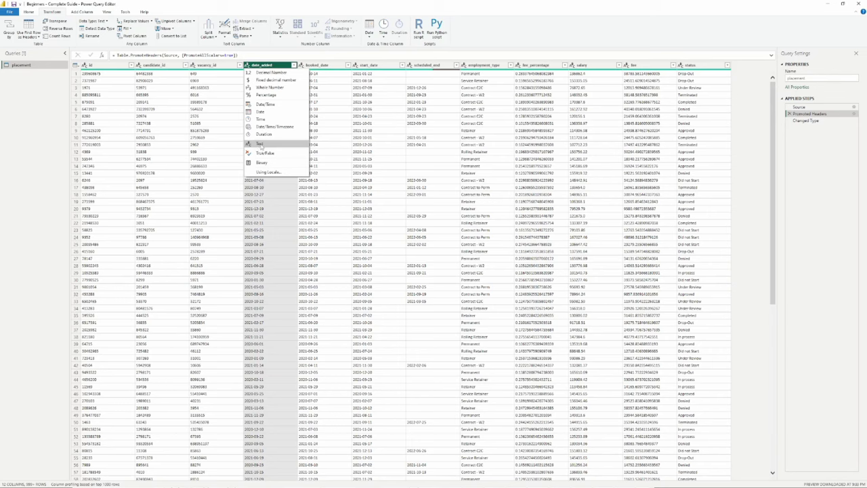
left_click(266, 65)
left_click(325, 65)
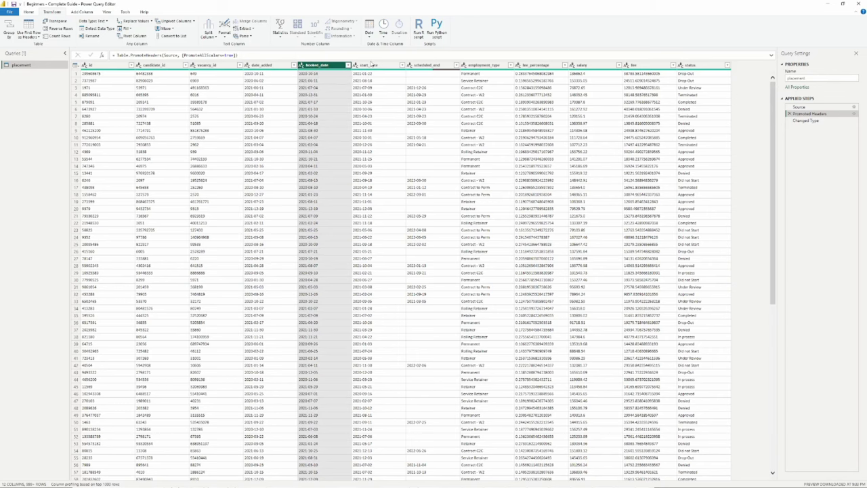
left_click(371, 65)
left_click(541, 65)
left_click(590, 65)
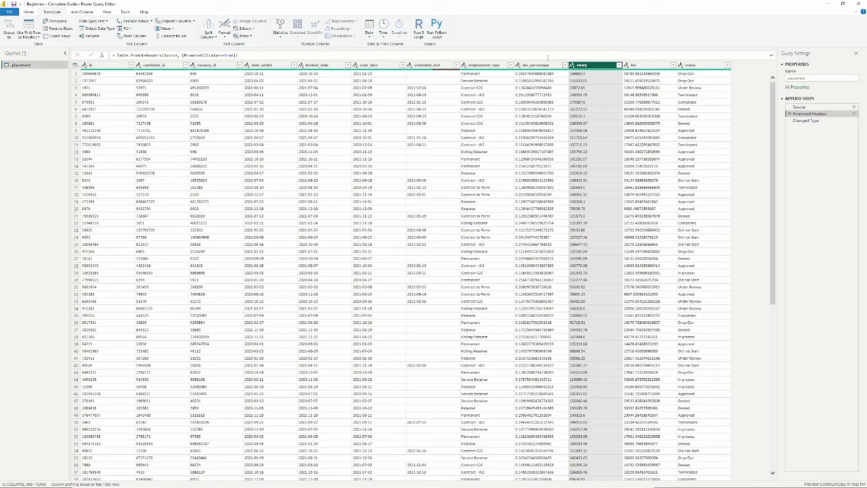
left_click(331, 65)
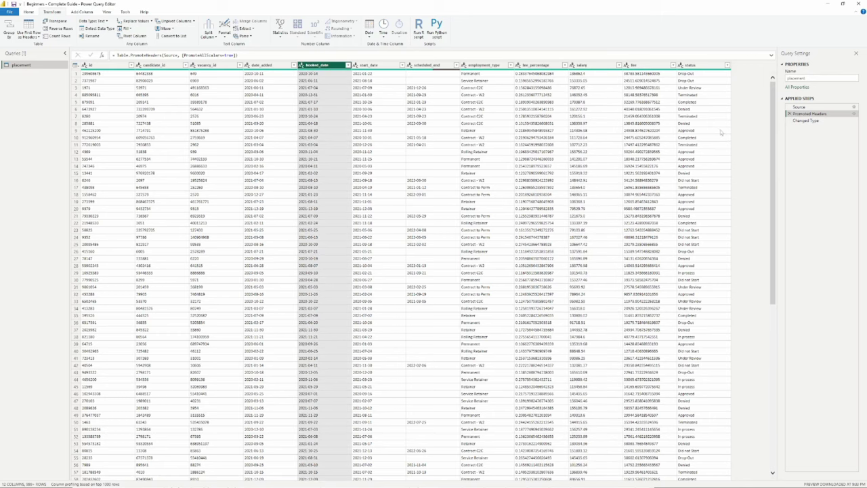
left_click(804, 121)
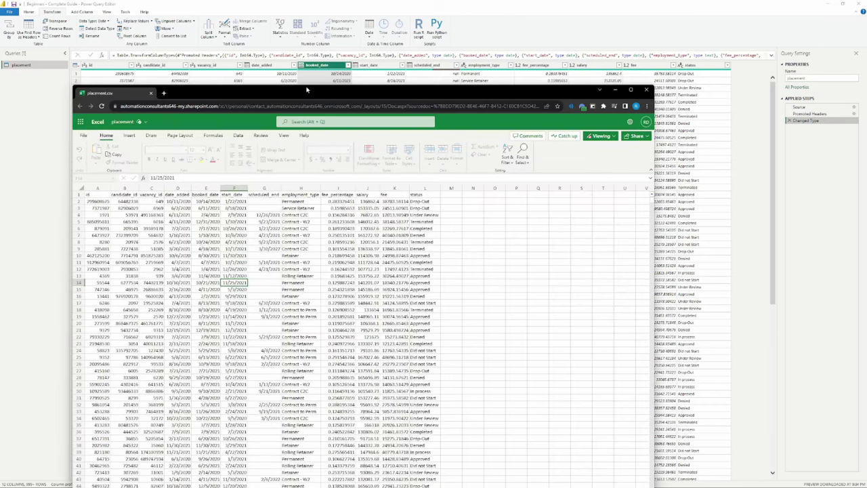
Step: Review the header row and the first data row of placement.csv in Excel for the web, then close its browser window
left_click_drag(306, 87, 306, 83)
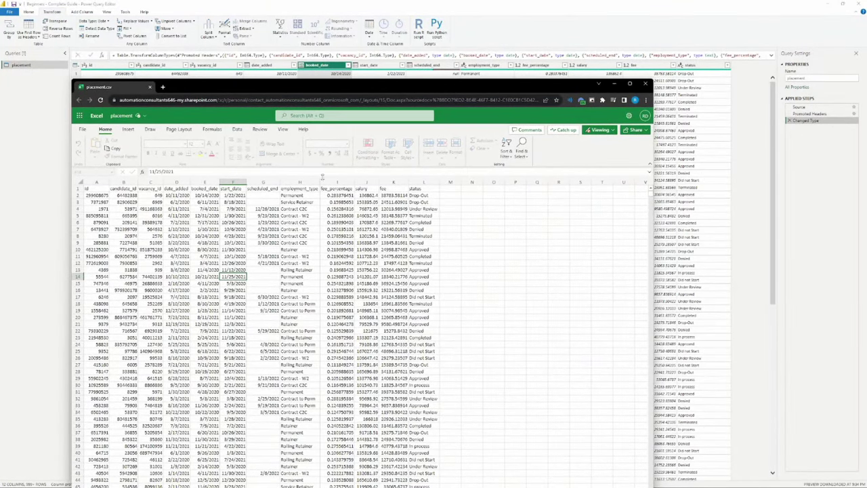
left_click(88, 189)
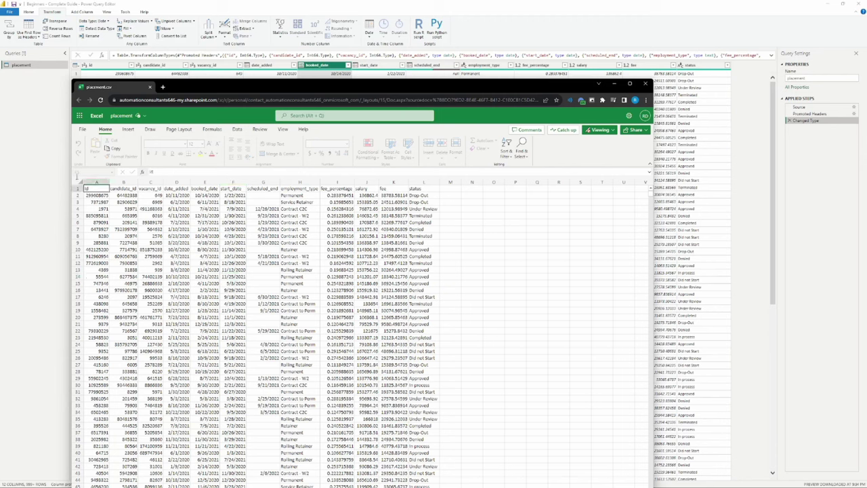
key("ctrl+shift+Right")
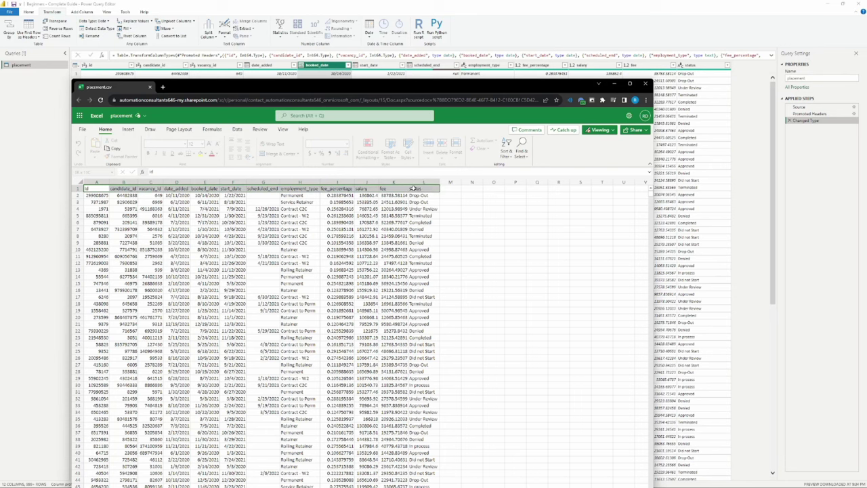
left_click(96, 194)
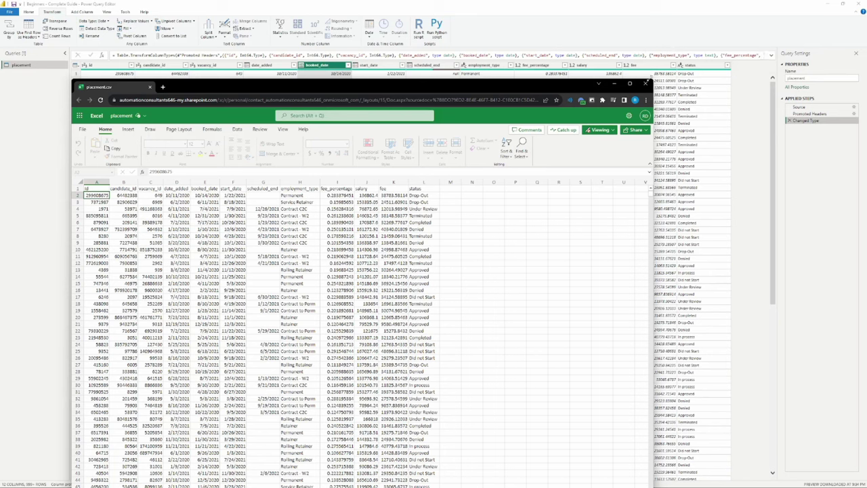
left_click(645, 86)
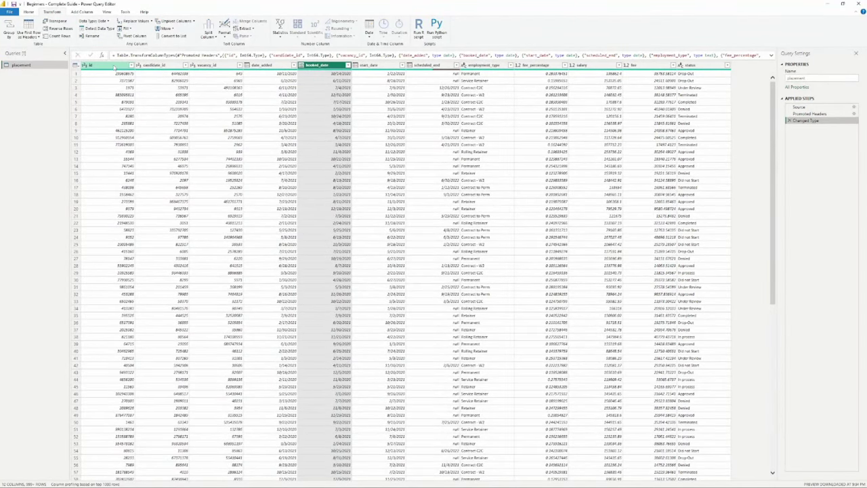
left_click(114, 66)
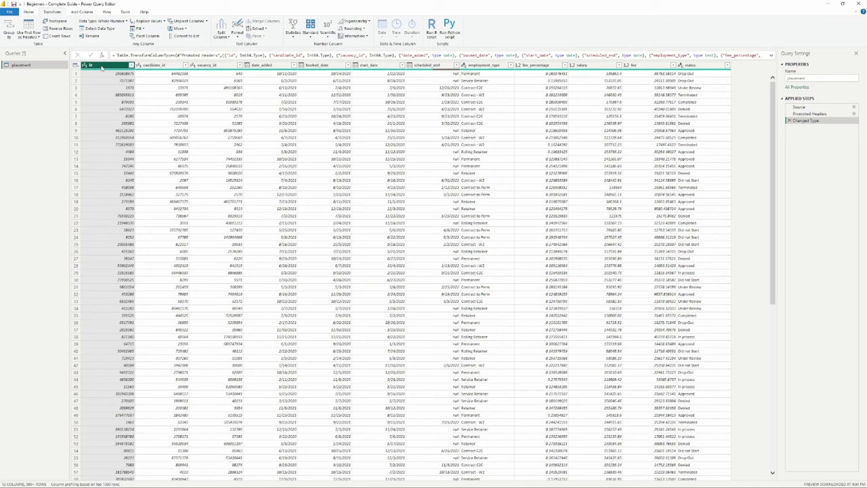
left_click(29, 11)
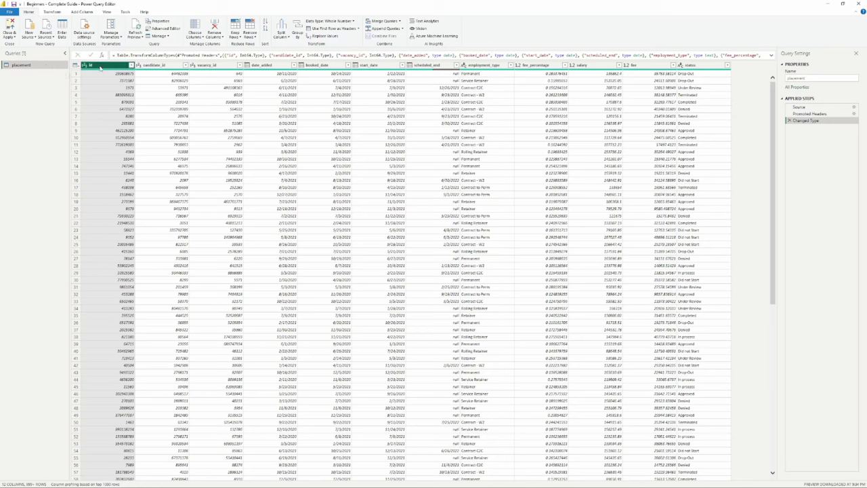
double_click(96, 65)
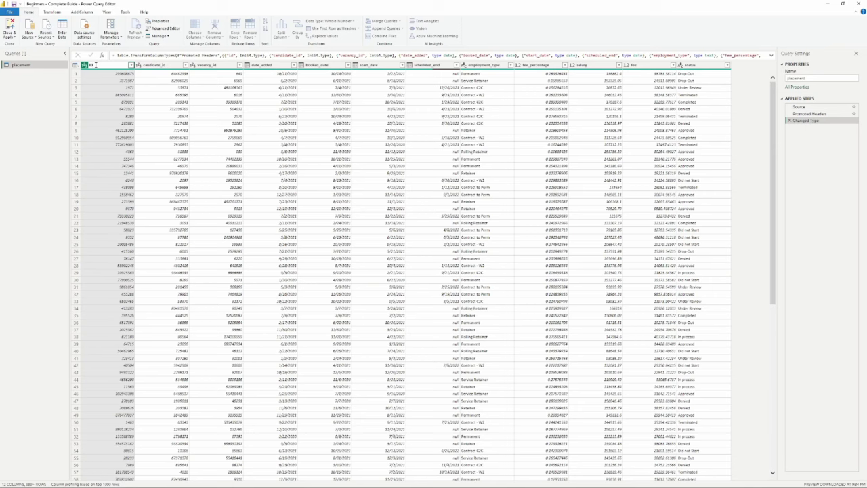
key("Return")
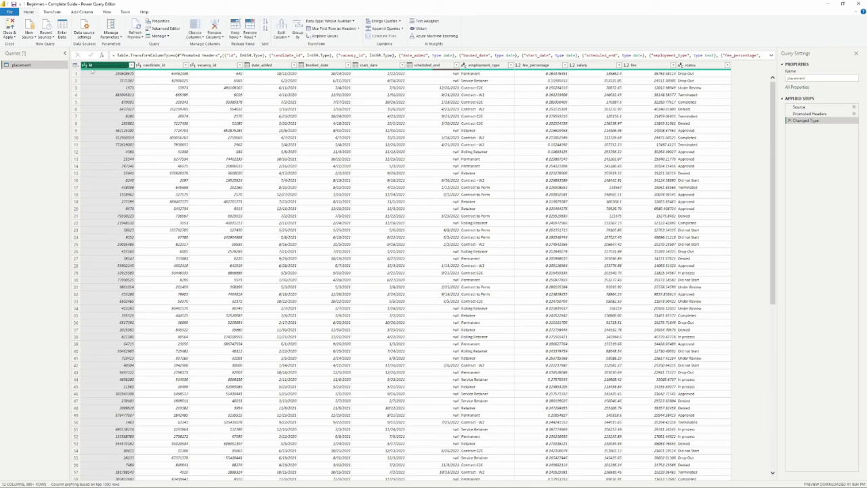
Step: Rename the candidate_id column of the placement query as Candidate ID
left_click(164, 65)
double_click(163, 65)
type("Cand")
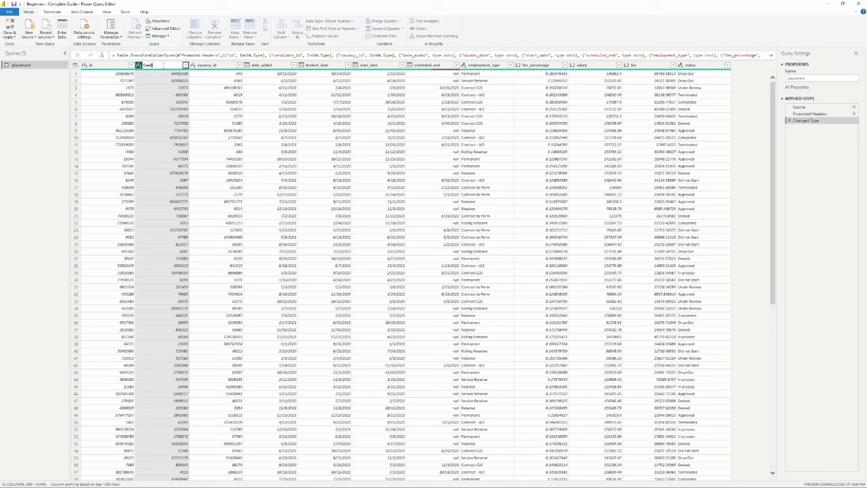
type("idate ID")
key("Return")
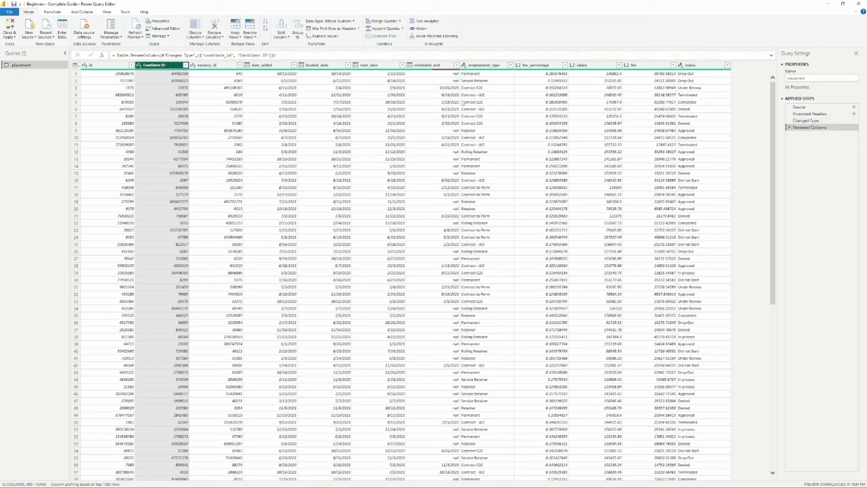
Step: Compare the Changed Type and Renamed Columns applied steps and examine the old and new column names in the rename formula
left_click(808, 122)
left_click(808, 128)
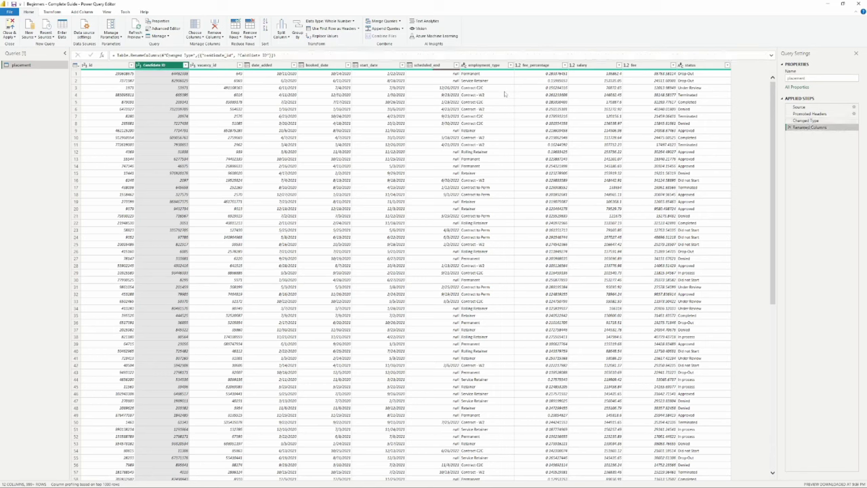
left_click(293, 55)
left_click(141, 54)
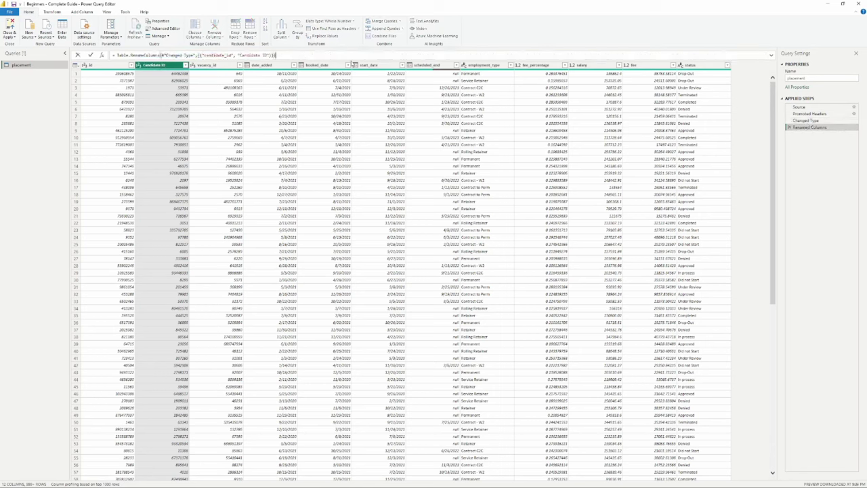
left_click(807, 122)
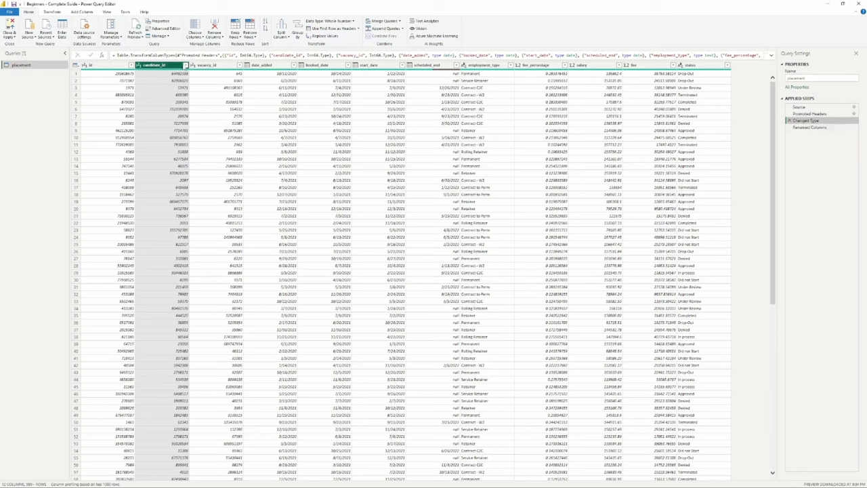
left_click(821, 128)
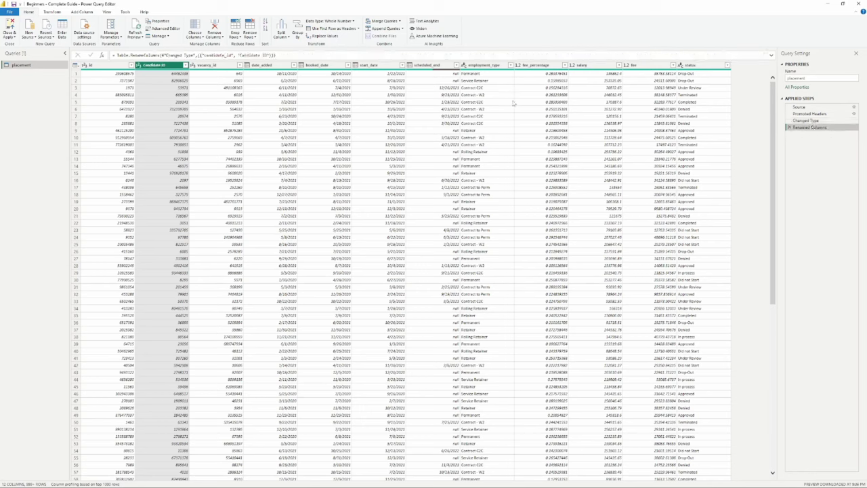
double_click(221, 54)
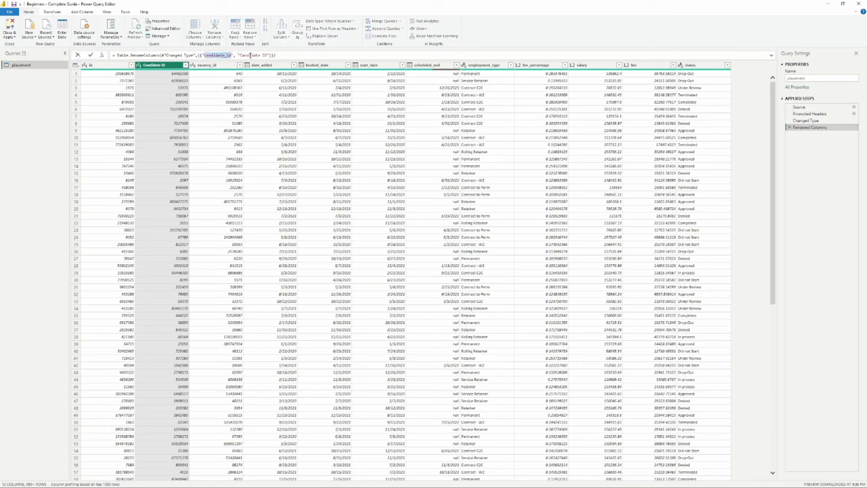
double_click(249, 55)
left_click(268, 56)
left_click_drag(224, 55, 231, 55)
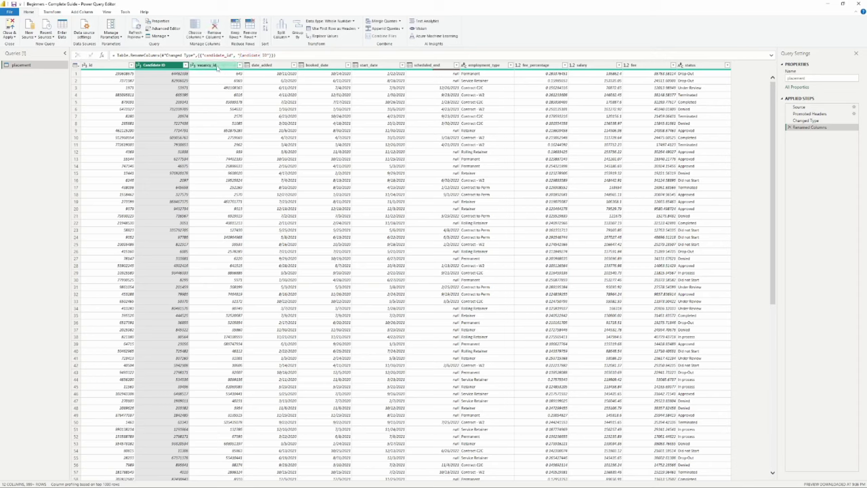
Step: Rename the vacancy_id column as Vacancy ID
double_click(210, 66)
type("Candidate")
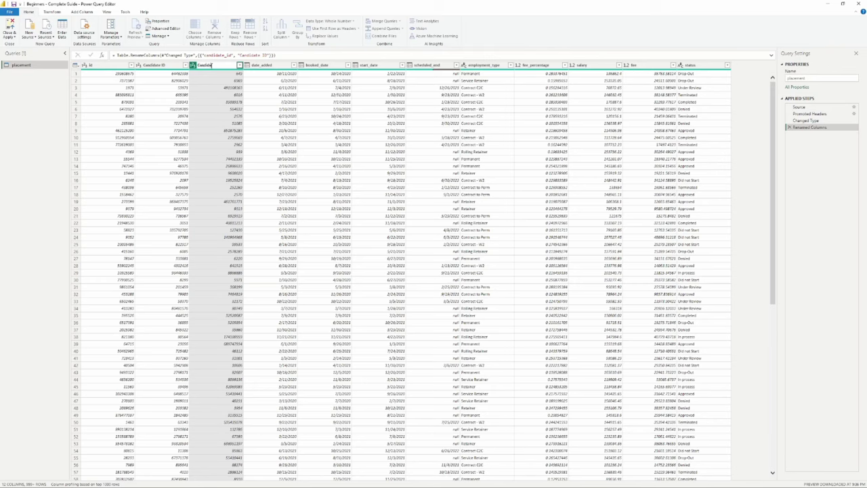
key("BackSpace")
key("BackSpace")
key("BackSpace")
key("BackSpace")
key("BackSpace")
key("BackSpace")
key("BackSpace")
key("BackSpace")
type("Vac")
key("Return")
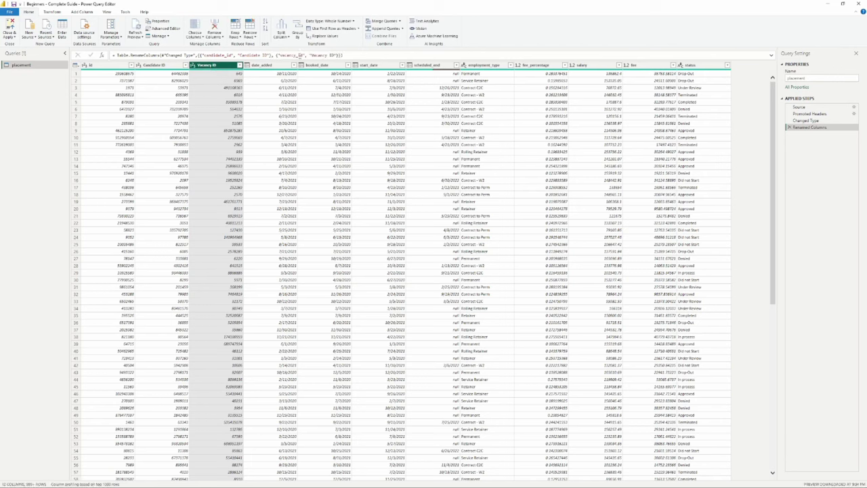
Step: Rename the date_added column as Date Added and the booked_date column as Booked Date
double_click(271, 65)
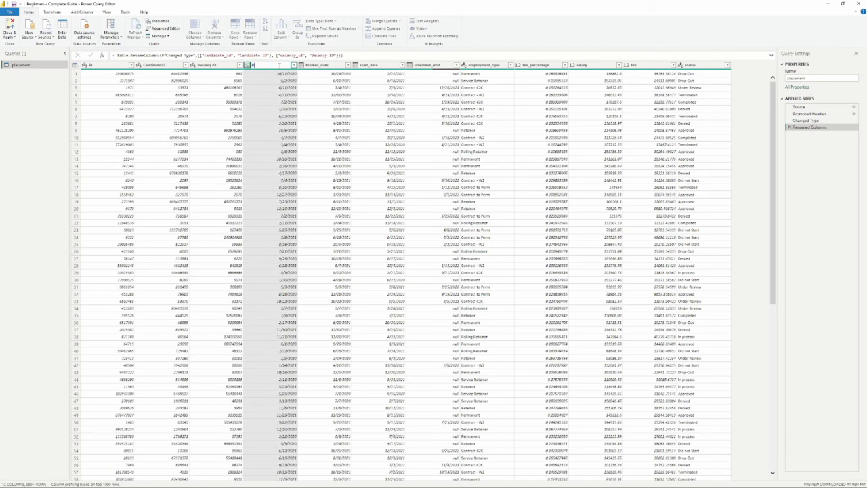
type("Date Added")
key("Return")
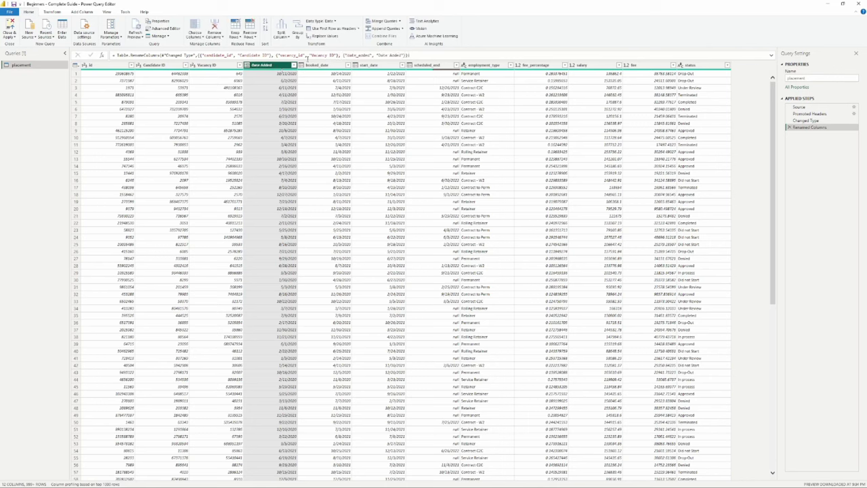
left_click(323, 65)
double_click(324, 65)
type("Booke")
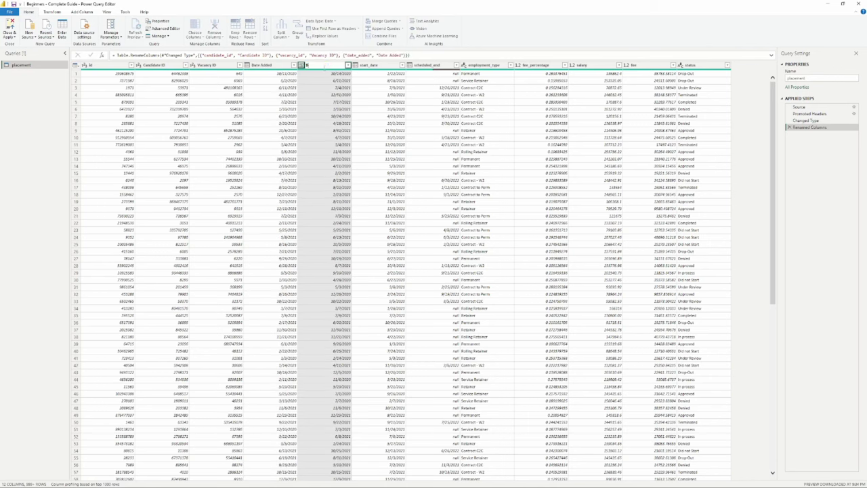
type("d Date")
key("Return")
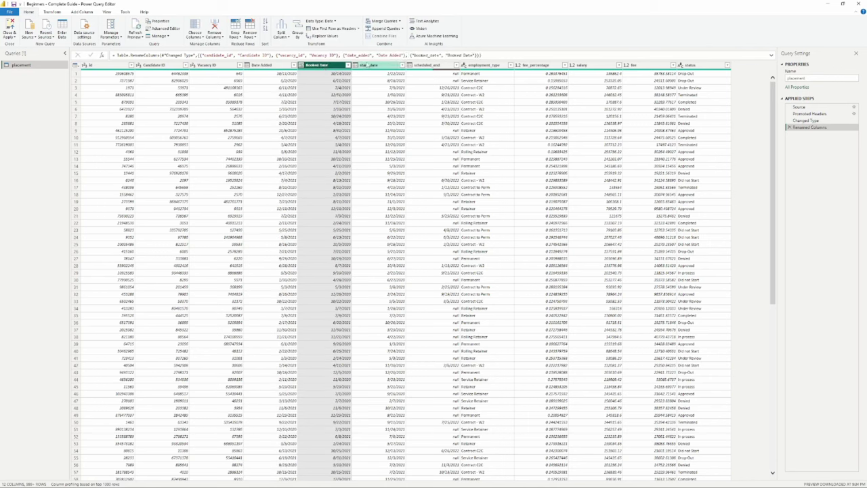
Step: Rename the start_date column as Start Date and the scheduled_end column as Scheduled End
double_click(369, 65)
type("Start Da")
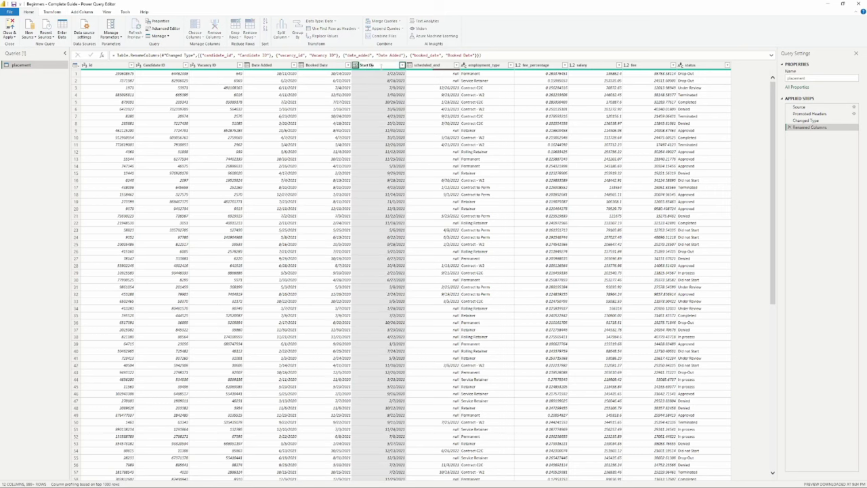
type("te")
key("Return")
left_click(428, 65)
double_click(428, 65)
type("Sc")
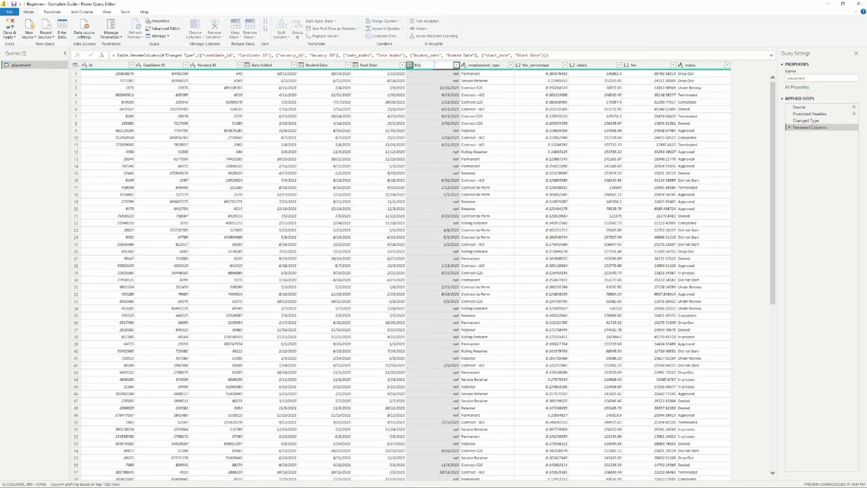
type("heduled End")
key("Return")
Step: Rename the employment_type column as Employment Type and the fee_percentage column as Fee Percentage
double_click(483, 65)
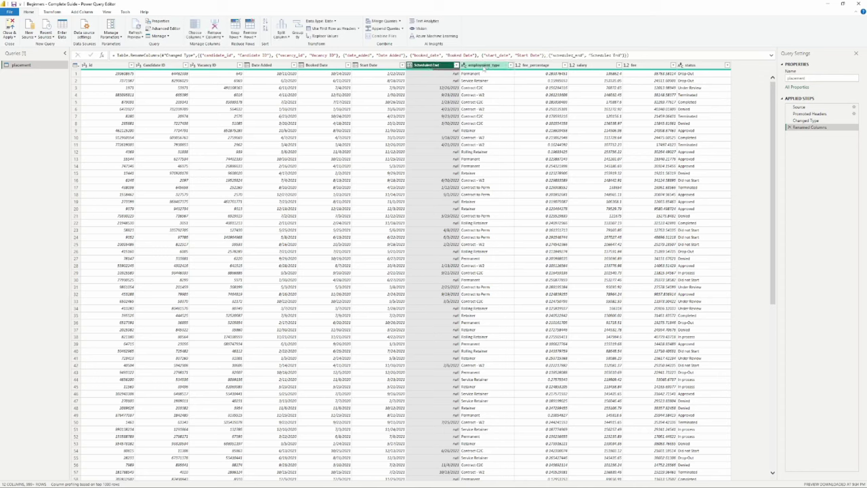
type("Employe")
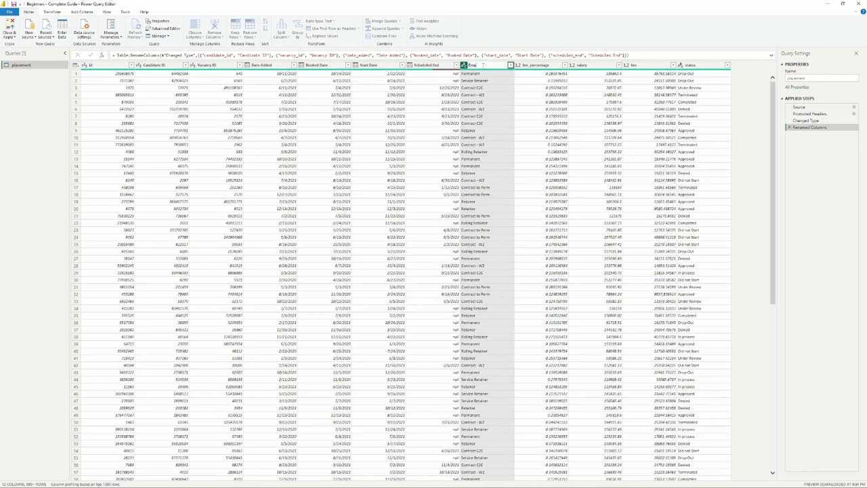
type("ent Type")
key("Tab")
type("Fee percentage")
key("Tab")
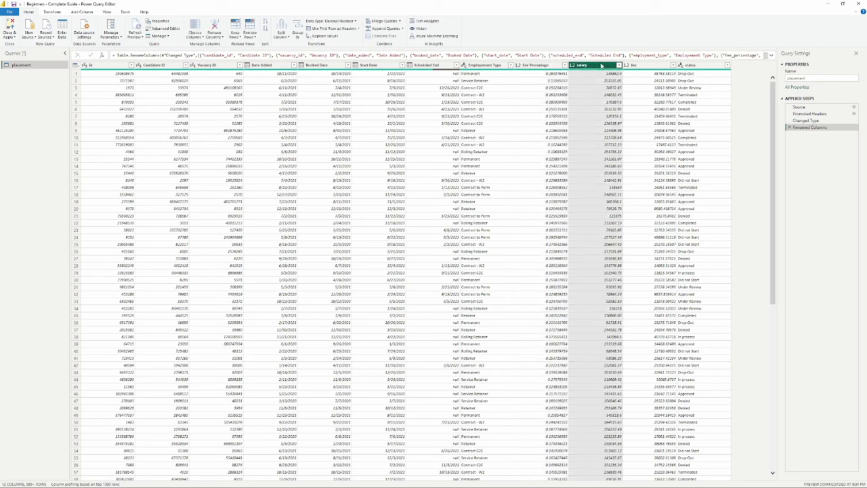
Step: Capitalize the names of the last three columns as Salary, Fee and Status
type("Salary")
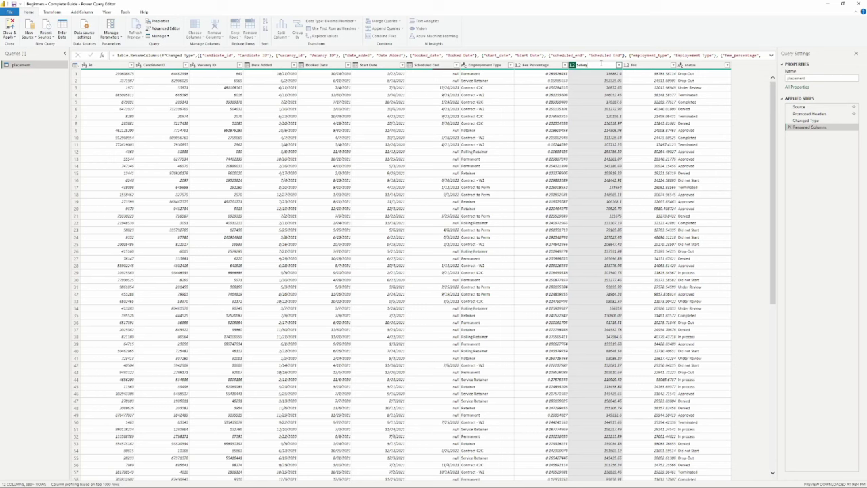
key("Return")
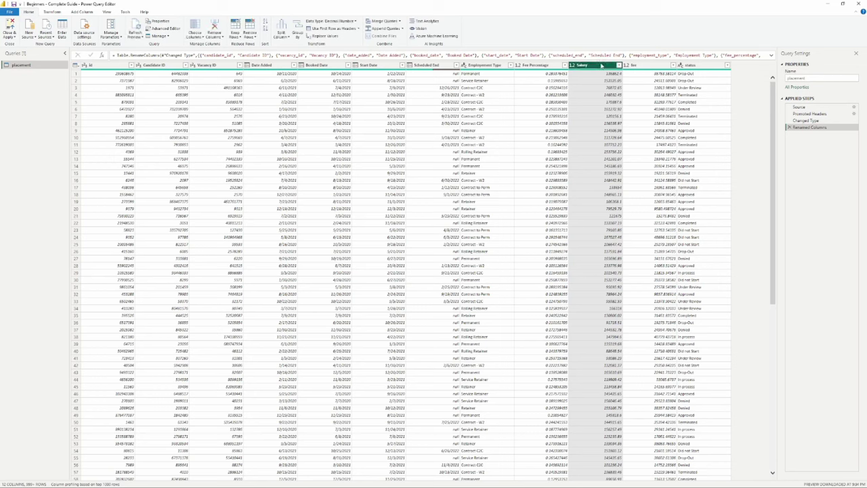
double_click(644, 65)
type("Fee")
key("Return")
double_click(691, 64)
type("Status")
key("Return")
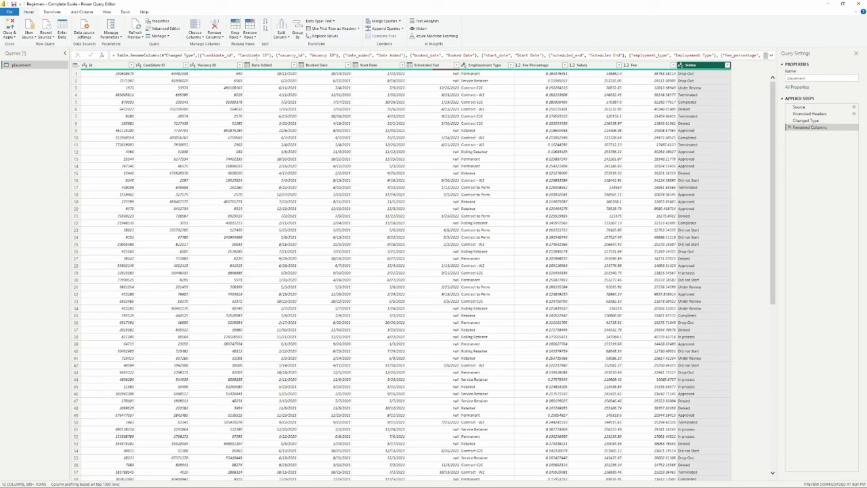
Step: Compare the column names at the Changed Type and Renamed Columns applied steps, and select the Candidate ID column
left_click(810, 120)
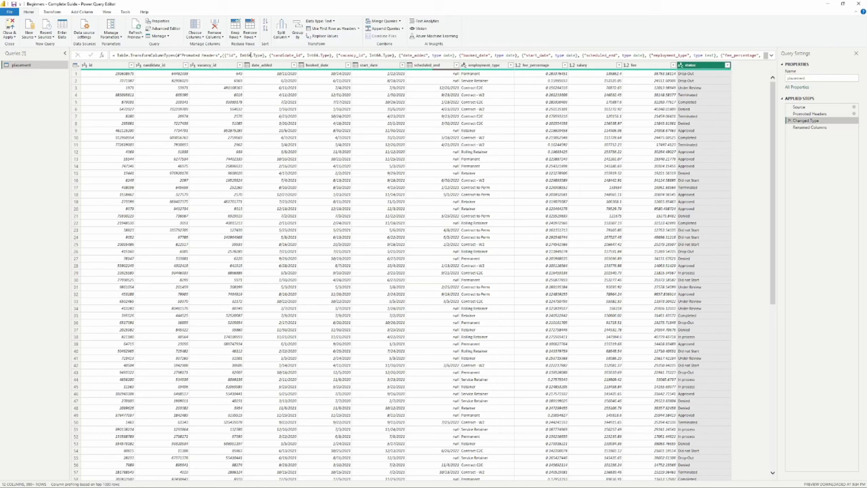
left_click(839, 128)
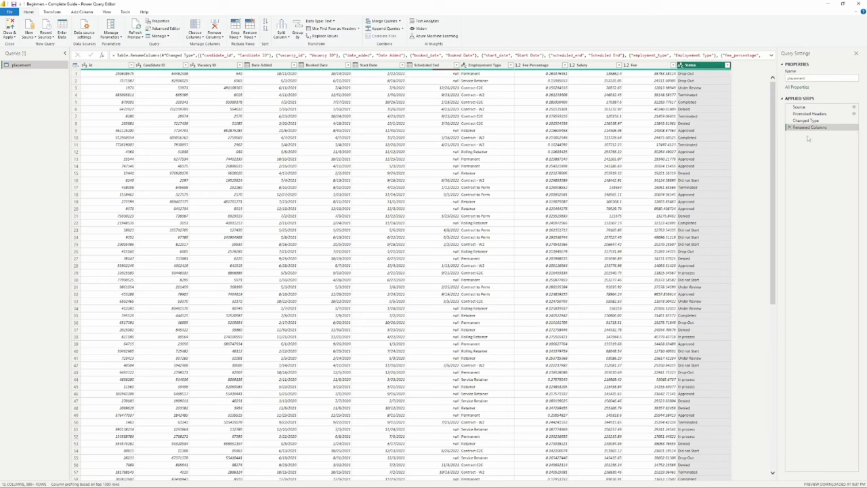
left_click(119, 67, "ctrl")
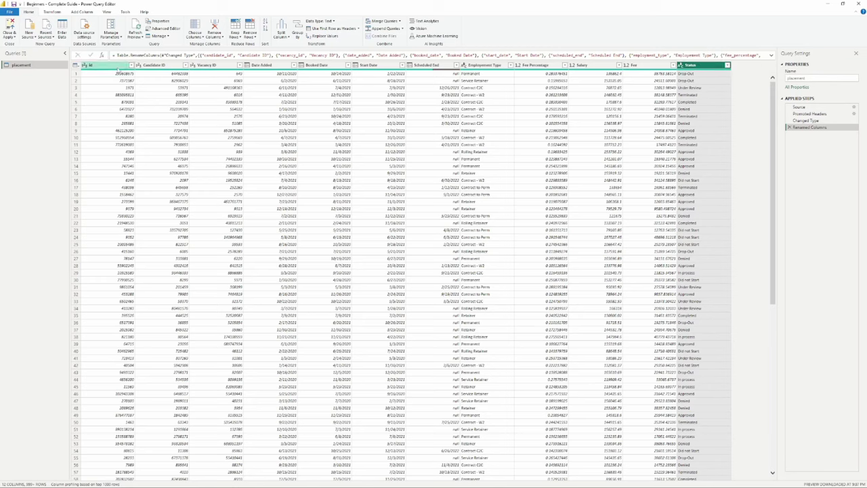
left_click(163, 66, "ctrl")
left_click(164, 66)
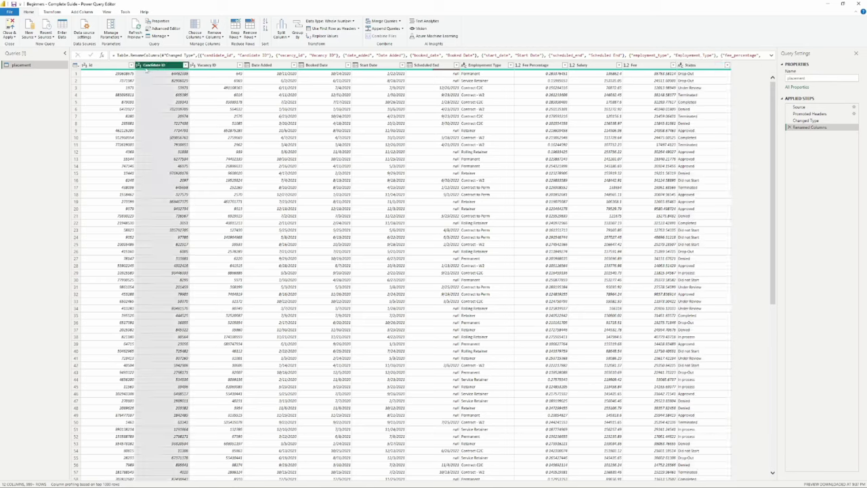
Step: Go through the placement query's columns from Id to Status and review the renamed headers
left_click(85, 68, "ctrl")
left_click(181, 70, "ctrl")
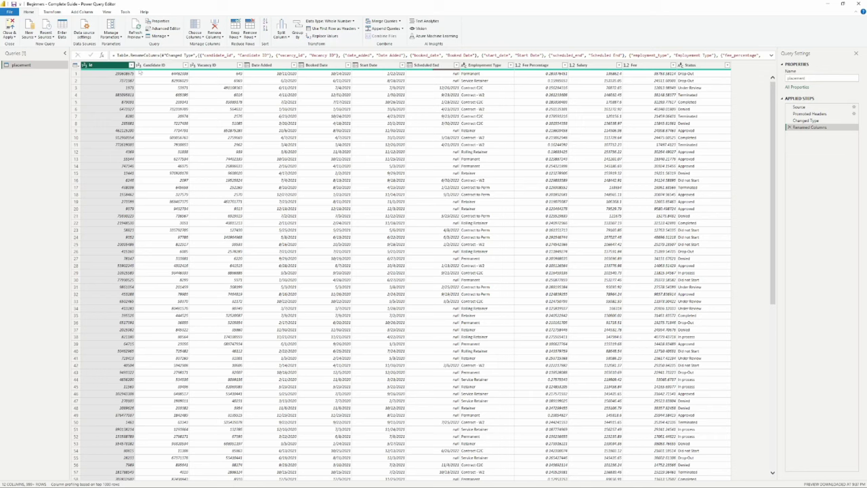
right_click(140, 68)
left_click(193, 66)
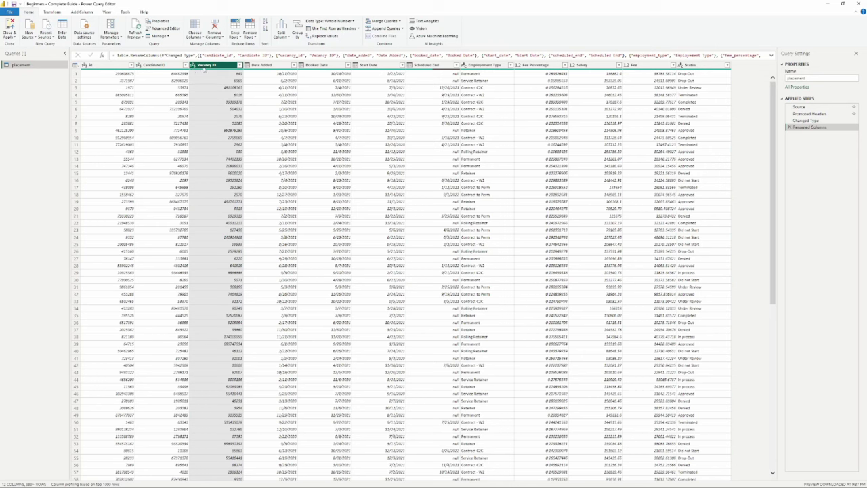
left_click(268, 65)
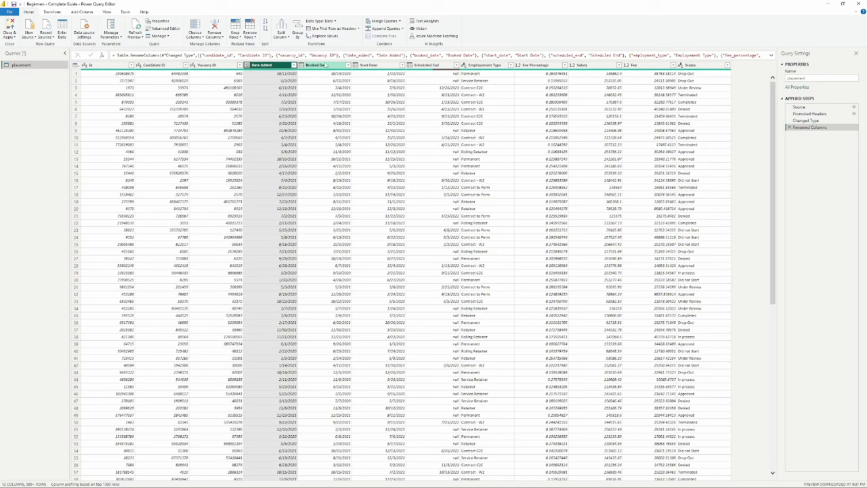
left_click(321, 65)
left_click(376, 65)
left_click(433, 65)
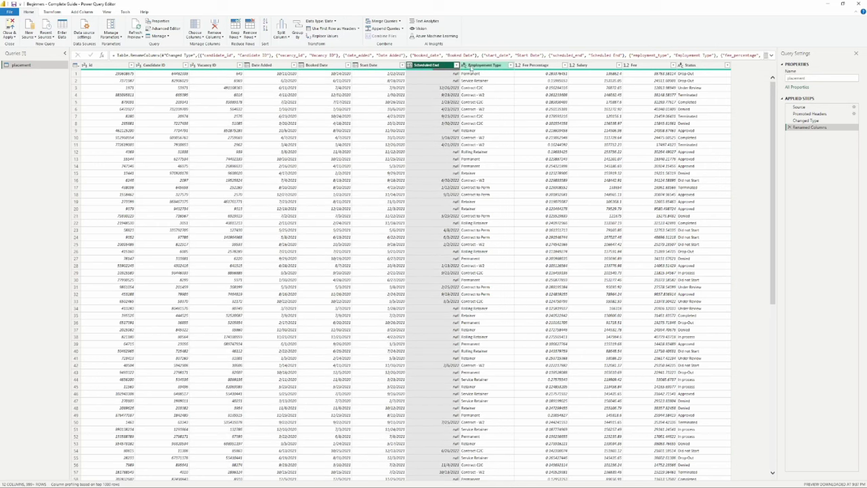
left_click(525, 66)
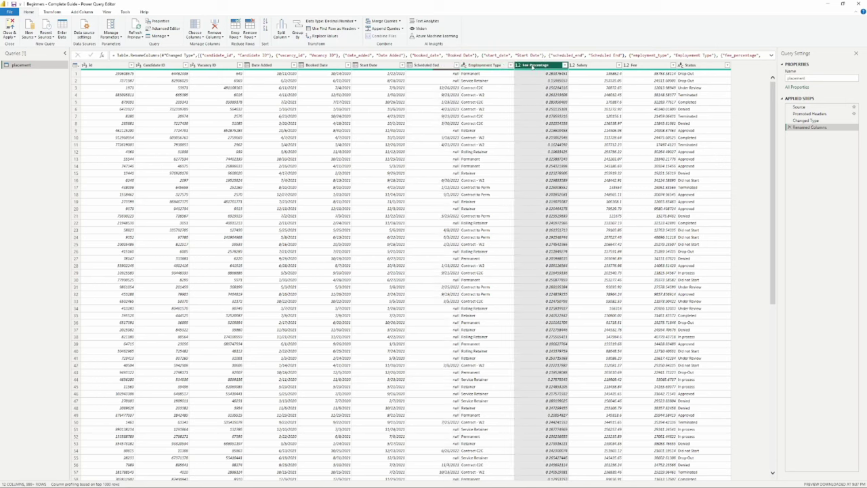
left_click(576, 65)
left_click(643, 65)
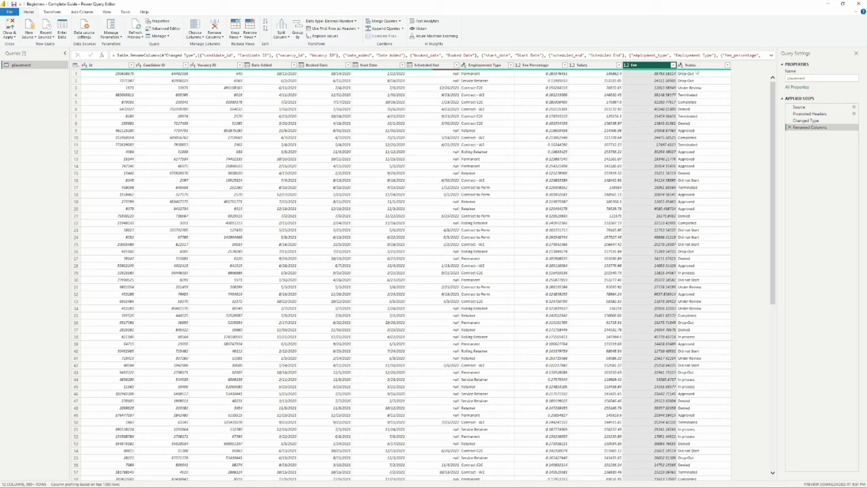
left_click(694, 65)
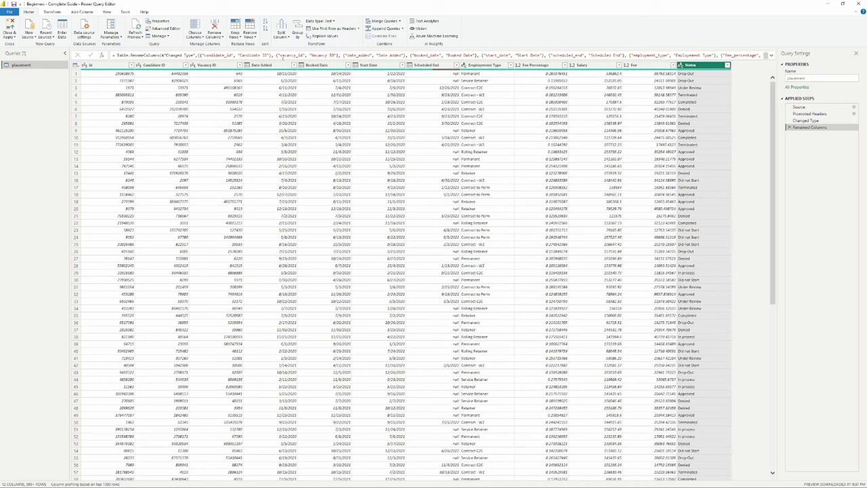
left_click(100, 65)
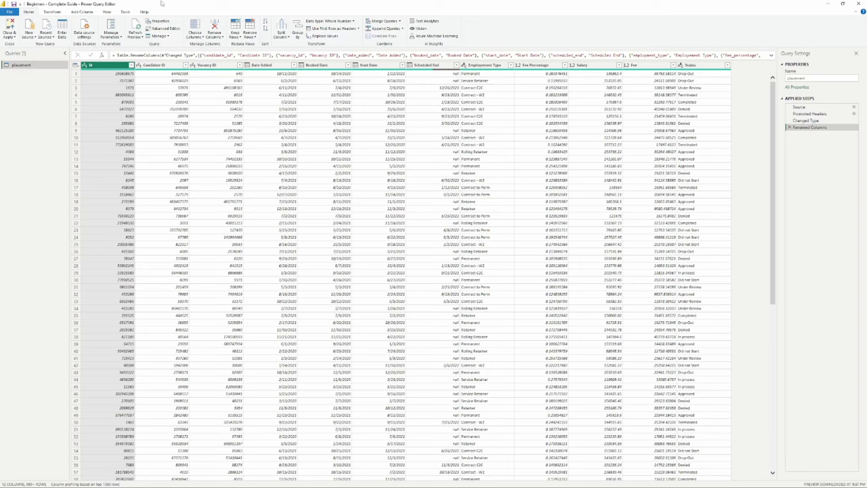
Step: Switch to Targets_Demo.csv in Excel for the web and examine how its ID column and monthly columns are laid out
key("alt+Tab")
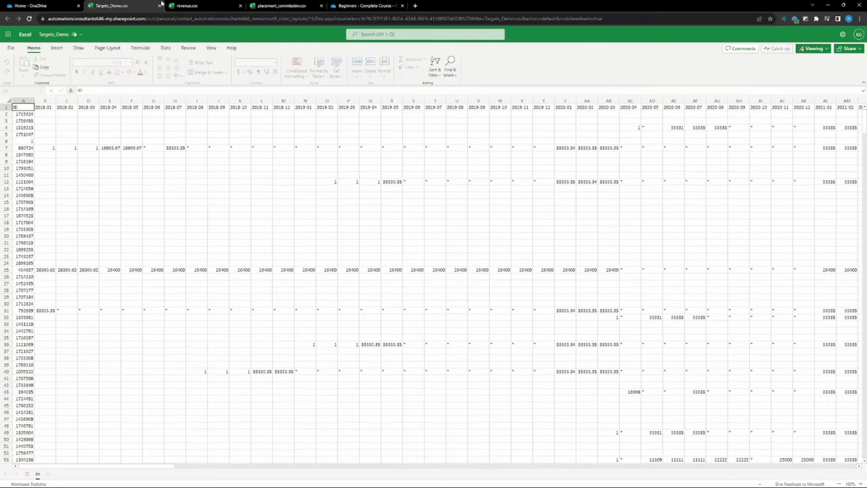
left_click(191, 107)
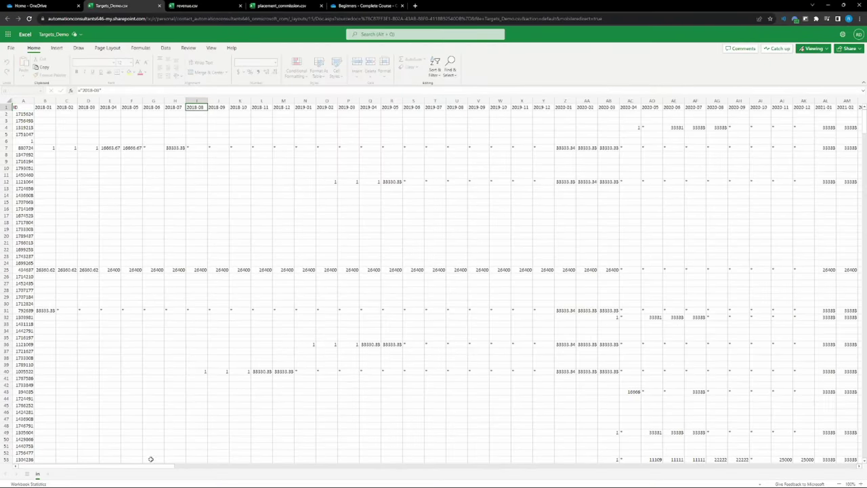
left_click_drag(151, 466, 277, 448)
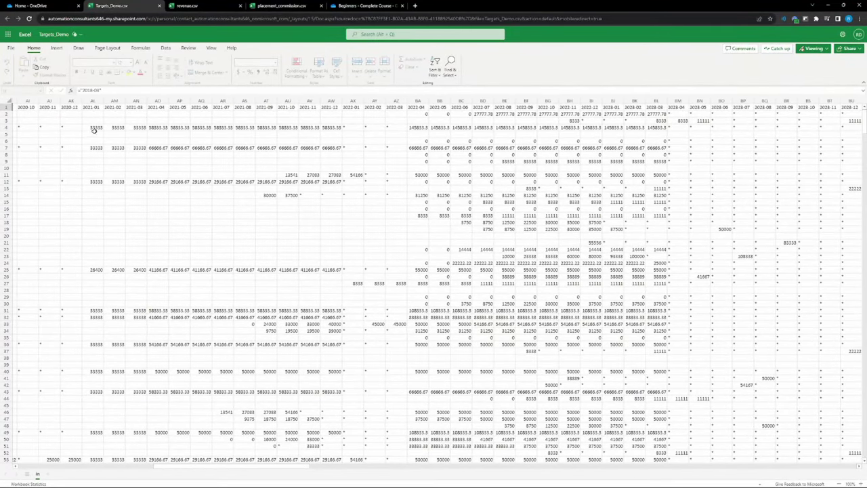
left_click(97, 126)
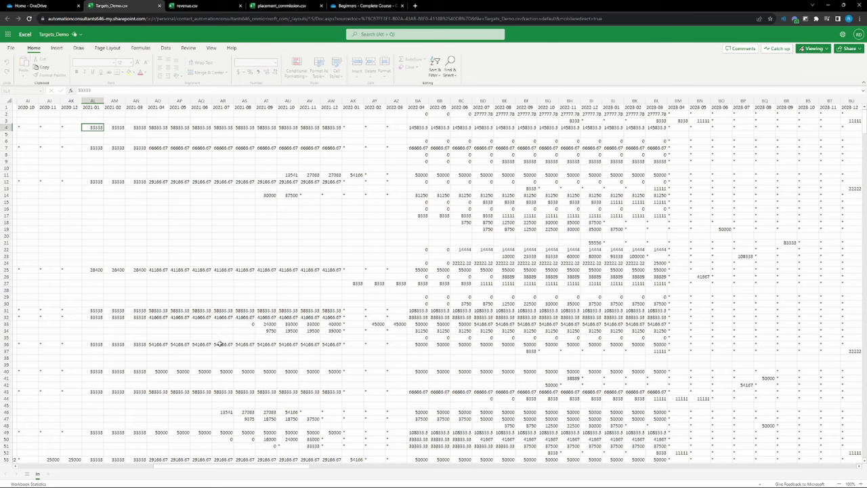
left_click_drag(210, 470, 10, 453)
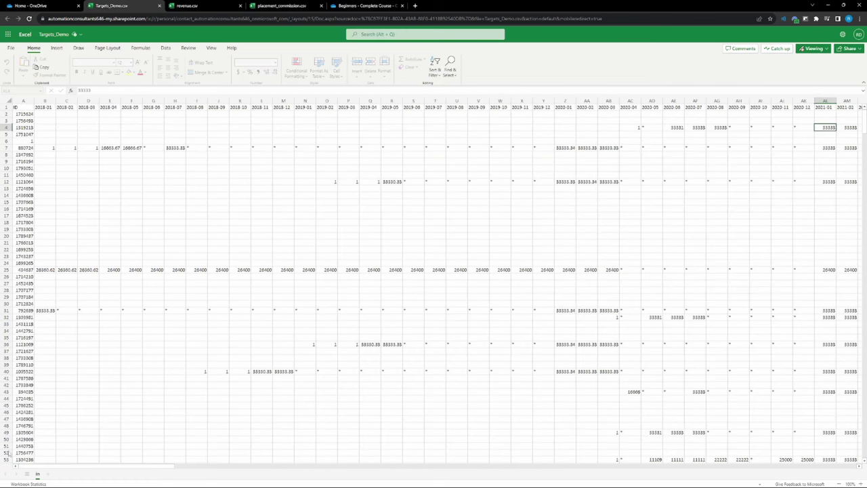
left_click(22, 106)
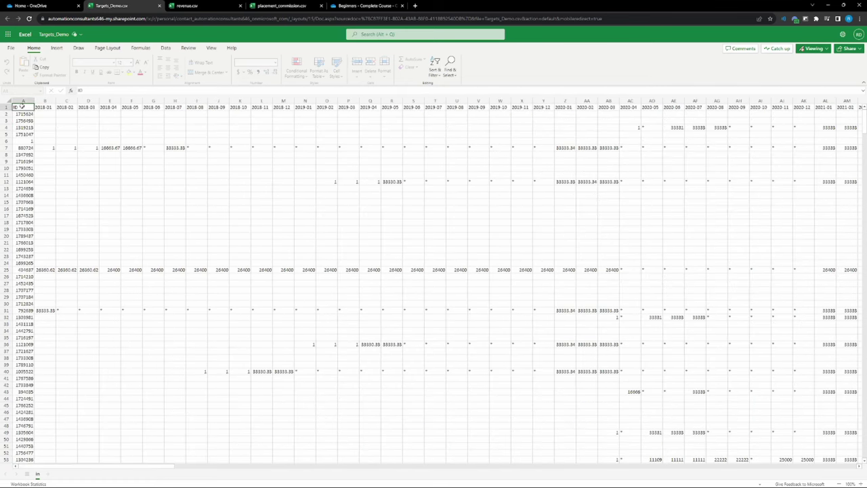
left_click(23, 98)
left_click_drag(45, 107, 545, 107)
left_click_drag(78, 145, 264, 146)
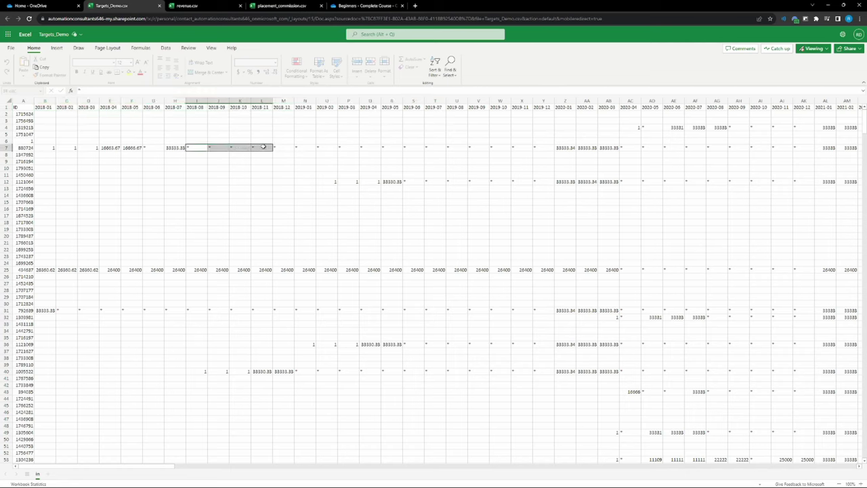
left_click(49, 112)
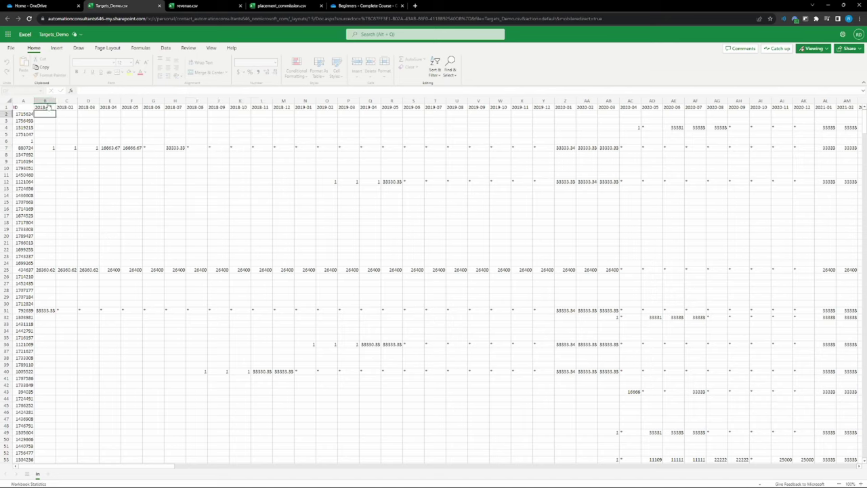
left_click_drag(45, 100, 285, 99)
left_click_drag(47, 107, 75, 105)
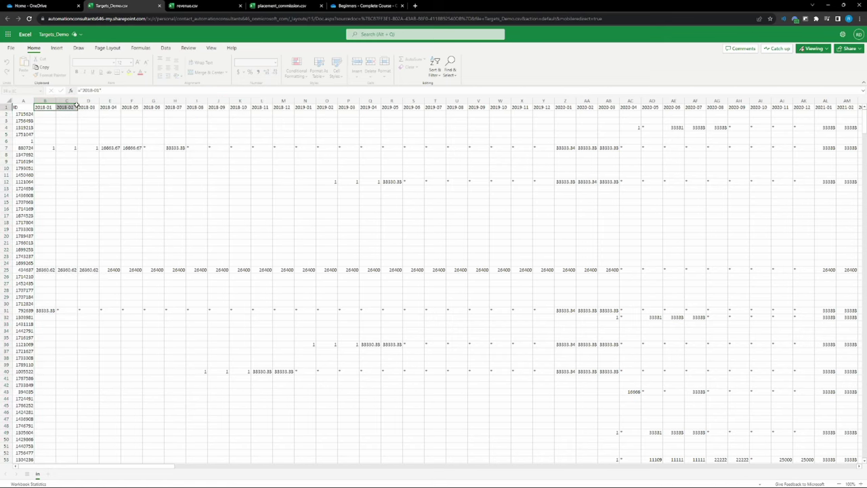
Step: Examine the monthly target entries in row 7, including the ditto marks, from 2018-04 through 2021-01
left_click(117, 147)
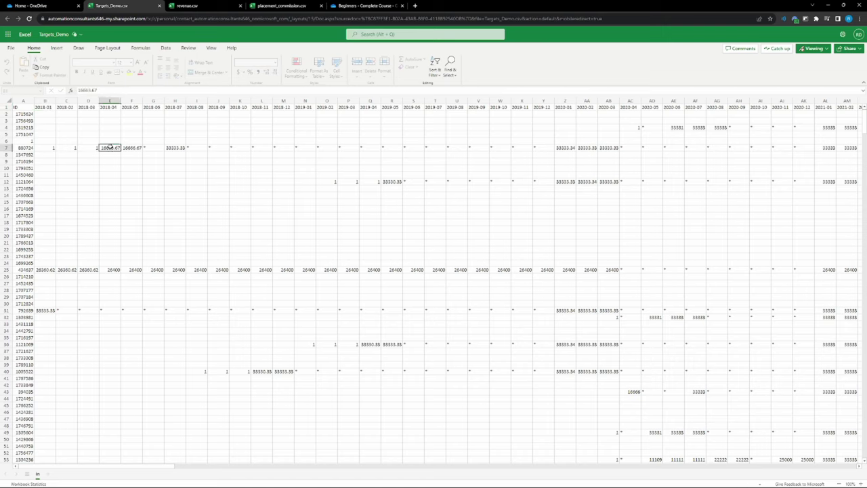
left_click_drag(113, 146, 142, 147)
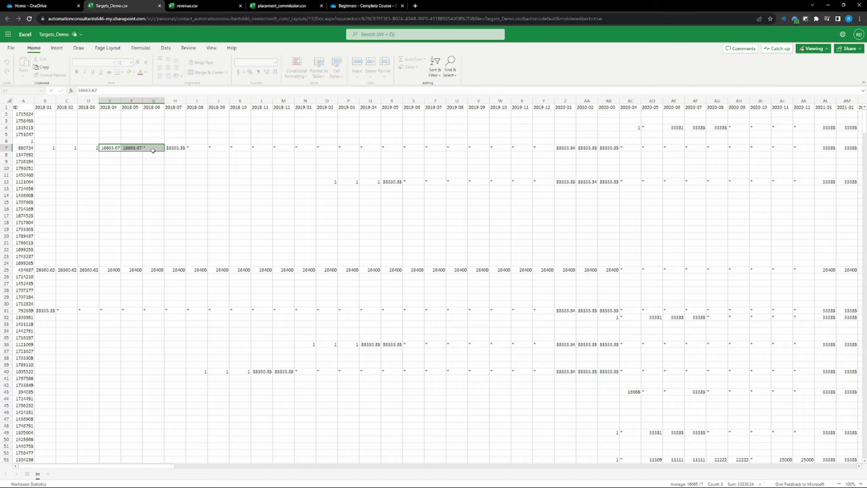
left_click(153, 147)
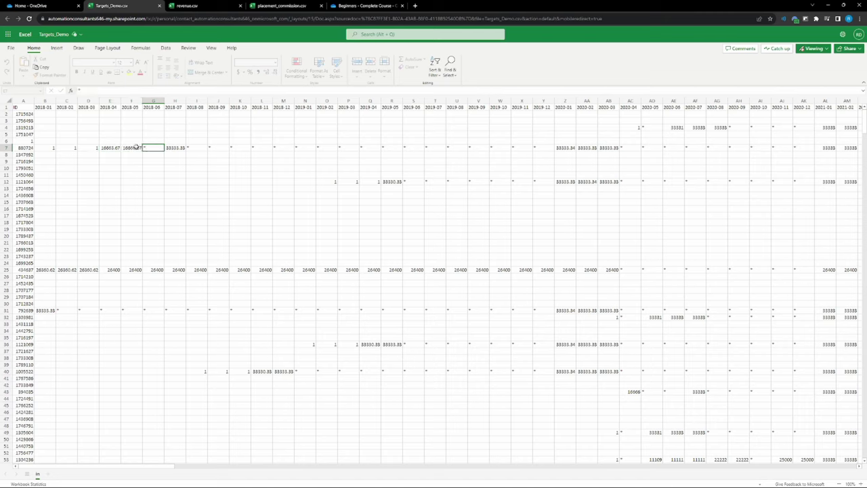
left_click(25, 148)
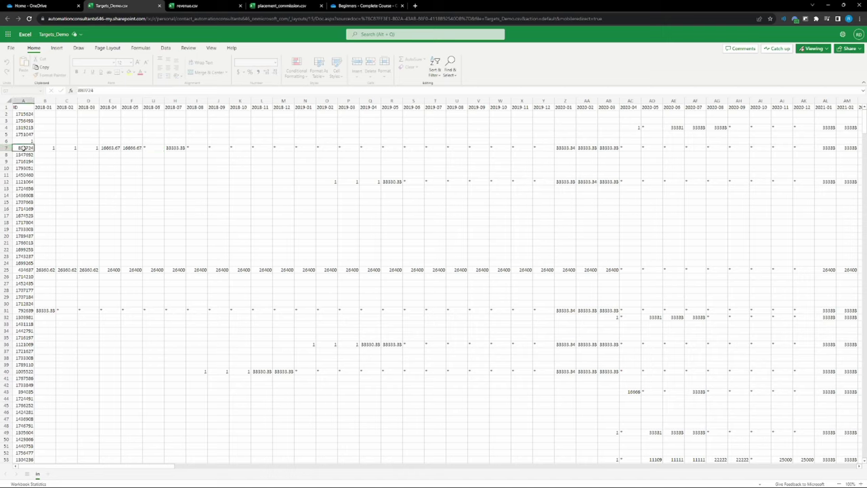
left_click(149, 147)
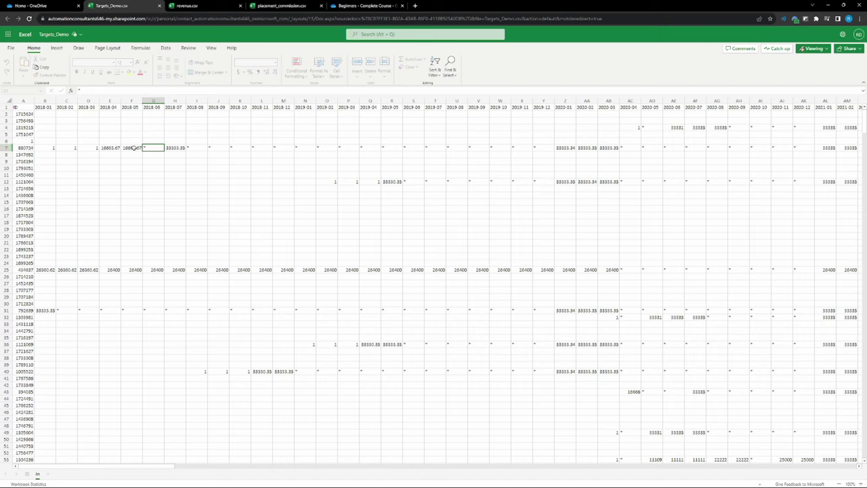
left_click(133, 147)
left_click(153, 147)
left_click(139, 145)
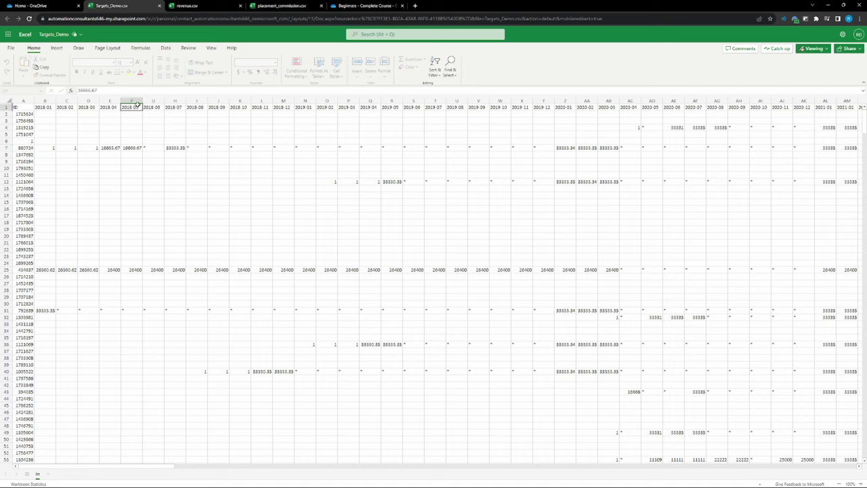
left_click(159, 146)
left_click(181, 143)
left_click(182, 146)
left_click_drag(195, 146, 648, 143)
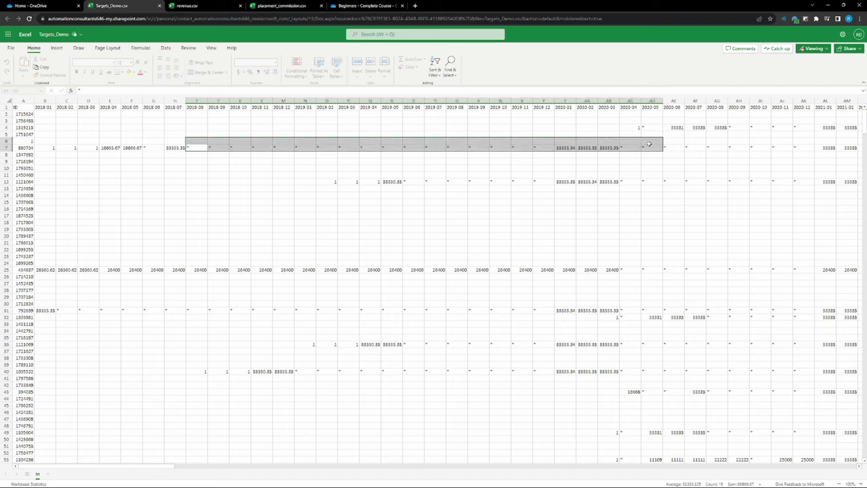
left_click(737, 147)
left_click(825, 147)
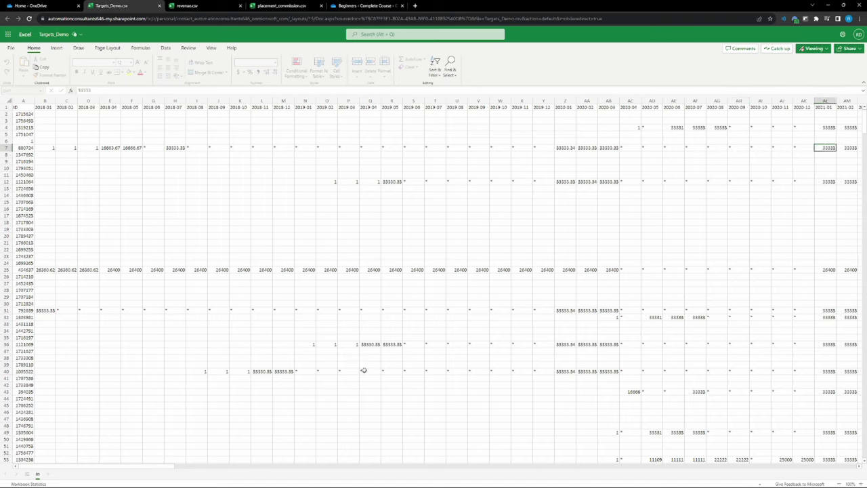
Step: Trace the month headers in row 1 from 2018-01 through to the last column, 2030-12
left_click_drag(160, 467, 213, 466)
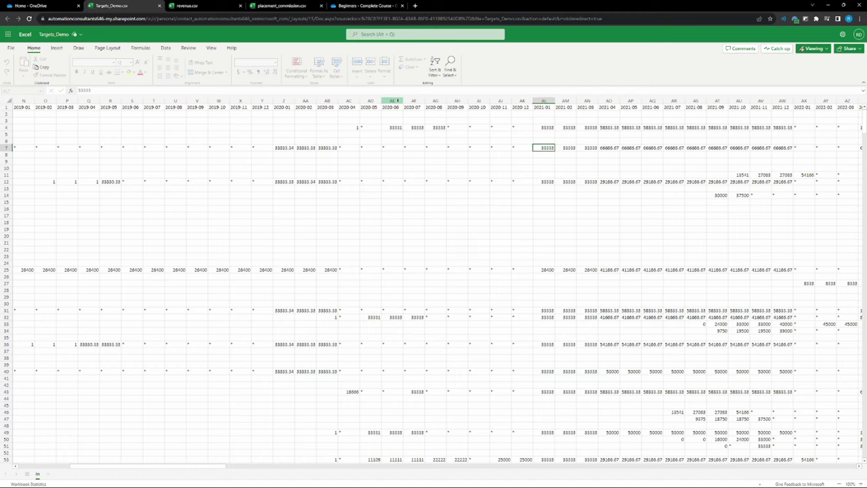
left_click_drag(348, 107, 375, 107)
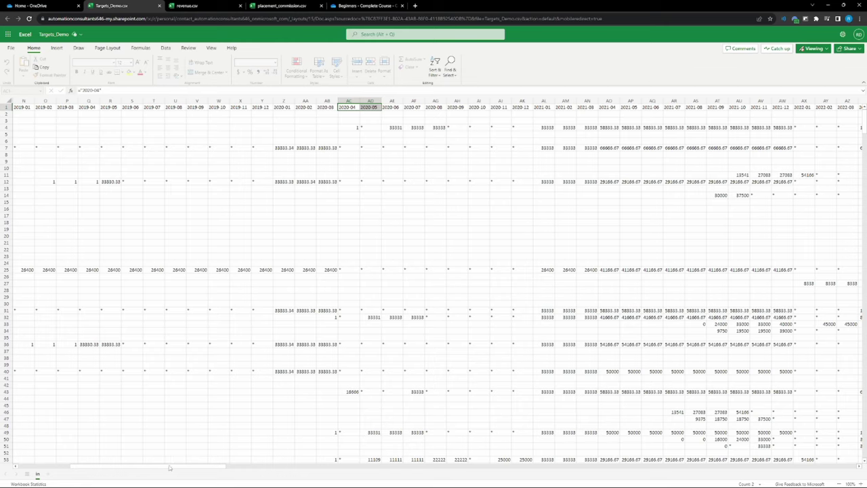
left_click_drag(169, 468, 71, 467)
left_click_drag(42, 107, 434, 112)
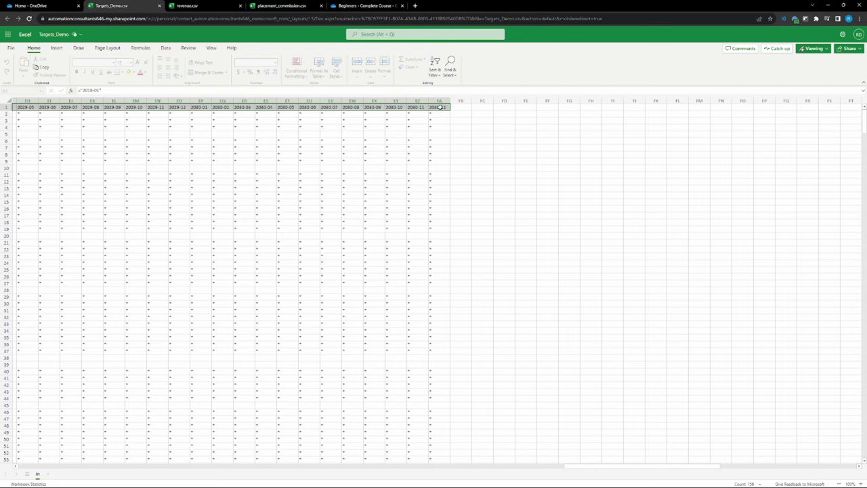
left_click_drag(440, 107, 441, 107)
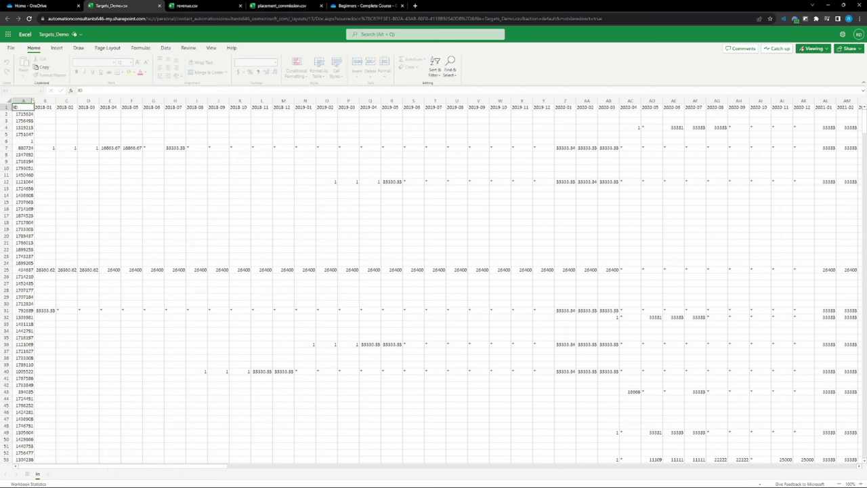
Step: Compare the ID column with the separate month columns, examining the 2018-01 and 2018-02 columns and the header row
left_click(44, 101)
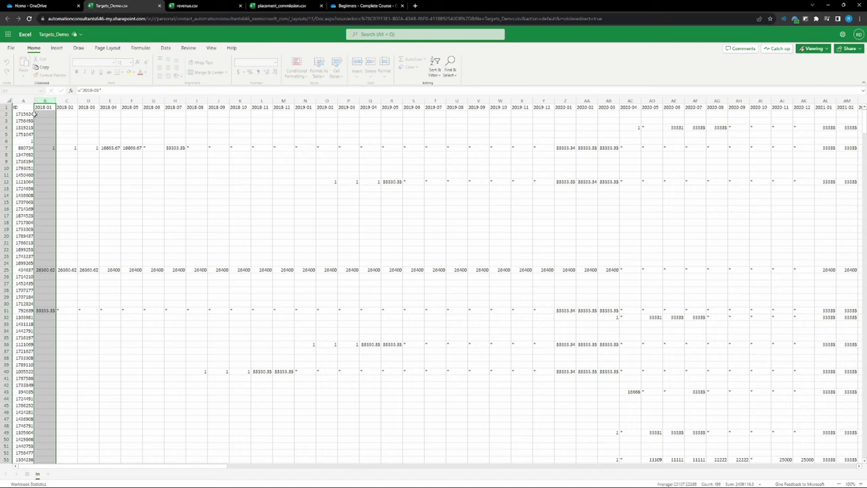
left_click(30, 114)
left_click(37, 114)
left_click_drag(38, 115, 44, 166)
left_click(40, 115)
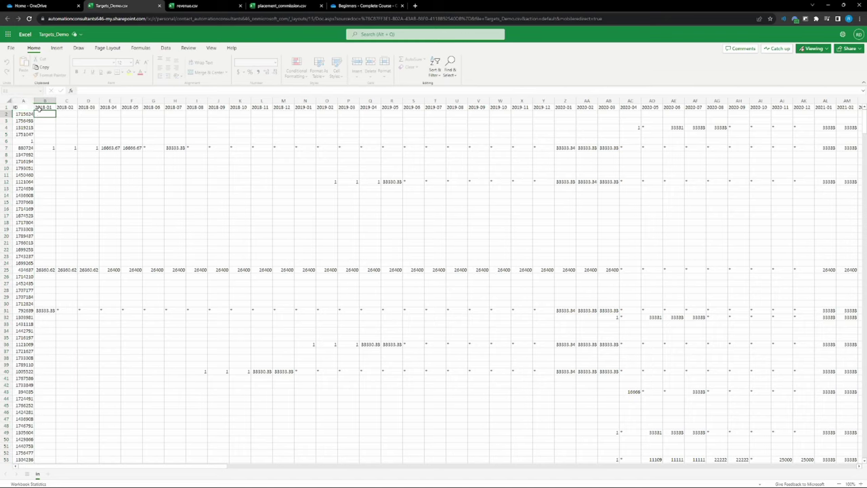
left_click(39, 108)
left_click_drag(39, 109, 305, 109)
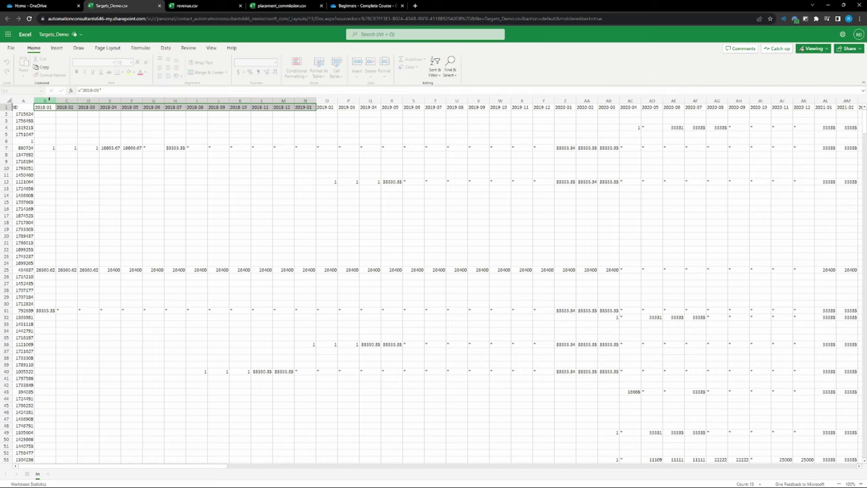
left_click(49, 98)
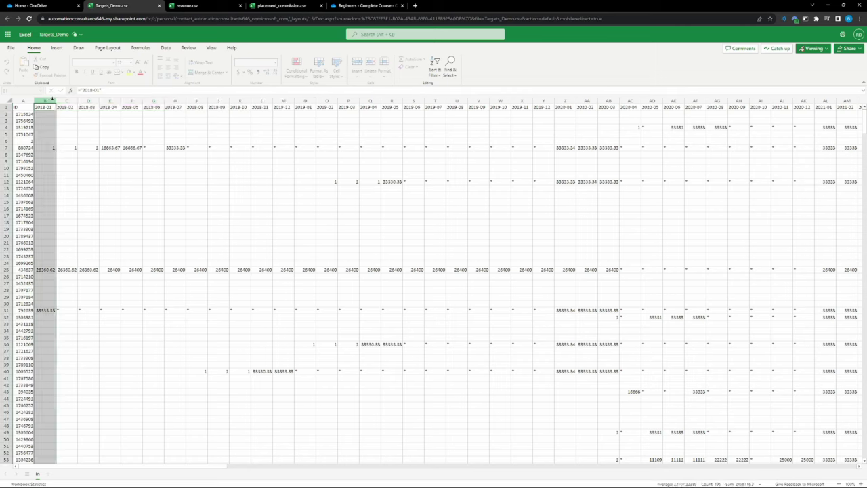
left_click(65, 100)
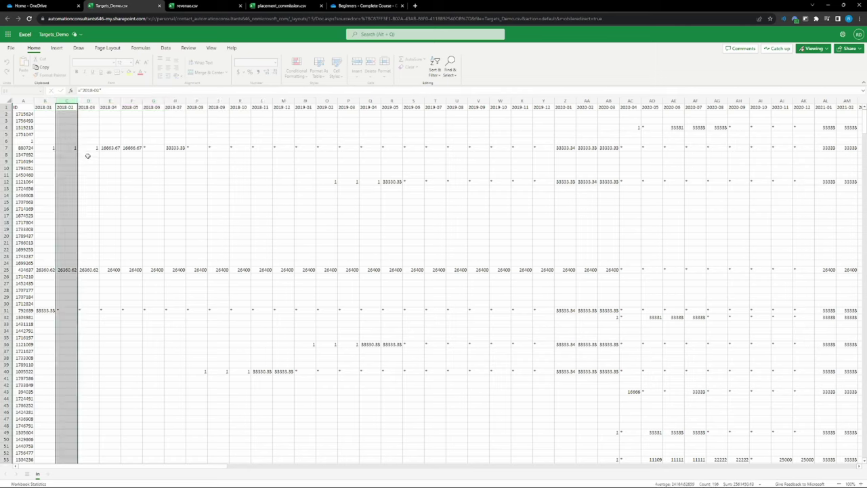
left_click(45, 99)
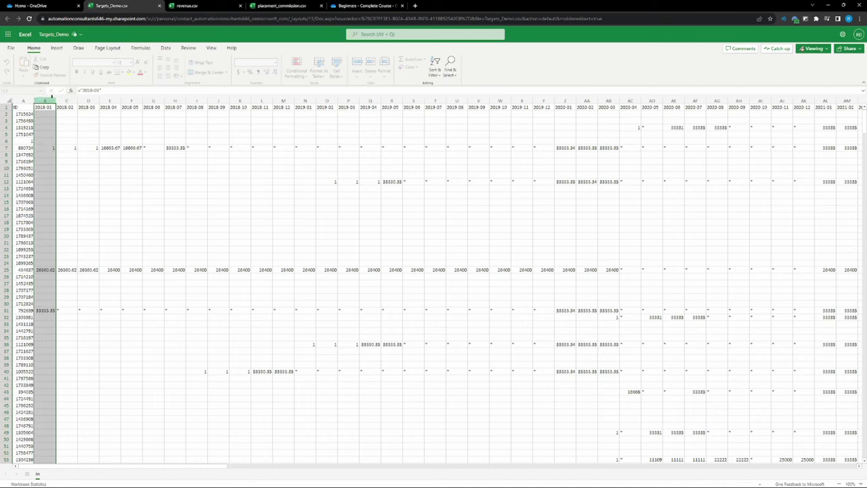
Step: Review the ID column against the 2018-01 and 2018-02 month columns, taken singly and together, as preparation for unpivoting
left_click(24, 100)
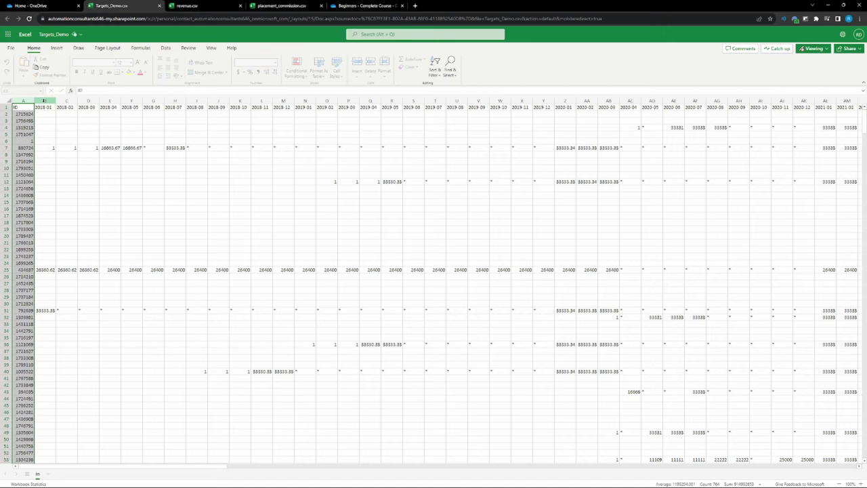
left_click(21, 108)
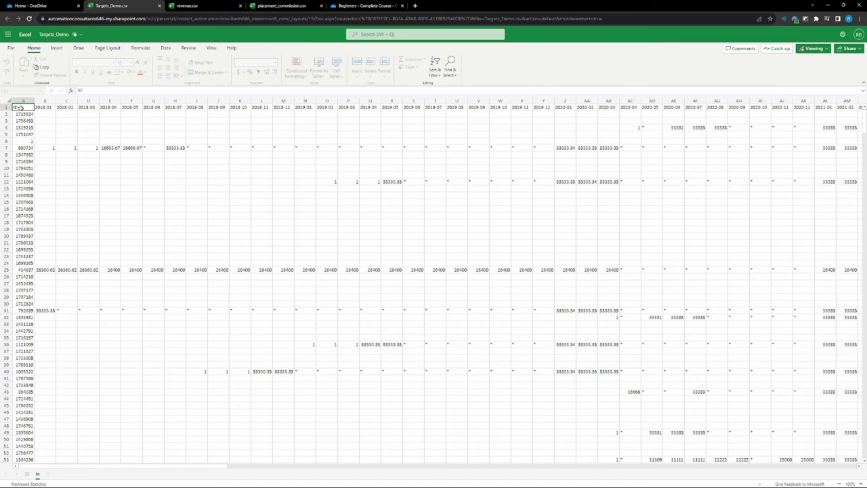
left_click(43, 101)
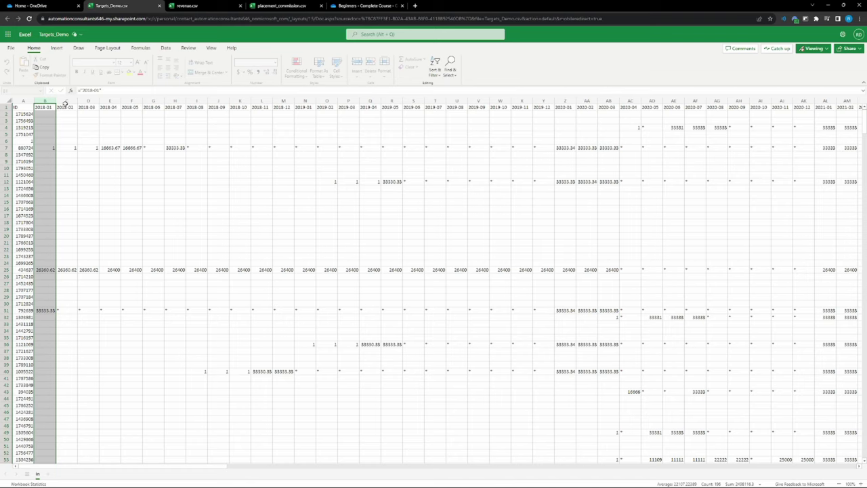
left_click(66, 101)
left_click(66, 107)
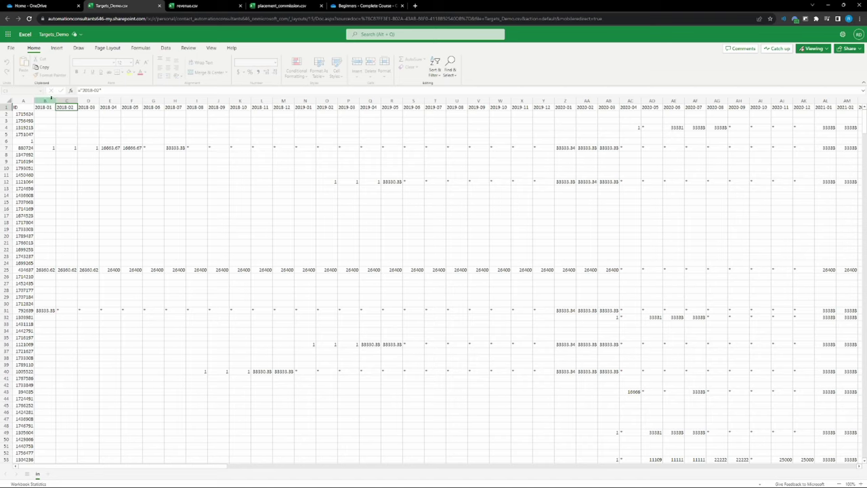
left_click_drag(45, 101, 58, 101)
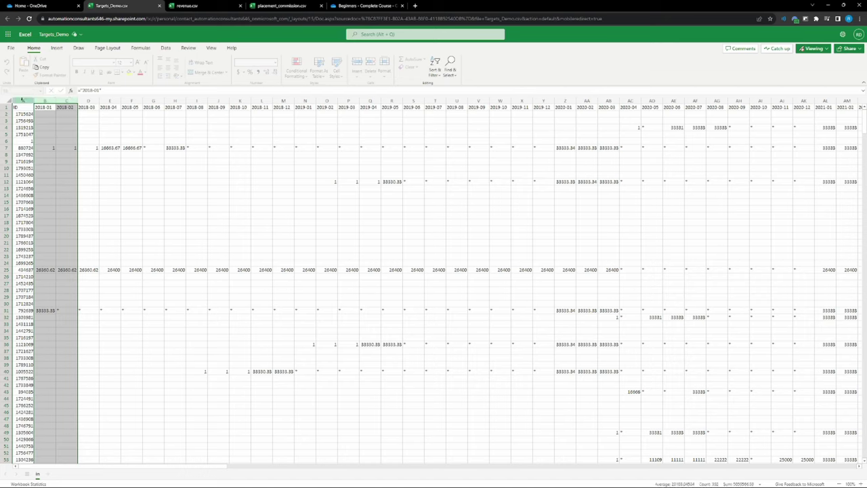
left_click(23, 100)
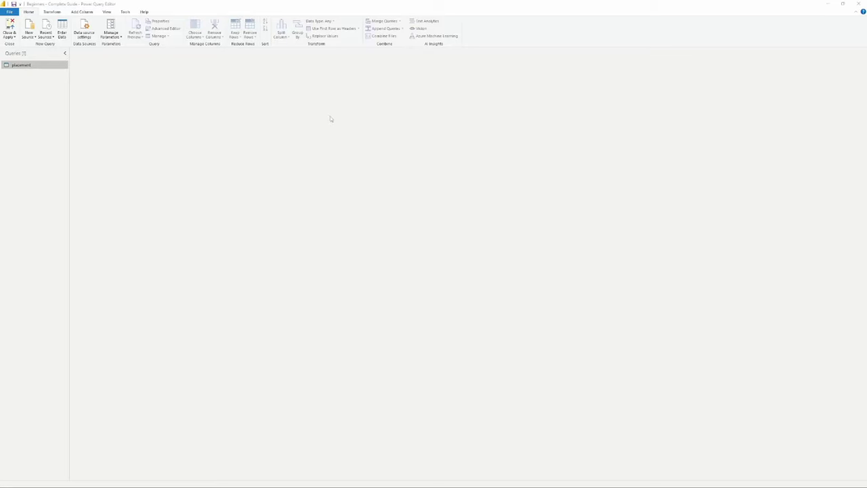
left_click(33, 35)
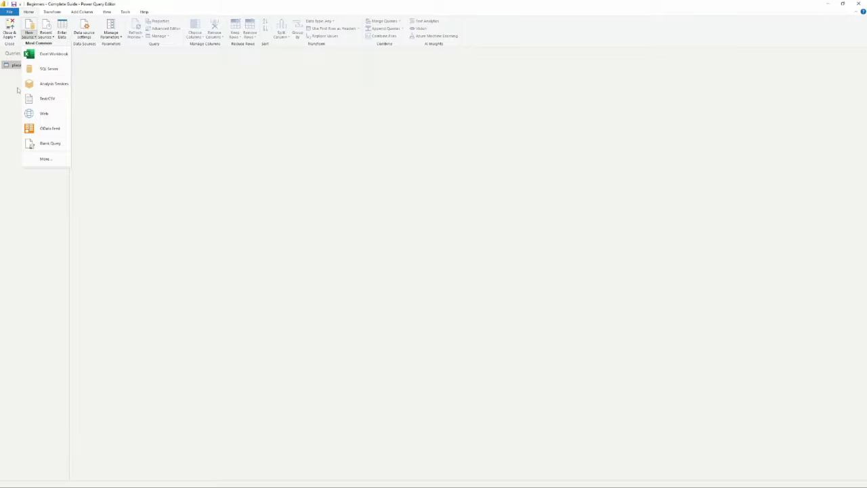
left_click(48, 99)
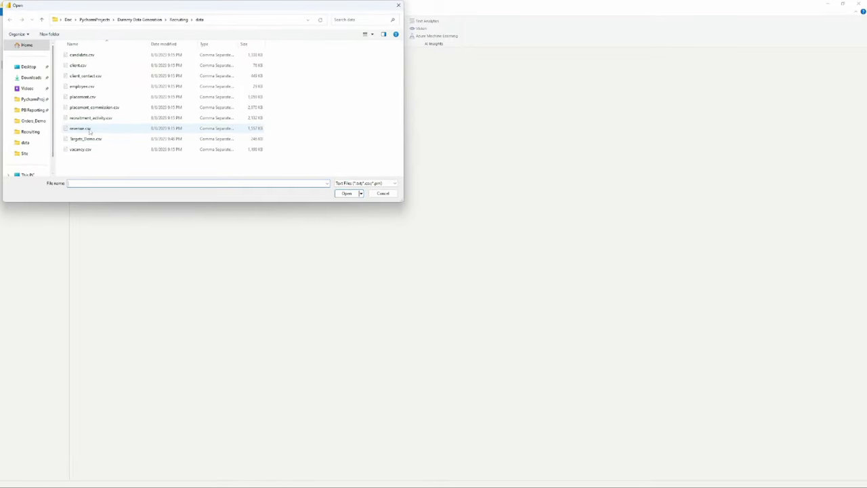
left_click(99, 141)
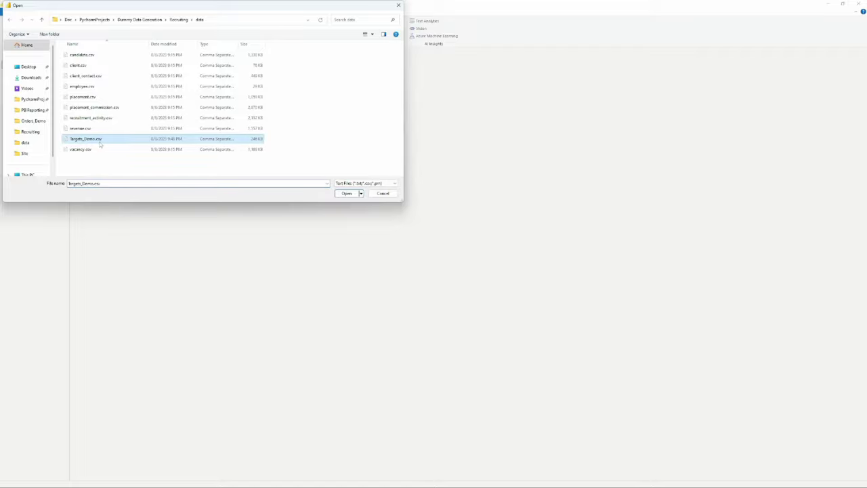
left_click(383, 193)
Step: Import Targets_Demo.csv into Power Query Editor as a new Text/CSV source with the default comma delimiter
left_click(27, 34)
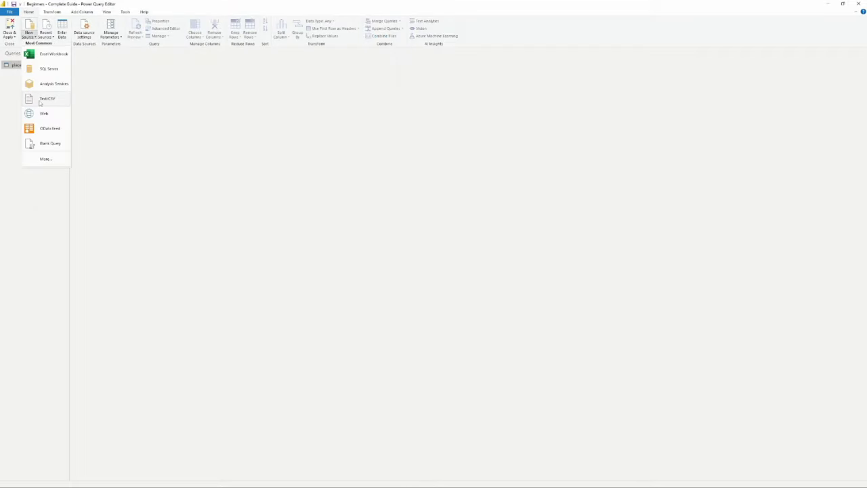
left_click(48, 99)
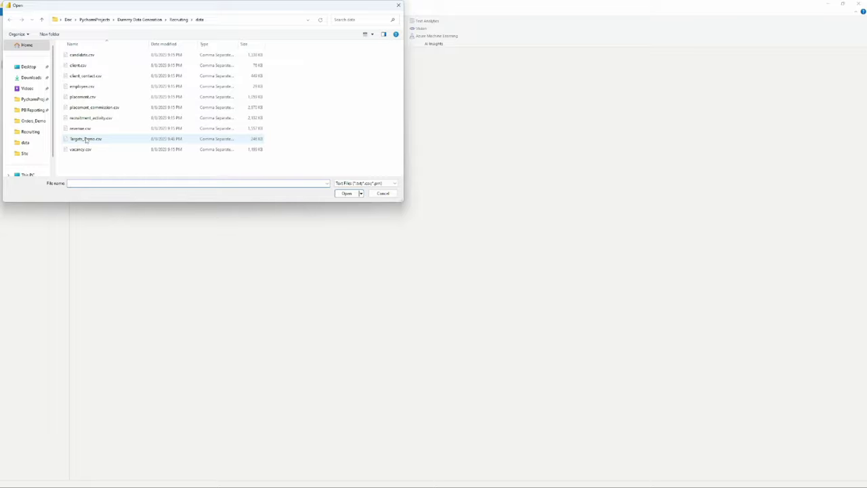
left_click(86, 140)
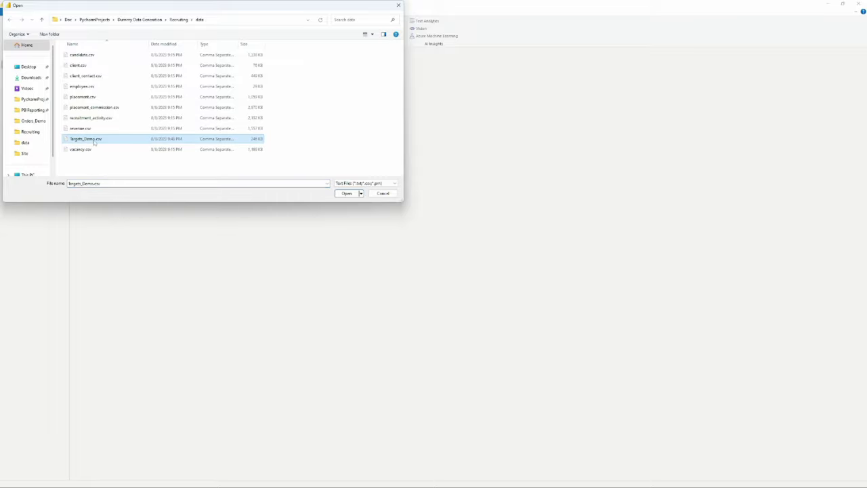
left_click(347, 194)
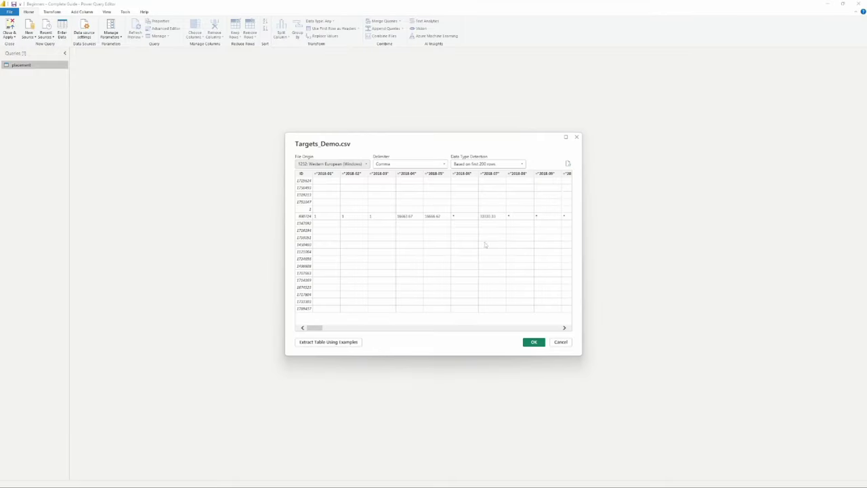
left_click(534, 342)
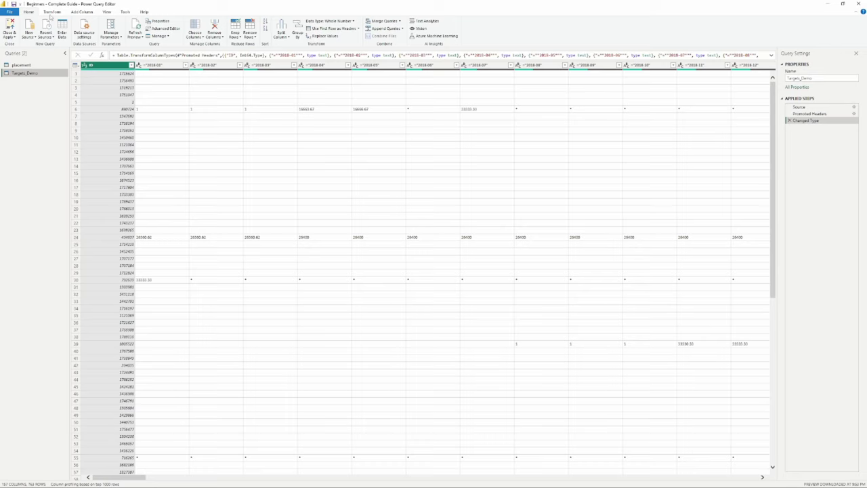
Step: Examine the unpivot options available for the ID column of the Targets_Demo query
left_click(56, 12)
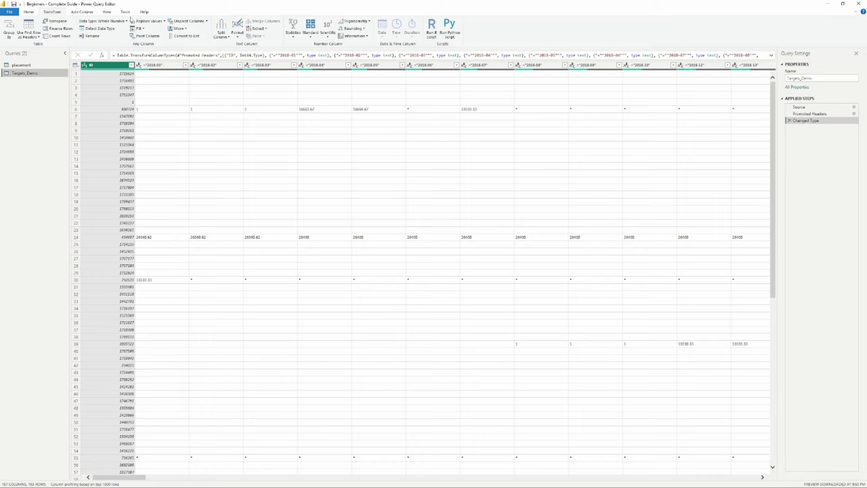
right_click(106, 67)
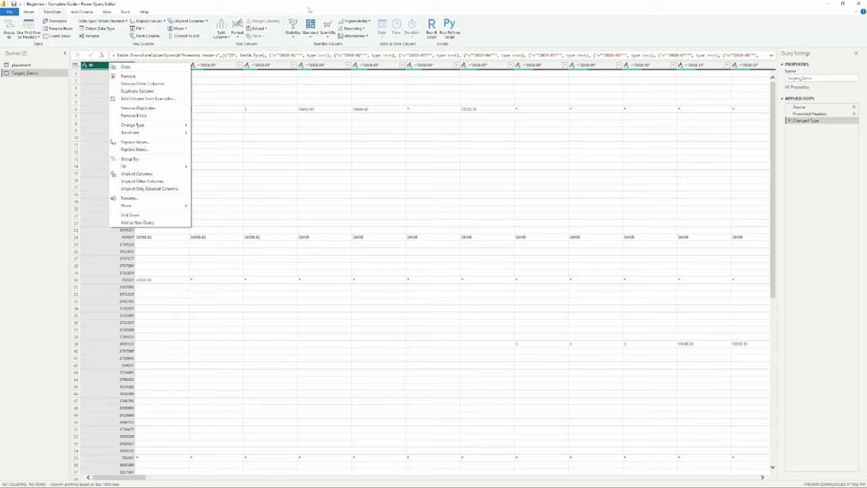
key("Escape")
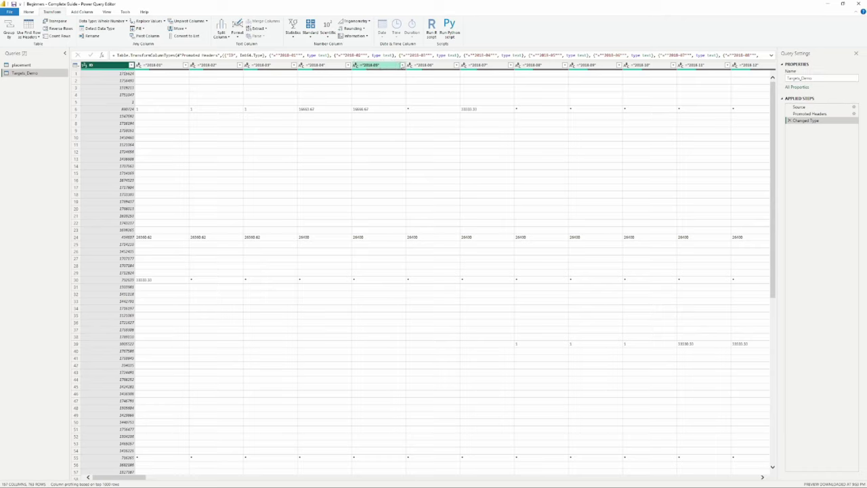
right_click(113, 67)
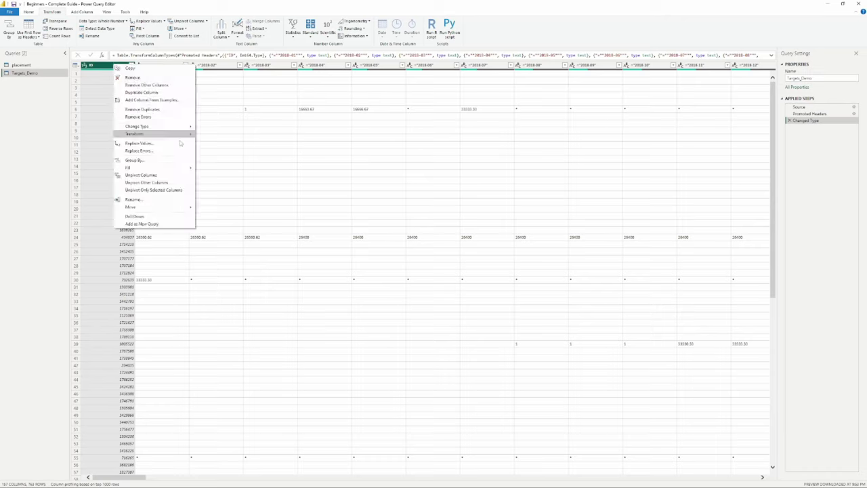
left_click(169, 183)
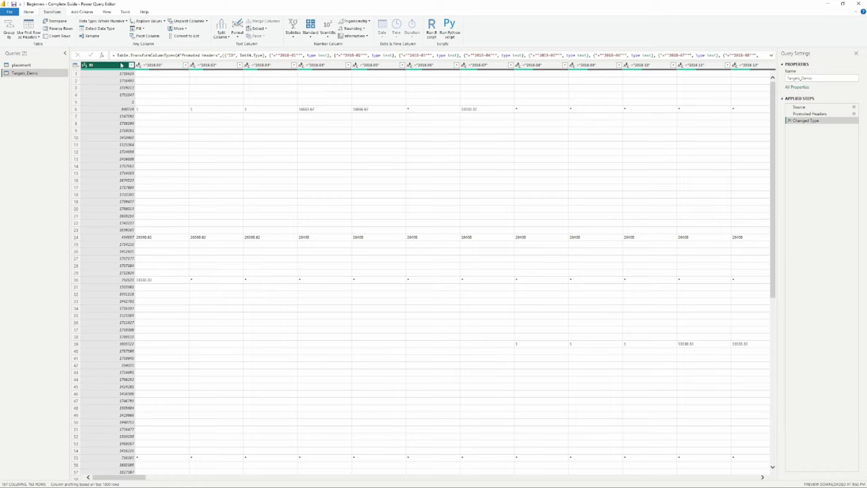
left_click(122, 75)
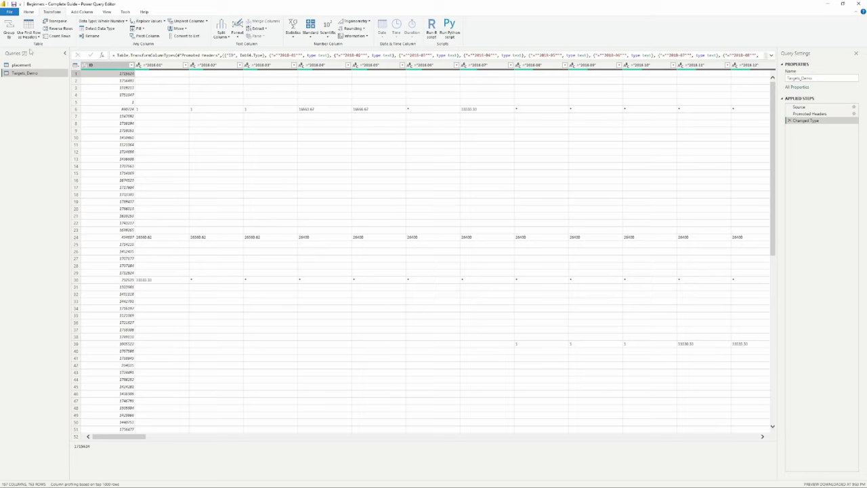
left_click(114, 67)
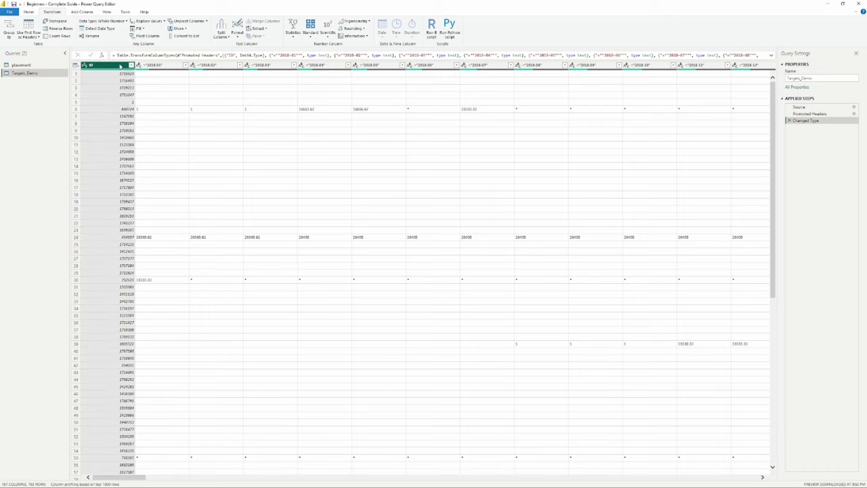
right_click(114, 67)
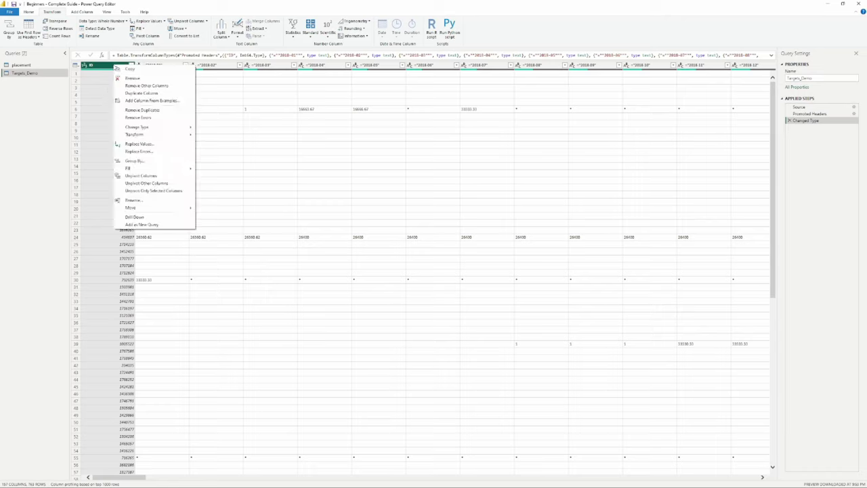
left_click(105, 69)
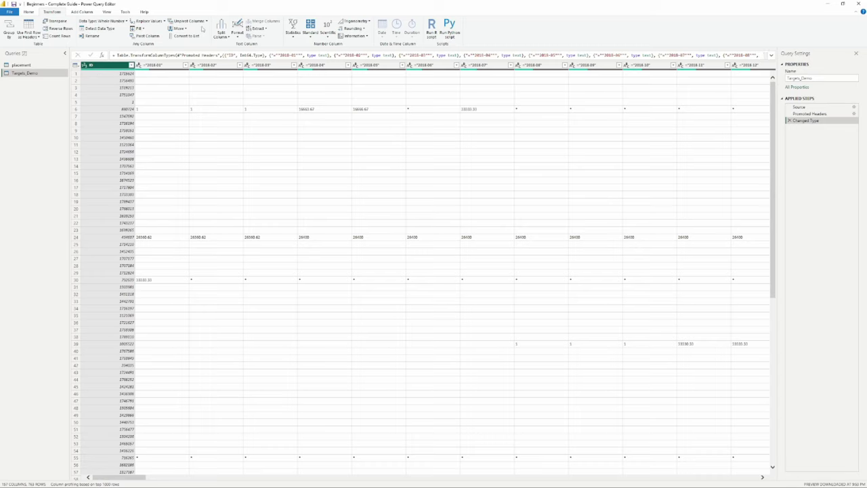
left_click(207, 21)
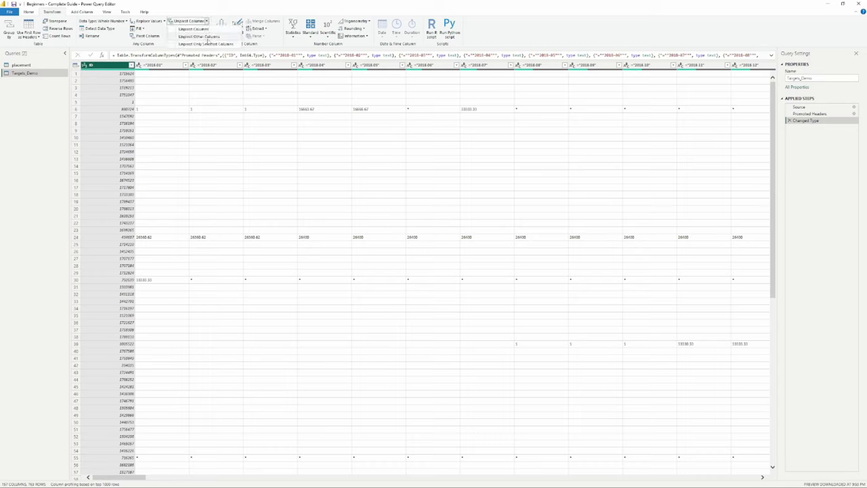
Step: Unpivot all columns other than ID in the Targets_Demo query
right_click(108, 65)
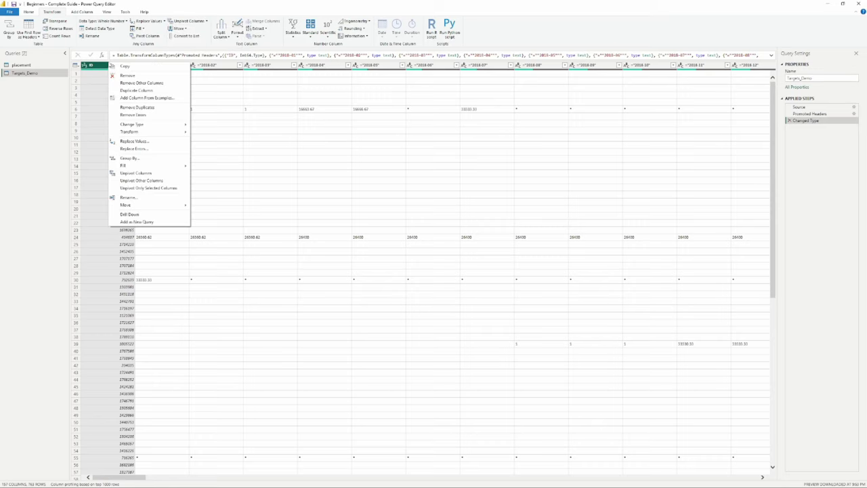
right_click(103, 65)
left_click(136, 183)
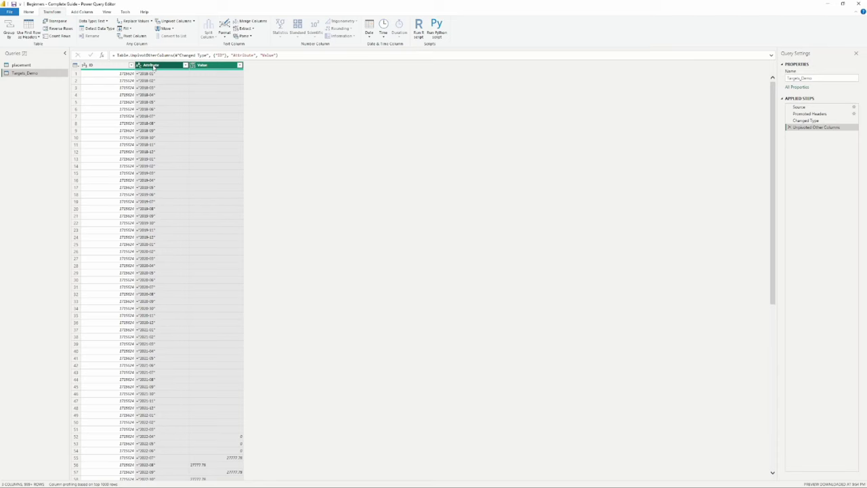
Step: Compare the month columns from 2018-01 through 2030-12 at the Changed Type step with the Unpivoted Other Columns step
left_click(806, 121)
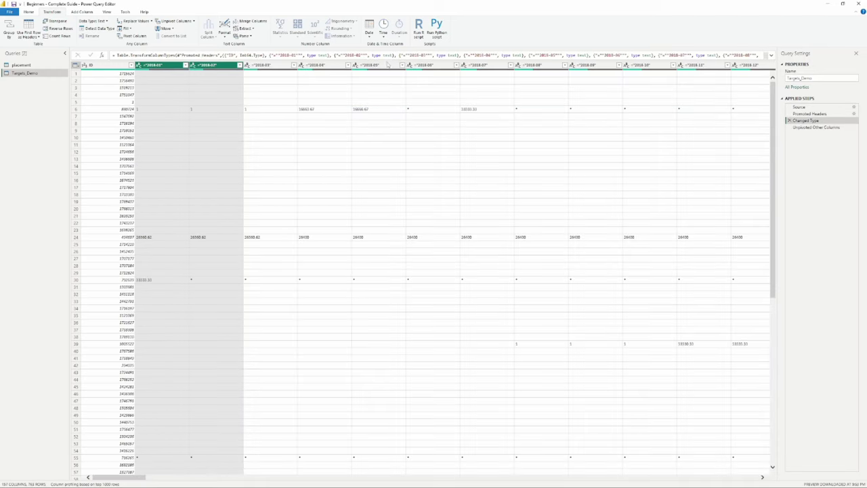
left_click(170, 65)
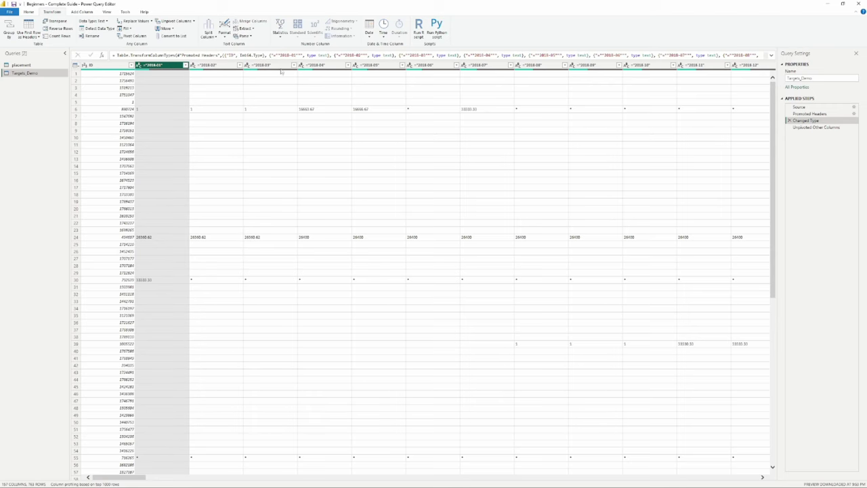
left_click_drag(126, 476, 732, 477)
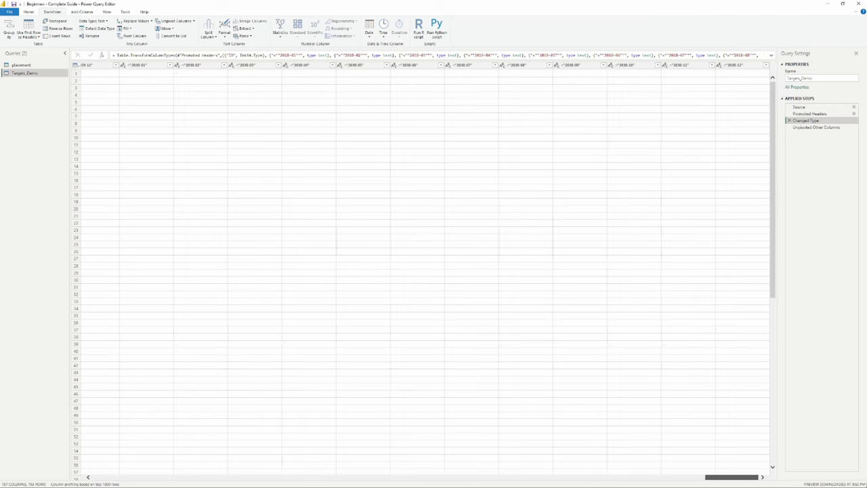
left_click(737, 65, "shift")
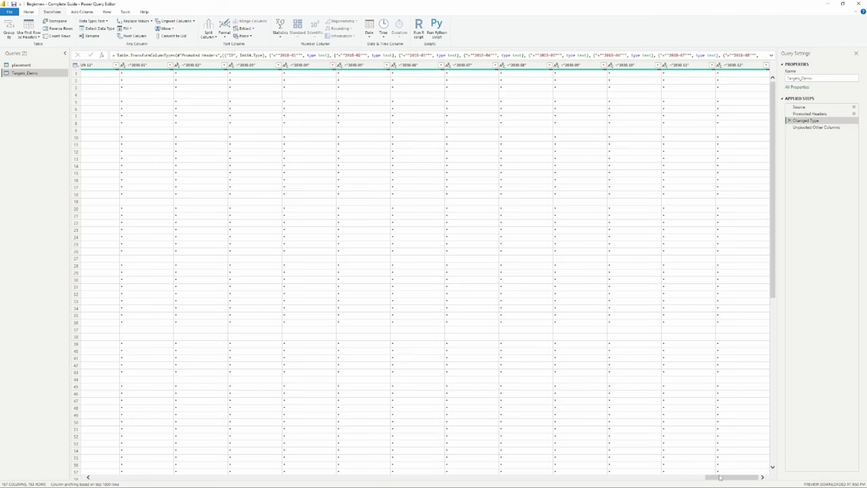
left_click_drag(720, 476, 119, 477)
left_click(825, 128)
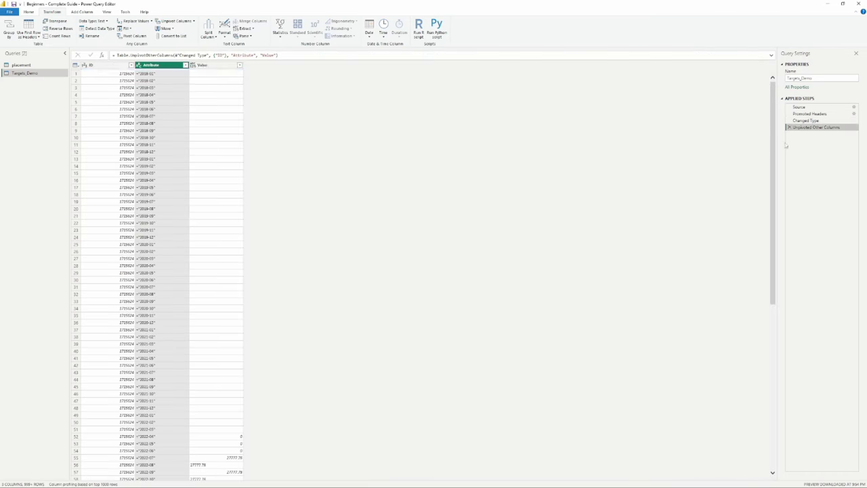
Step: Examine the Value column and the repeated ID entries in the unpivoted Targets_Demo table
left_click(201, 66)
left_click(101, 68)
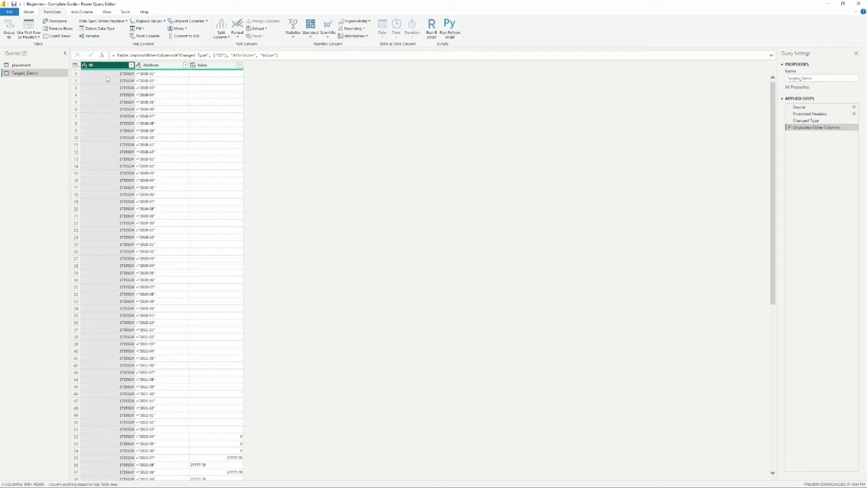
left_click(109, 73)
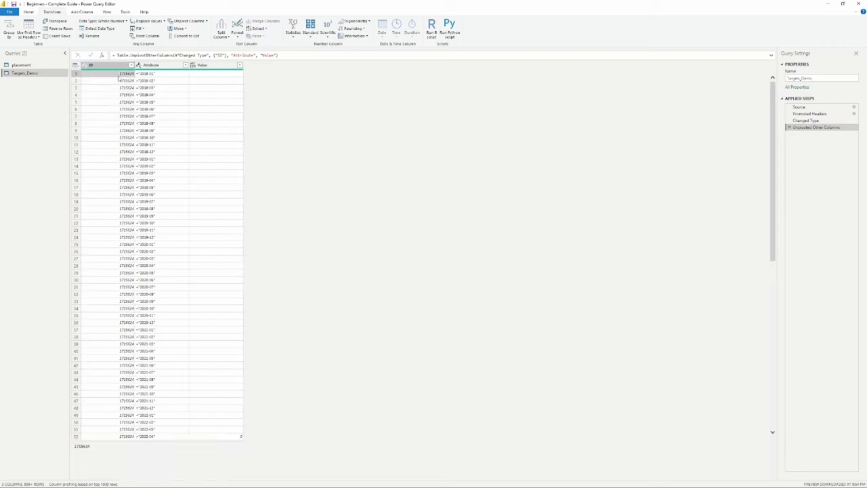
Step: Change the data type of the Attribute column in Targets_Demo to Date
left_click(169, 66)
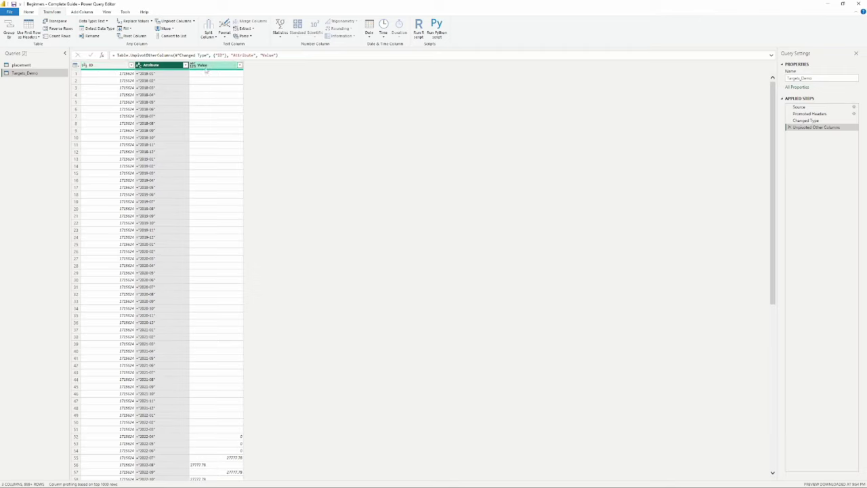
scroll(199, 226, "down", 3)
scroll(196, 223, "up", 3)
left_click(139, 65)
left_click(157, 108)
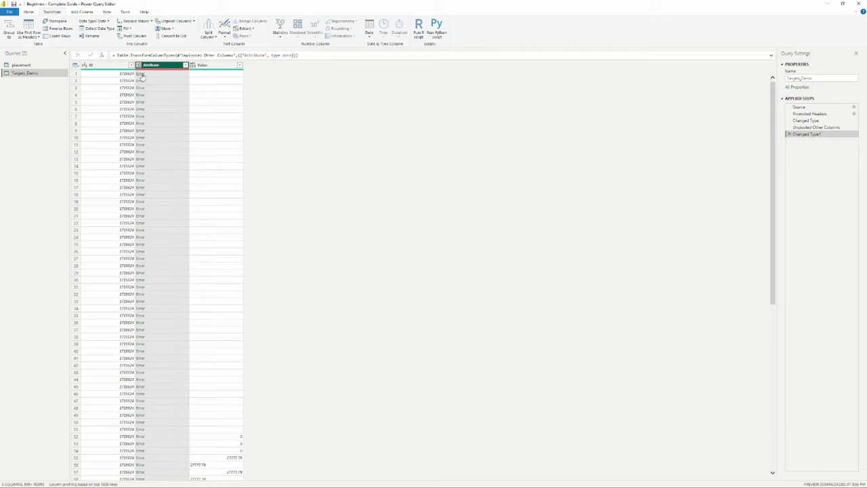
Step: Open the error in the first Attribute cell of Targets_Demo and read its details about the rejected date value
left_click(142, 76)
left_click_drag(111, 80, 104, 80)
key("ctrl+a")
left_click(136, 82)
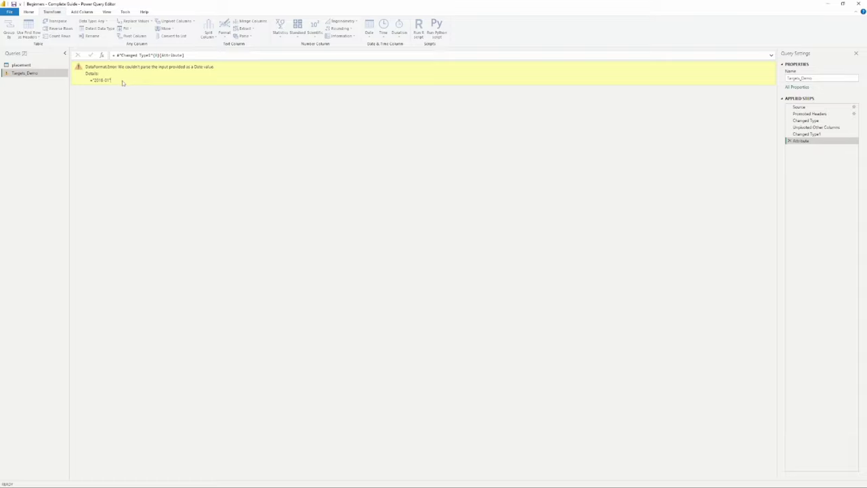
left_click_drag(118, 67, 164, 81)
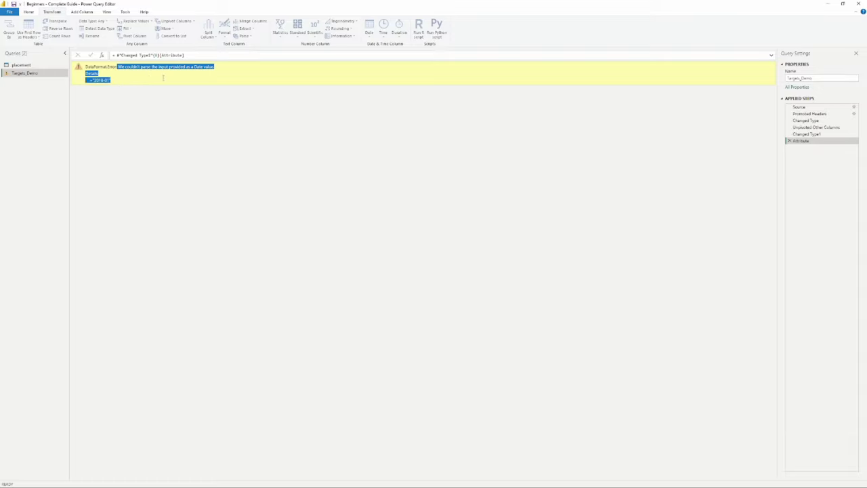
left_click(154, 73)
left_click_drag(142, 67, 132, 87)
left_click_drag(108, 81, 87, 84)
left_click_drag(215, 67, 90, 80)
left_click(115, 82)
left_click(109, 80)
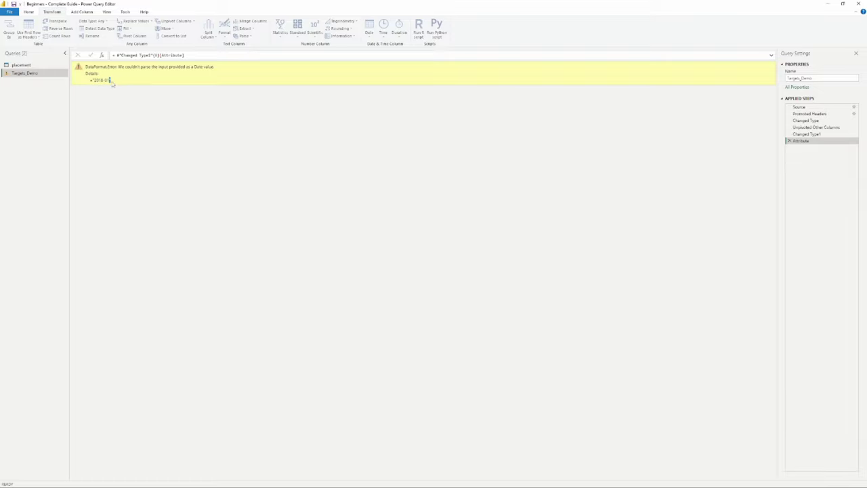
Step: Delete the Attribute drill-down step and the Changed Type1 step from the applied steps of Targets_Demo
left_click(789, 141)
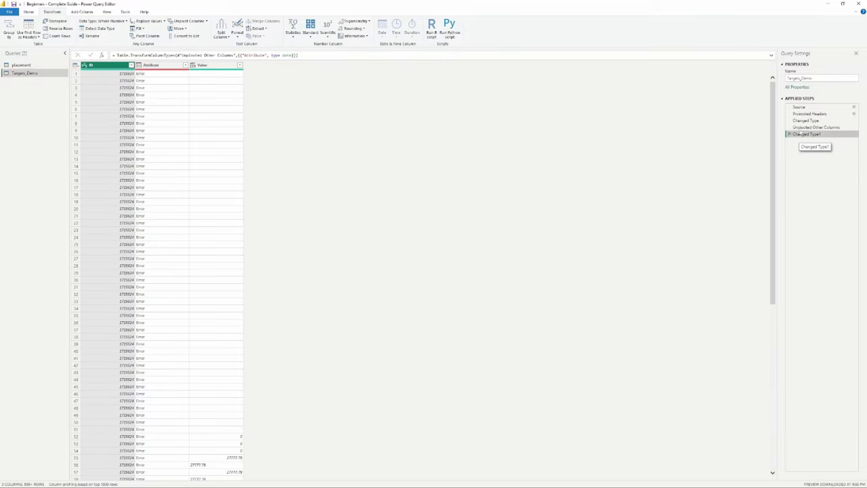
left_click(789, 134)
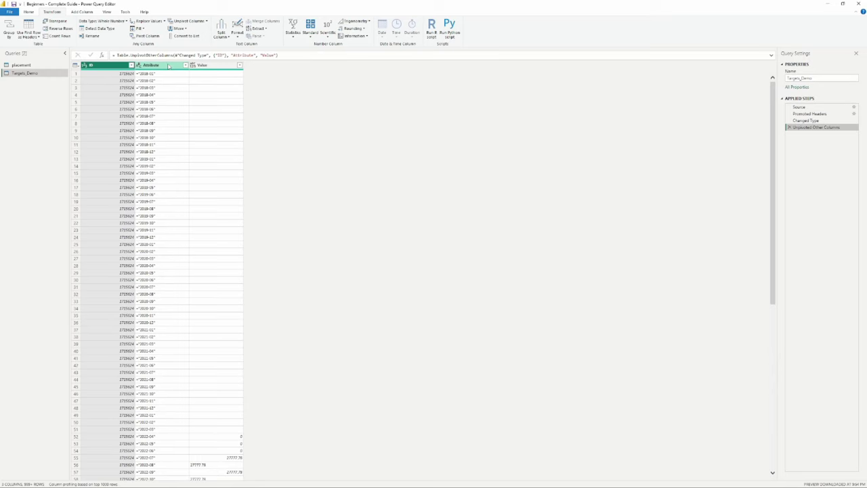
left_click(168, 64)
right_click(166, 66)
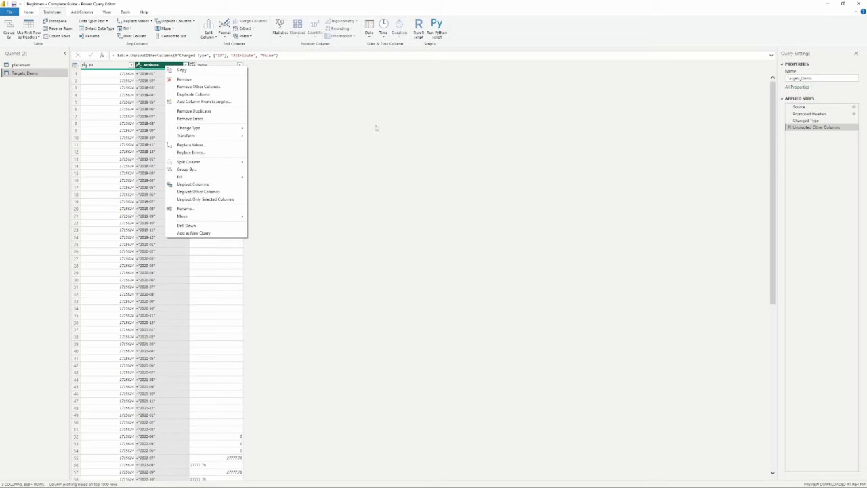
left_click(298, 120)
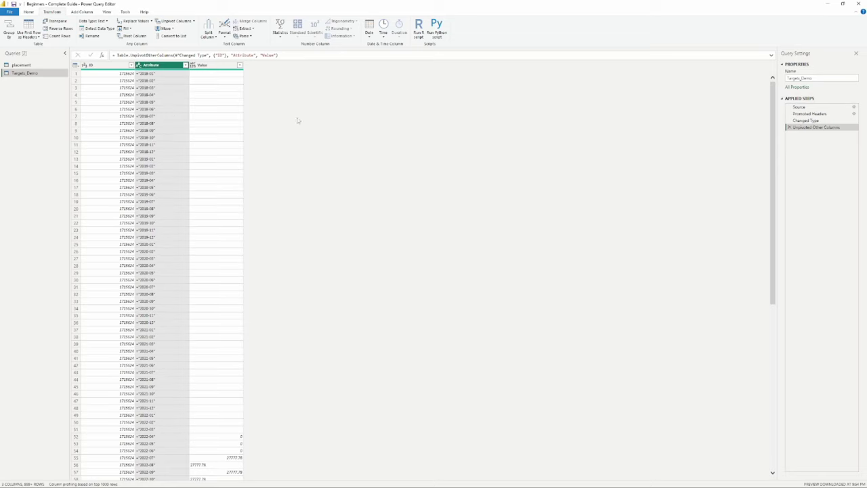
left_click(82, 12)
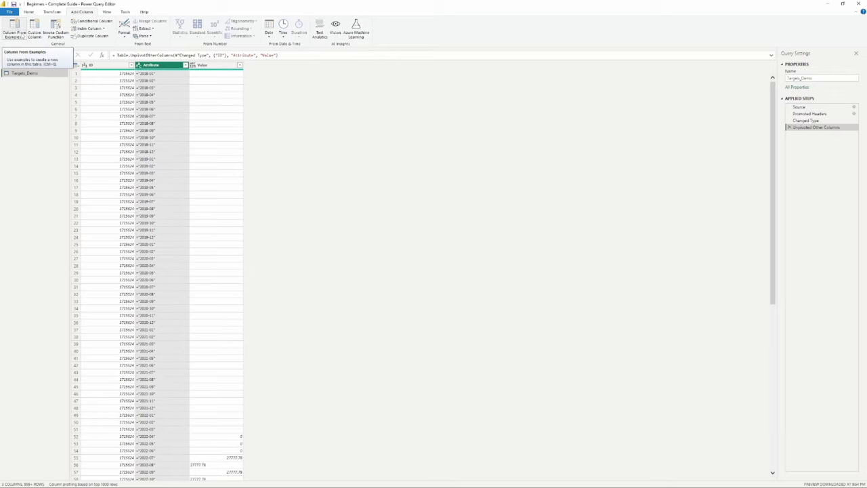
left_click(14, 25)
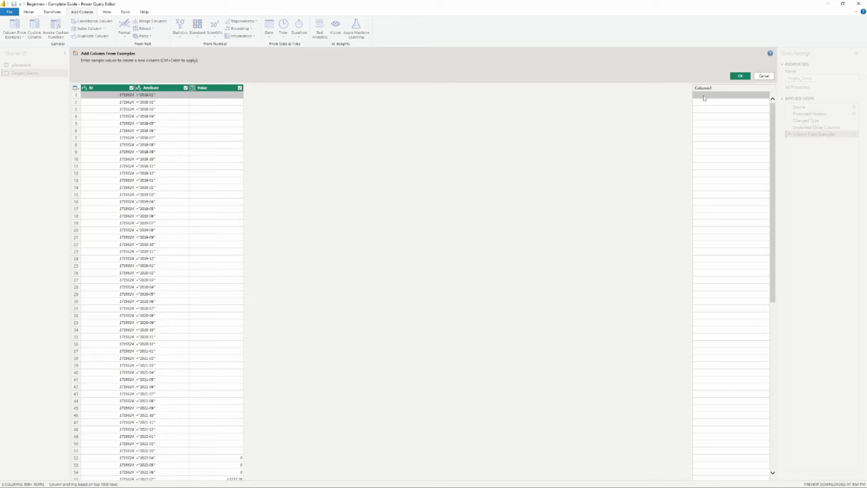
left_click(704, 97)
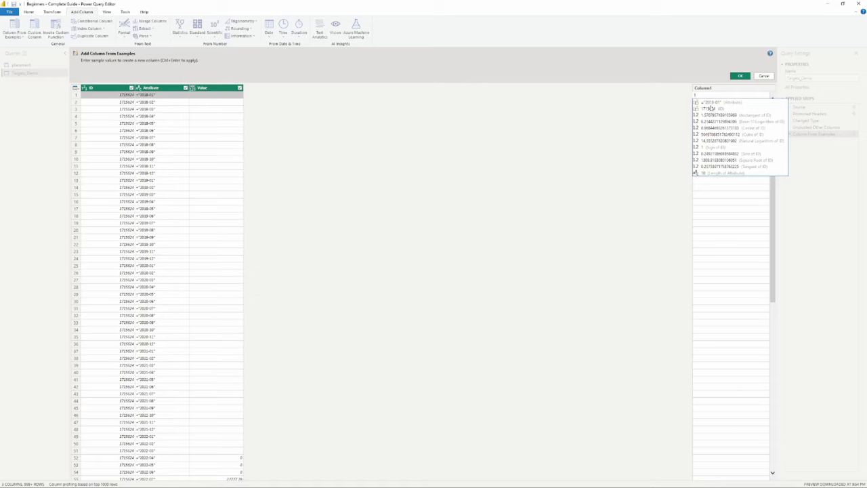
left_click(763, 76)
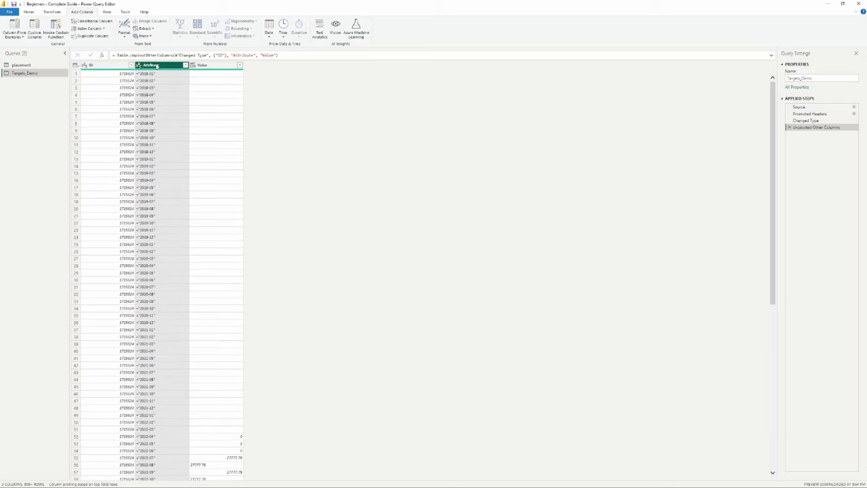
Step: Start a new column from examples based only on the Attribute column and name it Date
right_click(156, 66)
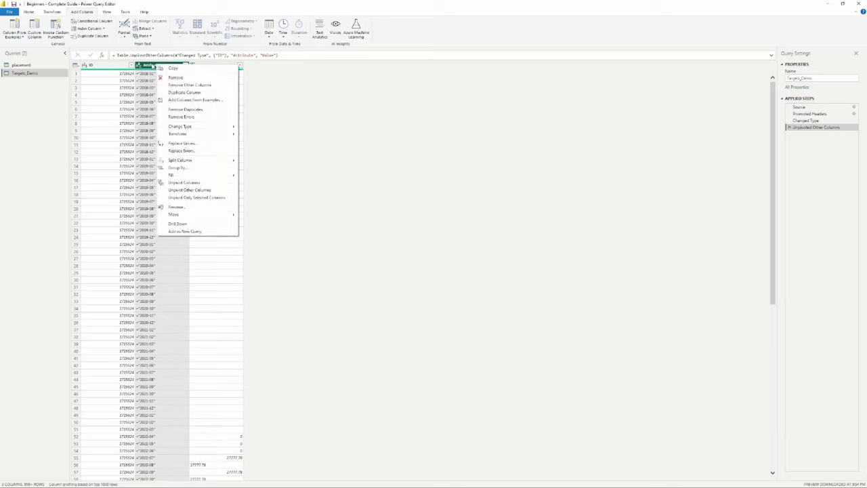
left_click(190, 100)
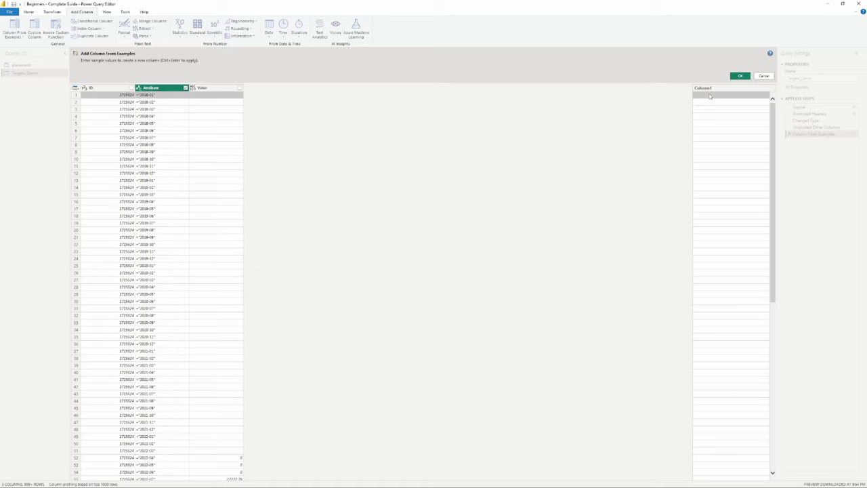
double_click(712, 88)
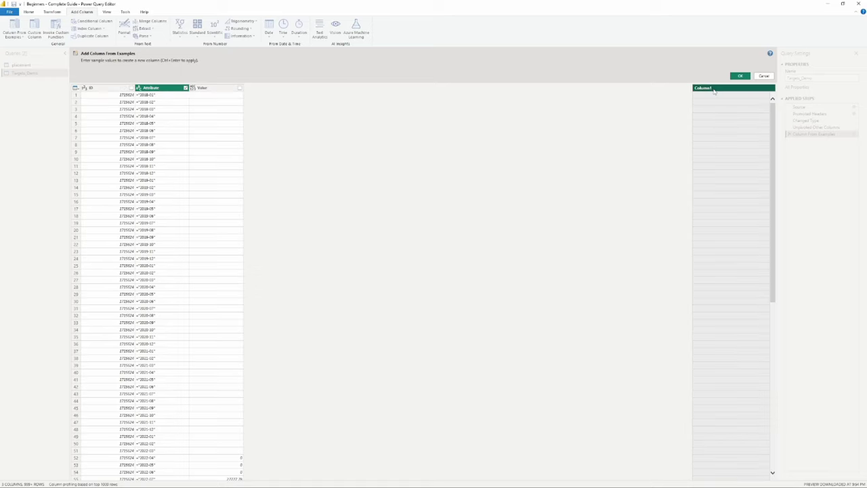
type("Dat")
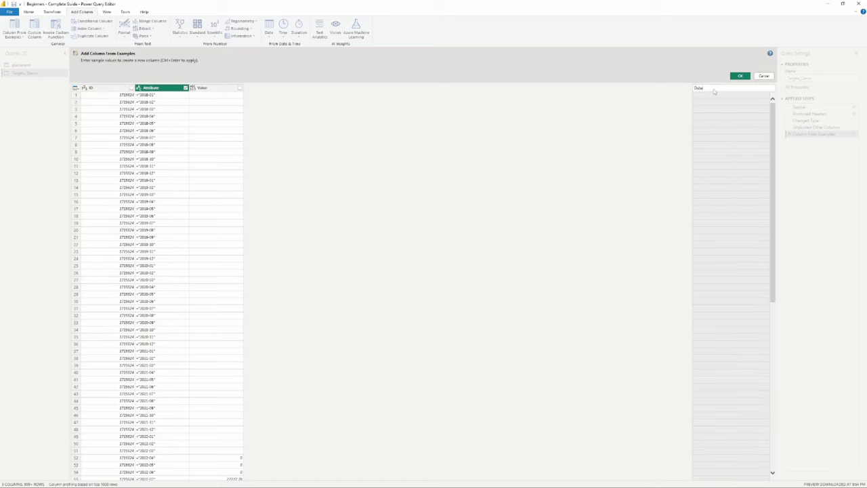
type("e")
key("Return")
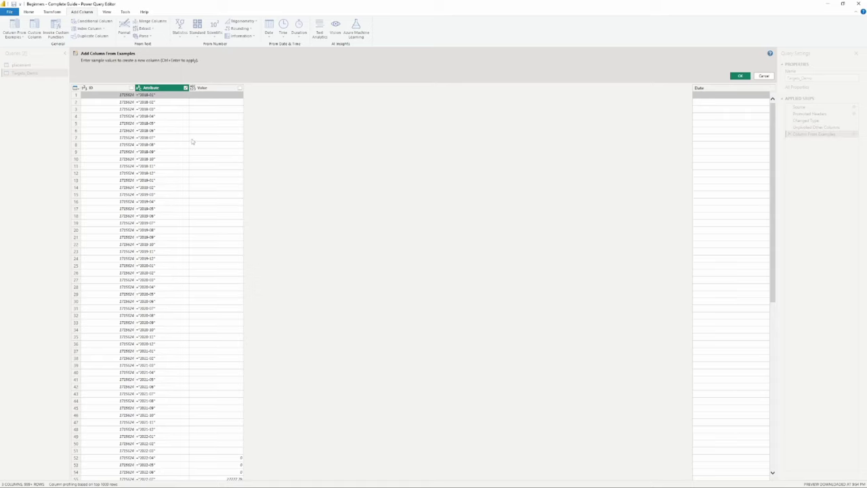
Step: Enter 2018-01 as the first row's example value and check the suggested values in the other rows against Attribute
type("2018-01")
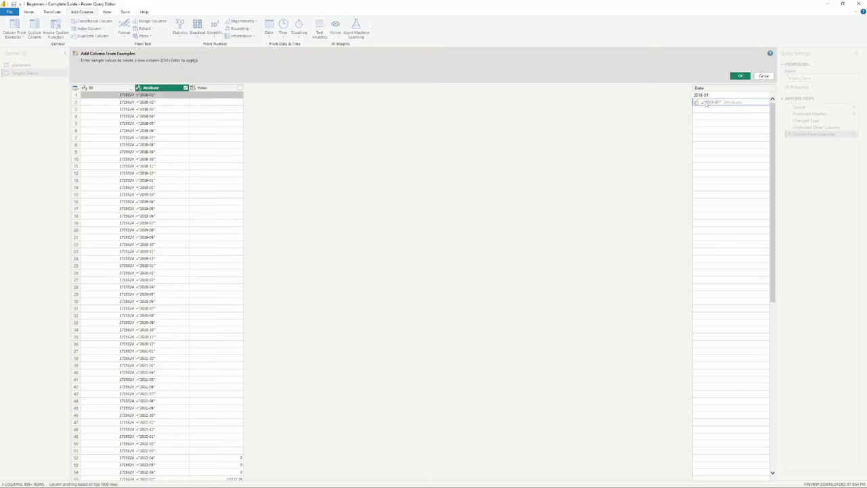
left_click(704, 102)
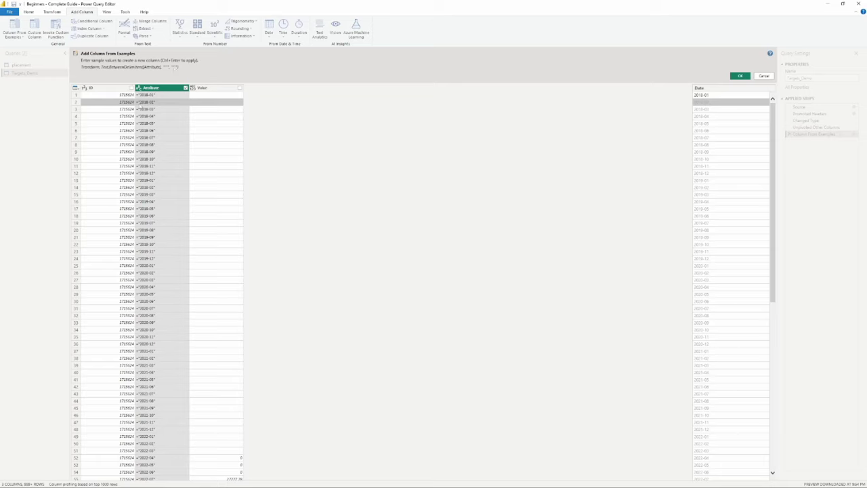
left_click(712, 110)
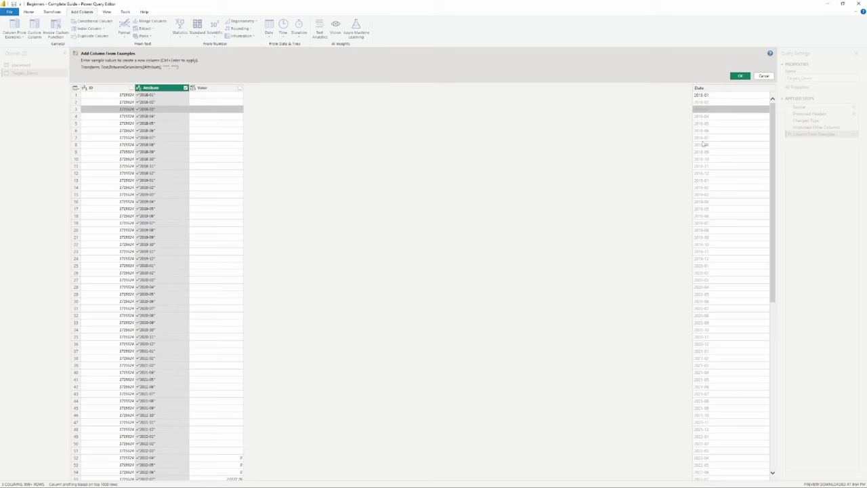
left_click(730, 210)
scroll(740, 213, "down", 15)
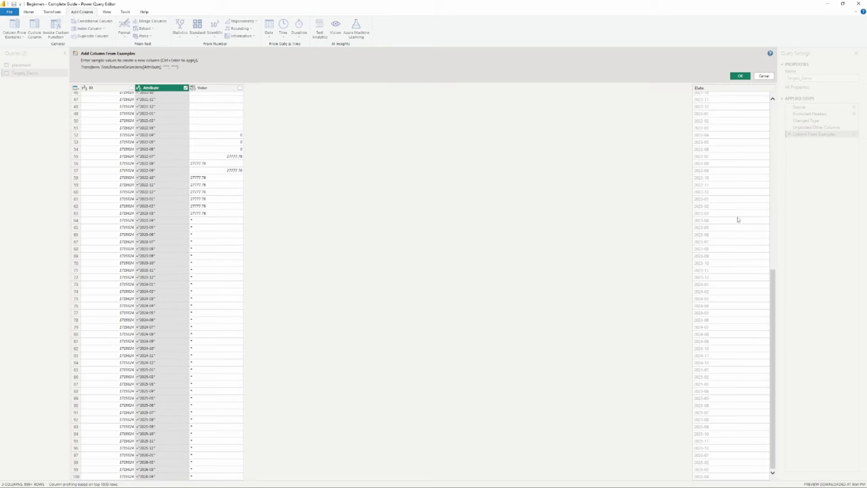
left_click(716, 234)
left_click(708, 241)
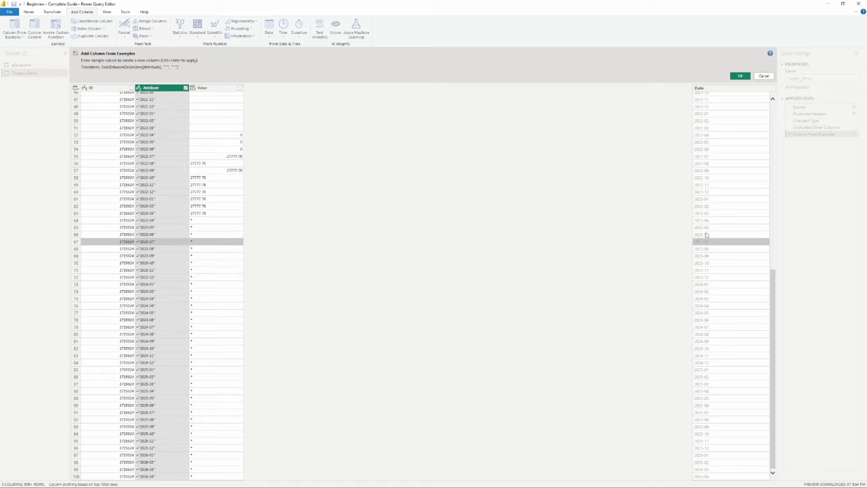
left_click(714, 237)
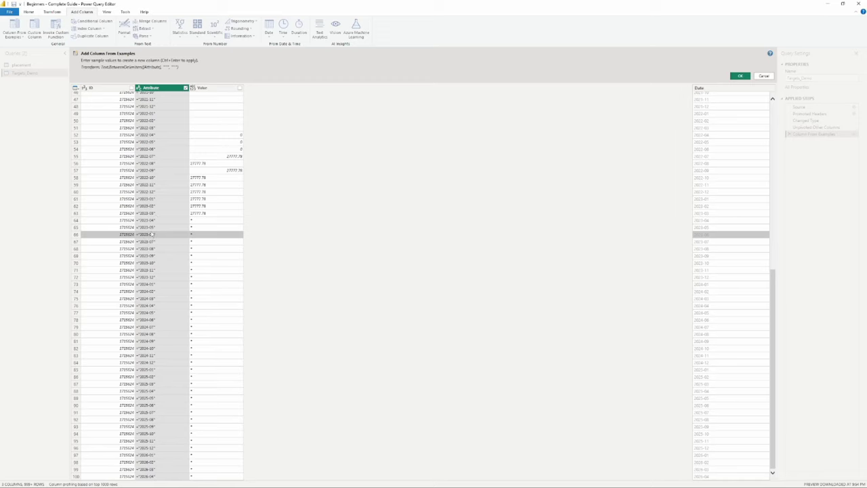
scroll(730, 247, "up", 3)
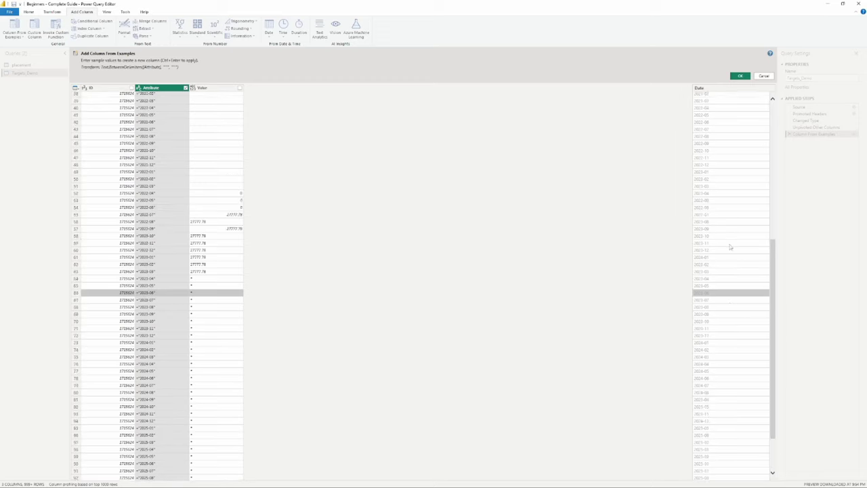
scroll(730, 248, "up", 10)
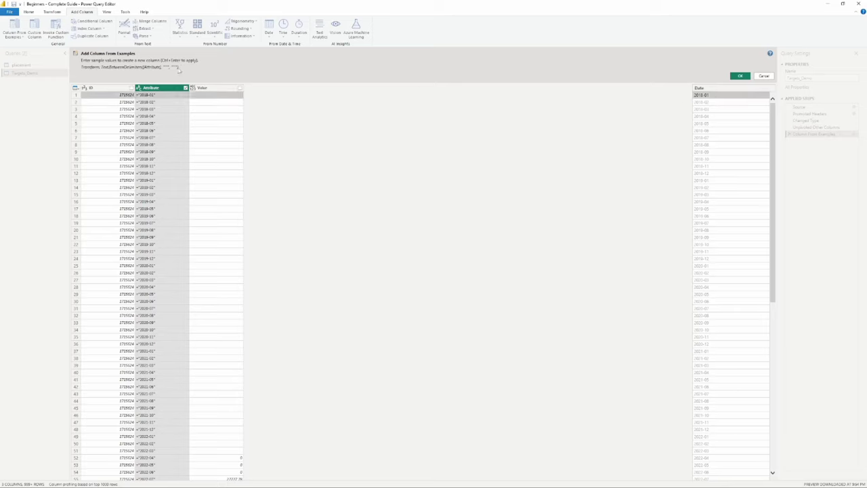
Step: Accept the example-based Date column and set its data type to Date
left_click(740, 76)
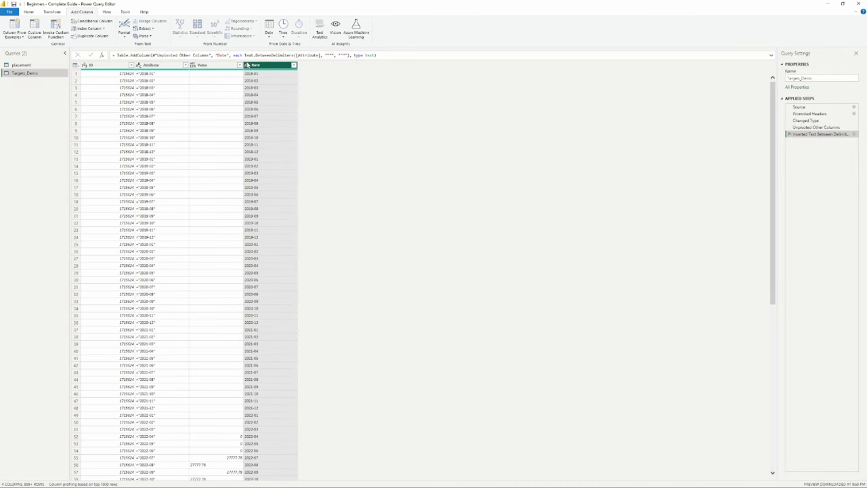
left_click(246, 65)
left_click(264, 112)
Step: Examine the formula of the Inserted Text Between Delimiters step and the converted dates at the Changed Type1 step
left_click(821, 133)
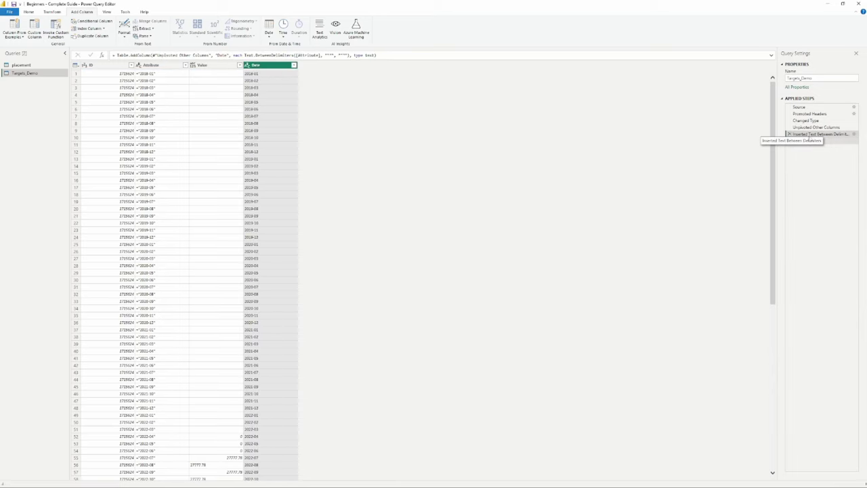
left_click_drag(376, 55, 82, 57)
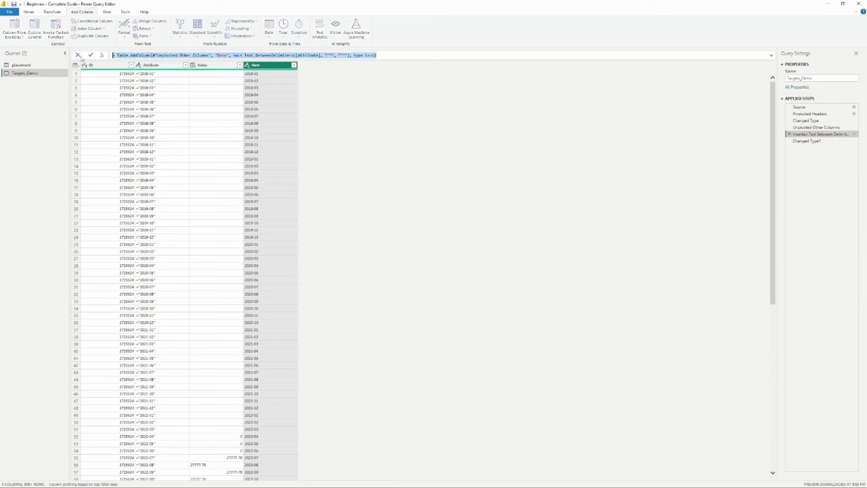
right_click(161, 66)
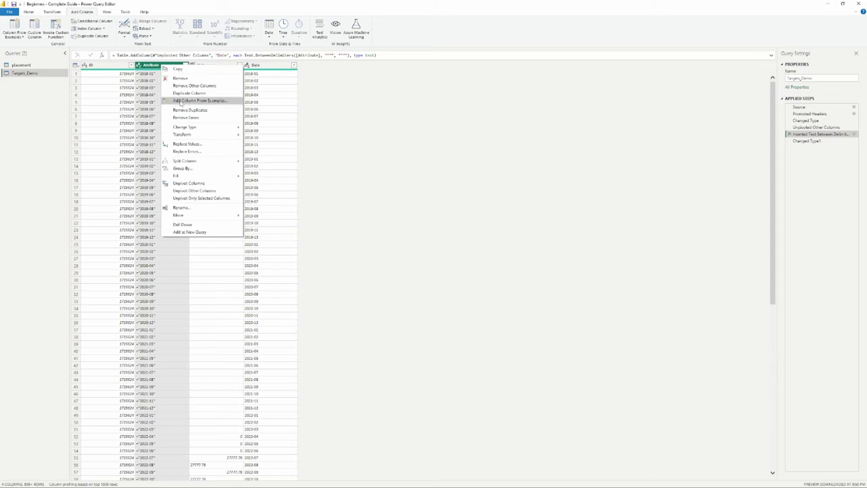
left_click(387, 89)
left_click(389, 55)
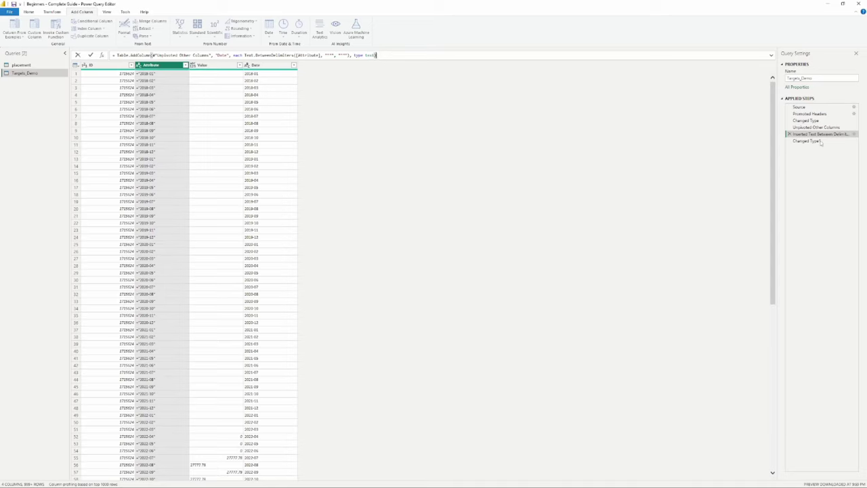
key("Return")
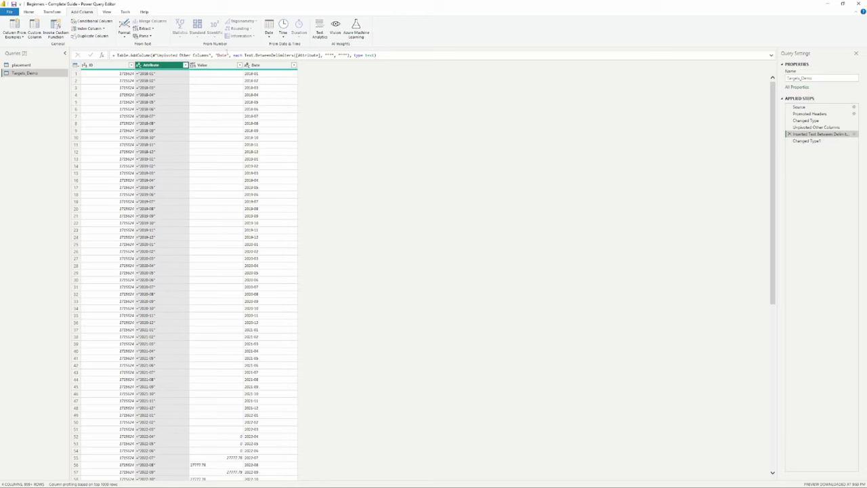
left_click(806, 140)
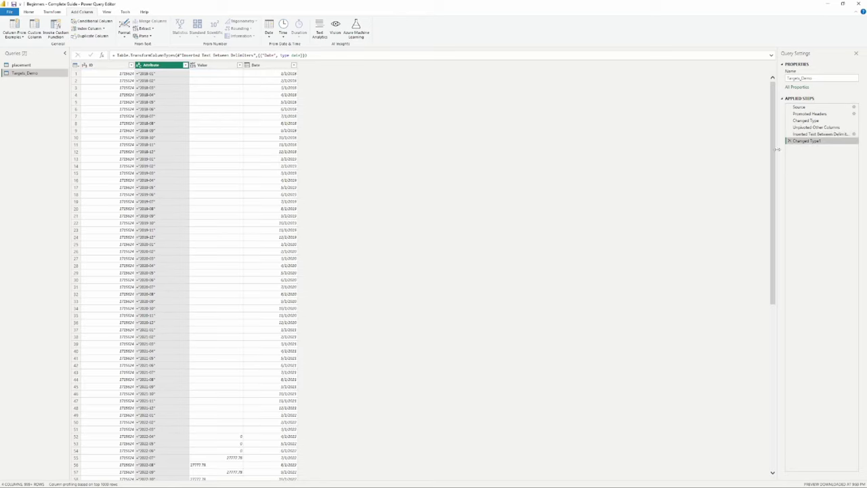
left_click(272, 74)
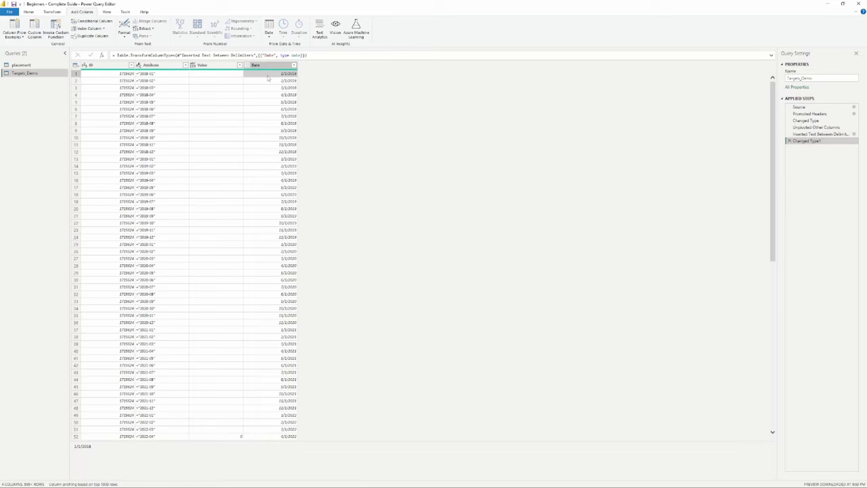
left_click(265, 65)
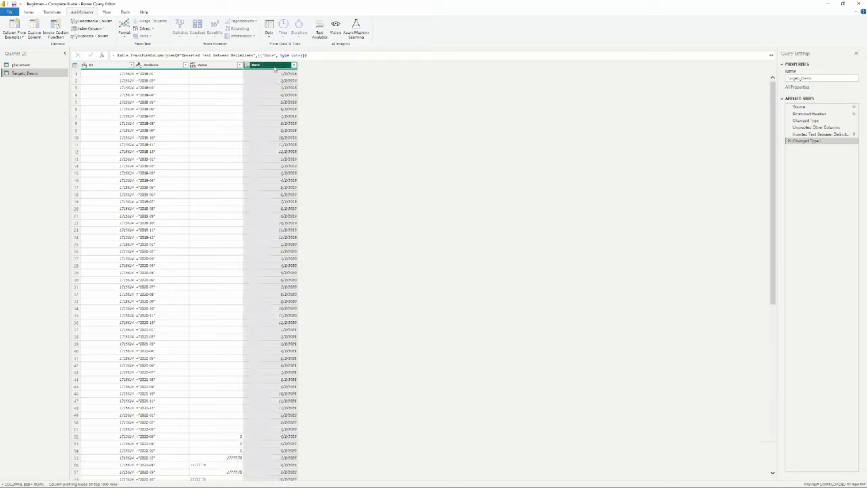
Step: Inspect the different kinds of entries in the Value column of Targets_Demo
left_click(224, 65)
scroll(229, 179, "down", 10)
left_click(206, 281)
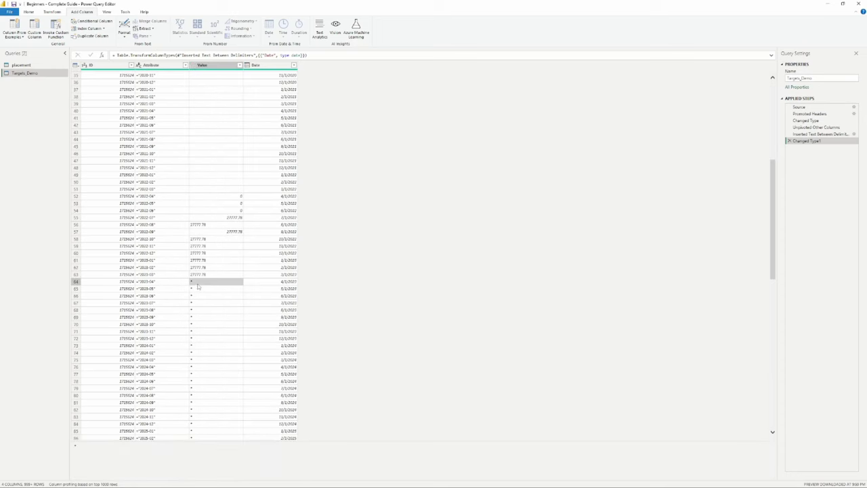
left_click(217, 204)
left_click(216, 168)
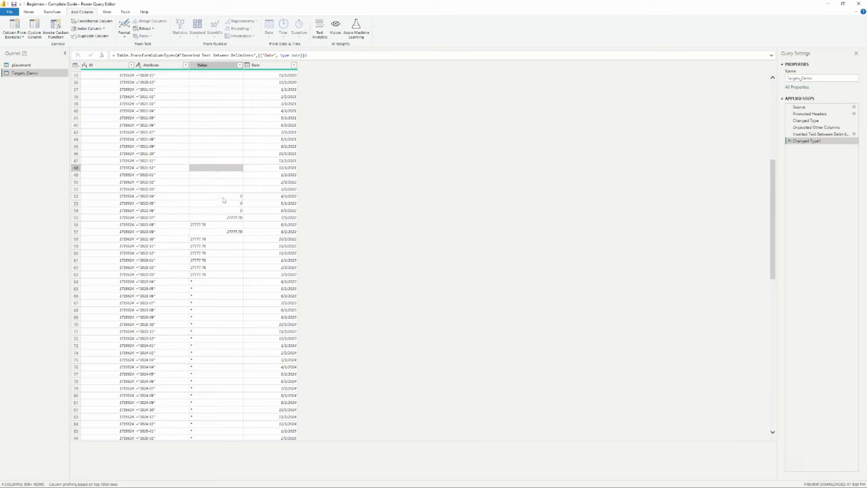
Step: Review the distinct entries of the Value column in its filter list without applying a filter
scroll(228, 199, "up", 10)
left_click(216, 65)
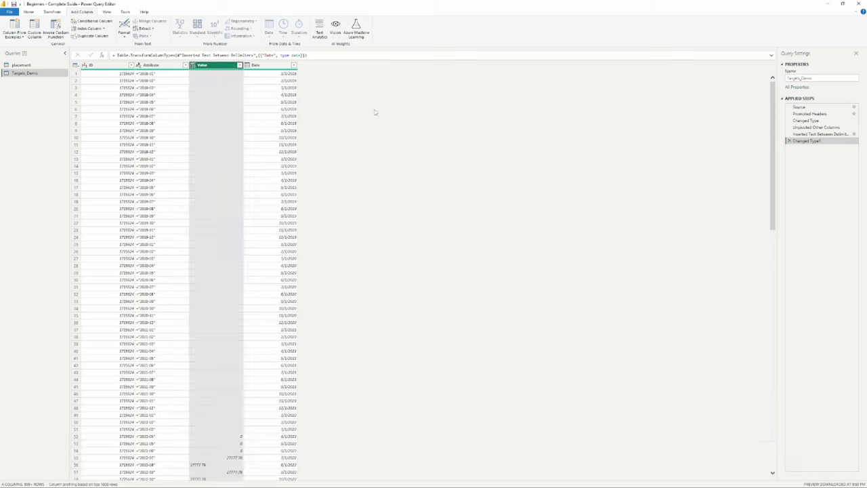
left_click(168, 65)
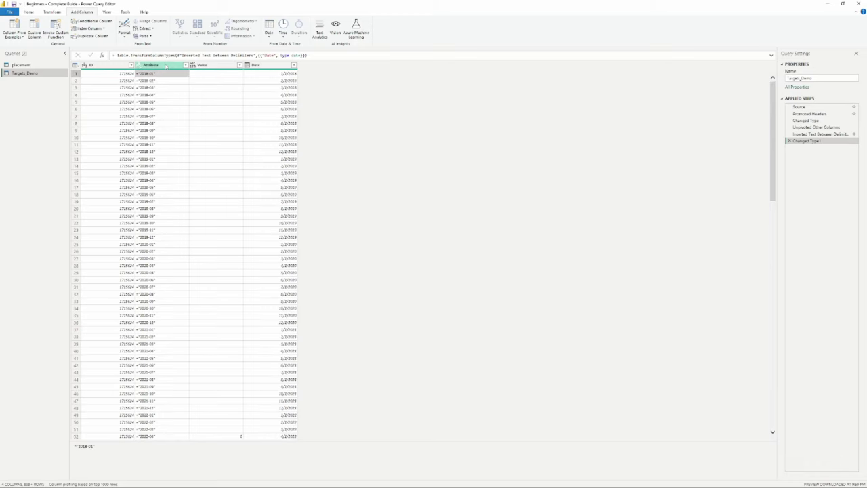
left_click(228, 66)
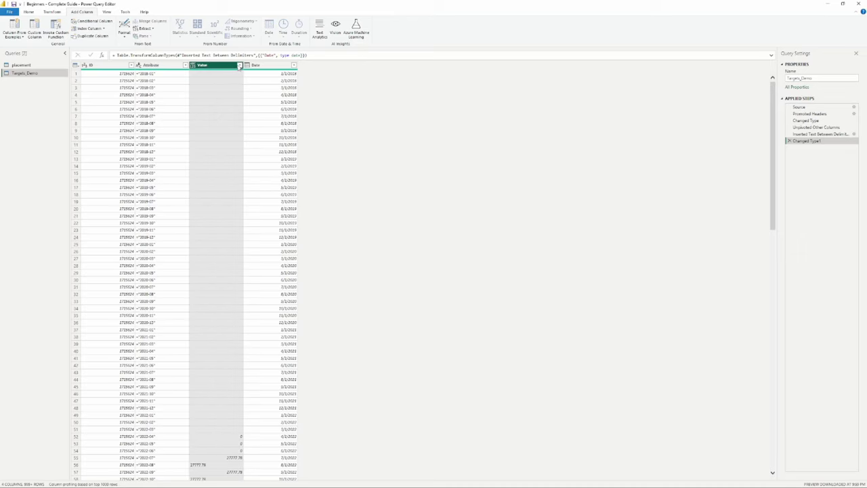
left_click(239, 65)
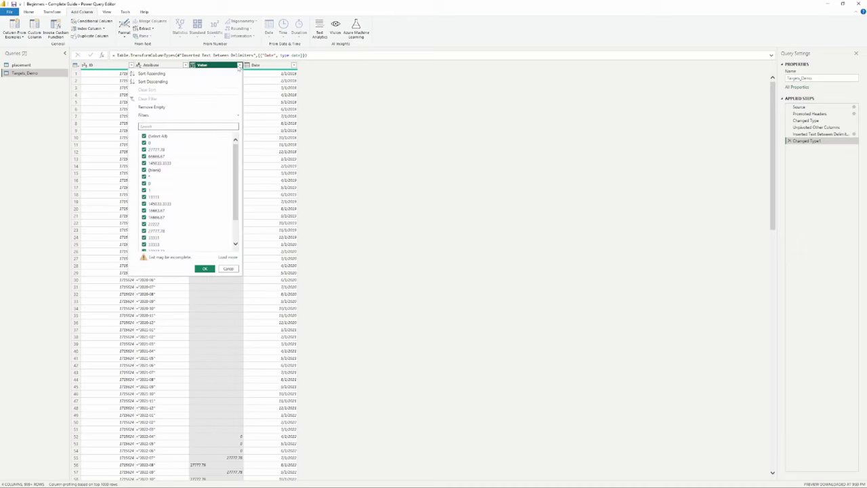
left_click(502, 164)
left_click(240, 66)
scroll(179, 162, "down", 3)
scroll(182, 177, "up", 3)
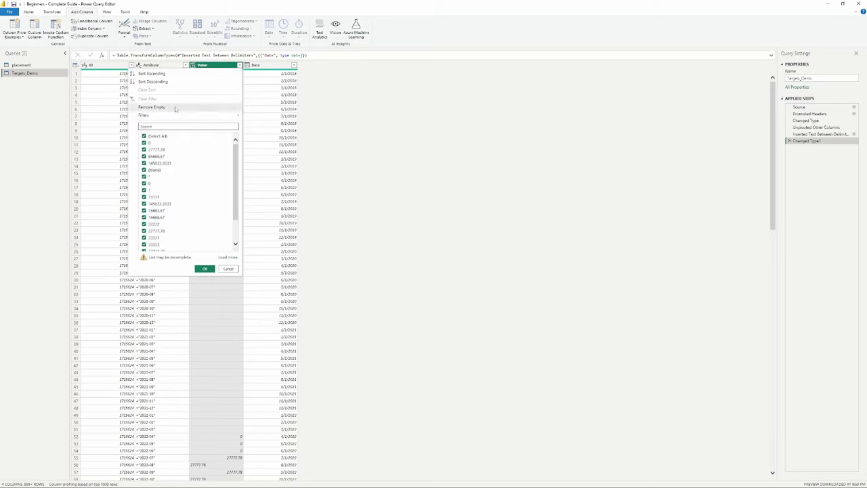
left_click(373, 114)
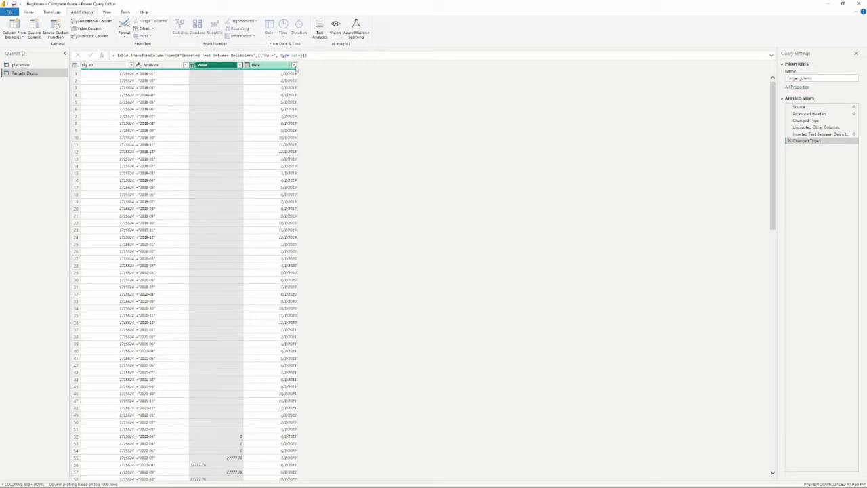
Step: Sort the Targets_Demo rows by Date in ascending order and delete the resulting sort step again
left_click(294, 65)
left_click(211, 73)
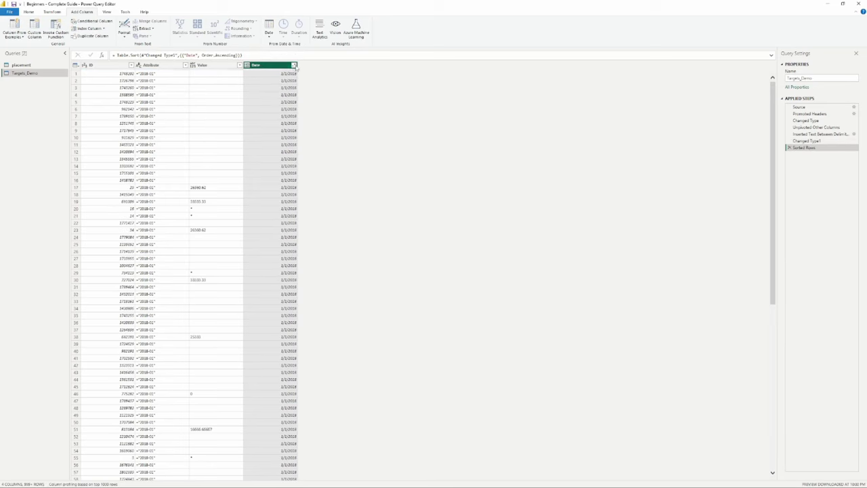
left_click(790, 148)
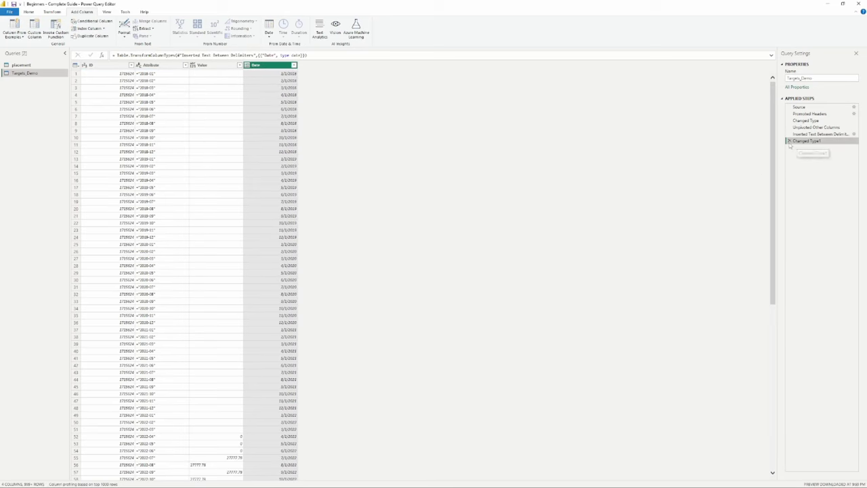
left_click(217, 66)
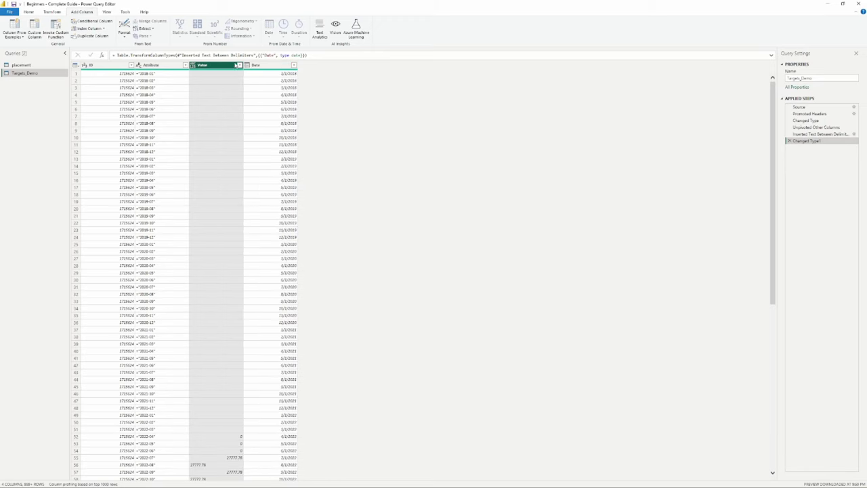
right_click(223, 65)
key("Escape")
Step: Compare the Attribute and Date columns with the month headers 2018-01 to 2018-04 in the Targets_Demo.csv source in Excel
left_click(272, 75)
left_click(273, 81)
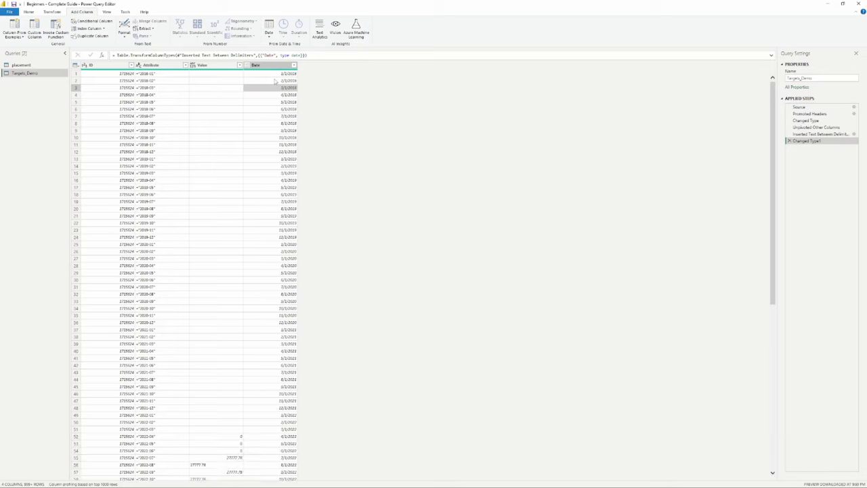
left_click(274, 74)
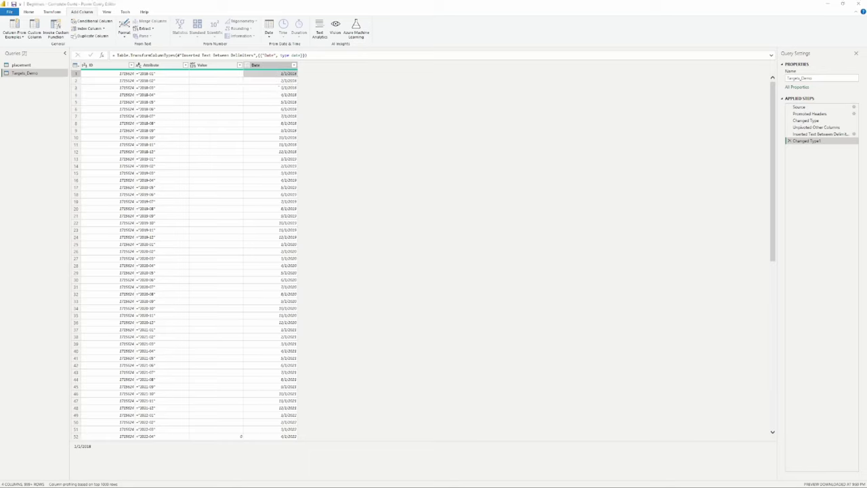
key("alt+Tab")
mouse_move(45, 107)
left_mouse_down()
mouse_move(860, 107)
mouse_move(13, 107)
mouse_move(163, 107)
mouse_move(43, 102)
left_mouse_up()
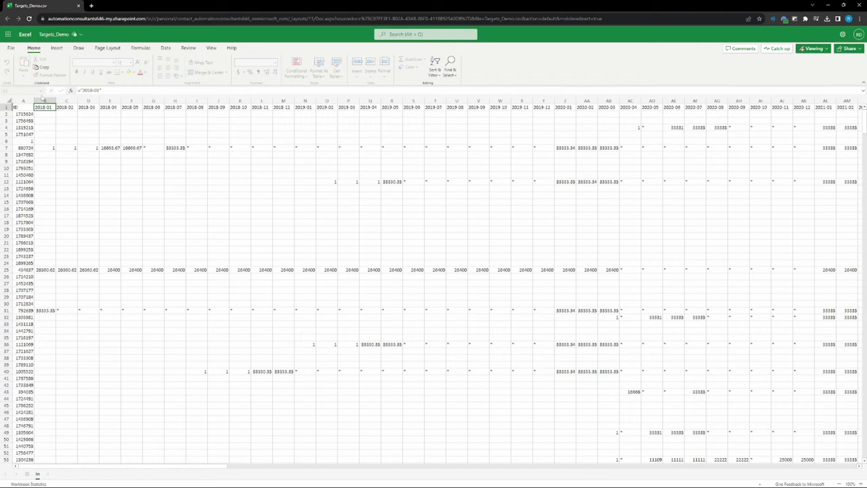
left_click(68, 107)
left_click(87, 107)
left_click(117, 107)
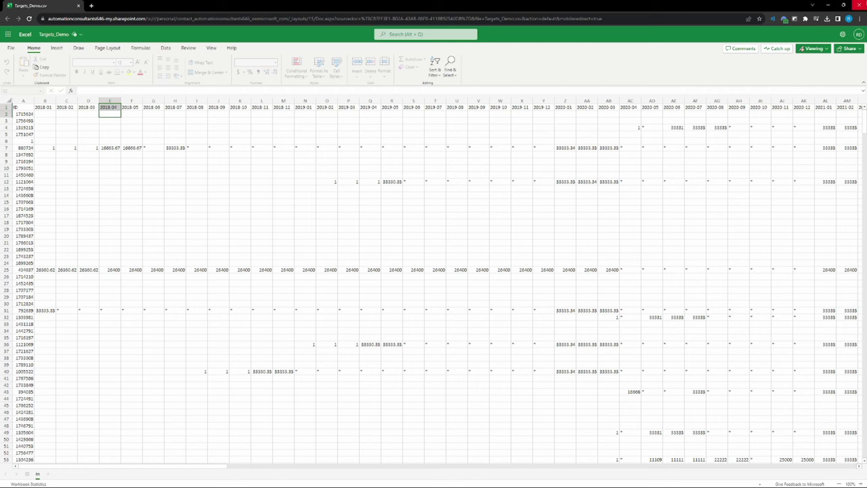
left_click(859, 5)
left_click(154, 65)
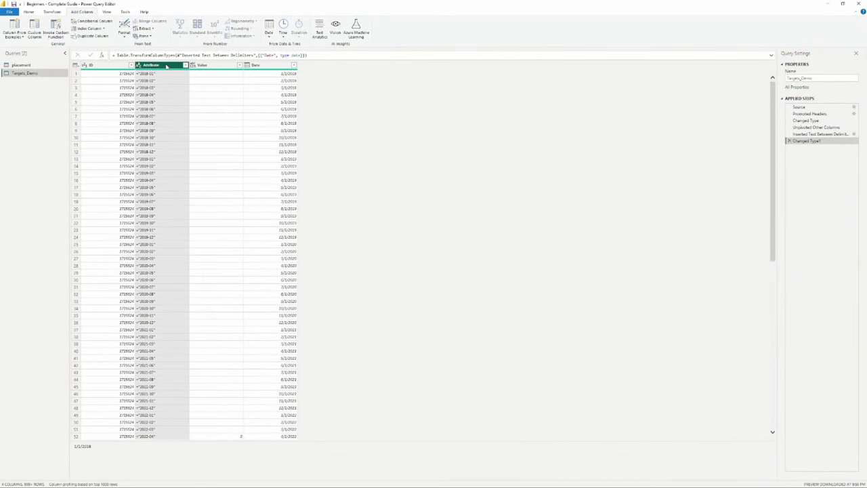
left_click(289, 74)
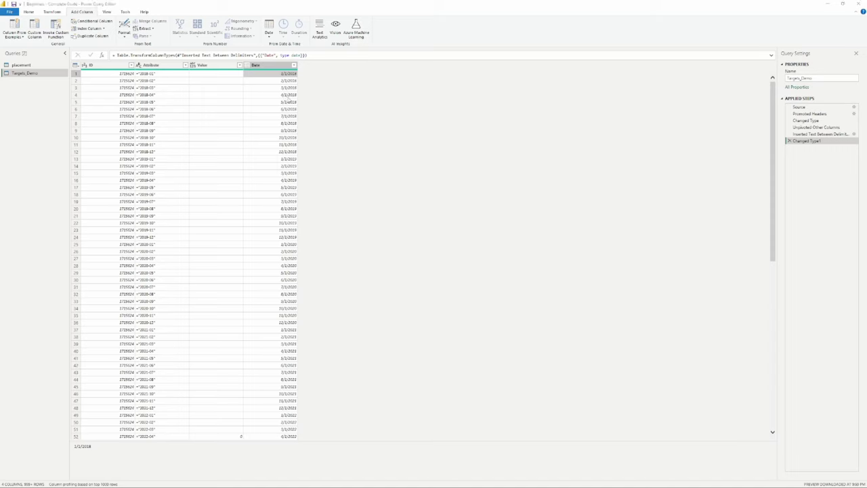
Step: Compare the last numeric entry in the Value column with the asterisk rows below it and the first date
scroll(76, 235, "down", 16)
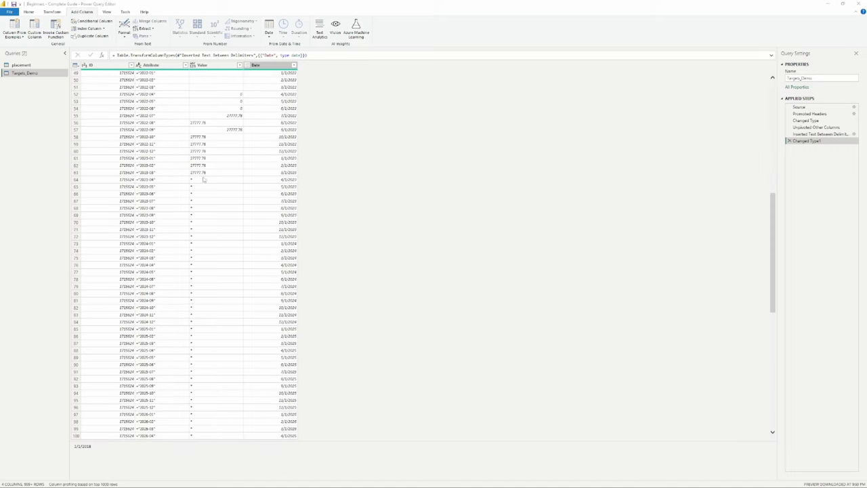
left_click(205, 175)
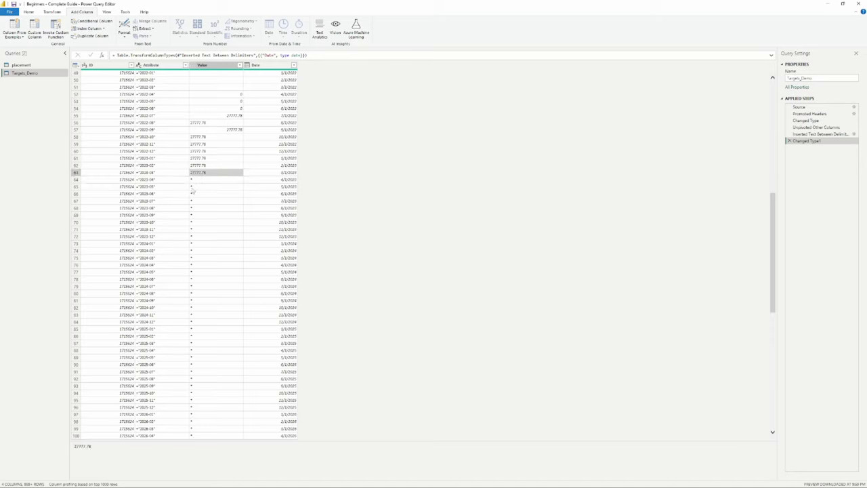
left_click(193, 187)
scroll(275, 149, "up", 16)
left_click(271, 76)
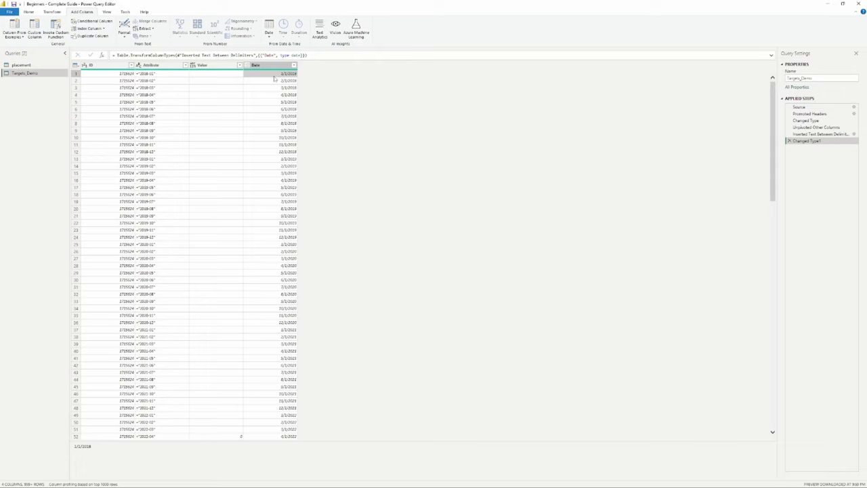
Step: Filter the Value column of Targets_Demo with Remove Empty to drop null and blank rows
left_click(226, 65)
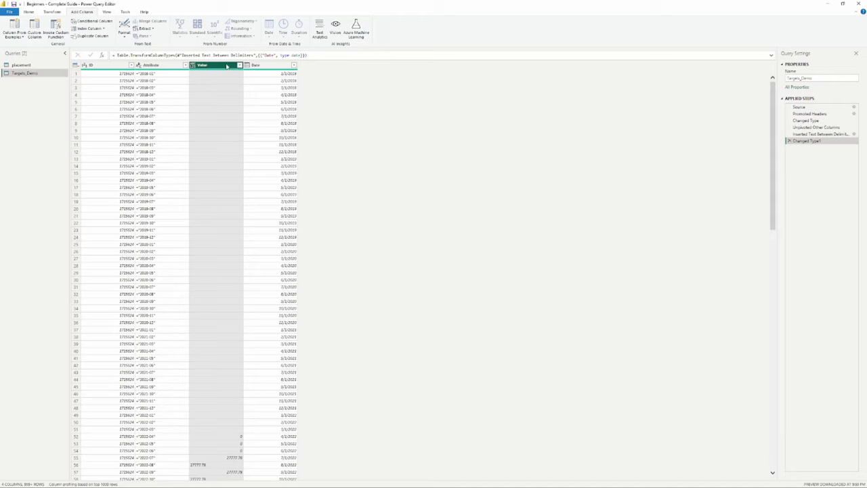
left_click(240, 65)
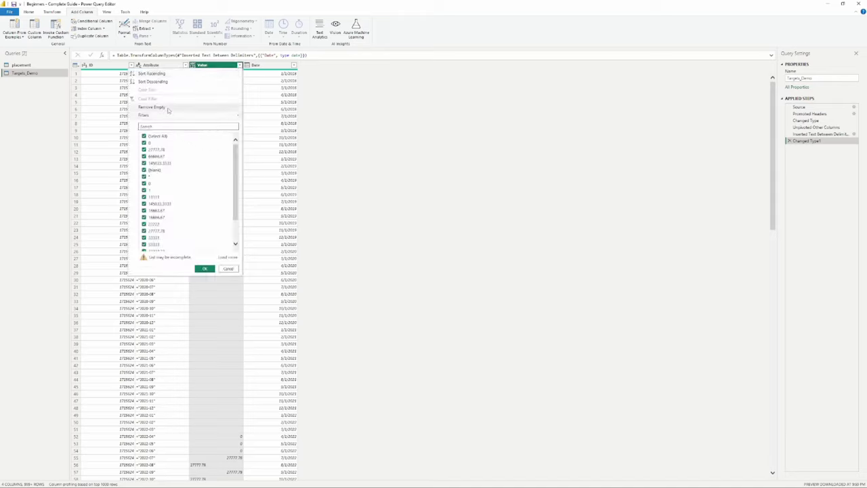
left_click(433, 107)
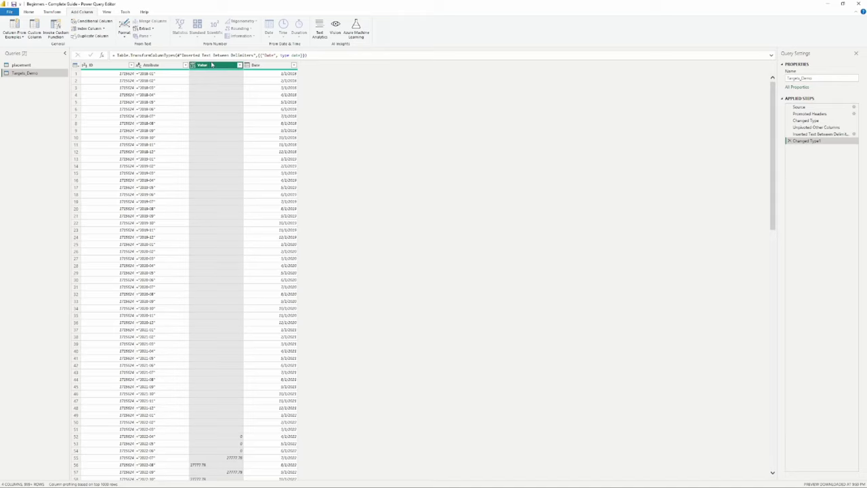
left_click(239, 65)
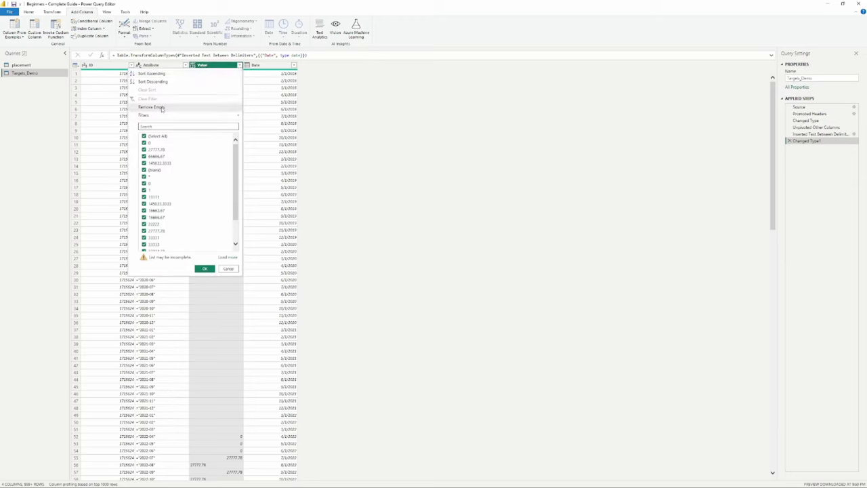
left_click(161, 109)
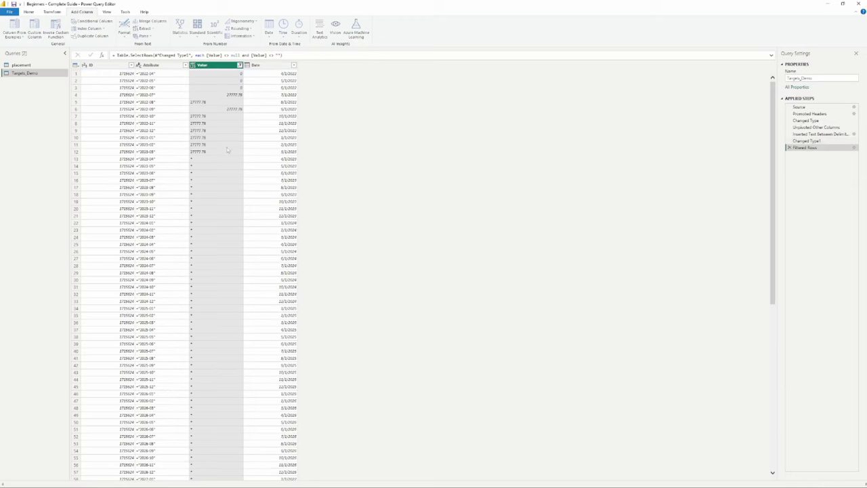
Step: Exclude the numeric value 0 from the Value column's filter and apply it
left_click(239, 65)
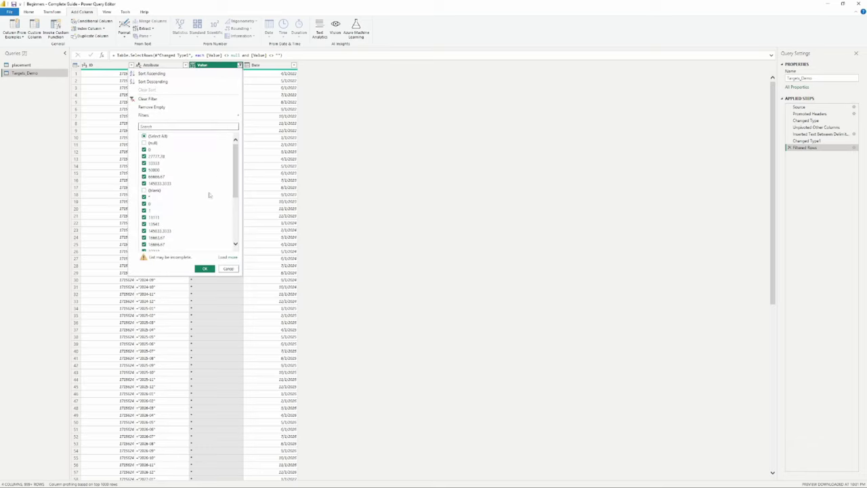
left_click(143, 149)
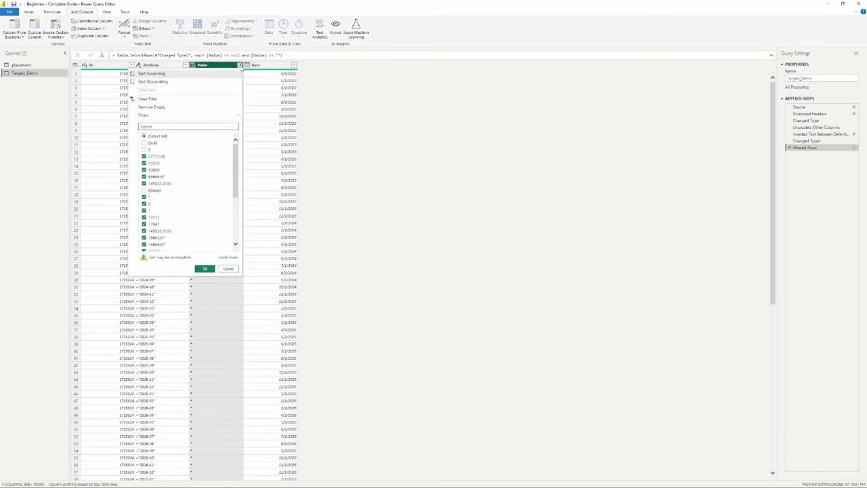
left_click(239, 65)
left_click(239, 65)
left_click(149, 149)
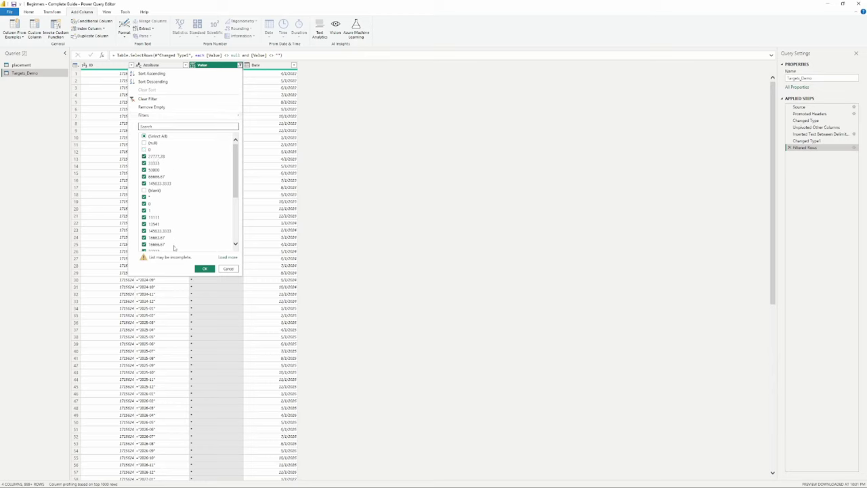
left_click(203, 269)
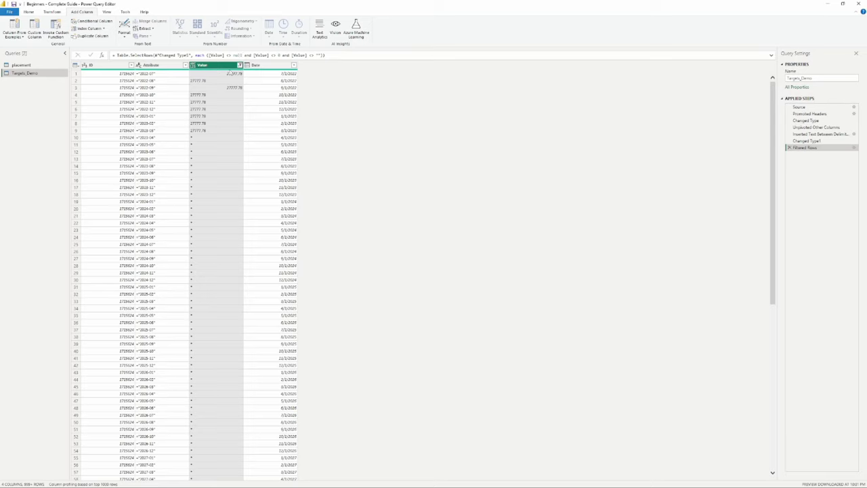
Step: Inspect the remaining numeric and asterisk entries throughout the filtered Value column
scroll(209, 187, "down", 20)
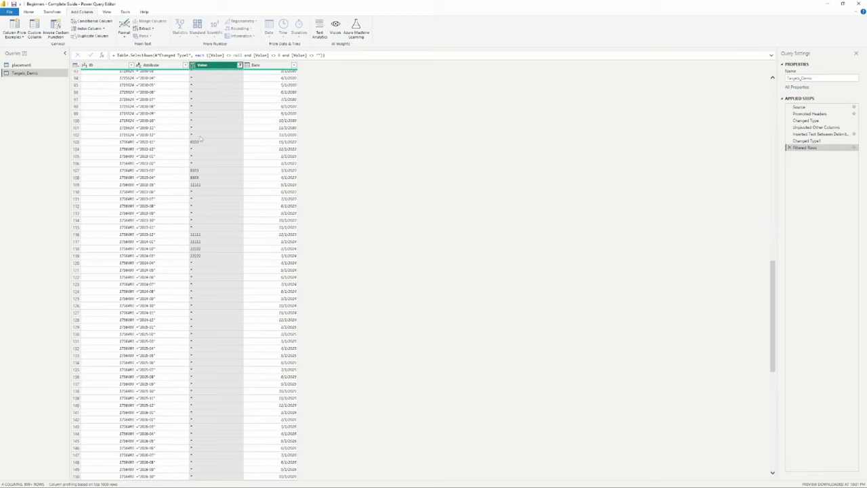
left_click(200, 139)
left_click(205, 129)
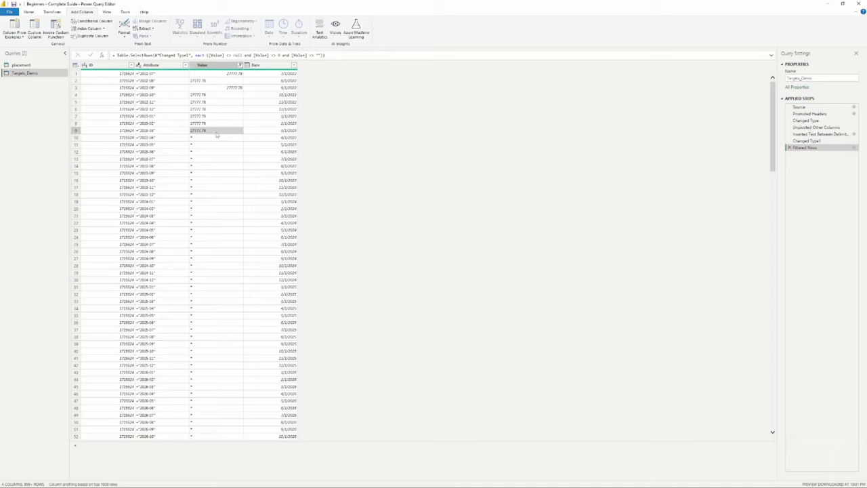
left_click(225, 74)
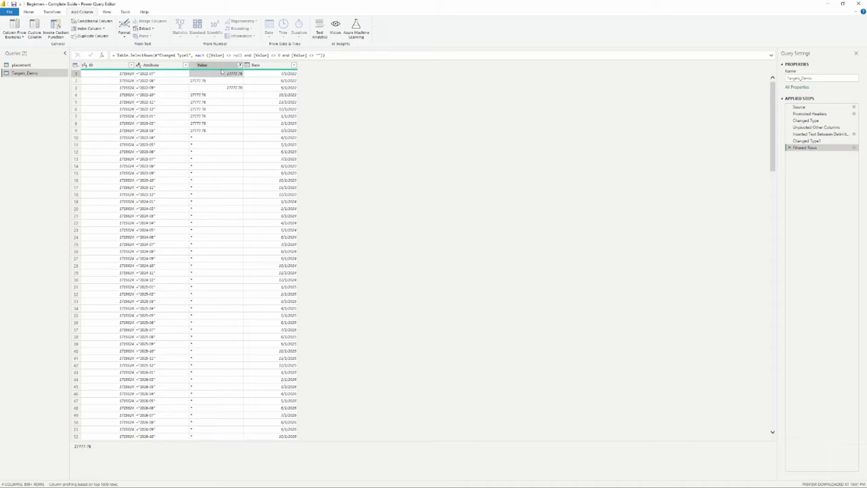
left_click(216, 65)
right_click(219, 65)
left_click(542, 174)
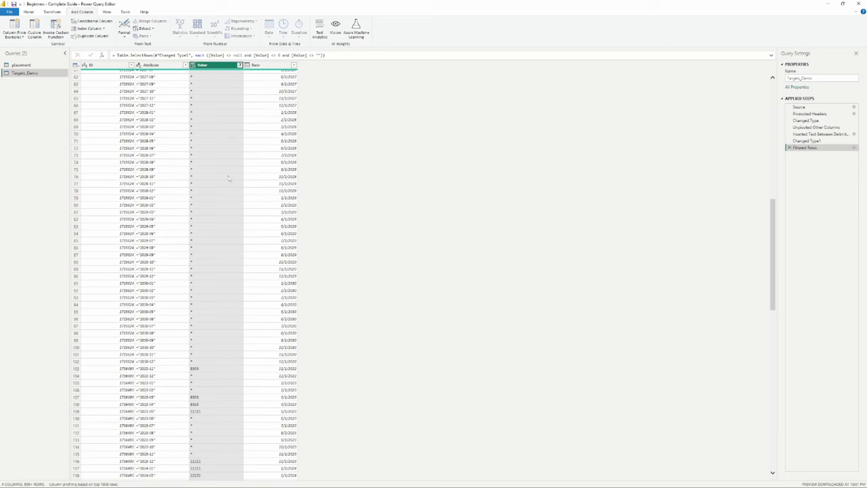
Step: Compare the value and date in row 9 with those of the asterisk rows directly below it
left_click(201, 130)
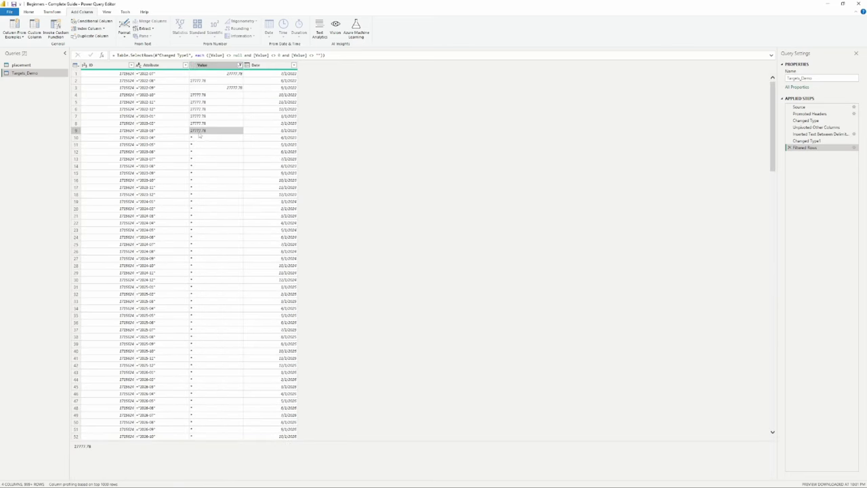
left_click(203, 138)
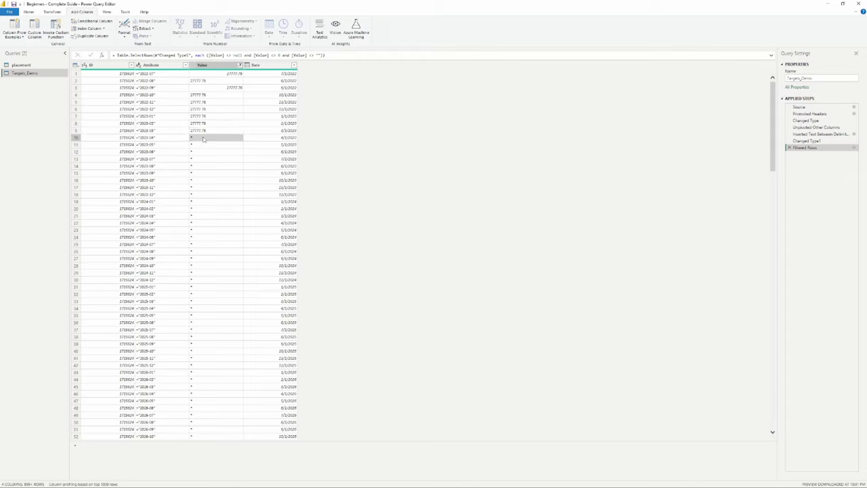
left_click(200, 131)
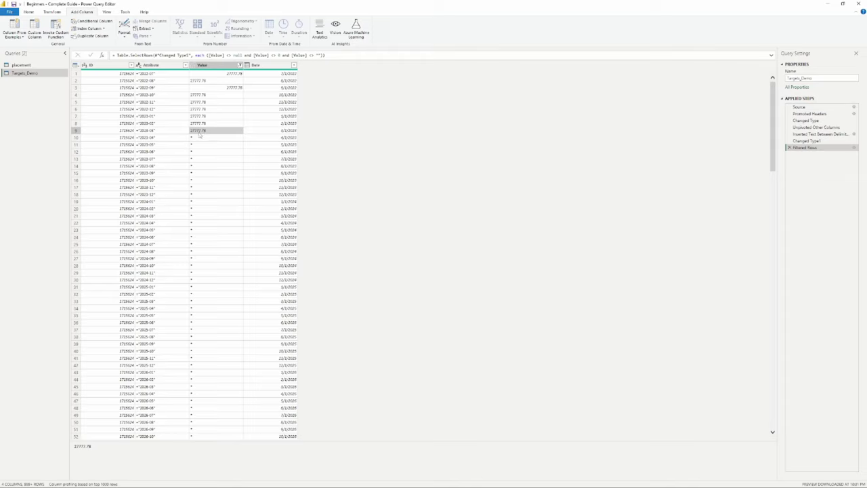
left_click(263, 138)
left_click(266, 131)
left_click(258, 144)
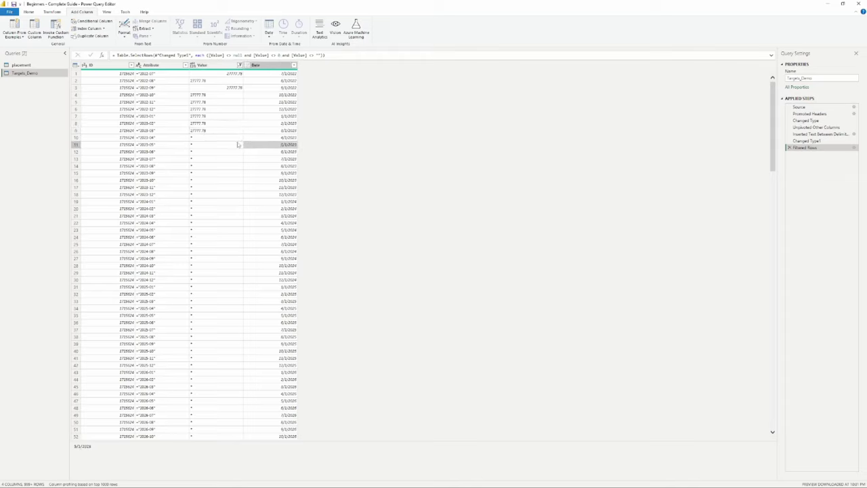
Step: Examine how asterisk rows follow the numeric entries in the Value column, including the rows around 103 to 107 where the next ID starts
left_click(210, 139)
left_click(205, 152)
left_click(207, 131)
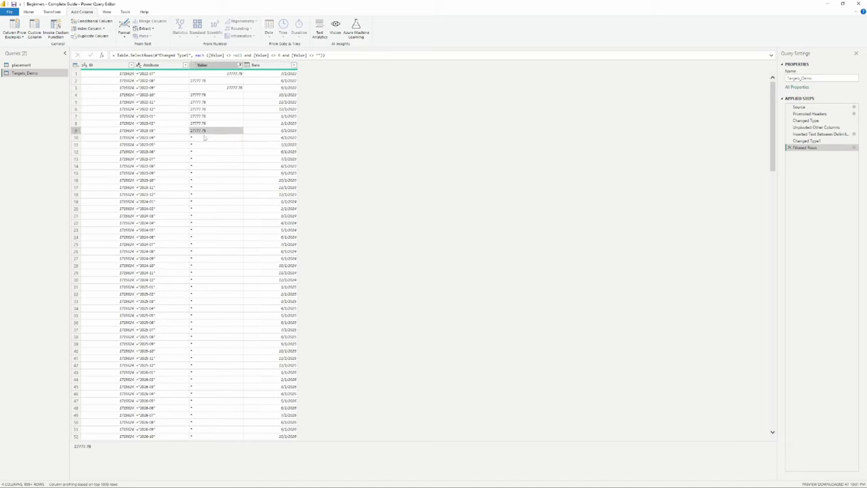
scroll(206, 136, "down", 20)
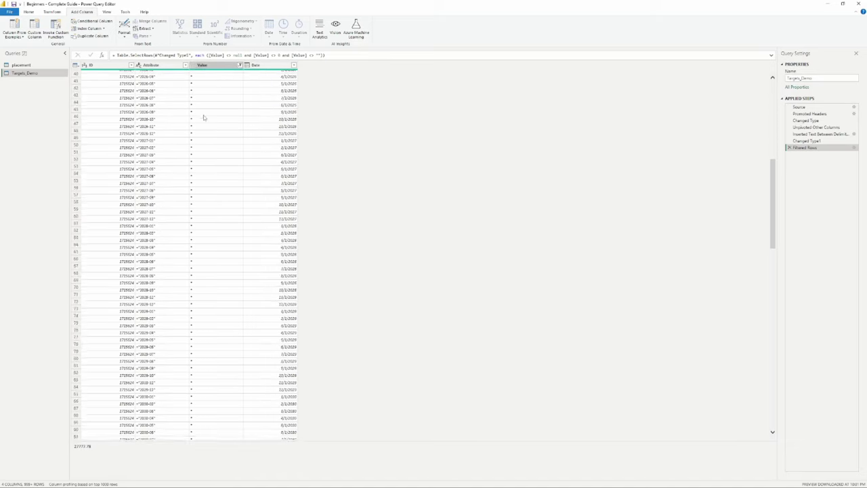
scroll(210, 160, "down", 5)
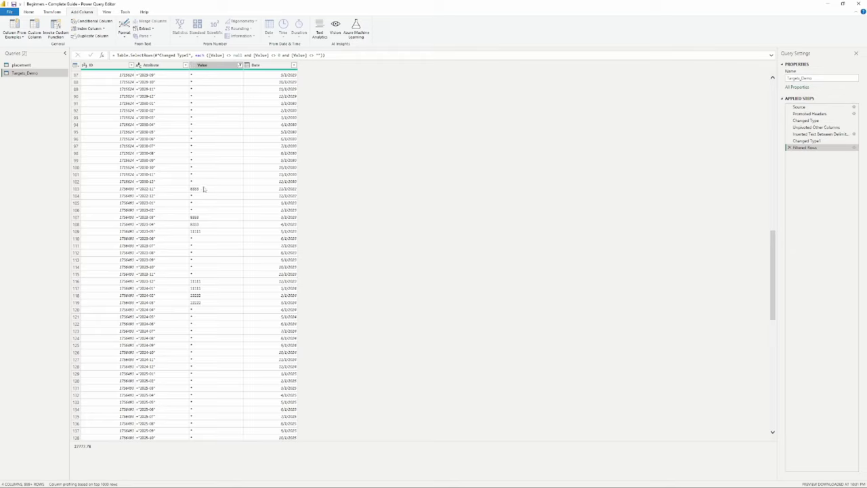
left_click(201, 181)
left_click(198, 192)
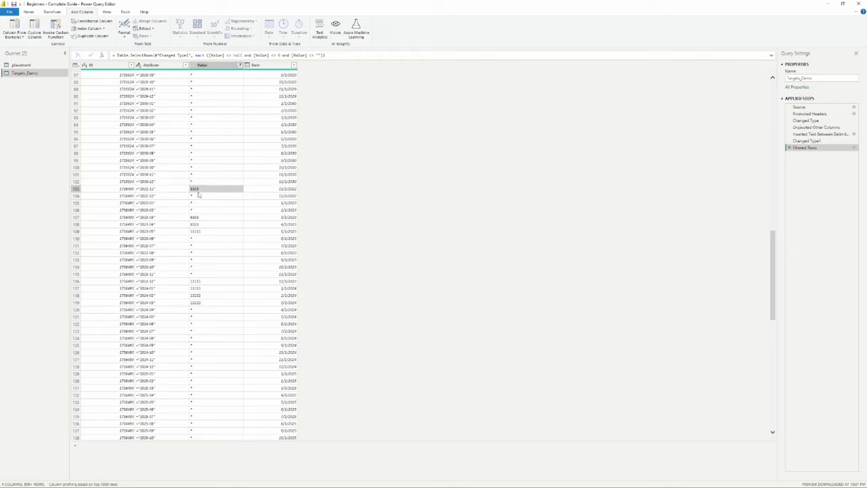
left_click(199, 197)
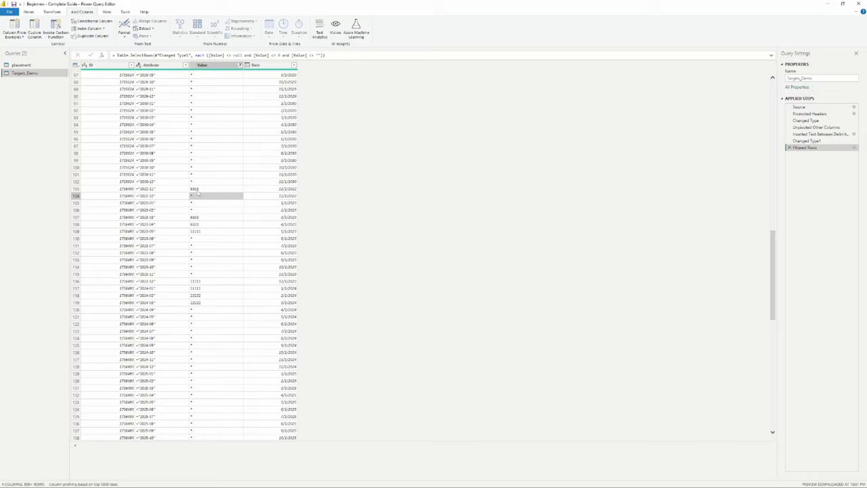
left_click(254, 196)
left_click(202, 209)
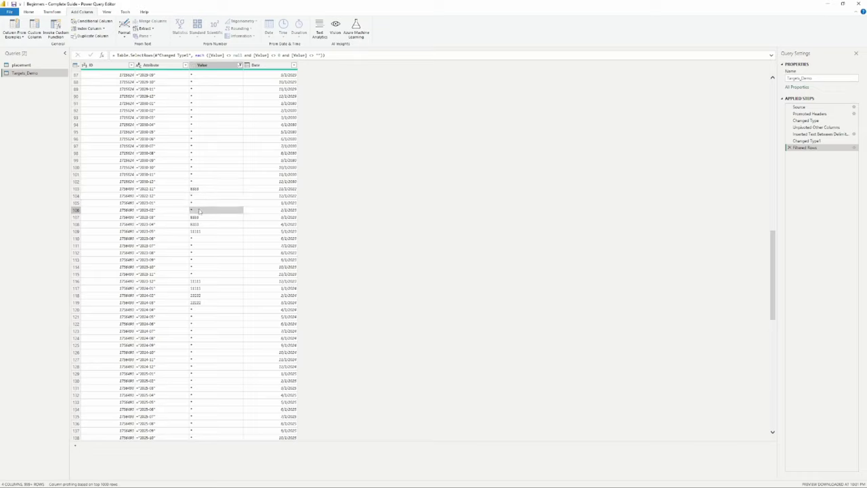
left_click(200, 191)
left_click(199, 218)
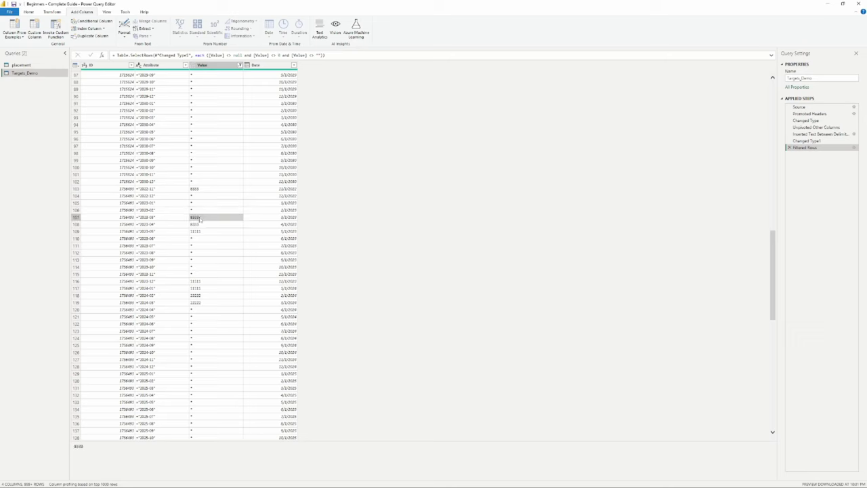
Step: Try to fill the Value column down over the rows that hold asterisks
scroll(202, 216, "up", 20)
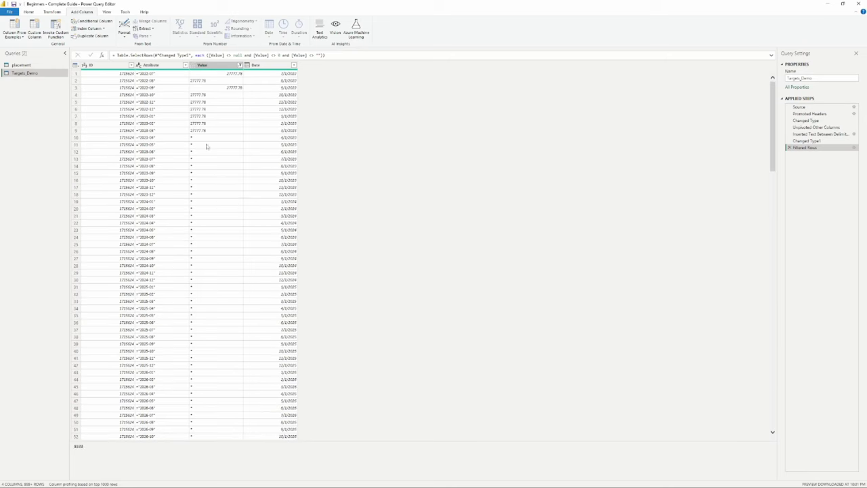
left_click(215, 124)
right_click(211, 68)
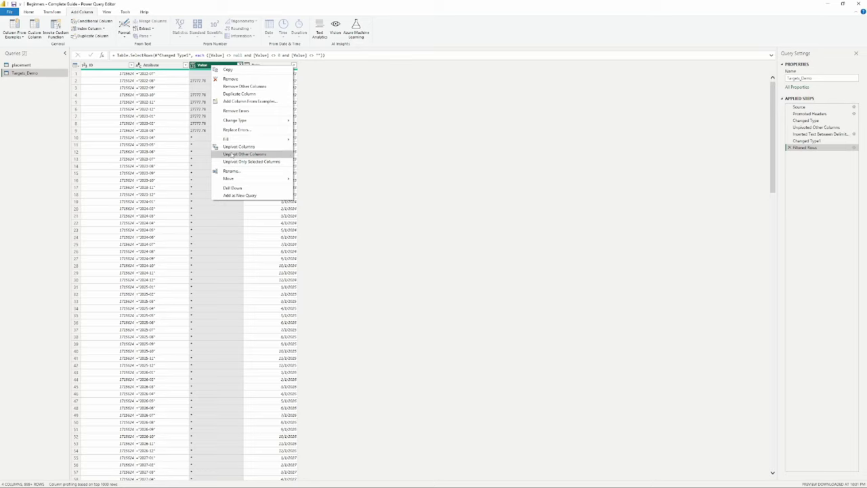
mouse_move(251, 139)
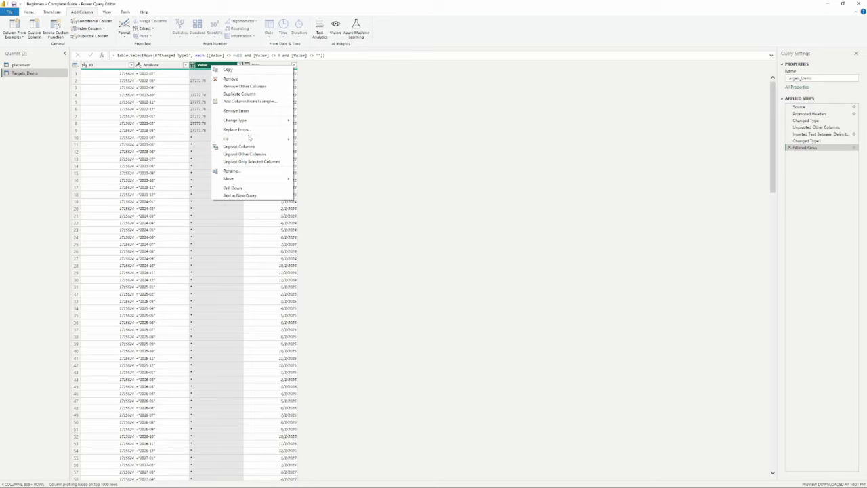
left_click(315, 140)
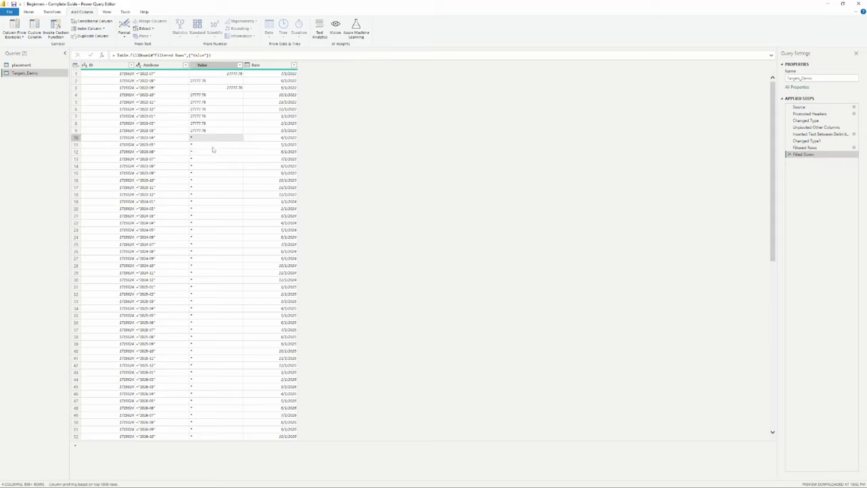
left_click(203, 214)
scroll(206, 216, "down", 10)
scroll(219, 265, "down", 10)
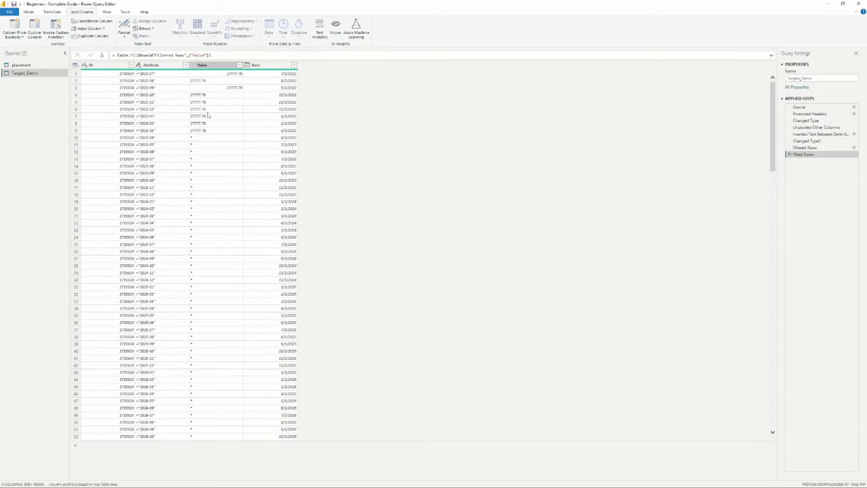
left_click(789, 154)
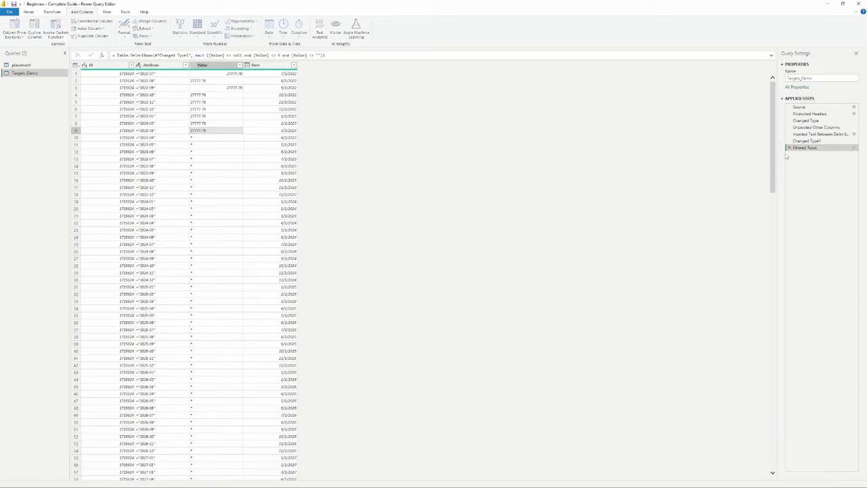
Step: Compare the numeric entries in the first nine rows of the Value column with the asterisk in row 10
left_click(222, 88)
left_click(221, 81)
left_click(219, 131)
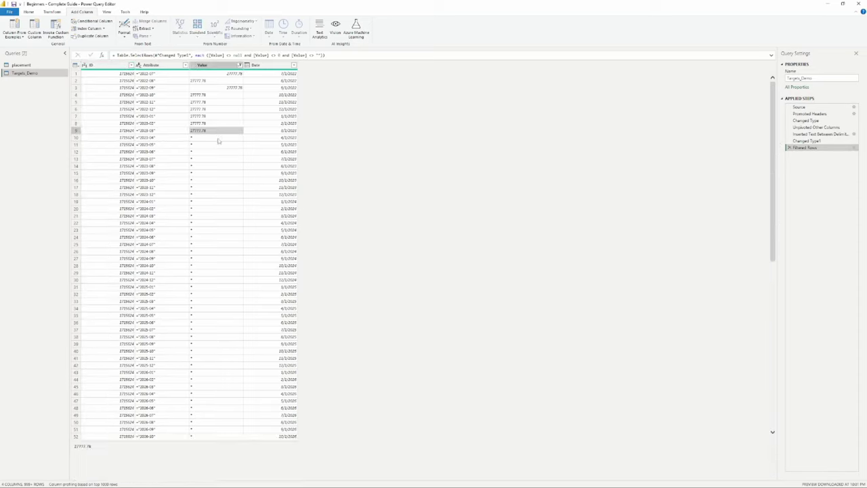
left_click(206, 139)
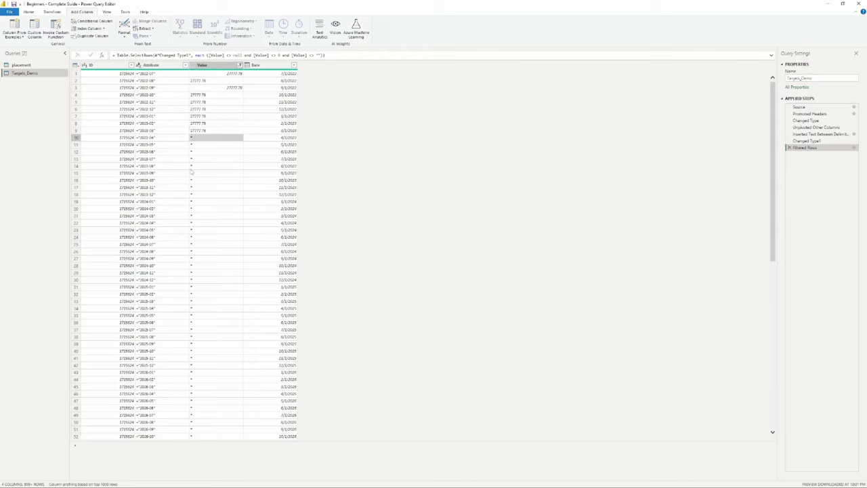
left_click(211, 129)
Step: Replace every * entry in the Value column with null
left_click(222, 66)
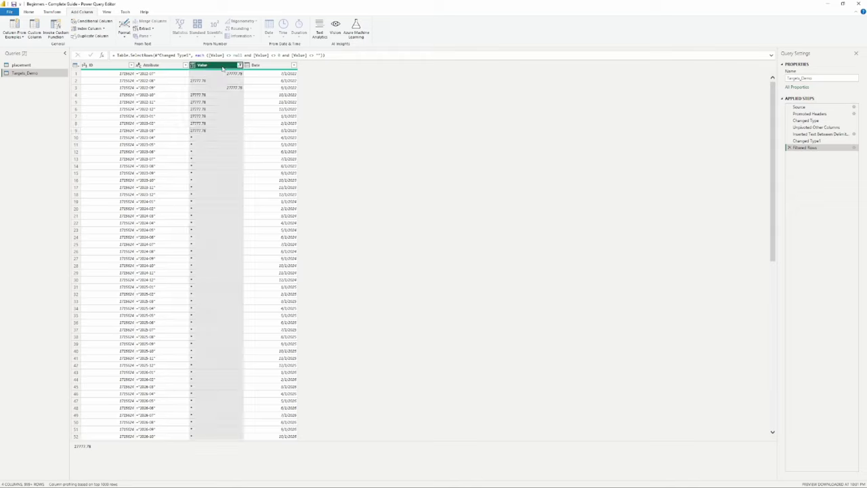
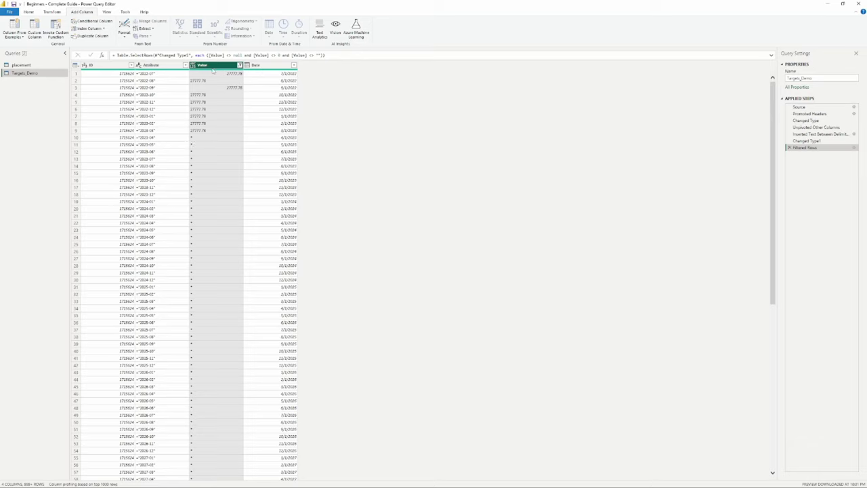
right_click(213, 69)
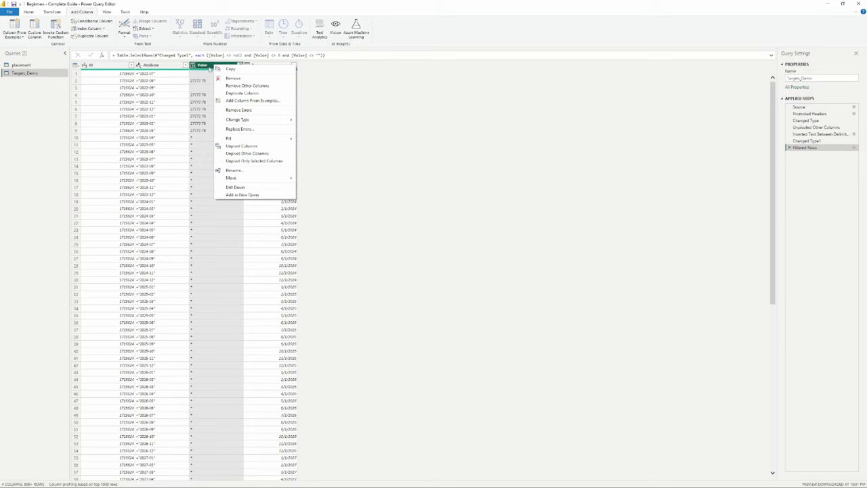
right_click(212, 67)
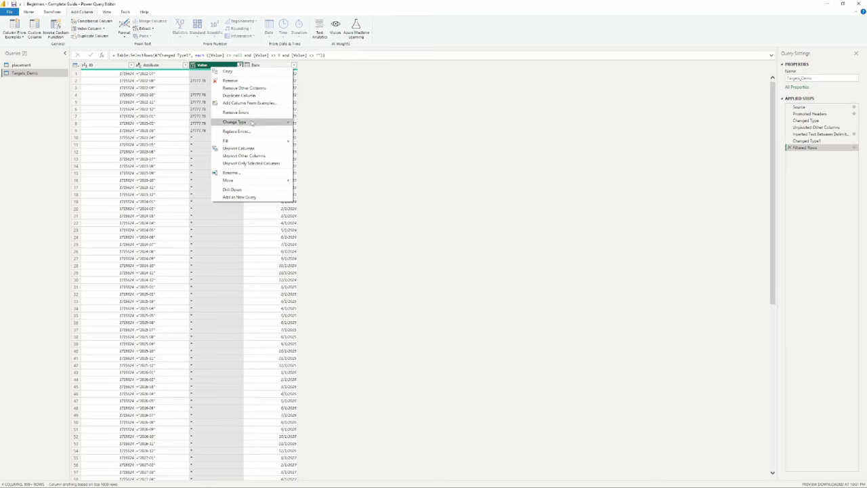
left_click(441, 112)
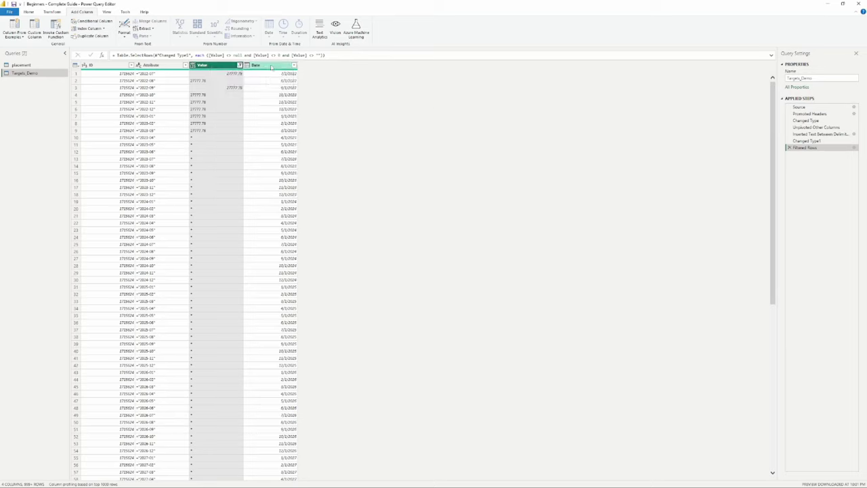
left_click(53, 12)
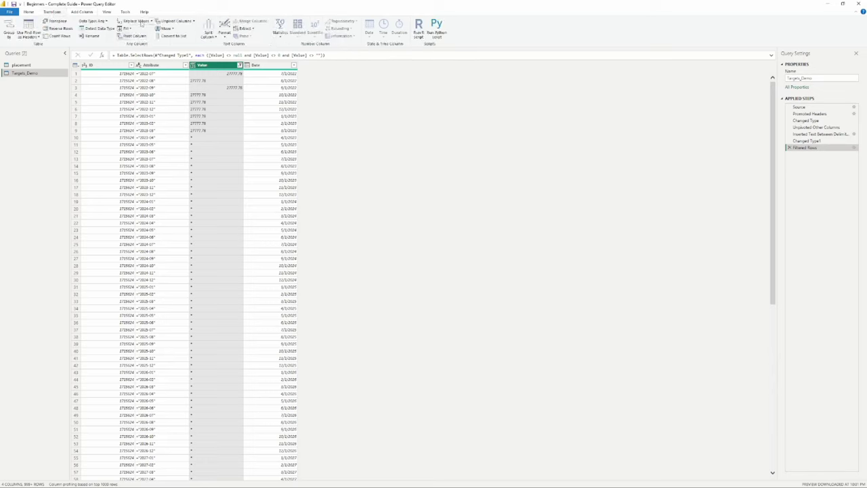
left_click(143, 24)
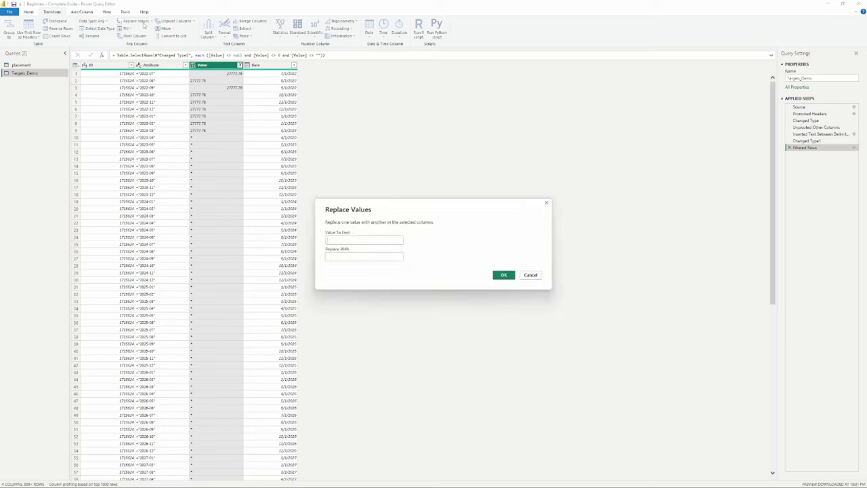
left_click(329, 239)
key("Tab")
left_click(504, 274)
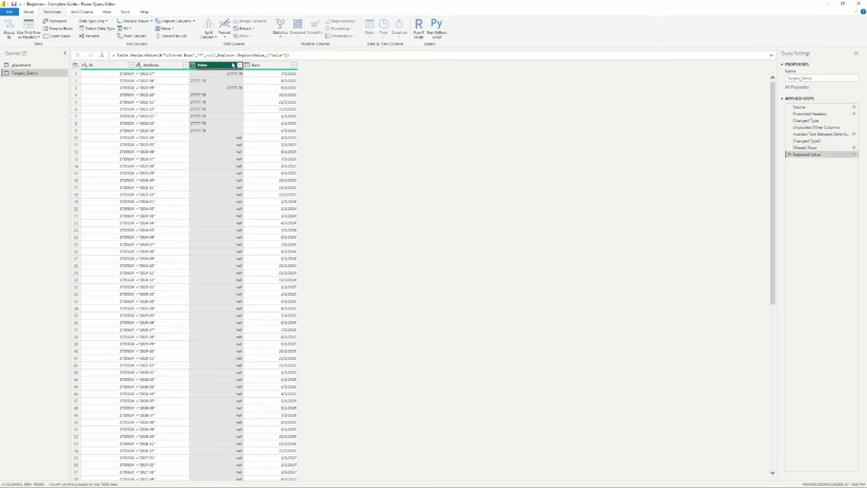
Step: Fill the Value column down so each null row takes the last number above it
left_click(220, 137)
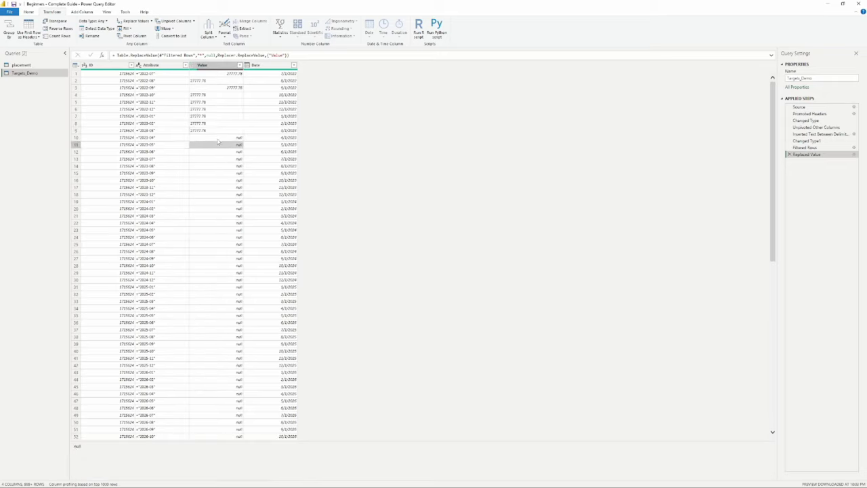
left_click(216, 130)
left_click(229, 67)
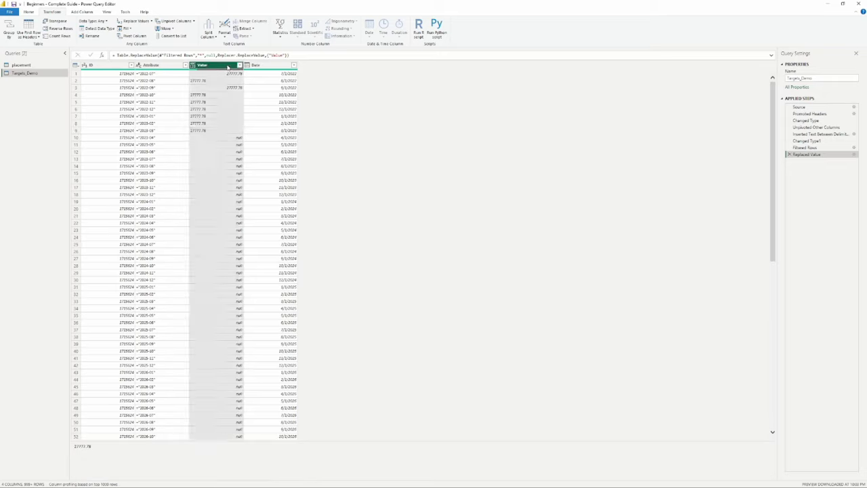
right_click(226, 68)
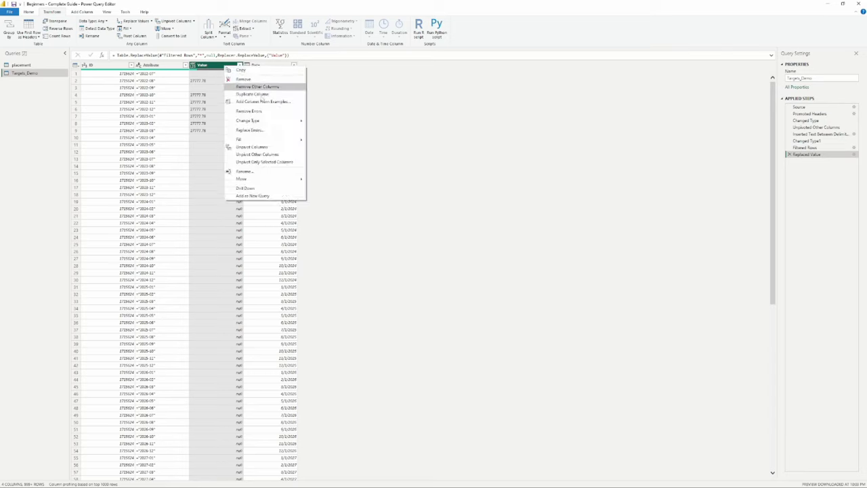
mouse_move(252, 142)
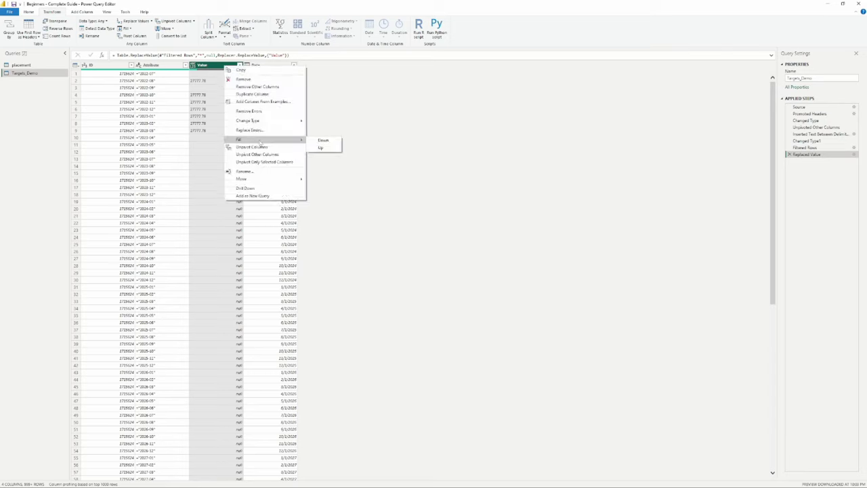
left_click(329, 145)
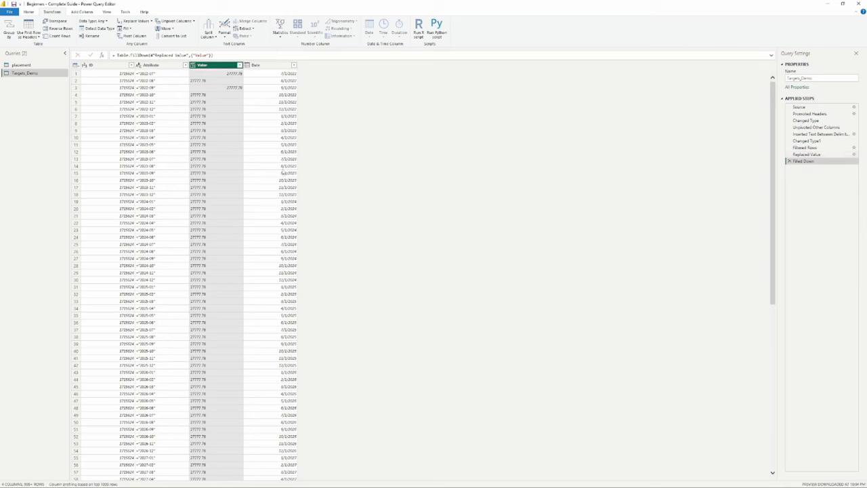
Step: Check the filled-down Value entries around row 102, where one ID ends and the next begins
scroll(215, 148, "down", 10)
scroll(215, 147, "down", 15)
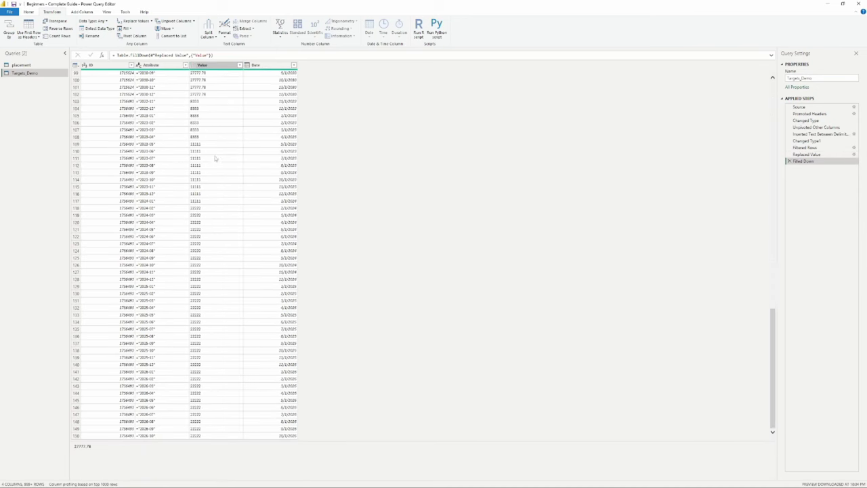
left_click(199, 94)
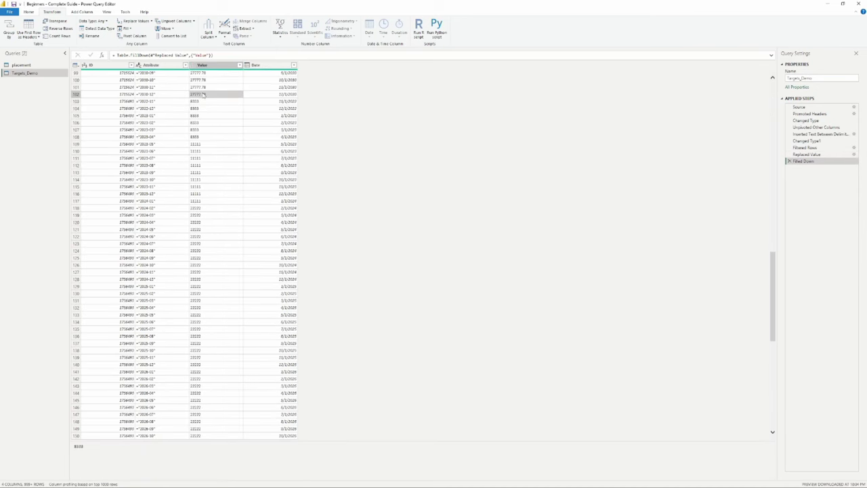
Step: Check the filled-down amounts in the Value column around the rows where the ID and the amount change
left_click(285, 95)
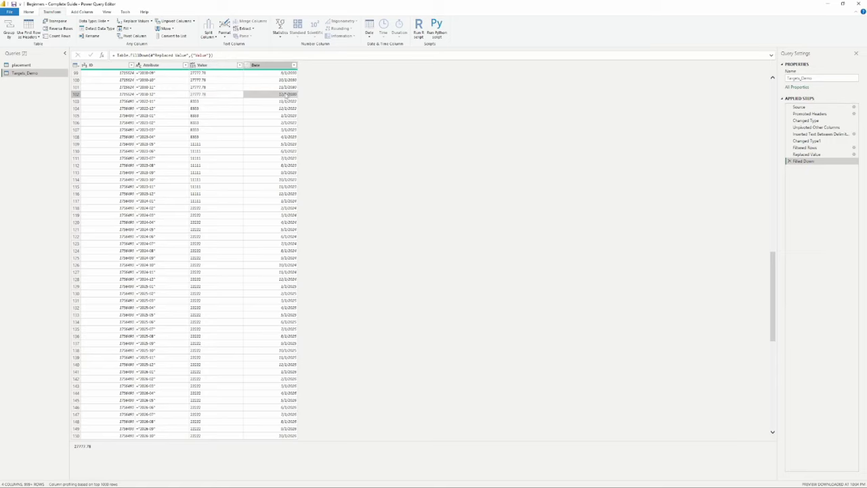
left_click(205, 102)
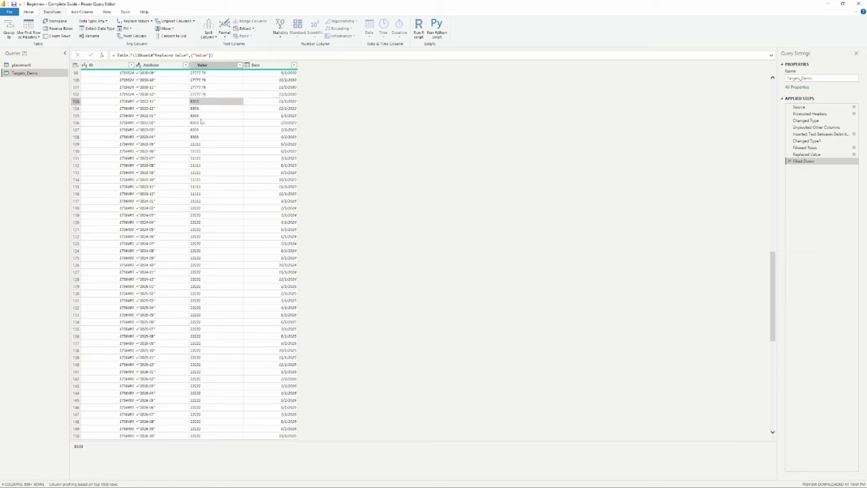
left_click(202, 137)
left_click(204, 144)
left_click(209, 138)
left_click(209, 144)
scroll(222, 188, "up", 20)
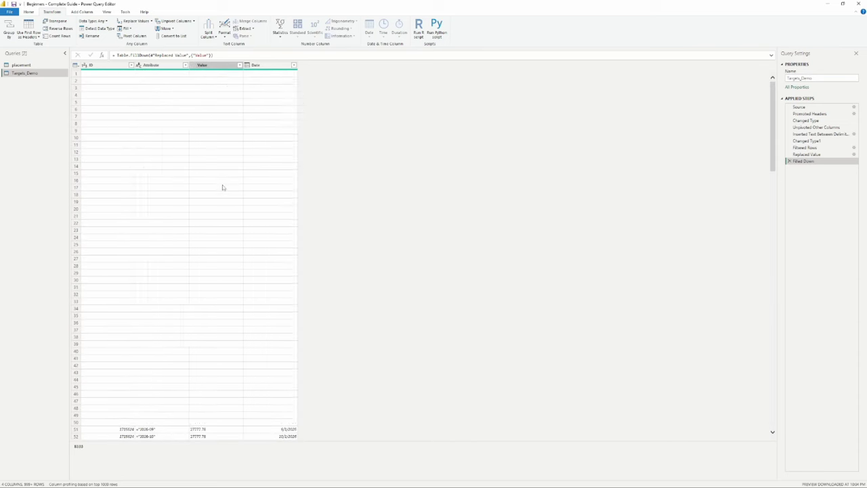
Step: Change the data type of the Value column in Targets_Demo to Fixed decimal number
left_click(205, 65)
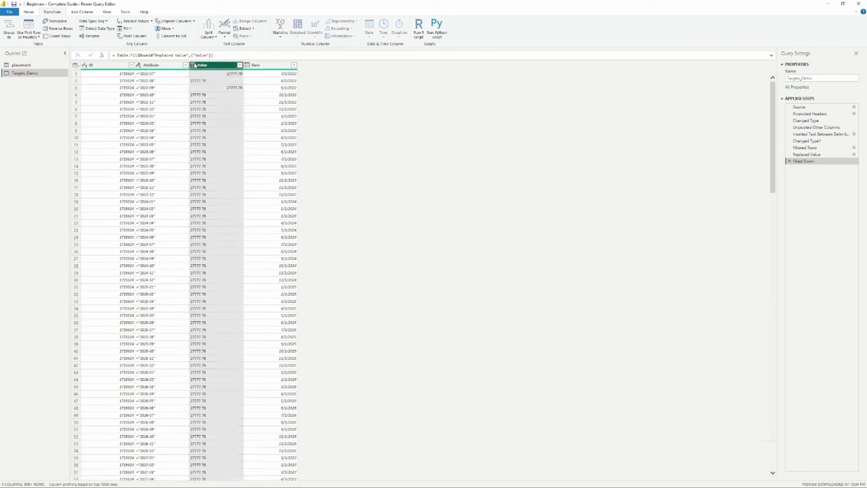
left_click(193, 66)
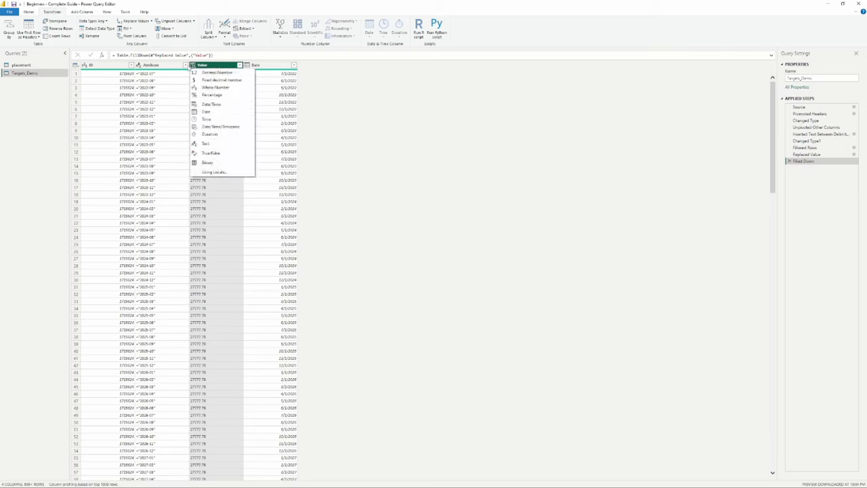
left_click(193, 65)
left_click(193, 65)
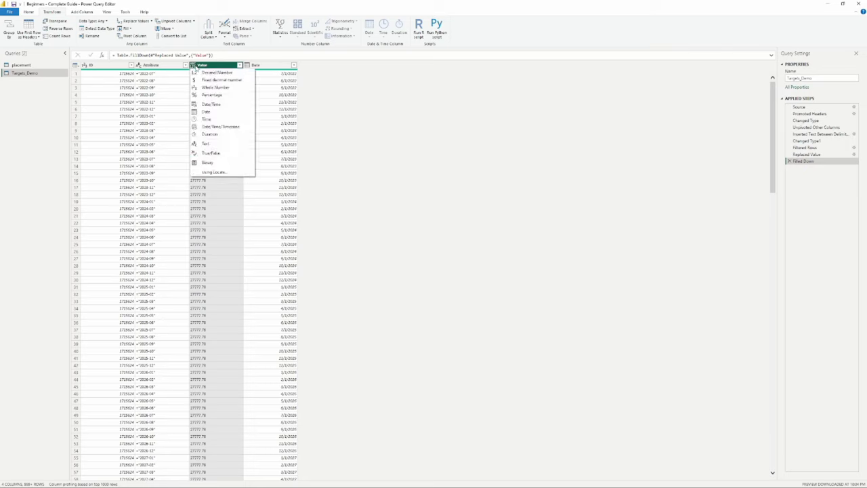
left_click(233, 81)
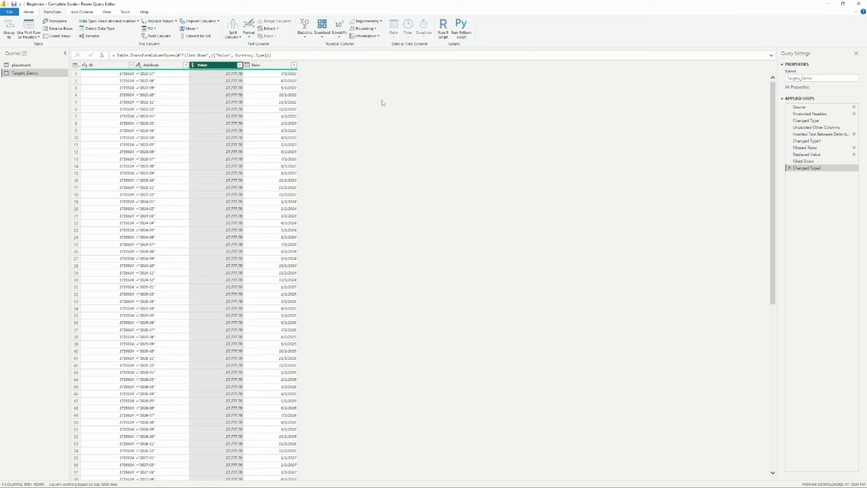
Step: Remove the Attribute column from the Targets_Demo query
left_click(264, 65)
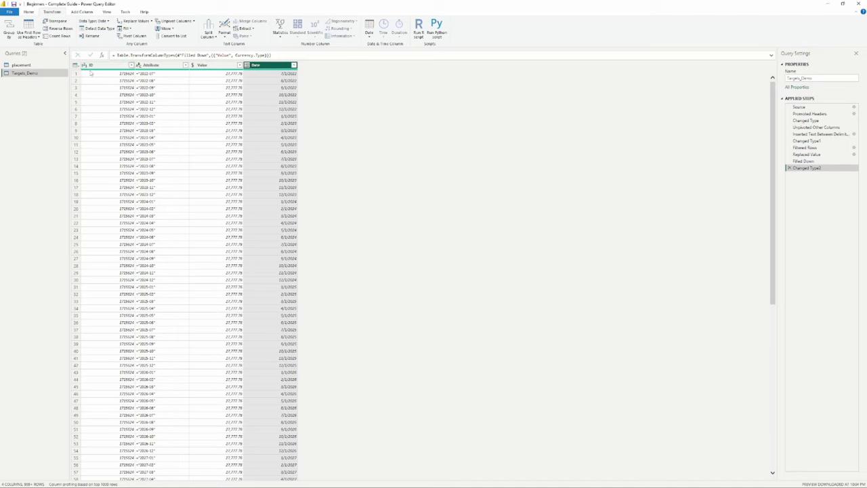
left_click(91, 65)
left_click(162, 68)
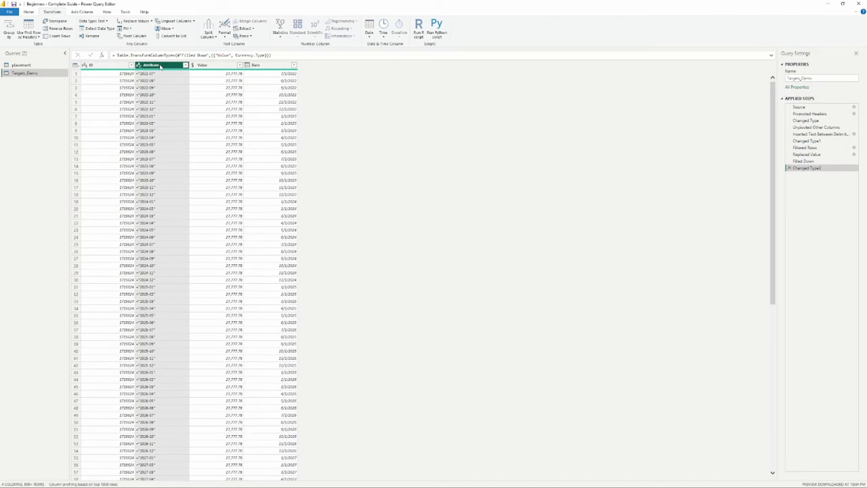
right_click(162, 67)
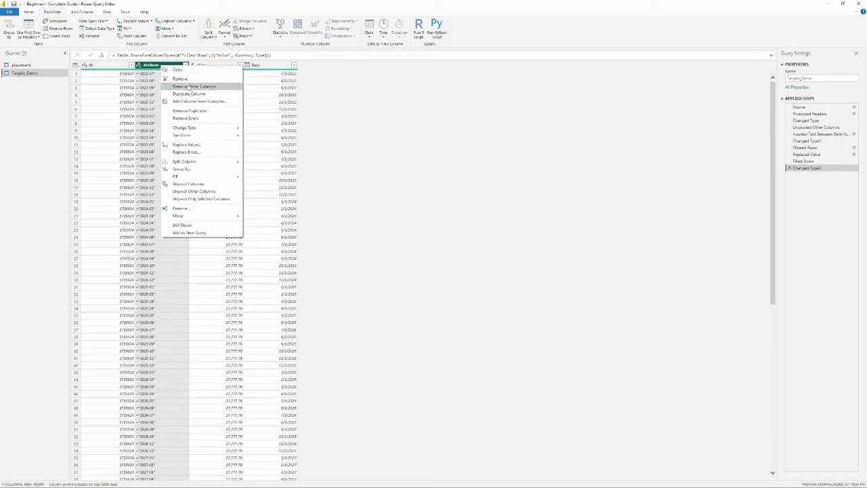
left_click(182, 79)
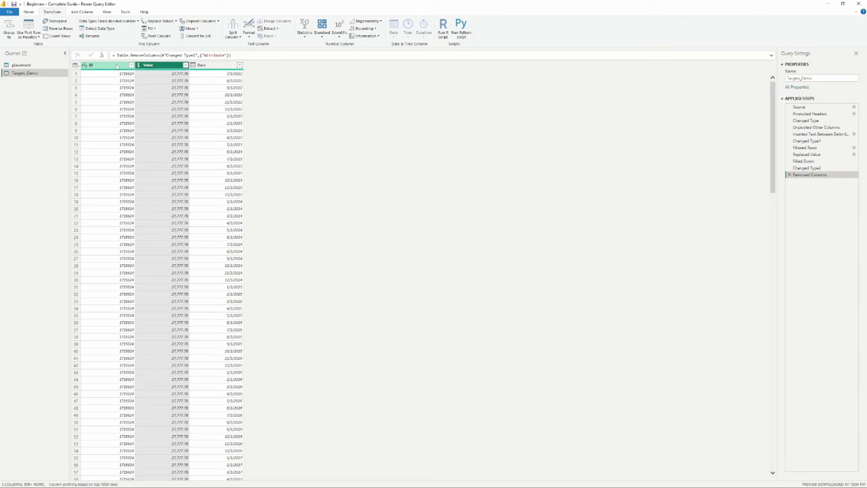
Step: Review the ID, Value and Date columns and compare the final table with its Promoted Headers stage
left_click(117, 65)
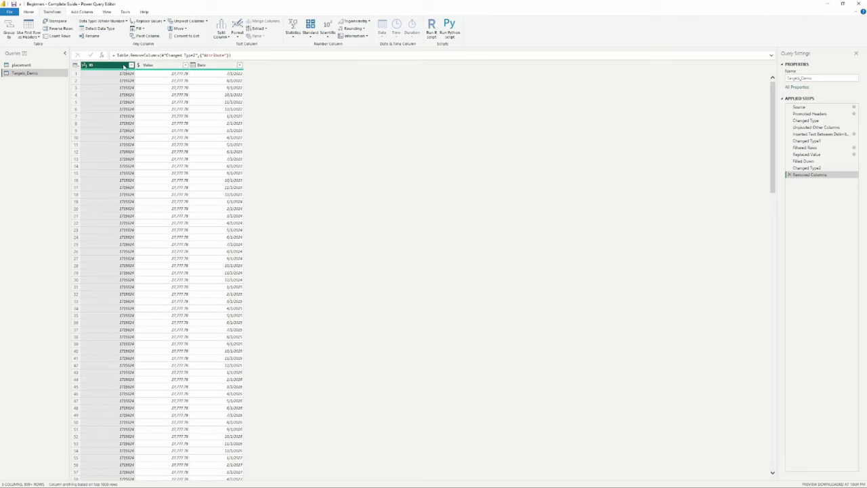
left_click(162, 66)
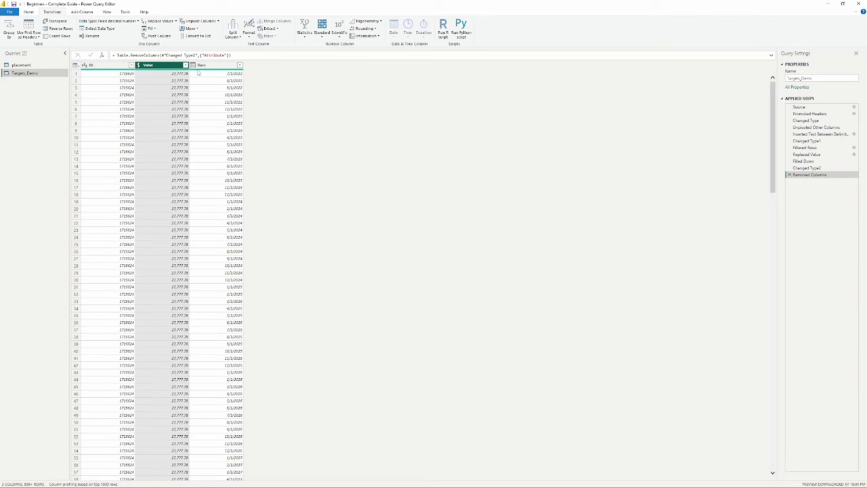
left_click(214, 65)
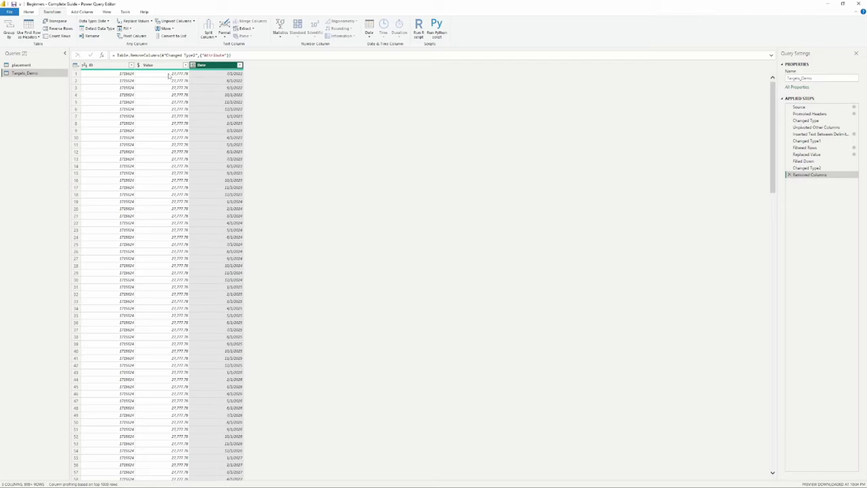
left_click(810, 114)
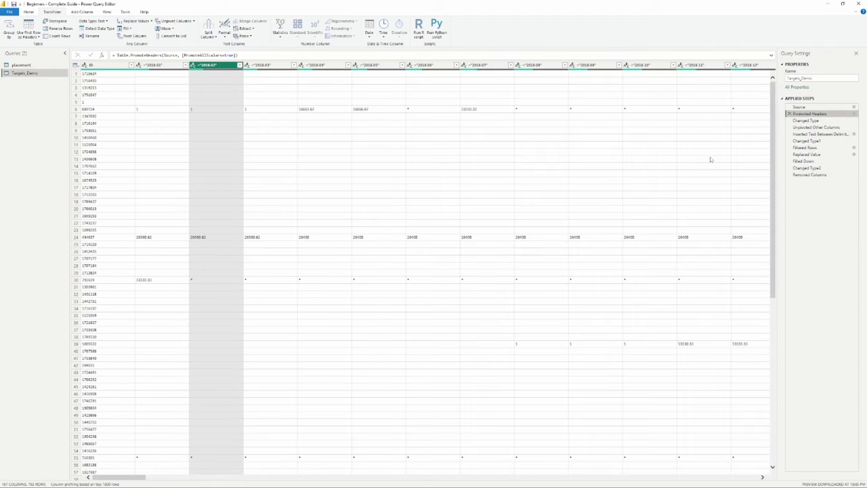
left_click(810, 174)
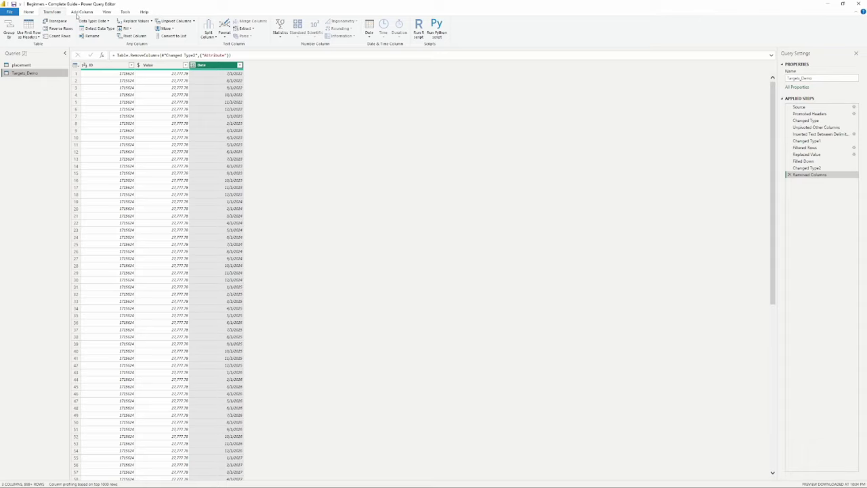
left_click(80, 12)
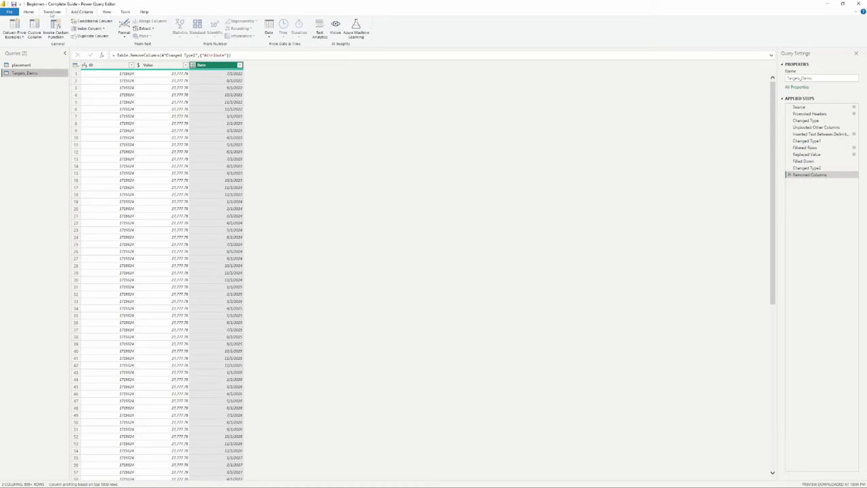
left_click(52, 12)
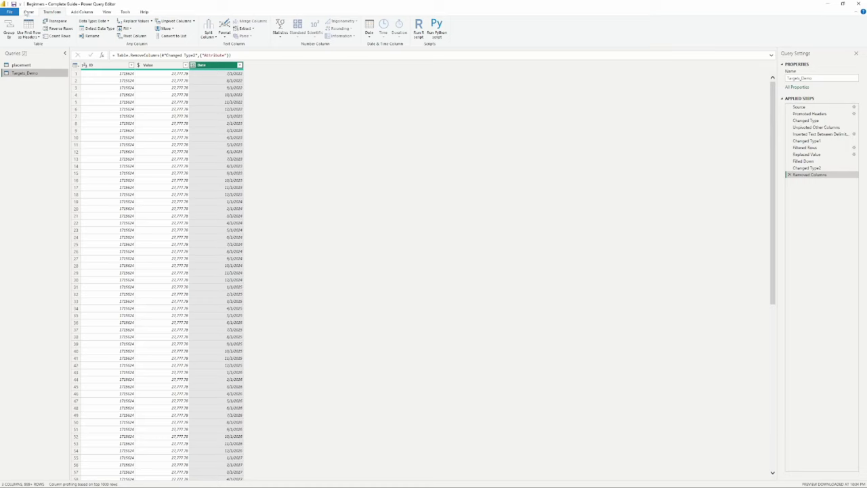
left_click(26, 12)
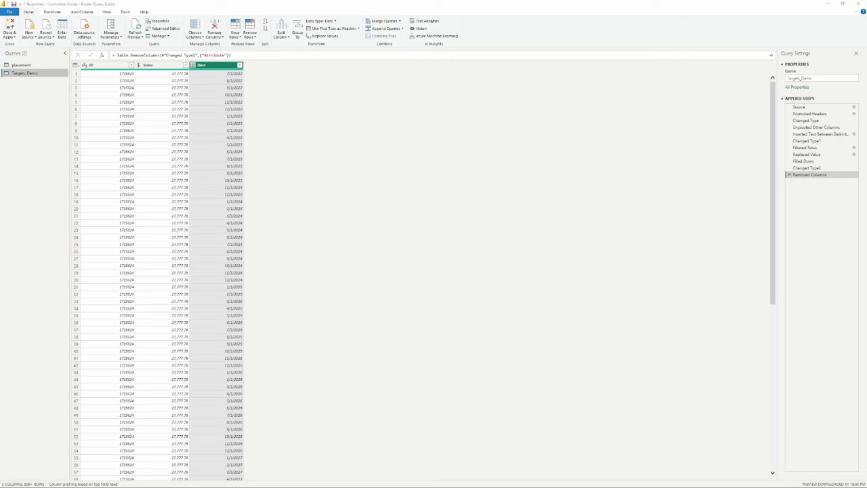
Step: Delete the Targets_Demo query, keeping only the placement query
left_click(23, 74)
left_click(372, 101)
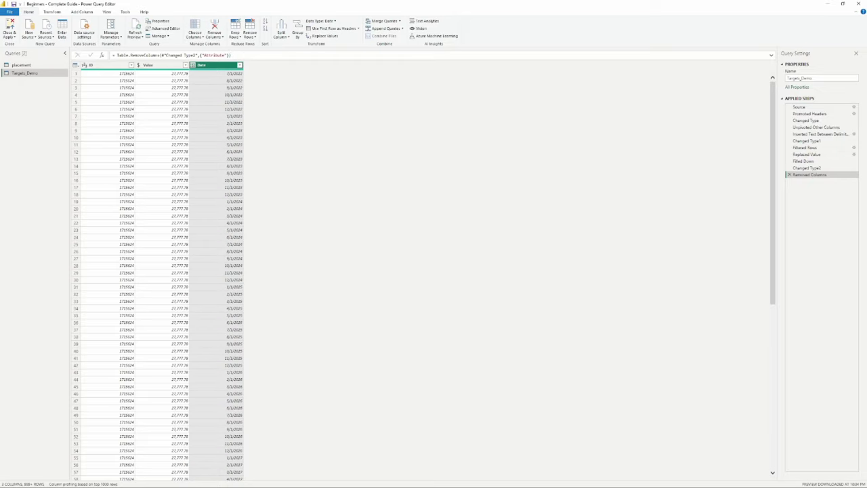
key("Return")
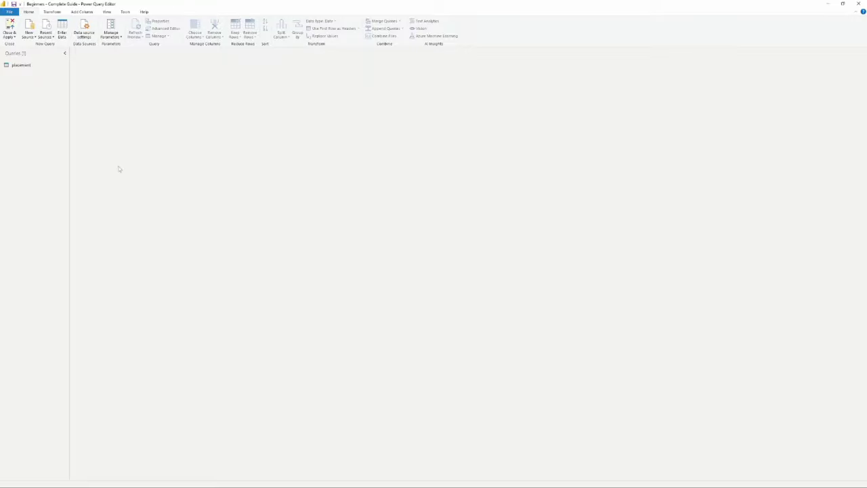
Step: Import revenue.csv from the Recruiting data folder as a new text/CSV query with the default import settings
left_click(47, 37)
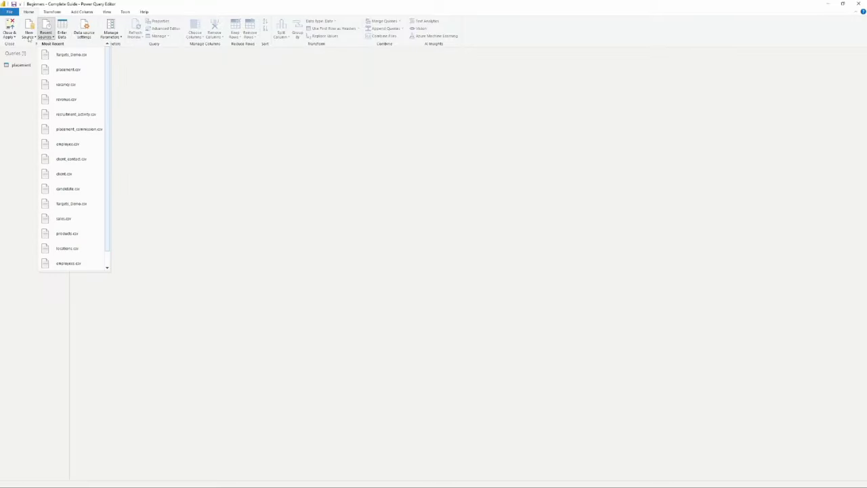
left_click(29, 37)
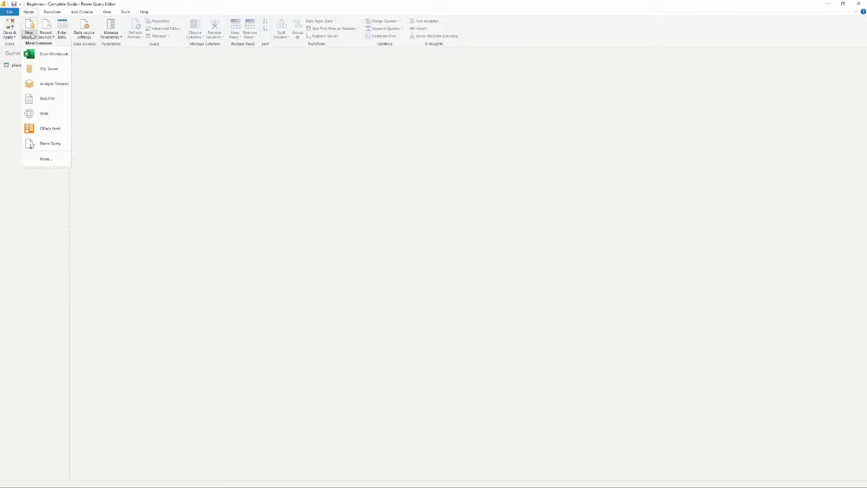
left_click(31, 38)
left_click(31, 37)
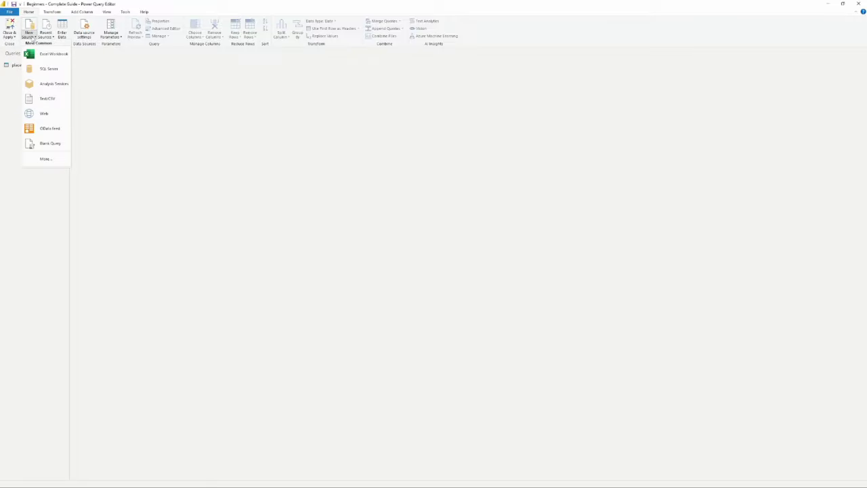
left_click(47, 99)
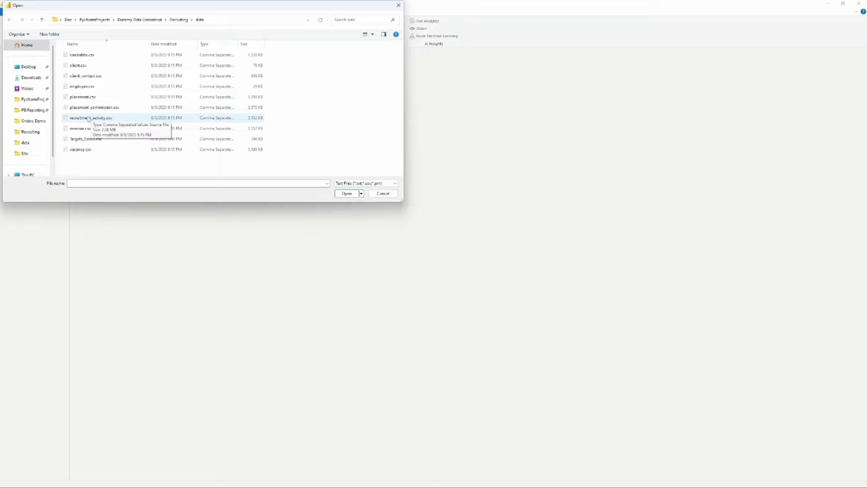
left_click(92, 120)
left_click(93, 109)
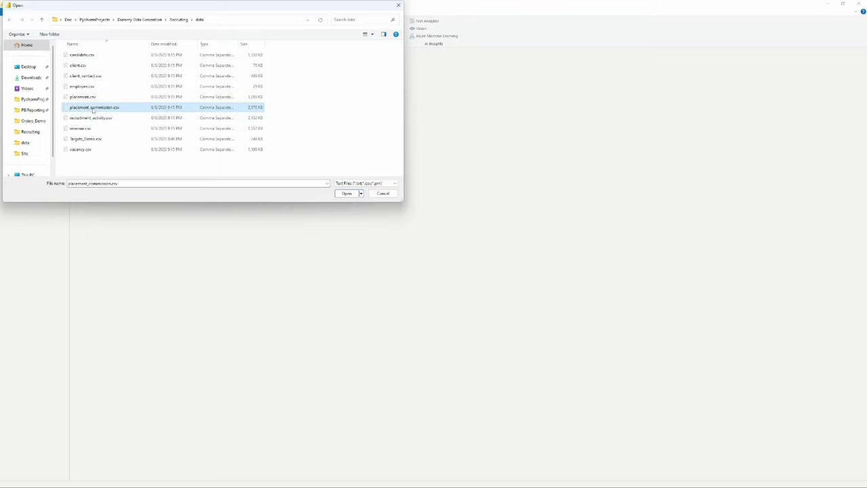
left_click(101, 128)
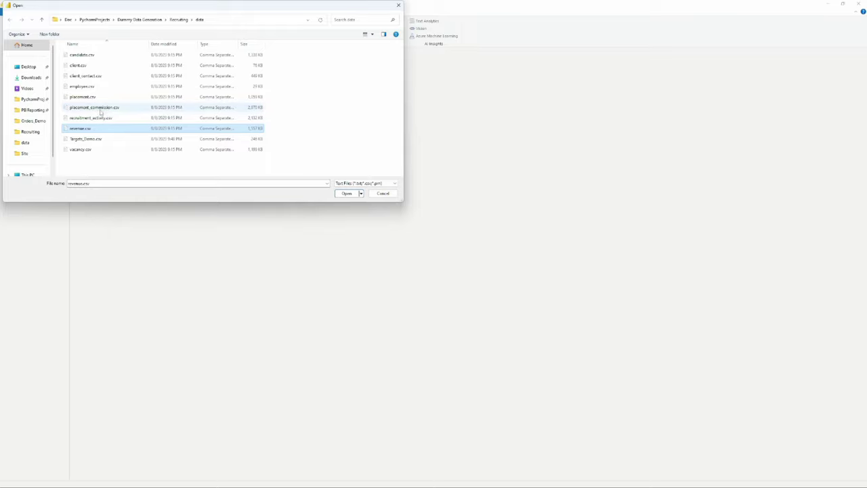
left_click(103, 128)
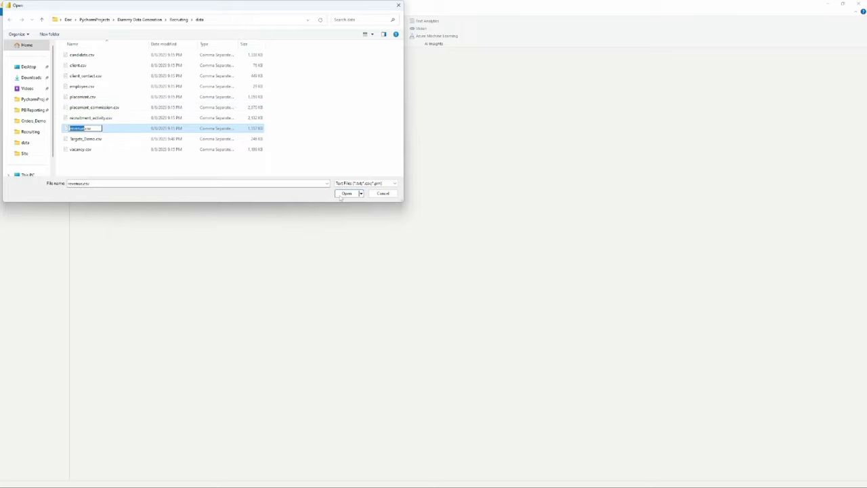
left_click(102, 139)
left_click(84, 129)
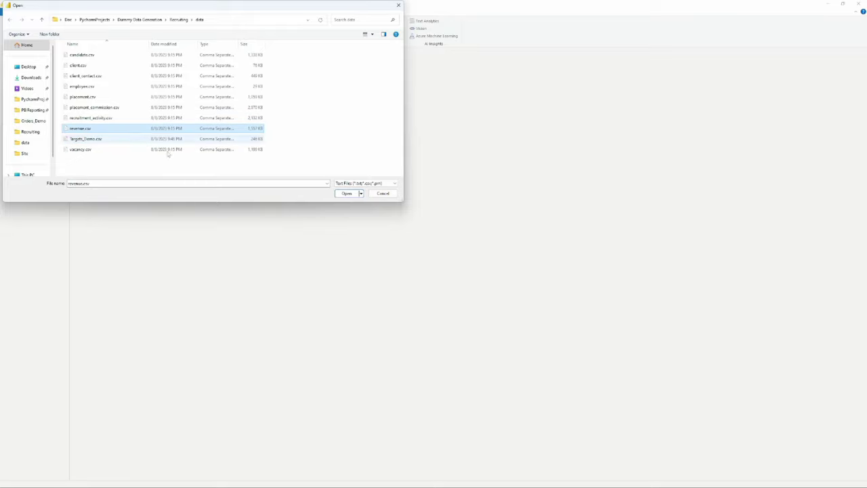
left_click(346, 193)
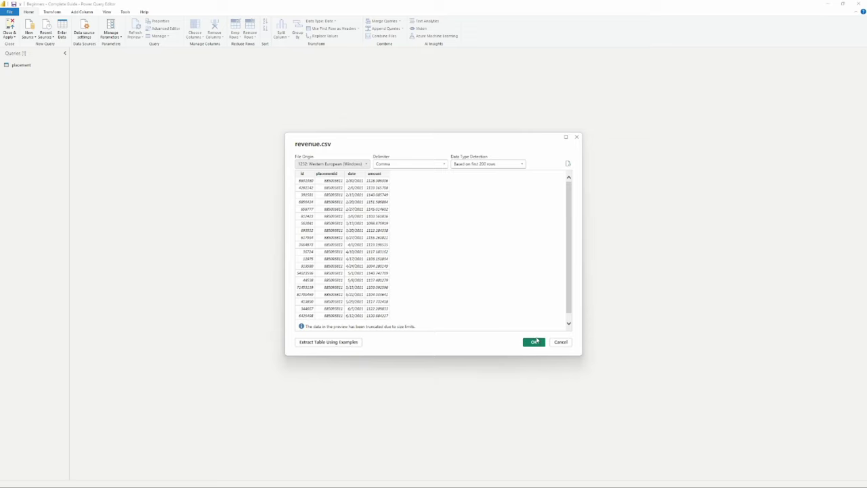
left_click(535, 341)
Step: Import recruitment_activity.csv from the same folder as another text/CSV query with the default import settings
left_click(31, 35)
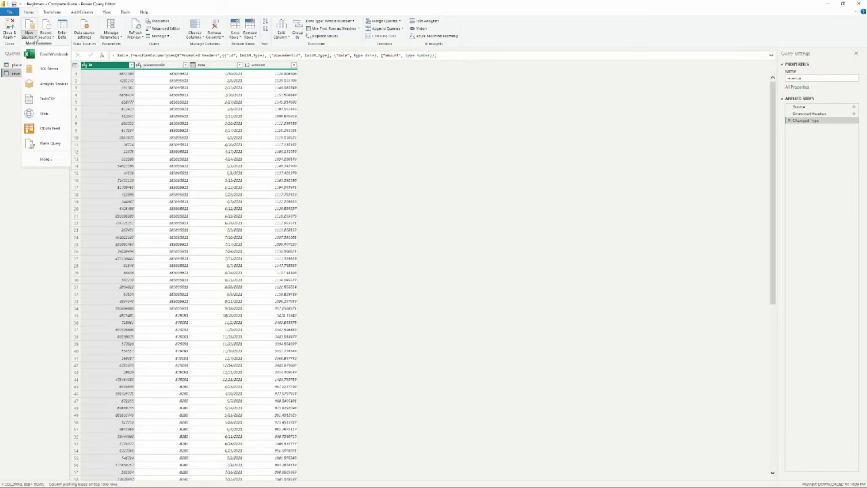
left_click(31, 35)
left_click(30, 35)
left_click(45, 100)
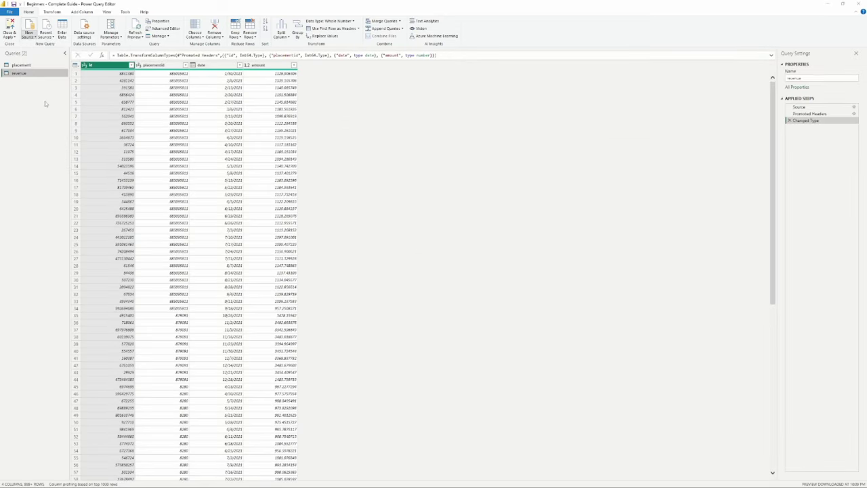
left_click(102, 108)
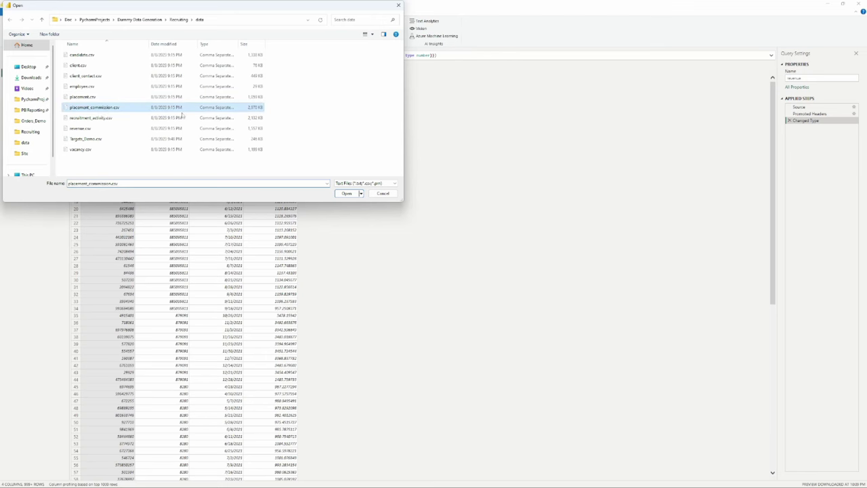
left_click(90, 118)
left_click(346, 193)
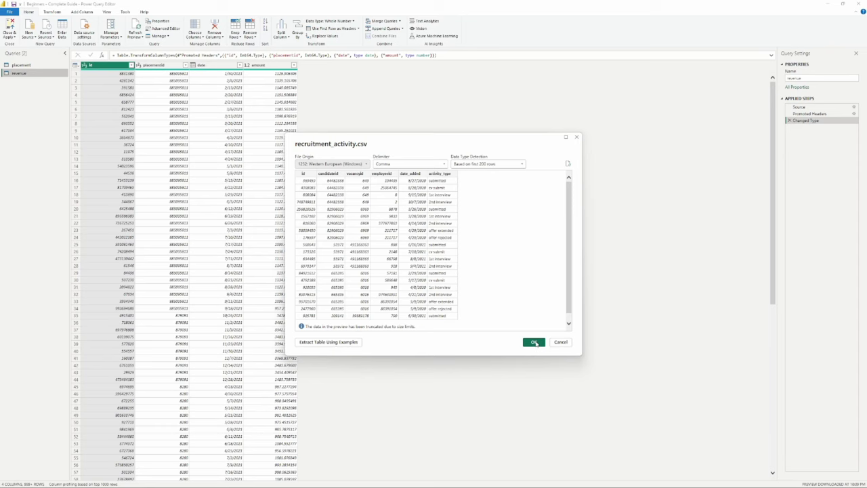
left_click(534, 342)
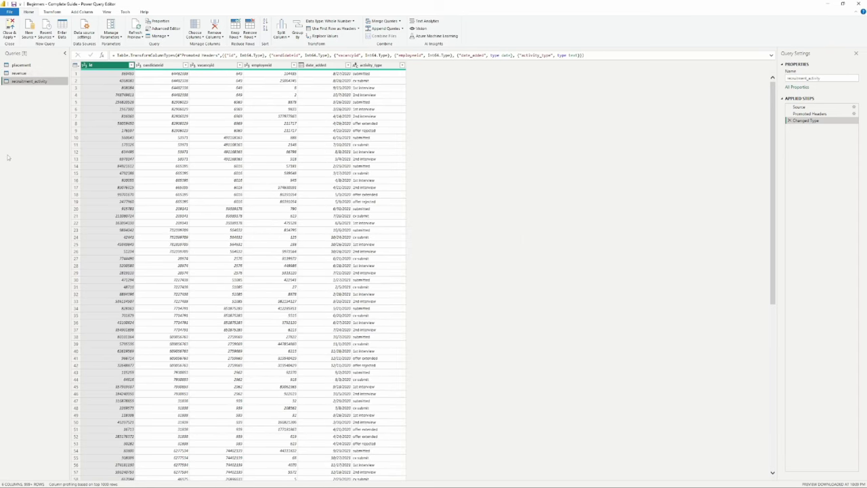
Step: Import placement_commission.csv from the Recruiting data folder as a new text/CSV query with the default import settings
left_click(31, 37)
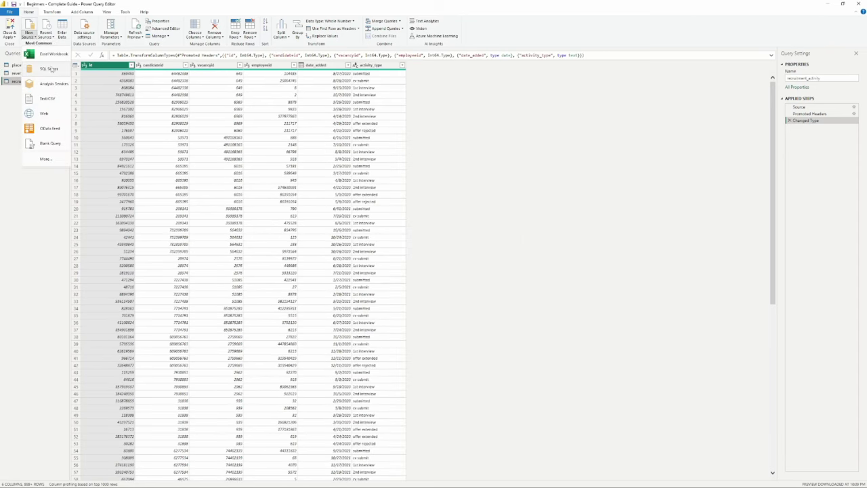
left_click(46, 99)
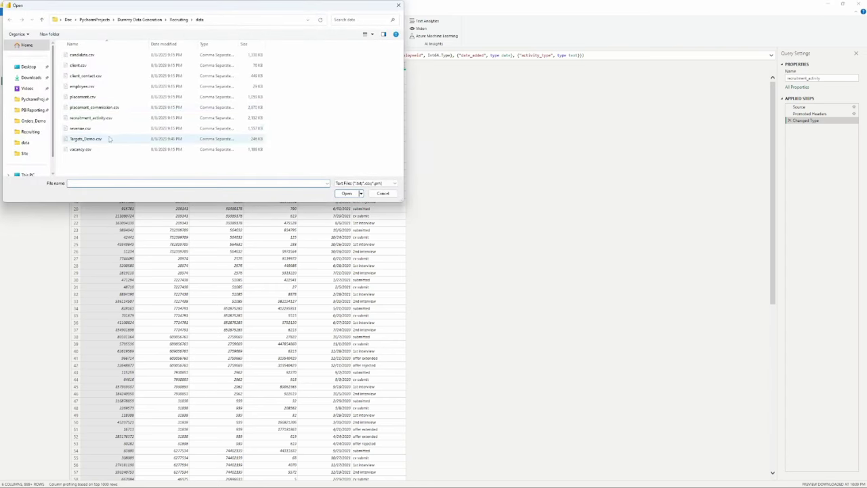
left_click(102, 107)
left_click(345, 193)
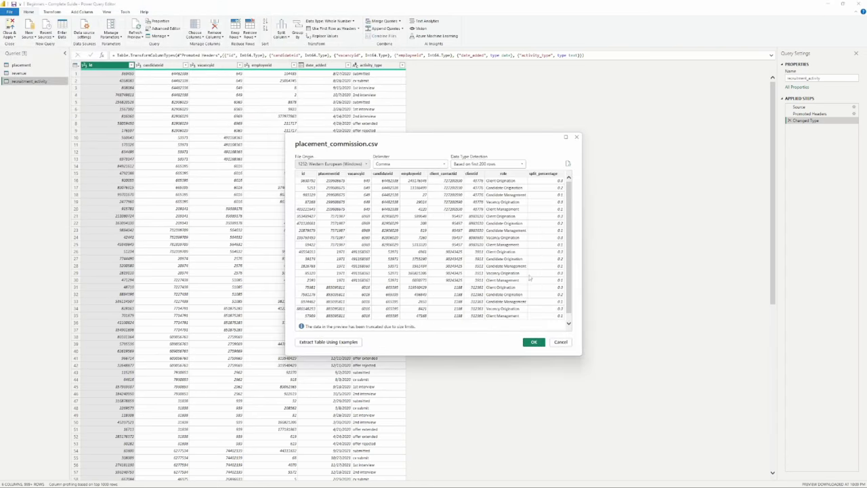
left_click(534, 342)
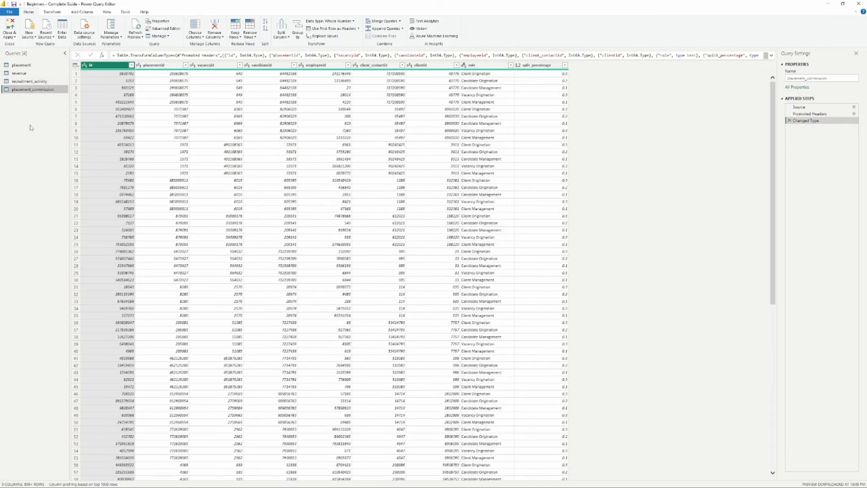
Step: Look over the revenue query's columns and move the placement_commission query directly above recruitment_activity in the query list
left_click(27, 72)
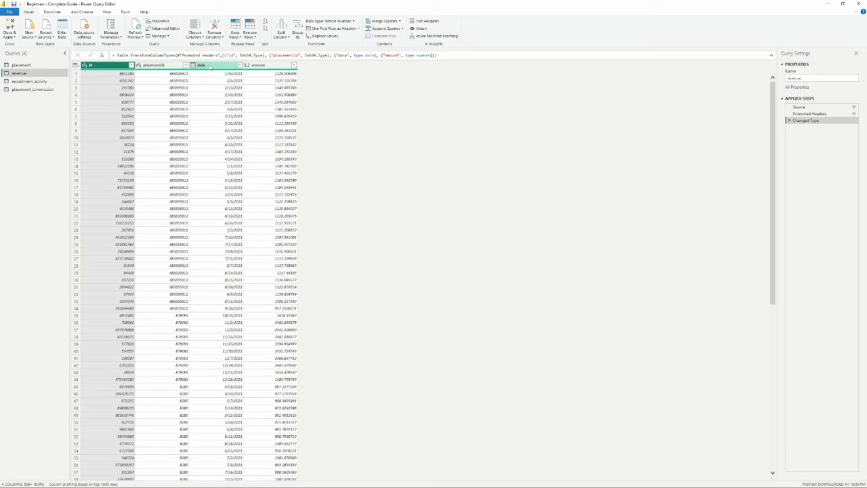
left_click(264, 65, "ctrl")
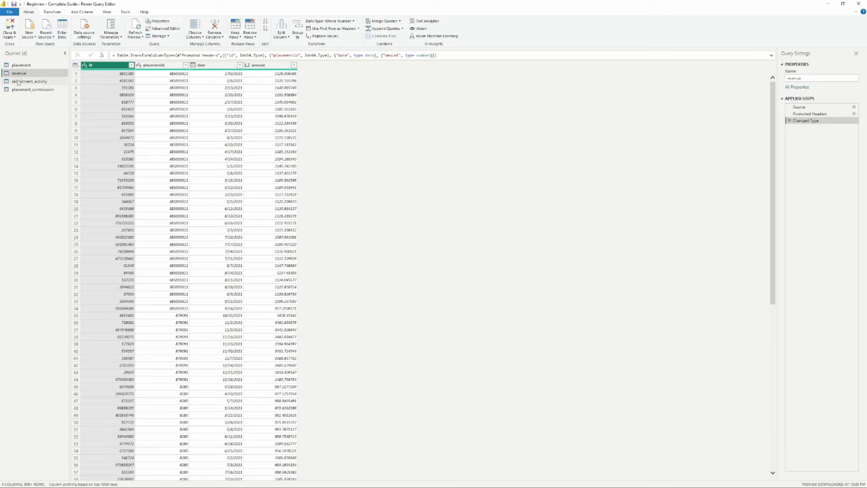
left_click_drag(30, 87, 30, 82)
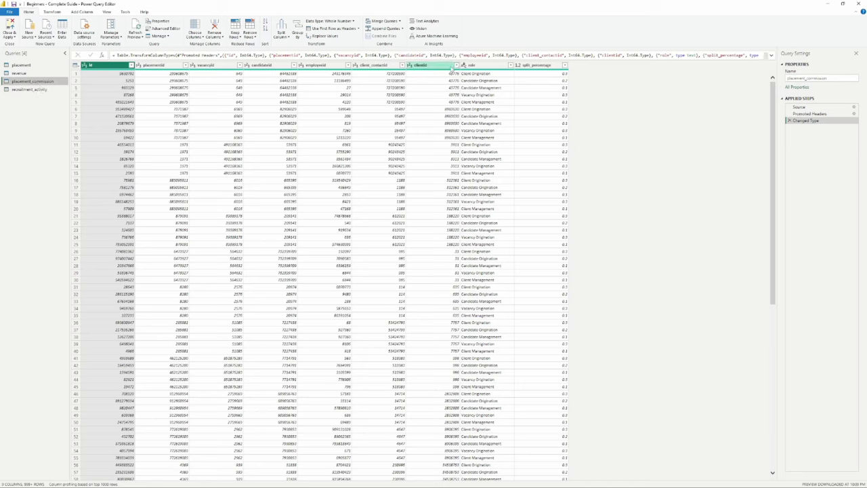
Step: Examine the role values in placement_commission and the placementId column it shares with revenue
left_click(489, 73)
left_click(483, 82)
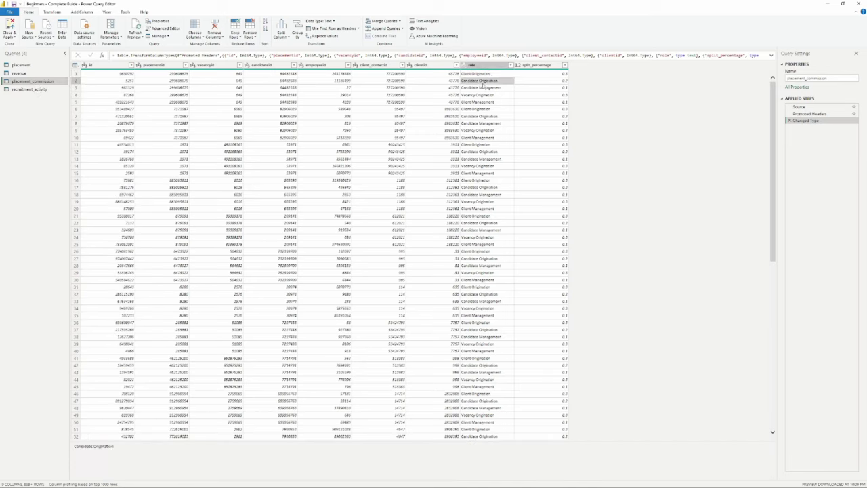
left_click(477, 97)
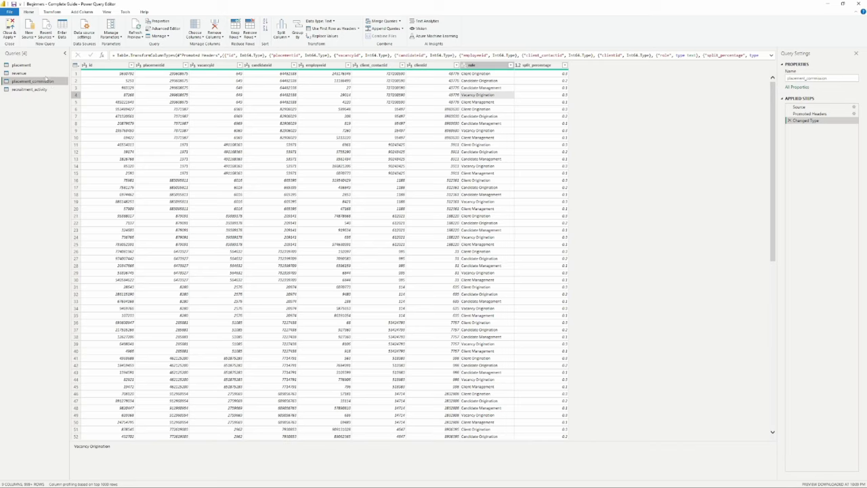
left_click(41, 73)
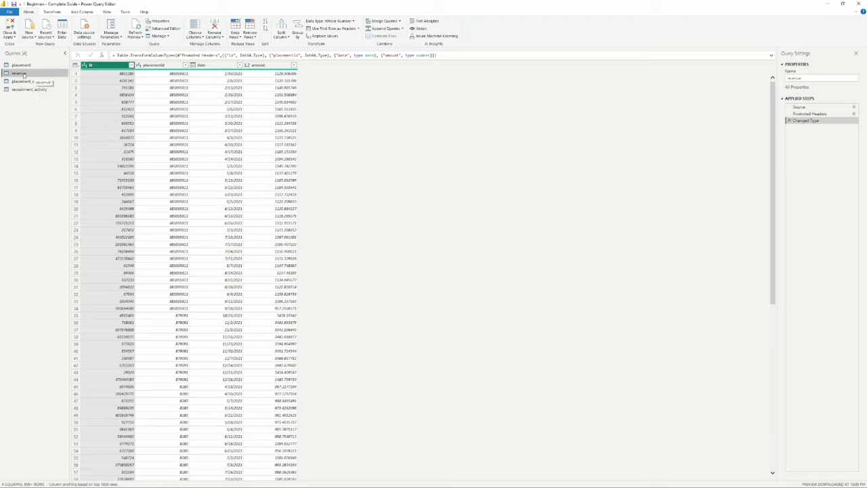
left_click(161, 68, "ctrl")
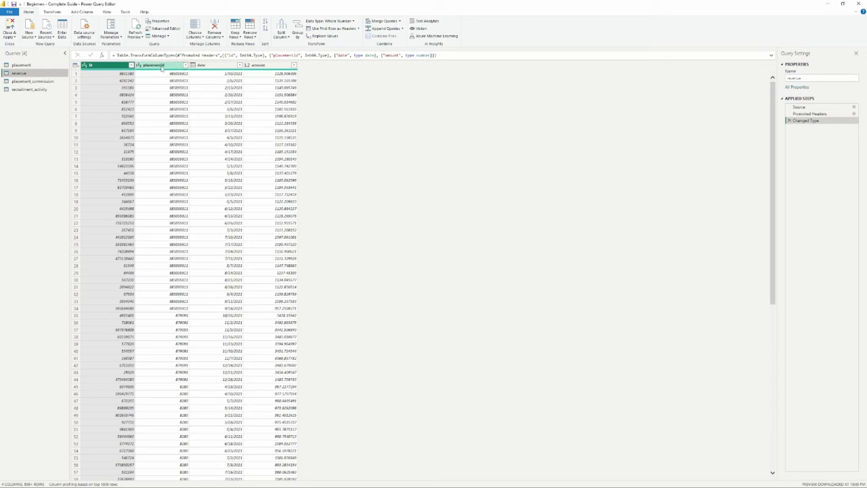
left_click(162, 65)
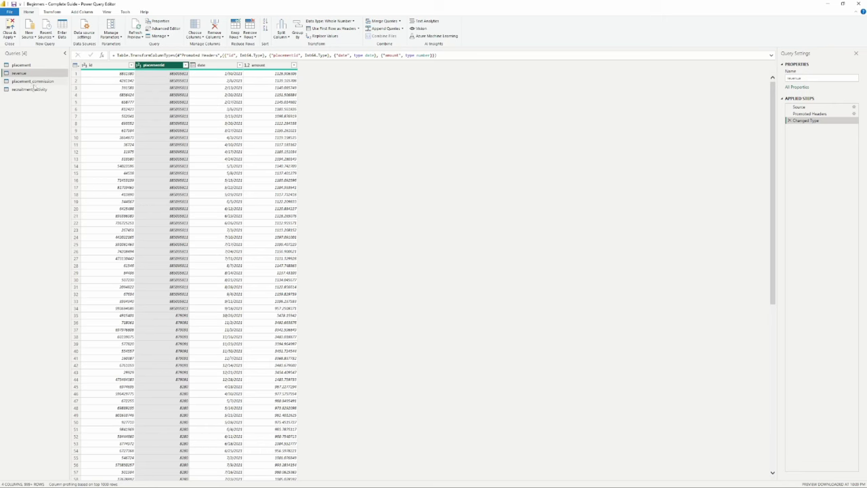
left_click(34, 81)
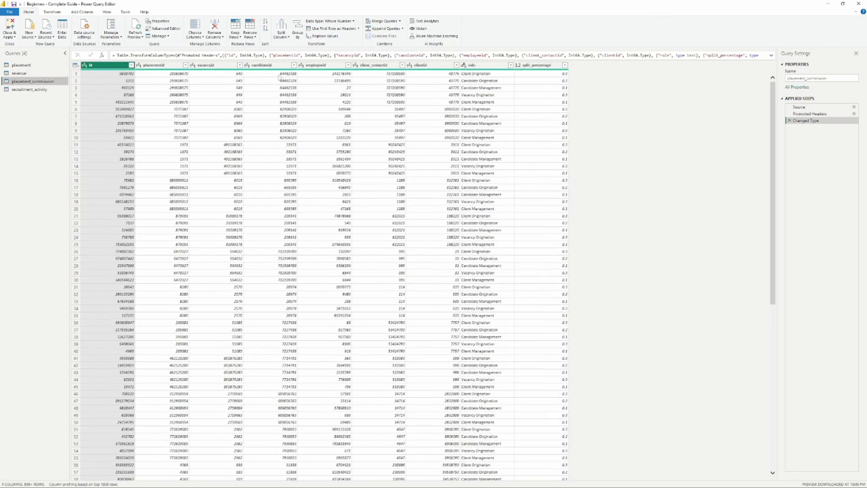
Step: Filter the revenue query to rows whose placementId equals the ID copied from its first row
left_click(30, 74)
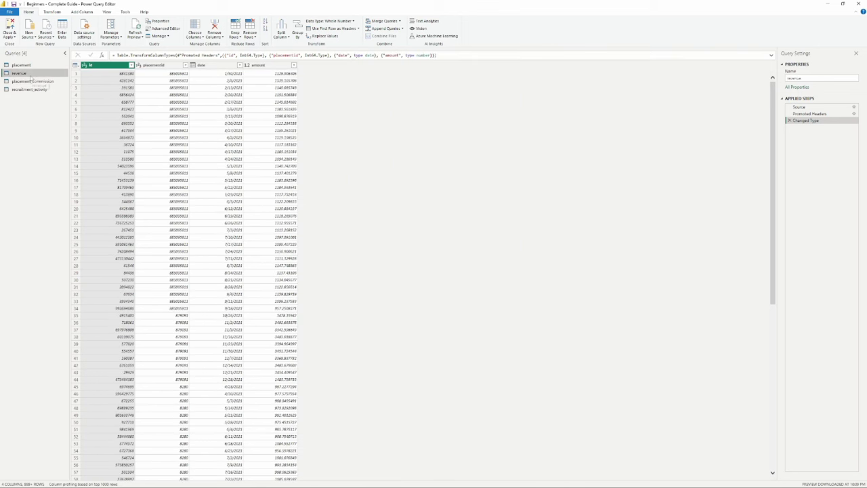
left_click(179, 74)
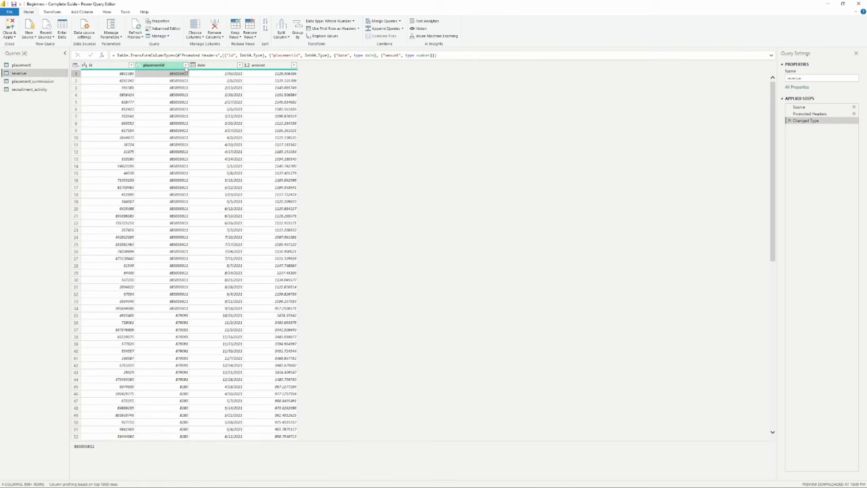
left_click(185, 65)
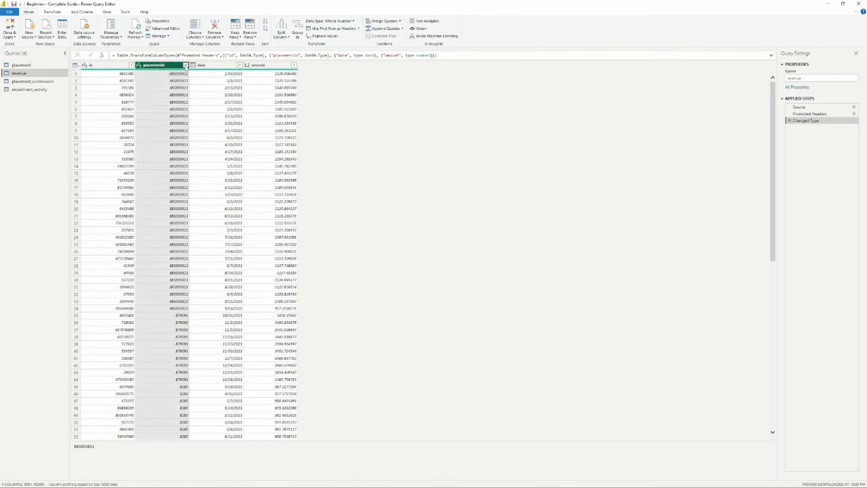
left_click(557, 132)
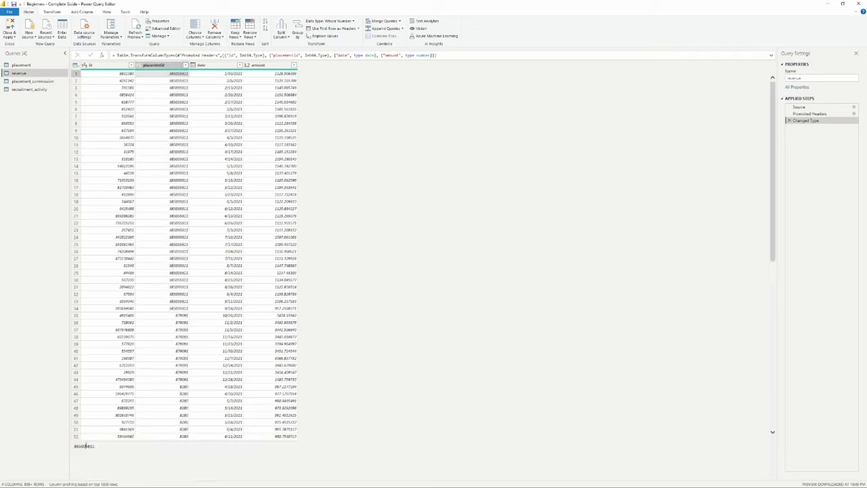
left_click(185, 65)
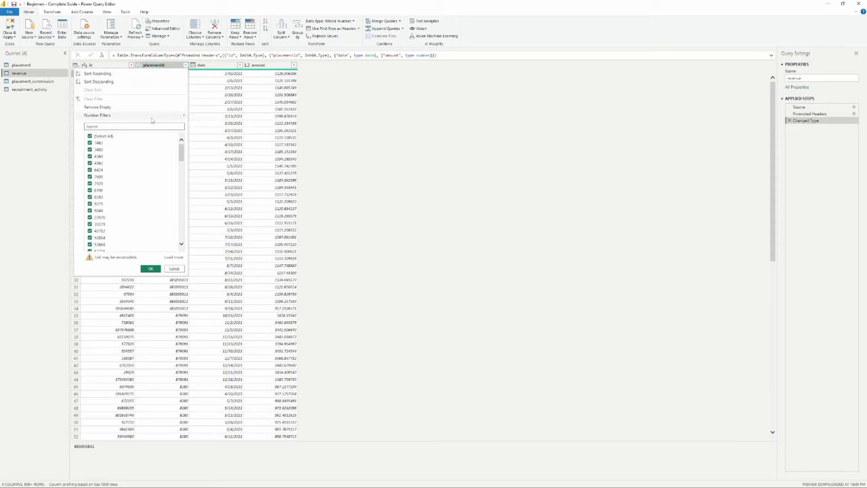
mouse_move(158, 117)
left_click(212, 121)
left_click(438, 246)
left_click(410, 254)
left_click(503, 282)
Step: Filter the revenue query's date column to 1/30/2021 only
left_click(212, 65)
left_click(239, 65)
left_click(157, 136)
left_click(156, 143)
left_click(205, 258)
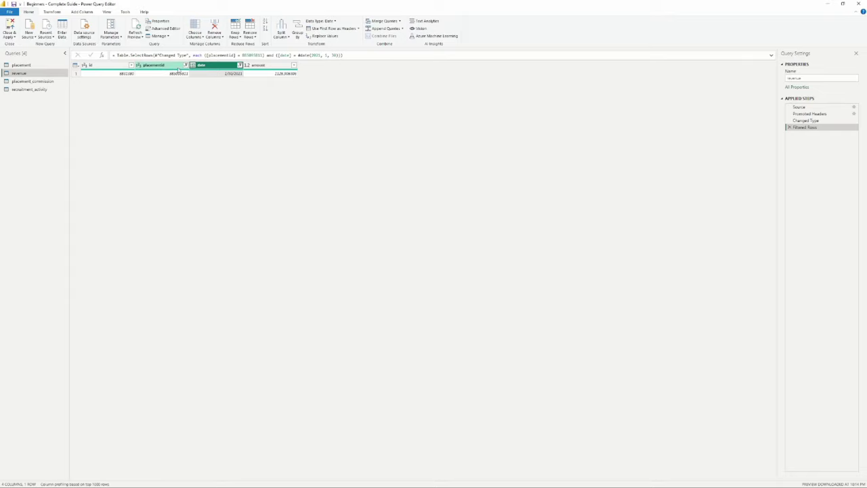
Step: Filter placement_commission to rows whose placementId equals the placement ID of the filtered revenue row
left_click(176, 73)
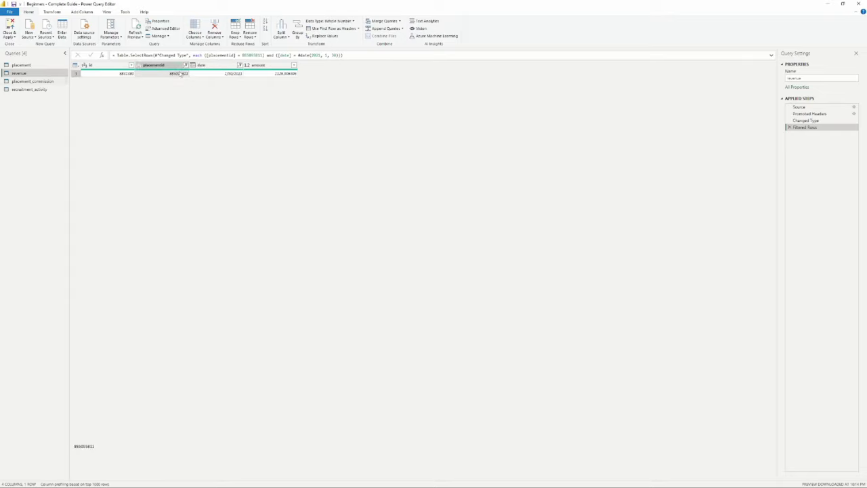
left_click(30, 80)
left_click(184, 64)
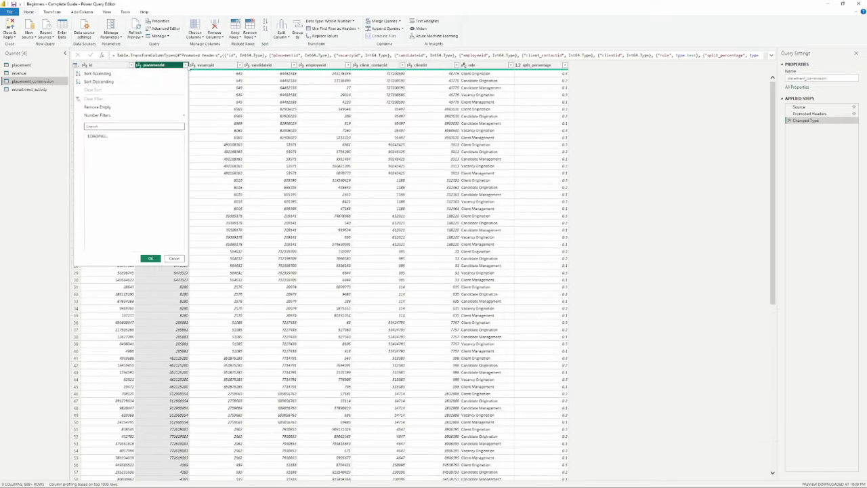
mouse_move(115, 117)
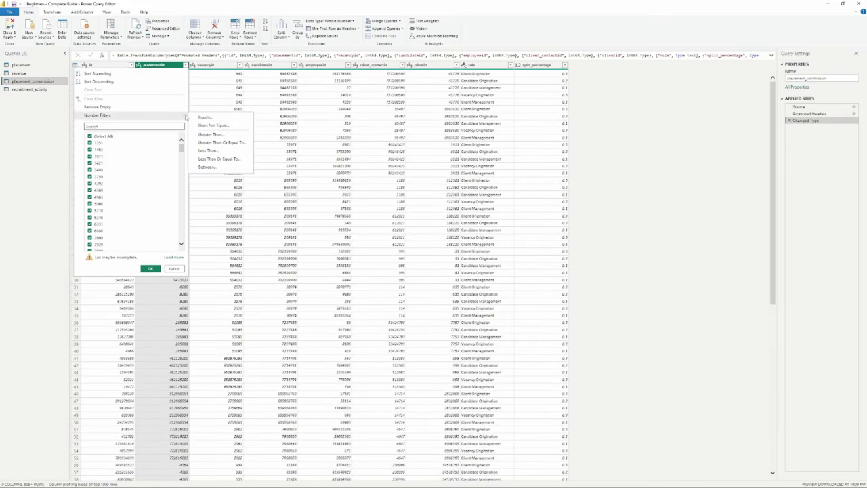
left_click(202, 125)
left_click(408, 245)
type("095811")
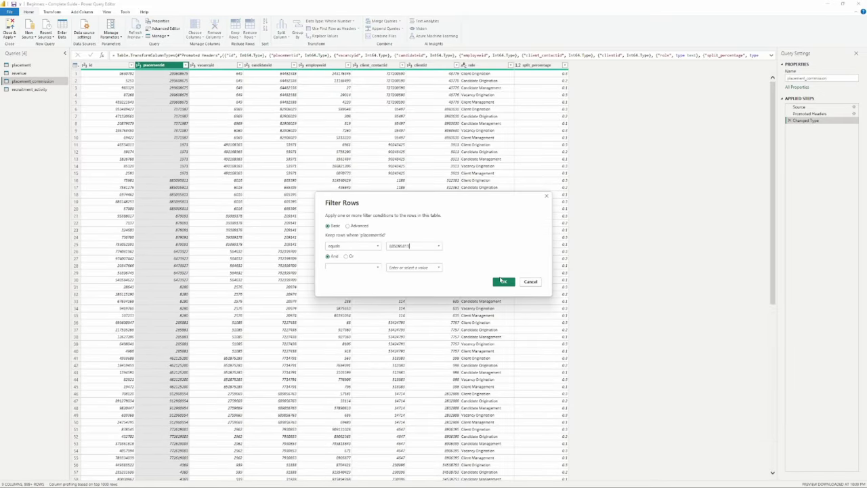
left_click(501, 280)
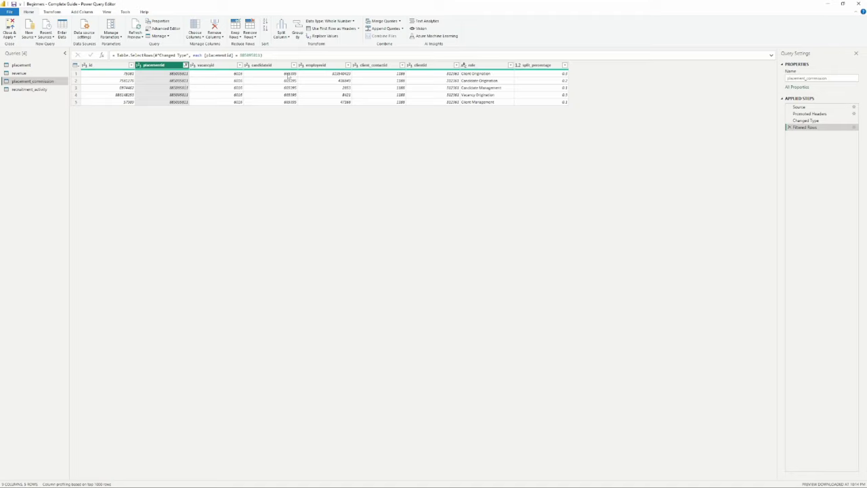
Step: Examine the employeeId and split_percentage values of each row in the filtered placement_commission table
left_click(321, 75)
left_click(323, 80)
left_click(330, 88)
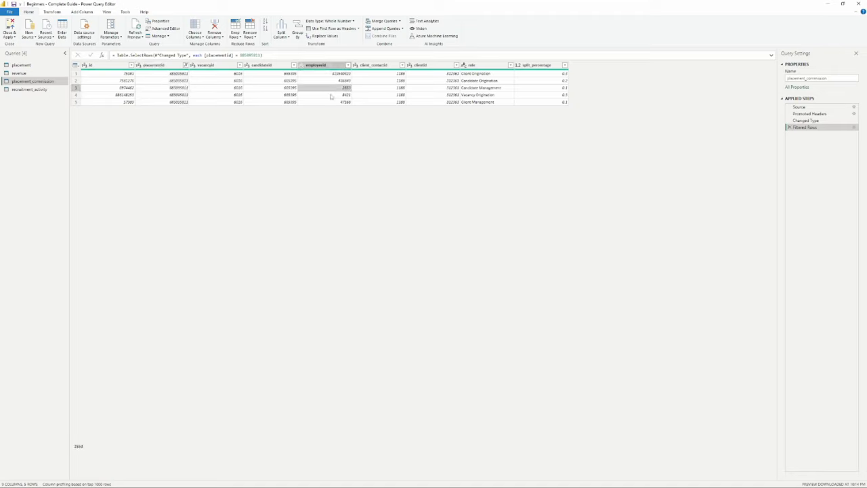
left_click(332, 95)
left_click(333, 101)
left_click(536, 75)
left_click(539, 81)
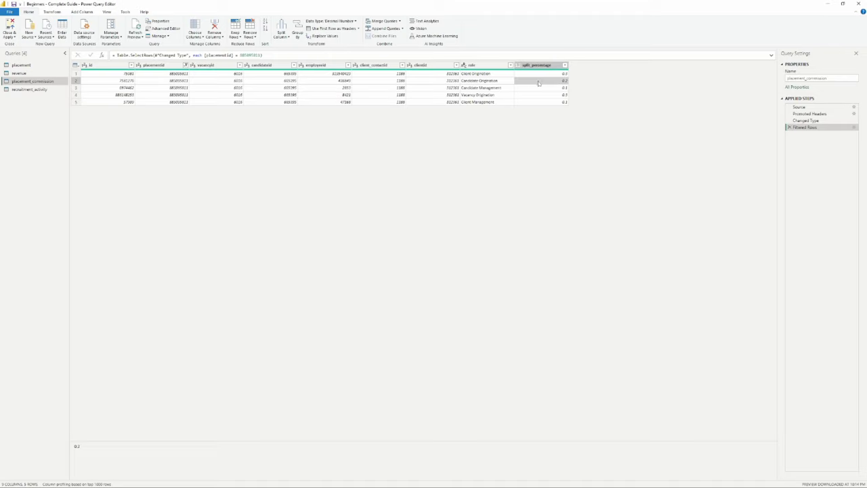
left_click(543, 88)
left_click(541, 95)
left_click(543, 102)
left_click(543, 73)
left_click(544, 80)
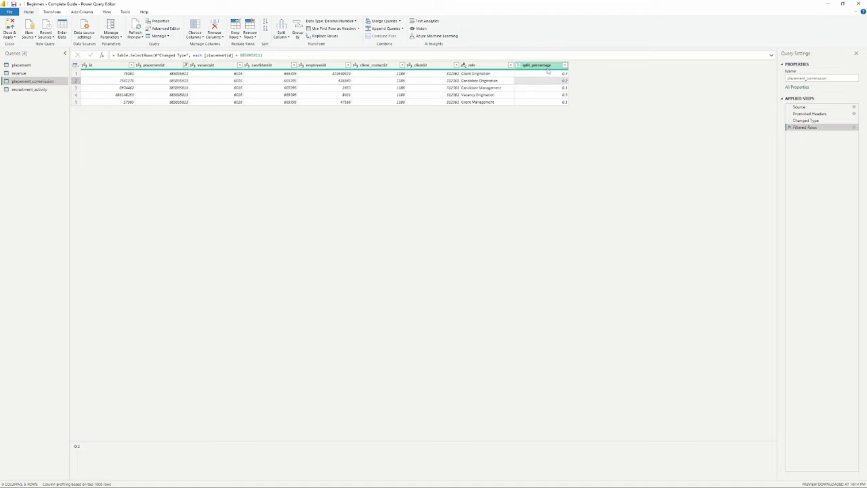
Step: Start a Merge Queries operation on the revenue query with placement_commission as the second table
left_click(41, 74)
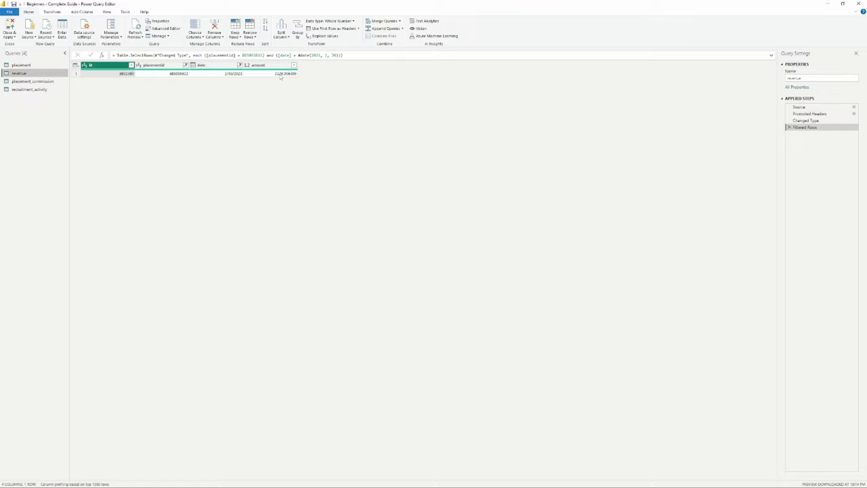
left_click(383, 20)
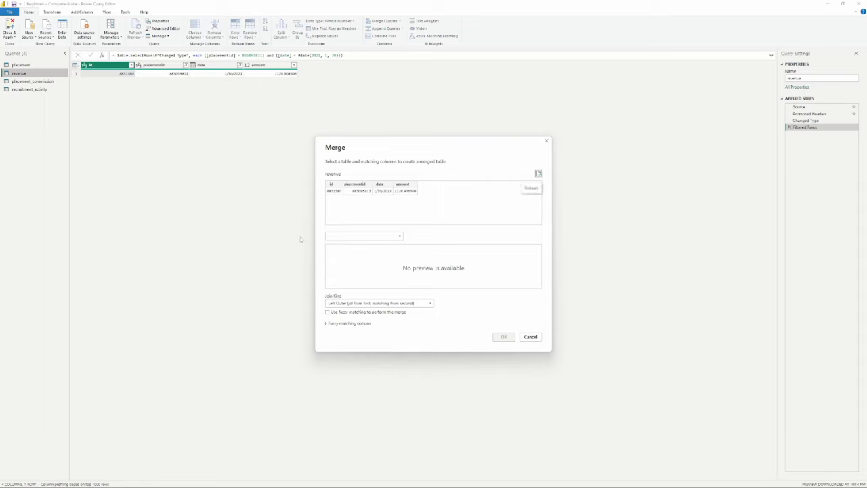
left_click(363, 236)
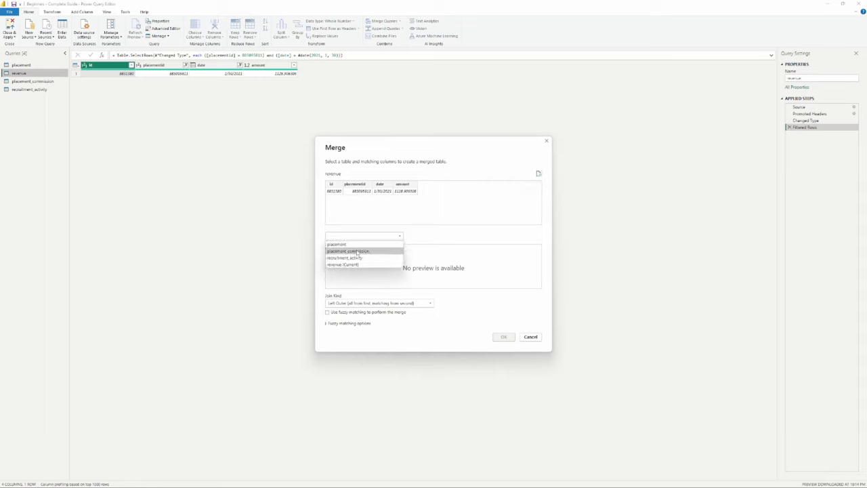
left_click(363, 251)
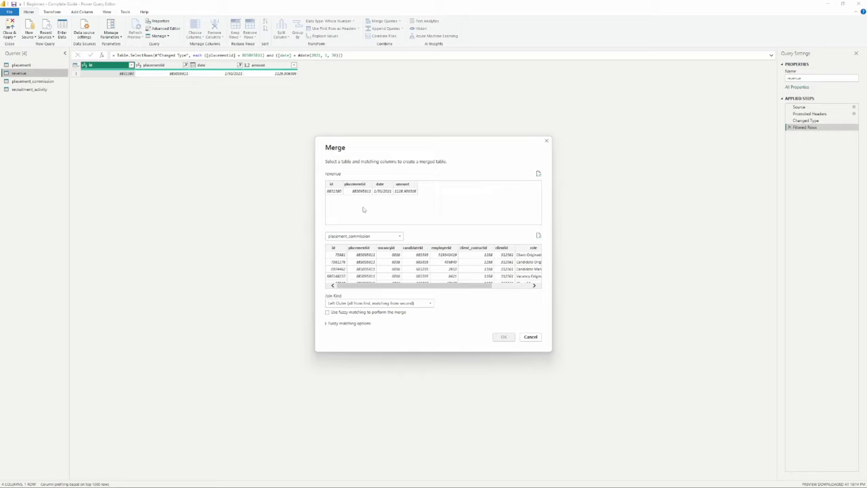
Step: Review the available join kinds for the merge and choose Left Outer (all from first, matching from second)
left_click(357, 302)
left_click(354, 306)
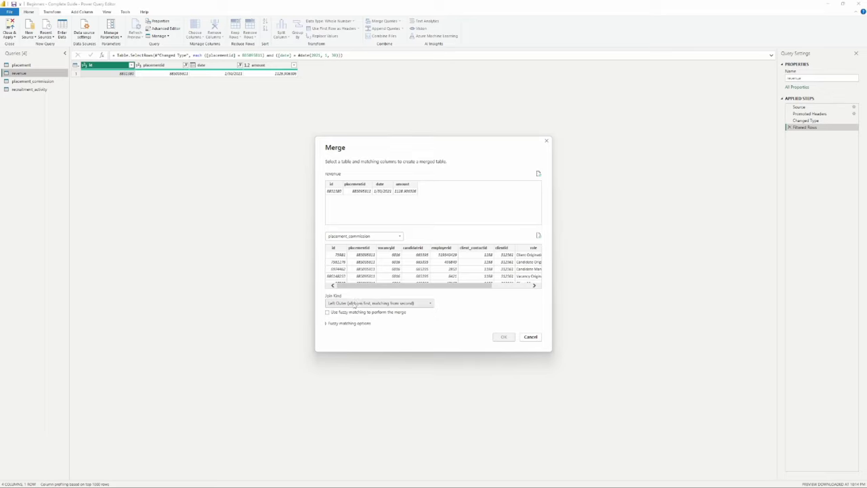
left_click(354, 306)
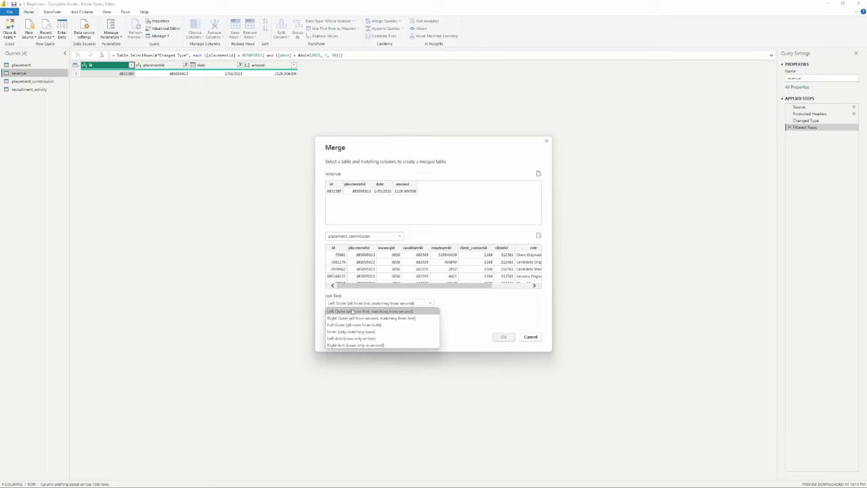
left_click(354, 310)
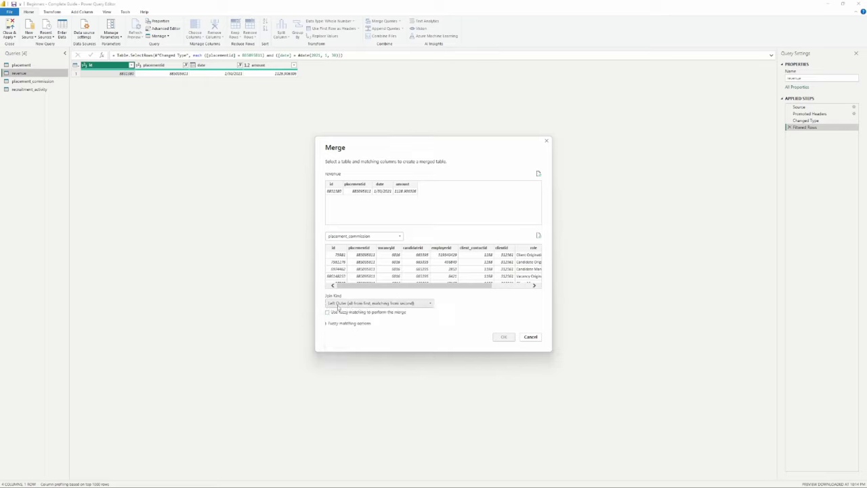
left_click(339, 304)
left_click(361, 162)
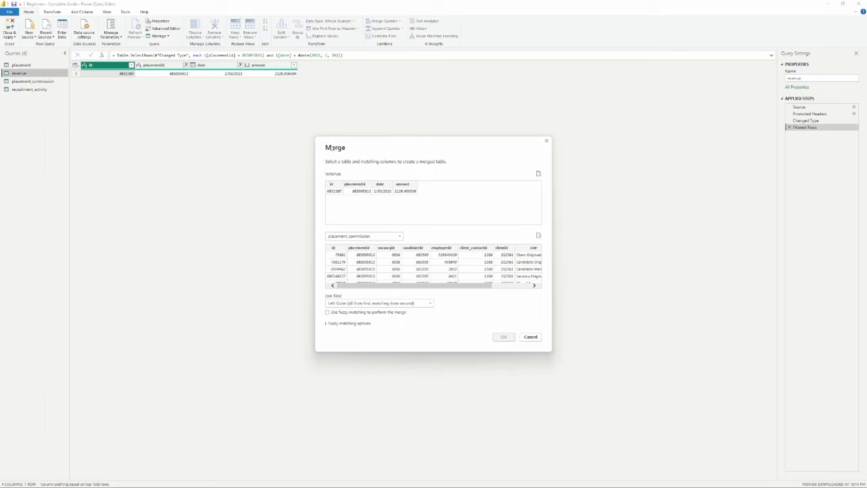
Step: Merge revenue with placement_commission as a Left Outer join, matching the placementId columns of both tables
left_click(346, 304)
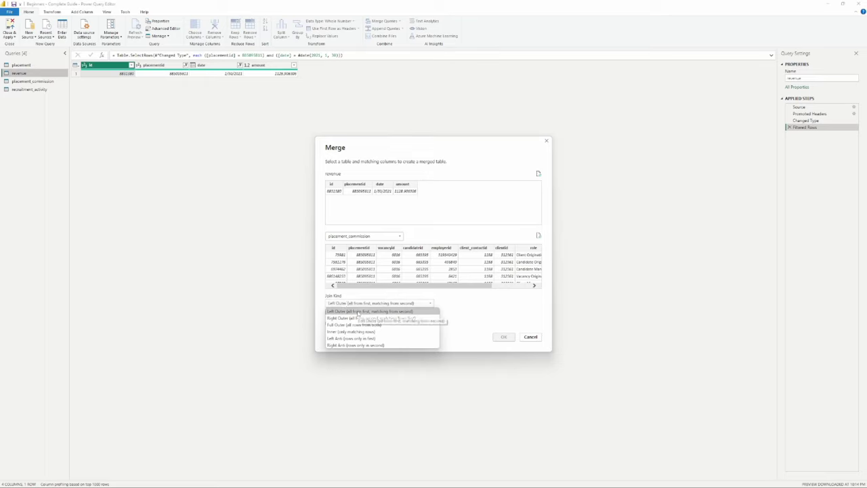
left_click(390, 312)
left_click(355, 185)
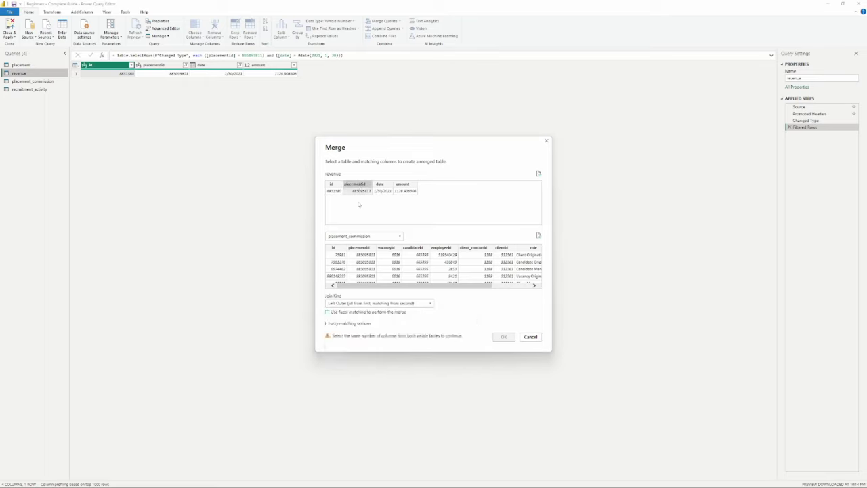
left_click(357, 248)
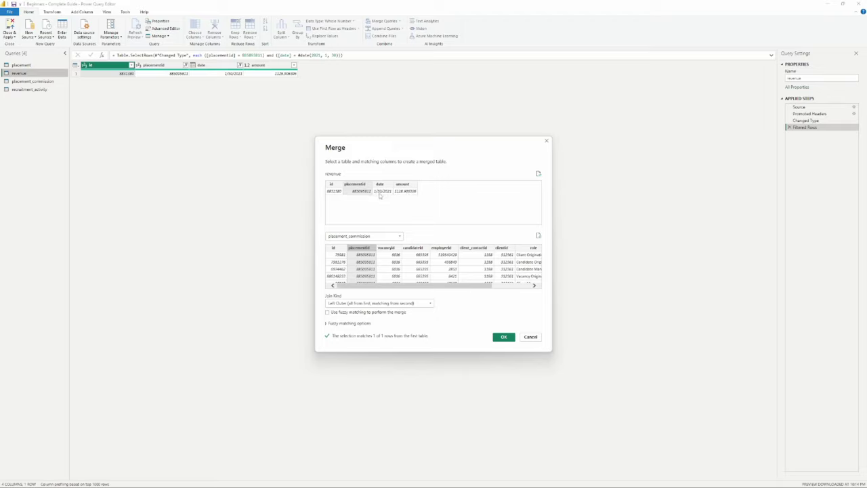
left_click(499, 338)
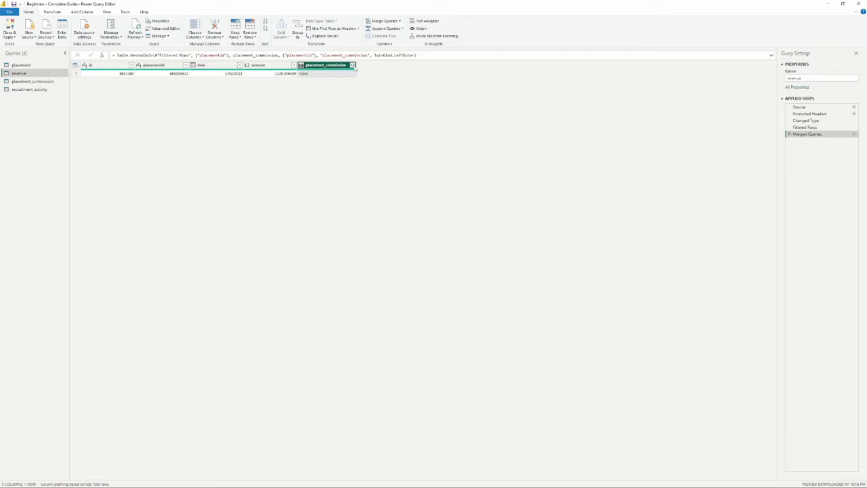
Step: Expand the merged placement_commission column to only employeeId and split_percentage, without the original column name as prefix
left_click(353, 65)
left_click(360, 80)
left_click(352, 65)
left_click(256, 165)
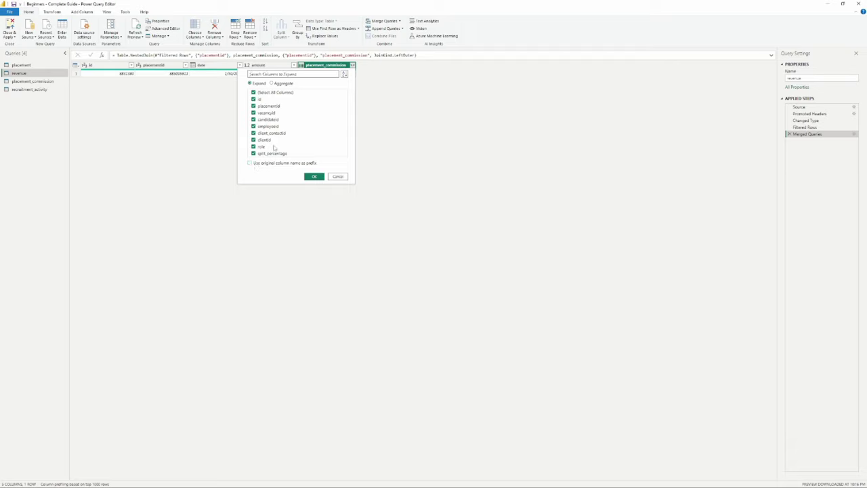
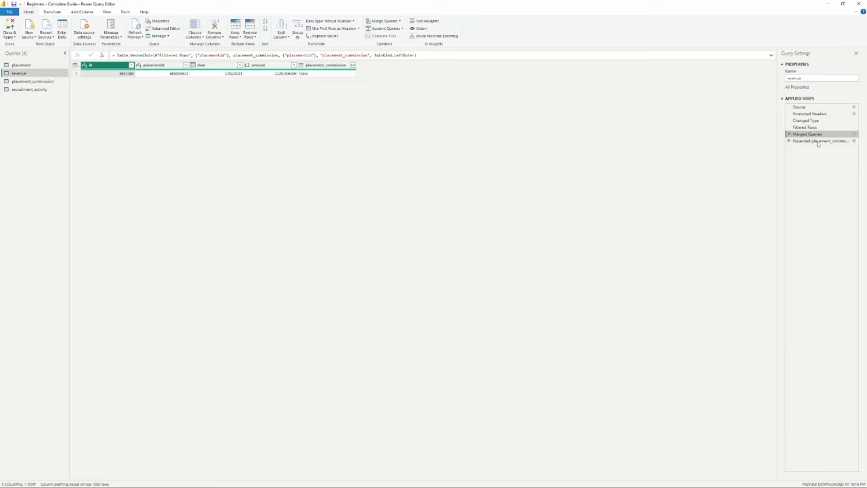
left_click(817, 141)
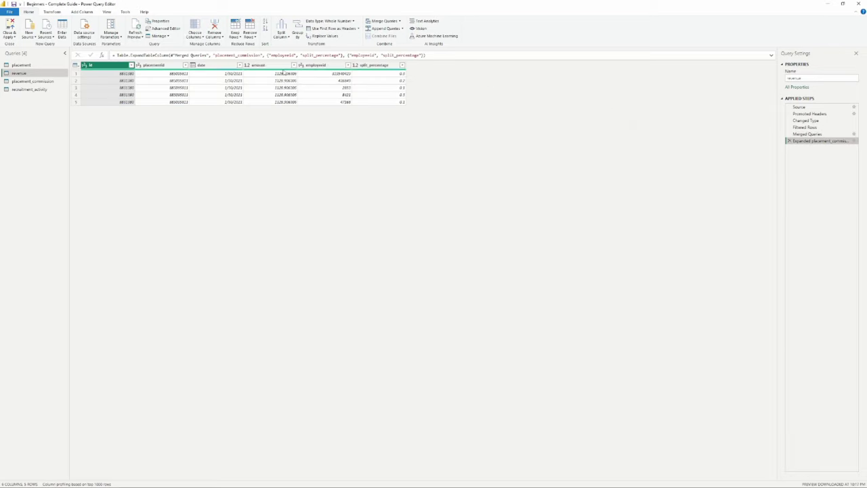
Step: Examine how the amount repeats against each employeeId and split_percentage in the expanded revenue rows
left_click(275, 87)
left_click(277, 102)
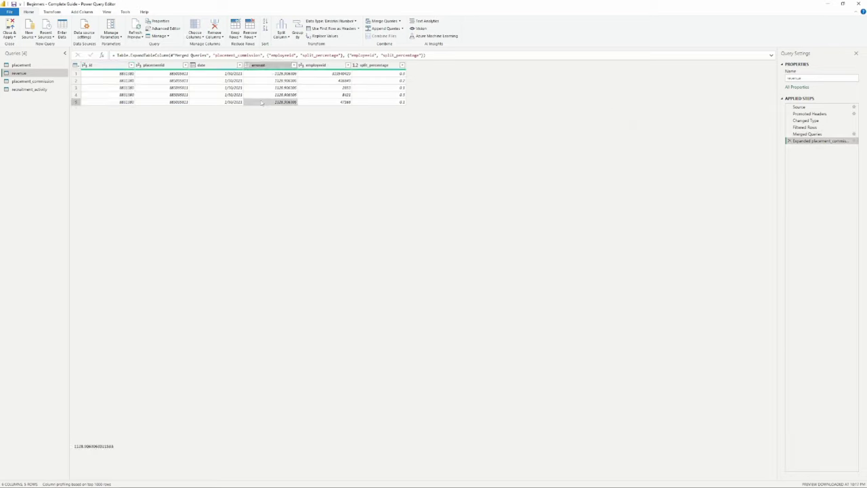
left_click(163, 74)
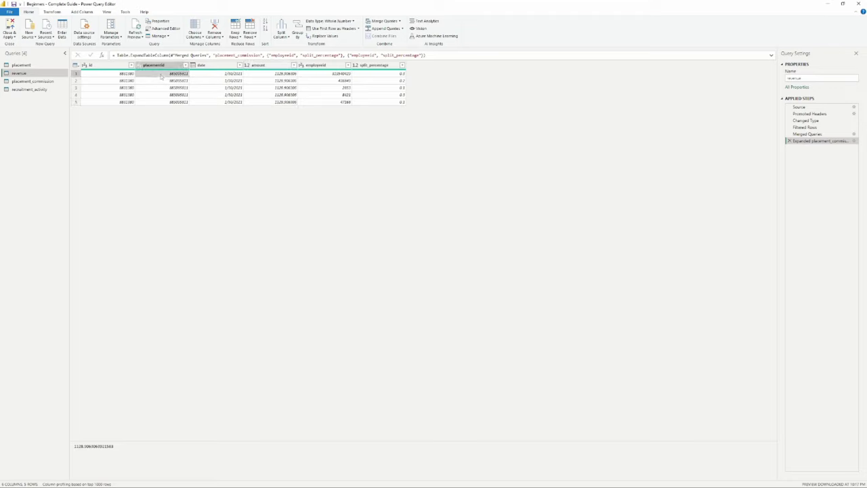
left_click(215, 75)
left_click(332, 74)
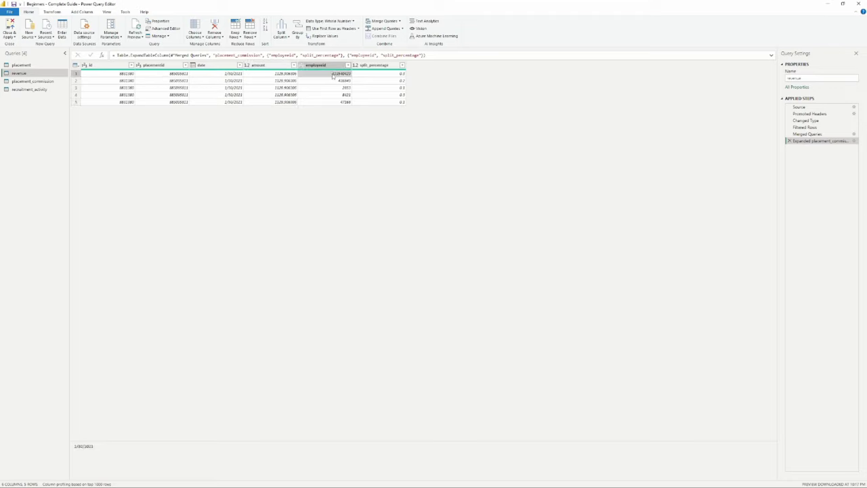
left_click(376, 75)
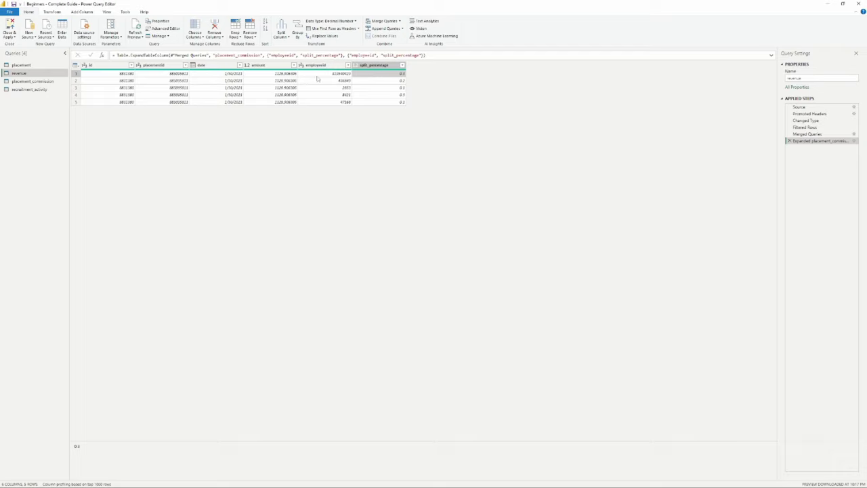
left_click(288, 75)
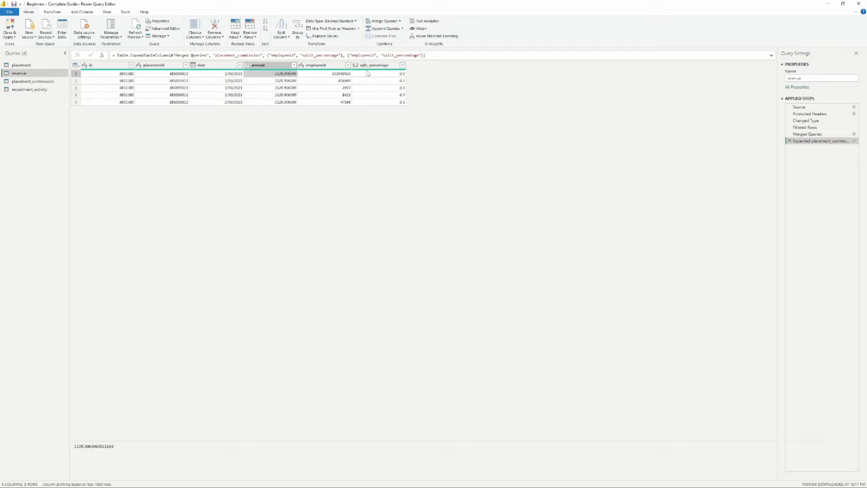
left_click(377, 76)
left_click(275, 74)
left_click(338, 75)
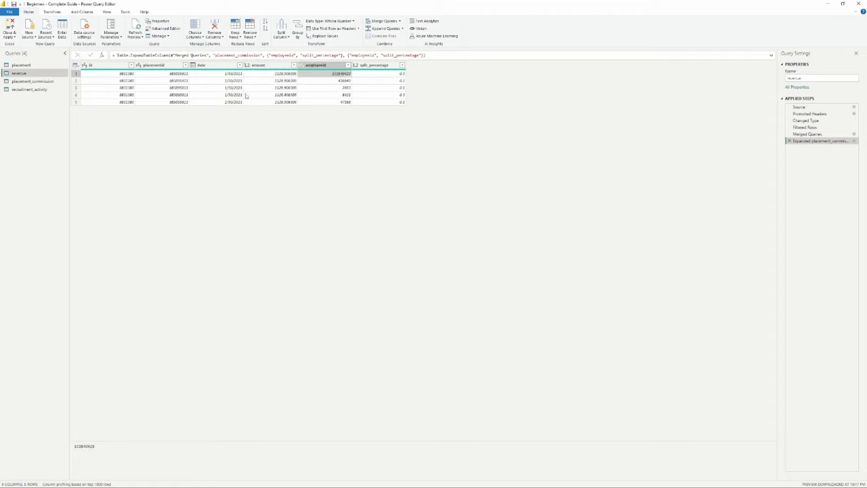
Step: Delete the Filtered Rows step from both the revenue and placement_commission queries
mouse_move(790, 128)
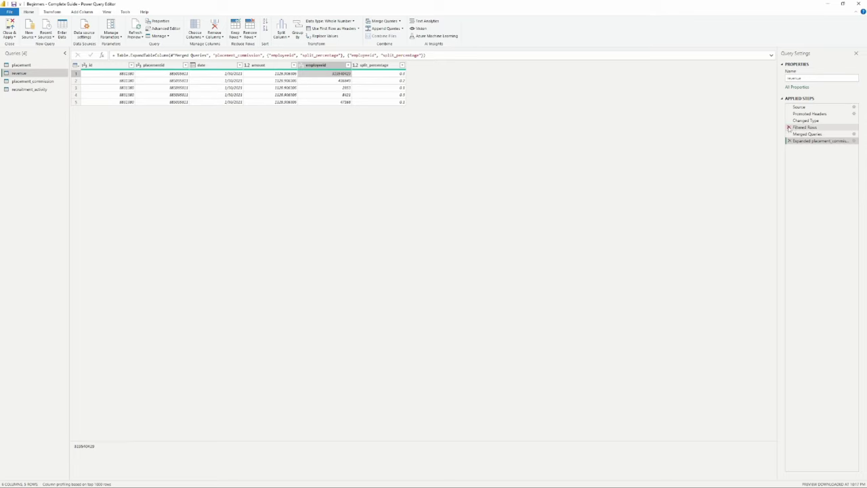
left_click(788, 127)
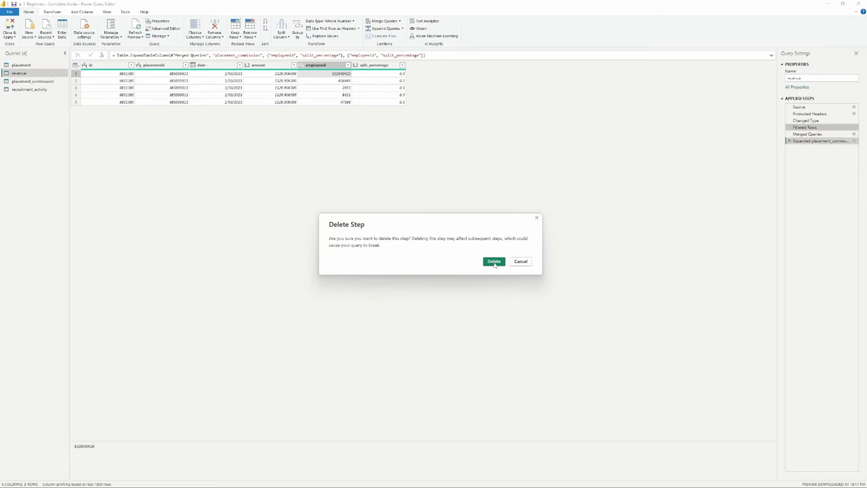
left_click(493, 260)
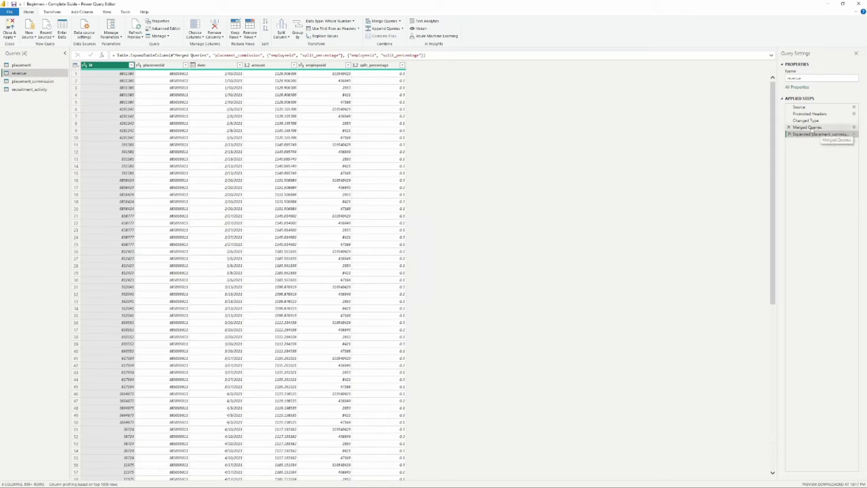
left_click(32, 80)
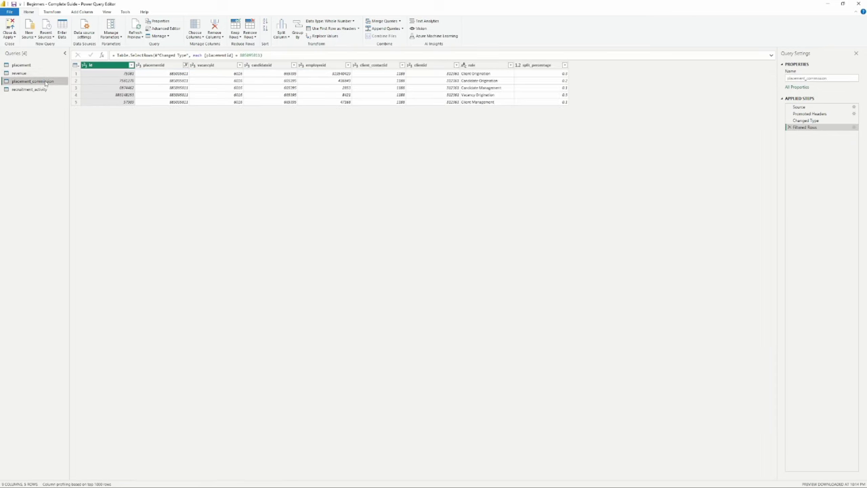
left_click(784, 128)
Step: Examine the employeeId and split_percentage values across different placements in the unfiltered, merged revenue query
left_click(19, 73)
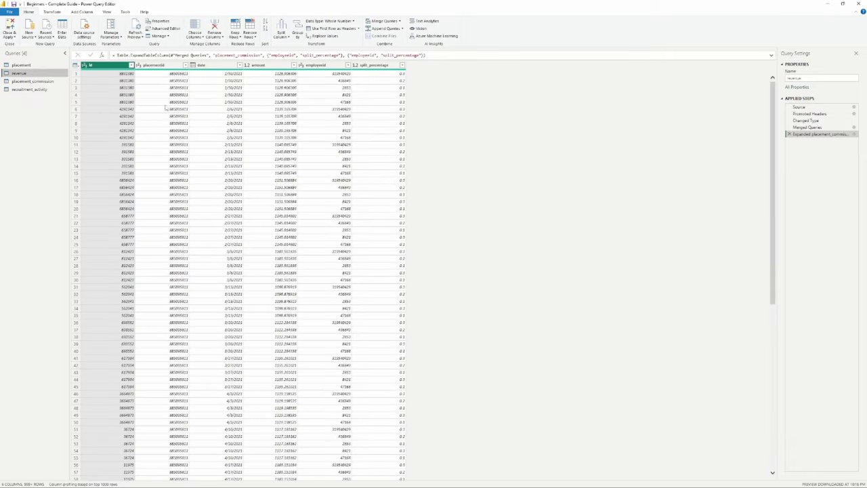
scroll(170, 94, "down", 20)
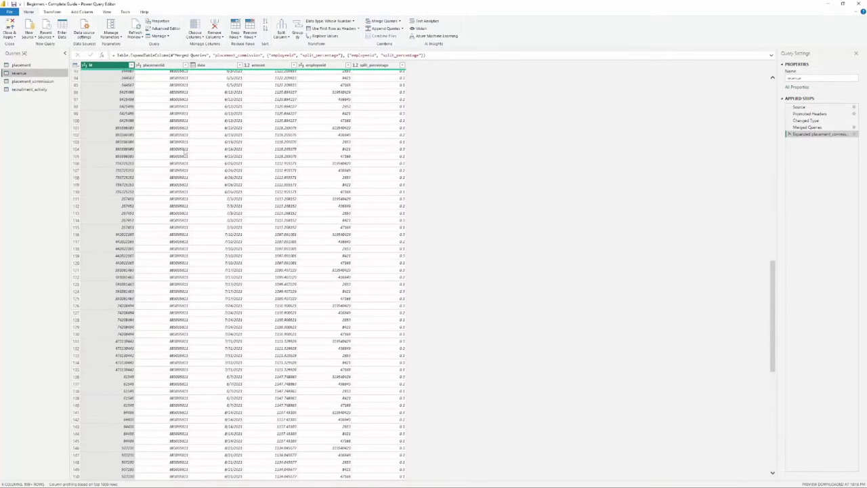
scroll(186, 166, "down", 15)
left_click(182, 178)
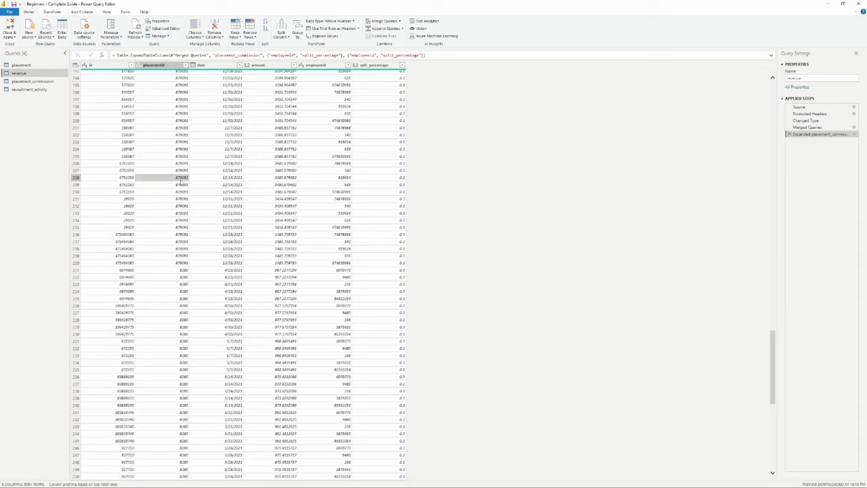
left_click(392, 206)
left_click(380, 256)
left_click(369, 313)
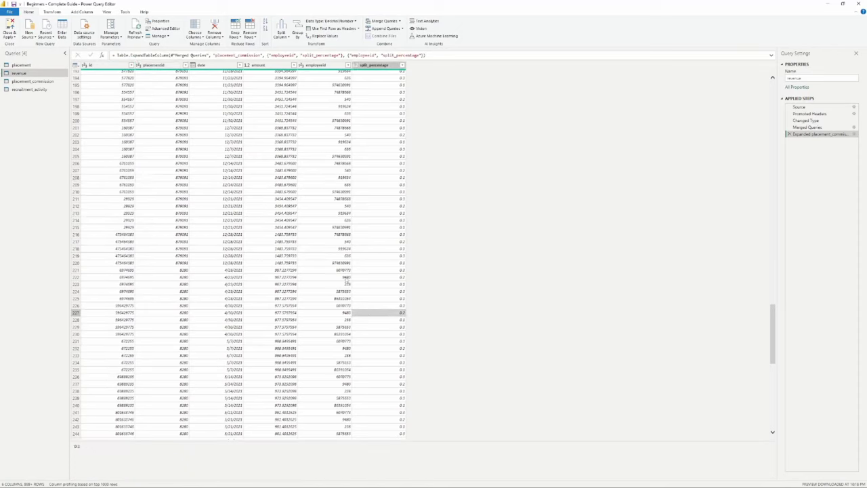
left_click(384, 376)
left_click(326, 404)
scroll(325, 378, "down", 12)
left_click(373, 291)
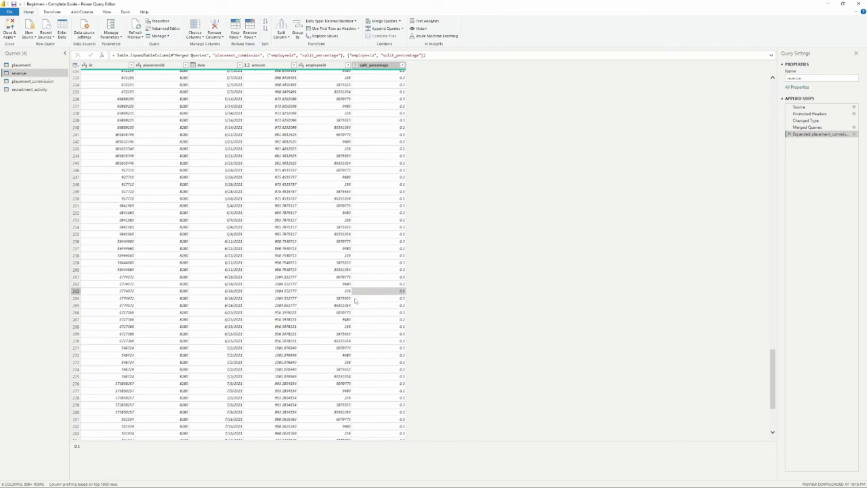
left_click(338, 324)
left_click(379, 347)
left_click(379, 384)
left_click(332, 333)
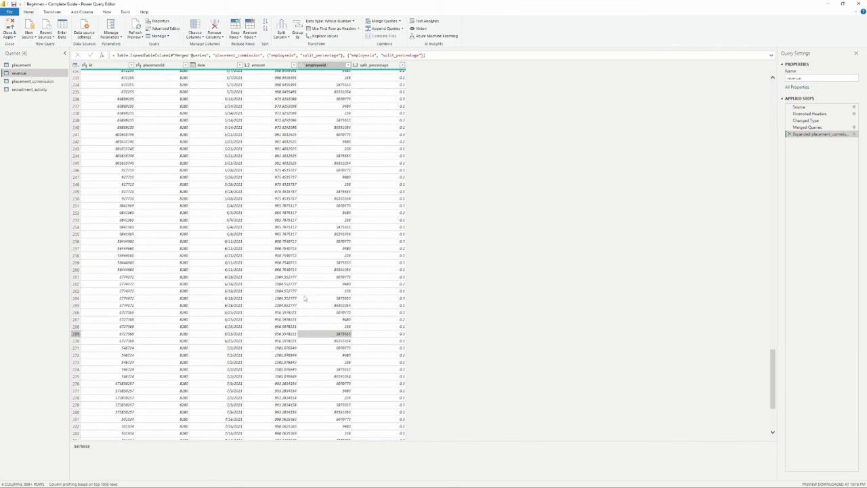
left_click(315, 291)
Step: Compare the placementId, employeeId and split_percentage columns of placement_commission with the merged revenue query, and view the placement query
left_click(34, 82)
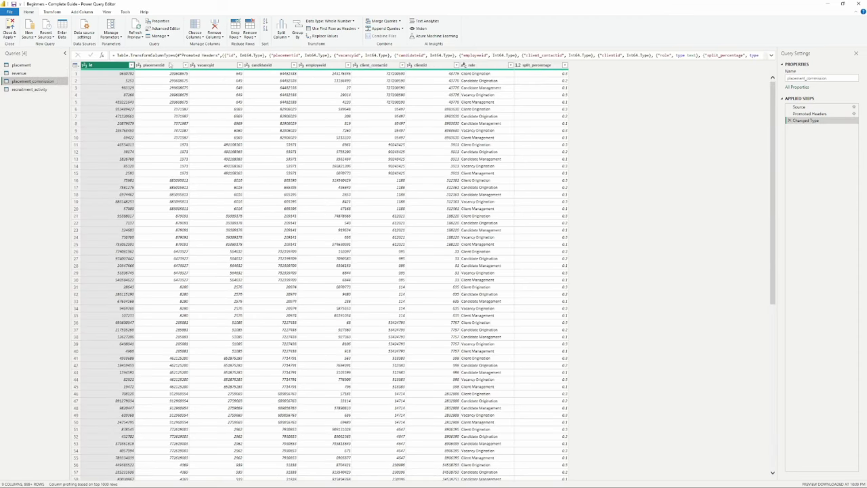
left_click(170, 65)
left_click(322, 65)
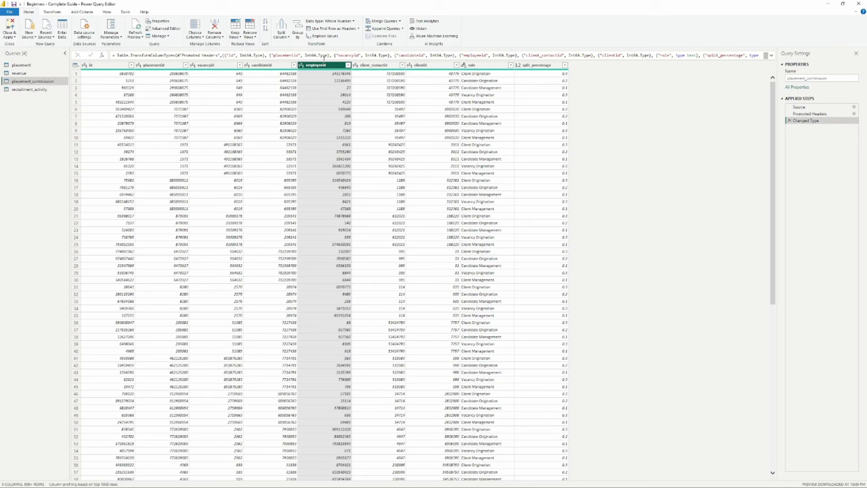
left_click(39, 72)
left_click(42, 81)
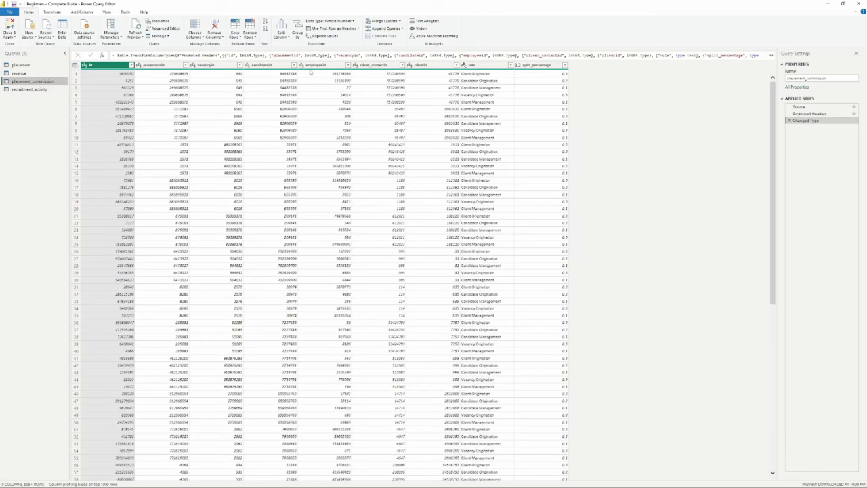
left_click(332, 65)
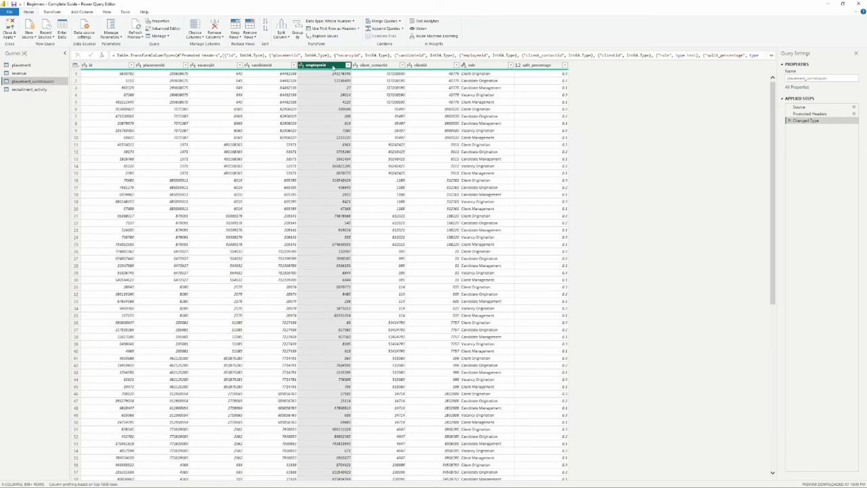
left_click(550, 66)
left_click(338, 66)
left_click(19, 73)
left_click(206, 66)
left_click(33, 81)
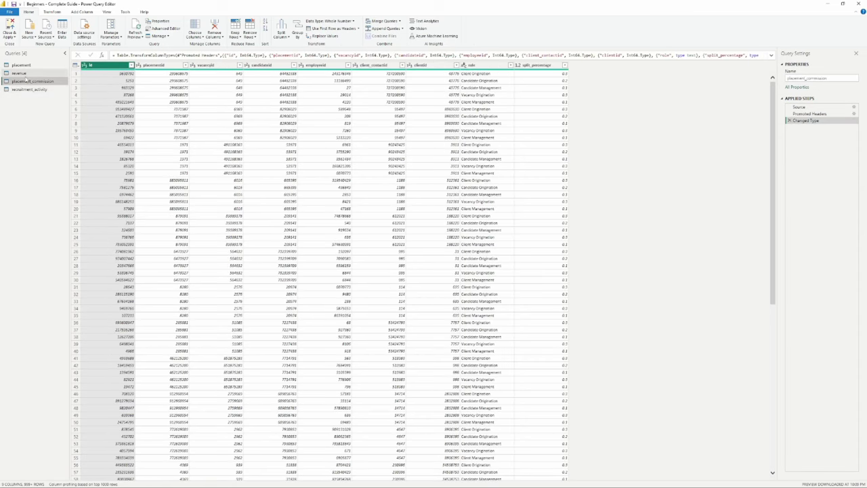
left_click(34, 74)
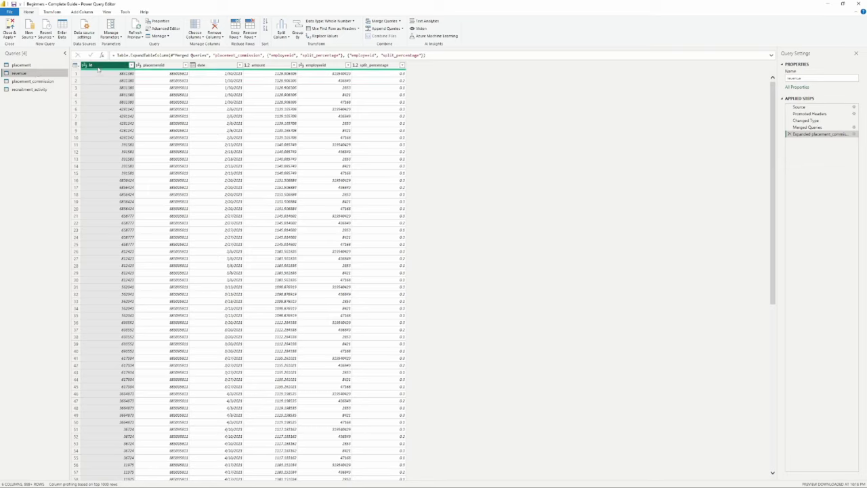
left_click(28, 66)
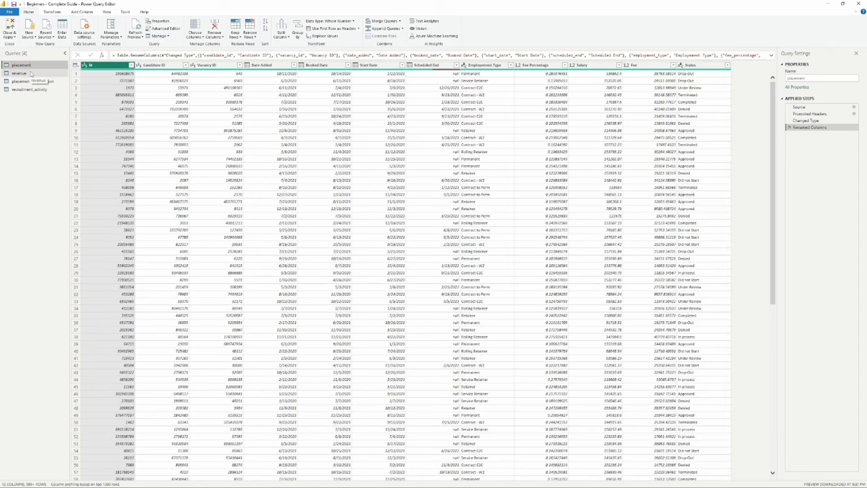
Step: Rename the placementId column of the revenue query as Placement ID
left_click(31, 73)
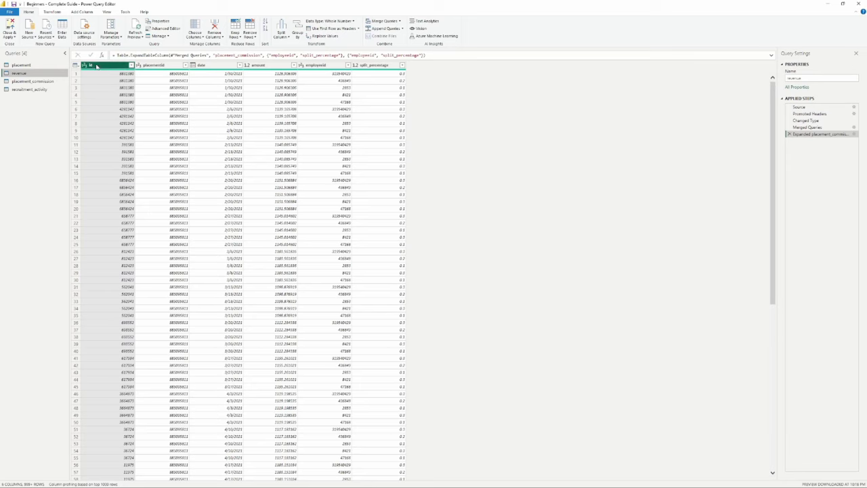
double_click(145, 66)
type("Placement ID")
key("Return")
Step: Rename the date column of the revenue query as Date Recognized, correcting its spelling
double_click(215, 65)
type("Date")
key("Return")
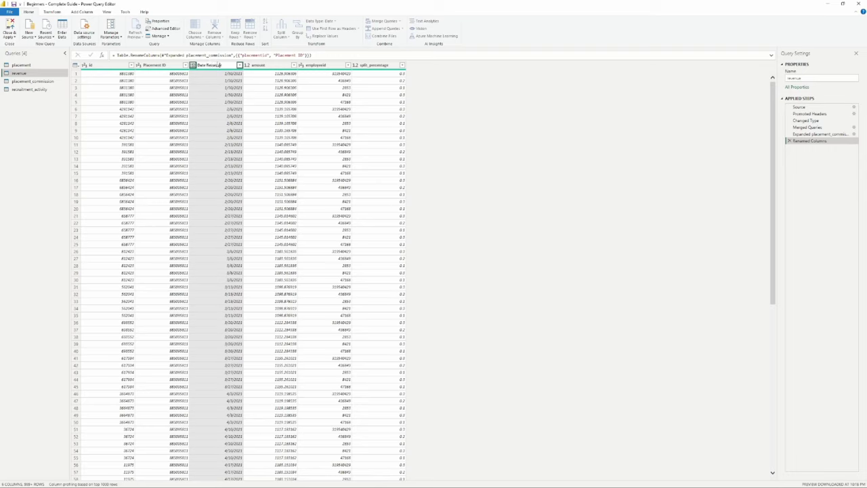
key("Return")
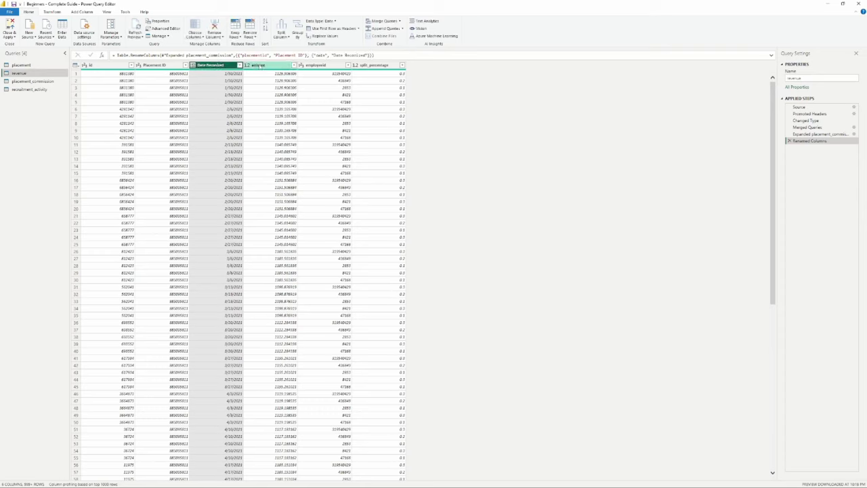
double_click(210, 65)
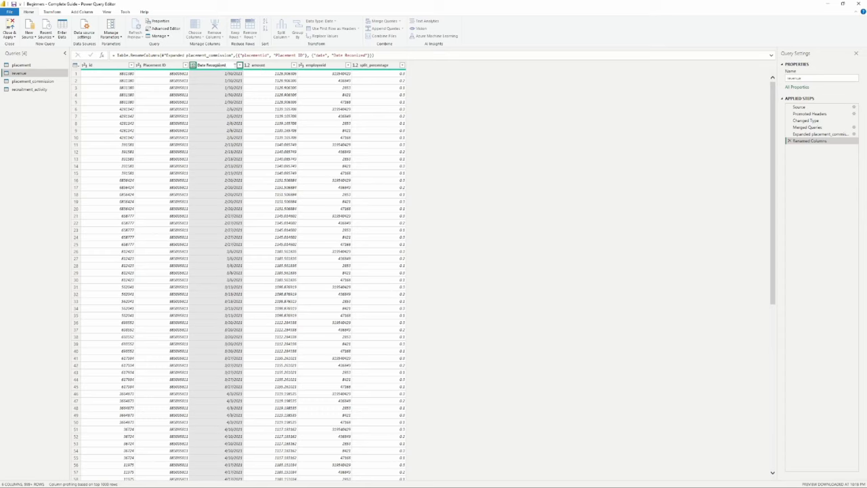
Step: Rename the amount column of the revenue query as Total Revenue Amount
double_click(259, 65)
type("Total Revenue")
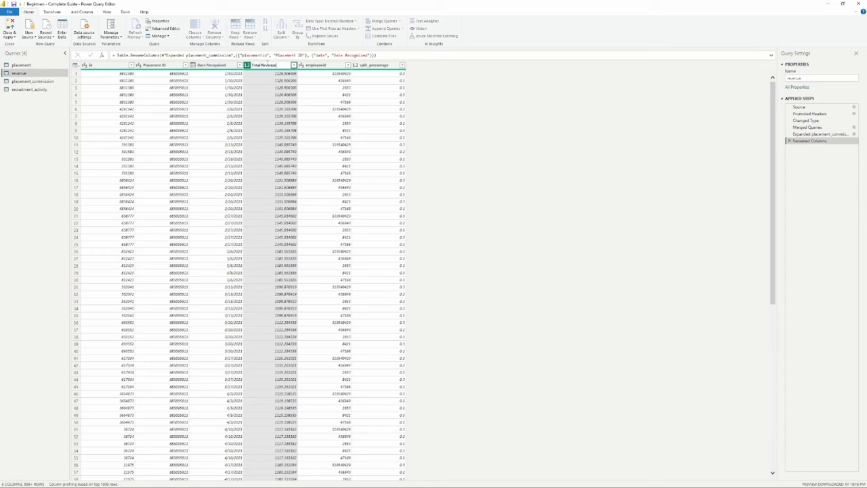
type(" Amount")
key("Return")
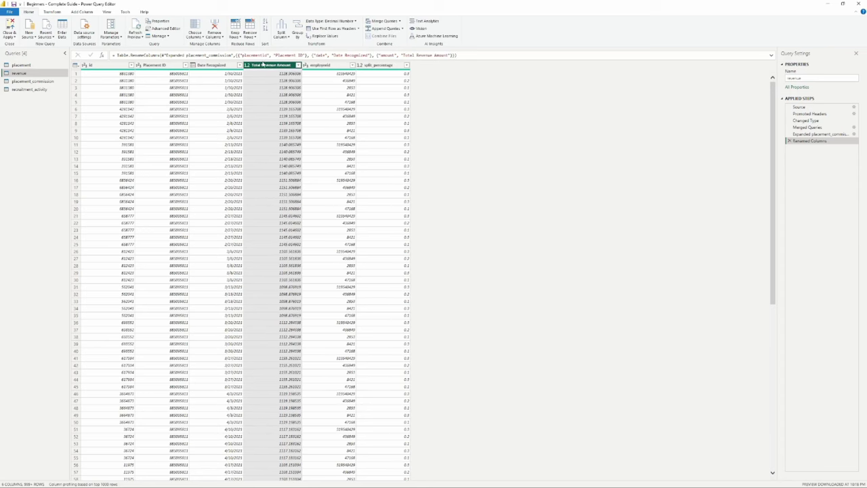
left_click(247, 65)
left_click(550, 122)
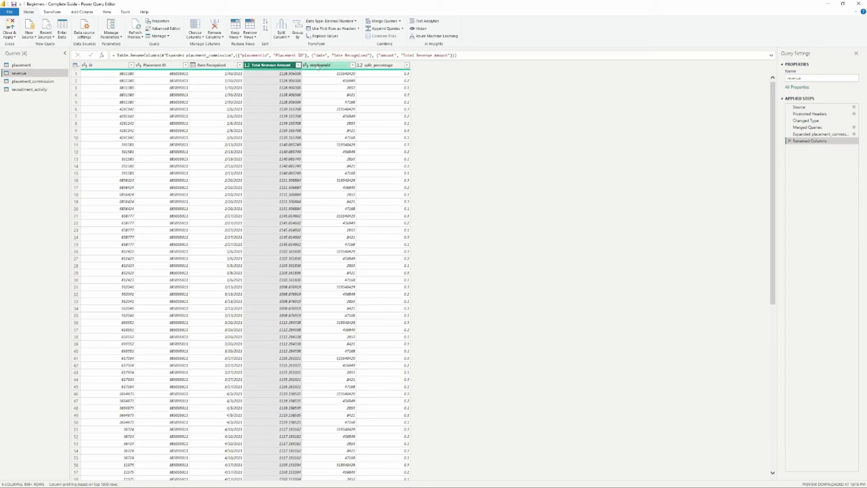
Step: Rename the employeeId and split_percentage columns of the revenue query as Employee ID and Splits %
double_click(320, 65)
type("Em")
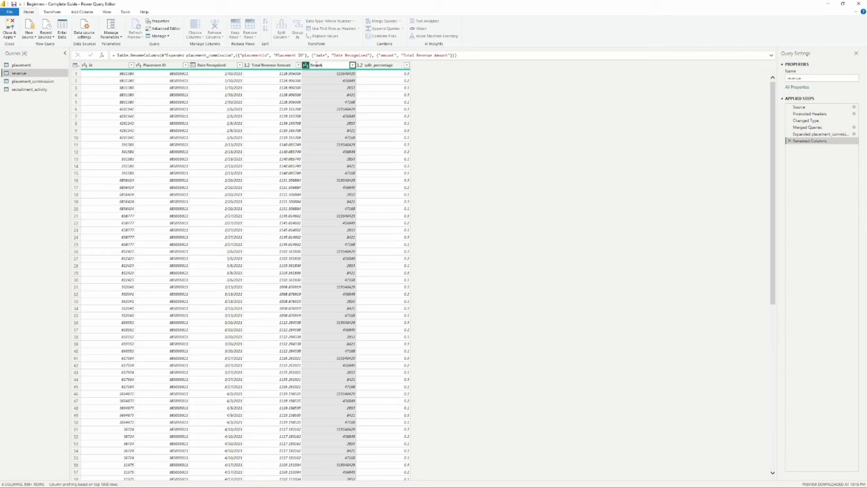
key("Return")
double_click(379, 65)
type("%")
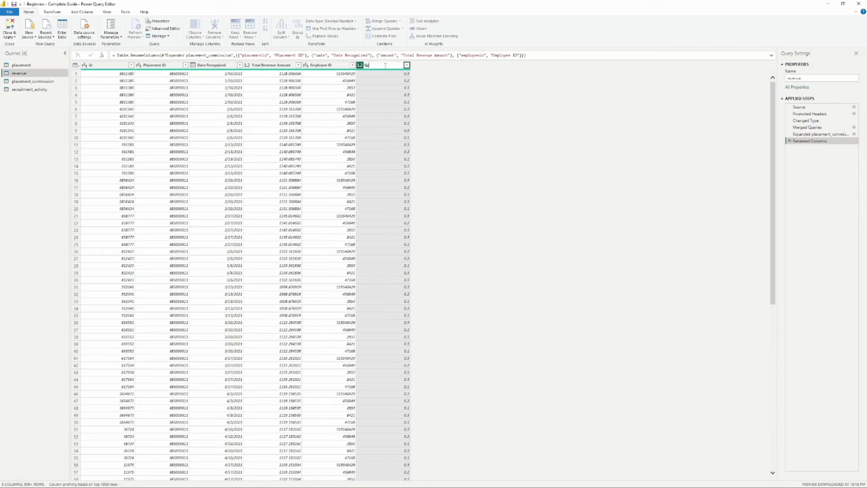
key("Return")
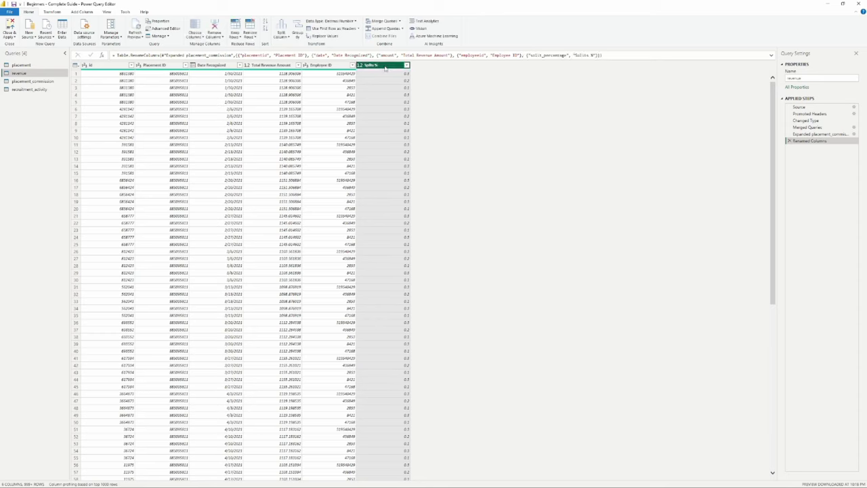
Step: Set the data type of Splits % to Percentage and of Total Revenue Amount to Fixed decimal number
left_click(359, 65)
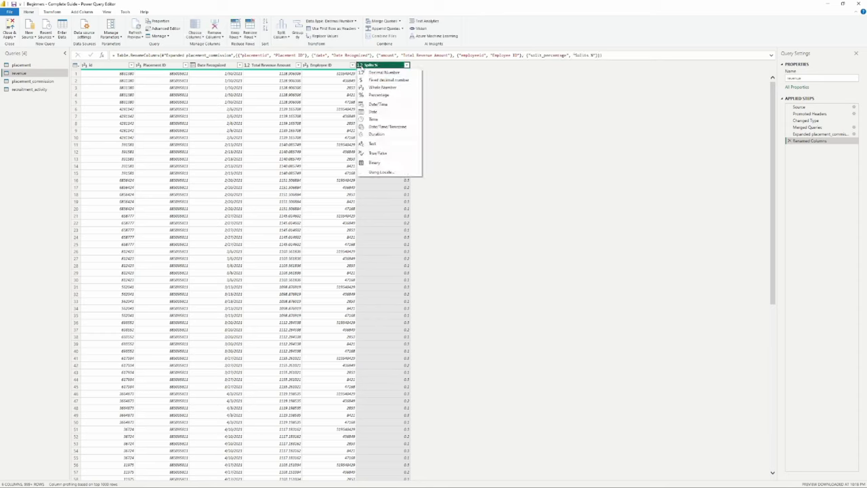
left_click(386, 95)
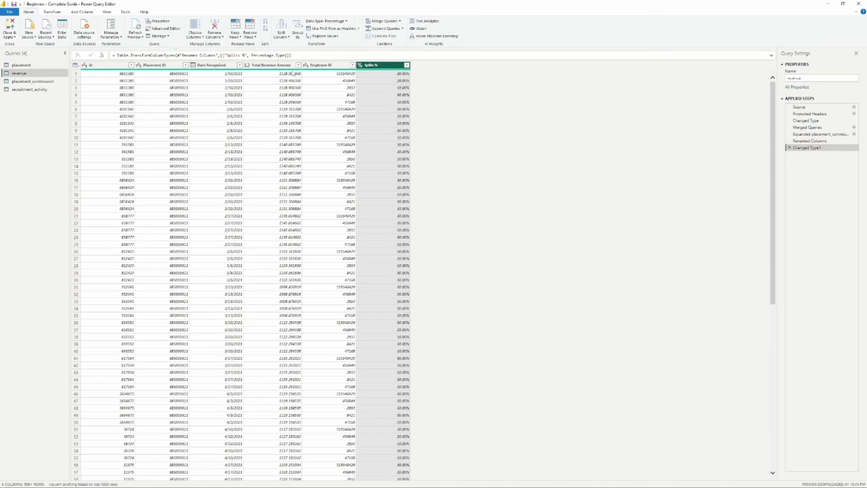
left_click(271, 65)
left_click(248, 65)
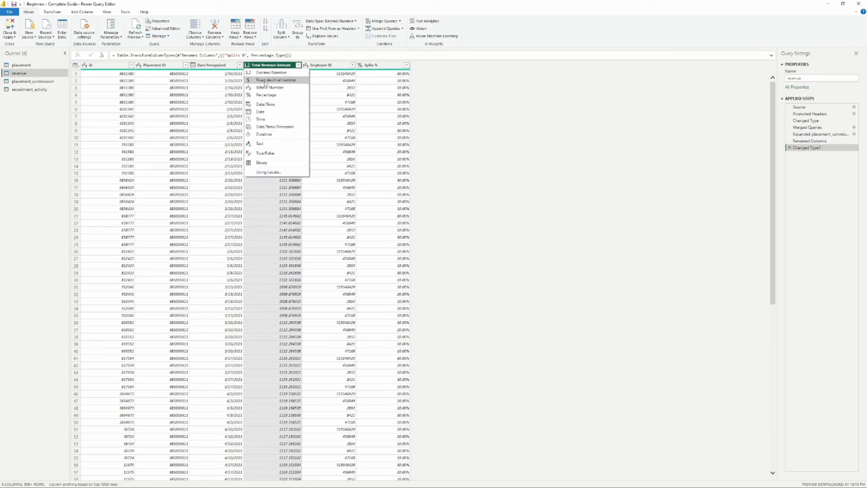
left_click(275, 80)
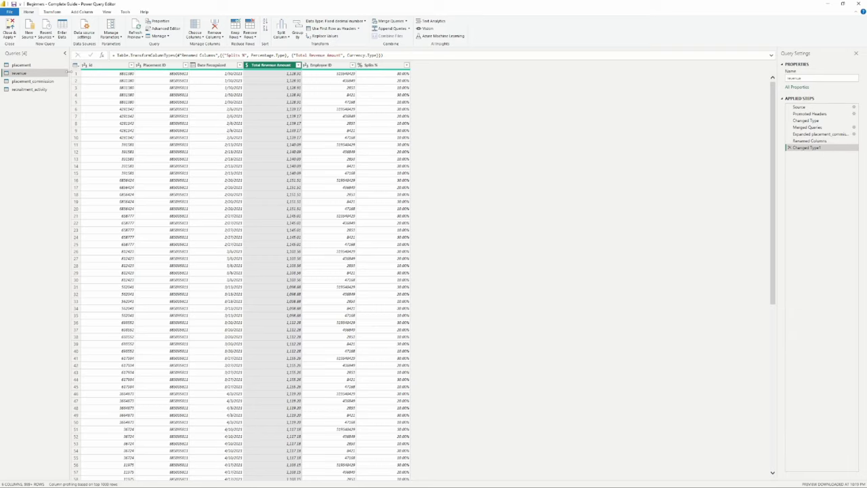
Step: In the placement_commission query, rename the placementId and vacancyId columns as Placement ID and Vacancy ID
left_click(32, 81)
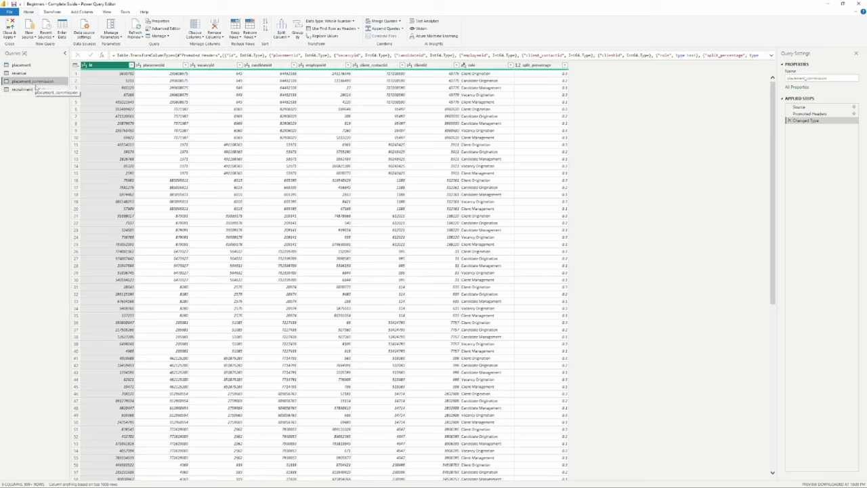
left_click(145, 66)
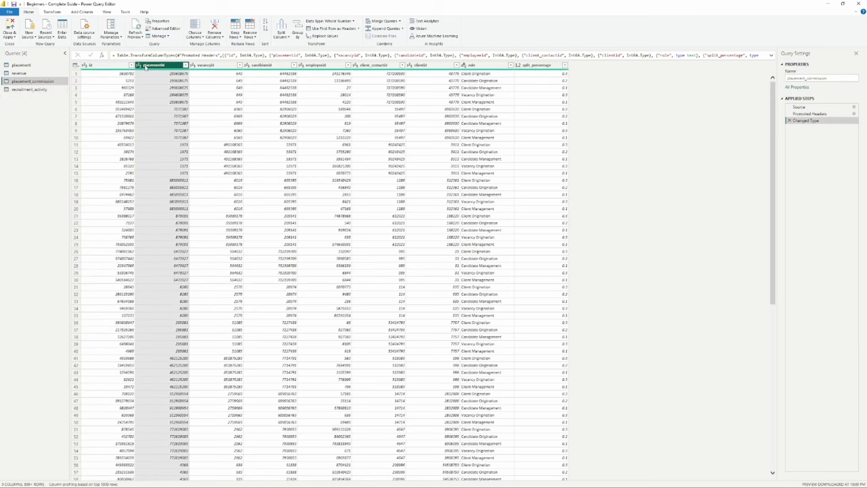
double_click(145, 65)
type("P")
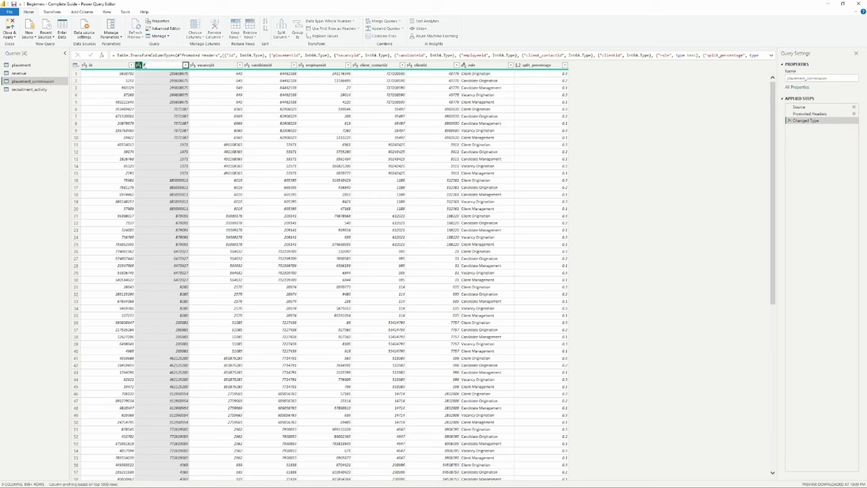
key("Return")
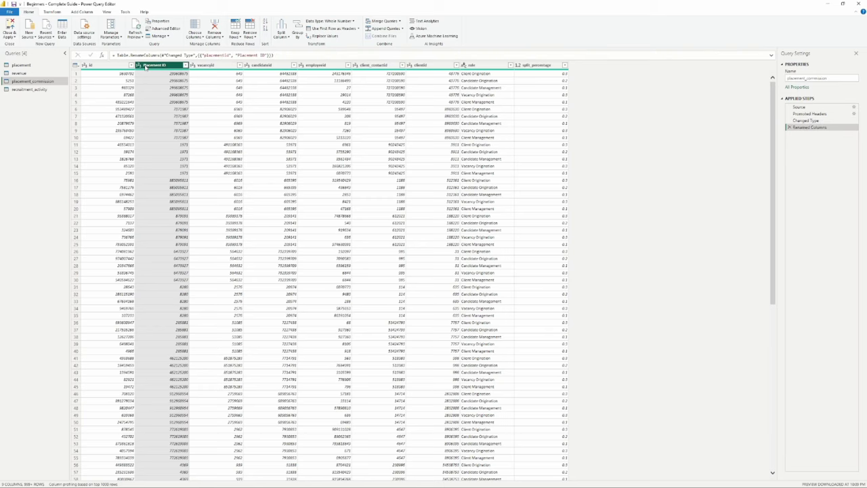
left_click(203, 65)
type("Vacancy ID")
key("Return")
Step: Rename the candidateId and employeeId columns of placement_commission as Candidate ID and Employee ID
double_click(261, 65)
type("Candidate ID")
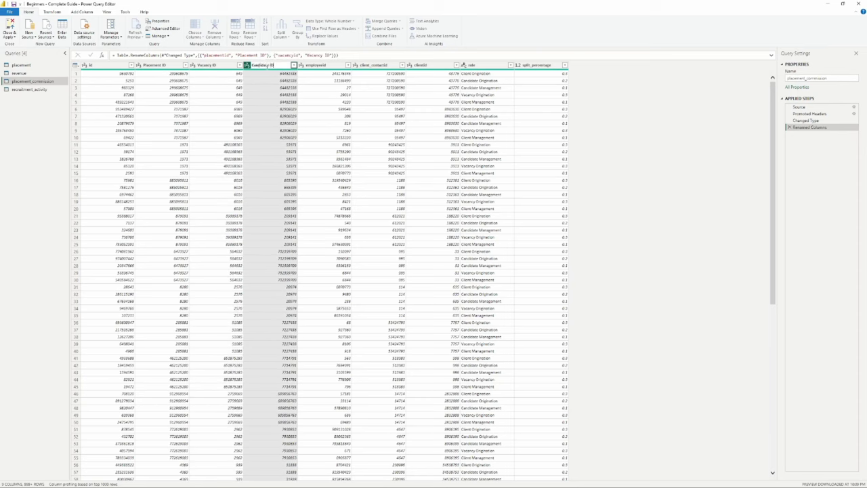
key("Return")
double_click(332, 65)
type("E")
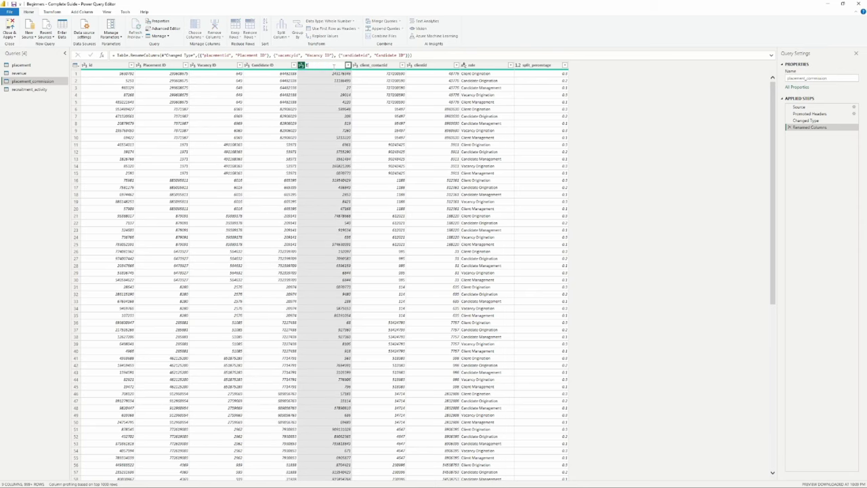
type("mployee ID")
key("Return")
Step: Rename the client_contactId, clientId and role columns of placement_commission as Client Contact ID, Client ID and Role
double_click(369, 65)
type("C")
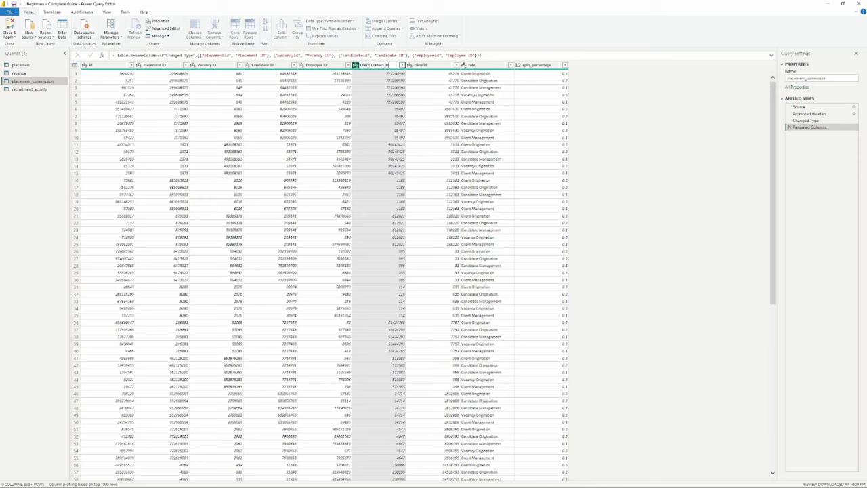
key("Return")
double_click(418, 65)
type("Client ID")
key("Return")
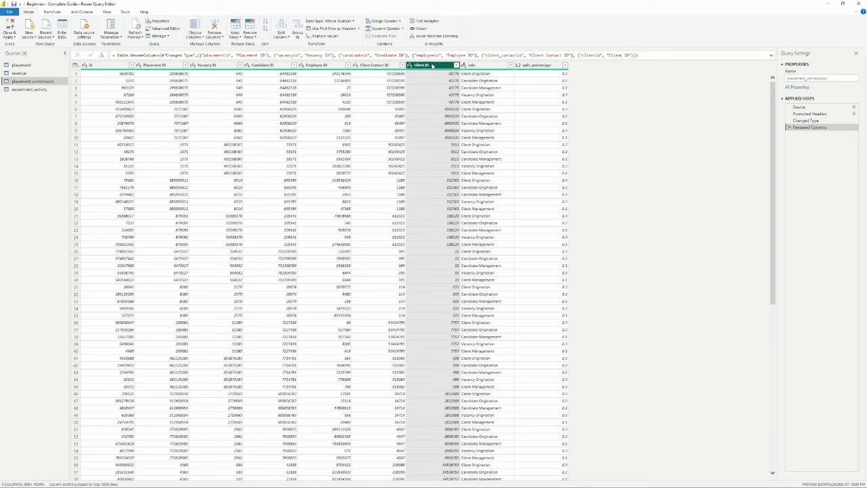
double_click(476, 65)
type("R")
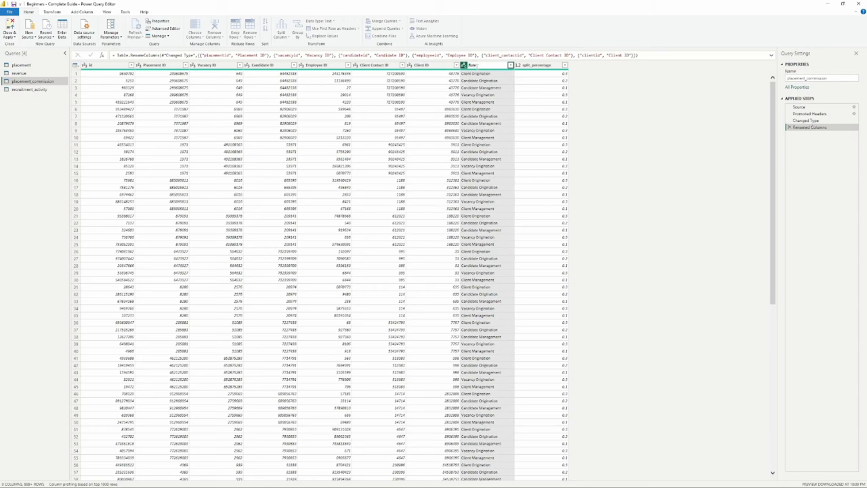
type("ole")
key("Return")
Step: Rename the split_percentage column of placement_commission as Split % and set its data type to Percentage
double_click(547, 65)
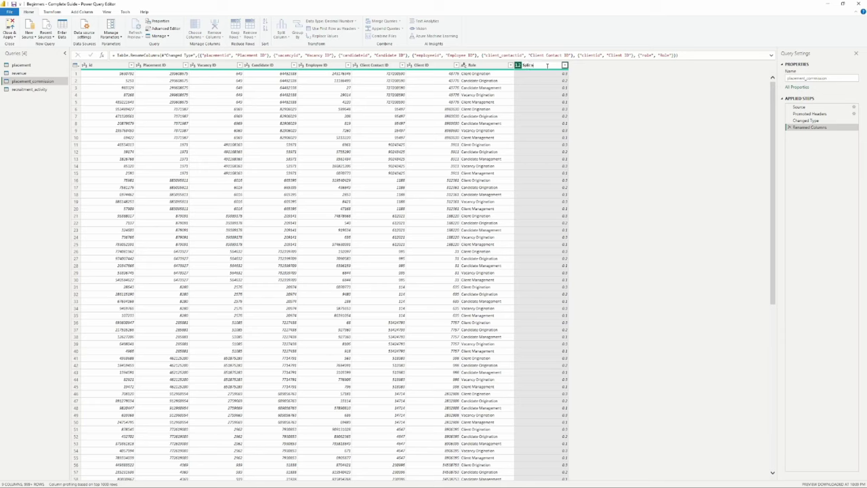
type("Split %")
key("Return")
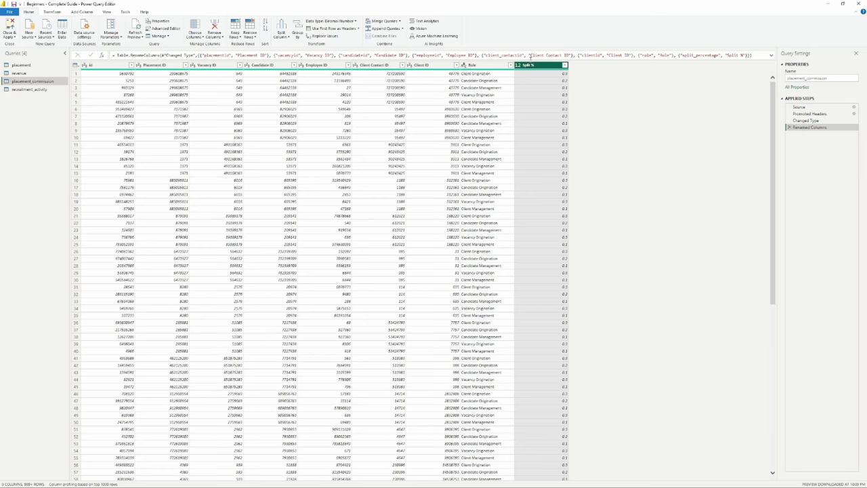
left_click(518, 65)
left_click(540, 96)
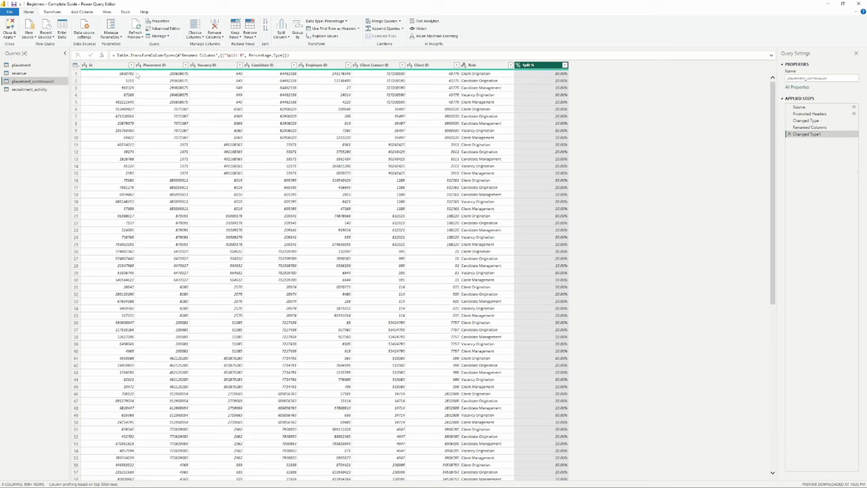
Step: In the recruitment_activity query, rename the candidateId and vacancyId columns as Candidate ID and Vacancy ID
left_click(30, 89)
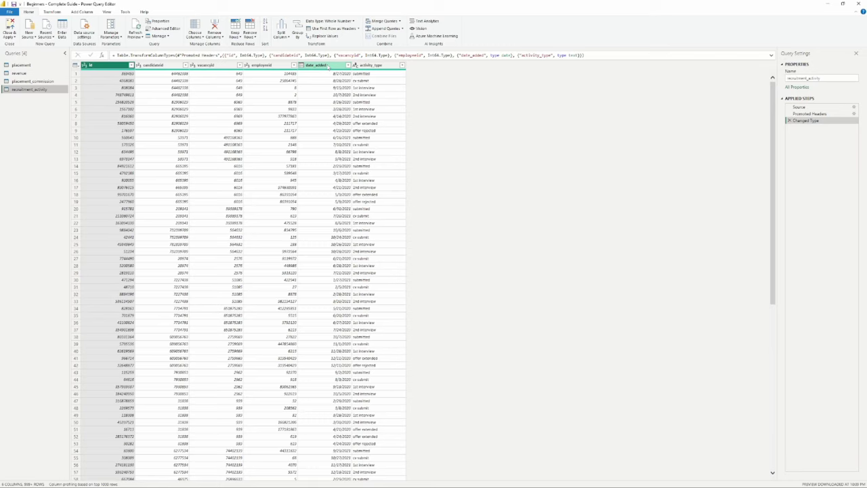
left_click(147, 65)
type("Candidate ID")
key("Return")
double_click(210, 65)
type("Vac")
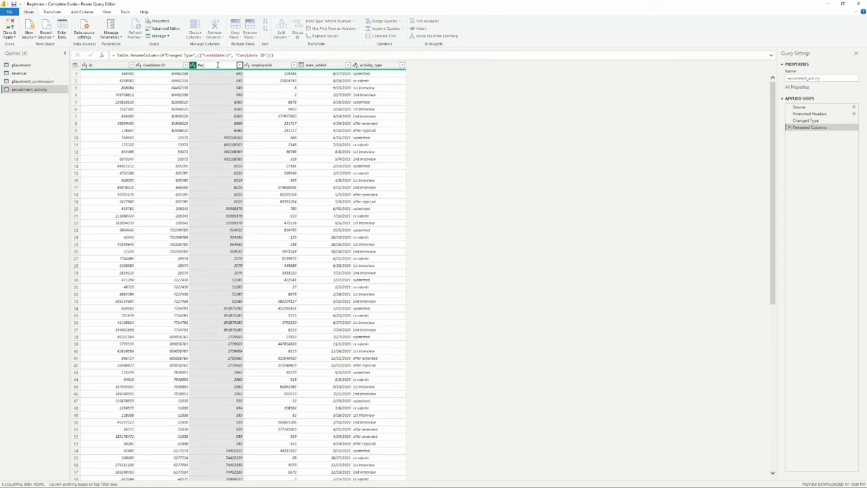
type("ancy ID")
key("Return")
Step: Rename the employeeId and date_added columns of recruitment_activity as Employee ID and Date Added
left_click(268, 65)
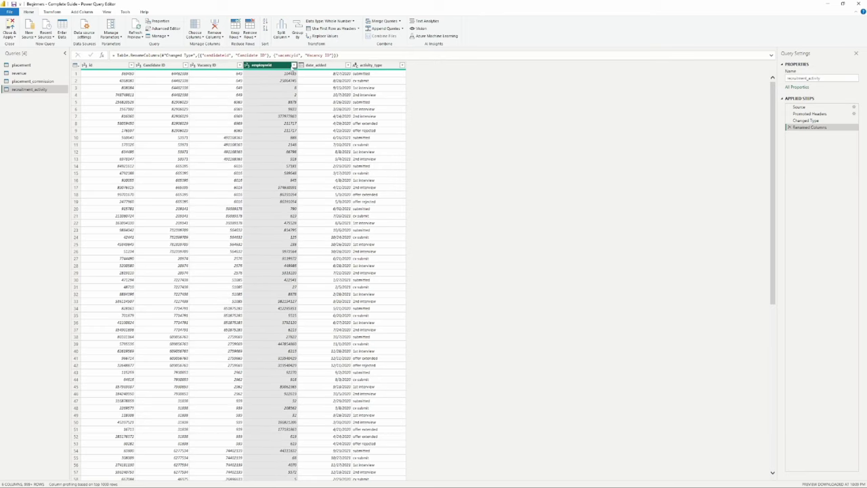
double_click(268, 65)
type("Employee ID")
key("Return")
left_click(310, 66)
double_click(310, 66)
type("Date Added")
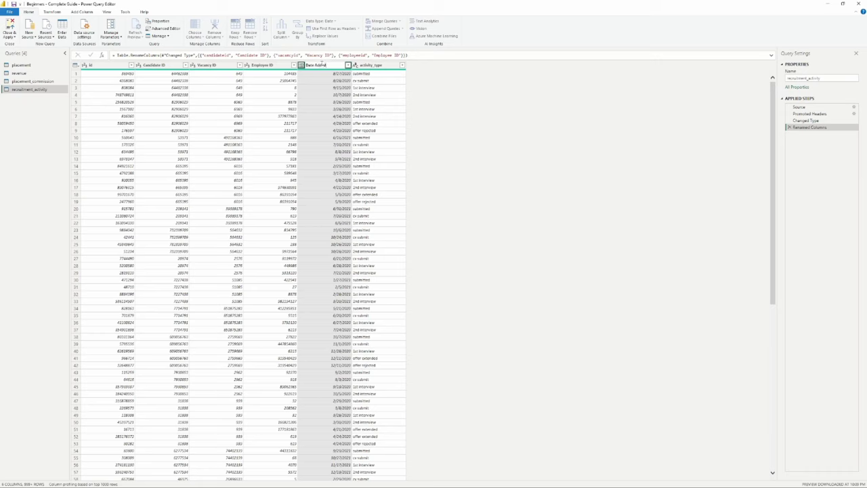
key("Return")
Step: Rename the activity_type column of recruitment_activity as Activity Type
left_click(371, 65)
double_click(371, 65)
type("Activi")
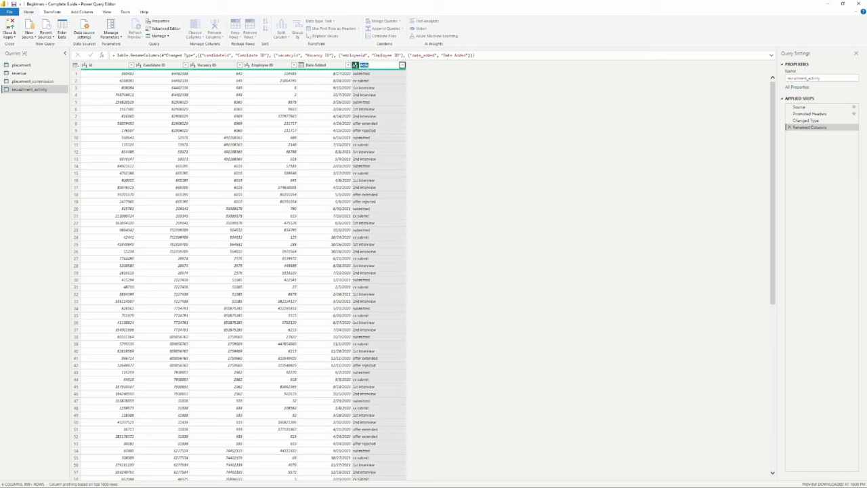
type("ty Type")
key("Return")
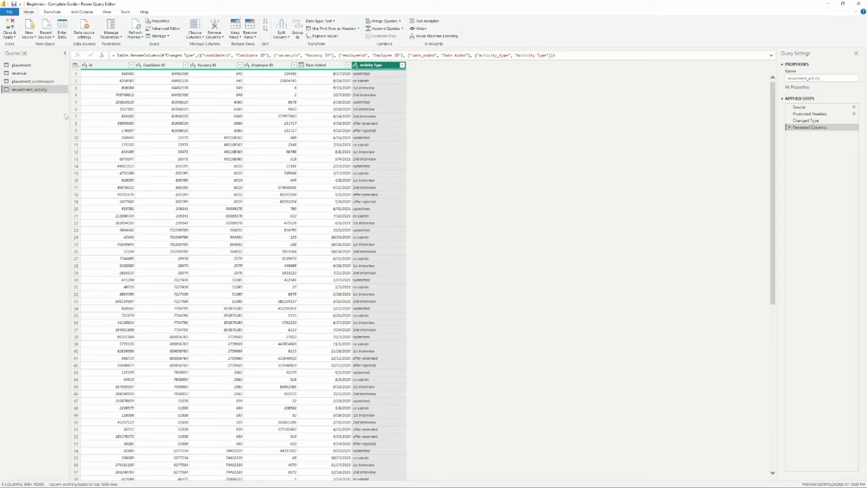
Step: Go through the revenue query's applied steps to locate the step where its error starts
left_click(32, 71)
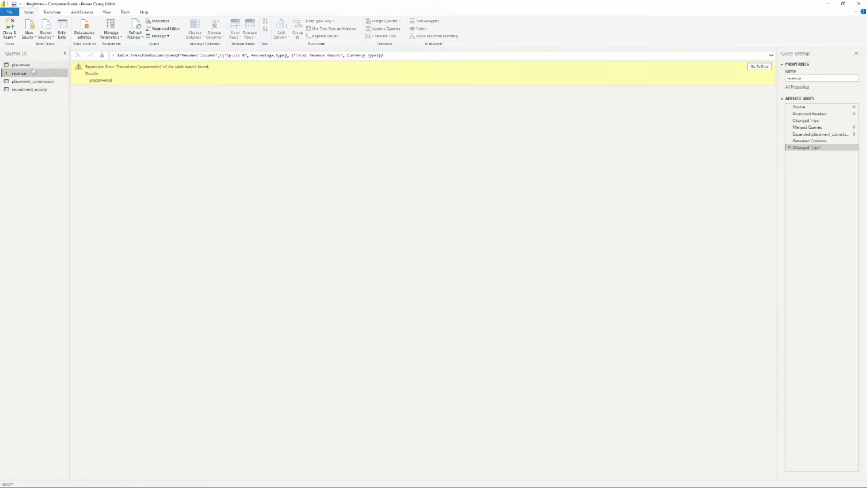
left_click(809, 141)
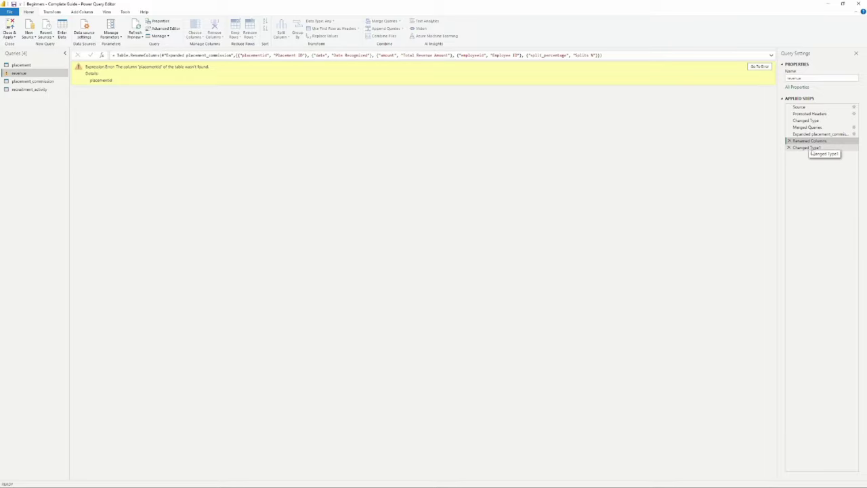
left_click(809, 114)
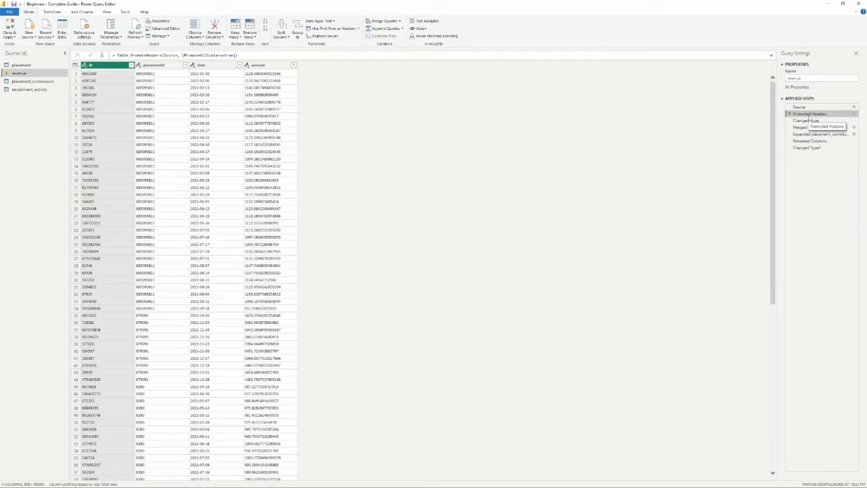
left_click(808, 120)
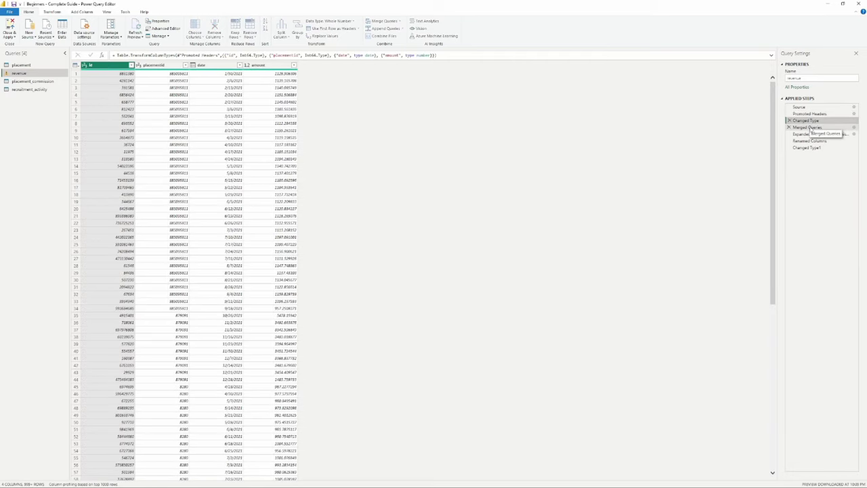
left_click(812, 128)
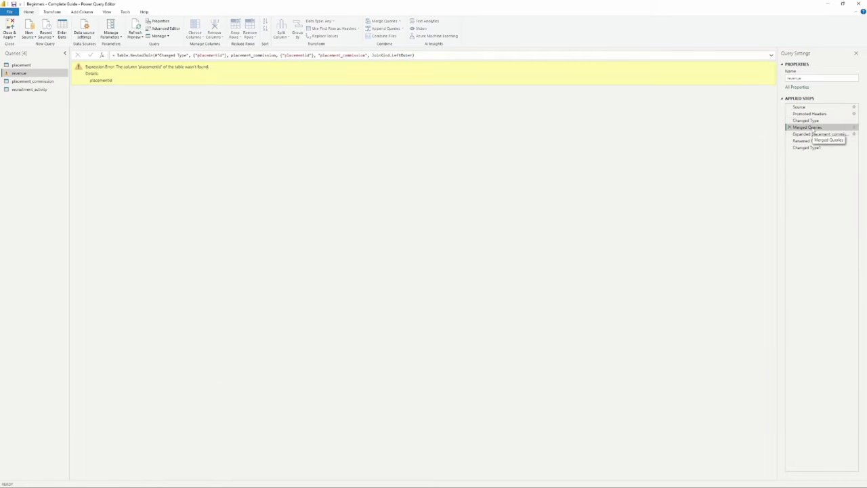
left_click(853, 127)
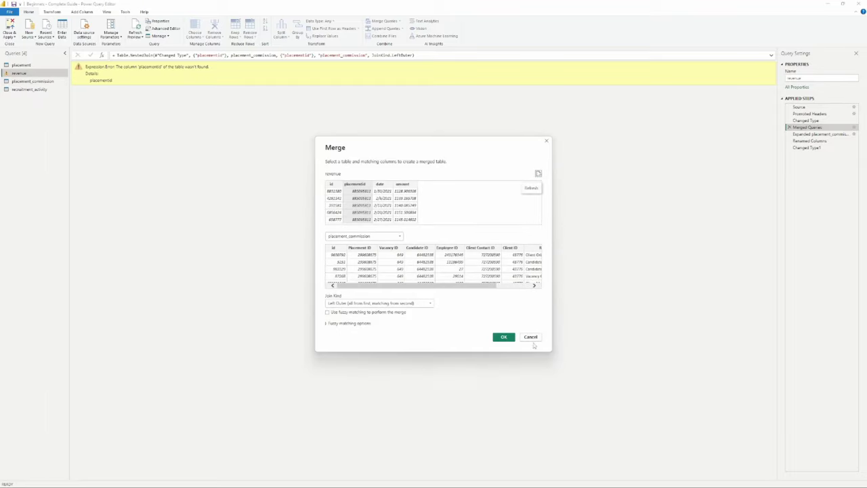
left_click(366, 248)
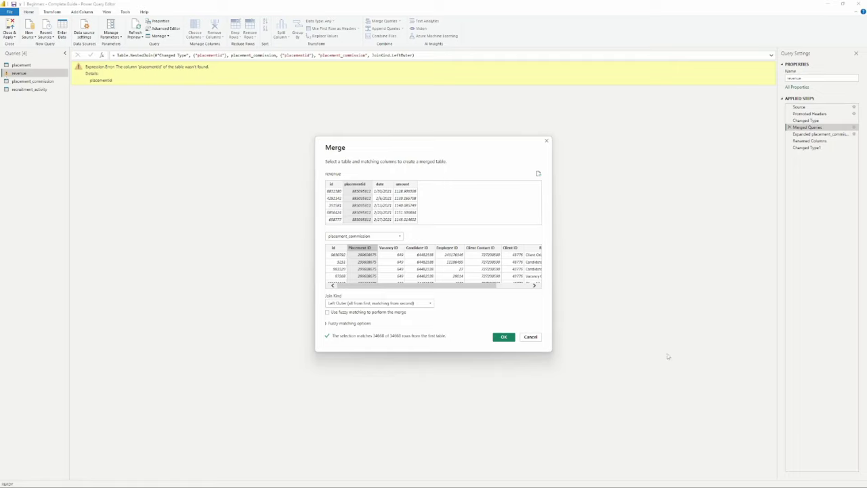
left_click(529, 337)
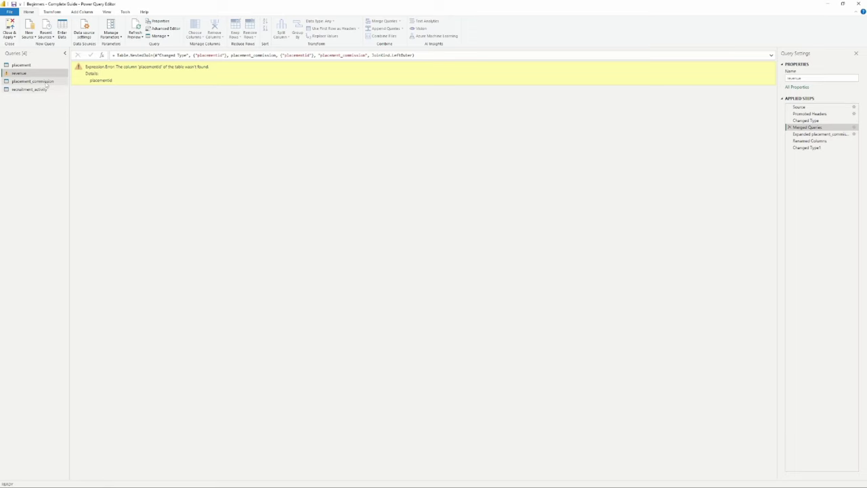
Step: Compare the column names in placement_commission with the key columns used in the revenue query's merge formula
left_click(40, 82)
mouse_move(809, 127)
left_mouse_down()
mouse_move(803, 121)
mouse_move(810, 128)
left_mouse_up()
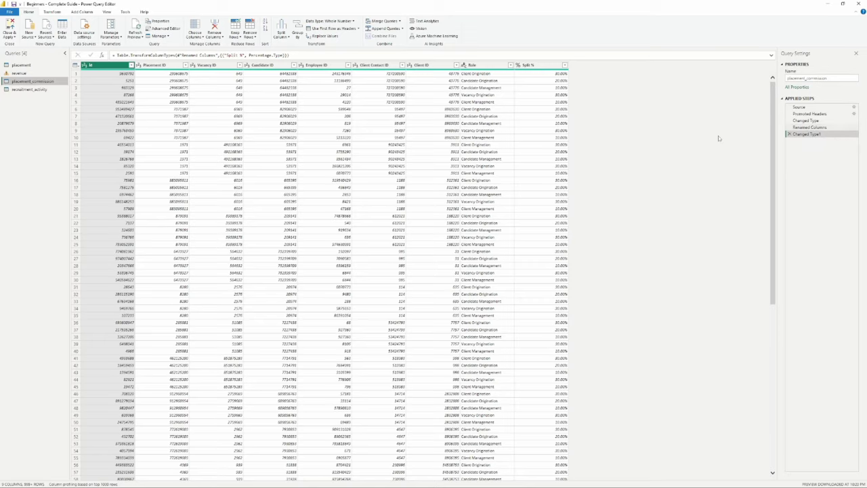
left_click(23, 74)
left_click(822, 129)
double_click(209, 55)
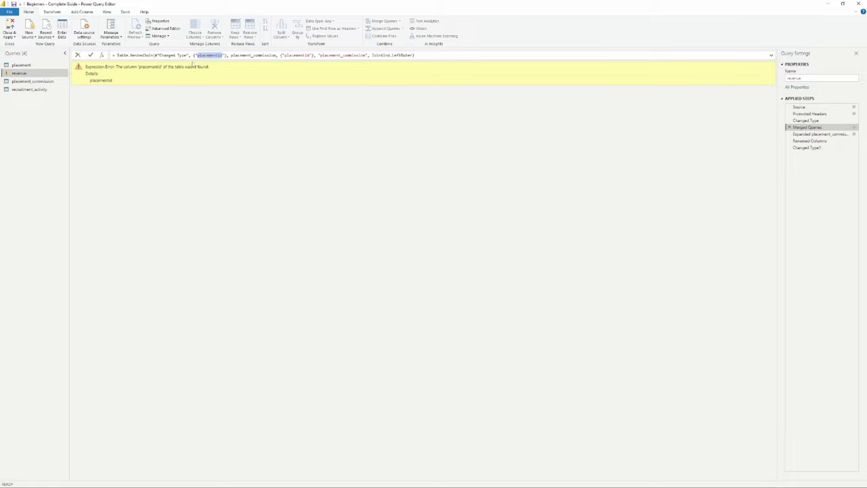
left_click(23, 81)
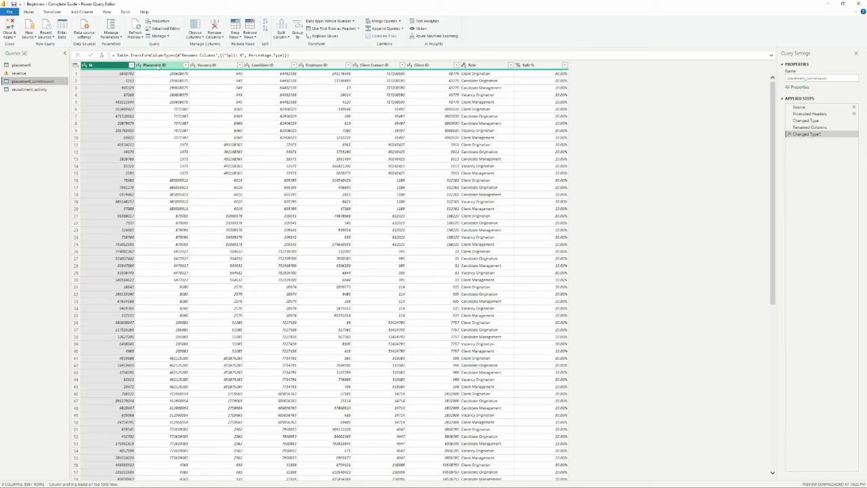
Step: Edit the revenue query's Merged Queries step to match placementid with the Placement ID column of placement_commission
left_click(20, 74)
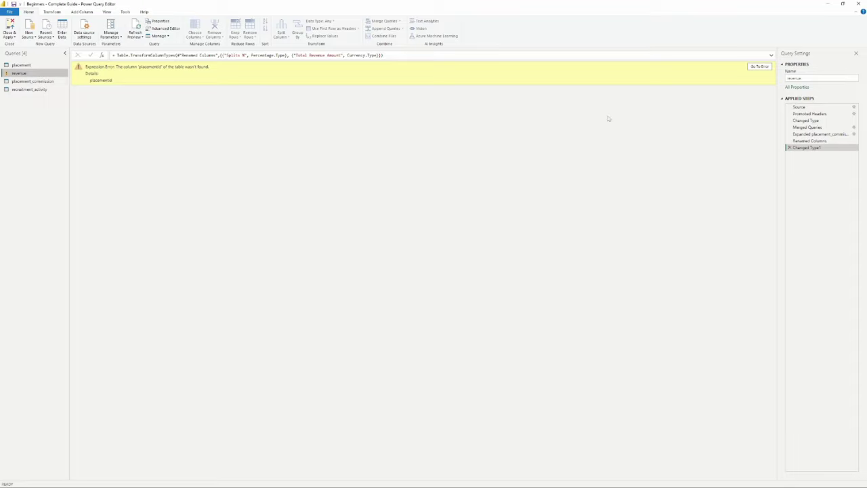
left_click(854, 128)
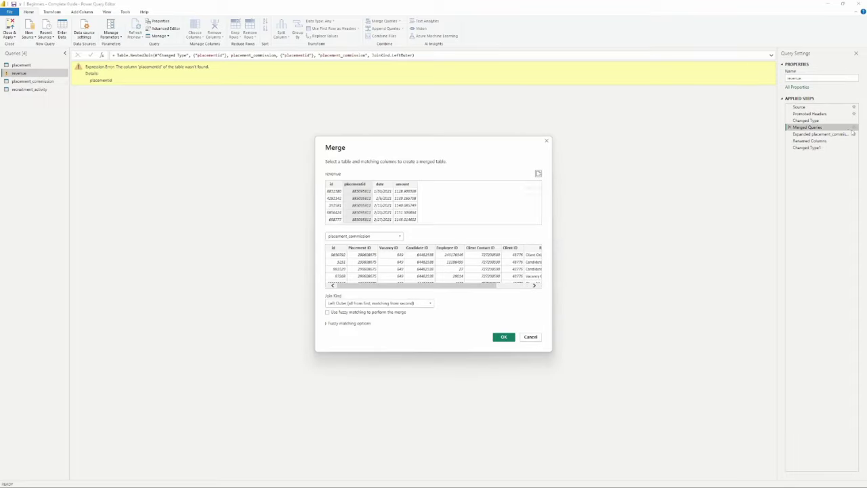
left_click(373, 248)
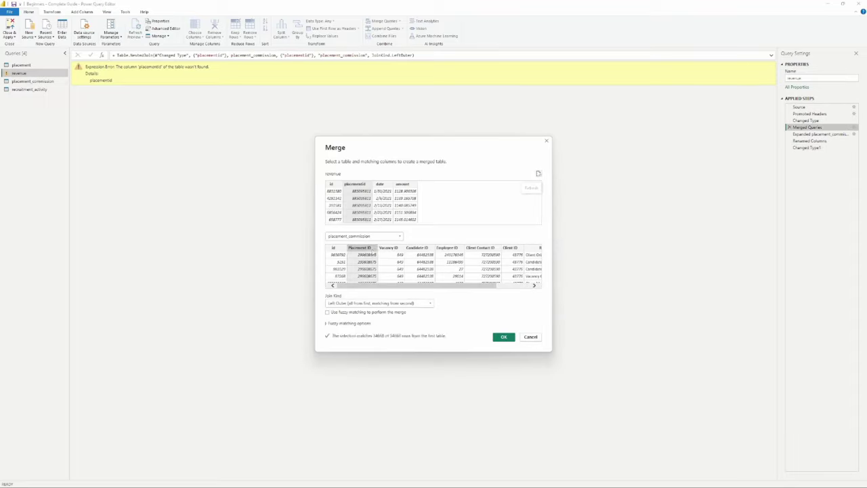
left_click(503, 337)
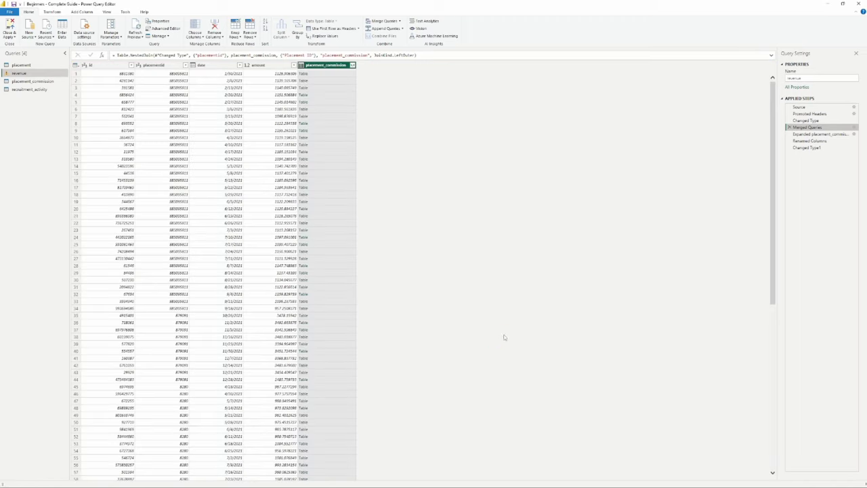
Step: Examine the output of the revenue query's final Changed Type1 step and its expanded placement_commission step
left_click(810, 148)
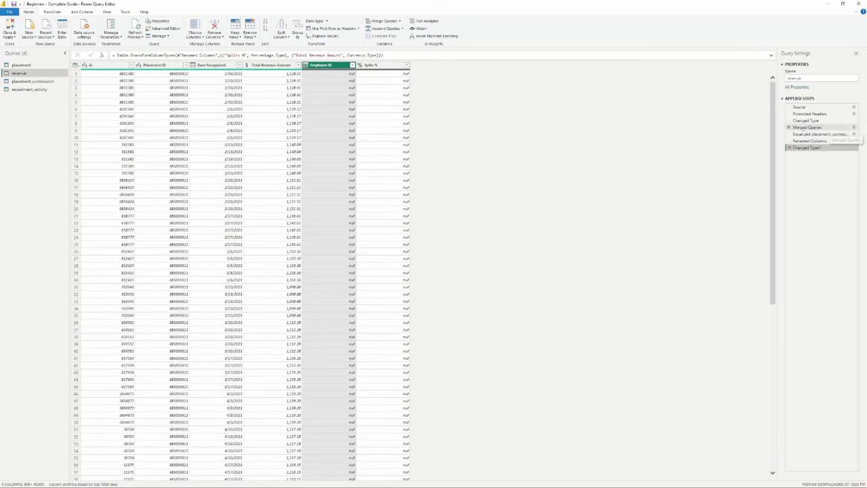
left_click(299, 66, "ctrl")
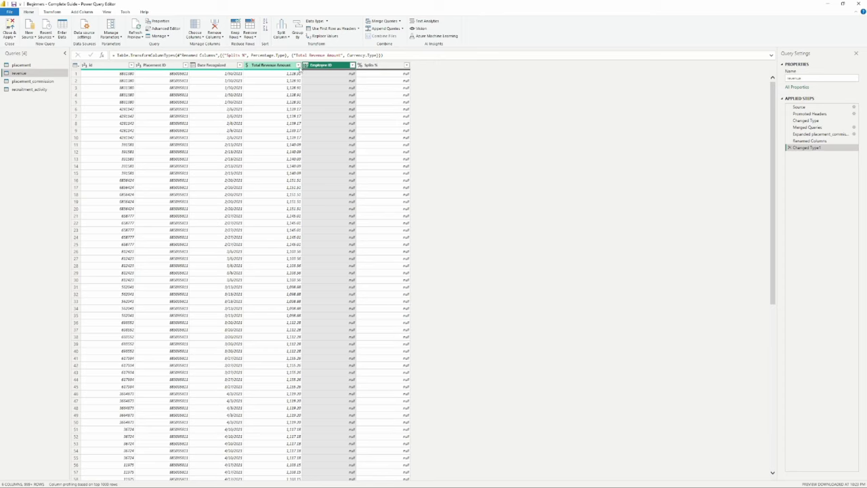
left_click(297, 66, "ctrl")
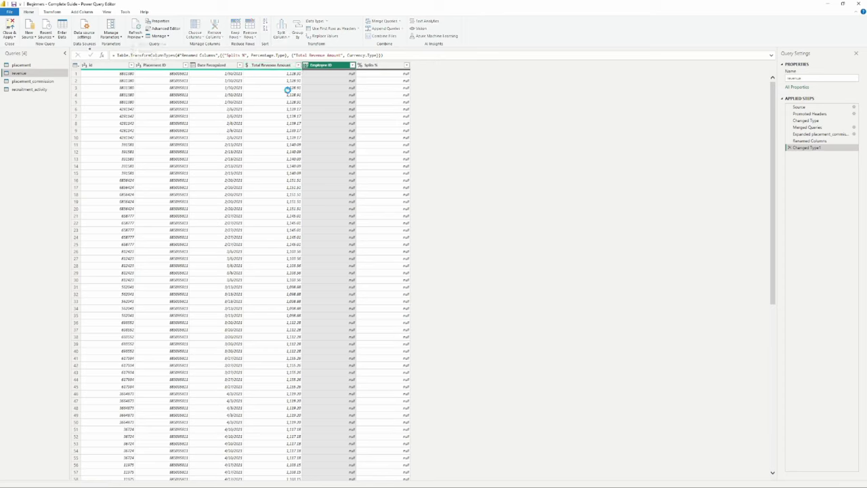
left_click(842, 135)
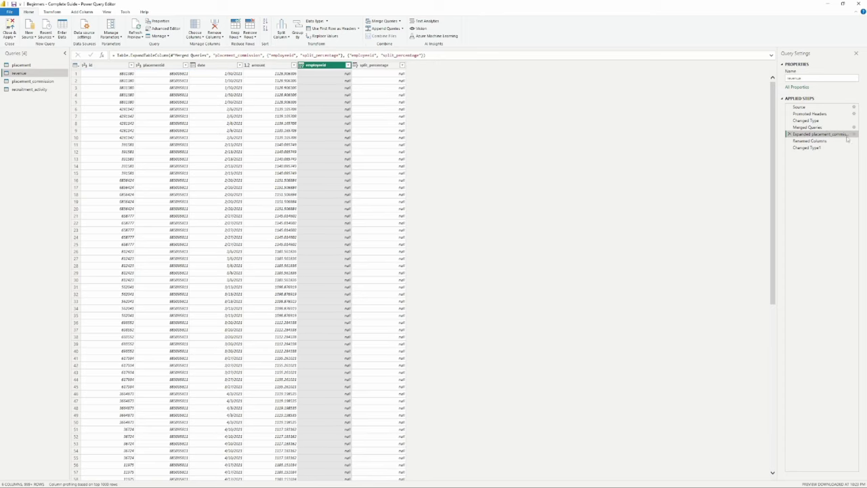
Step: Recheck the matching columns in the settings of the revenue query's Merged Queries step
left_click(840, 127)
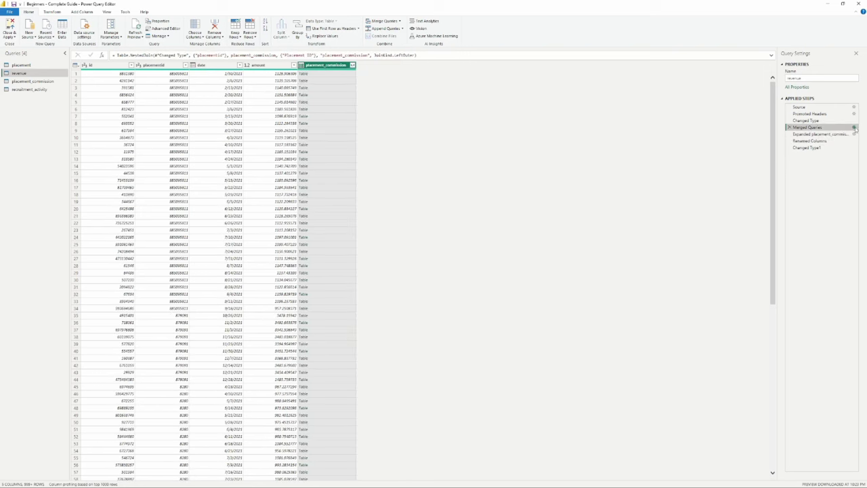
left_click(853, 127)
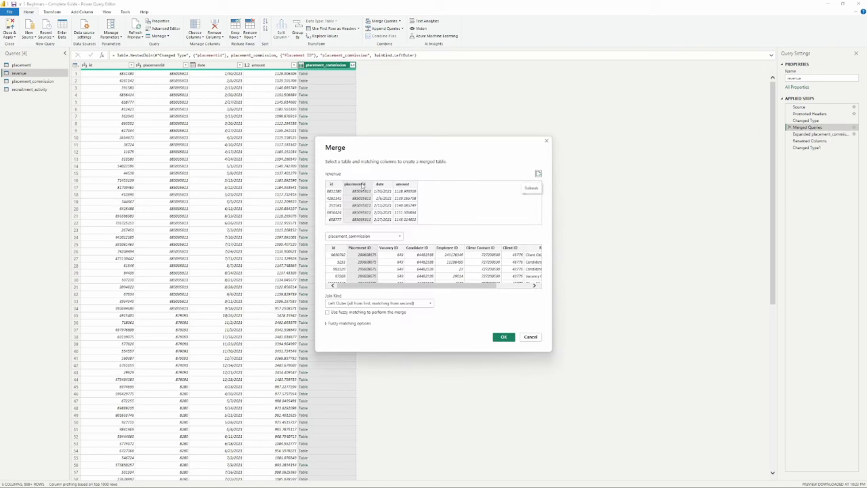
left_click(361, 248)
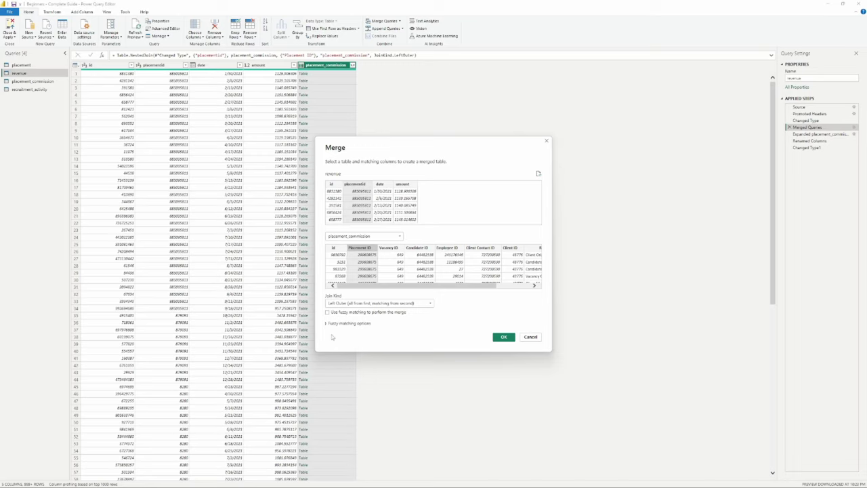
left_click(504, 338)
left_click(352, 65)
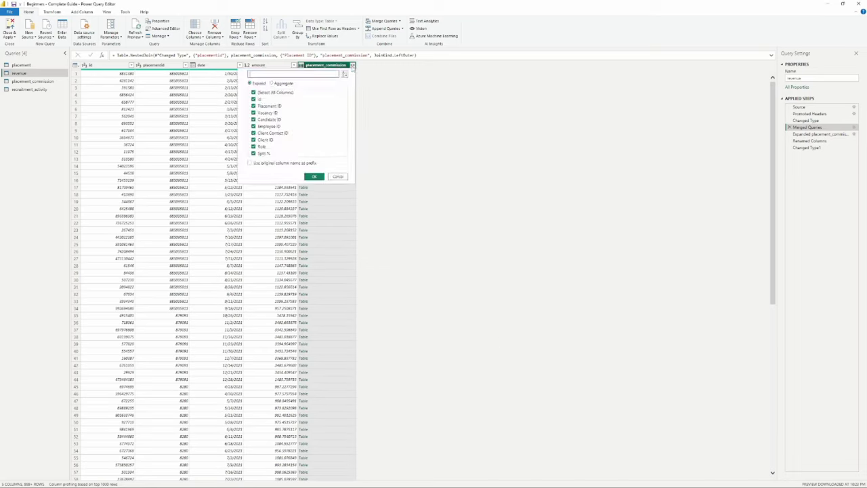
left_click(271, 93)
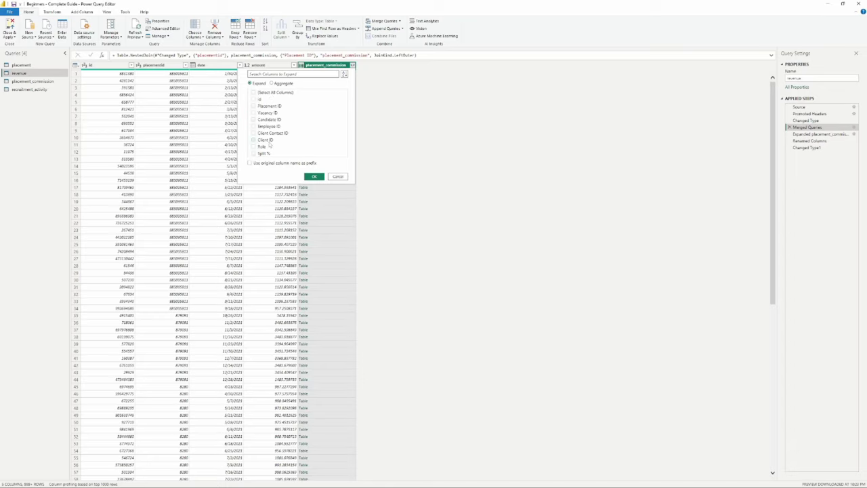
left_click(338, 177)
Step: Edit the Expanded placement_commission step of revenue to expand the Employee ID, Role and Split % columns
left_click(838, 134)
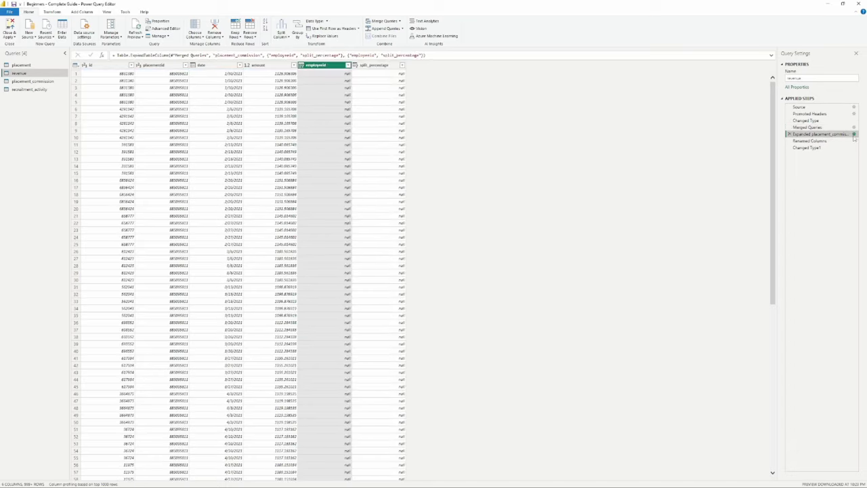
left_click(853, 134)
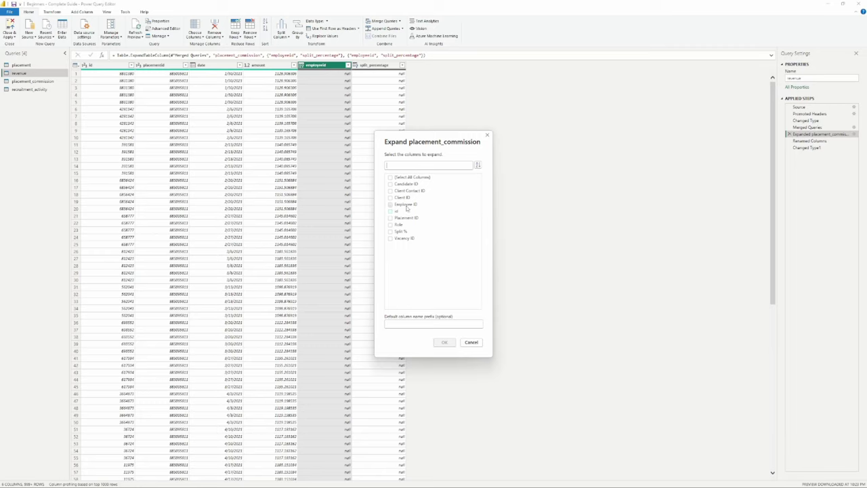
left_click(406, 205)
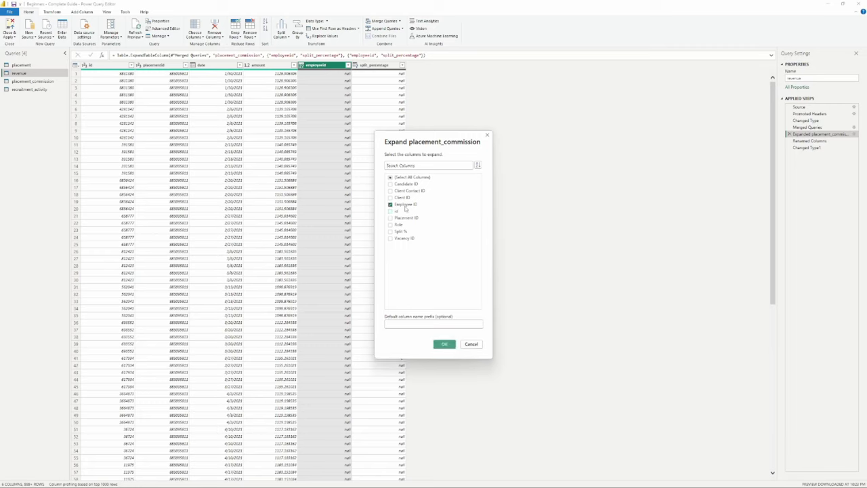
left_click(399, 232)
left_click(393, 225)
left_click(443, 345)
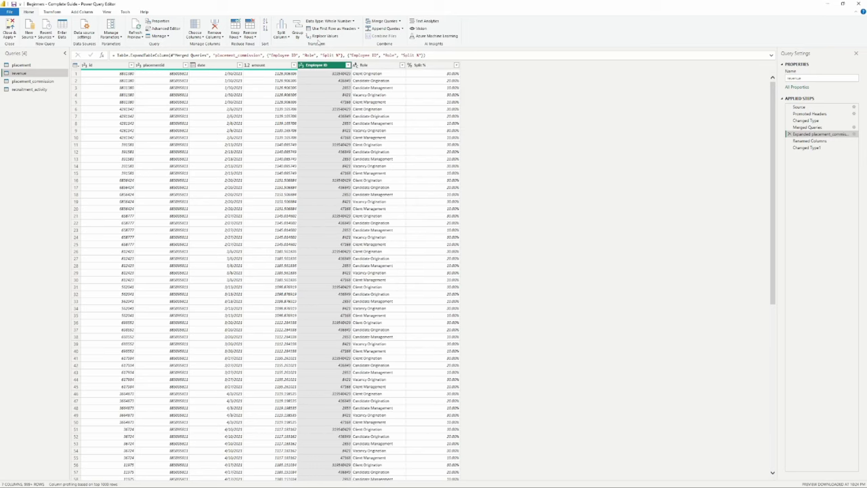
Step: Delete the Renamed Columns and Changed Type1 steps from the revenue query
left_click(808, 148)
left_click(813, 134)
left_click(810, 141)
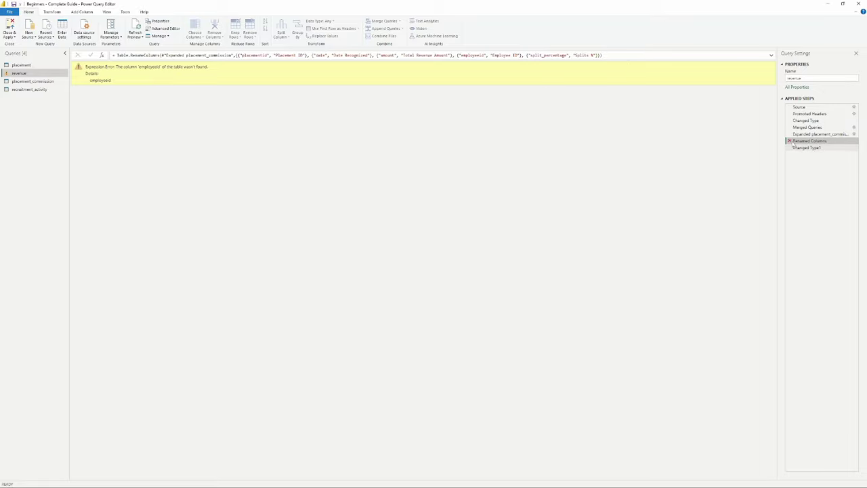
left_click(791, 143)
left_click(495, 263)
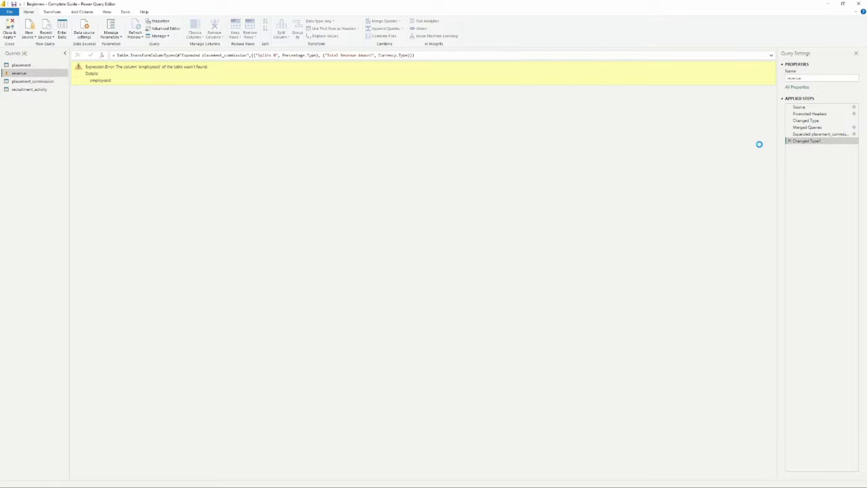
left_click(790, 142)
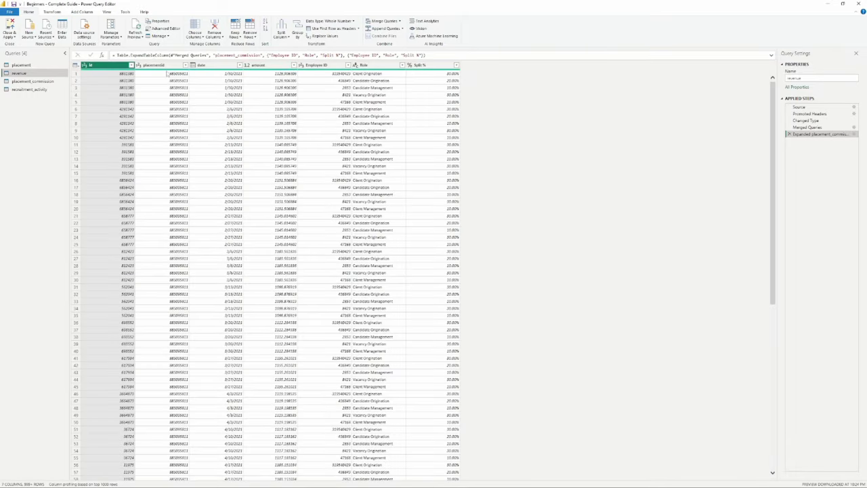
Step: Rename the placementid column of the revenue query as Placement ID
double_click(169, 64)
type("P")
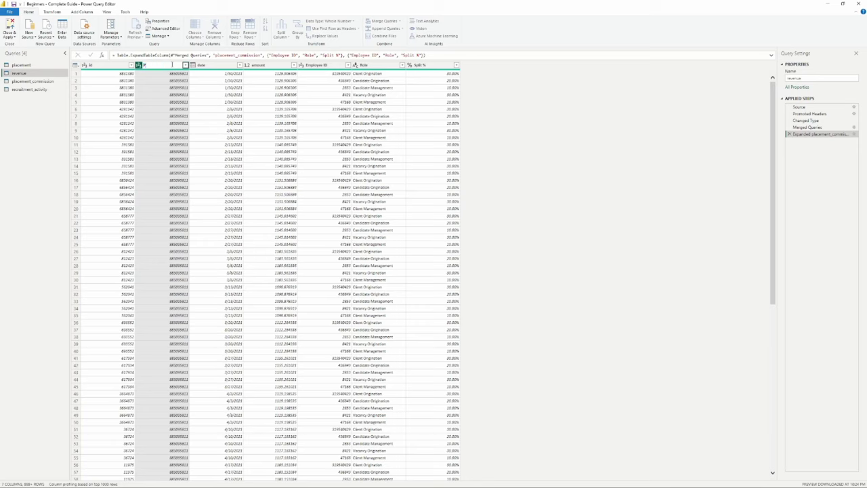
type("laCEment ID")
key("Return")
Step: Rename the date and amount columns of the revenue query as Date and Amount
left_click(206, 66)
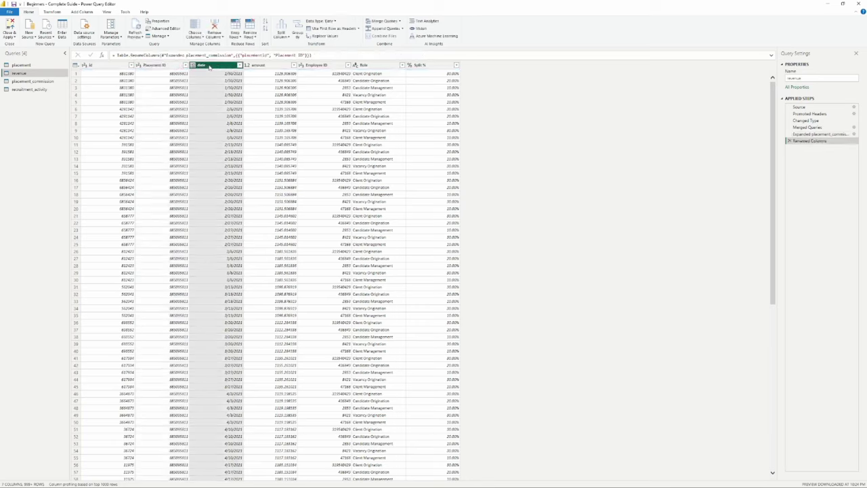
double_click(206, 65)
type("Date")
left_click(269, 65)
double_click(269, 65)
type("Amount")
key("Return")
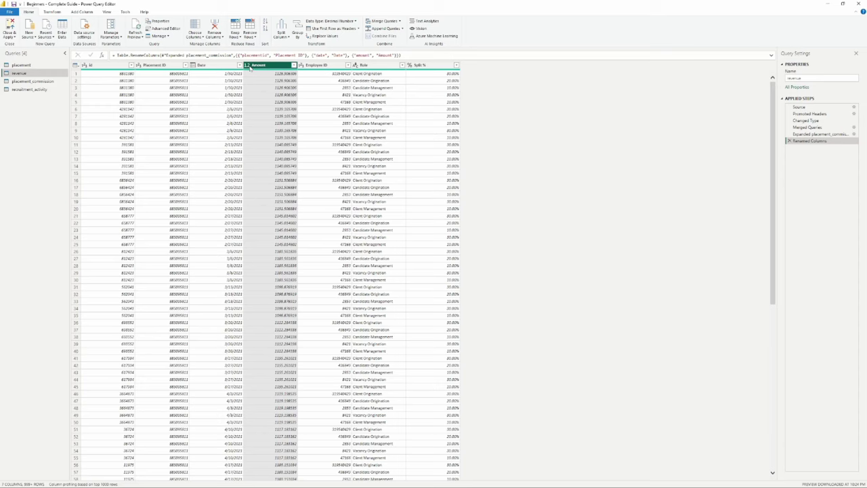
Step: Change the Amount column of the revenue query to the fixed decimal number type
left_click(248, 66)
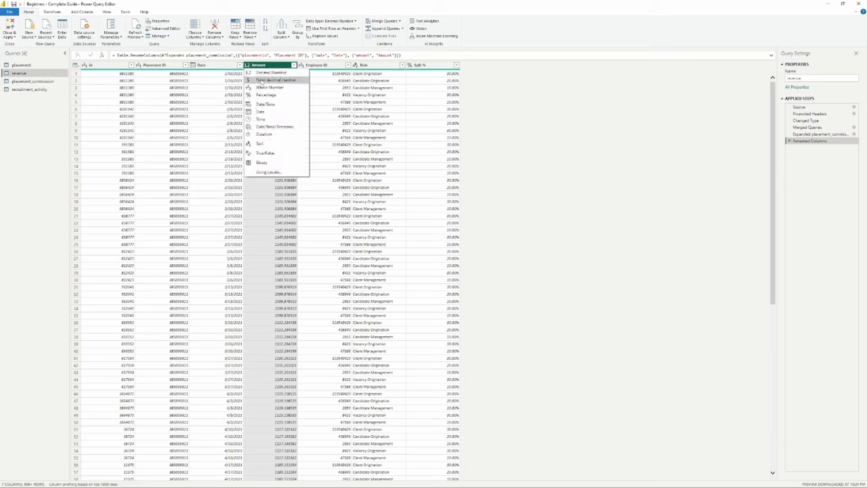
left_click(260, 80)
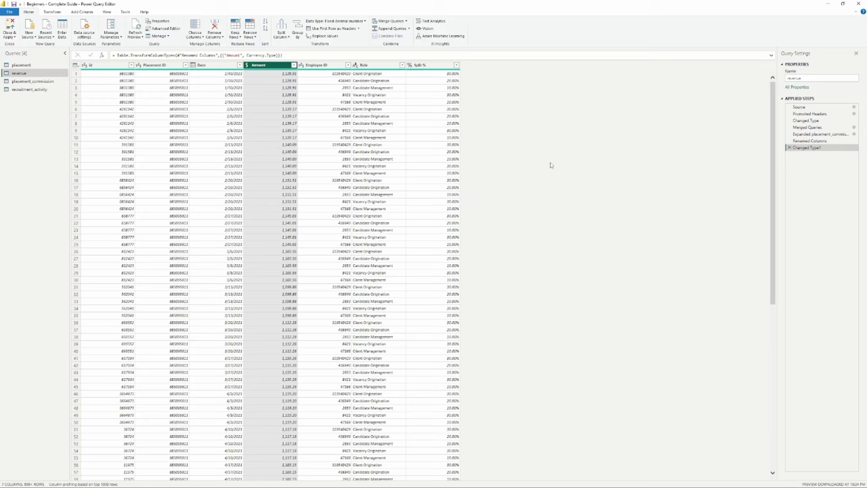
left_click(30, 81)
left_click(24, 90)
left_click(22, 73)
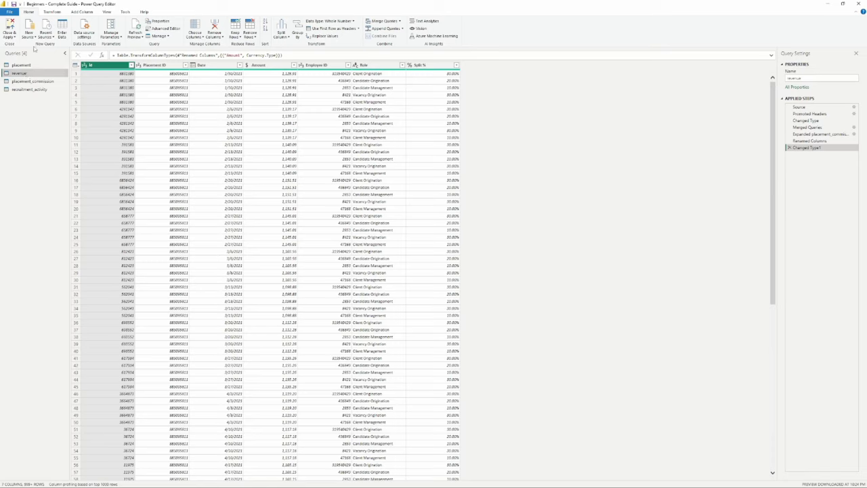
Step: Import candidate.csv from the Recruiting data folder as a new text/CSV query with the default import settings
left_click(29, 36)
left_click(49, 99)
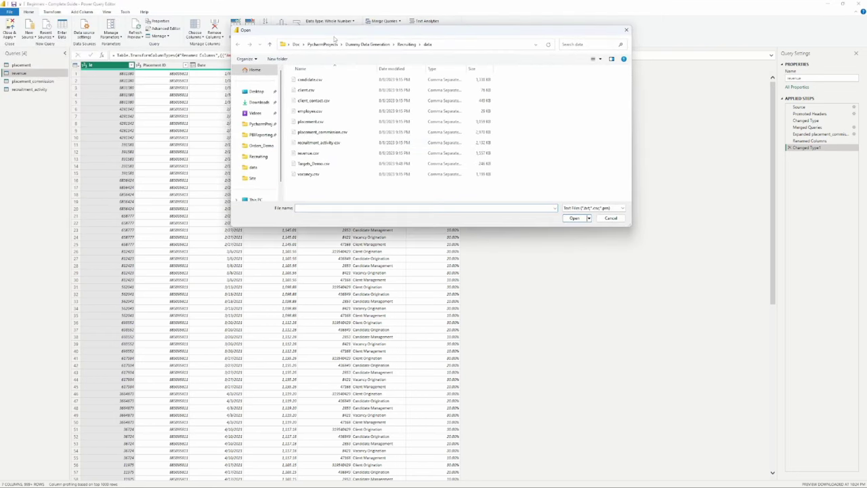
left_click(315, 80)
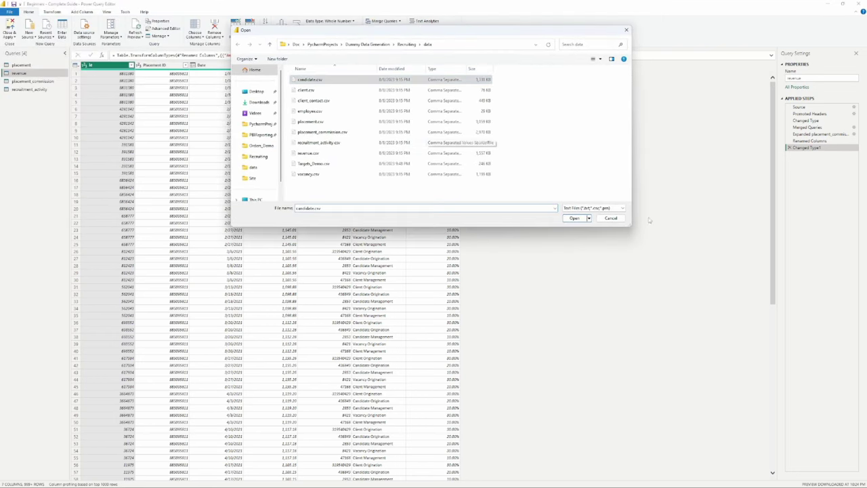
left_click(573, 218)
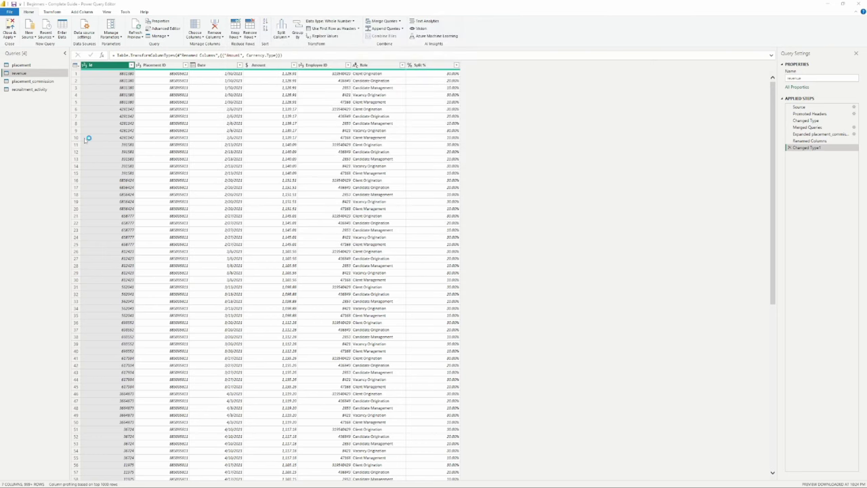
left_click(533, 342)
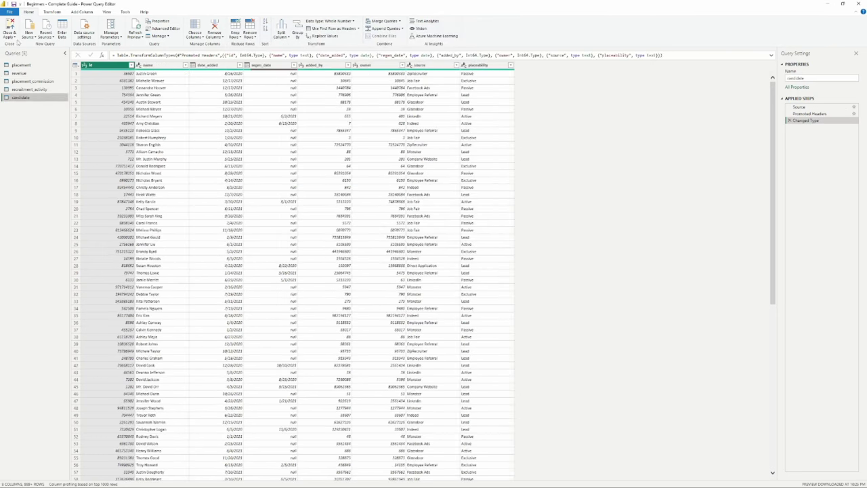
Step: Import client.csv from the same data folder as a new text/CSV query
left_click(28, 34)
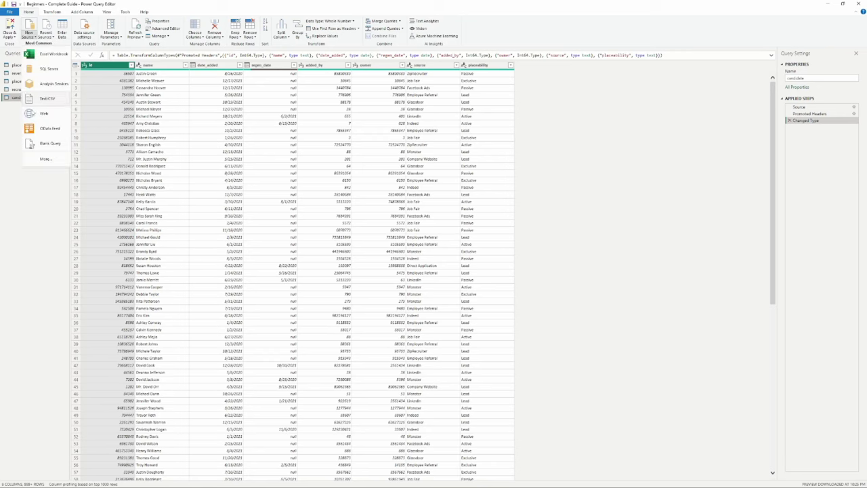
left_click(44, 99)
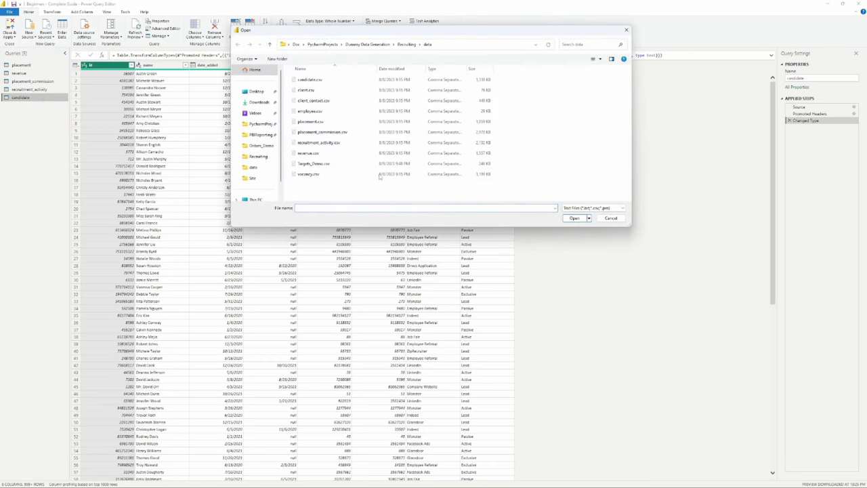
left_click(307, 90)
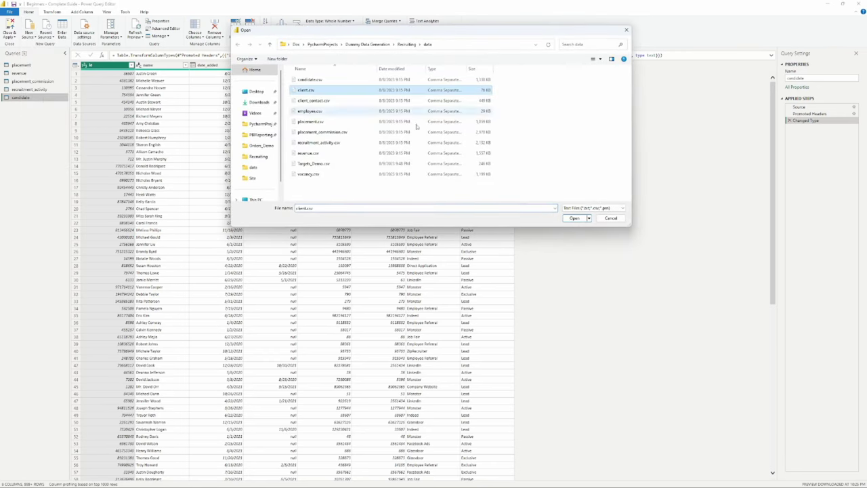
left_click(574, 218)
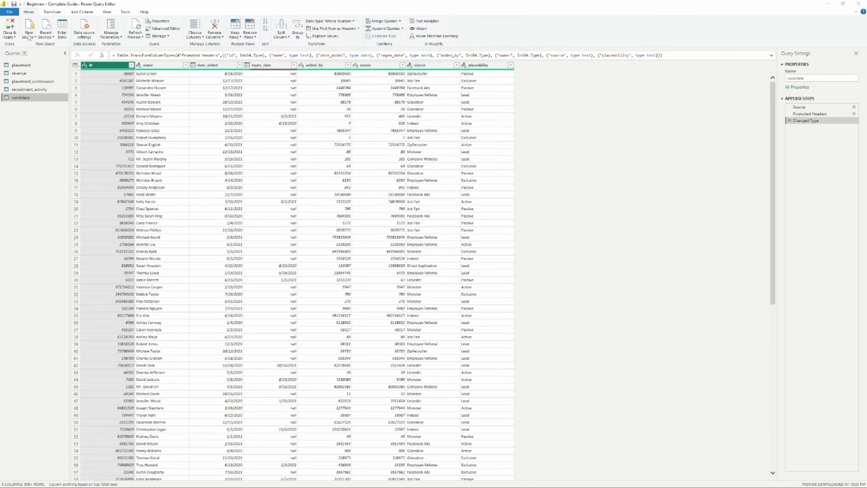
left_click(534, 343)
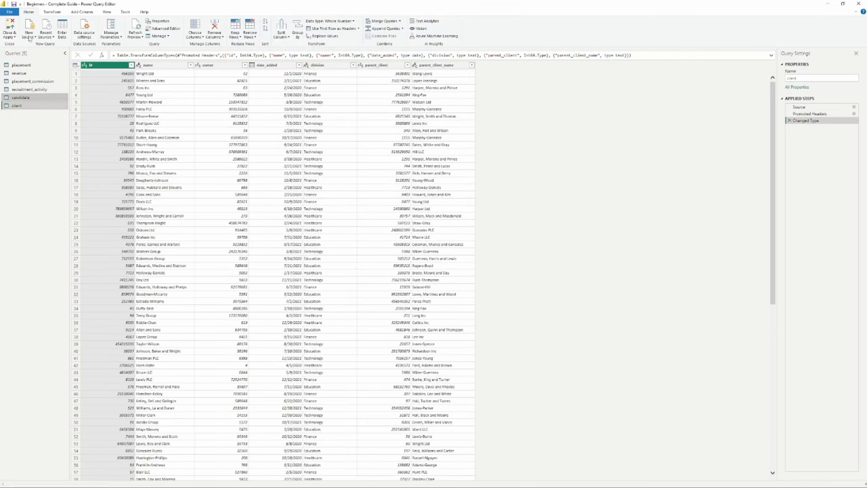
Step: Import client_contact.csv from the data folder as a new query, keeping the default file origin and delimiter
left_click(29, 31)
left_click(56, 98)
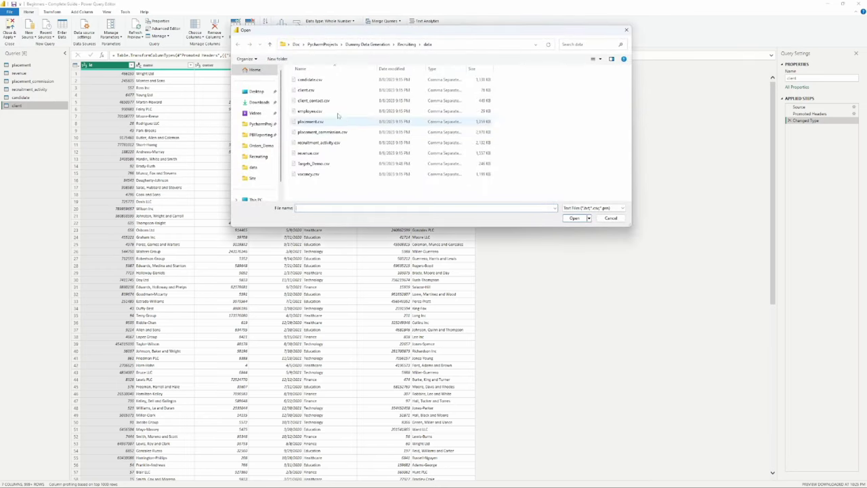
left_click(322, 100)
left_click(574, 218)
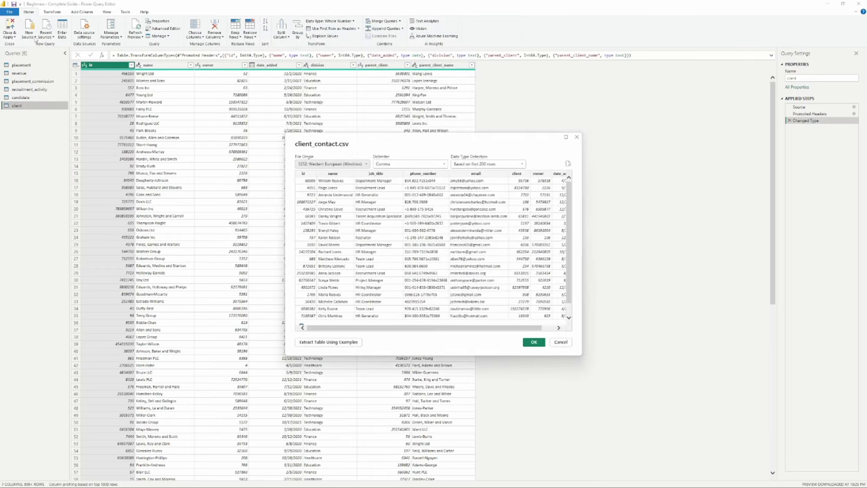
left_click(533, 342)
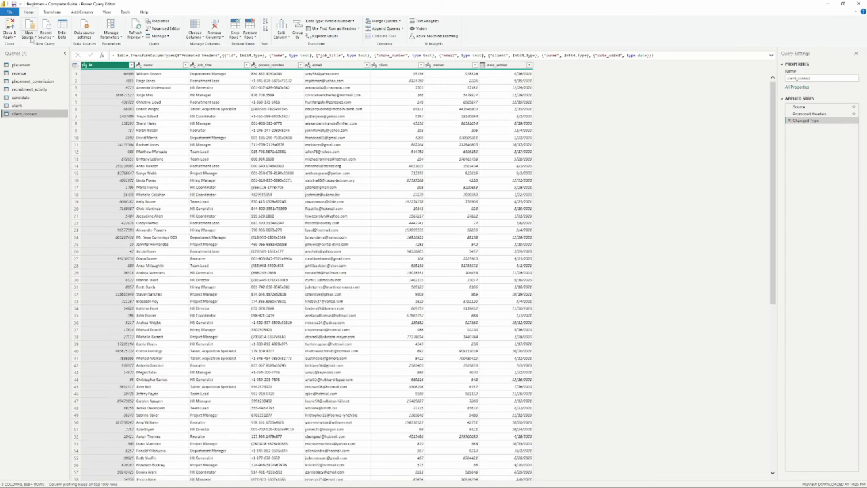
Step: Import employee.csv from the data folder as a new text/CSV query
left_click(28, 36)
left_click(47, 98)
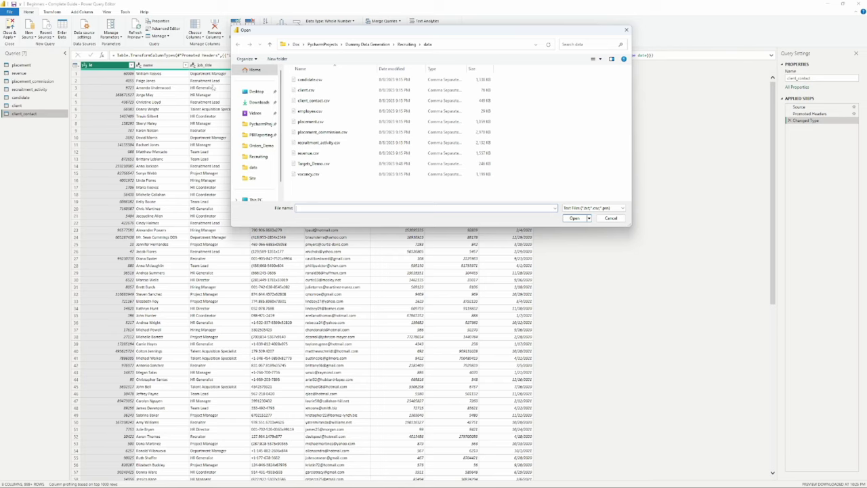
left_click(326, 113)
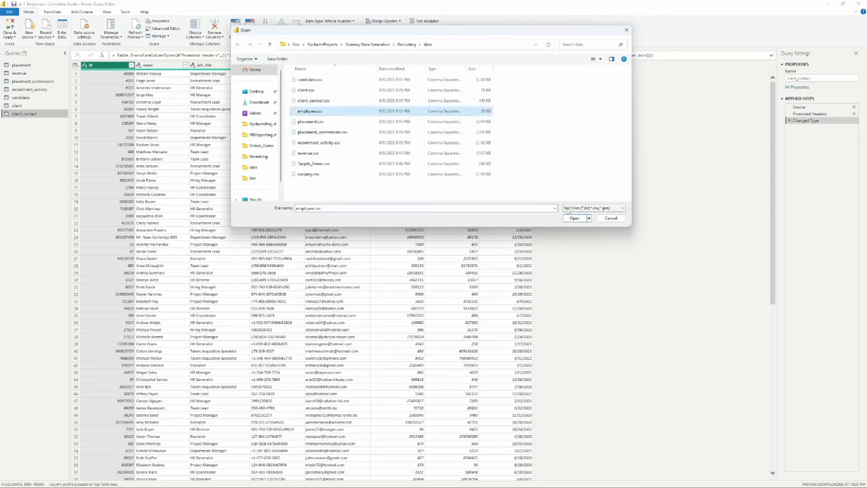
left_click(573, 218)
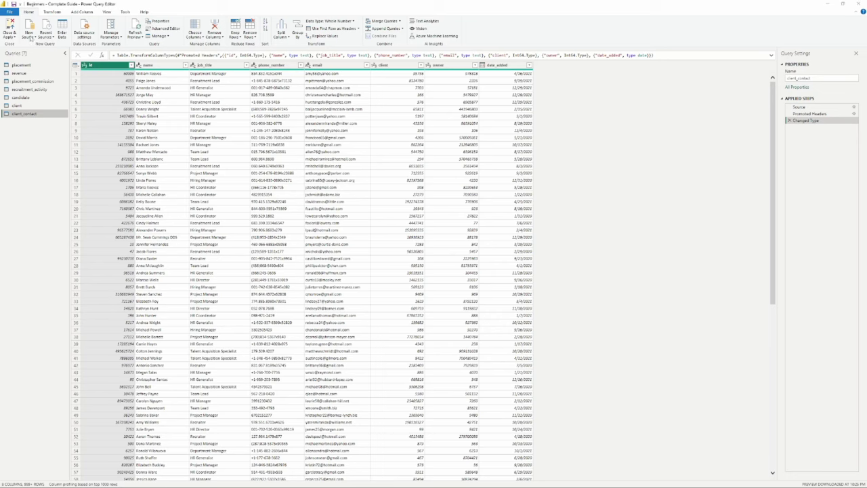
left_click(530, 342)
Step: Import vacancy.csv from the data folder as a new text/CSV query
left_click(28, 33)
left_click(47, 103)
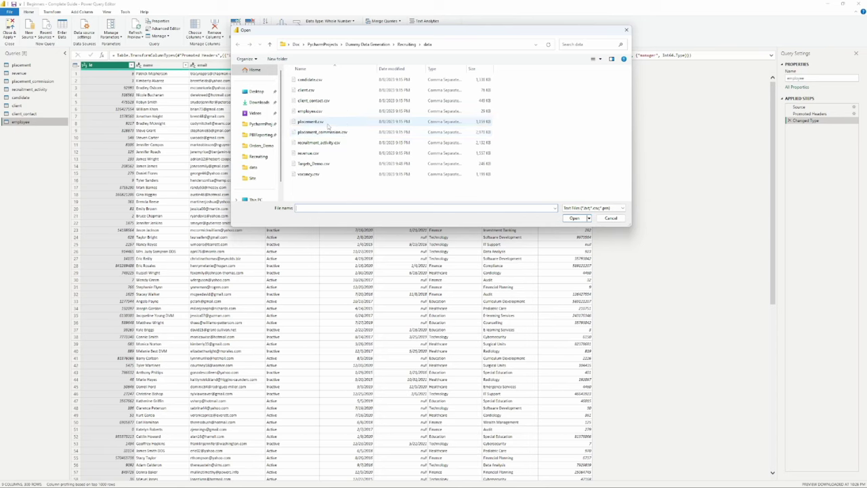
left_click(326, 175)
left_click(574, 218)
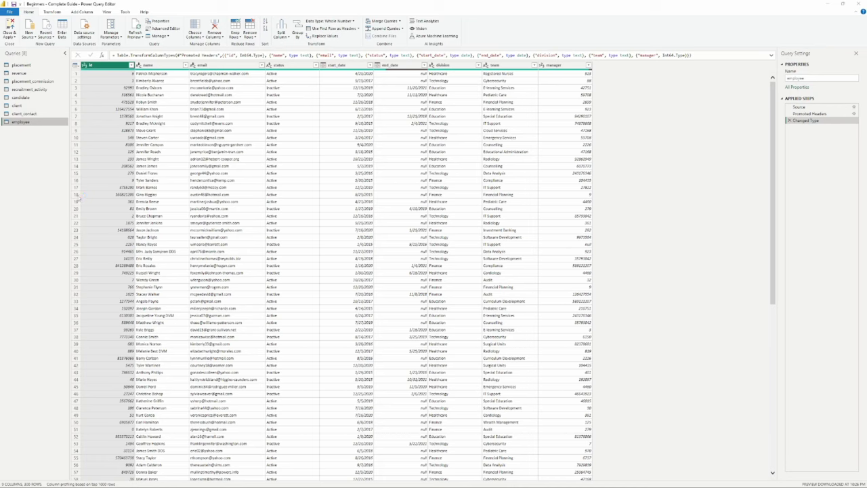
left_click(534, 342)
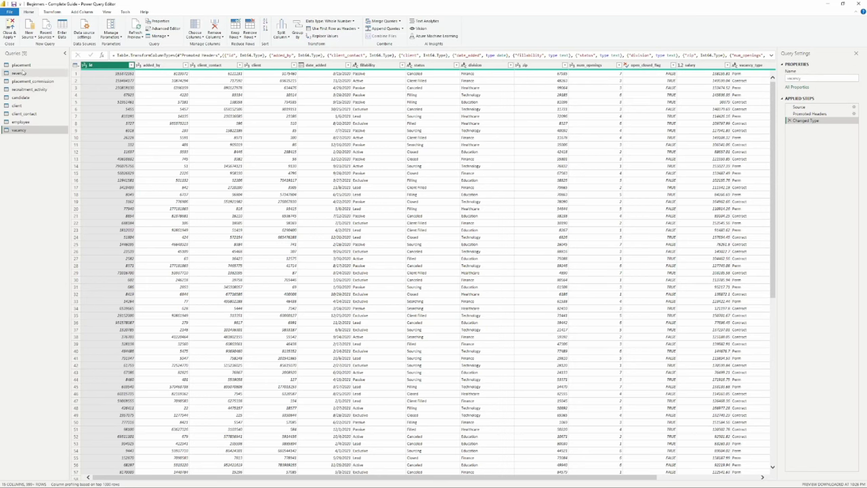
left_click(32, 81)
left_click(30, 89)
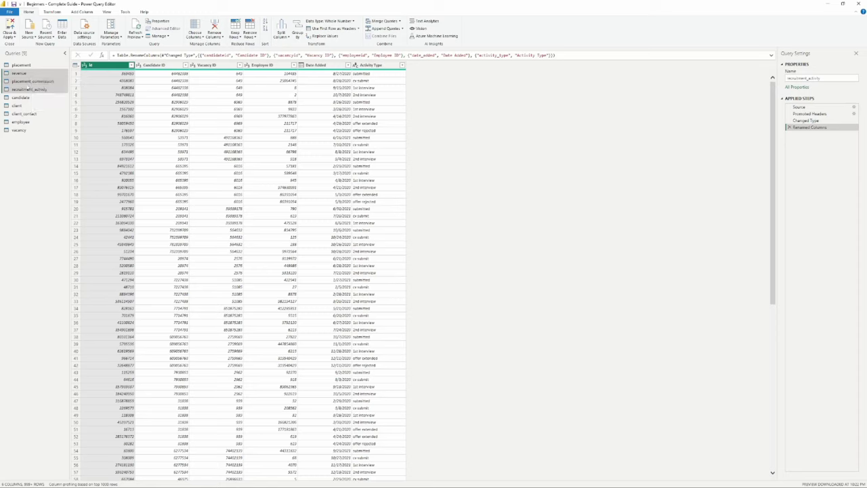
right_click(28, 81)
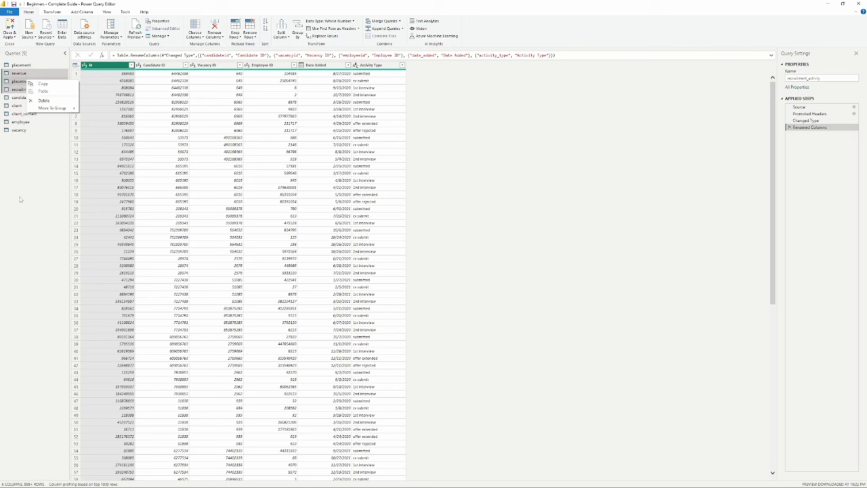
key("Escape")
Step: Move the revenue, placement_commission and recruitment_activity queries into a new group named Fact Tables
left_click(20, 72)
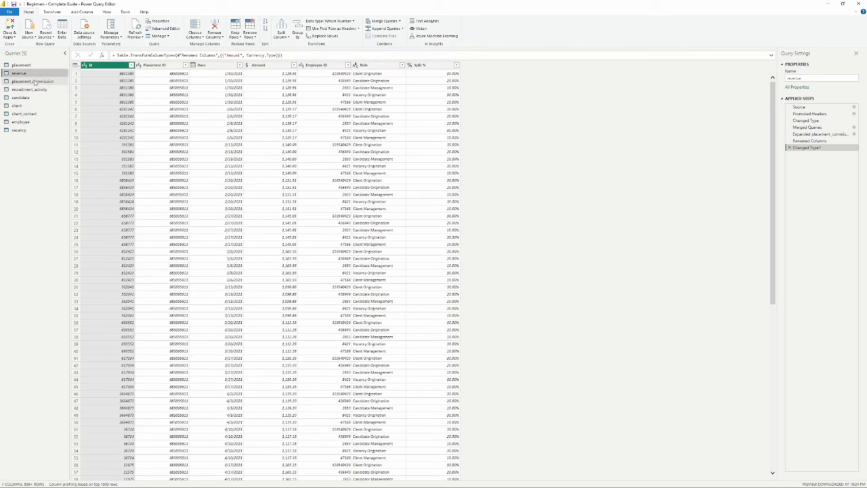
left_click(34, 81)
left_click(34, 90)
left_click(33, 73)
left_click(29, 81)
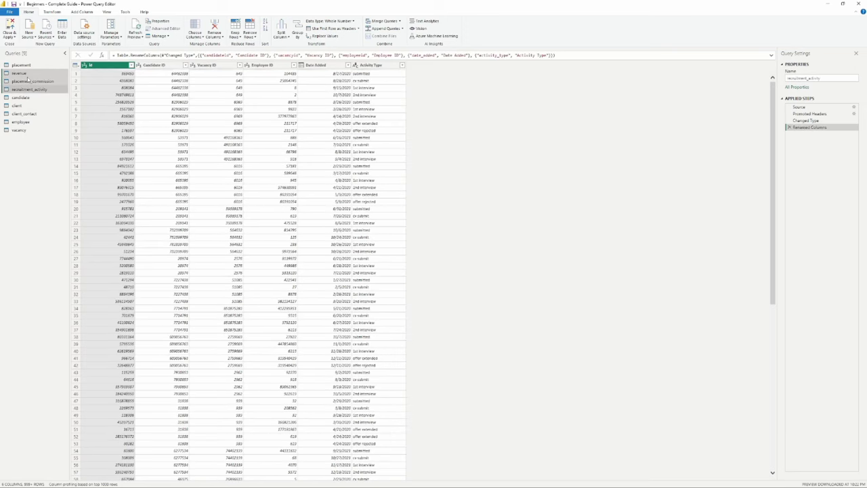
right_click(28, 81)
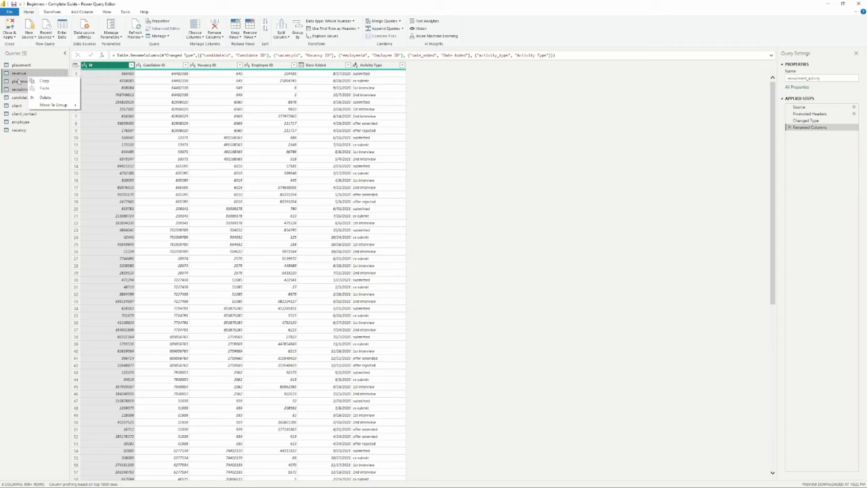
mouse_move(57, 106)
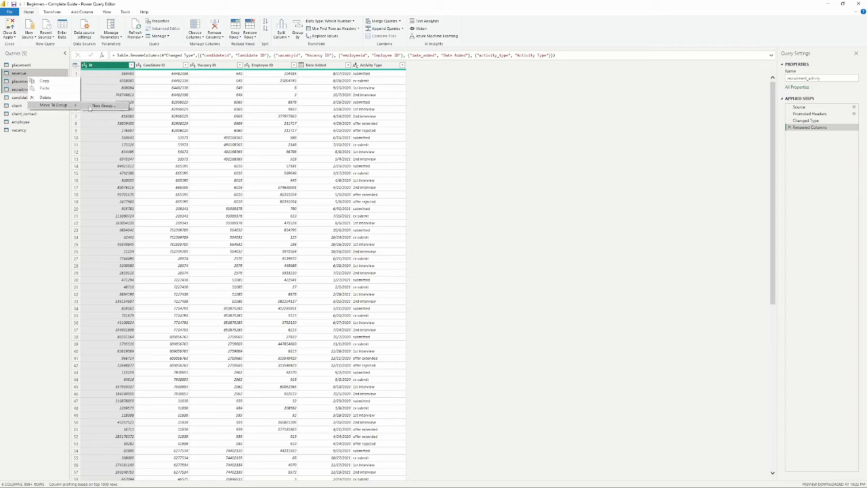
left_click(95, 107)
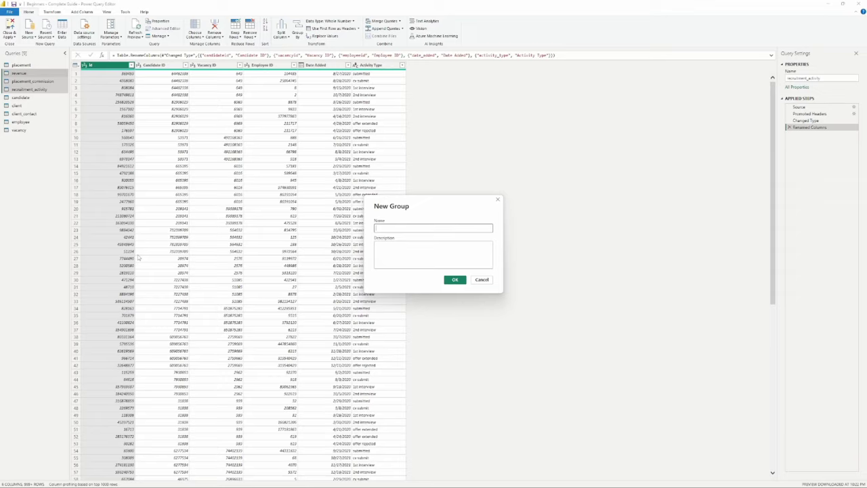
type("Fact Tables")
key("Return")
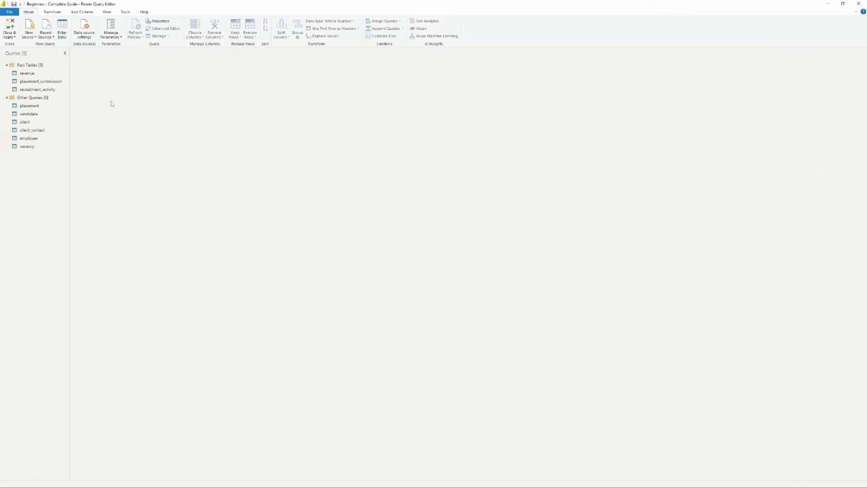
Step: Collapse and re-expand the Fact Tables and Other Queries groups in the query list
left_click(21, 65)
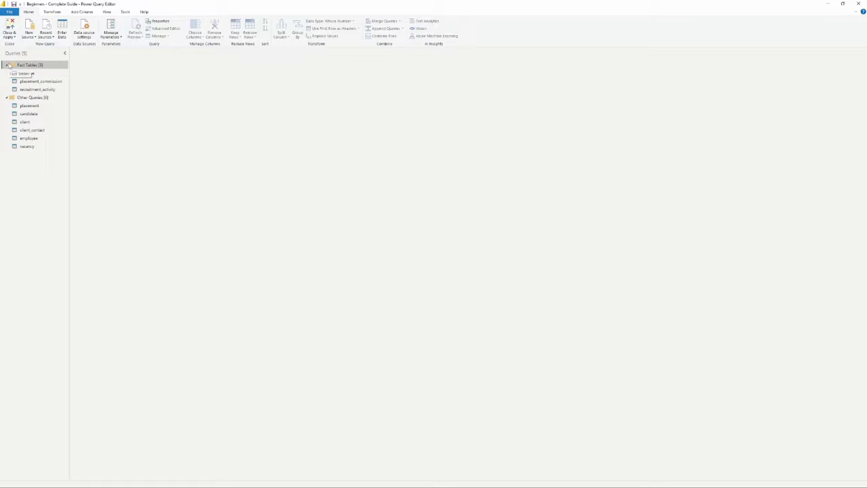
left_click(7, 65)
left_click(7, 65)
left_click(6, 66)
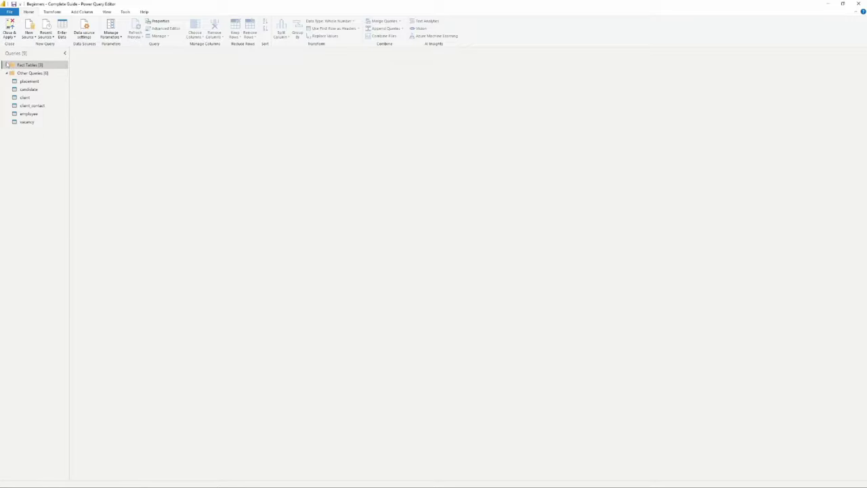
left_click(7, 72)
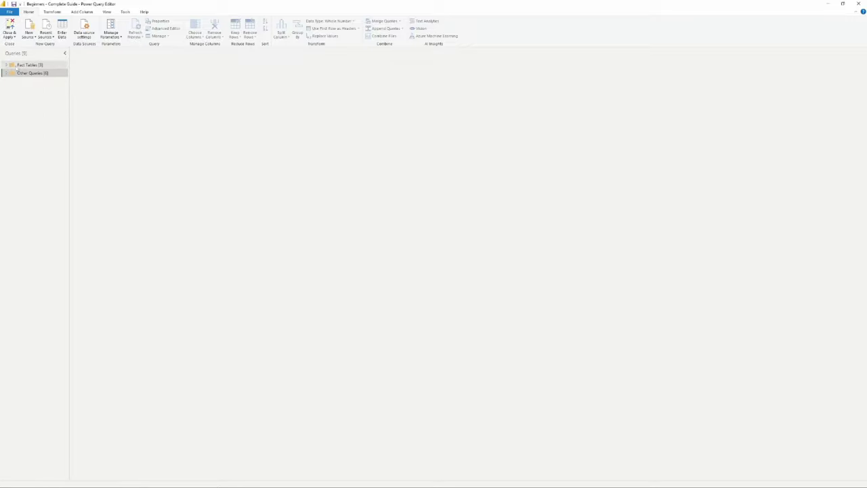
left_click(6, 73)
left_click(7, 72)
left_click(6, 73)
left_click(6, 73)
left_click(7, 65)
left_click(7, 66)
left_click(7, 65)
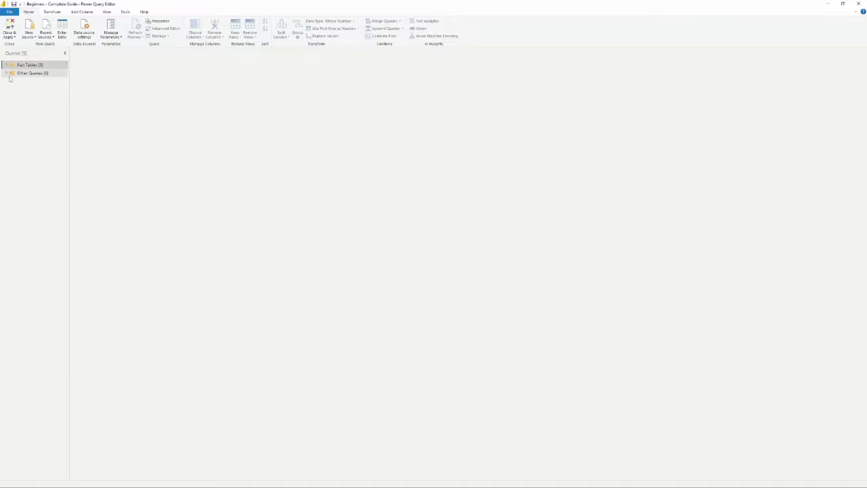
left_click(7, 65)
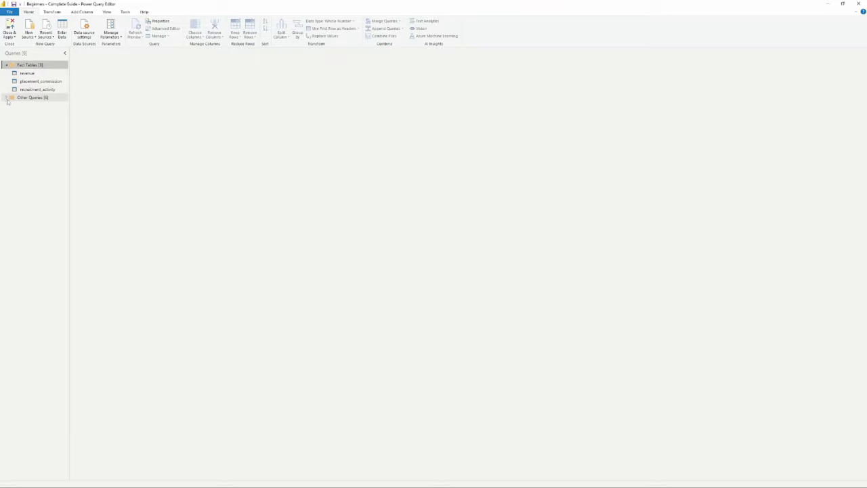
left_click(6, 97)
Step: Move the placement, candidate, client, client_contact, employee and vacancy queries into a new group named Lookup Tables
left_click(27, 106)
left_click(25, 146)
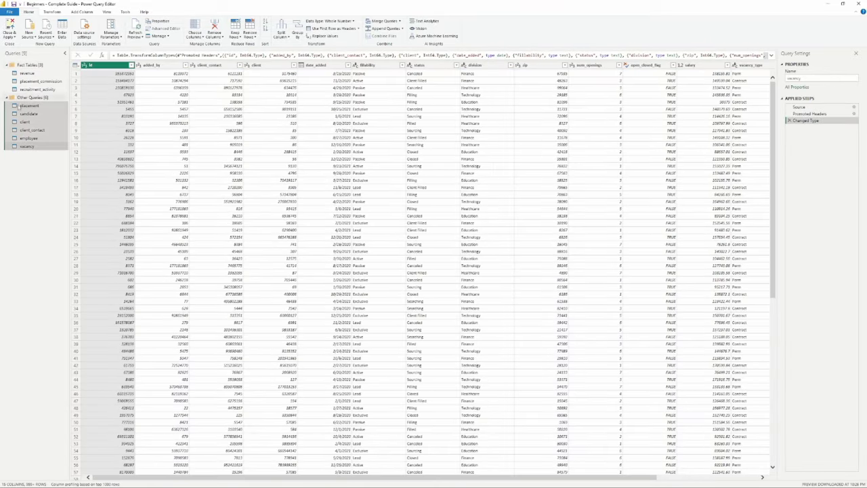
right_click(27, 125)
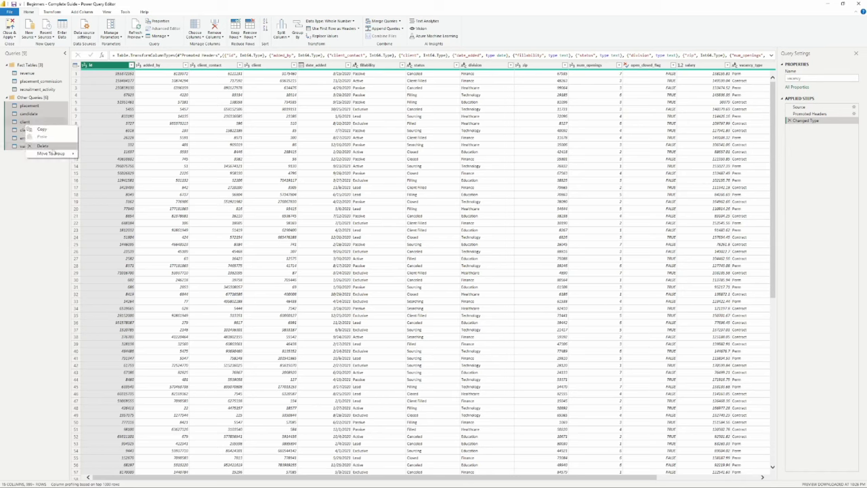
mouse_move(73, 154)
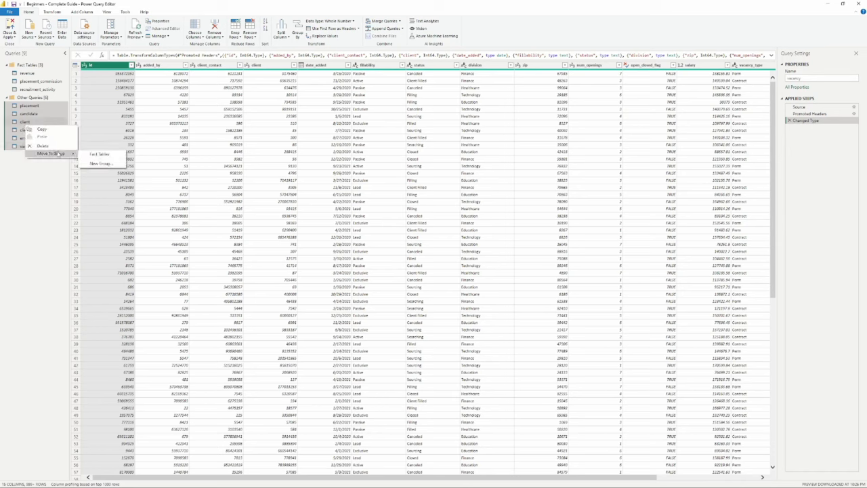
left_click(94, 164)
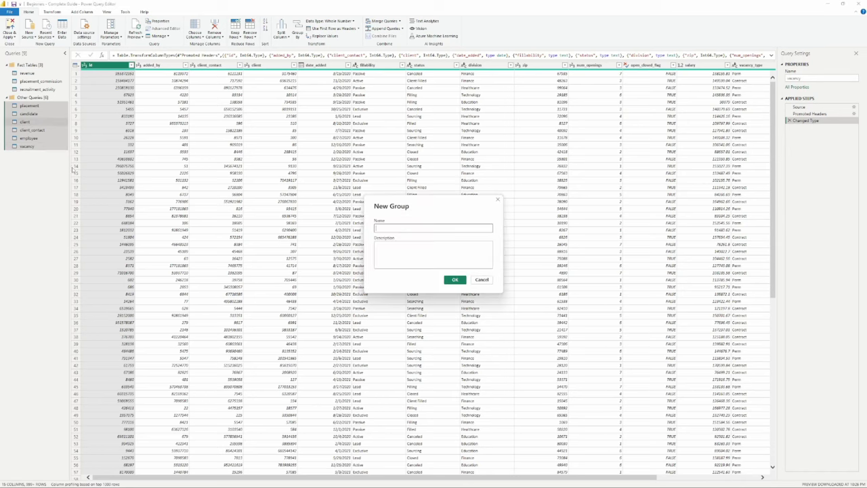
left_click(391, 230)
type("Lookup Tables")
key("Return")
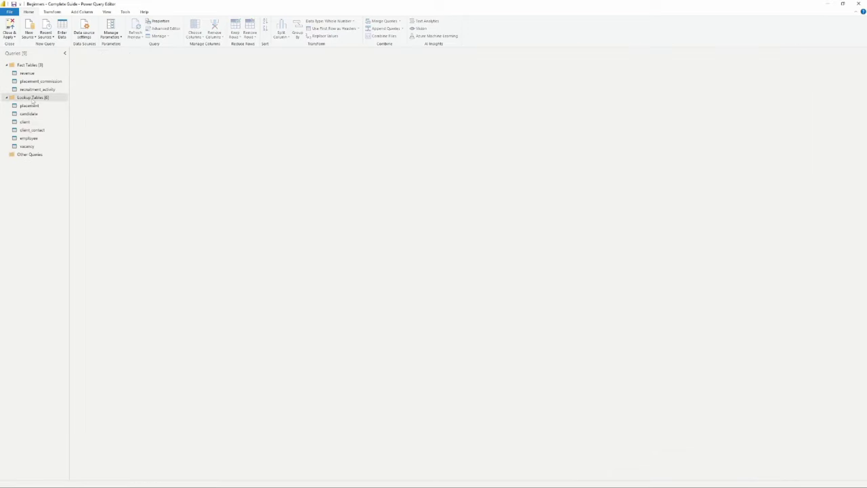
Step: Move the Fact Tables group below the Lookup Tables group in the query list
left_click_drag(31, 64, 41, 154)
left_click(26, 67)
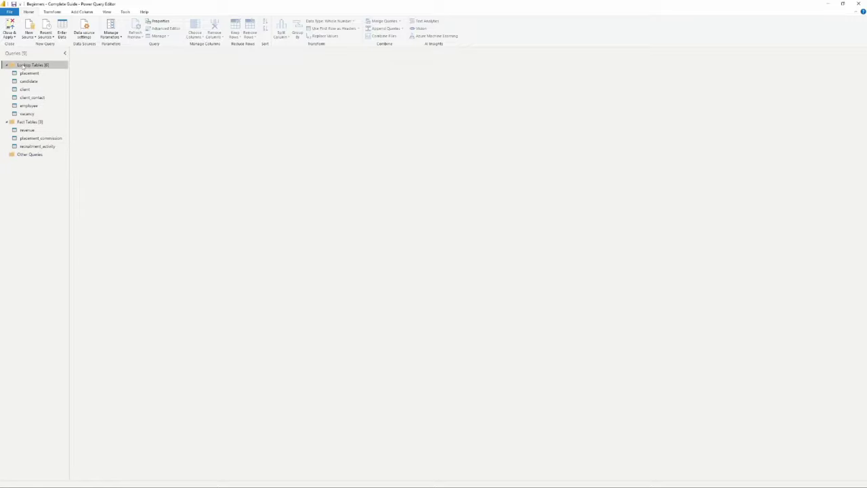
left_click(23, 122)
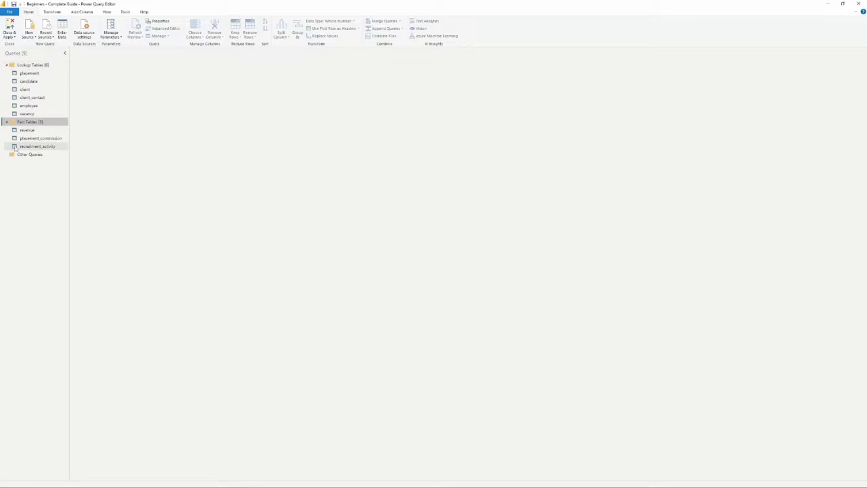
left_click(10, 65)
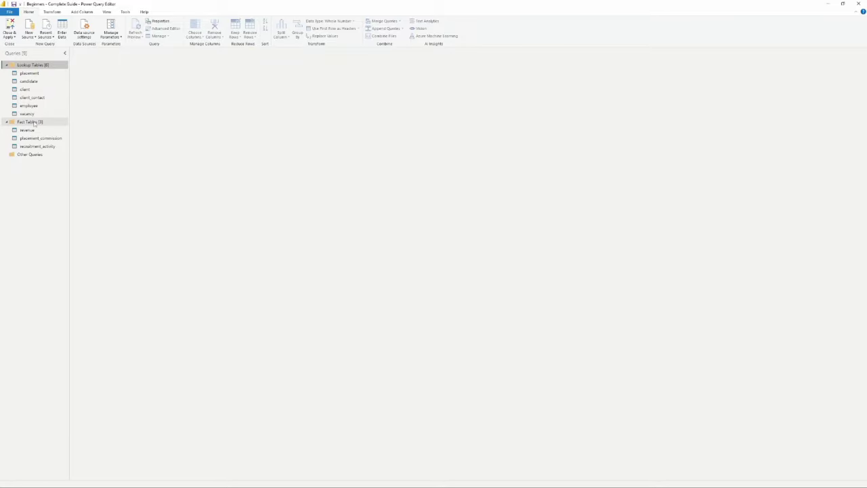
Step: Move the client, client_contact and employee queries into a new group named test inside Lookup Tables
left_click(27, 91)
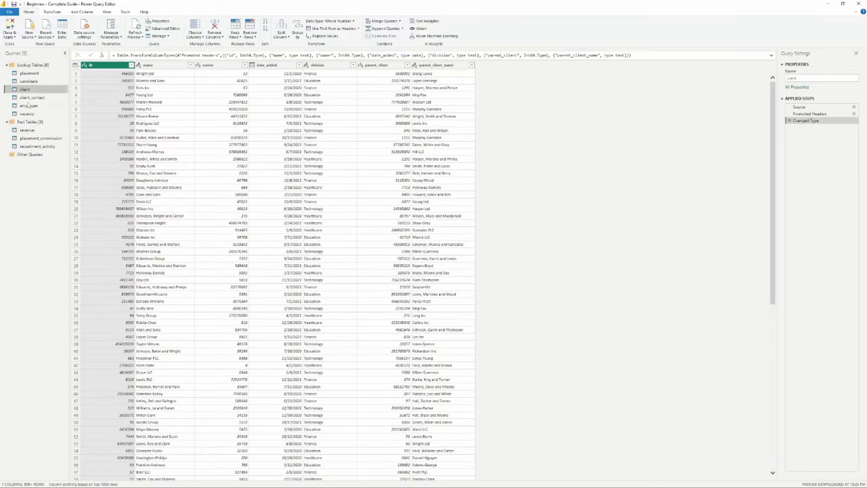
left_click(31, 97)
right_click(32, 95)
mouse_move(65, 122)
left_click(106, 147)
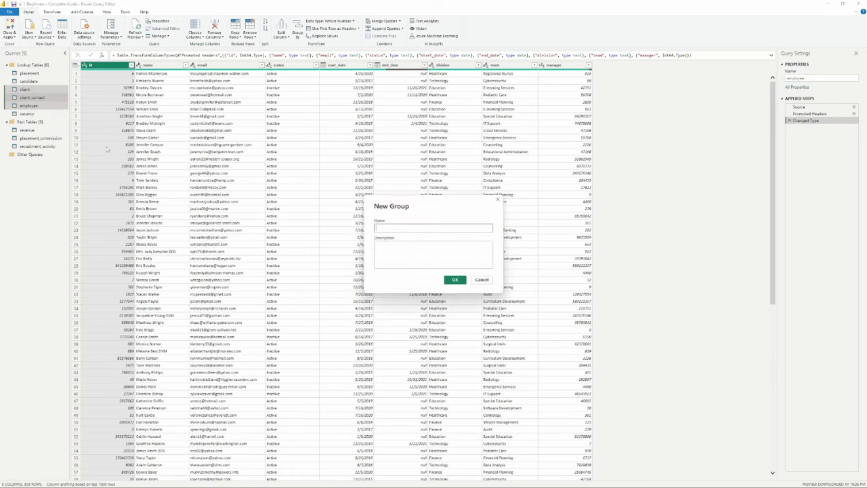
type("test")
key("Return")
Step: Try repositioning the Fact Tables and test groups, and remove the test group while keeping its queries in Lookup Tables
left_click_drag(24, 129, 25, 67)
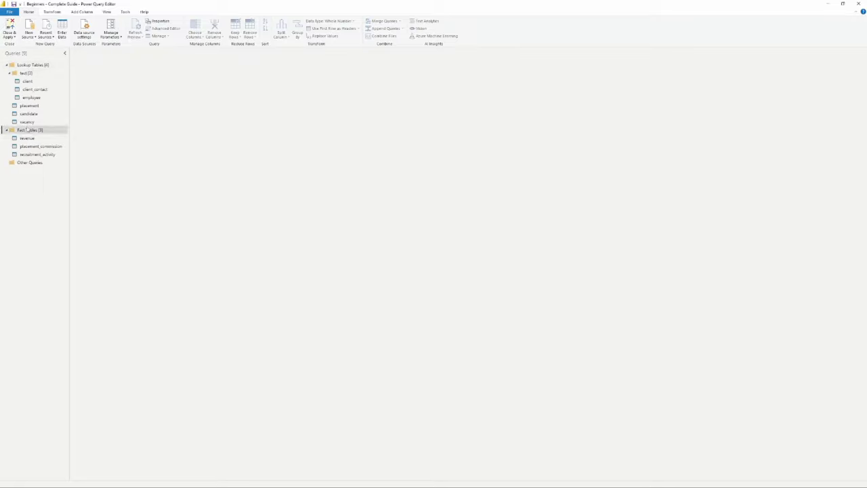
left_click(27, 73)
left_click_drag(27, 73, 54, 157)
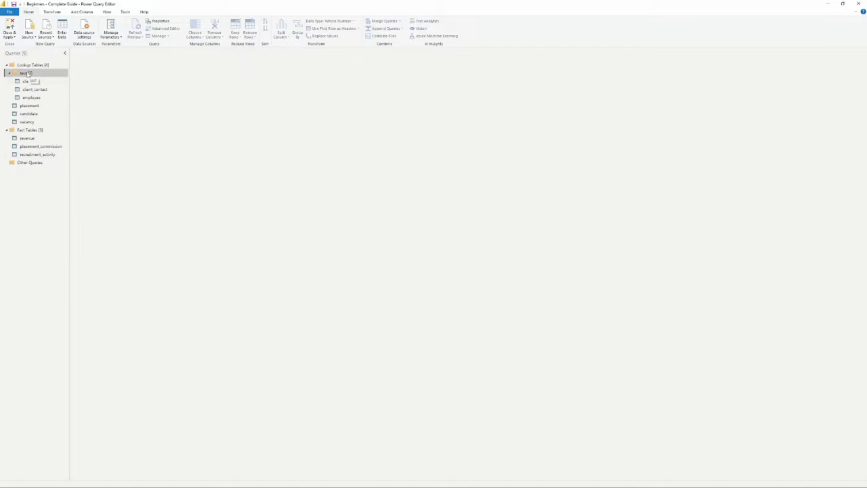
left_click(27, 81)
left_click_drag(26, 73, 22, 74)
left_click(23, 73)
key("Delete")
Step: Rename the placement query as Lookup - Placement
left_click(30, 73)
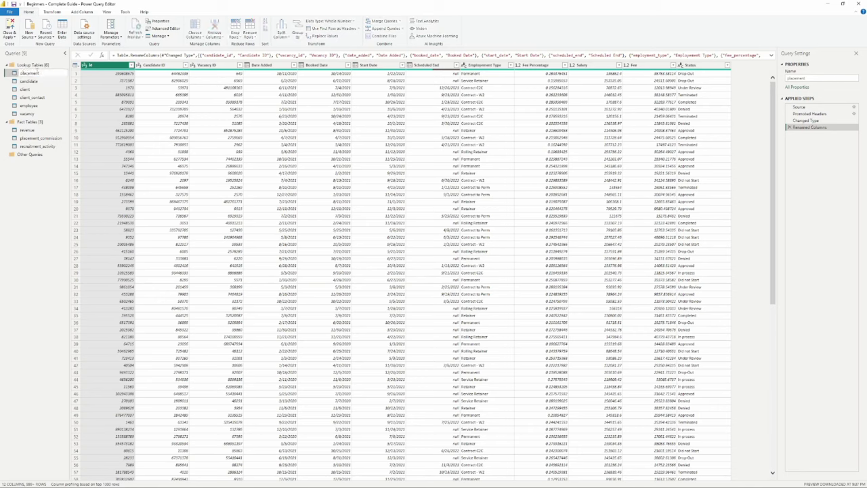
double_click(29, 73)
type("cookep_")
key("Return")
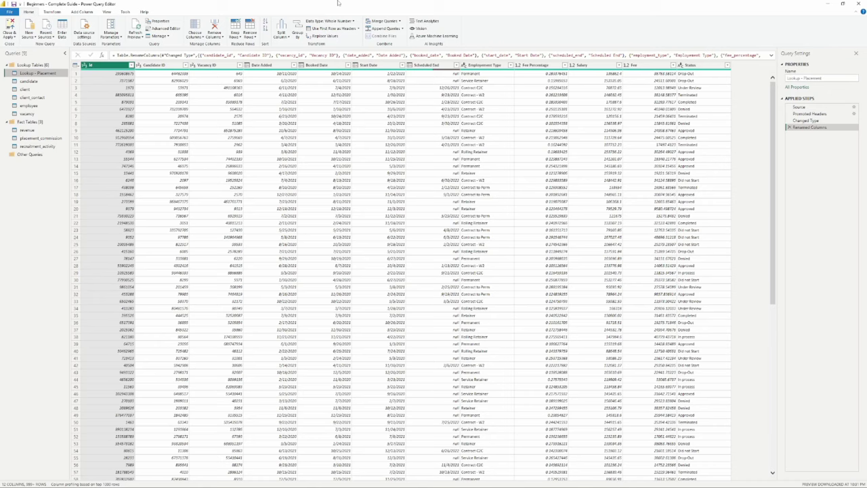
Step: Rename the candidate query as Lookup - Candidate and the client query as Lookup - Client
left_click(21, 81)
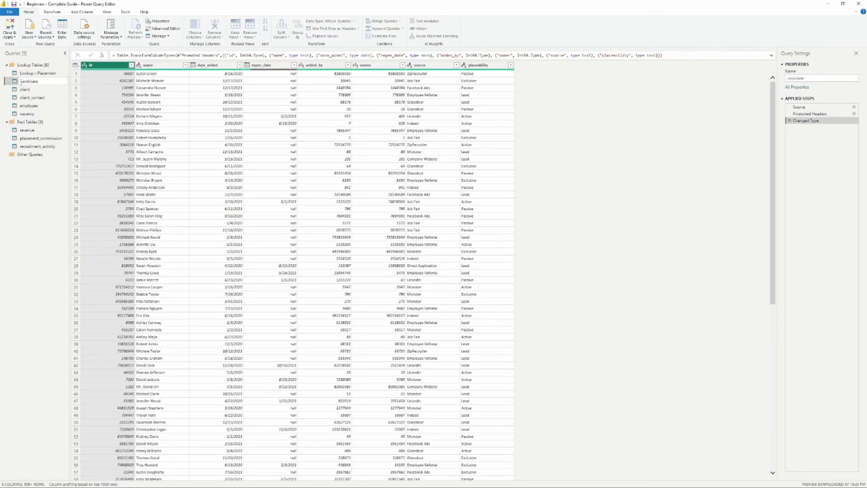
type("Lookup -")
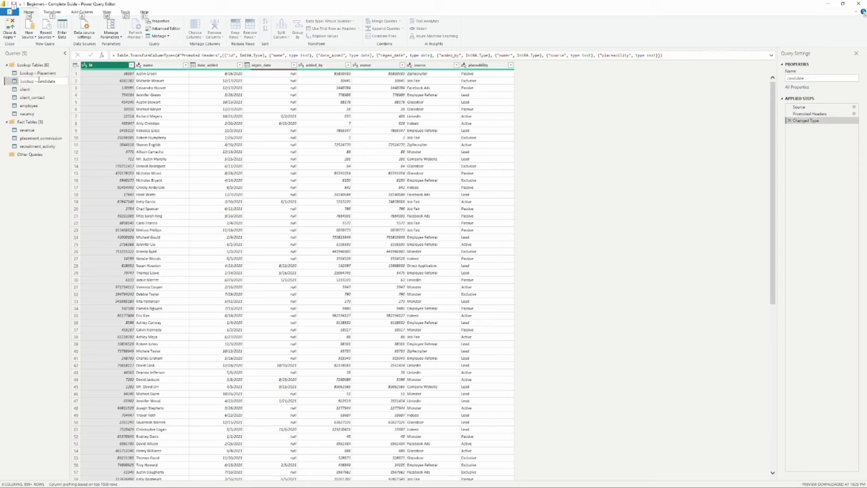
key("Delete")
type("C")
key("Return")
left_click(22, 90)
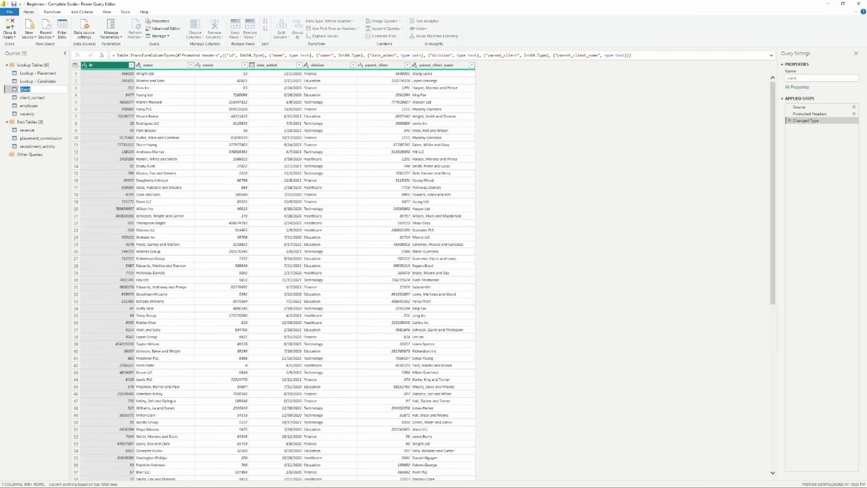
type("Lookup - C")
Step: Rename the client_contact query as Lookup - Client Contact
left_click(41, 97)
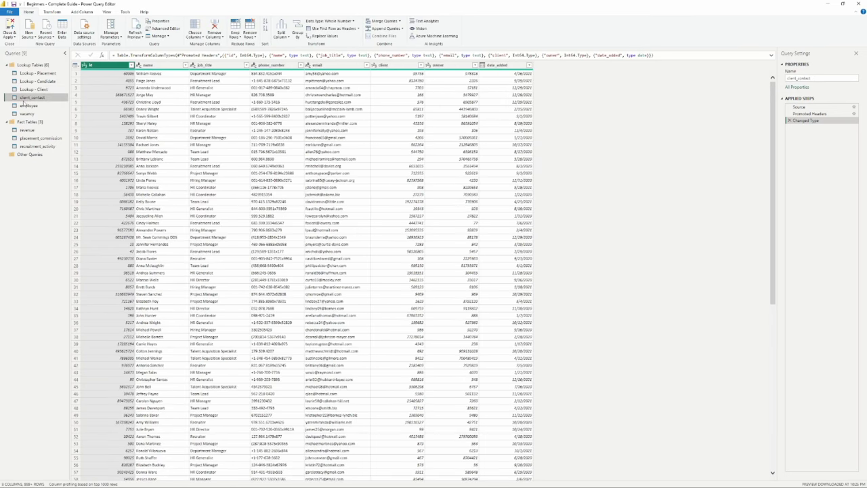
left_click(41, 97)
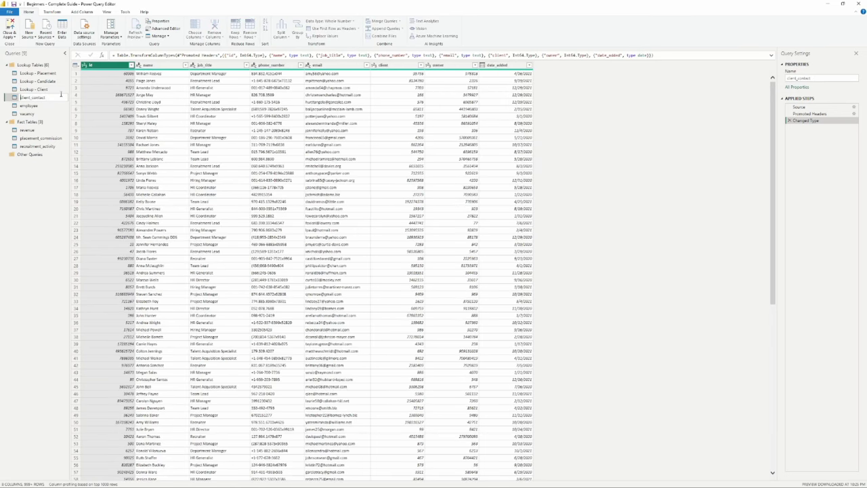
type("Lookup - C")
left_click(49, 99)
key("BackSpace")
key("Delete")
type("C")
Step: Rename the employee query as Lookup - Employee
left_click(29, 105)
double_click(29, 106)
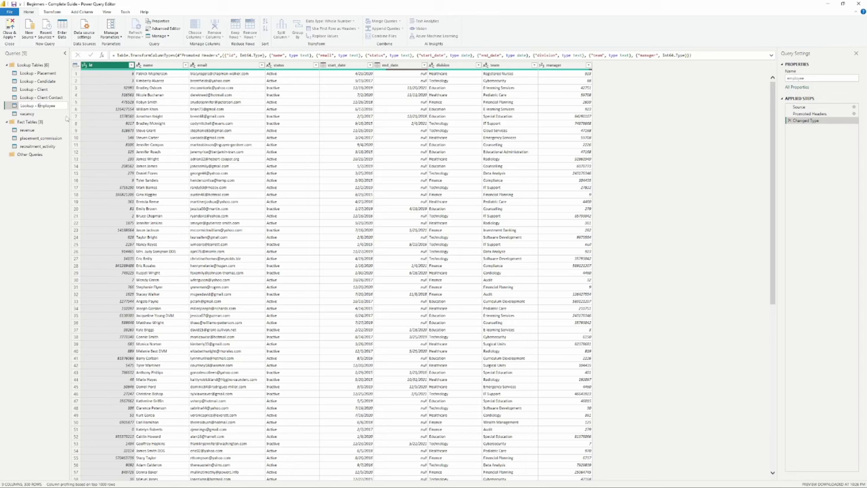
key("Return")
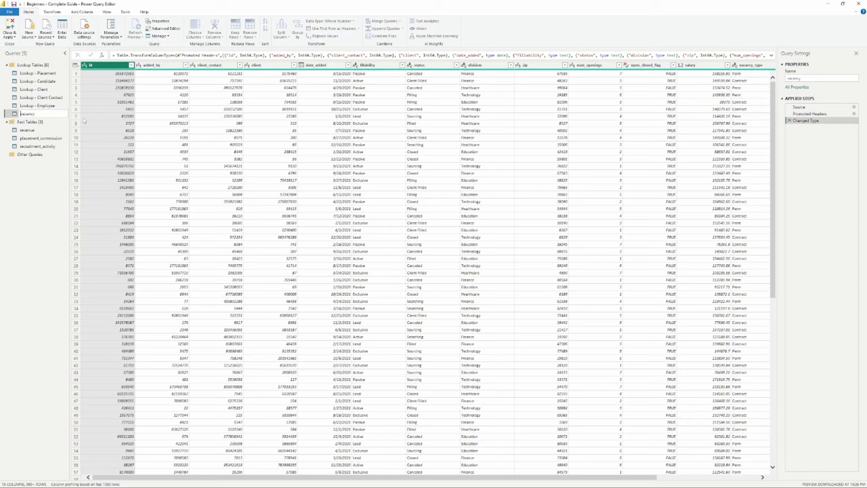
Step: Rename the vacancy query as Lookup - Vacancy
key("Home")
type("lookup_")
type("-")
key("Delete")
type("V")
key("Return")
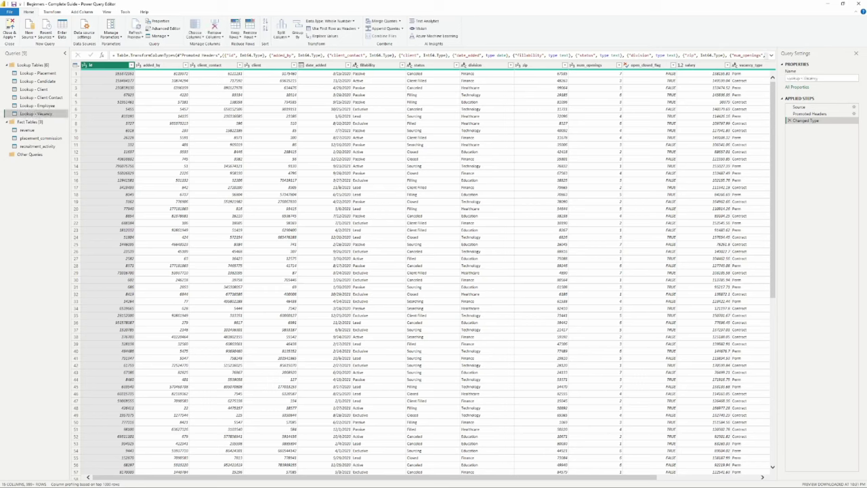
Step: Rename the revenue query as Fact - Revenue
left_click(27, 130)
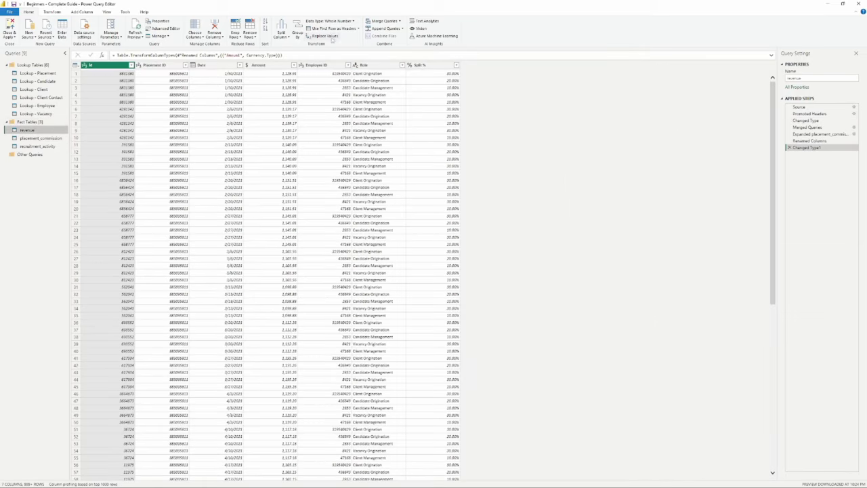
double_click(26, 130)
key("Home")
type("Fact -")
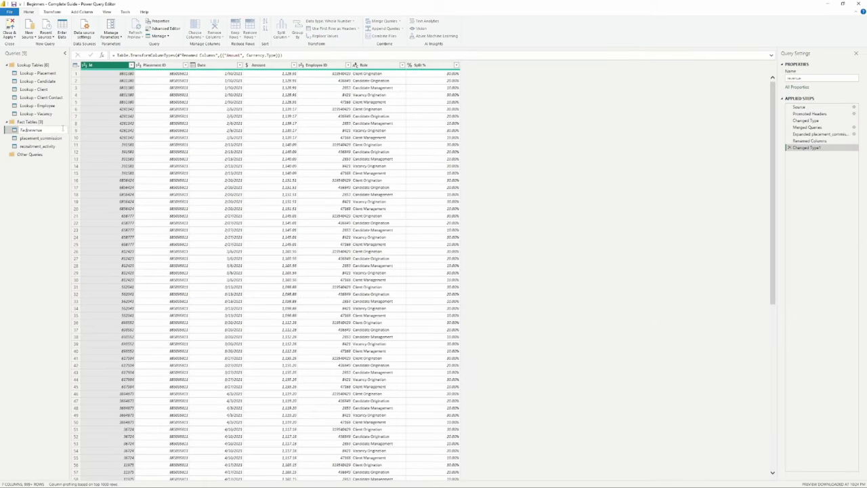
key("Return")
Step: Rename the placement_commission query as Fact Table - Placement Commission
left_click(21, 138)
double_click(22, 138)
key("Home")
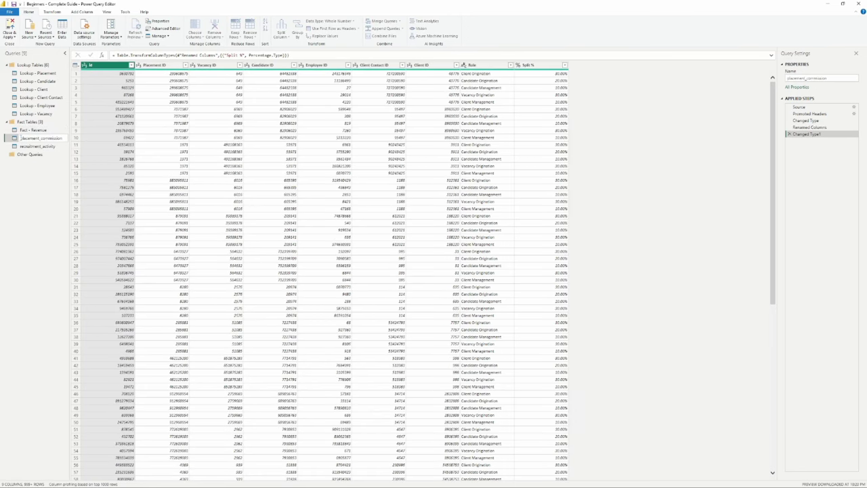
type("Fact ")
type("- Placement C")
Step: Rename the revenue query in the Fact Tables group as Fact Table - Revenue
left_click(30, 130)
double_click(30, 130)
left_click(30, 131)
key("Return")
Step: Rename the recruitment_activity query as Fact Table - Recruitment Activity and widen the query list to fit the full names
left_click(38, 146)
double_click(37, 147)
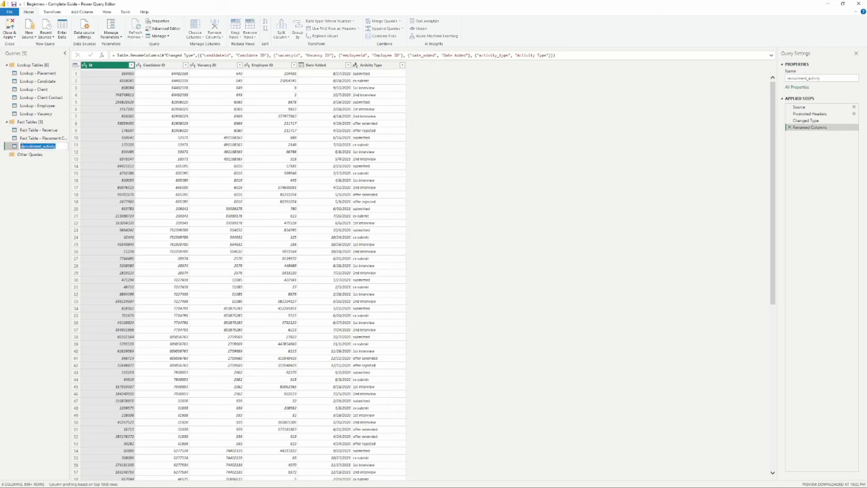
key("Home")
type("Fact Table")
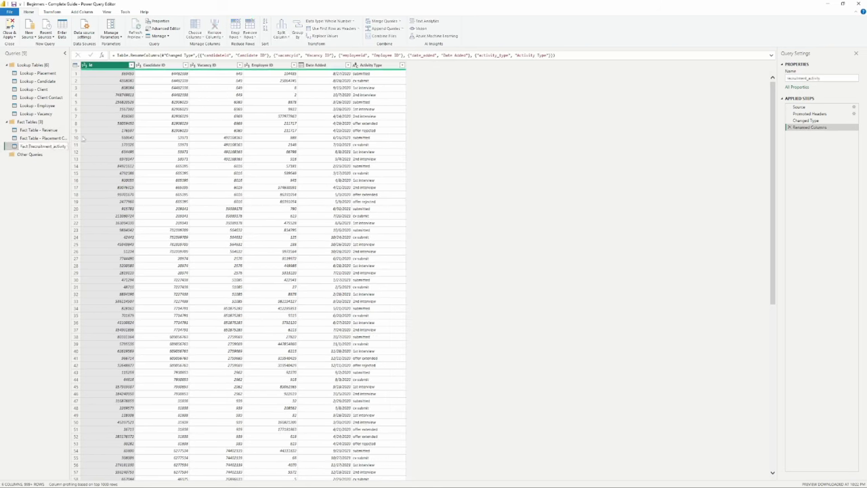
type(" -")
key("Delete")
type("R")
key("Return")
left_click_drag(70, 164, 92, 165)
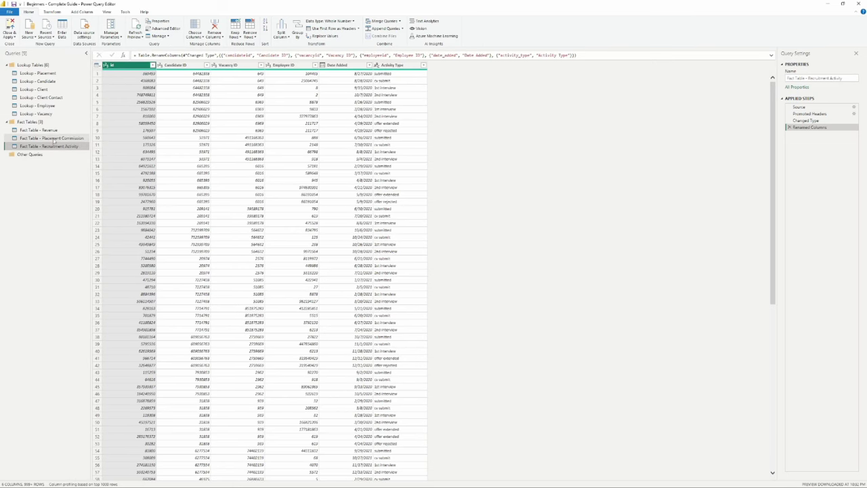
Step: Compare the data previews of the renamed fact and lookup queries
left_click(38, 130)
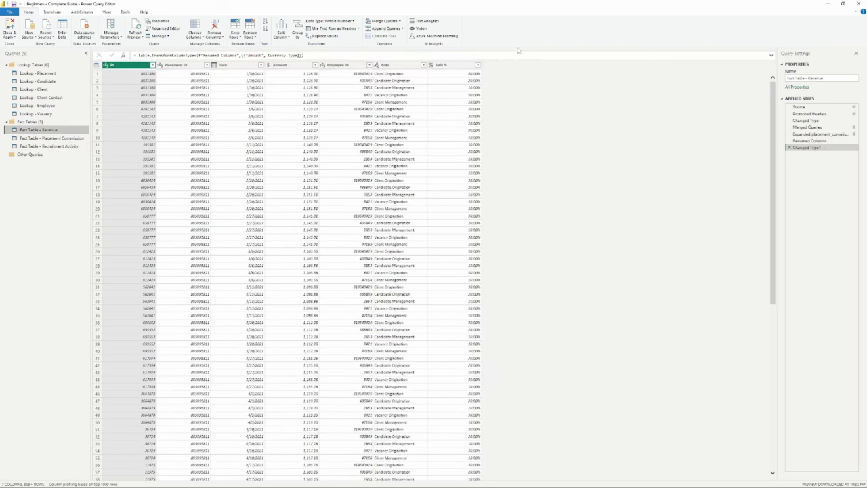
left_click(38, 113)
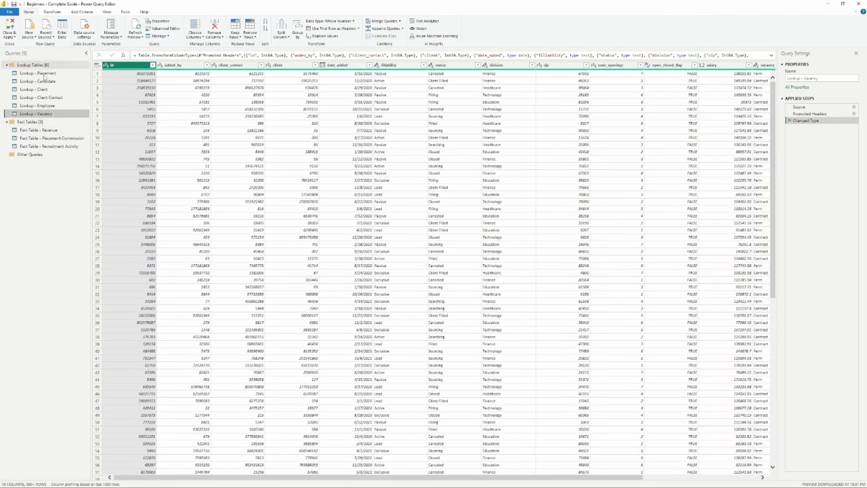
left_click(38, 73)
left_click(38, 129)
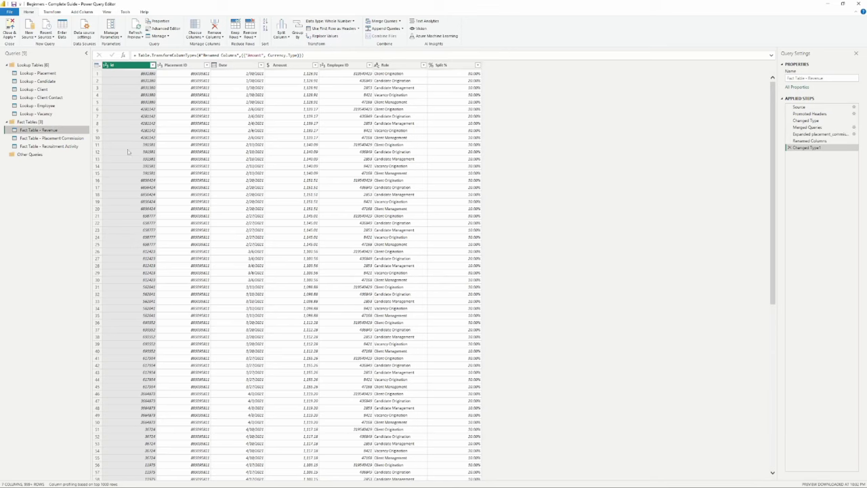
left_click(51, 138)
left_click(59, 146)
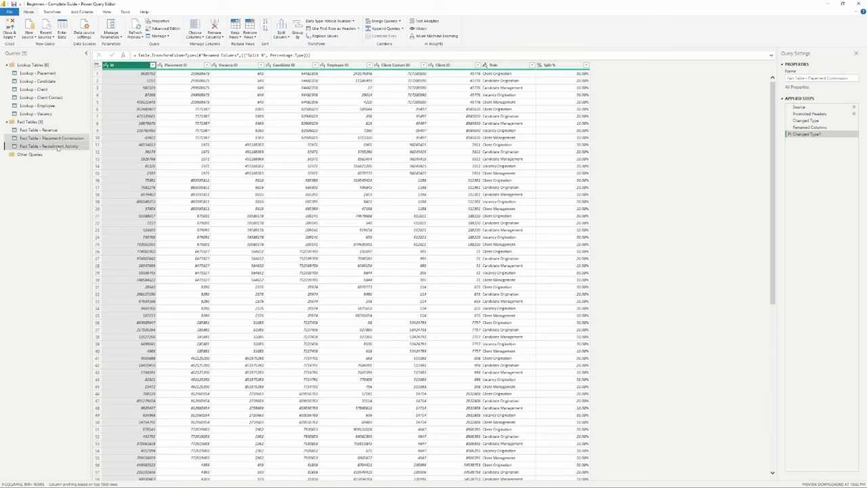
Step: Examine the Changed Type reference in the formula of Lookup - Placement's Renamed Columns step
left_click(59, 73)
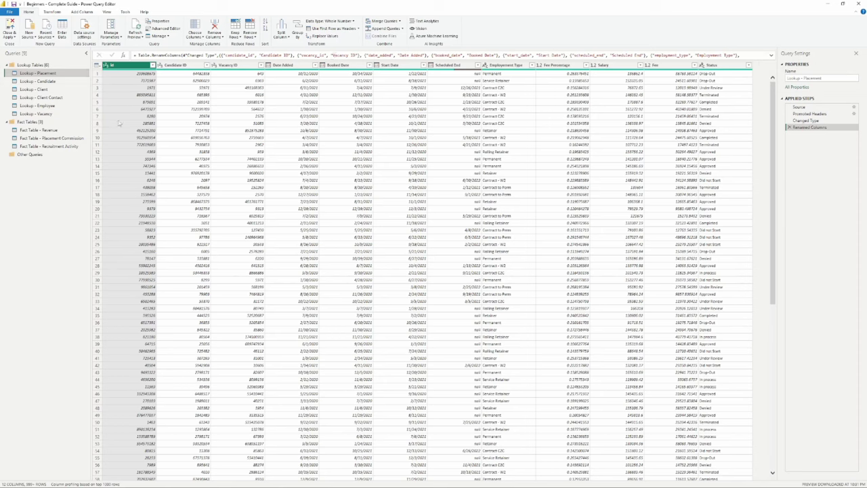
double_click(195, 55)
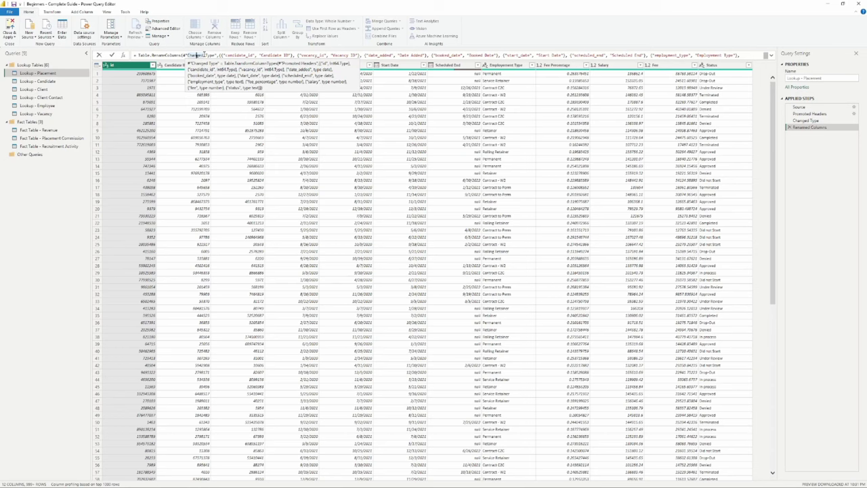
left_click(206, 56)
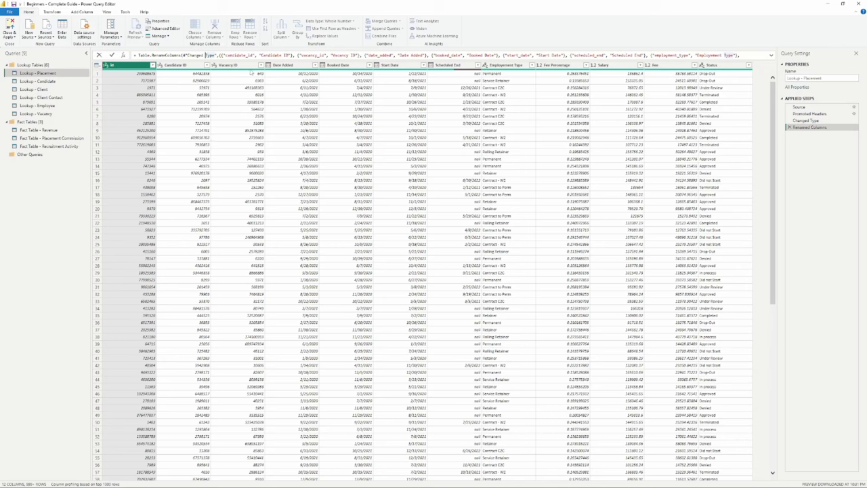
Step: Examine the column-rename list in the formula of Lookup - Placement's Renamed Columns step
left_click_drag(133, 55, 291, 55)
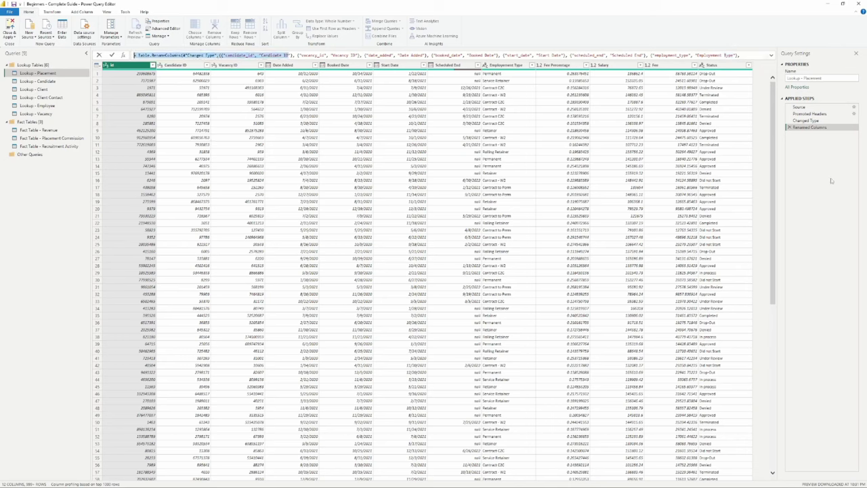
left_click_drag(645, 55, 135, 55)
left_click(466, 54)
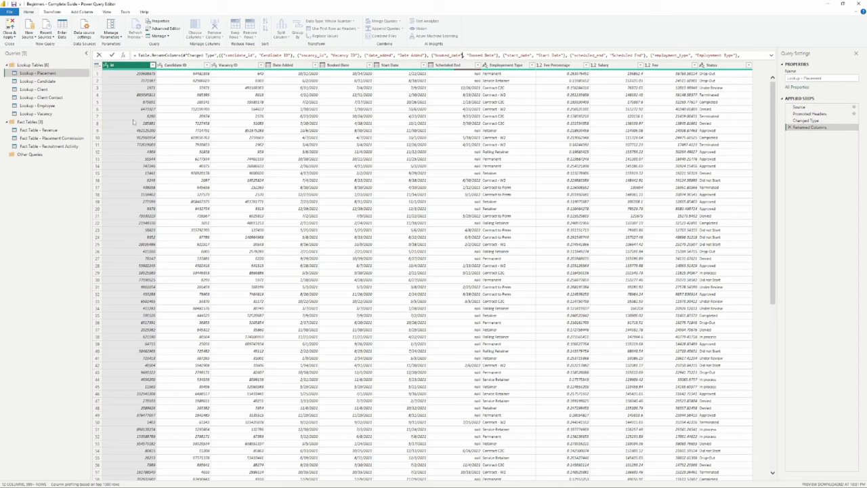
mouse_move(164, 55)
Step: Review the applied steps of Fact Table - Revenue one after another, from Source through Changed Type1
left_click(67, 130)
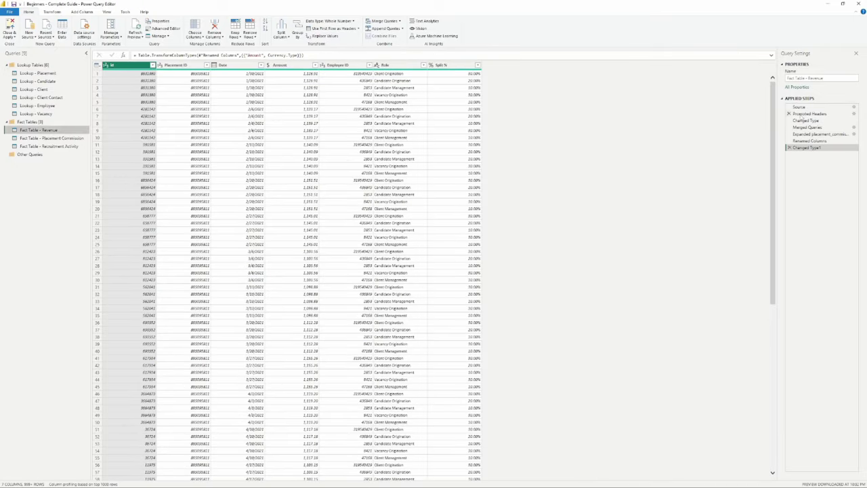
left_click(803, 107)
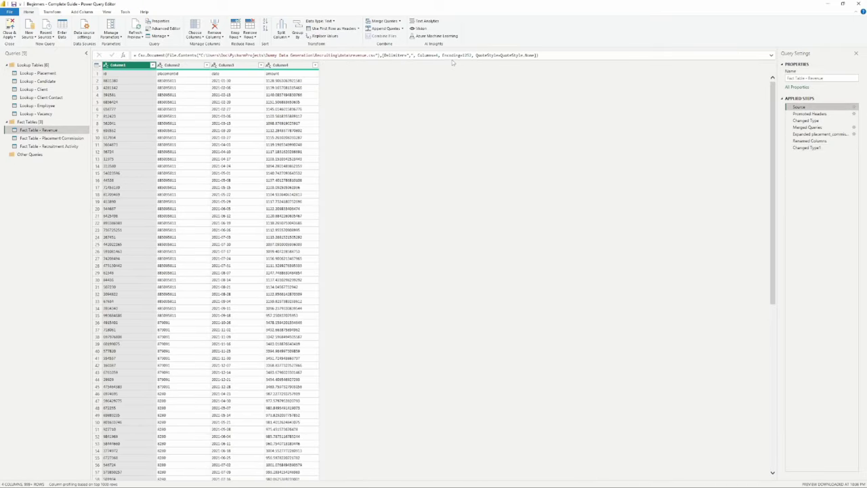
left_click(809, 113)
left_click(808, 120)
left_click(813, 134)
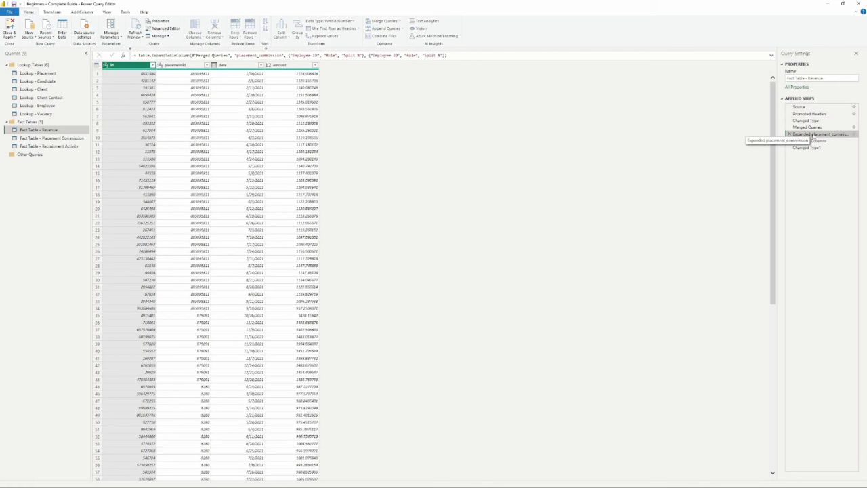
left_click(812, 141)
left_click(812, 148)
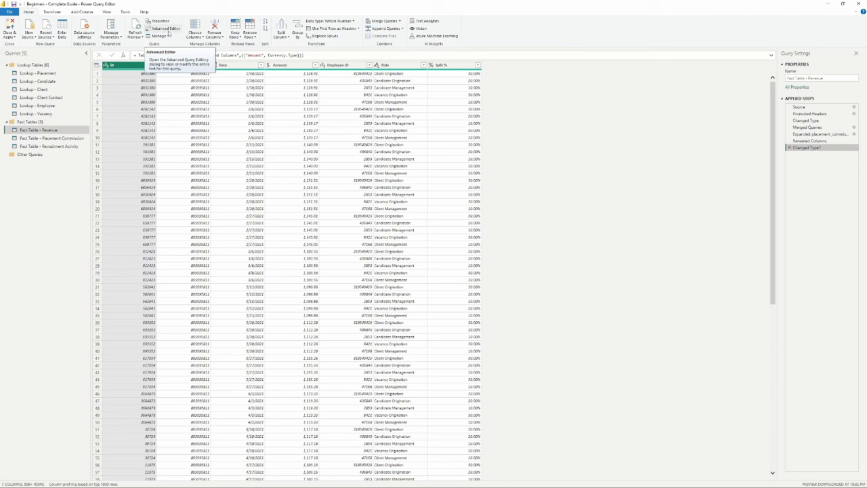
Step: Open Fact Table - Revenue in the Advanced Editor and restore its window to a smaller size near the applied steps
left_click(54, 138)
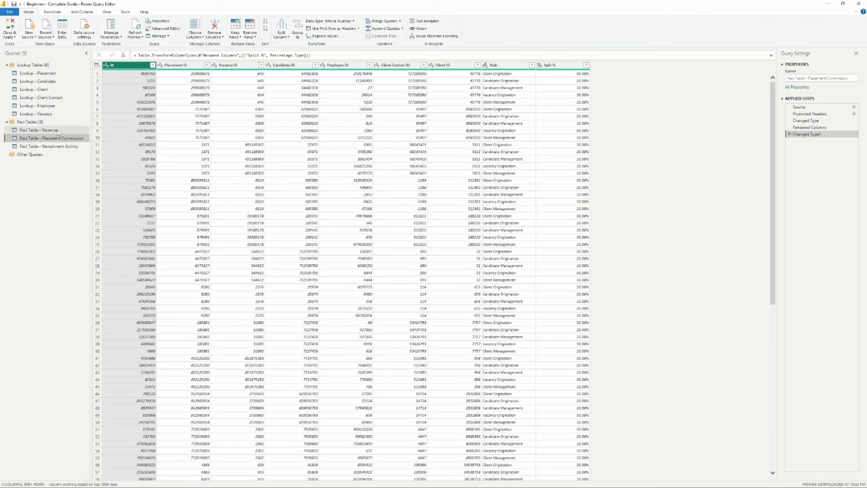
left_click(57, 131)
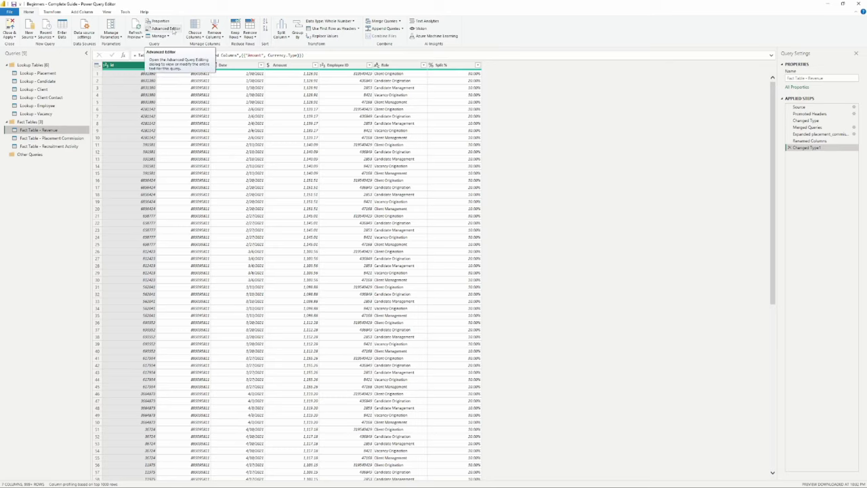
left_click(172, 29)
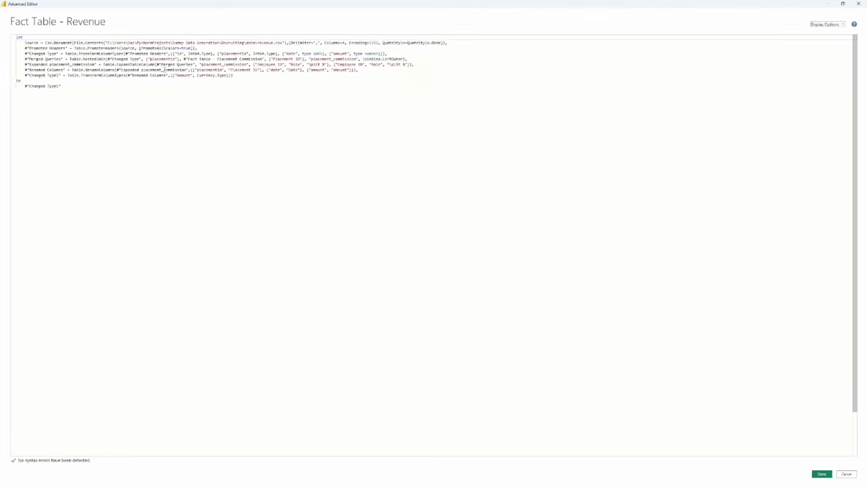
double_click(261, 4)
left_click_drag(359, 53, 599, 84)
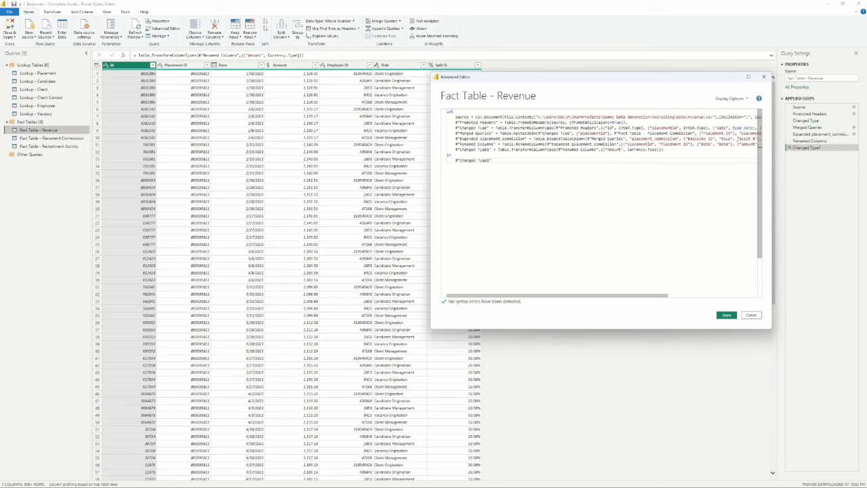
Step: Examine the Revenue query's M code, including the column types in the Changed Type line, and close the editor without saving changes
key("ctrl+a")
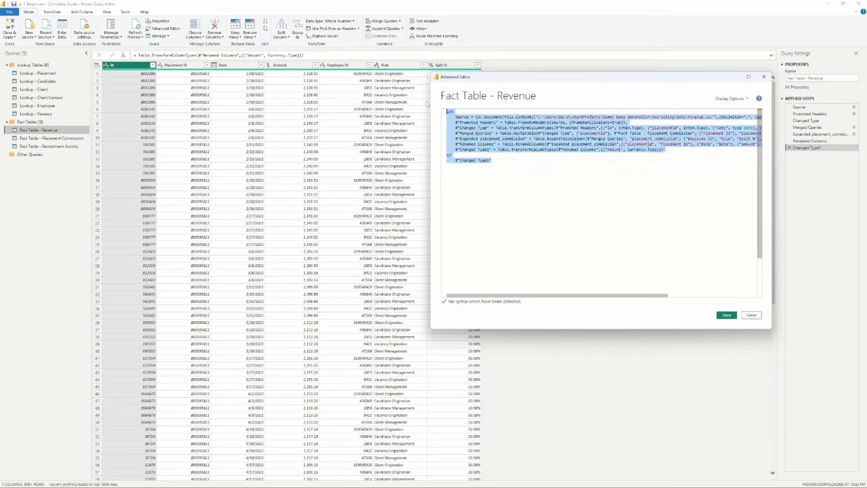
key("Right")
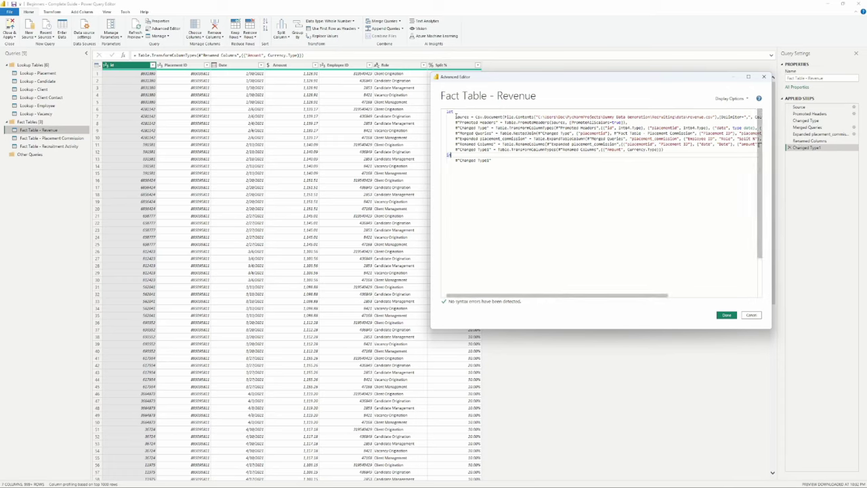
left_click_drag(459, 122, 496, 122)
left_click_drag(495, 128, 681, 123)
double_click(567, 127)
left_click_drag(602, 128, 702, 133)
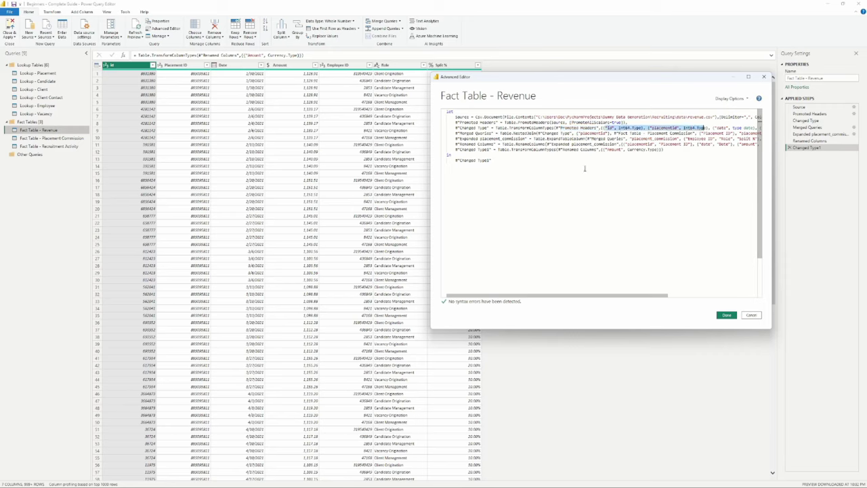
left_click(563, 191)
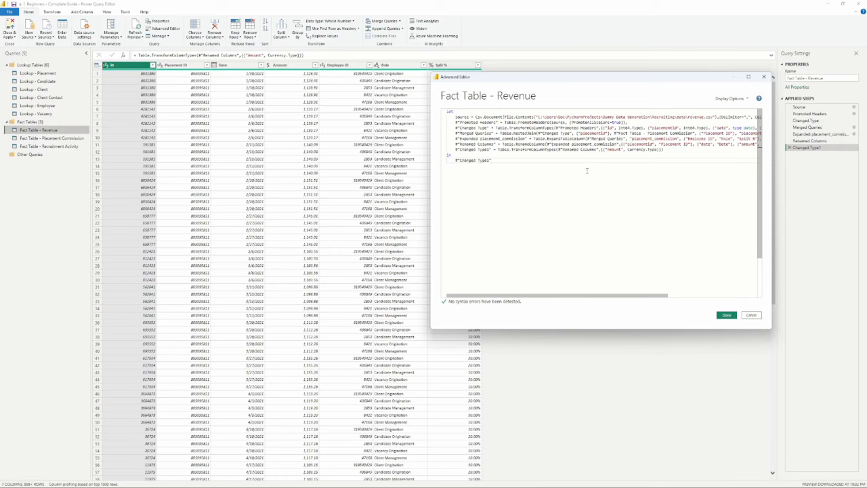
left_click(751, 315)
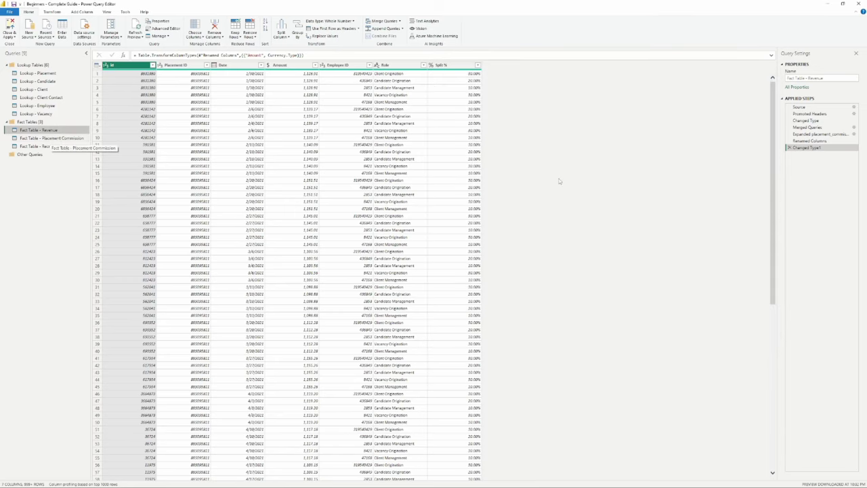
Step: Compare the data previews of the Recruitment Activity, Revenue and Placement Commission fact tables
left_click(68, 139)
left_click(65, 147)
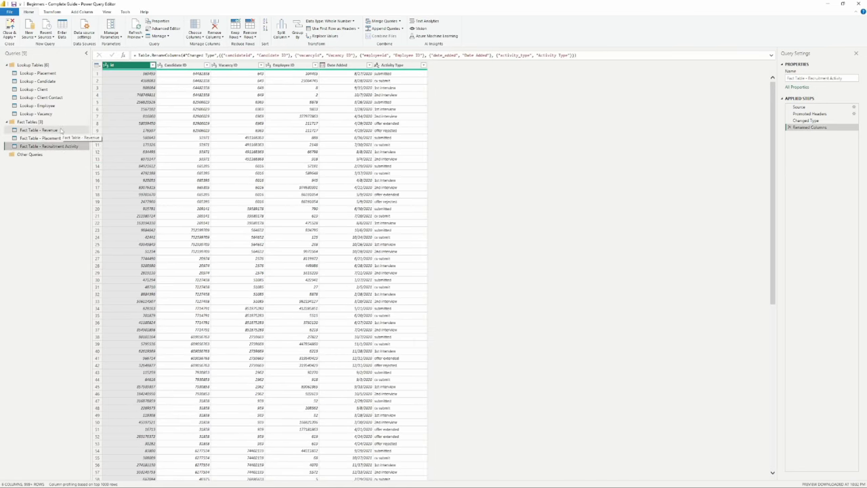
left_click(61, 130)
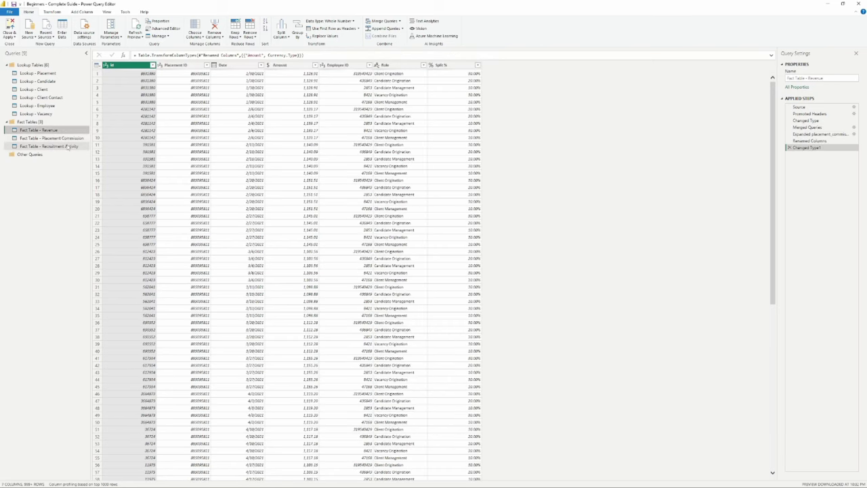
left_click(70, 137)
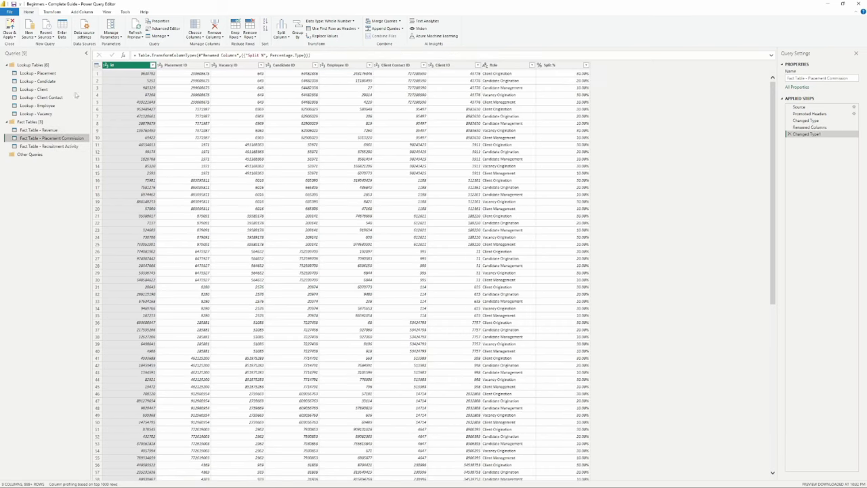
Step: Inspect the Custom Column formula dialog for Fact Table - Placement Commission and cancel it without adding a column
left_click(84, 13)
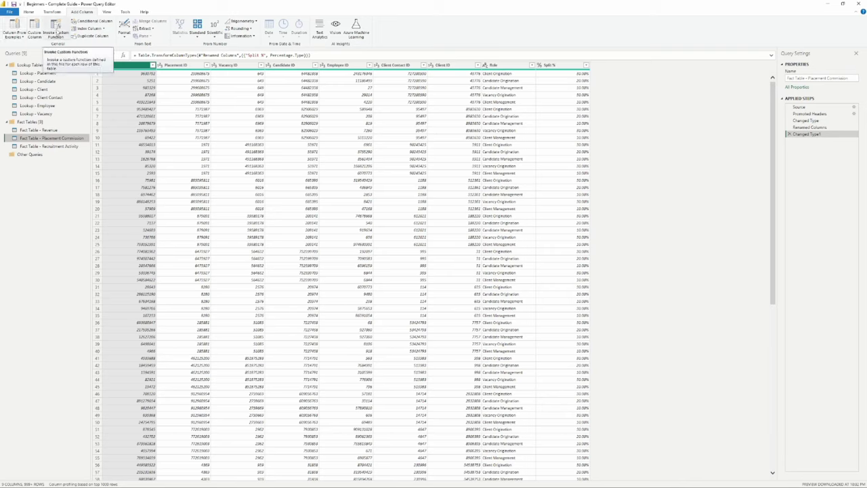
left_click(34, 27)
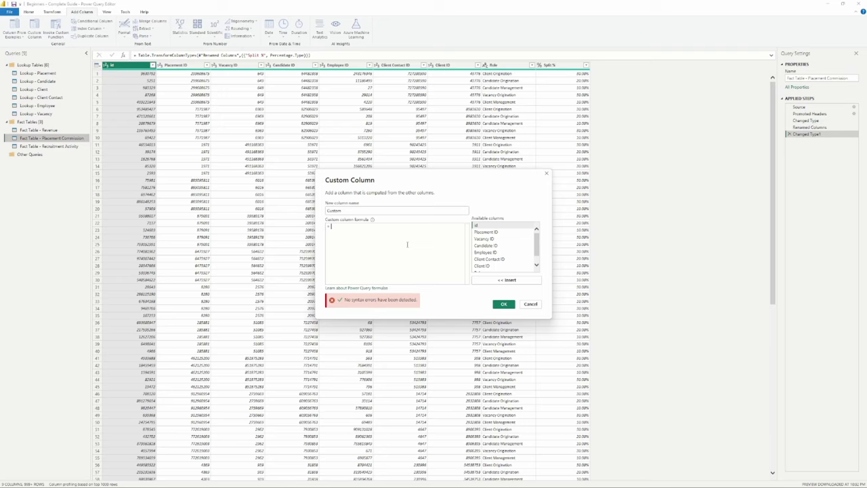
left_click(529, 304)
scroll(32, 15, "up", 2)
scroll(31, 15, "down", 1)
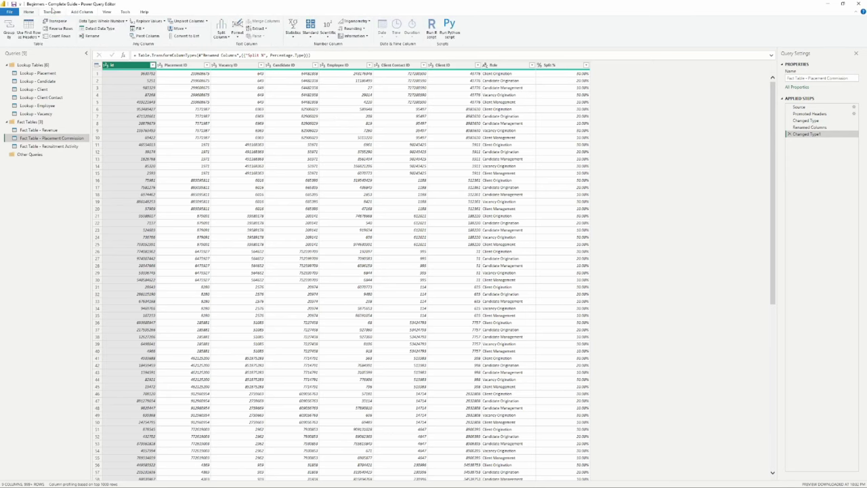
Step: Review the complete M script of Fact Table - Revenue in the Advanced Editor again and cancel without changes
left_click(53, 131)
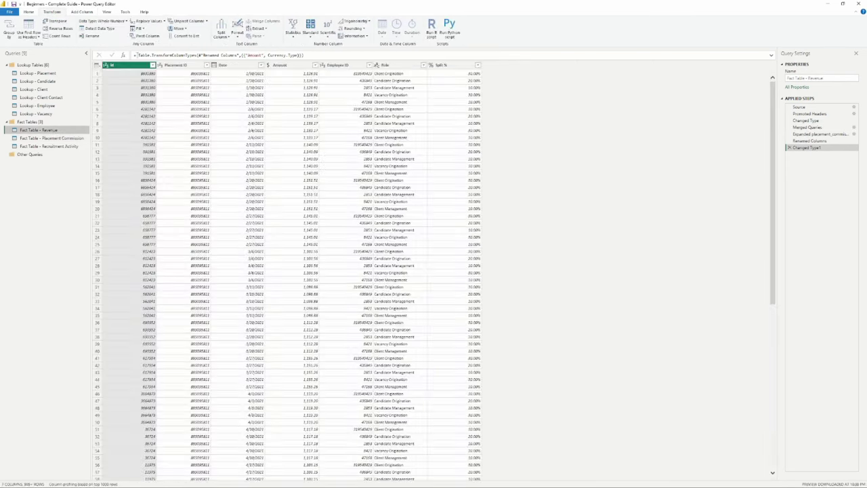
scroll(195, 28, "up", 1)
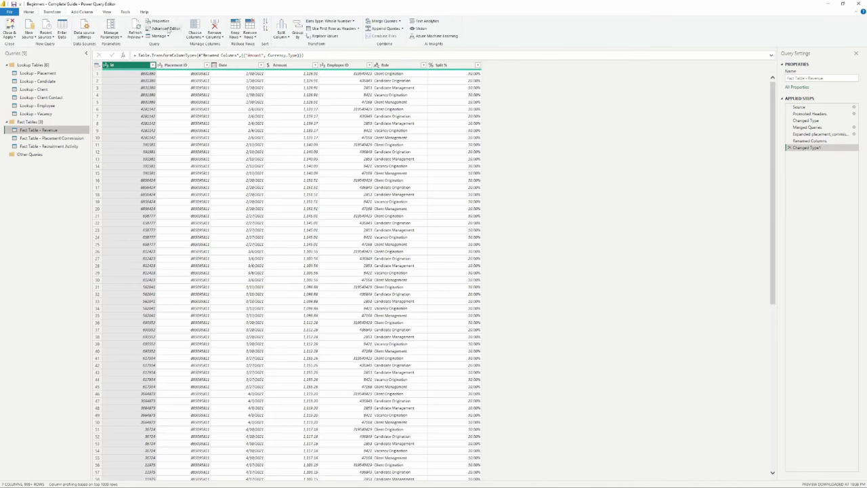
left_click(166, 29)
left_click_drag(329, 205, 283, 153)
left_click(351, 207)
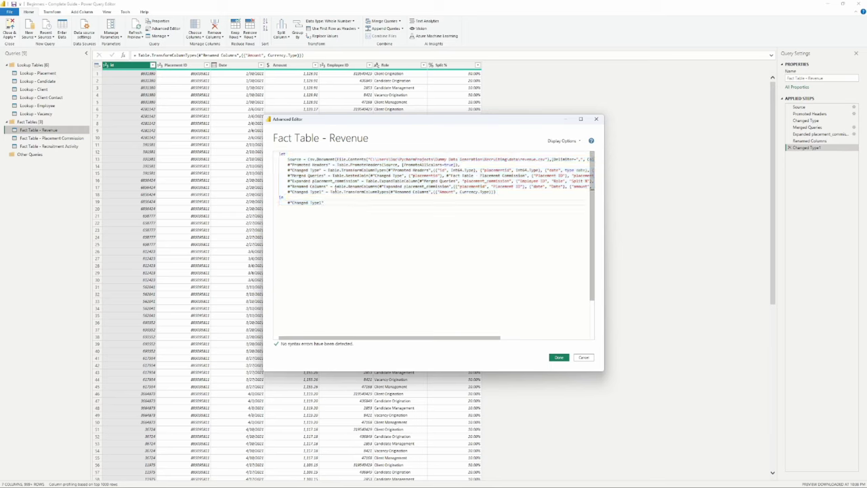
mouse_move(366, 337)
left_mouse_down()
mouse_move(543, 360)
mouse_move(364, 347)
left_mouse_up()
left_click_drag(449, 203, 279, 154)
left_click(585, 357)
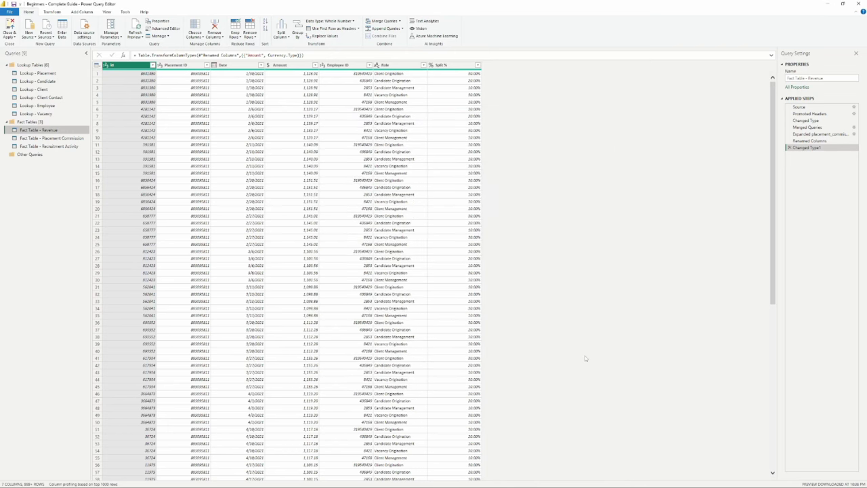
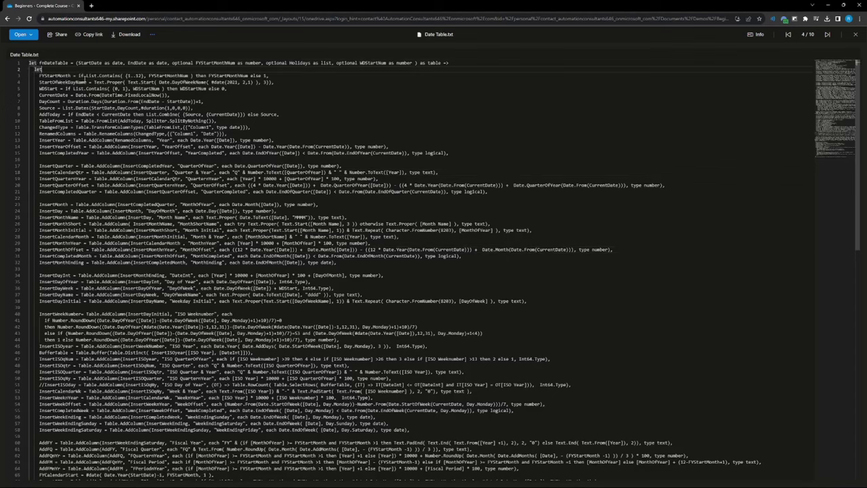
Step: Look through the date table function in Date Table.txt in the browser and copy its entire code
key("ctrl+a")
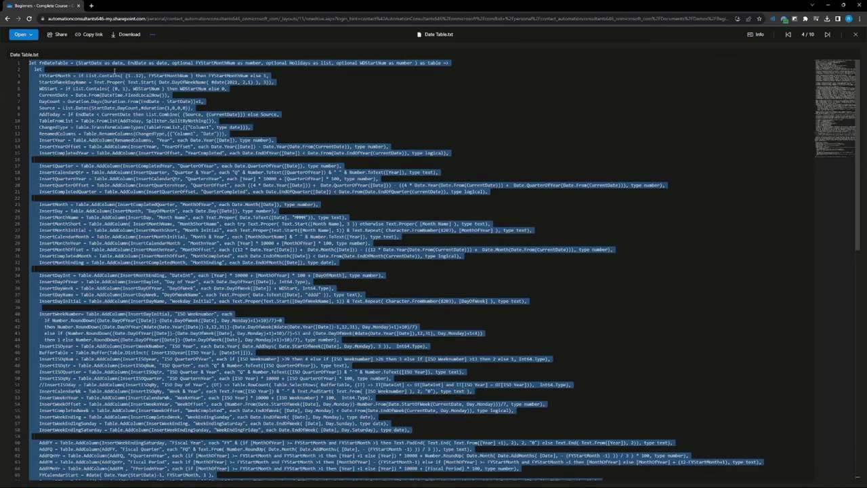
left_click(108, 70)
scroll(142, 88, "down", 1)
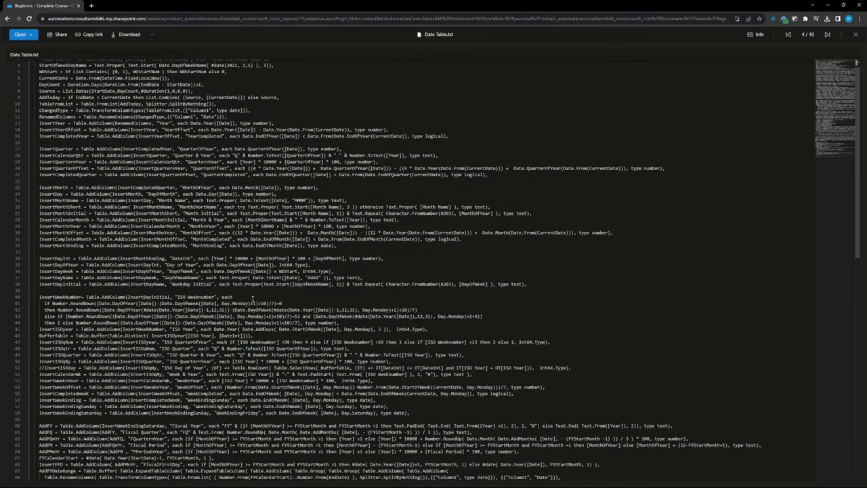
scroll(252, 301, "down", 15)
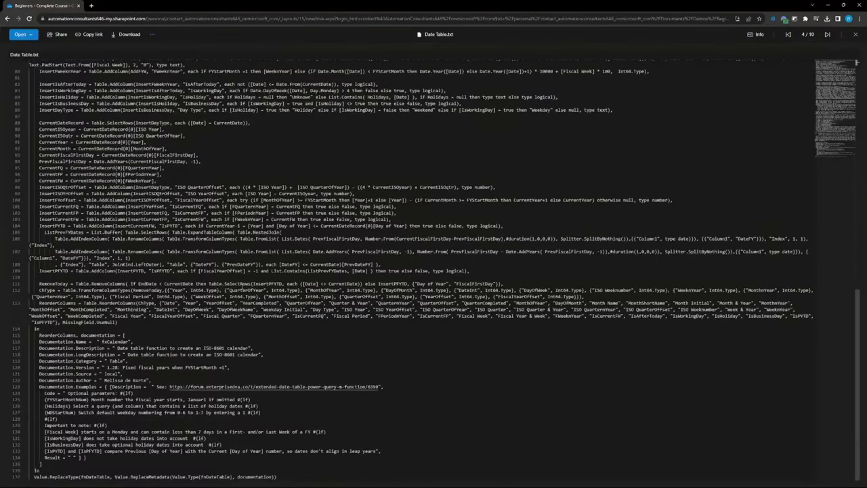
key("ctrl+a")
left_click(248, 277)
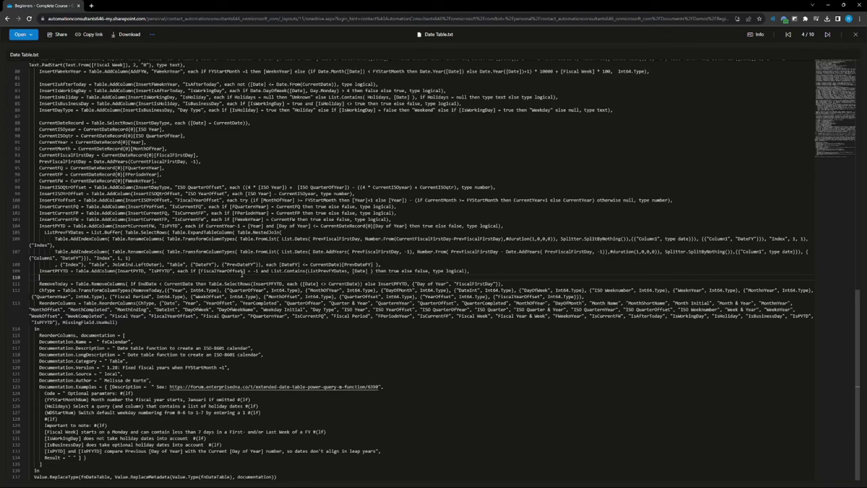
key("ctrl+a")
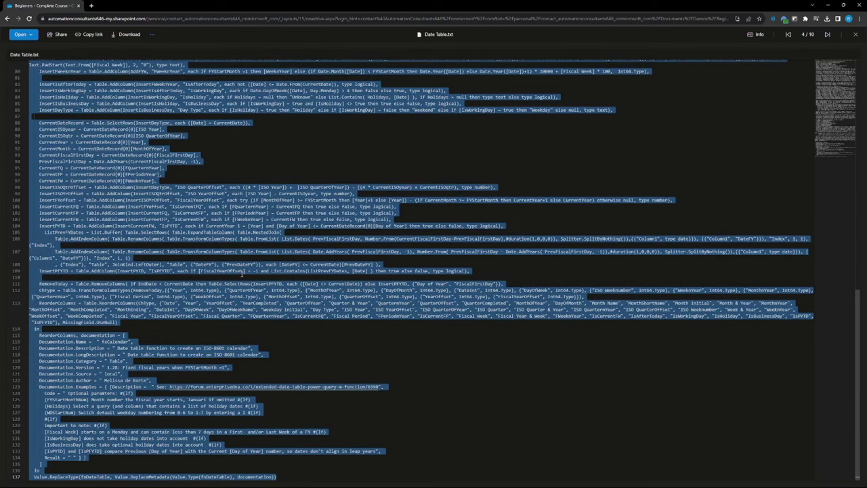
Step: Switch back to Power Query Editor and create a blank query in the Other Queries group
key("alt+Tab")
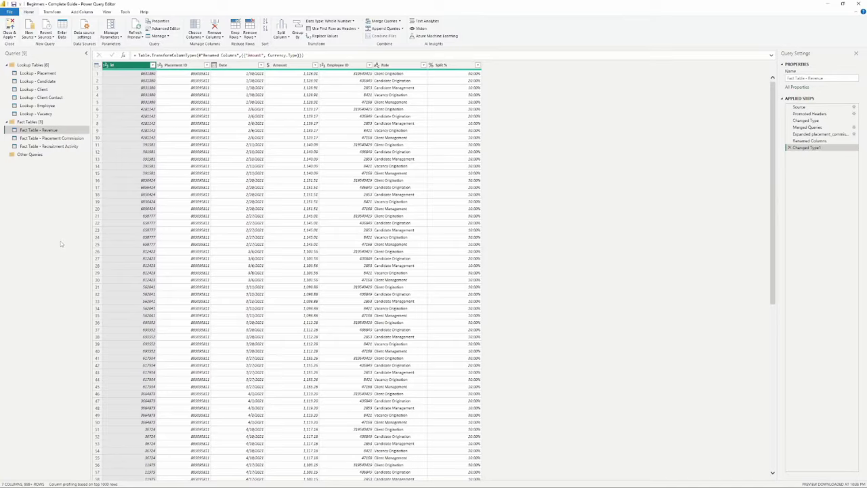
left_click(45, 156)
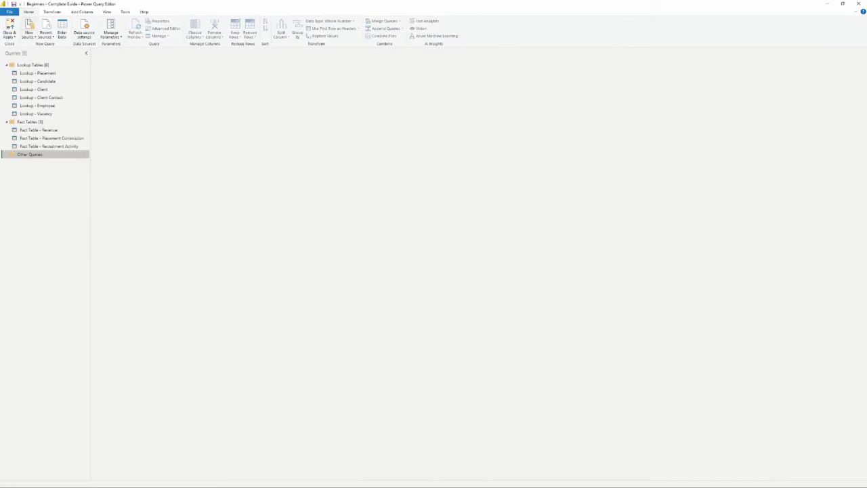
left_click(30, 37)
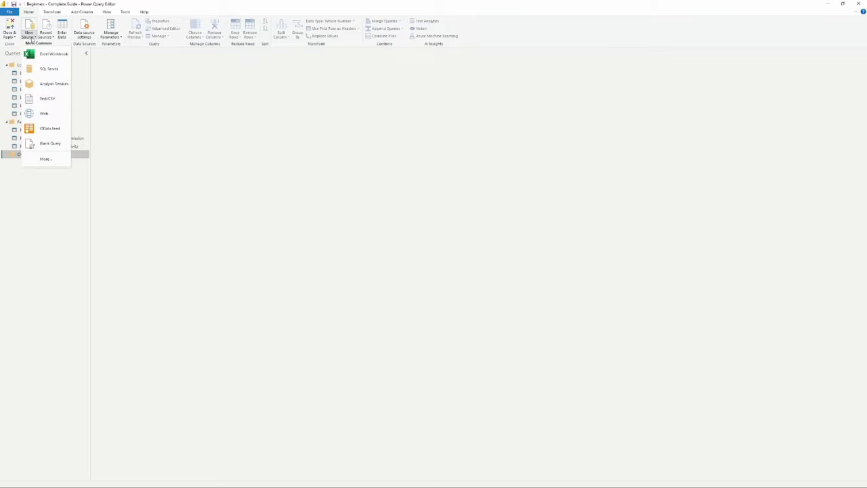
left_click(48, 144)
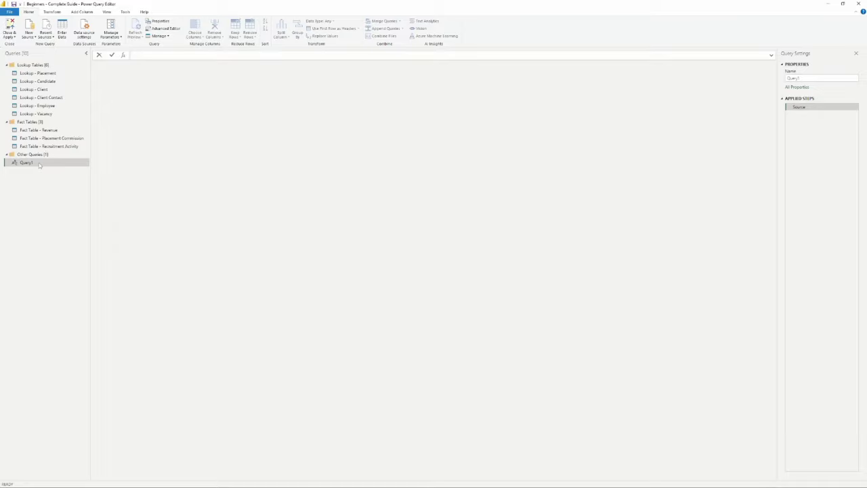
Step: Replace the blank query's entire script with the copied date table function code and save it
left_click(162, 29)
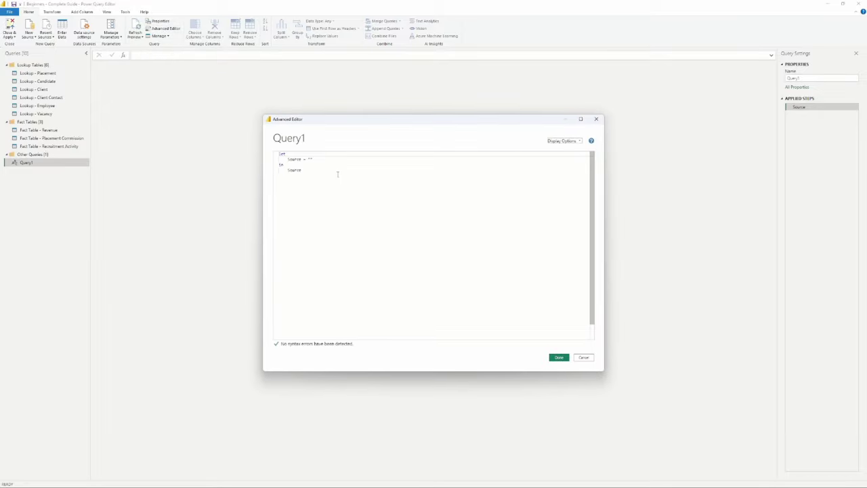
key("ctrl+a")
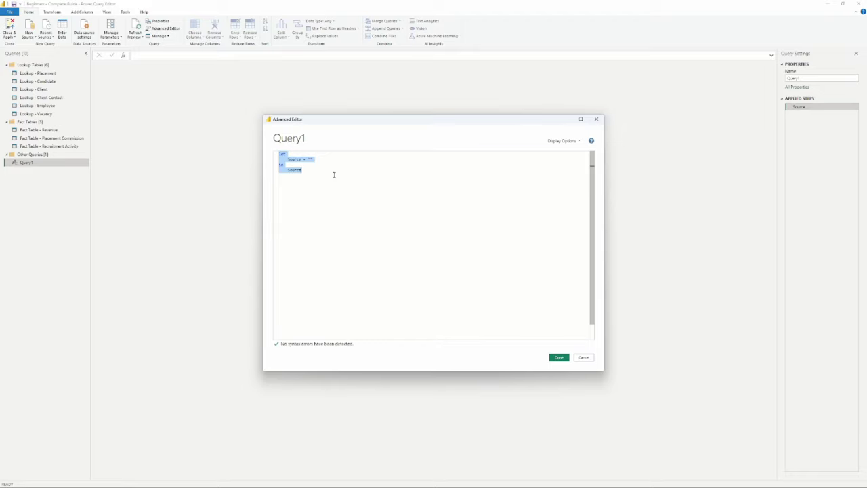
key("ctrl+v")
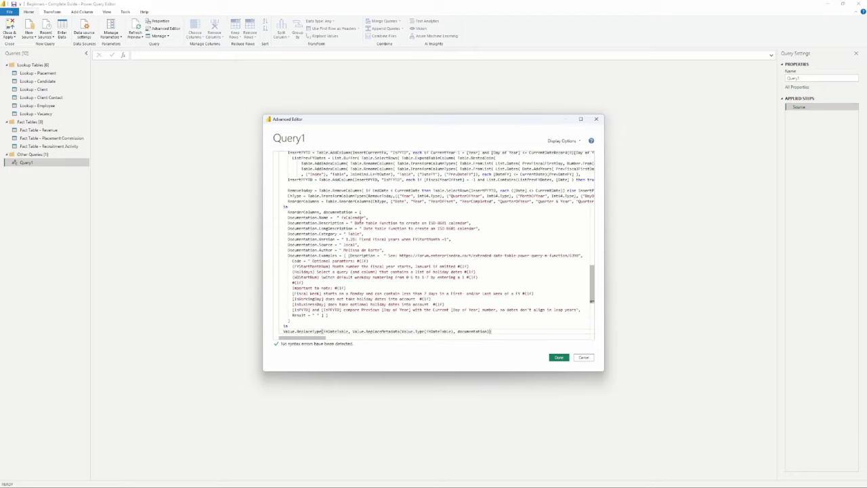
left_click(559, 358)
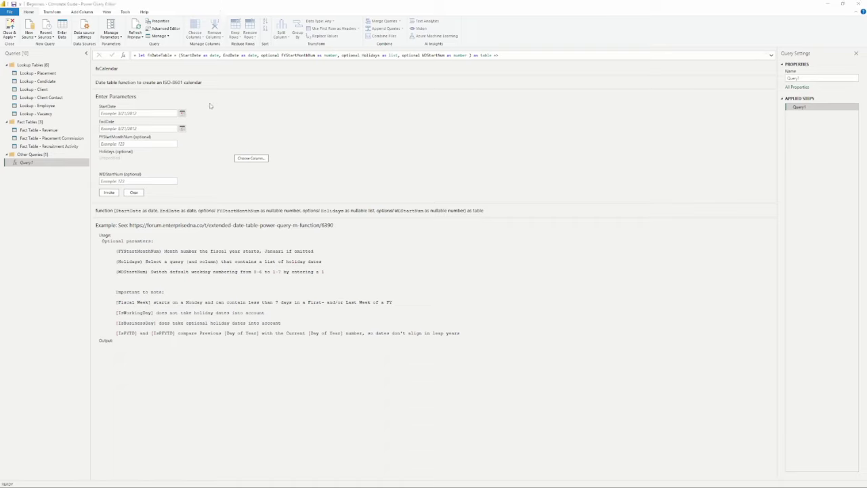
Step: Set the date table function's StartDate to 1/1/2020, EndDate to 12/21/2021 and FYStartMonthNum to 3
left_click(157, 113)
left_click(230, 111)
left_click(122, 129)
left_click(132, 143)
left_click(257, 136)
left_click(126, 114)
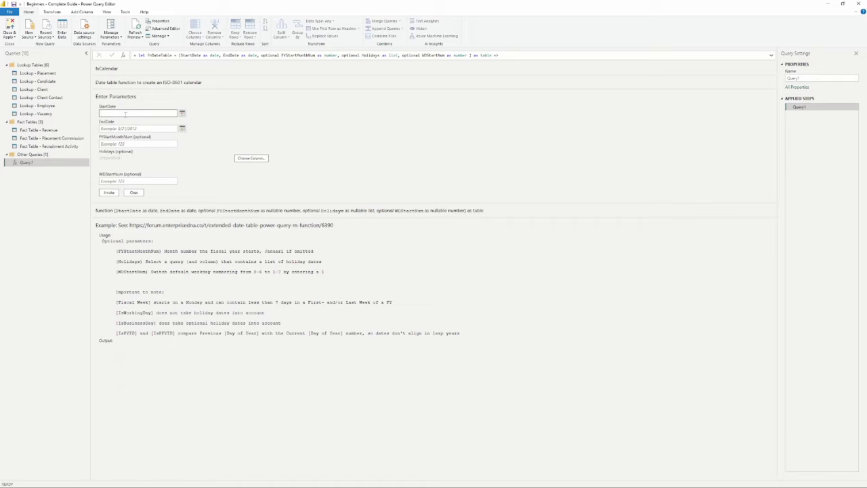
type("1/1/2020")
left_click(131, 128)
type("12/31/")
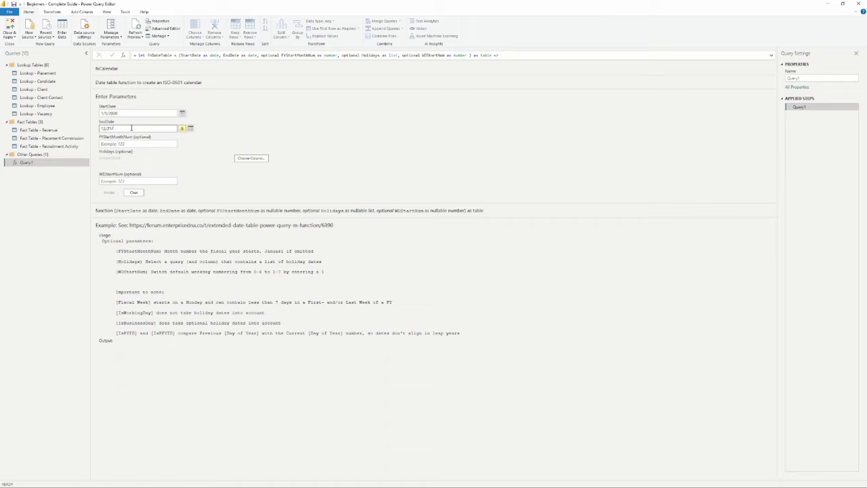
type("2021")
left_click(167, 144)
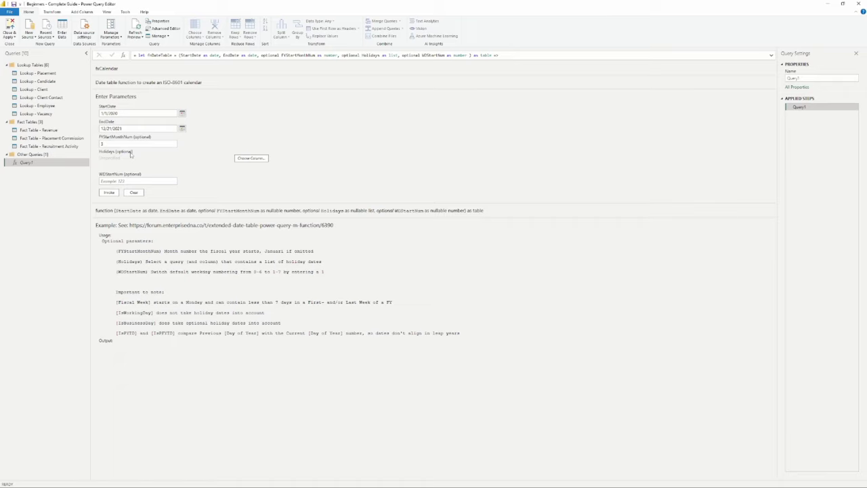
Step: Leave the optional Holidays and WDStartNum parameters empty and invoke the date table function
left_click(256, 160)
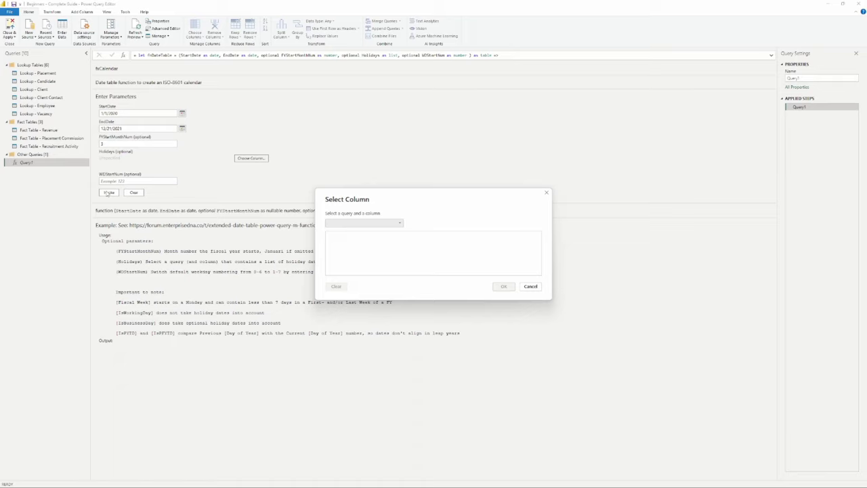
left_click(531, 286)
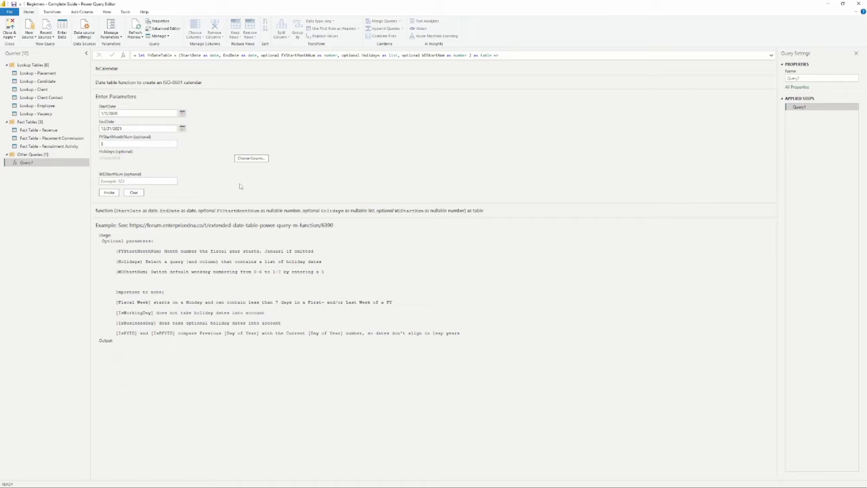
left_click(150, 144)
left_click(134, 180)
left_click(124, 351)
left_click(158, 181)
left_click(132, 114)
left_click(109, 193)
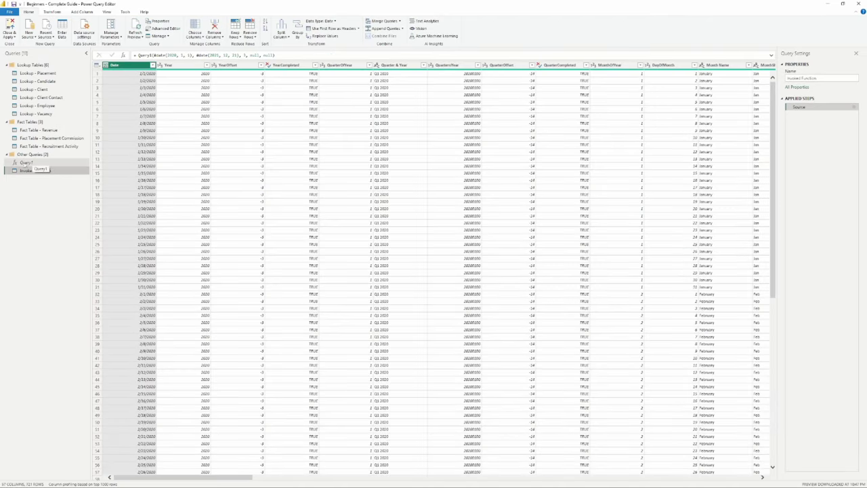
Step: Rename the function query as Date Table Function and the invoked table query as Date Table
left_click(26, 163)
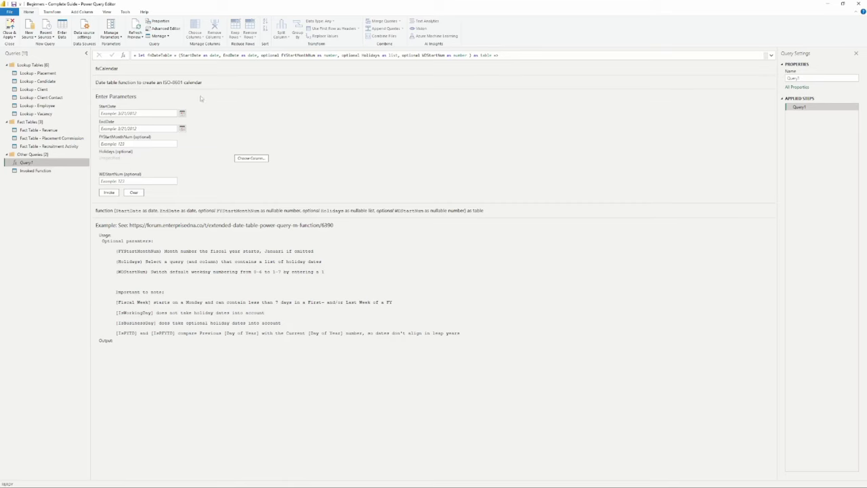
left_click(32, 171)
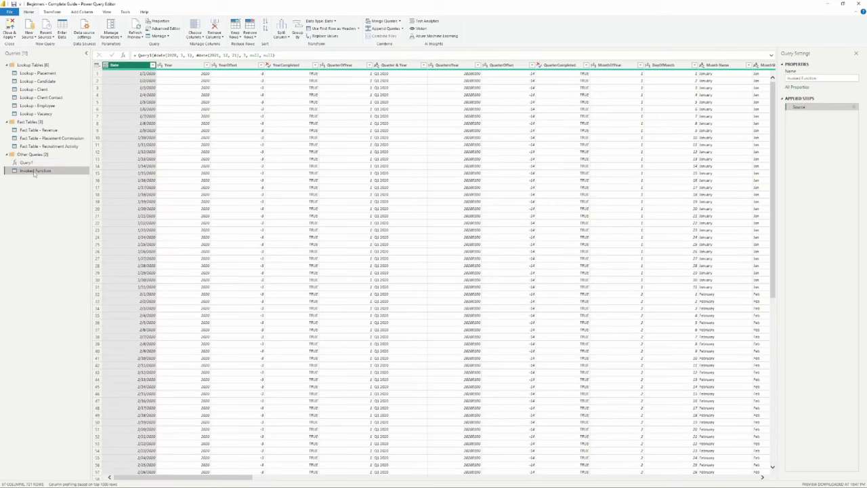
left_click(27, 165)
double_click(27, 164)
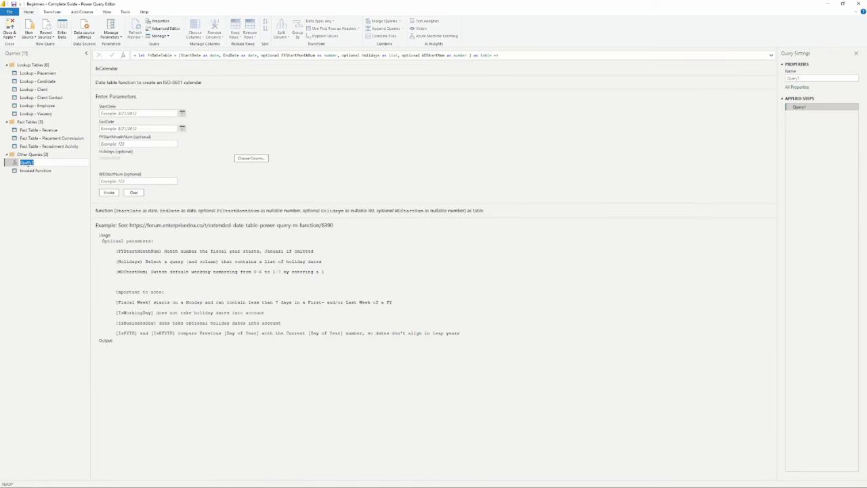
type("Date Table Function")
key("Return")
double_click(27, 170)
type("Date")
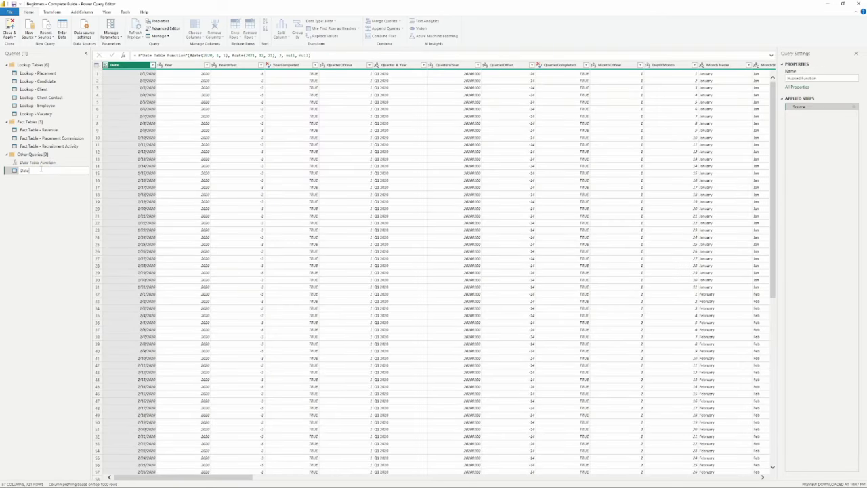
type(" Table")
key("Return")
Step: Move both date queries into a new group named Date Table and place that group above Lookup Tables
left_click(40, 163)
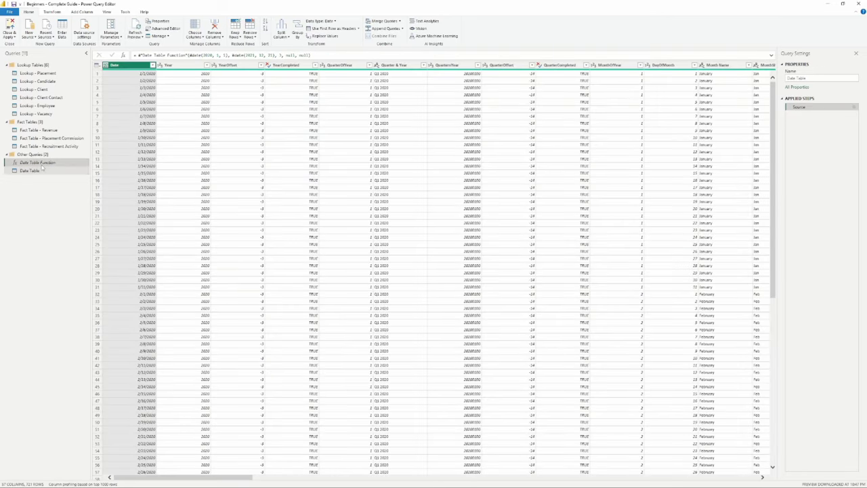
left_click(41, 169)
right_click(39, 168)
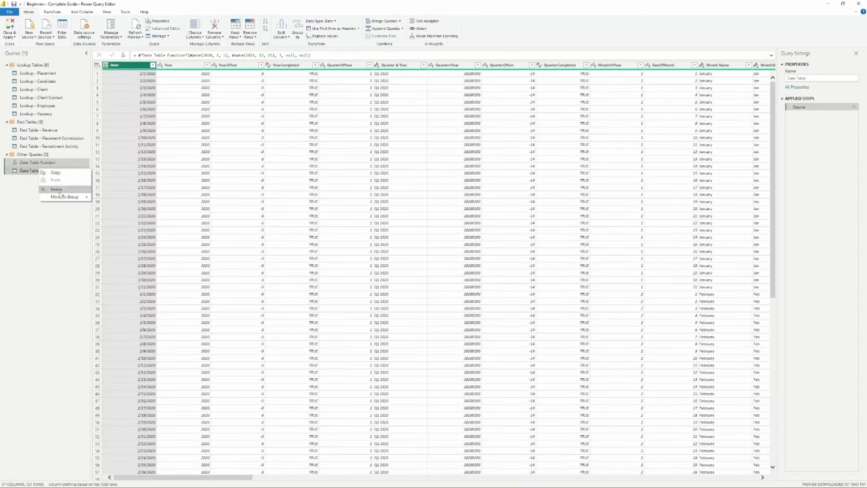
mouse_move(80, 197)
left_click(112, 215)
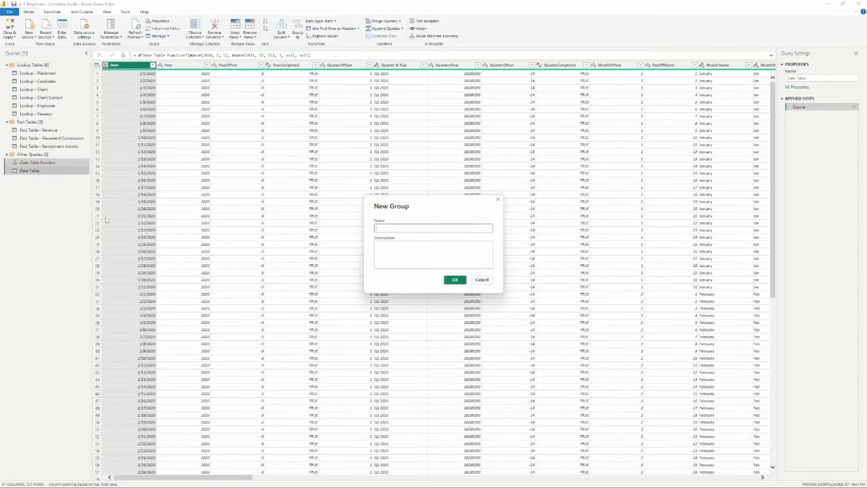
type("Date Table")
key("Return")
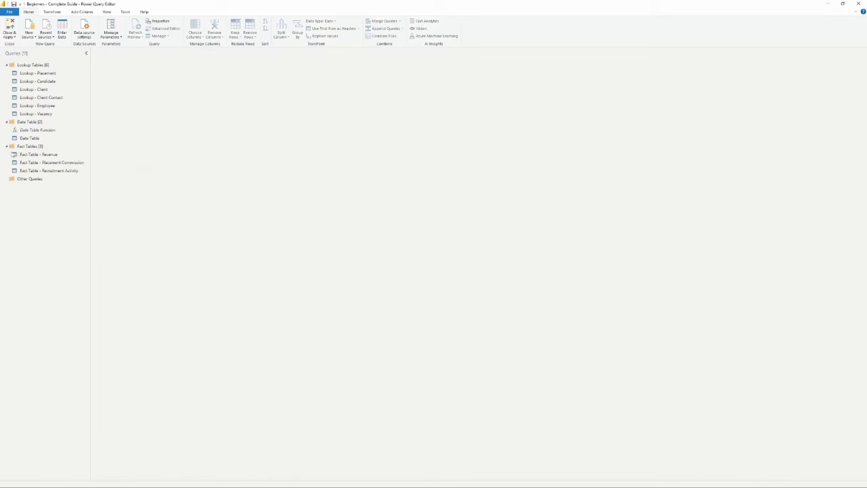
left_click_drag(27, 122, 38, 64)
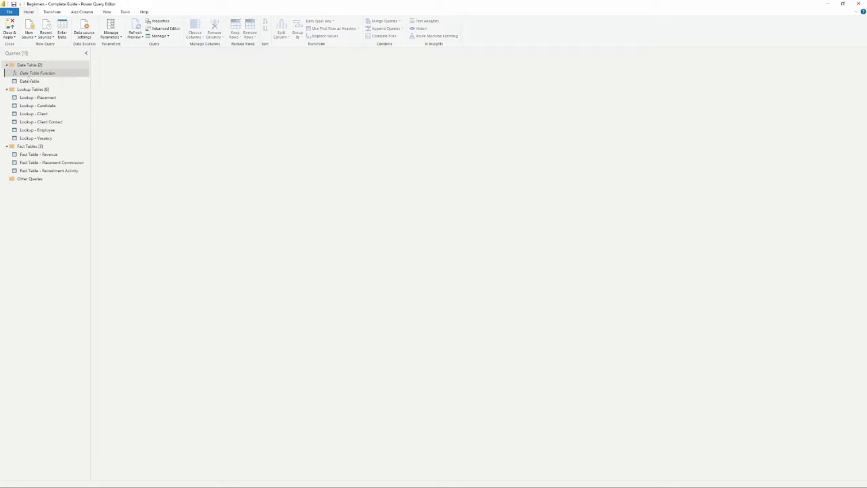
Step: Examine the columns of Date Table and the full Choose Columns list, and cancel without removing any
left_click(29, 80)
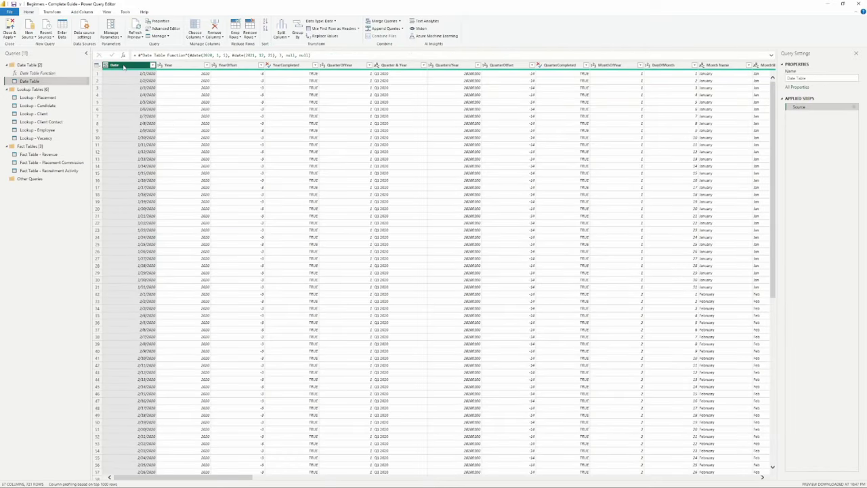
left_click_drag(189, 482, 307, 481)
left_click(196, 35)
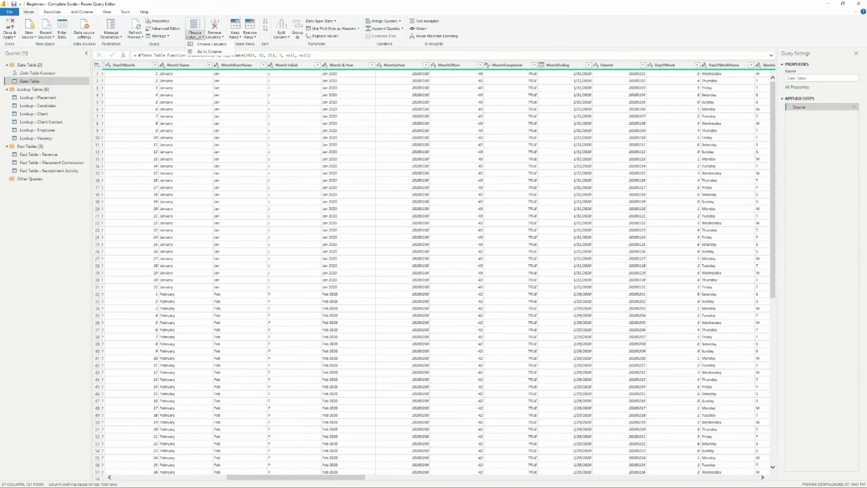
left_click(211, 44)
scroll(426, 205, "down", 4)
scroll(425, 205, "down", 10)
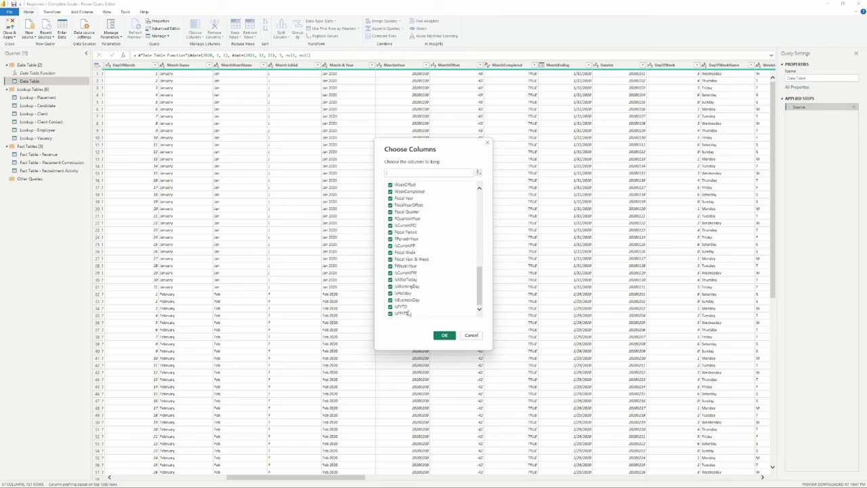
scroll(408, 313, "up", 10)
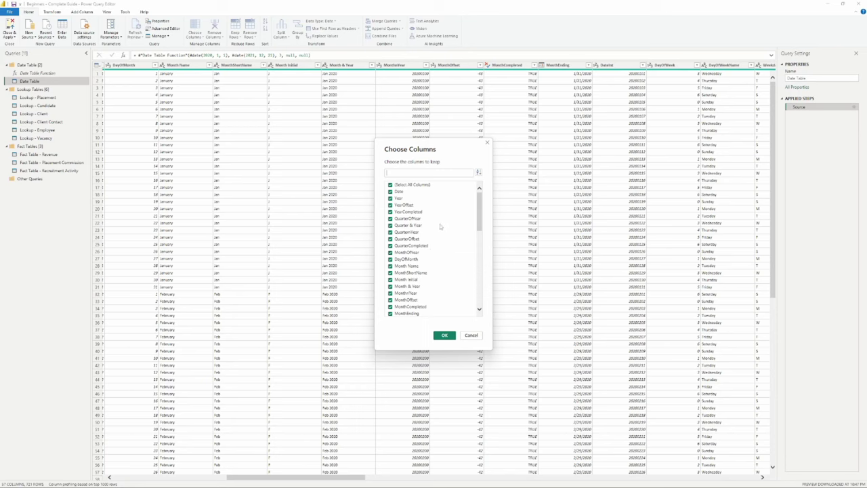
left_click(472, 335)
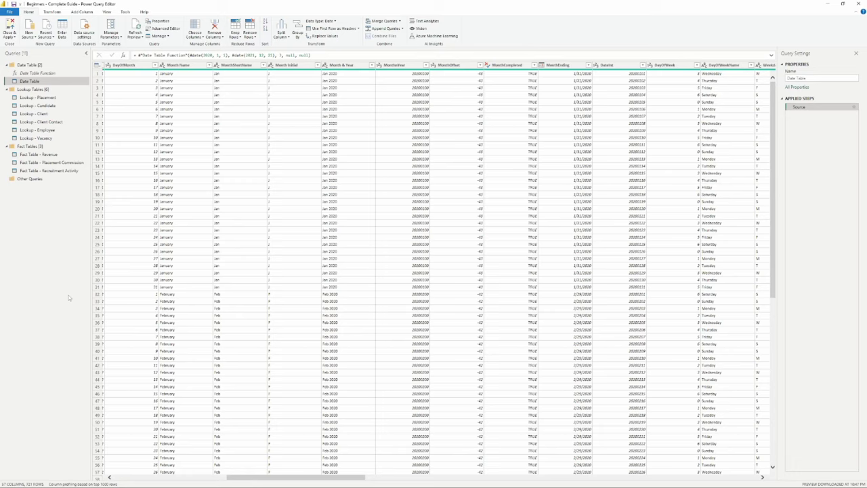
Step: Check the three fact tables, and close Power Query Editor with all query changes applied to the report
left_click(47, 98)
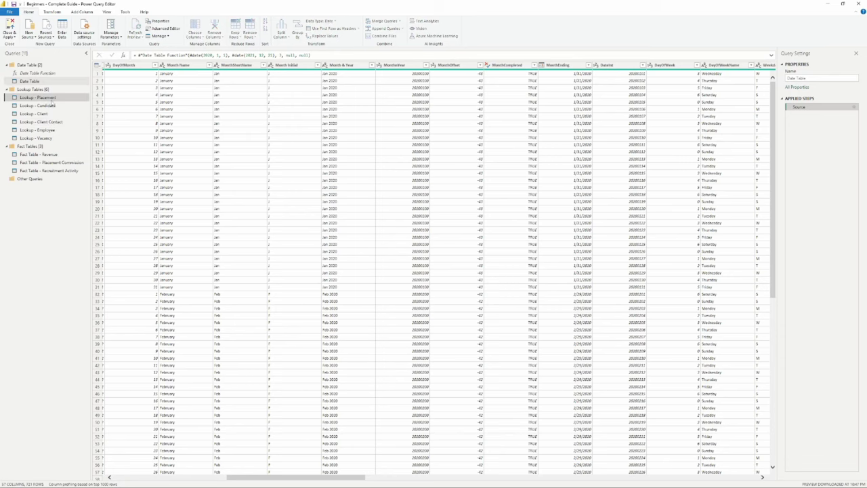
left_click(51, 155)
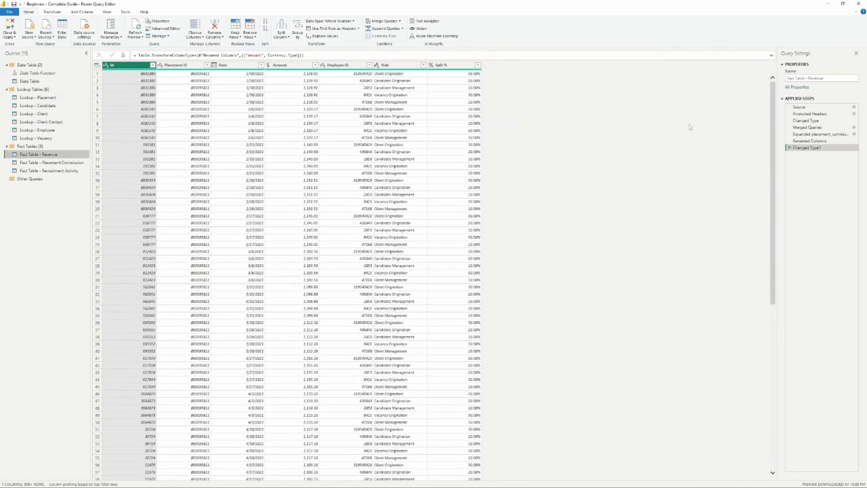
left_click(49, 163)
left_click(49, 170)
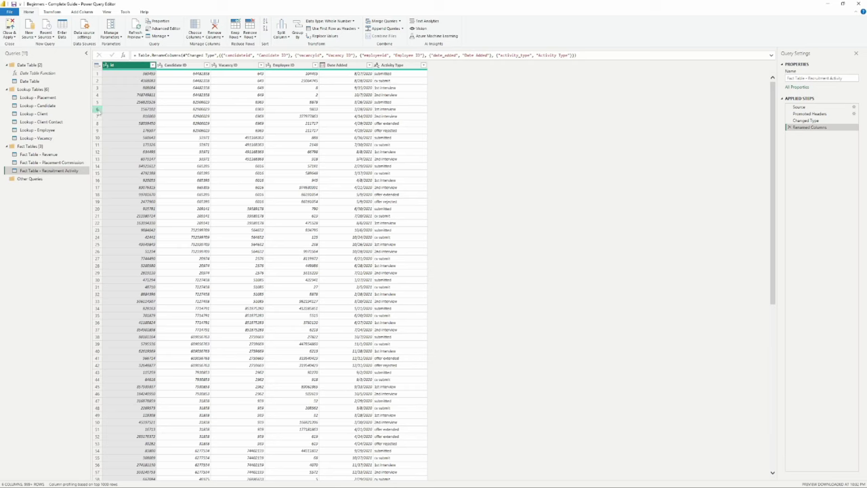
left_click(10, 26)
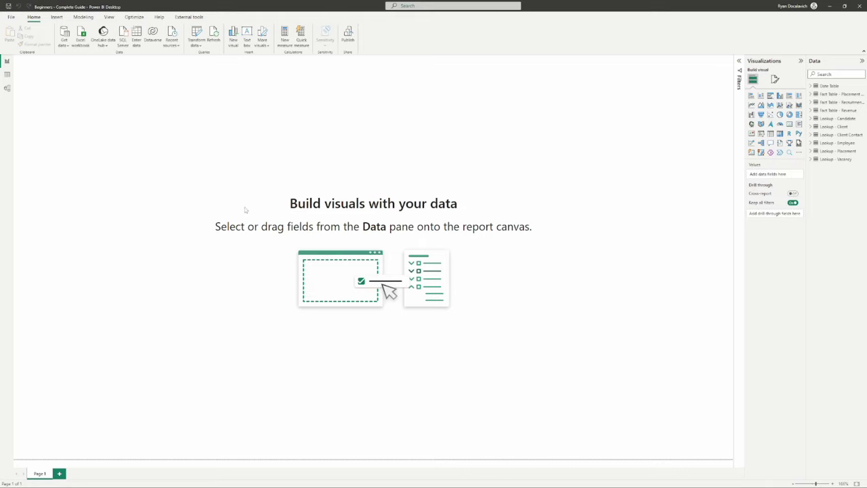
Step: Show the data model diagram and collapse the Properties and Data panes to enlarge the canvas
left_click(7, 89)
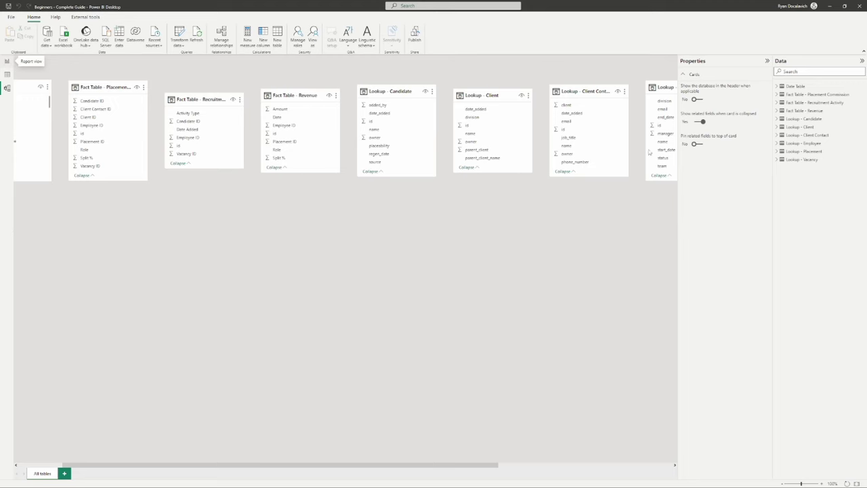
left_click(7, 60)
left_click(7, 89)
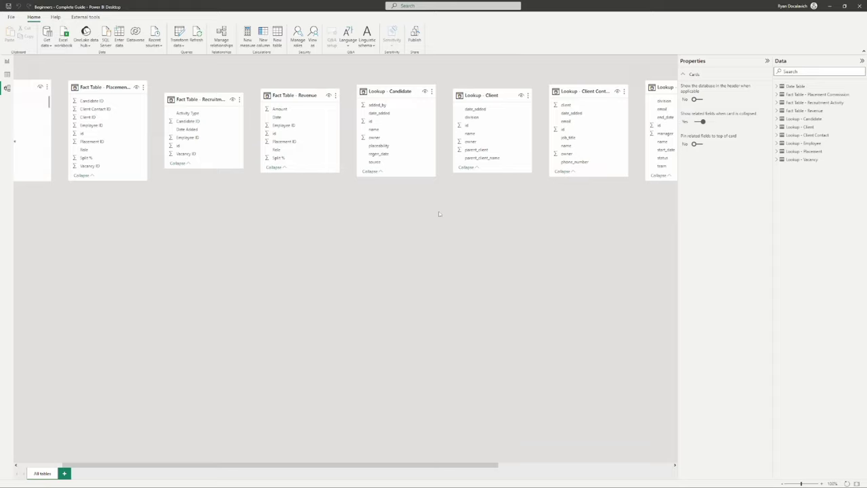
left_click(766, 61)
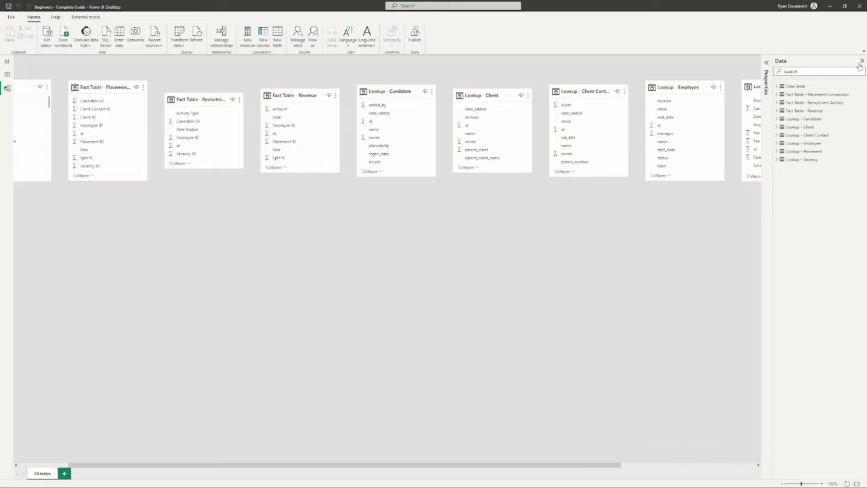
left_click(862, 61)
Step: Move the Lookup - Placement table out of the row to the empty area below the fact tables
scroll(210, 318, "left", 3)
scroll(213, 299, "right", 5)
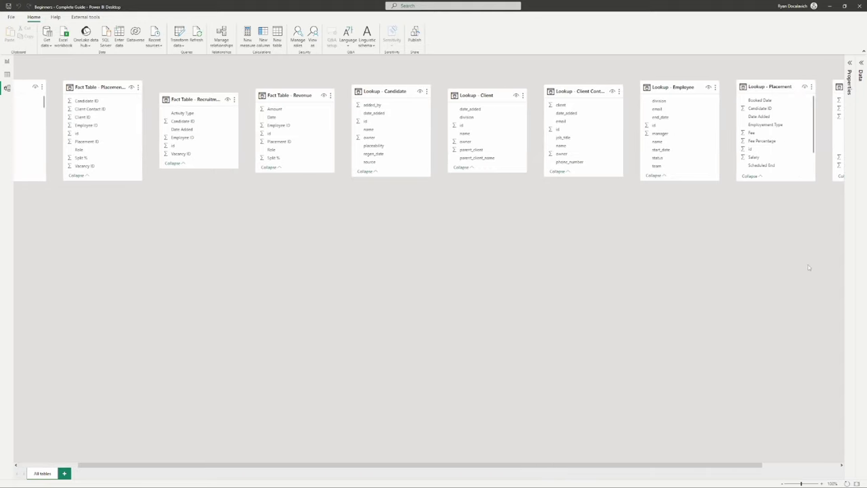
scroll(314, 313, "left", 2)
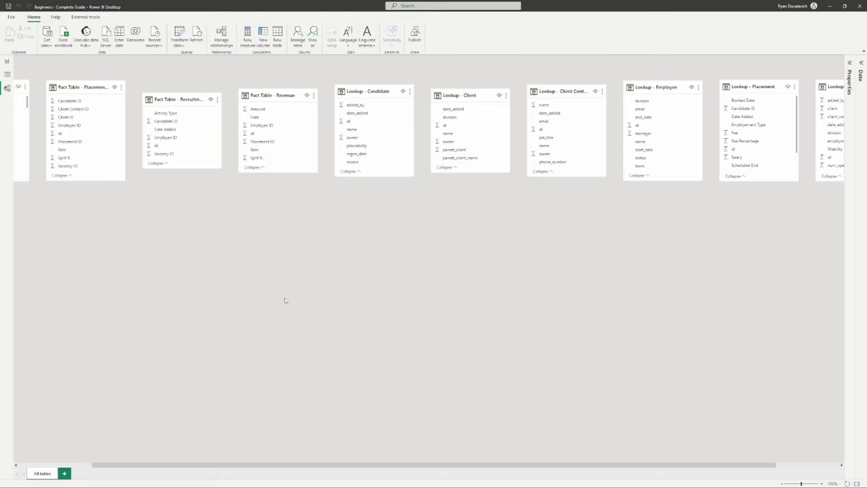
scroll(285, 300, "right", 3)
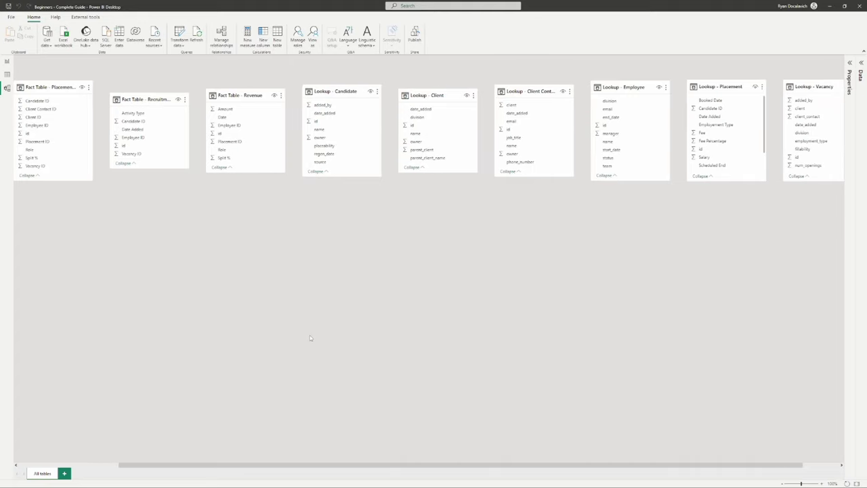
left_click_drag(684, 86, 143, 241)
scroll(384, 254, "left", 6)
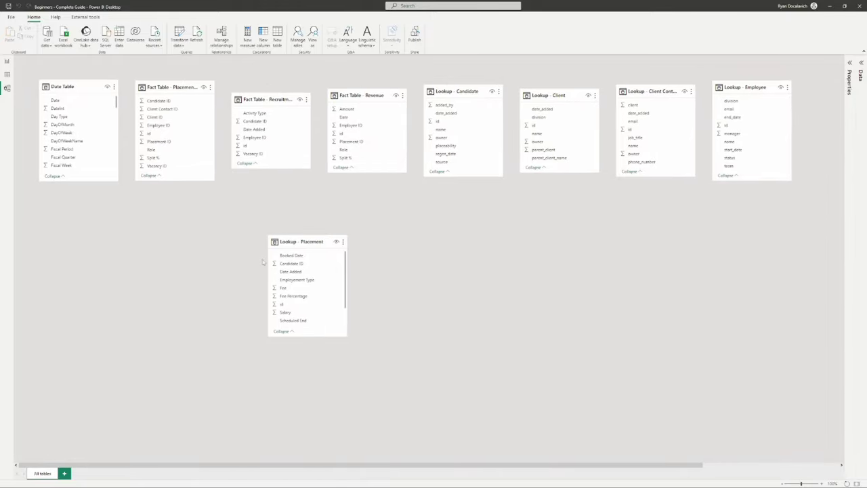
Step: Arrange the Placement, Recruitment and Revenue fact tables in a row beneath the Lookup - Placement table, nudging the lookup table up to make room
left_click_drag(150, 87, 169, 346)
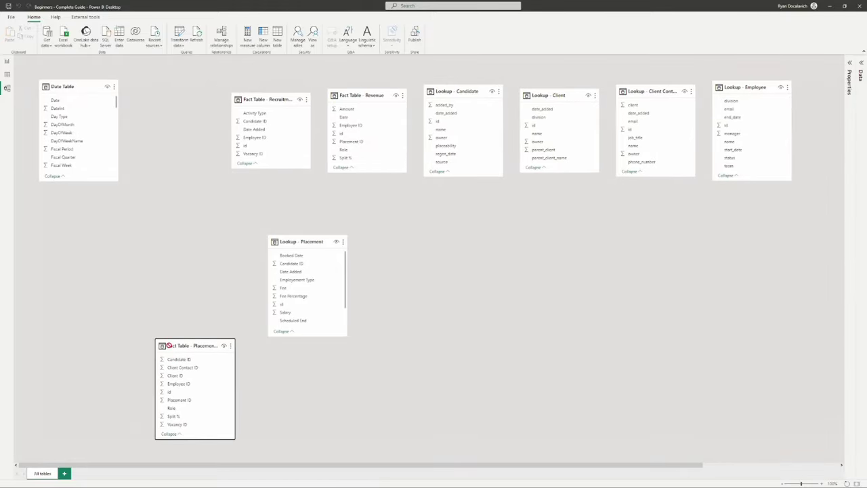
left_click_drag(256, 95, 282, 356)
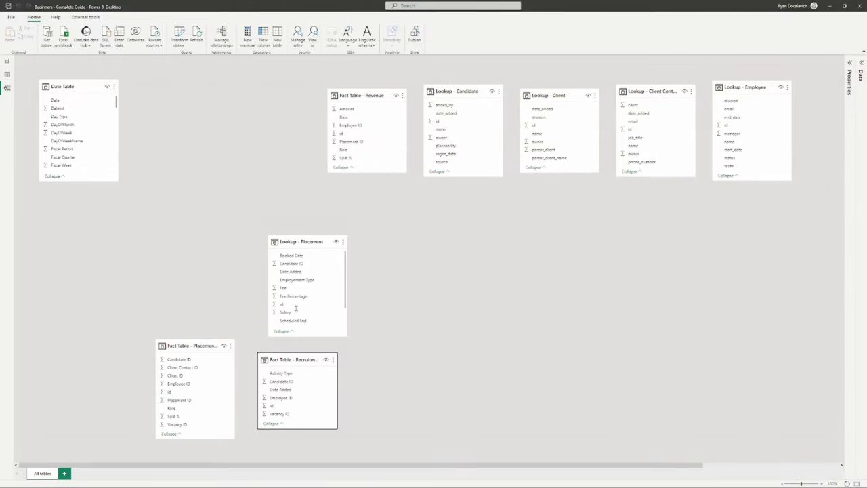
left_click_drag(370, 94, 416, 355)
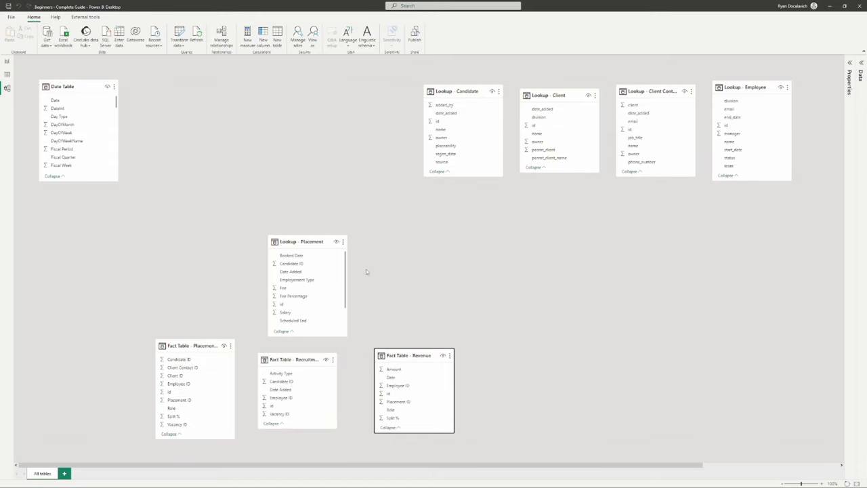
left_click_drag(299, 240, 288, 224)
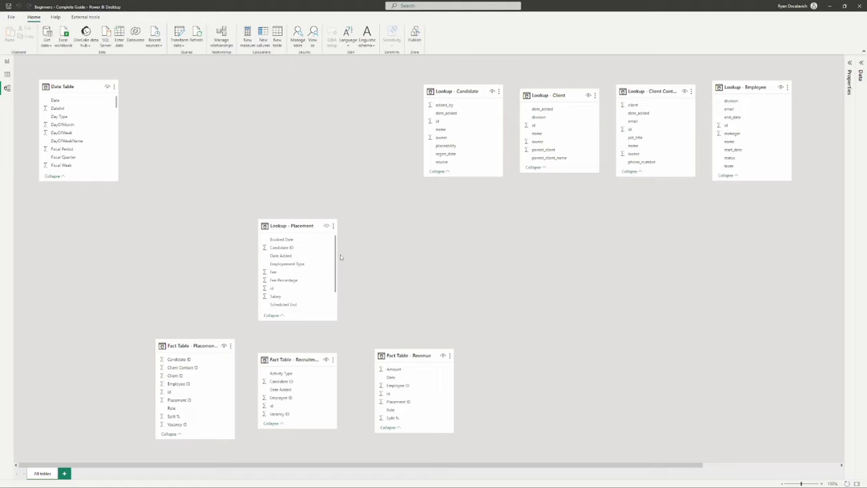
Step: Move the Candidate, Client, Client Contact and Employee lookup tables together to the far right end of the diagram, away from the fact tables
left_click(463, 94)
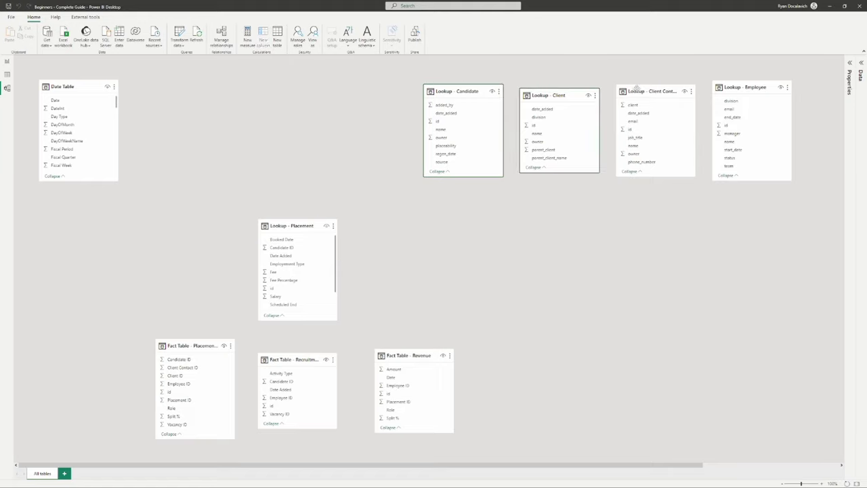
left_click(732, 86)
left_click(451, 95, "ctrl")
left_click(539, 97, "ctrl")
left_click(658, 92, "ctrl")
left_click_drag(658, 92, 866, 197)
scroll(673, 336, "right", 5)
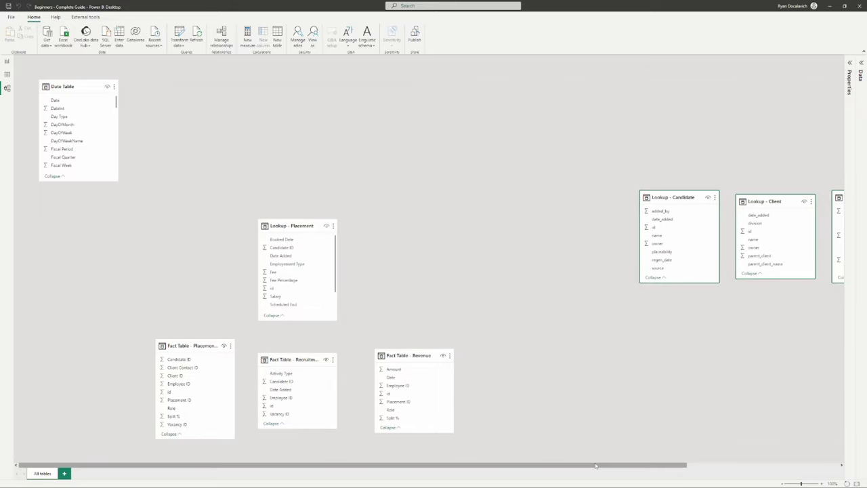
left_click_drag(669, 196, 816, 209)
left_click(457, 157)
left_click_drag(394, 465, 195, 462)
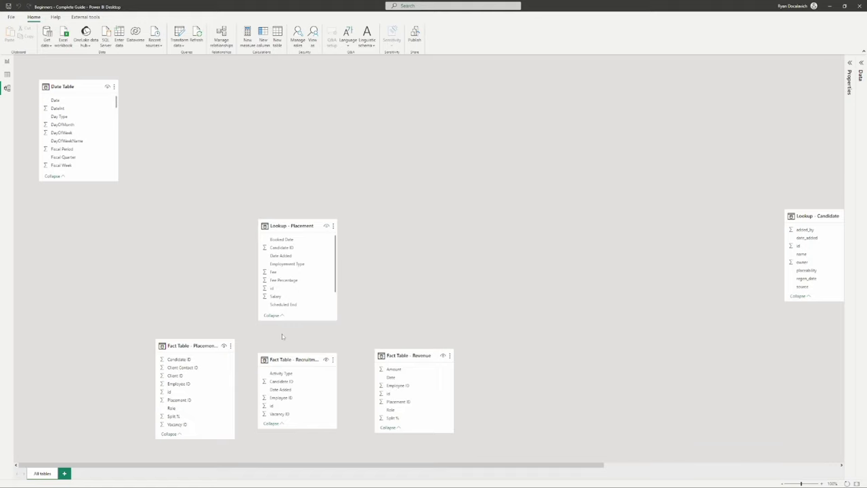
Step: Raise Lookup - Placement slightly above the fact tables and look through its complete field list
left_click_drag(288, 226, 285, 204)
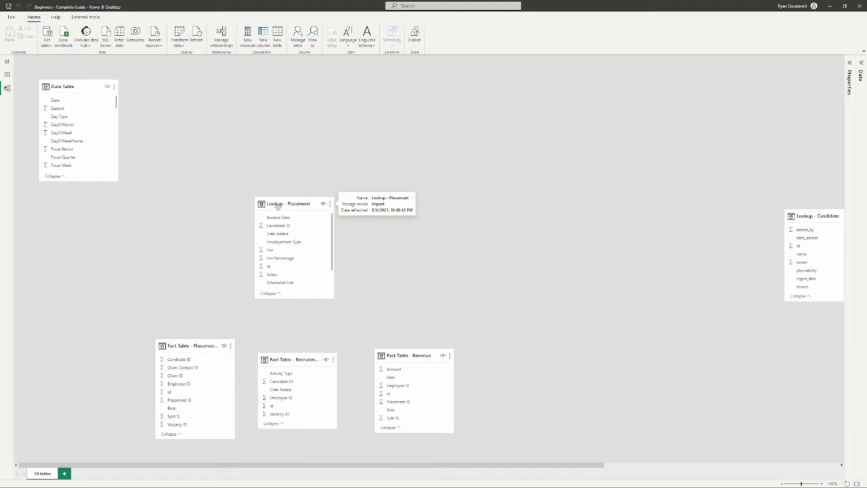
scroll(287, 274, "down", 2)
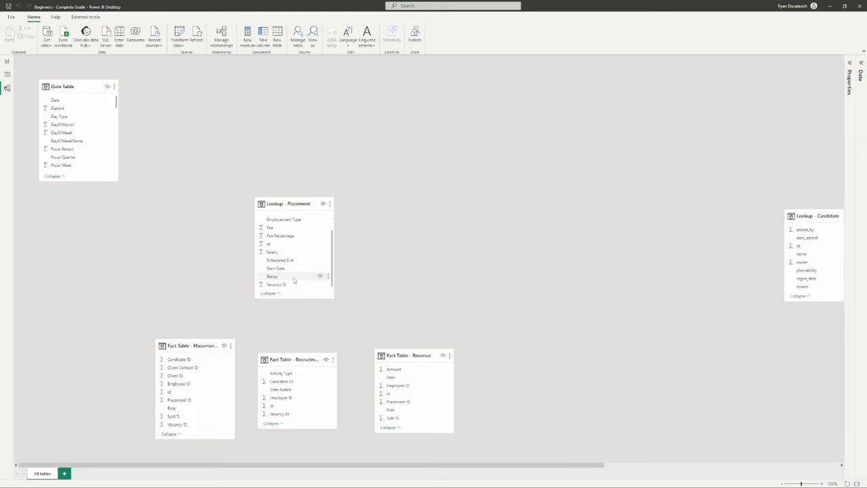
scroll(290, 274, "up", 2)
scroll(291, 245, "down", 3)
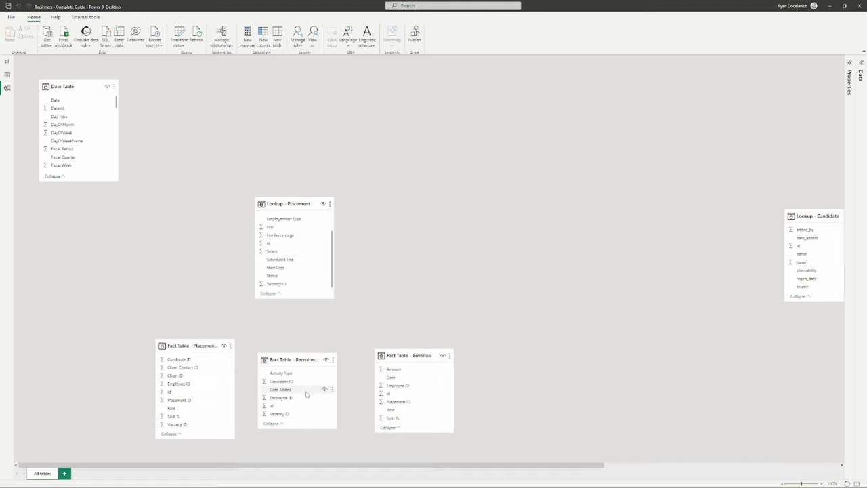
scroll(311, 245, "up", 1)
scroll(310, 245, "up", 2)
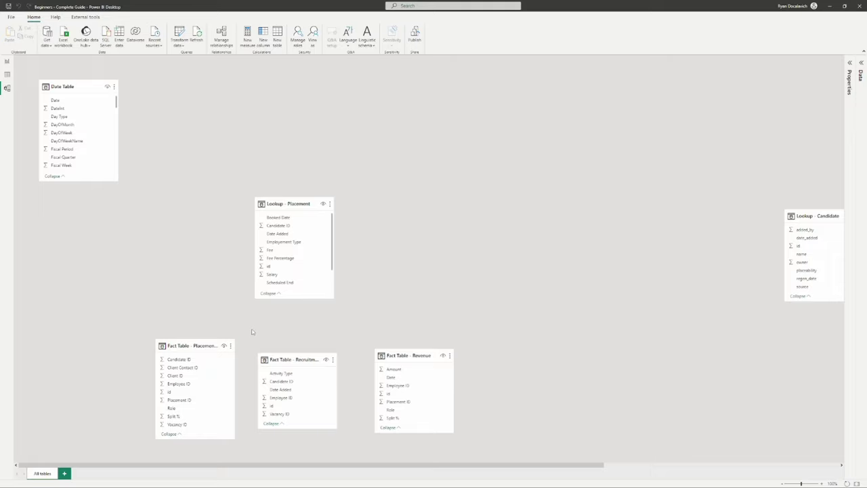
Step: Align the Recruitment and Revenue fact tables with the Placement fact table, and adjust the position of Lookup - Placement above them
left_click_drag(279, 359, 283, 345)
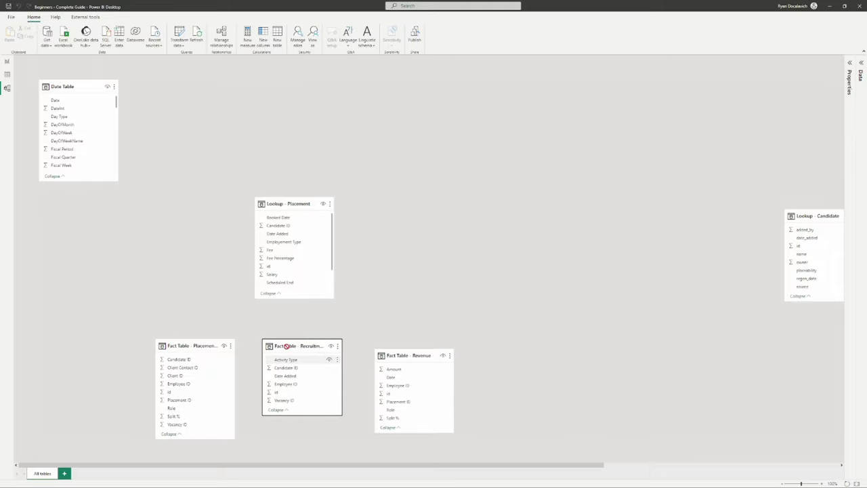
left_click_drag(414, 355, 408, 347)
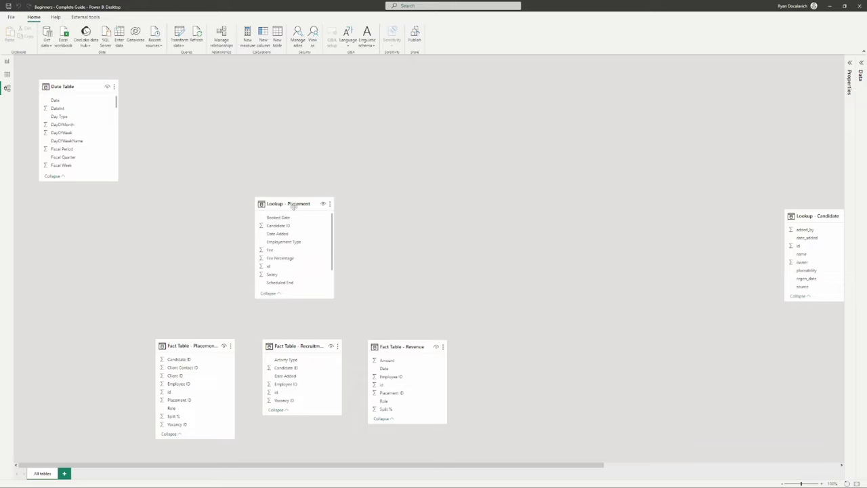
left_click_drag(294, 207, 282, 171)
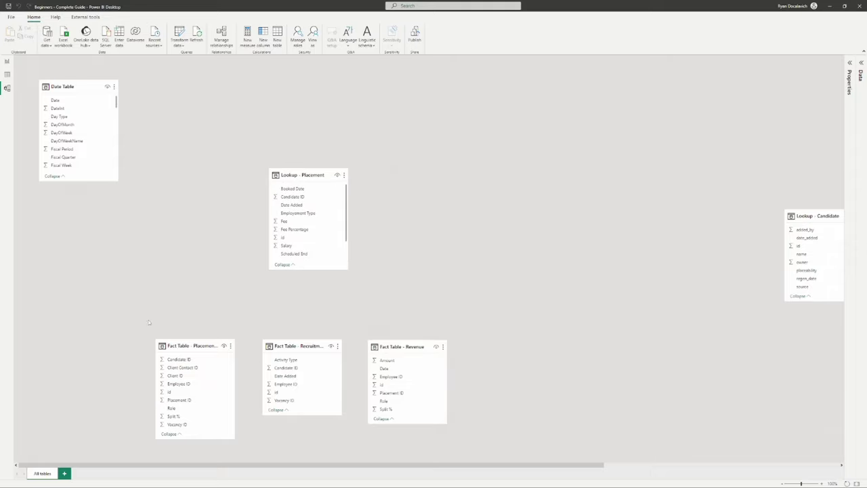
left_click_drag(308, 175, 299, 200)
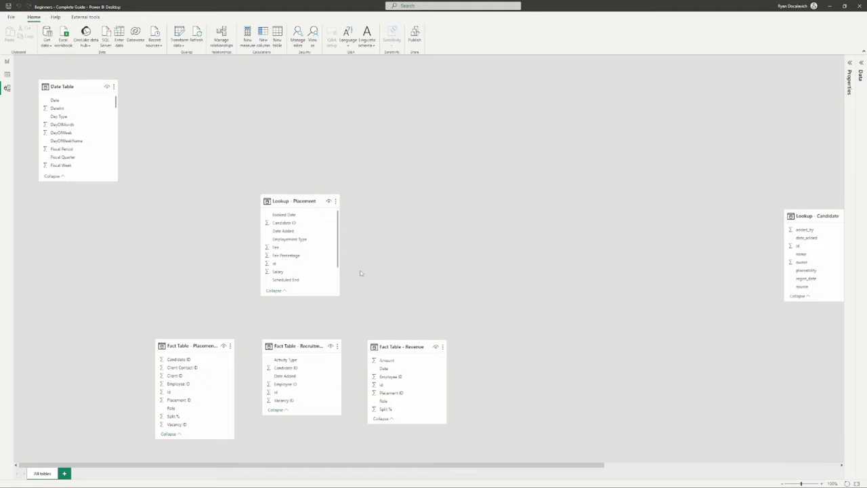
Step: Reposition Lookup - Placement directly above the Recruitment fact table, leaving more space between it and the fact table row
scroll(370, 293, "right", 10)
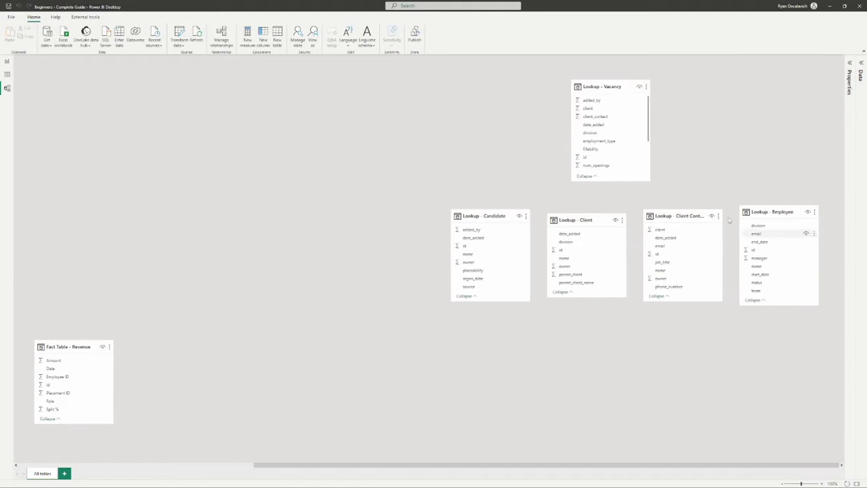
scroll(565, 332, "left", 10)
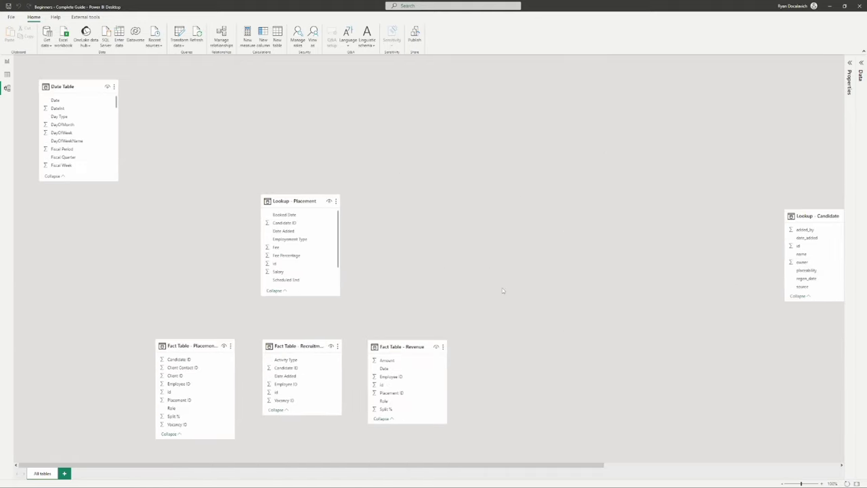
scroll(422, 265, "down", 2)
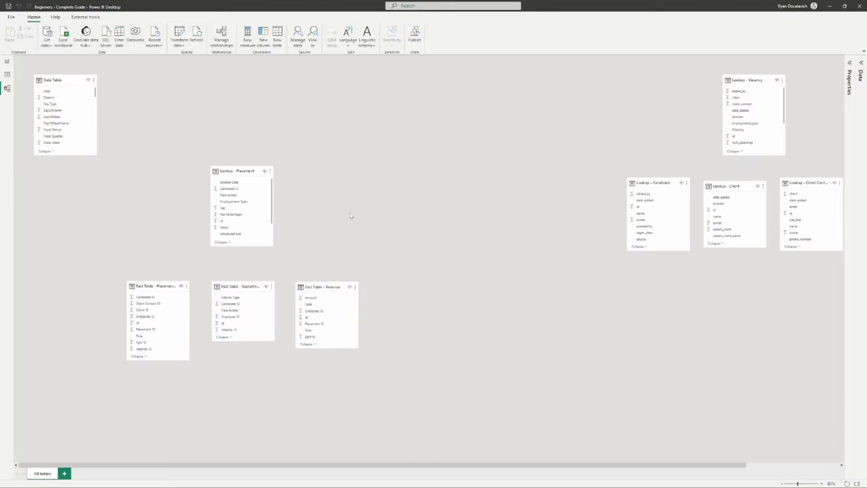
left_click_drag(229, 175, 226, 154)
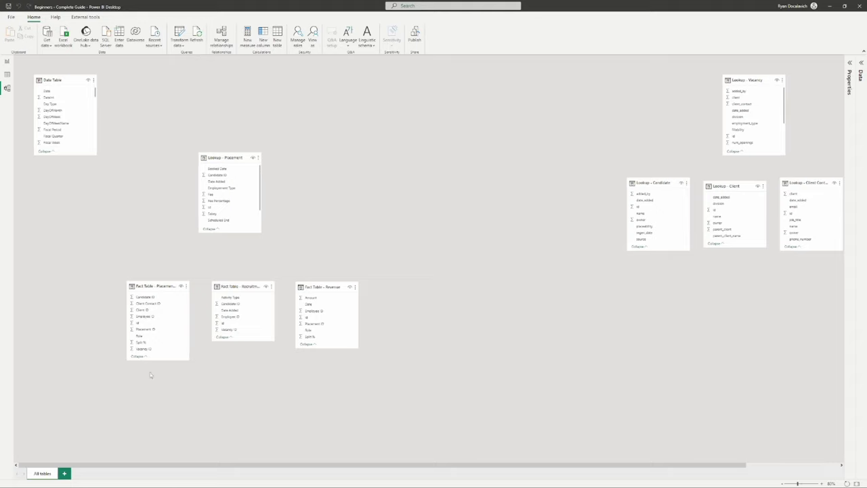
left_click(219, 157)
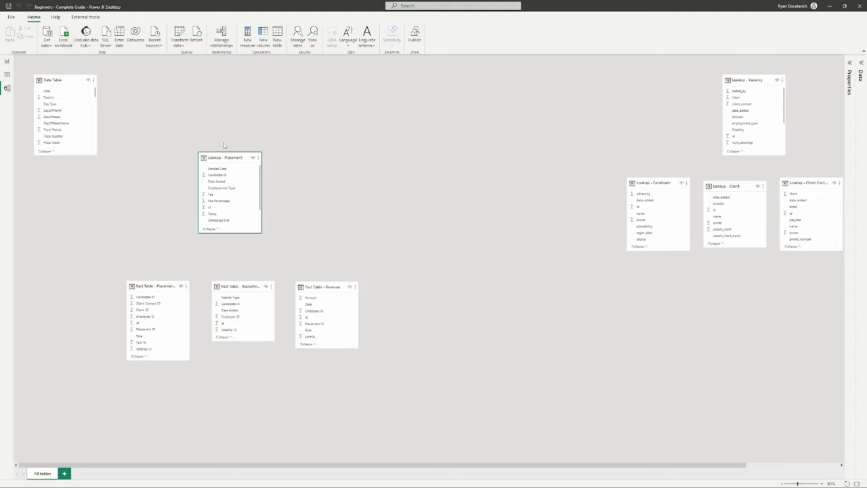
left_click_drag(228, 157, 226, 164)
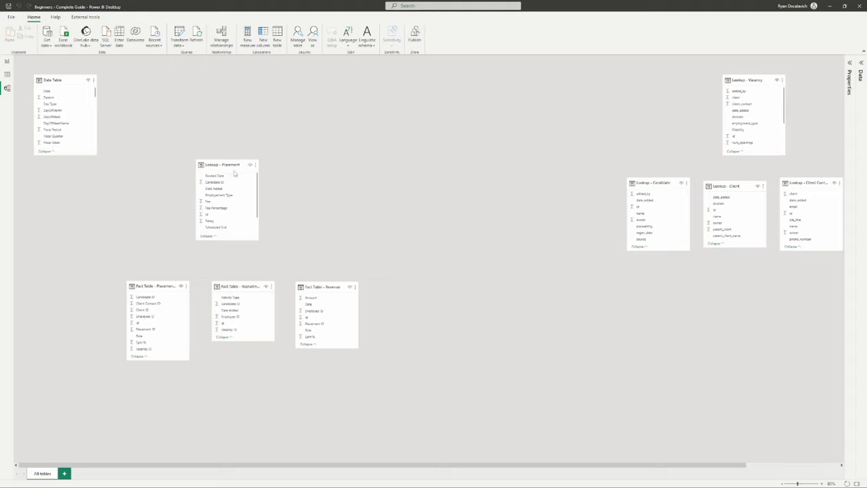
left_click_drag(232, 164, 249, 155)
left_click(339, 216)
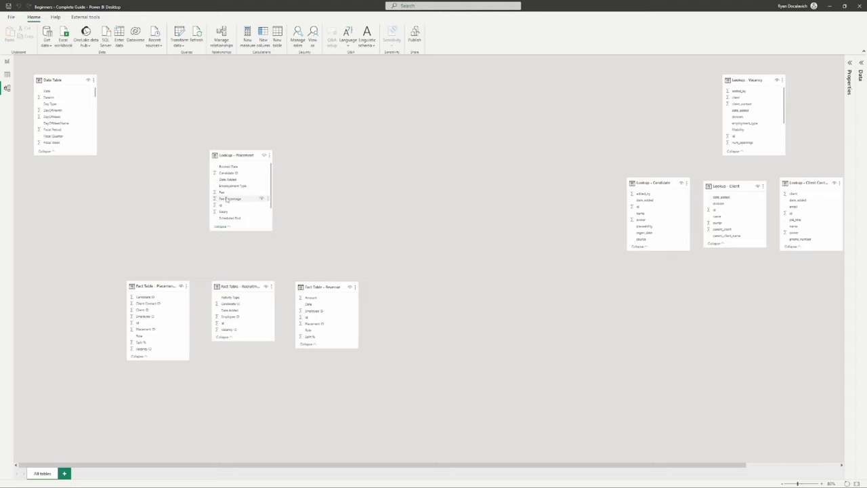
Step: Create a relationship from the id field of Lookup - Placement to Placement ID in Fact Table - Revenue
scroll(235, 201, "down", 1)
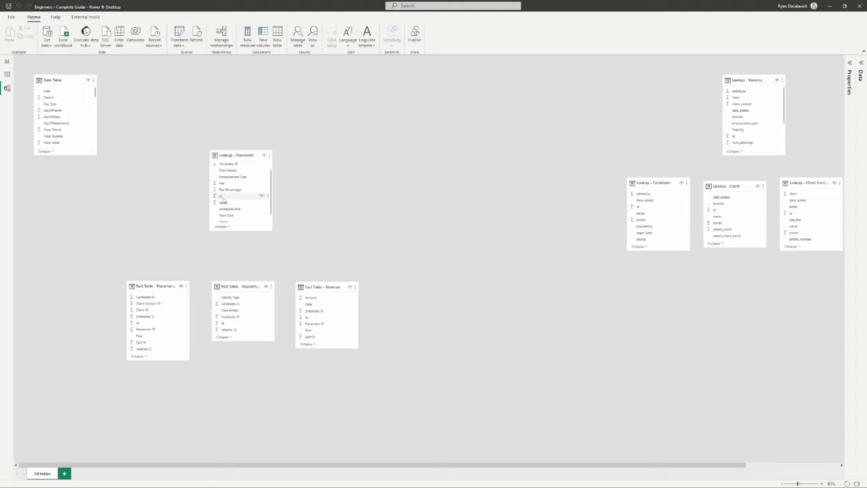
left_click_drag(223, 199, 323, 244)
left_click_drag(222, 198, 331, 327)
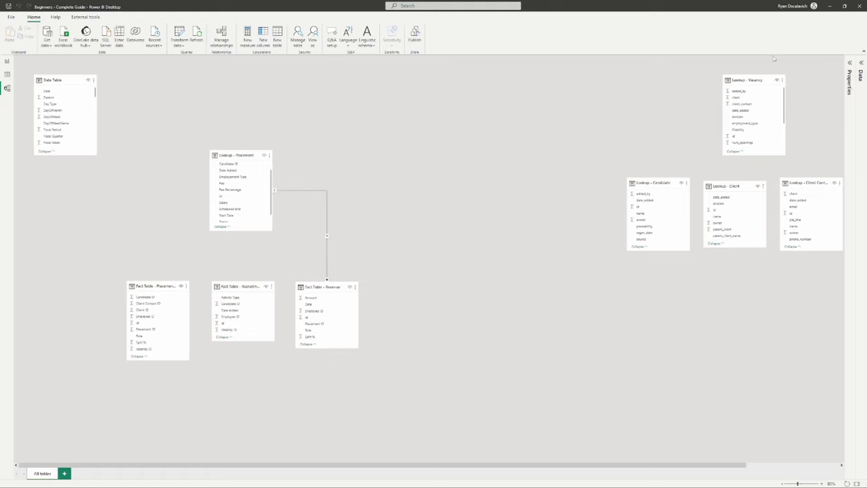
Step: Show the properties of the relationship between Lookup - Placement and Fact Table - Revenue, and widen the pane so the names are readable
left_click(849, 68)
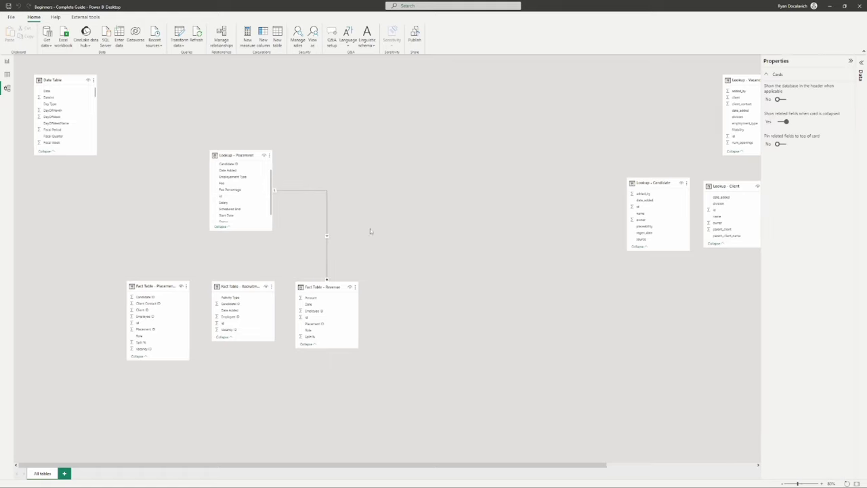
left_click(325, 191)
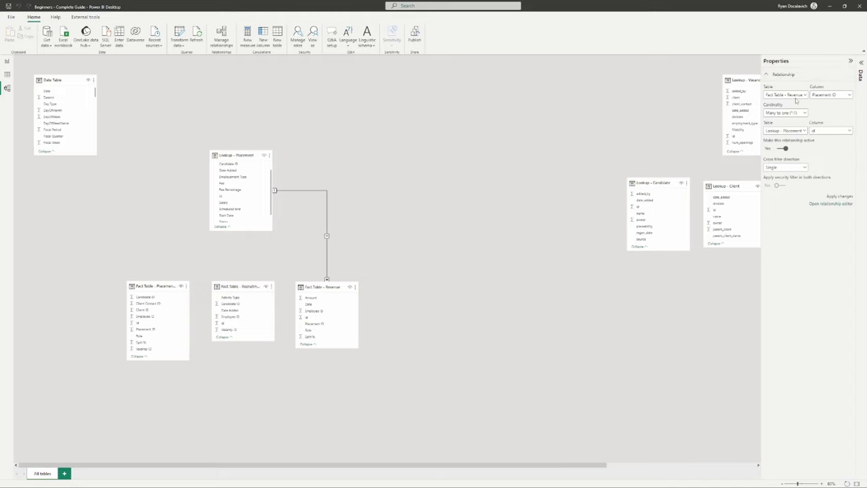
left_click_drag(760, 103, 718, 110)
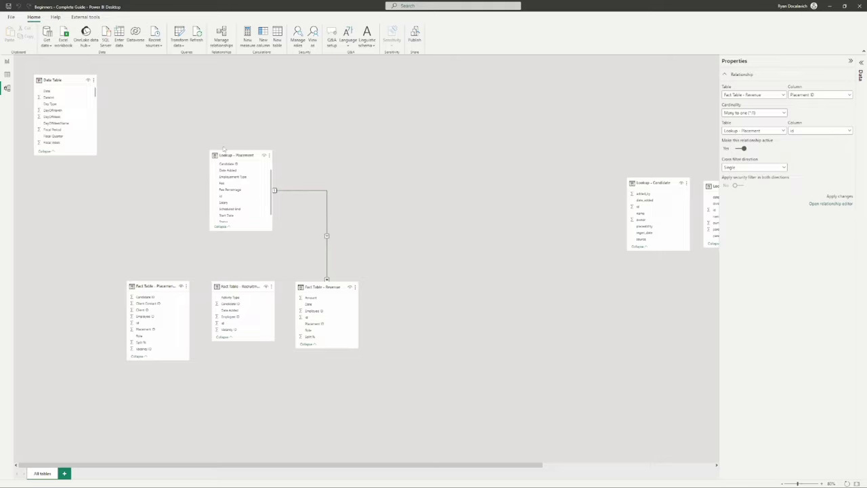
Step: Move Lookup - Placement higher up between the Recruitment and Revenue fact tables so the relationship line is longer
left_click_drag(237, 155, 326, 118)
left_click_drag(332, 101, 255, 126)
left_click(325, 207)
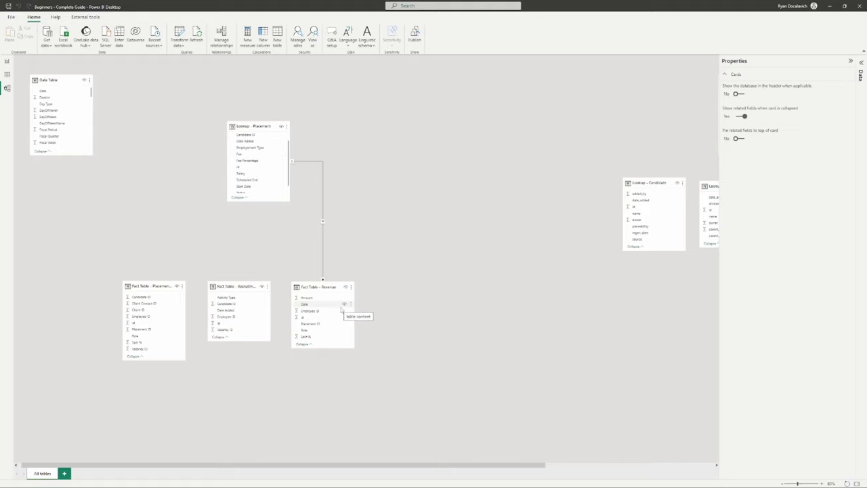
Step: Set the cross filter direction of the Lookup - Placement to Fact Table - Revenue relationship to Both and apply the change
left_click(323, 216)
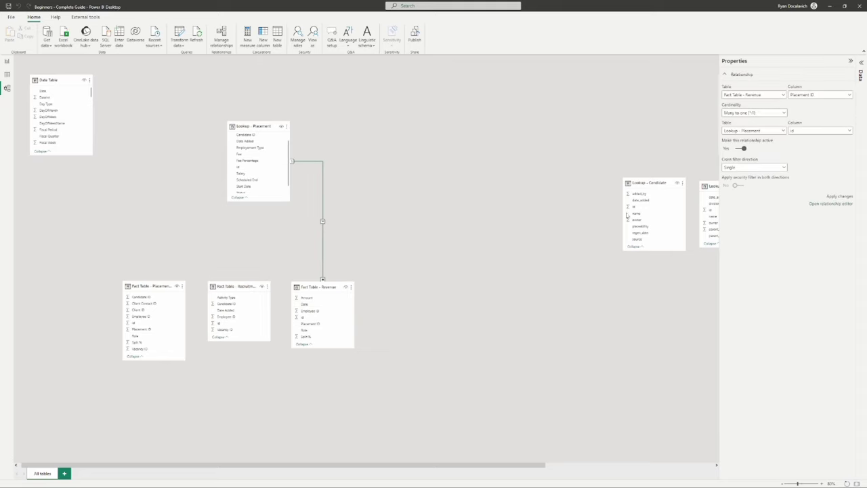
left_click(752, 168)
left_click(753, 186)
left_click(314, 217)
left_click(322, 221)
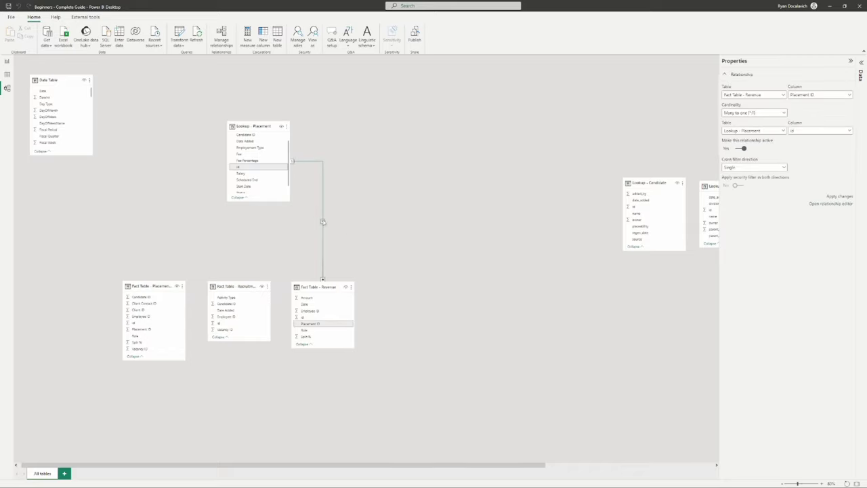
left_click(754, 168)
left_click(754, 185)
left_click(839, 196)
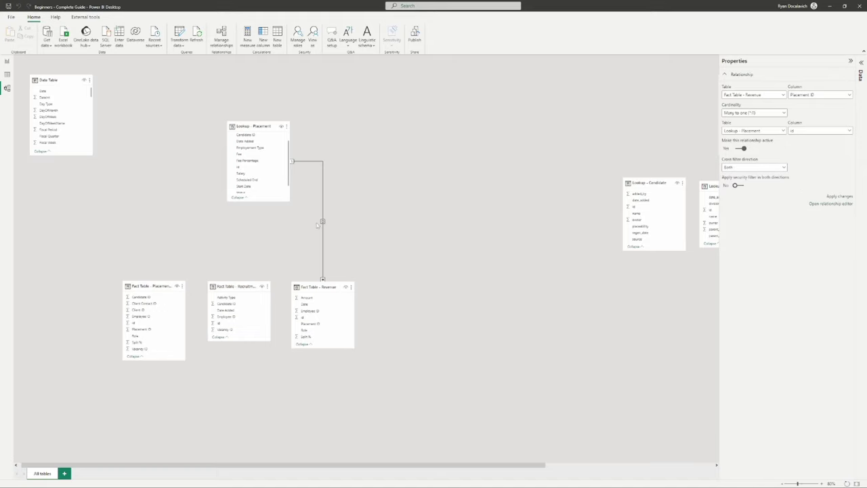
Step: Return the relationship's cross filter direction to Single, apply the change, and deselect the relationship
left_click(754, 167)
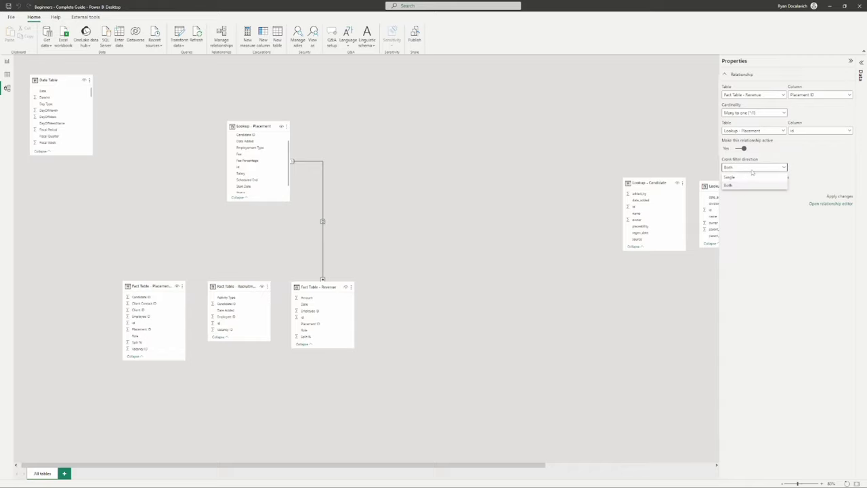
left_click(751, 176)
left_click(835, 197)
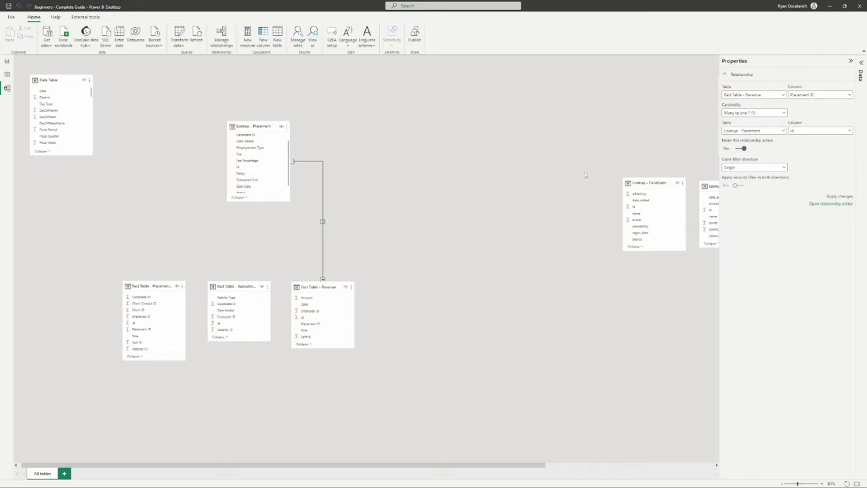
left_click(503, 211)
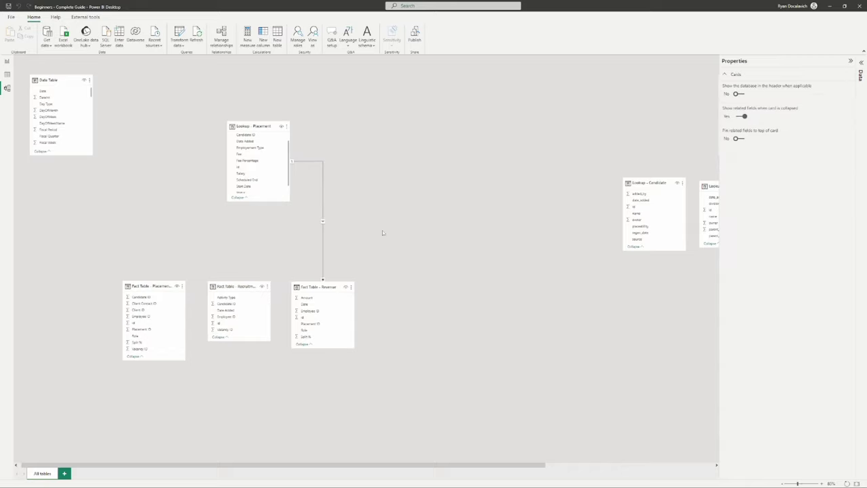
Step: Select the relationship with Fact Table - Revenue to review its settings, and collapse the Lookup - Placement card to its related field
left_click(323, 222)
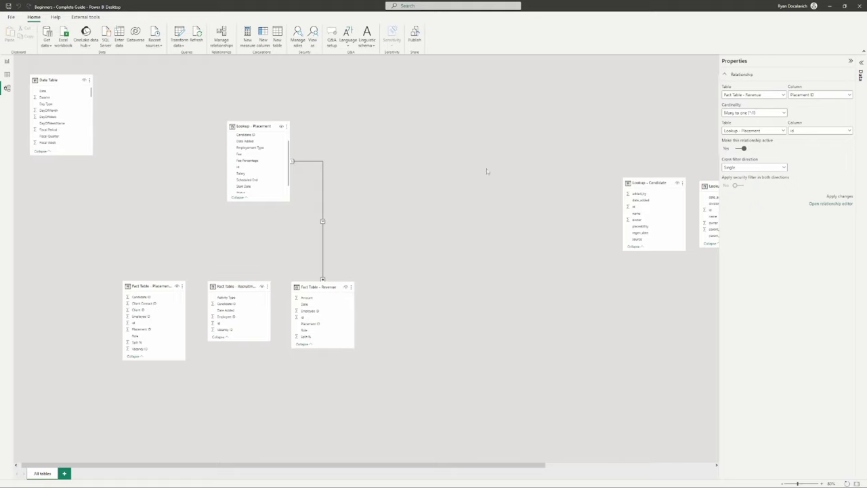
left_click(238, 198)
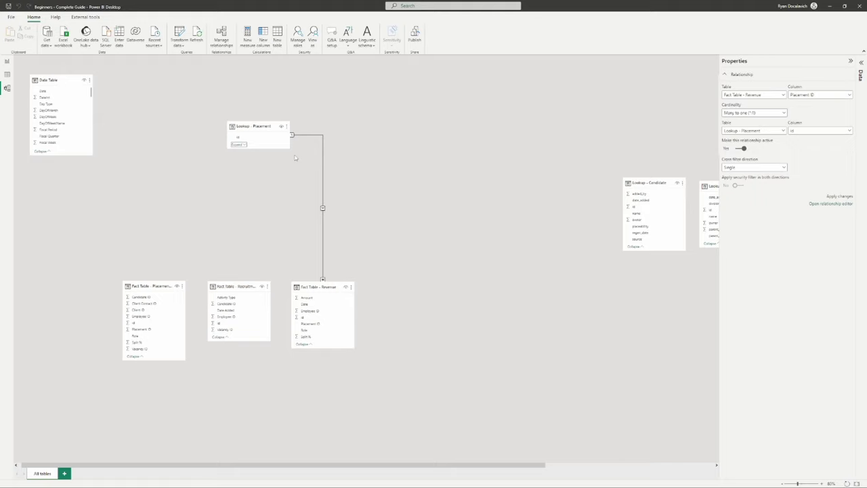
Step: Relate the id of Lookup - Placement to Placement ID in Fact Table - Placement Commission, and lower the lookup table between the two related fact tables
scroll(294, 155, "up", 3)
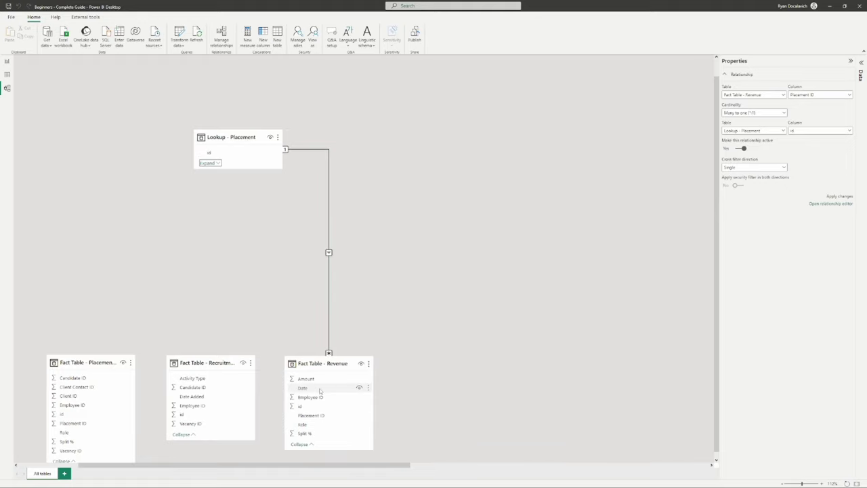
left_click_drag(225, 153, 123, 340)
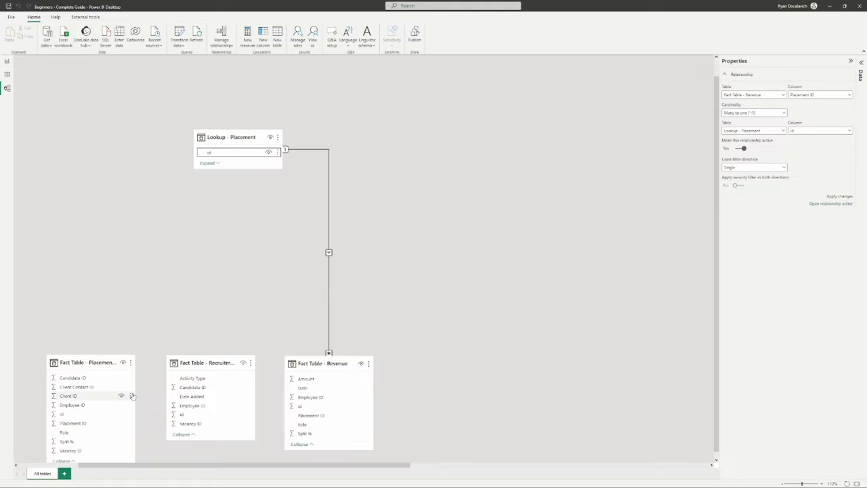
left_click_drag(138, 399, 164, 399)
left_click_drag(228, 160, 119, 427)
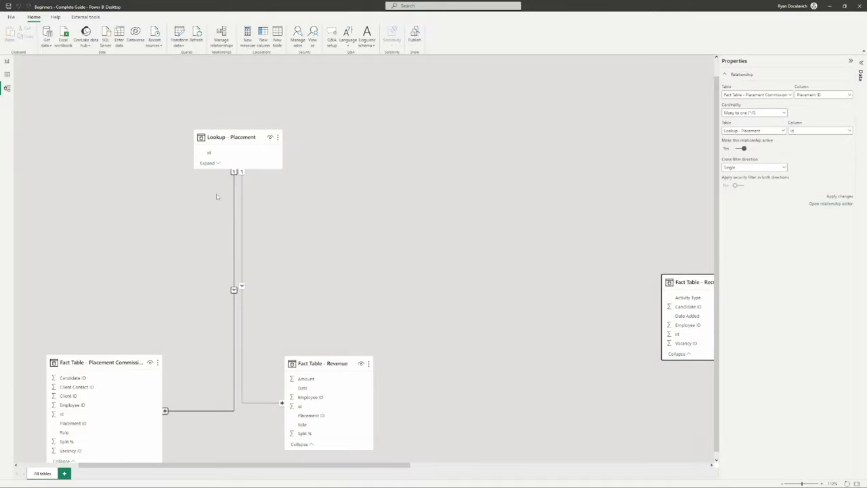
left_click_drag(212, 131, 199, 225)
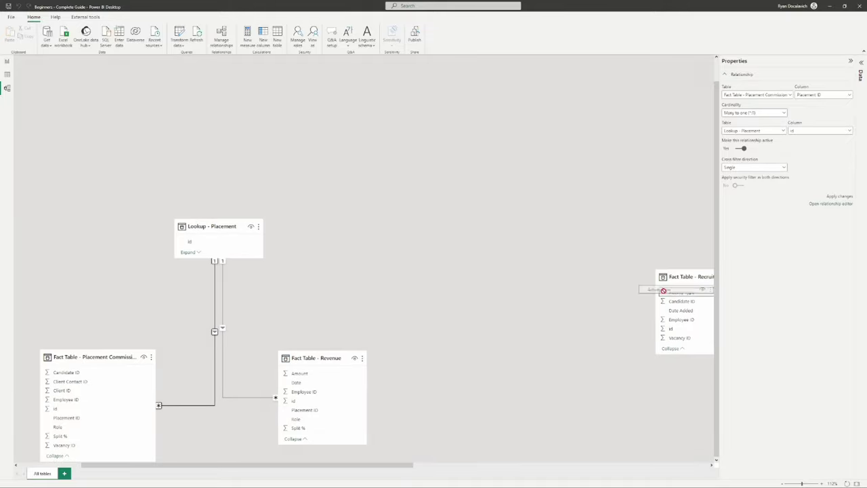
Step: Move the Fact Table - Recruitment Activity card up above Lookup - Candidate, beside Lookup - Vacancy
scroll(525, 255, "right", 3)
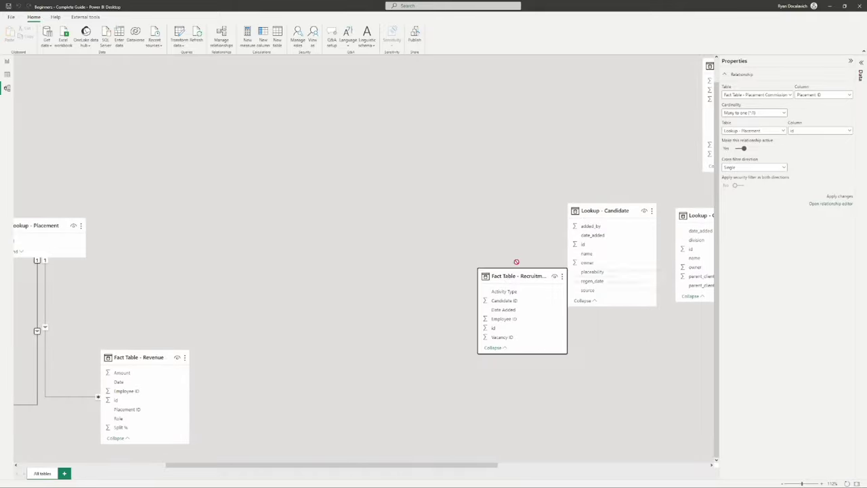
left_click_drag(517, 271, 610, 72)
Step: Arrange the Fact Table - Placement Commission and Fact Table - Revenue cards on either side below Lookup - Placement
scroll(566, 236, "left", 5)
left_click_drag(164, 361, 219, 366)
left_click_drag(392, 374, 361, 383)
left_click_drag(231, 361, 192, 385)
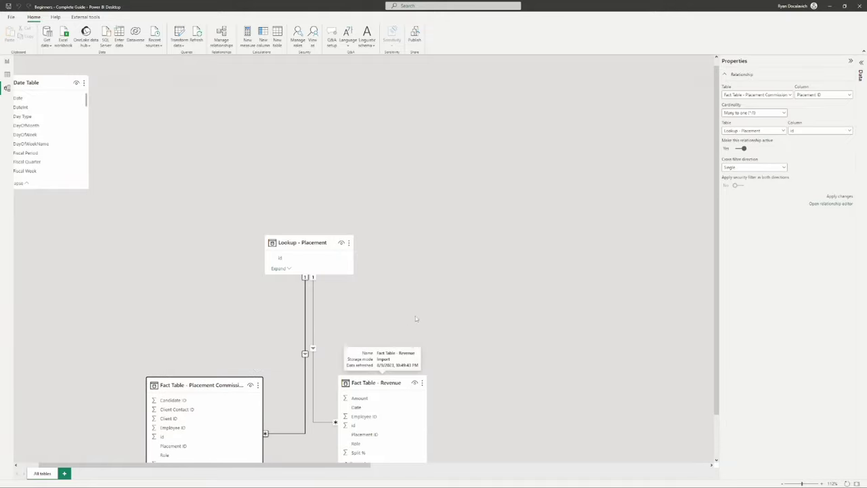
left_click(460, 324)
scroll(511, 323, "down", 2)
scroll(417, 217, "left", 2)
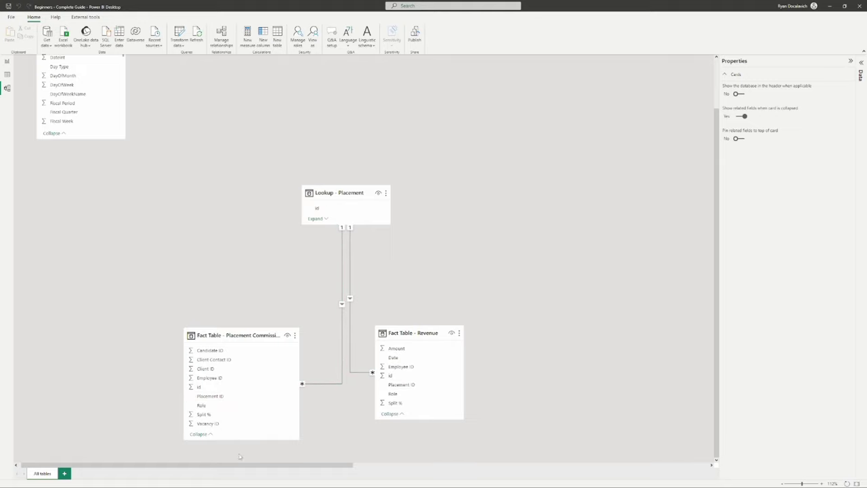
Step: Collapse the Placement Commission and Revenue fact tables and bring both to nearly the same level beneath Lookup - Placement
left_click(199, 433)
left_click(391, 413)
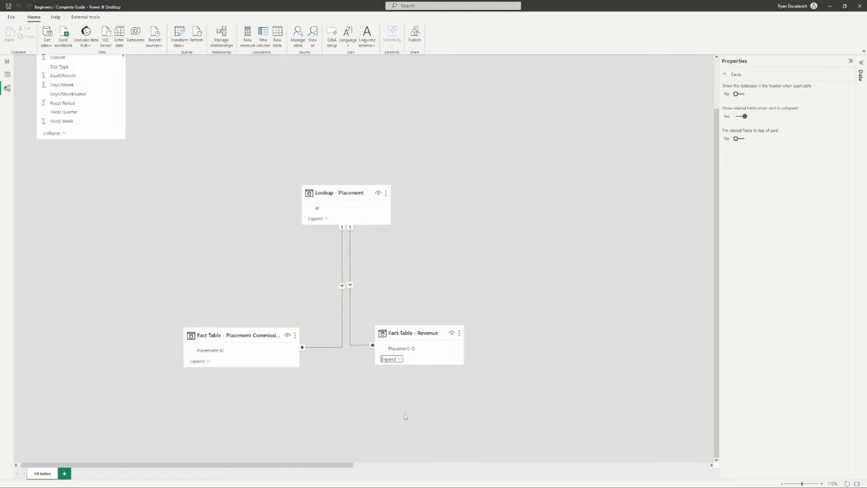
left_click_drag(202, 332, 208, 332)
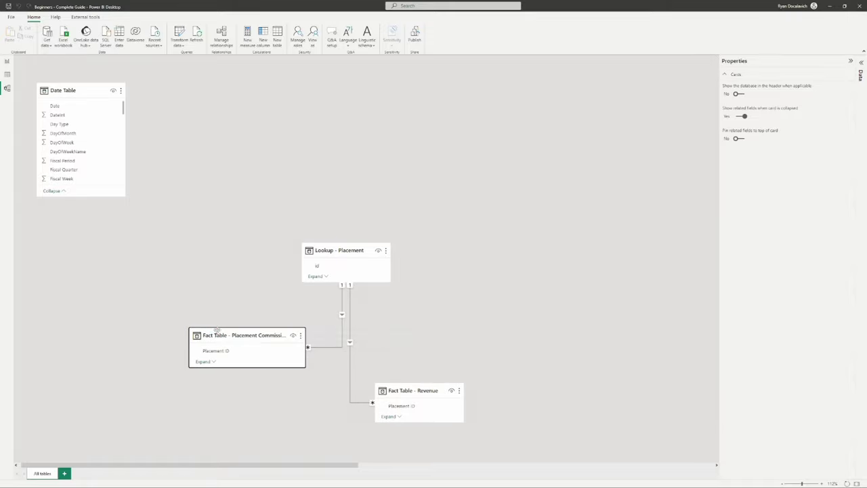
left_click_drag(422, 395, 423, 332)
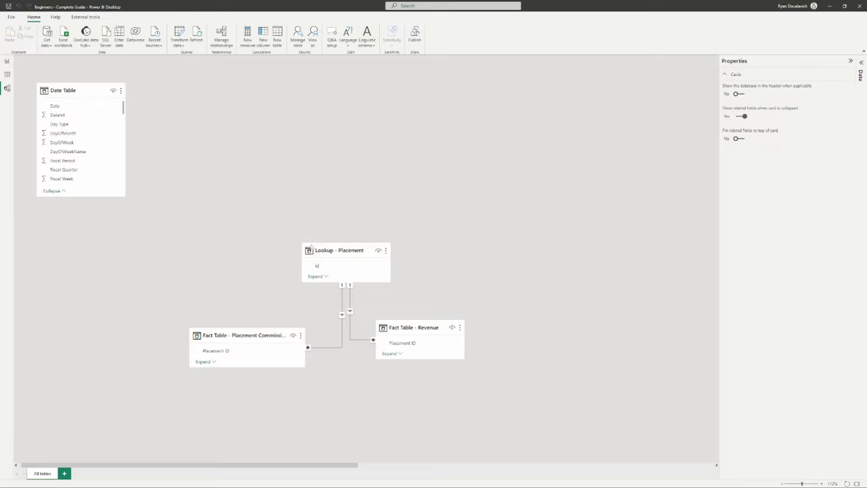
Step: Expand the Placement Commission and Revenue fact tables and examine their fields alongside the Date Table
scroll(298, 163, "down", 3)
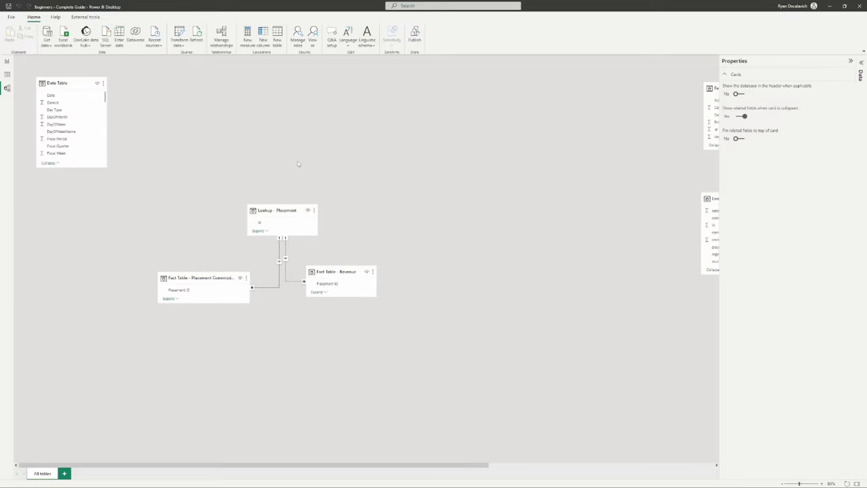
left_click(276, 208)
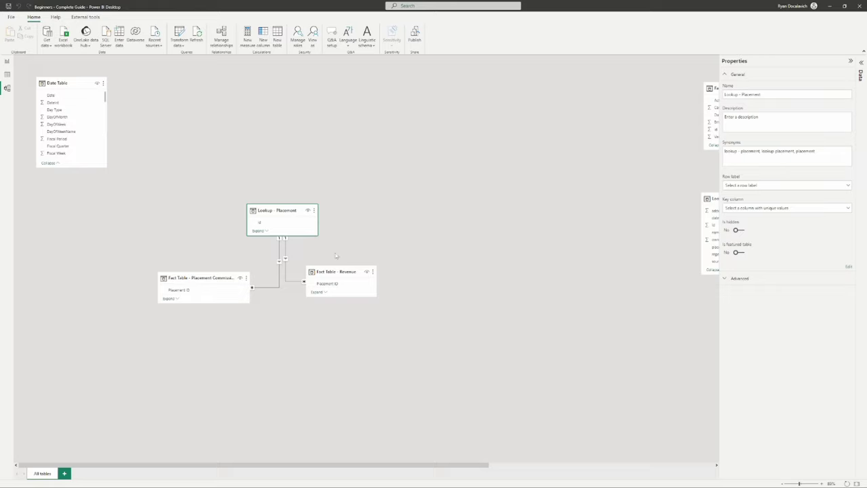
left_click(302, 354)
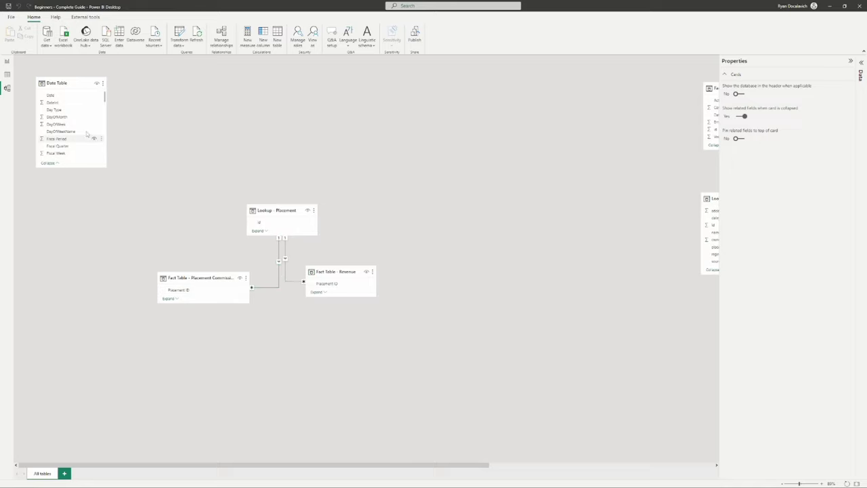
left_click(170, 298)
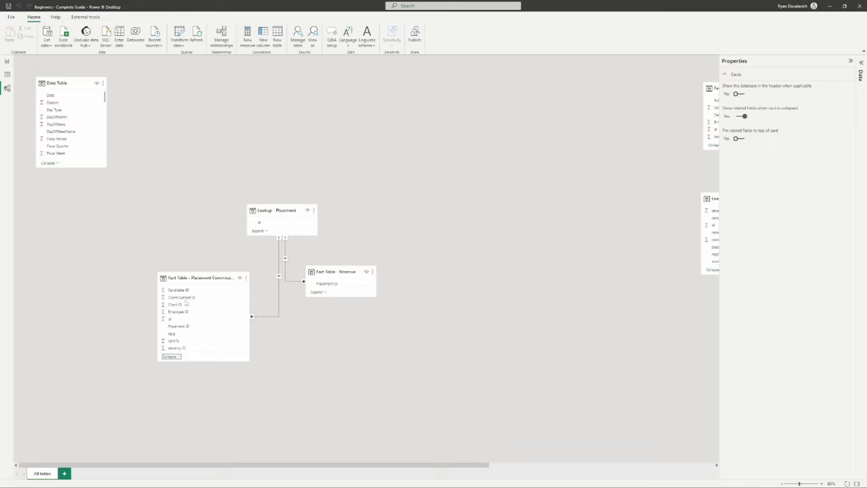
left_click(318, 293)
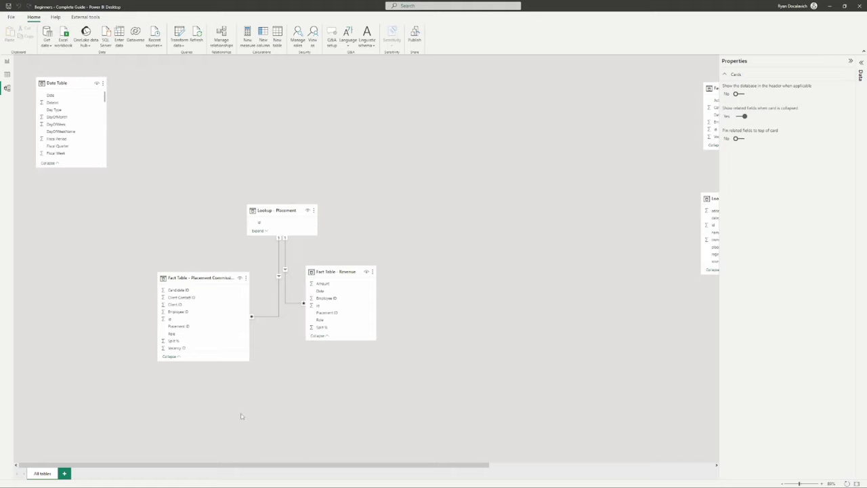
left_click(59, 80)
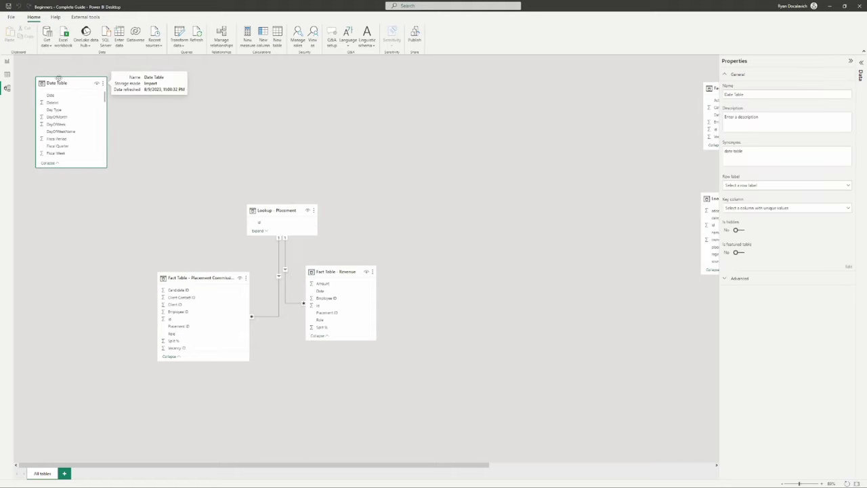
left_click(50, 72)
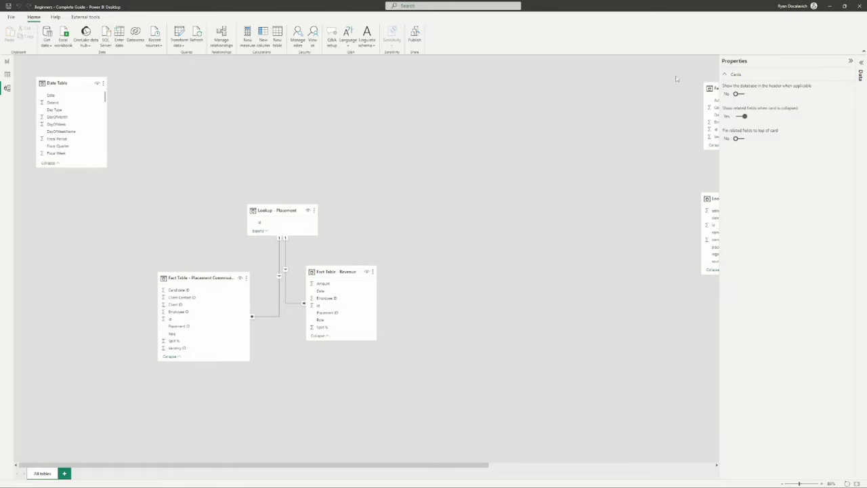
Step: Move the Lookup - Candidate card away from the other lookup tables, closer to the Placement and Revenue tables
scroll(590, 269, "right", 3)
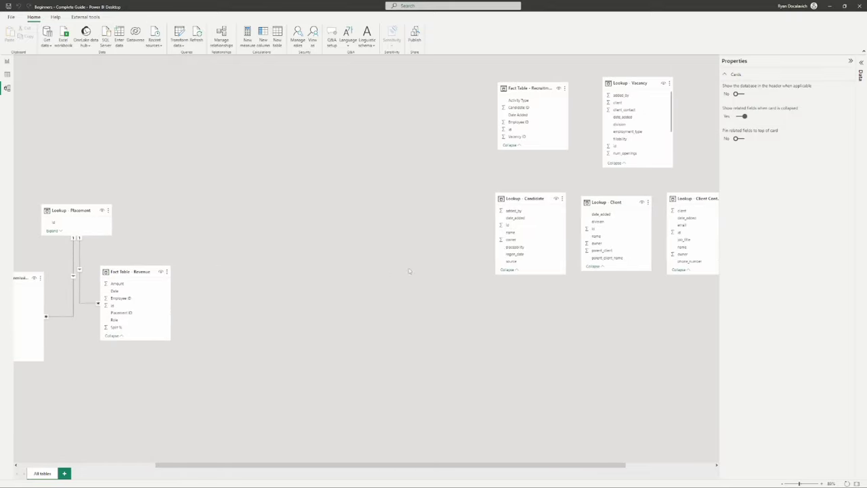
left_click_drag(531, 202, 313, 120)
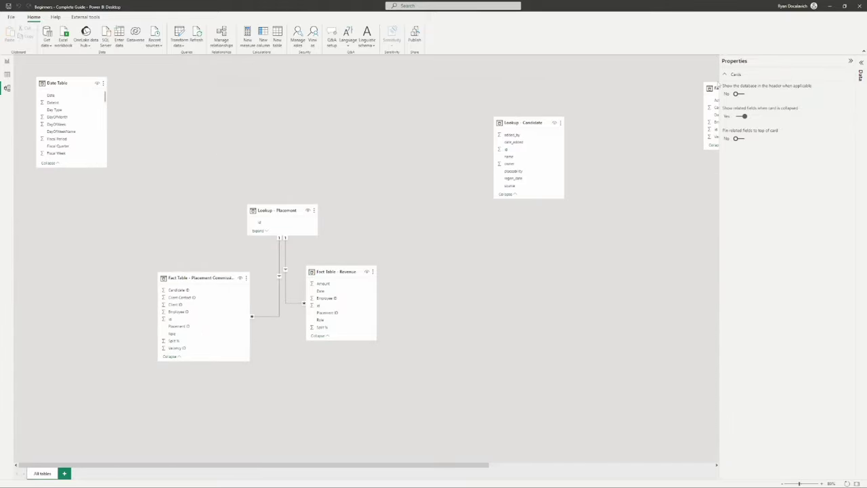
scroll(119, 101, "left", 3)
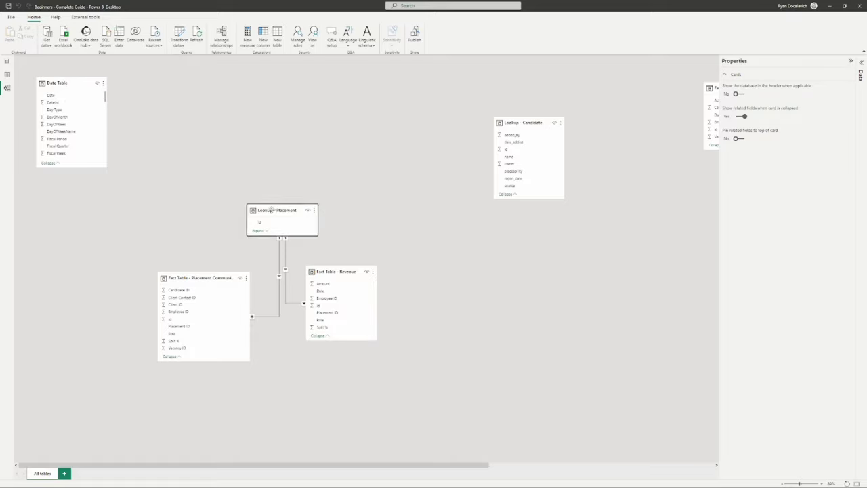
Step: Shift Lookup - Placement and its two related fact tables upward, collapsing the Placement Commission and Revenue cards
left_click_drag(271, 210, 262, 168)
left_click_drag(180, 279, 182, 245)
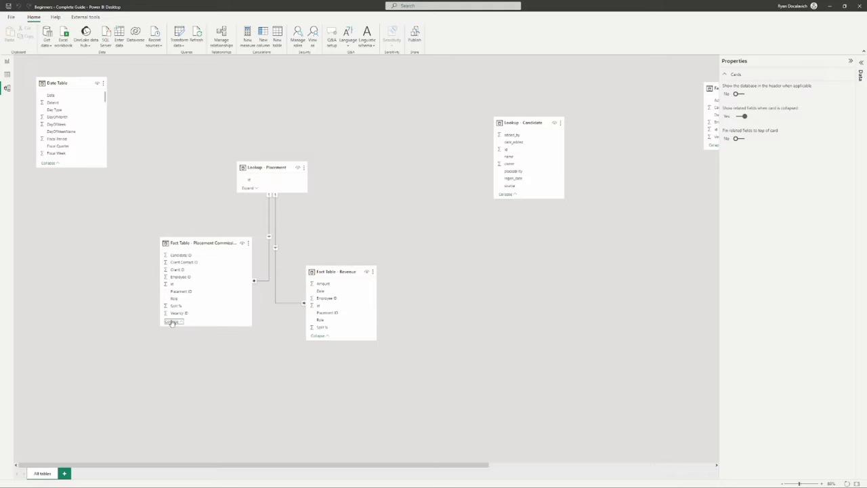
left_click(172, 322)
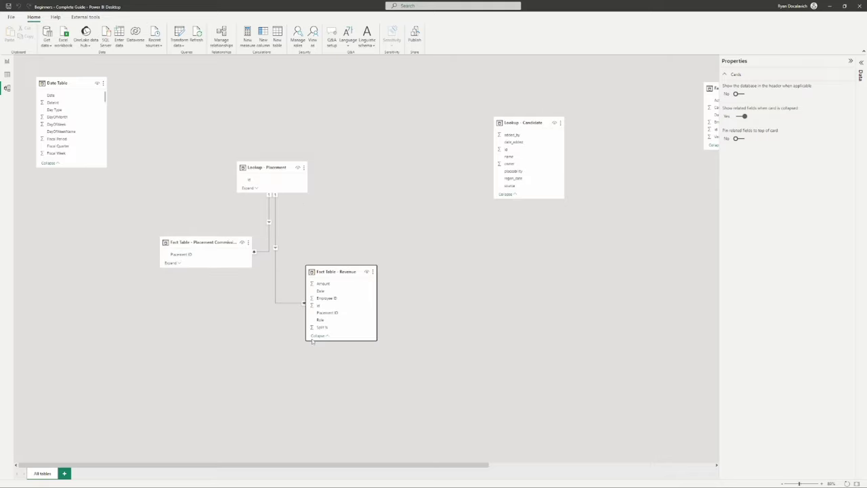
left_click(313, 337)
left_click_drag(329, 272, 326, 249)
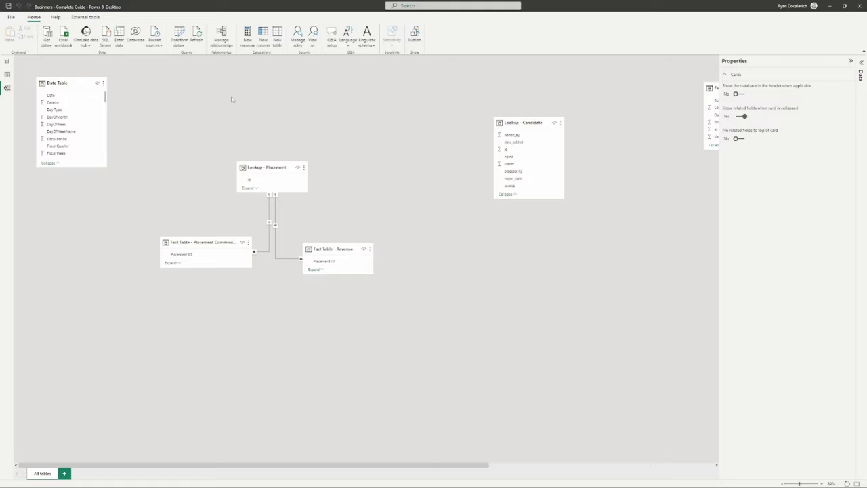
Step: Try a staggered lookup layout by stacking the collapsed Lookup - Candidate and Date Table cards above Lookup - Placement
left_click_drag(538, 123, 247, 82)
left_click(217, 155)
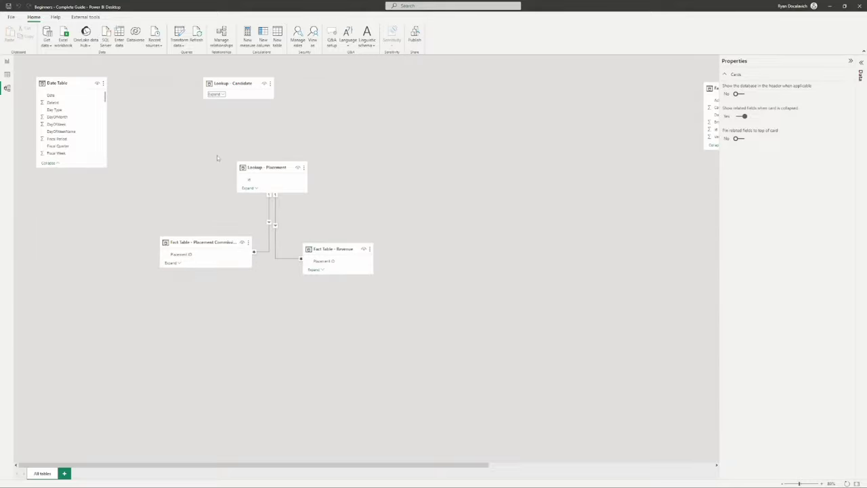
left_click_drag(222, 84, 225, 138)
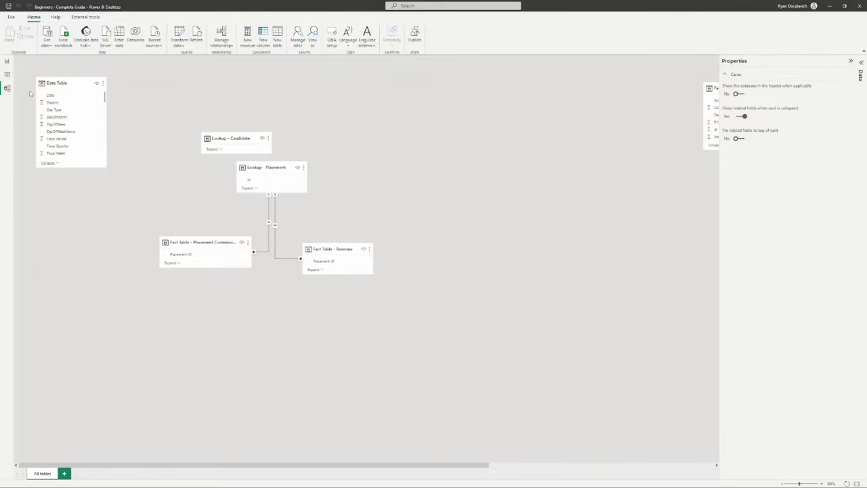
left_click_drag(53, 83, 192, 107)
left_click(176, 164)
scroll(321, 285, "right", 3)
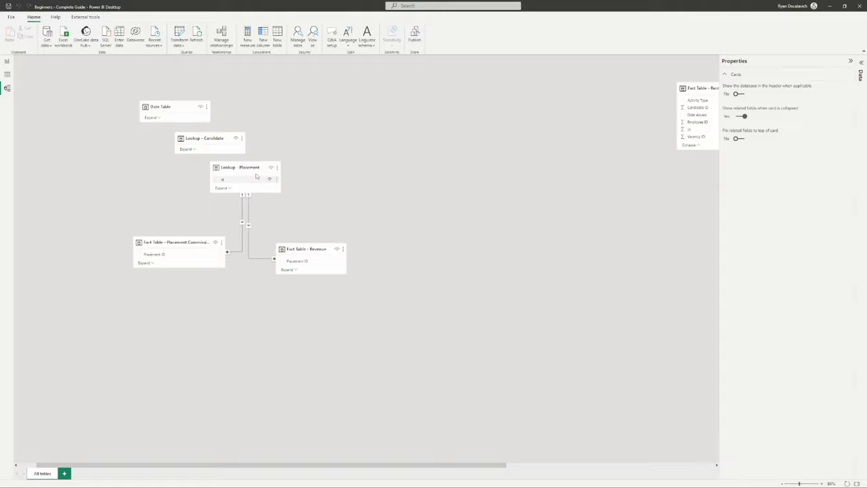
Step: Return the Date Table to its original corner and move Lookup - Candidate back clear of the Placement tables
left_click_drag(169, 107, 39, 83)
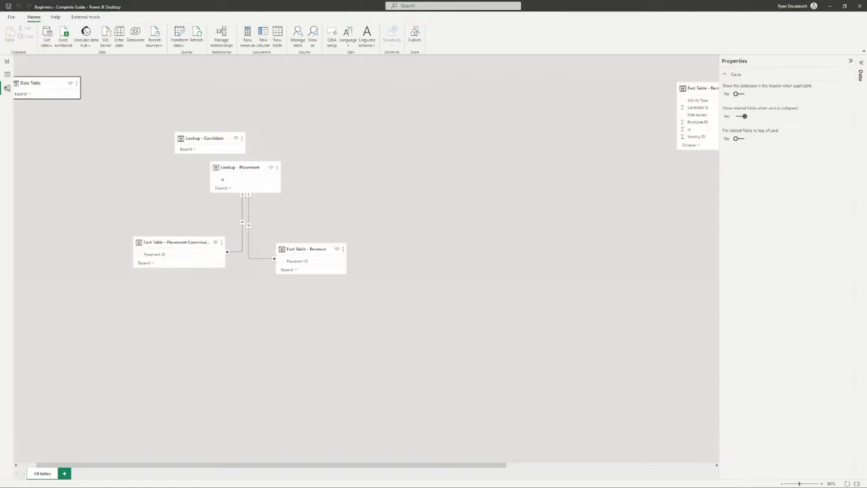
left_click_drag(232, 139, 583, 153)
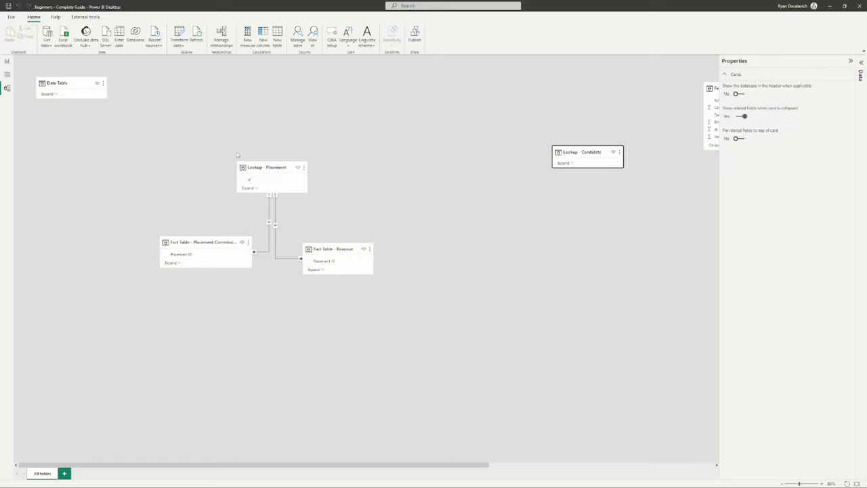
Step: Create a relationship between Date in the Date Table and Date in Fact Table - Revenue
left_click(316, 270)
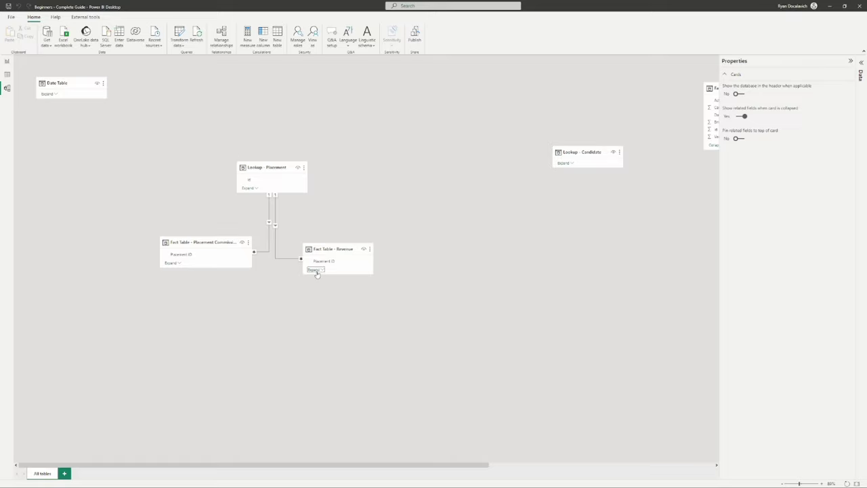
left_click(50, 96)
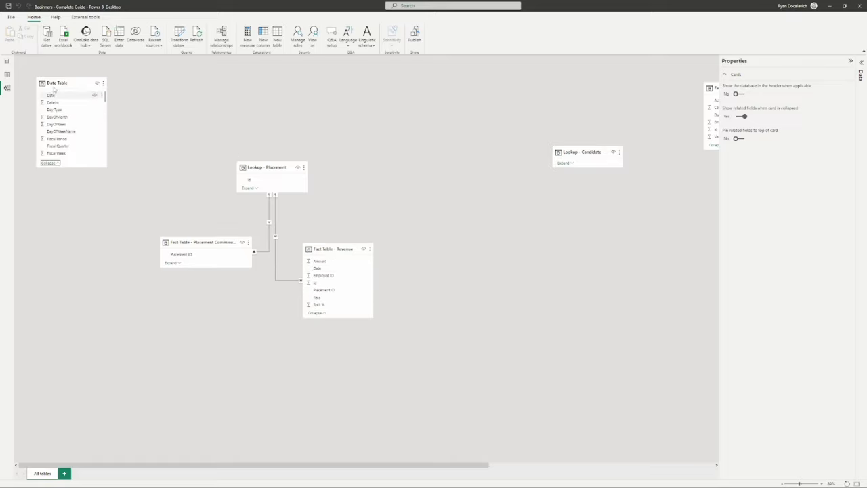
left_click_drag(51, 95, 332, 271)
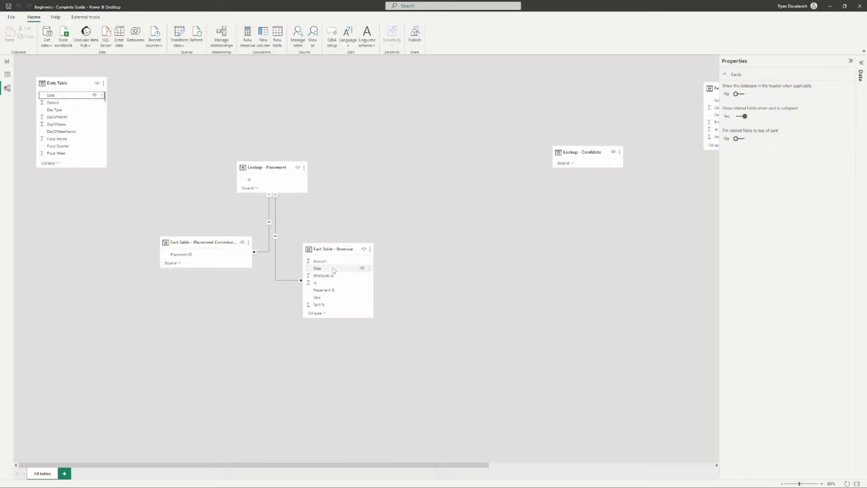
Step: Move the Lookup - Candidate card farther from the Revenue table and expand its field list
scroll(356, 217, "right", 1)
left_click_drag(592, 155, 663, 182)
left_click(634, 189)
left_click(652, 313)
scroll(615, 314, "right", 1)
scroll(542, 294, "left", 1)
Step: Collapse the Date Table and Fact Table - Revenue cards to their related fields
left_click(50, 164)
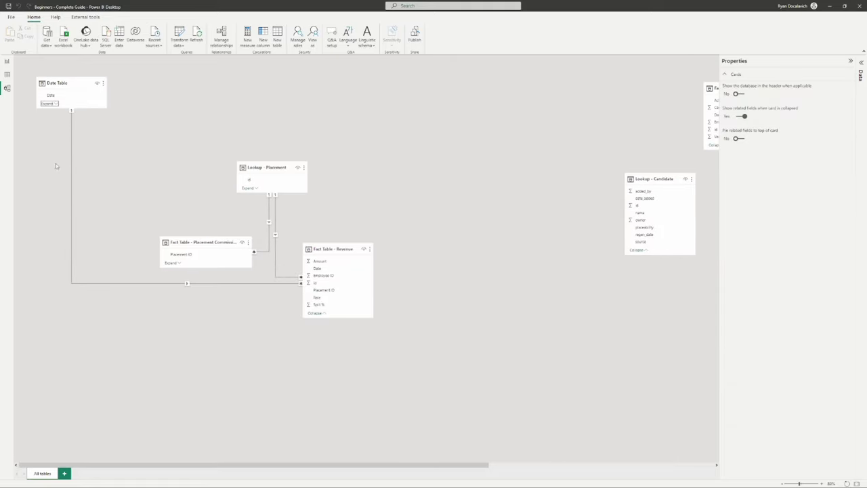
left_click(315, 313)
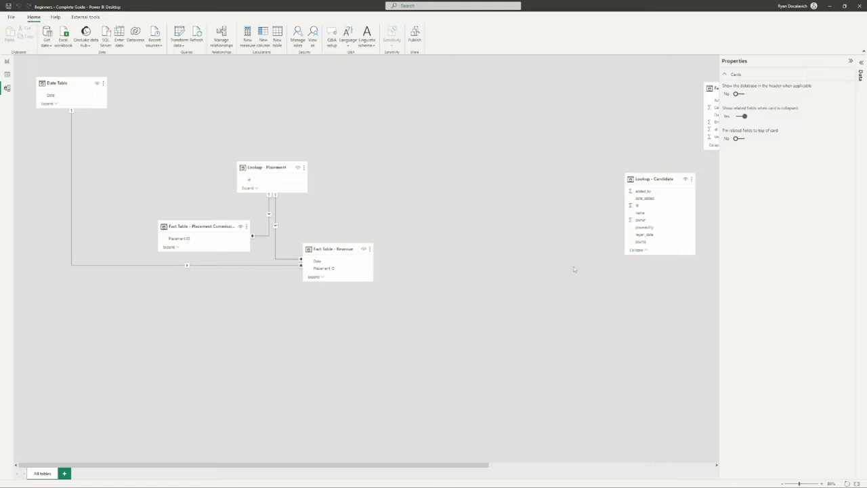
Step: Place Fact Table - Recruitment Activity next to Fact Table - Revenue and widen its card to fit the full table name
scroll(574, 269, "right", 3)
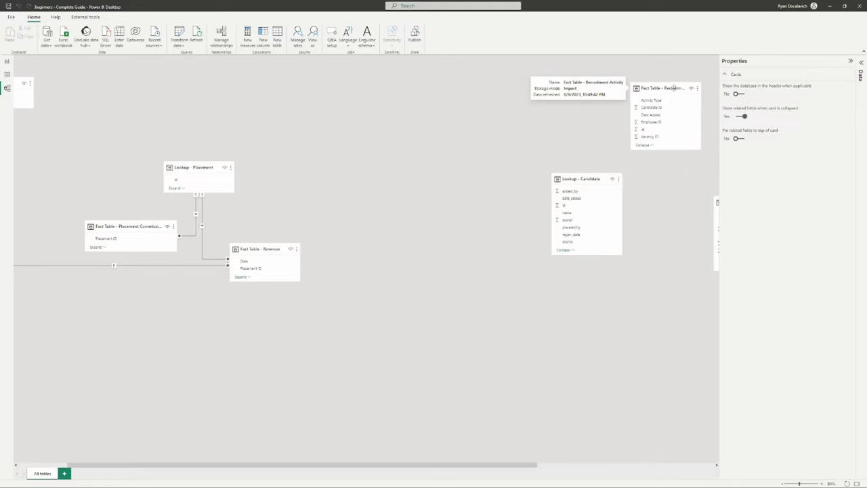
left_click_drag(674, 88, 366, 249)
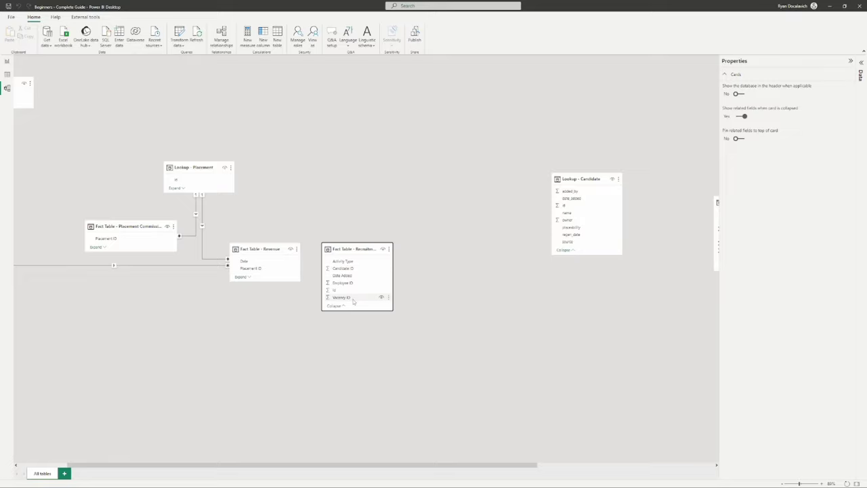
left_click(392, 264)
left_click_drag(391, 262, 417, 263)
left_click(384, 161)
left_click(348, 251)
left_click(523, 186)
Step: Move the Lookup - Candidate and Lookup - Vacancy cards side by side into the top row, level with the Date Table
left_click_drag(597, 180, 370, 137)
scroll(555, 211, "right", 5)
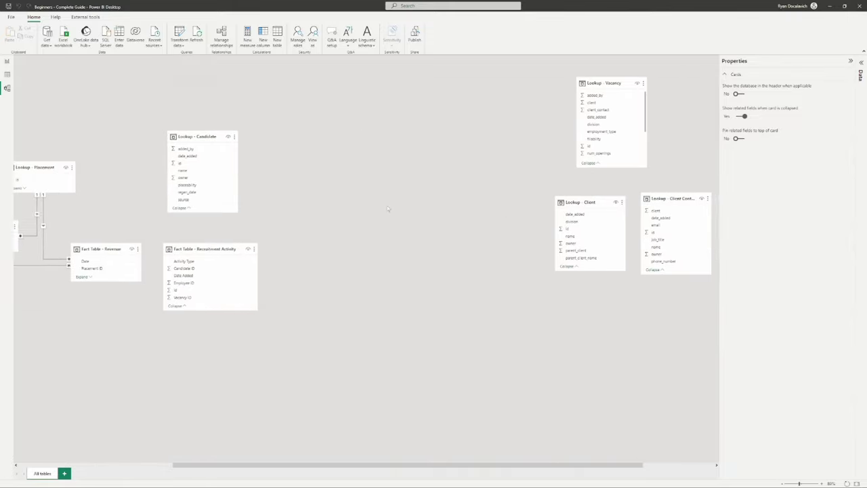
left_click_drag(505, 82, 168, 136)
scroll(475, 82, "left", 6)
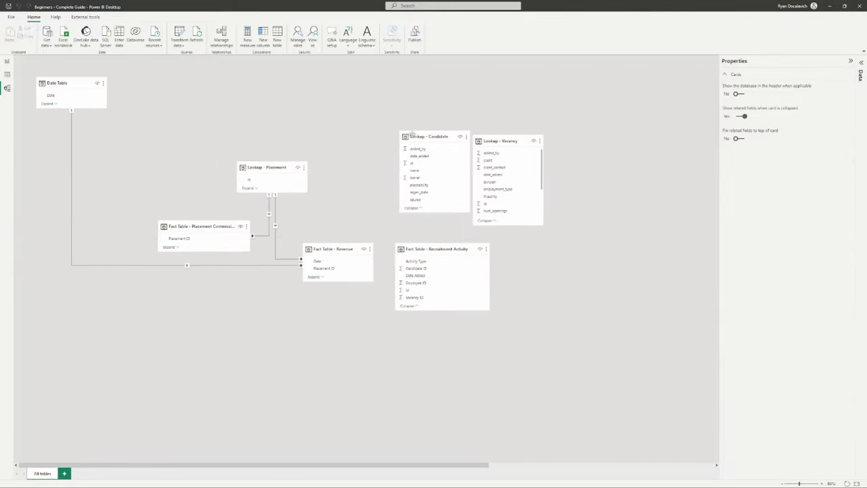
left_click_drag(444, 136, 429, 142)
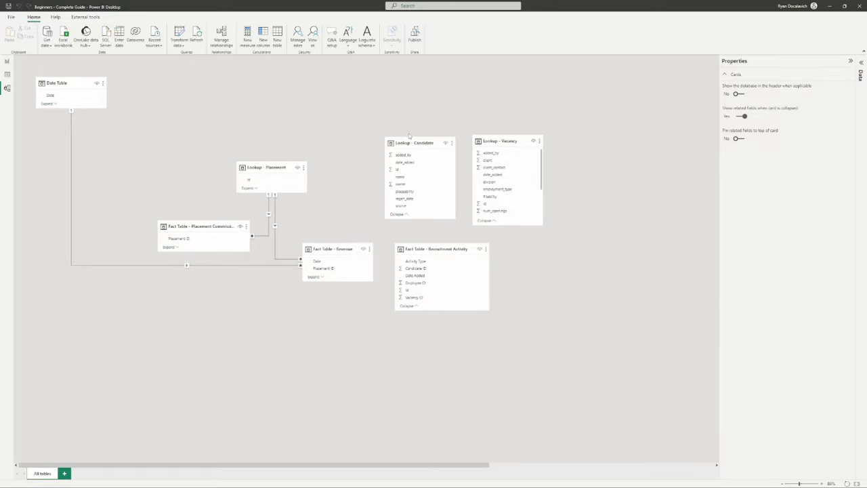
left_click_drag(420, 142, 427, 82)
left_click_drag(497, 139, 346, 81)
Step: Select Lookup - Placement, Fact Table - Placement Commission and Fact Table - Revenue together and move them down toward Recruitment Activity
left_click(256, 167)
left_click(191, 226, "ctrl")
left_click(322, 248, "ctrl")
left_click_drag(320, 248, 489, 380)
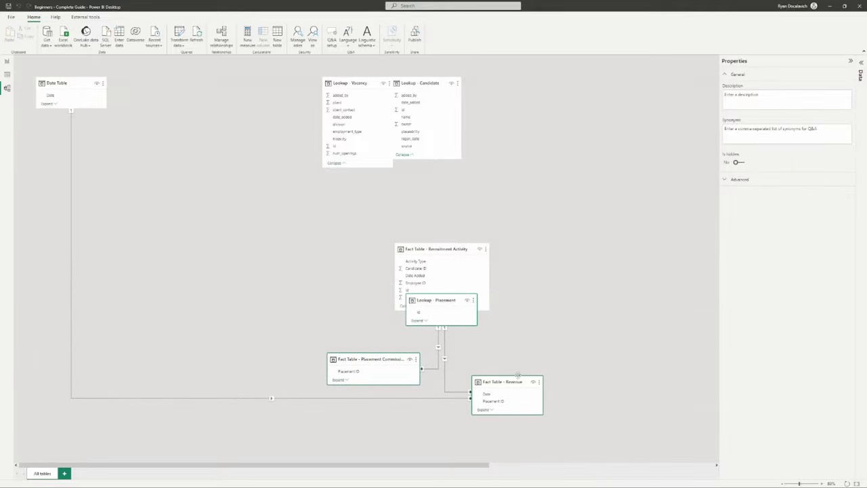
Step: Place Fact Table - Recruitment Activity beside Fact Table - Revenue and spread Lookup - Vacancy and Lookup - Candidate apart above the placement tables
left_click_drag(439, 248, 610, 358)
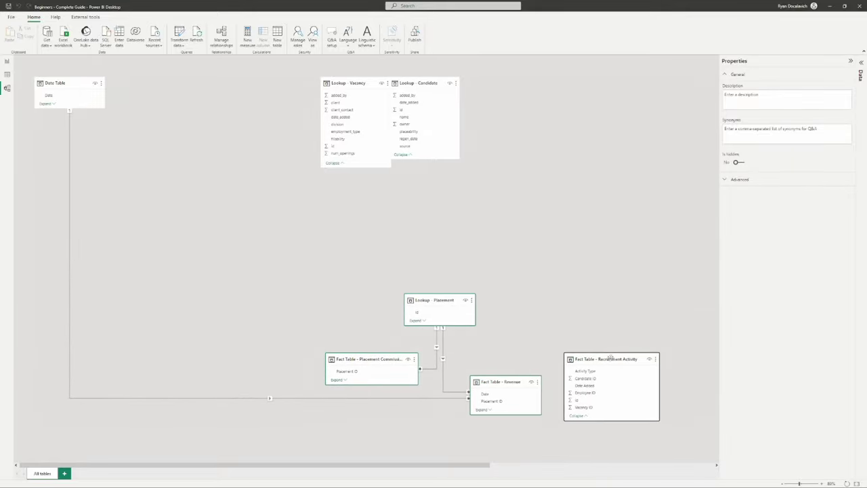
left_click_drag(351, 79, 279, 179)
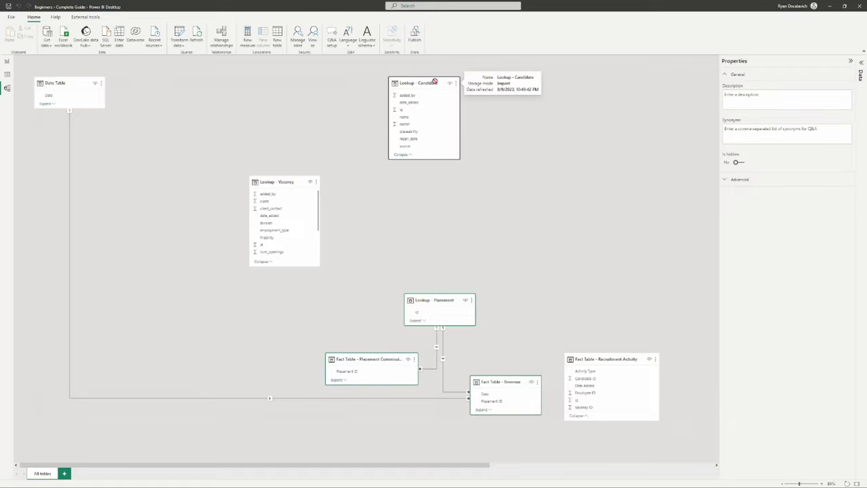
left_click_drag(431, 80, 579, 182)
left_click_drag(281, 180, 328, 176)
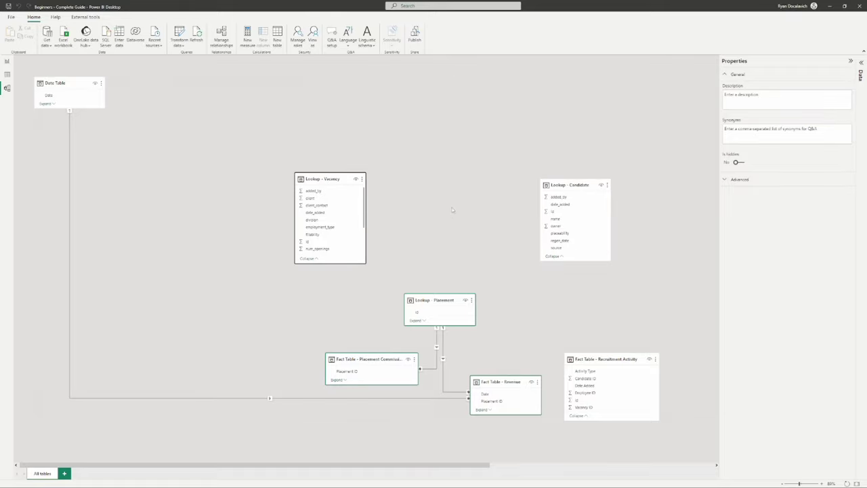
left_click(453, 209)
left_click_drag(554, 179, 575, 186)
Step: Line up the Fact Table - Placement Commission and Fact Table - Recruitment Activity cards in one row with Fact Table - Revenue
left_click(586, 359)
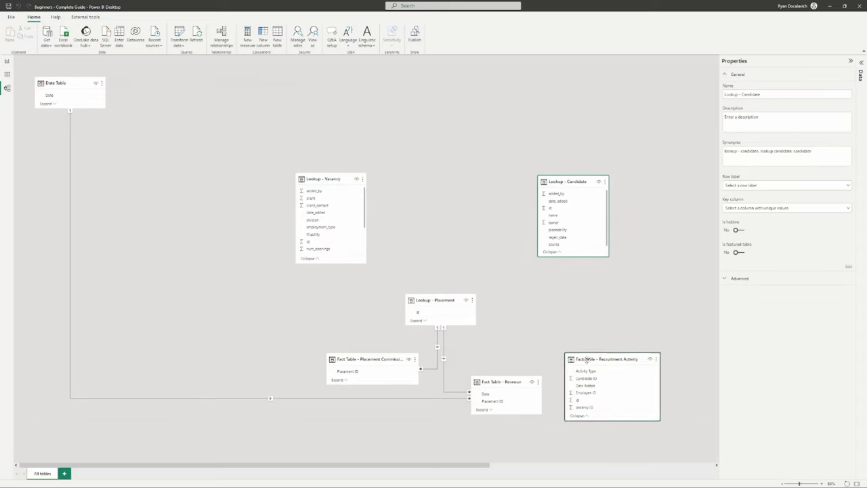
left_click(582, 322)
left_click_drag(388, 367, 390, 392)
left_click(562, 334)
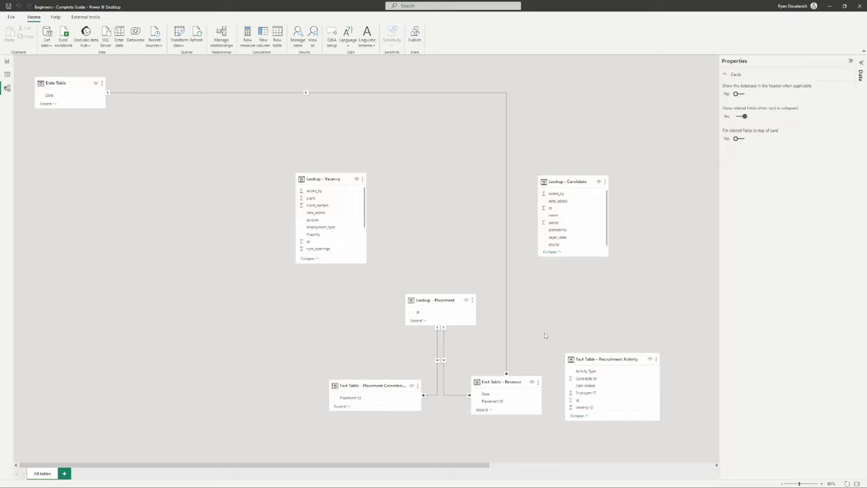
left_click(482, 382)
left_click(597, 348)
left_click_drag(616, 360, 631, 386)
left_click(607, 346)
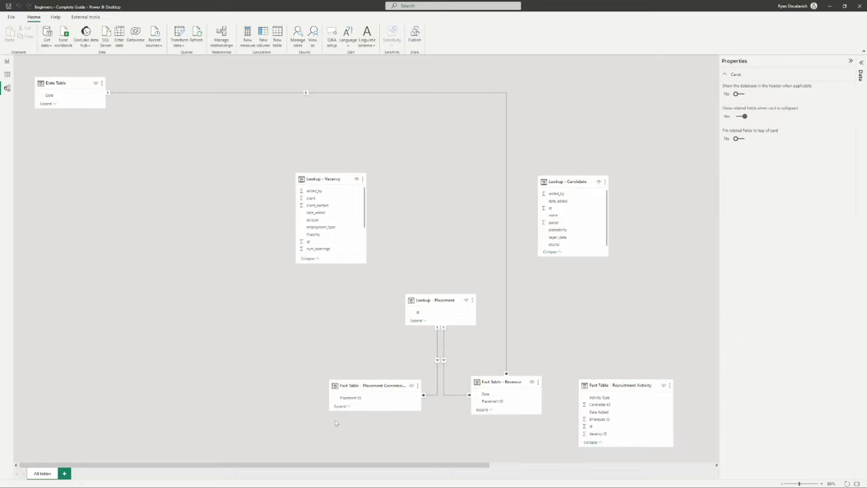
left_click_drag(627, 383, 619, 378)
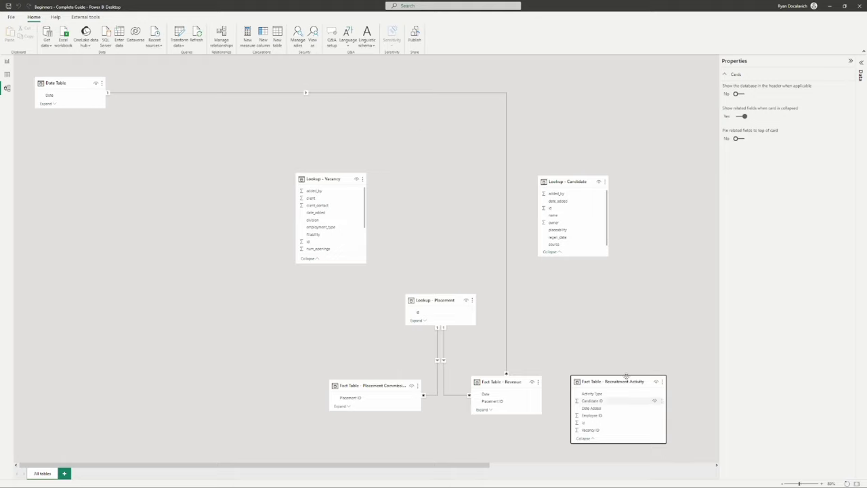
mouse_move(590, 378)
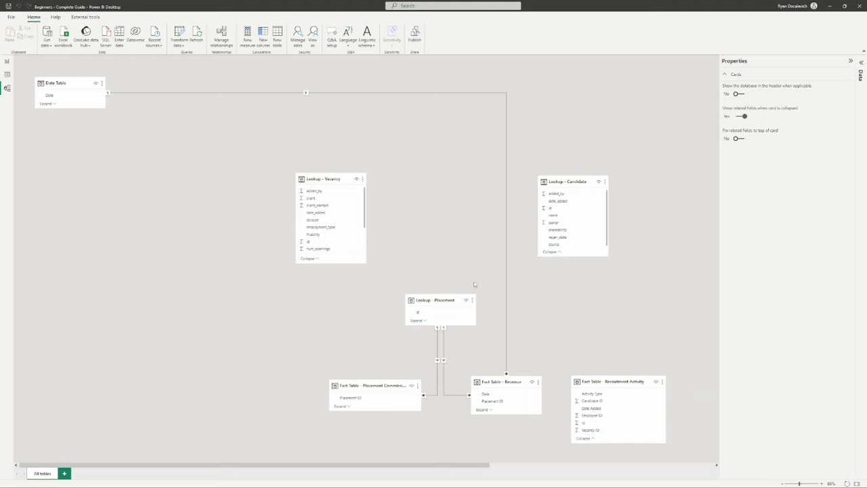
right_click(608, 249)
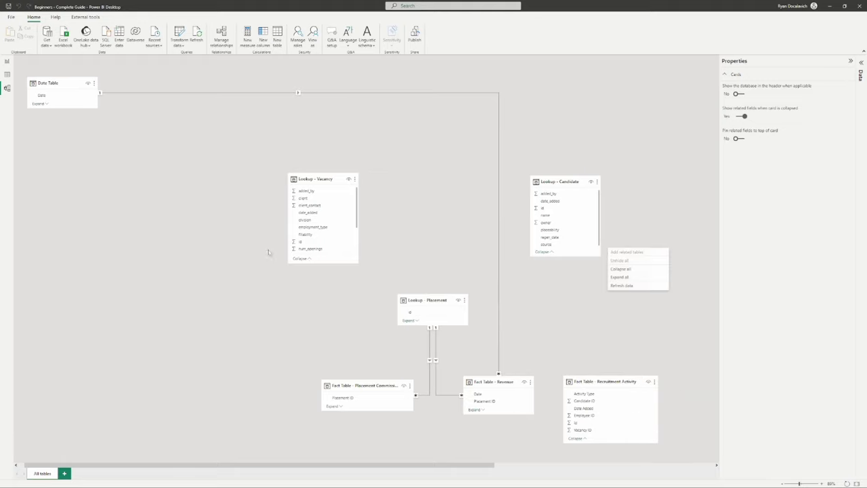
left_click(582, 341)
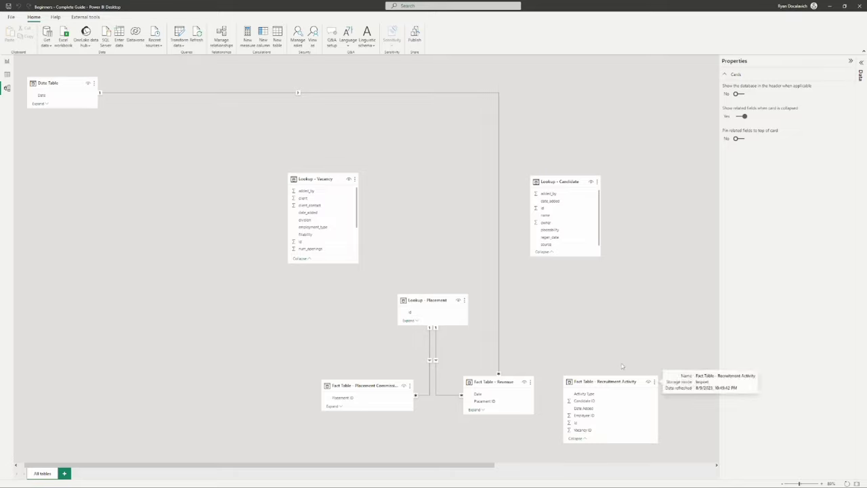
left_click(562, 182)
left_click(454, 196)
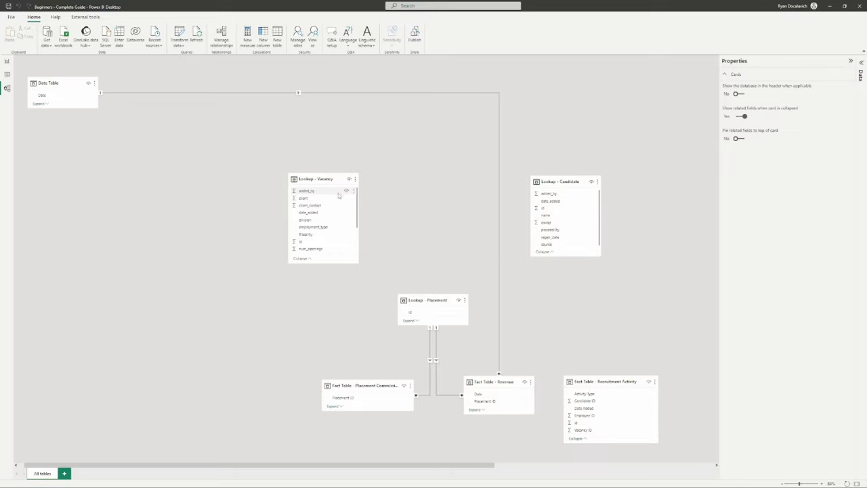
left_click(319, 181)
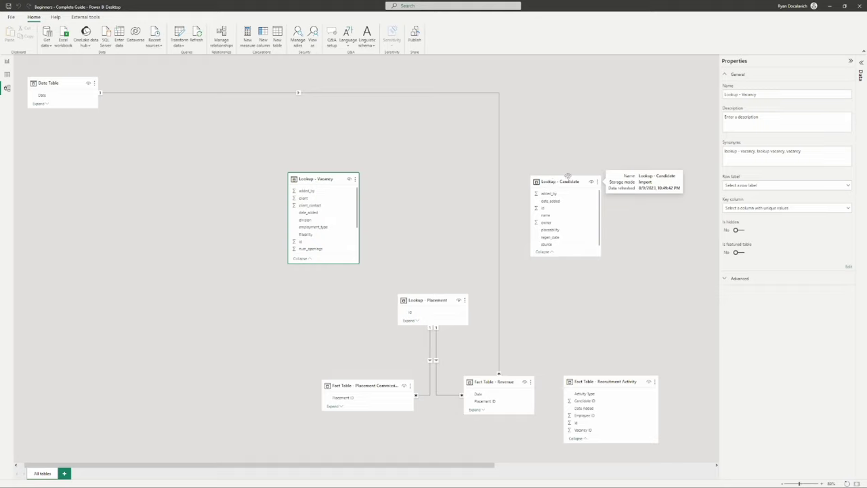
left_click(578, 294)
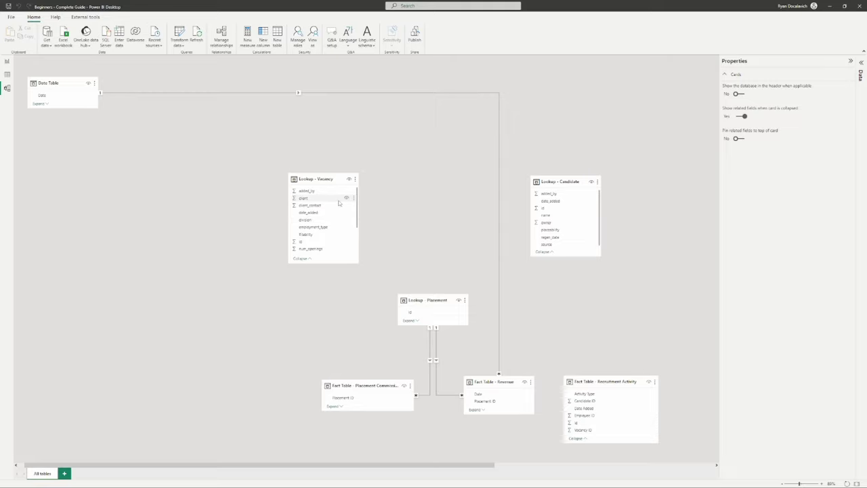
Step: Create a relationship from id in Lookup - Vacancy to Vacancy ID in Fact Table - Recruitment Activity
left_click(320, 180)
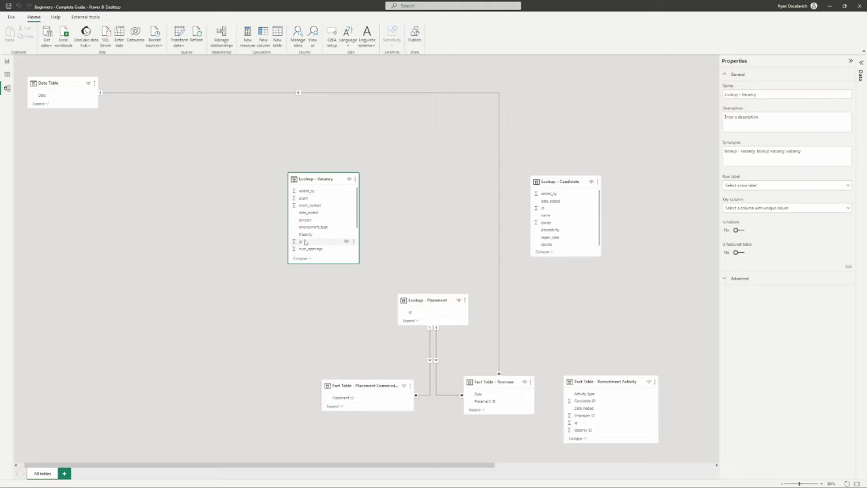
left_click_drag(304, 245, 596, 435)
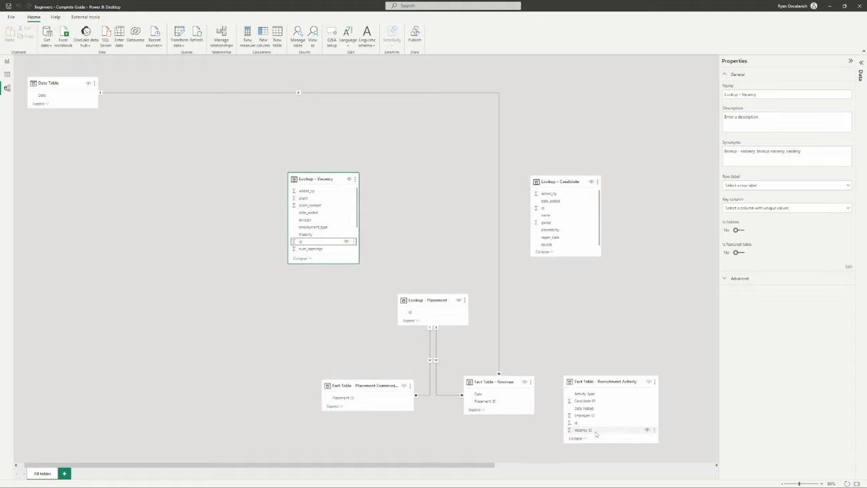
left_click(454, 241)
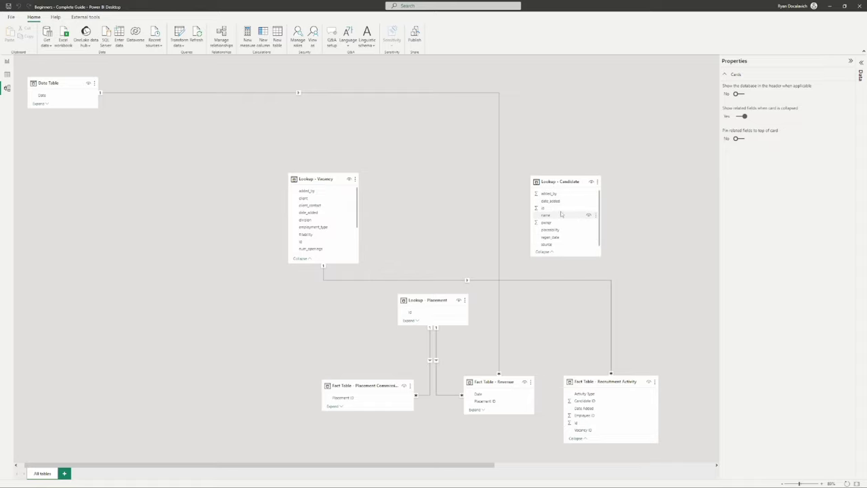
Step: Relate Lookup - Candidate's id to Candidate ID and Date Table's Date to Date Added in Fact Table - Recruitment Activity
left_click_drag(561, 210, 632, 401)
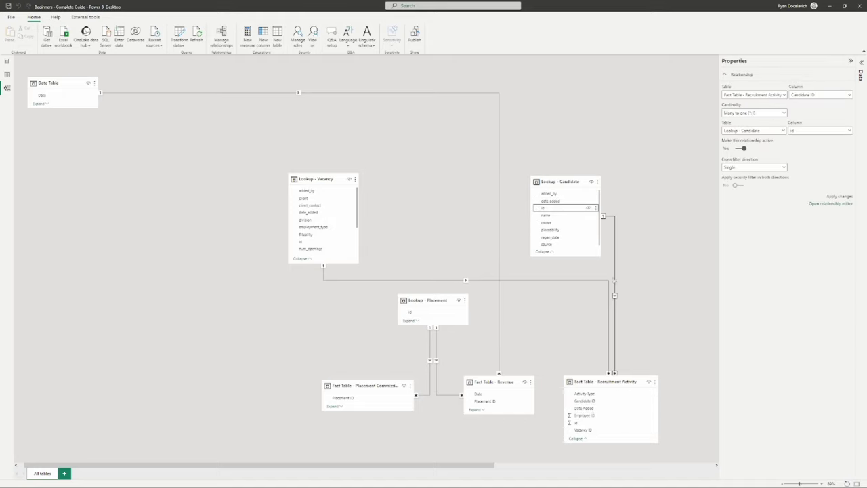
left_click(634, 324)
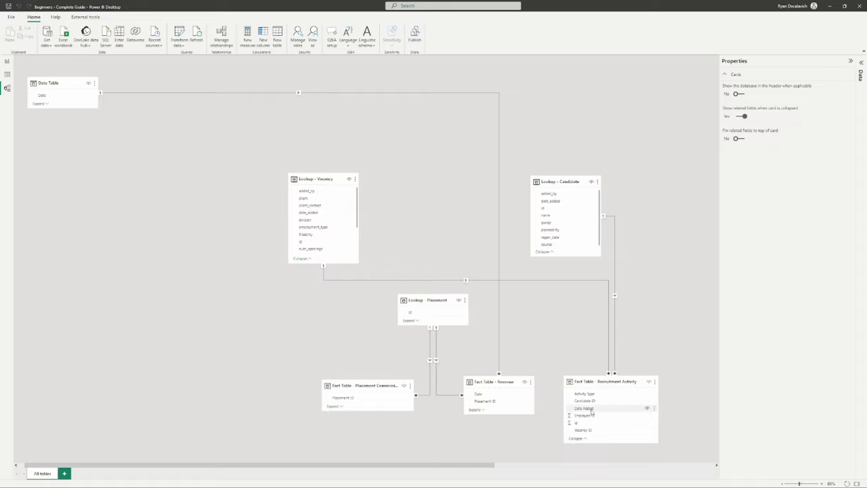
left_click_drag(48, 96, 612, 411)
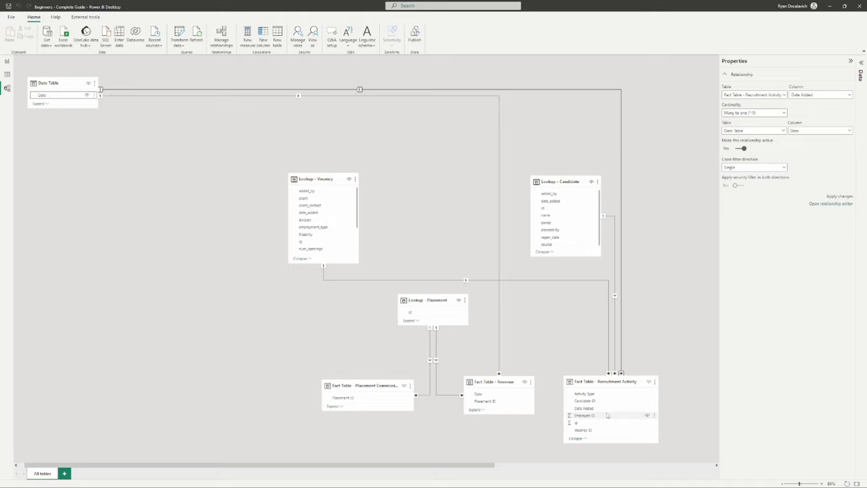
left_click(648, 215)
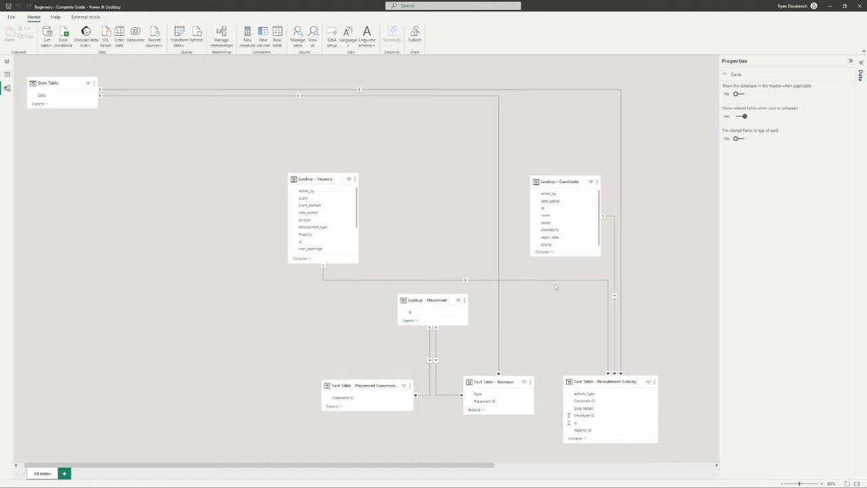
Step: Collapse the Lookup - Vacancy, Lookup - Candidate and Recruitment Activity cards and bring the two lookups into one row just above Lookup - Placement
left_click(300, 259)
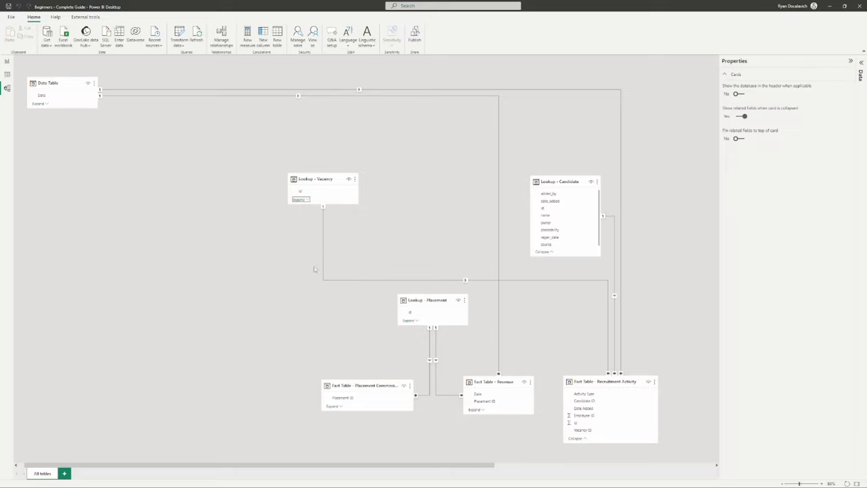
left_click(545, 252)
left_click_drag(568, 190, 534, 259)
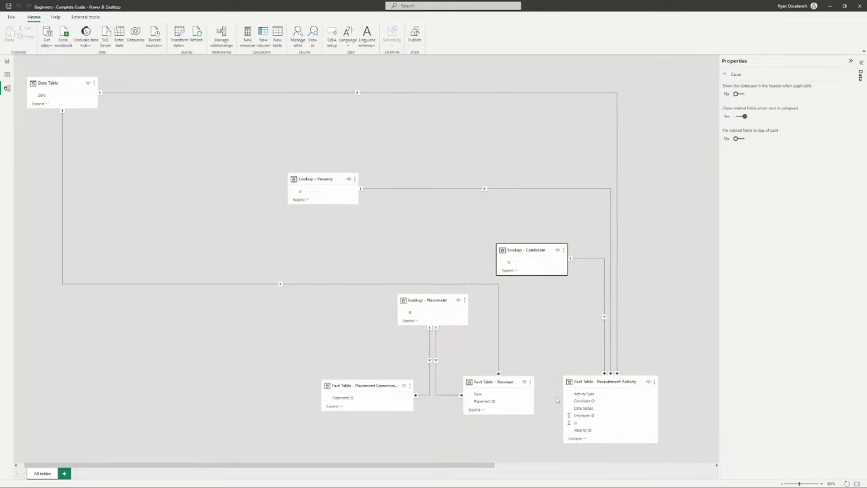
left_click(584, 439)
left_click_drag(320, 179, 346, 248)
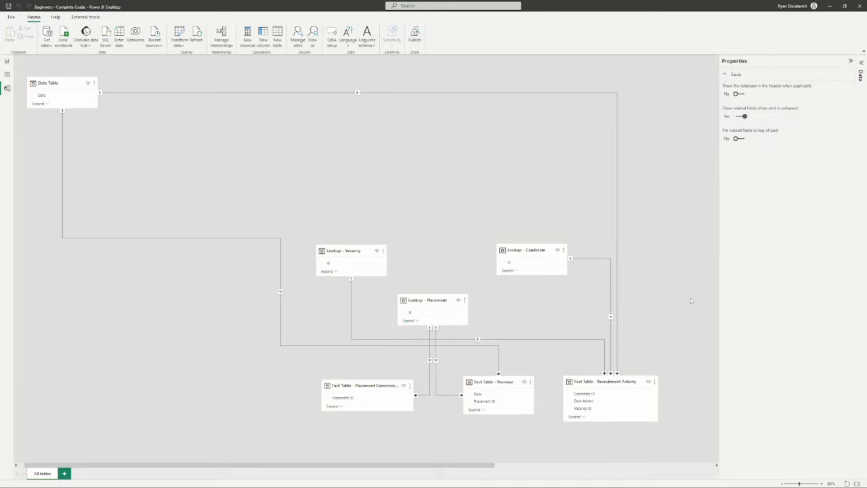
Step: Select the Revenue, Placement Commission, Placement, Candidate and Vacancy cards together and shift them sideways, away from Fact Table - Recruitment Activity
left_click(487, 382)
left_click(368, 384, "ctrl")
left_click(420, 313, "ctrl")
left_click(532, 246, "ctrl")
left_click(341, 251, "ctrl")
left_click_drag(542, 254, 471, 246)
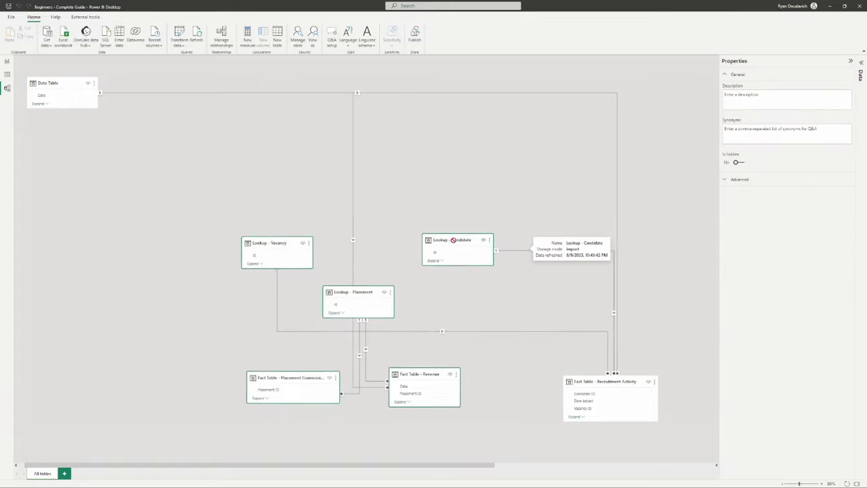
Step: Add Fact Table - Recruitment Activity to the selection, move the group toward the Date Table, and bring Recruitment Activity closer to Revenue
left_click(588, 381, "ctrl")
left_click_drag(614, 381, 575, 329)
left_click(569, 326)
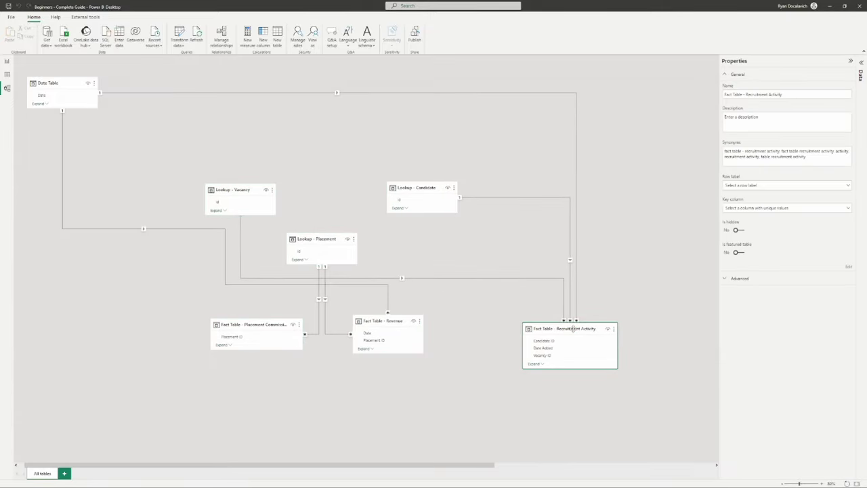
left_click_drag(567, 327, 534, 321)
left_click(630, 283)
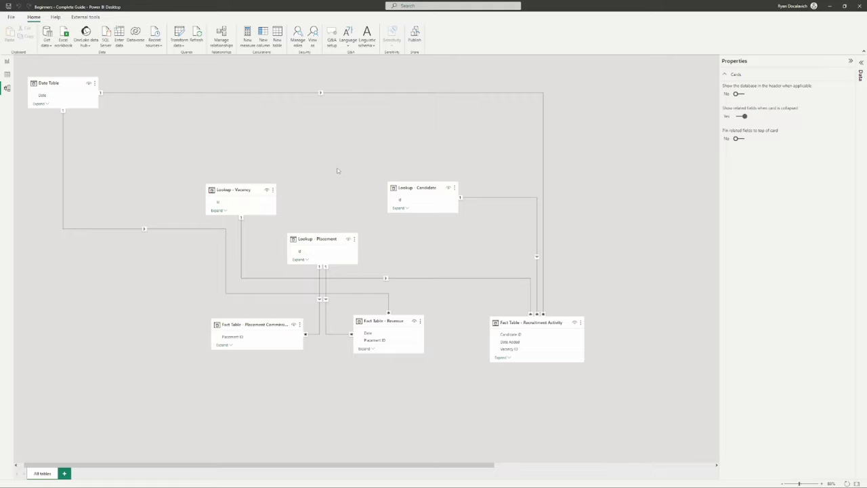
Step: Expand Lookup - Placement, relate Date Table's Date to its Date Added field, and select the new relationship line to inspect it
left_click(297, 260)
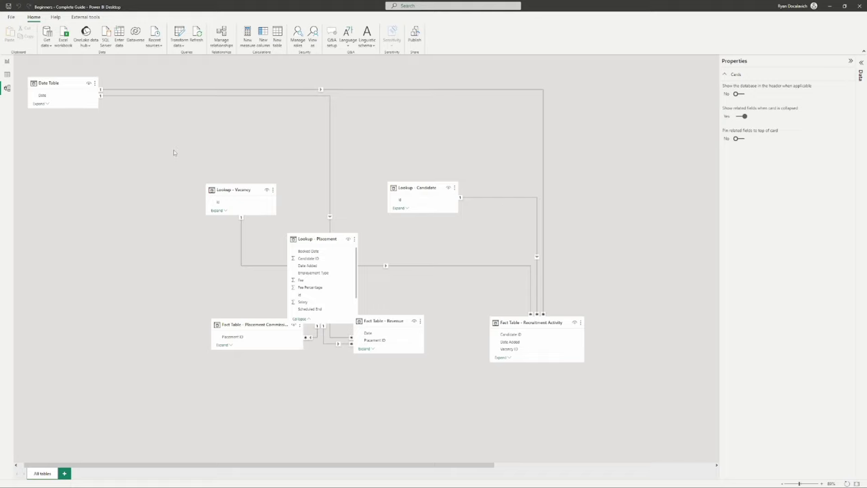
left_click(49, 96)
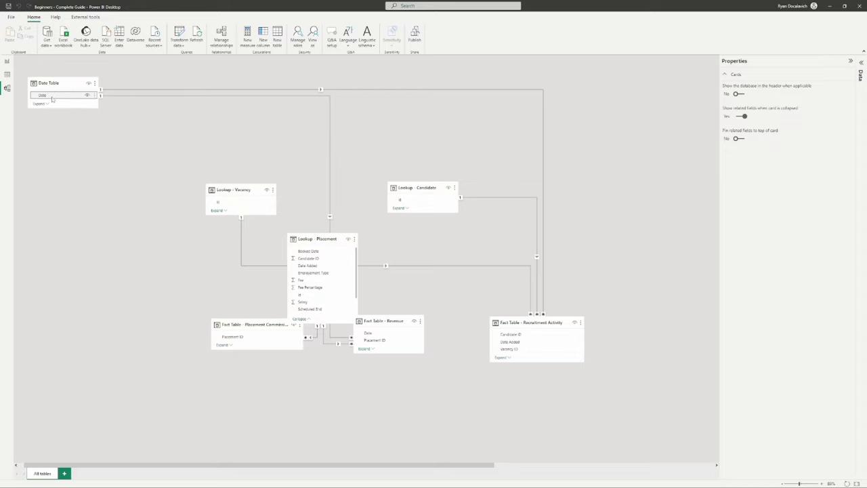
left_click_drag(52, 98, 330, 270)
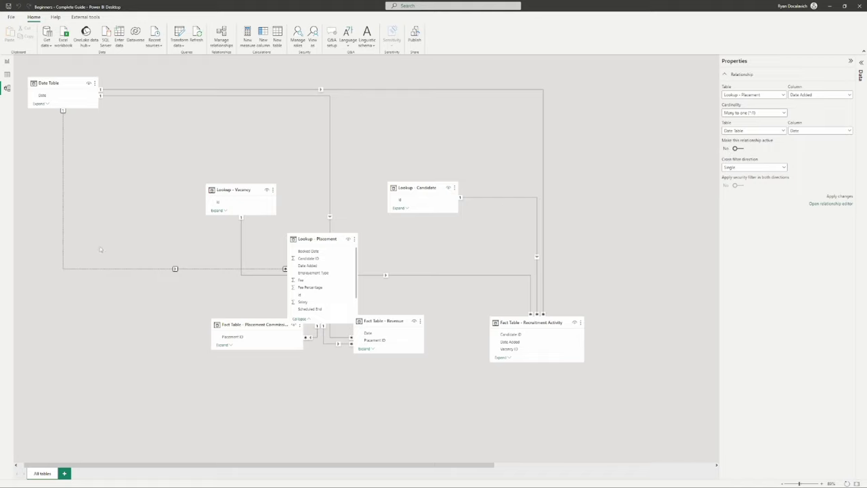
left_click(162, 260)
left_click(174, 269)
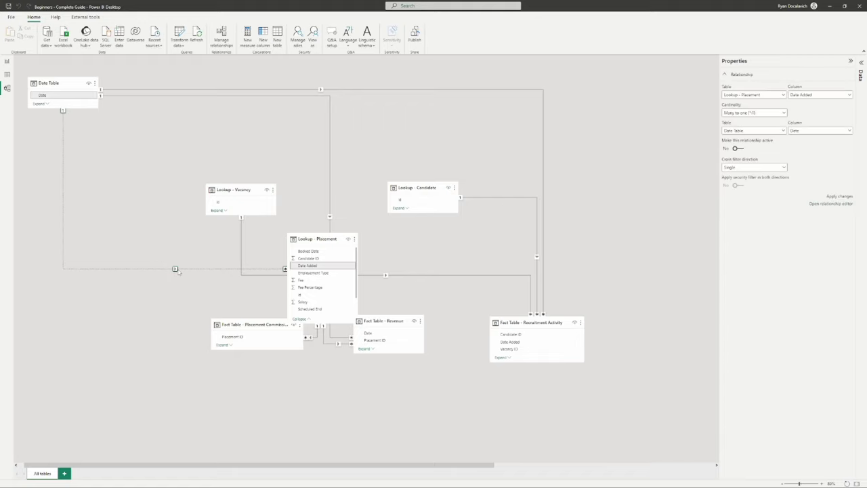
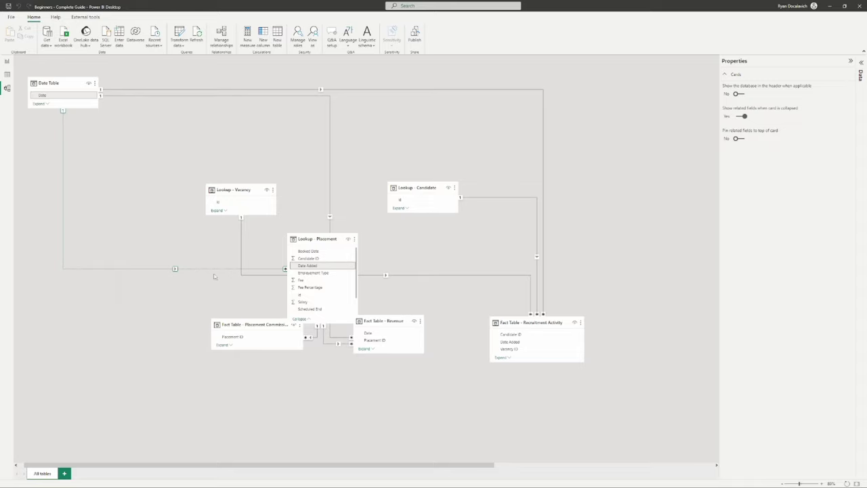
Step: Collapse the Lookup - Placement card and expand Lookup - Vacancy and Lookup - Candidate to list all their fields
left_click(303, 319)
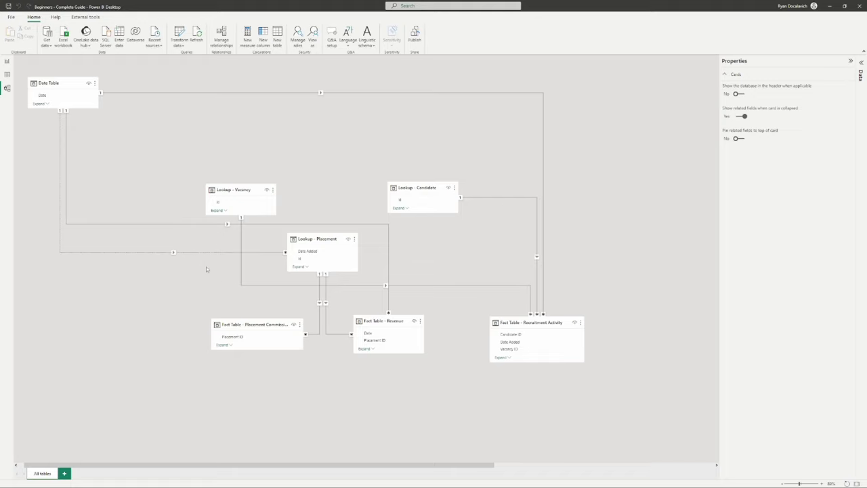
left_click(217, 210)
left_click(399, 208)
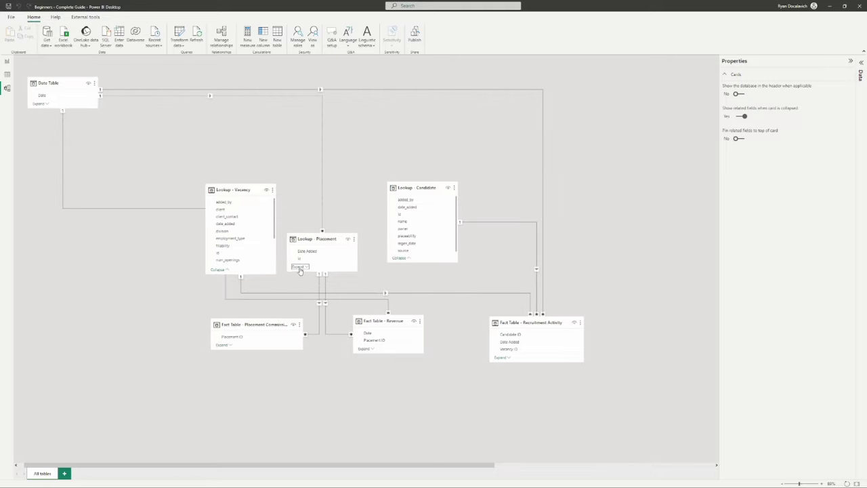
Step: Expand Lookup - Placement and relate Date Table's Date to its Booked Date, Scheduled End and Start Date fields
left_click(298, 266)
left_click_drag(42, 95, 331, 257)
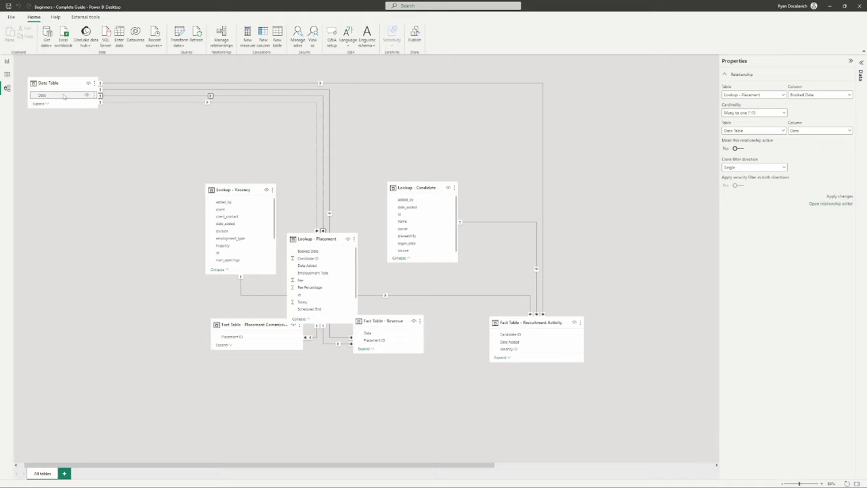
left_click_drag(59, 96, 322, 291)
left_click_drag(62, 95, 321, 296)
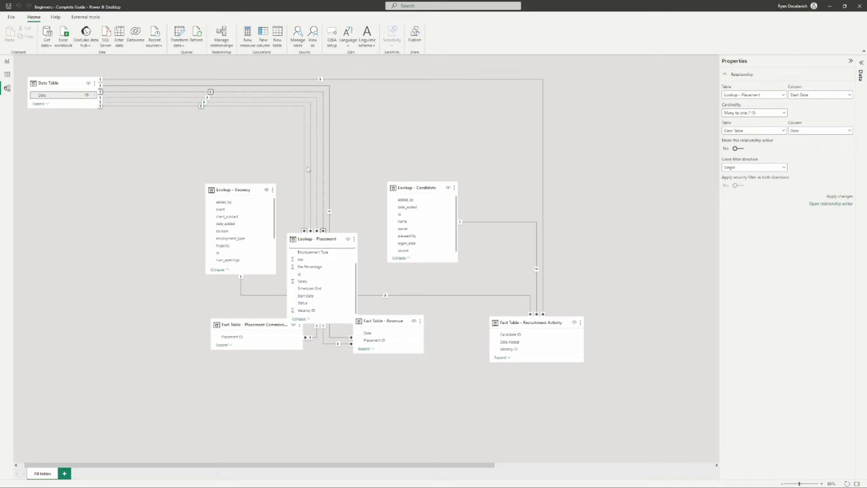
Step: Collapse the Lookup - Placement card to its related fields and clear the relationship selection
left_click(305, 319)
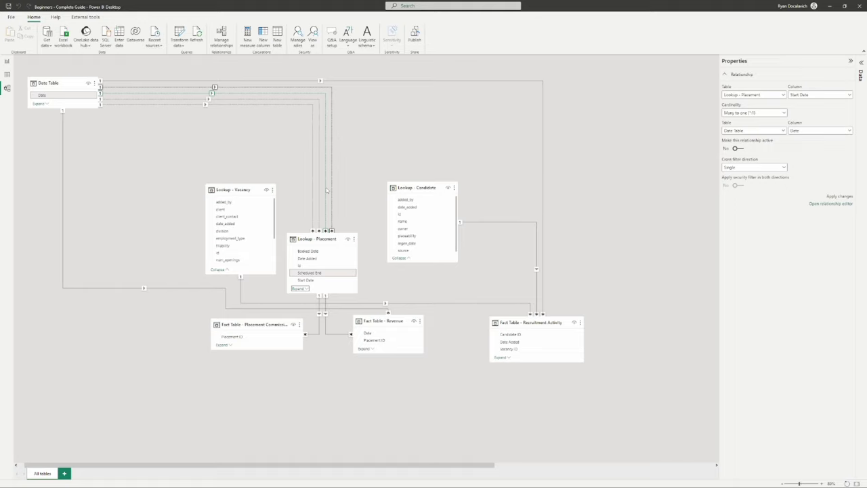
left_click(338, 183)
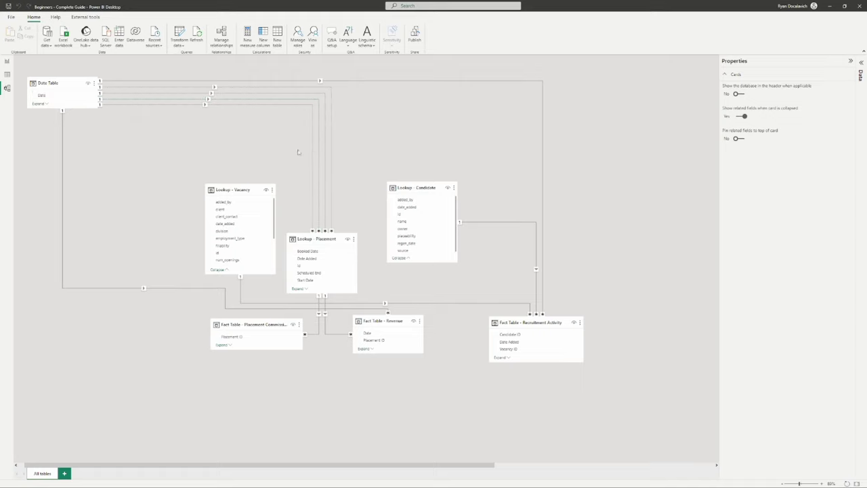
left_click_drag(42, 94, 240, 202)
left_click_drag(52, 97, 426, 204)
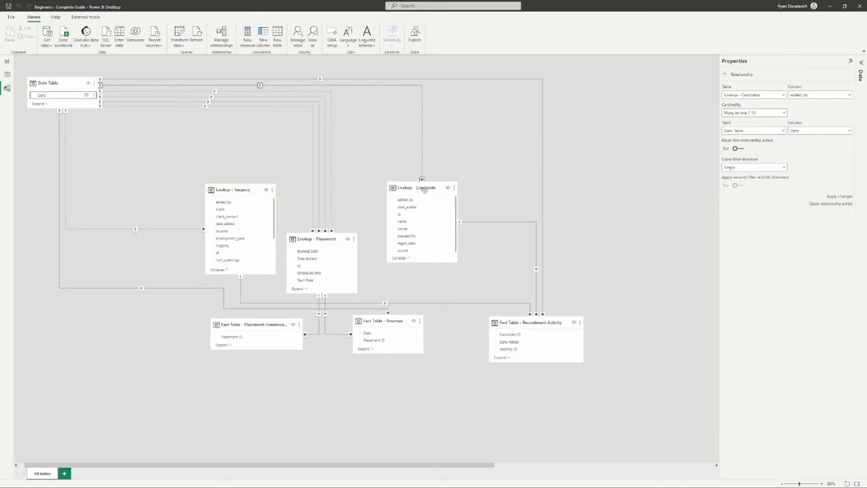
right_click(421, 165)
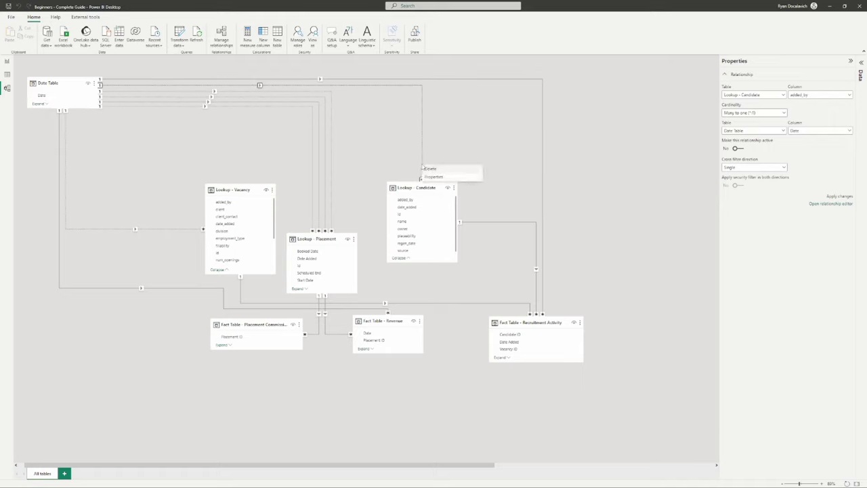
left_click(437, 169)
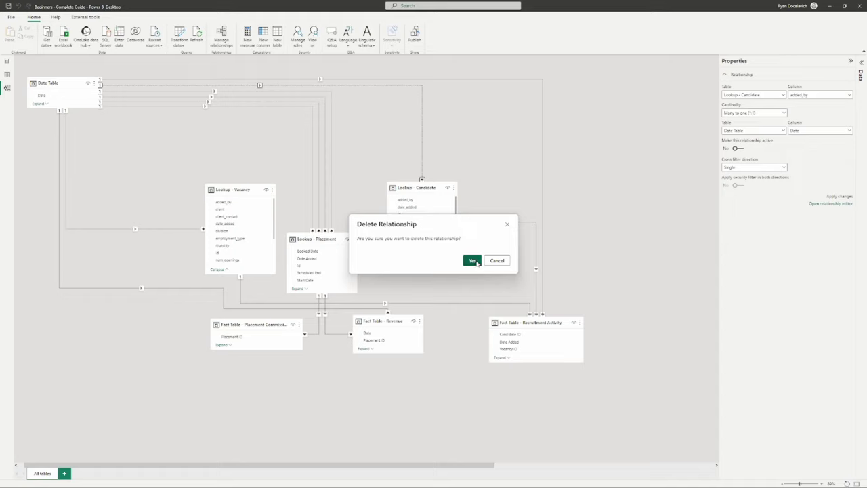
left_click(473, 261)
right_click(192, 231)
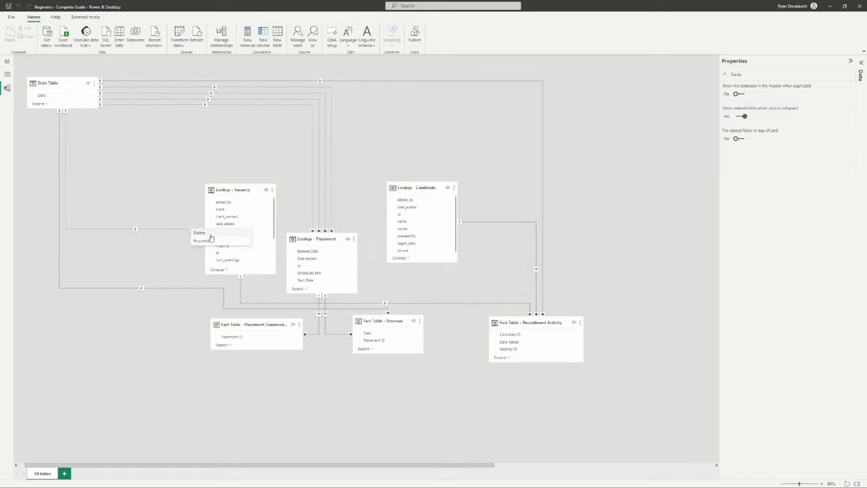
left_click(211, 238)
left_click(471, 261)
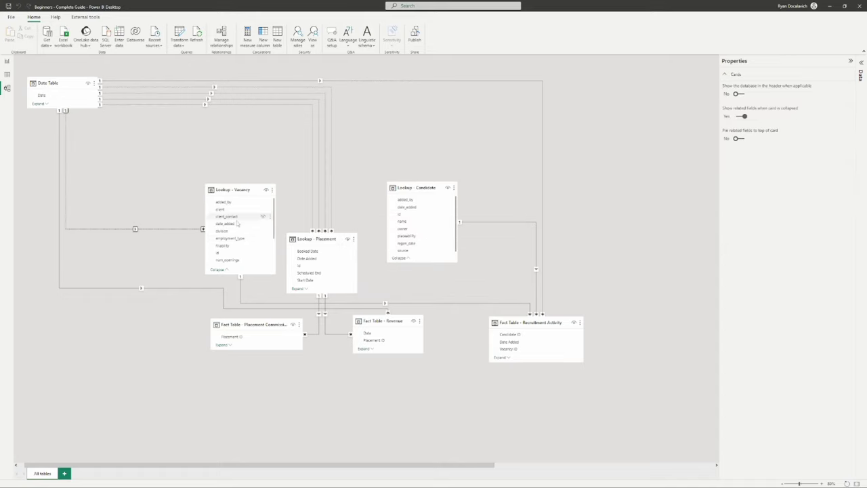
Step: Relate Date Table's Date to date_added in Lookup - Vacancy and Lookup - Candidate, and collapse both lookup cards
left_click_drag(48, 98, 223, 223)
left_click_drag(40, 102, 434, 208)
left_click(424, 217)
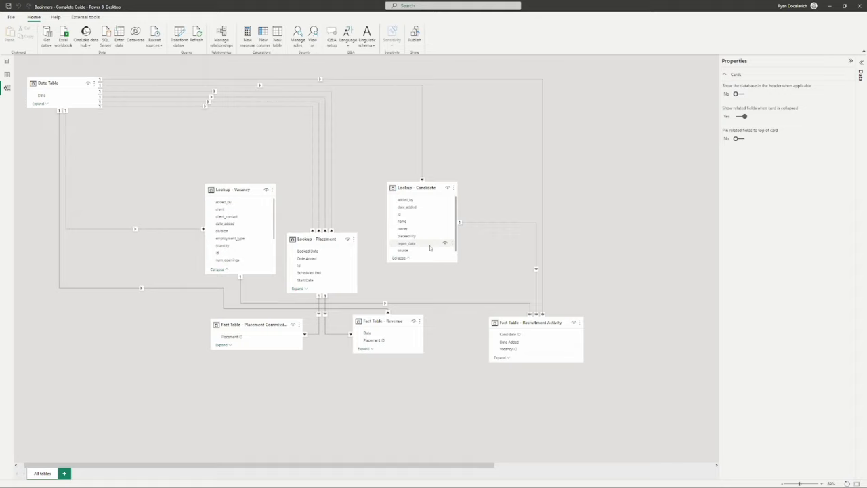
left_click(400, 258)
left_click(218, 269)
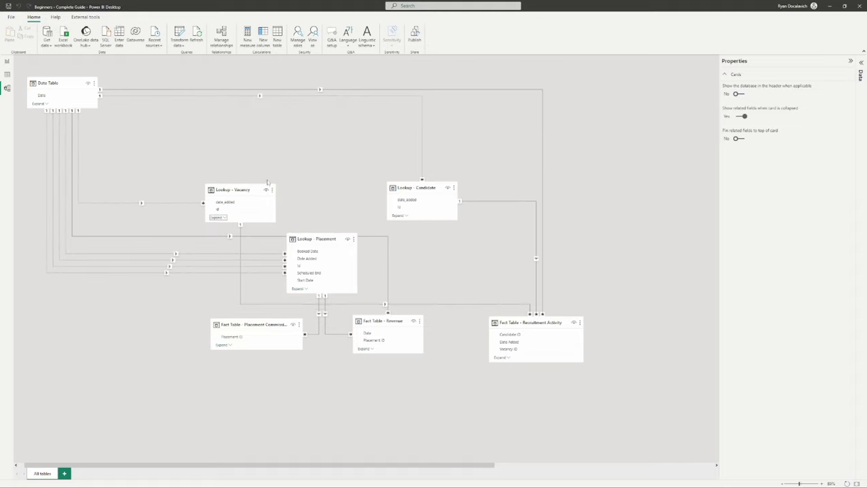
left_click(339, 160)
left_click(57, 79)
left_click(70, 66)
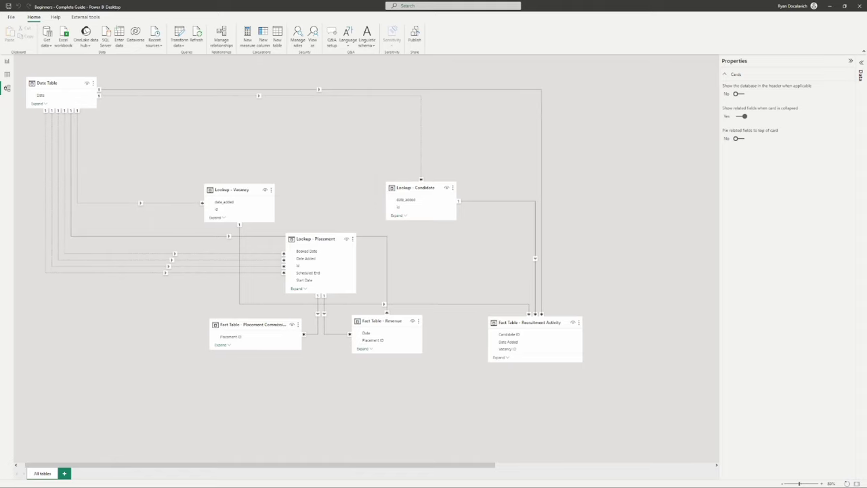
key("alt+Tab")
scroll(277, 148, "right", 1)
scroll(259, 152, "right", 1)
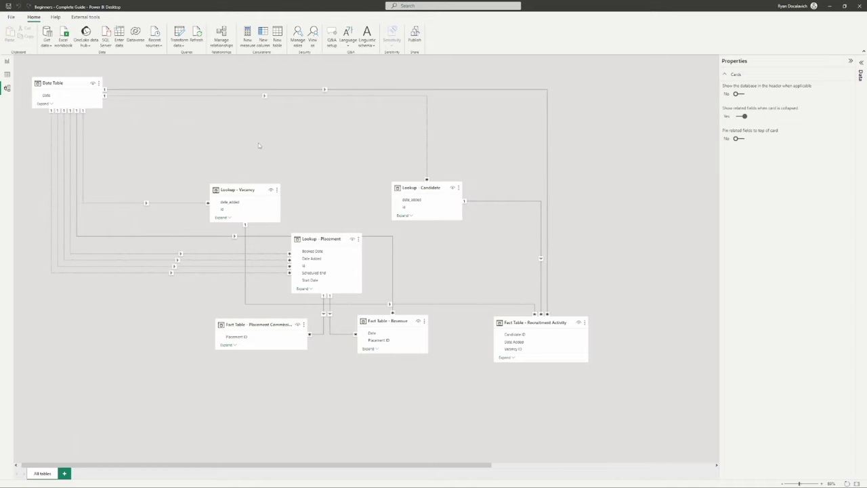
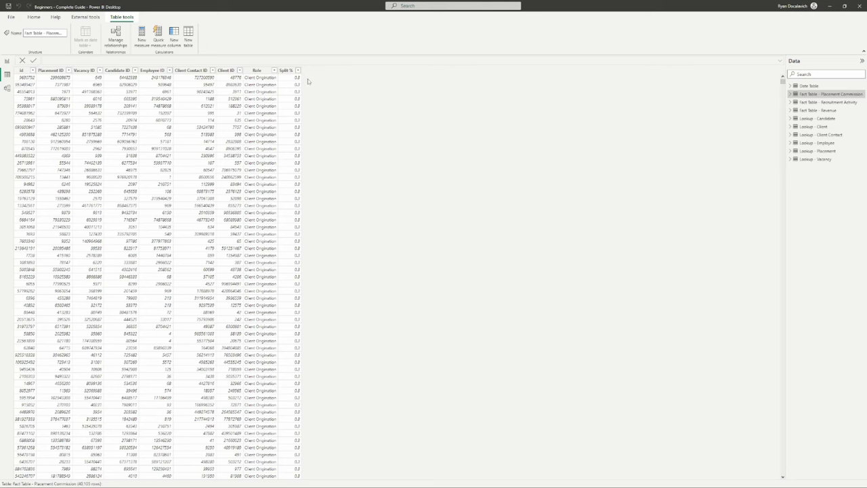
Step: Examine the Fee column in the Lookup - Placement data, and return to the Fact Table - Placement Commission data with a wider table list
left_click(823, 152)
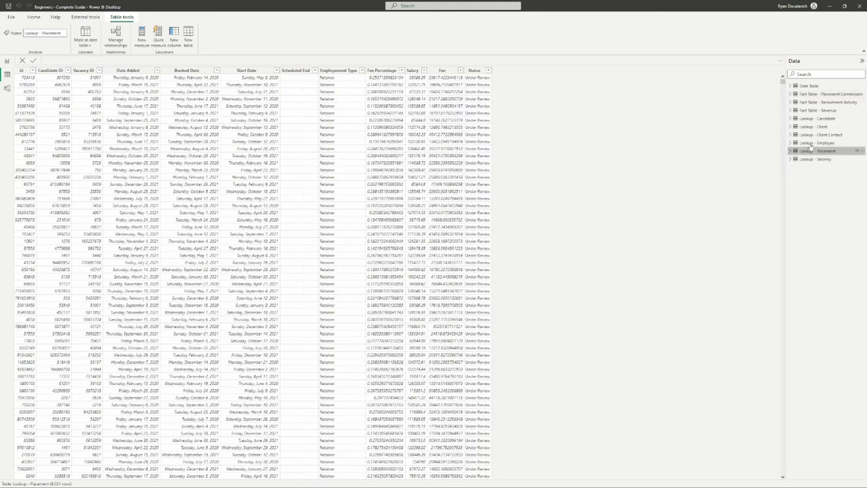
left_click(444, 71)
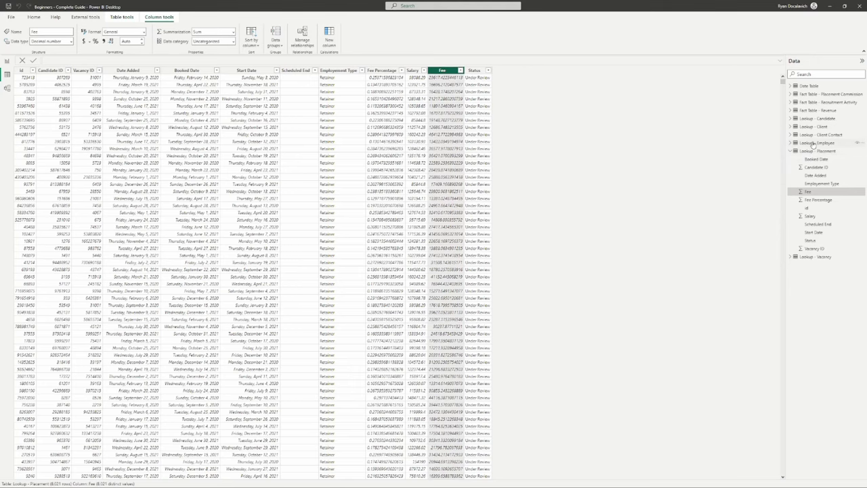
left_click(809, 94)
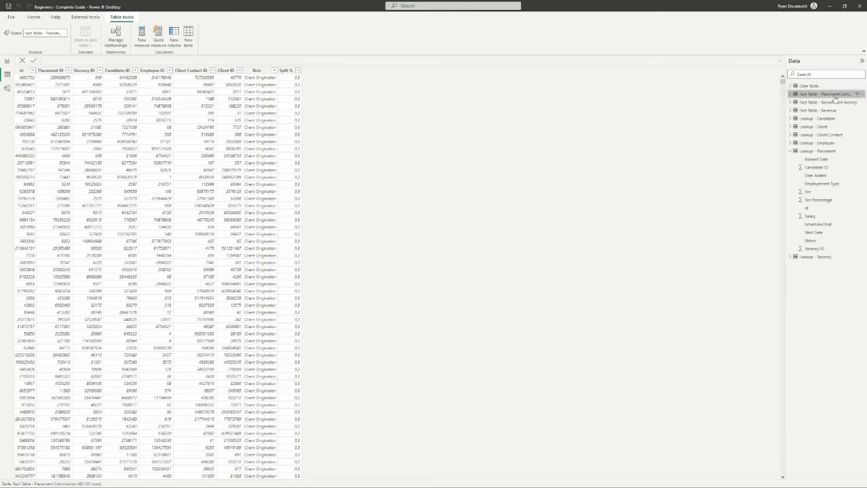
left_click(791, 152)
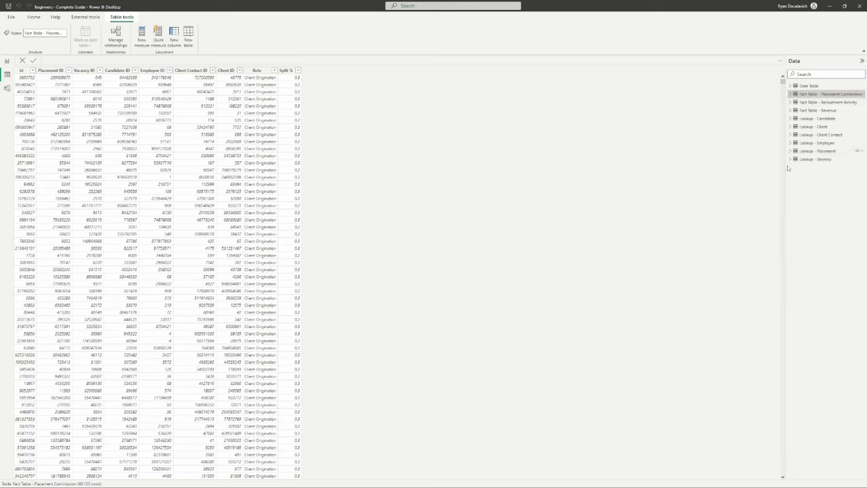
left_click_drag(787, 168, 777, 167)
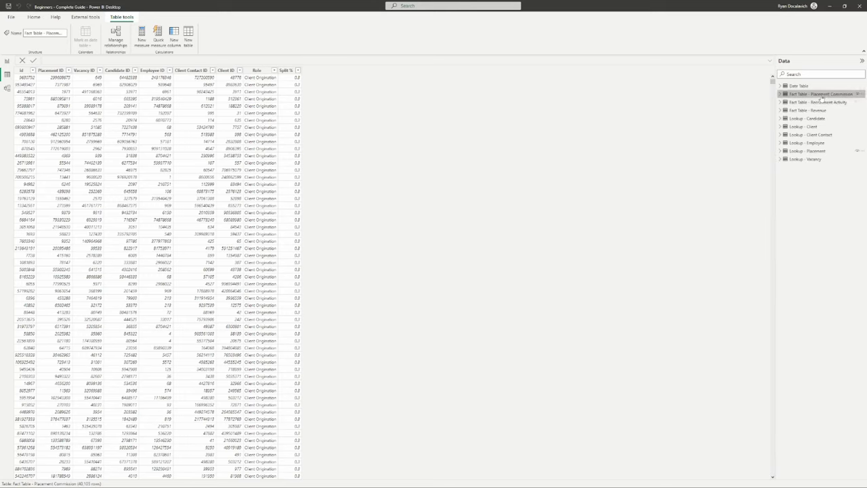
Step: Add a calculated column named Total Fee Value to Fact Table - Placement Commission and start its expression on a new line
left_click(169, 39)
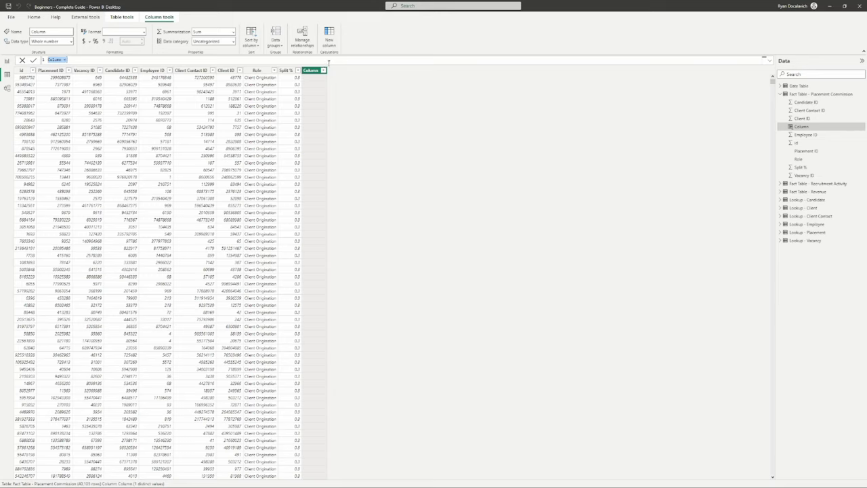
type("Fee Value")
left_click(49, 59)
type("Total")
left_click(113, 60)
type("=")
key("shift+Return")
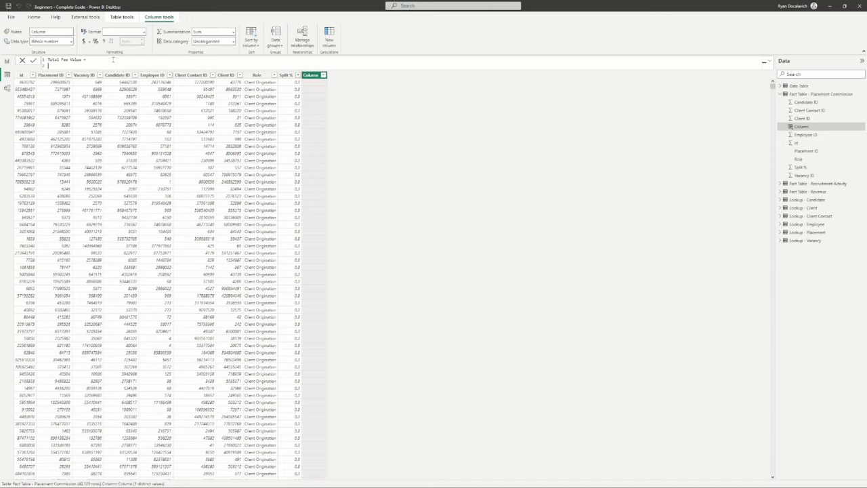
type("look")
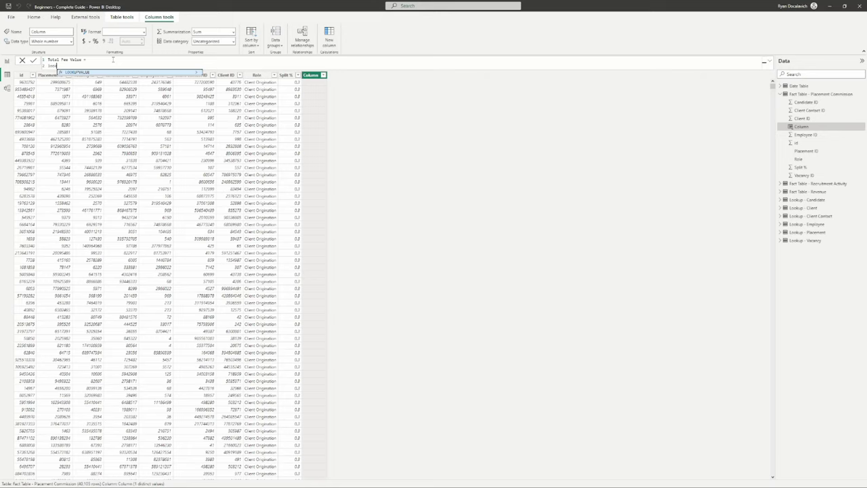
key("BackSpace")
key("BackSpace")
key("BackSpace")
key("BackSpace")
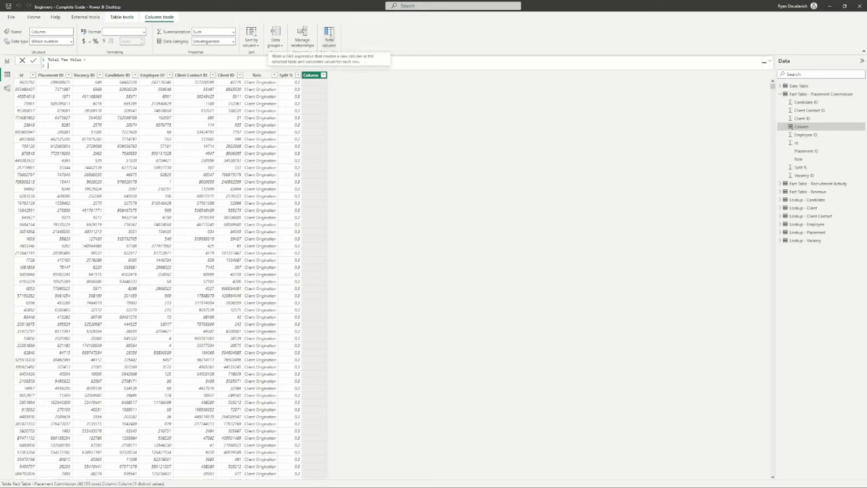
left_click_drag(87, 59, 34, 59)
left_click(60, 67)
key("shift+Return")
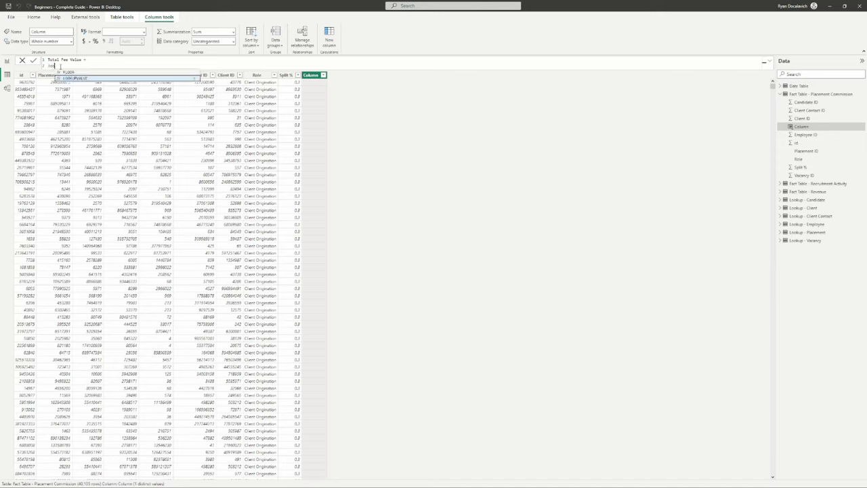
type("L")
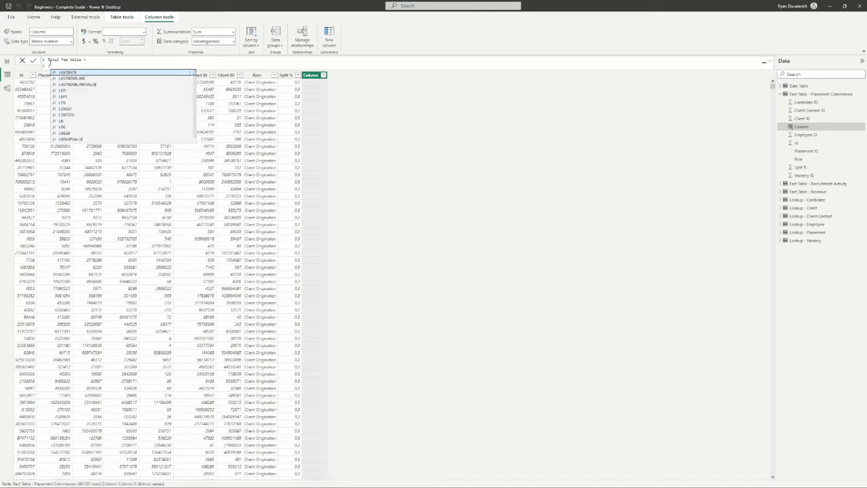
key("BackSpace")
type("O")
key("BackSpace")
Step: Insert the LOOKUPVALUE function into the Total Fee Value formula and start its arguments on a new line
type("L")
type("ook")
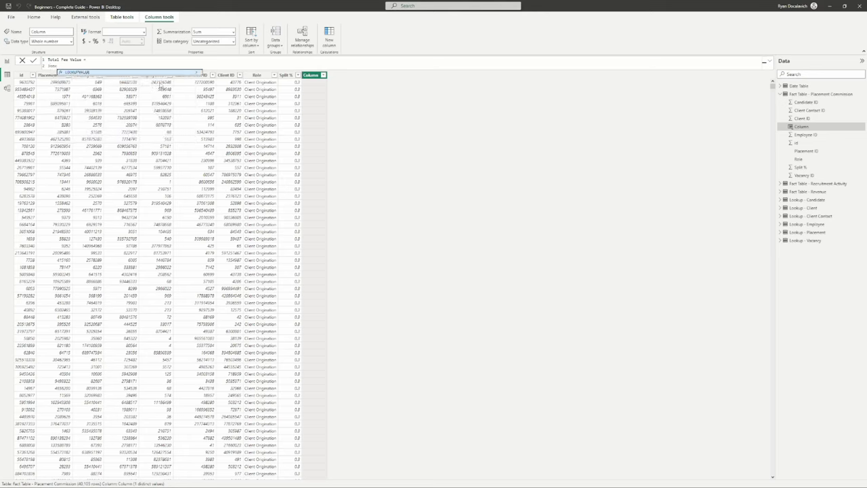
left_click(197, 74)
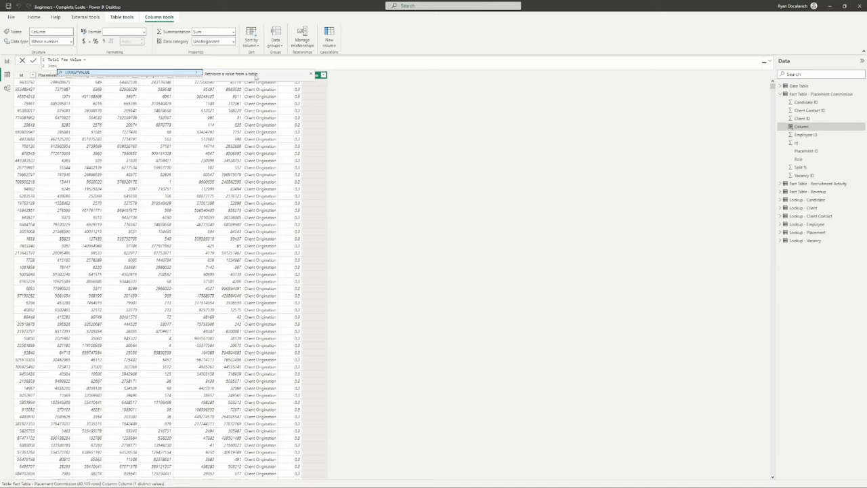
key("Tab")
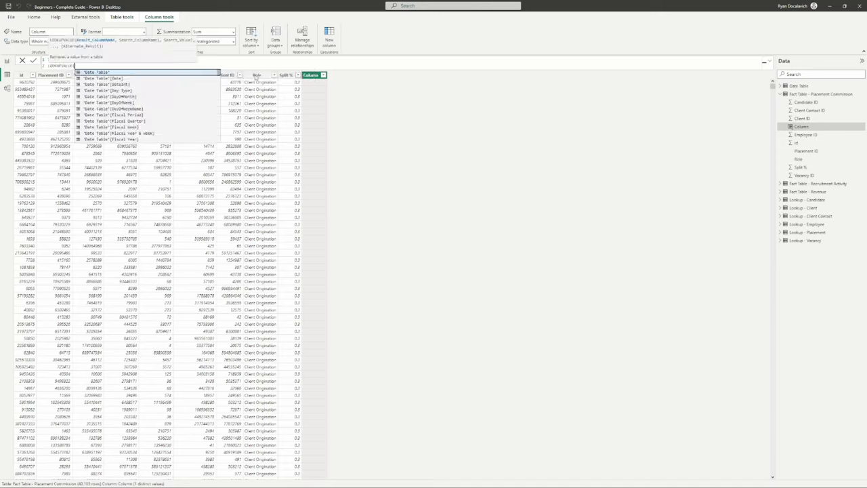
key("shift+Return")
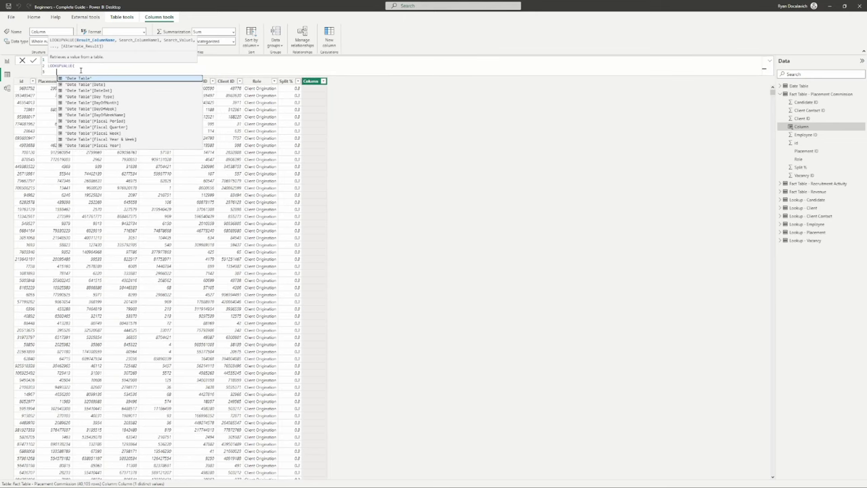
key("Escape")
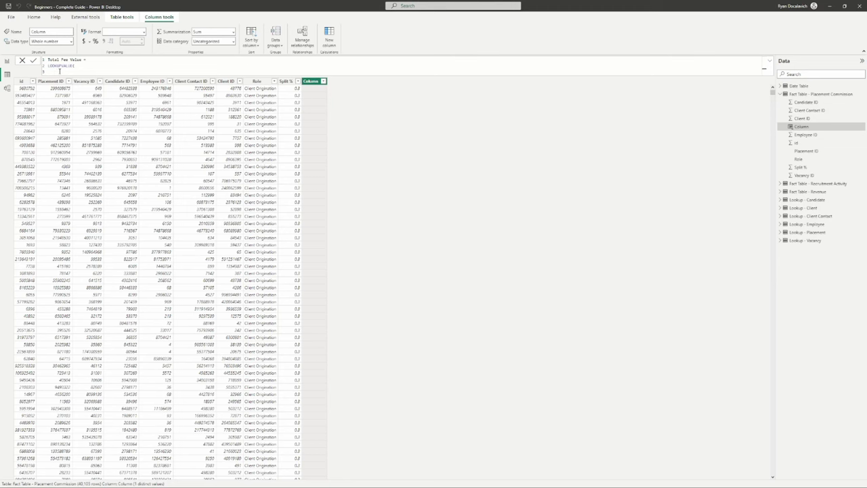
key("BackSpace")
key("BackSpace")
type("(")
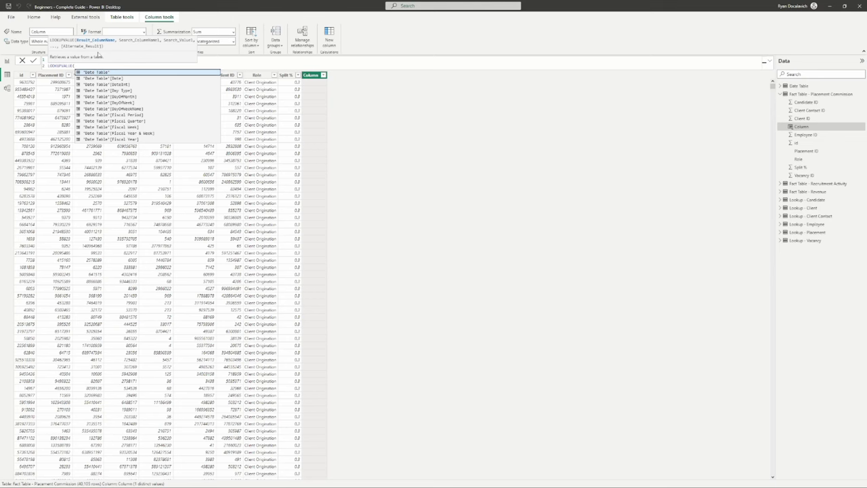
key("shift+Return")
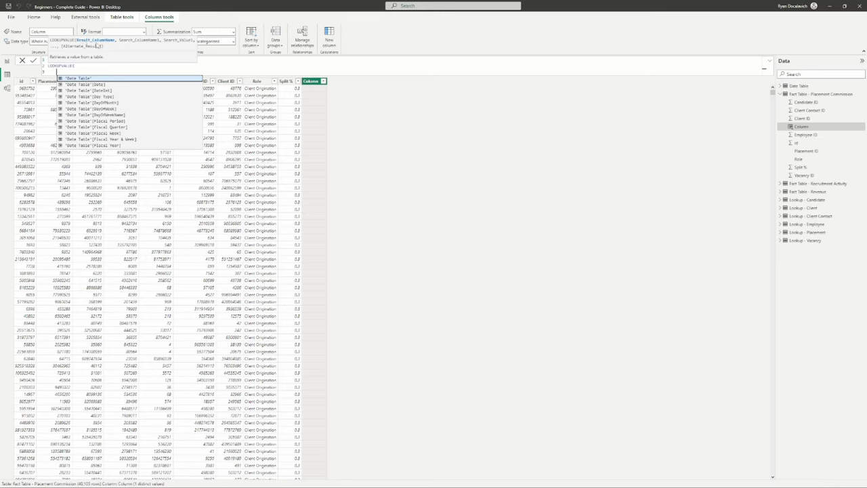
Step: Set 'Lookup - Placement'[Fee] as the LOOKUPVALUE result column and start a new line for the search column
type("Fee")
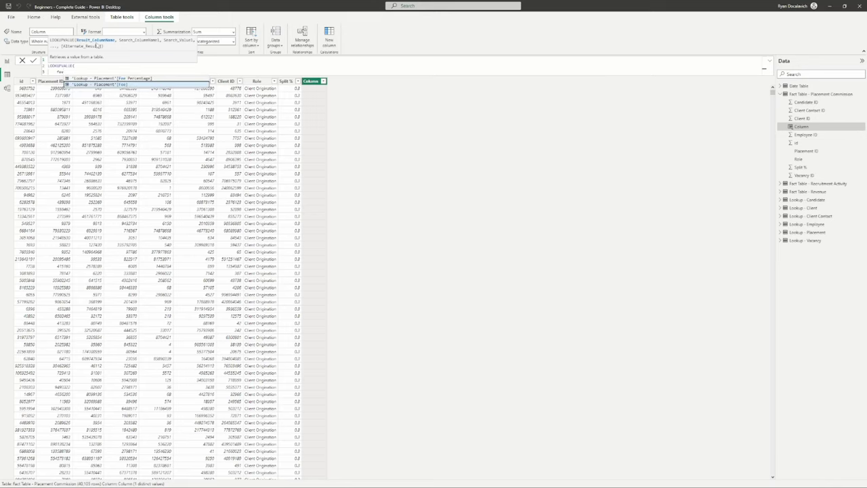
left_click(117, 85)
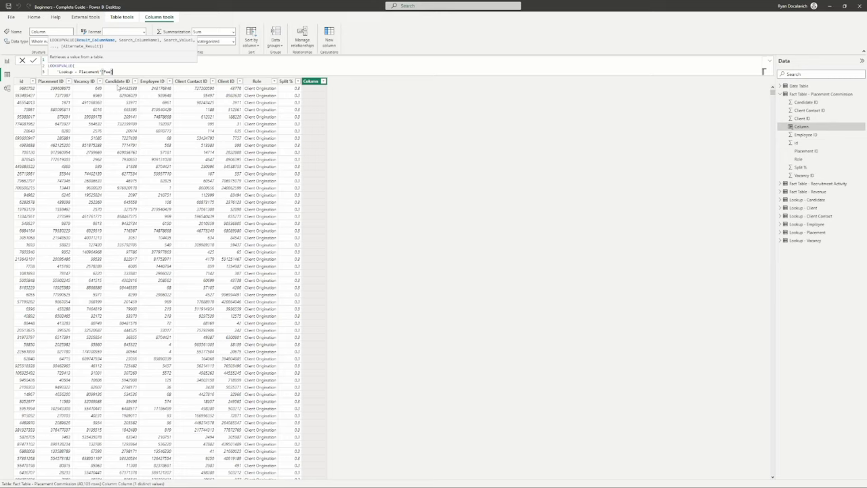
type(",")
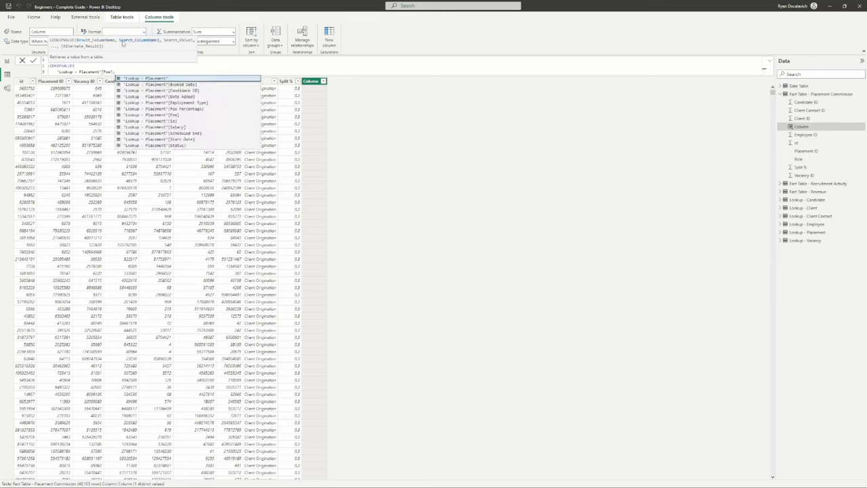
key("shift+Return")
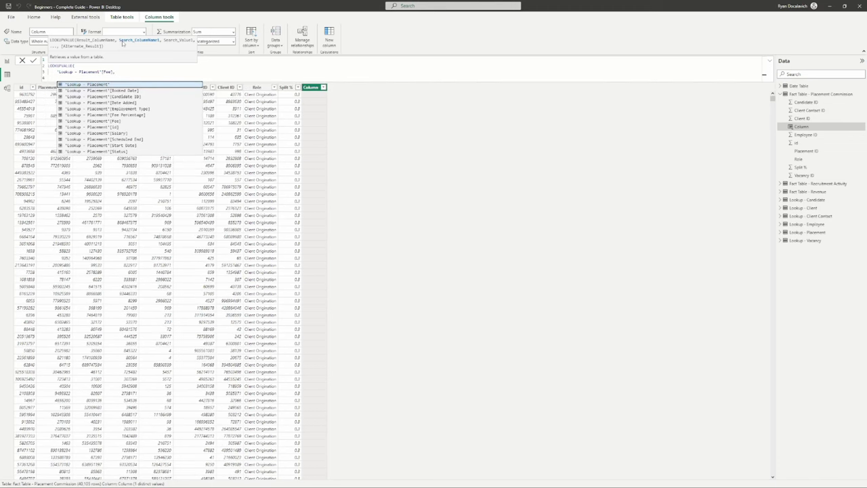
Step: Set 'Lookup - Placement'[id] as the LOOKUPVALUE search column and start a new line for the search value
scroll(142, 108, "down", 1)
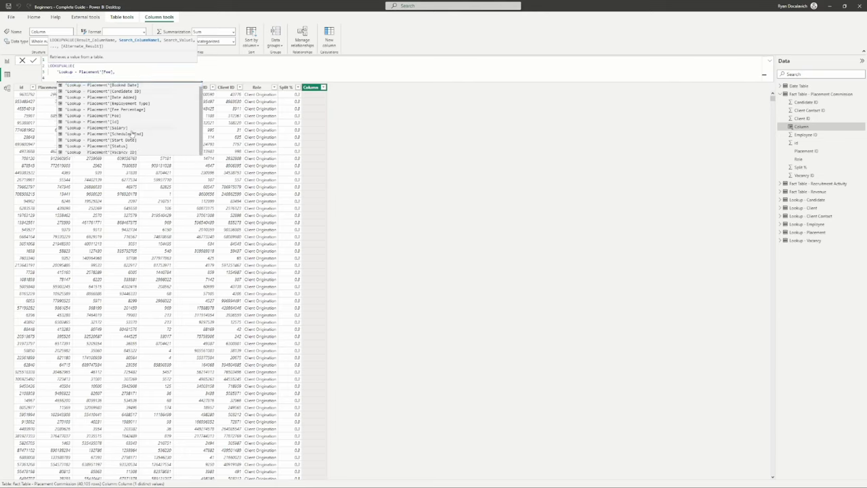
key("Up")
key("Up")
key("Up")
key("Up")
key("Up")
key("Up")
key("Up")
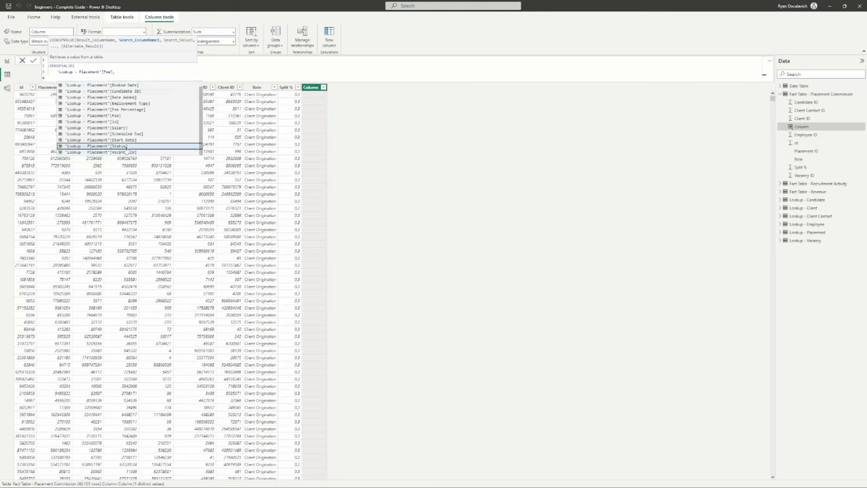
key("Up")
key("Up")
key("Up")
key("Up")
key("Up")
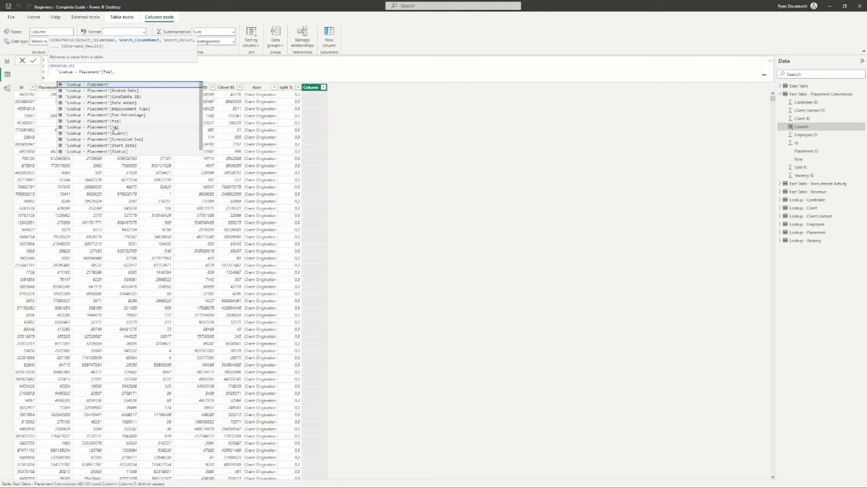
double_click(115, 129)
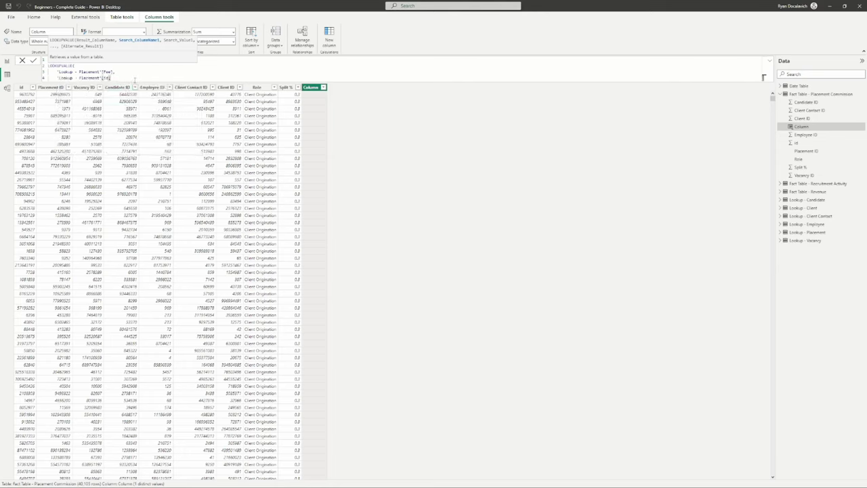
type(",")
key("shift+Return")
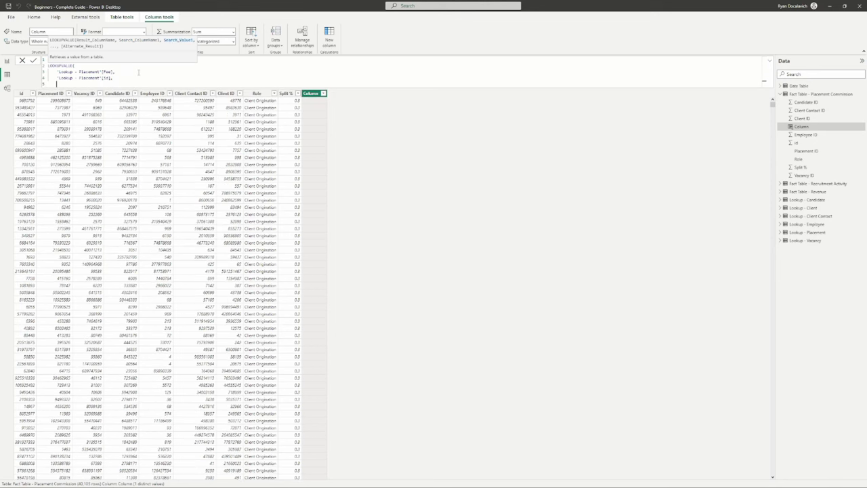
Step: Set 'Fact Table - Placement Commission'[Placement ID] as the LOOKUPVALUE search value
left_click_drag(112, 79, 56, 78)
left_click(118, 78)
key("Return")
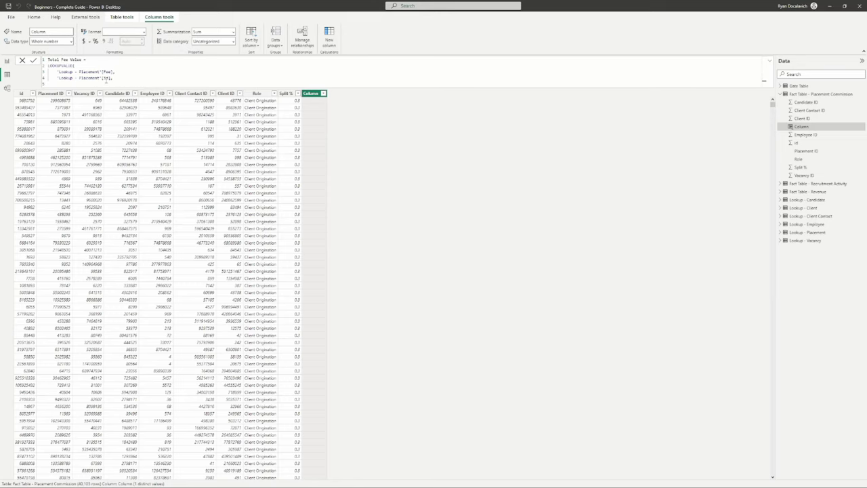
type("plac")
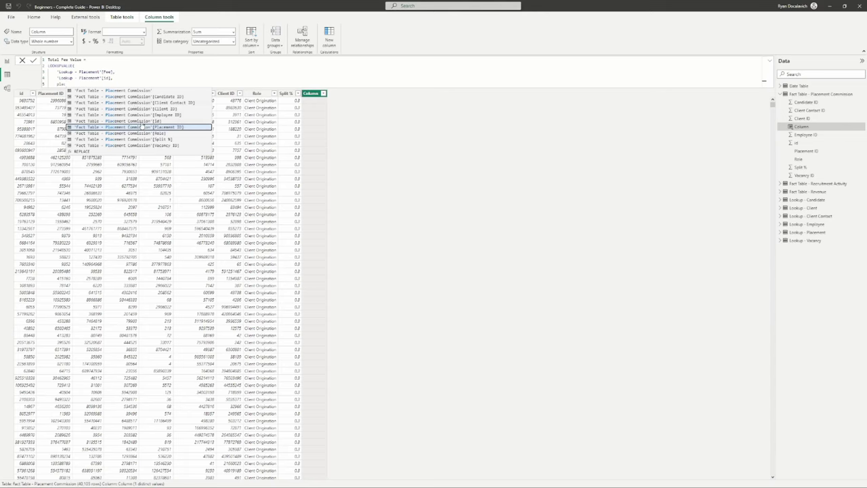
double_click(144, 127)
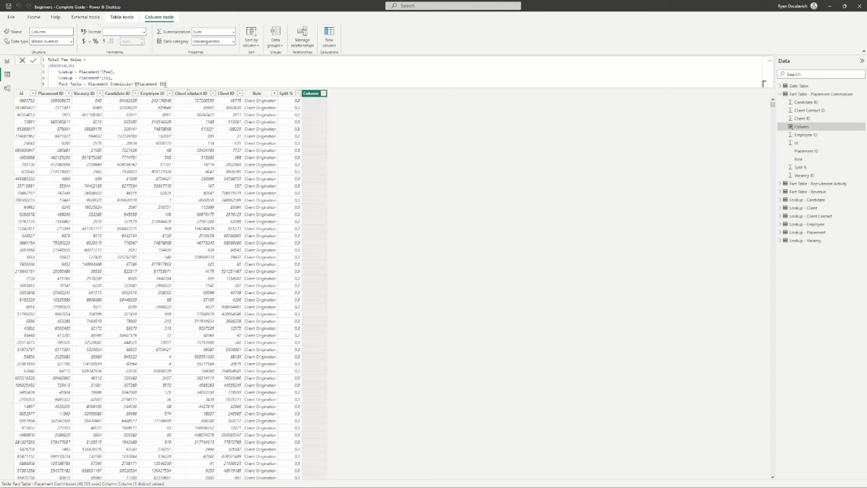
Step: Review the LOOKUPVALUE arguments against the table rows, close the function on its own line and commit the Total Fee Value formula
left_click_drag(166, 84, 57, 84)
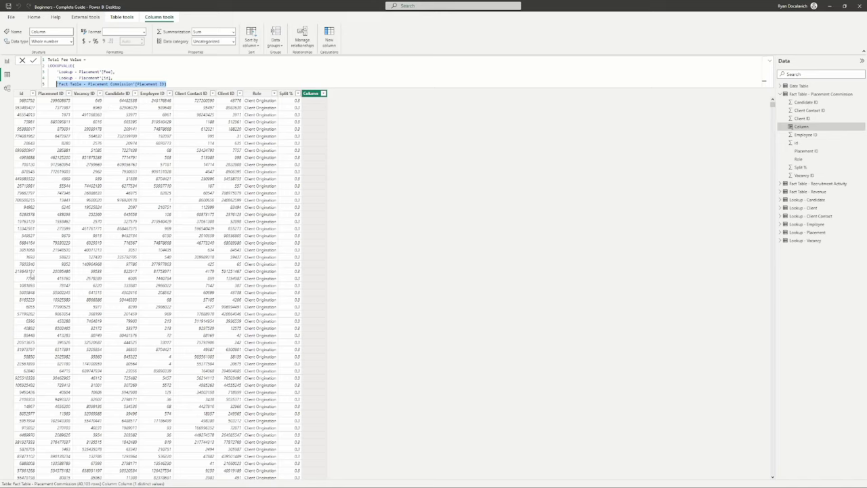
scroll(330, 244, "down", 15)
scroll(330, 243, "down", 20)
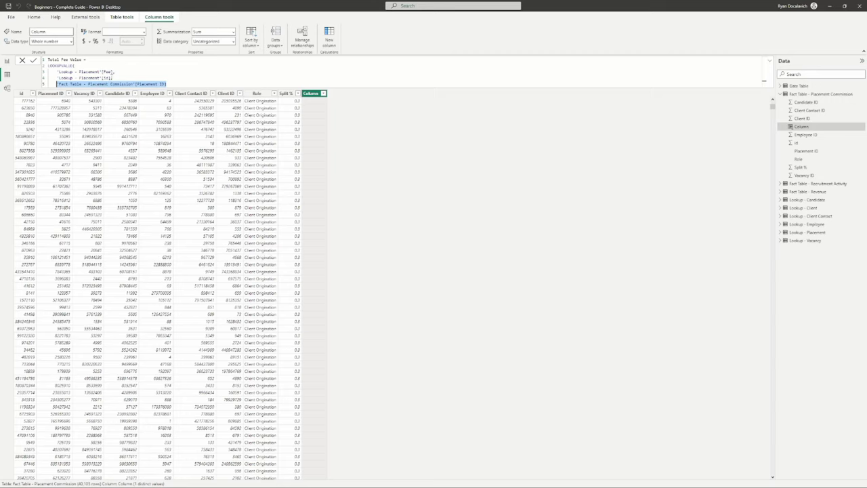
left_click_drag(115, 71, 77, 72)
left_click(197, 85)
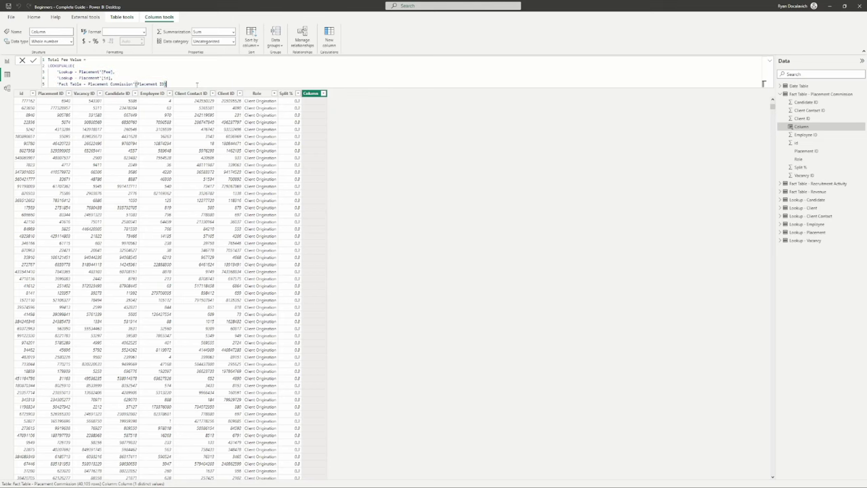
key("shift+Return")
type(")")
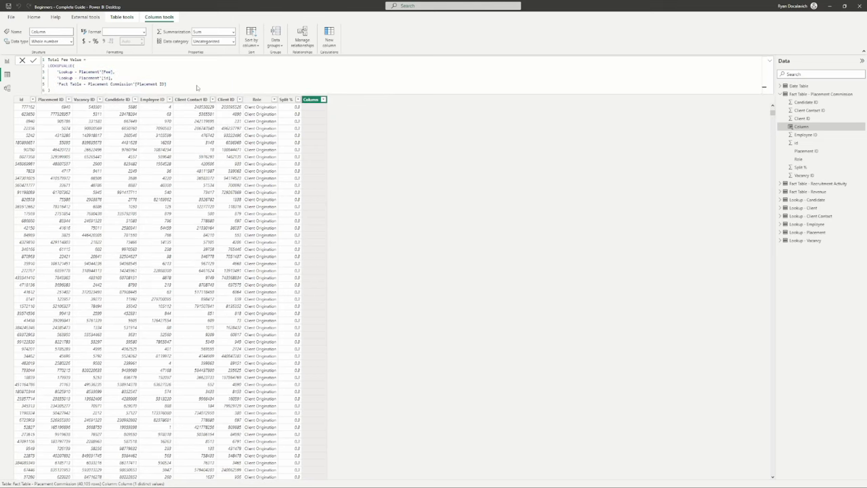
key("Return")
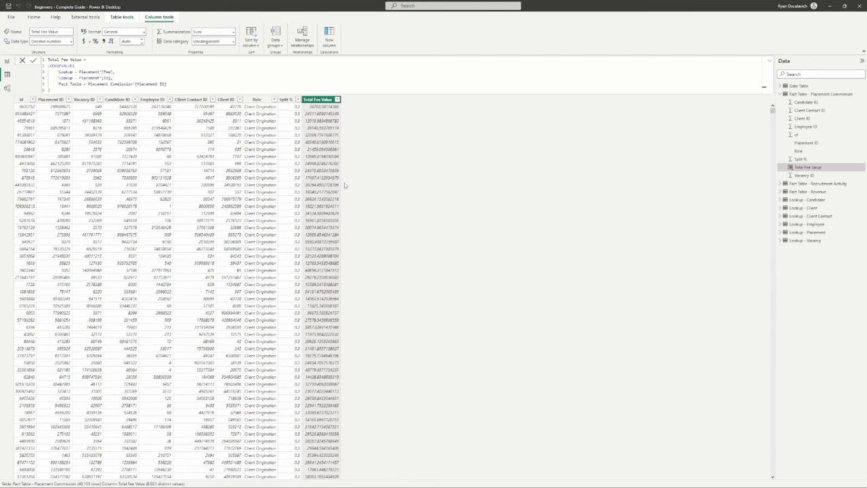
Step: Sort Fact Table - Placement Commission ascending by Placement ID and examine the Total Fee Value entries for placement 1002
left_click(61, 100)
left_click(68, 70)
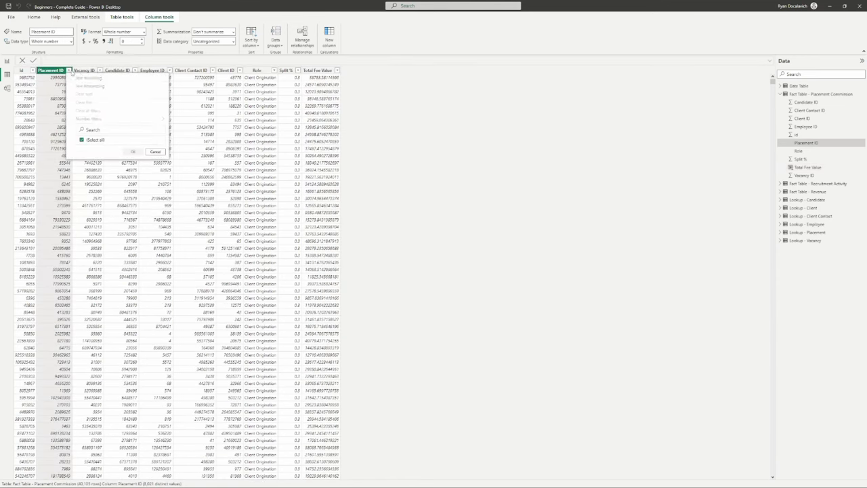
left_click(89, 80)
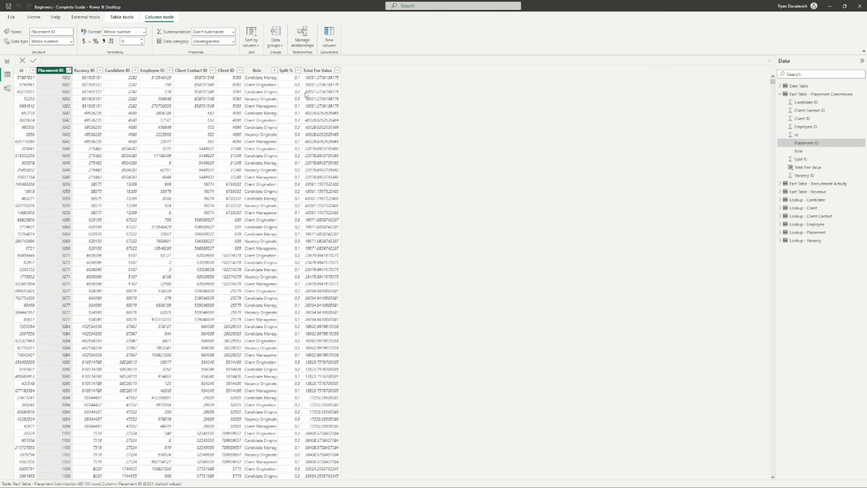
left_click(307, 95)
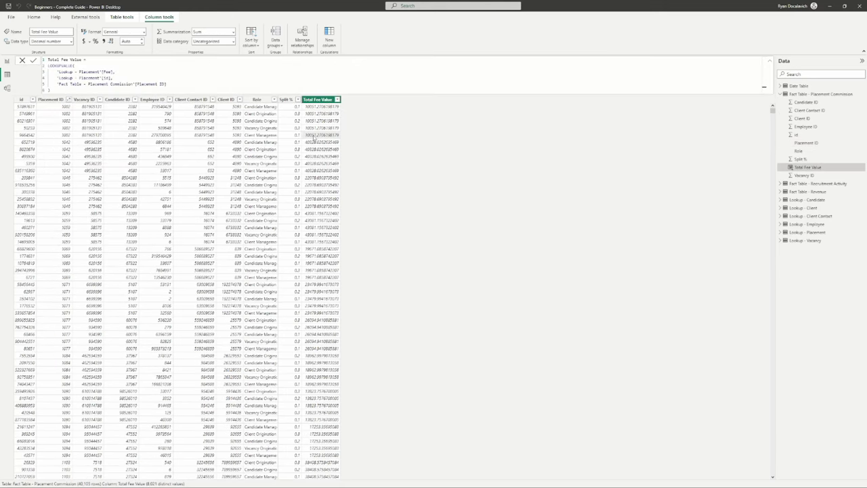
left_click(56, 135)
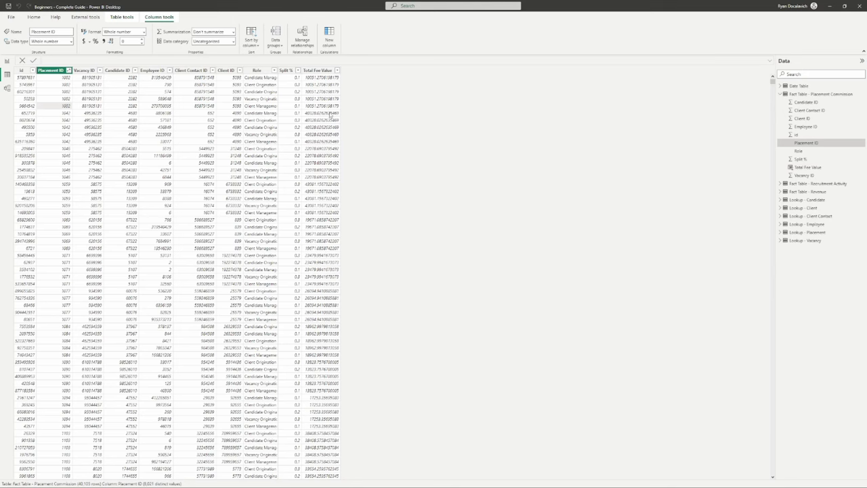
left_click(323, 108)
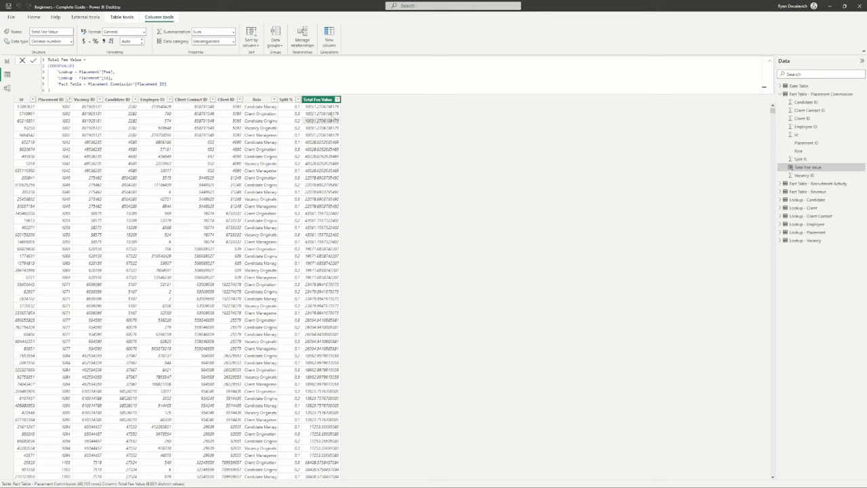
Step: Filter the Lookup - Placement table to id 1002 and check that placement's Fee
left_click(813, 232)
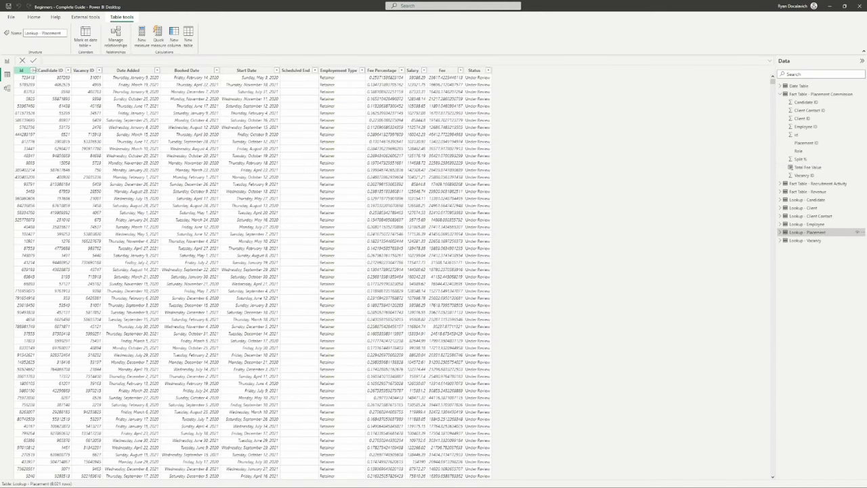
left_click(32, 71)
type("1002")
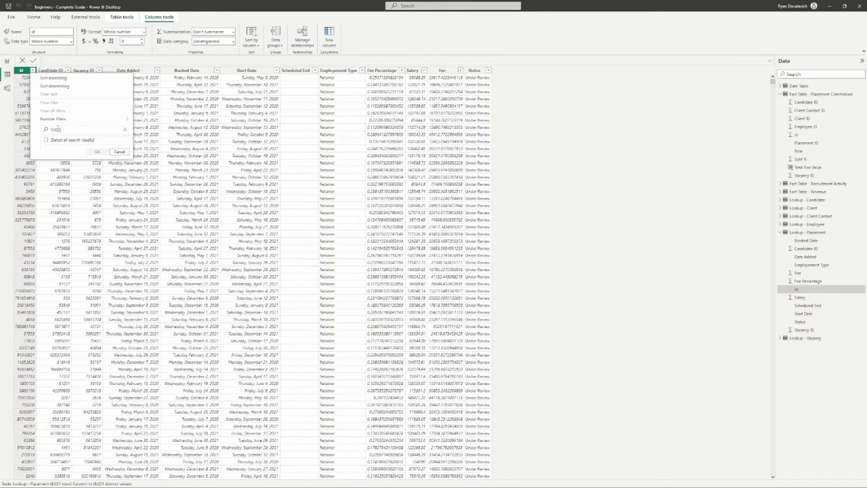
left_click(46, 150)
left_click(97, 162)
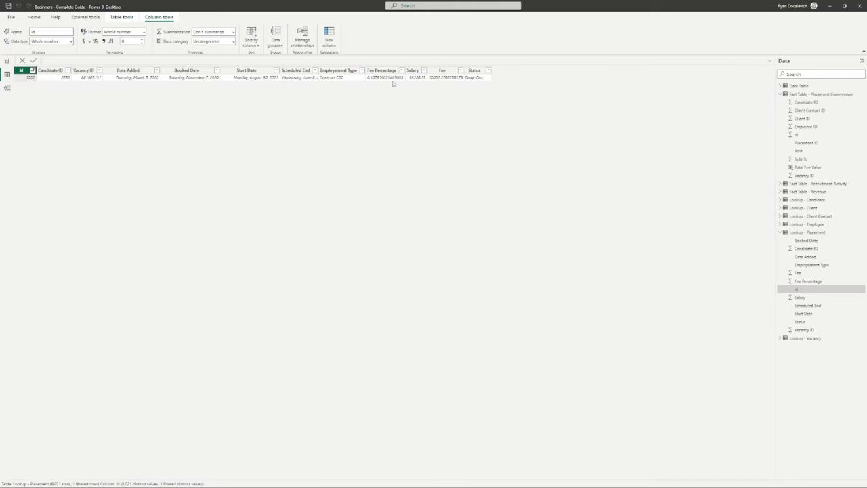
left_click(435, 79)
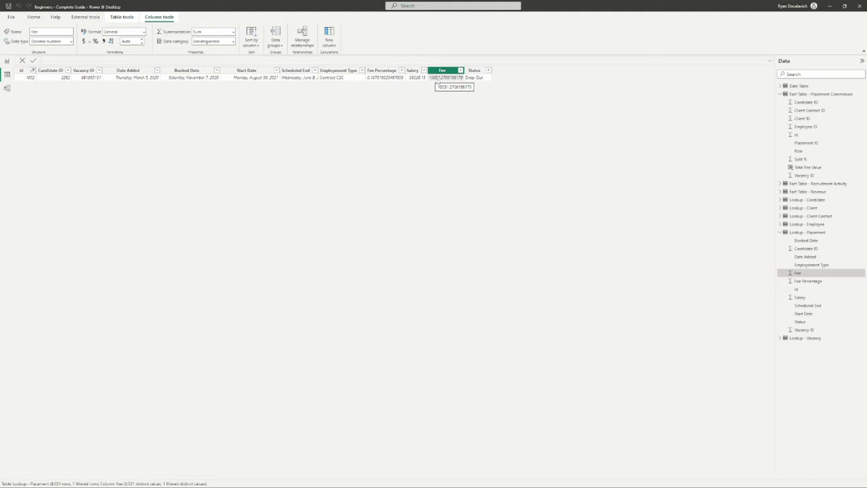
Step: Return to Fact Table - Placement Commission and compare its placement 1002 rows with Total Fee Value and the formula's Placement ID search value
left_click(818, 95)
left_click(332, 80)
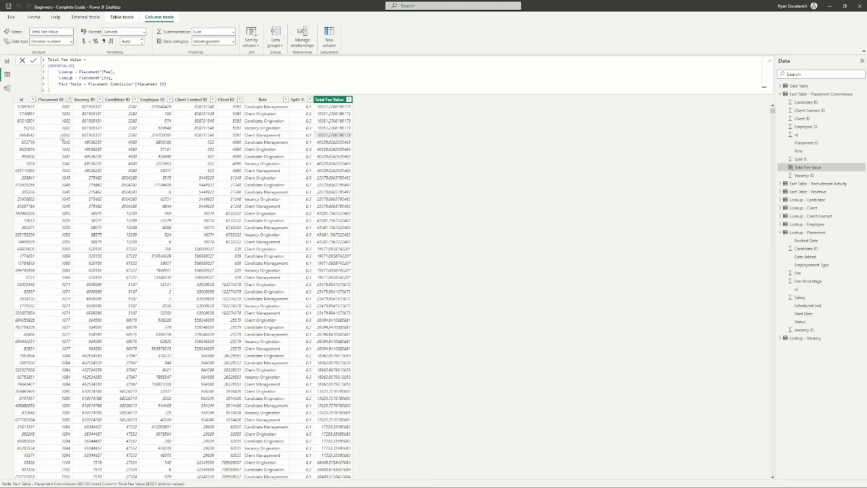
left_click(63, 129)
left_click(335, 100)
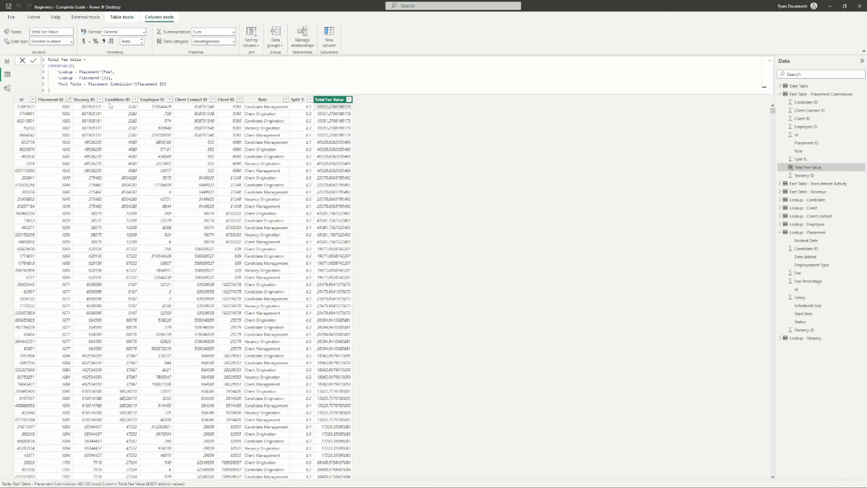
left_click(62, 108)
left_click(335, 69)
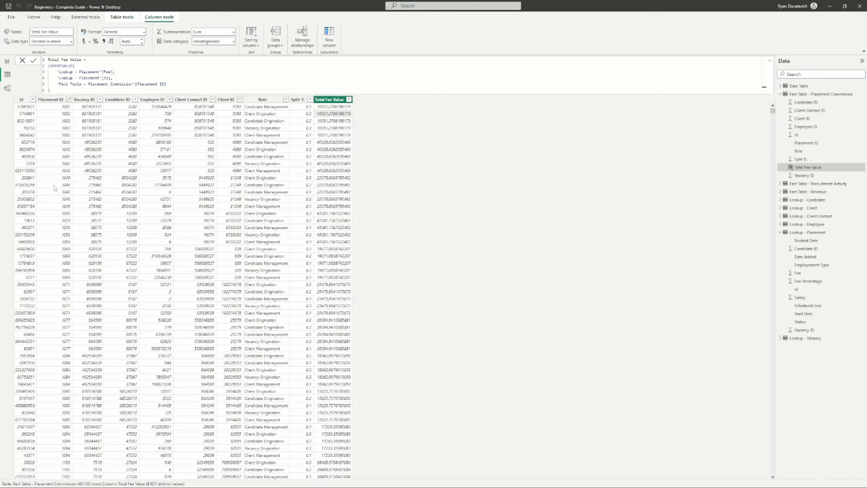
left_click_drag(167, 84, 45, 86)
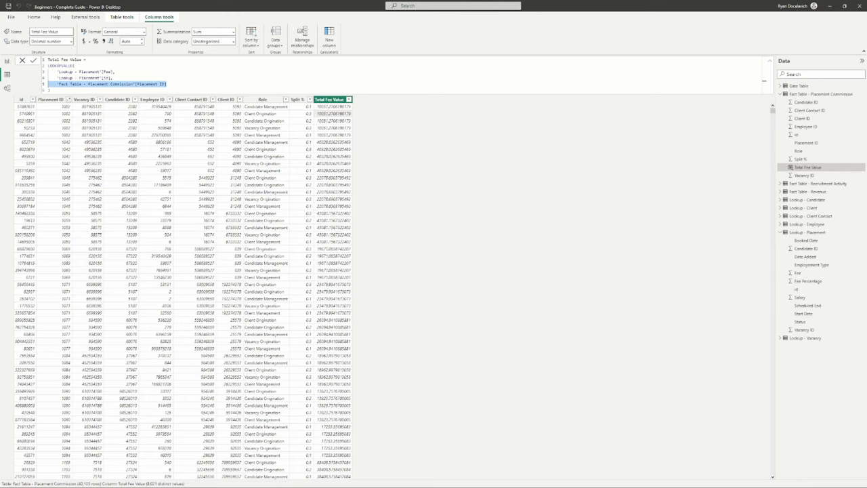
left_click(82, 89)
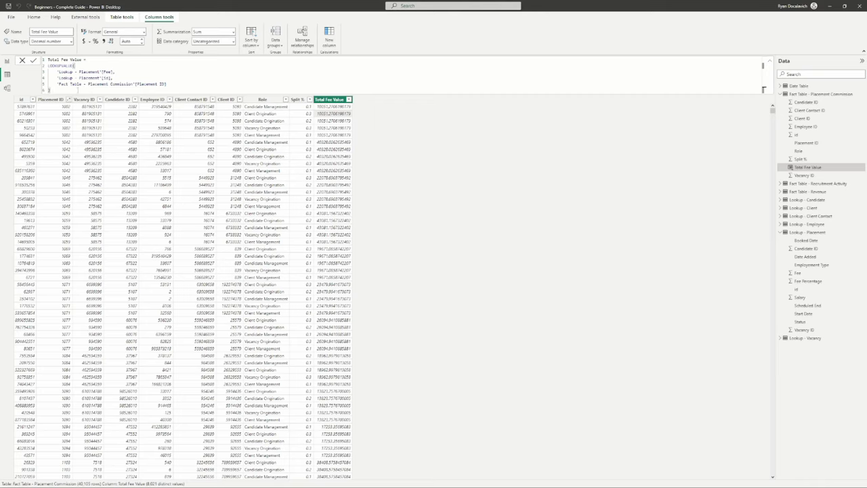
Step: Replace the LOOKUPVALUE expression in the Total Fee Value formula with a RELATED function
left_click_drag(49, 65, 52, 90)
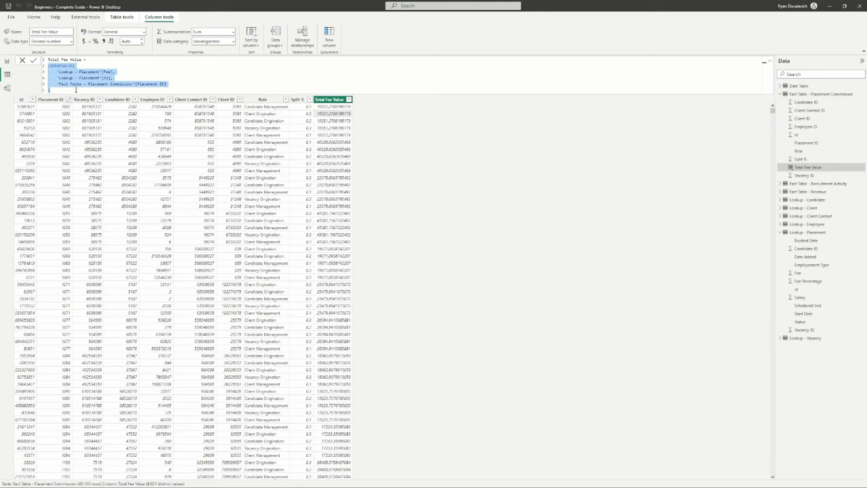
type("co")
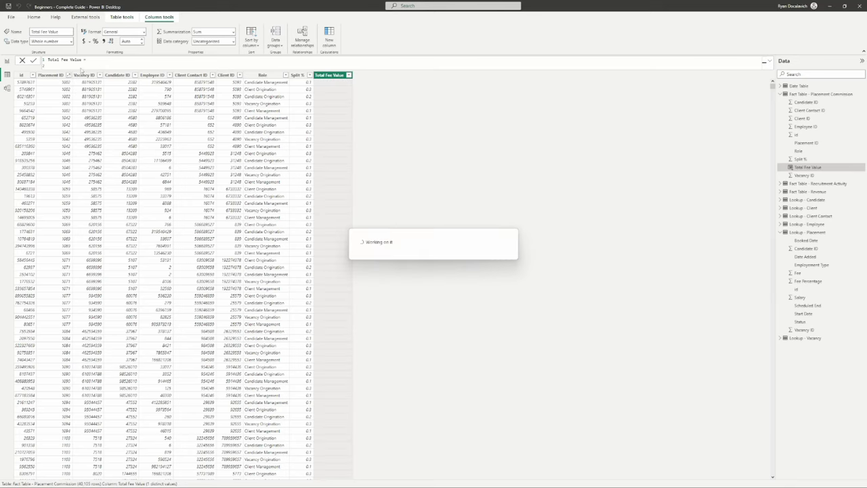
left_click(81, 65)
type("re")
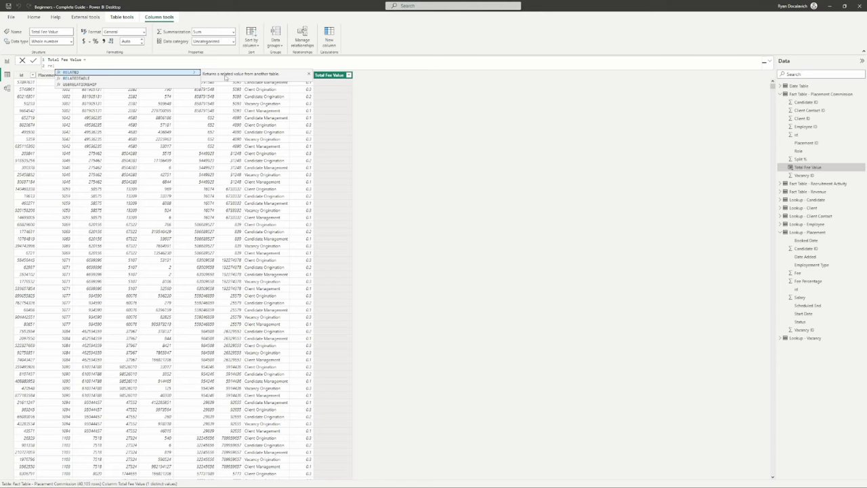
key("Tab")
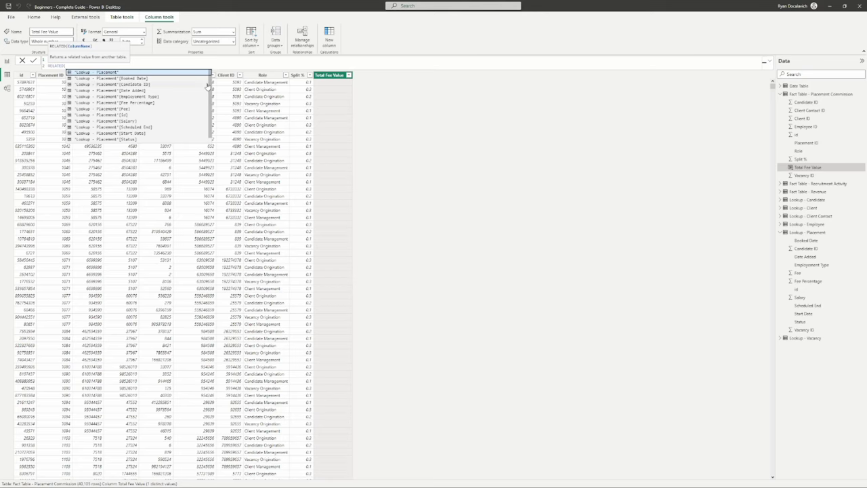
Step: Choose the Fee column of Lookup - Placement as the RELATED argument and commit the Total Fee Value formula
key("Up")
key("Up")
key("Up")
key("Up")
key("Up")
key("Up")
key("Up")
key("Up")
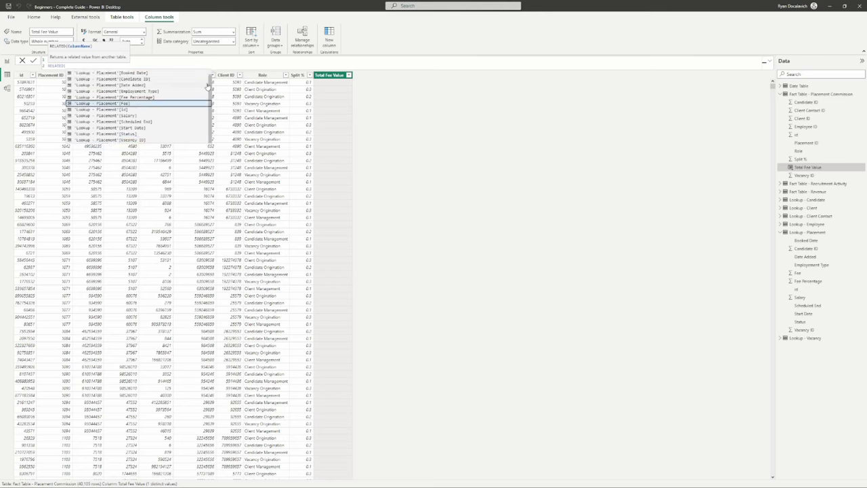
key("Up")
key("Up")
key("Up")
key("Up")
key("Up")
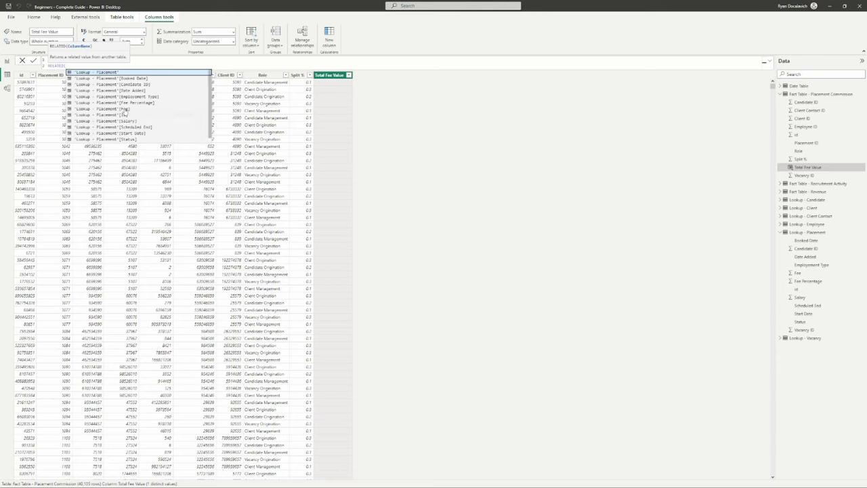
double_click(124, 110)
key("Return")
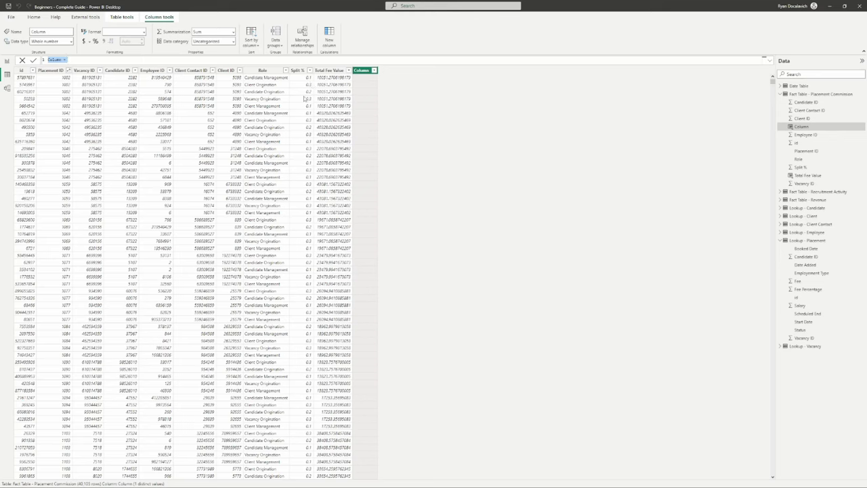
Step: Define the new calculated column Fee Split Value as Split % multiplied by Total Fee Value from Fact Table - Placement Commission
type("Fee Split Value")
key("shift+Return")
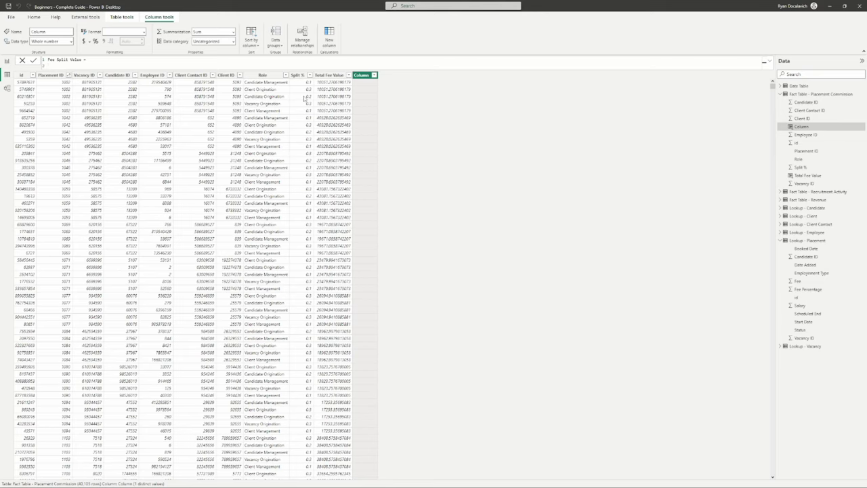
type("Split")
key("Tab")
type("Total")
key("Tab")
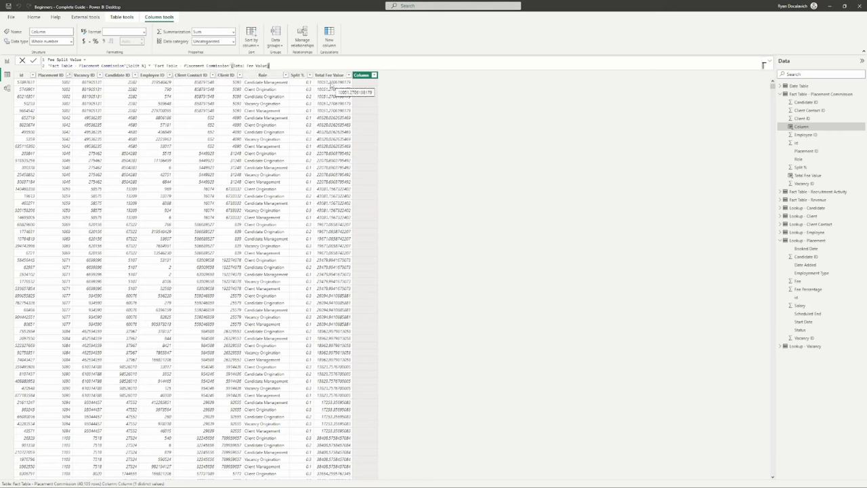
key("Return")
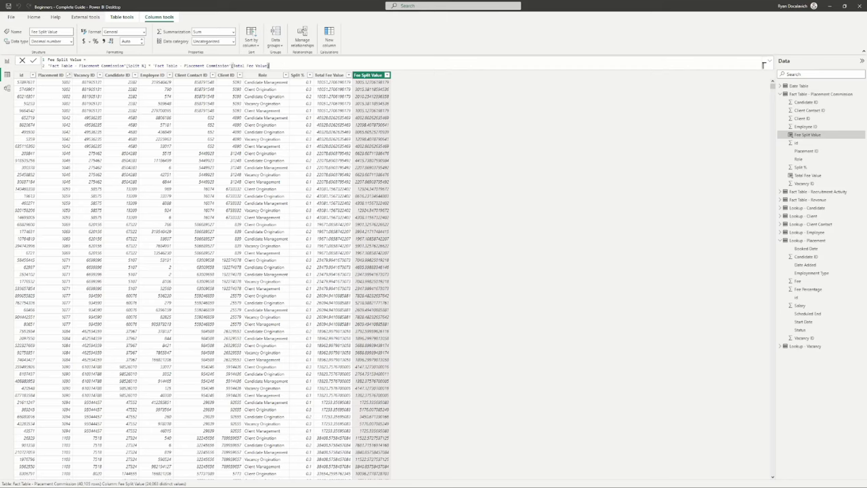
Step: Switch to the report view and start a new measure named Sum of Revenue
left_click(7, 61)
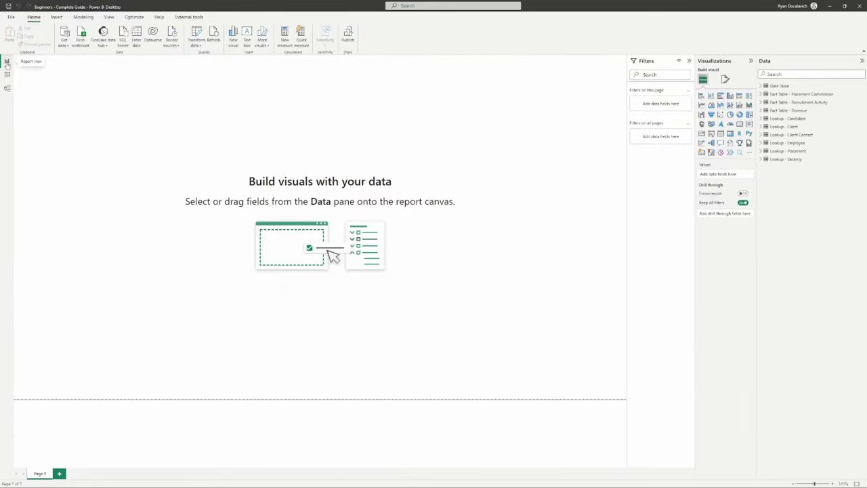
left_click_drag(470, 218, 516, 294)
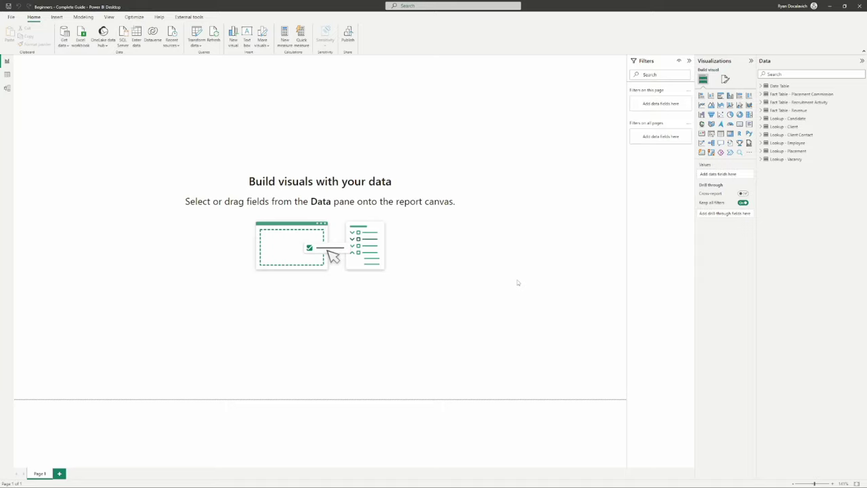
left_click_drag(115, 132, 516, 336)
left_click(284, 34)
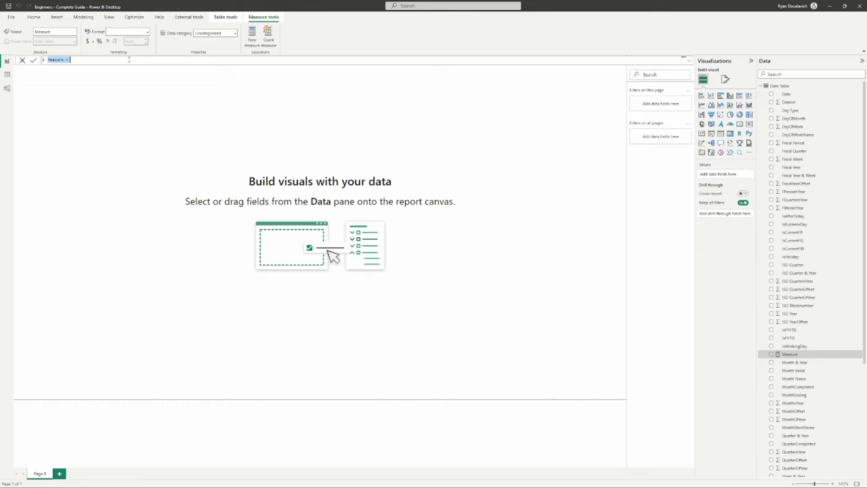
type("Sum of")
type(" Sa")
type("evenue =")
key("shift+Return")
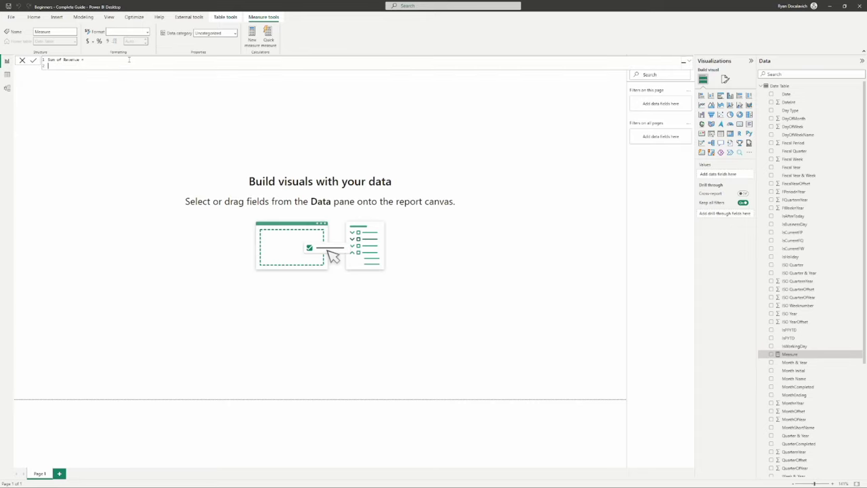
Step: Write the Sum of Revenue formula as SUM of 'Fact Table - Revenue'[Amount] and commit it
type("SUM( rev")
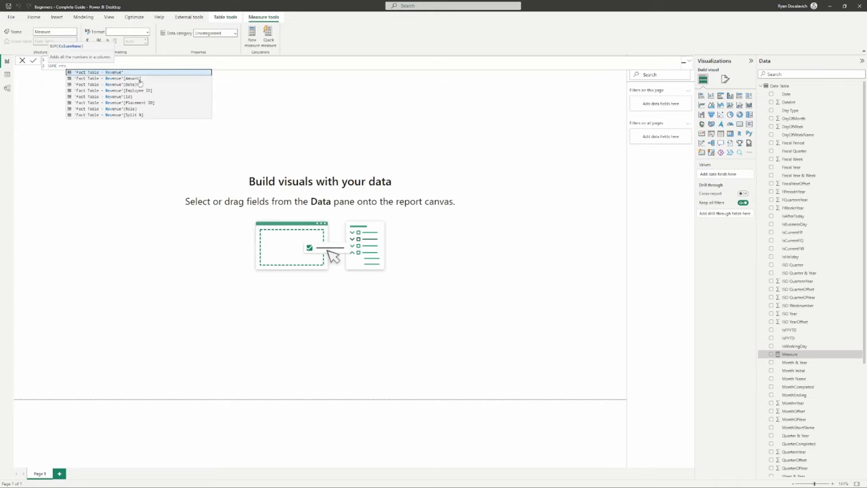
left_click(143, 79)
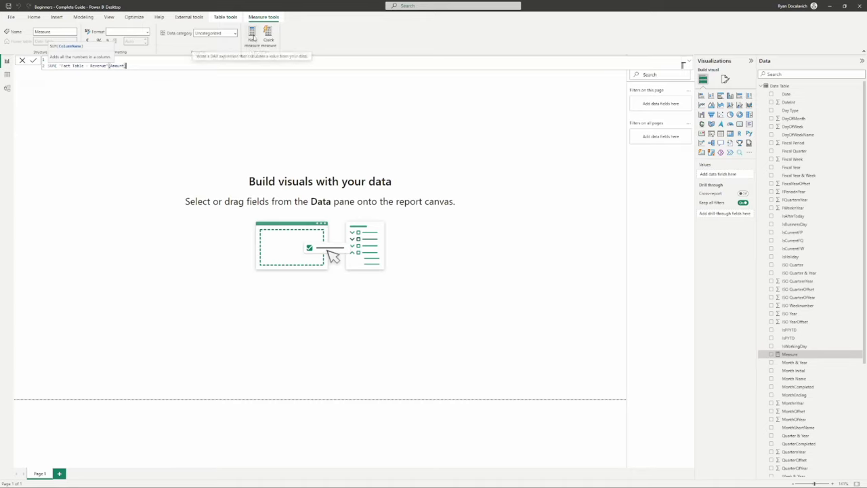
type(")")
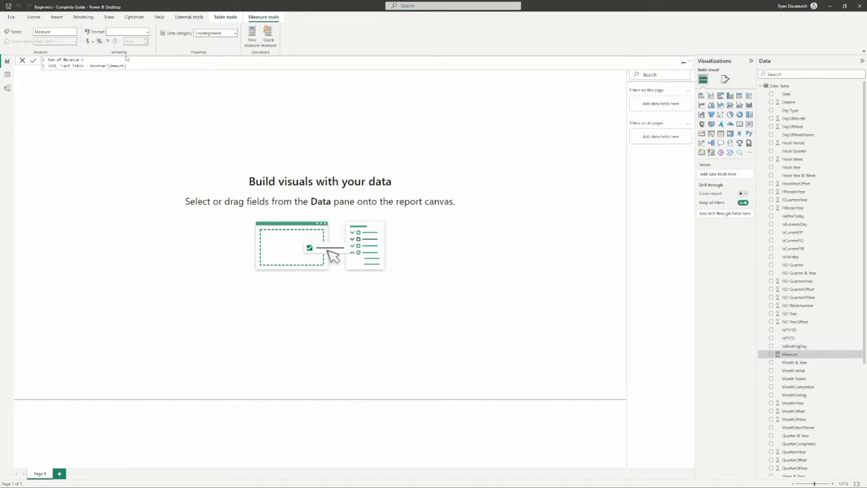
key("Return")
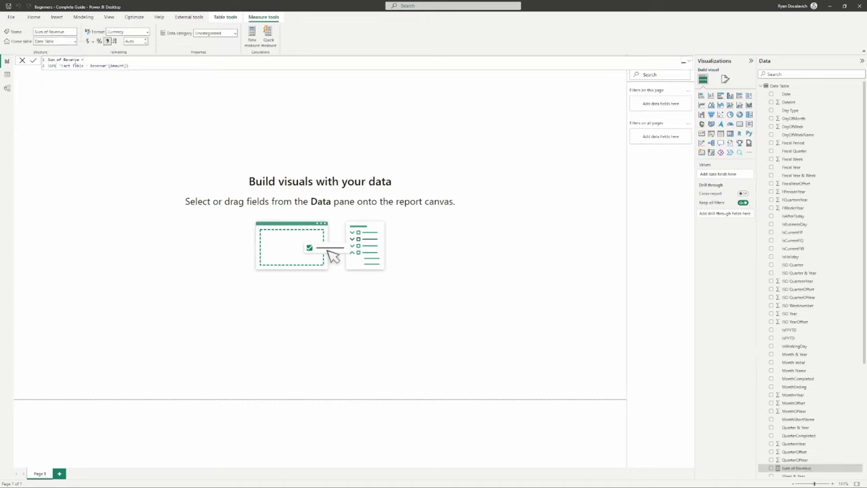
left_click(137, 65)
type("[Amount]")
Step: Look through the Date Table's field list and check where the Sum of Revenue measure is stored
scroll(809, 237, "down", 3)
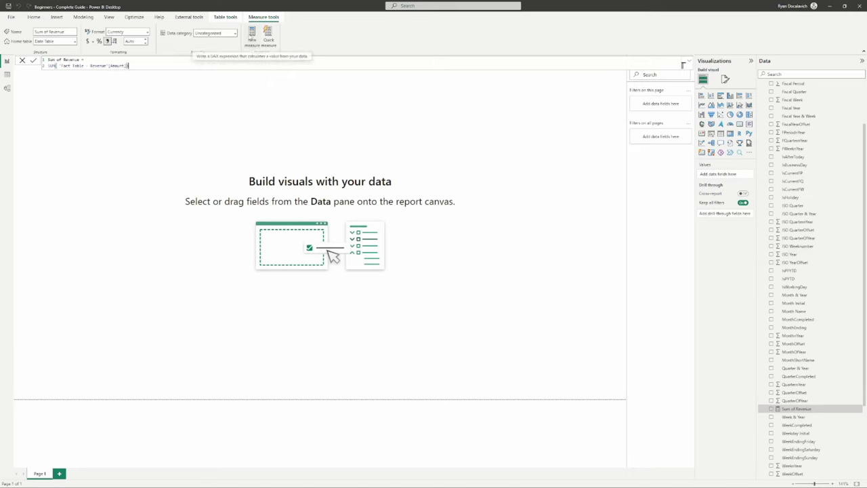
scroll(844, 364, "down", 2)
scroll(844, 365, "down", 1)
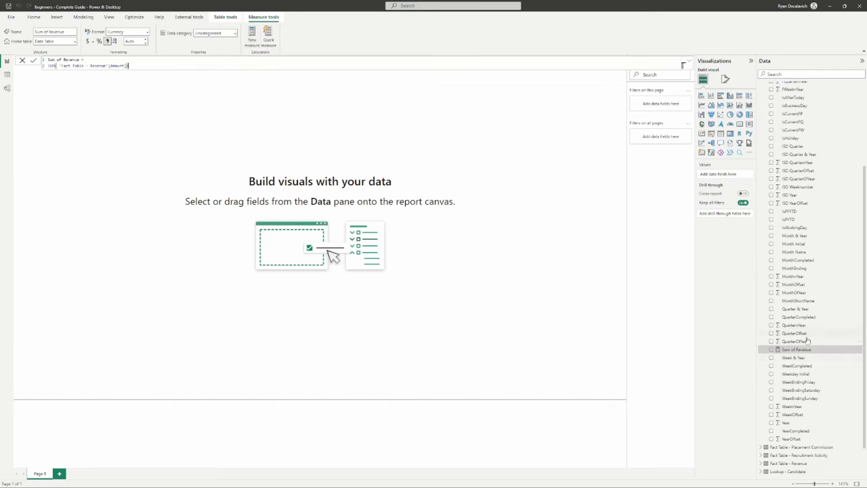
scroll(808, 358, "up", 3)
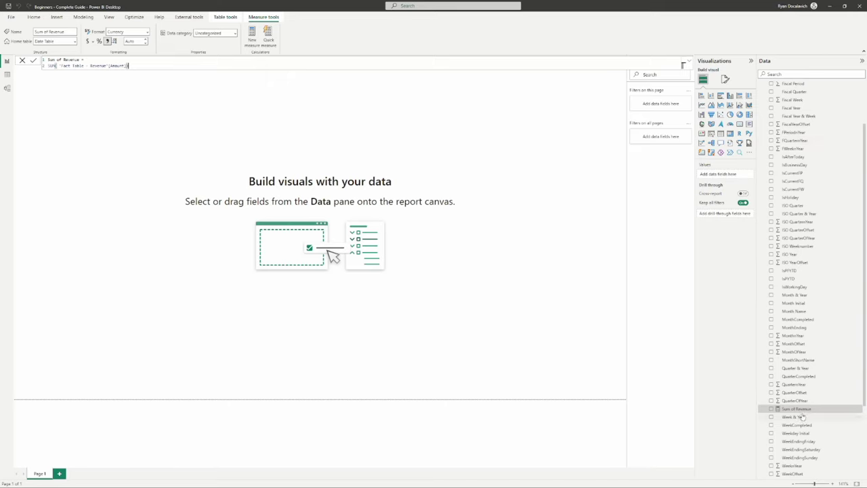
scroll(804, 310, "down", 5)
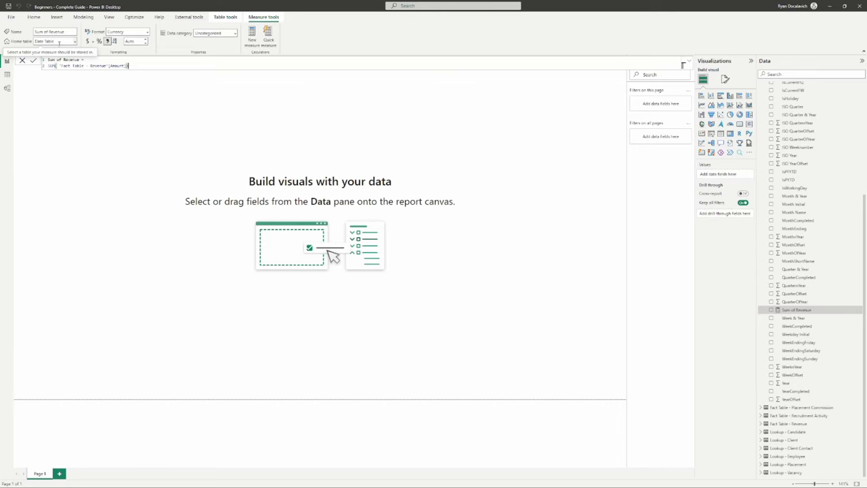
scroll(817, 298, "up", 8)
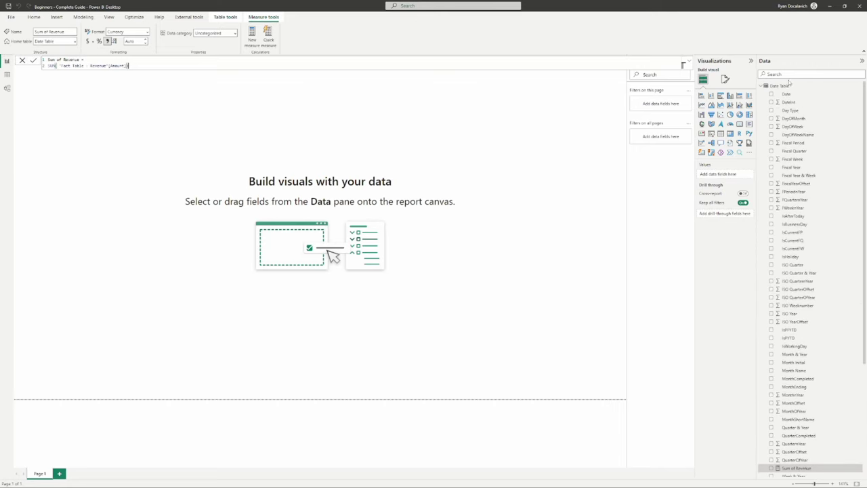
scroll(797, 105, "down", 8)
scroll(808, 292, "up", 5)
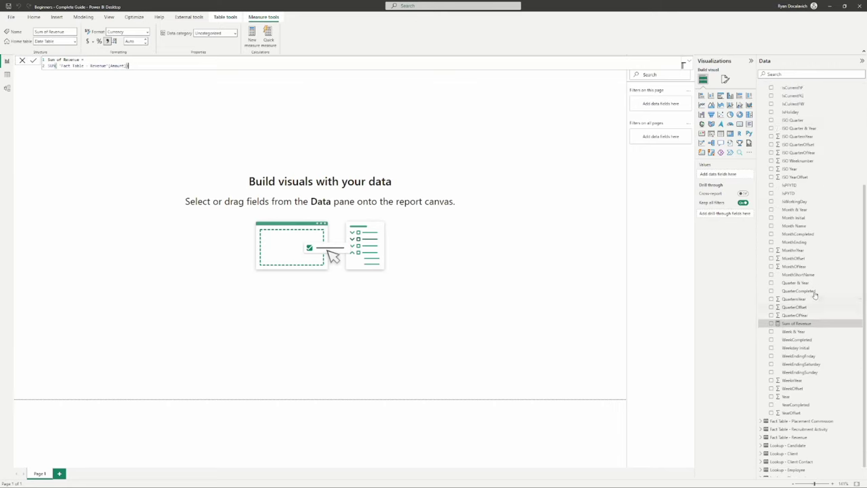
scroll(836, 271, "down", 5)
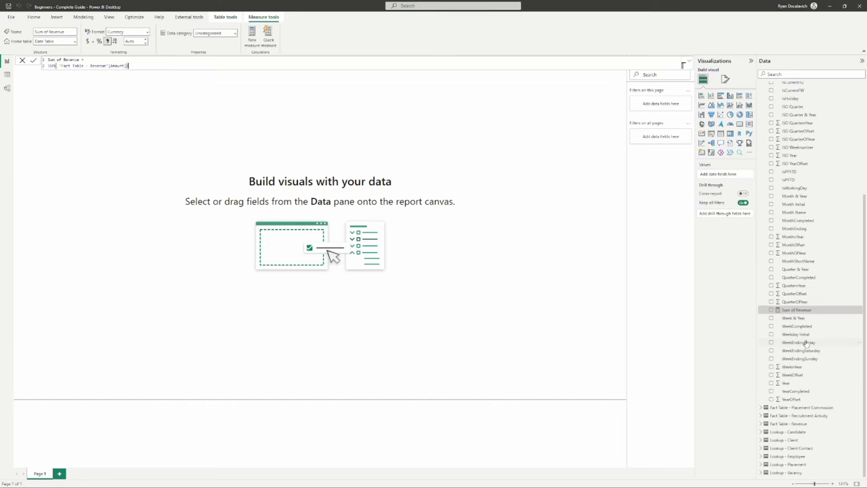
scroll(819, 311, "up", 8)
scroll(792, 224, "down", 8)
Step: Create and load an empty manually entered table named Base Measures
left_click(33, 17)
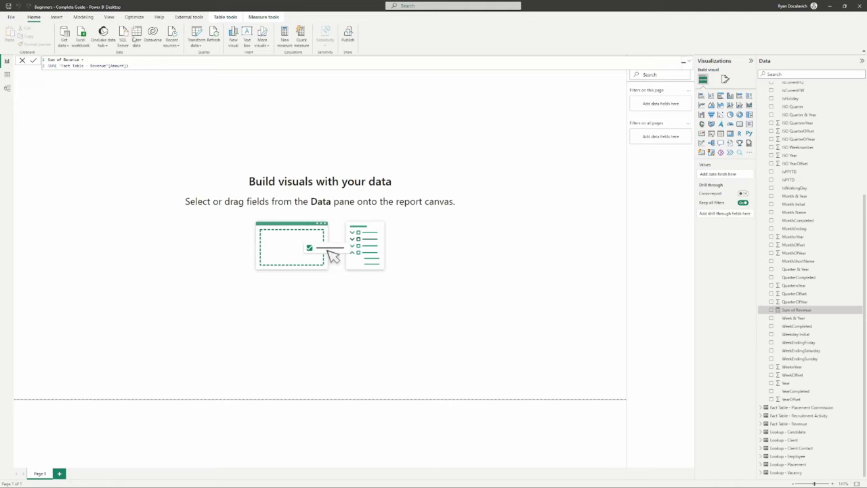
left_click(135, 39)
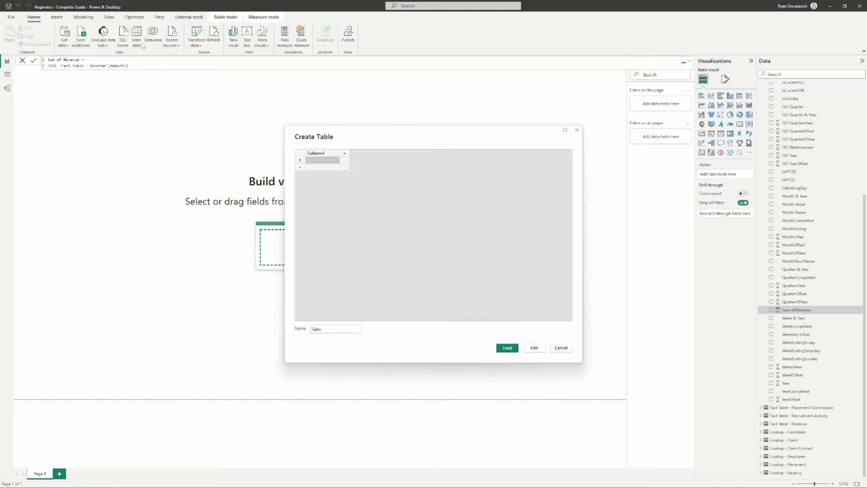
double_click(340, 326)
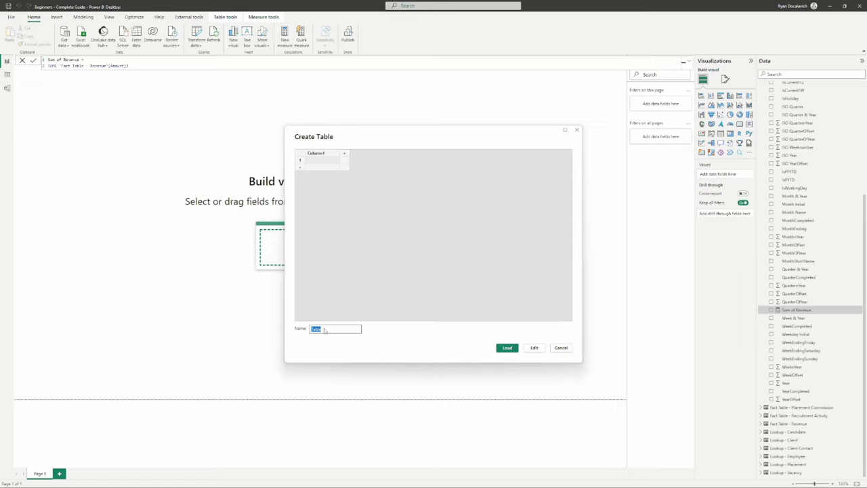
type("Base Measures")
key("Return")
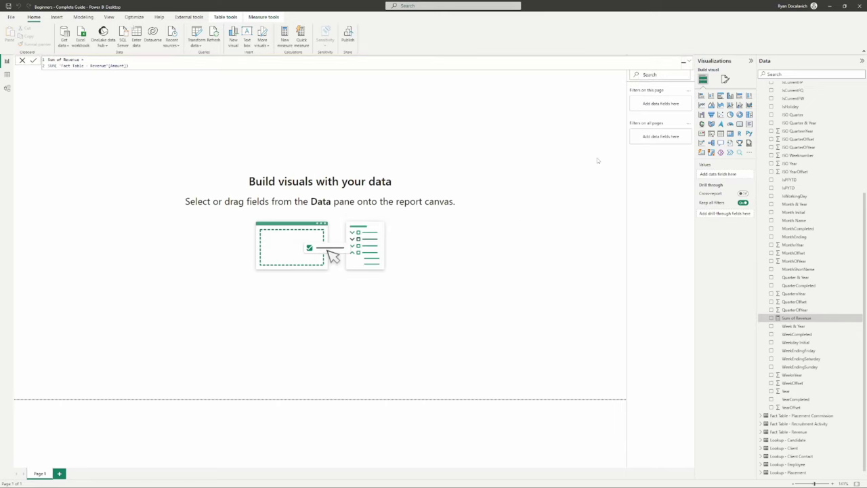
Step: Collapse Date Table and expand the Base Measures table to inspect its placeholder Column1
scroll(816, 122, "up", 5)
left_click(779, 86)
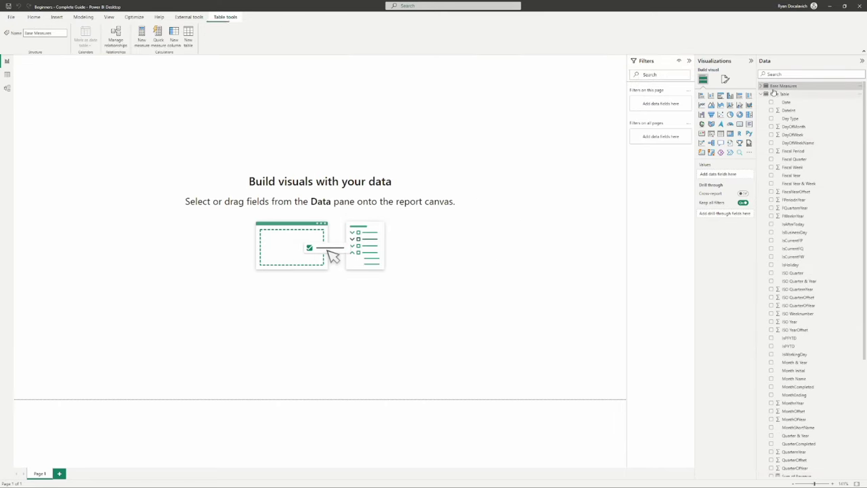
left_click(763, 94)
left_click(763, 86)
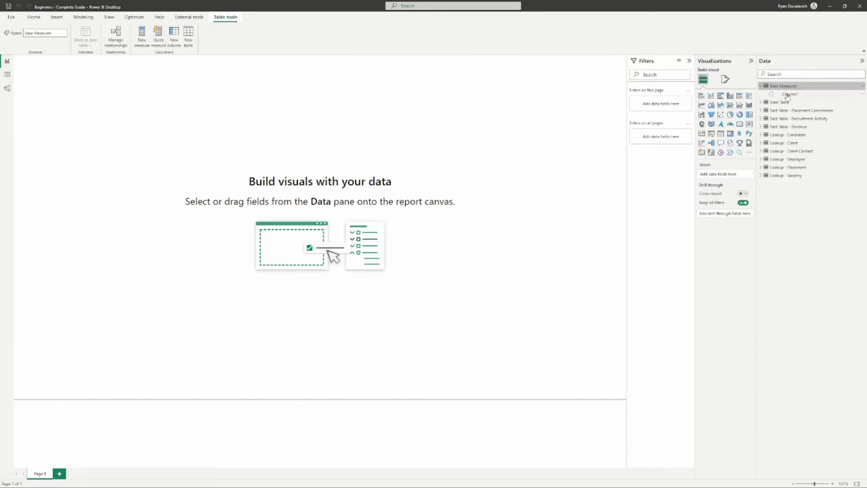
left_click(792, 93)
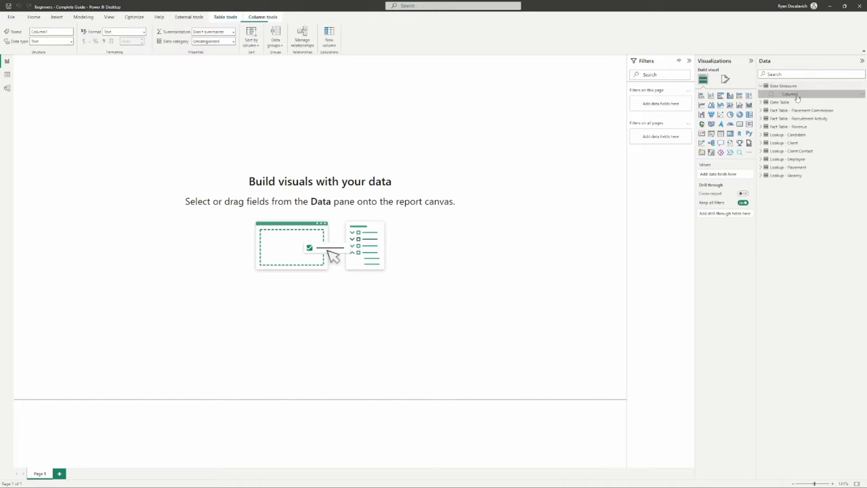
left_click(789, 86)
left_click(789, 94)
left_click(788, 86)
left_click(789, 94)
left_click(788, 86)
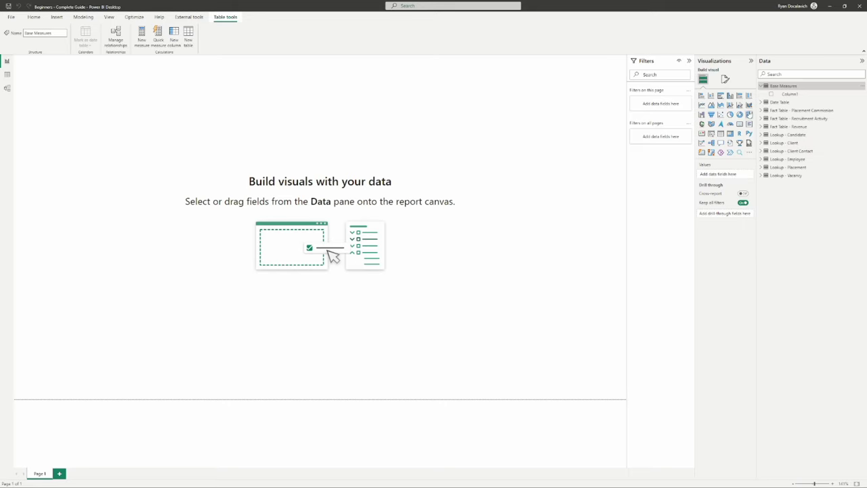
Step: Change the Sum of Revenue measure's home table from Date Table to Base Measures, and collapse Date Table
left_click(762, 101)
scroll(827, 234, "down", 5)
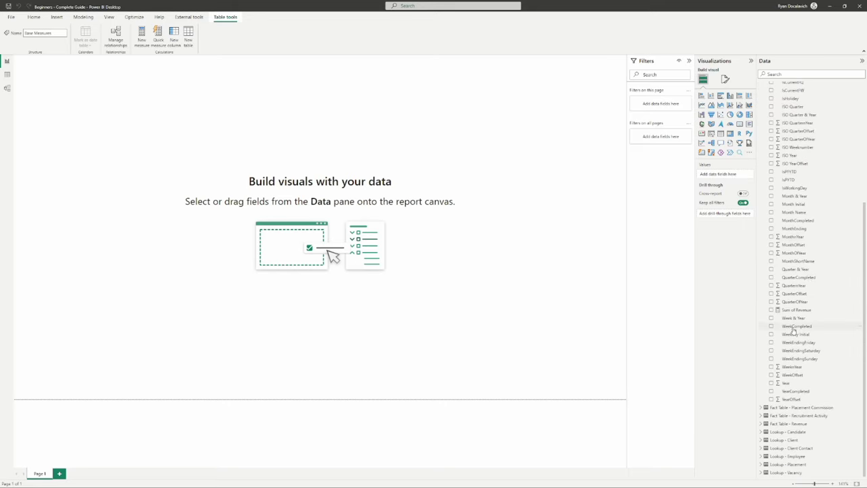
left_click(796, 311)
scroll(811, 289, "up", 5)
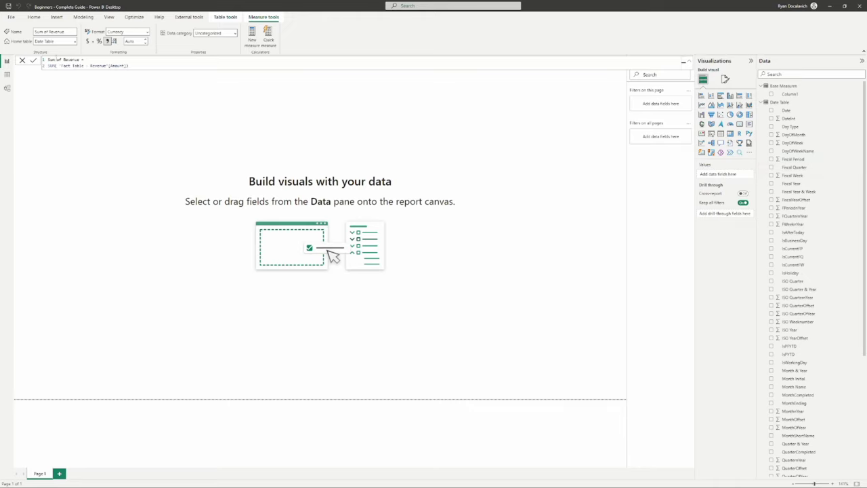
left_click(74, 42)
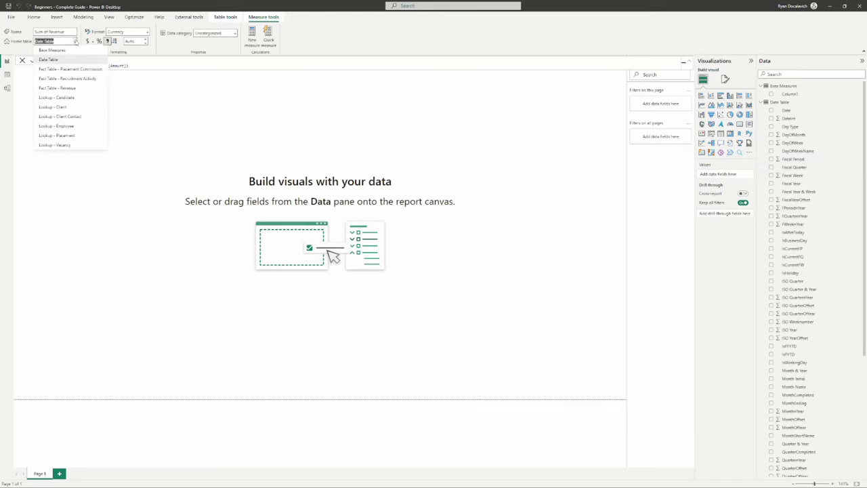
left_click(172, 89)
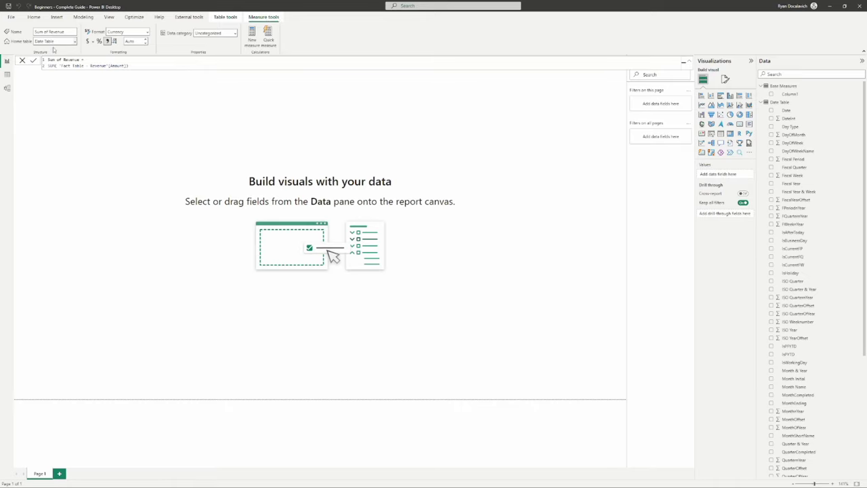
left_click(74, 42)
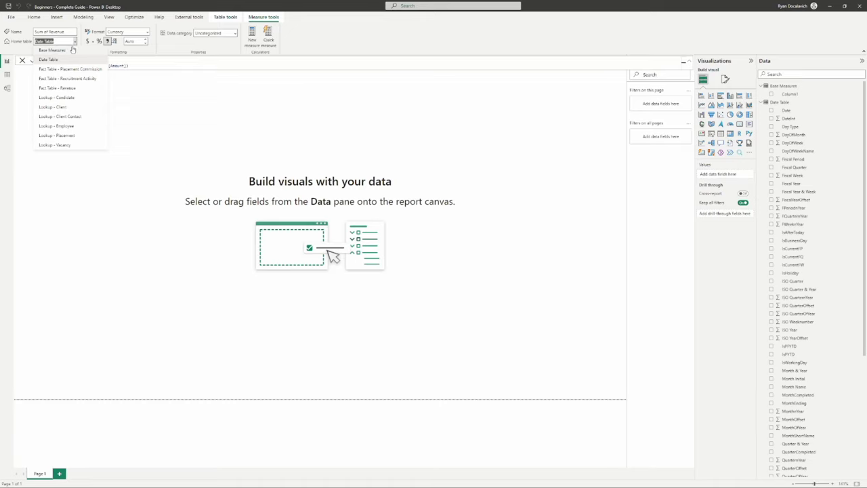
left_click(52, 50)
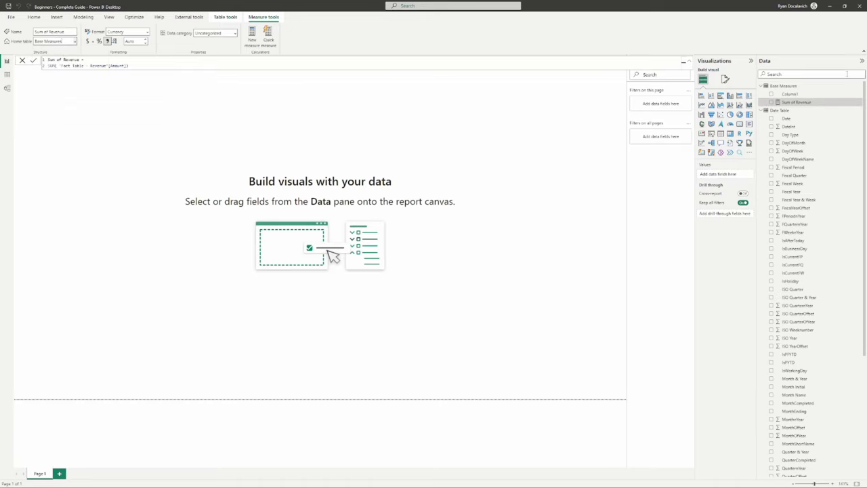
left_click(761, 111)
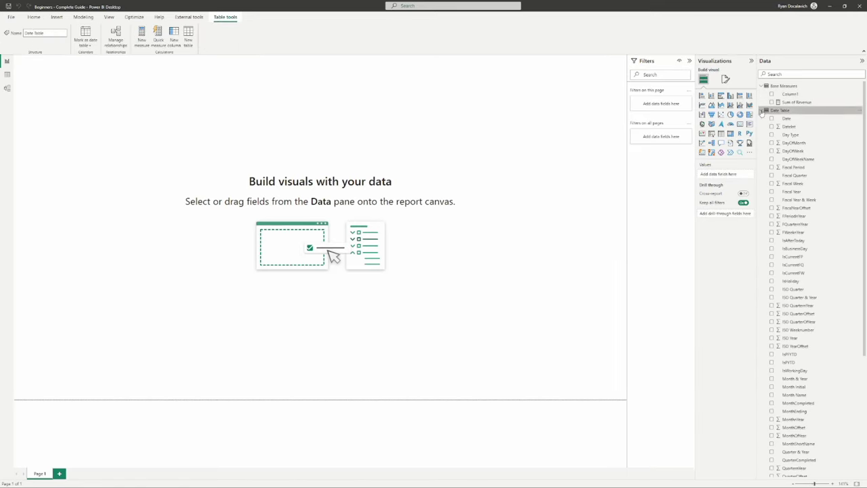
left_click(761, 110)
Step: Delete the placeholder Column1 from the Base Measures table and confirm the deletion
left_click(767, 86)
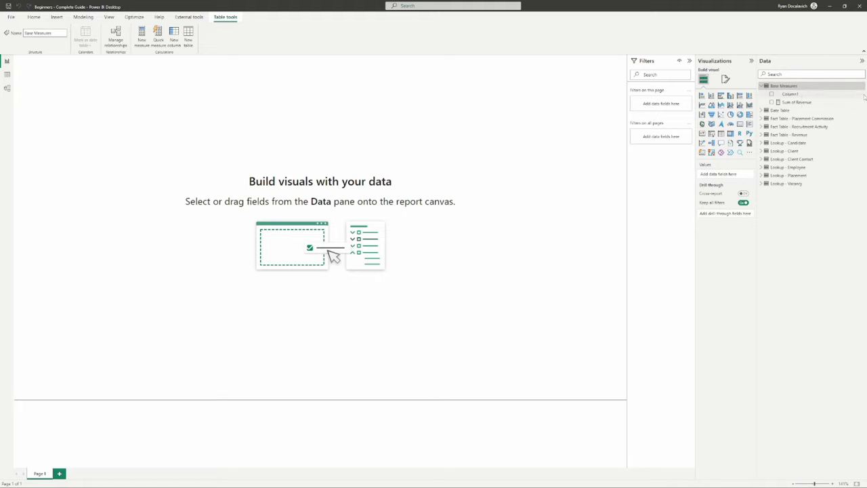
left_click(863, 94)
left_click(862, 94)
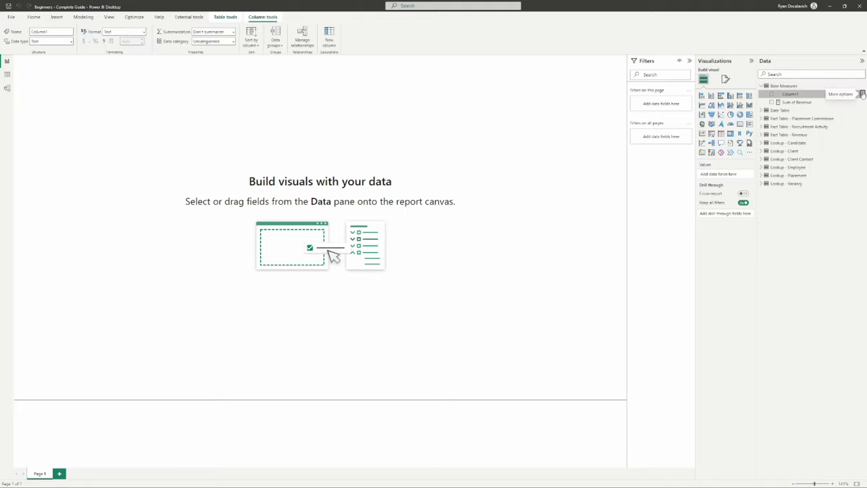
left_click(862, 94)
left_click(833, 159)
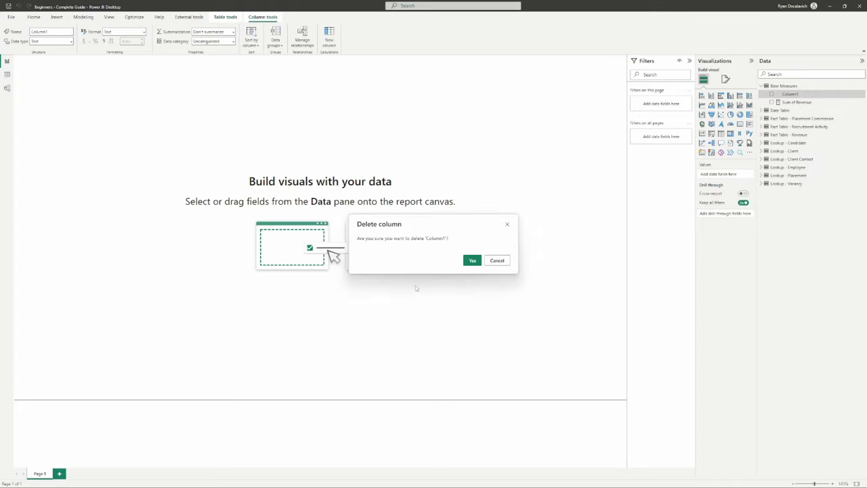
left_click(471, 261)
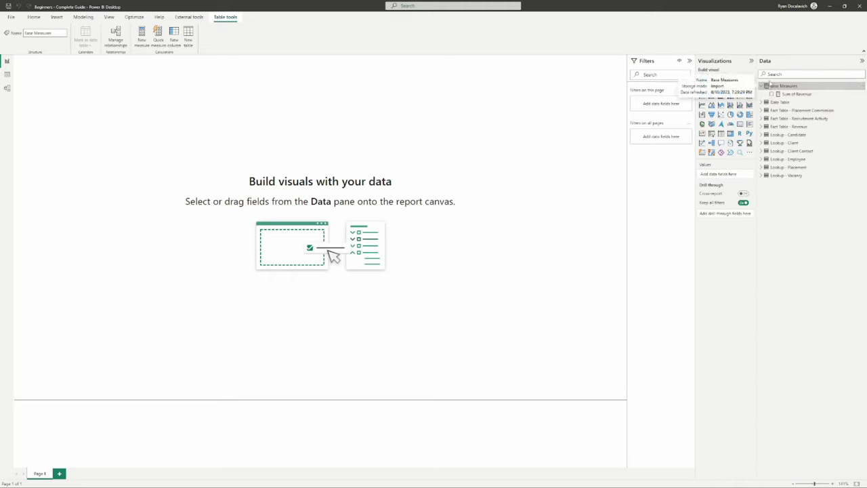
Step: Review the Sum of Revenue measure's SUM formula and its location in the Base Measures table
left_click(801, 95)
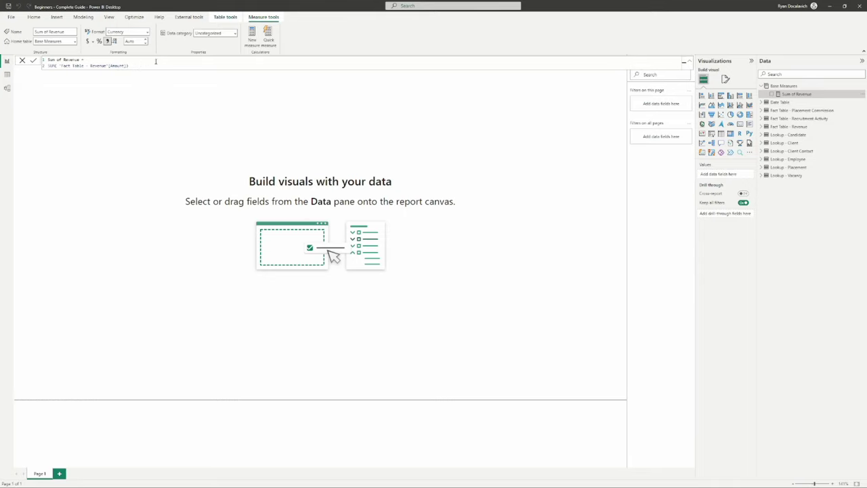
left_click_drag(129, 65, 48, 67)
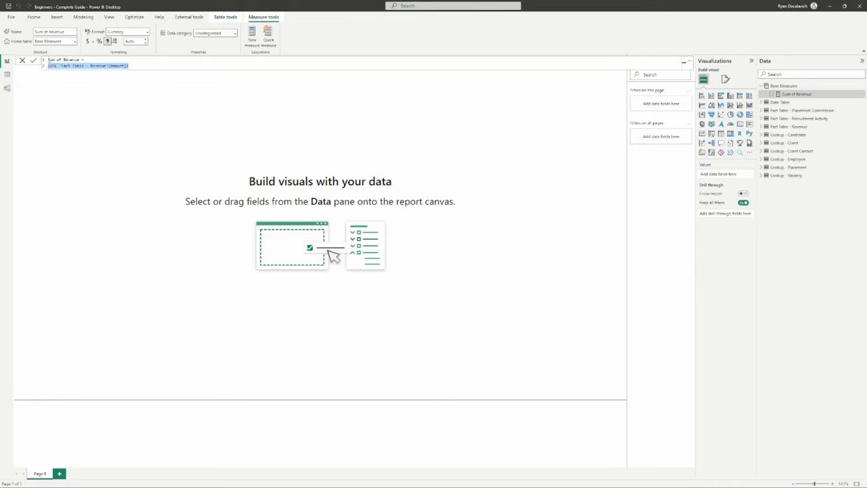
left_click_drag(128, 65, 40, 66)
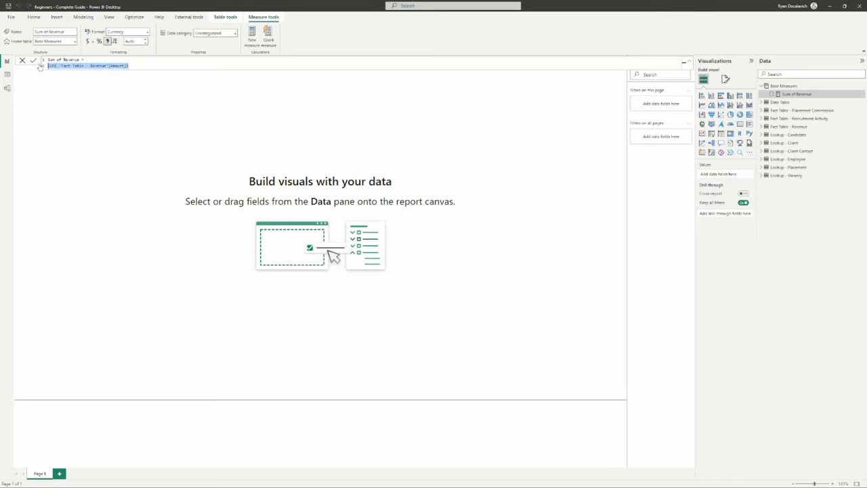
left_click(169, 67)
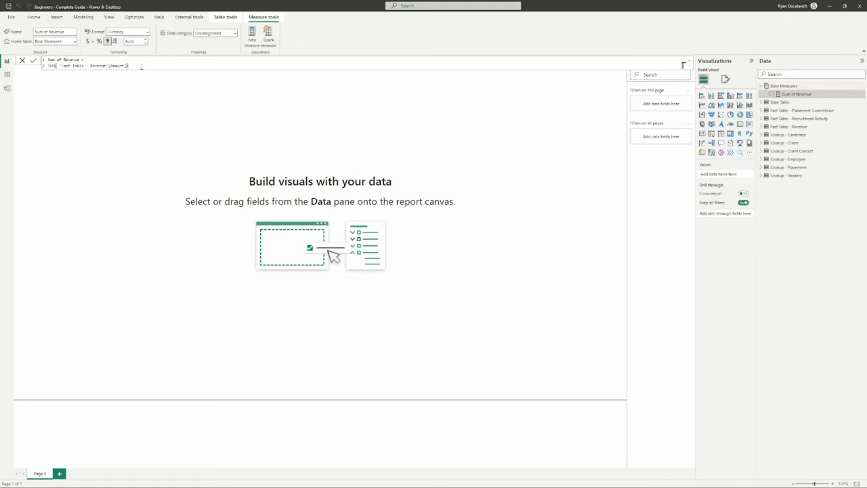
left_click(786, 103)
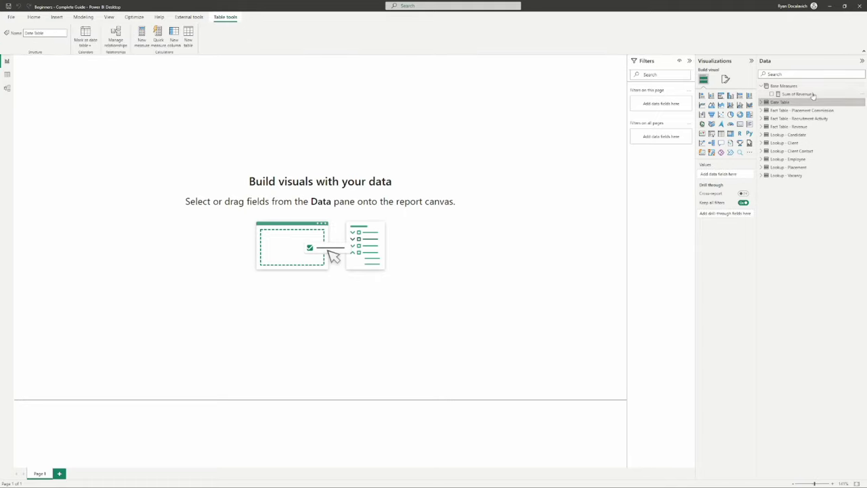
left_click(812, 94)
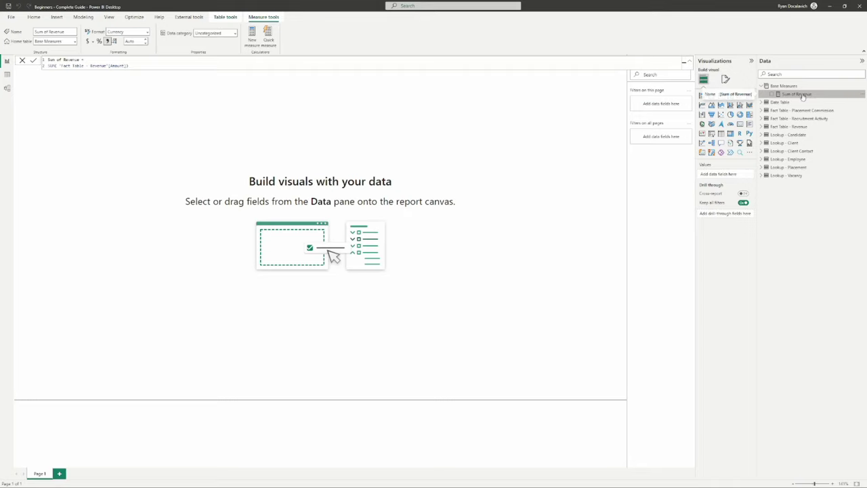
mouse_move(803, 97)
left_mouse_down()
mouse_move(236, 149)
mouse_move(707, 91)
mouse_move(787, 92)
left_mouse_up()
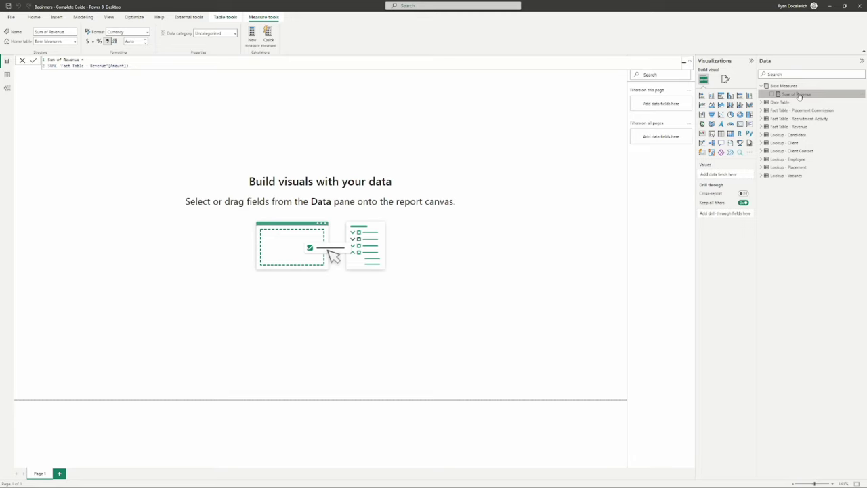
Step: Place Sum of Revenue as a new visual in the middle of the report page and delete the emptied first visual
left_click(772, 94)
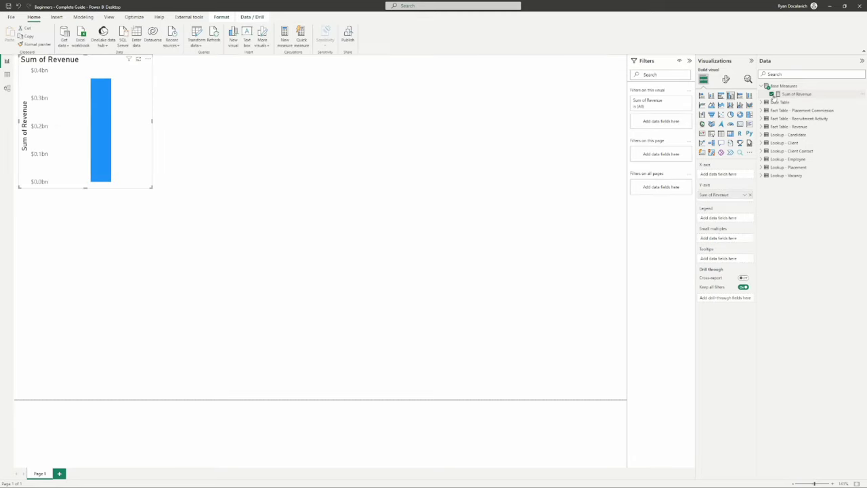
left_click(772, 95)
left_click_drag(786, 95, 274, 197)
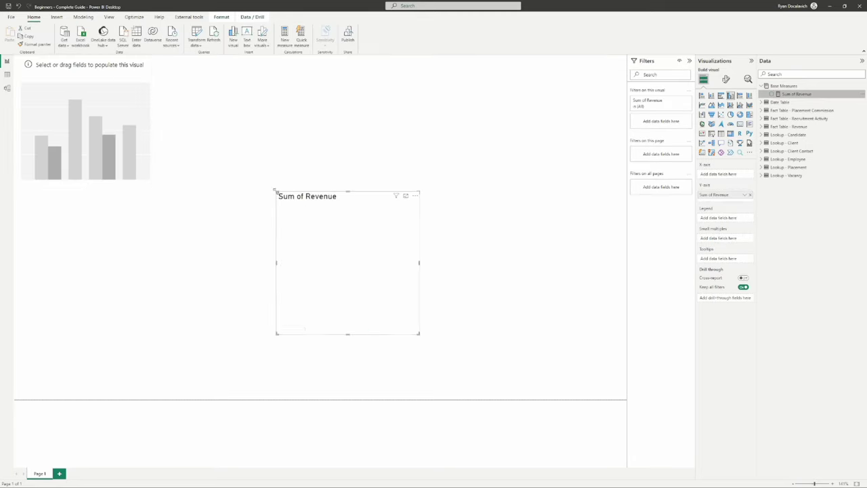
left_click(143, 121)
key("Delete")
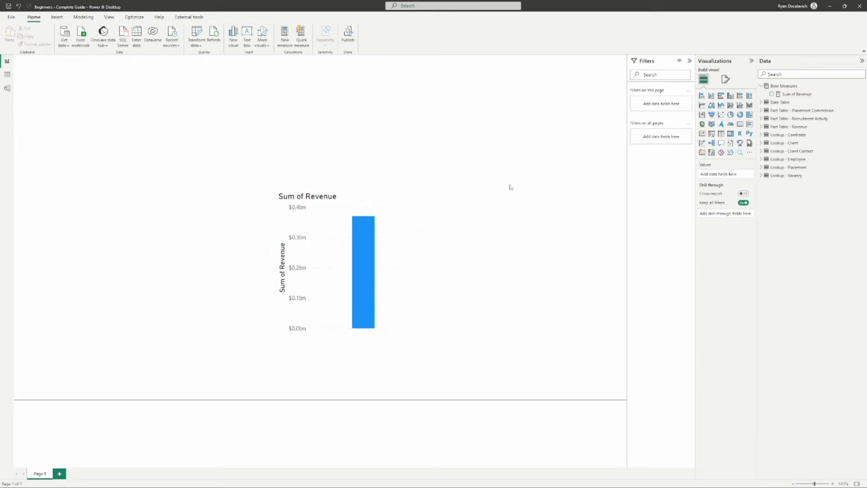
Step: Reposition the Sum of Revenue chart slightly up the page and convert it to a table visual
left_click(337, 202)
left_click_drag(342, 199, 314, 163)
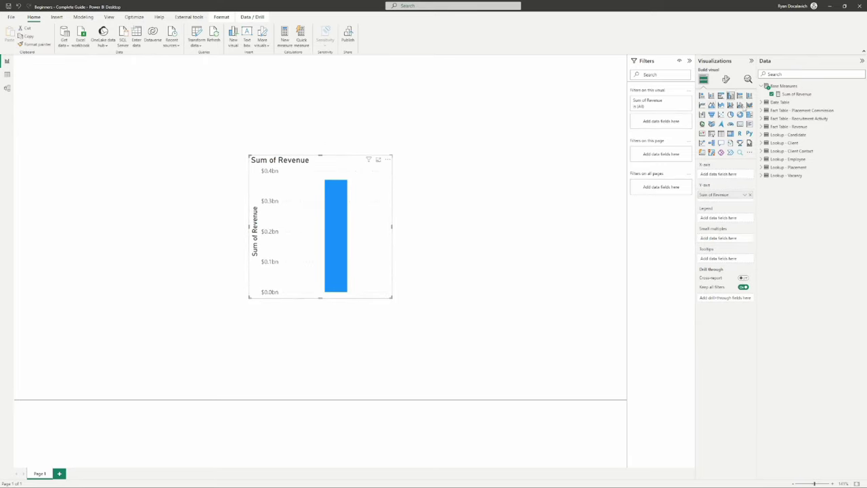
left_click(722, 135)
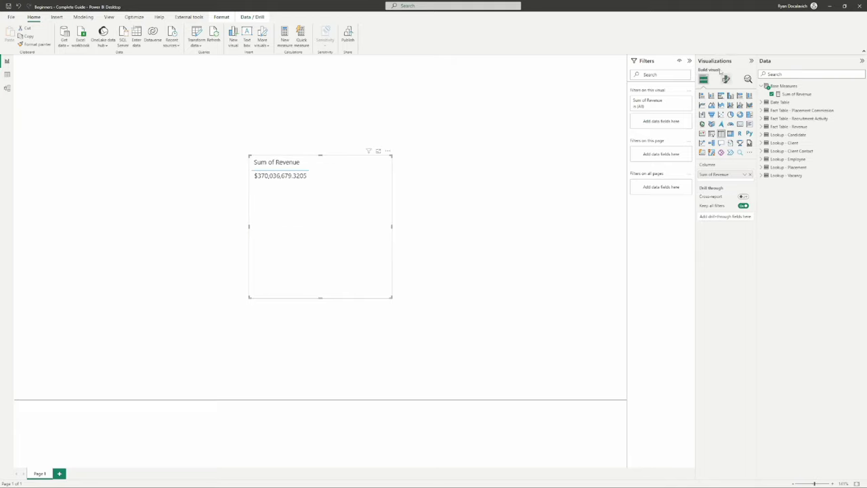
left_click(797, 94)
left_click(258, 178)
left_click(274, 192)
left_click(270, 176)
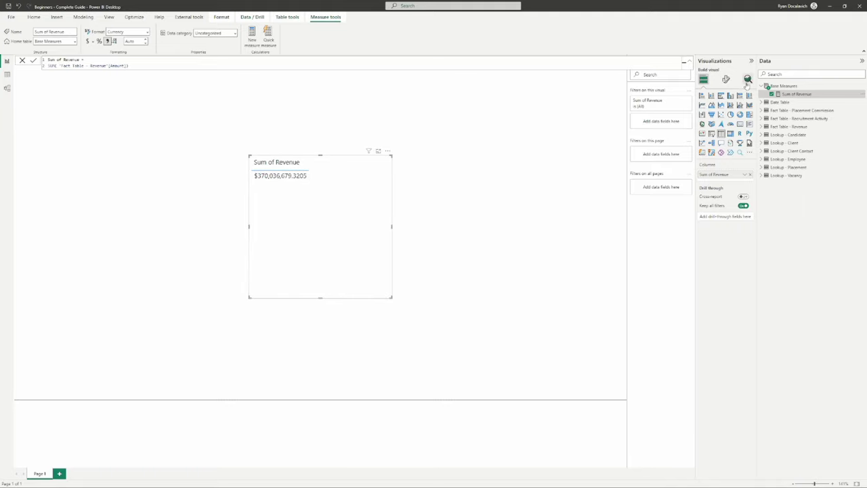
Step: Examine the relationships between Lookup - Placement, Date Table and Fact Table - Revenue in the model diagram, and return to the report
left_click(7, 88)
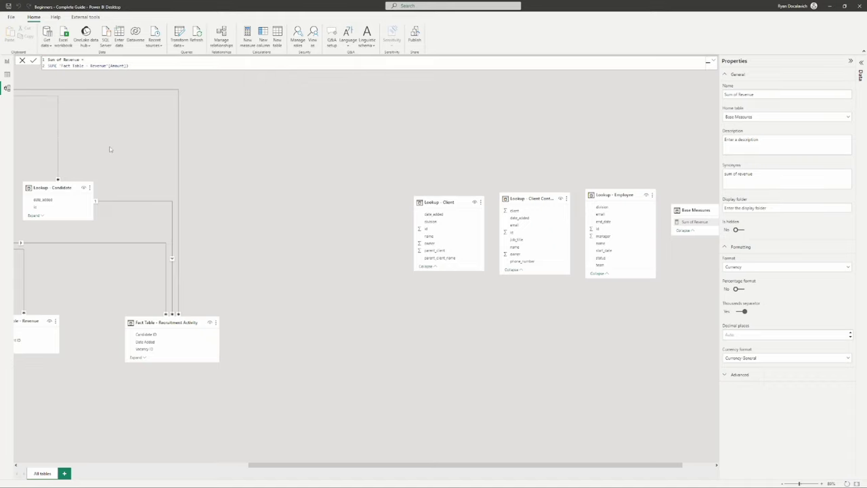
scroll(110, 149, "left", 10)
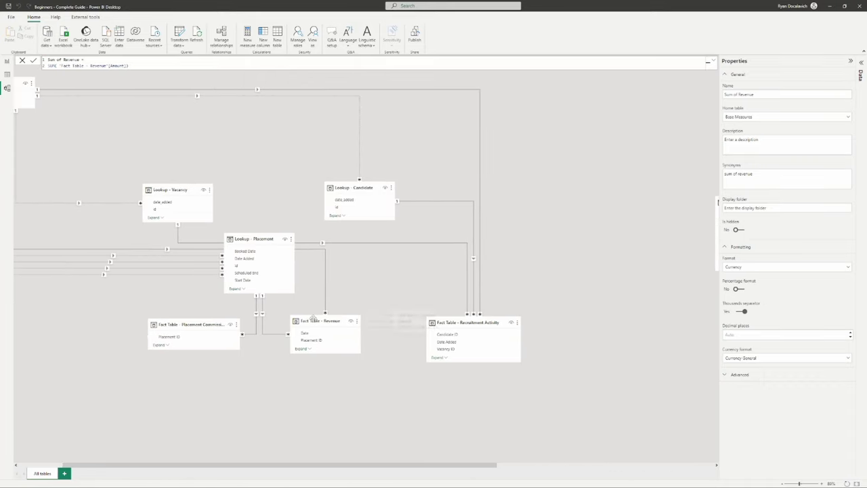
left_click(252, 239)
left_click(325, 298)
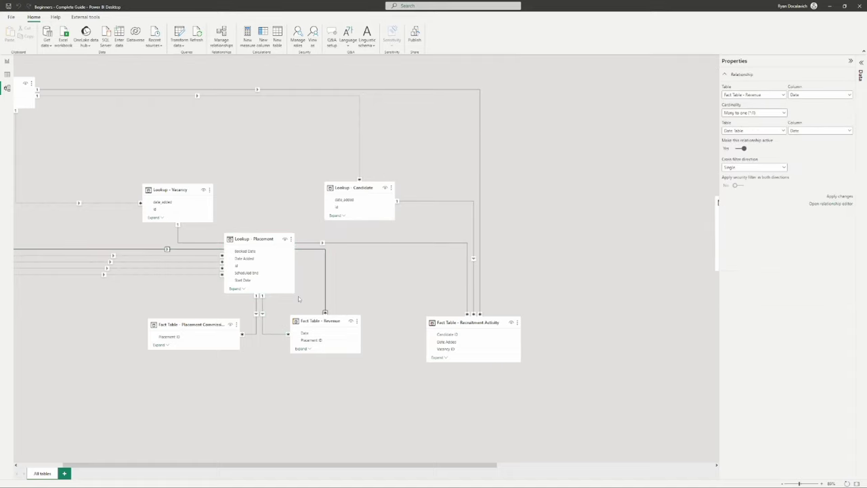
left_click(7, 61)
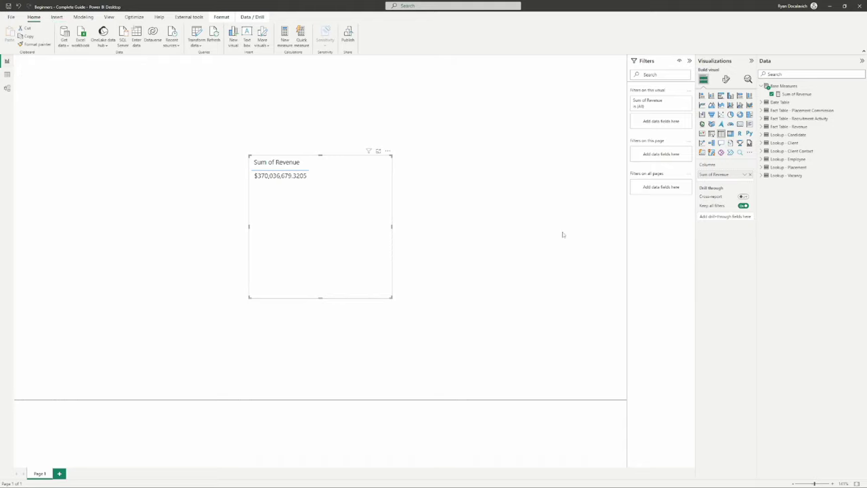
Step: Find Placement ID in Fact Table - Revenue, add it before Sum of Revenue in the table visual, and enlarge the visual
left_click(785, 73)
type("placement ind")
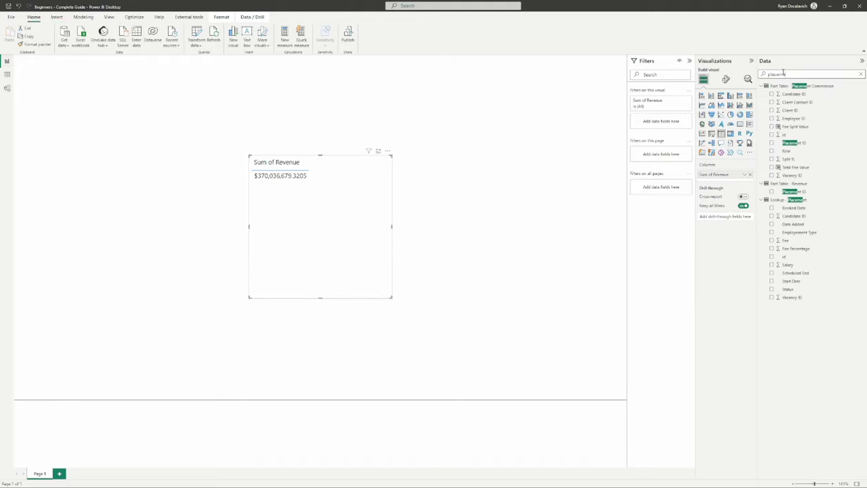
key("BackSpace")
key("BackSpace")
key("BackSpace")
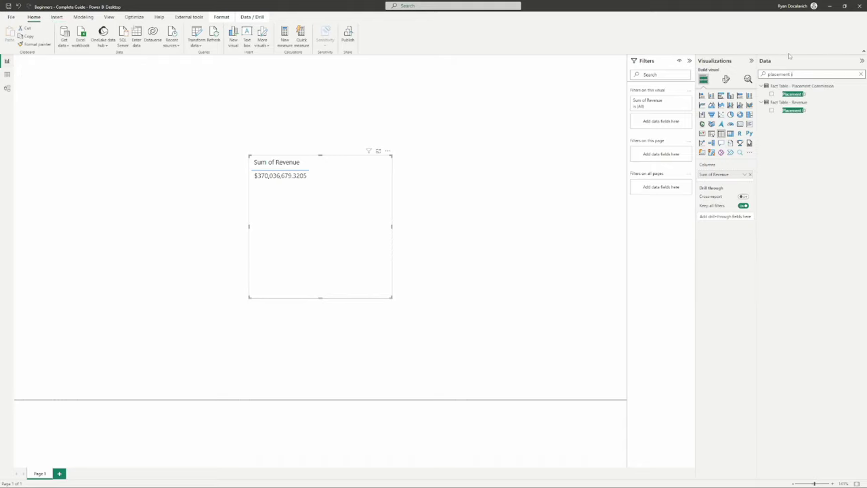
left_click_drag(793, 110, 718, 175)
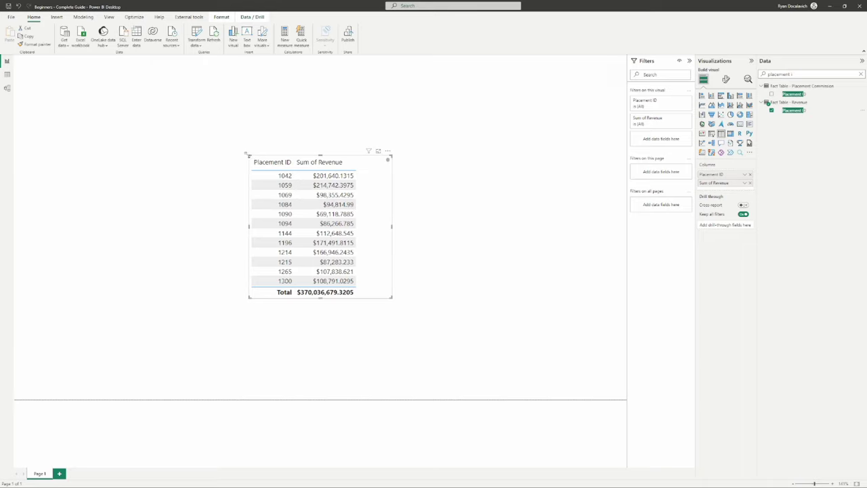
left_click_drag(248, 155, 102, 77)
left_click_drag(172, 297, 302, 337)
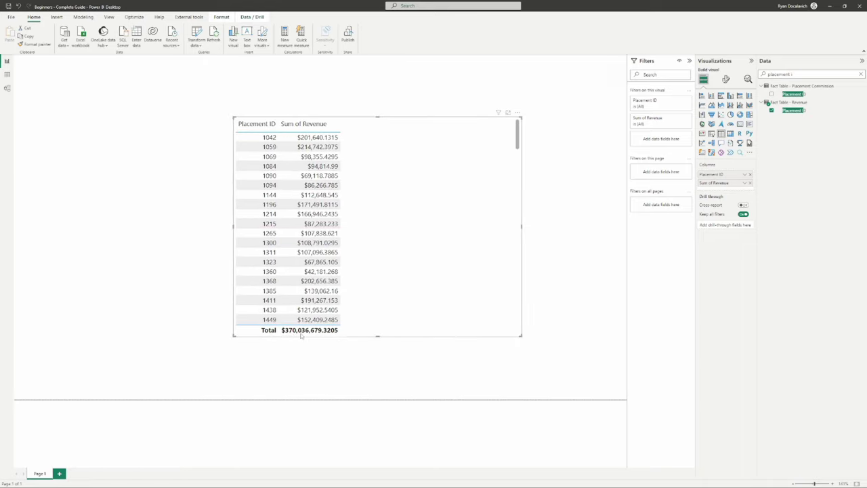
Step: Compare Sum of Revenue with and without Placement ID, and inspect the rows for placements 1042, 1214 and 1300
left_click(750, 175)
left_click(18, 6)
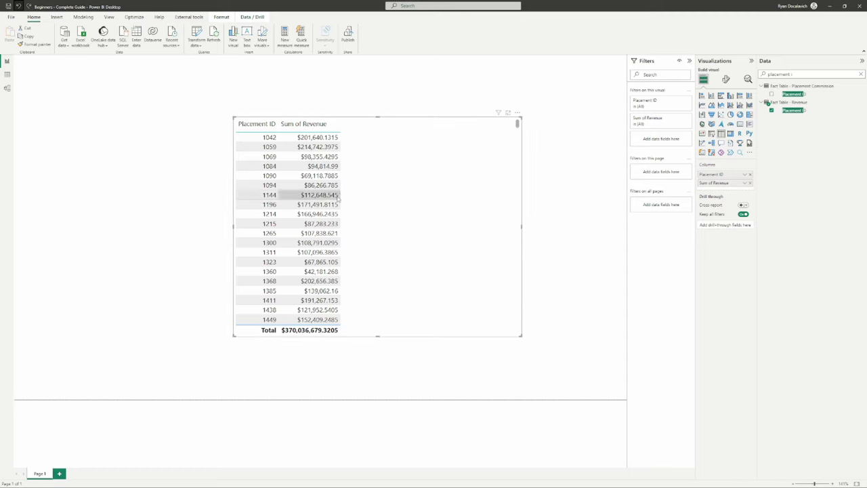
left_click(327, 138)
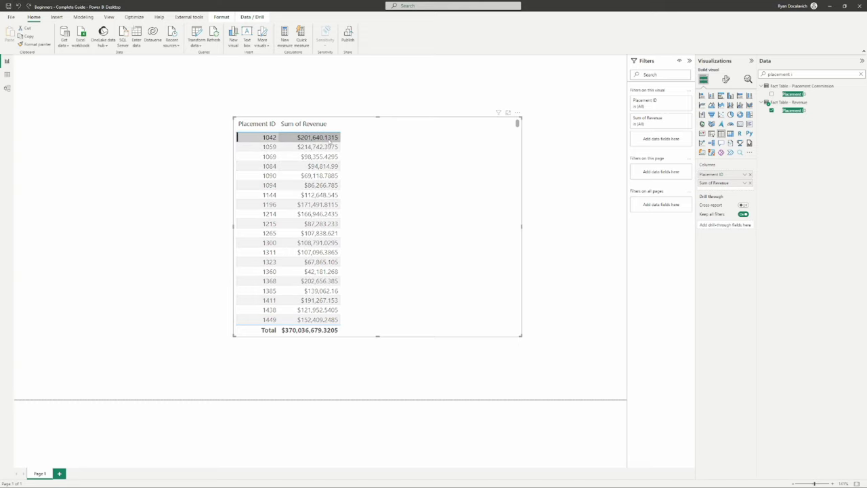
left_click(315, 214)
left_click(306, 243)
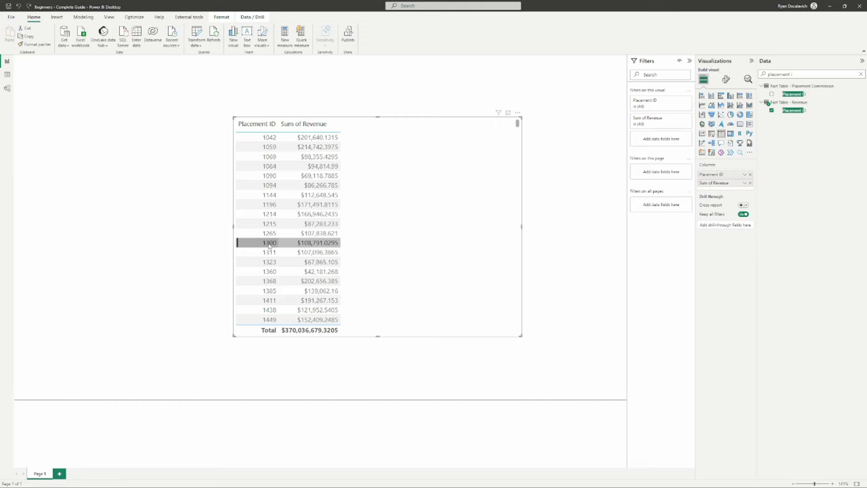
Step: Inspect the Sum of Revenue values row by row in the table visual, including placements 1300, 1311 and 1214
left_click(304, 244)
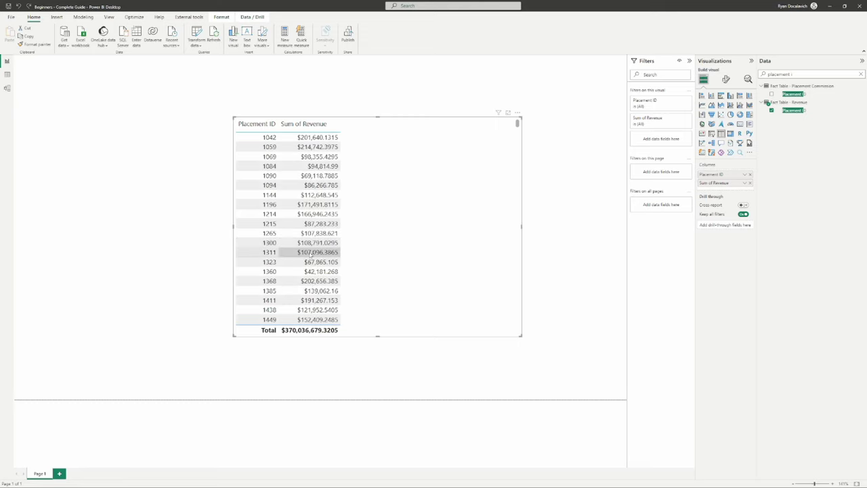
left_click(309, 254)
left_click(310, 255)
left_click(303, 254)
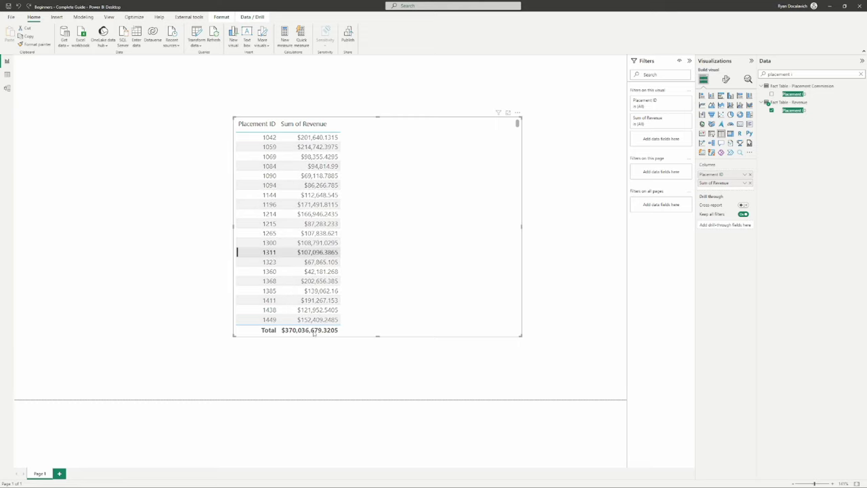
left_click(306, 309)
left_click(301, 215)
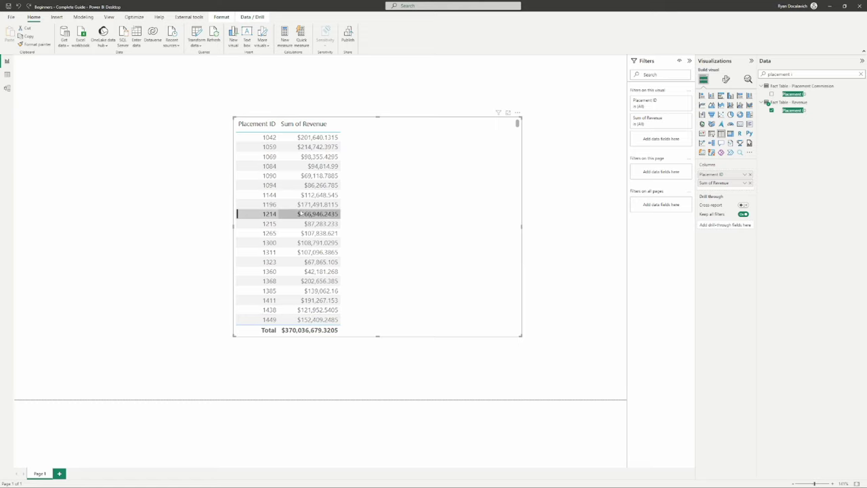
left_click(301, 185)
left_click(302, 185)
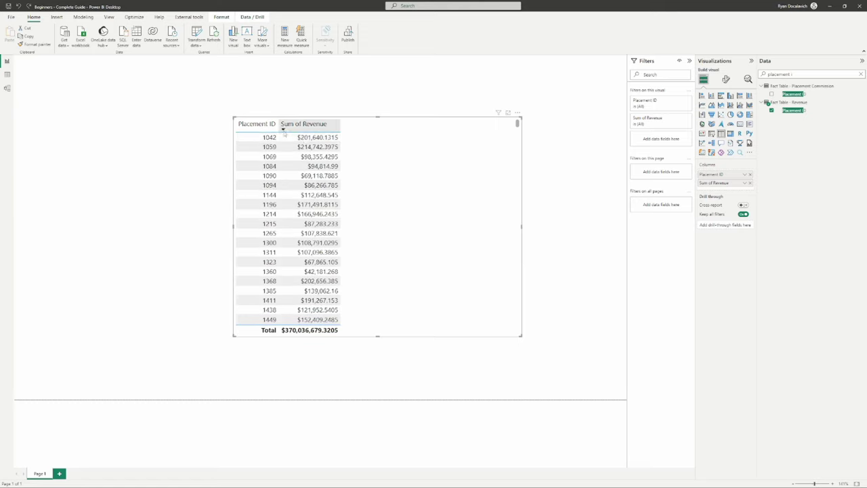
left_click(265, 137)
left_click(274, 147)
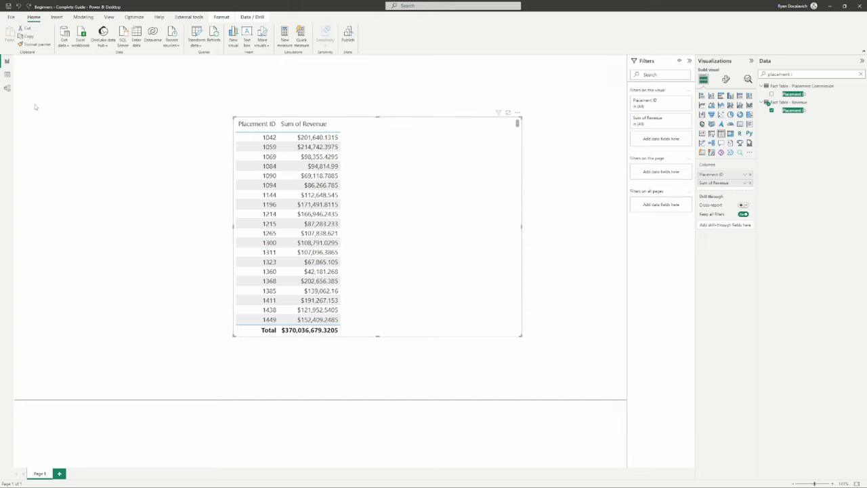
Step: Replace Placement ID in the table visual with the id field from Lookup - Vacancy, placed before Sum of Revenue
left_click(751, 175)
triple_click(807, 73)
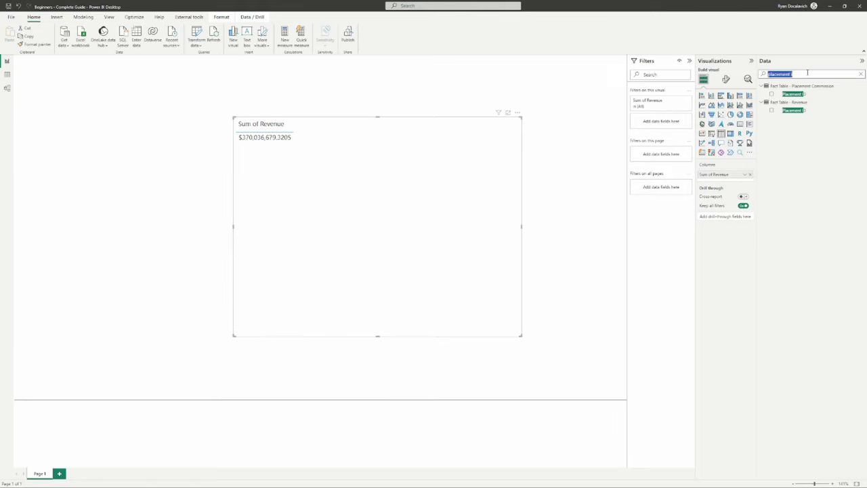
type("vacan")
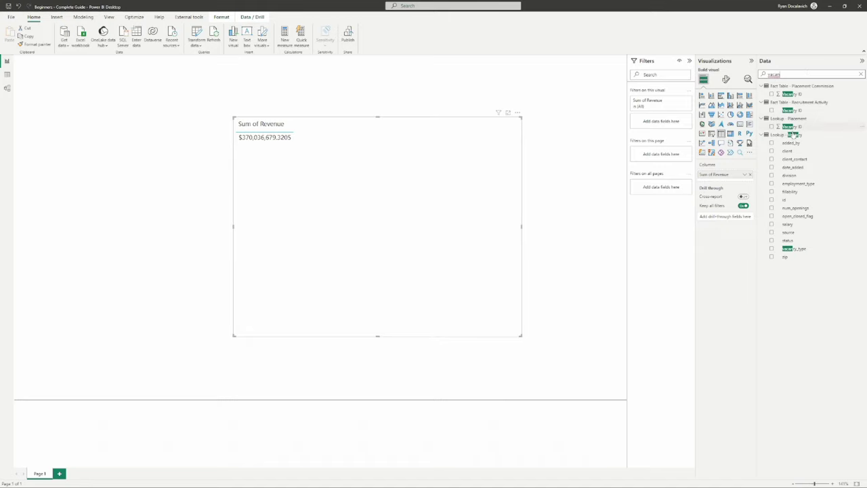
left_click(790, 198)
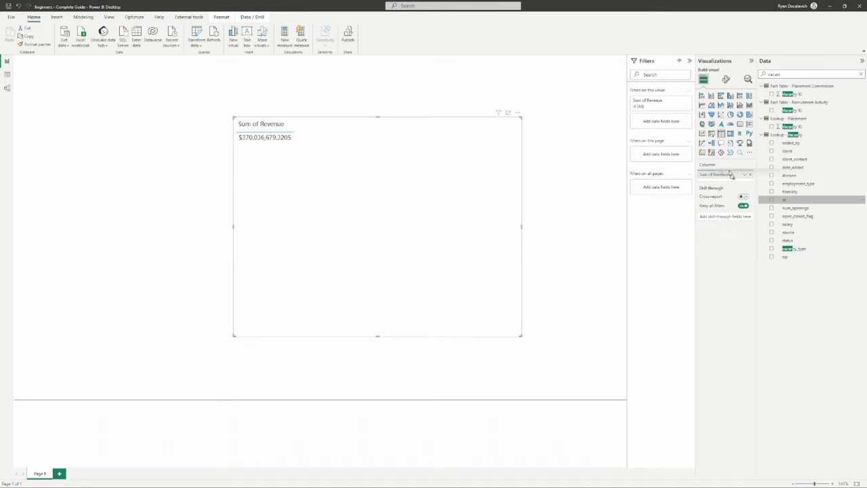
Step: Review Sum of Revenue by vacancy id, check how Lookup - Vacancy relates to Fact Table - Revenue in the model diagram, and return to the report
scroll(279, 156, "down", 15)
scroll(309, 220, "up", 15)
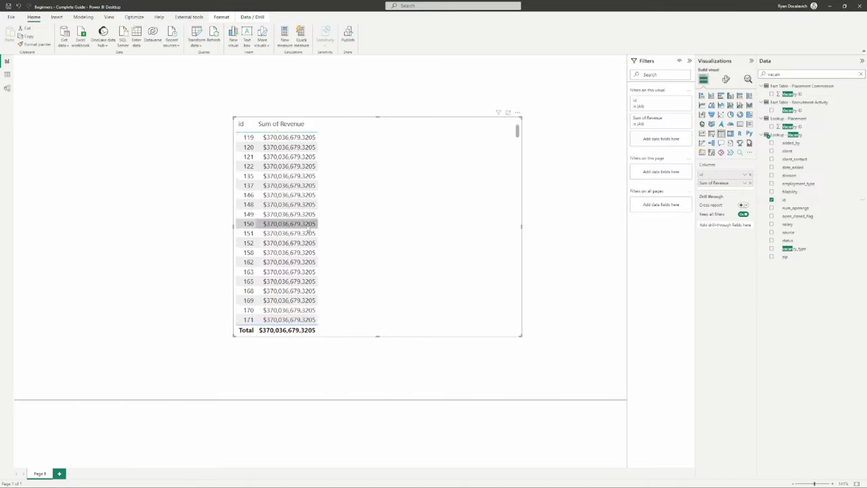
left_click(7, 88)
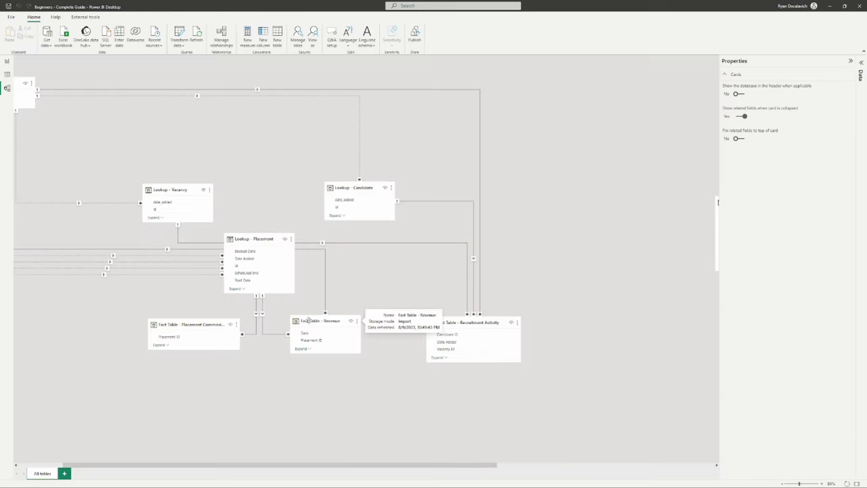
left_click(7, 61)
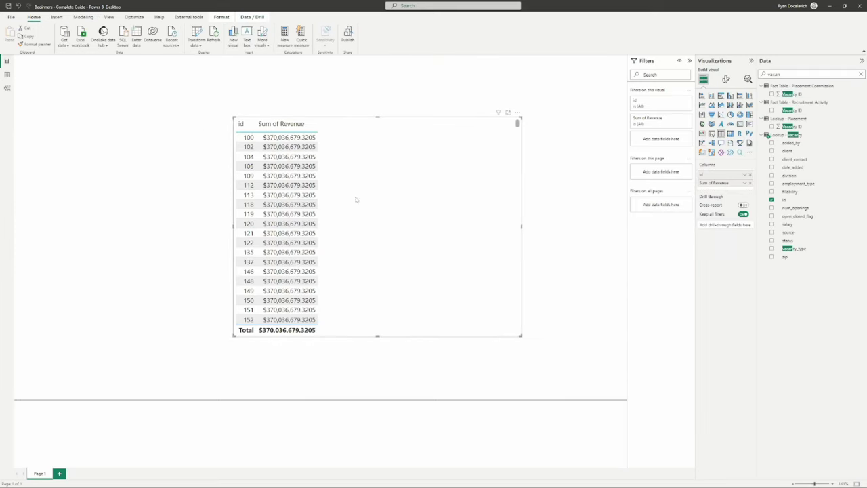
Step: Find the id field of Lookup - Placement and use it in the table visual in place of the vacancy id, before Sum of Revenue
left_click(819, 73)
double_click(820, 74)
type("placement id")
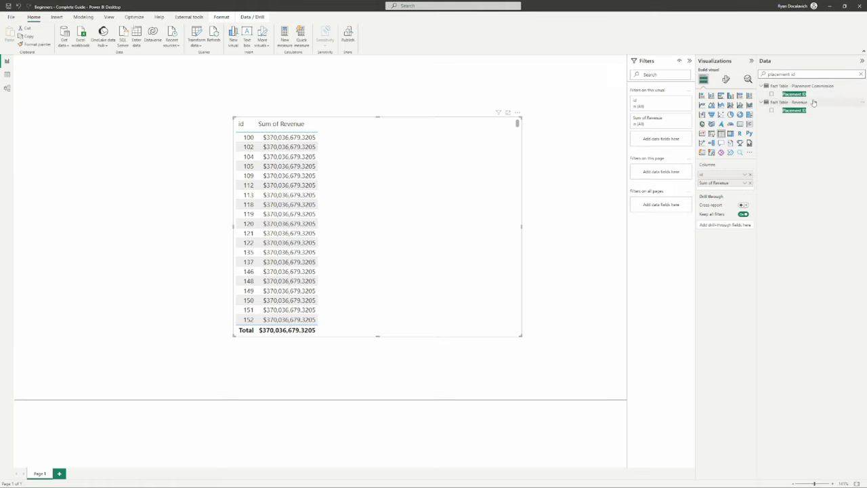
key("ctrl+a")
type("id")
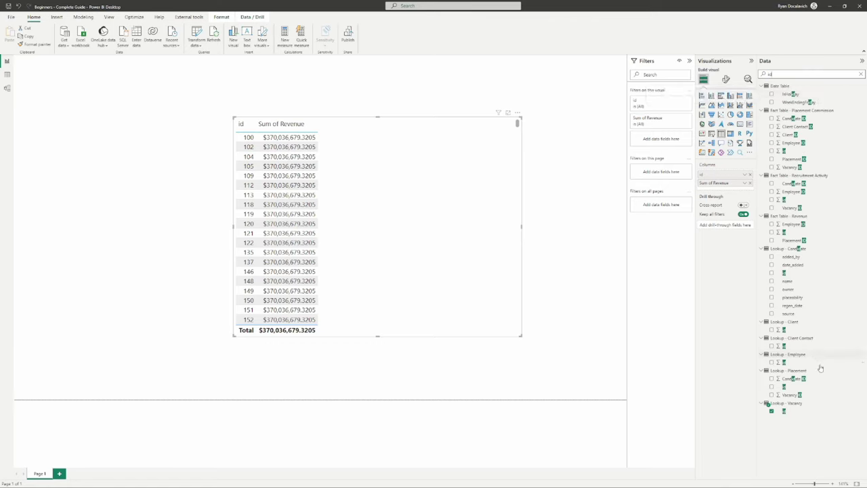
left_click_drag(793, 391, 754, 180)
left_click(750, 183)
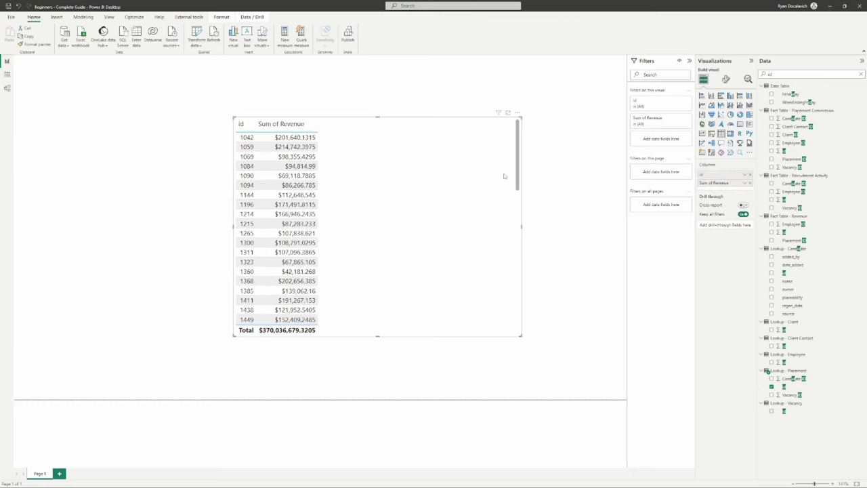
Step: Reposition the table visual closer to the left edge of the page and inspect the row for placement 1215
left_click_drag(373, 208, 349, 196)
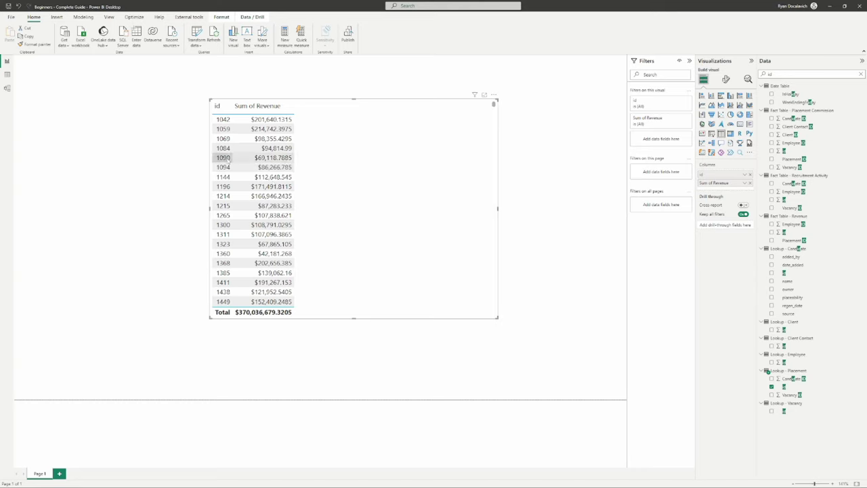
left_click(228, 206)
left_click(229, 205)
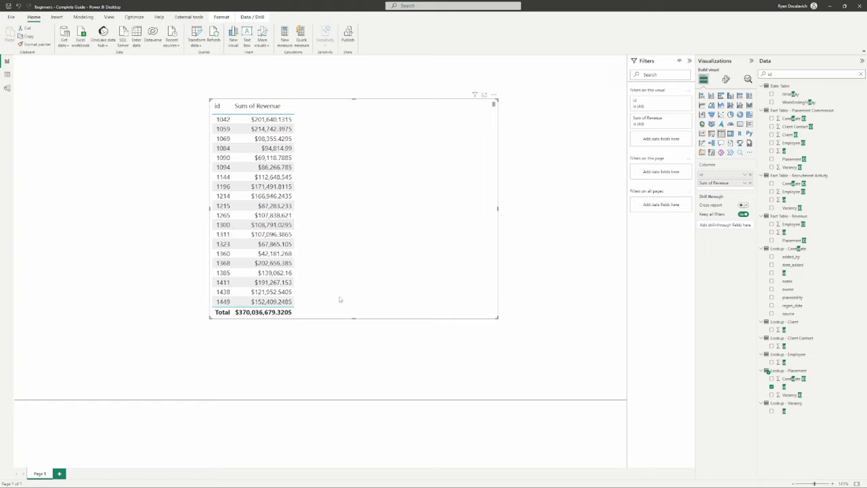
left_click_drag(378, 242, 350, 260)
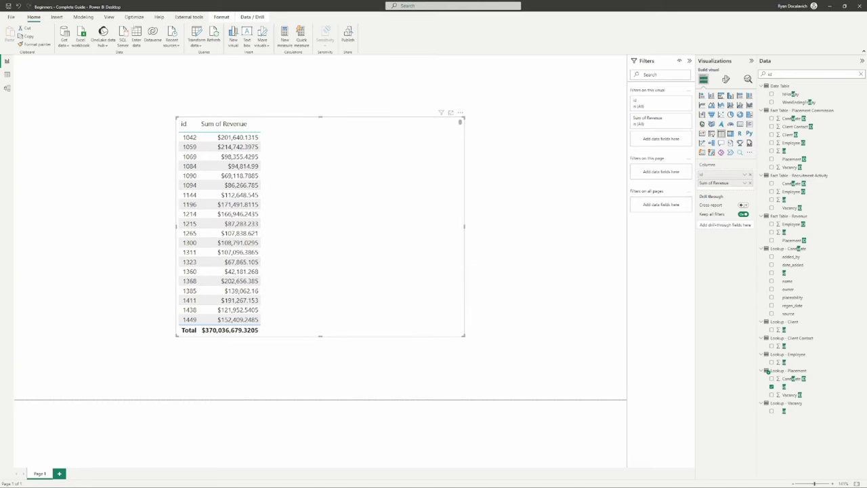
key("Escape")
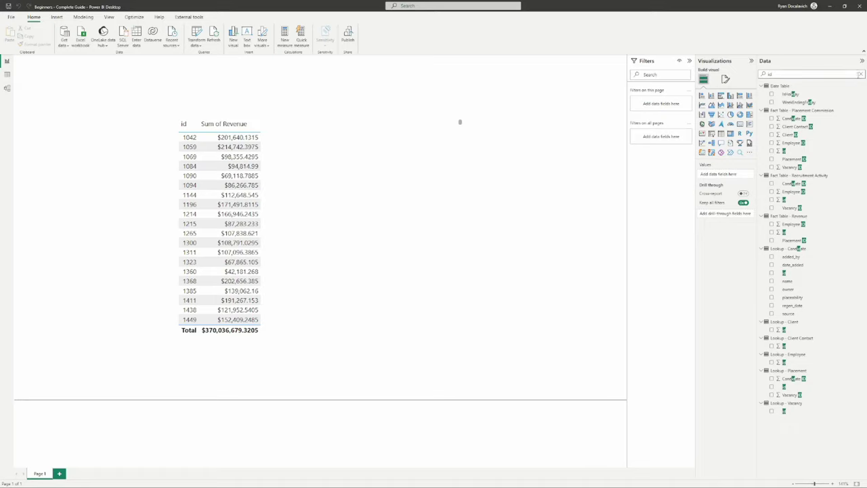
Step: Clear the field search and review the Sum of Revenue measure's formula alongside the row for placement 1069
left_click(861, 74)
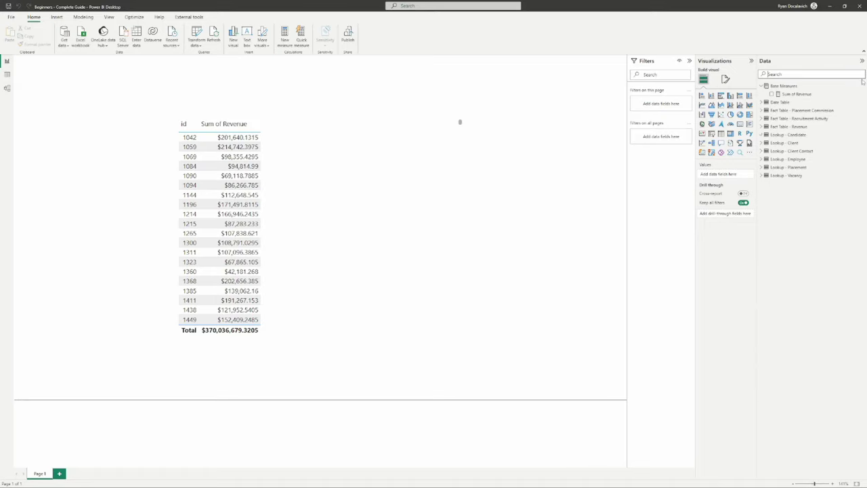
left_click(798, 95)
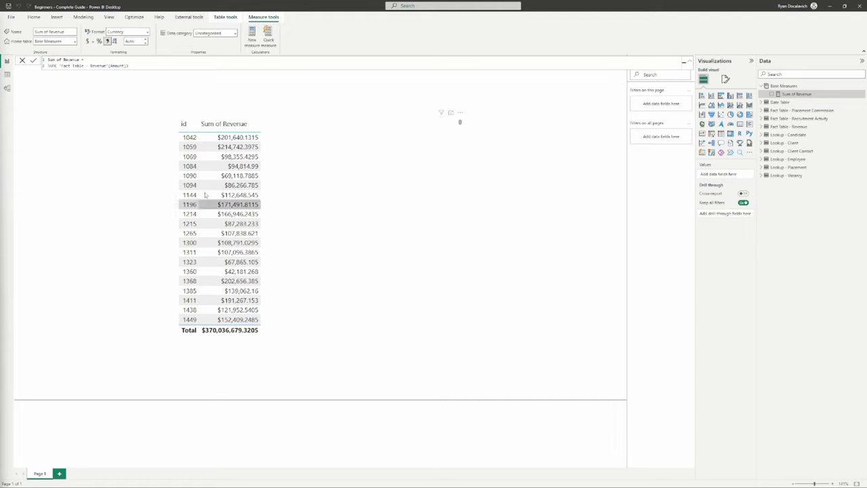
left_click(205, 157)
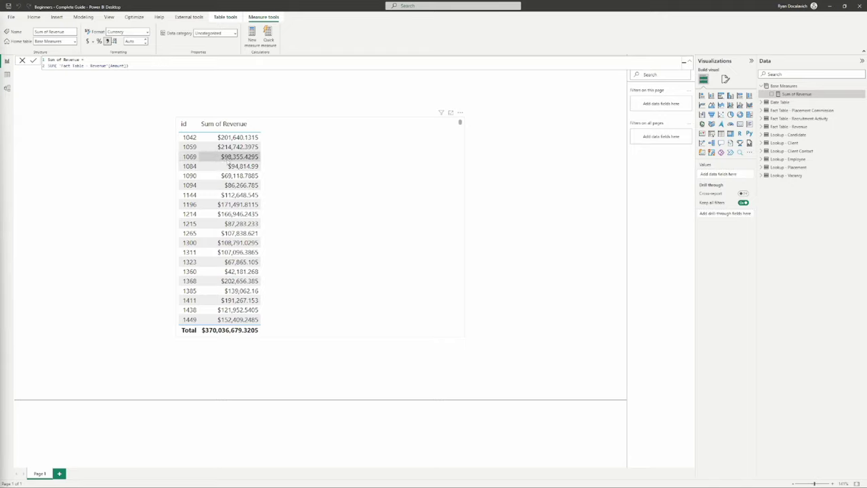
left_click(228, 161)
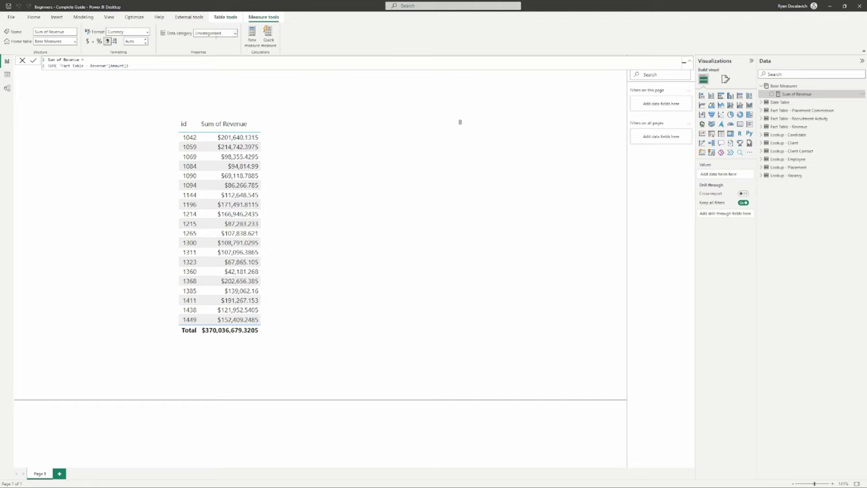
Step: Create the measure Sum of Split Value as SUM('Fact Table - Placement Commission'[Fee Split Value]) in Base Measures
left_click(252, 34)
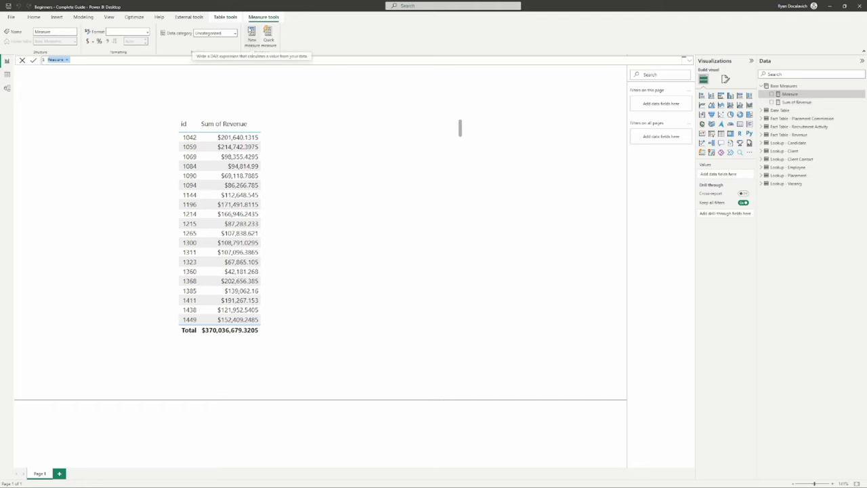
type("Sum of Split Value")
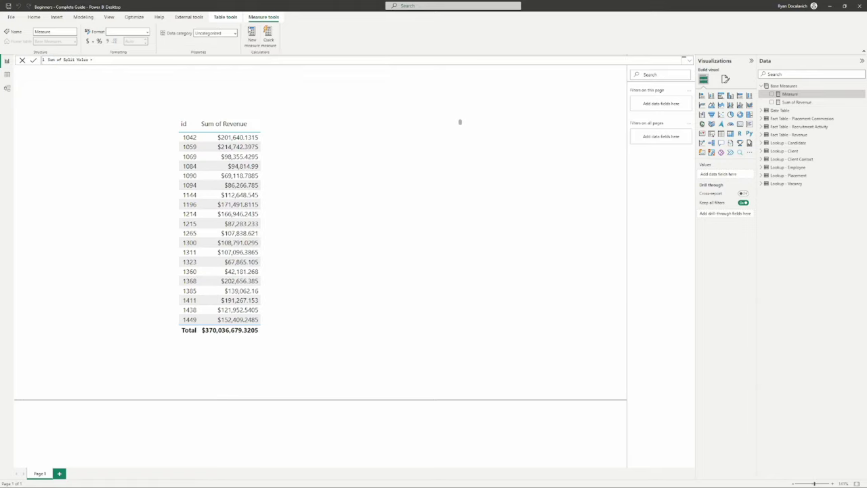
key("shift+Return")
type("su")
key("Tab")
type("split")
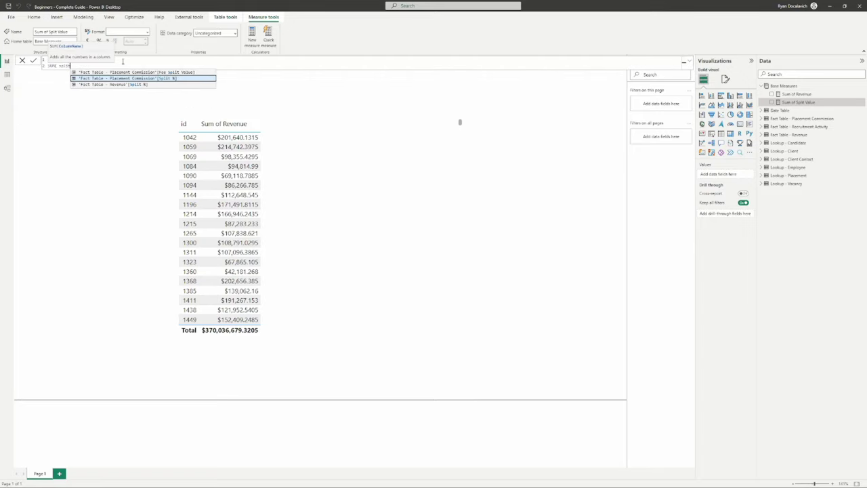
left_click(155, 72)
type(")")
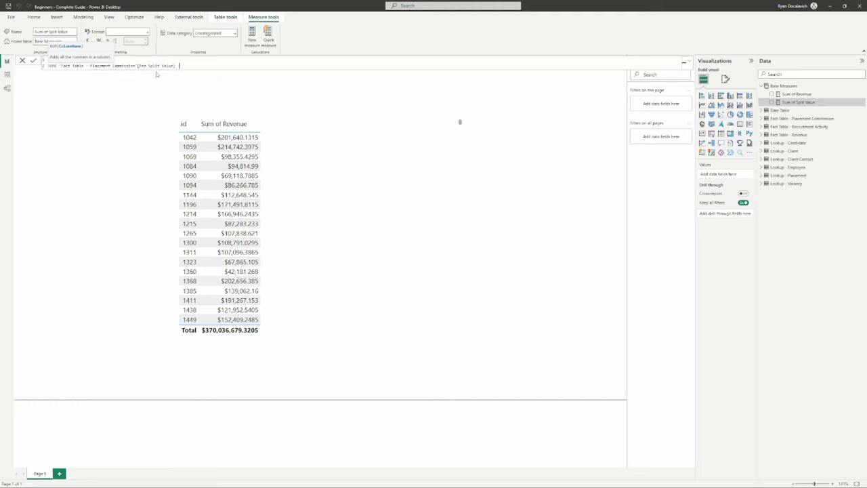
key("Return")
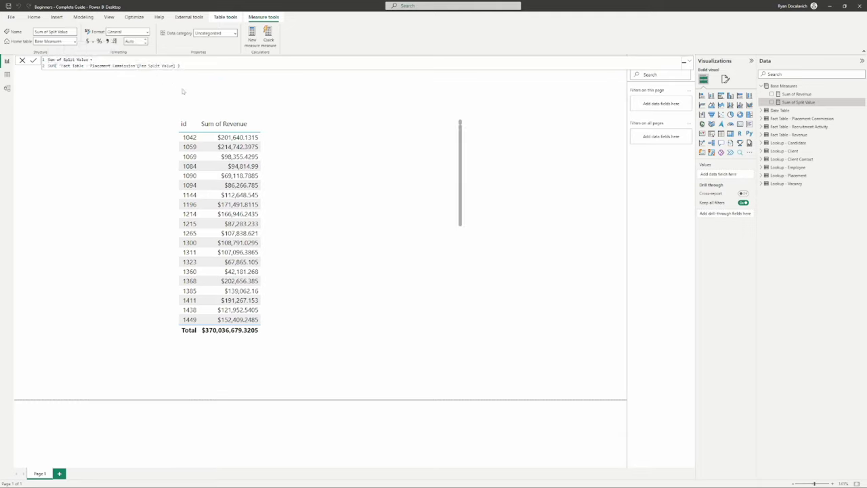
Step: Replace Sum of Revenue with Sum of Split Value in the table visual
left_click(341, 171)
left_click_drag(798, 102, 751, 190)
left_click(750, 191)
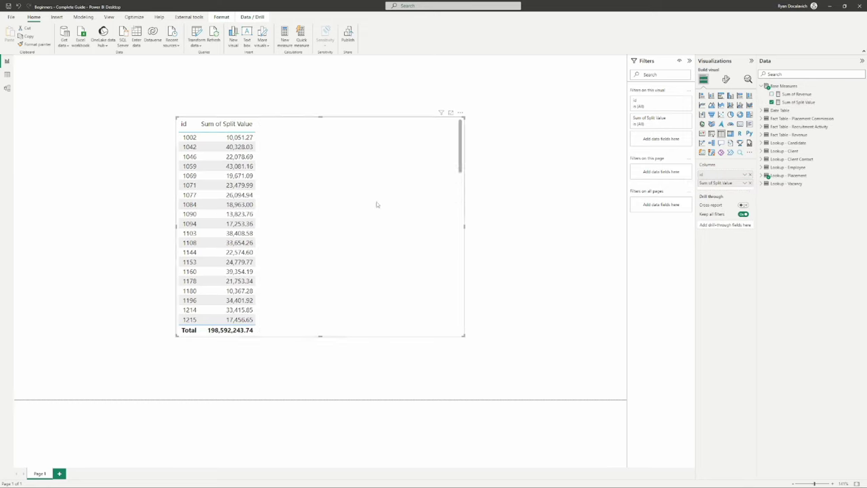
Step: Format the Sum of Split Value measure as currency with 2 decimal places
left_click(806, 101)
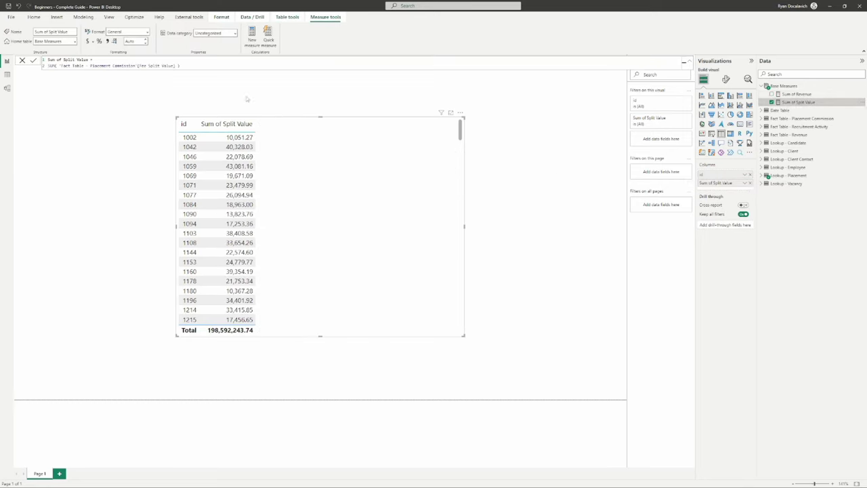
left_click(87, 40)
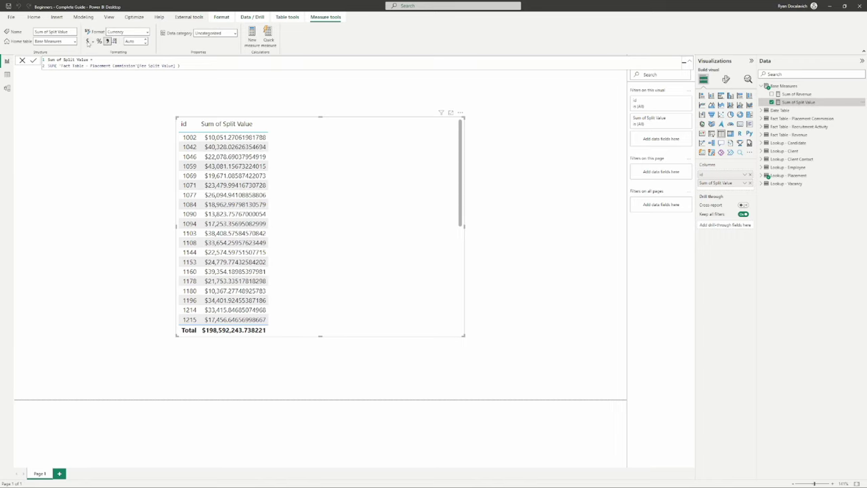
left_click(135, 42)
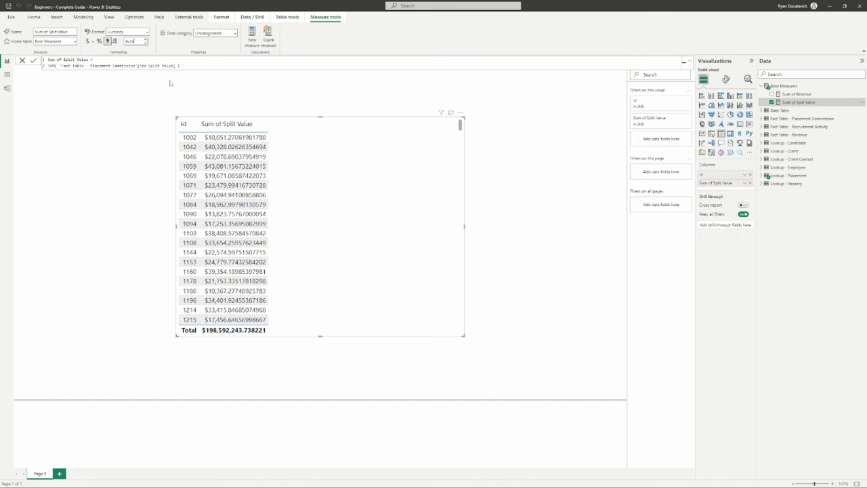
type("2")
key("Return")
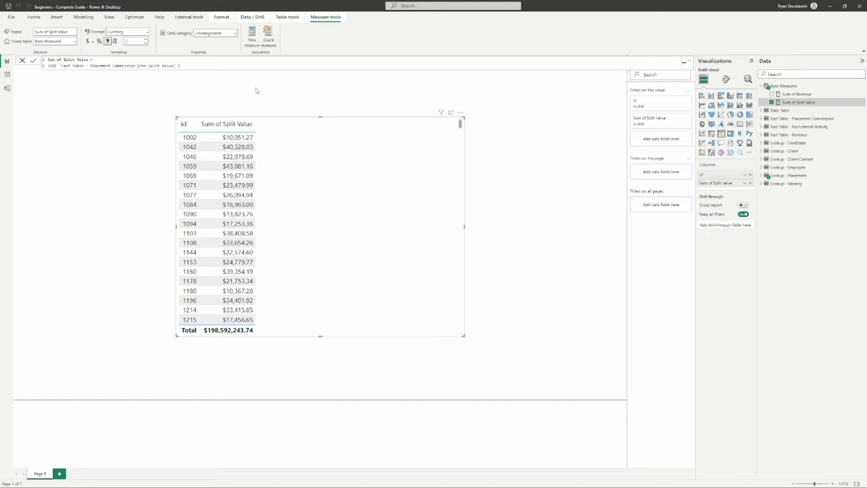
Step: Add Sum of Revenue beside Sum of Split Value to compare them per placement, and remove it from the table visual again
left_click_drag(796, 94, 354, 229)
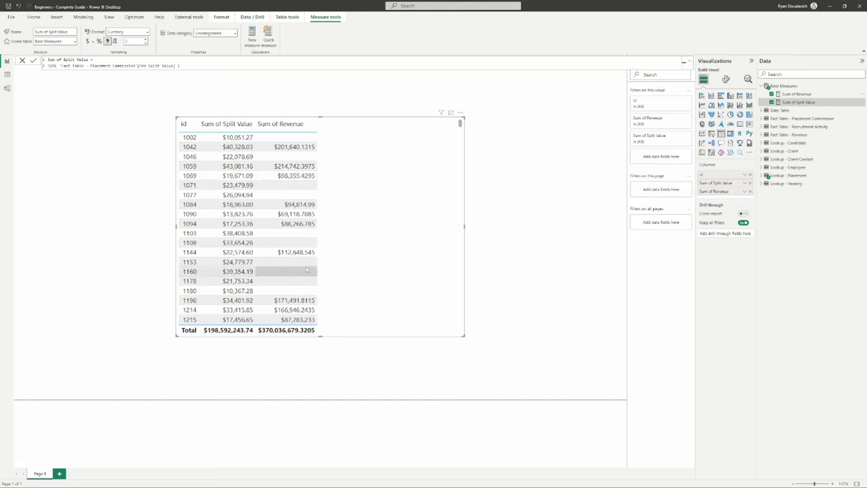
left_click(771, 95)
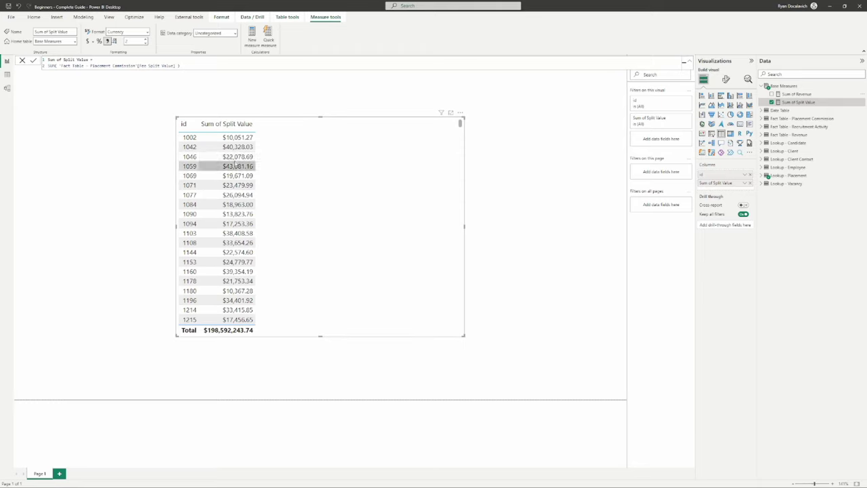
Step: Start a measure named Sum of Split Values - Made in Dec with CALCULATE on [Sum of Split Value] as its expression
left_click(251, 34)
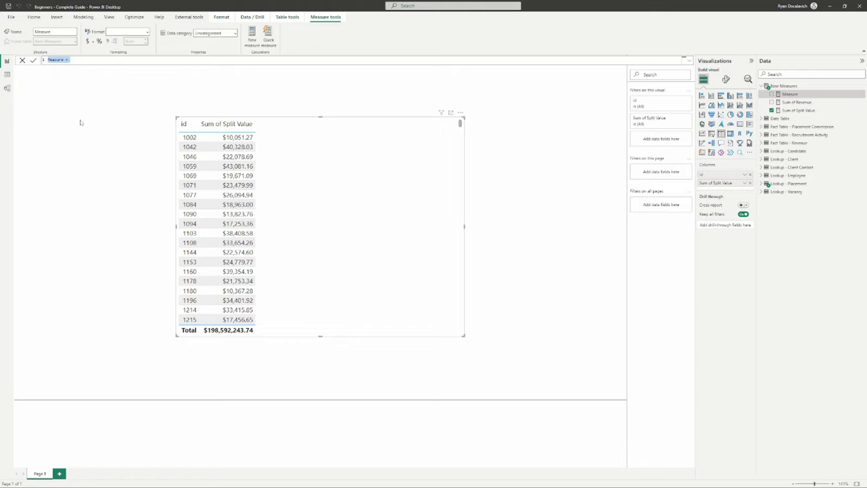
type("Sum of")
type("c =")
key("shift+Return")
type("calc")
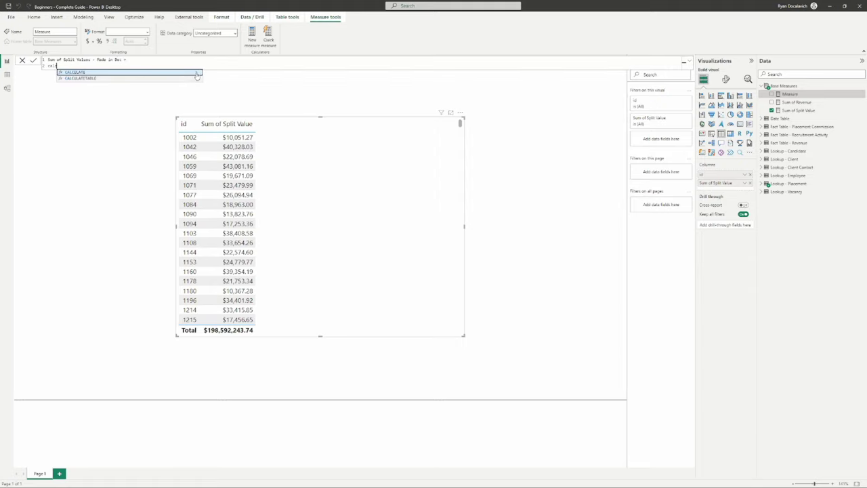
mouse_move(197, 74)
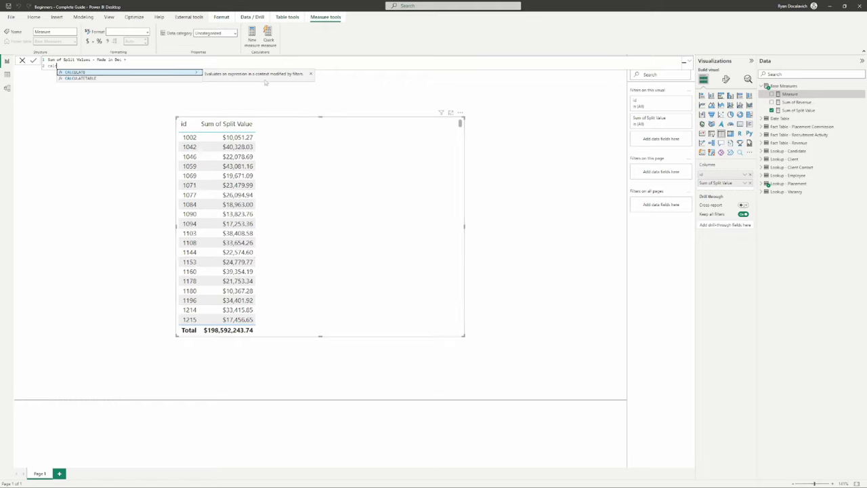
key("Tab")
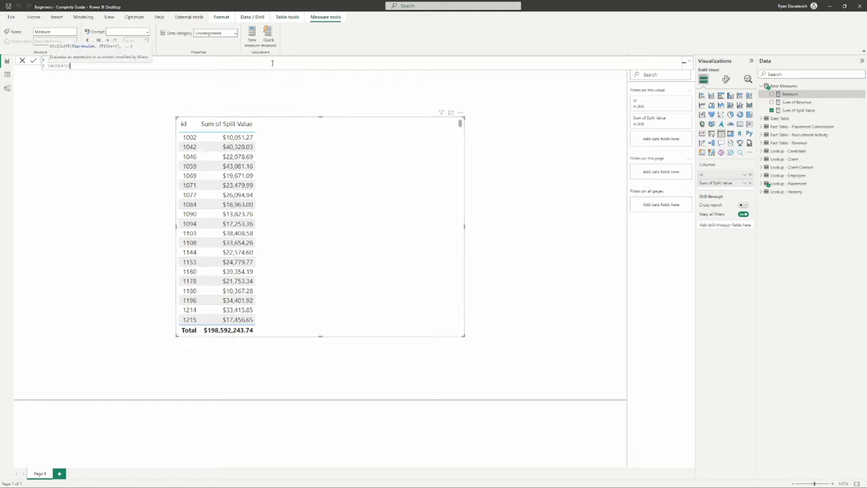
type("sum of")
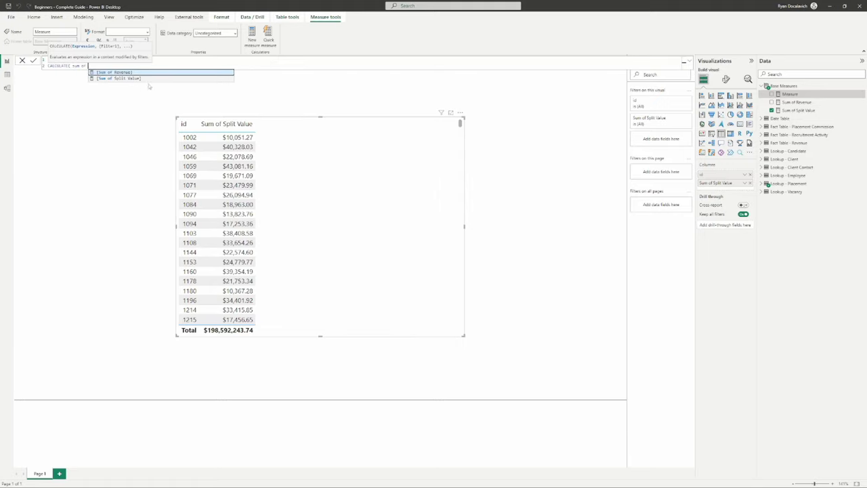
left_click(155, 79)
type(",")
key("shift+Return")
key("Escape")
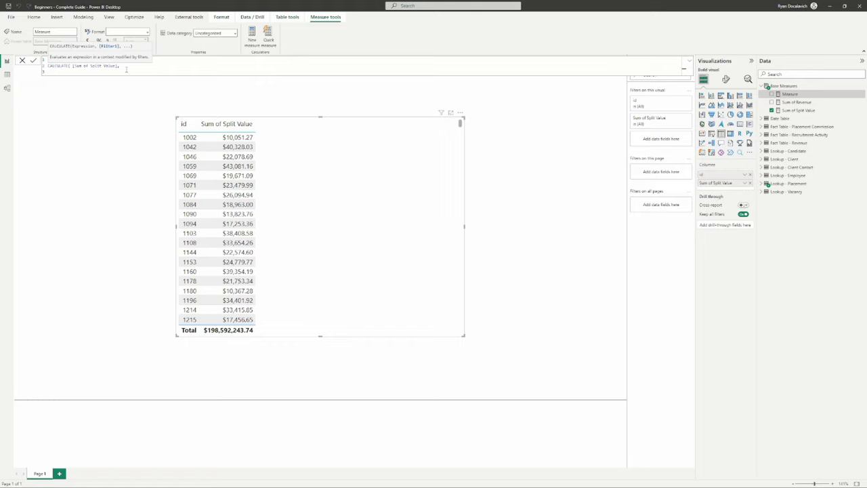
Step: Add the filter 'Date Table'[MonthOfYear] = 12 to the CALCULATE expression and commit the measure
type("month")
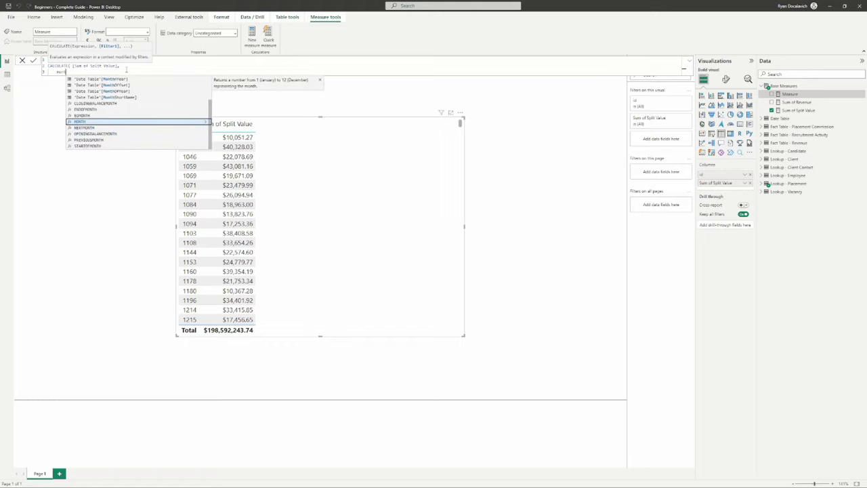
scroll(142, 101, "up", 1)
left_click(133, 108)
type("= ")
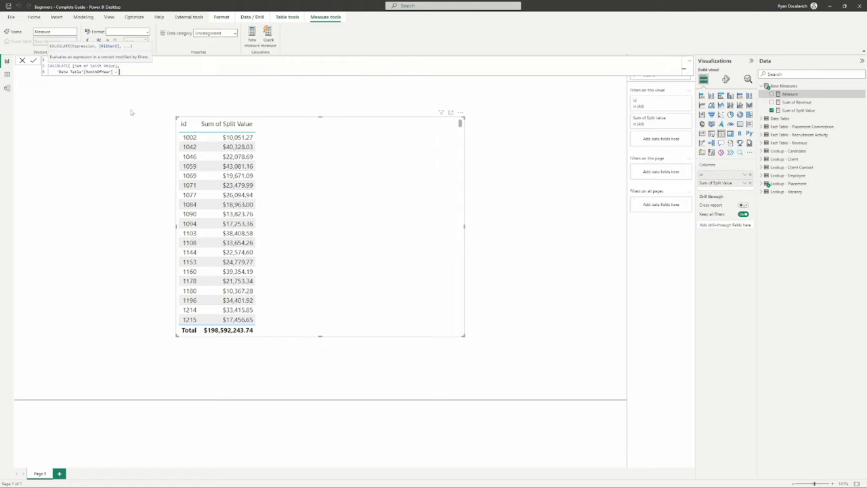
type("12")
key("Return")
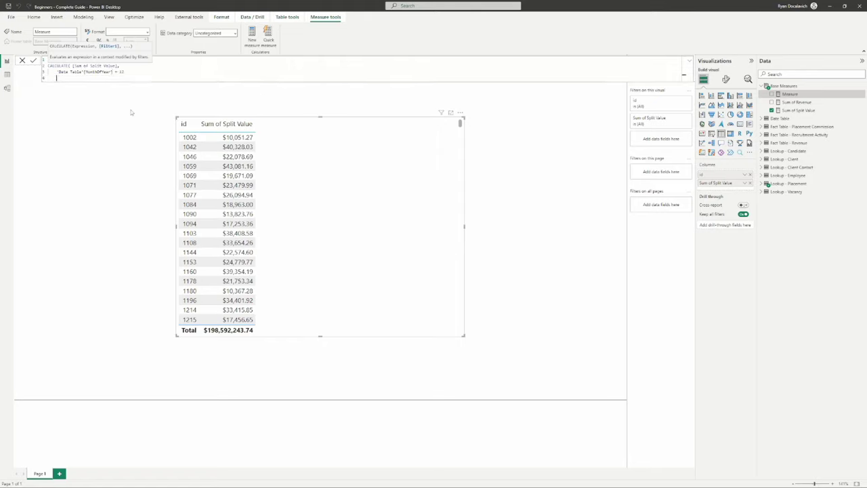
key("Return")
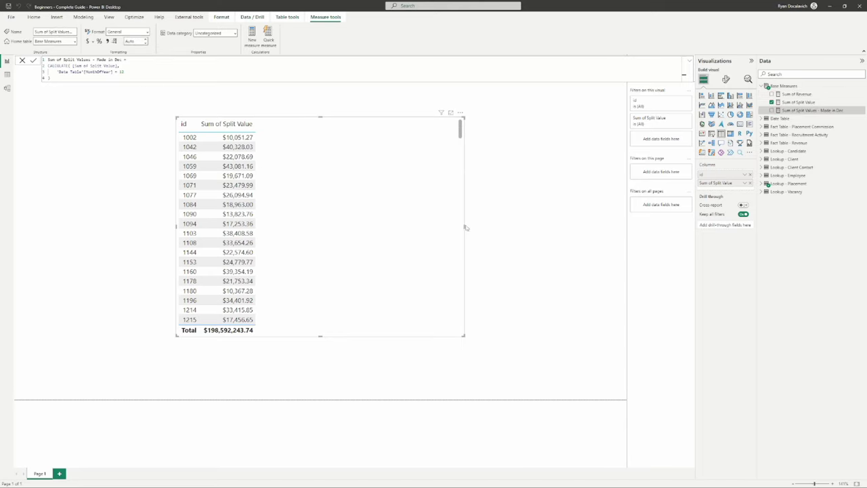
Step: Add Sum of Split Values - Made in Dec to the table visual and narrow the visual to fit its columns
left_click(777, 109)
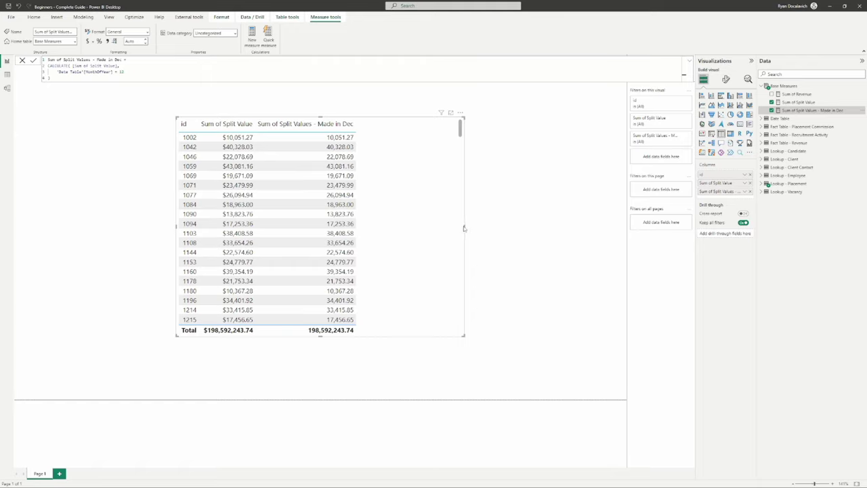
left_click_drag(464, 228, 371, 229)
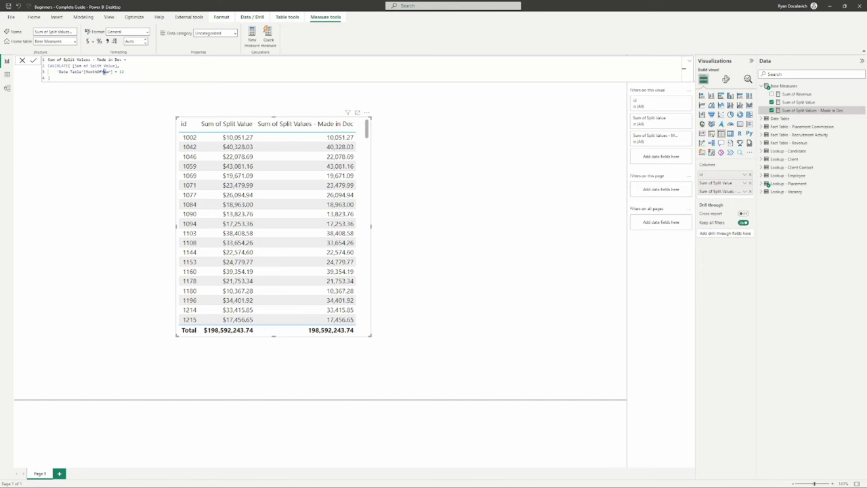
Step: Examine in the data model how Date Table relates to the placement and commission tables, and return to the report
left_click(7, 88)
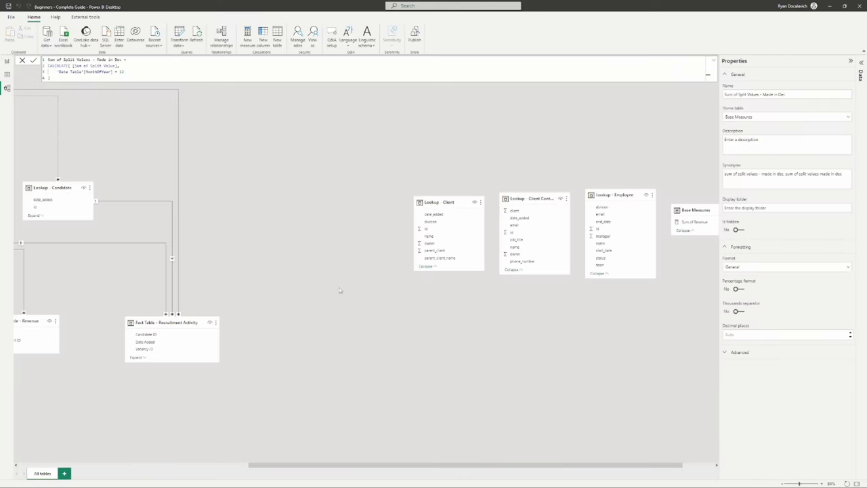
scroll(184, 296, "left", 5)
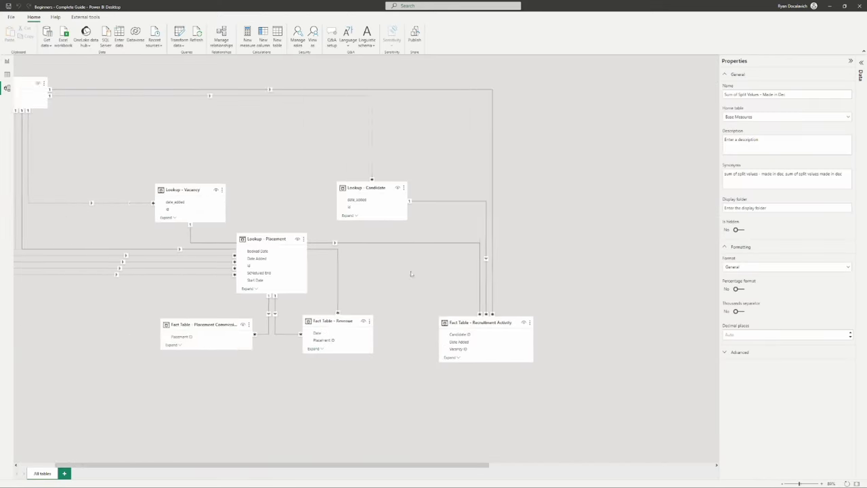
left_click(7, 61)
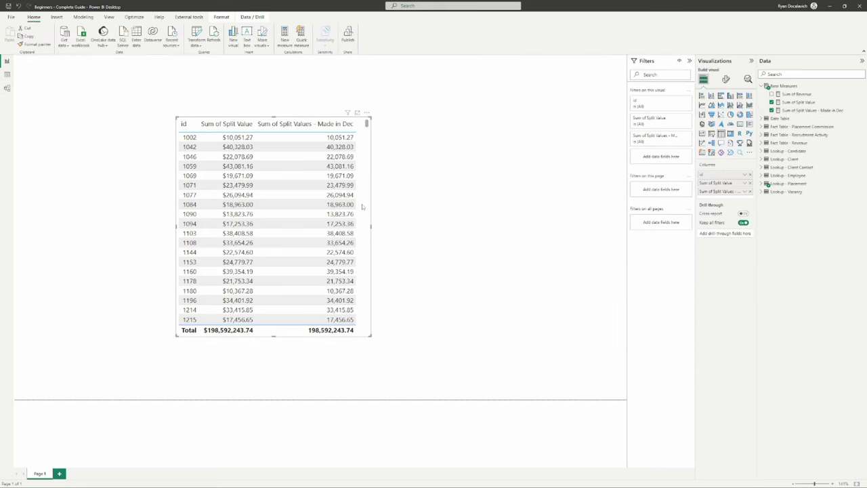
Step: Duplicate the table visual beside the original and replace both split value measures in the copy with Sum of Revenue
key("ctrl+c")
key("ctrl+v")
left_click_drag(364, 208, 575, 203)
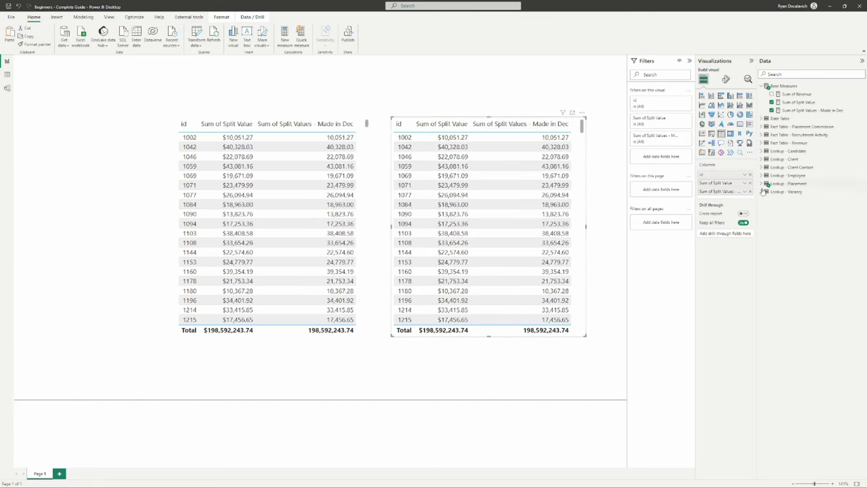
left_click(749, 183)
left_click(750, 183)
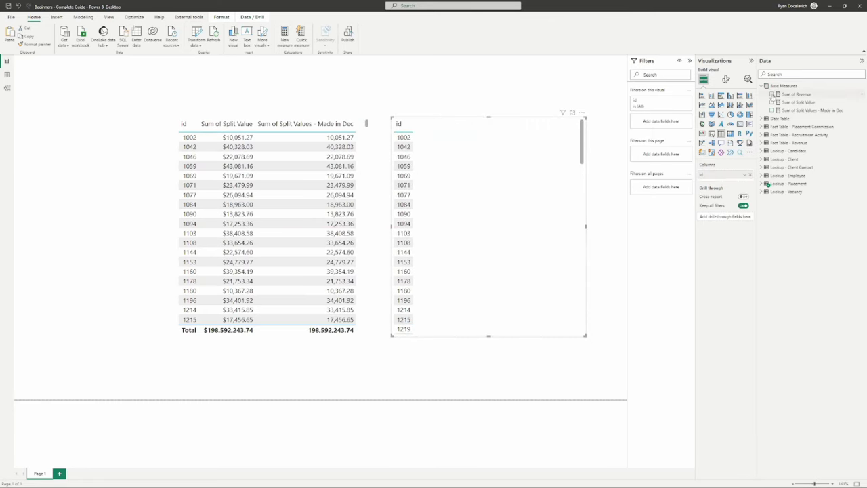
left_click(773, 94)
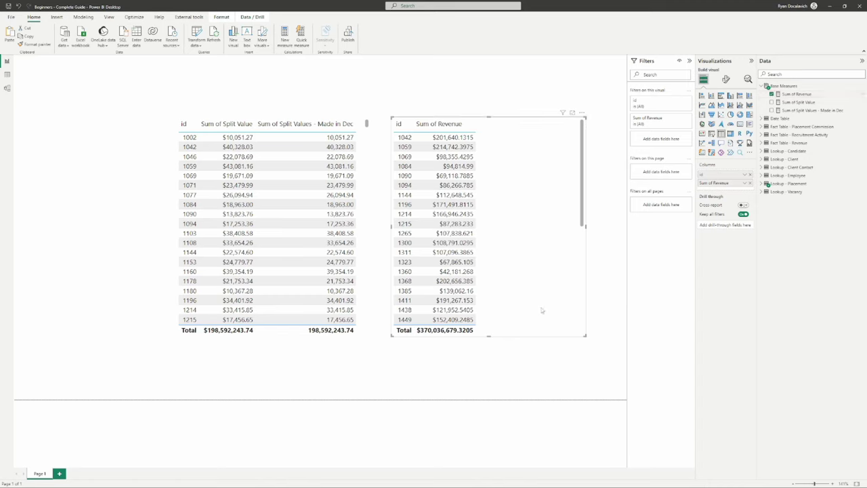
Step: Review the month filter in the Made in Dec measure's formula and the Date Table relationships in the data model
left_click(366, 171)
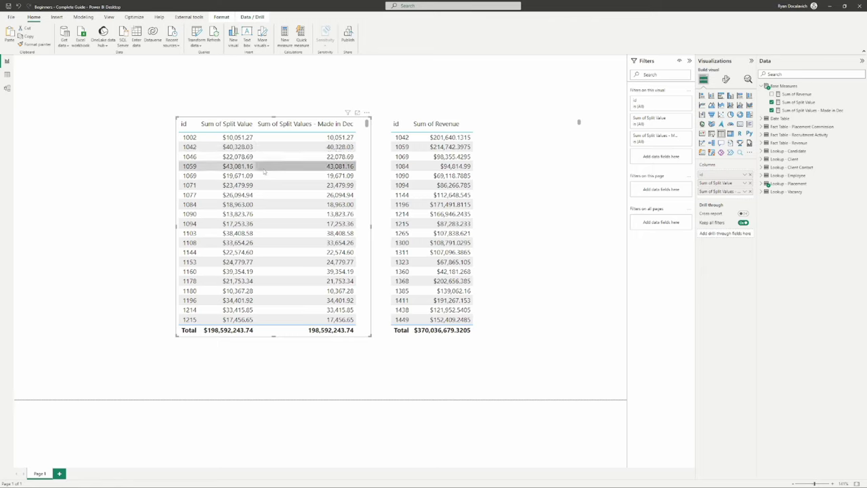
left_click(809, 111)
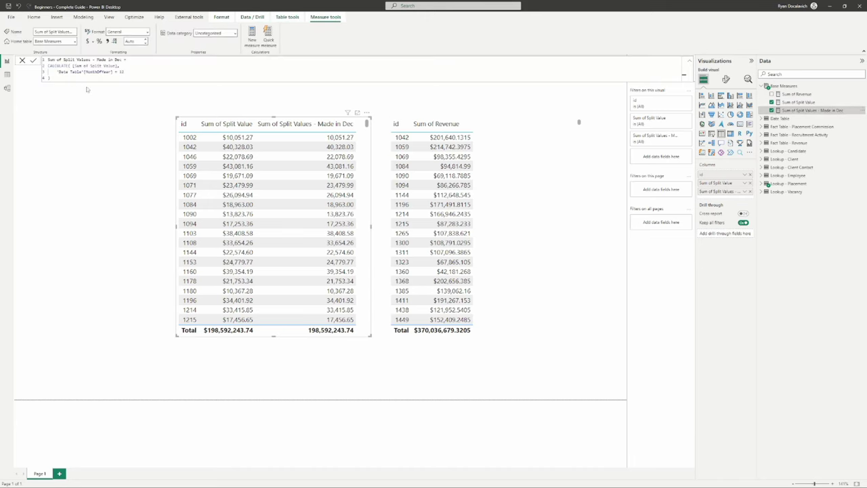
left_click_drag(130, 72, 57, 72)
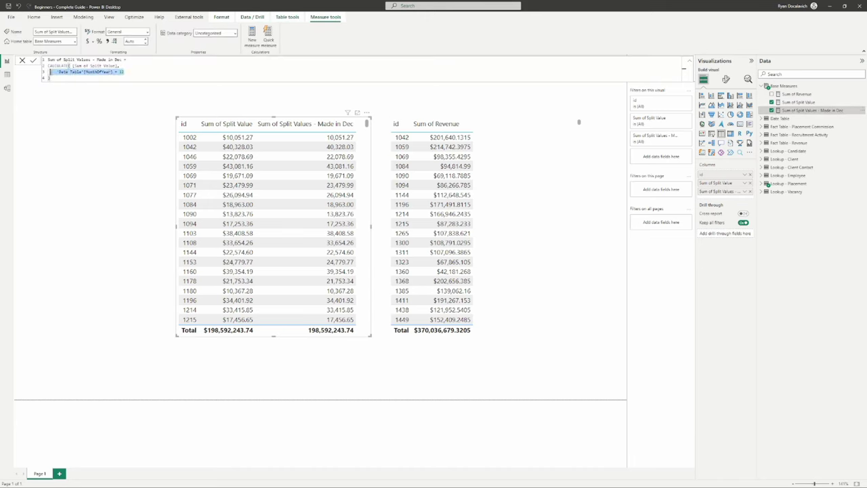
left_click(73, 80)
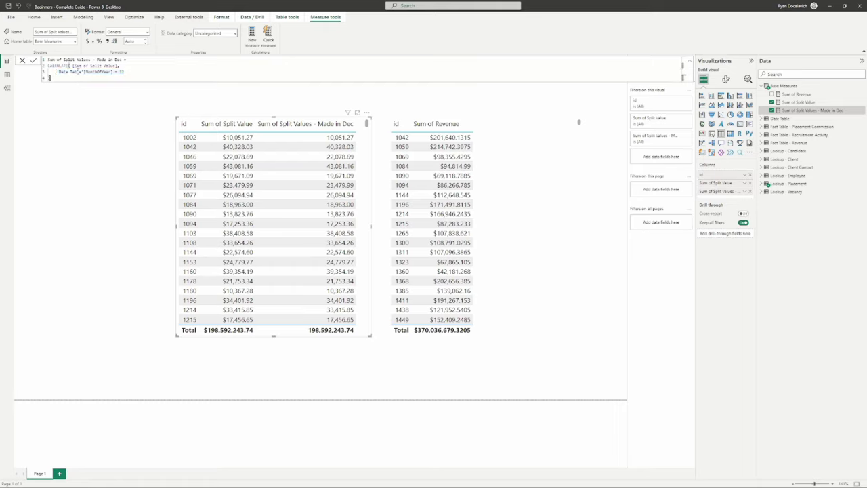
left_click(23, 60)
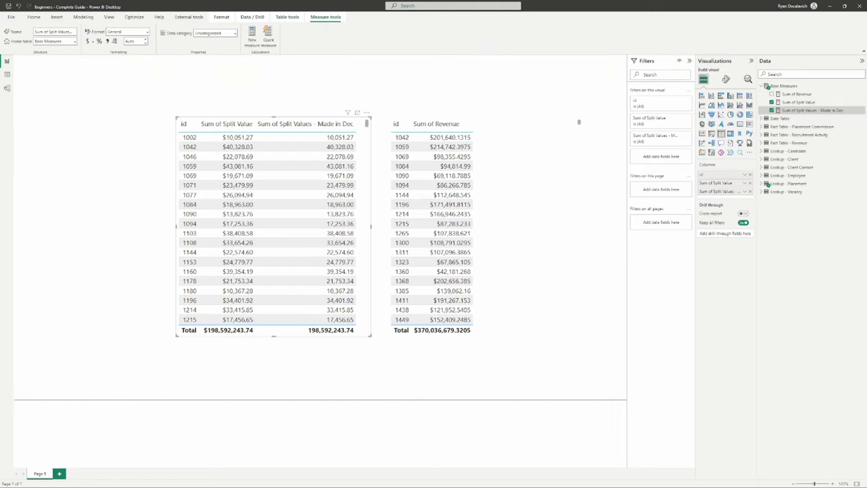
left_click(7, 89)
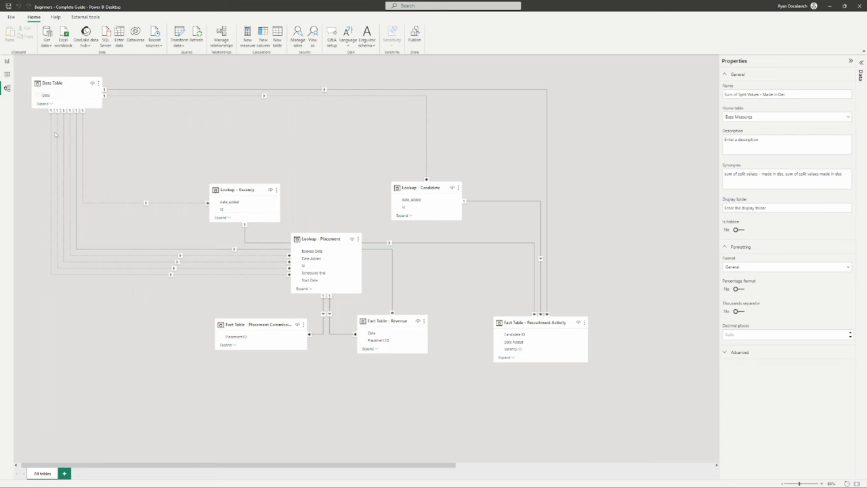
left_click(7, 61)
Step: Create and load an empty table named Calculated Measures for holding measures
left_click(522, 208)
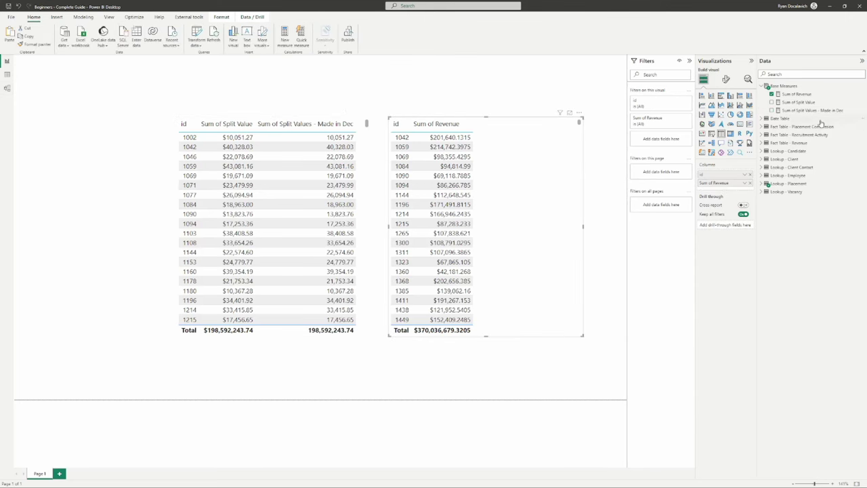
left_click(811, 110)
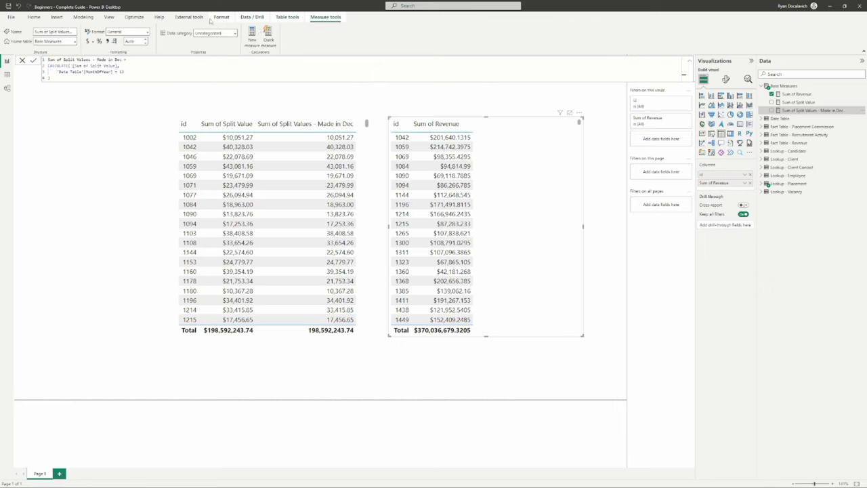
left_click(33, 17)
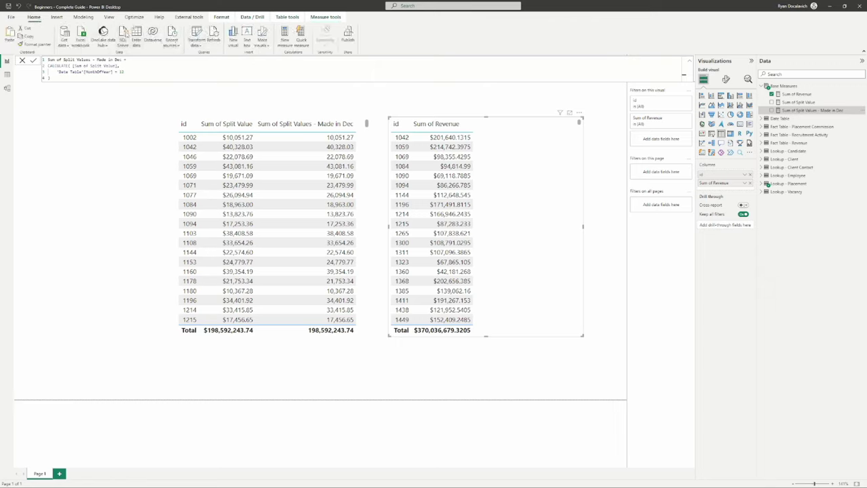
left_click(137, 35)
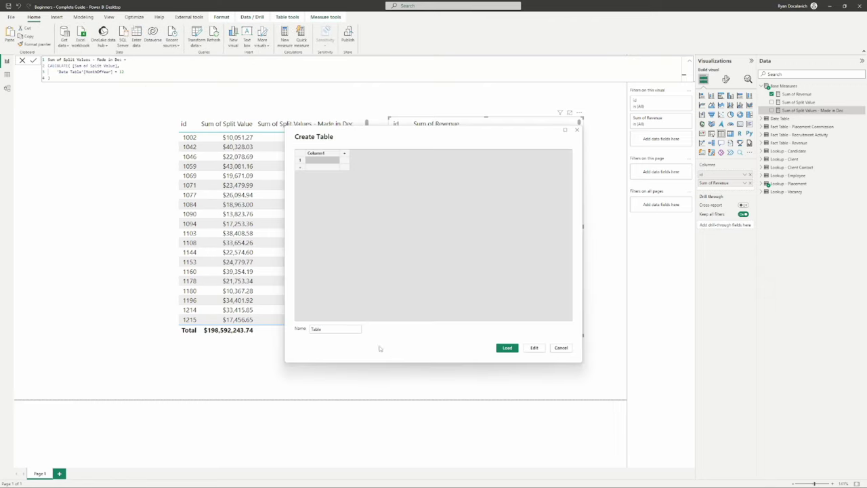
double_click(335, 330)
type("Calculated Meas")
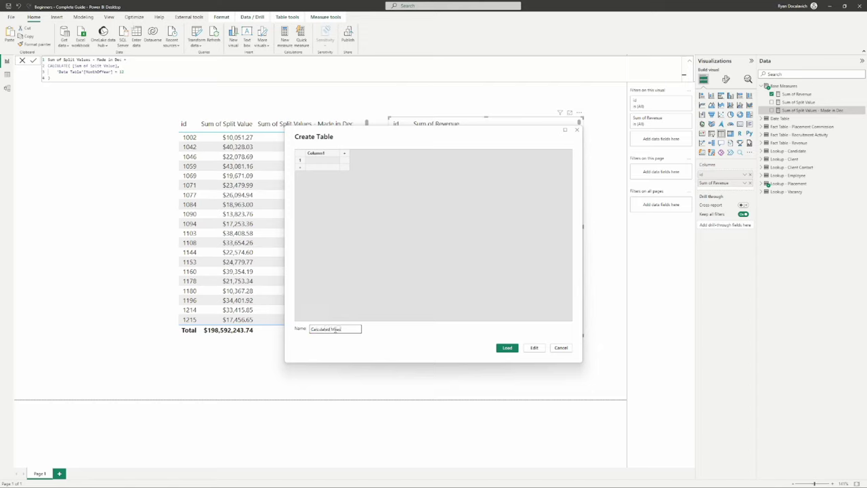
type("ure")
key("Return")
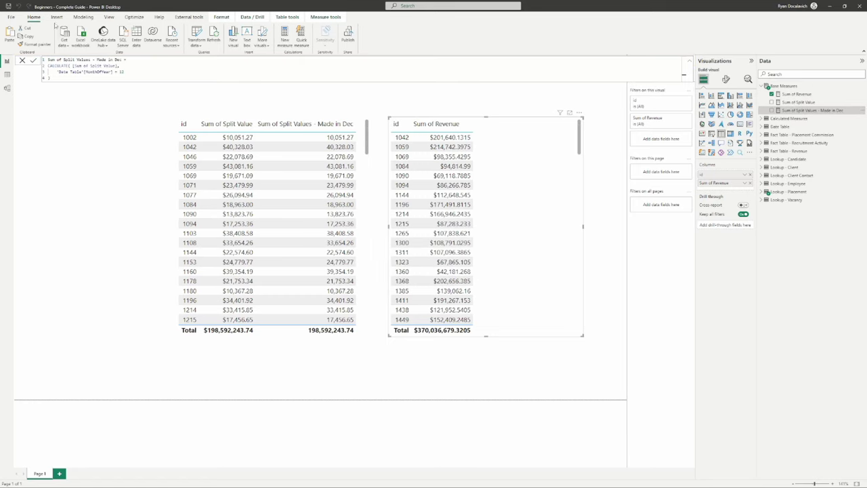
Step: Change the home table of Sum of Split Values - Made in Dec to Calculated Measures
left_click(133, 164)
left_click(813, 110)
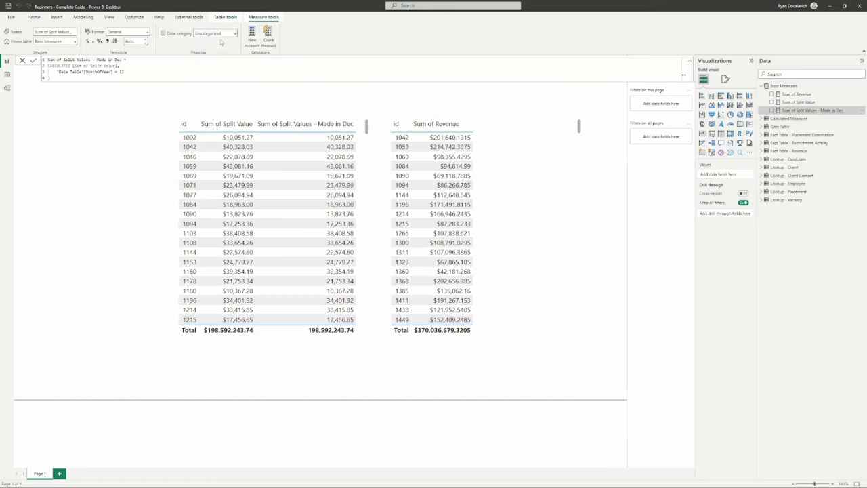
left_click(75, 42)
left_click(54, 61)
Step: Delete the placeholder Column1 from the Calculated Measures table
left_click(791, 118)
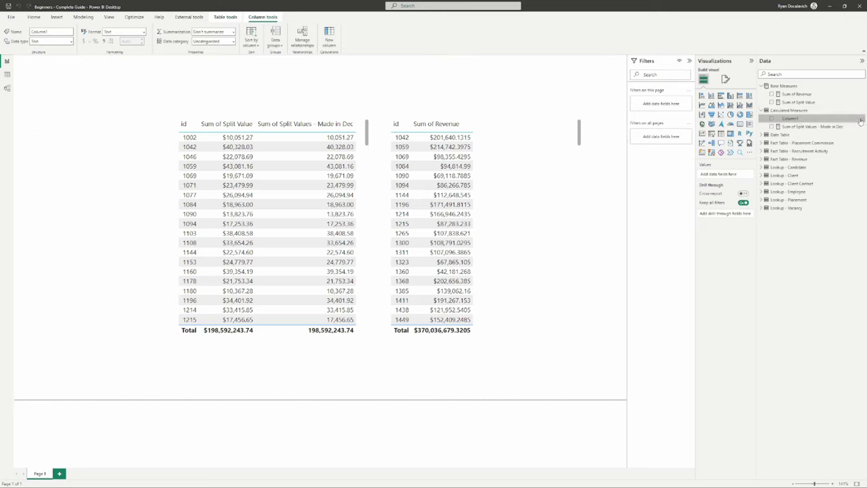
right_click(792, 119)
left_click(830, 181)
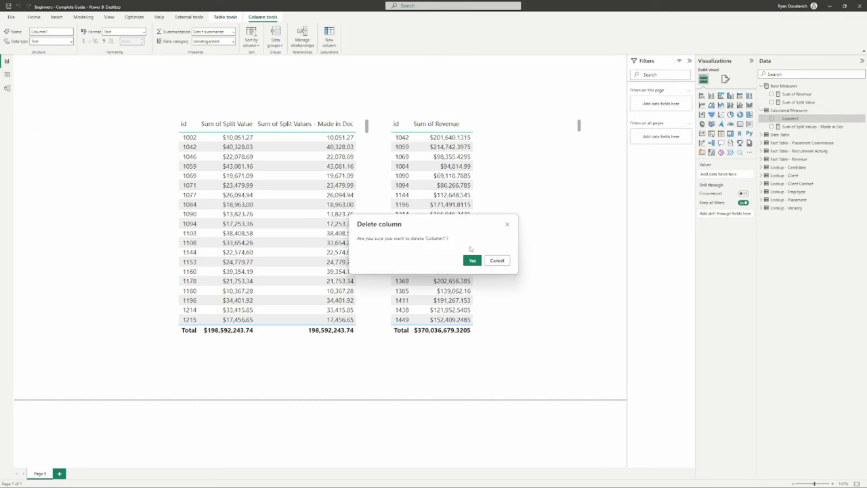
left_click(471, 259)
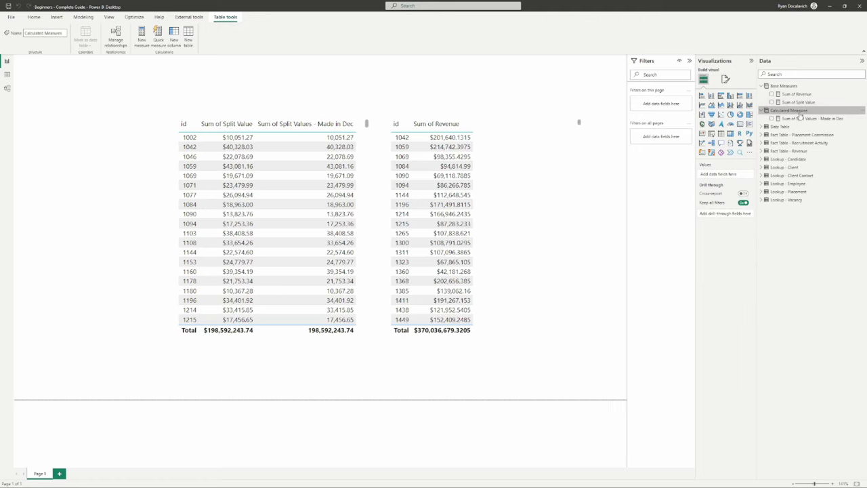
Step: Copy the formula of Sum of Split Values - Made in Dec into a new measure in the Calculated Measures table
left_click(821, 120)
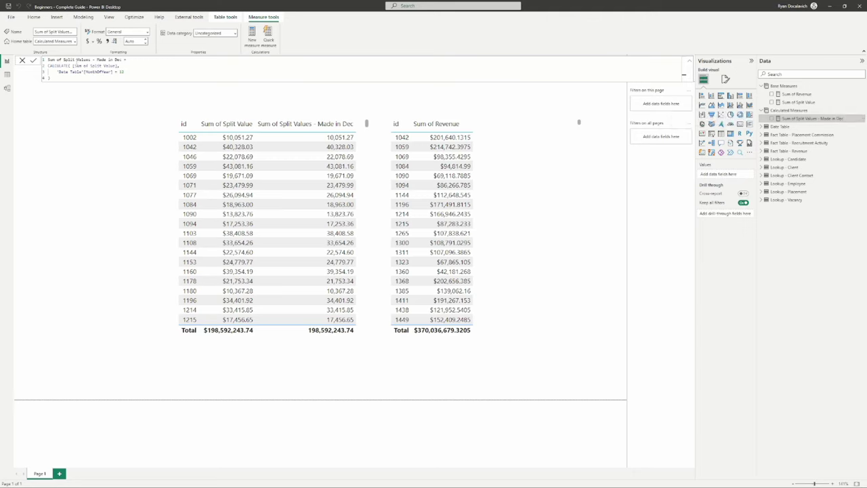
left_click_drag(63, 60, 91, 60)
key("ctrl+a")
key("ctrl+c")
left_click(196, 72)
left_click(251, 37)
key("ctrl+v")
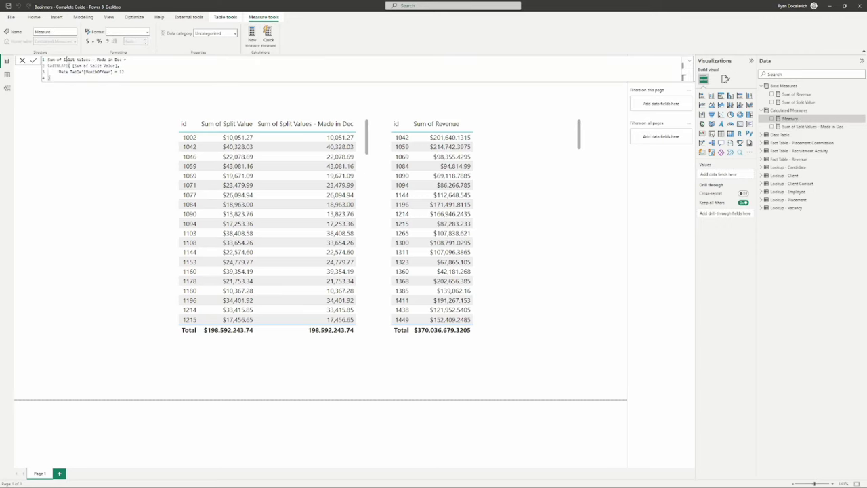
Step: Rename the copied measure Sum of Revenue - Made in Dec, make its CALCULATE expression use [Sum of Revenue], and commit it
left_click_drag(64, 60, 91, 60)
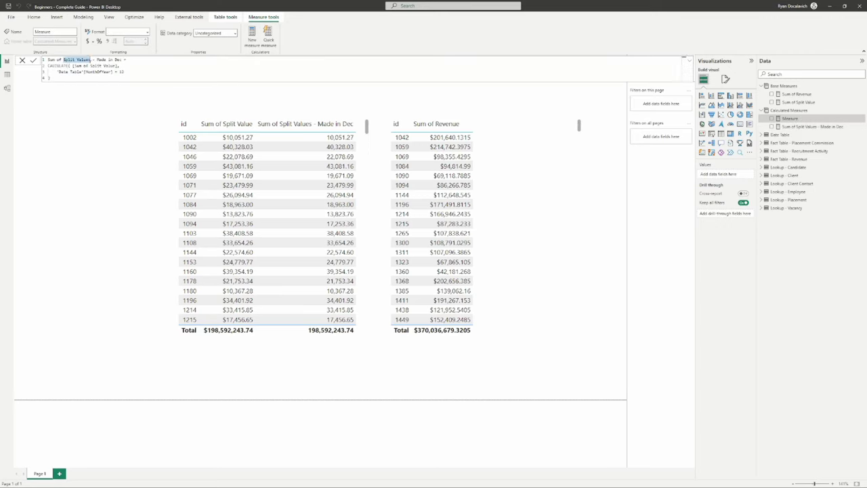
type("Revenue")
left_click_drag(90, 65, 117, 65)
type("Revenue")
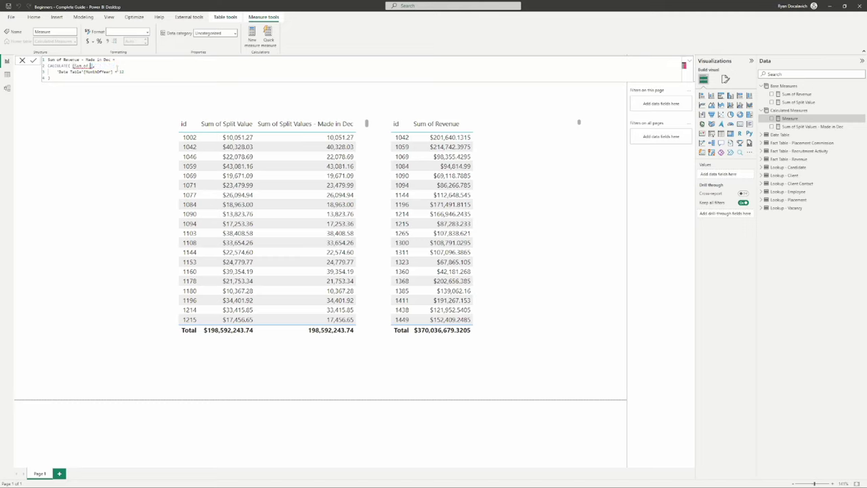
left_click(102, 77)
left_click_drag(70, 65, 111, 65)
left_click(115, 65)
type(",")
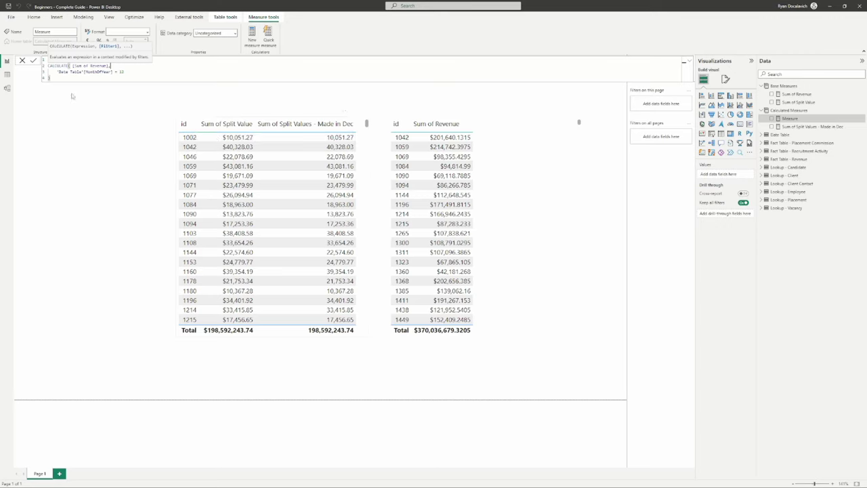
key("Return")
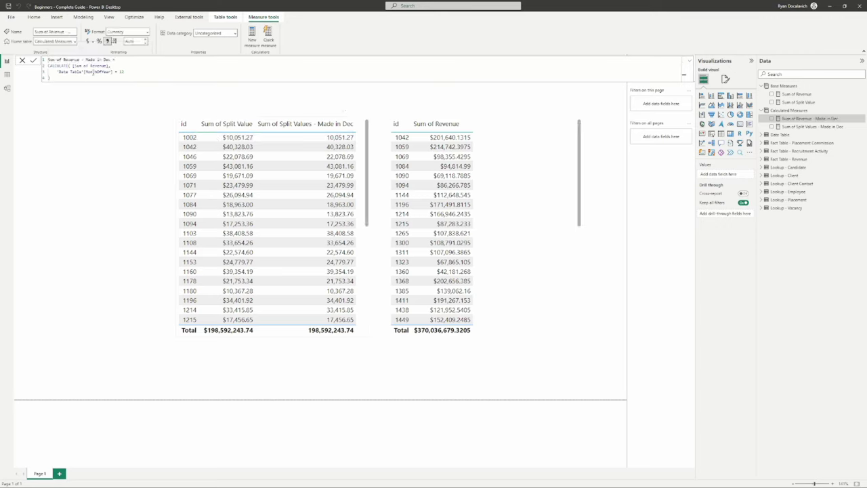
Step: Add Sum of Revenue - Made in Dec as a column in the Sum of Revenue table visual, discarding the stray chart
left_click(772, 119)
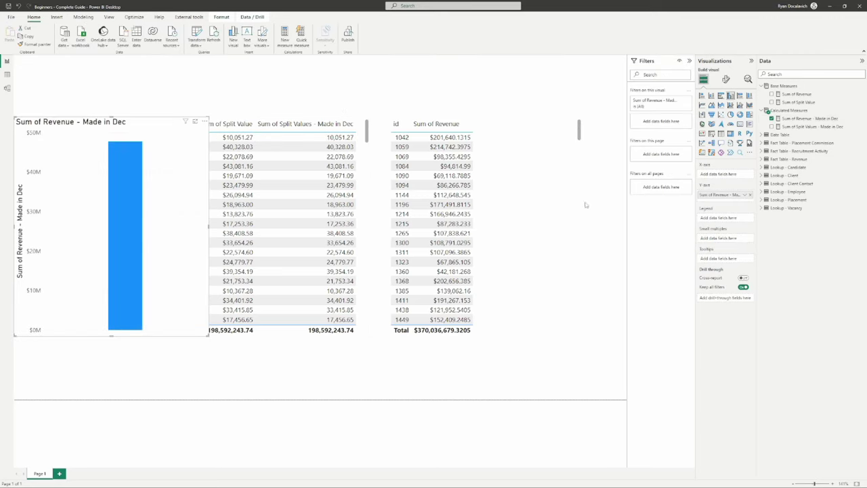
key("Delete")
left_click(467, 223)
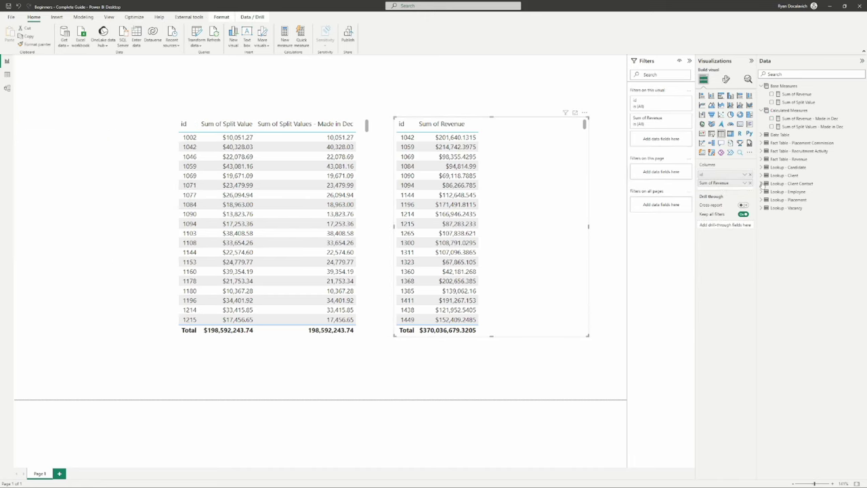
left_click(771, 118)
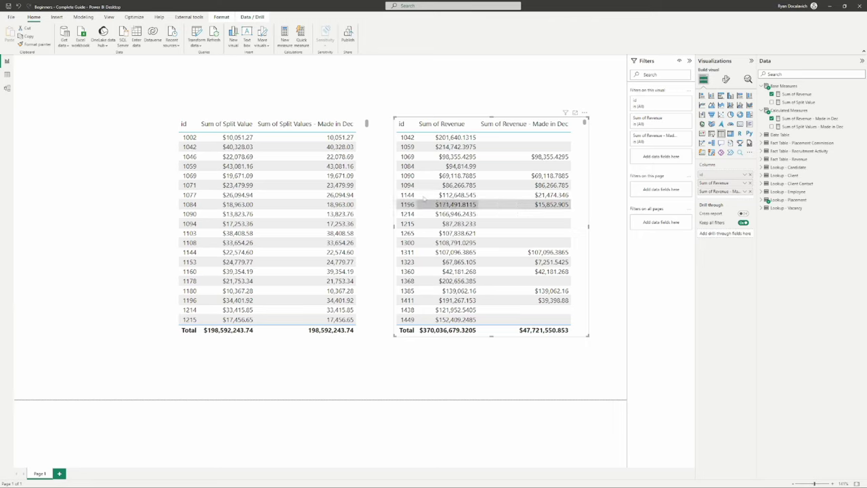
Step: Examine the split value table's December column and the Date Table's relationships to the placement tables in the data model
left_click(359, 155)
scroll(359, 155, "down", 3)
scroll(359, 155, "up", 3)
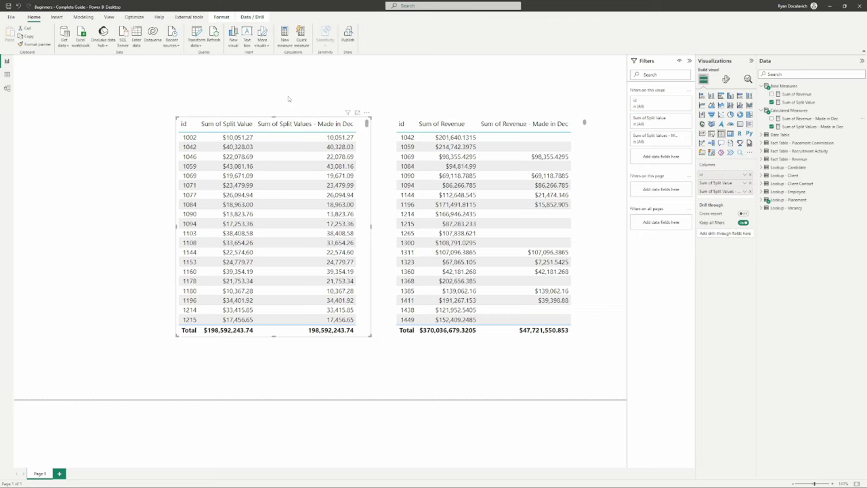
left_click(7, 88)
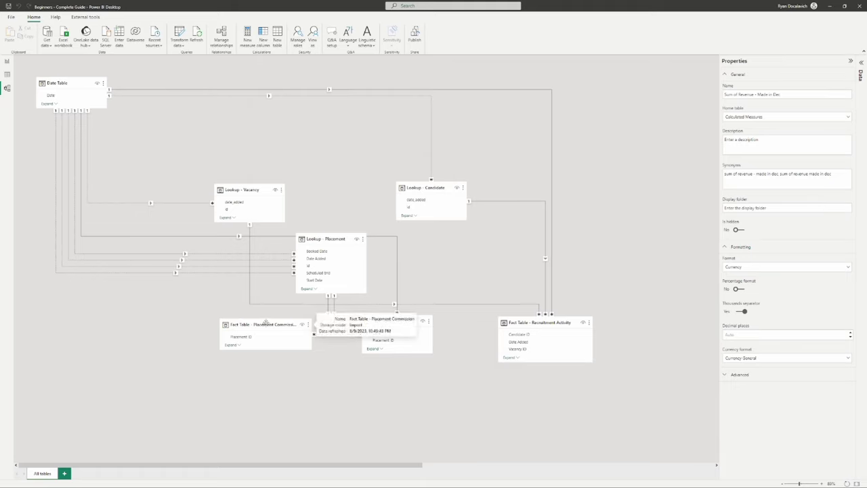
left_click(8, 61)
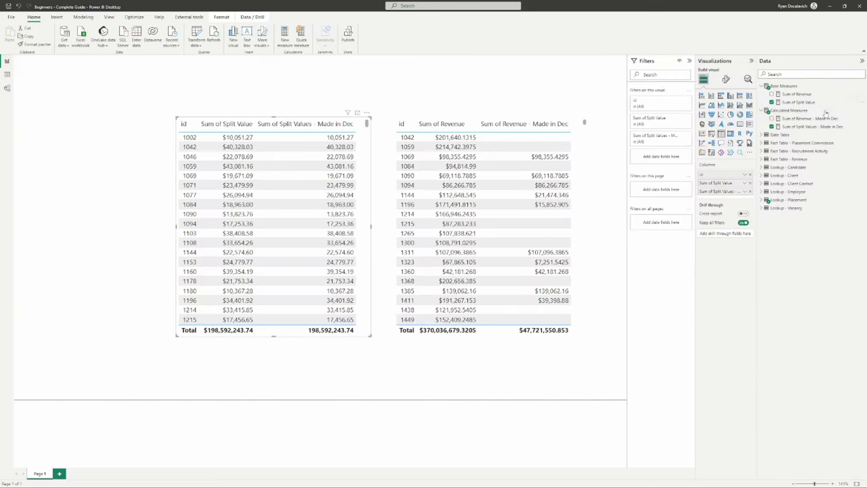
Step: Start a Calculated Measures measure named Sum of Splits Values - by Start Date that uses CALCULATE on [Sum of Split Value]
left_click(787, 111)
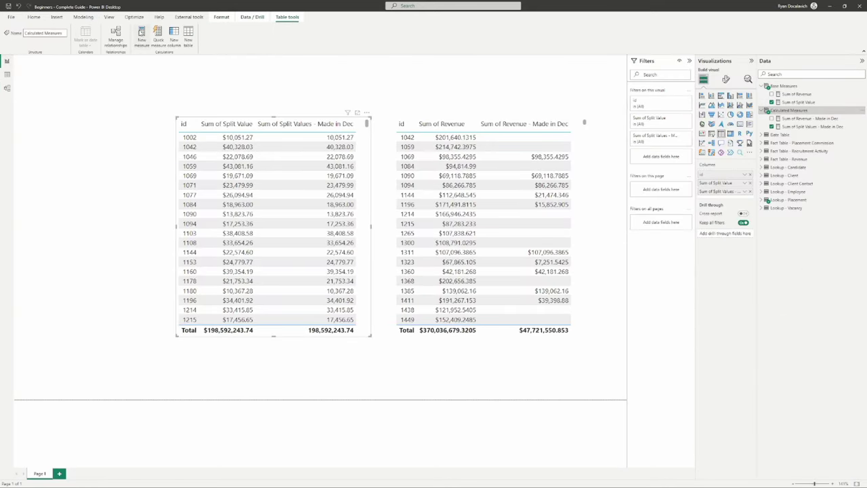
left_click(140, 33)
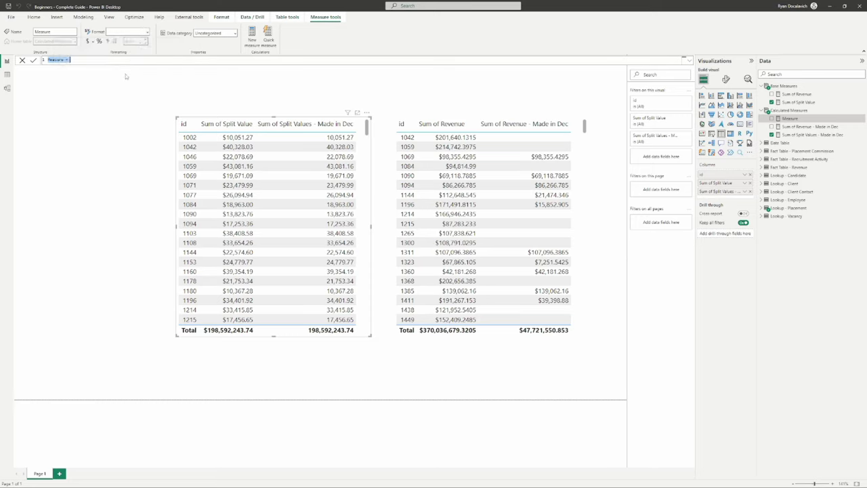
type("Sum of Splits Valu")
type("ate =")
key("shift+Return")
type("calcu")
key("Tab")
type("sum of sp")
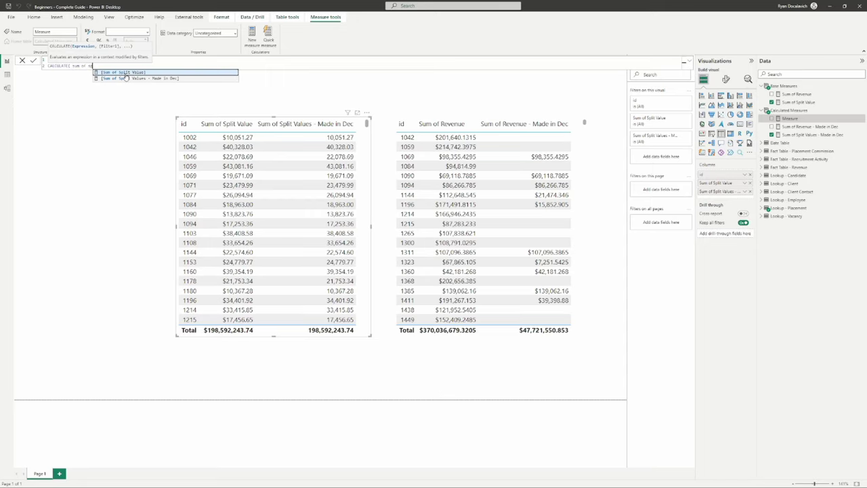
key("Tab")
type(",")
key("shift+Return")
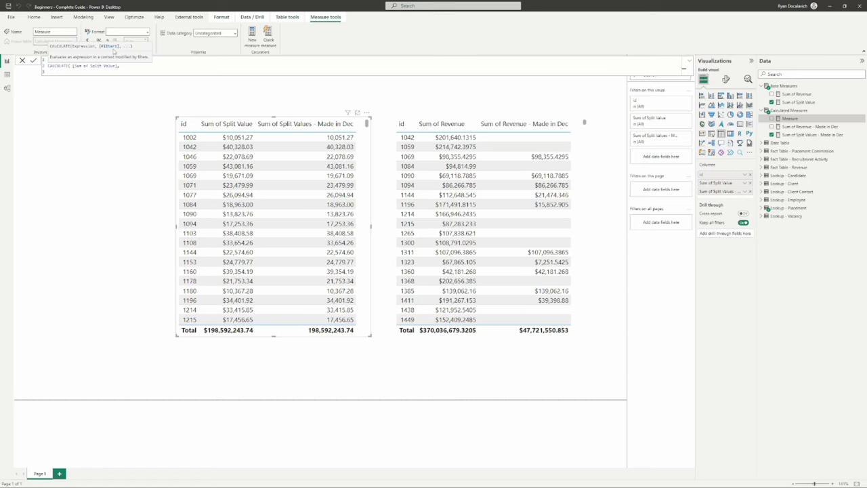
Step: Complete the measure with a USERELATIONSHIP filter between 'Date Table'[Date] and 'Lookup - Placement'[Start Date], and commit it
type("usere")
key("Tab")
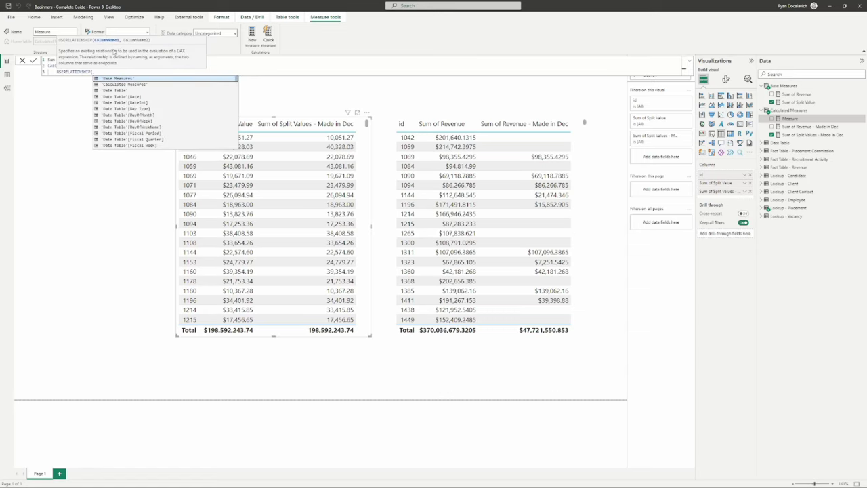
key("BackSpace")
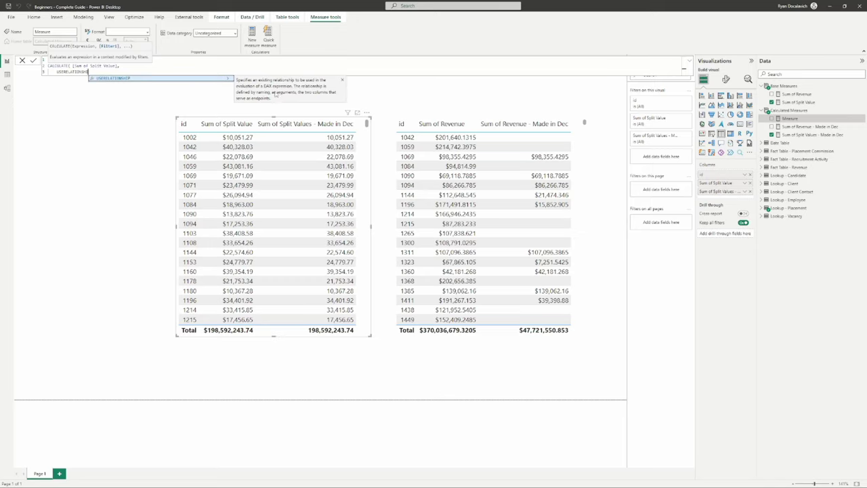
key("Tab")
type("date t")
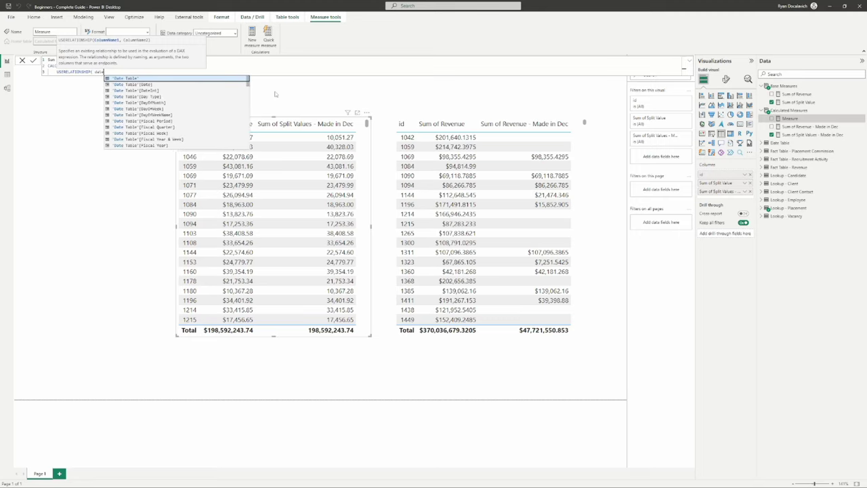
left_click(130, 85)
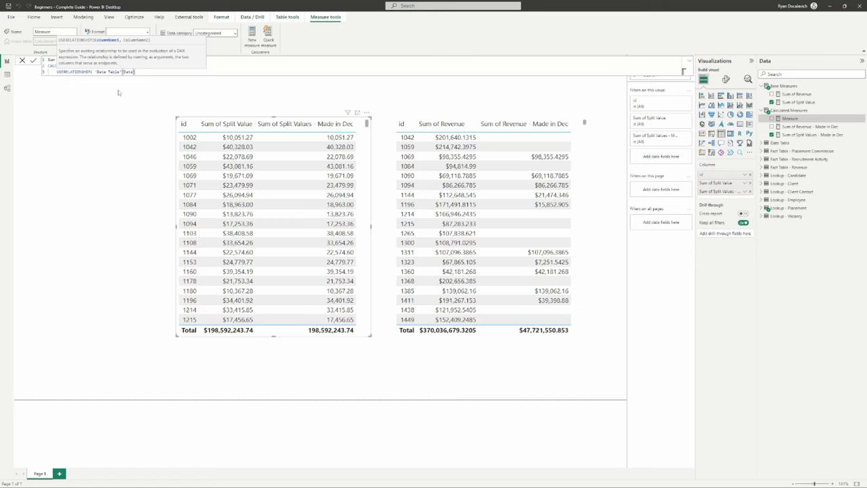
type(",")
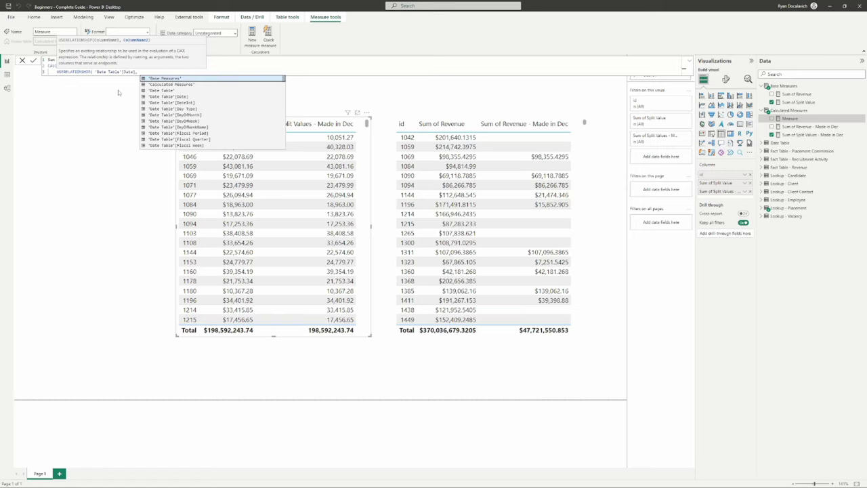
type("start")
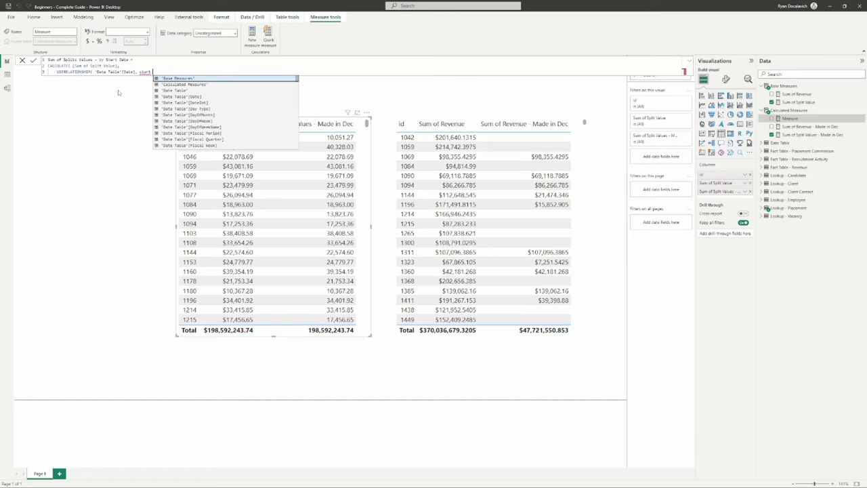
left_click(196, 84)
type(")")
key("shift+Return")
key("BackSpace")
key("Return")
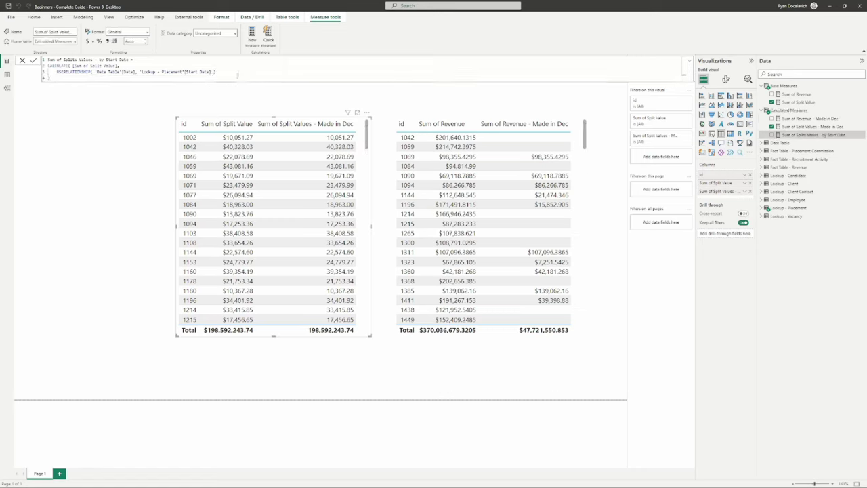
Step: Replace the expression in Sum of Split Values - Made in Dec with [Sum of Splits Values - by Start Date] and commit it
left_click(252, 35)
left_click(816, 135)
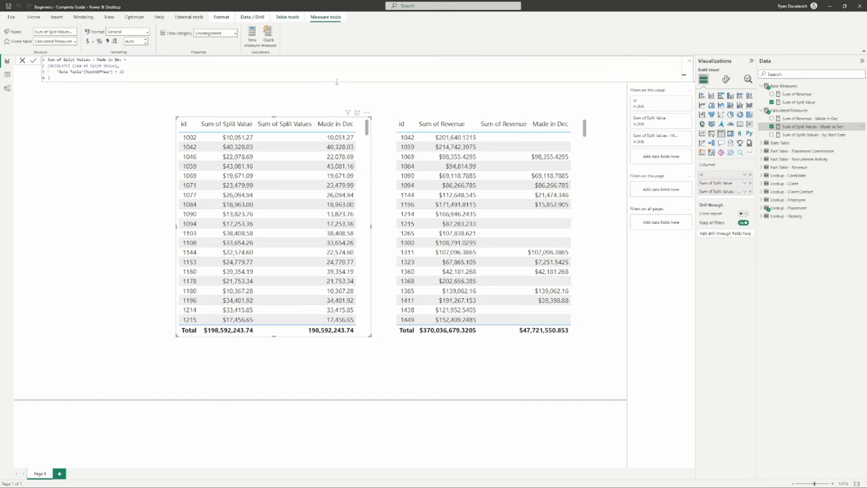
left_click_drag(74, 65, 119, 66)
key("BackSpace")
type("sum of spli")
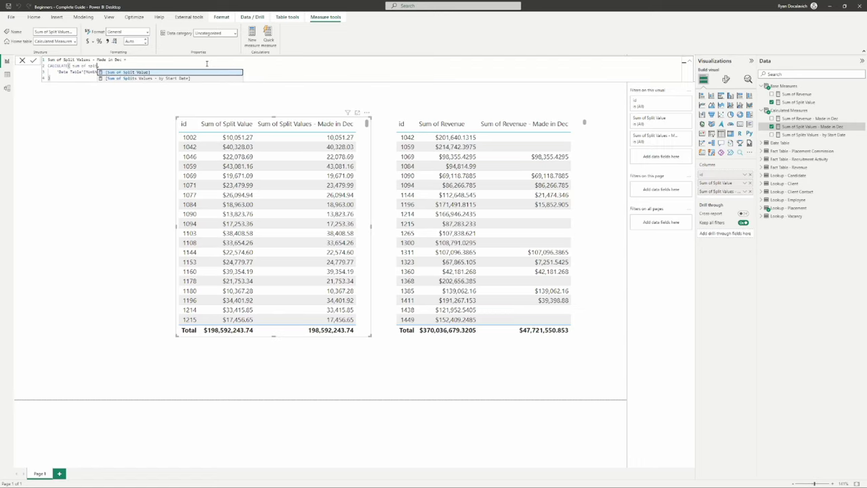
key("Down")
key("Tab")
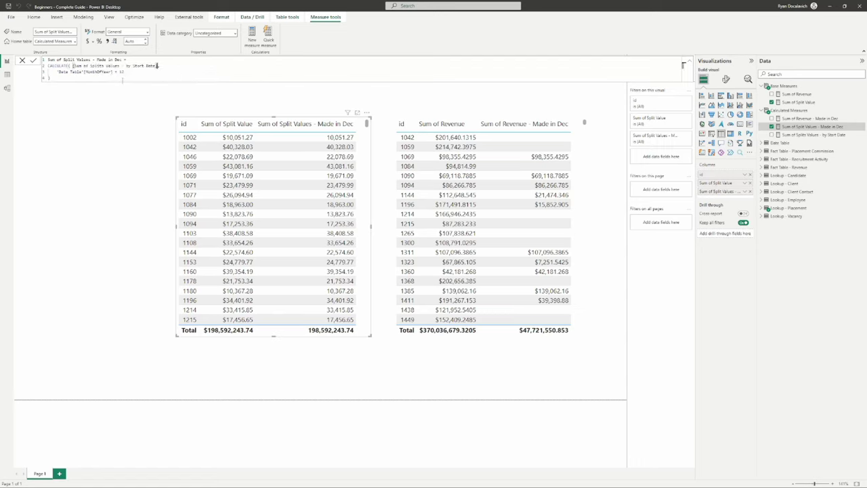
left_click_drag(122, 61, 48, 60)
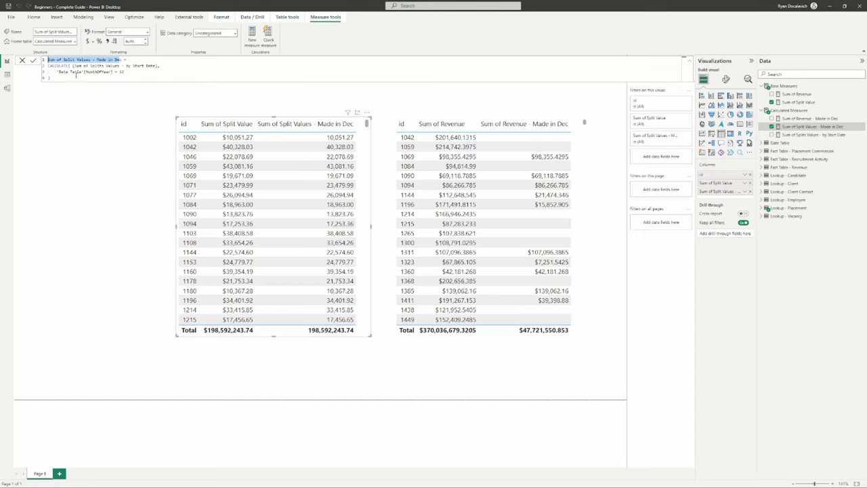
left_click(76, 77)
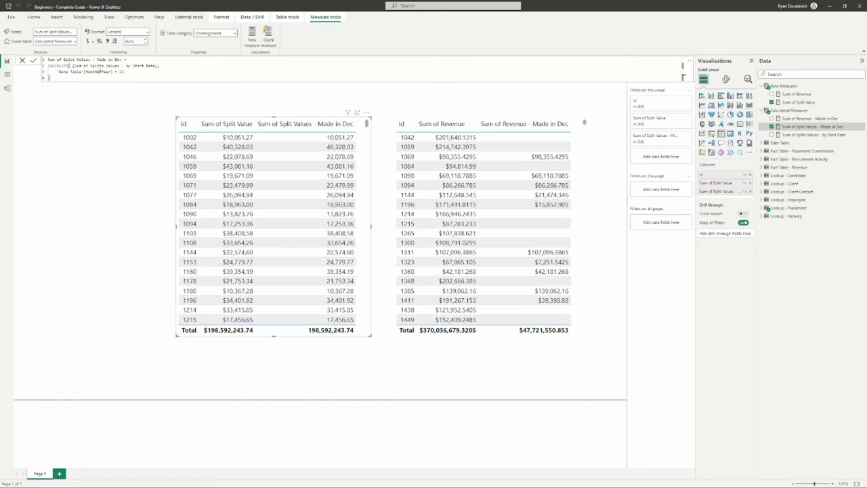
key("Return")
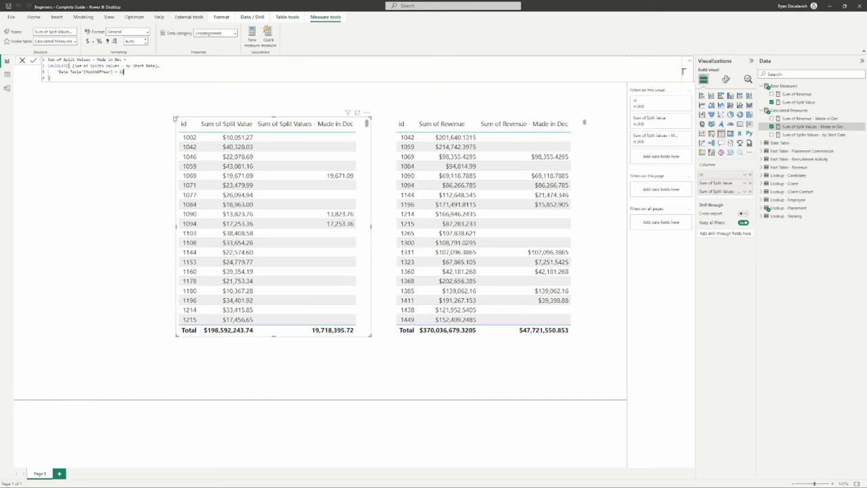
Step: Compare split value and revenue results across both tables by cross-filtering on ids 1071, 1059, 1042 and 1069
left_click(241, 185)
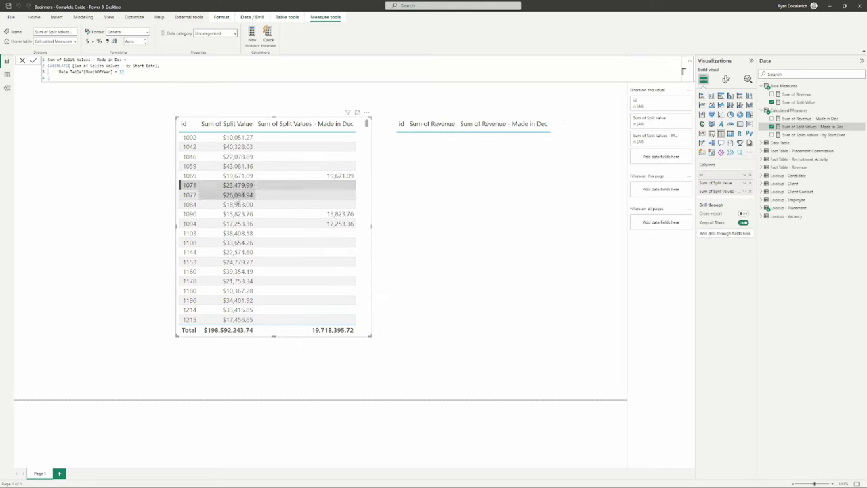
left_click(235, 166)
left_click(236, 147)
left_click(236, 148)
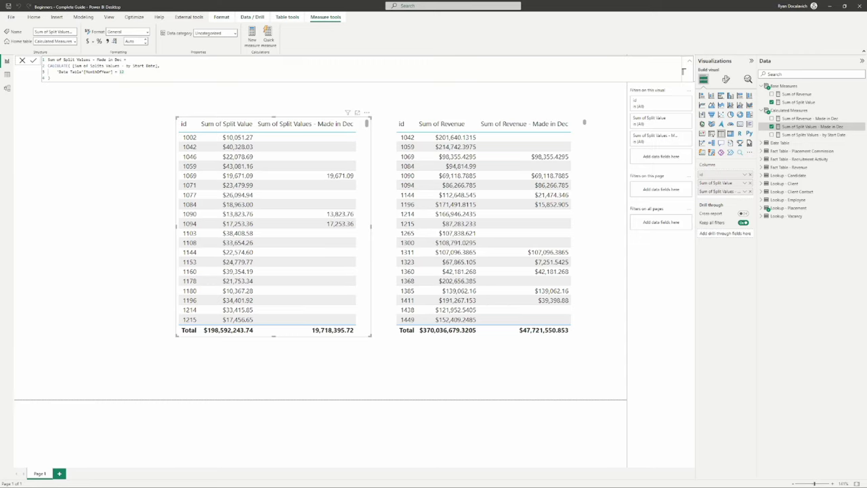
left_click(87, 255)
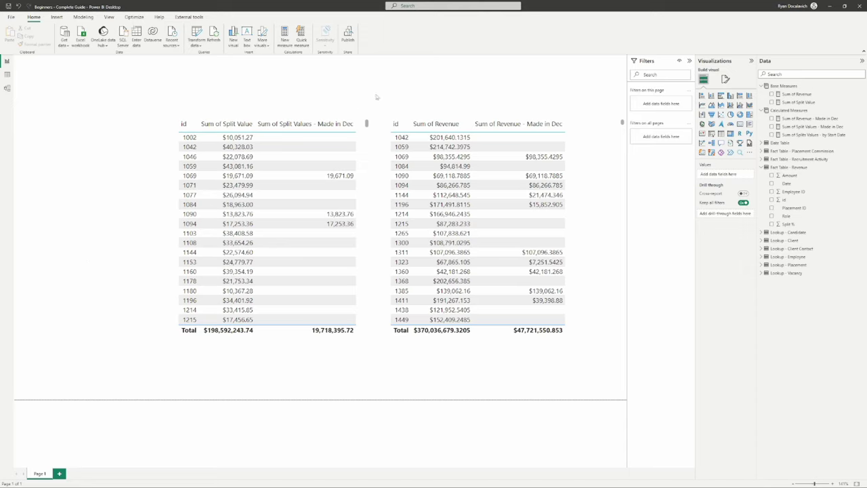
left_click(190, 175)
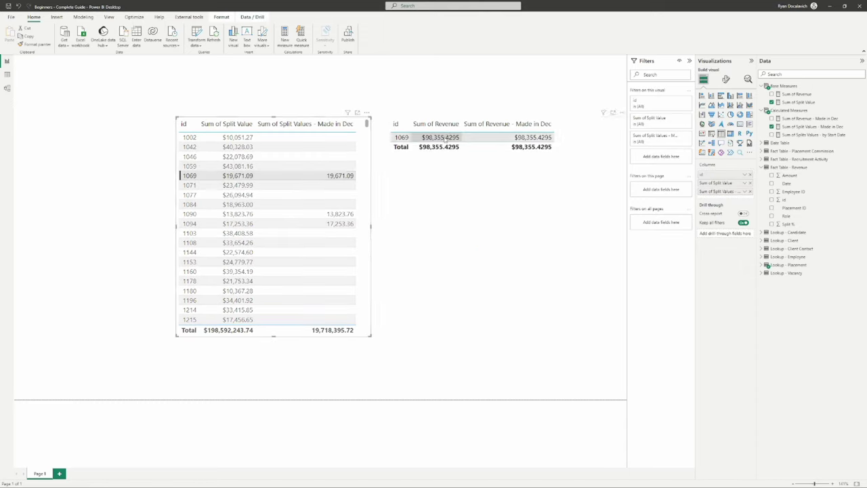
left_click(427, 137)
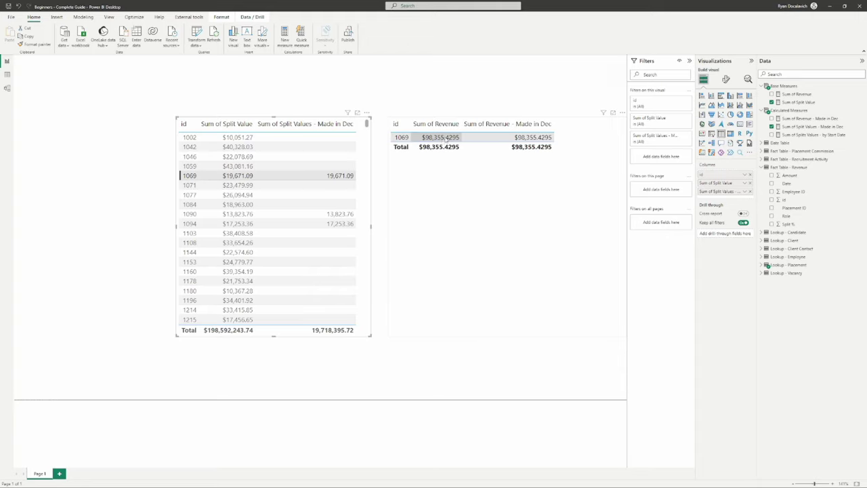
left_click(191, 176)
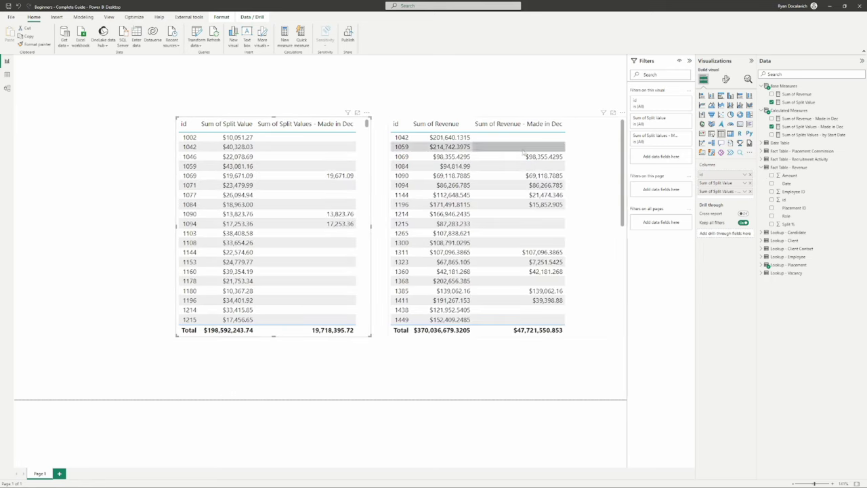
Step: Cross-filter the report on id 1069 and inspect that placement's start date and Fee in the Lookup - Placement data
left_click(6, 75)
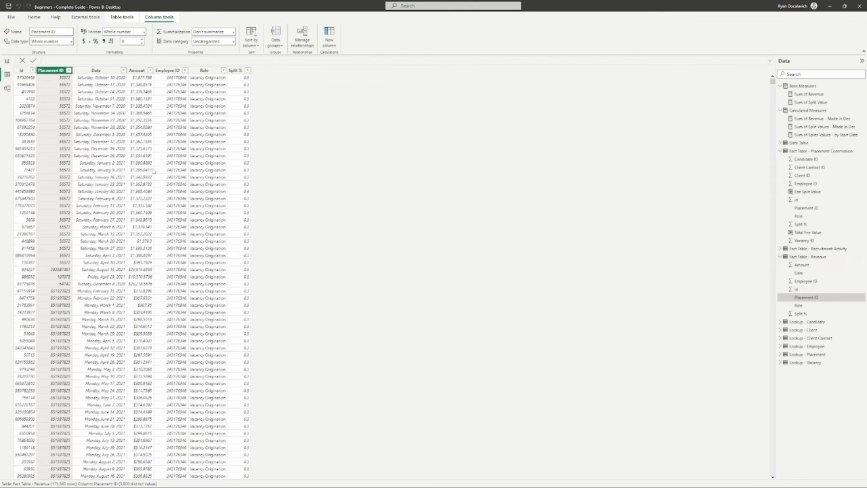
left_click(7, 63)
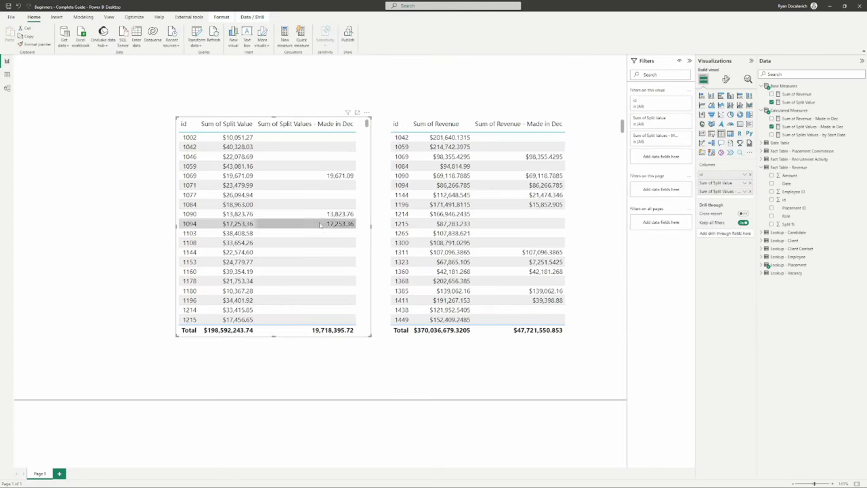
left_click(192, 176)
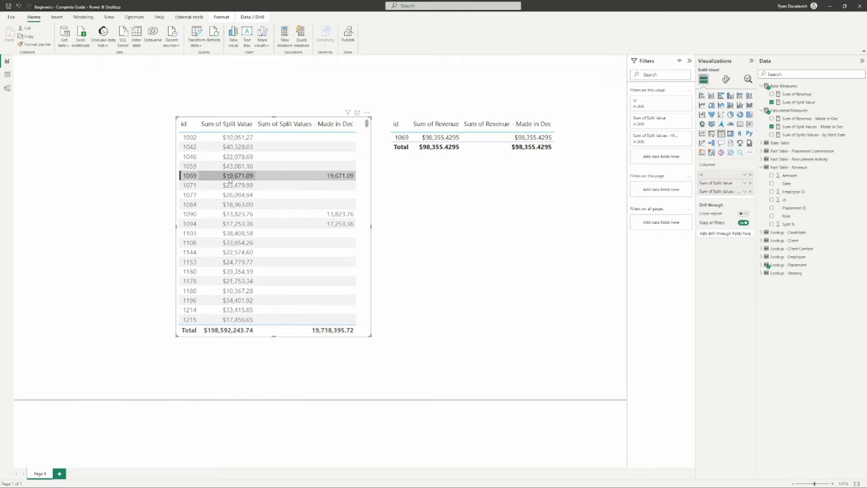
left_click(7, 74)
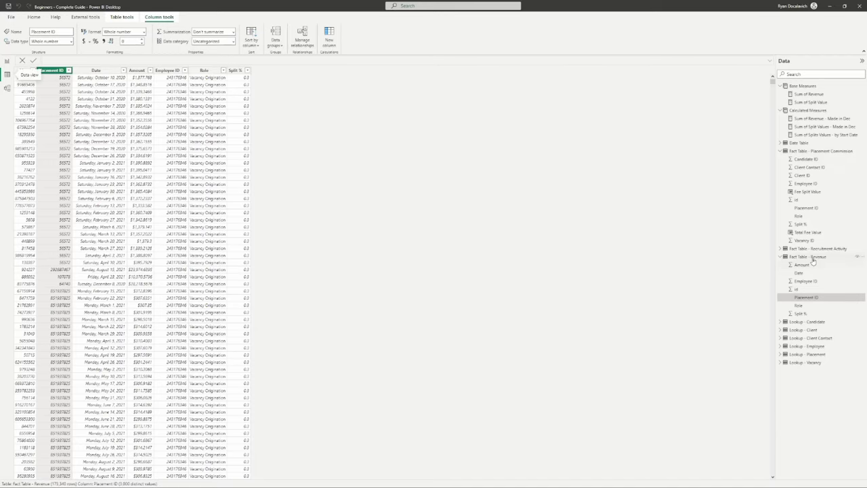
left_click(813, 354)
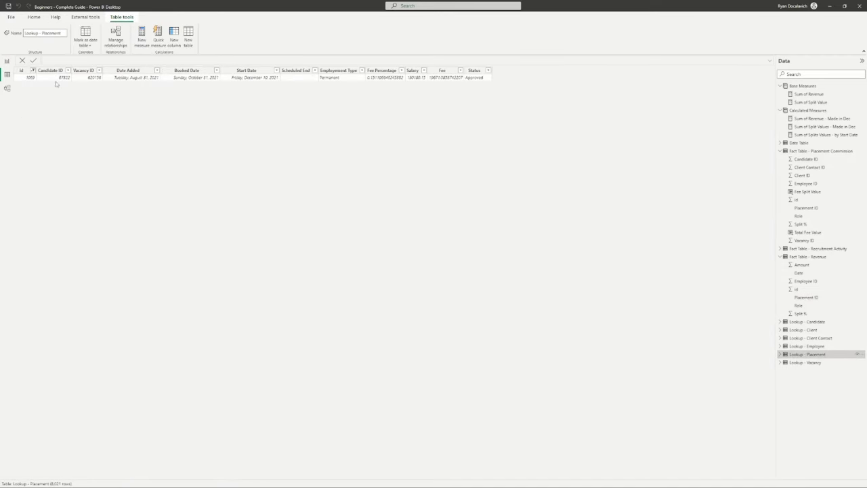
left_click(24, 70)
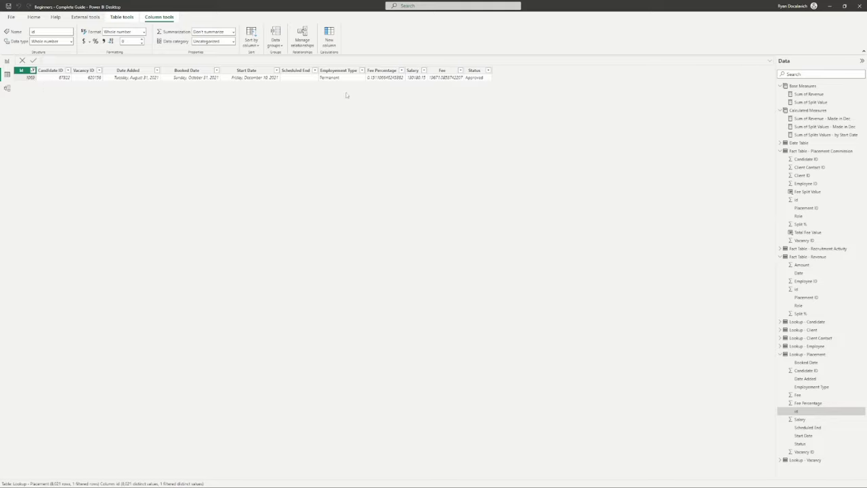
left_click(443, 80)
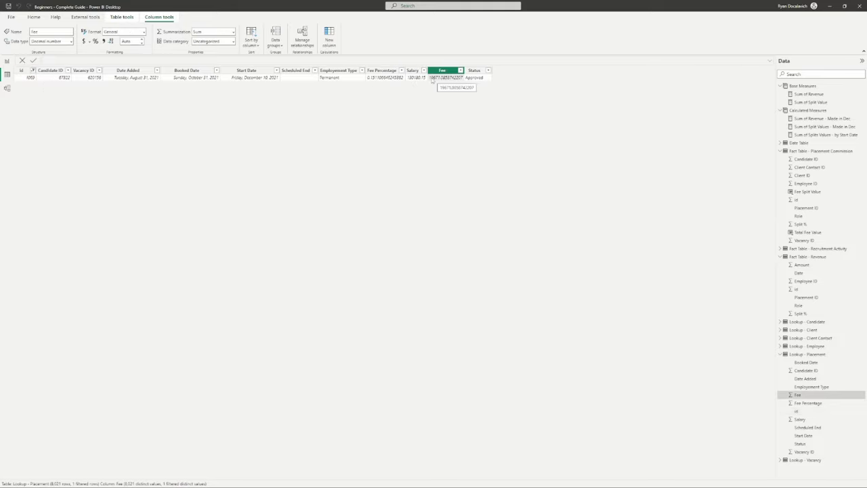
left_click(7, 61)
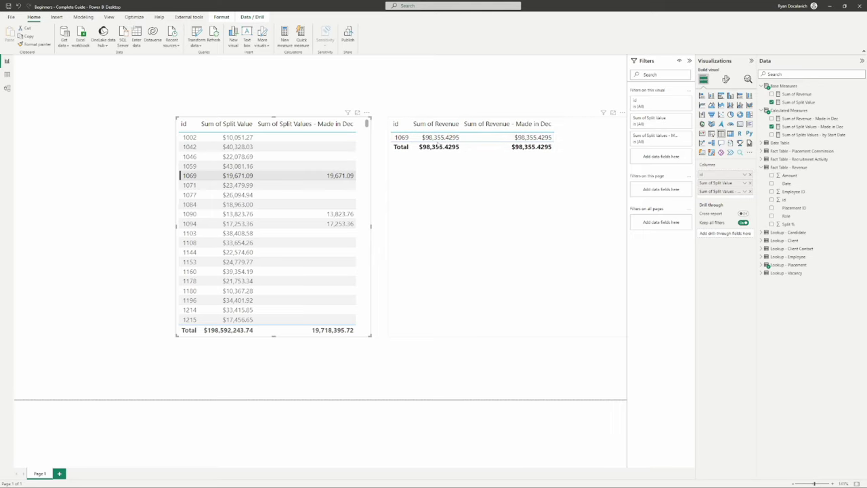
Step: Display the rows of Fact Table - Revenue in the data view and collapse Lookup - Placement
left_click(7, 74)
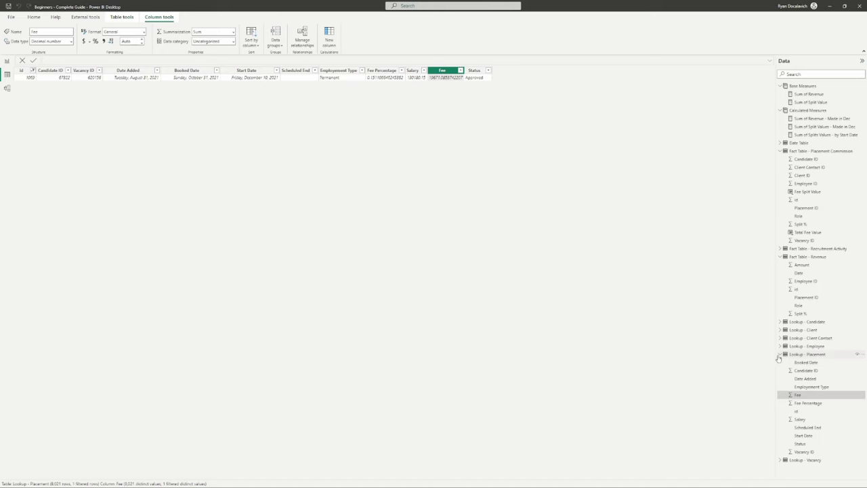
left_click(781, 355)
left_click(823, 257)
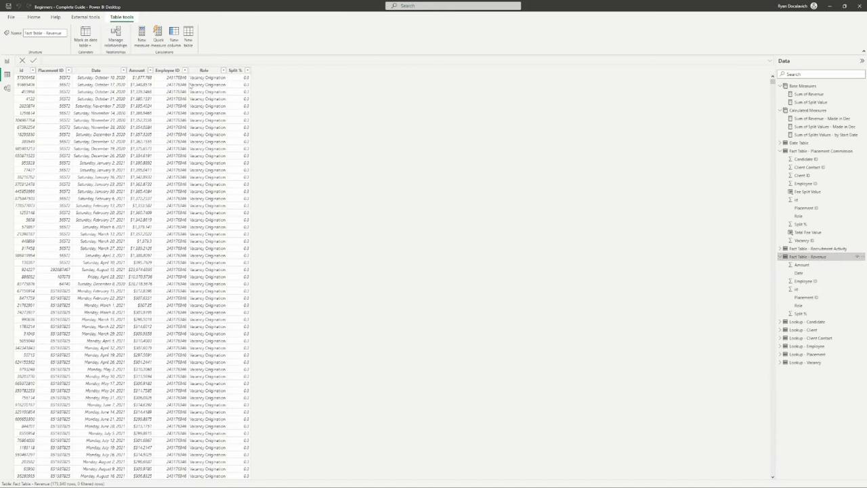
left_click(32, 70)
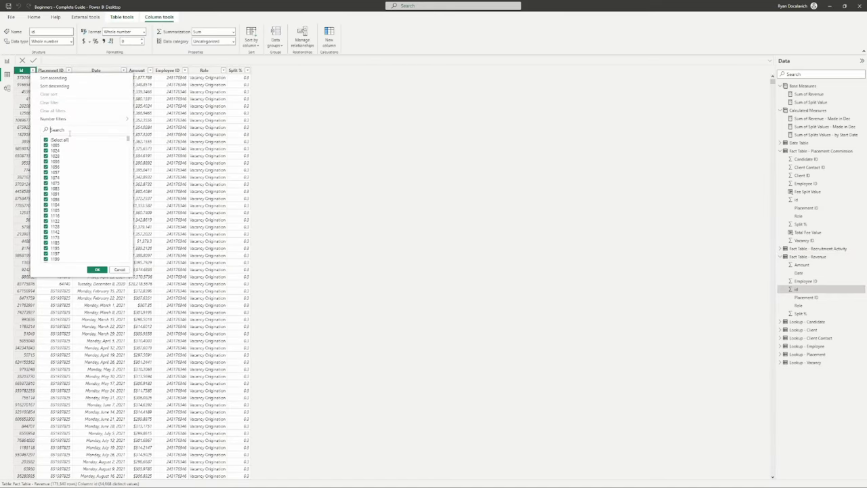
left_click(46, 140)
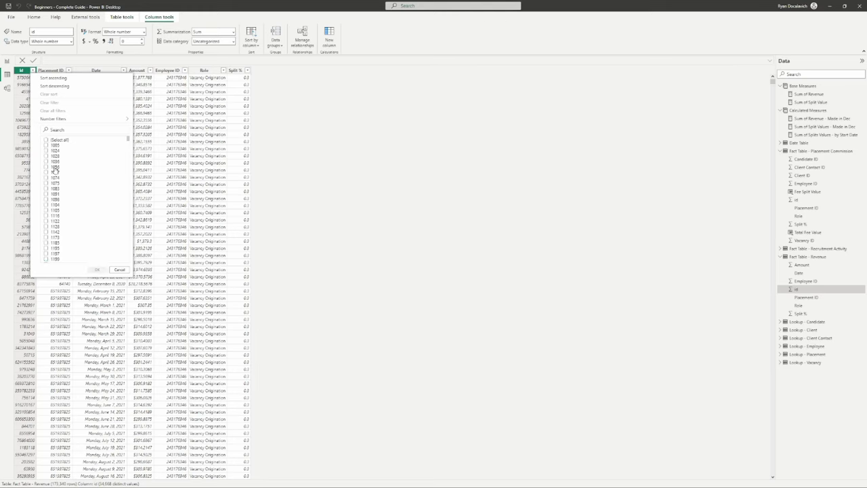
left_click(77, 130)
type("1108")
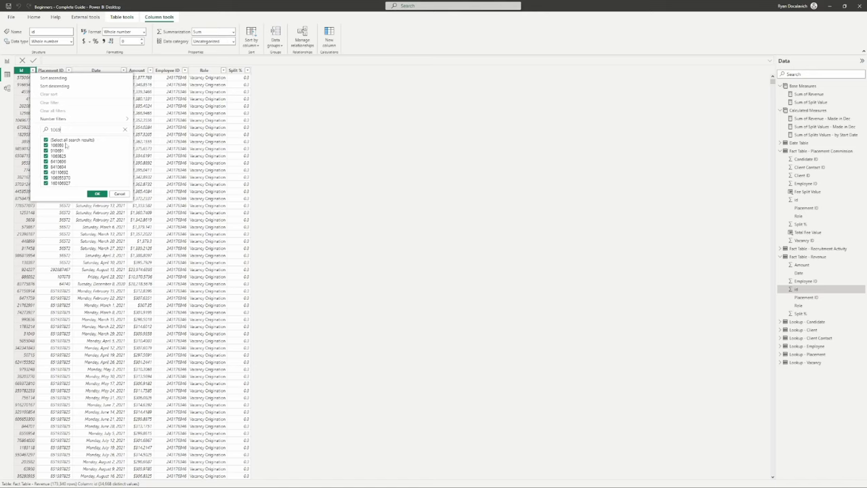
left_click(325, 146)
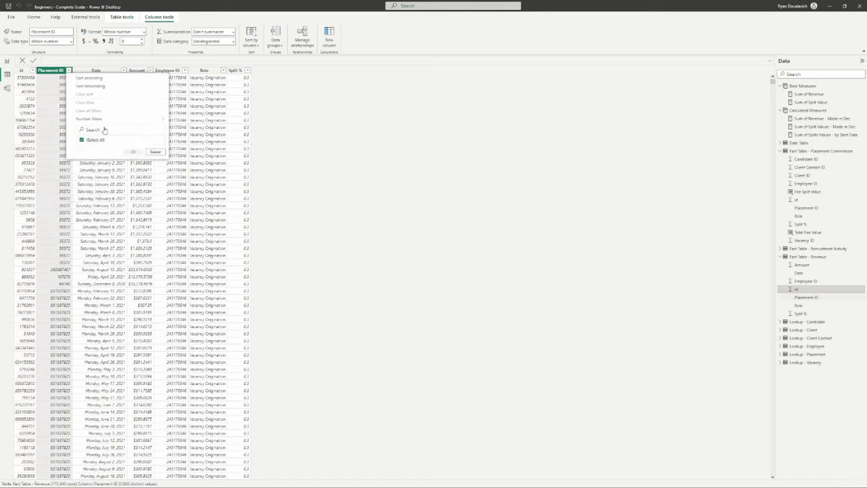
Step: Filter Fact Table - Revenue to Placement ID 1069 and examine the Amount of each role's row
left_click(68, 70)
left_click(95, 140)
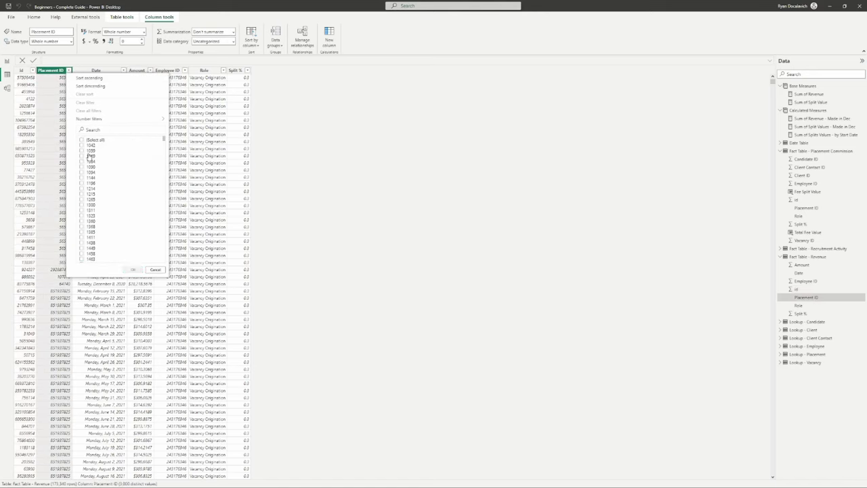
left_click(90, 156)
left_click(133, 270)
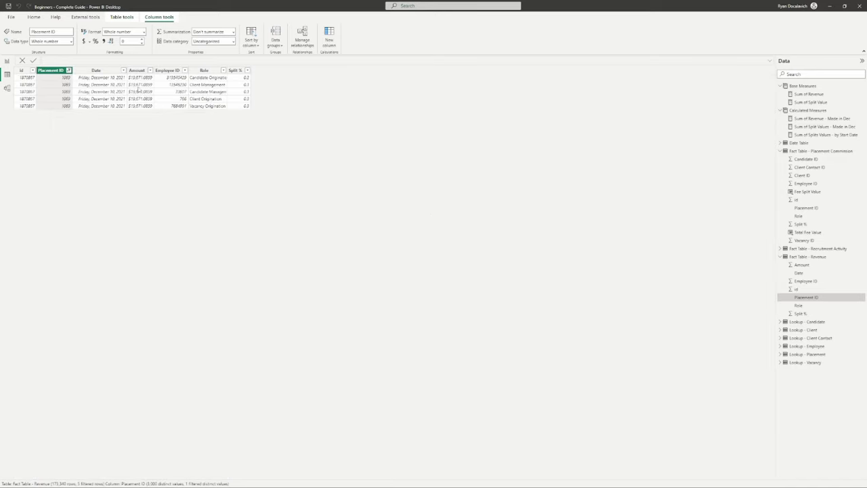
left_click(138, 91)
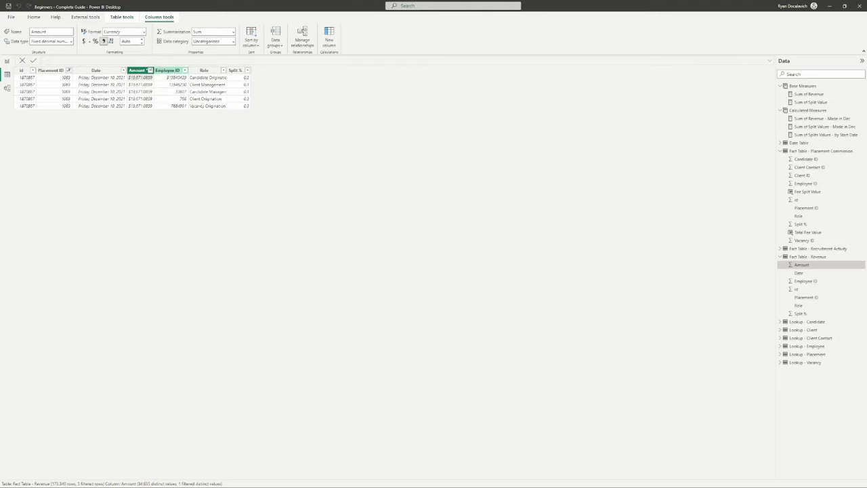
Step: Back on the report, clear the id 1069 selection, then shift the split value table left and extend the revenue table's left edge
left_click(7, 62)
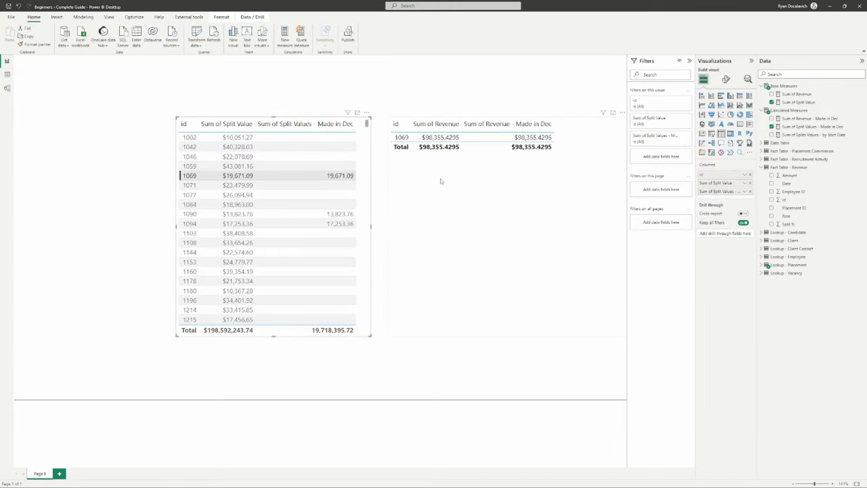
left_click(189, 175)
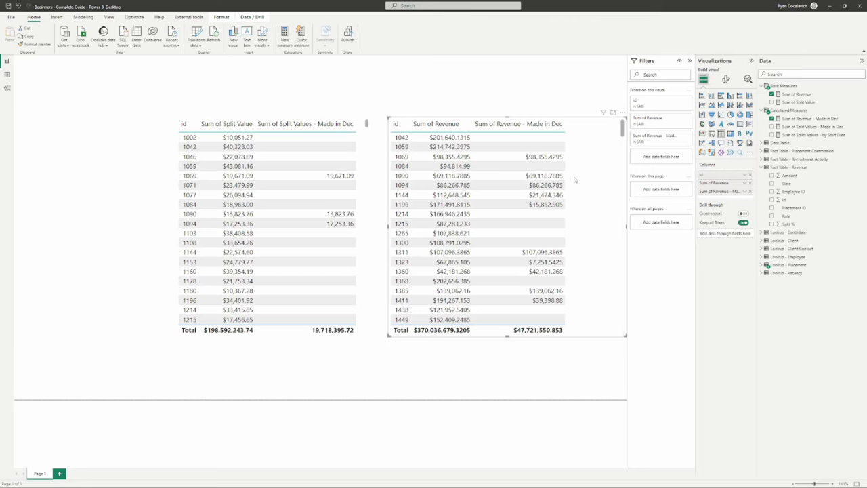
left_click_drag(273, 197, 232, 197)
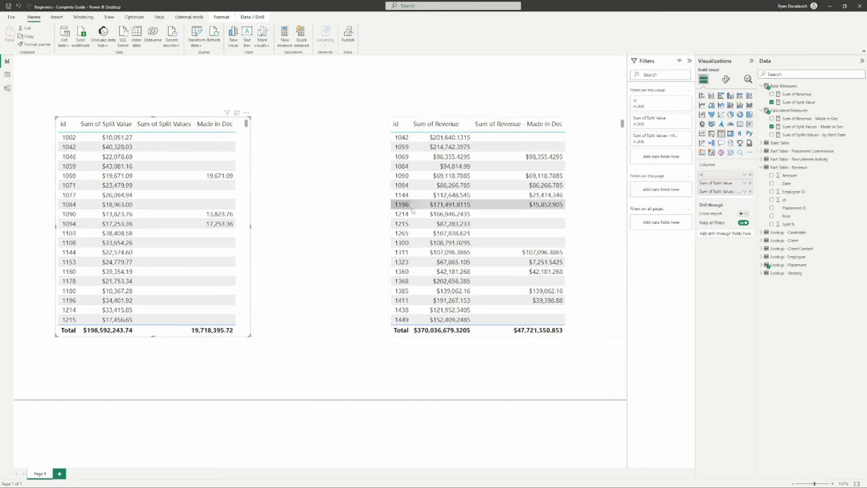
left_click_drag(387, 229, 304, 229)
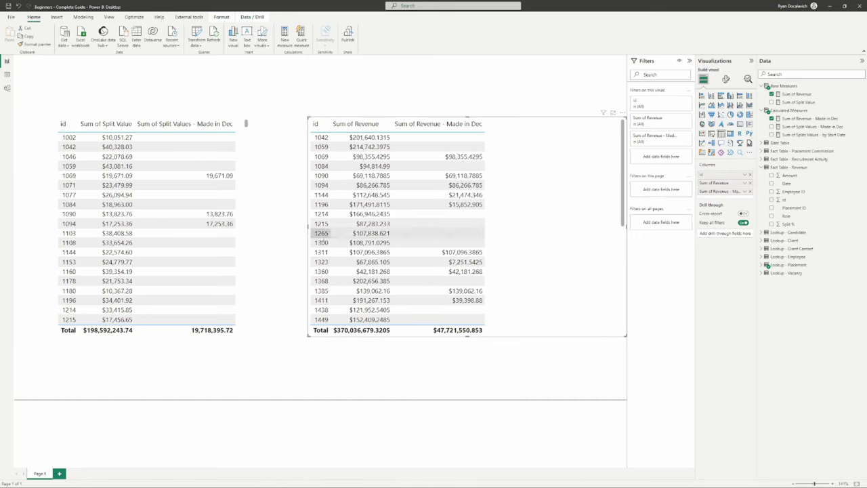
Step: Review the formulas of the Sum of Split Value and Sum of Revenue measures, focusing on SUM over 'Fact Table - Revenue'[Amount]
left_click(800, 102)
left_click(800, 94)
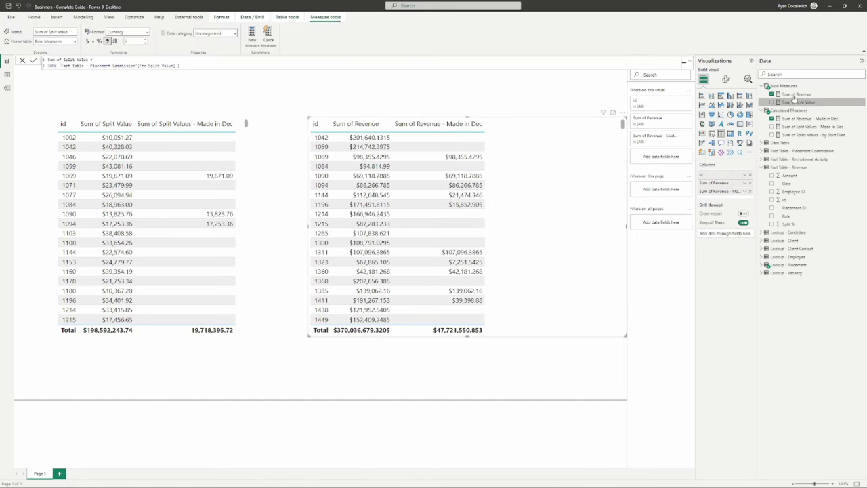
double_click(118, 65)
key("ctrl+a")
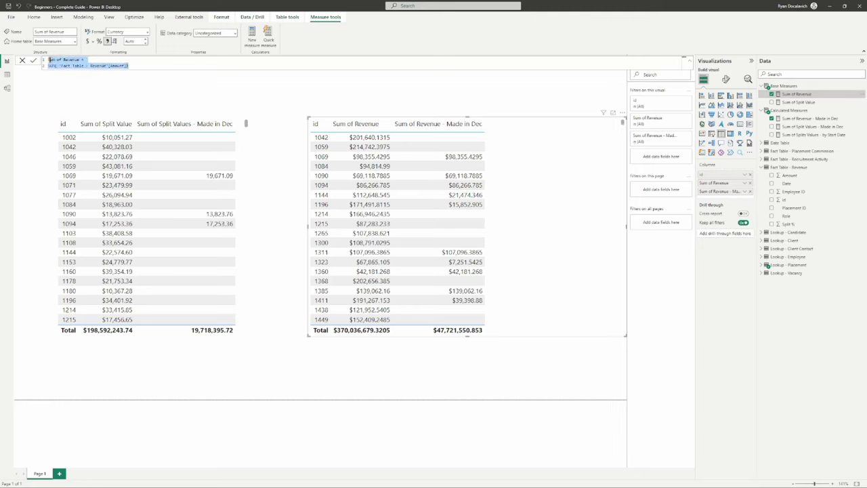
left_click(129, 65)
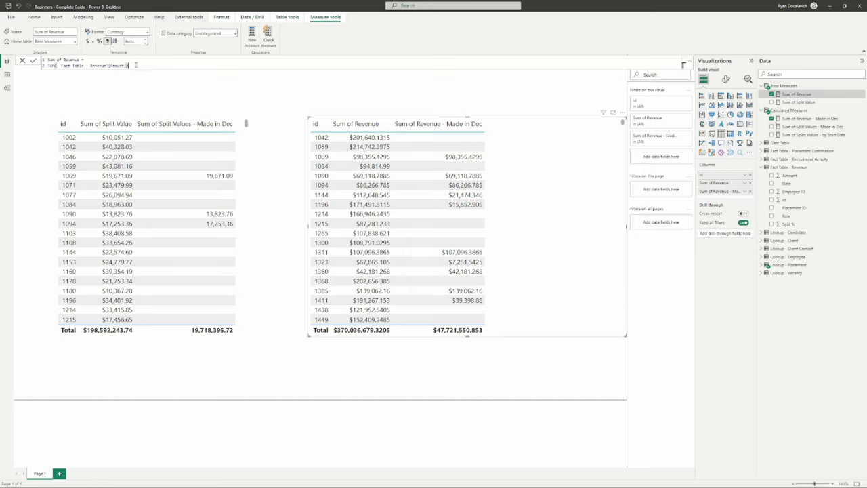
left_click_drag(138, 66, 38, 71)
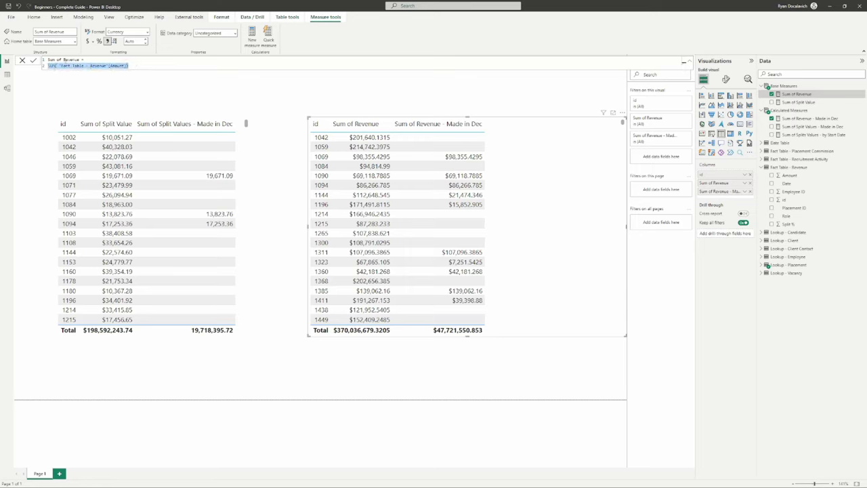
left_click(118, 65)
left_click_drag(128, 66, 59, 66)
left_click_drag(129, 66, 35, 68)
Step: Create a new Base Measures measure named SumX of Revenue, with an empty second line for its expression
left_click(253, 34)
type("Sum")
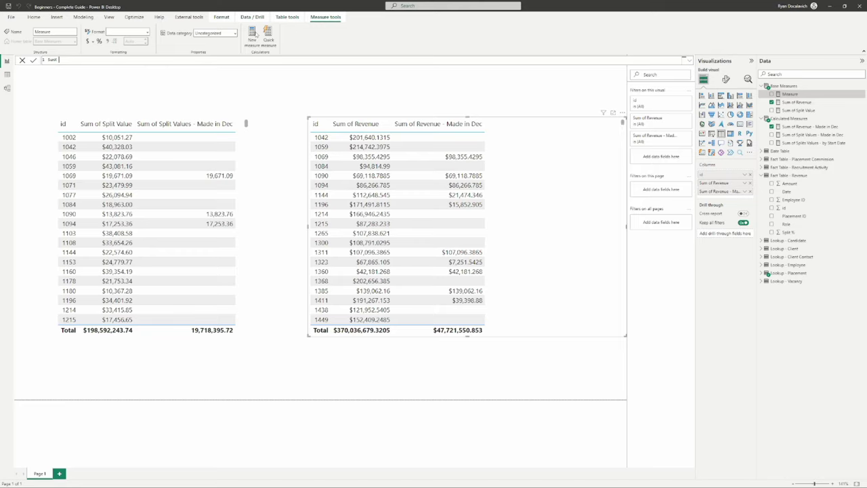
type(" of Revenue =")
key("shift+Return")
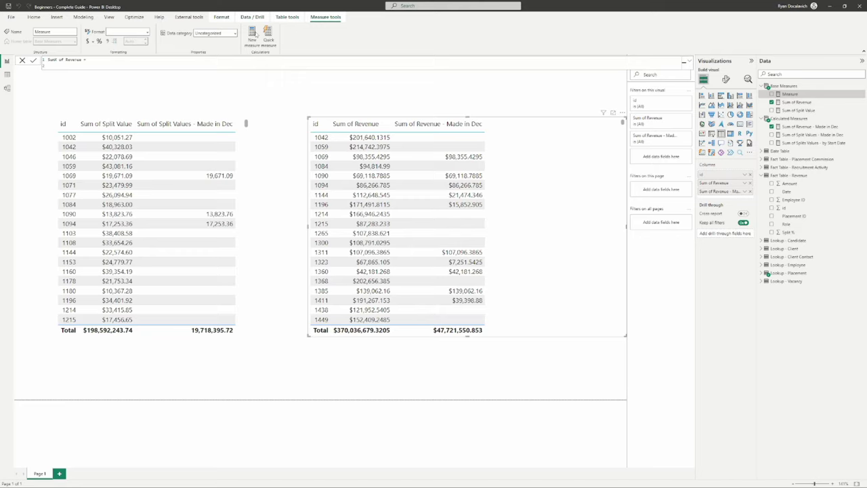
key("Return")
Step: Begin the SumX of Revenue expression with SUMX, using 'Fact Table - Revenue' as the table argument
type("sum")
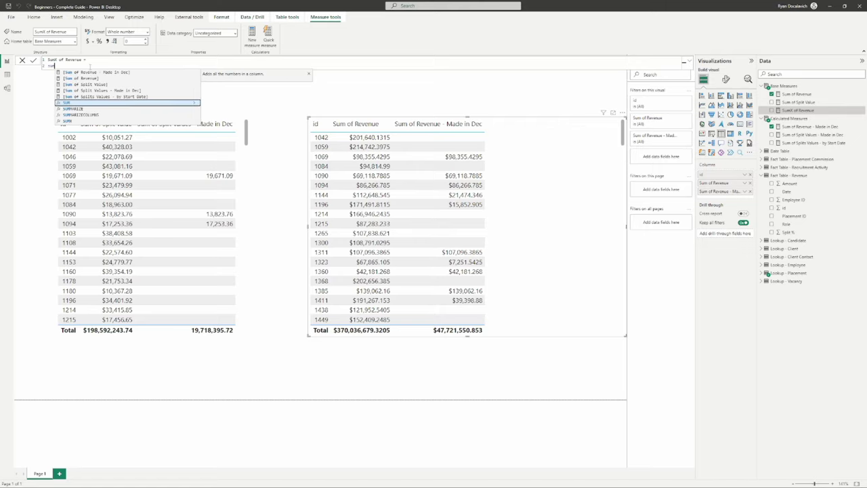
type("x")
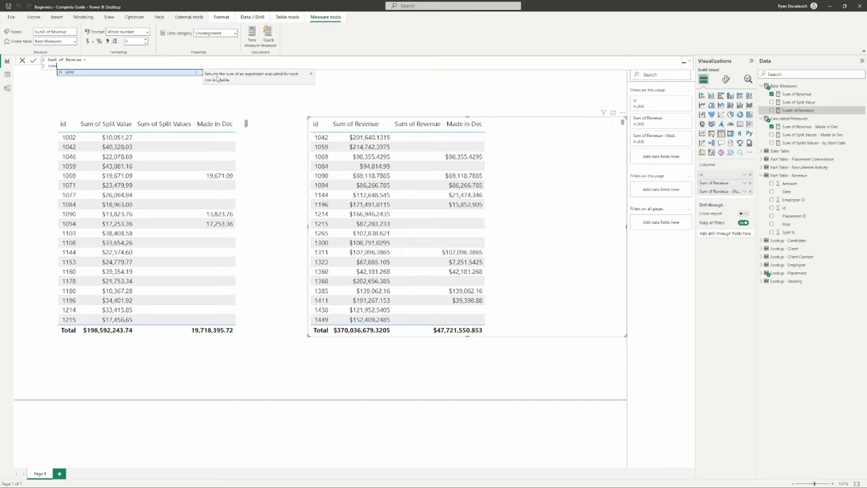
key("Tab")
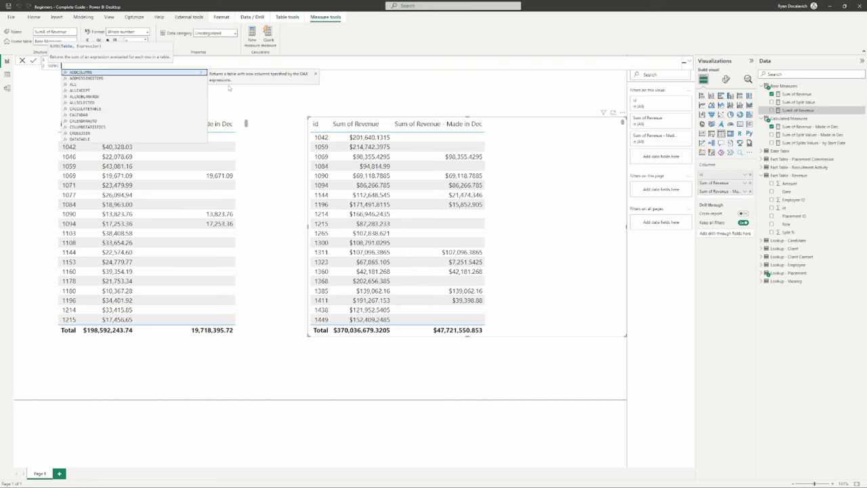
type("reve")
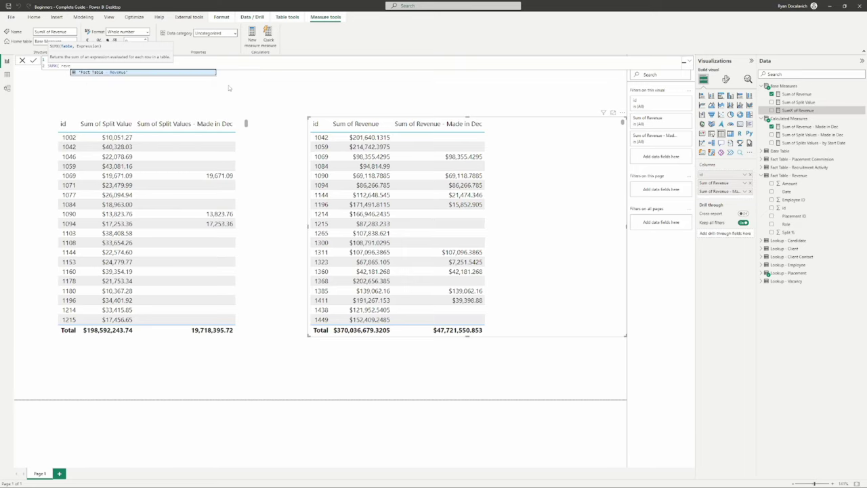
key("Tab")
type(",")
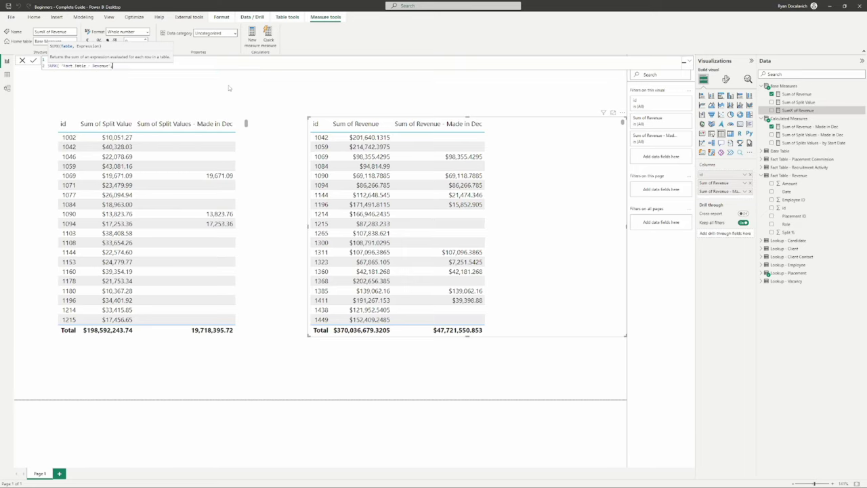
Step: Complete the SUMX expression on separate lines, multiplying 'Fact Table - Revenue'[Amount] by 'Fact Table - Revenue'[Split %] for each row
key("shift+Return")
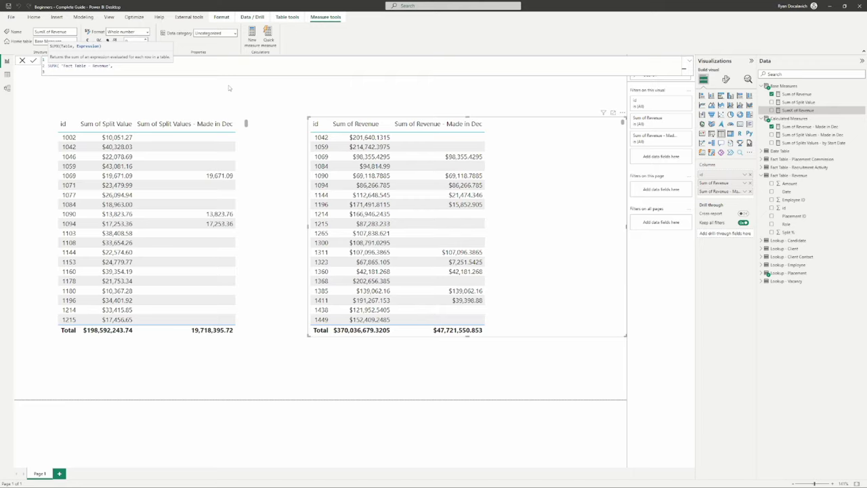
type("amou")
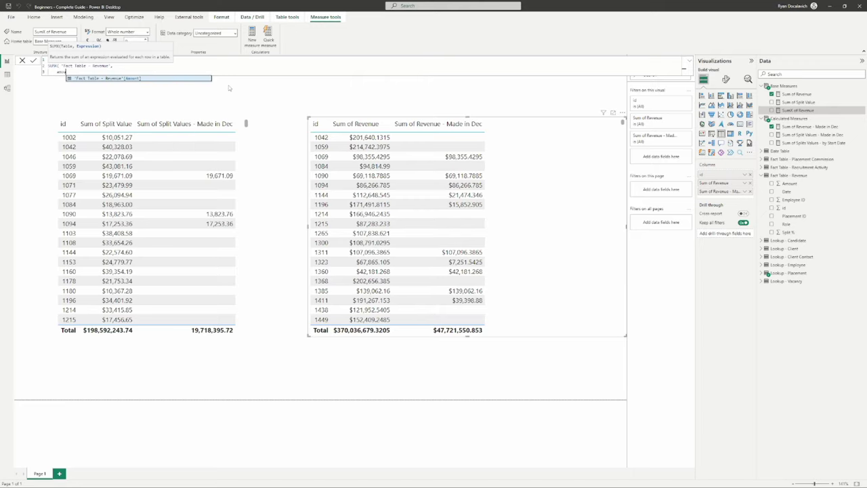
key("Tab")
type("* ")
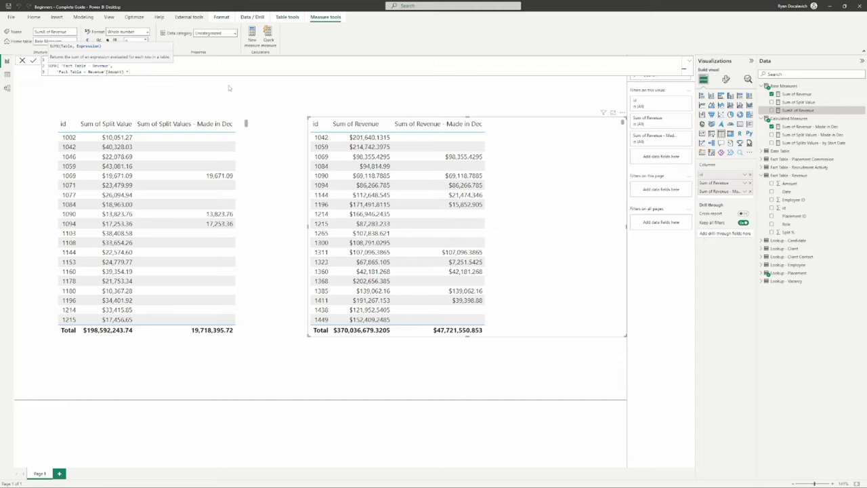
type("spli")
key("Tab")
key("shift+Return")
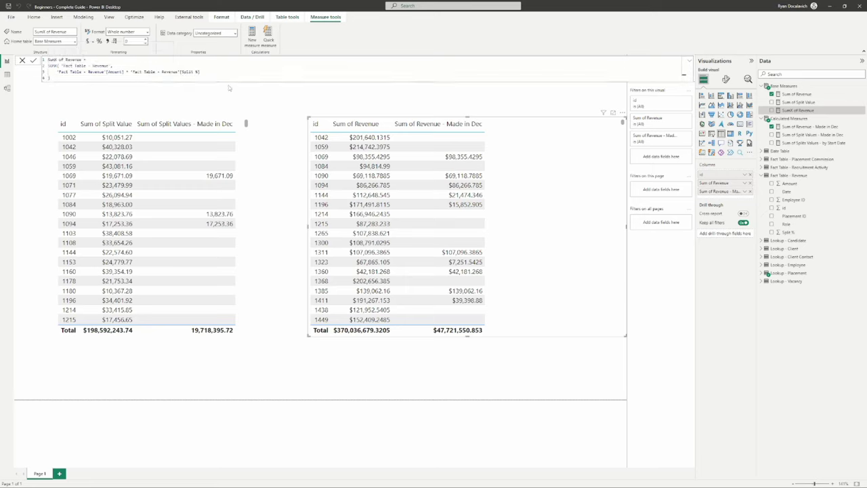
Step: Add SumX of Revenue to the revenue table, and cross-filter that table by id 1069 from the split value table
left_click(771, 110)
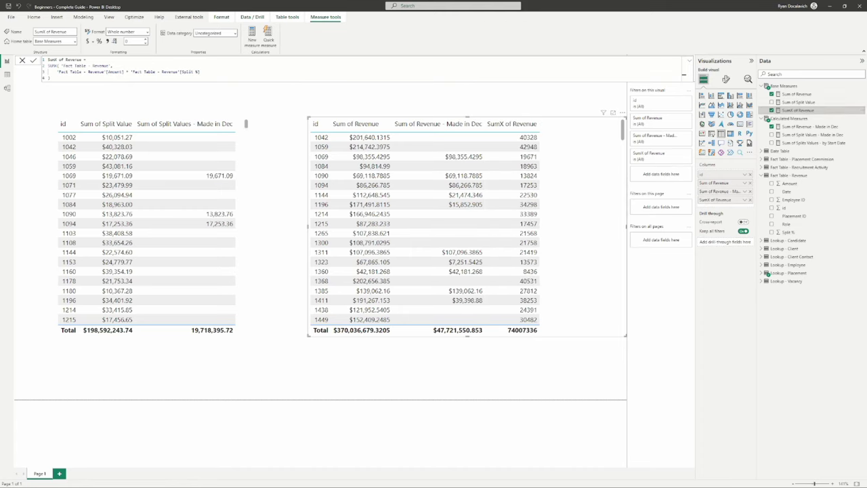
left_click(102, 175)
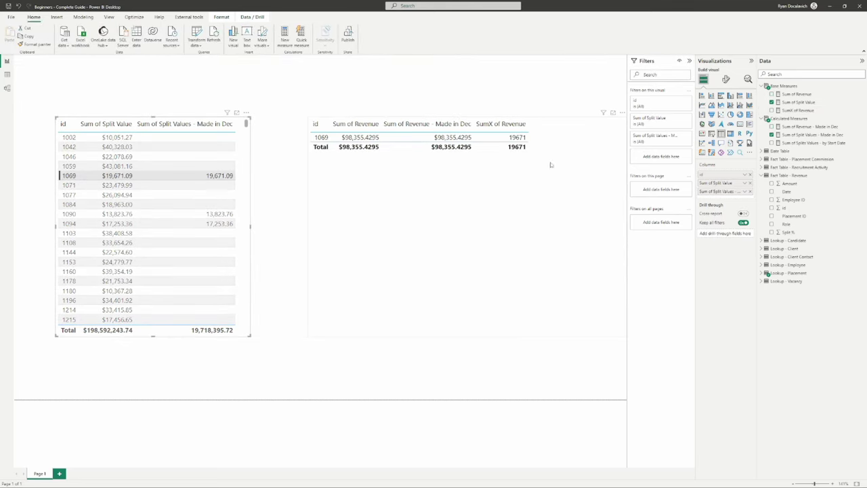
Step: Check the Sum of Split Value measure's formatting, and format SumX of Revenue as currency
left_click(798, 101)
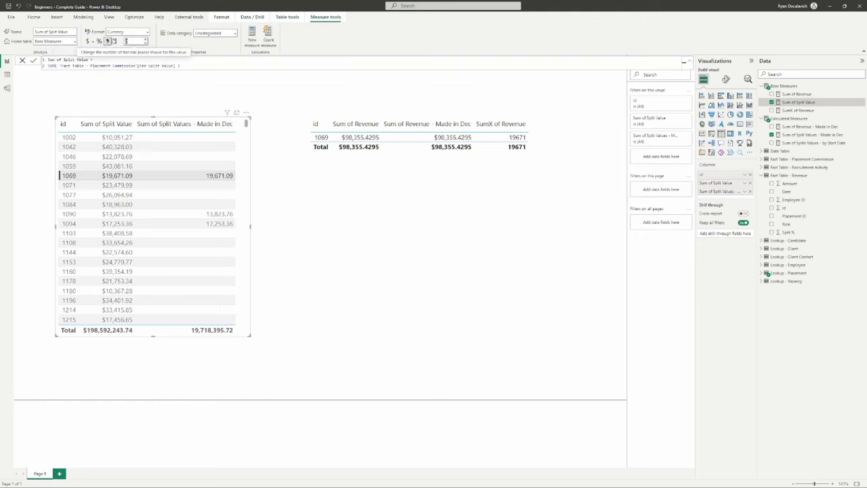
left_click(798, 110)
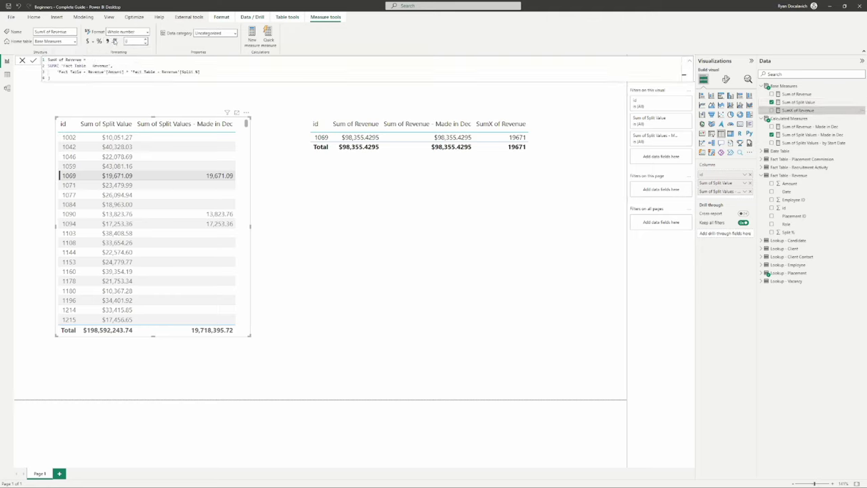
left_click(89, 42)
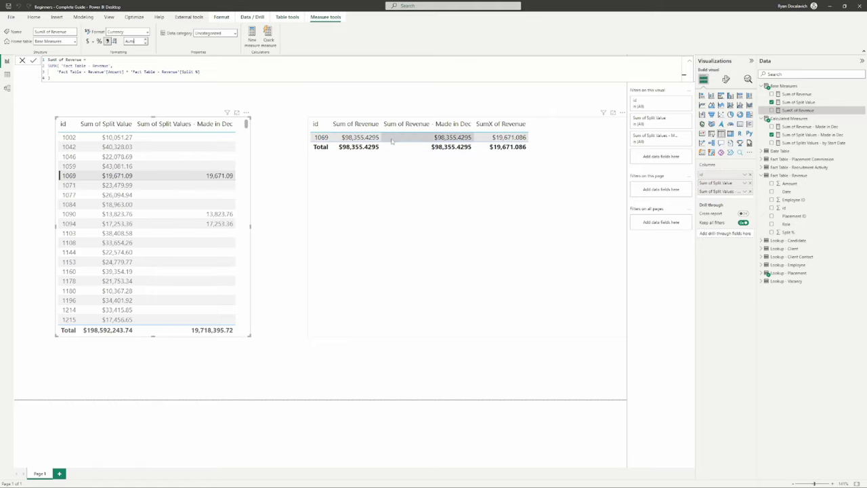
Step: View the underlying rows of Fact Table - Revenue to compare the Amount and Split % values for the placement
left_click(8, 74)
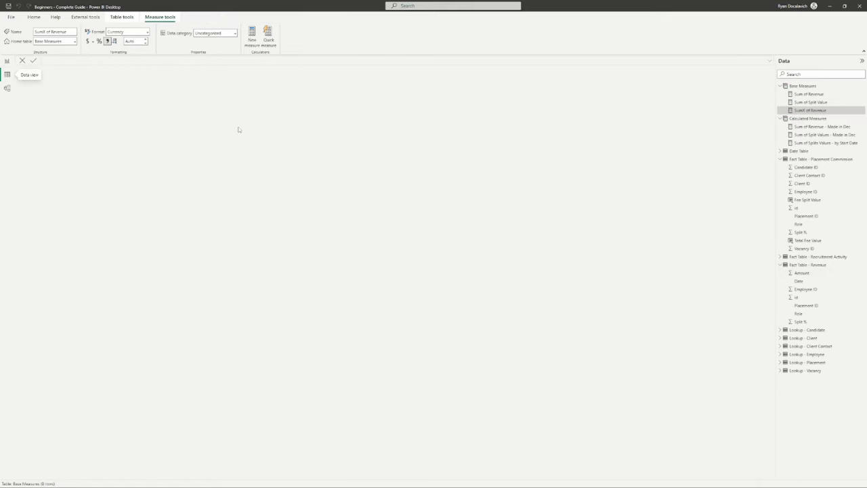
left_click(807, 265)
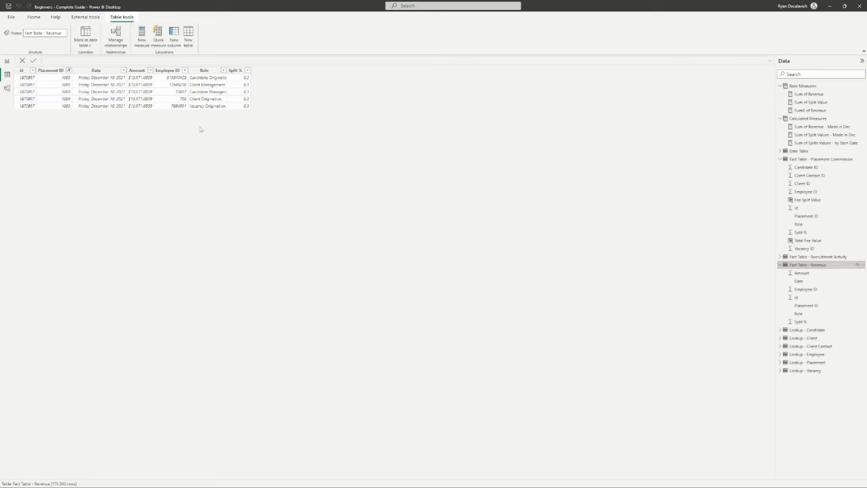
Step: Examine the Amount and Split % values for each row of the filtered placement in Fact Table - Revenue
left_click(143, 83)
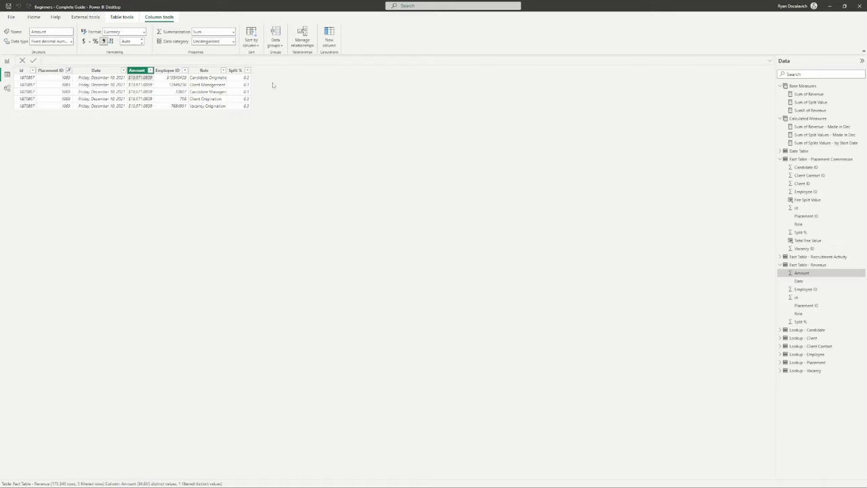
left_click(143, 71)
left_click(235, 70)
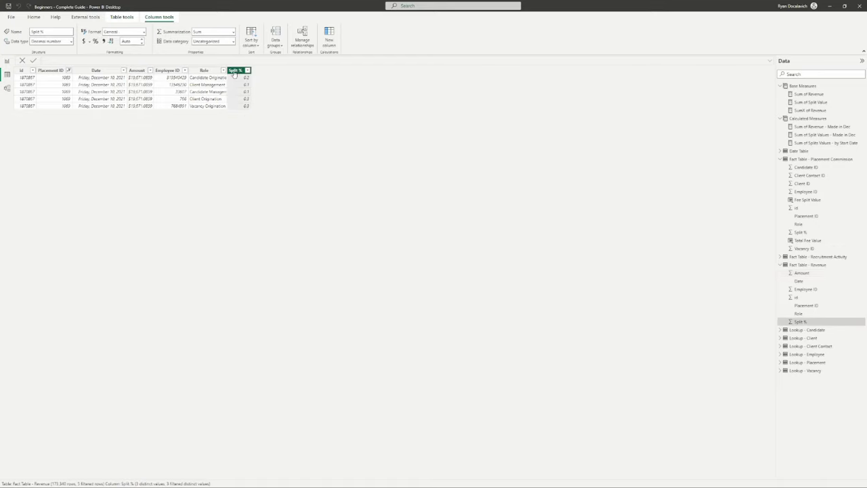
left_click(138, 70)
left_click(235, 71)
left_click(61, 77)
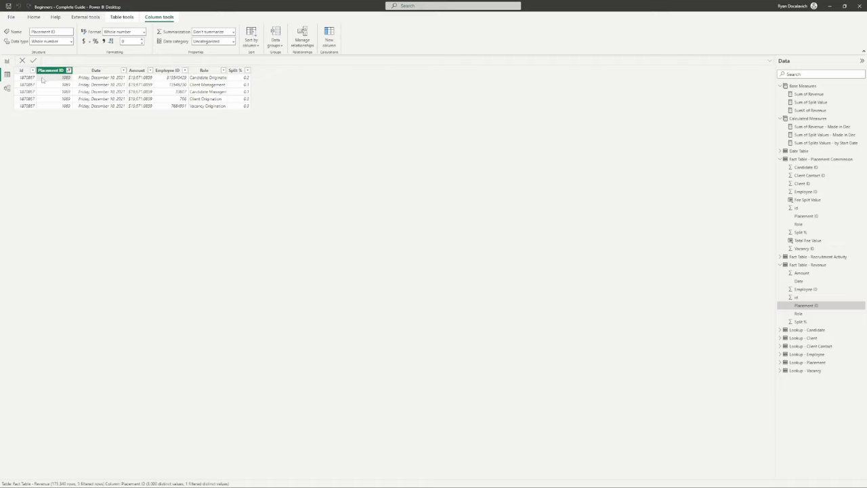
left_click(141, 70)
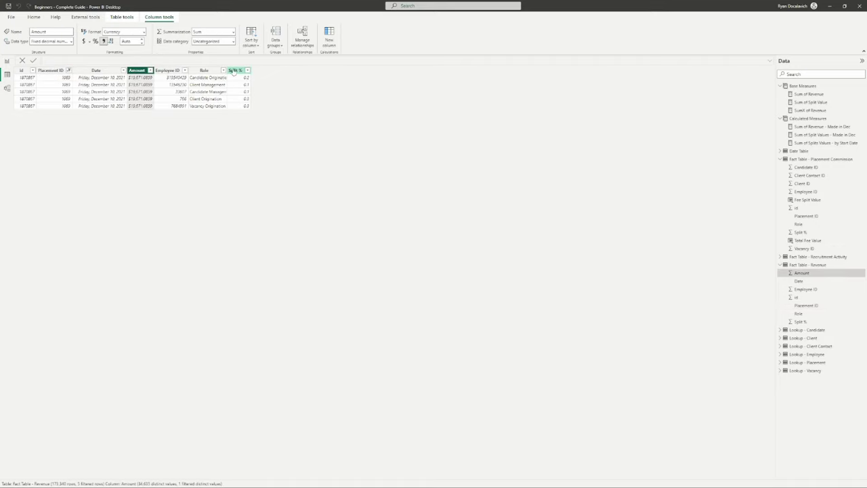
left_click(236, 70)
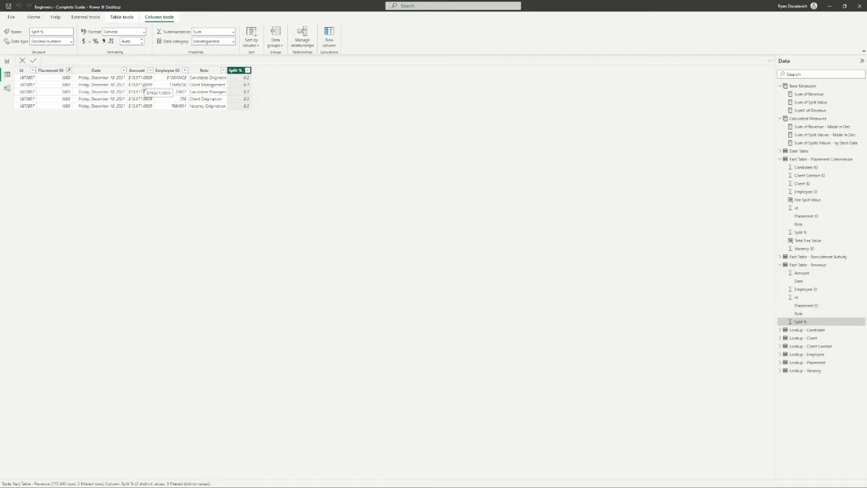
left_click(140, 84)
left_click(247, 85)
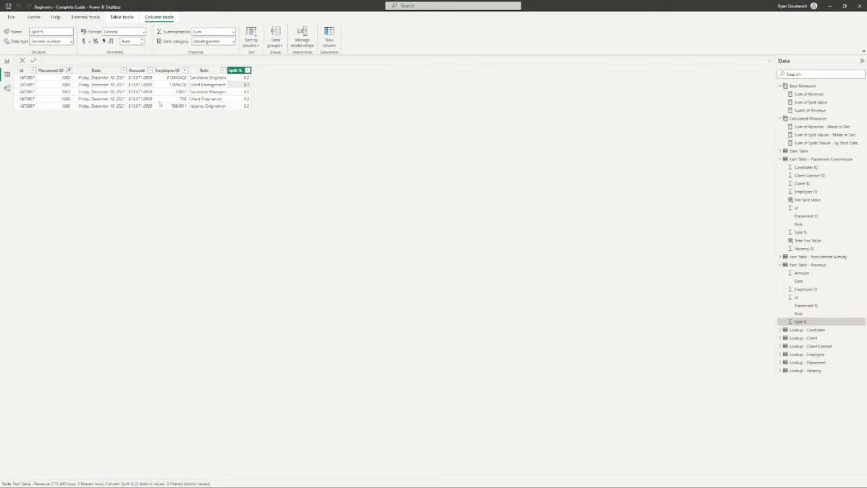
left_click(144, 96)
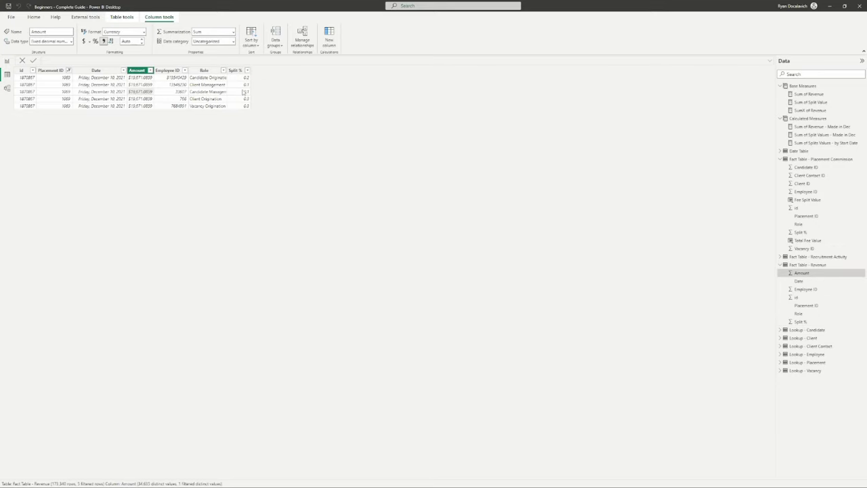
left_click(244, 93)
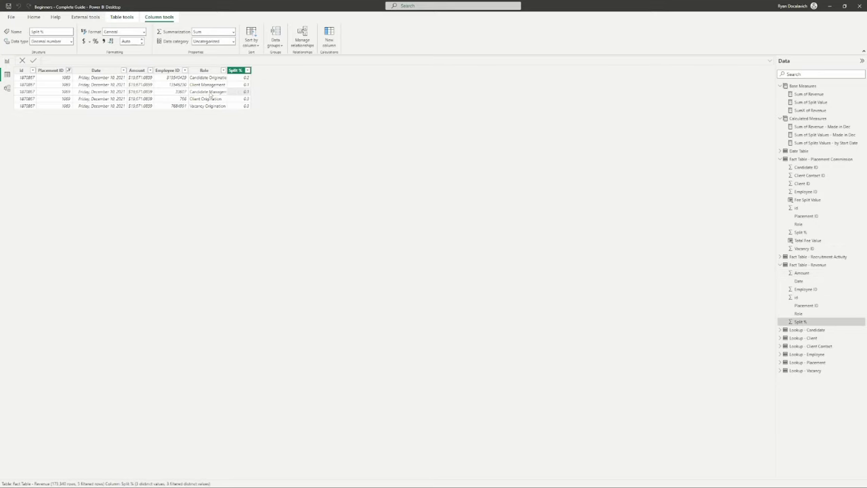
left_click(51, 71)
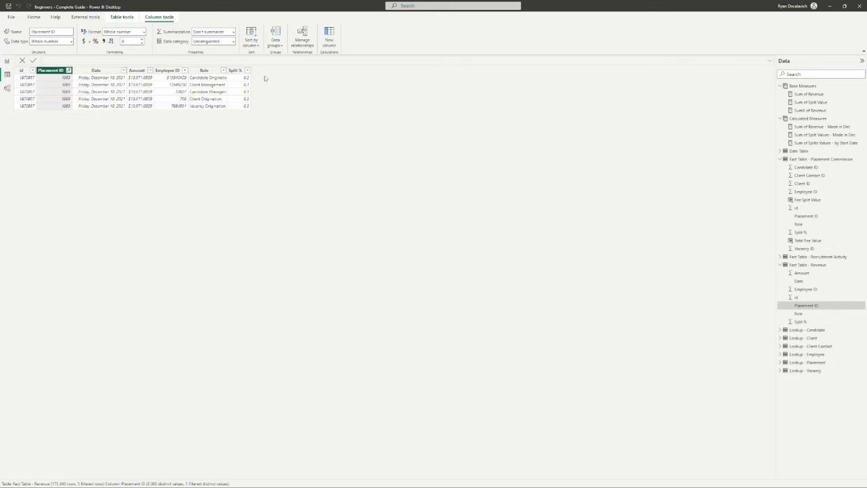
left_click(138, 71)
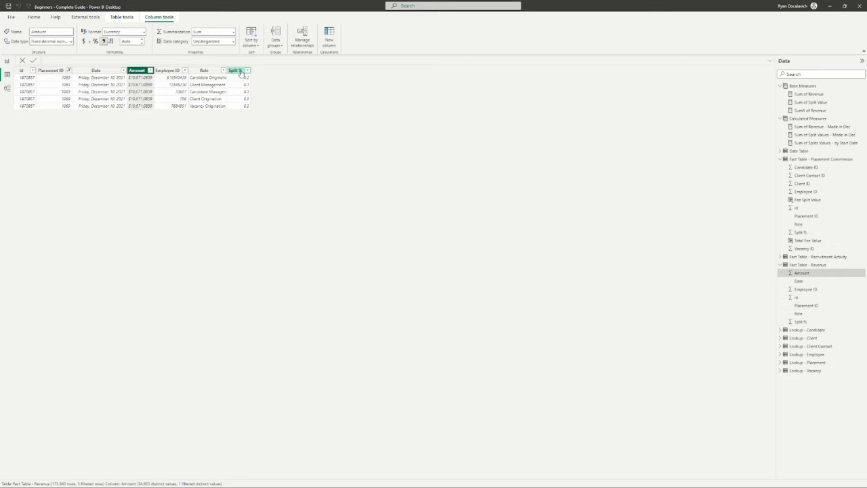
left_click(241, 71)
left_click(137, 71)
Step: In the report view, clear the row 1069 cross-filter and delete the Sum of Revenue measure from Base Measures
left_click(7, 61)
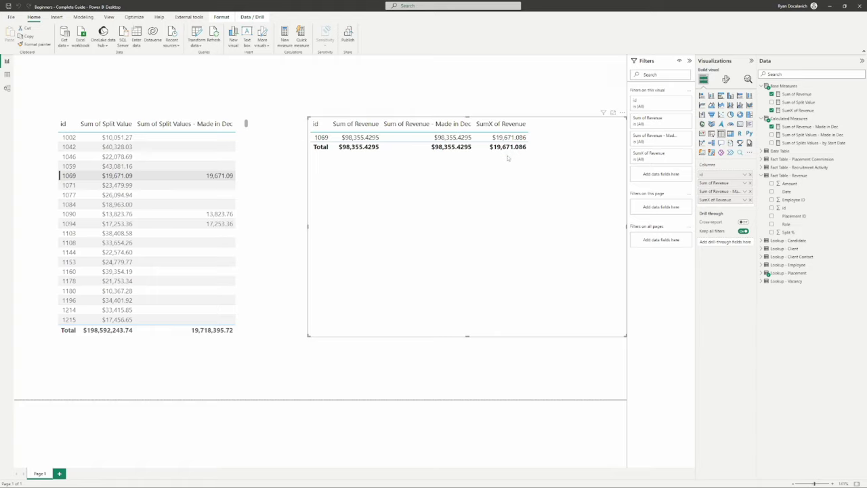
left_click(115, 176)
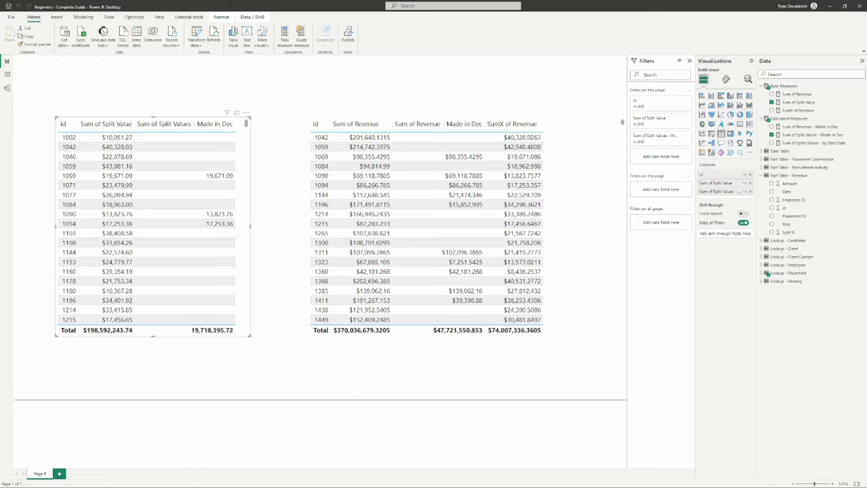
left_click(598, 261)
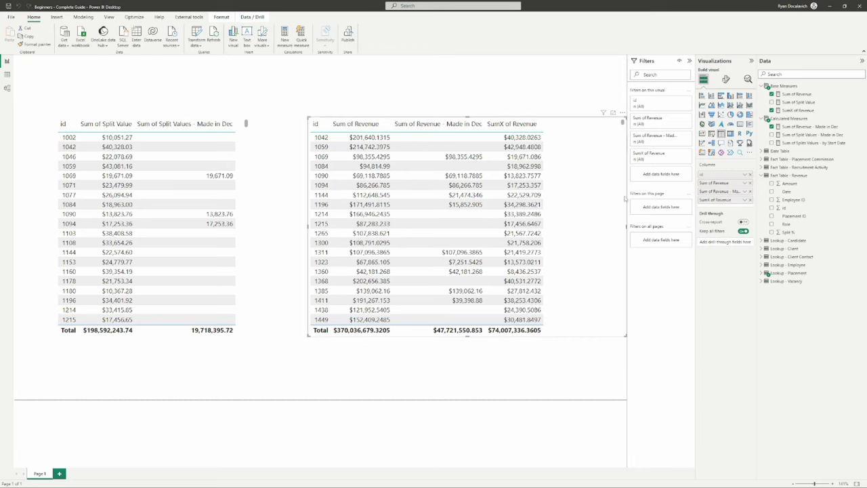
left_click(803, 96)
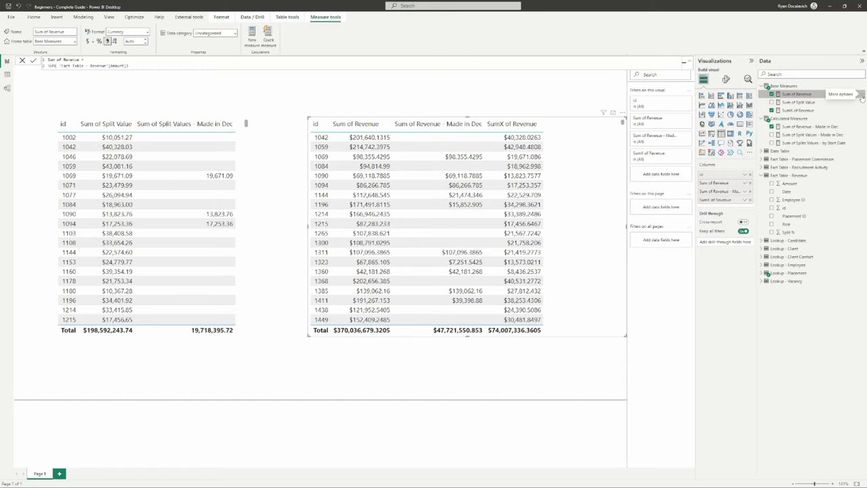
left_click(862, 96)
left_click(838, 149)
left_click(472, 259)
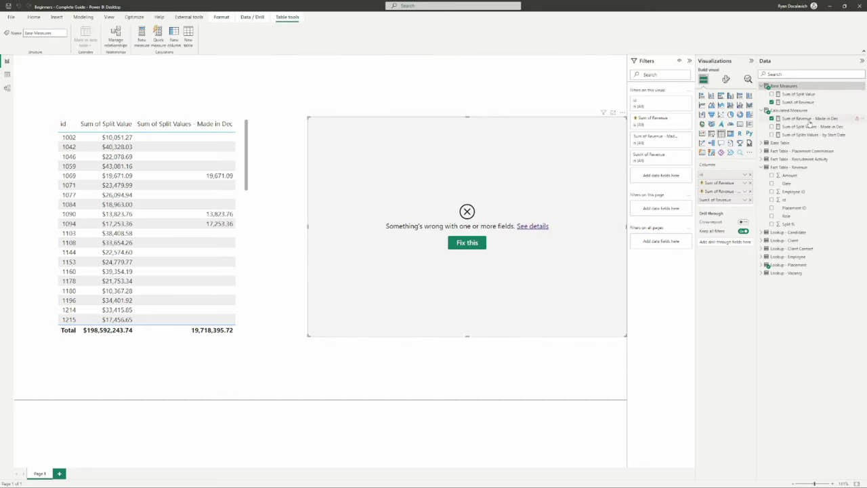
Step: Make the Sum of Revenue - Made in Dec measure calculate [SumX of Revenue] and remove the broken Sum of Revenue field from the table visual
left_click(810, 118)
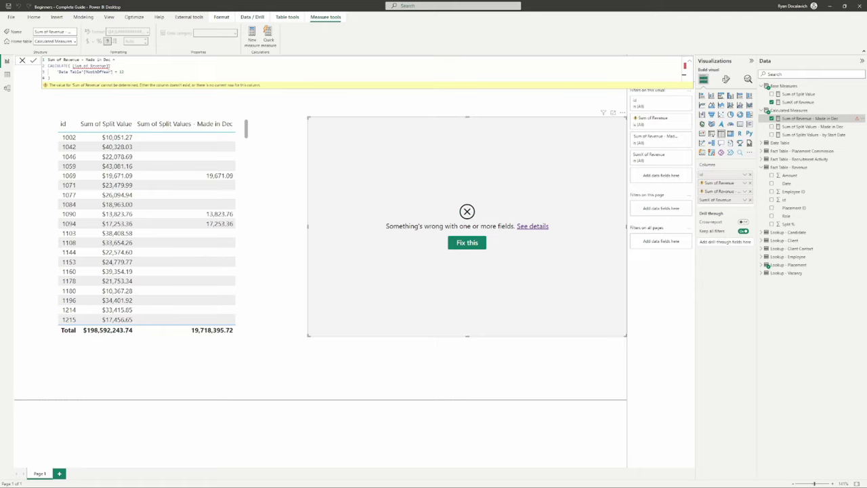
type("X")
key("Tab")
key("Return")
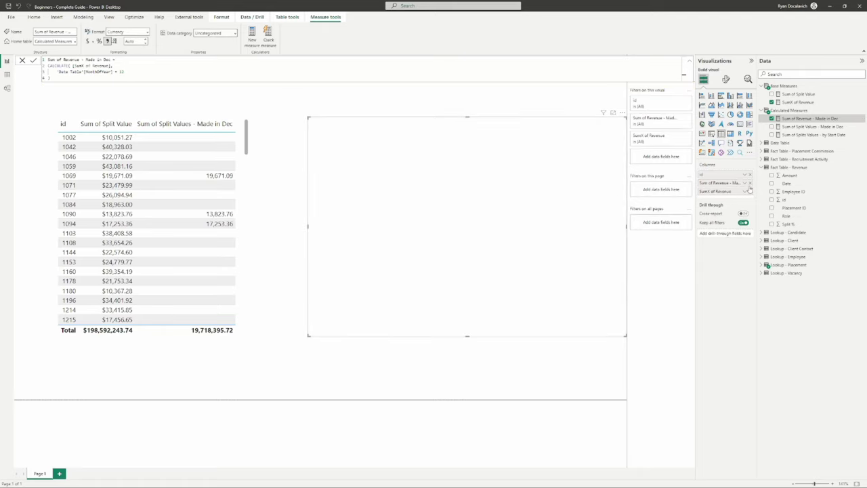
left_click(422, 105)
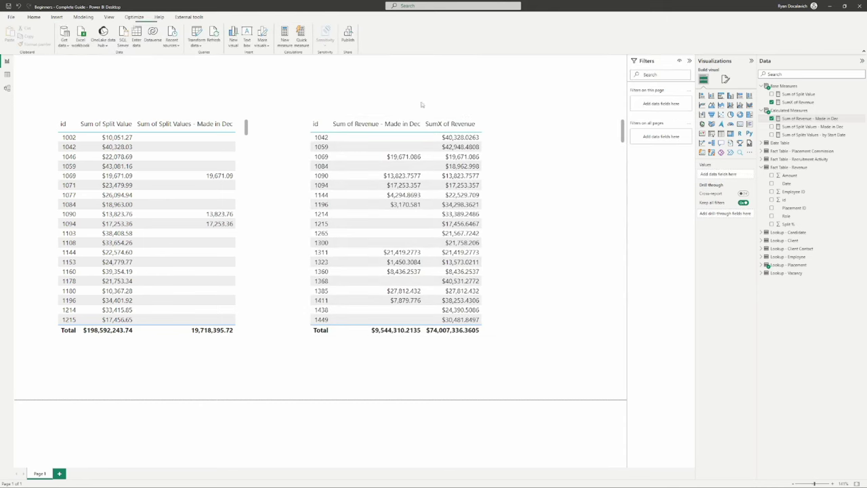
Step: Cross-filter the revenue table by ids 1059 and 1069 to compare split values with revenue, and clear the selection
left_click(373, 158)
left_click(373, 157)
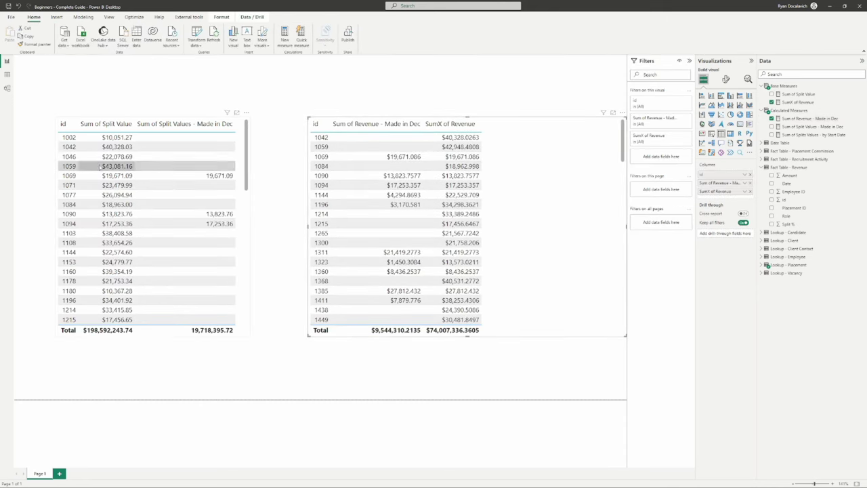
left_click(68, 163)
left_click(69, 162)
left_click(70, 167)
left_click(70, 166)
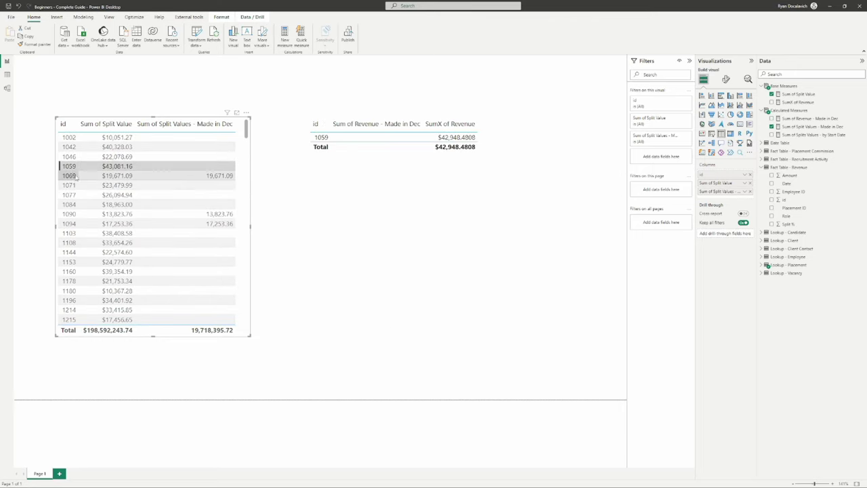
left_click(74, 176)
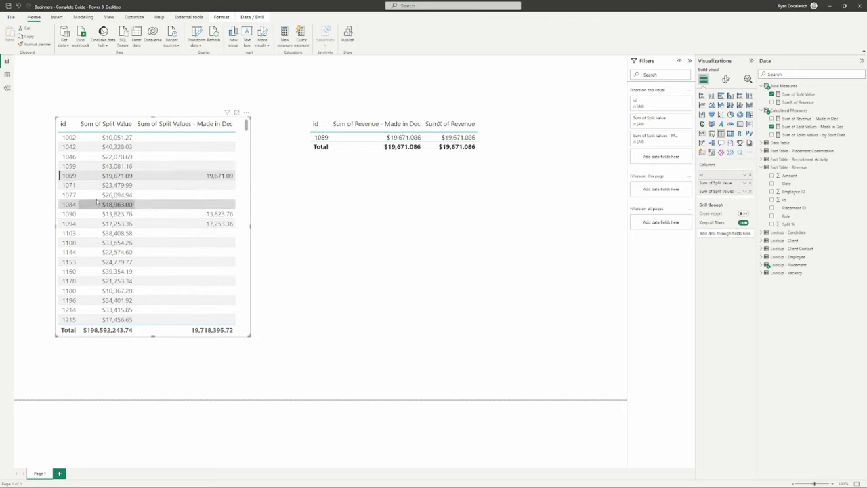
left_click(75, 176)
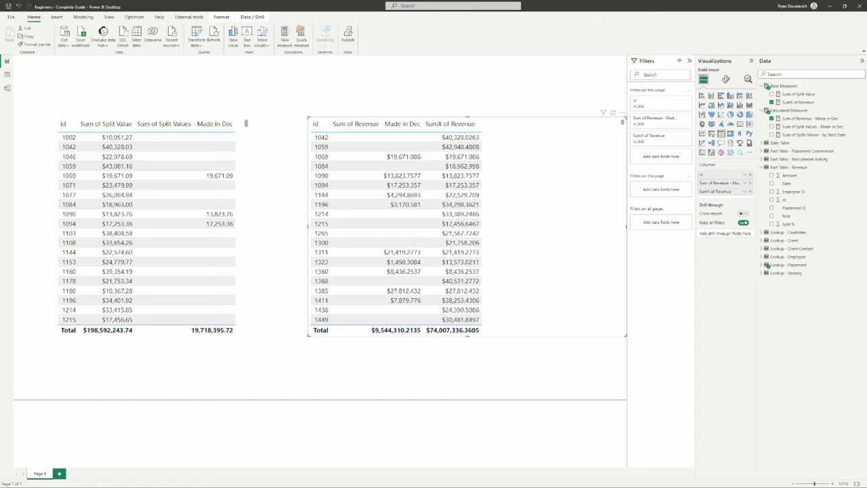
Step: Examine how the Sum of Revenue - Made in Dec formula wraps its base measure in CALCULATE, compared with the base measure formulas
left_click(792, 119)
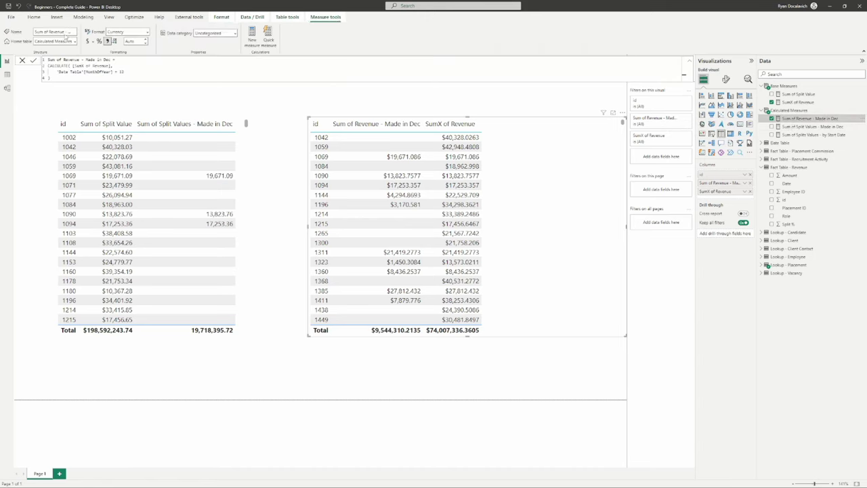
left_click_drag(112, 66, 72, 66)
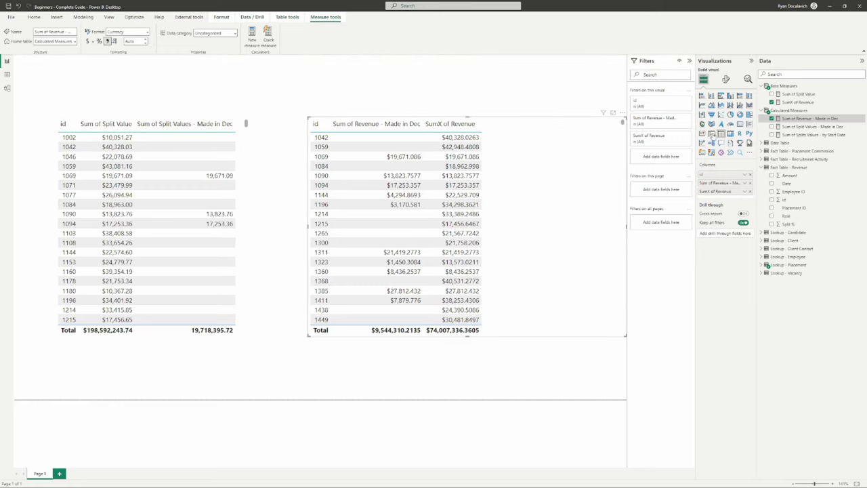
left_click(786, 103)
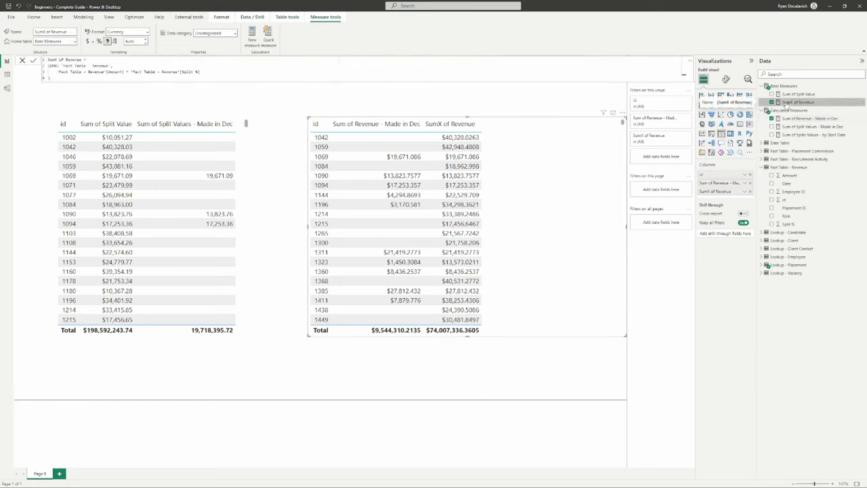
left_click(791, 94)
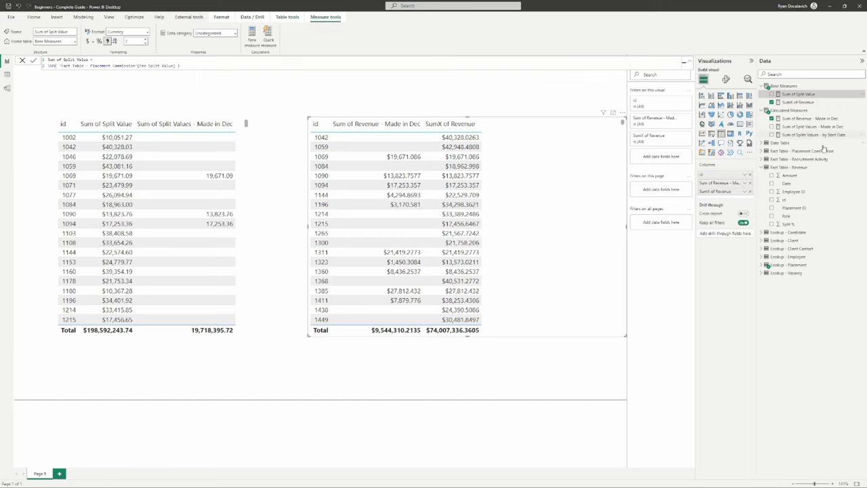
left_click(797, 120)
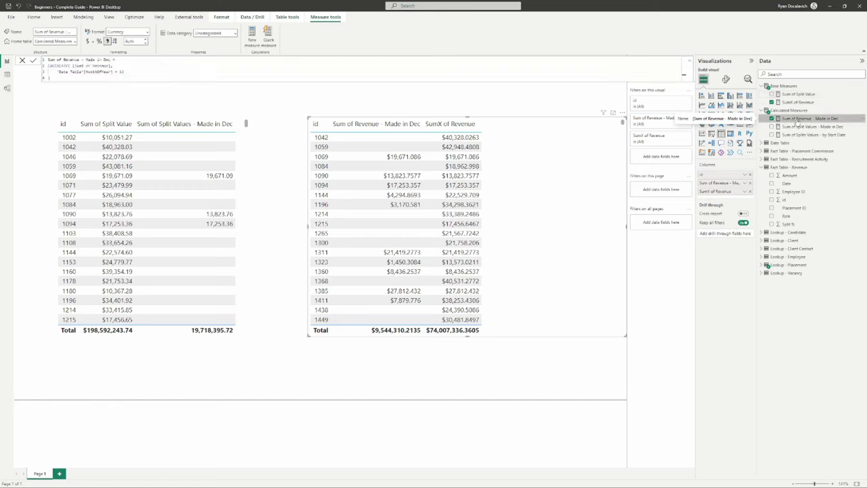
left_click_drag(112, 65, 72, 66)
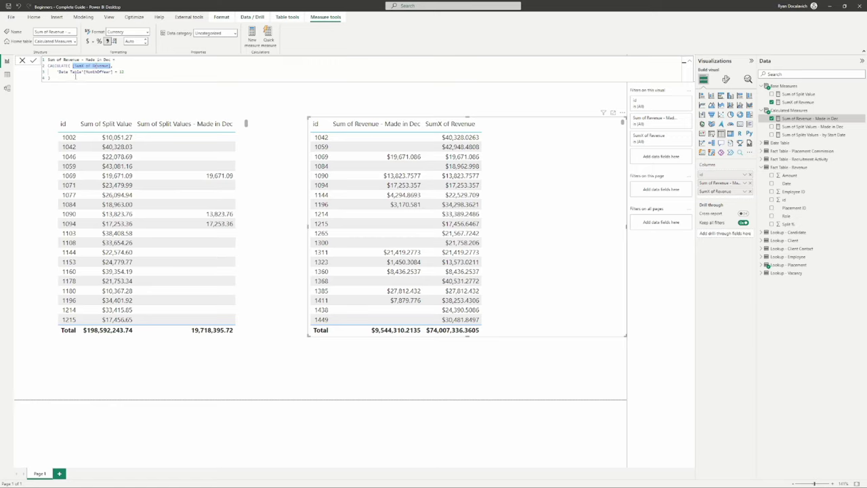
left_click_drag(75, 76, 47, 66)
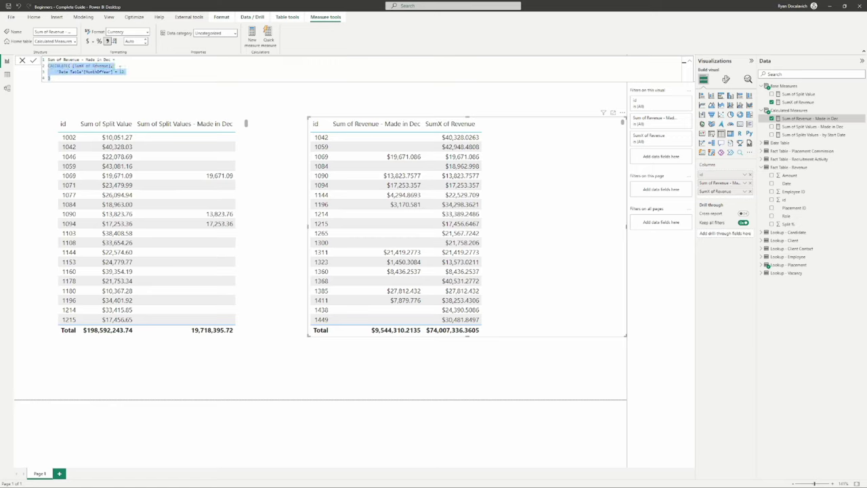
left_click(126, 72)
left_click_drag(126, 72, 39, 70)
left_click(101, 79)
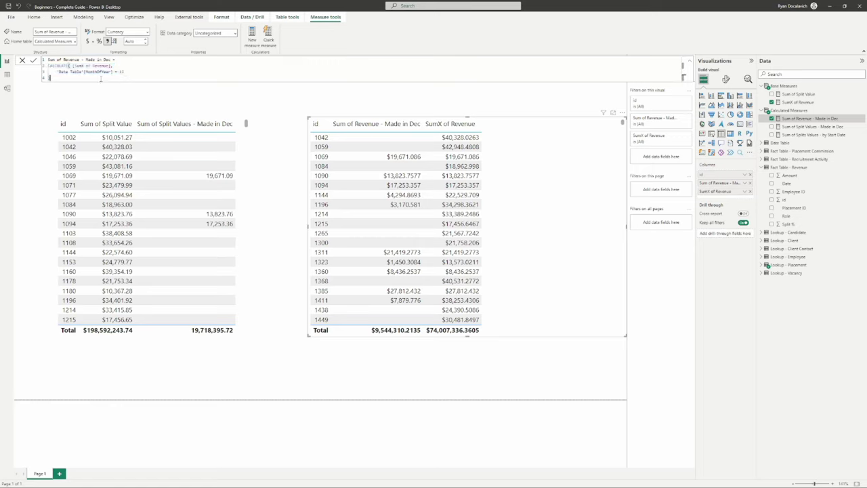
left_click_drag(101, 78, 56, 65)
left_click(78, 79)
Step: Compare the formulas of SumX of Revenue and Sum of Split Value, and reopen the Sum of Revenue - Made in Dec formula
left_click(831, 102)
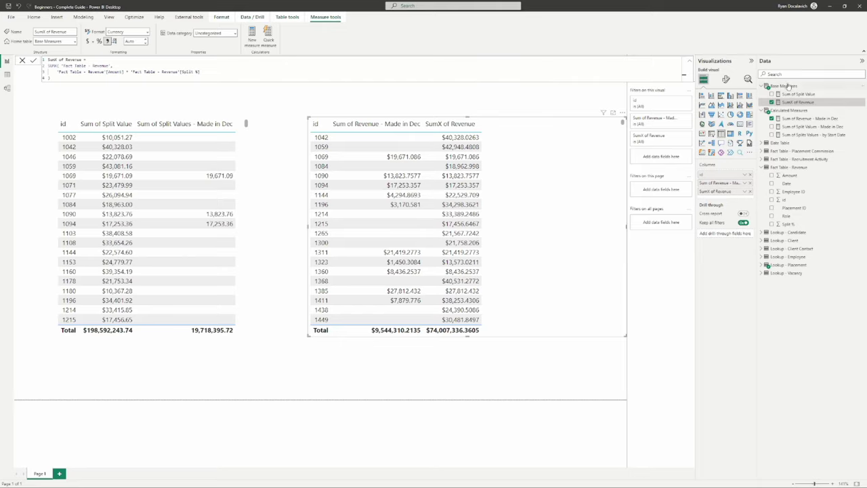
left_click(789, 93)
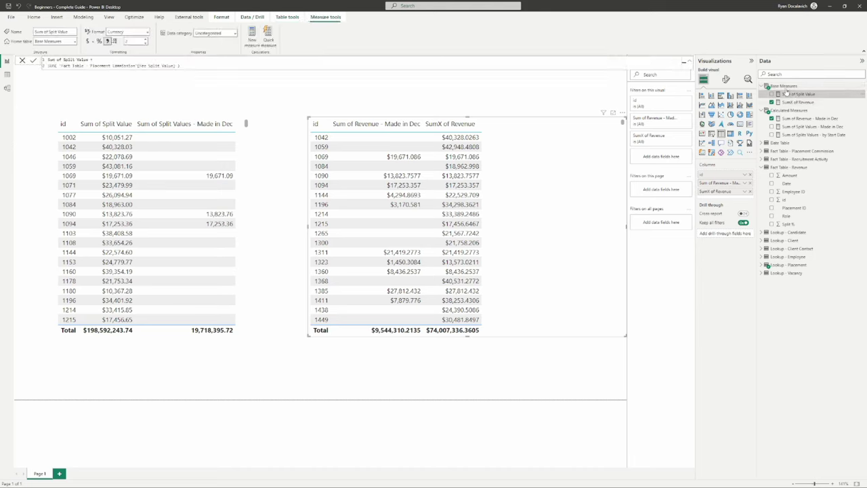
left_click(795, 102)
left_click(789, 94)
left_click(817, 103)
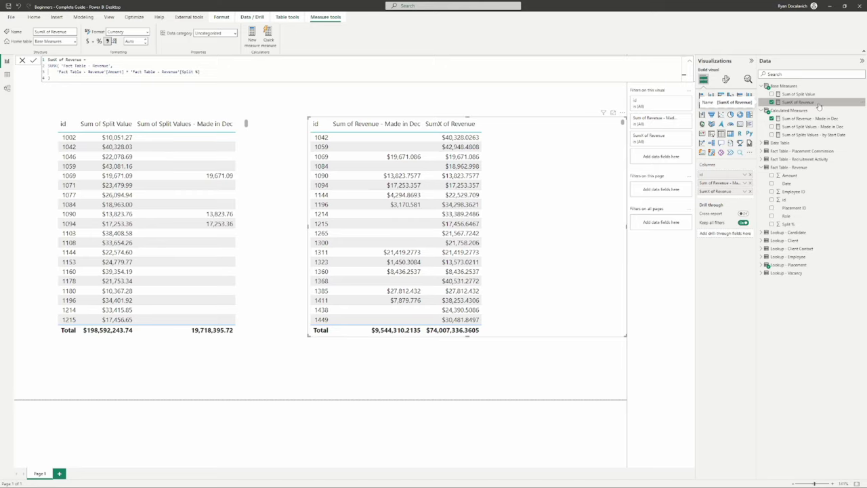
left_click(818, 95)
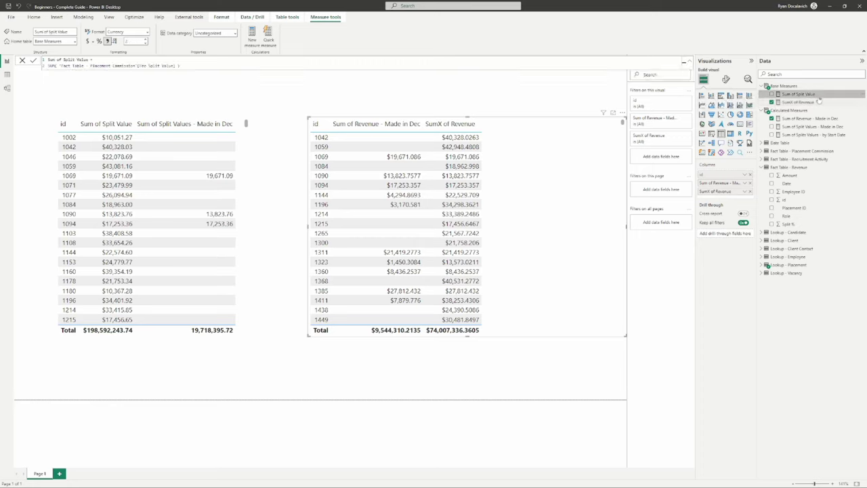
left_click(807, 119)
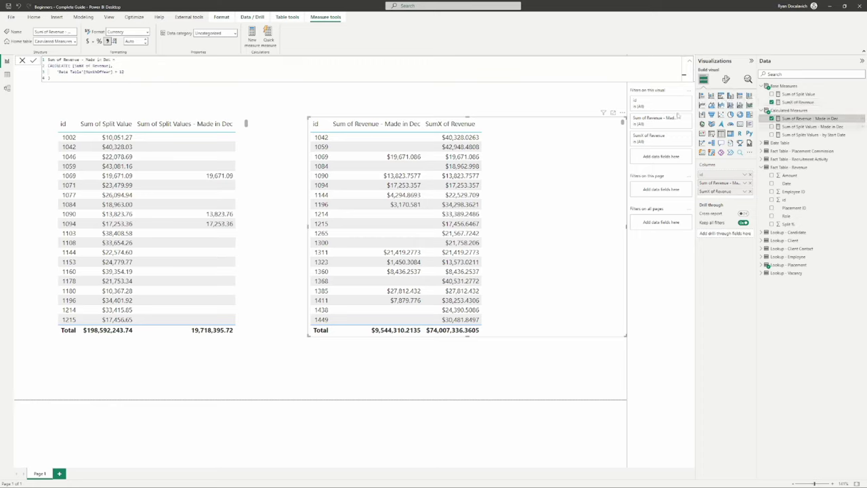
Step: Compare the CALCULATE formulas of Sum of Revenue - Made in Dec, Sum of Split Values - Made in Dec and Sum of Splits Values - by Start Date
left_click_drag(100, 79, 45, 65)
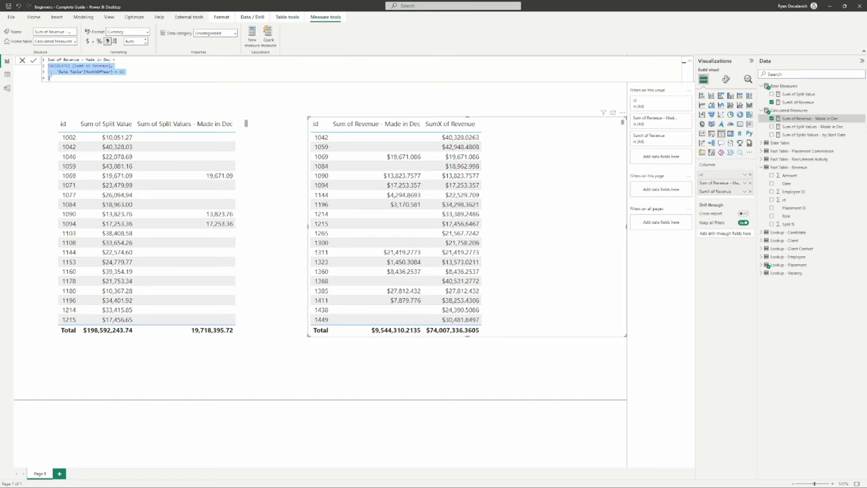
left_click(57, 78)
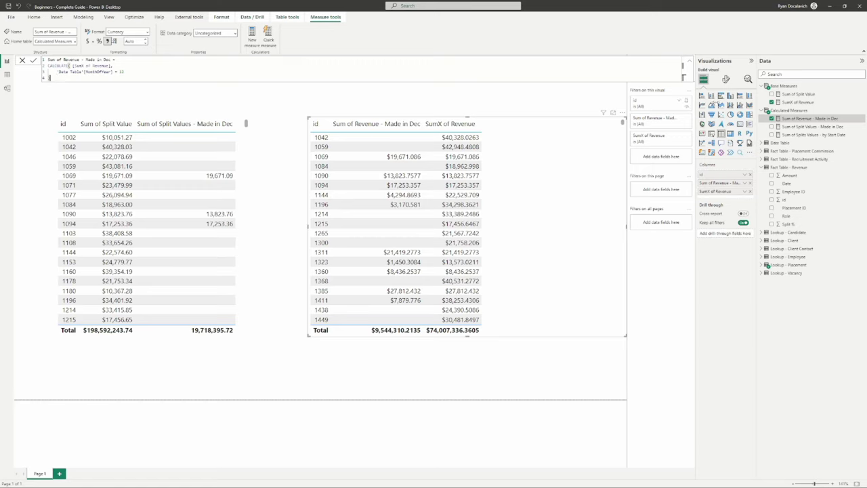
left_click(817, 128)
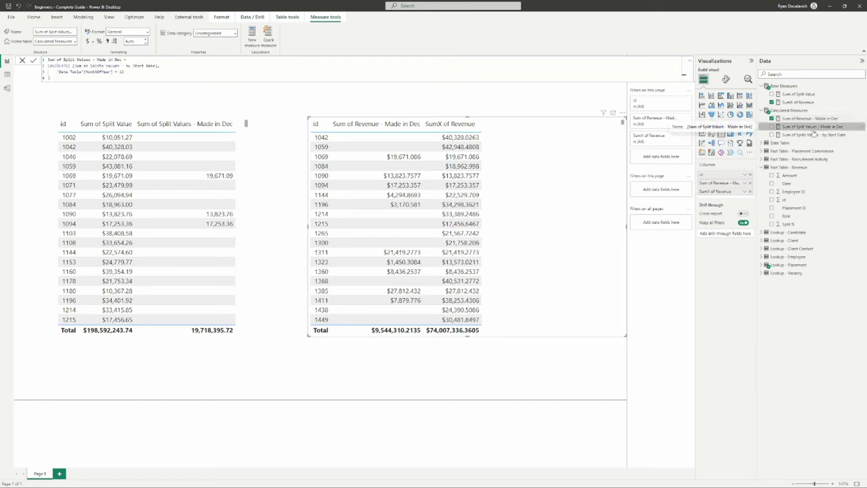
left_click(813, 135)
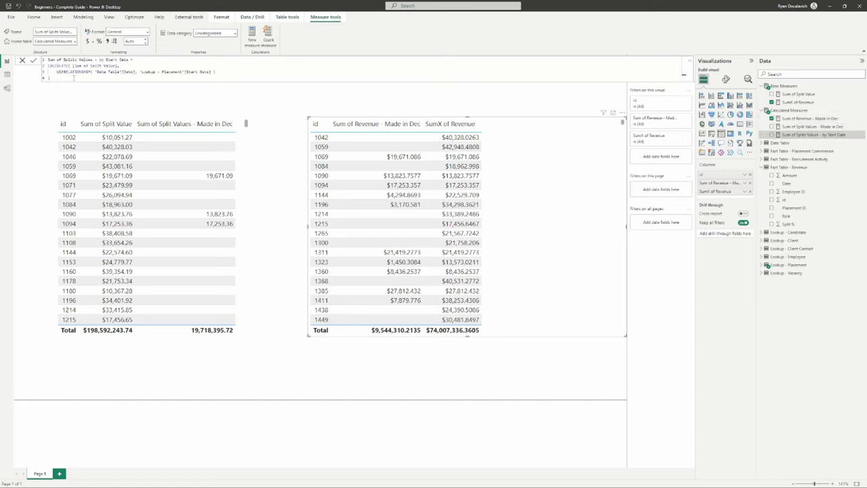
left_click(80, 72)
key("Return")
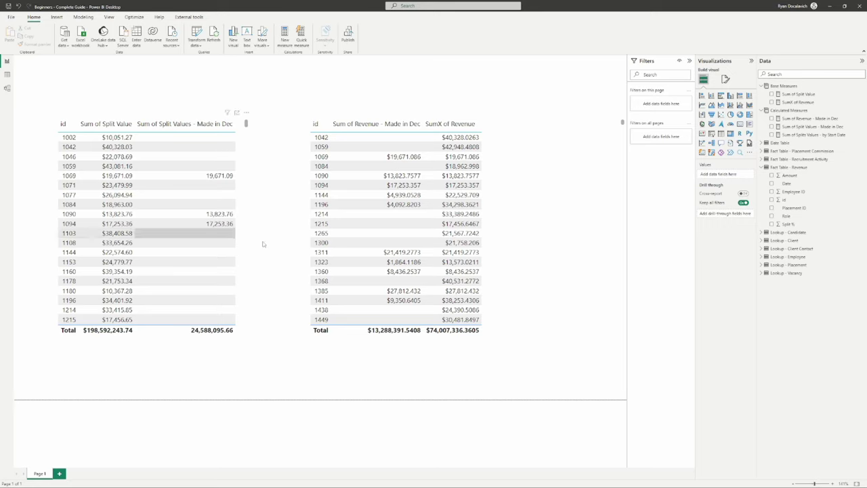
Step: Collapse the Fact Table - Revenue field list and delete both table visuals from the report page
left_click(763, 167)
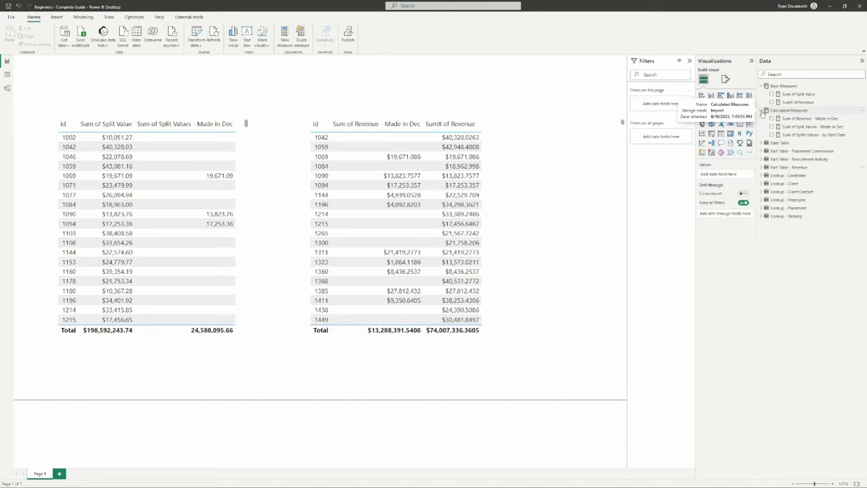
left_click(492, 244)
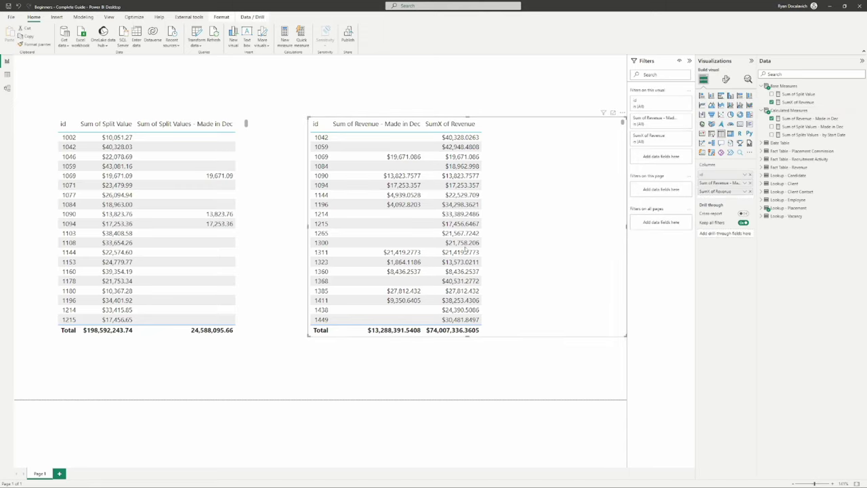
left_click(241, 217)
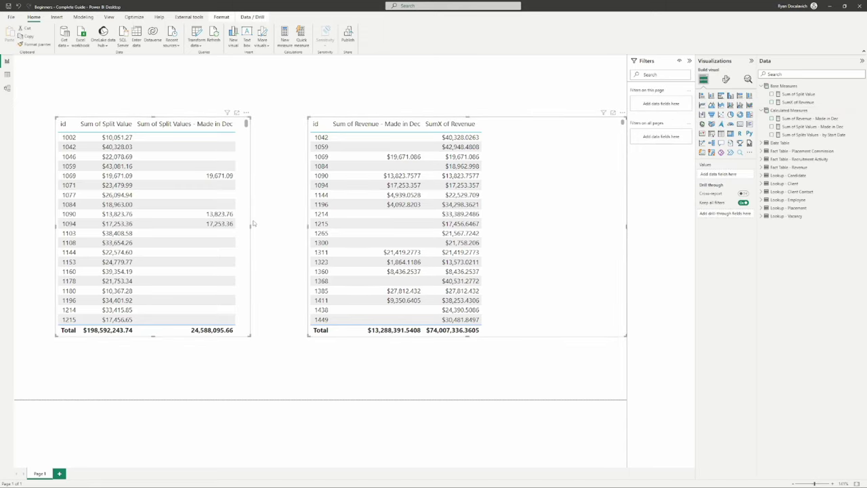
key("Delete")
left_click(793, 111)
left_click(201, 207)
Step: Create an empty manually entered table named Time Intelligence and load it into the model
left_click(136, 34)
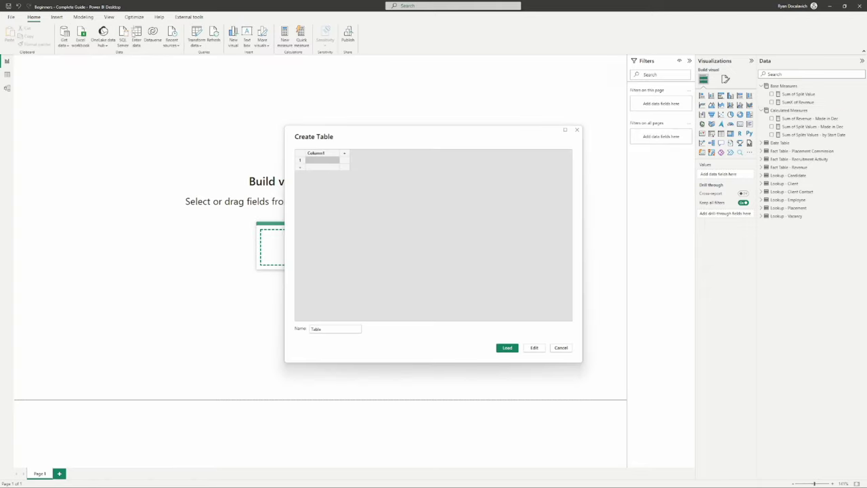
left_click(344, 329)
double_click(343, 329)
type("Time Intelligence")
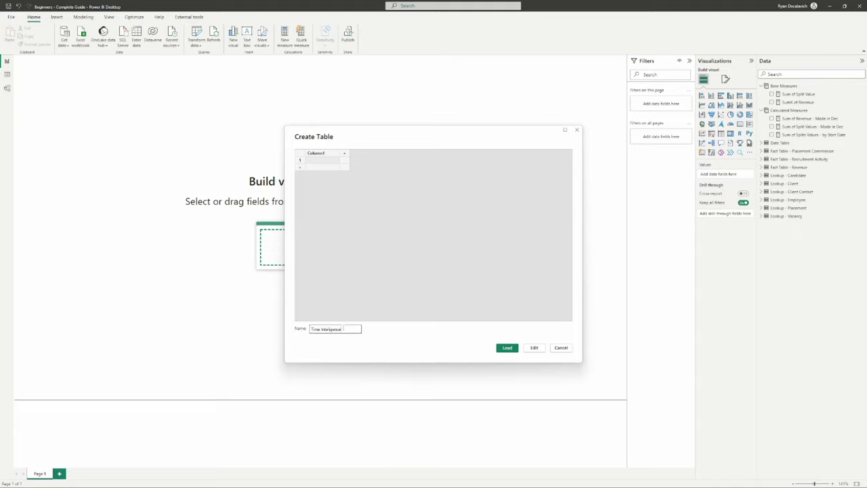
key("Return")
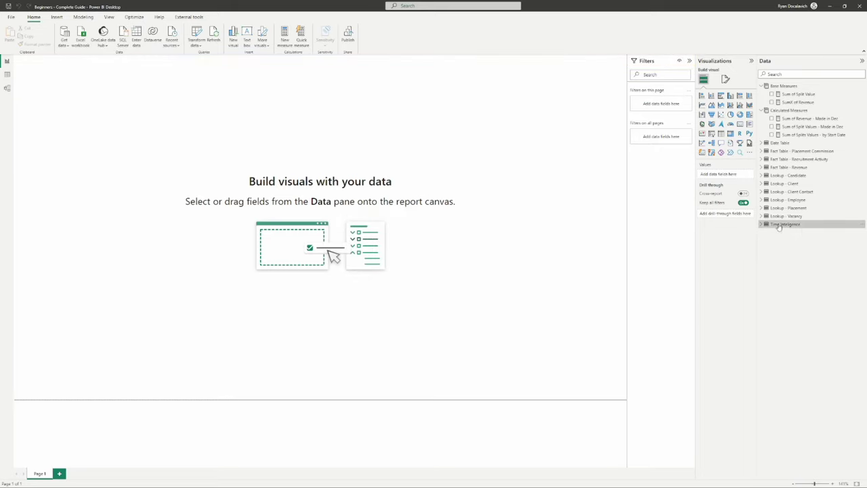
Step: Rename the Time Intelligence table as Time Intelligence Measures and expand it
left_click(786, 225)
type("Measures")
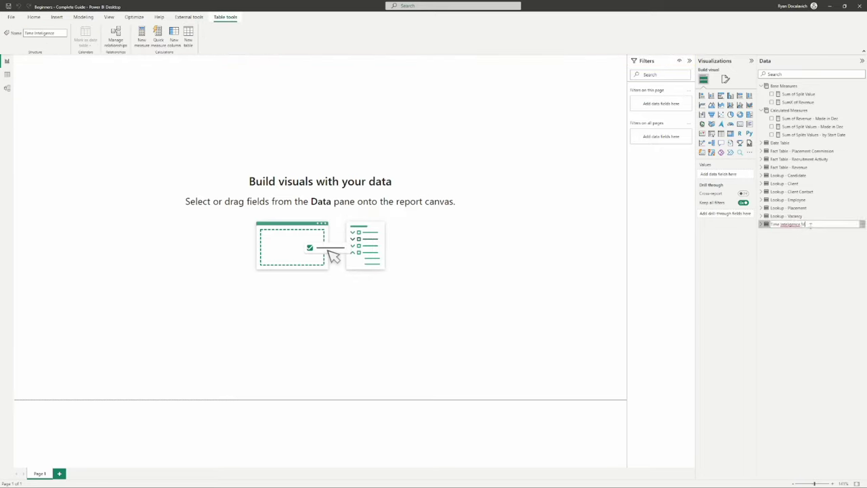
double_click(791, 224)
left_click(793, 224)
key("Return")
left_click(773, 226)
left_click(529, 183)
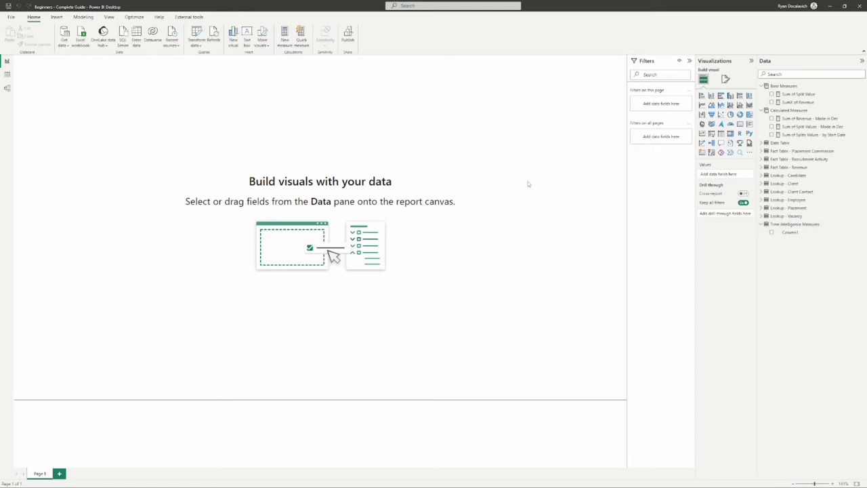
Step: Search the fields for "month &" and place the Date Table's Month & Year field on the blank page as a table visual
left_click(798, 73)
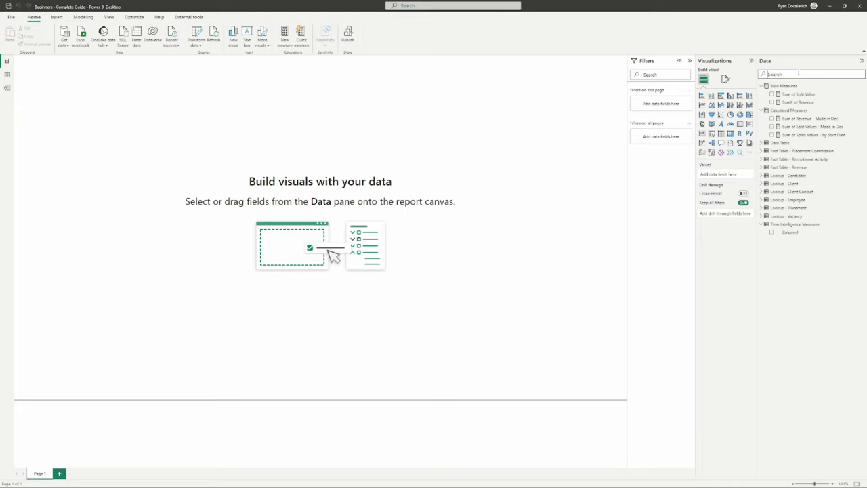
left_click(793, 225)
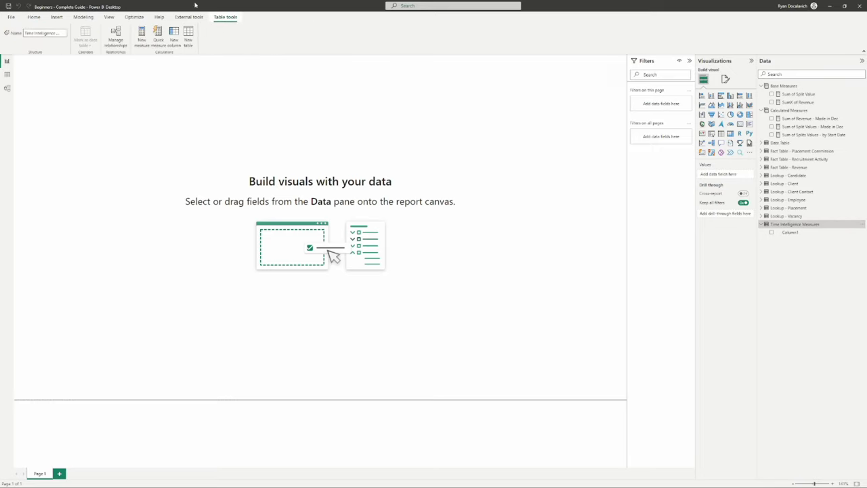
left_click(598, 160)
left_click(786, 75)
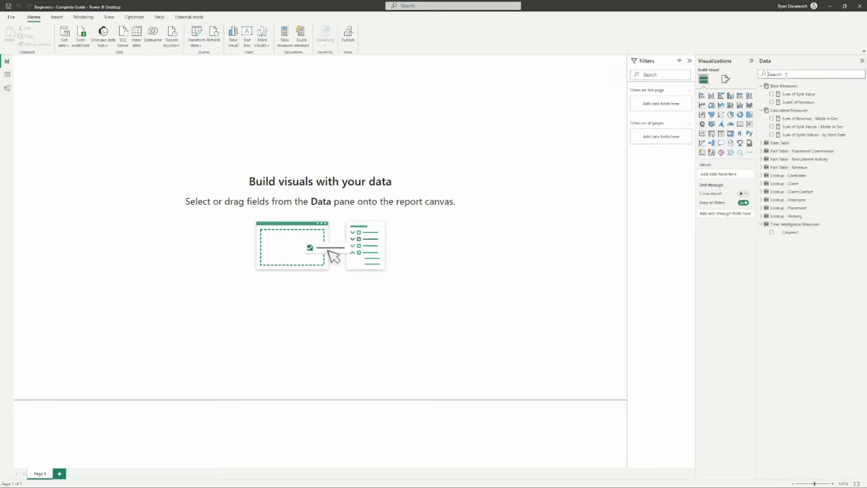
type("month in")
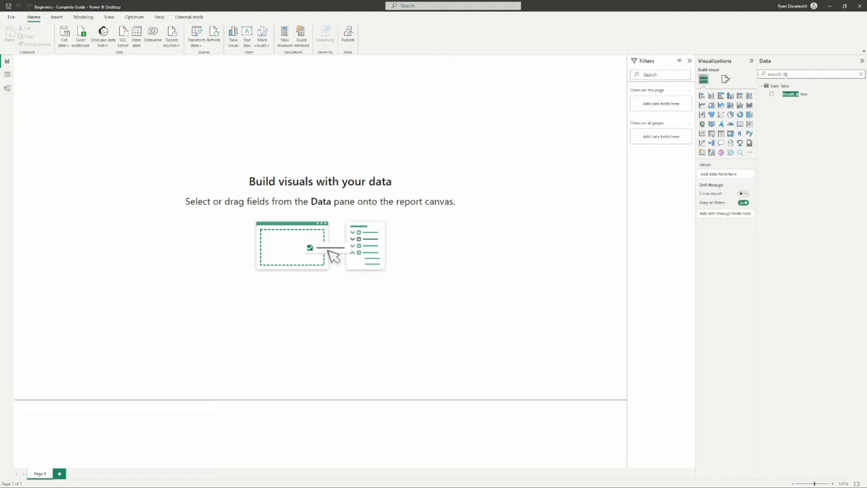
left_click_drag(792, 94, 144, 170)
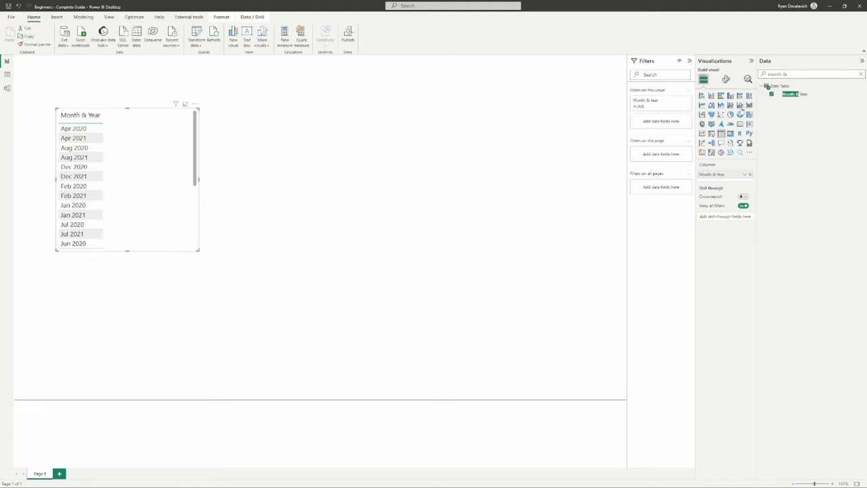
left_click(860, 75)
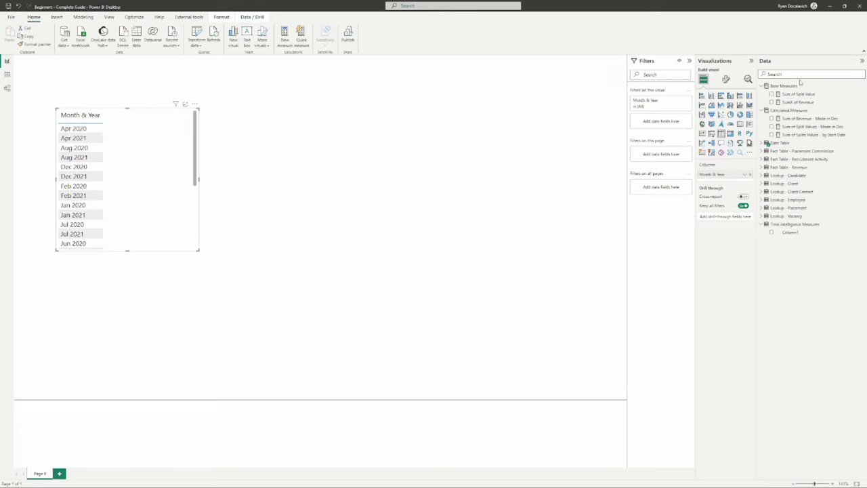
left_click_drag(140, 201, 169, 232)
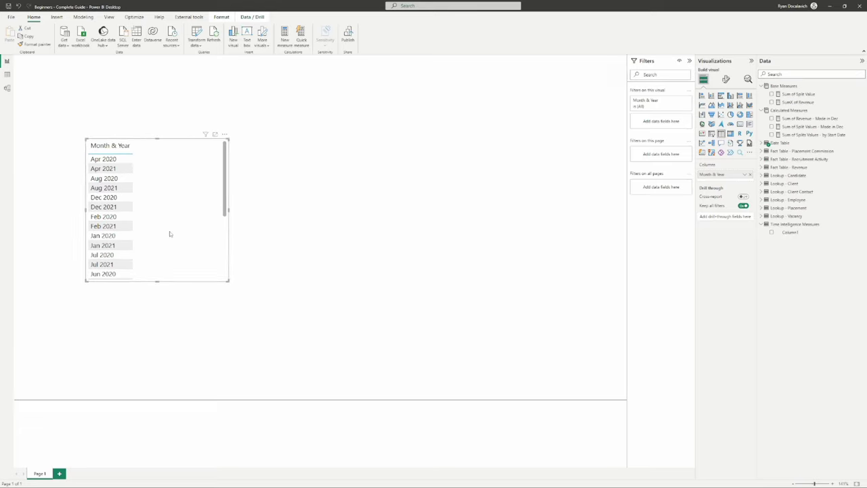
Step: Add SumX of Revenue to the Month & Year table visual, enlarging the visual and positioning it near the middle of the page
left_click(778, 101)
left_click_drag(780, 105, 183, 217)
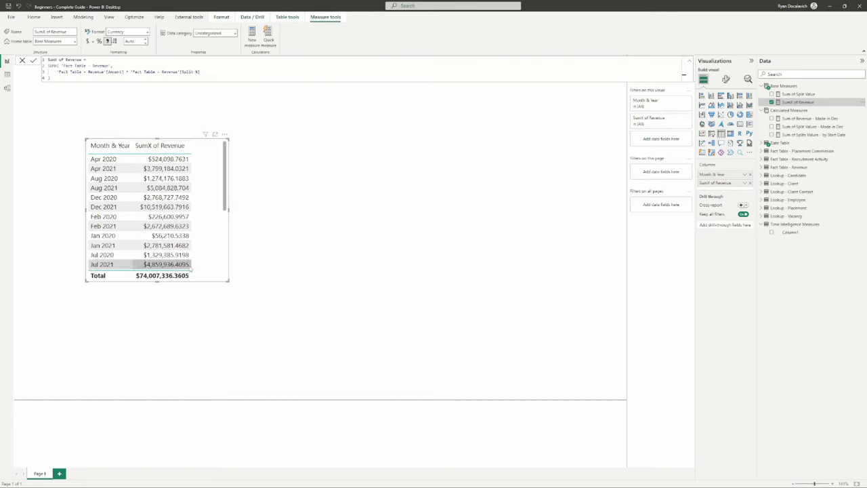
left_click_drag(210, 252, 219, 254)
left_click_drag(238, 283, 314, 305)
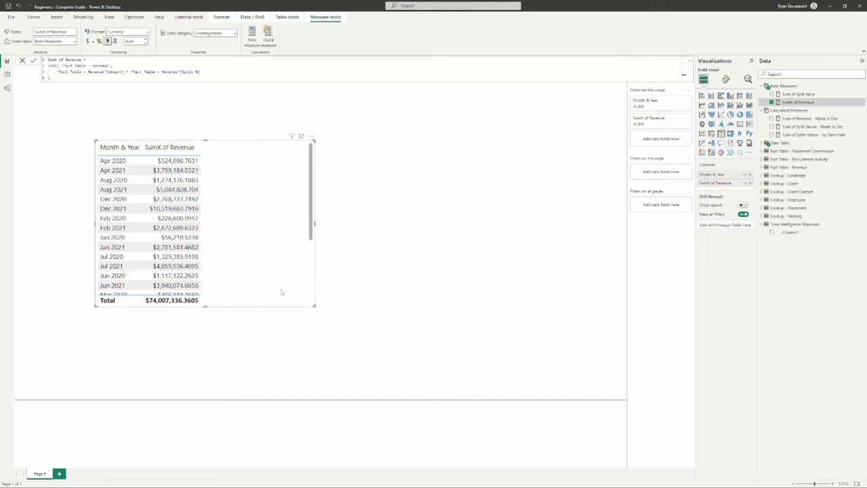
left_click(352, 276)
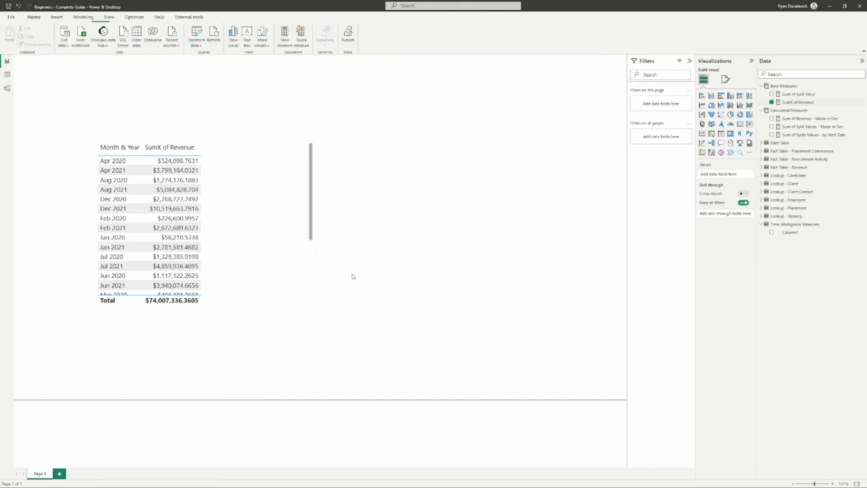
left_click_drag(236, 208, 347, 214)
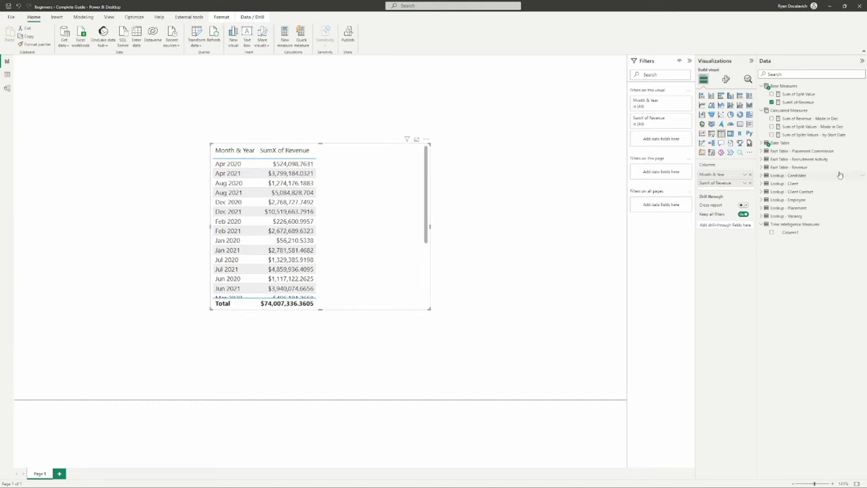
Step: Mark the Date Table as a date table with Date as its date column
left_click(765, 144)
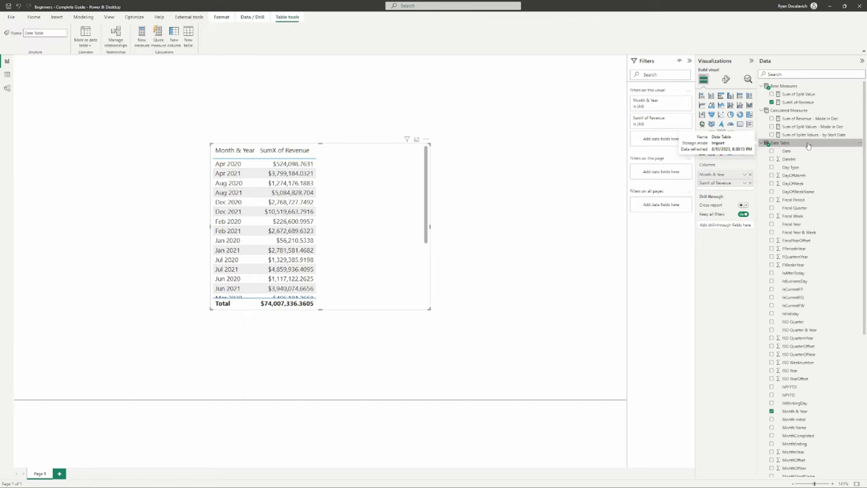
left_click(858, 144)
mouse_move(821, 246)
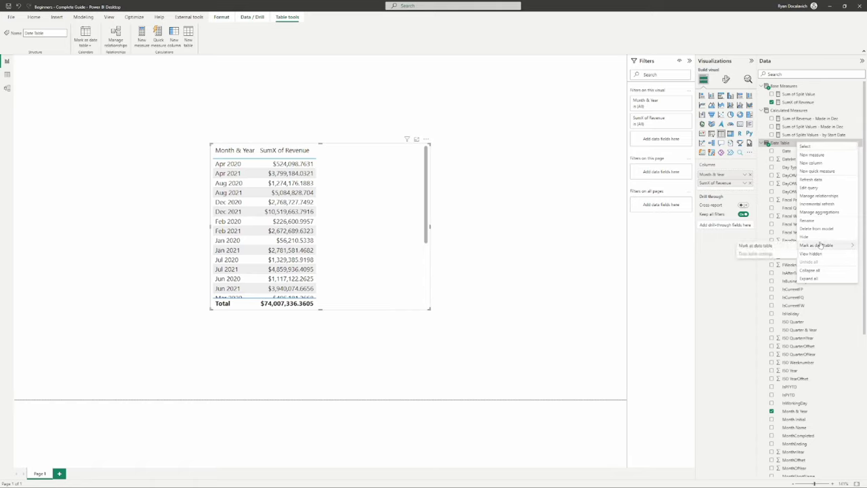
left_click(767, 246)
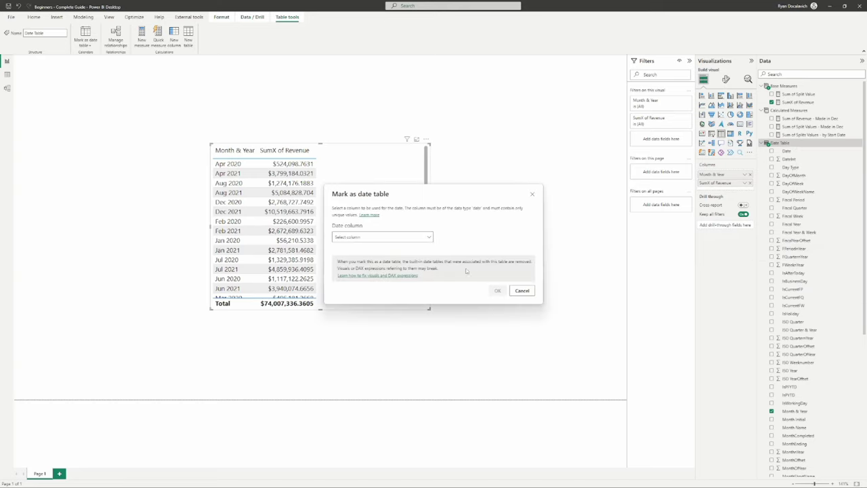
left_click(364, 239)
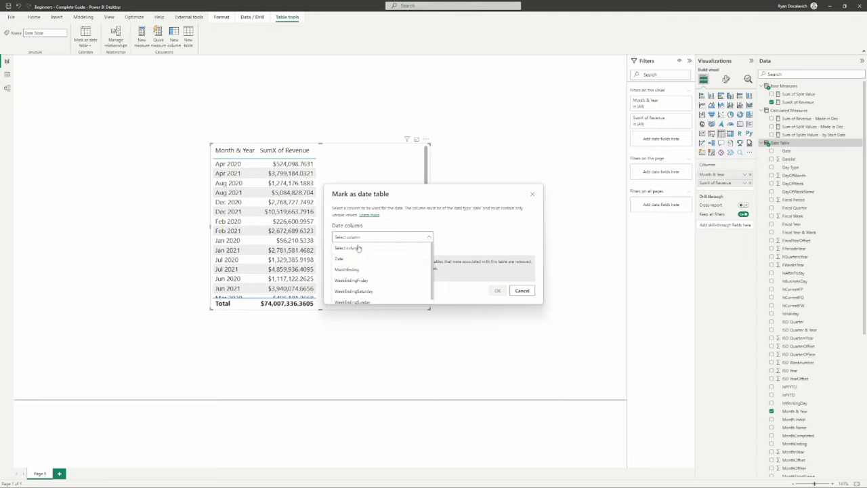
left_click(347, 259)
left_click(498, 291)
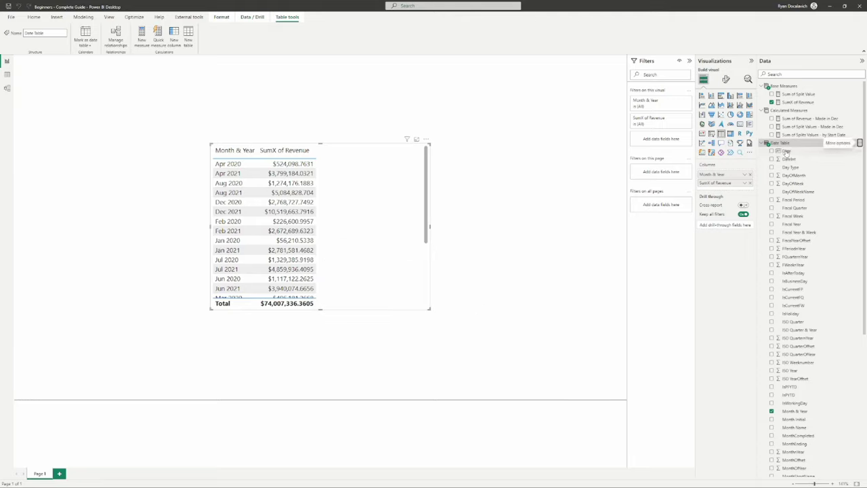
left_click(566, 224)
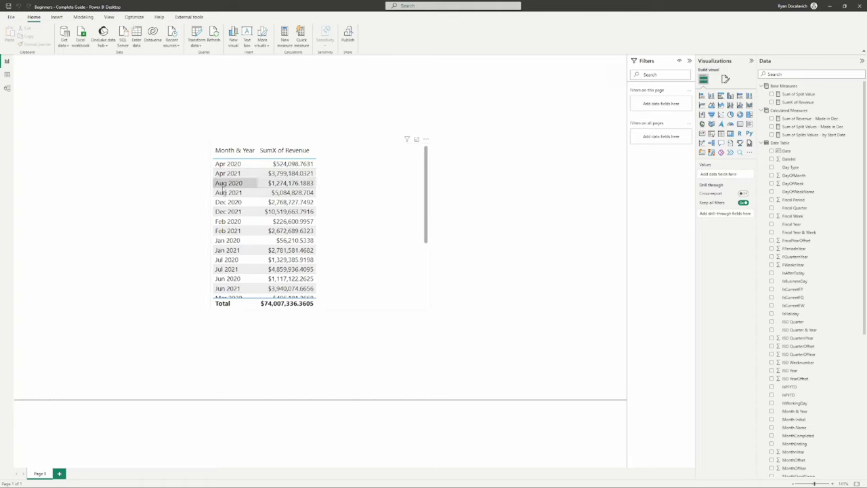
Step: Set the Date Table's Month & Year column to sort by the MonthnYear column
left_click(7, 74)
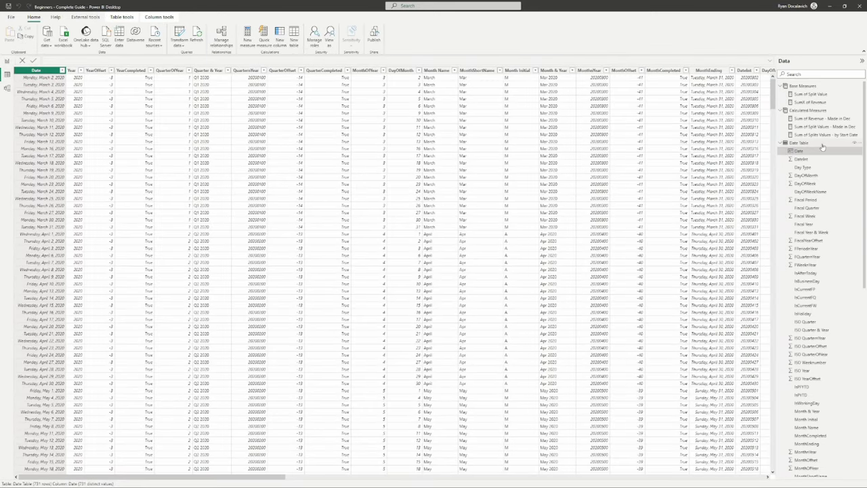
scroll(828, 153, "down", 2)
scroll(828, 153, "down", 5)
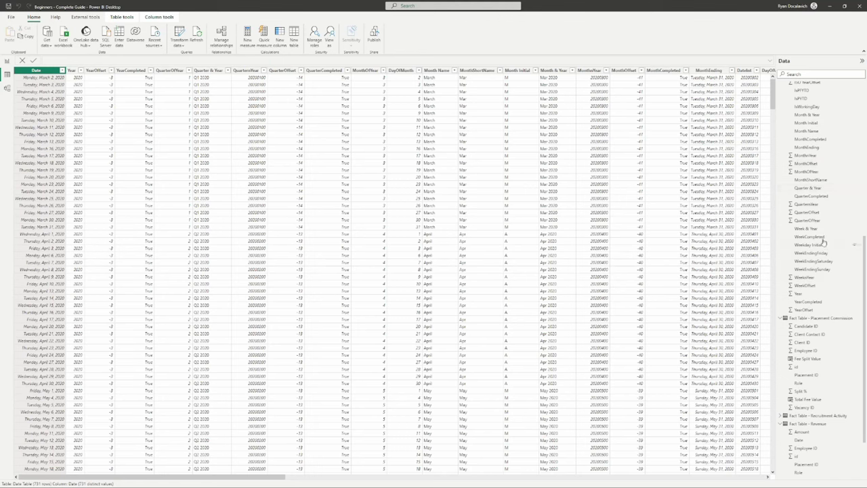
left_click(815, 116)
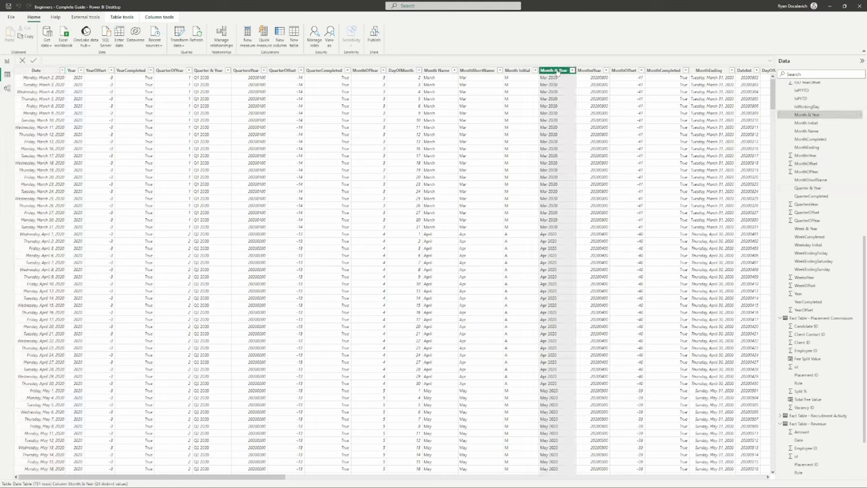
left_click(159, 16)
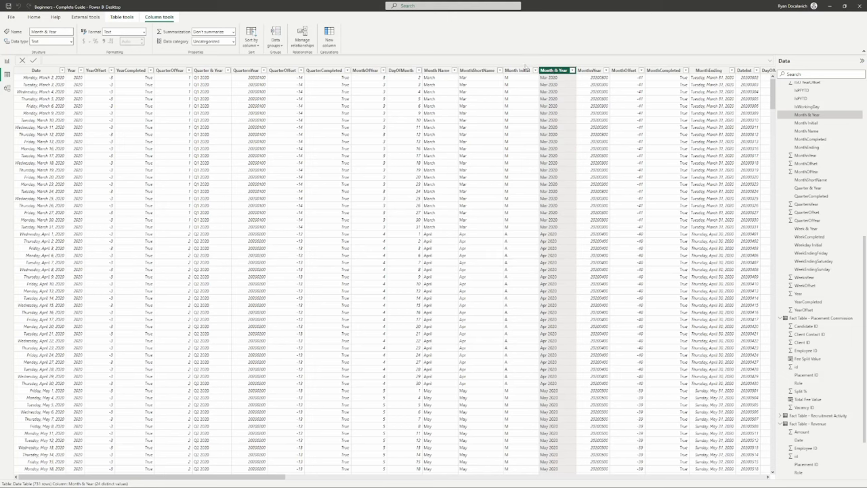
left_click(521, 71)
left_click(552, 70)
left_click(251, 39)
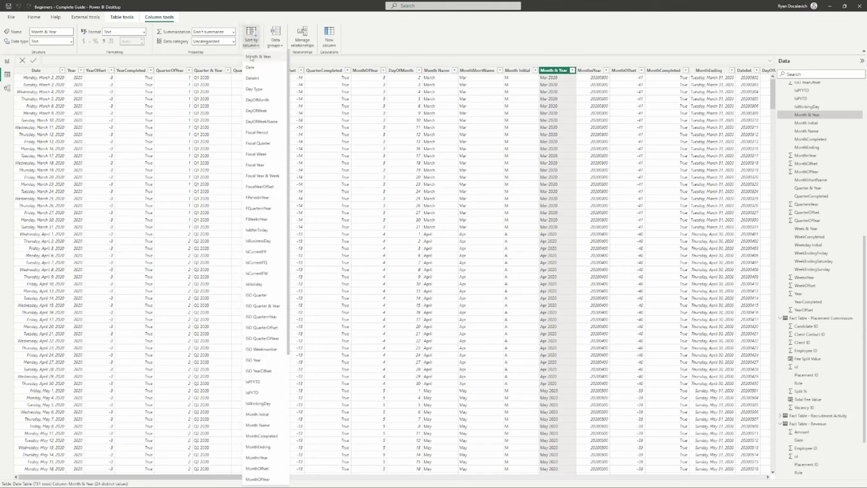
scroll(268, 132, "down", 5)
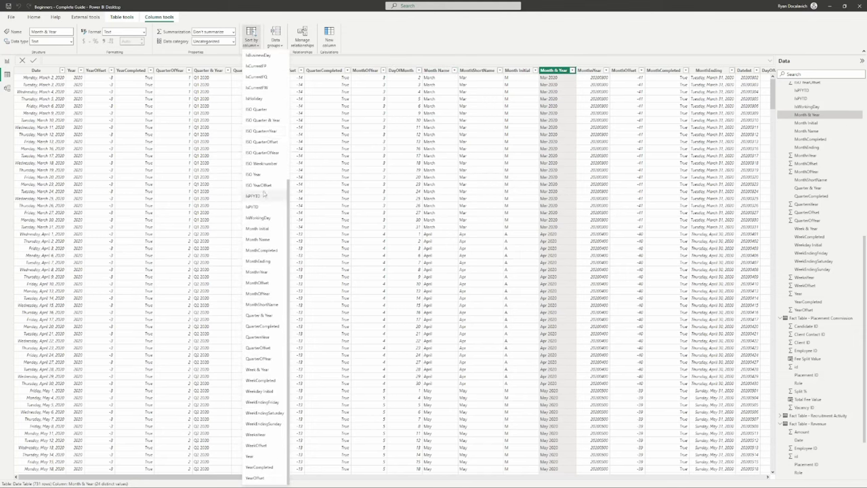
left_click(269, 274)
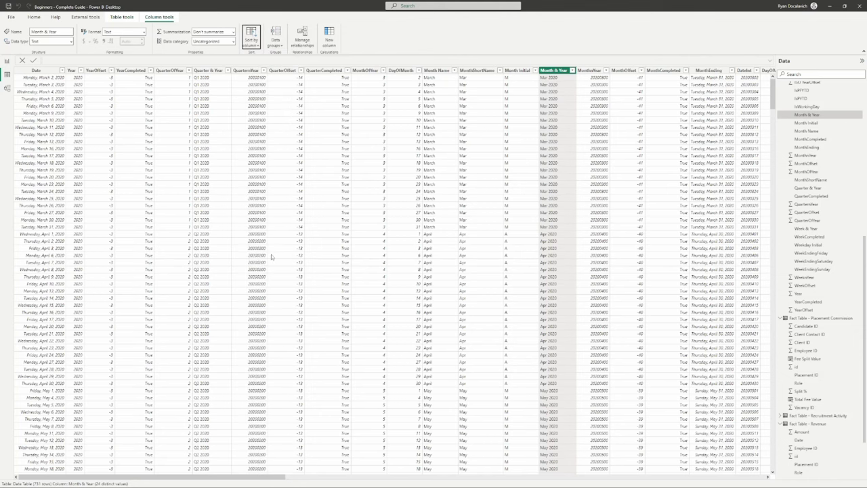
Step: Return to the report page and enlarge and reposition the monthly revenue table visual so all months from Jan 2020 to Dec 2021 fit
left_click(7, 61)
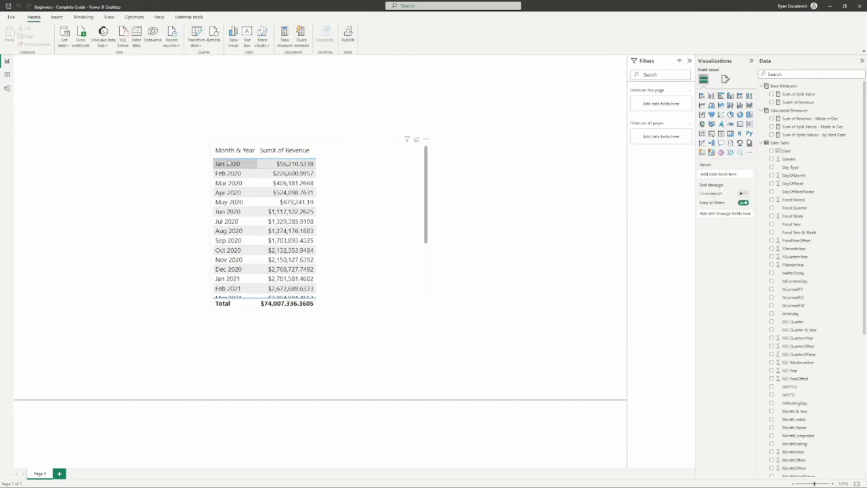
scroll(231, 167, "down", 3)
scroll(231, 173, "up", 3)
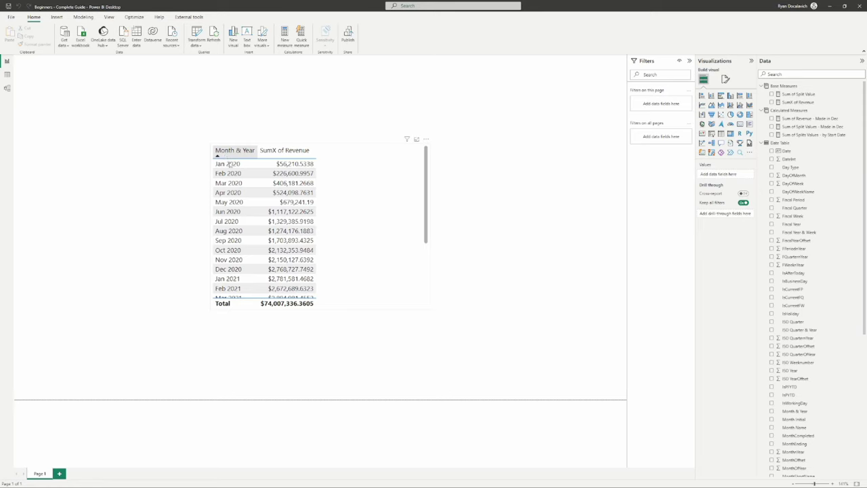
scroll(233, 184, "down", 4)
scroll(234, 177, "up", 4)
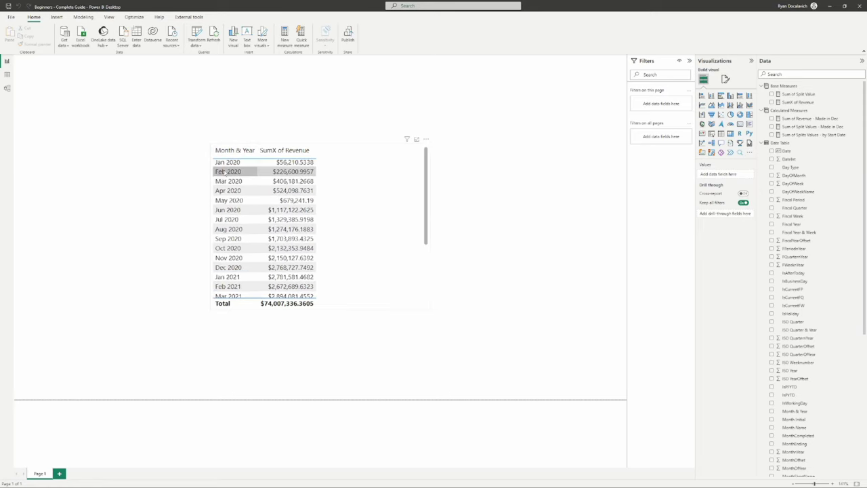
scroll(251, 244, "down", 5)
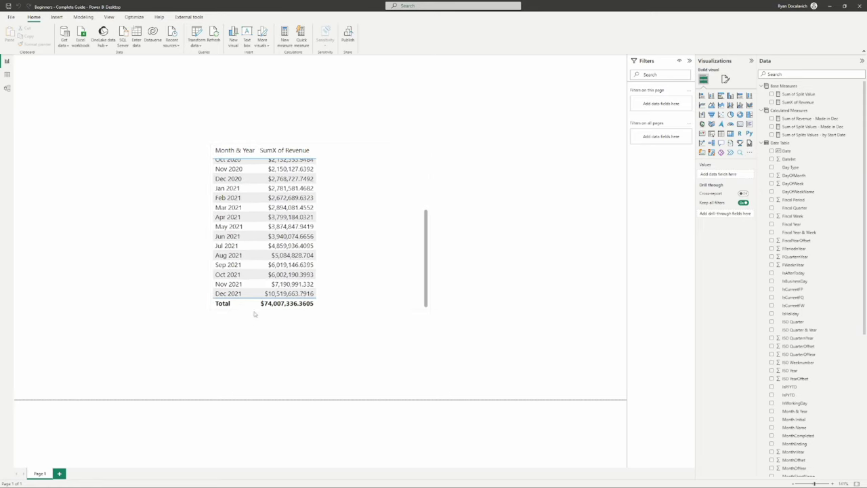
left_click(376, 287)
left_click_drag(430, 309, 434, 362)
left_click_drag(322, 148, 339, 67)
left_click_drag(352, 158, 339, 176)
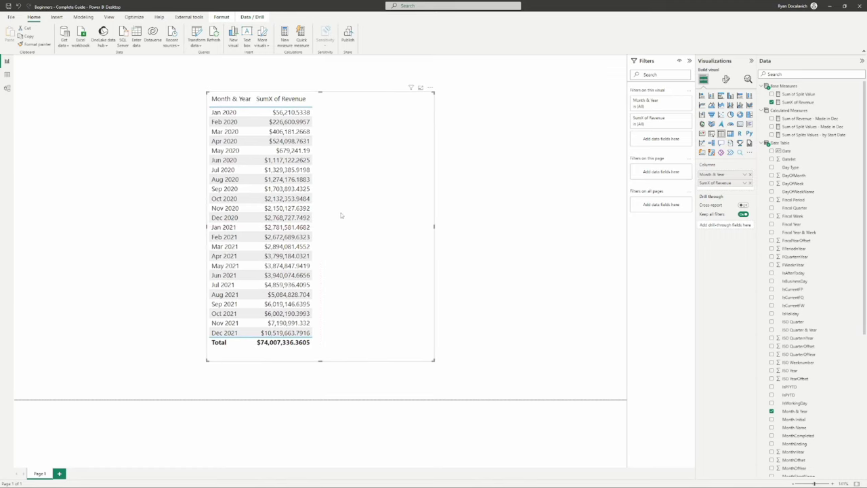
Step: Collapse the Calculated Measures and Date Table field groups and select the Time Intelligence Measures table
left_click(763, 111)
left_click(762, 118)
left_click(785, 200)
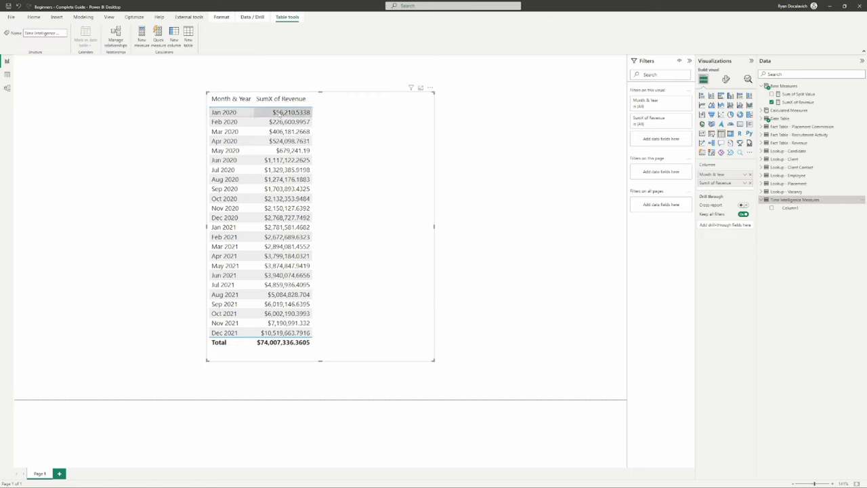
Step: Set the SumX of Revenue measure's format to 0 decimal places
left_click(787, 102)
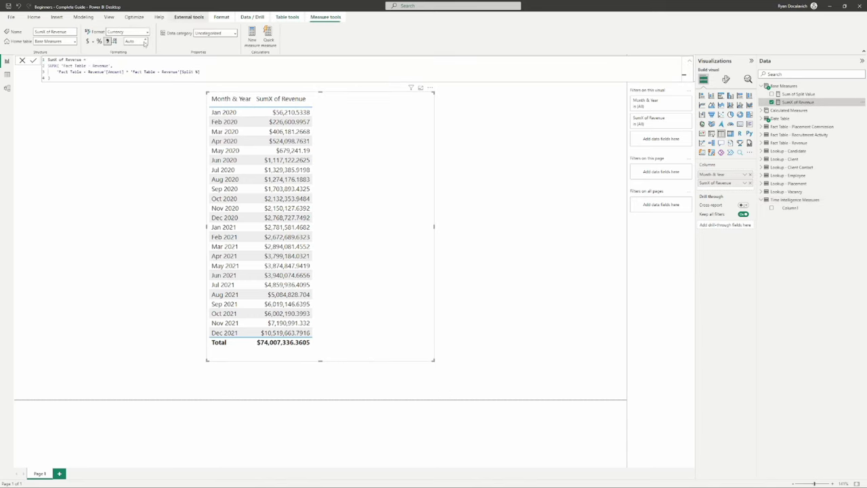
left_click(135, 42)
type("0")
key("Return")
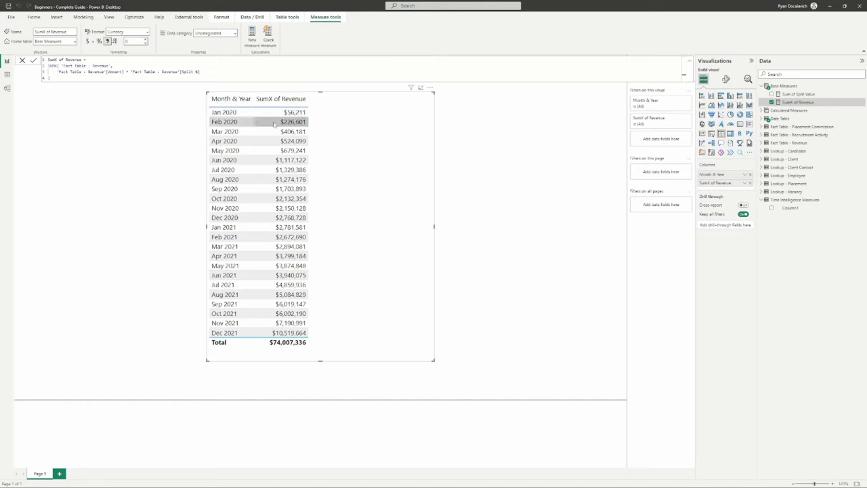
Step: Highlight the Feb 2020 row in the revenue table visual and close the measure's formula editor
left_click(238, 124)
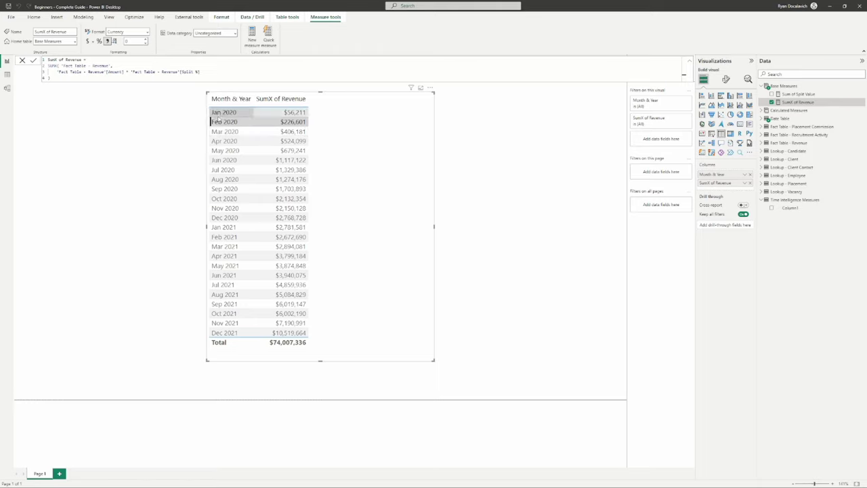
left_click(21, 61)
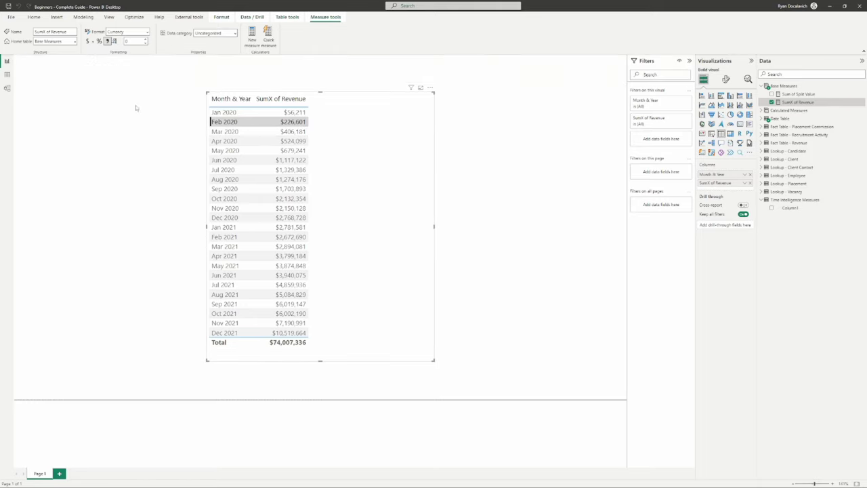
left_click(233, 126)
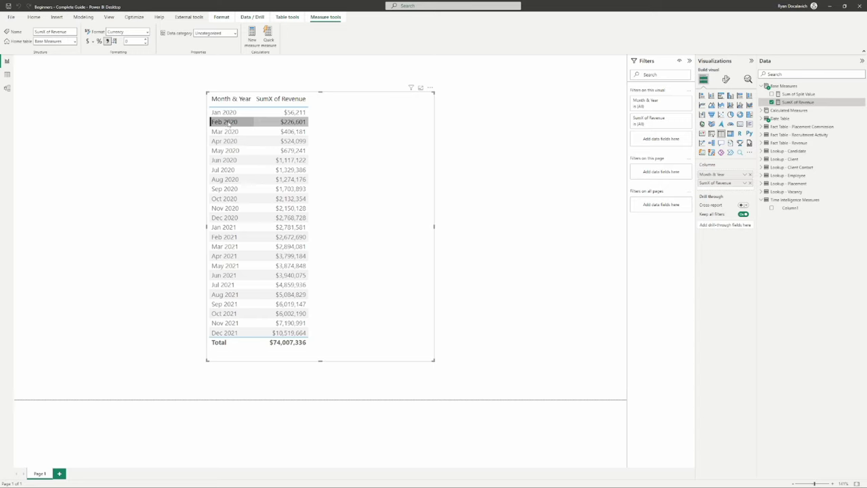
Step: Create a new measure in the Time Intelligence Measures table named "Sum of Revenue LM"
left_click(805, 199)
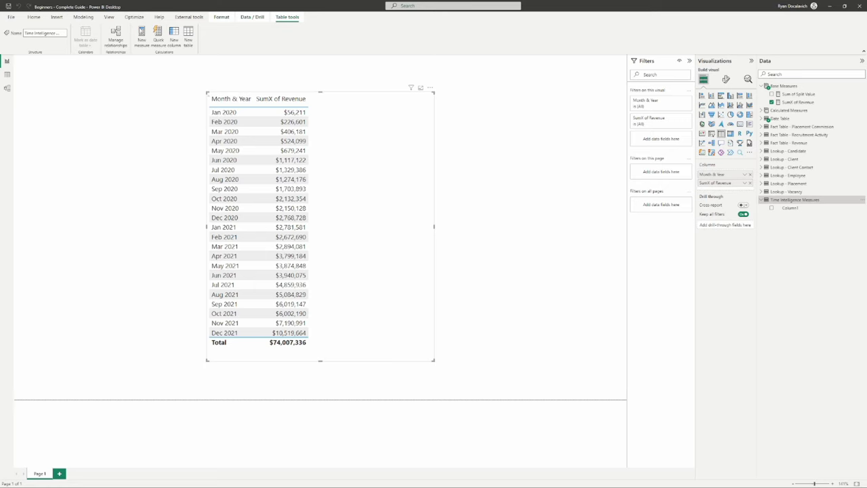
left_click(142, 34)
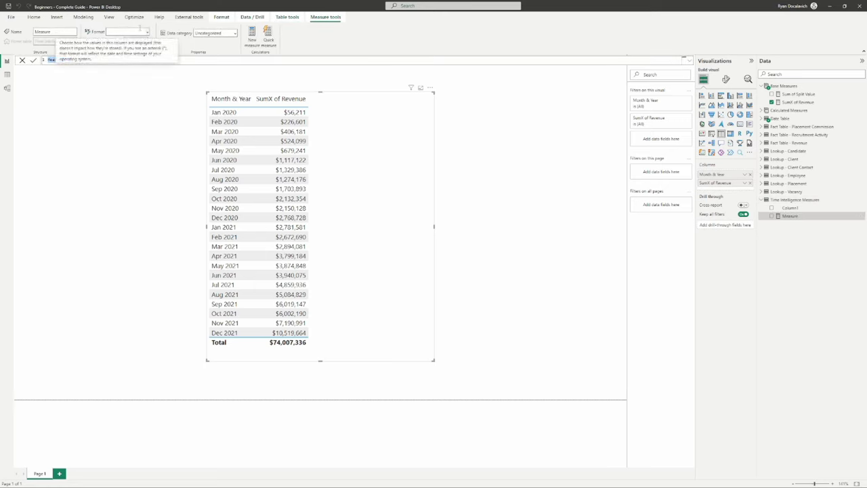
type("SumX of Reven")
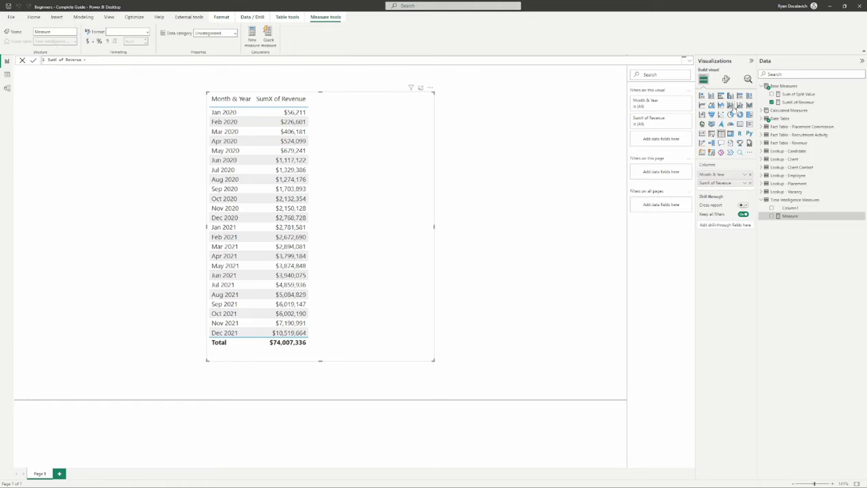
type("m of Revenue LY")
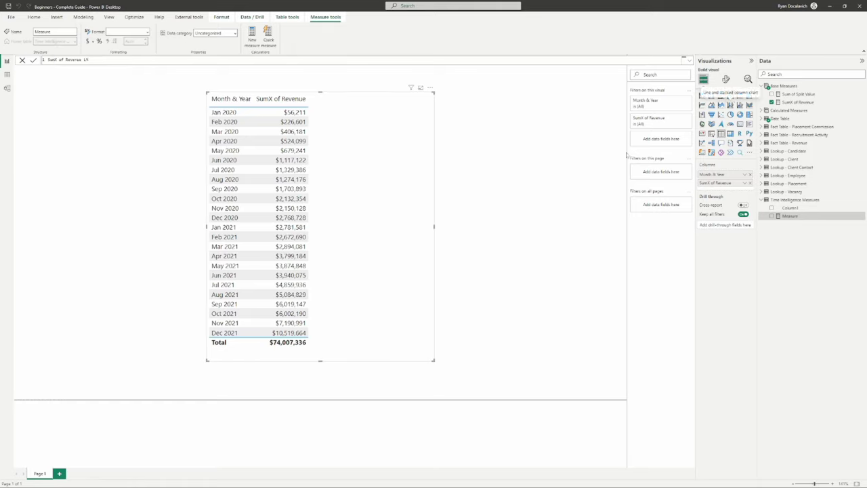
double_click(57, 60)
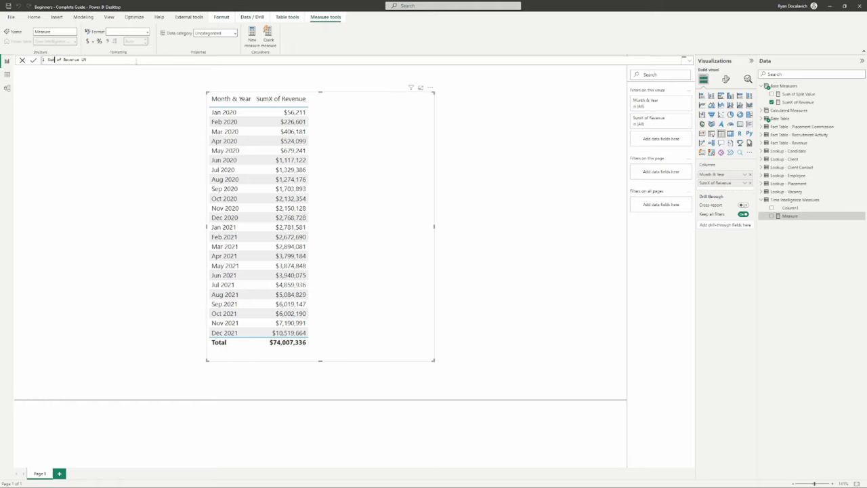
type("=")
key("shift+Return")
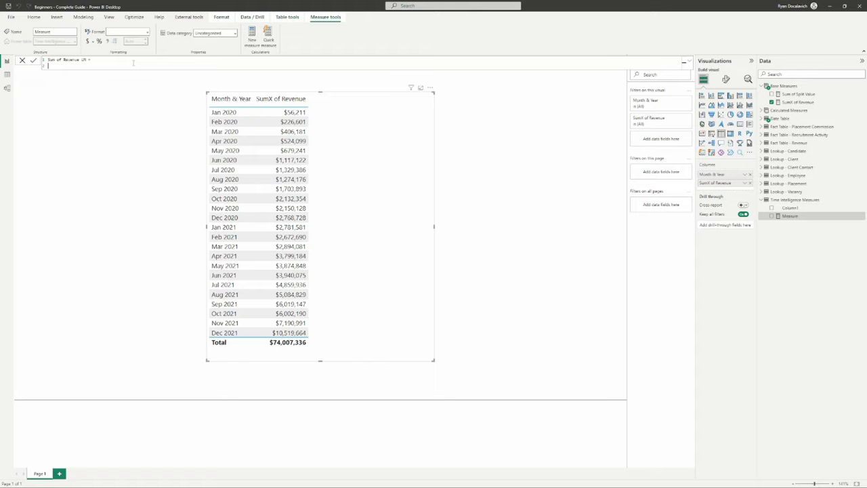
Step: Begin the measure's formula with CALCULATE, using [SumX of Revenue] as its expression
type("calc")
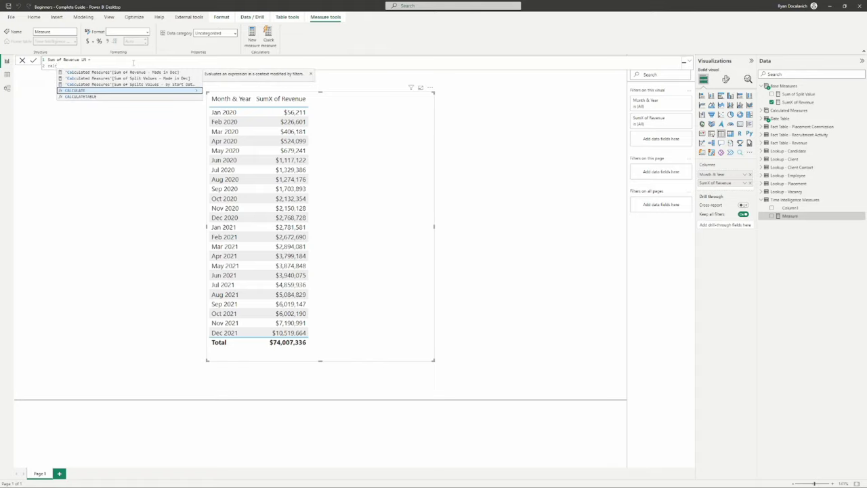
key("Tab")
type("sum")
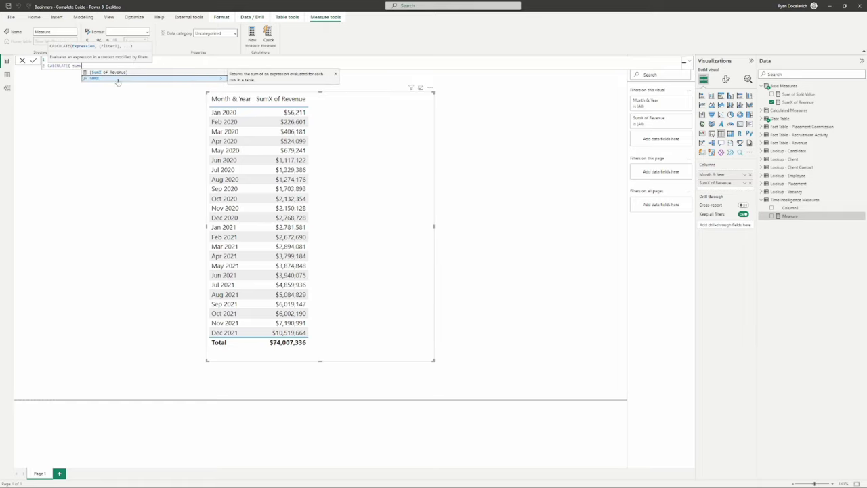
left_click(120, 72)
type(",")
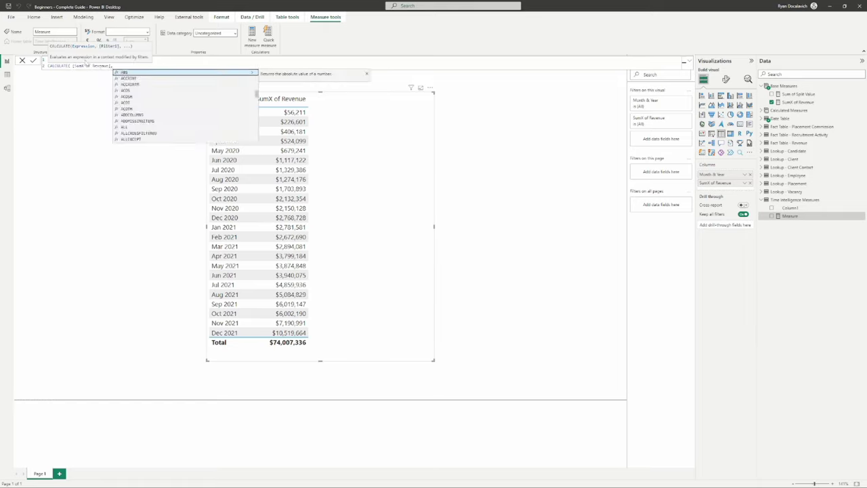
key("shift+Return")
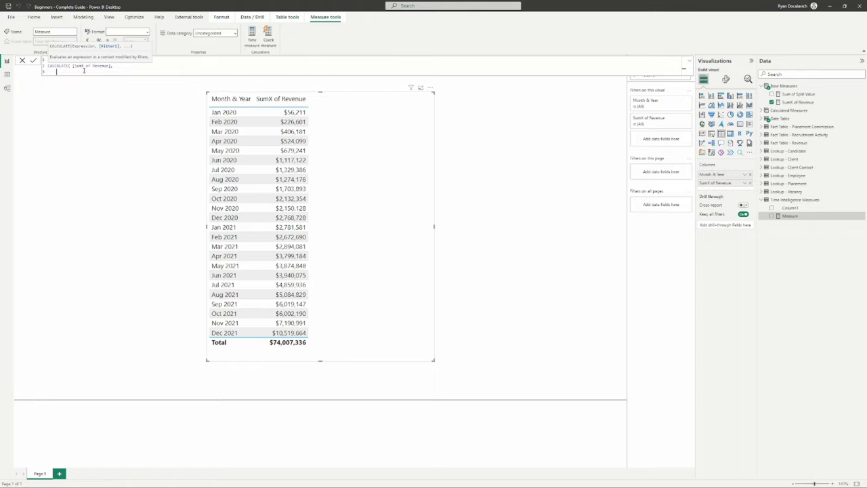
Step: Add a DATEADD filter to the CALCULATE formula, using 'Date Table'[Date] as its dates argument
type("date")
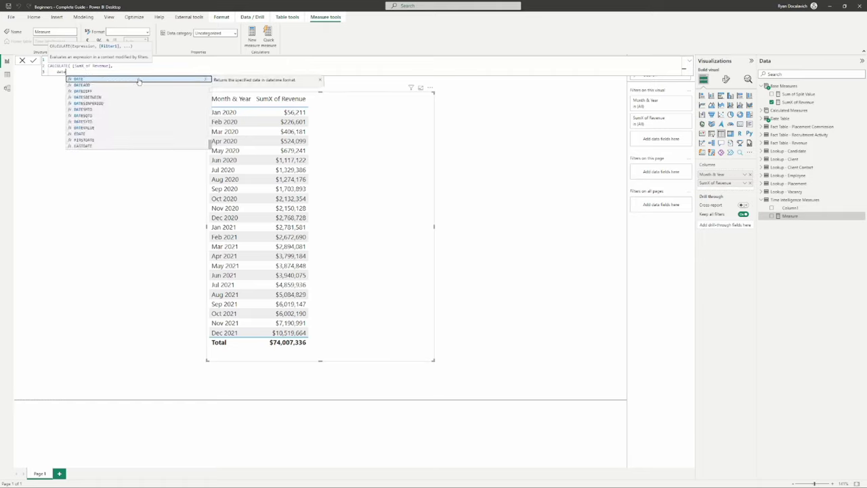
key("Down")
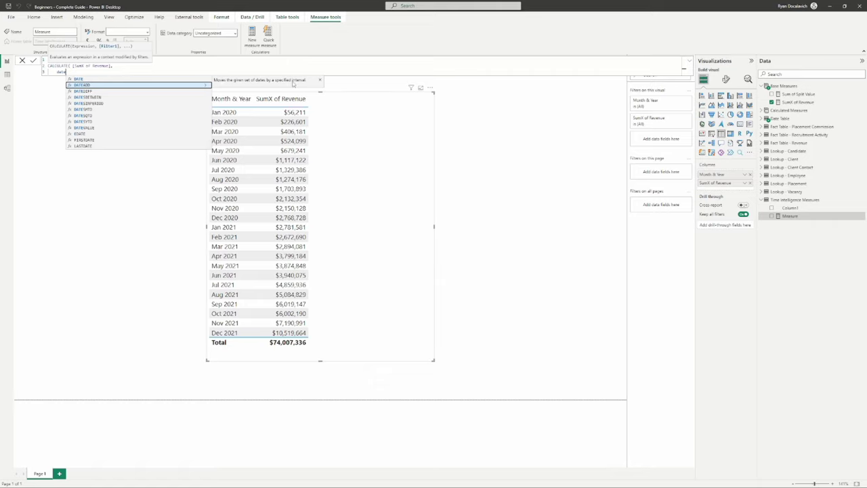
key("Tab")
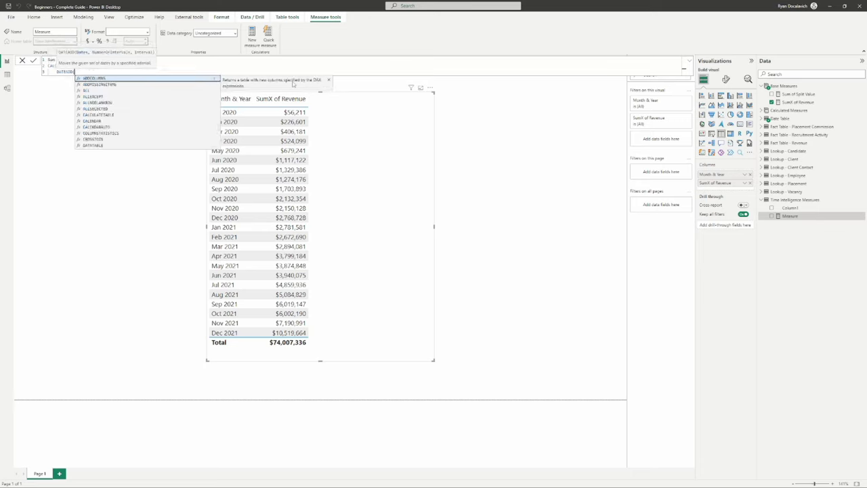
key("shift+Return")
type("date ta")
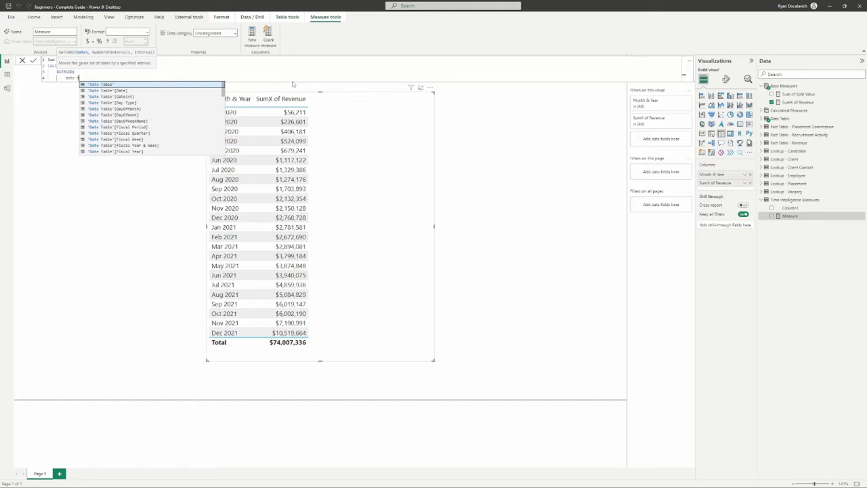
key("Down")
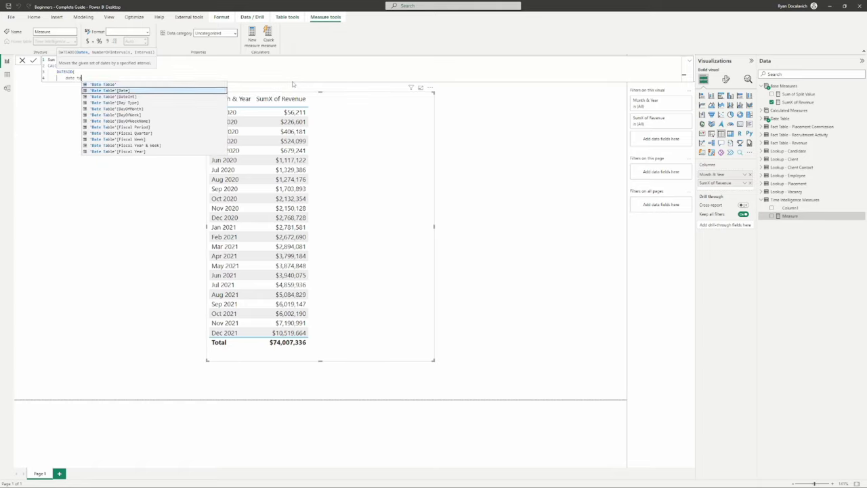
key("Tab")
type(",")
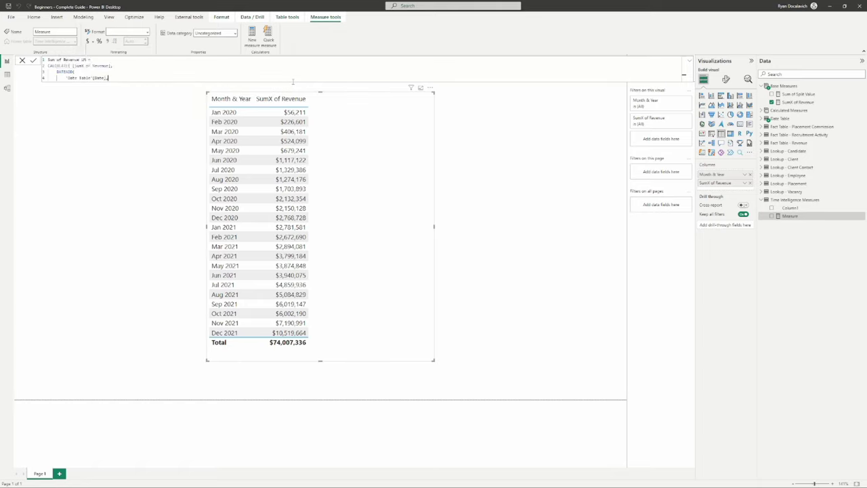
key("shift+Return")
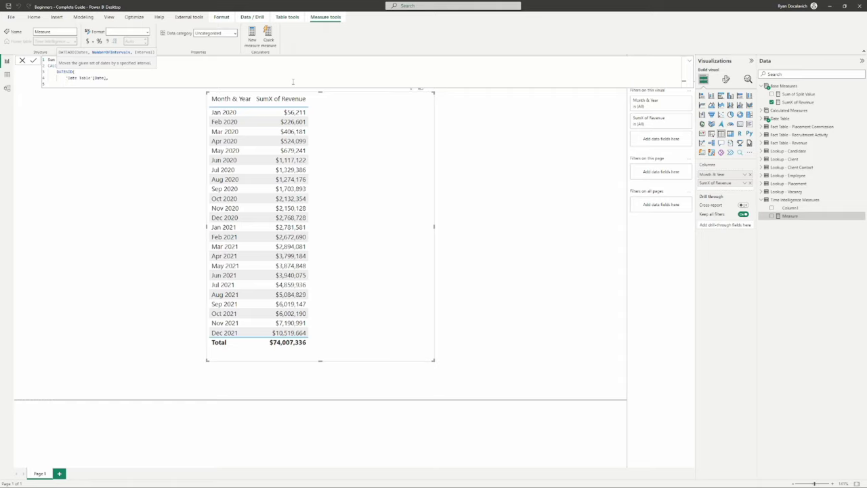
Step: Complete DATEADD with an interval of -1 and MONTH, commit the Sum of Revenue LM measure and close the formula editor
type("-1,")
key("shift+Return")
key("Down")
key("Tab")
key("shift+Return")
type(")")
key("shift+Return")
type(")")
key("Return")
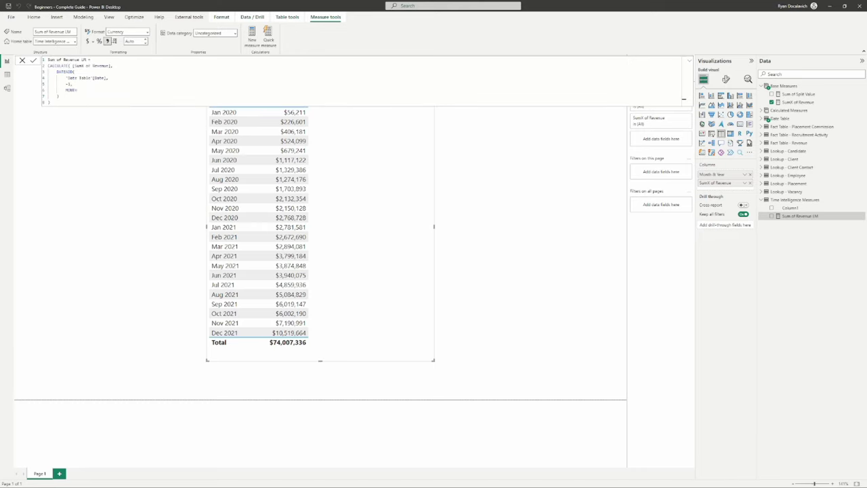
left_click(21, 61)
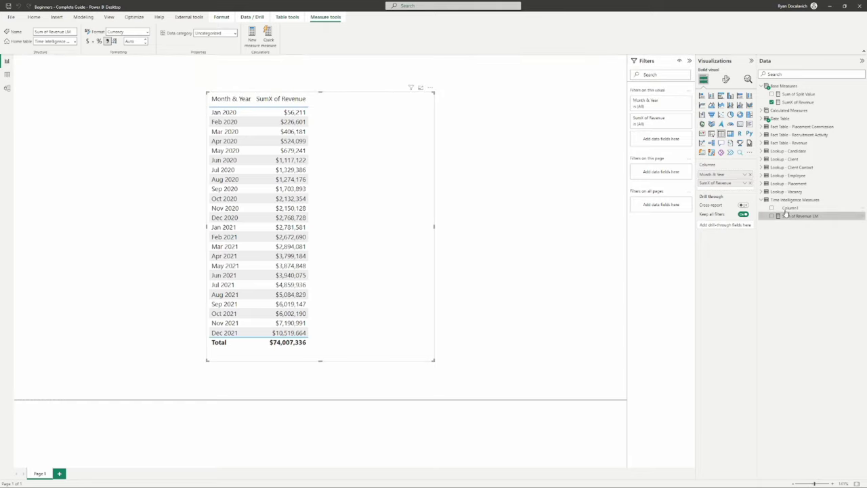
Step: Delete Column1 from the Time Intelligence Measures table and add Sum of Revenue LM to the revenue table visual
right_click(806, 208)
left_click(705, 274)
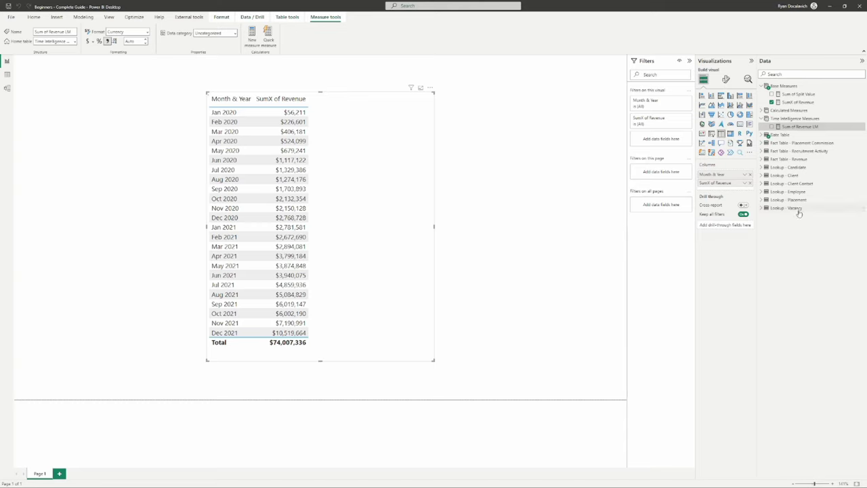
left_click(773, 126)
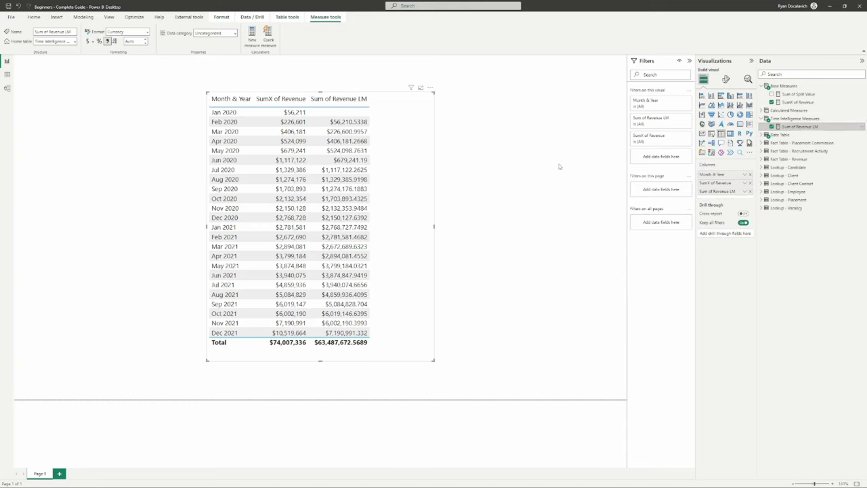
Step: Set the Sum of Revenue LM measure's format to 0 decimal places
left_click(554, 171)
left_click(789, 127)
left_click(133, 41)
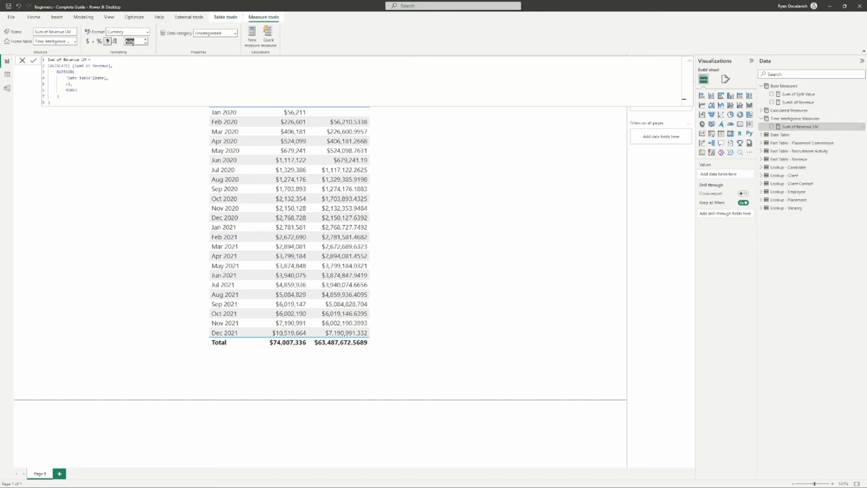
type("0")
key("Return")
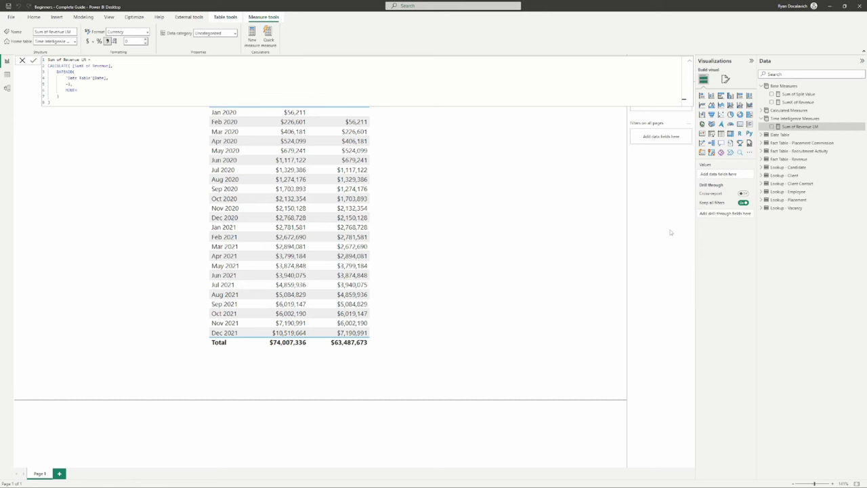
Step: Move the revenue table visual lower on the canvas and reopen the Sum of Revenue LM formula
left_click(421, 199)
left_click_drag(330, 102, 329, 143)
left_click(794, 126)
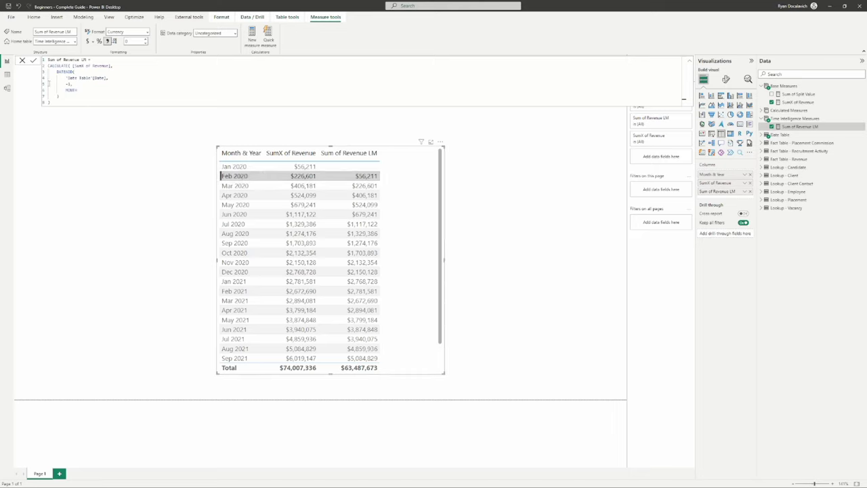
Step: Try a DATEADD interval of 1 in the Sum of Revenue LM formula, and restore the interval to -1
left_click(80, 88)
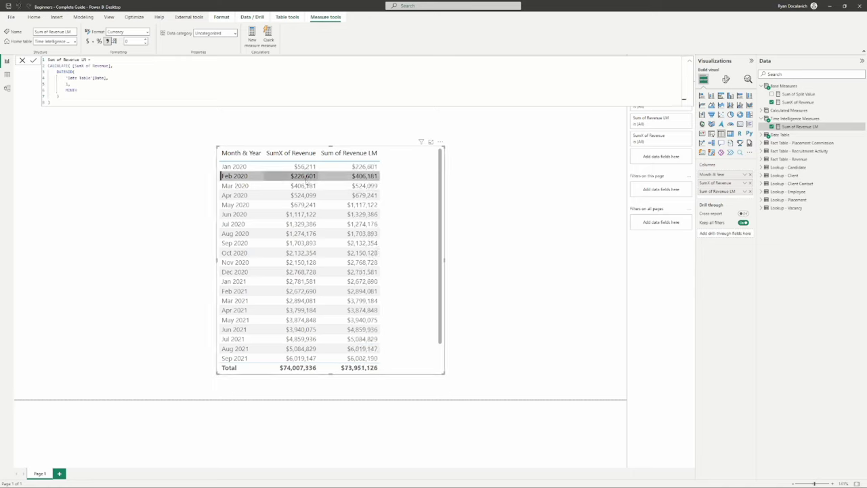
left_click(82, 82)
type("-")
key("Return")
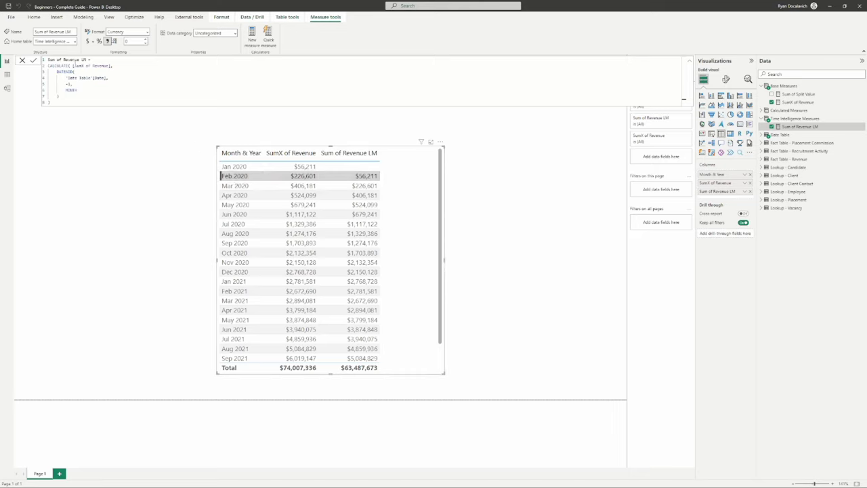
Step: Highlight the [SumX of Revenue] expression in the measure's formula and review the DATEADD arguments
left_click_drag(71, 66, 111, 66)
left_click(116, 84)
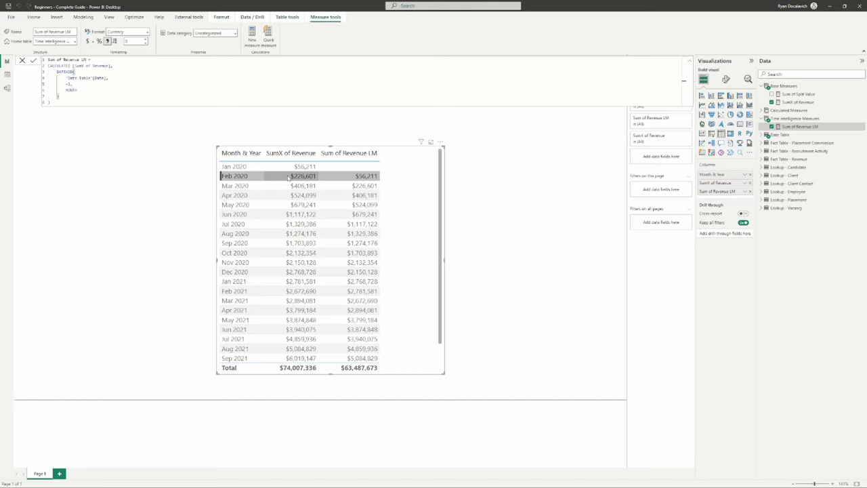
type(",")
left_click(109, 101)
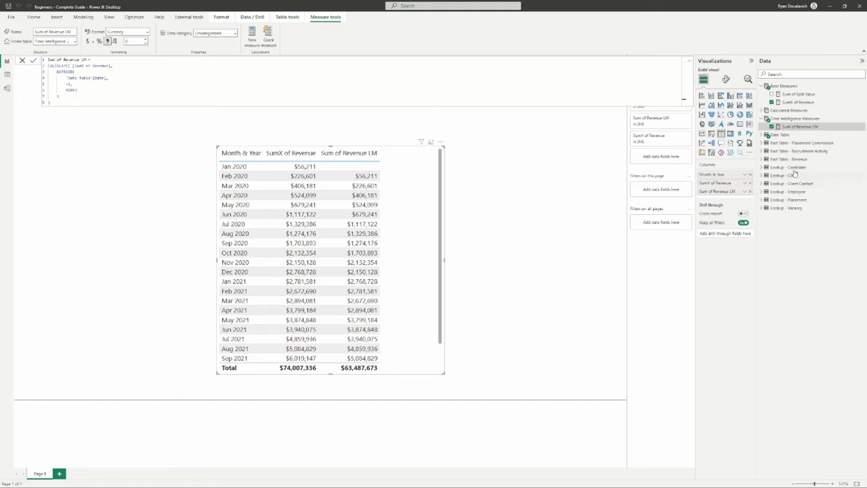
Step: Add the id field from Lookup - Placement to the table visual to inspect revenue per placement, and remove it again
left_click(789, 200)
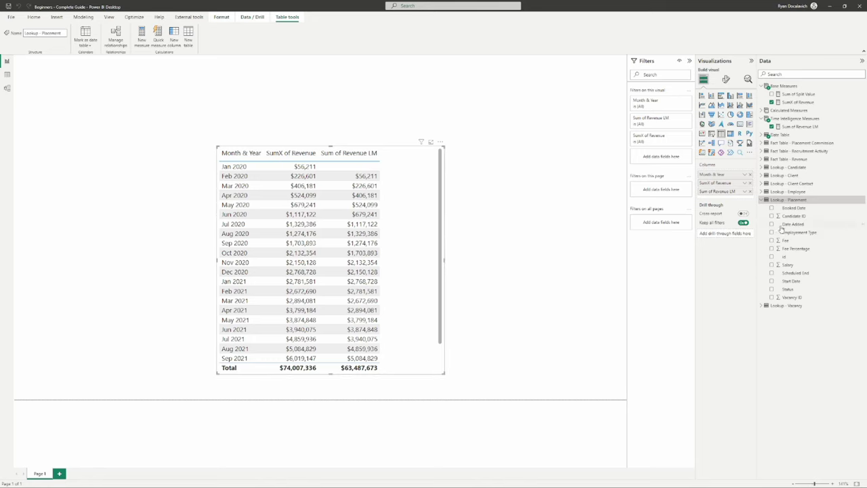
left_click(772, 258)
left_click(771, 258)
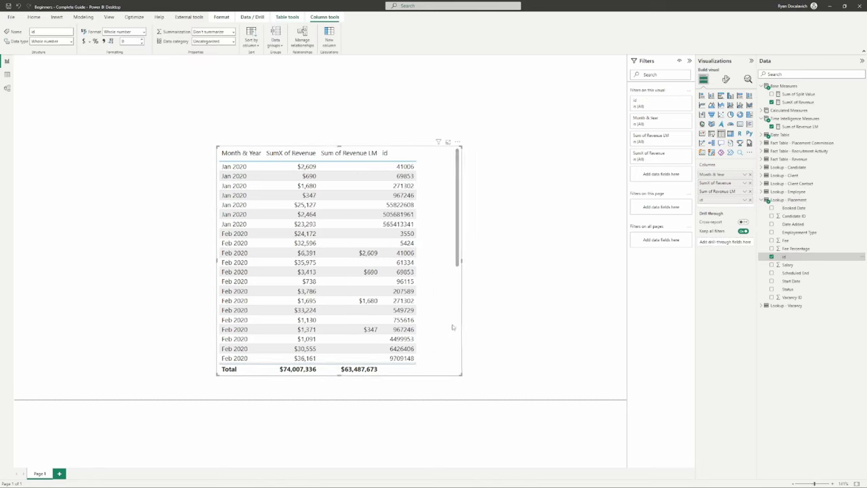
left_click_drag(380, 143, 368, 94)
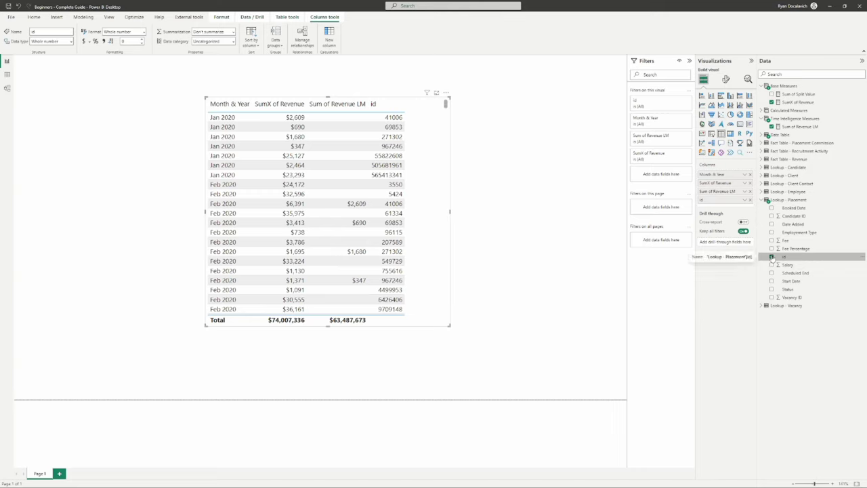
left_click(771, 257)
left_click(765, 200)
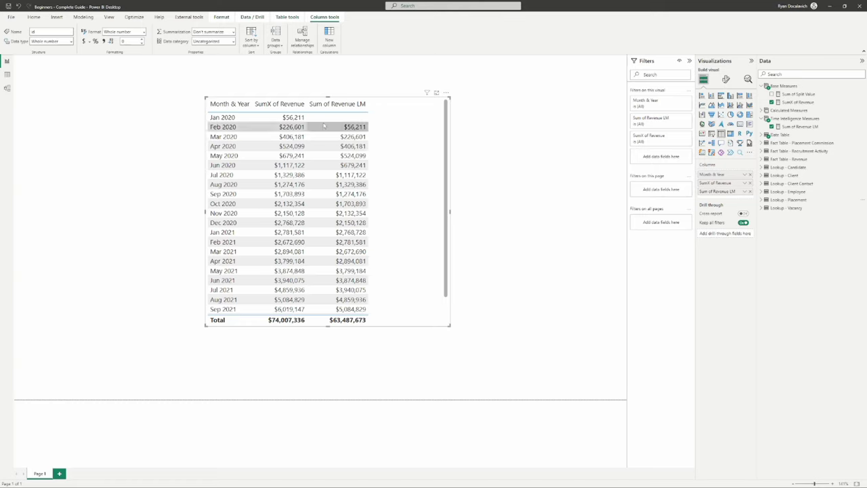
Step: Remove Sum of Revenue LM from the table visual, narrow and reposition the visual, and collapse the Time Intelligence Measures table
left_click_drag(420, 204, 434, 214)
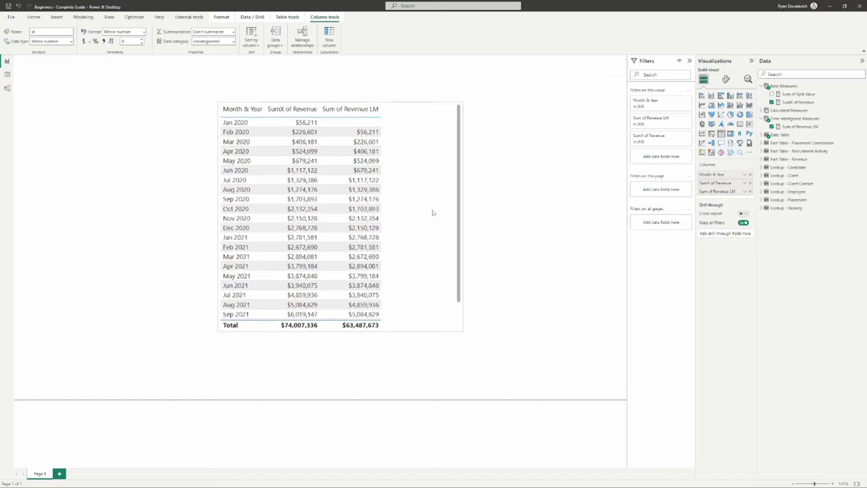
left_click(750, 192)
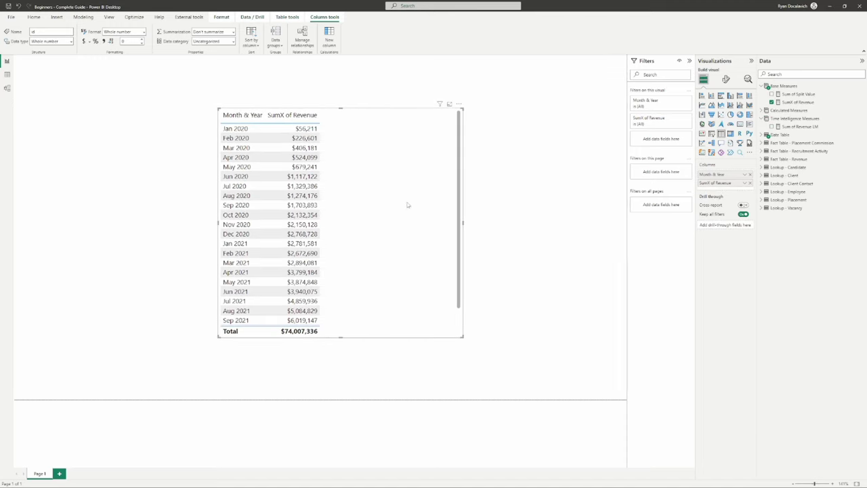
left_click_drag(407, 203, 421, 207)
left_click_drag(478, 227, 376, 253)
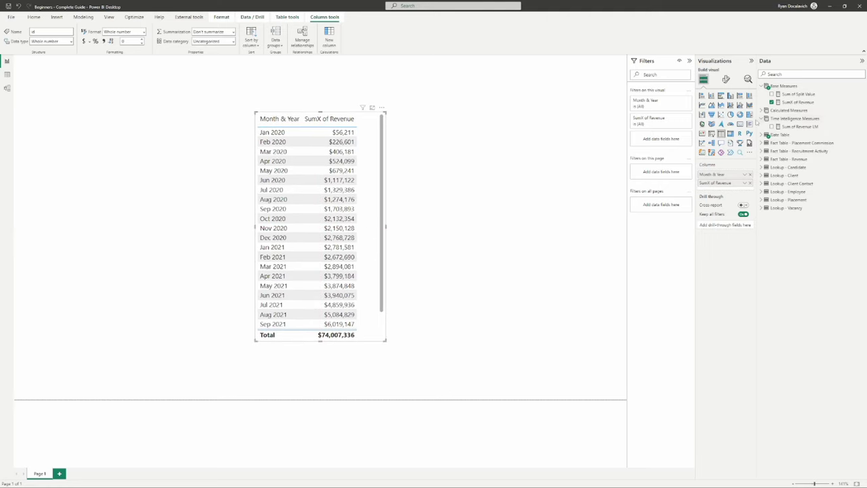
left_click(762, 121)
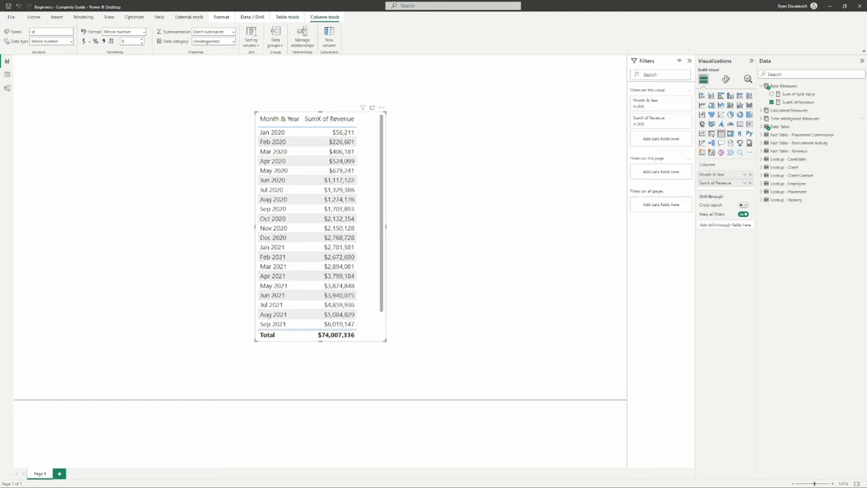
key("Escape")
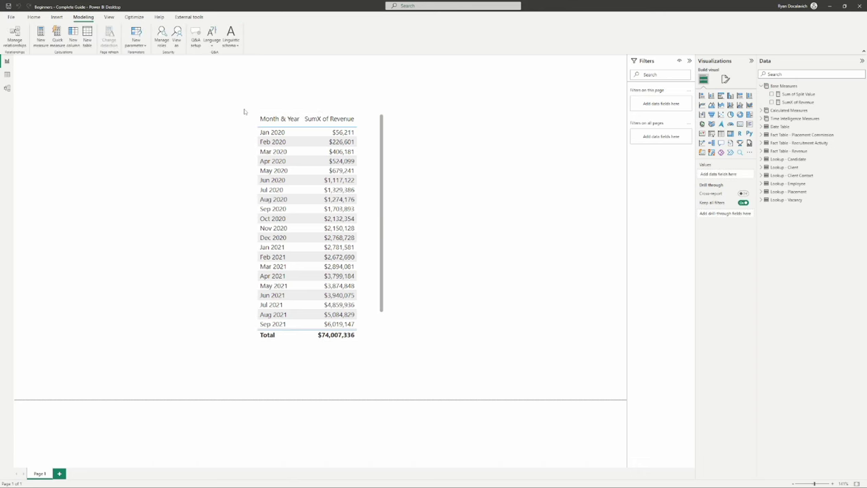
Step: Switch to the data model diagram, closing the formula editor and collapsing the Properties pane
left_click(8, 88)
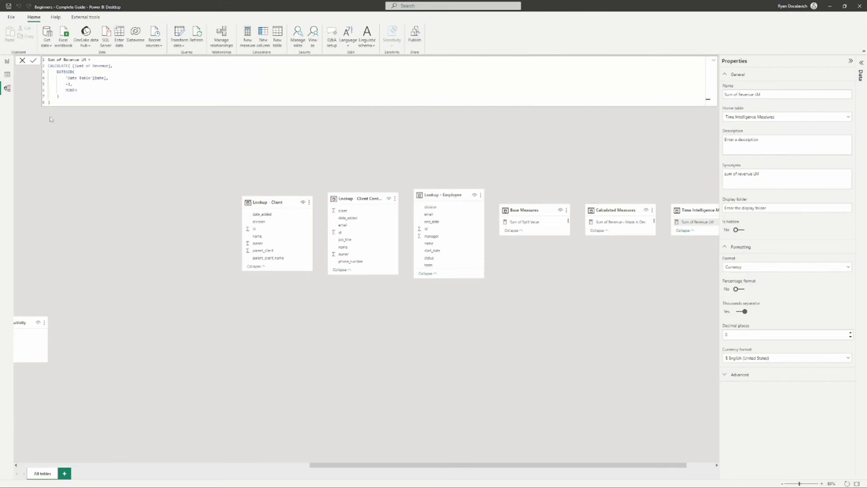
left_click(20, 60)
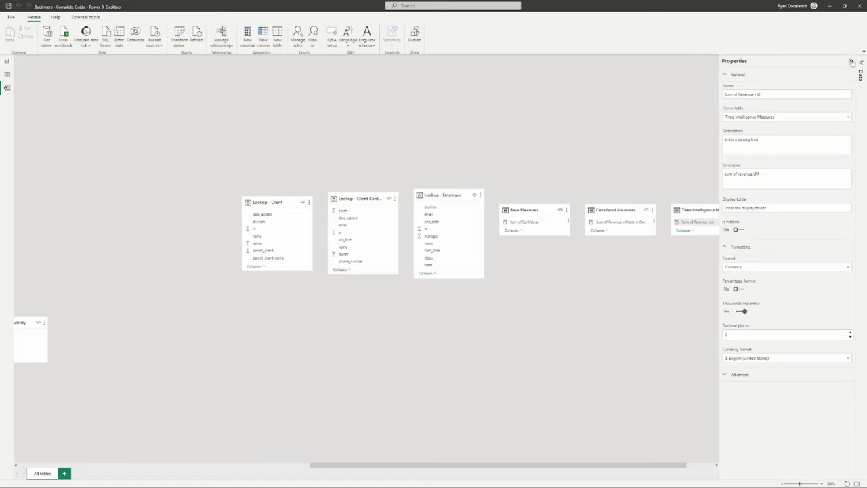
left_click(852, 63)
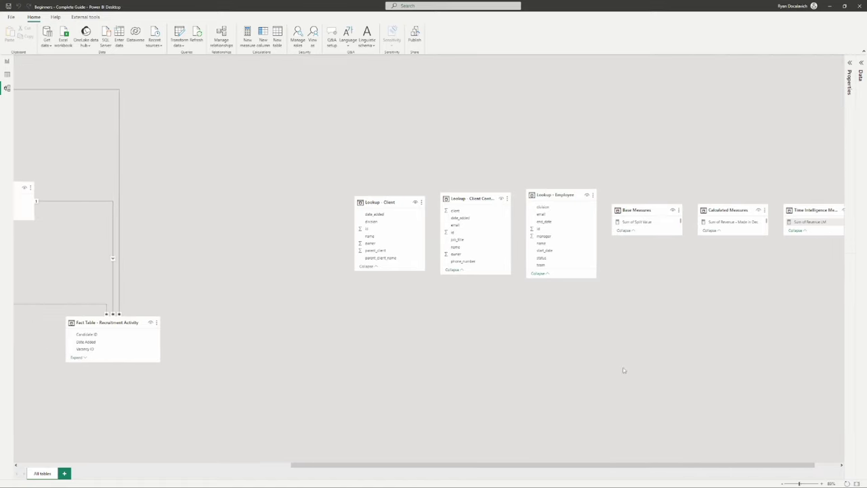
Step: Move the Base Measures, Calculated Measures and Time Intelligence Measures tables together to below the fact tables in the model diagram
scroll(794, 167, "left", 10)
scroll(794, 167, "right", 3)
scroll(794, 167, "left", 3)
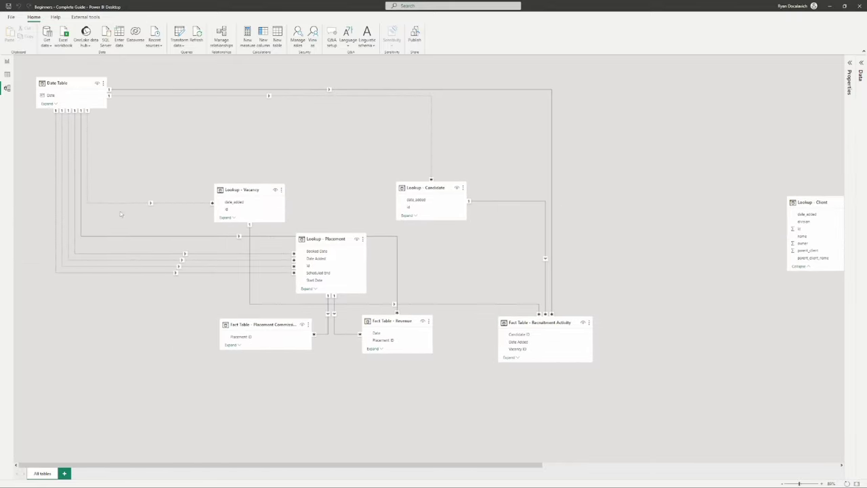
scroll(707, 180, "right", 8)
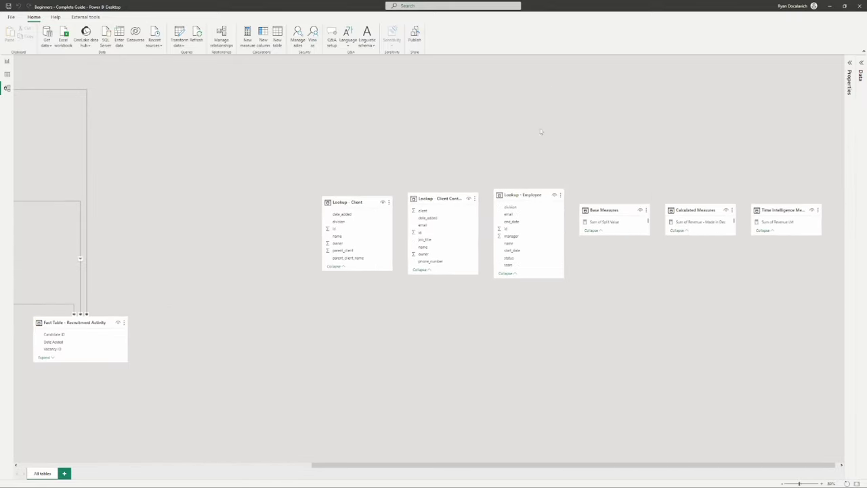
left_click(591, 207)
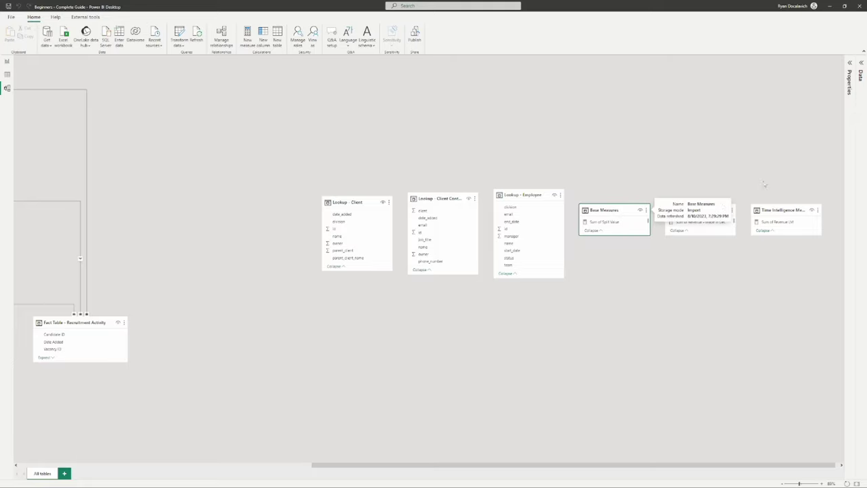
left_click(691, 209, "ctrl")
left_click(769, 210, "ctrl")
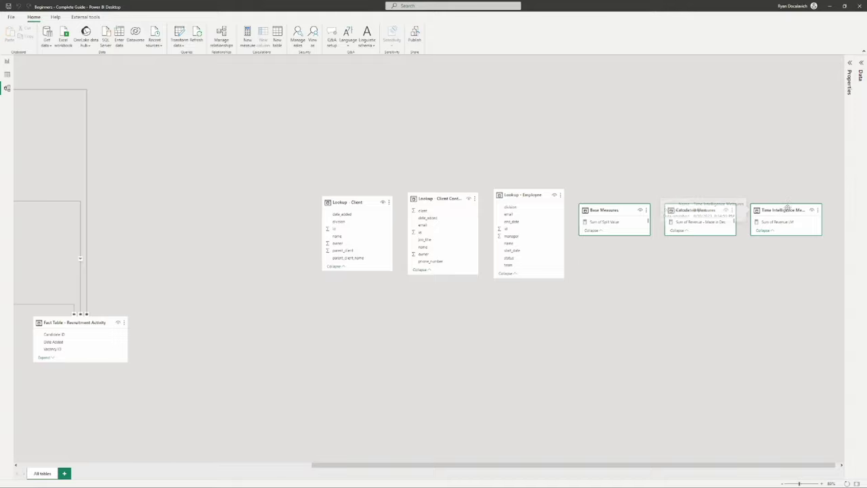
left_click_drag(787, 208, 264, 418)
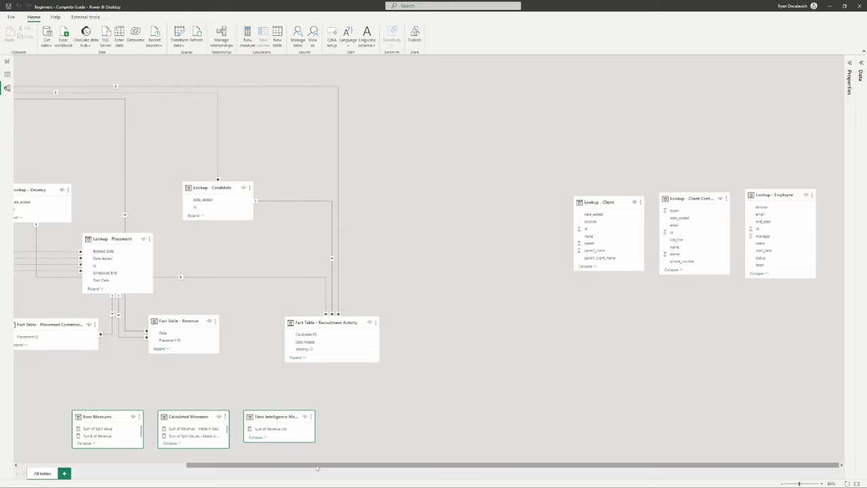
Step: Move the three measure tables to the diagram's left edge and stack them in one column below the Date Table
left_click_drag(316, 468, 147, 467)
left_click_drag(329, 422, 79, 329)
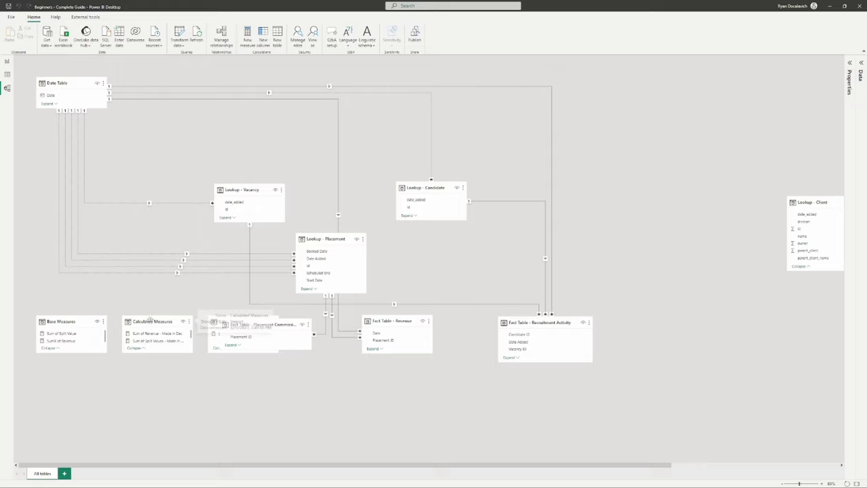
left_click_drag(151, 321, 64, 363)
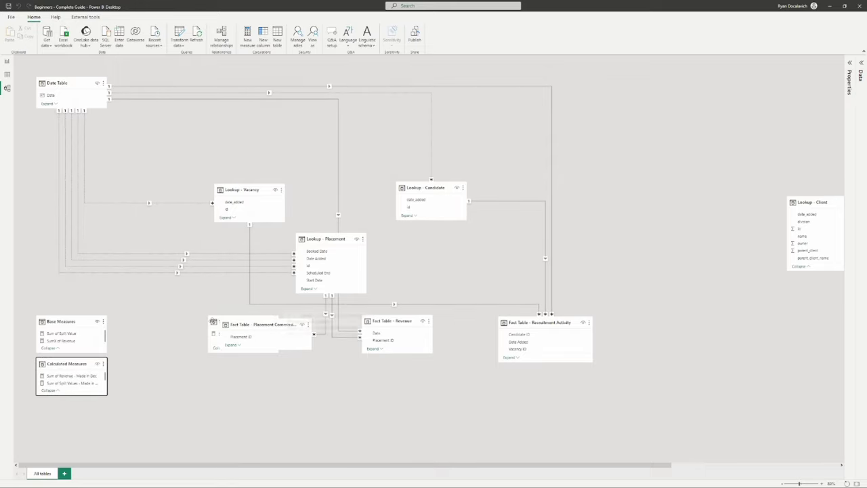
left_click_drag(213, 322, 20, 407)
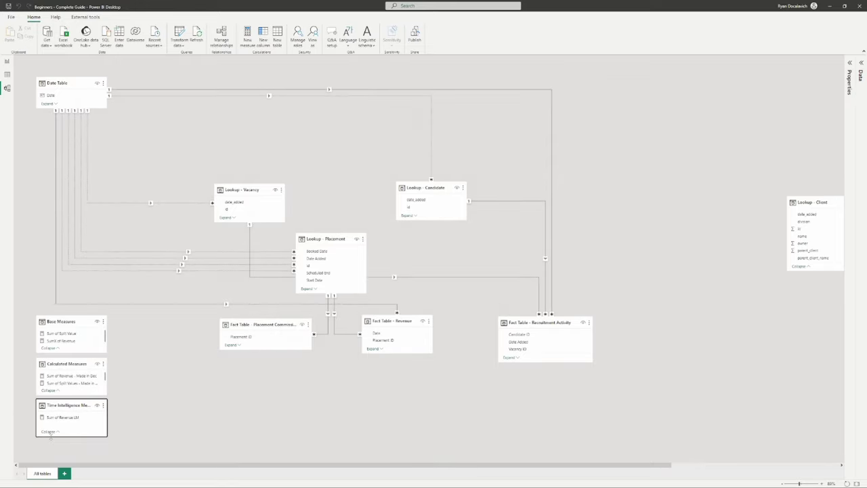
Step: Collapse the Base, Calculated and Time Intelligence Measures tables and close the gaps between them in the stack
left_click(48, 431)
left_click(49, 390)
left_click(48, 347)
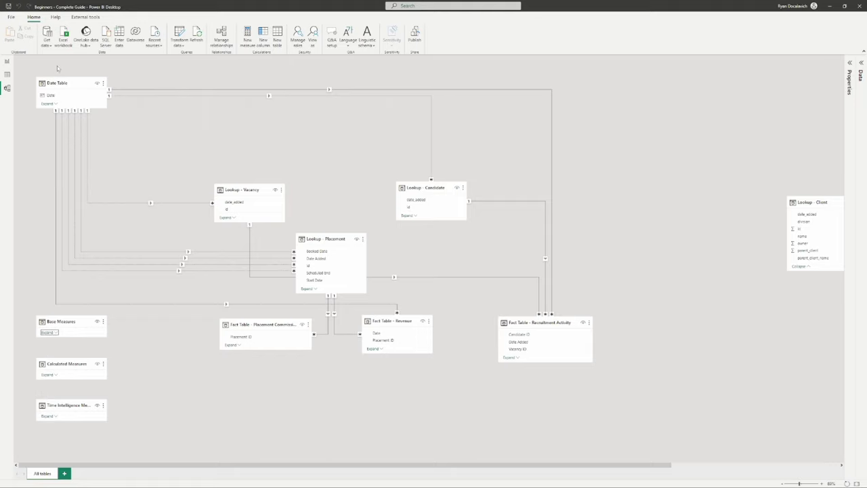
left_click_drag(64, 324, 54, 360)
left_click_drag(44, 407, 44, 385)
left_click(155, 400)
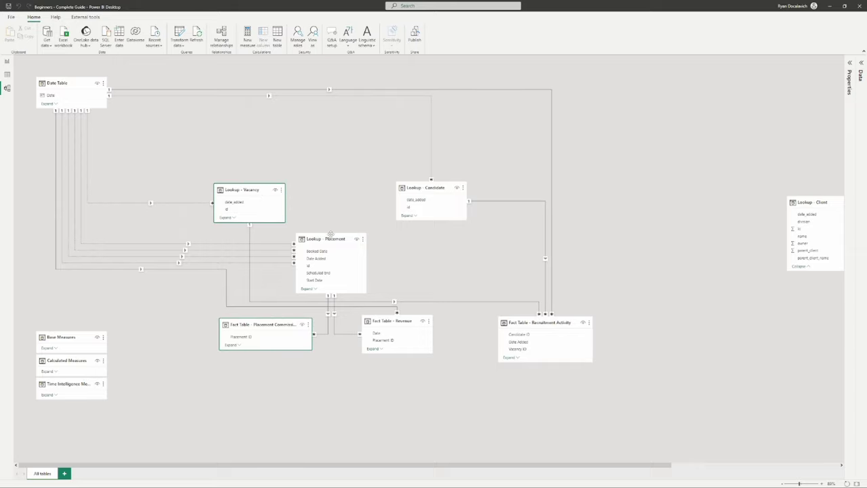
Step: Shift the connected lookup and fact tables together down and to the right, away from the Date Table
left_click(381, 322, "ctrl")
left_click(529, 322, "ctrl")
left_click_drag(546, 325, 717, 374)
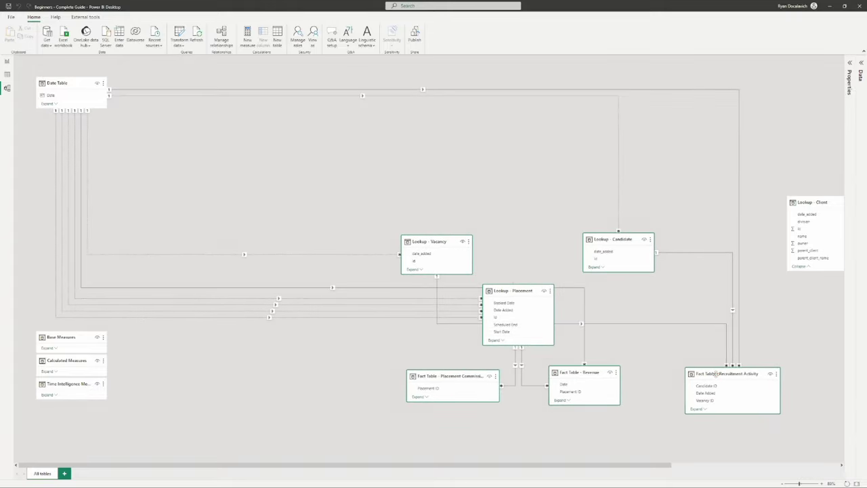
Step: Move the Lookup - Client, Lookup - Client Contact and Lookup - Employee tables to the space above the Vacancy and Candidate lookups
scroll(670, 278, "right", 3)
scroll(811, 376, "down", 2)
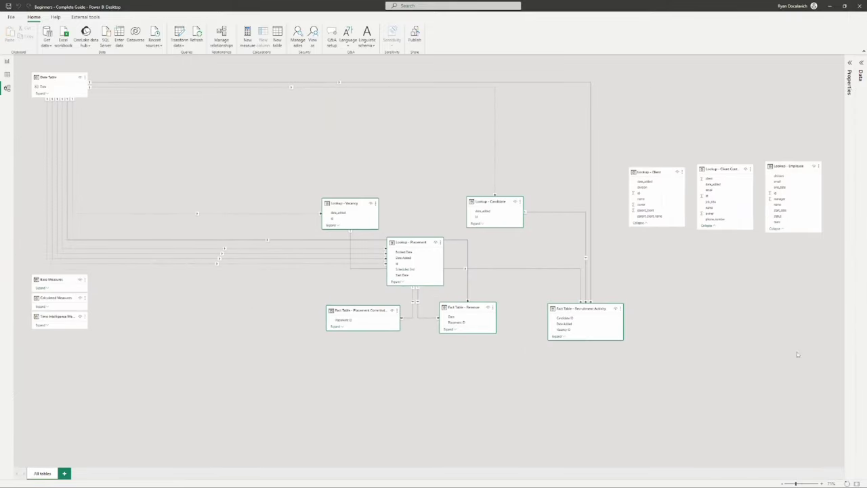
left_click_drag(656, 171, 327, 120)
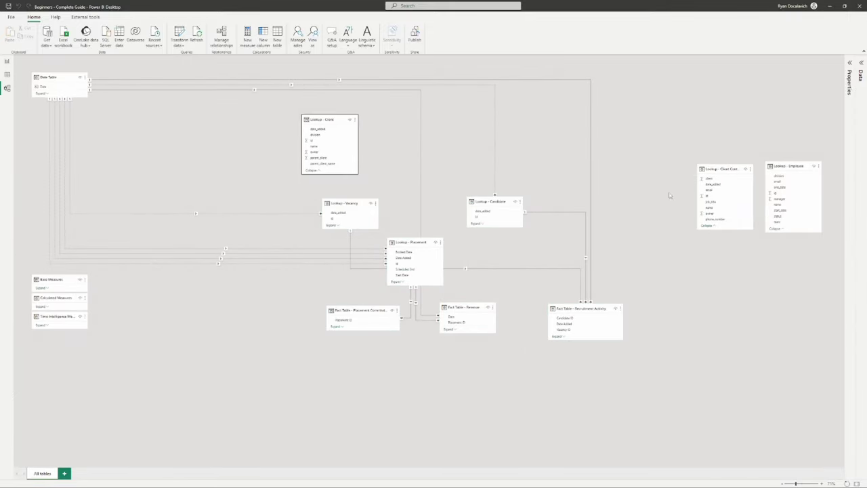
left_click_drag(730, 169, 411, 116)
left_click_drag(790, 166, 248, 129)
left_click_drag(318, 120, 300, 114)
Step: Shift the Client, Client Contact and Employee lookup tables together to the right, centring them above the other lookup tables
left_click(401, 122)
left_click(256, 131, "ctrl")
left_click(307, 113, "ctrl")
left_click_drag(307, 112, 438, 103)
Step: Expand the Revenue, Placement Commission and Recruitment Activity fact tables to show all their fields
scroll(621, 205, "up", 3)
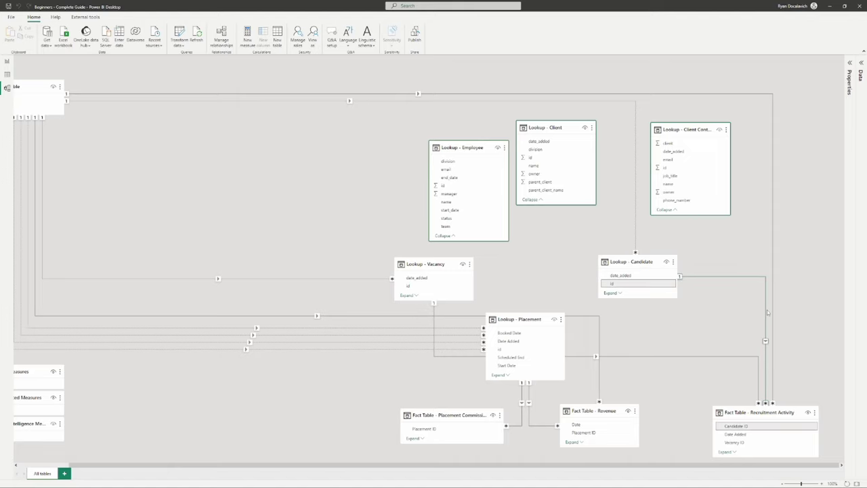
left_click(679, 433)
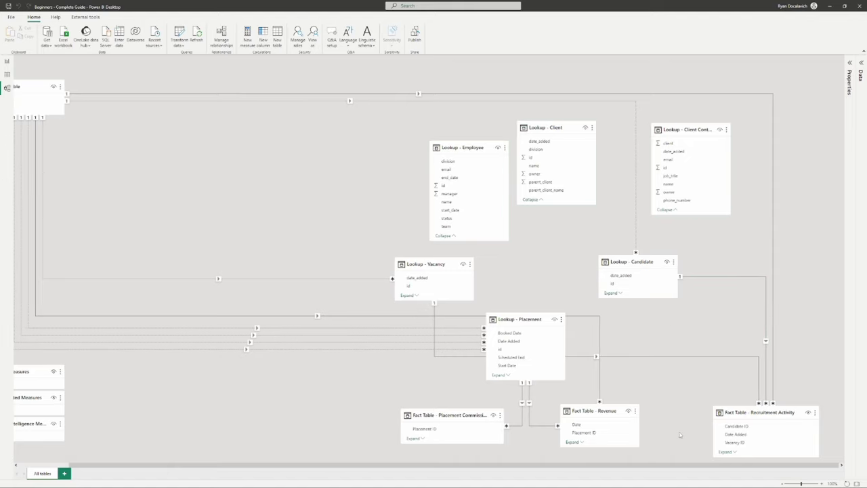
left_click(570, 442)
left_click(413, 438)
scroll(447, 407, "down", 2)
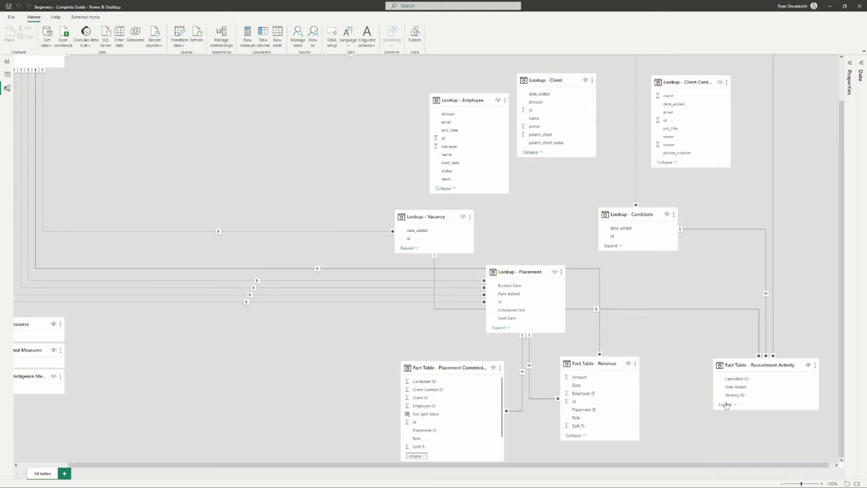
left_click(725, 404)
scroll(710, 402, "up", 1)
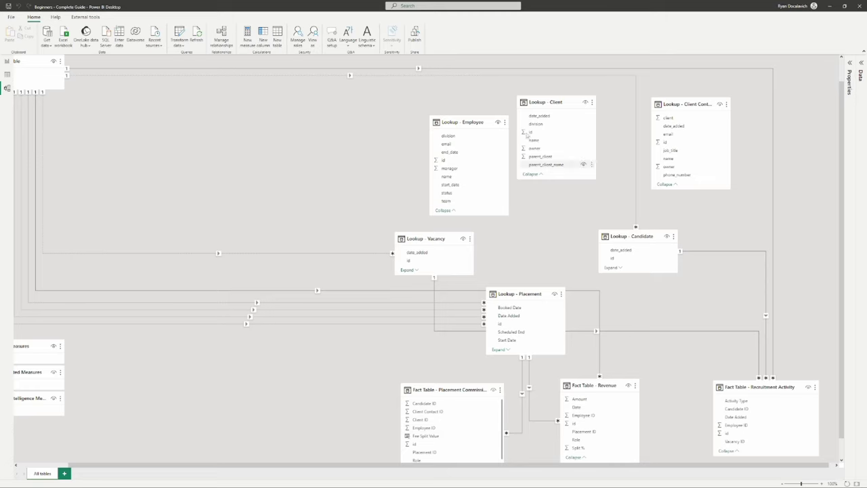
Step: Move Lookup - Employee further left, relate its id to Employee ID in all three fact tables, and collapse it
left_click_drag(470, 117, 307, 100)
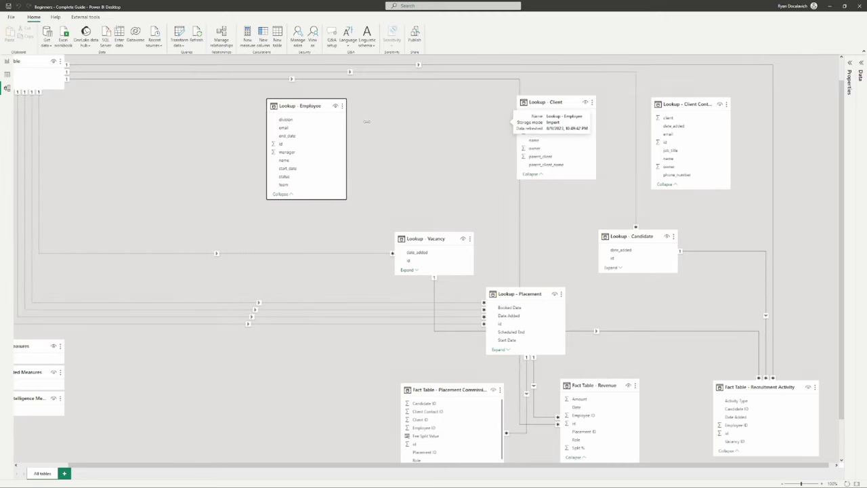
left_click_drag(287, 146, 431, 431)
left_click_drag(283, 145, 608, 416)
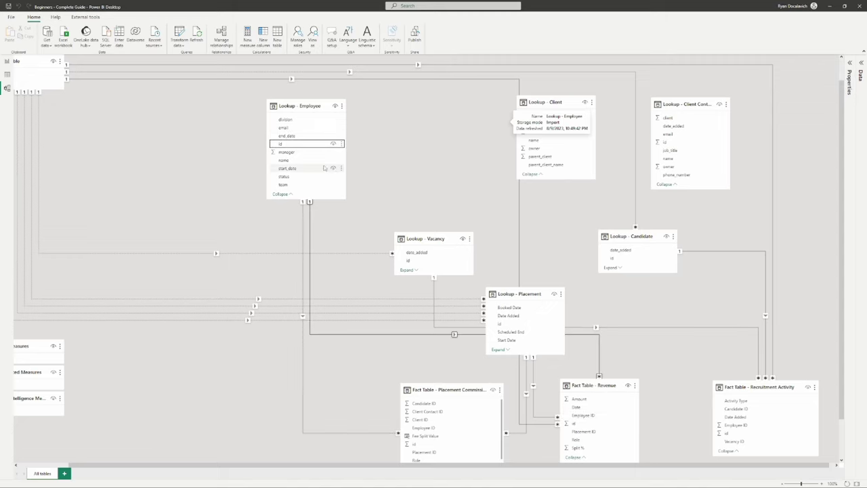
left_click_drag(285, 145, 749, 426)
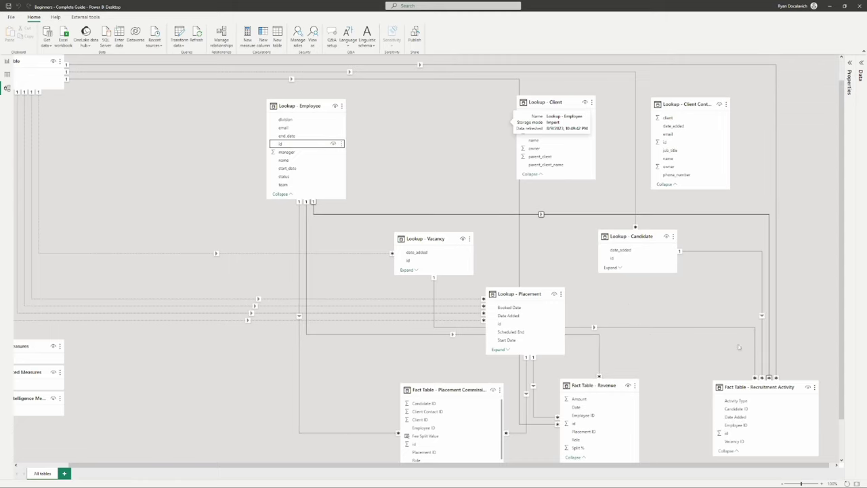
left_click(281, 195)
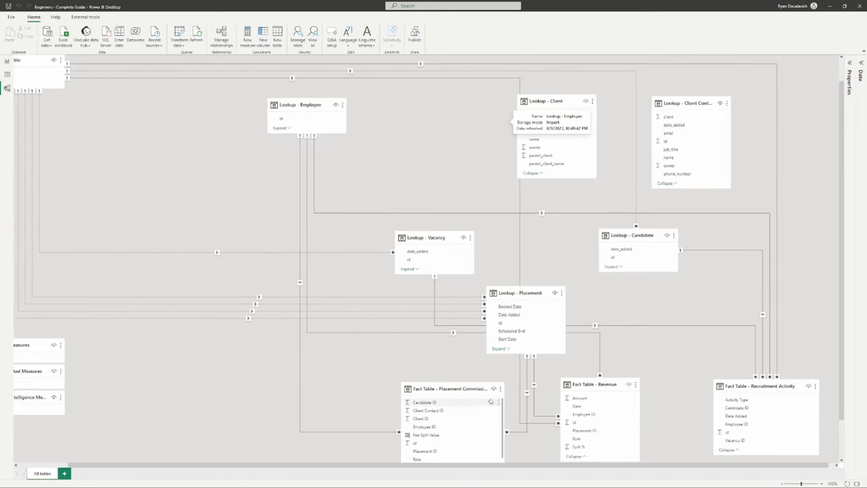
Step: In the report's table visual, replace Month & Year with the name field from Lookup - Employee and enlarge the visual
left_click(7, 60)
left_click(372, 194)
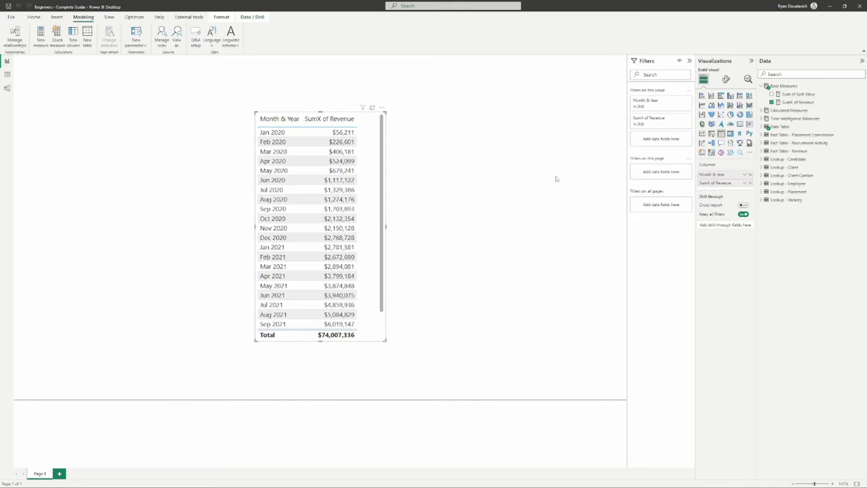
left_click(751, 175)
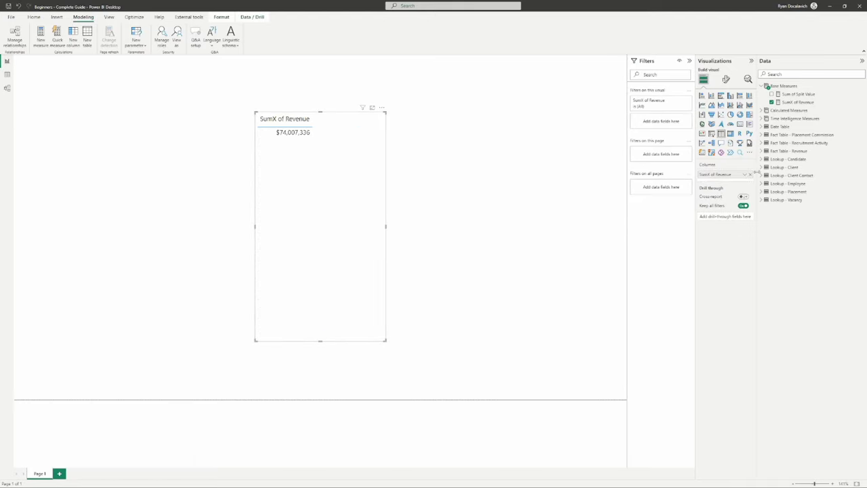
left_click(761, 184)
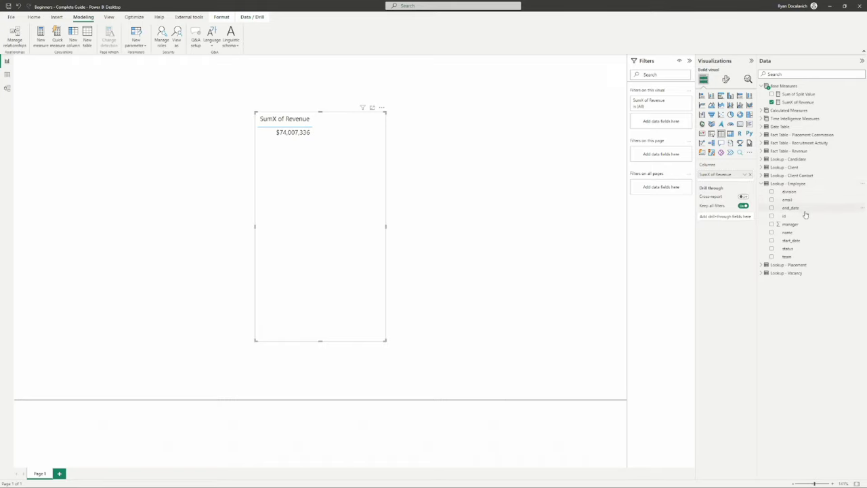
left_click(788, 232)
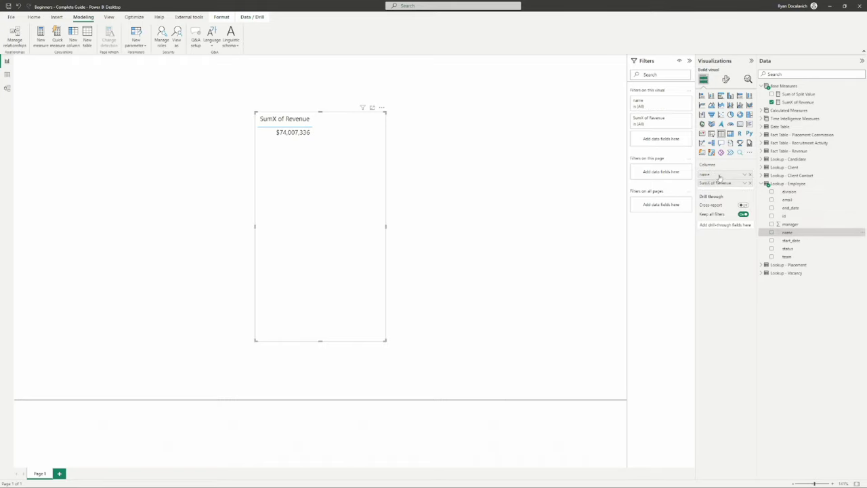
left_click_drag(383, 337, 540, 370)
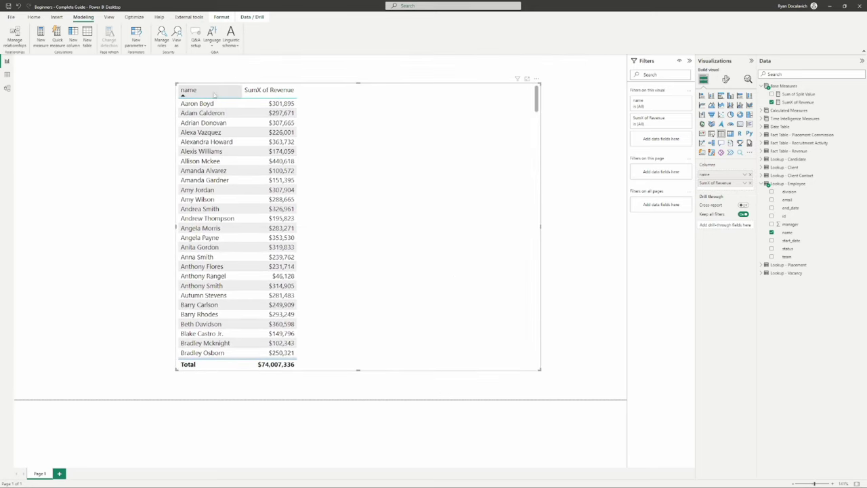
Step: Delete the relationship between Lookup - Employee and Fact Table - Revenue in the model diagram
left_click(6, 89)
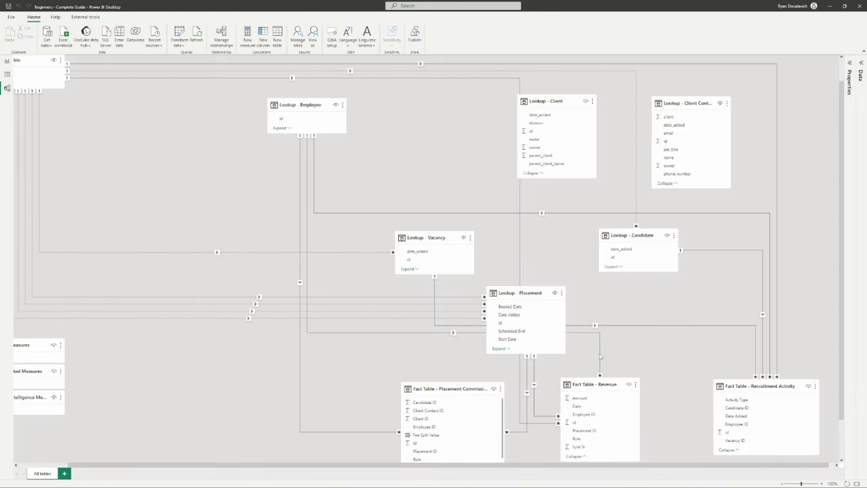
right_click(600, 355)
left_click(610, 359)
left_click(472, 260)
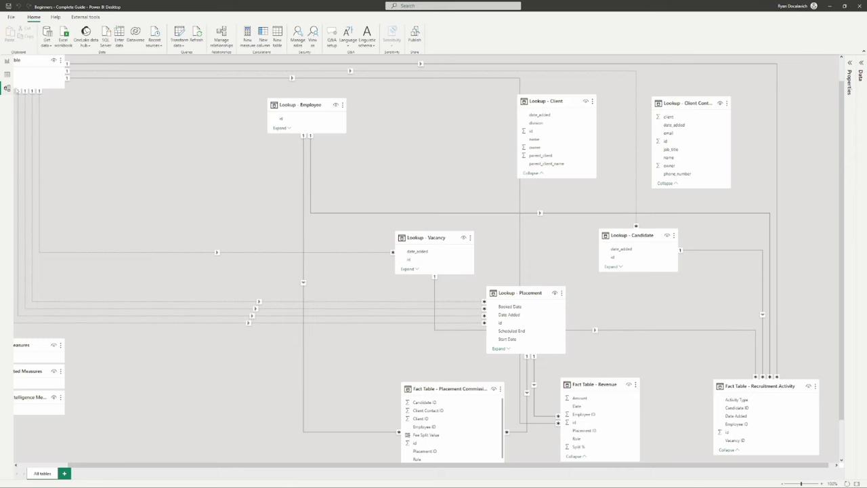
Step: Examine SumX of Revenue per employee in the report's table visual without the employee-to-revenue relationship
left_click(7, 60)
scroll(330, 180, "down", 10)
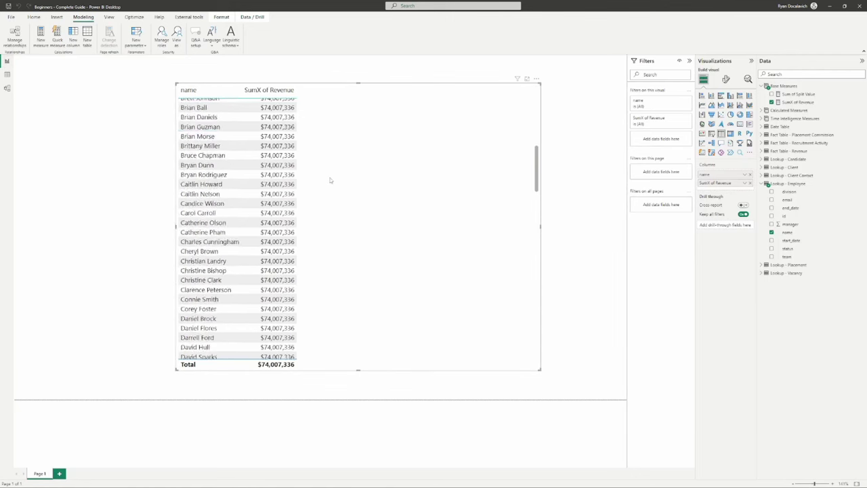
scroll(330, 180, "up", 10)
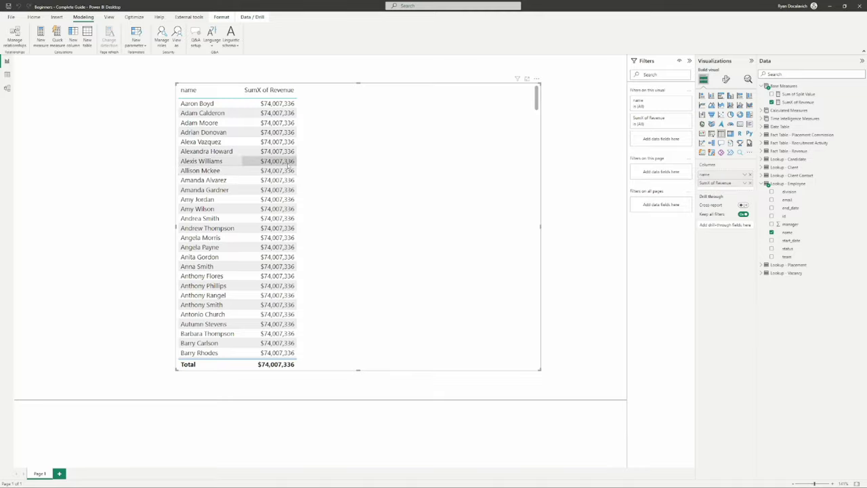
scroll(300, 170, "down", 15)
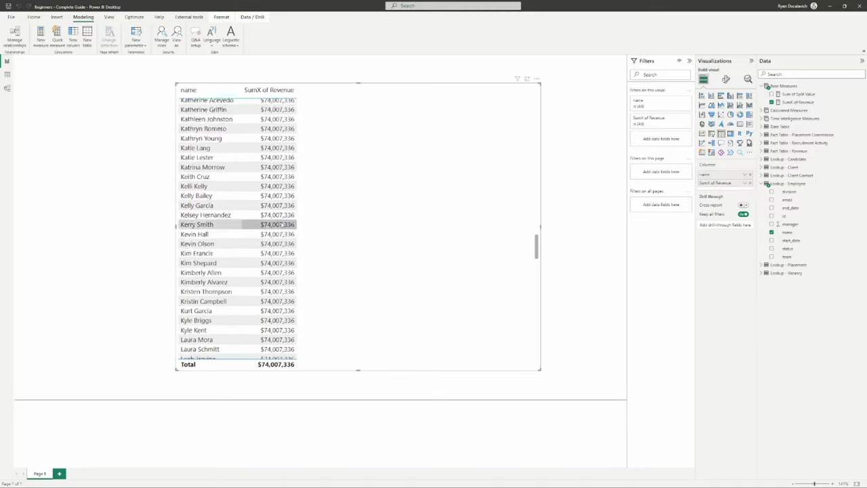
scroll(280, 226, "up", 15)
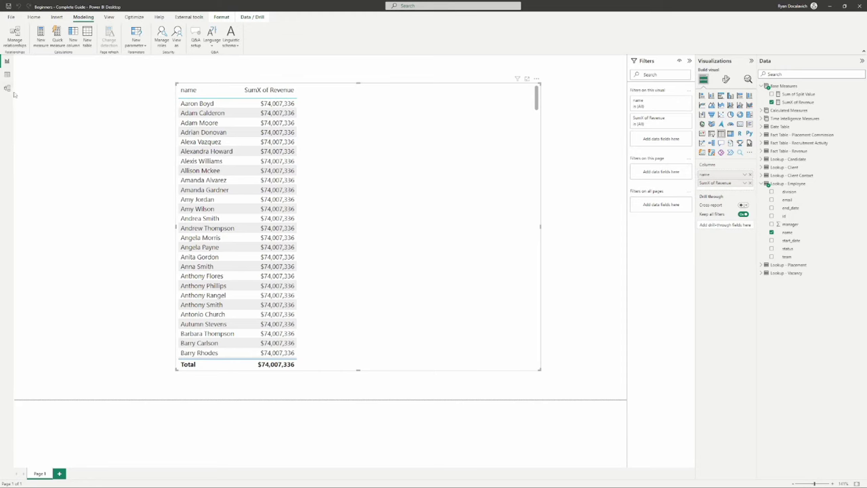
Step: Recreate the relationship from Lookup - Employee id to Employee ID in Fact Table - Revenue, and recheck the report's table visual
left_click(8, 88)
left_click_drag(284, 118, 598, 420)
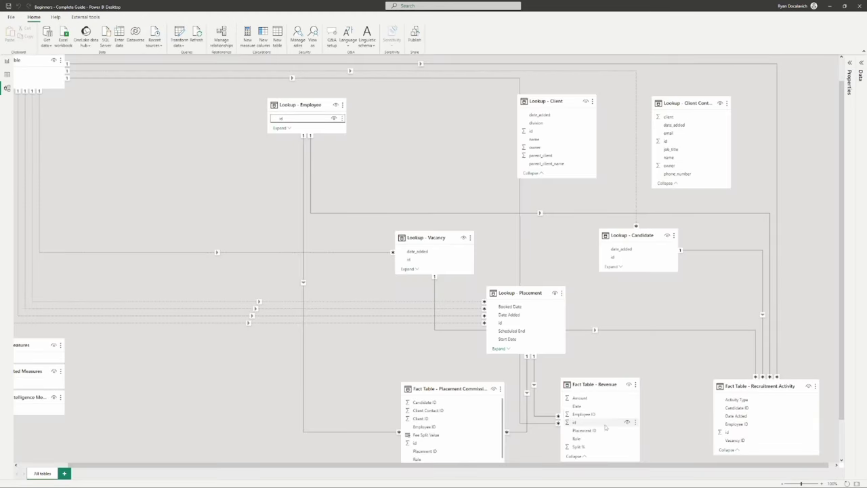
left_click(8, 60)
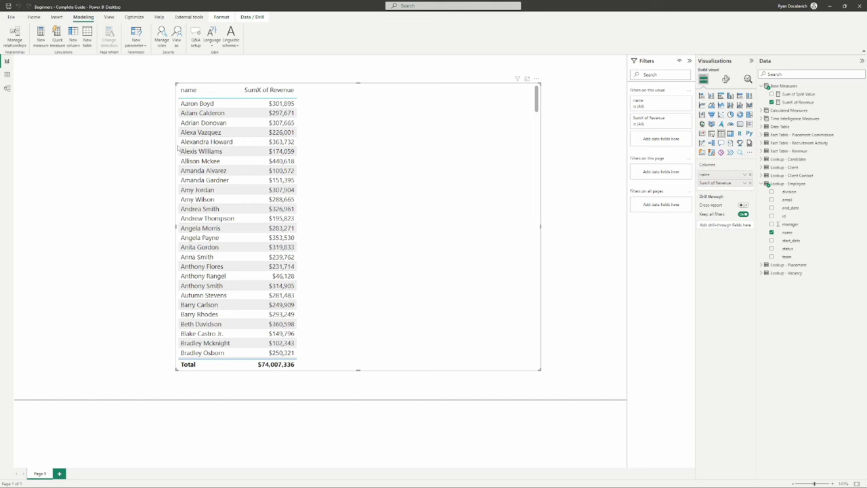
Step: Return to the model diagram and collapse the Placement Commission, Revenue and Recruitment Activity fact tables
left_click(8, 88)
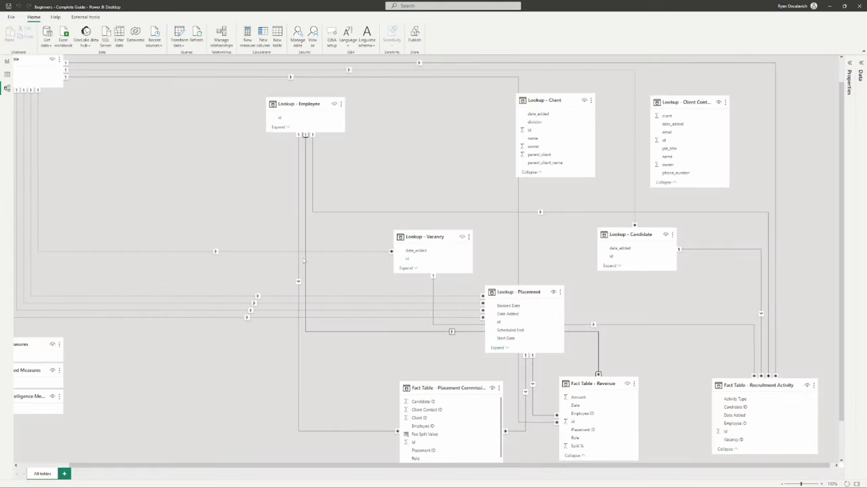
scroll(418, 180, "down", 1)
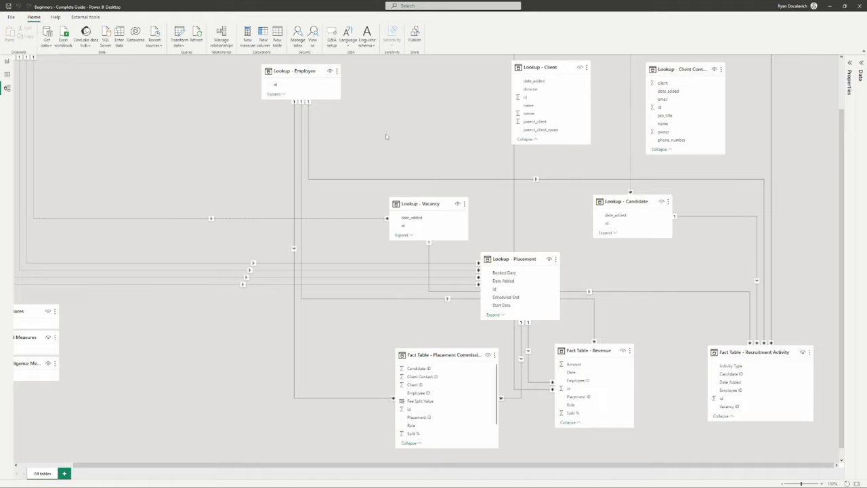
scroll(386, 131, "up", 1)
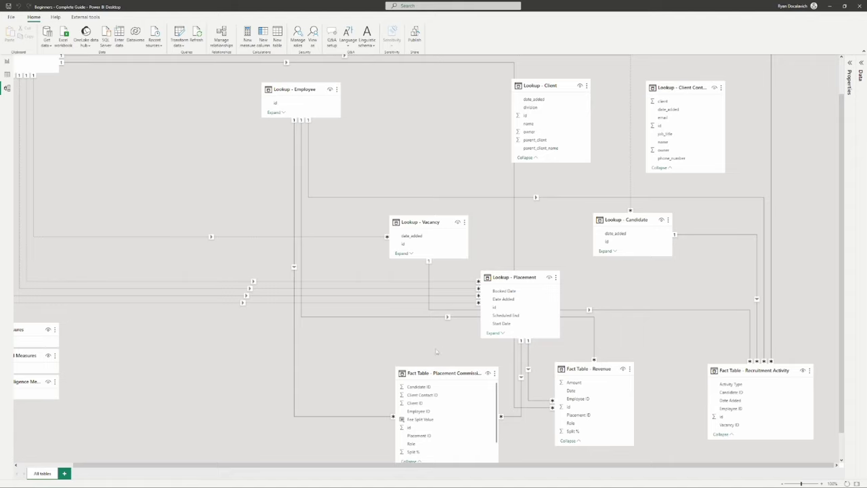
left_click(411, 461)
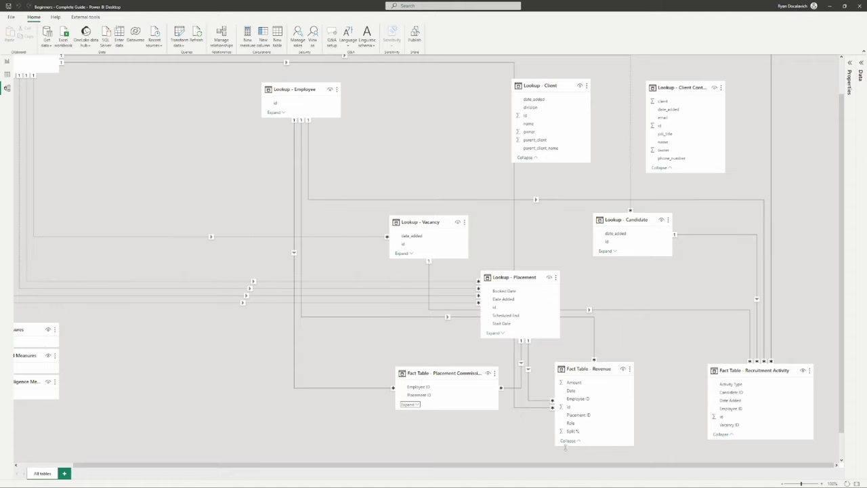
left_click(565, 441)
left_click(720, 433)
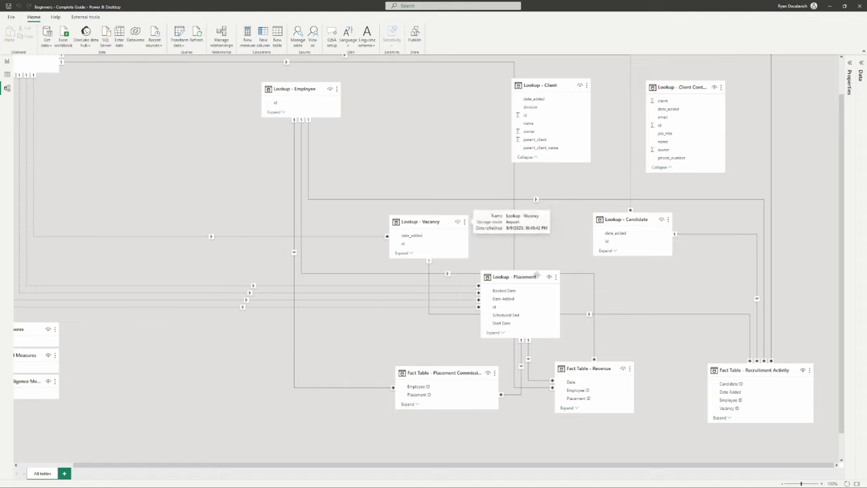
Step: Move the Lookup - Vacancy table between Lookup - Employee and Lookup - Placement in the model diagram and expand its fields
left_click_drag(420, 221, 420, 177)
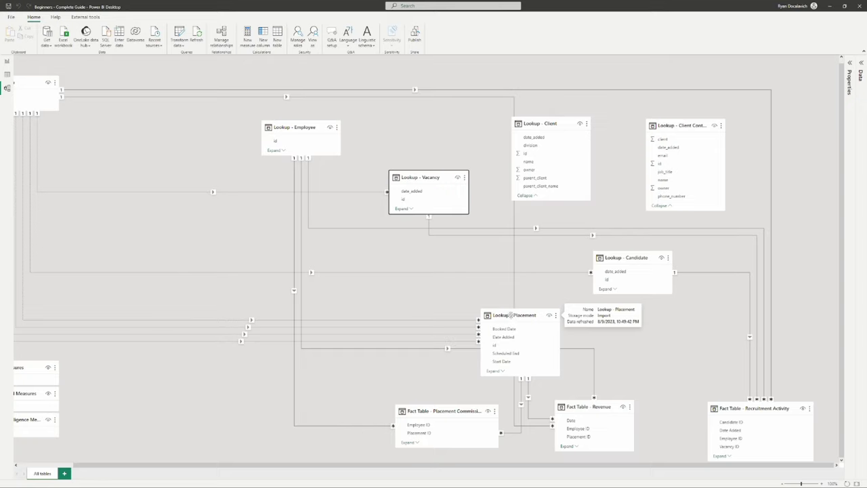
left_click(404, 209)
left_click_drag(418, 178, 395, 196)
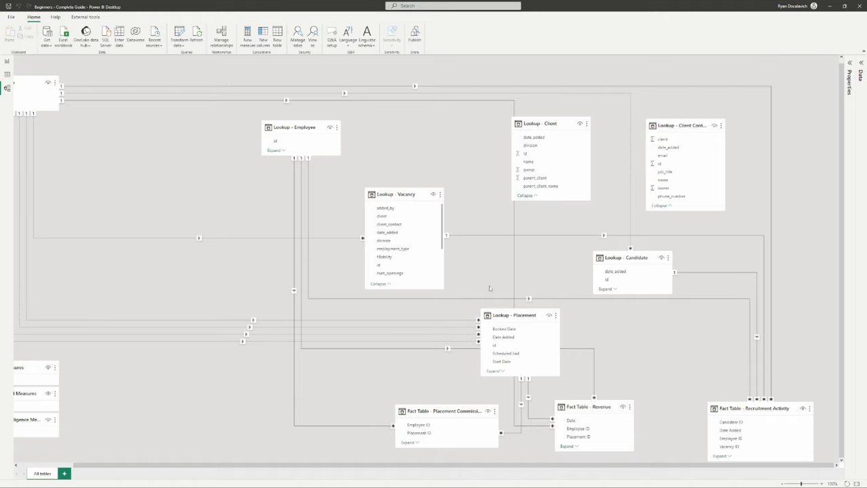
Step: Relate id in Lookup - Vacancy to Vacancy ID in Lookup - Placement, and collapse both tables
left_click(496, 371)
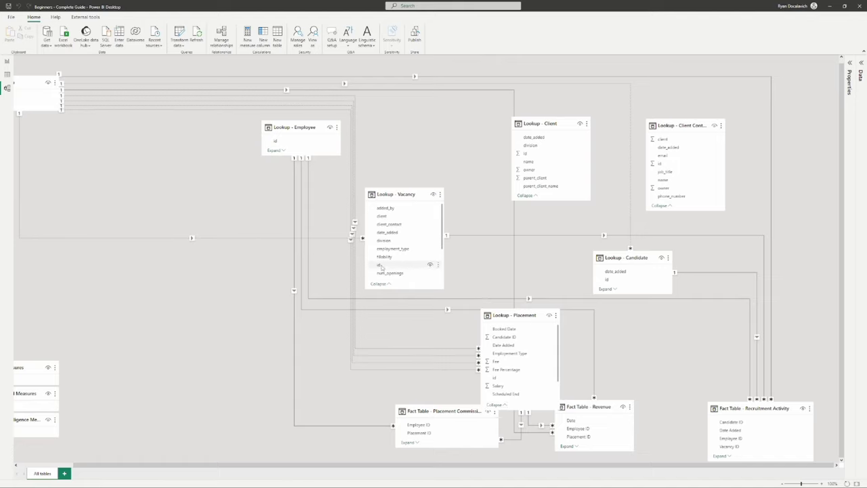
scroll(516, 356, "down", 3)
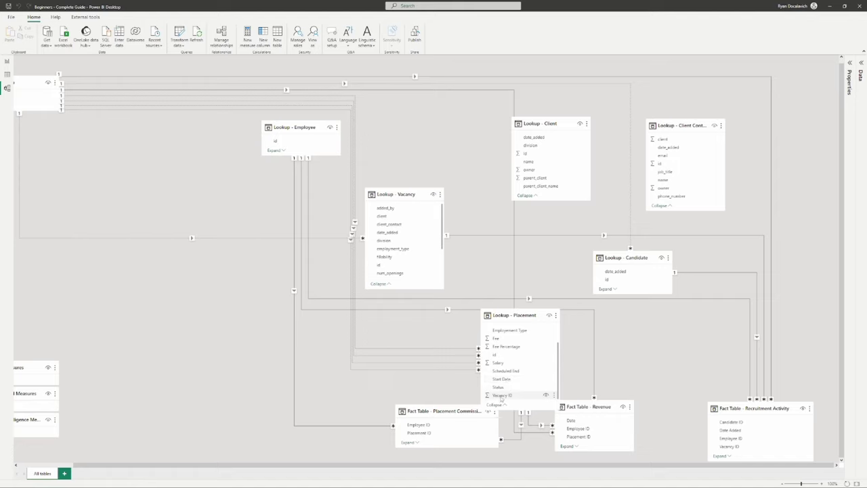
left_click_drag(383, 266, 513, 396)
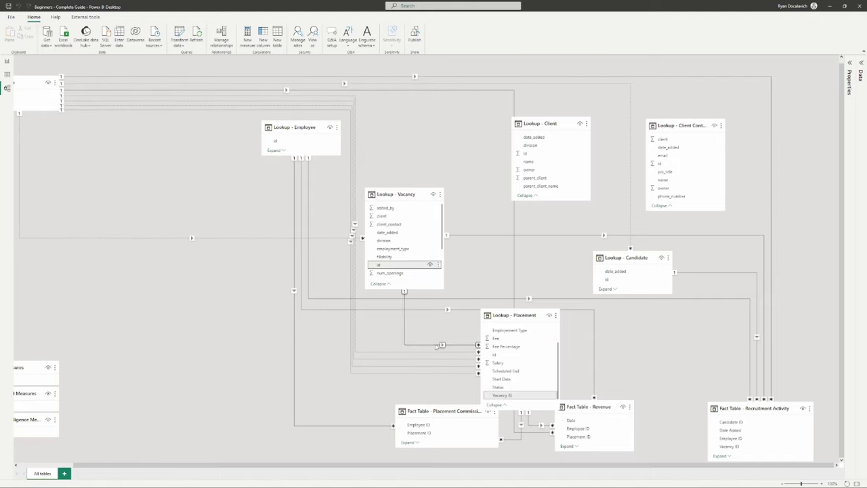
left_click(379, 283)
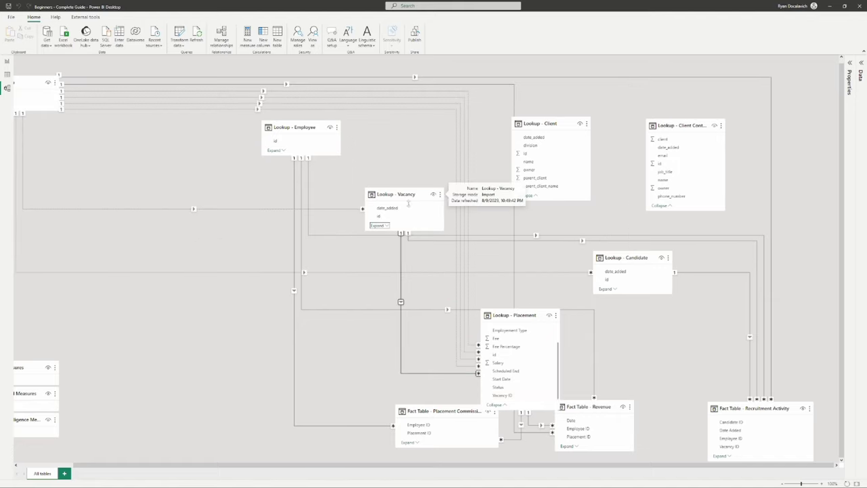
left_click(507, 405)
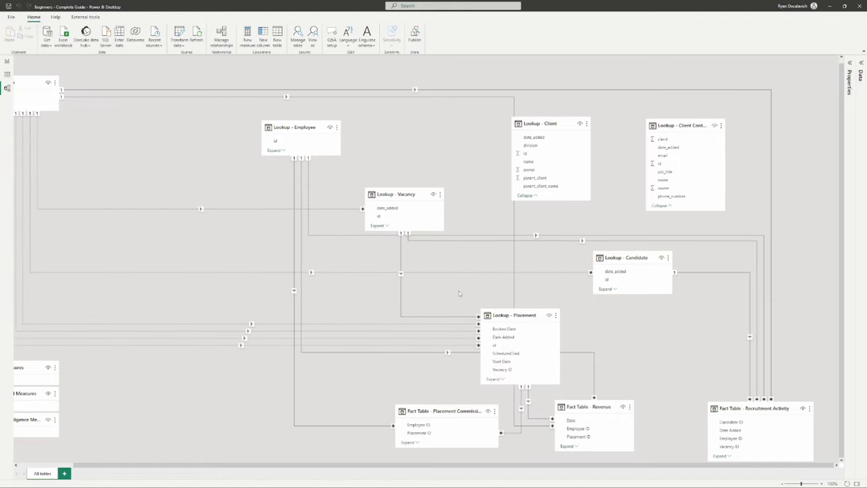
Step: Replace the employee name in the report's table visual with id from Lookup - Vacancy, and look through the revenue rows
left_click(7, 61)
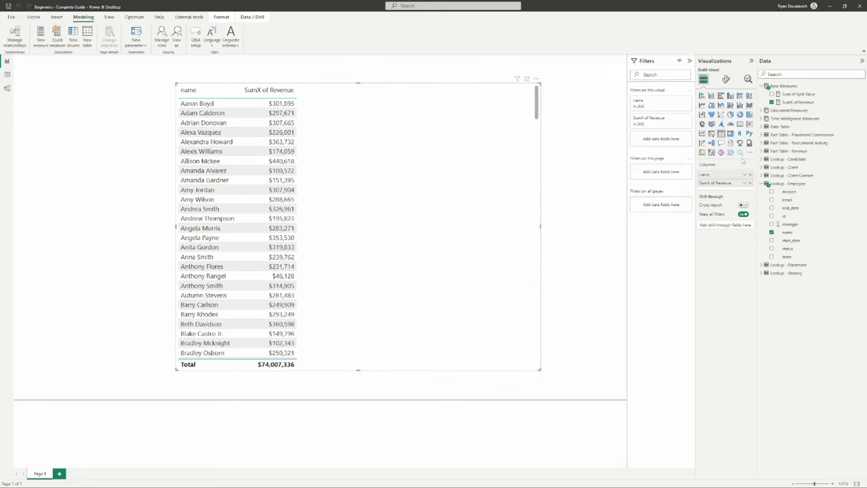
left_click(750, 174)
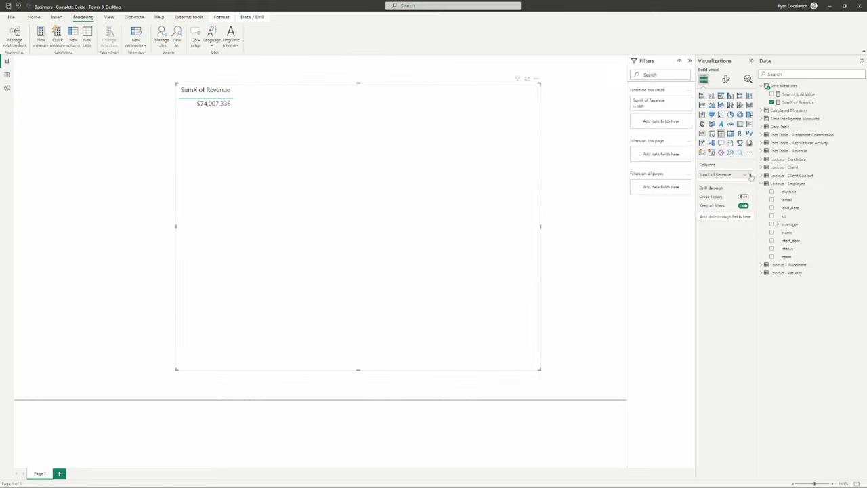
left_click(762, 273)
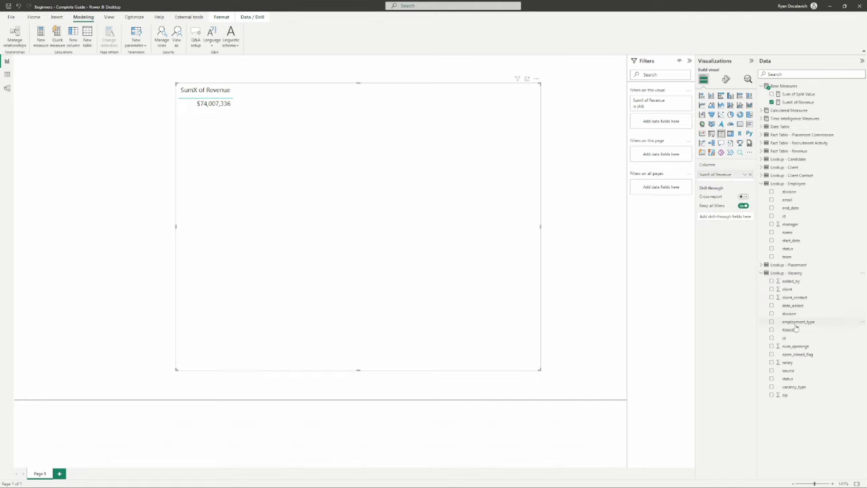
left_click_drag(791, 340, 721, 176)
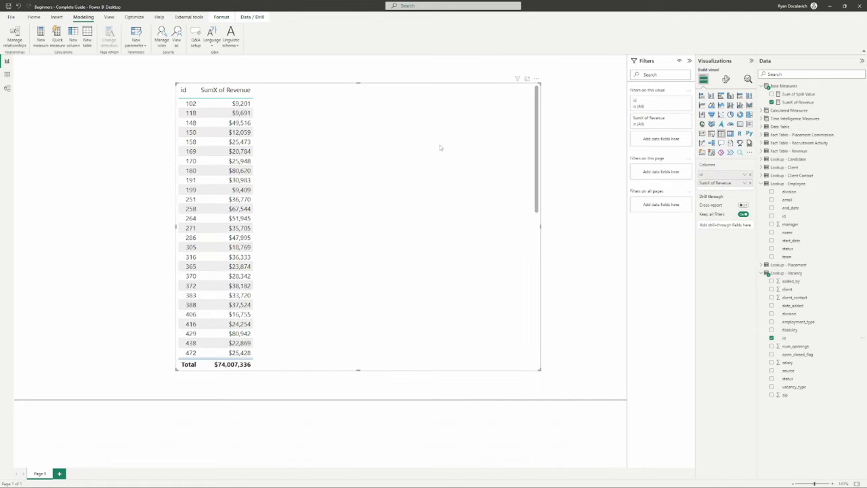
scroll(227, 145, "down", 5)
scroll(228, 197, "up", 5)
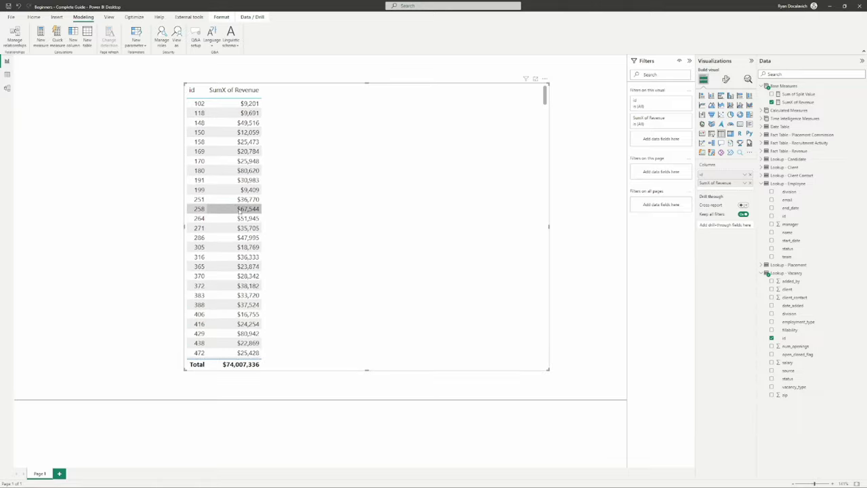
scroll(226, 196, "down", 3)
scroll(226, 240, "up", 3)
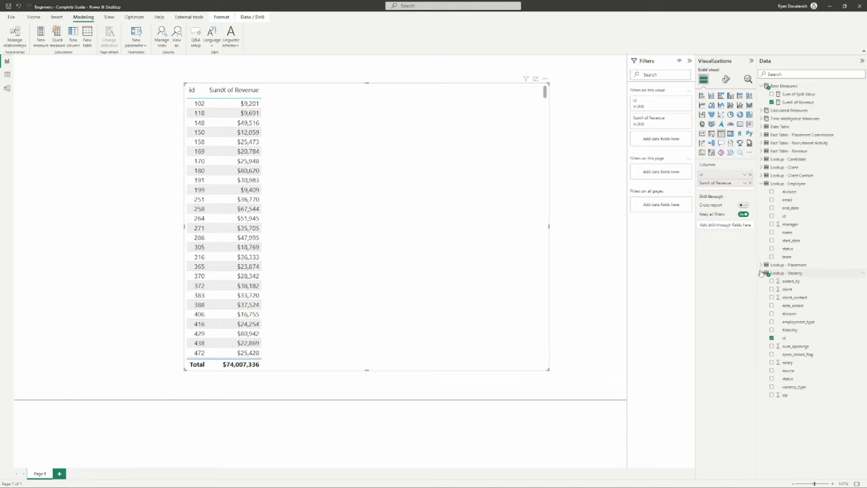
Step: Add id from Lookup - Placement as the table visual's second column and select both rows of vacancy 148
left_click(761, 265)
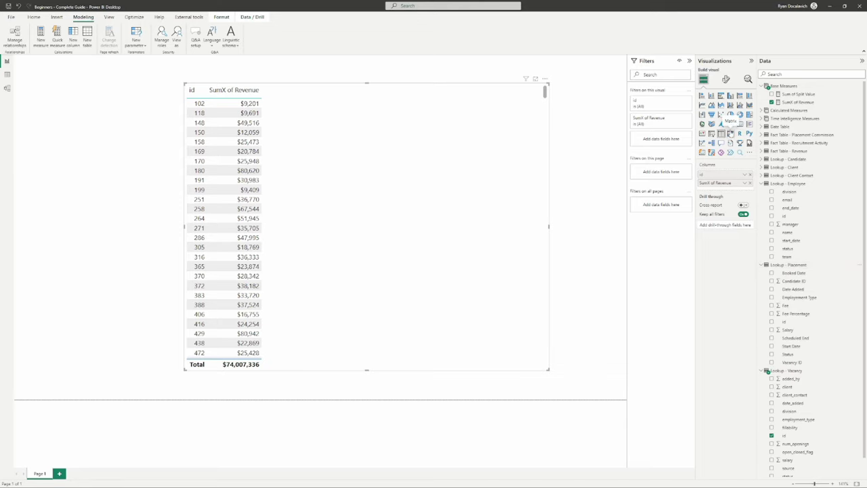
scroll(766, 261, "down", 1)
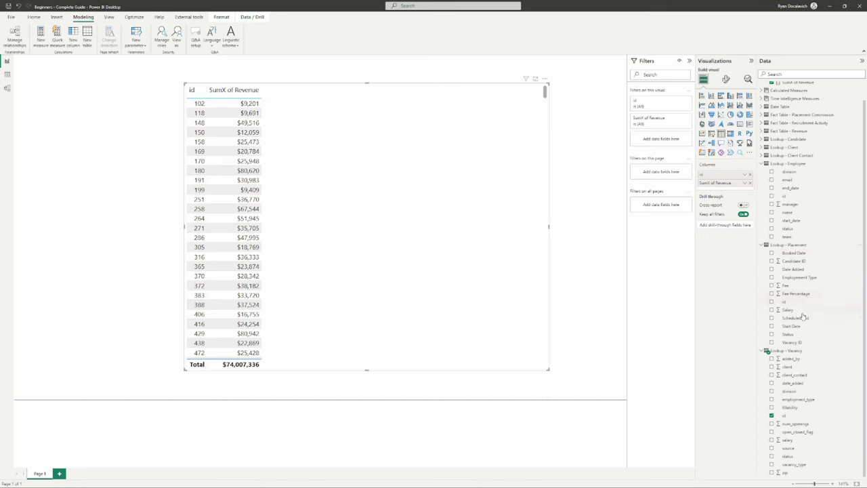
left_click_drag(783, 304, 708, 180)
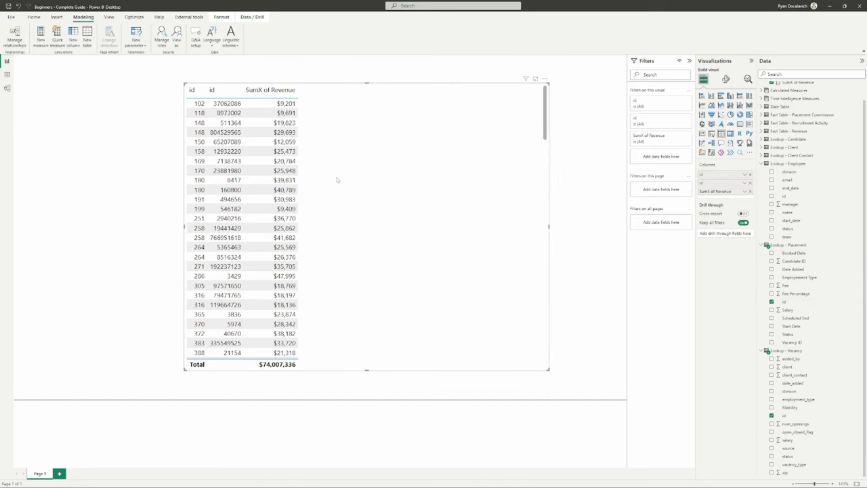
left_click(194, 123)
left_click(196, 133, "ctrl")
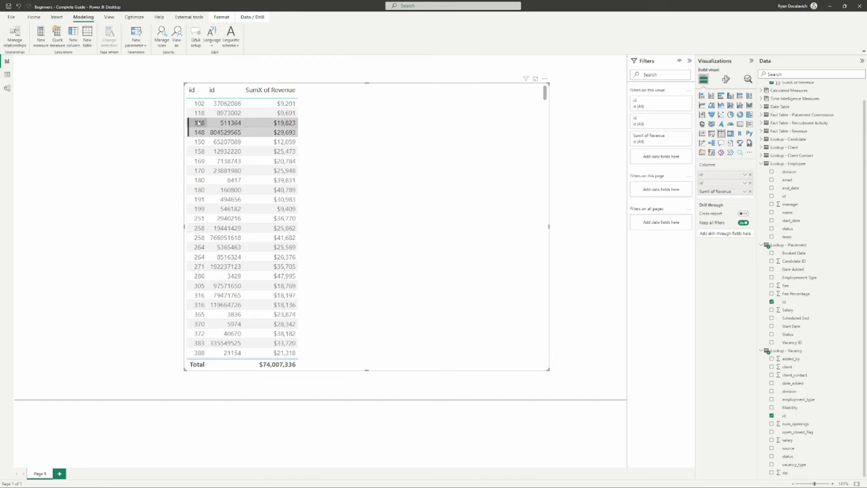
Step: Delete the relationship between Lookup - Vacancy and Lookup - Placement in the model diagram
left_click(8, 88)
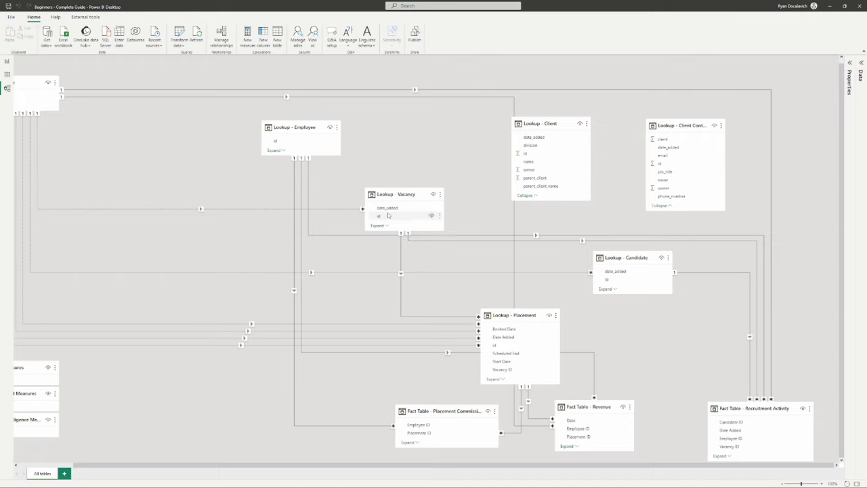
right_click(401, 265)
left_click(407, 265)
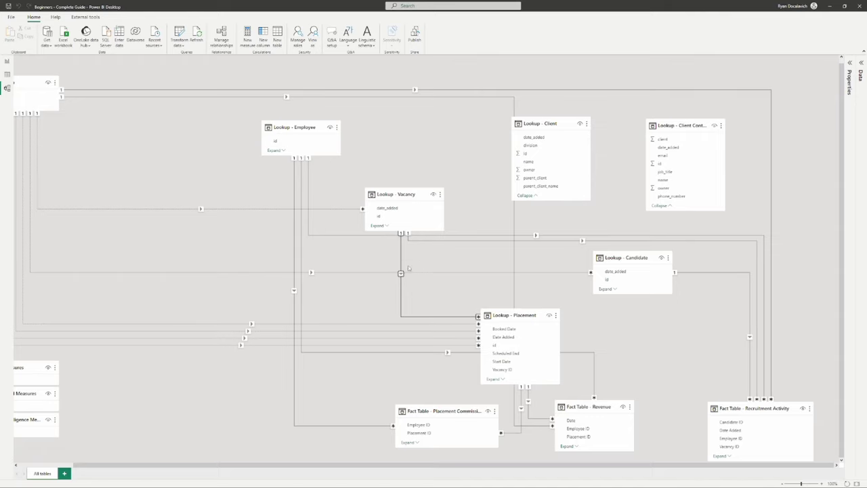
left_click(472, 262)
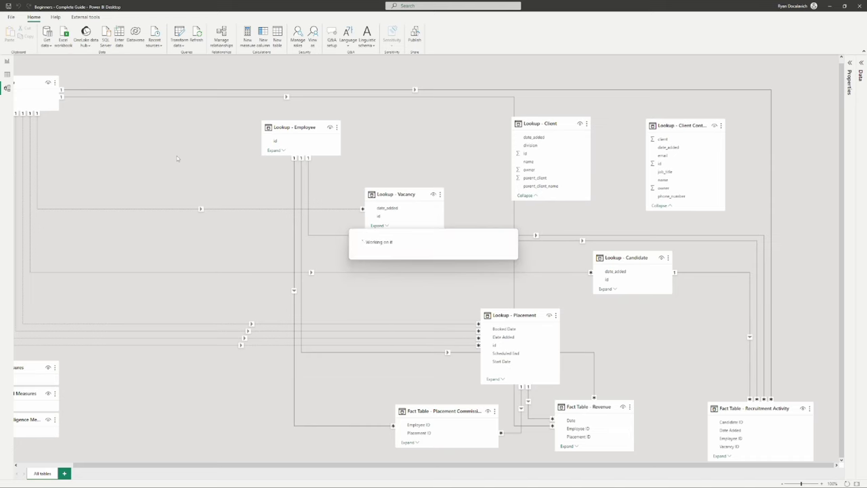
Step: Examine SumX of Revenue by vacancy and placement id in the report's table visual without the vacancy-to-placement relationship
left_click(7, 60)
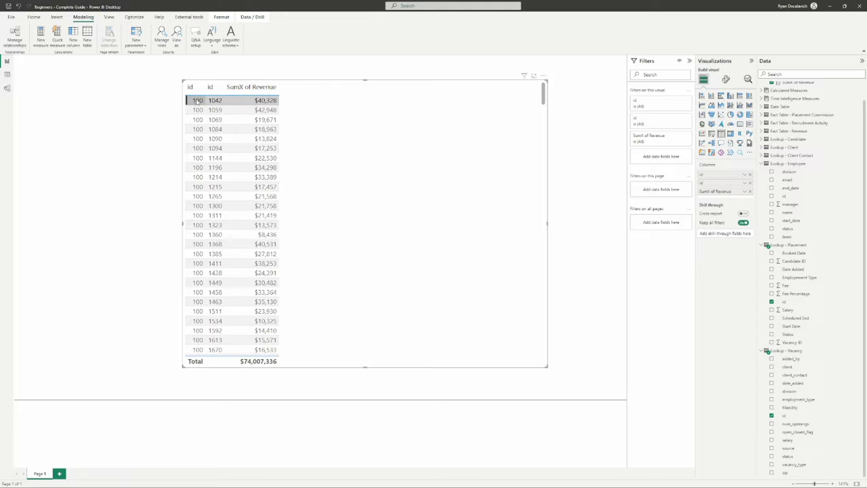
scroll(193, 210, "down", 3)
scroll(197, 203, "down", 10)
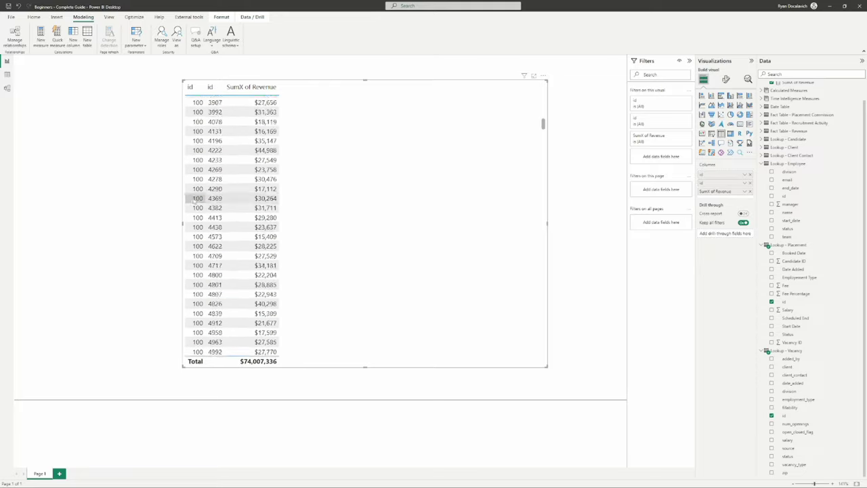
scroll(205, 116, "down", 10)
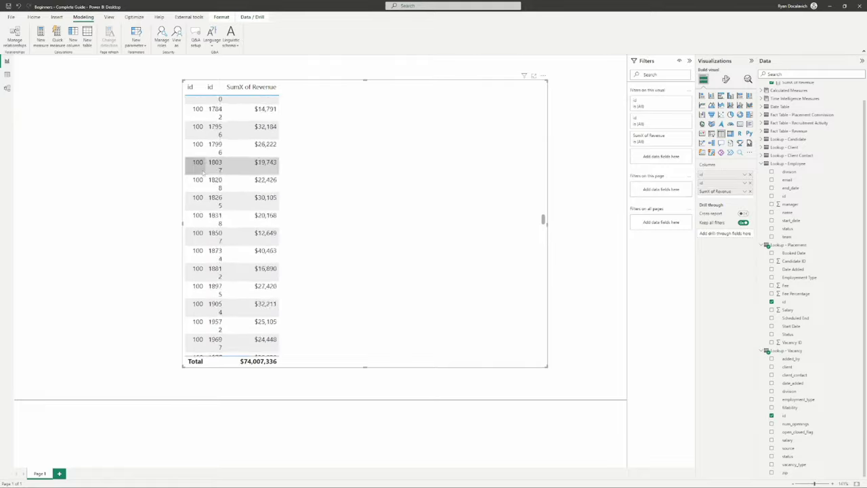
scroll(199, 162, "down", 8)
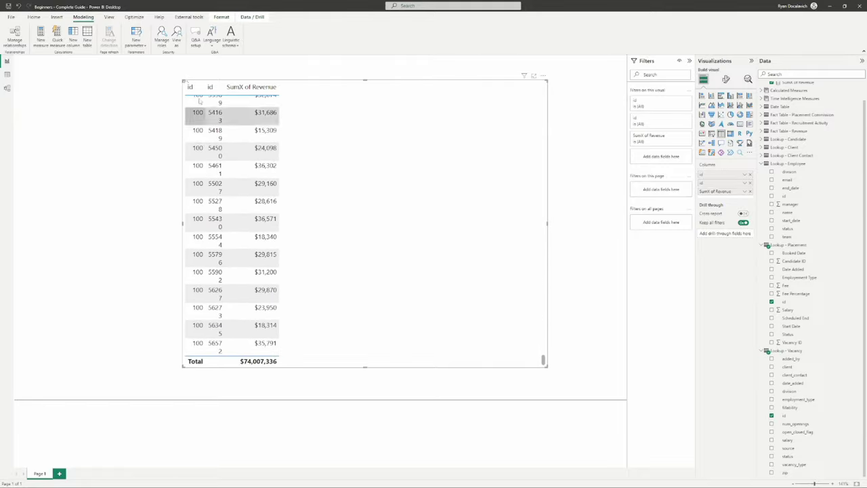
scroll(200, 122, "up", 7)
scroll(206, 165, "up", 5)
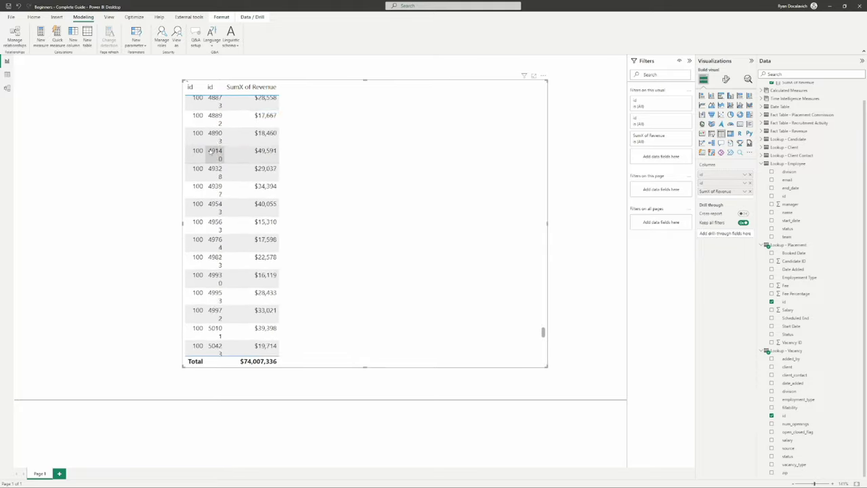
left_click_drag(543, 314, 543, 81)
left_click(93, 195)
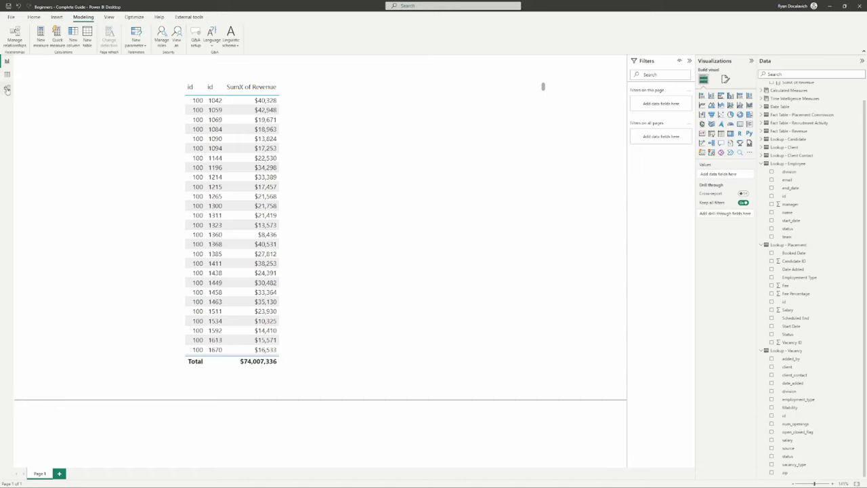
Step: Recreate the model relationship from id in Lookup - Vacancy to Vacancy ID in Lookup - Placement
left_click(6, 89)
left_click_drag(385, 218, 415, 288)
left_click(495, 379)
left_click_drag(378, 217, 519, 399)
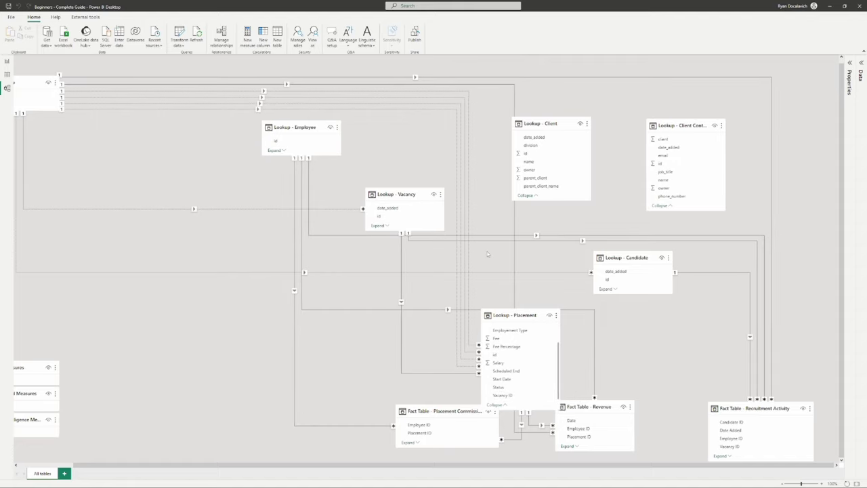
Step: Move Lookup - Vacancy and Lookup - Candidate closer to Lookup - Placement in the diagram, checking the Candidate table's full field list
left_click_drag(398, 195, 421, 243)
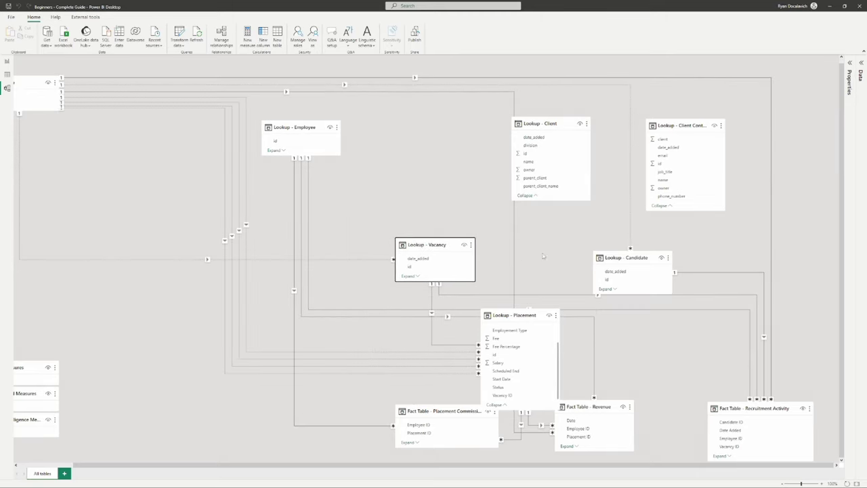
left_click_drag(626, 255, 604, 252)
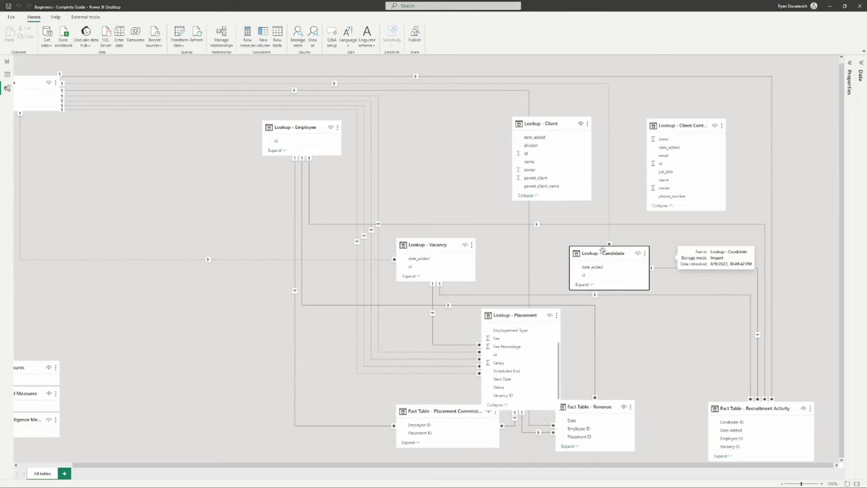
left_click(585, 285)
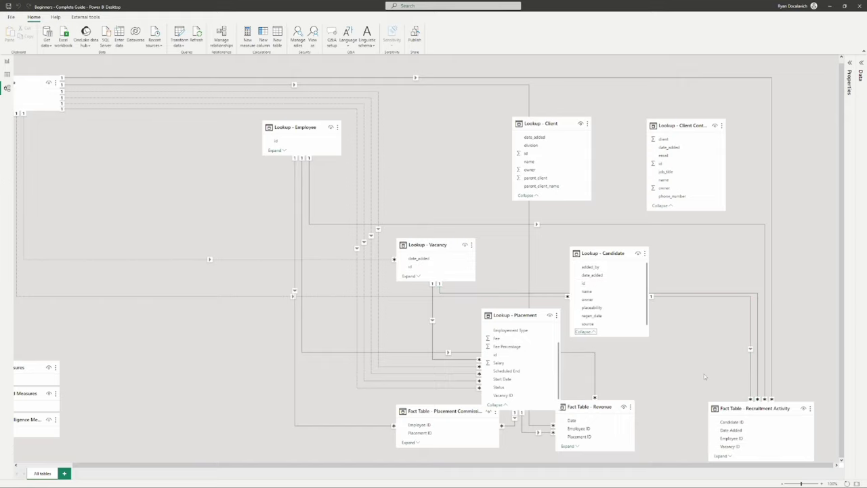
left_click(584, 335)
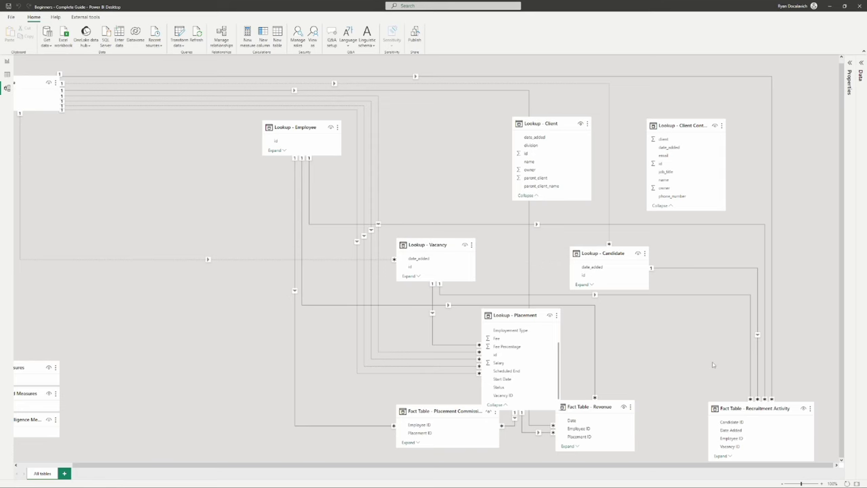
Step: Remove both id columns and SumX of Revenue from the report's table visual, and look over the available data fields
left_click(8, 60)
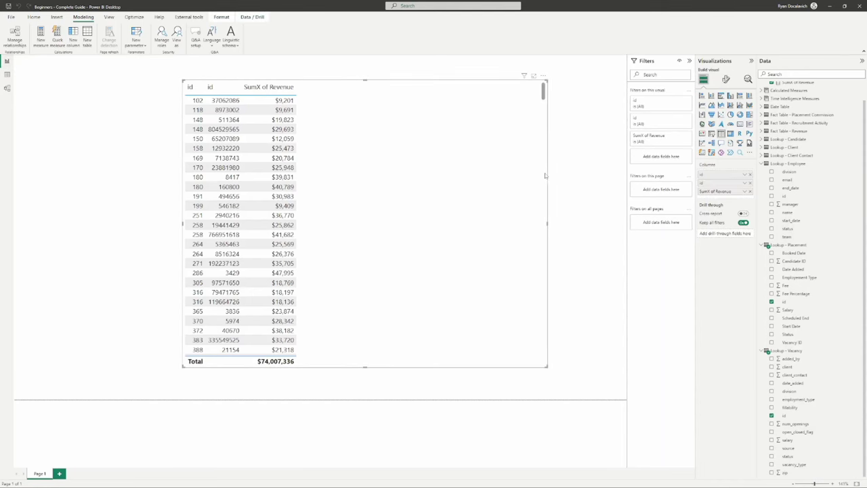
left_click(750, 174)
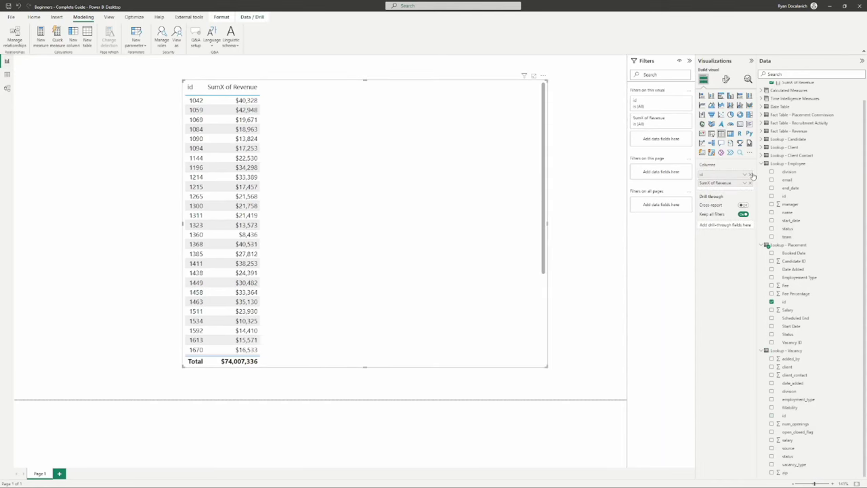
left_click(750, 174)
left_click(749, 174)
left_click(796, 75)
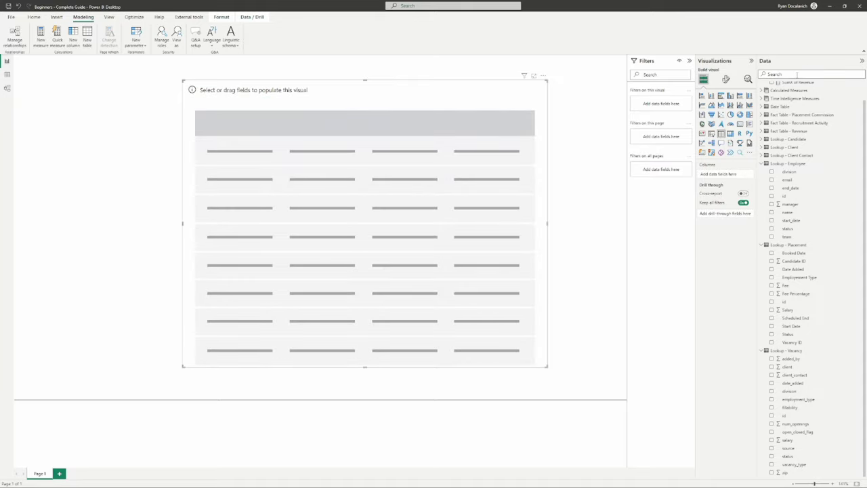
scroll(790, 296, "down", 5)
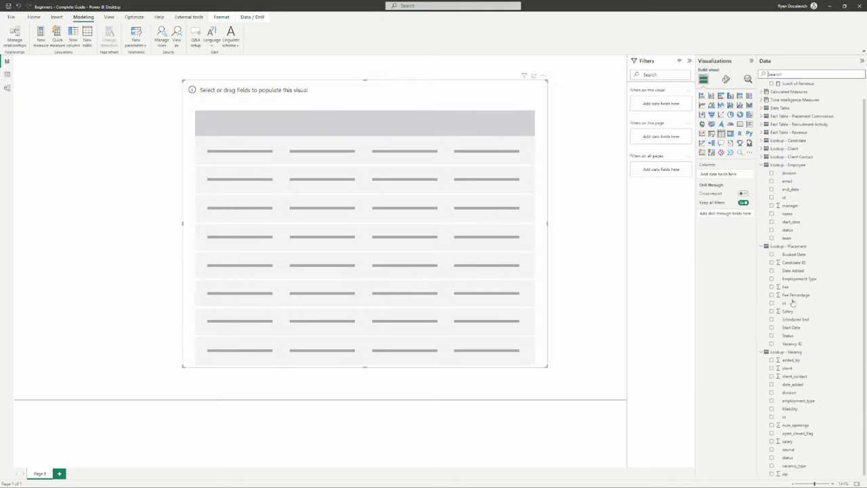
Step: Add id from Lookup - Vacancy to the table visual and create the base measure Count of Recruitment Activity = COUNTROWS('Fact Table - Recruitment Activity')
left_click_drag(784, 419, 295, 228)
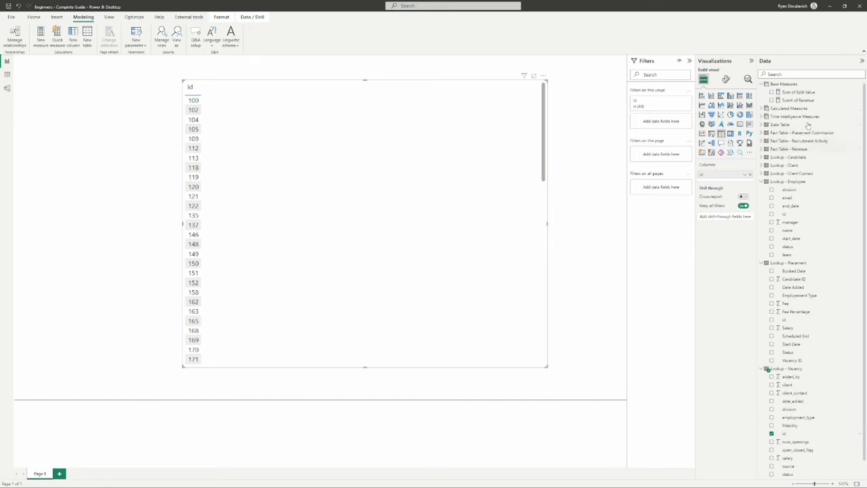
left_click(41, 36)
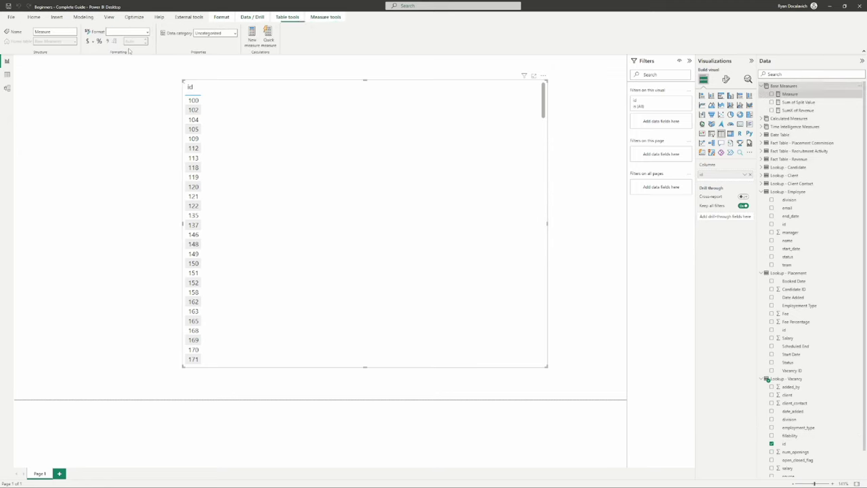
type("S")
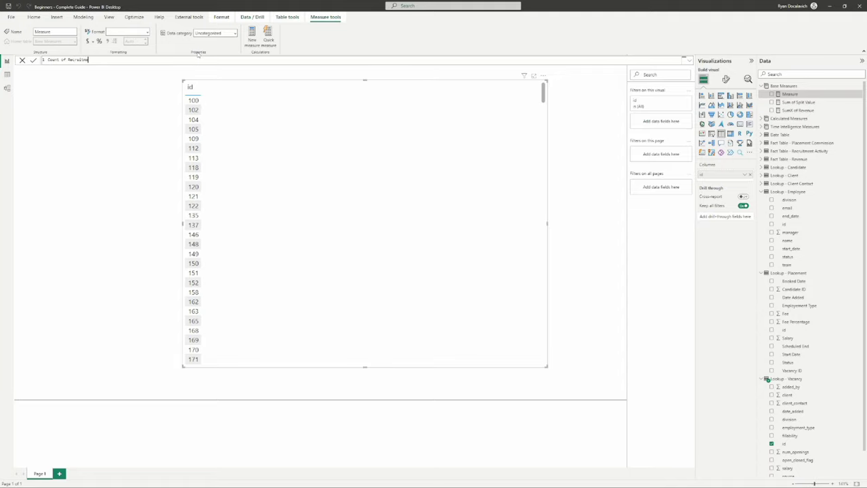
type("ount of Recruitment Activity =")
key("shift+Return")
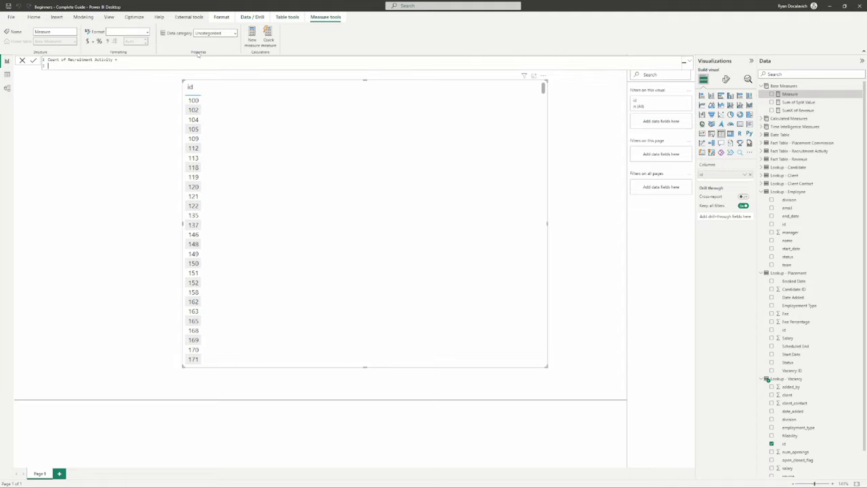
type("COUNTROWS(")
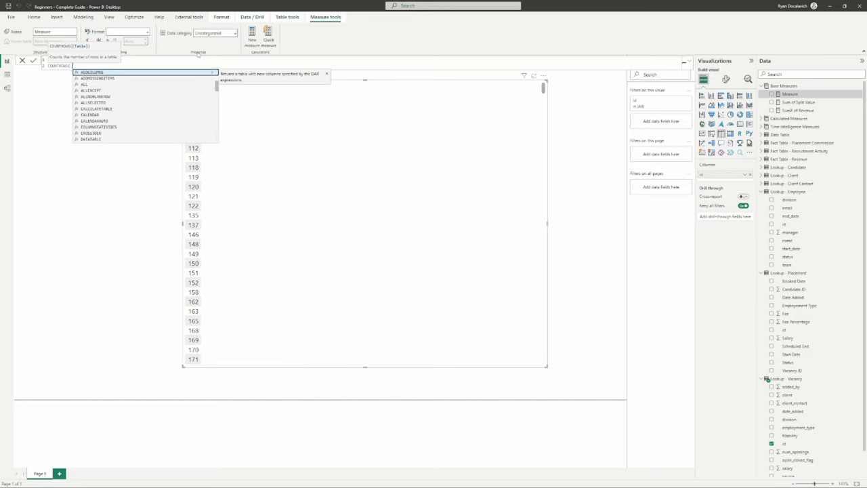
type("'Fact Table - Rec")
key("Tab")
type(")")
key("Return")
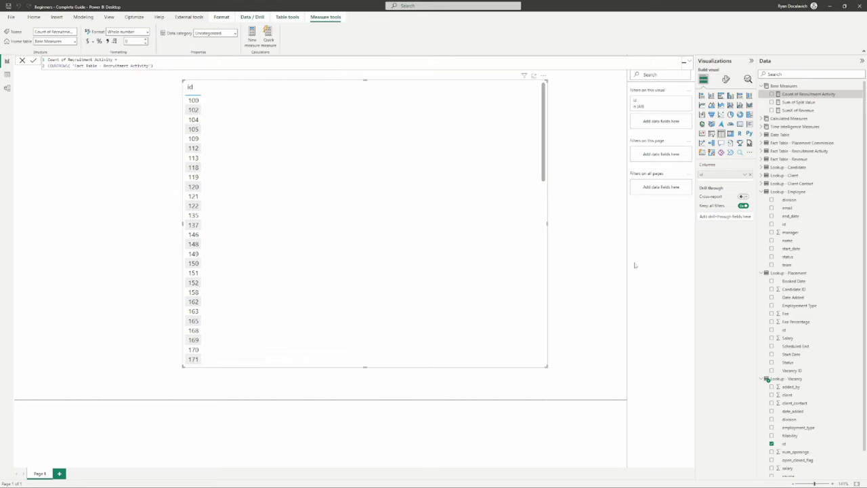
Step: Add the Count of Recruitment Activity measure and name from Lookup - Candidate to the table visual, placing name after the vacancy id
left_click_drag(788, 93, 433, 186)
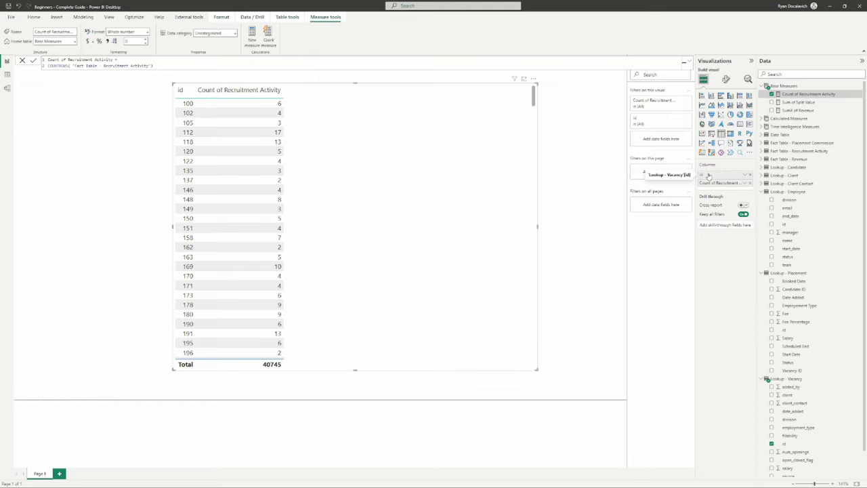
left_click(787, 76)
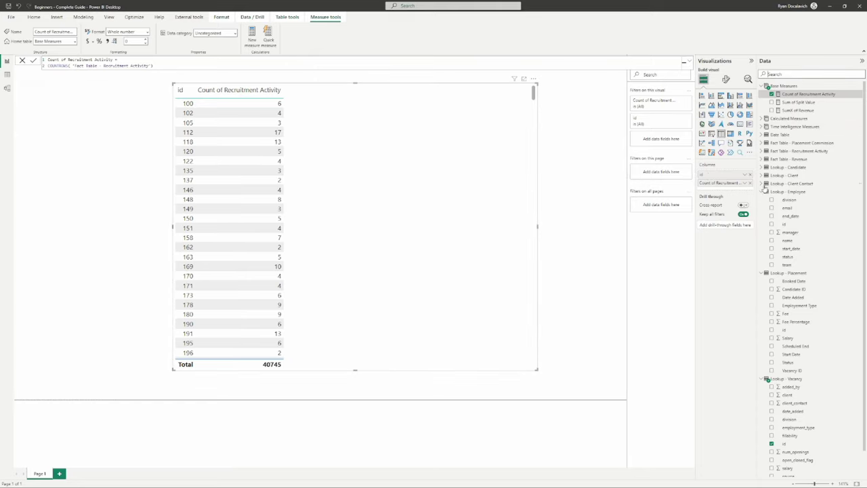
left_click(763, 167)
left_click(788, 201)
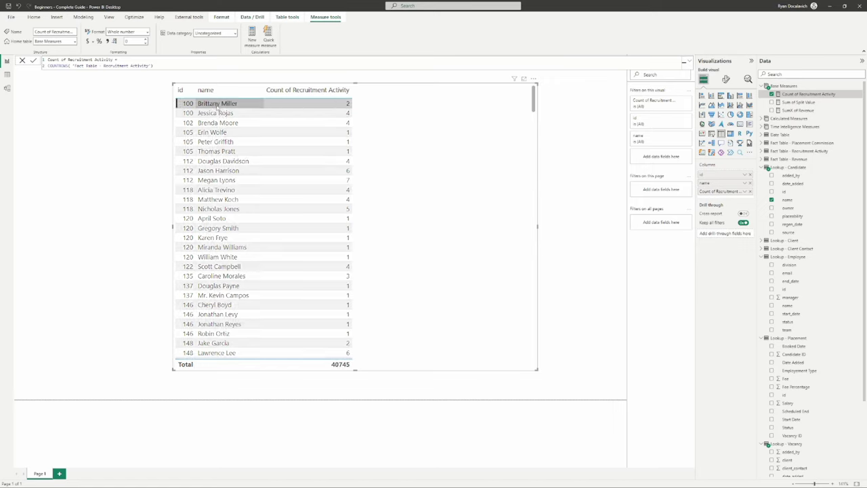
left_click(219, 105)
left_click(205, 113)
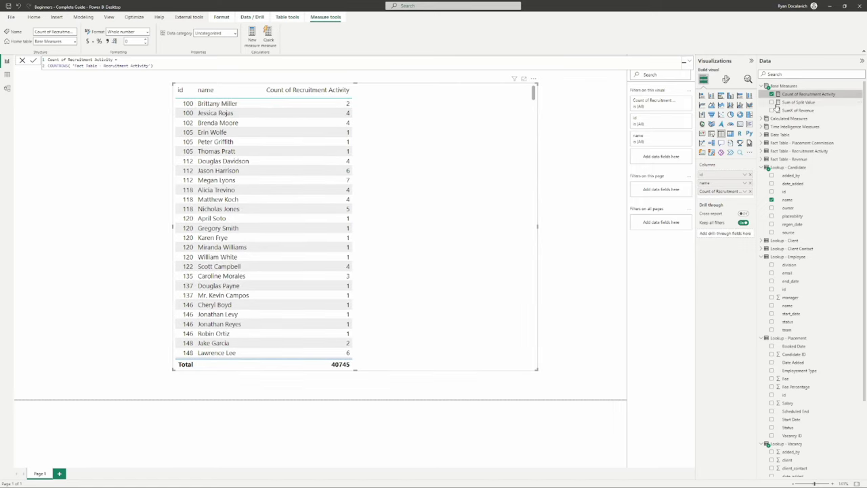
Step: Add Activity Type from Fact Table - Recruitment Activity to the table visual, between the candidate name and the count
left_click(763, 151)
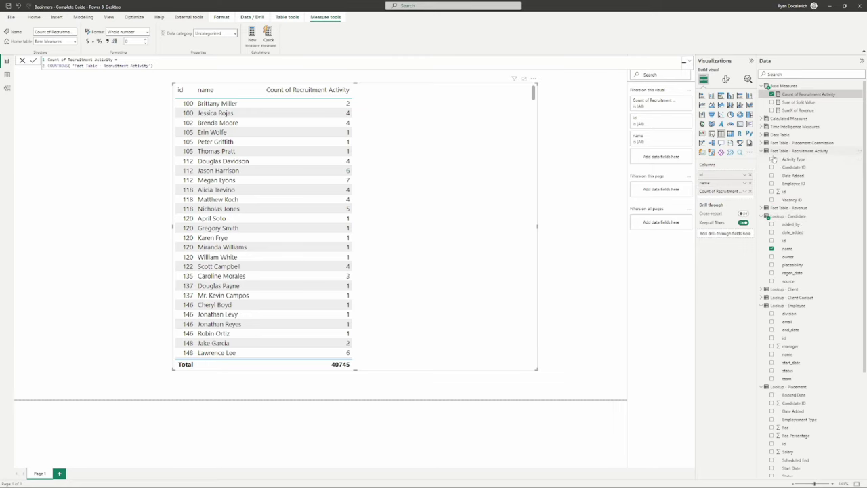
left_click_drag(812, 160, 729, 190)
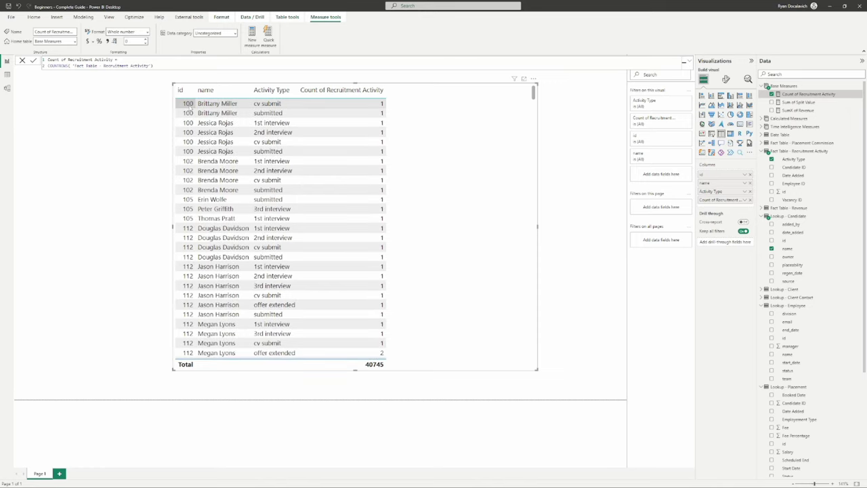
left_click(190, 106)
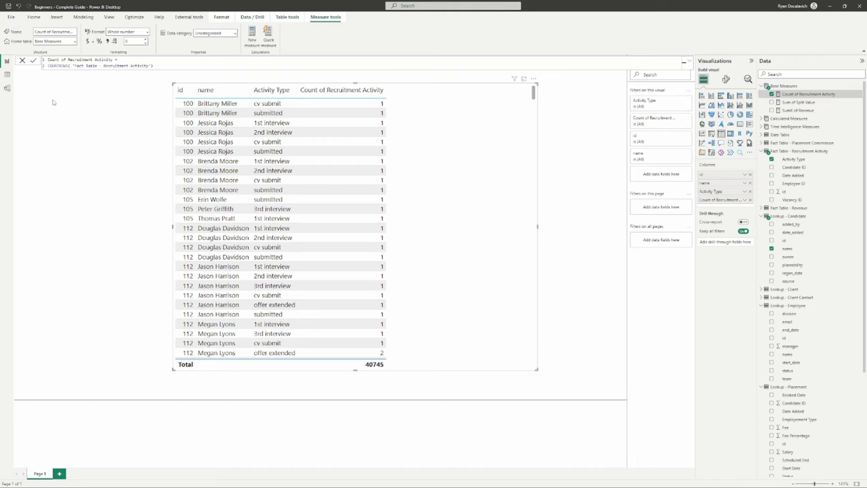
Step: Review the model relationships and the count measure's formula, and examine the activity counts by vacancy, candidate and activity type
left_click(8, 88)
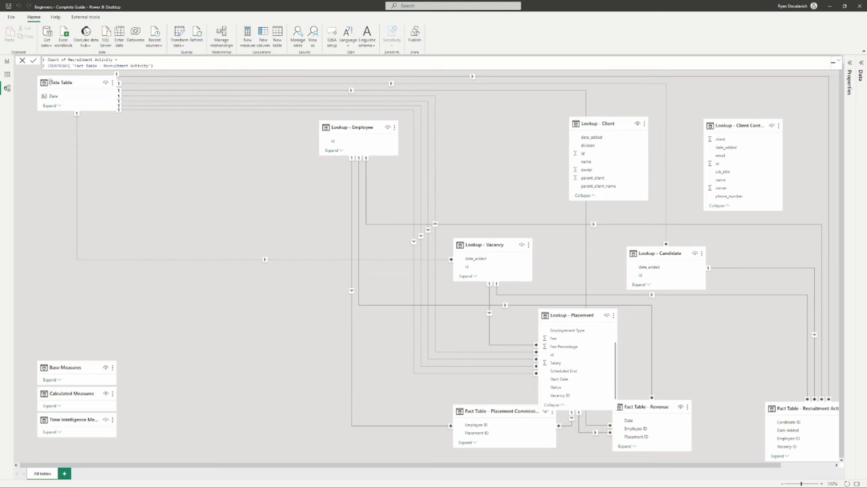
left_click(7, 61)
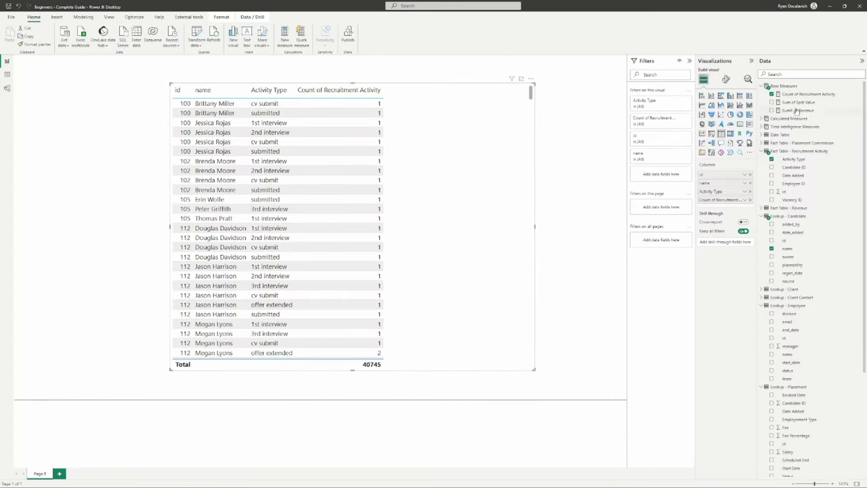
left_click(801, 97)
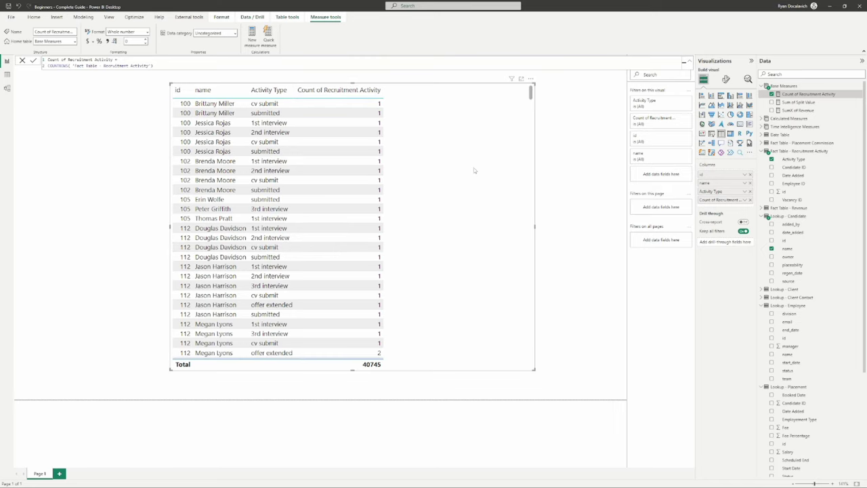
left_click_drag(709, 176, 710, 193)
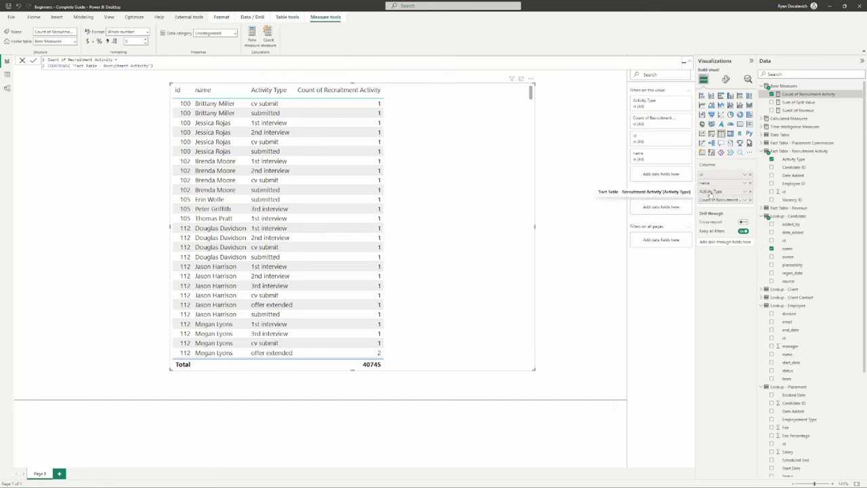
left_click_drag(709, 192, 710, 193)
scroll(349, 128, "down", 10)
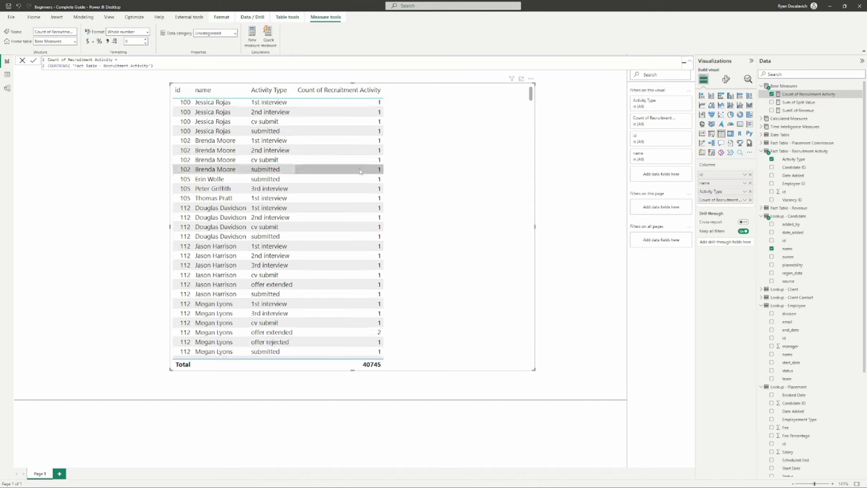
scroll(359, 154, "up", 4)
scroll(359, 154, "up", 2)
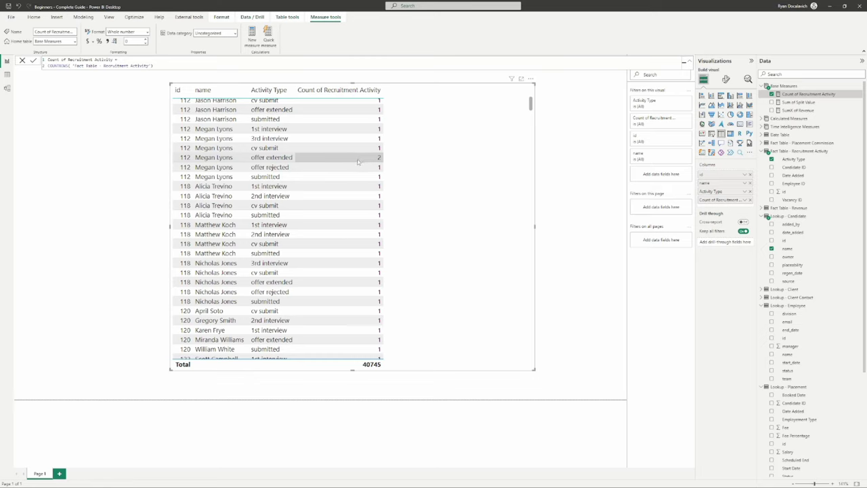
Step: Add Date from Date Table before the count in the table visual, and compare the dates of vacancy 112's repeated offer extended rows
left_click(797, 75)
type("date")
left_click_drag(786, 110, 717, 198)
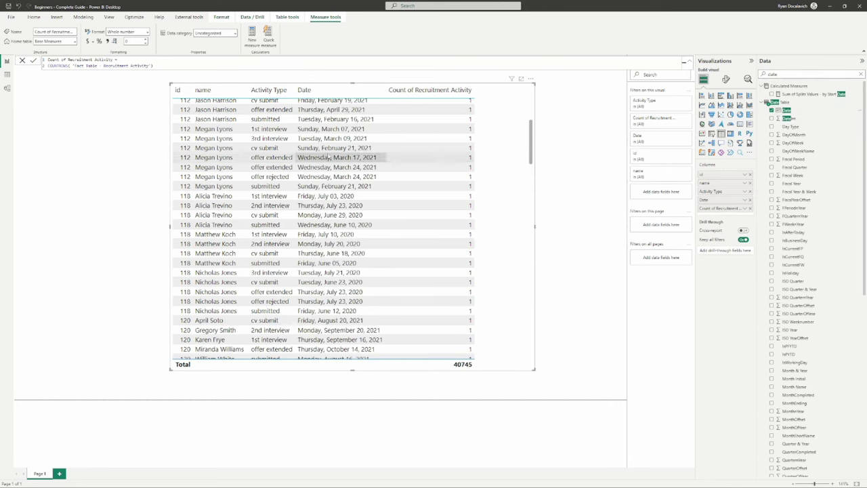
left_click(332, 167)
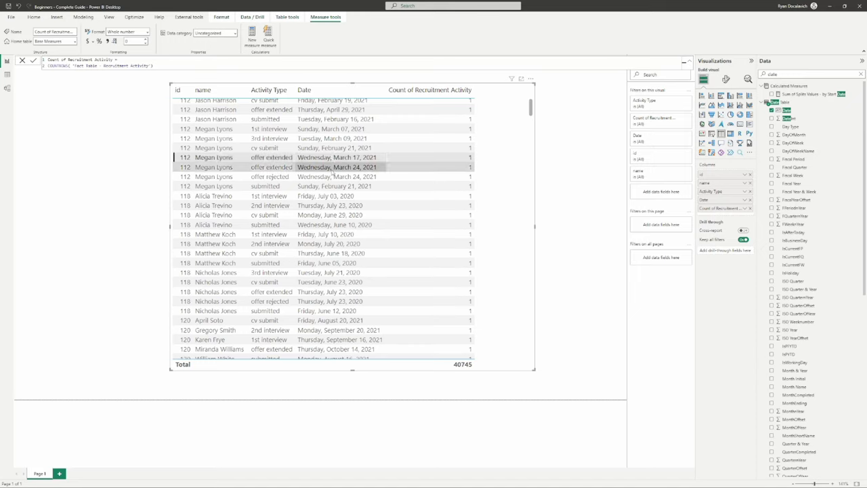
left_click(330, 158)
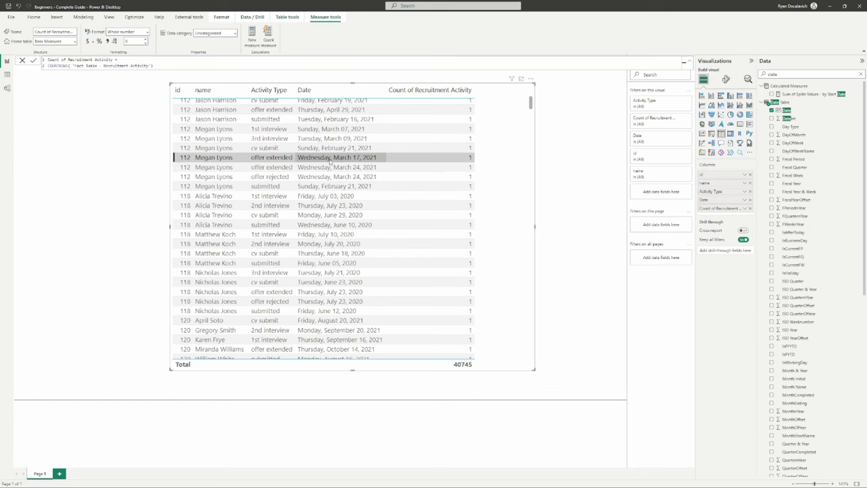
left_click(330, 158)
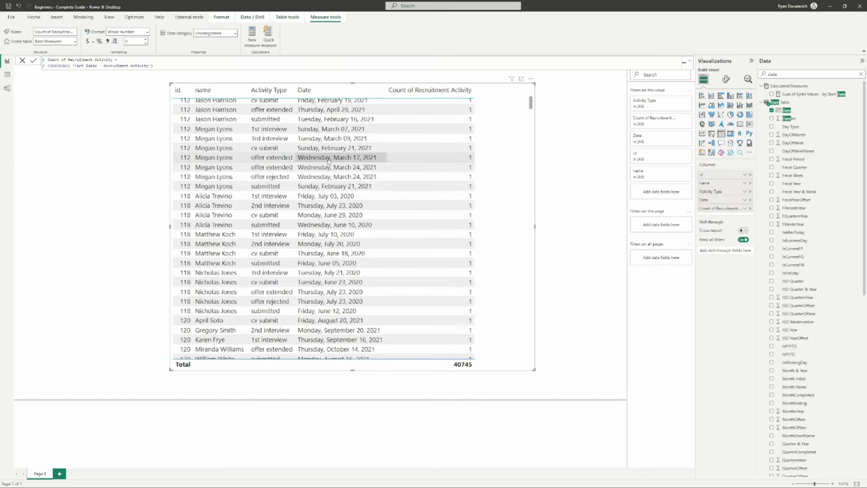
Step: Review the model diagram with Lookup - Placement's field list collapsed, and examine the report's recruitment activity counts by vacancy, candidate, activity type and date
left_click(8, 90)
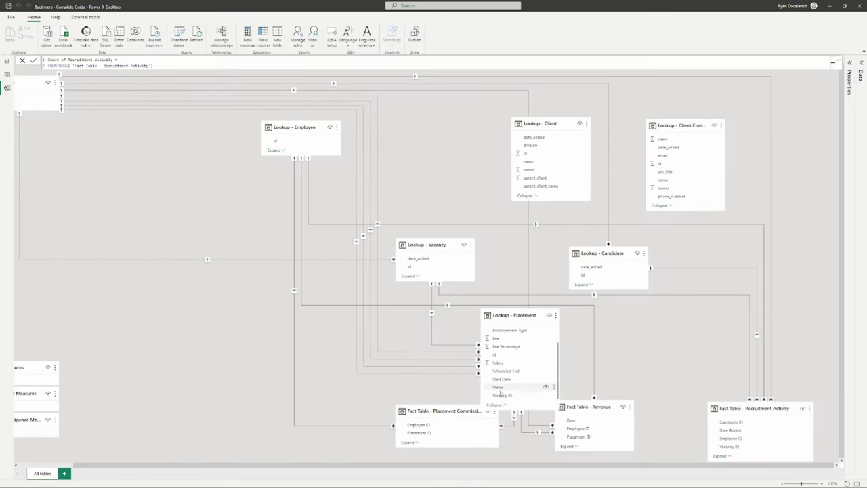
left_click(553, 405)
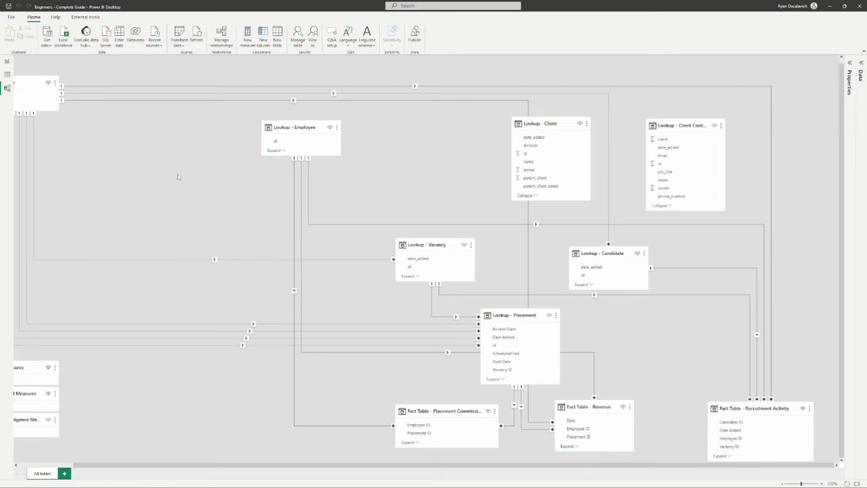
left_click(7, 61)
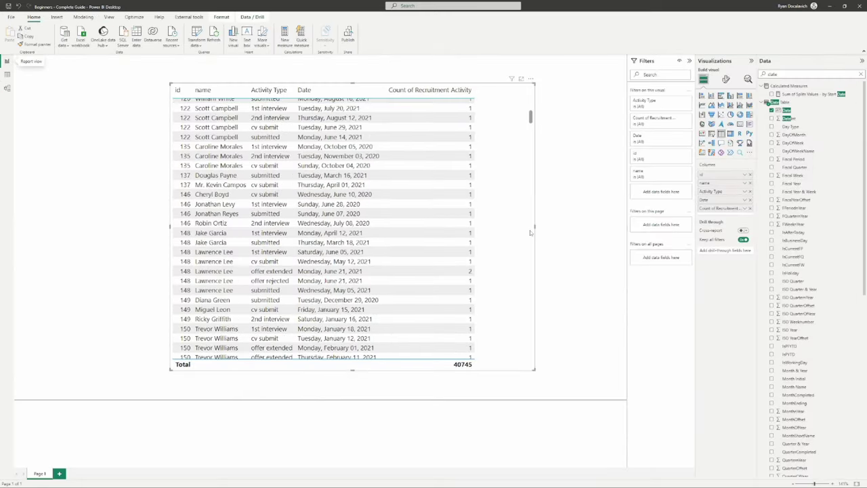
scroll(503, 203, "up", 5)
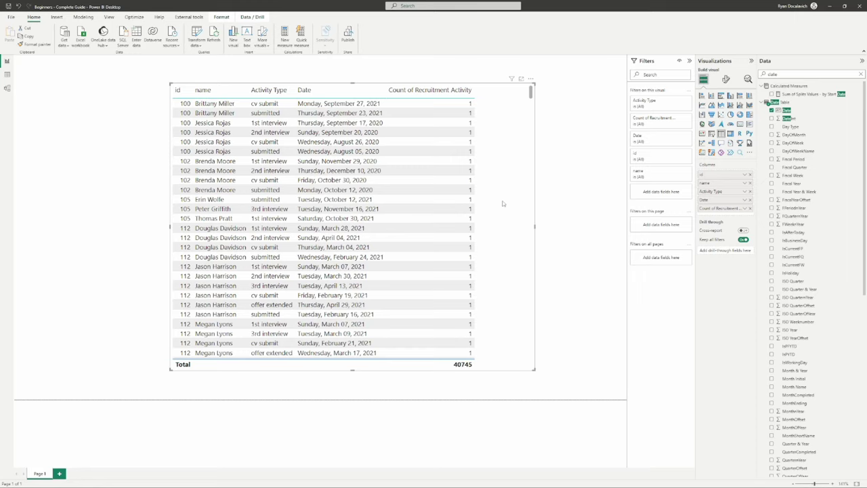
scroll(502, 204, "down", 4)
scroll(503, 203, "up", 4)
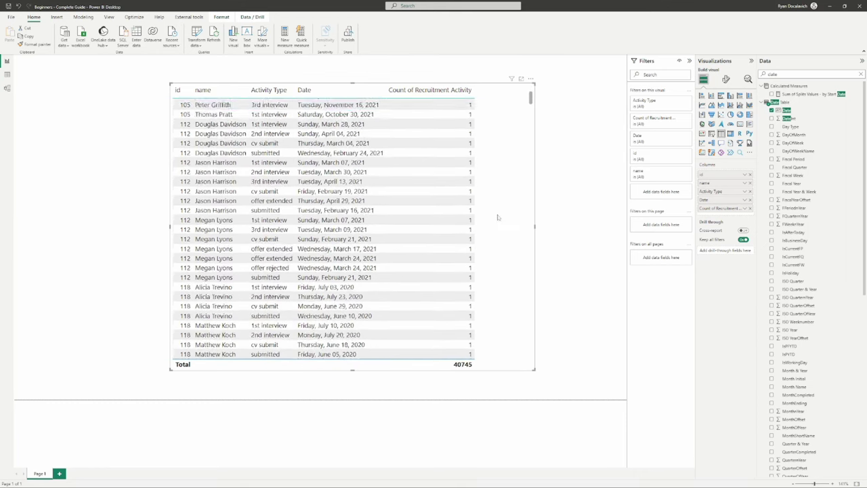
scroll(499, 230, "down", 3)
scroll(499, 230, "up", 3)
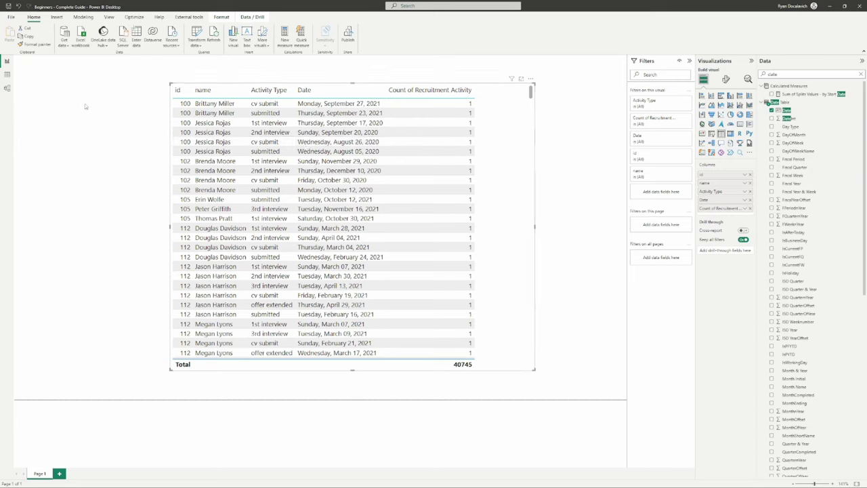
left_click(7, 88)
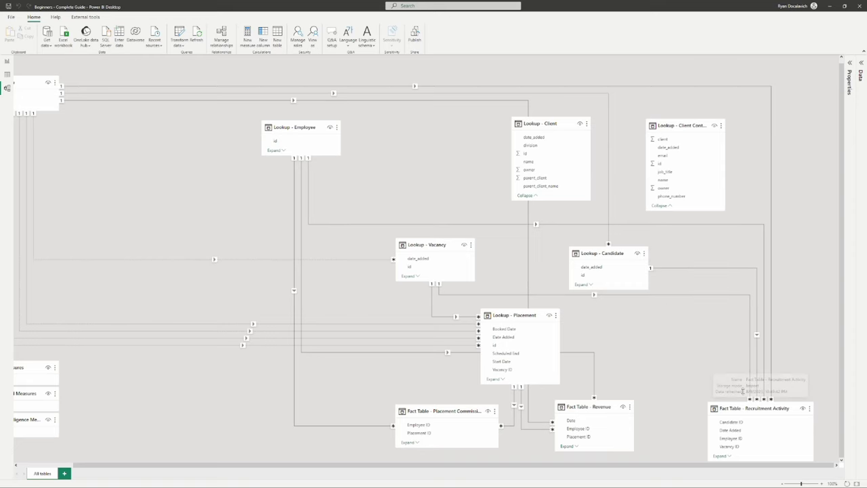
left_click(7, 59)
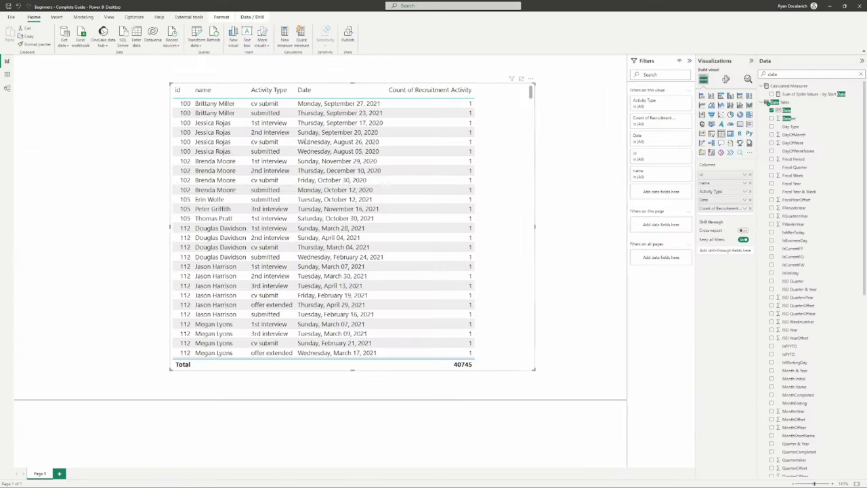
Step: Remove id, Activity Type, Date and Count of Recruitment Activity from the table visual, and add SumX of Revenue beside the candidate name
left_click(749, 176)
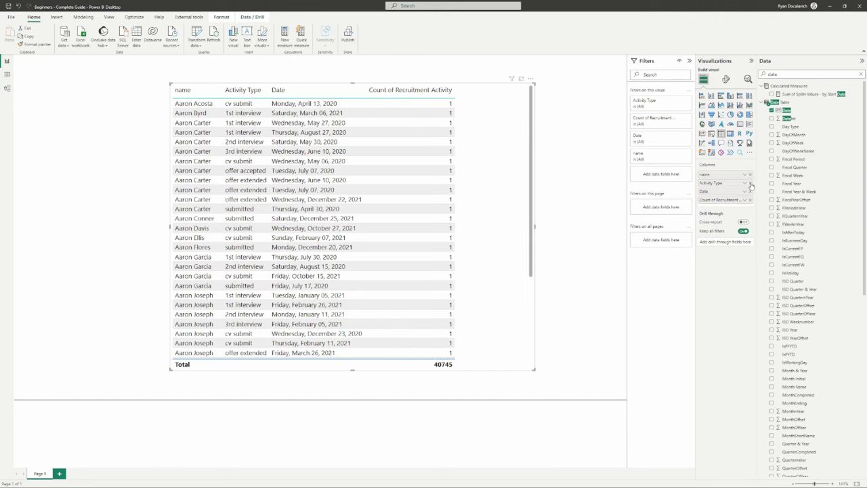
left_click(749, 183)
left_click(749, 183)
left_click(749, 184)
left_click(861, 74)
left_click(799, 110)
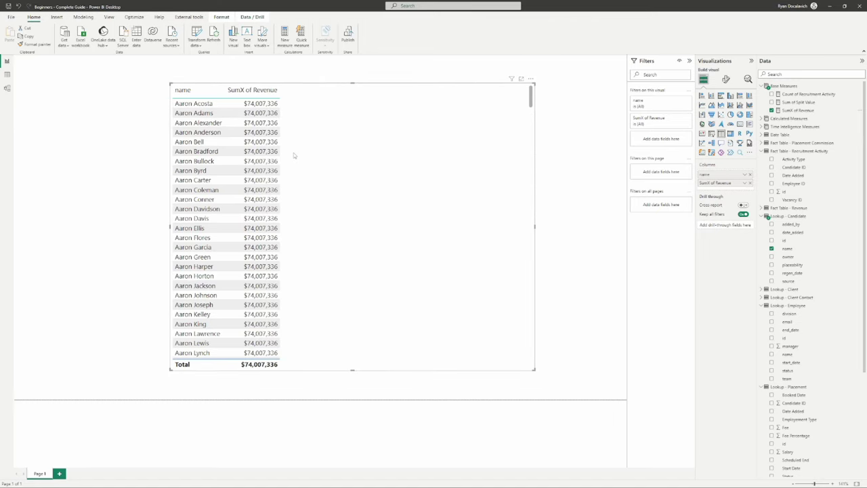
Step: Relate id in Lookup - Candidate to Candidate ID in Lookup - Placement, collapse both field lists, and check the revenue per candidate in the report
left_click(9, 89)
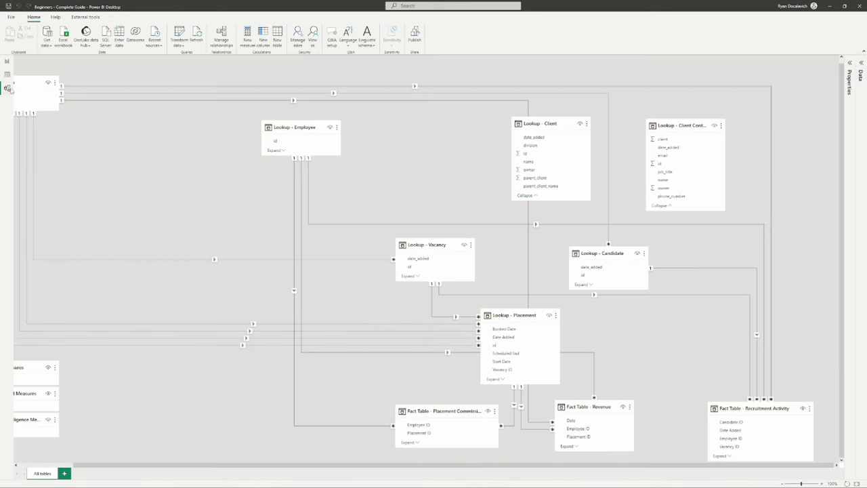
left_click(583, 285)
left_click(494, 380)
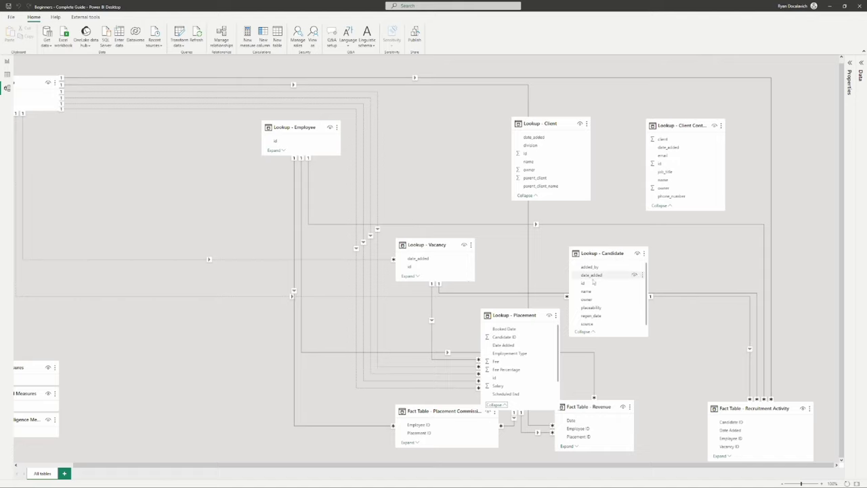
left_click_drag(589, 286, 524, 345)
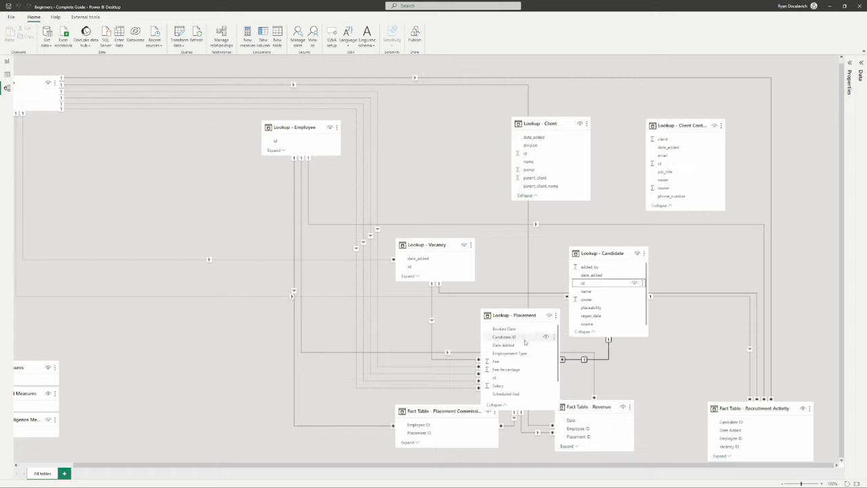
left_click(495, 405)
left_click(584, 332)
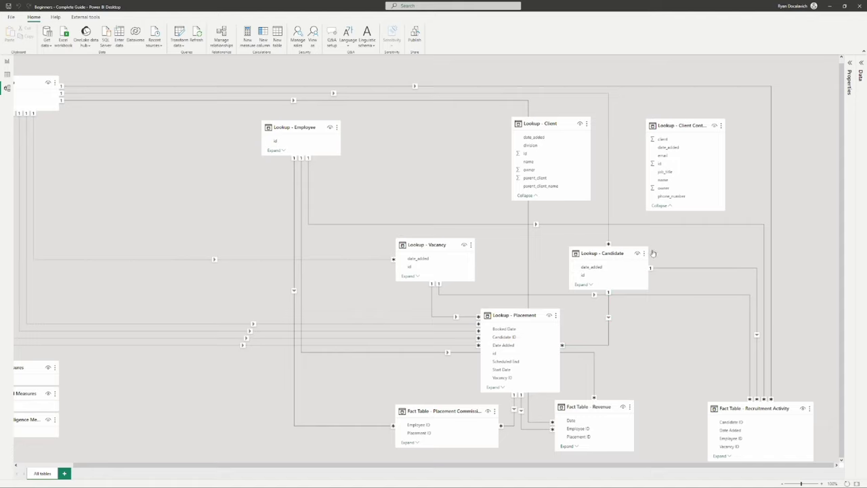
left_click_drag(603, 253, 600, 243)
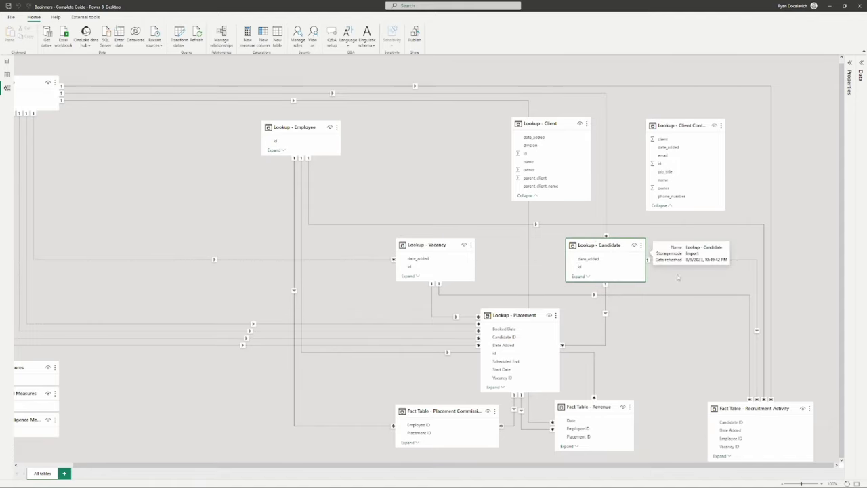
left_click(8, 62)
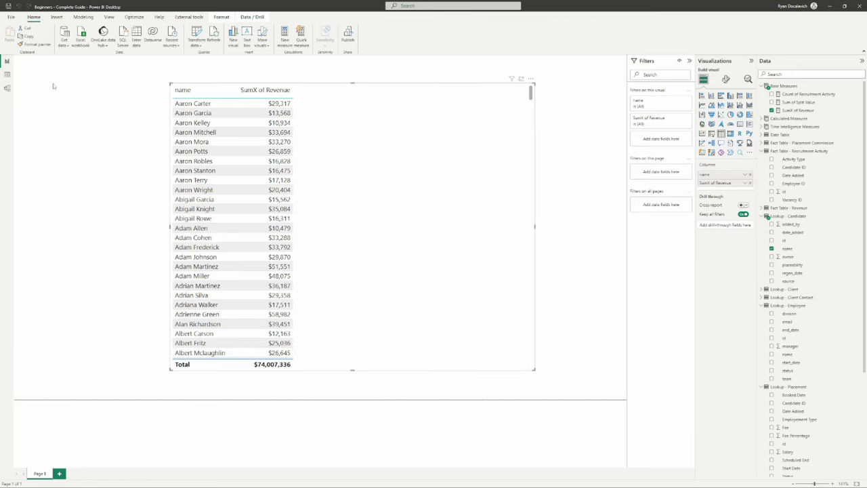
Step: Place the Lookup - Client and Lookup - Client Contact tables side by side above Lookup - Vacancy in the model diagram
left_click(7, 89)
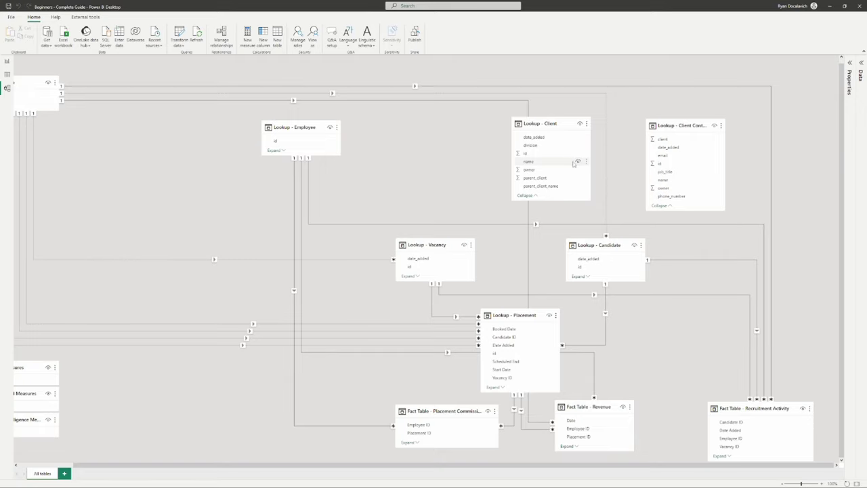
left_click_drag(550, 123, 429, 80)
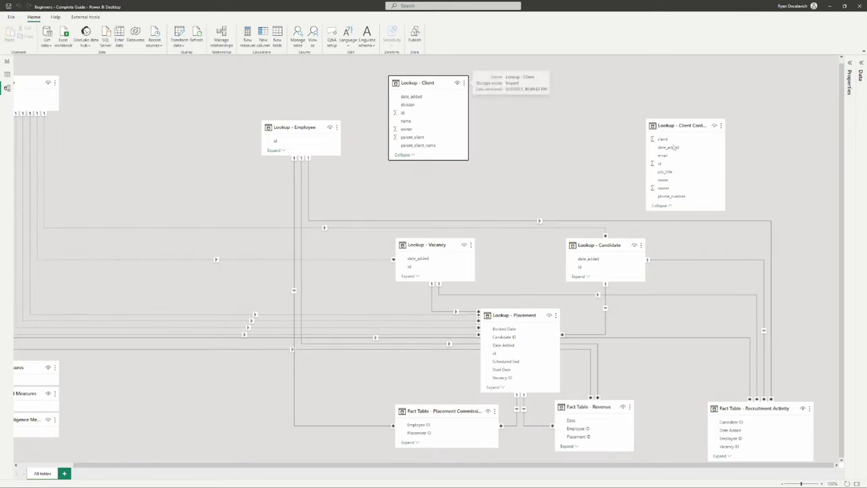
left_click_drag(687, 120, 522, 76)
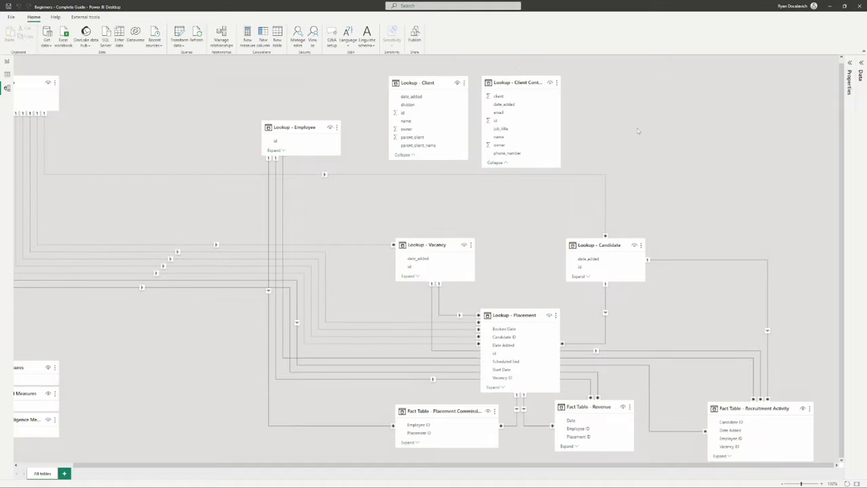
scroll(637, 129, "down", 2)
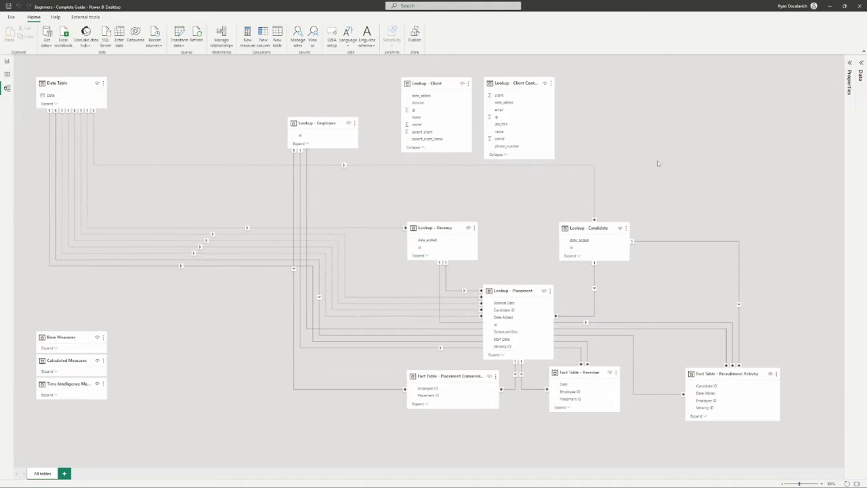
Step: Inspect the relationships linking Lookup - Candidate and Lookup - Vacancy to Lookup - Placement
scroll(595, 420, "up", 3)
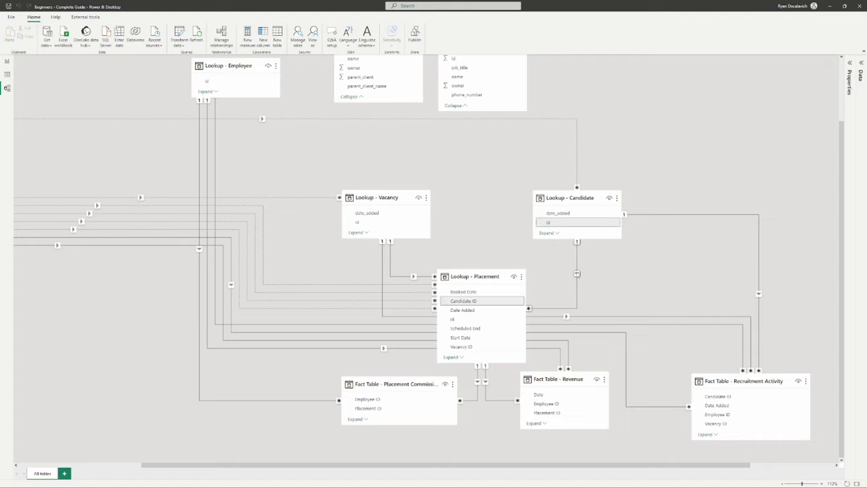
left_click(577, 273)
left_click(392, 269)
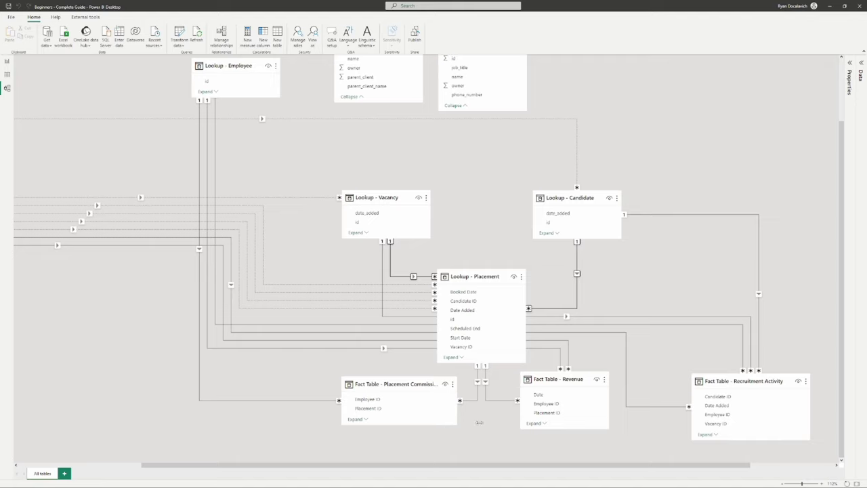
Step: Move Lookup - Client Contact slightly below Lookup - Client, and relate its id to client_contact in Lookup - Vacancy
scroll(465, 200, "up", 2)
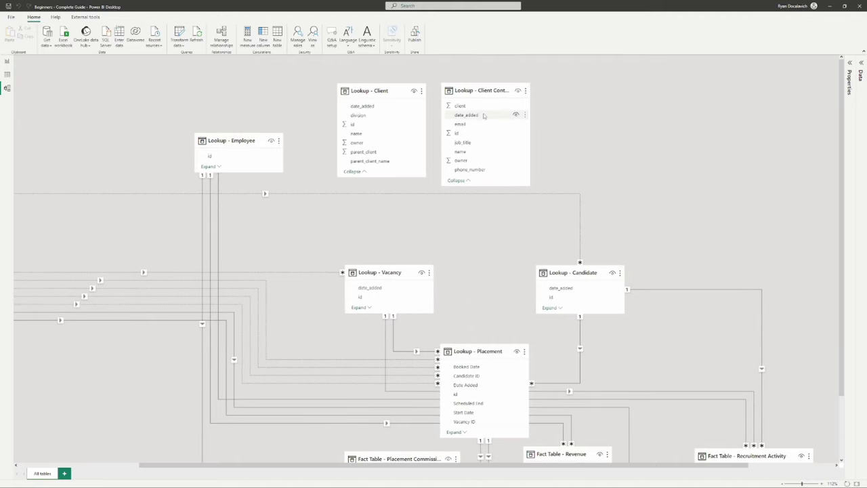
left_click_drag(534, 86, 496, 132)
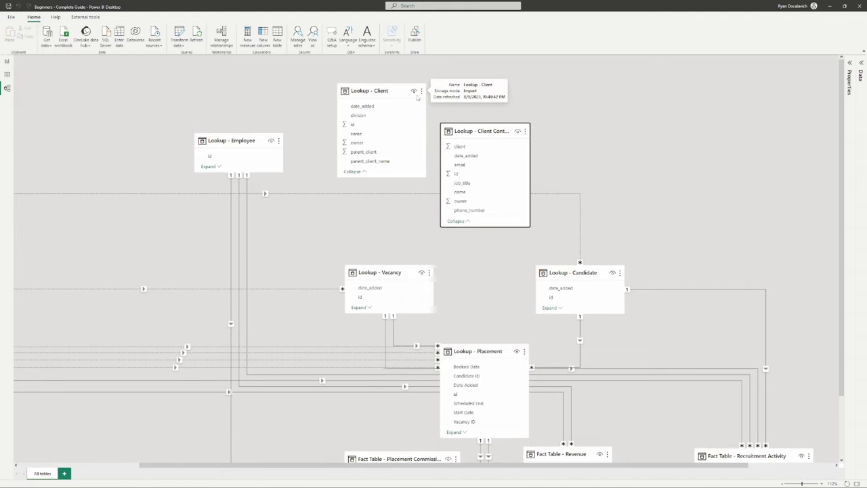
scroll(518, 81, "down", 1)
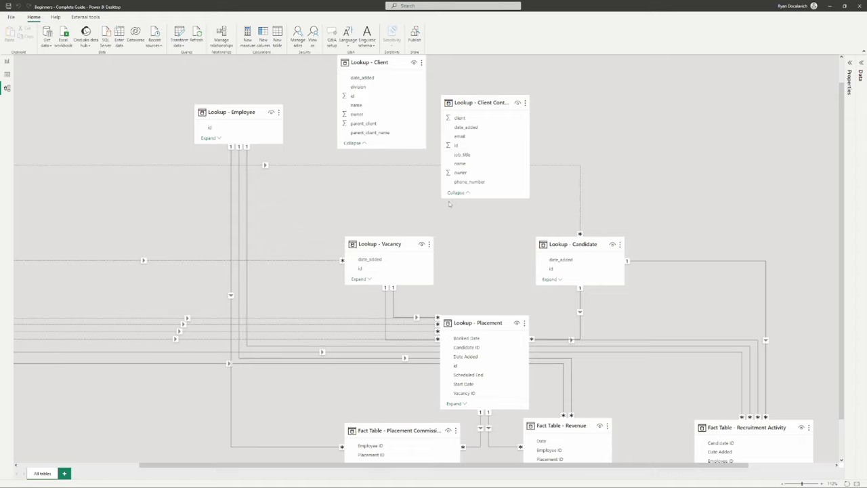
left_click(357, 279)
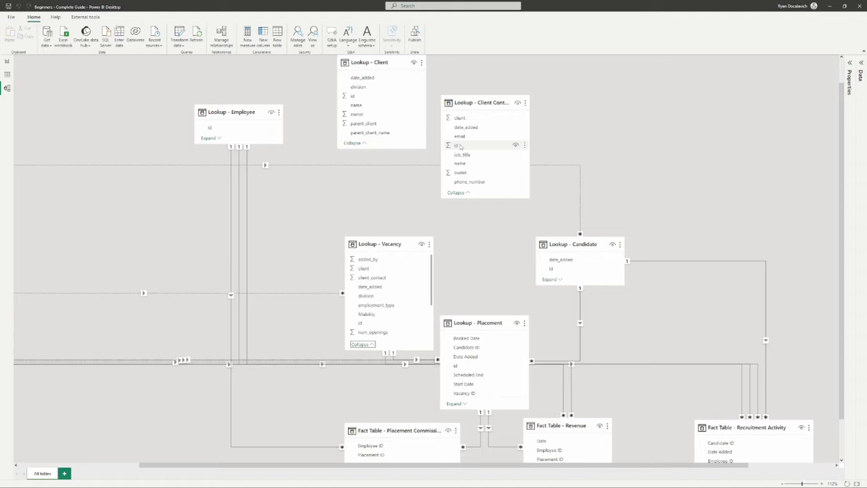
left_click_drag(459, 146, 384, 280)
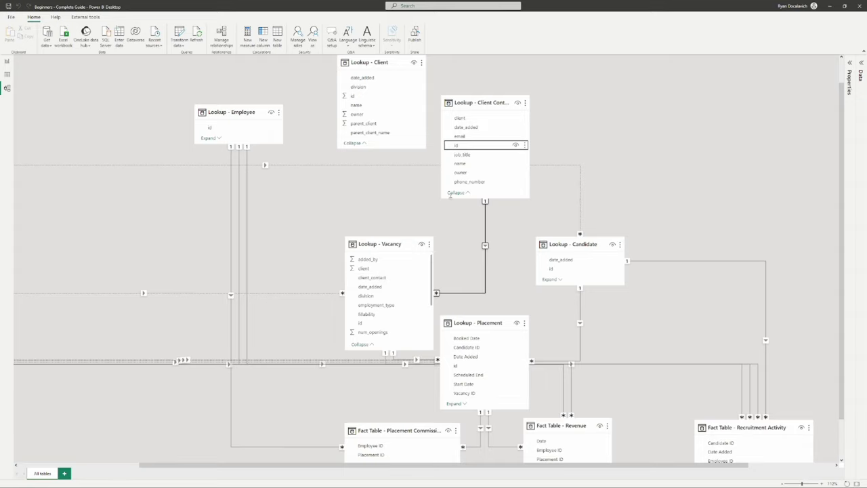
Step: Collapse the field lists of Lookup - Client Contact and Lookup - Vacancy, and arrange Client Contact just above and to the left of Vacancy
left_click(457, 193)
left_click_drag(472, 103, 299, 192)
left_click(360, 346)
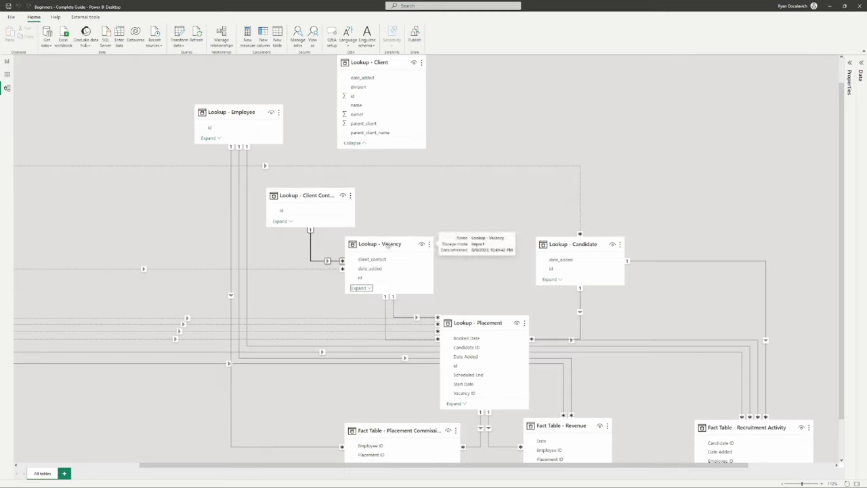
left_click_drag(393, 247, 397, 251)
left_click_drag(308, 195, 316, 199)
left_click_drag(499, 213, 493, 187)
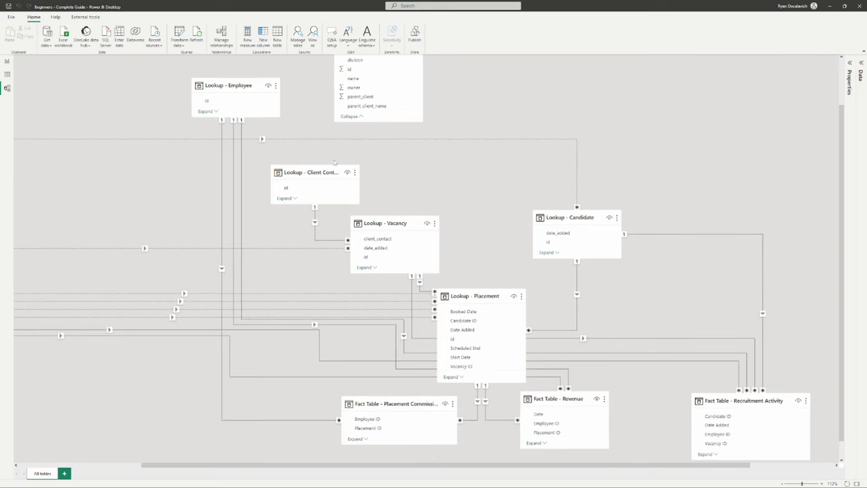
left_click_drag(322, 170, 329, 159)
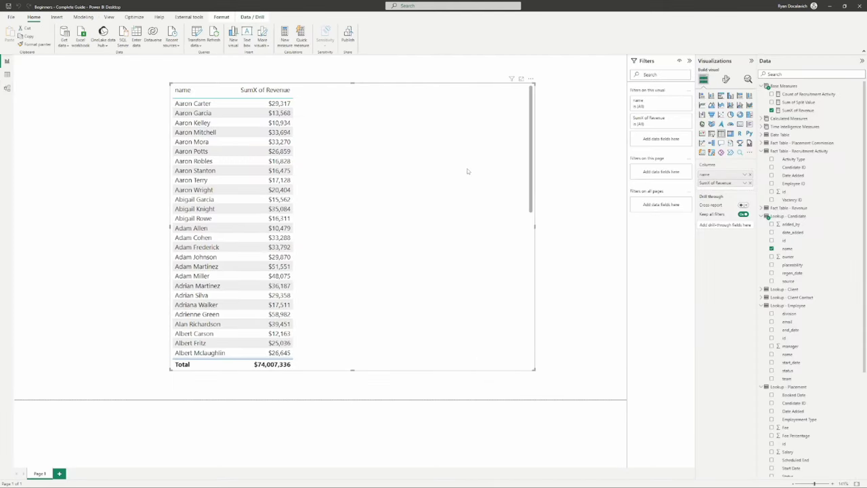
Step: Replace the candidate name with id from Lookup - Client Contact in the revenue table visual
left_click(823, 73)
type("client con")
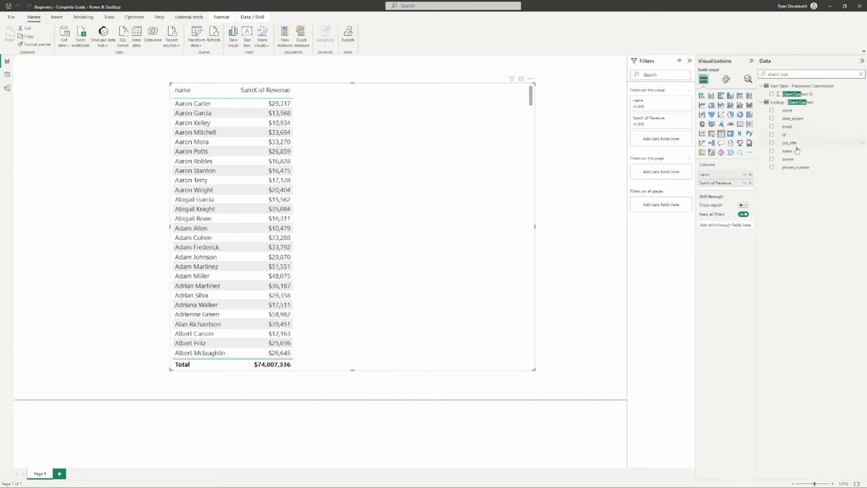
left_click_drag(703, 197, 716, 176)
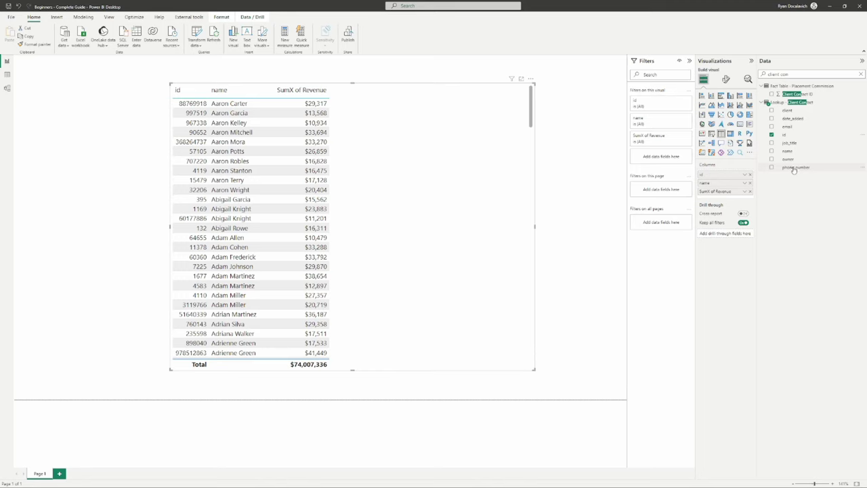
left_click(750, 183)
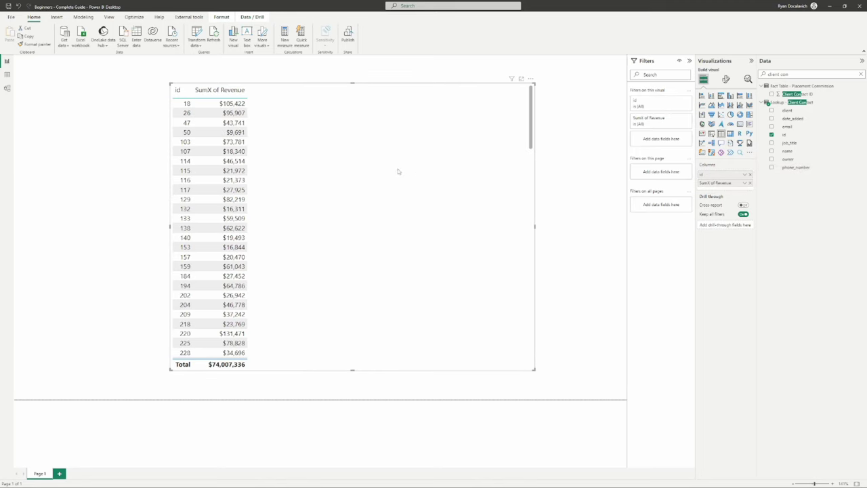
left_click_drag(740, 175, 660, 174)
Step: Add id from Lookup - Vacancy and id from Lookup - Placement between the client contact id and SumX of Revenue
left_click_drag(737, 155, 806, 76)
triple_click(810, 75)
type("vacancy")
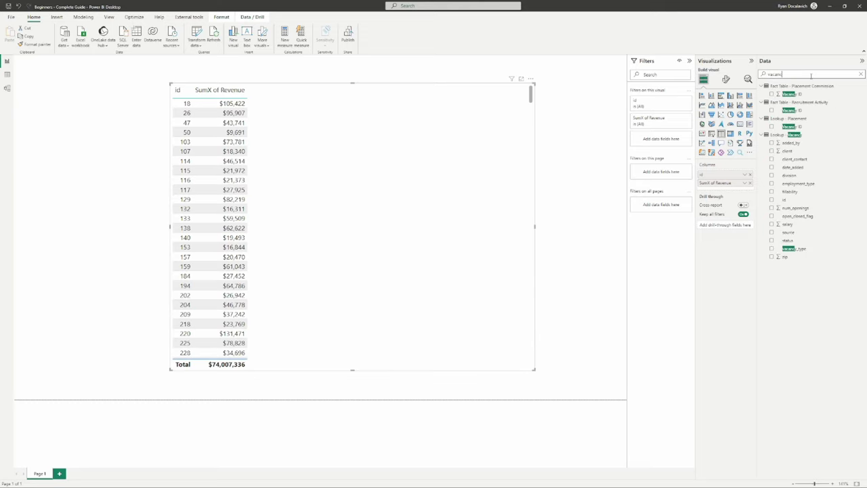
left_click_drag(785, 200, 741, 183)
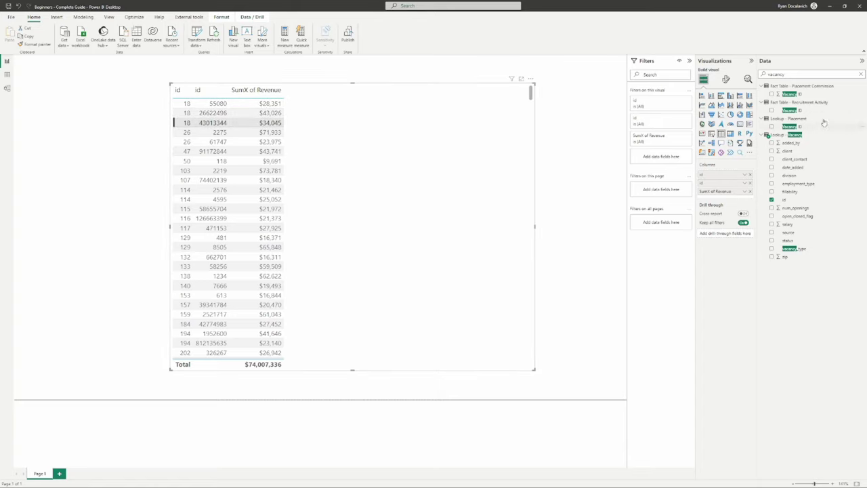
double_click(804, 75)
type("placement")
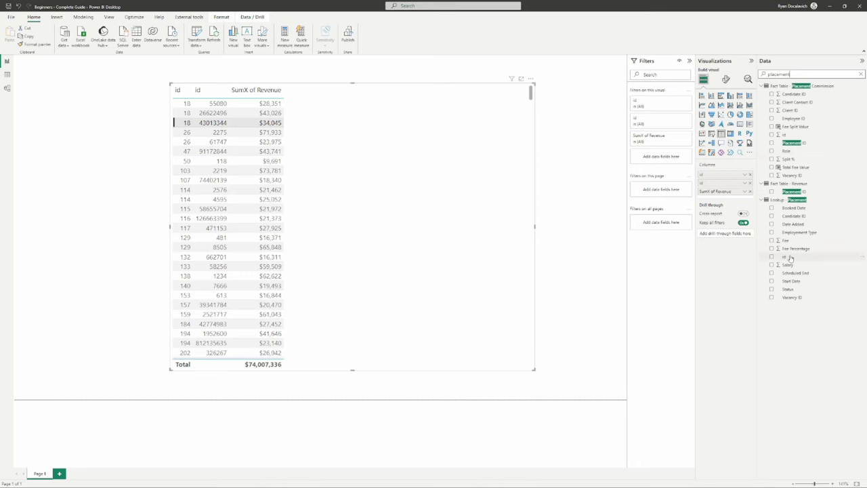
left_click_drag(784, 256, 728, 192)
Step: Add name from Lookup - Candidate before SumX of Revenue, and check which table the first id column comes from
double_click(802, 75)
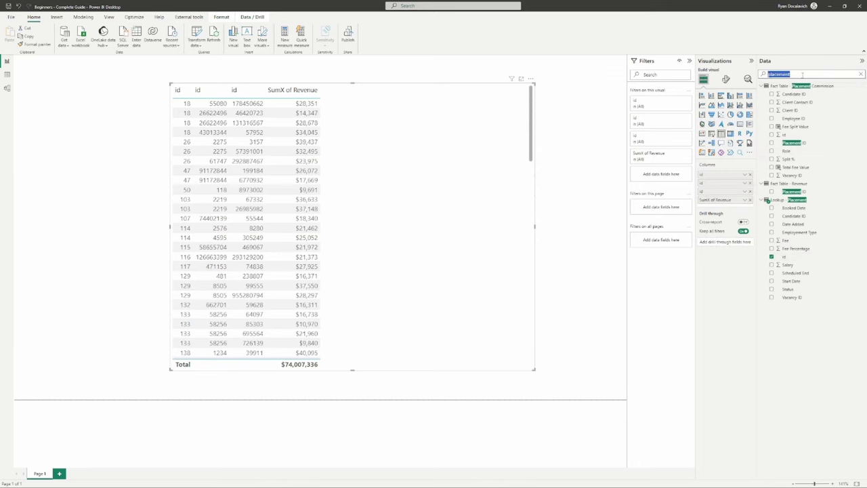
type("candidate")
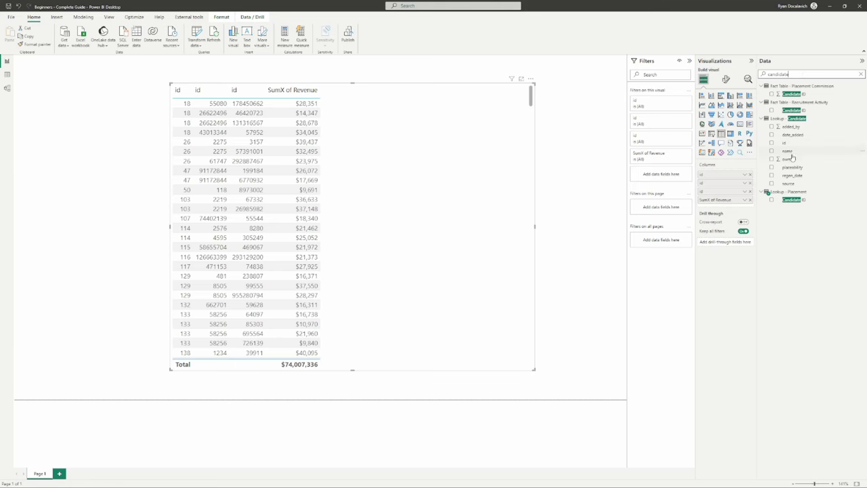
left_click_drag(789, 152, 726, 197)
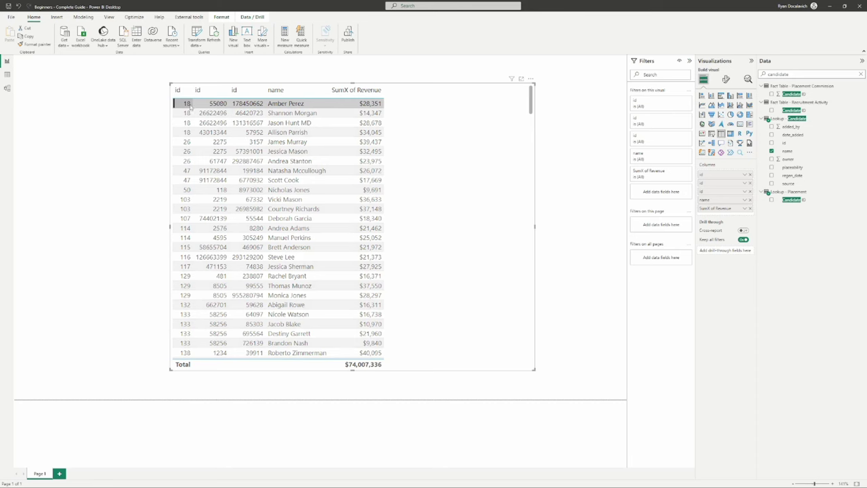
left_click_drag(714, 175, 716, 177)
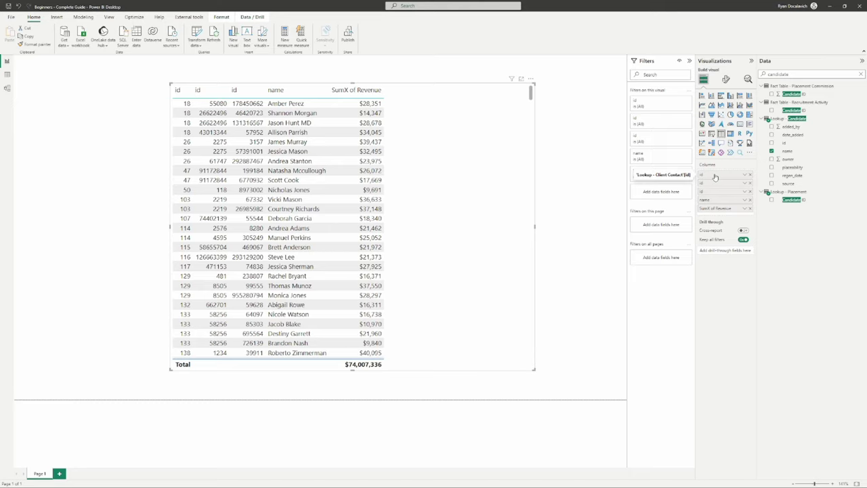
left_click_drag(715, 177, 691, 187)
Step: Add name from Lookup - Client as the first column of the table visual
double_click(799, 74)
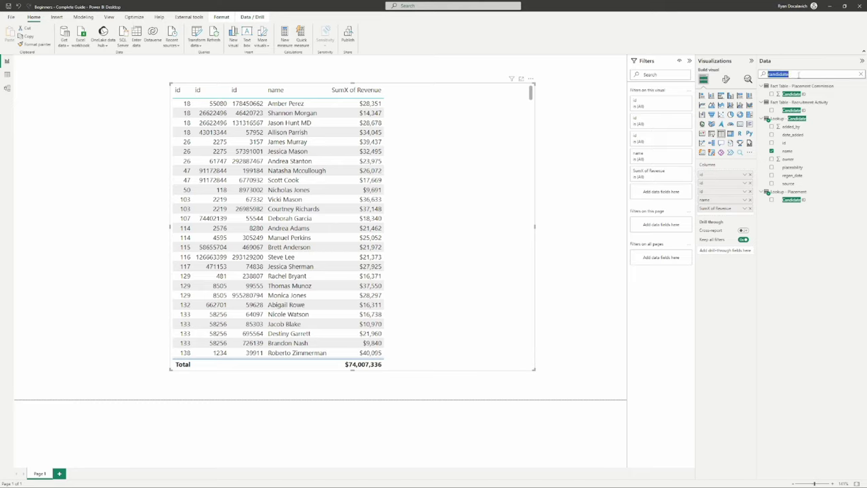
type("client")
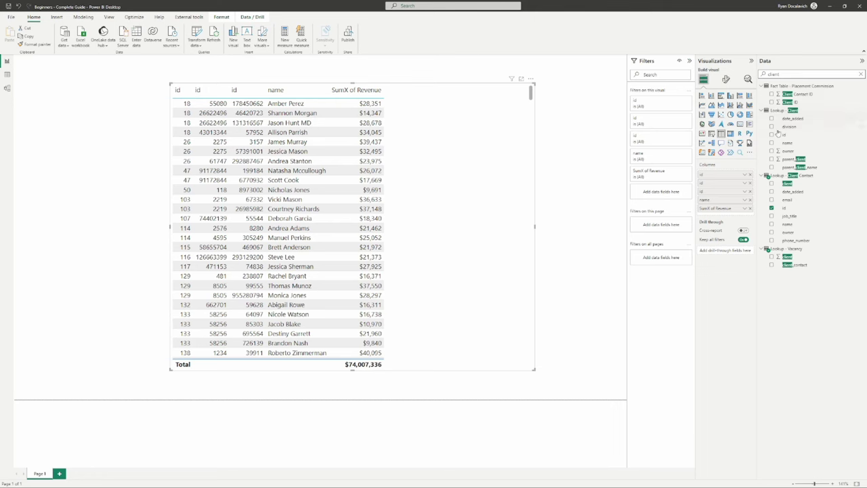
left_click_drag(800, 143, 707, 175)
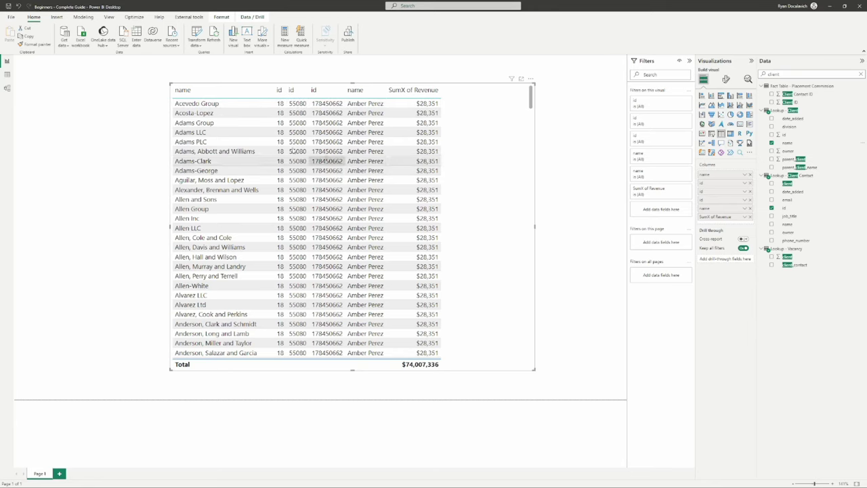
Step: Reposition the Lookup - Client table farther right in the model diagram, above Lookup - Vacancy
left_click(6, 89)
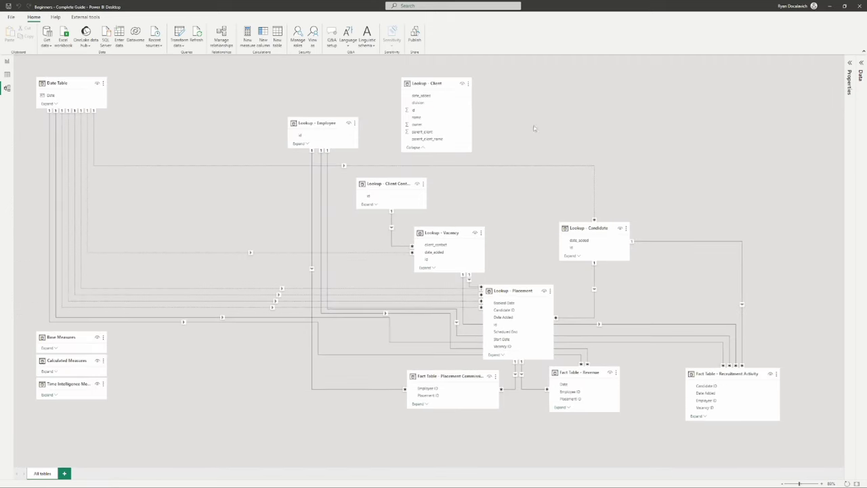
left_click_drag(429, 84, 471, 94)
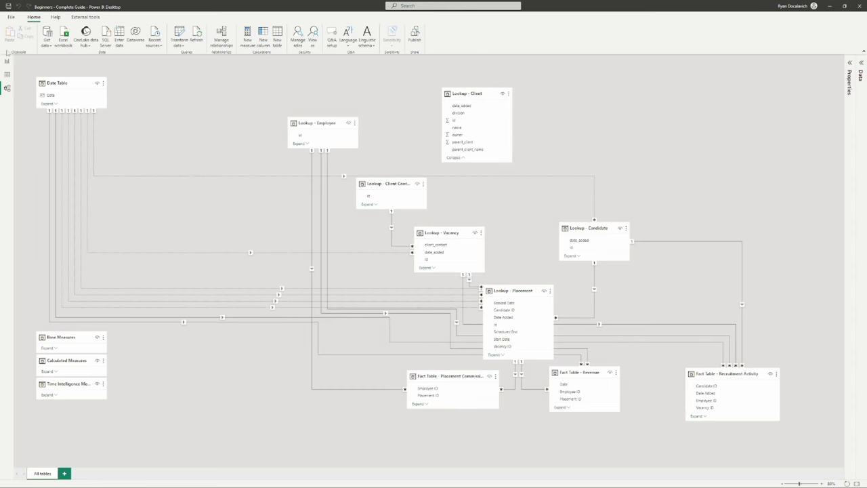
Step: Create a relationship from id in Lookup - Client to client in Lookup - Client Contact in the model diagram
left_click(7, 60)
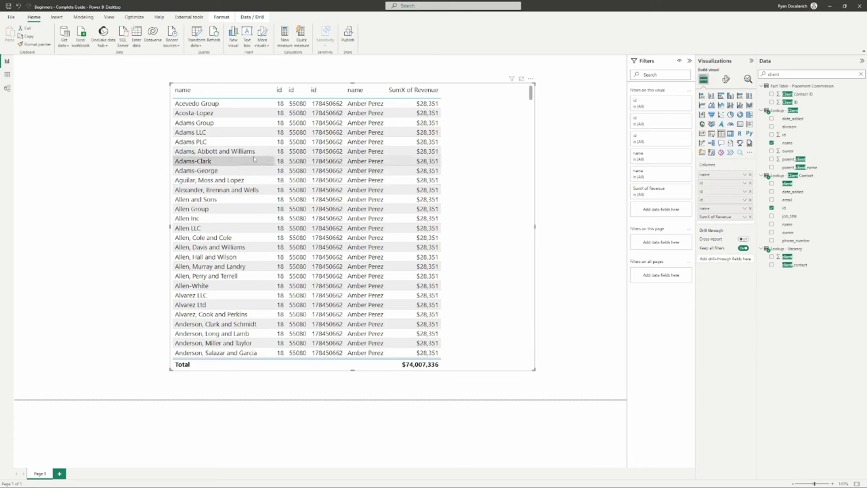
left_click(7, 88)
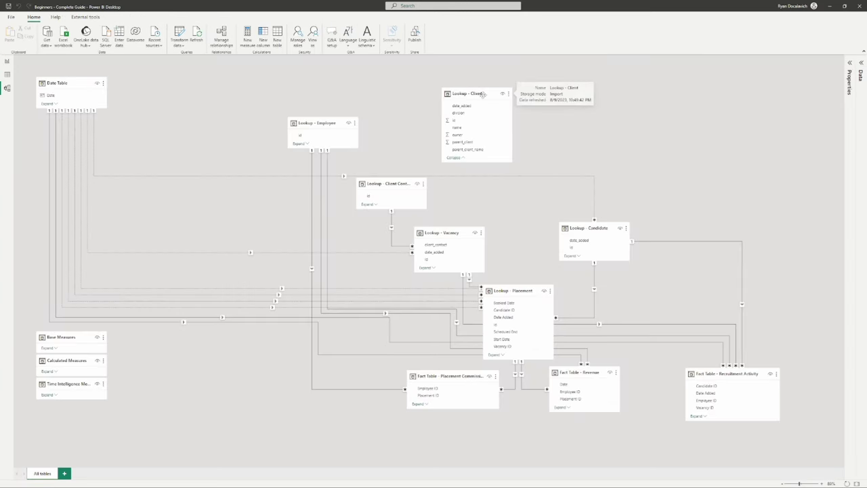
left_click(367, 204)
left_click(407, 180)
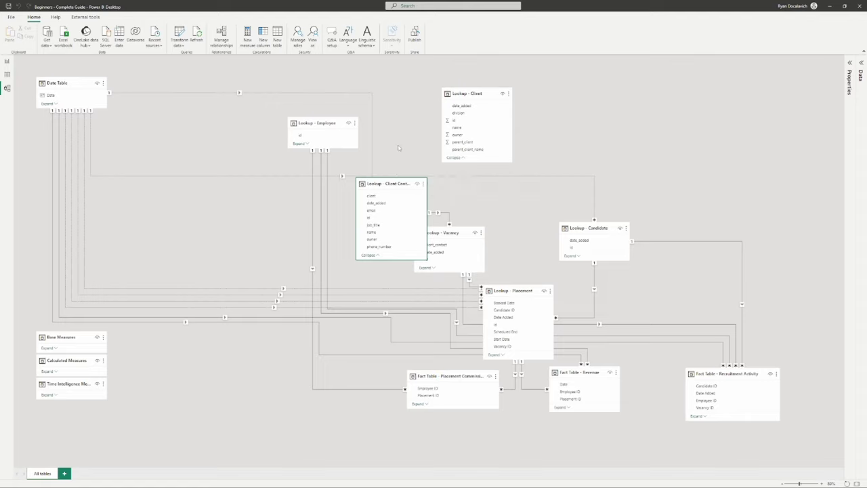
left_click(465, 95)
left_click(459, 121)
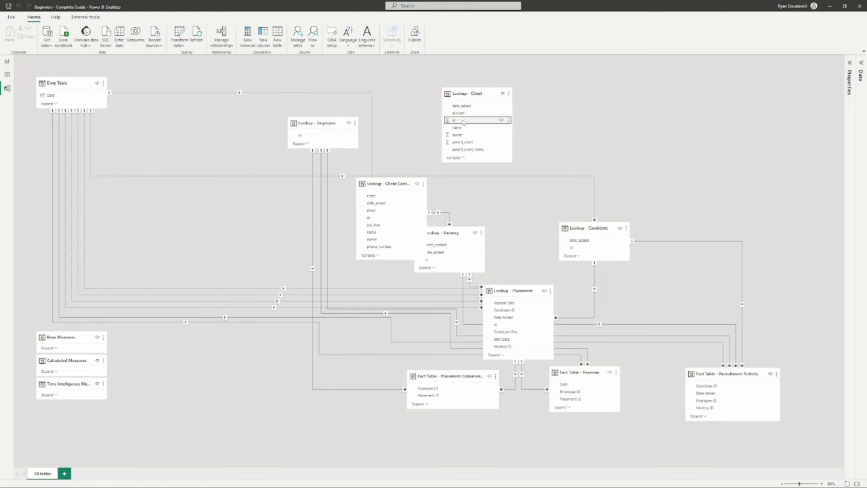
left_click_drag(459, 122, 397, 200)
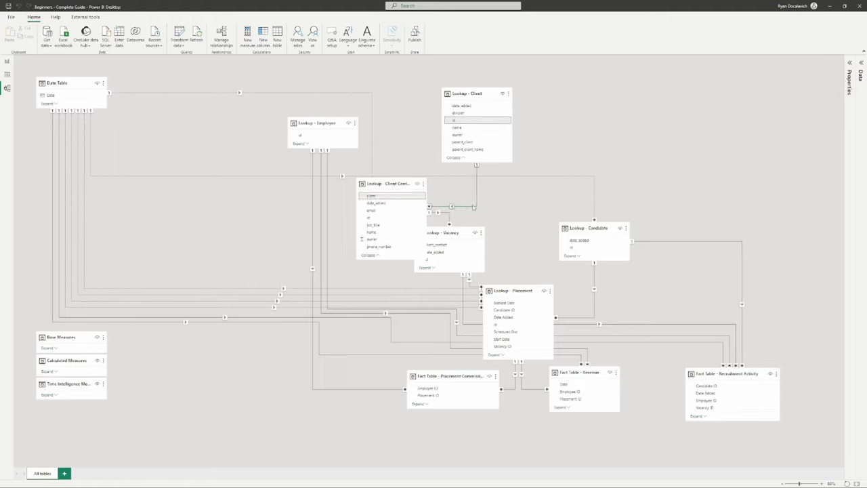
Step: Collapse the Lookup - Client Contact and Lookup - Client cards and place Lookup - Client directly above Lookup - Client Contact
left_click(368, 256)
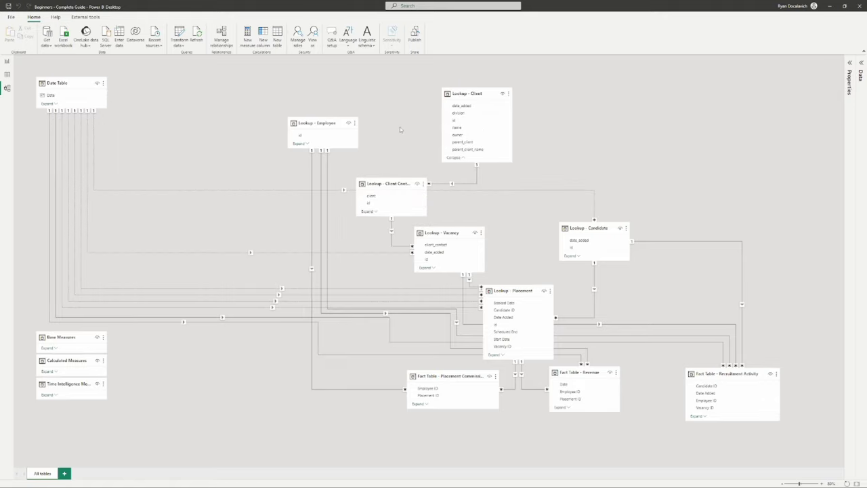
left_click(453, 157)
left_click_drag(464, 97, 406, 126)
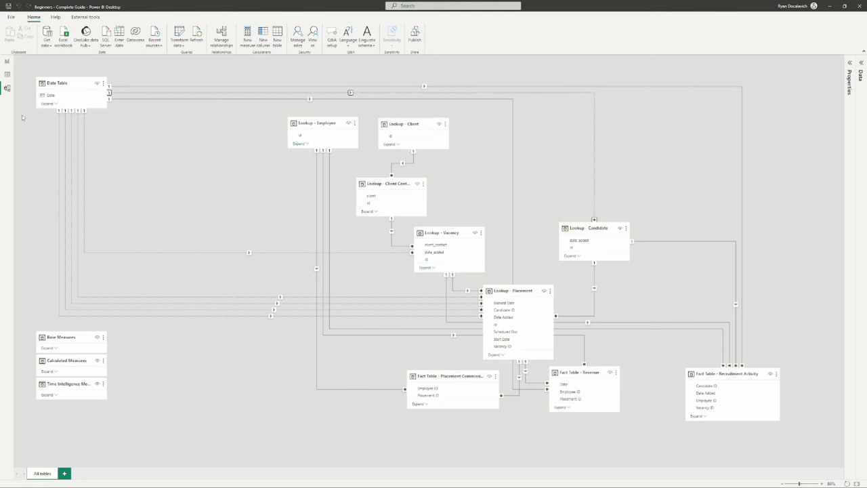
Step: Check in the report table how client name, the id columns and candidate name break down SumX of Revenue
left_click(8, 61)
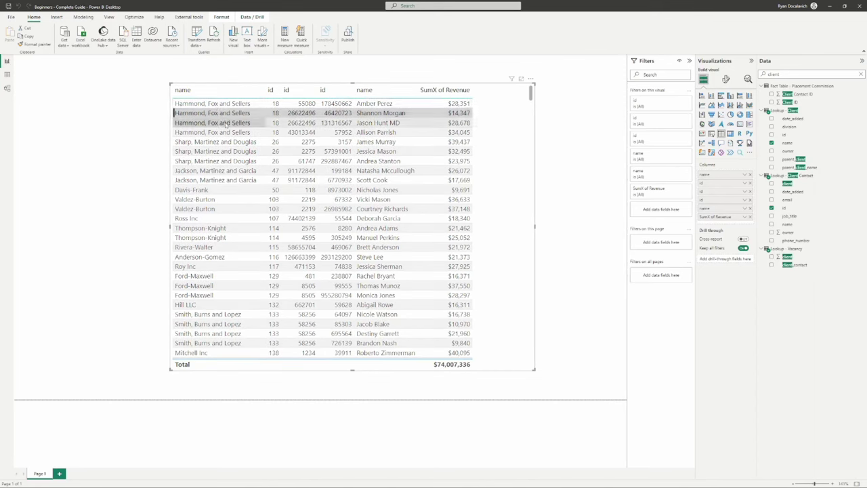
left_click(292, 104)
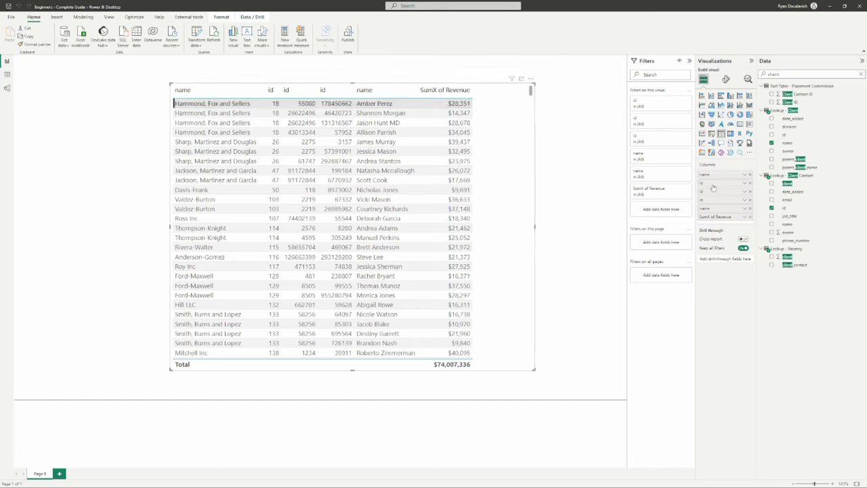
left_click(274, 113)
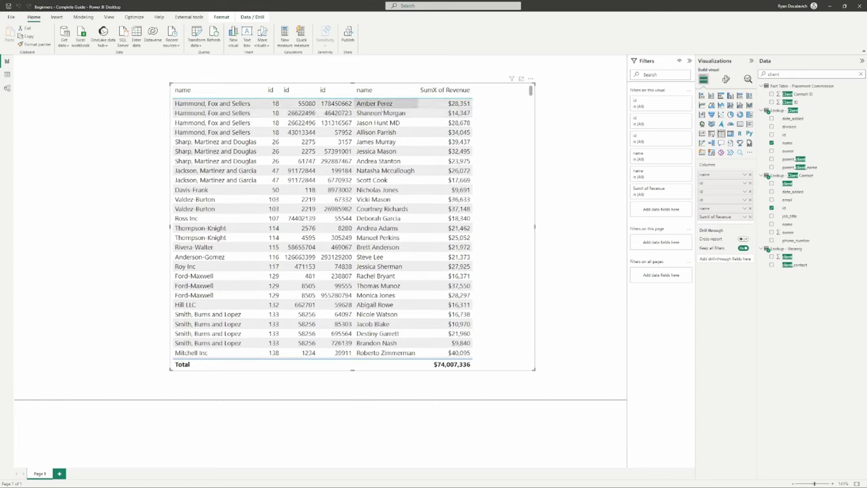
left_click(458, 105)
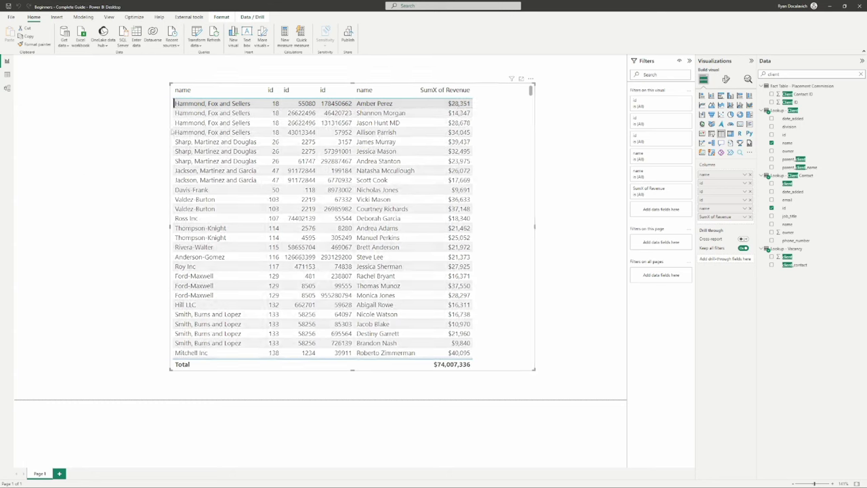
left_click(204, 103)
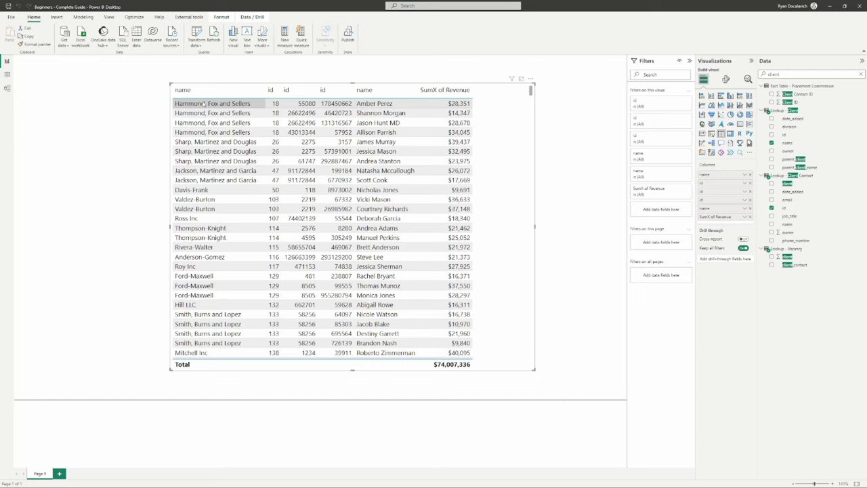
Step: Shift the Lookup - Employee and Lookup - Client tables farther left in the model diagram
left_click(7, 88)
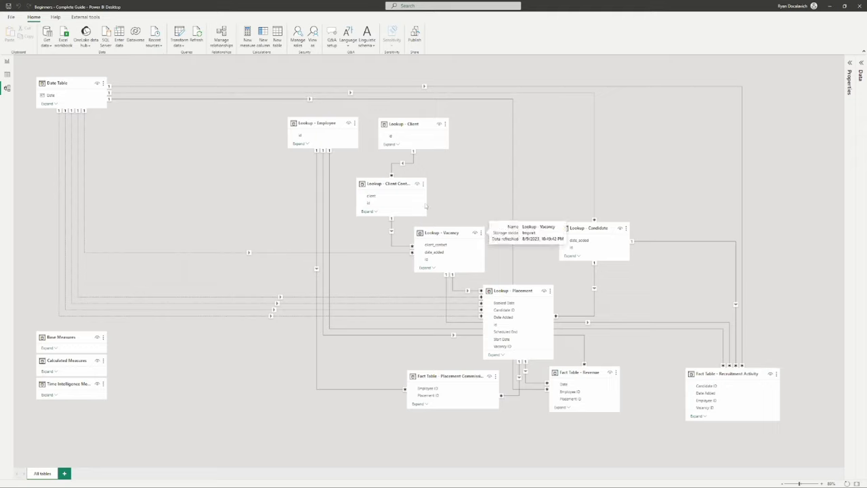
left_click_drag(320, 121, 295, 120)
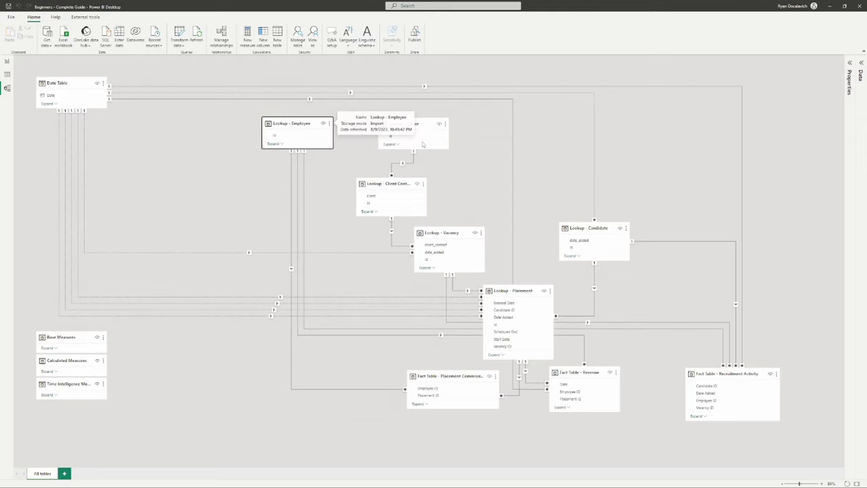
left_click_drag(423, 123, 357, 138)
left_click(468, 159)
left_click_drag(291, 123, 259, 124)
left_click_drag(359, 142, 347, 136)
left_click(421, 125)
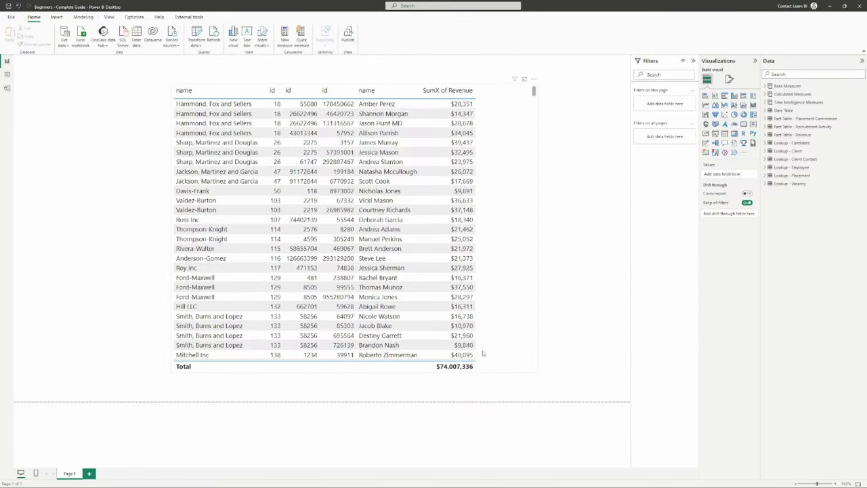
Step: Add a second report page and widen the Visualizations pane
left_click(499, 339)
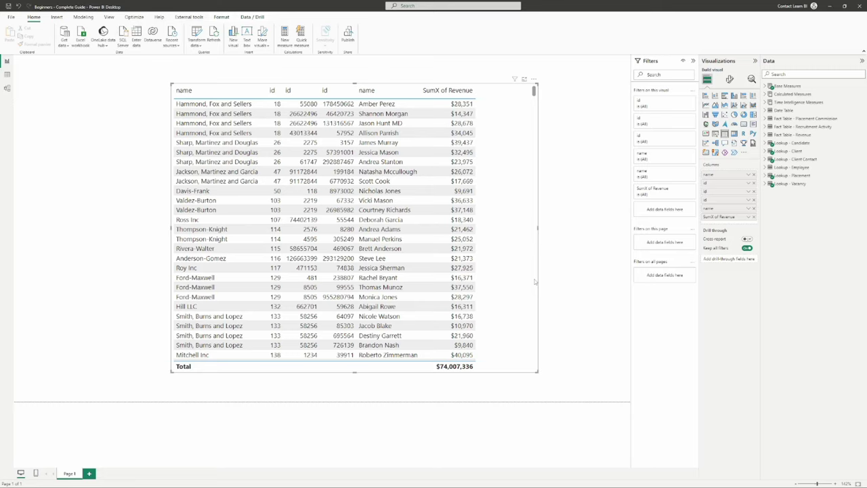
left_click(120, 307)
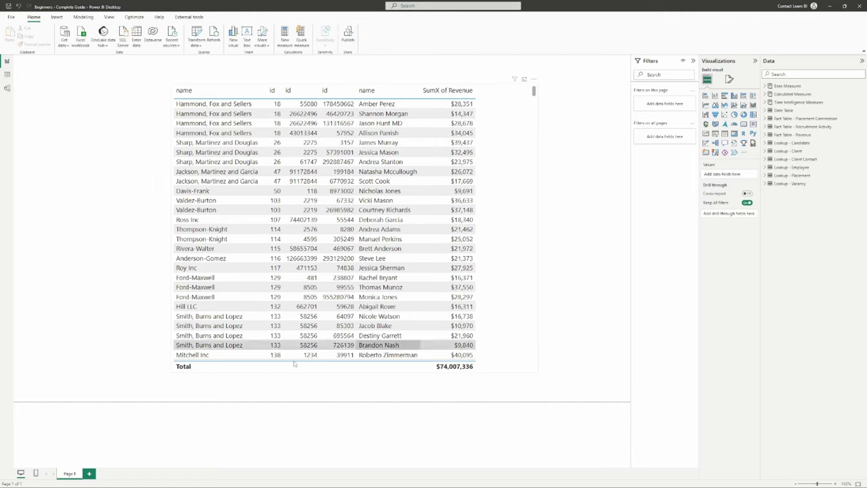
left_click(88, 473)
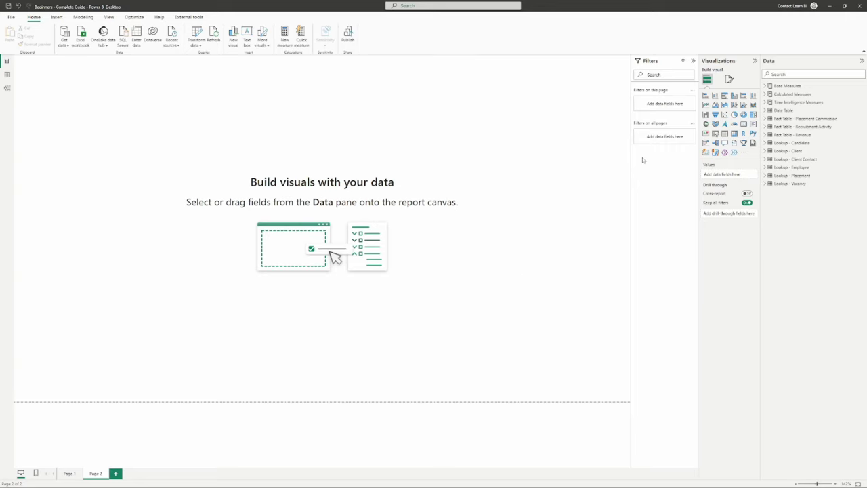
left_click_drag(698, 106, 662, 106)
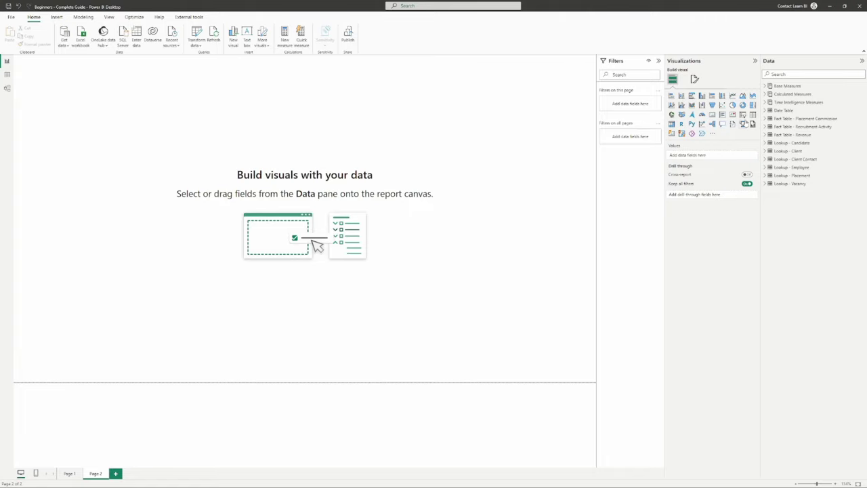
Step: Insert a stacked bar chart near the middle of Page 2 with SumX of Revenue on its X-axis
left_click(671, 96)
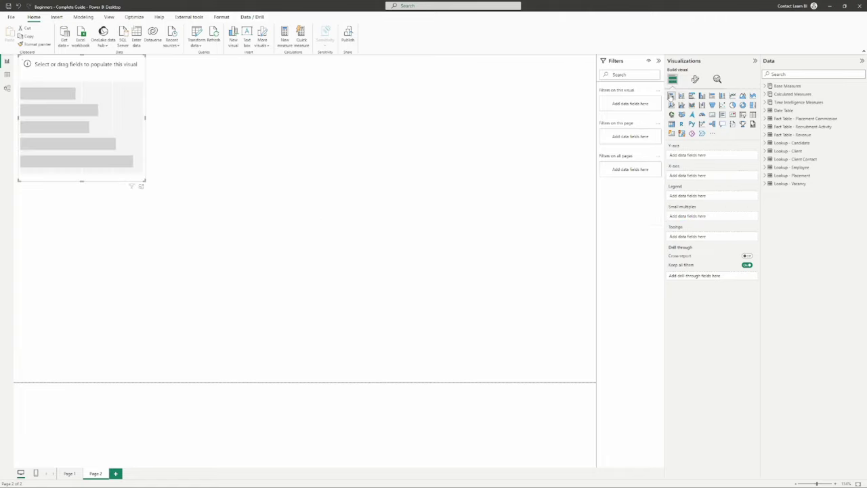
left_click_drag(161, 111, 326, 182)
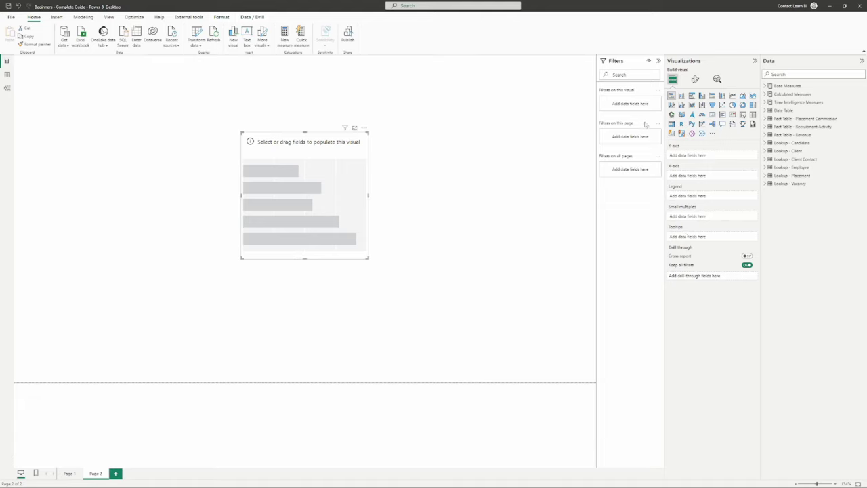
left_click(765, 86)
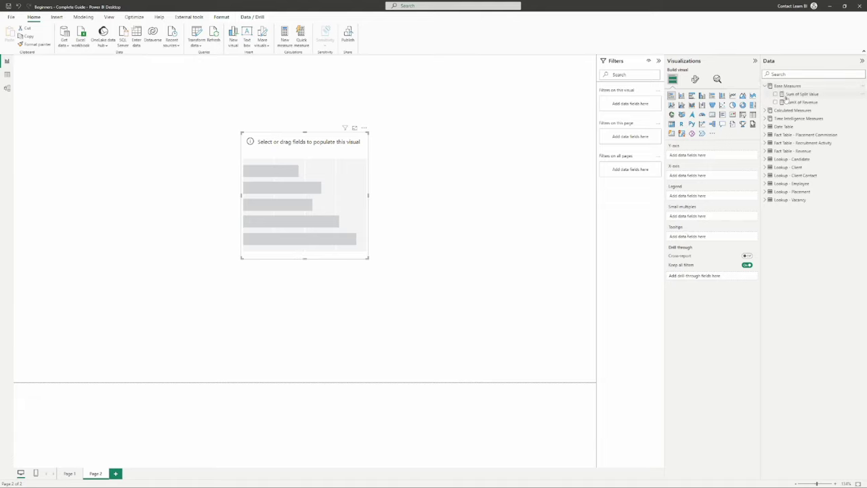
left_click(790, 102)
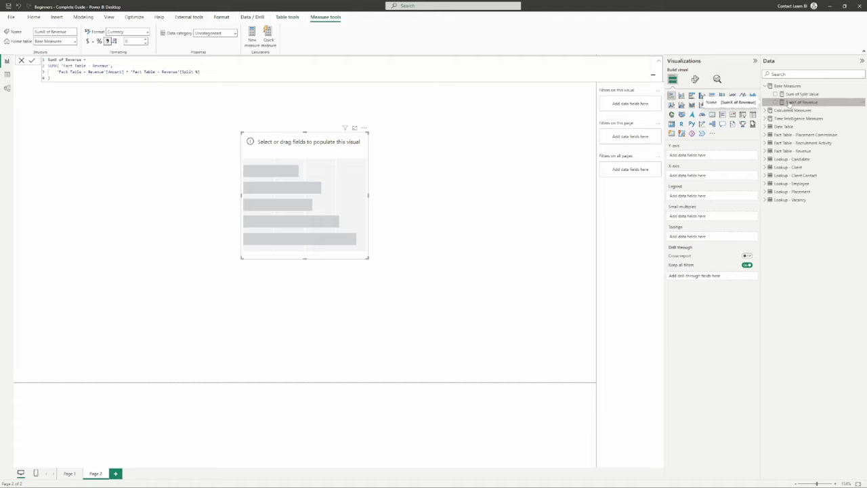
mouse_move(789, 103)
left_mouse_down()
mouse_move(691, 170)
mouse_move(785, 102)
mouse_move(776, 103)
left_mouse_up()
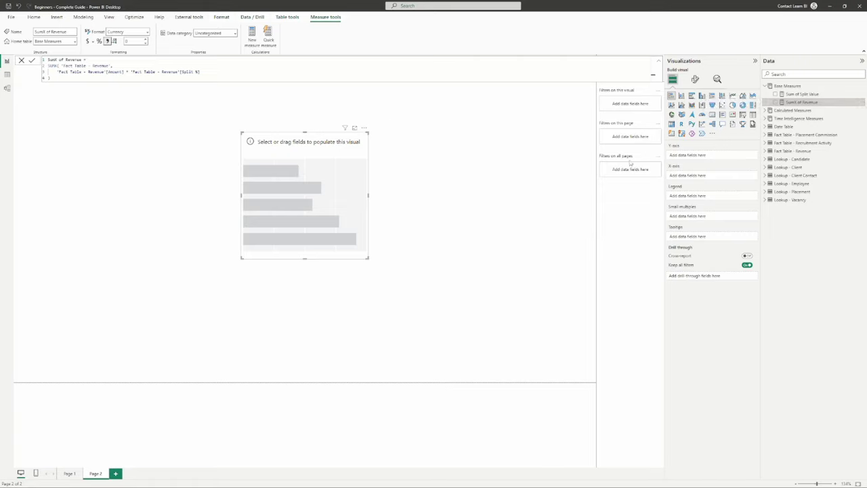
left_click(776, 102)
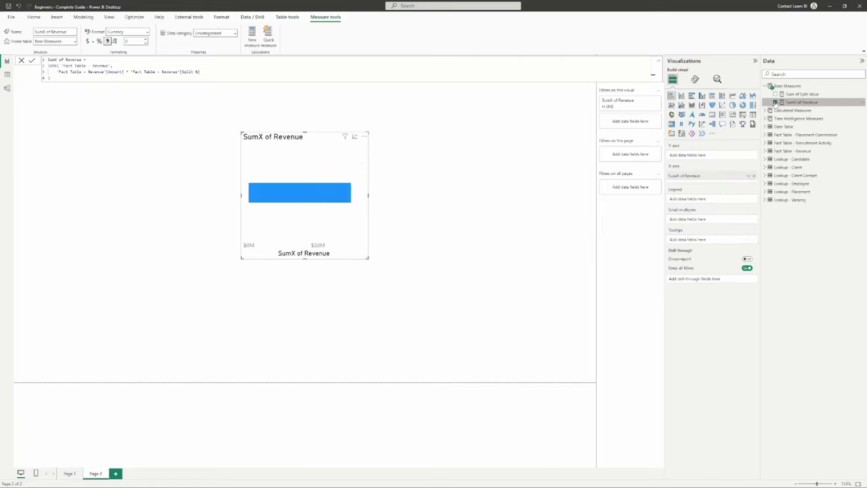
left_click(776, 102)
left_click(776, 102)
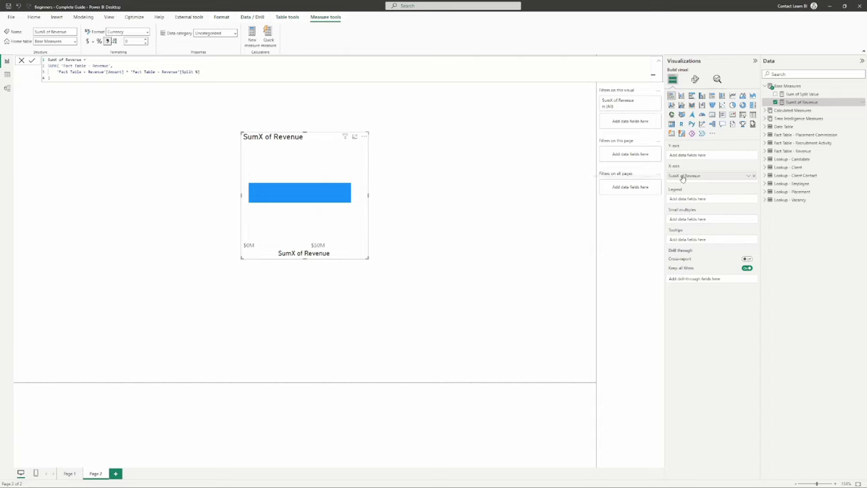
Step: Compare which axis holds SumX of Revenue by switching the visual between stacked column chart and stacked bar chart
left_click(681, 96)
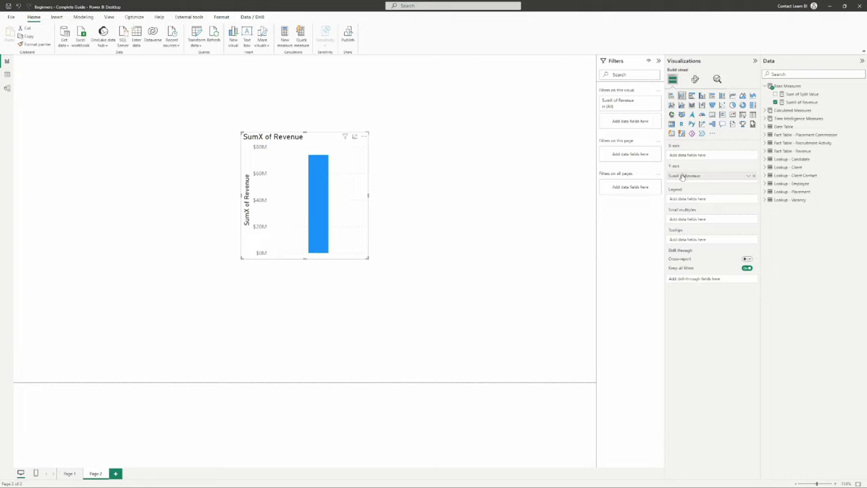
left_click(671, 96)
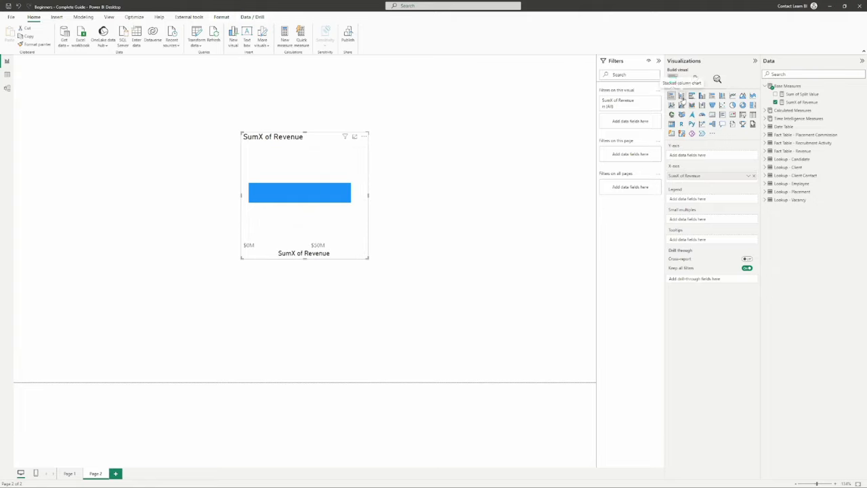
left_click(681, 96)
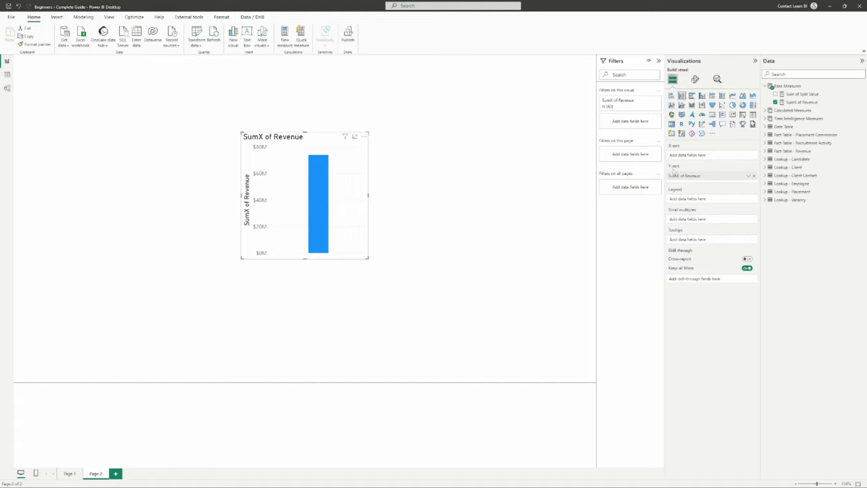
left_click(672, 96)
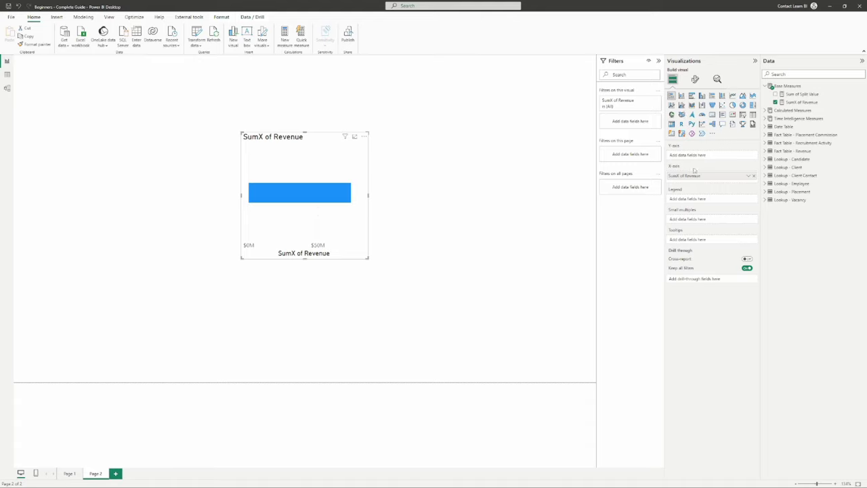
left_click(680, 97)
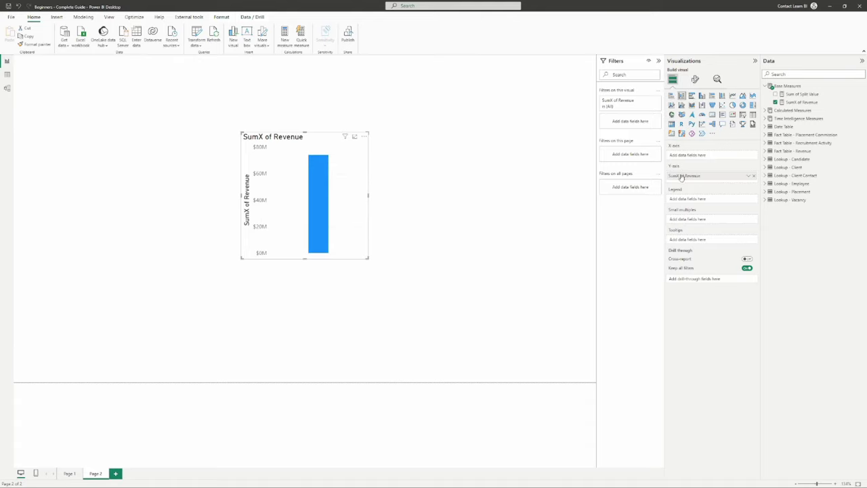
left_click(671, 96)
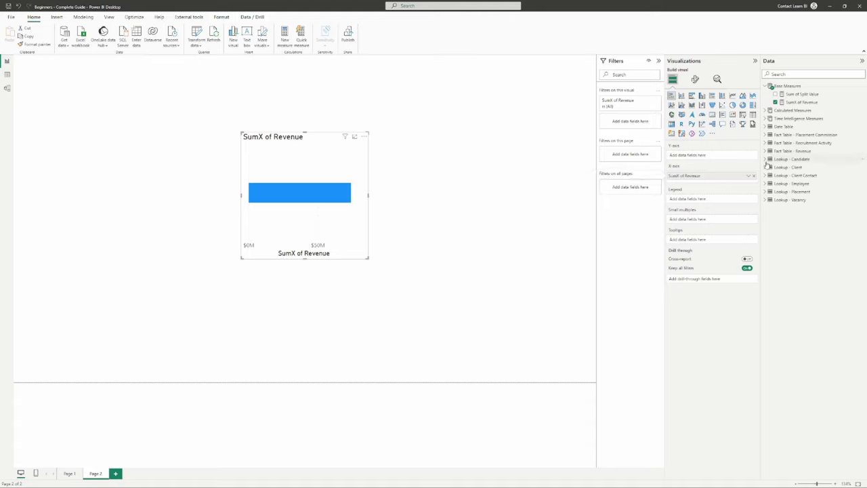
Step: Put name from Lookup - Client on the bar chart's Y-axis and enlarge the chart
left_click(766, 167)
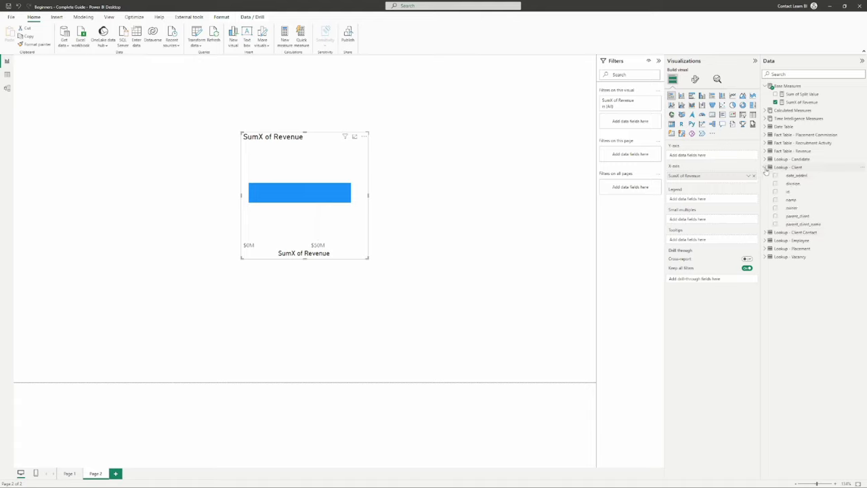
left_click_drag(791, 200, 695, 161)
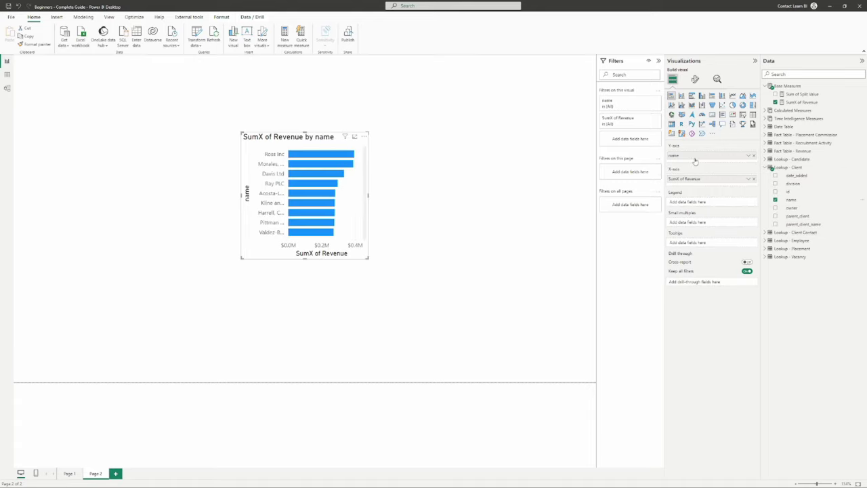
left_click_drag(367, 259, 426, 279)
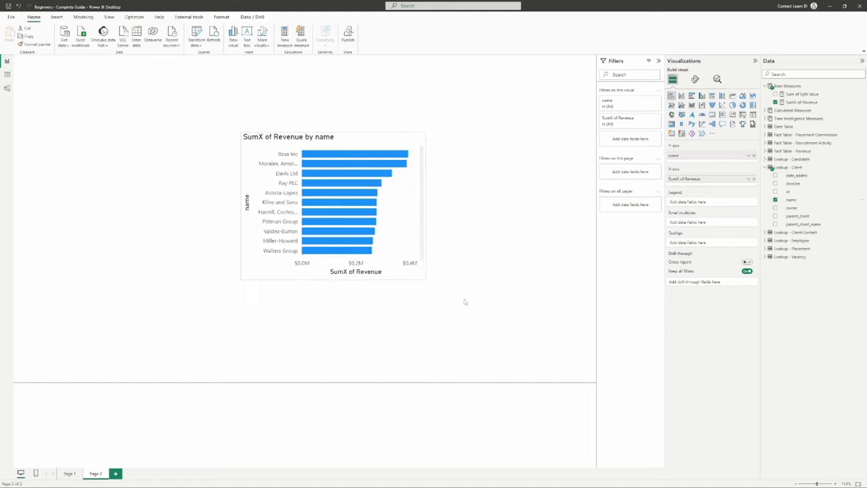
Step: Reposition and enlarge the revenue bar chart and add employment_type from Lookup - Vacancy as its legend
left_click_drag(338, 142, 294, 127)
mouse_move(298, 140)
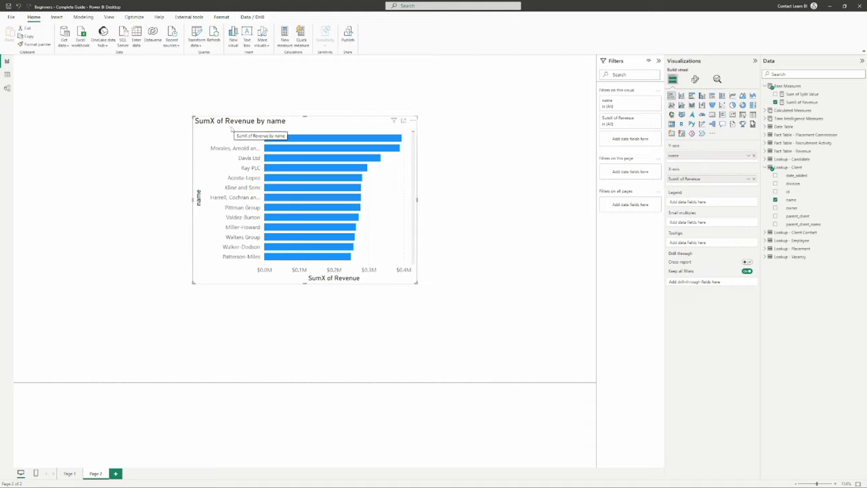
left_click(765, 257)
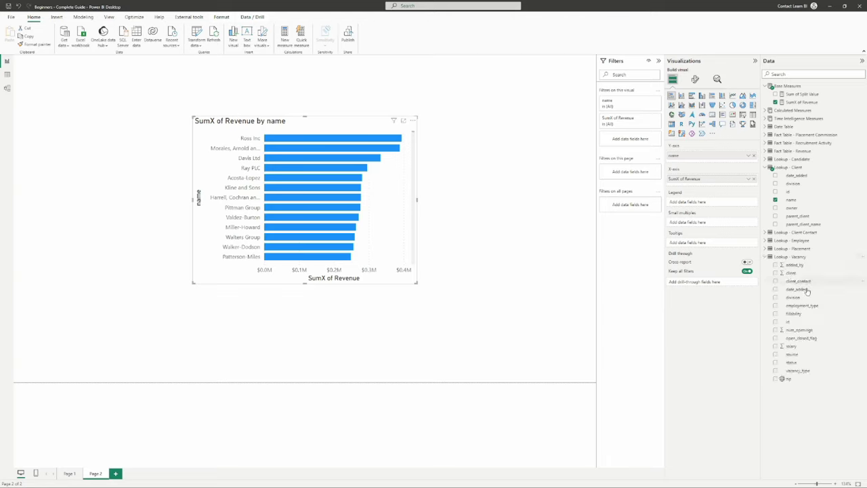
left_click_drag(810, 306, 704, 202)
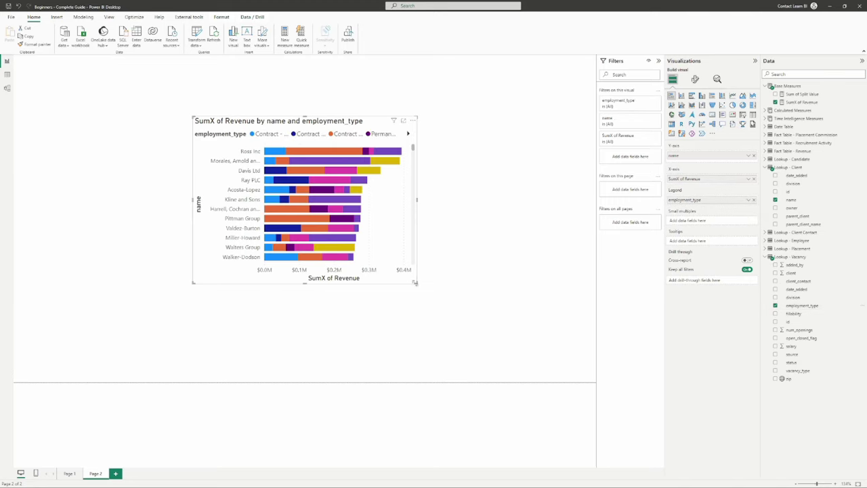
left_click_drag(417, 283, 443, 297)
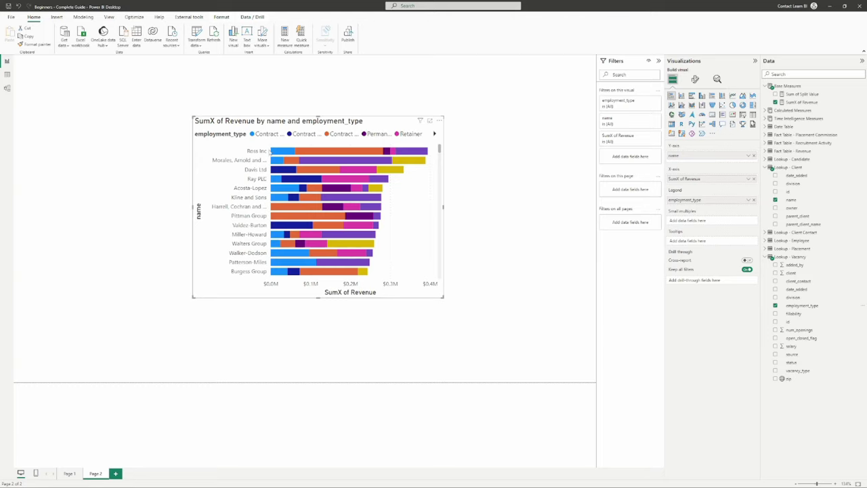
mouse_move(281, 153)
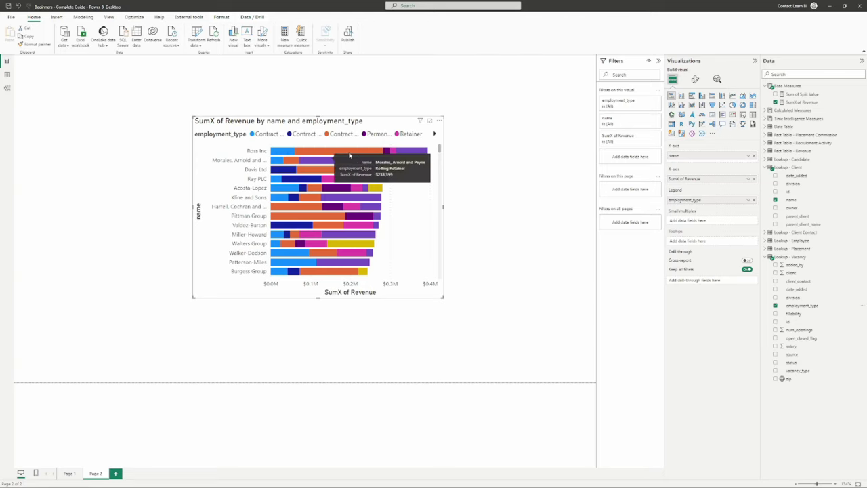
Step: Examine Contract to Perm revenue across the clients by temporarily highlighting that employment type in the chart's legend
left_click(803, 309)
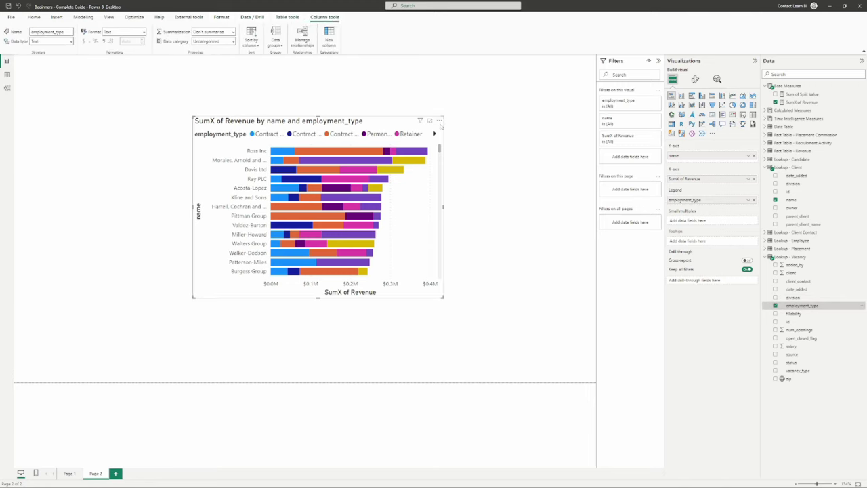
left_click(434, 135)
left_click(255, 133)
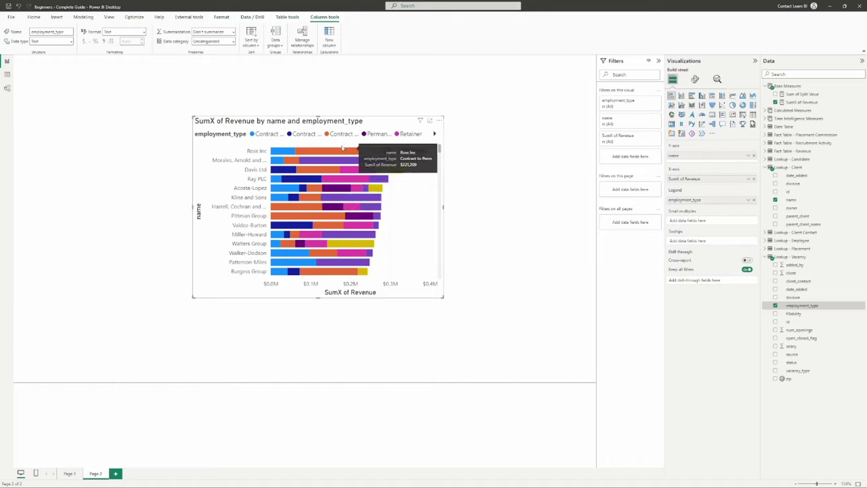
left_click(342, 134)
left_click(345, 134)
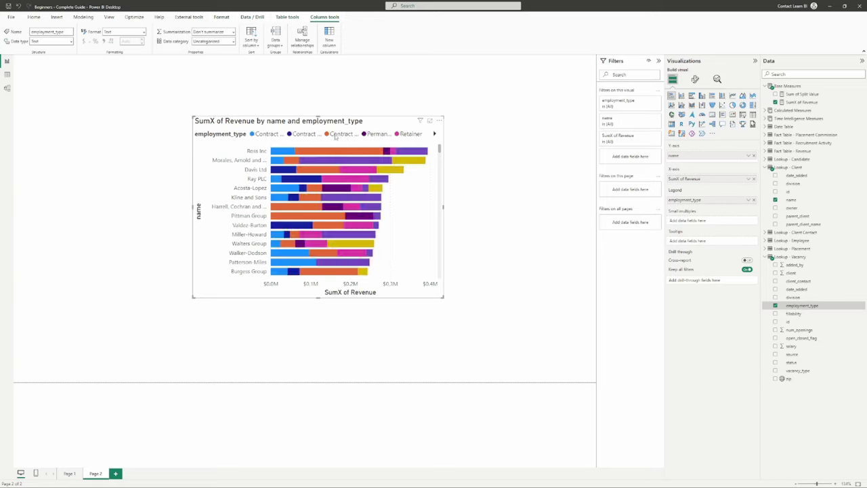
left_click(346, 135)
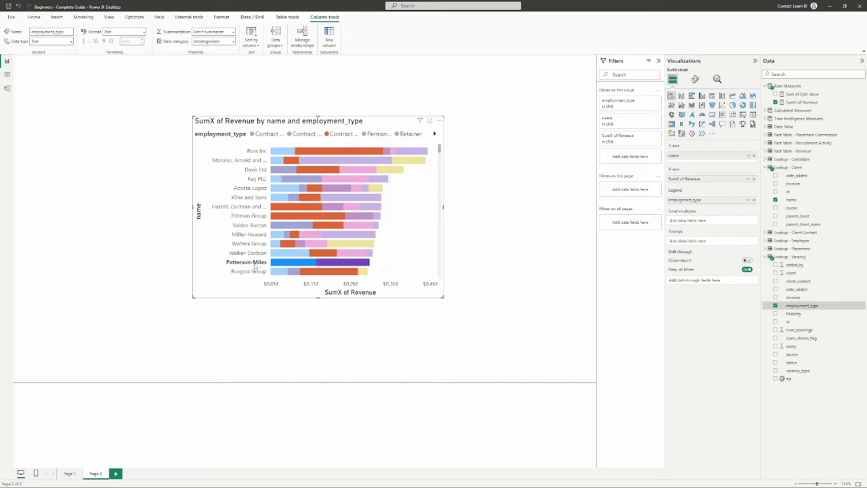
scroll(257, 266, "down", 5)
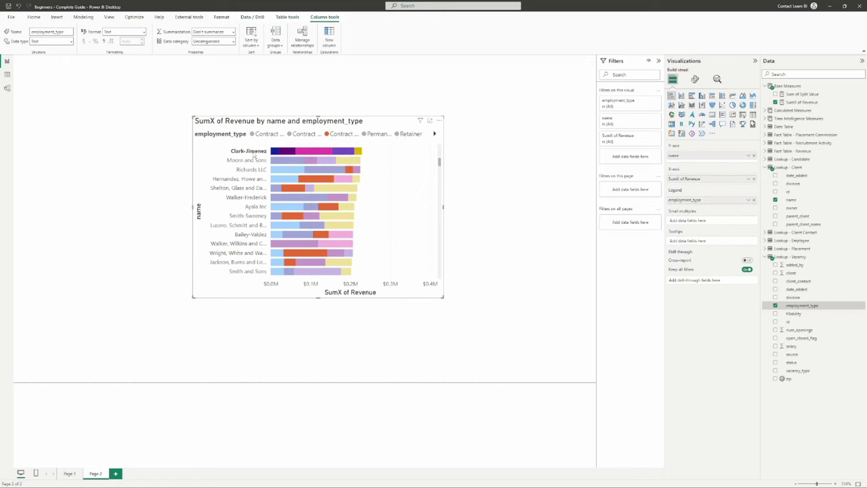
scroll(256, 195, "up", 5)
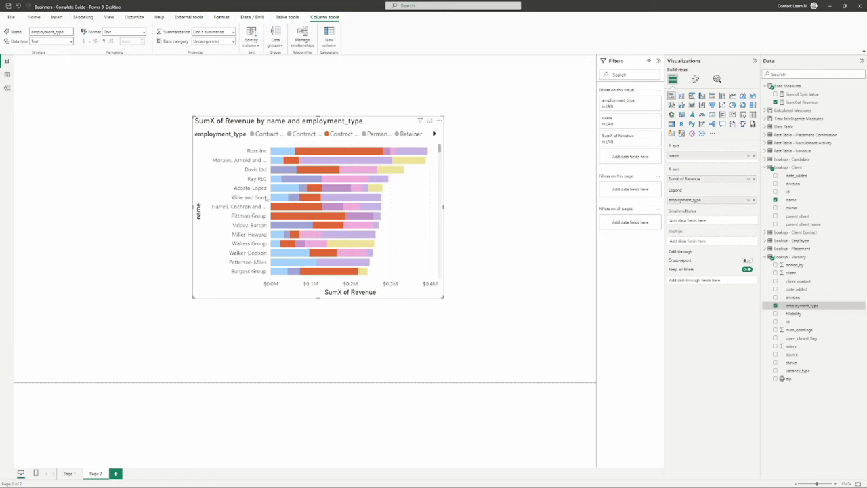
left_click(331, 136)
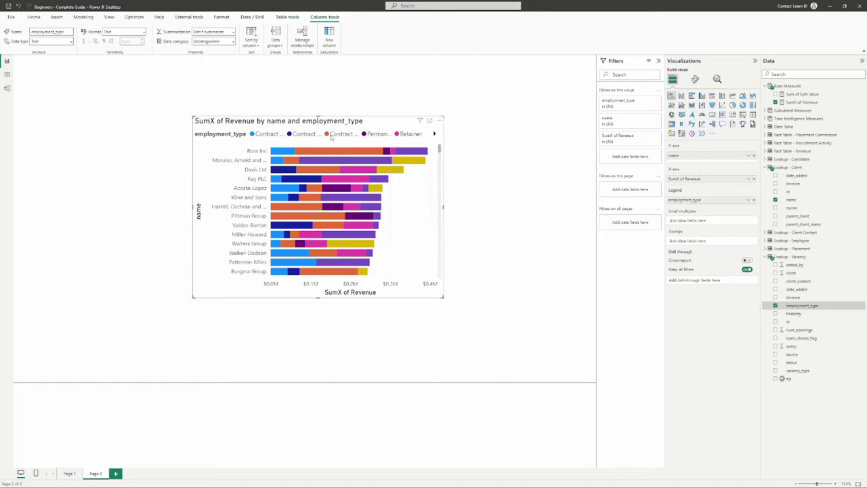
Step: Turn on data labels and total labels for the stacked bar chart
left_click(695, 79)
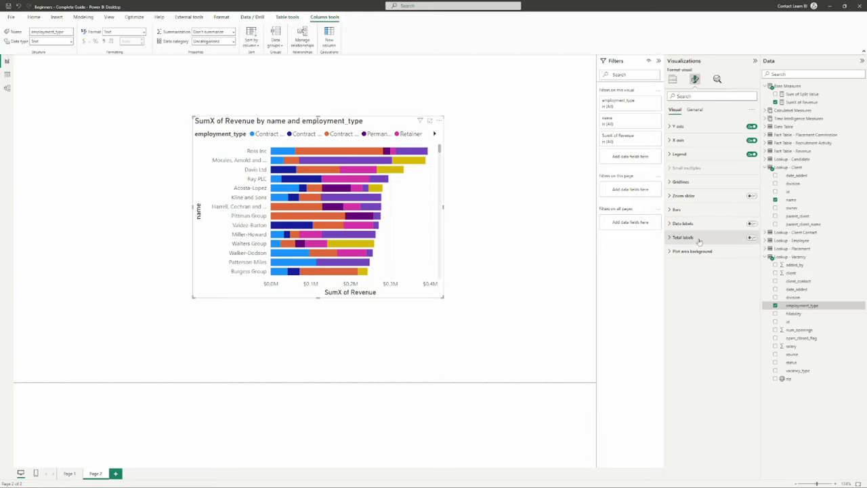
left_click(751, 223)
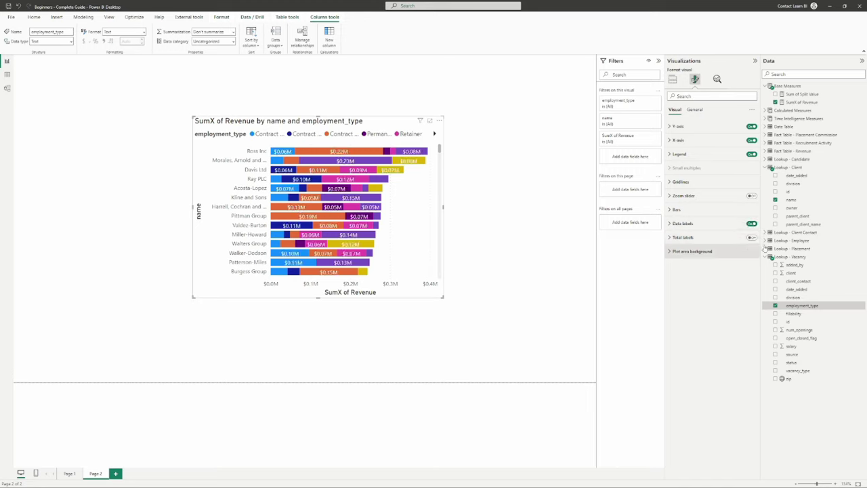
left_click(752, 237)
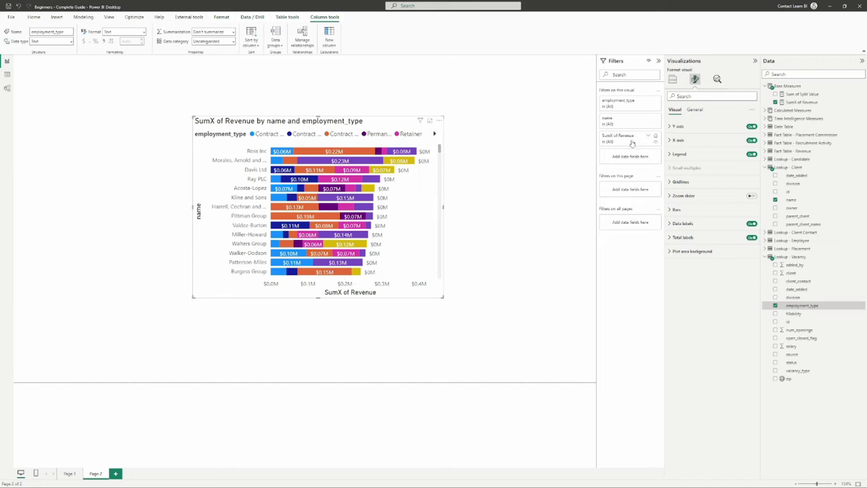
Step: Try Thousands as the display units of the chart's data label values and undo the change
left_click(682, 225)
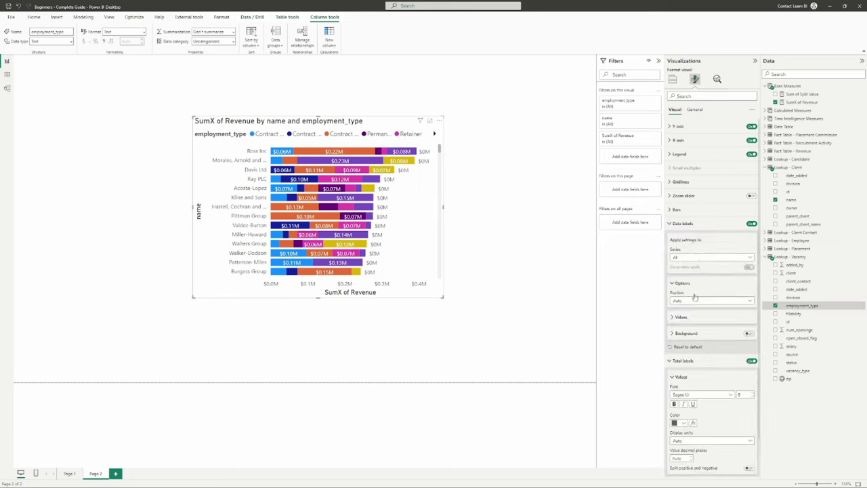
left_click(683, 317)
scroll(707, 334, "down", 2)
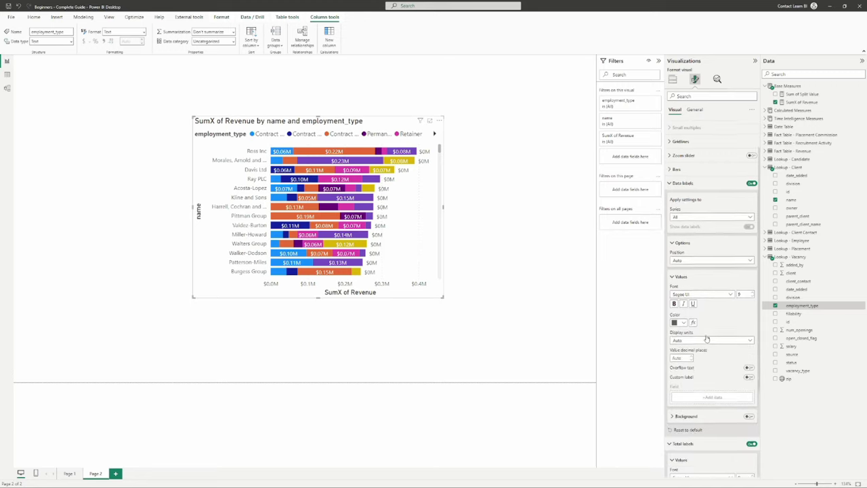
left_click(687, 328)
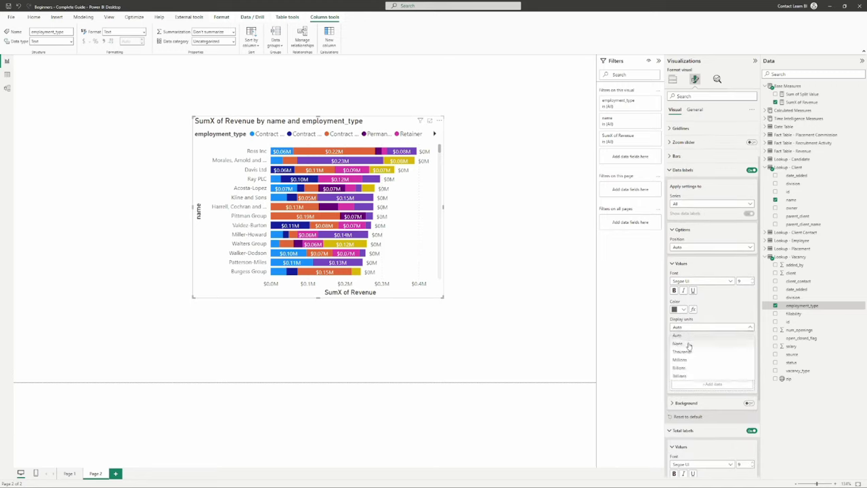
left_click(692, 351)
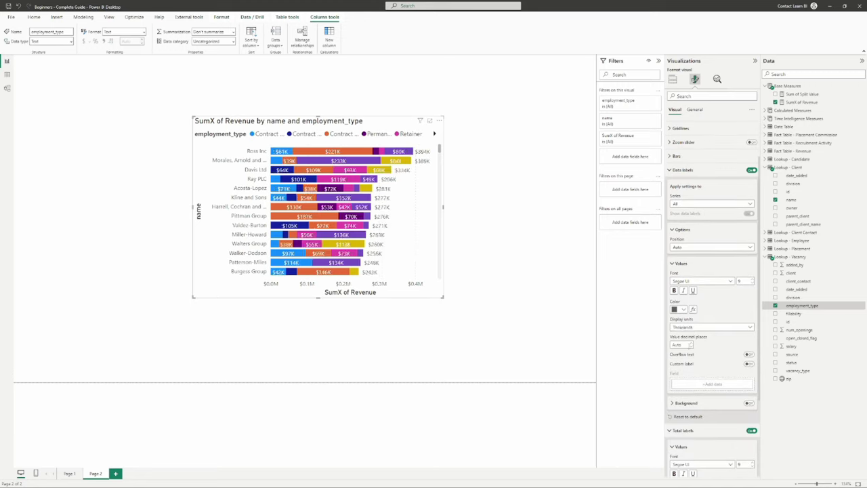
scroll(709, 318, "down", 2)
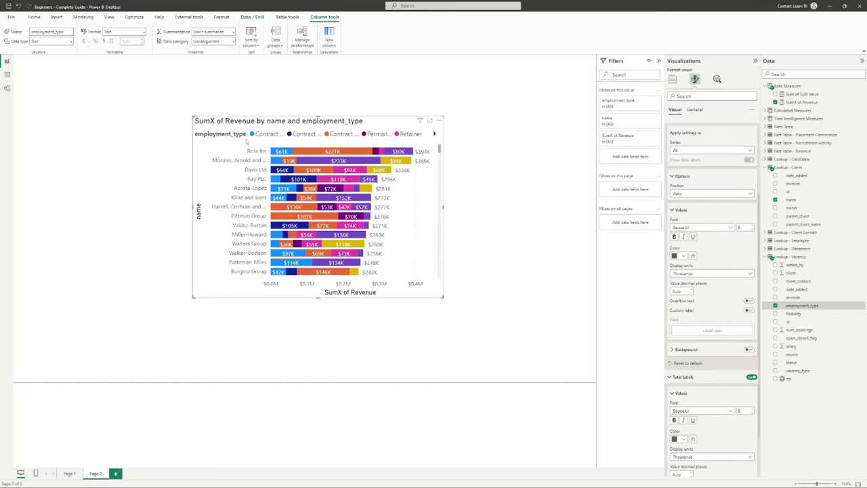
key("ctrl+z")
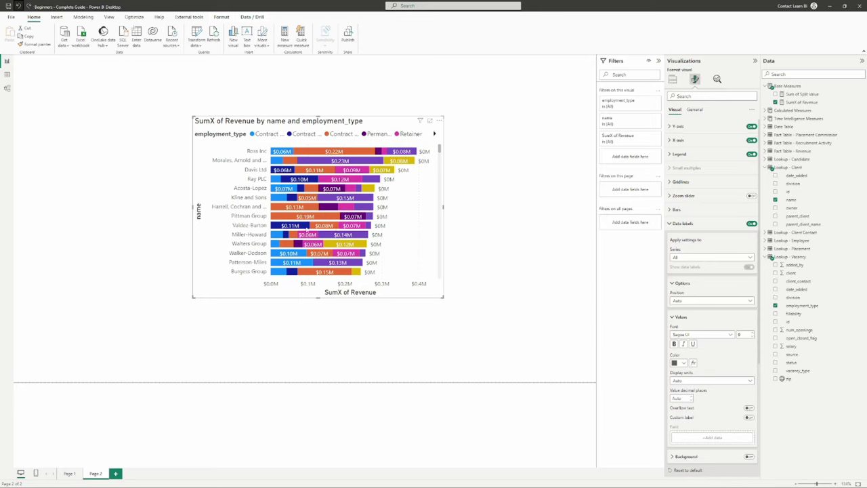
Step: Set the display units of the chart's data label values to None
mouse_move(338, 152)
left_click(688, 383)
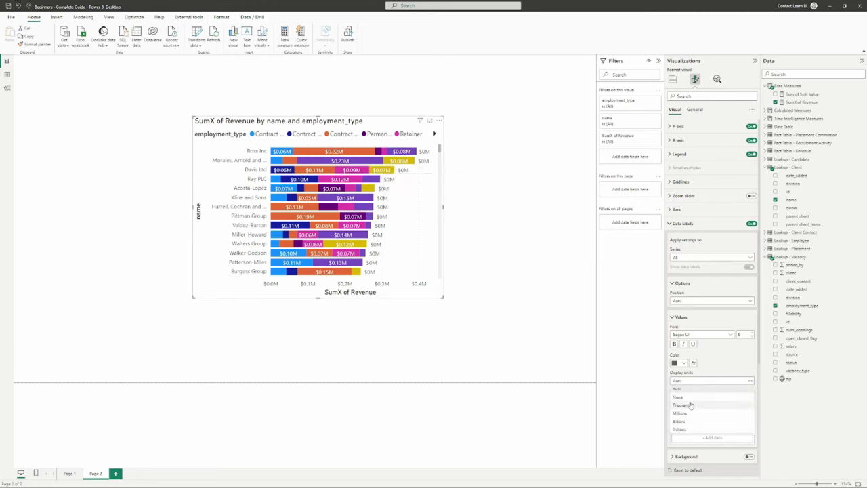
left_click(691, 397)
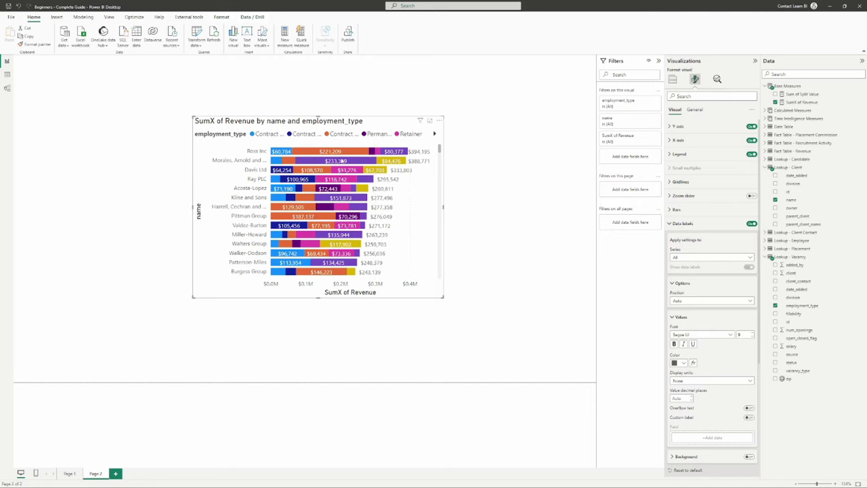
scroll(392, 182, "down", 1)
scroll(386, 195, "up", 1)
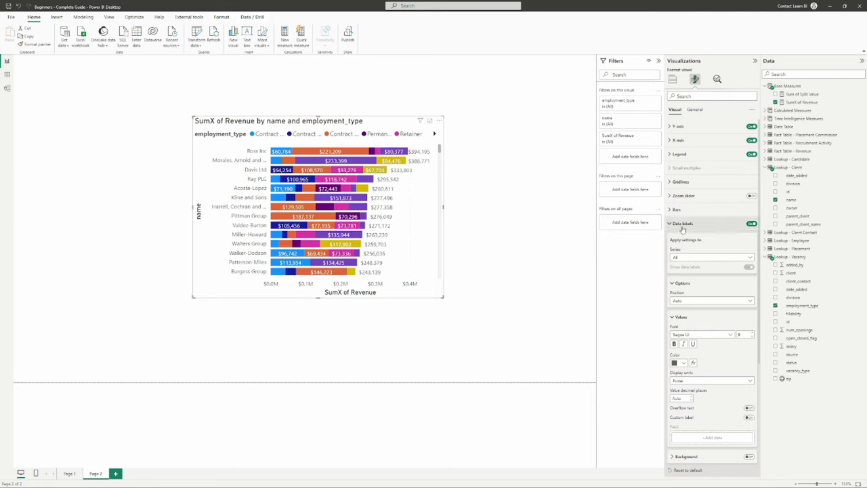
Step: Turn off the stacked bar chart's data labels, return to its field setup and deselect the chart
left_click(708, 226)
left_click(751, 224)
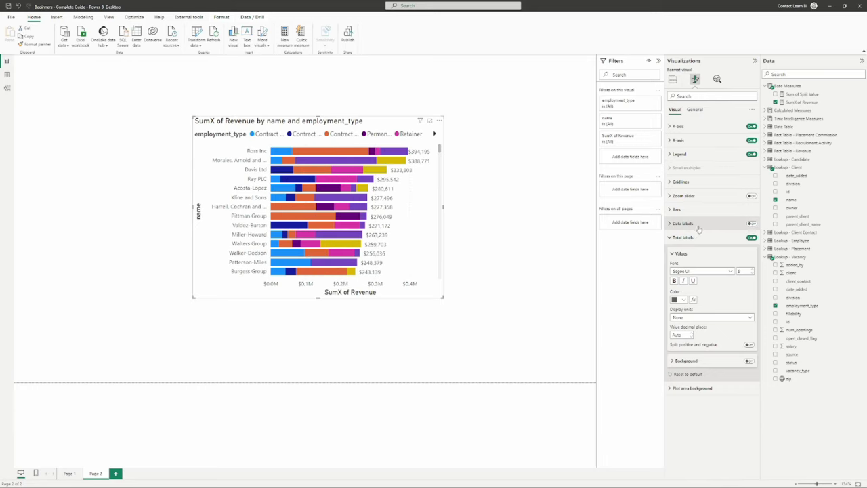
left_click(751, 224)
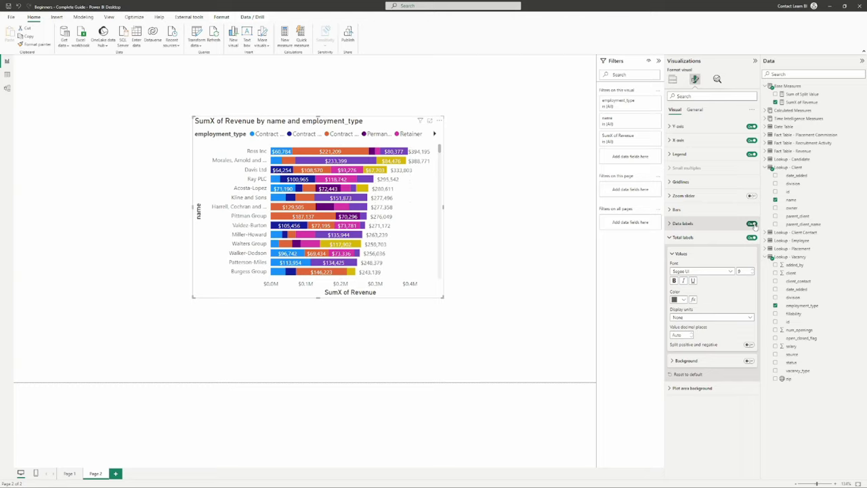
left_click(751, 224)
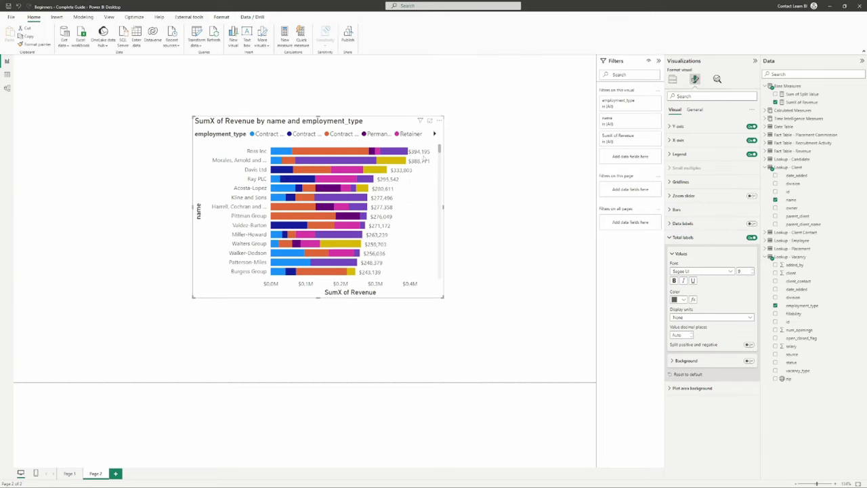
left_click(673, 80)
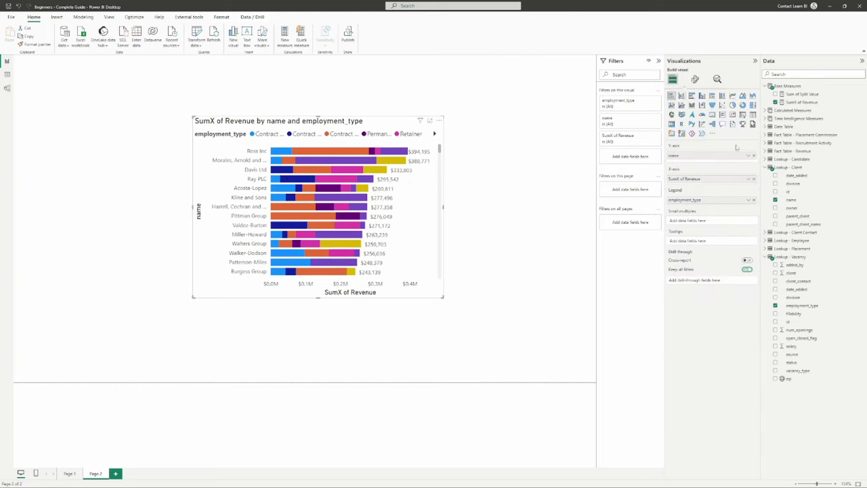
left_click(513, 281)
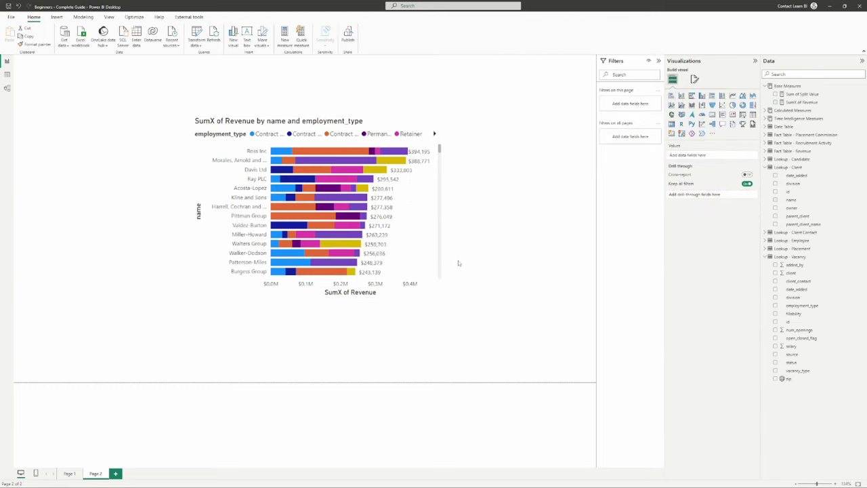
Step: Compare the revenue visual as stacked column and stacked bar charts, and convert it to a clustered bar chart
left_click(364, 120)
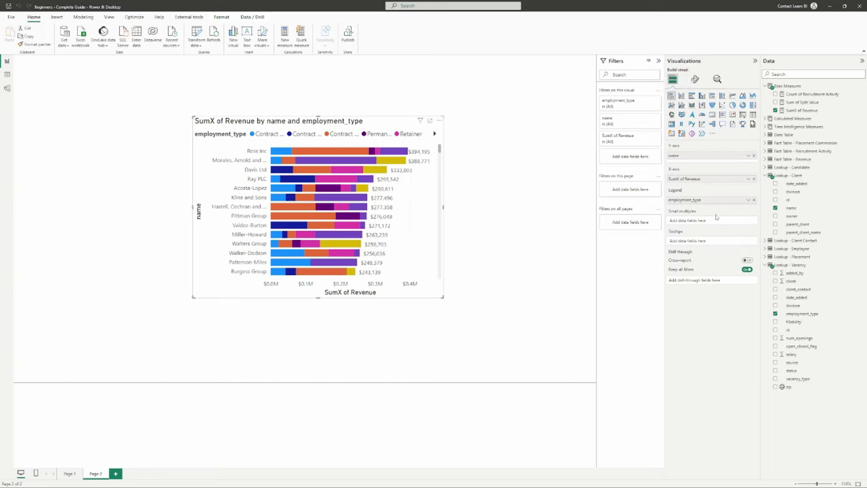
left_click(682, 96)
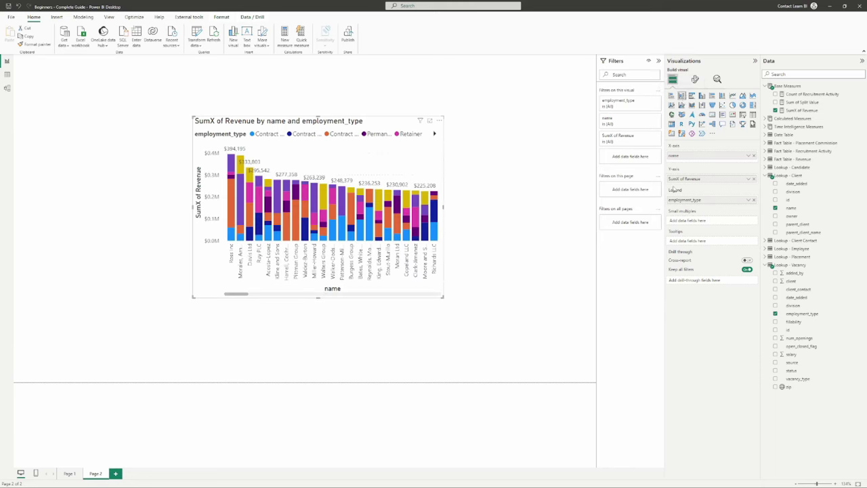
left_click(672, 99)
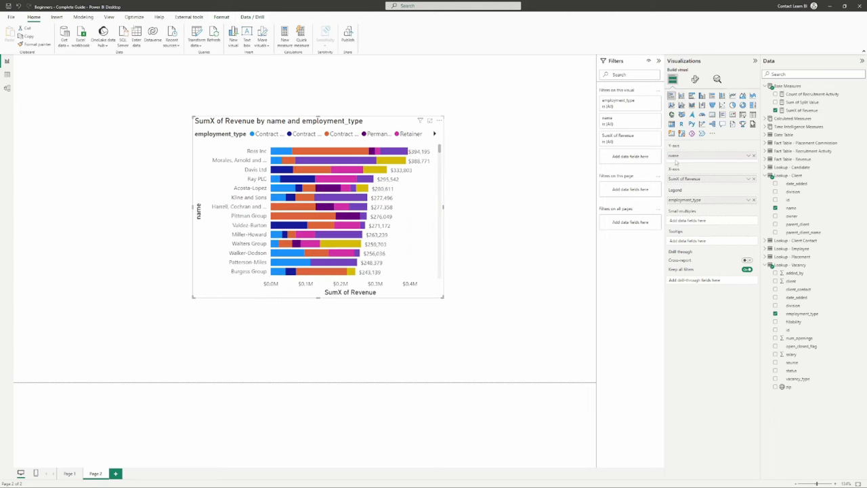
left_click(681, 96)
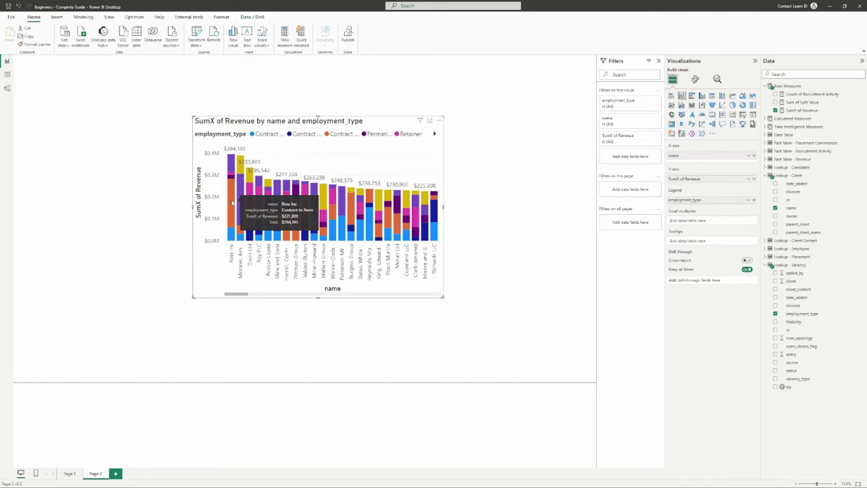
mouse_move(228, 220)
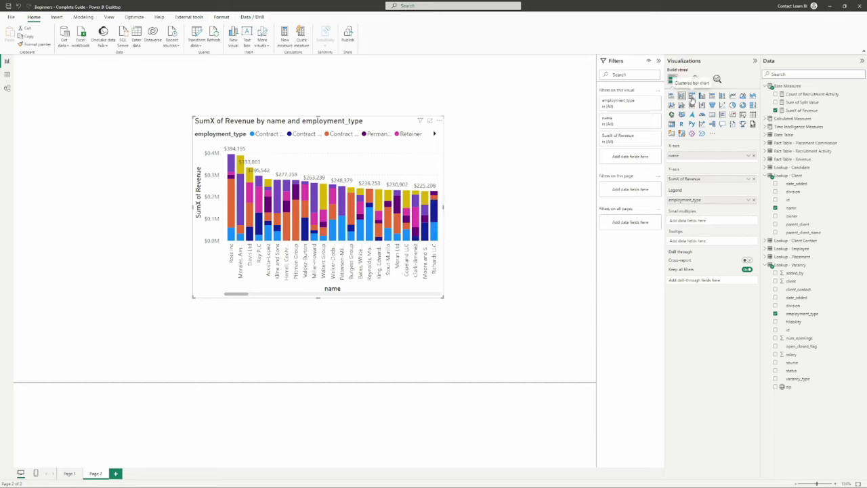
left_click(692, 99)
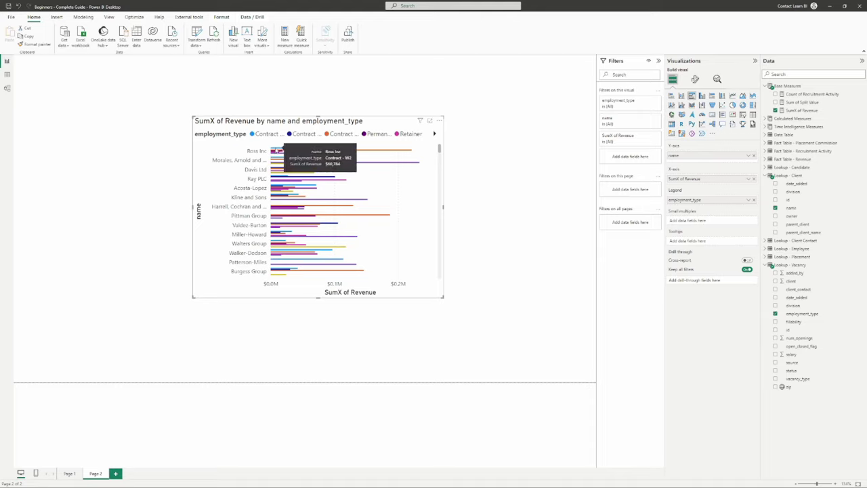
Step: Inspect the Ross Inc bars, switch the revenue visual to a stacked bar chart for comparison and return it to a clustered bar chart
mouse_move(277, 154)
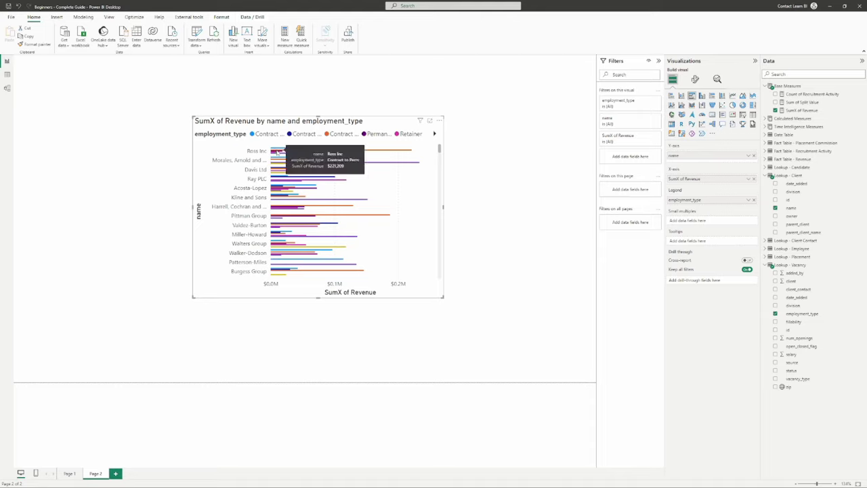
left_click(671, 95)
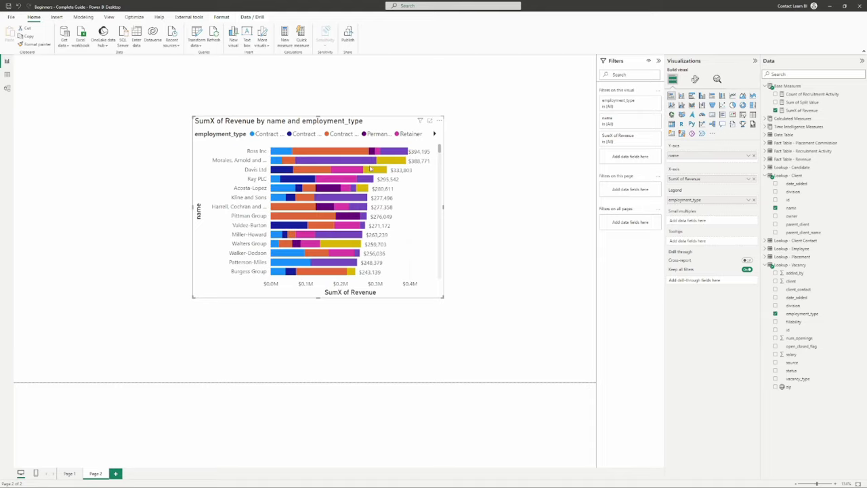
left_click(692, 96)
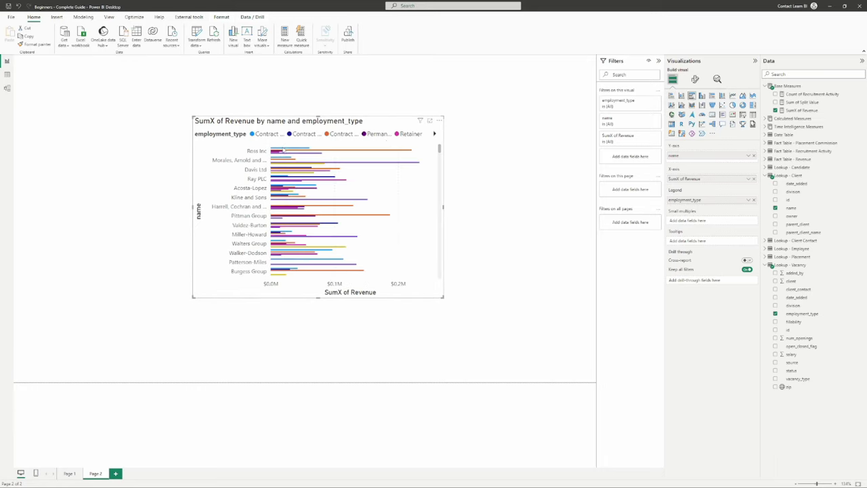
Step: Enlarge the clustered bar chart to the full page height to examine its bars, and shrink it to a medium size on the page
left_click_drag(193, 117, 167, 55)
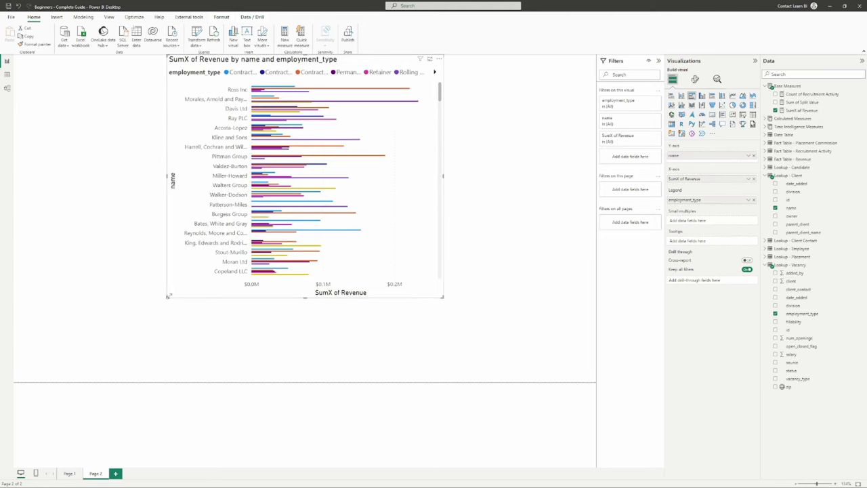
left_click_drag(168, 296, 142, 381)
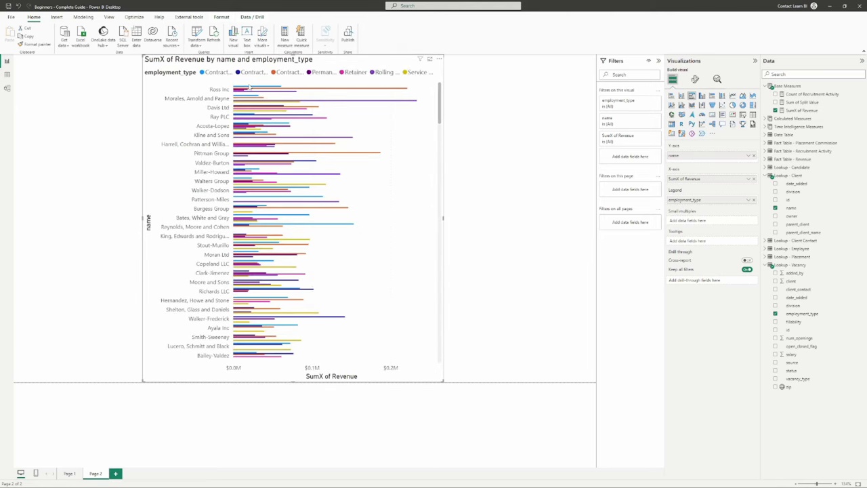
mouse_move(250, 89)
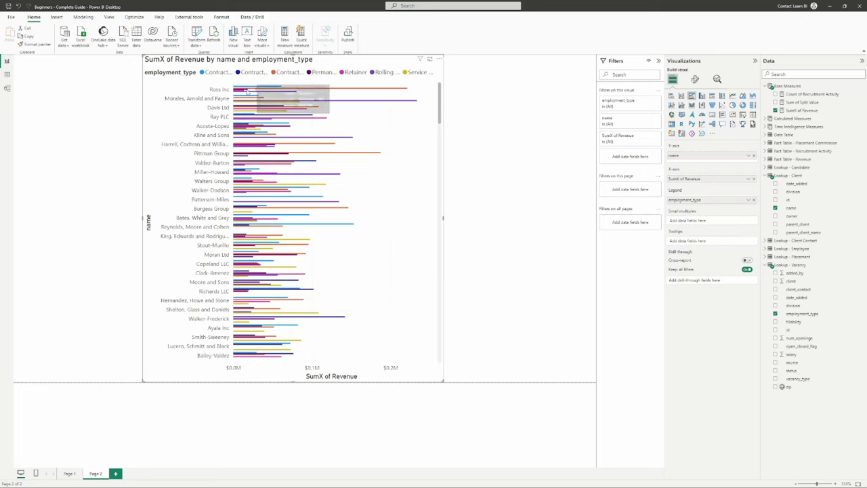
left_click_drag(142, 55, 191, 111)
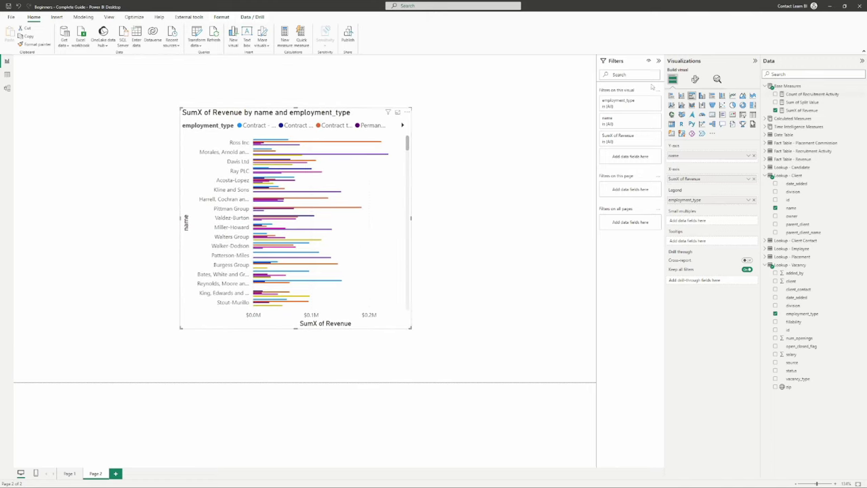
Step: Try the revenue visual as a clustered column chart, convert it to a 100% stacked bar chart and inspect the Ross Inc segments' shares
left_click(703, 96)
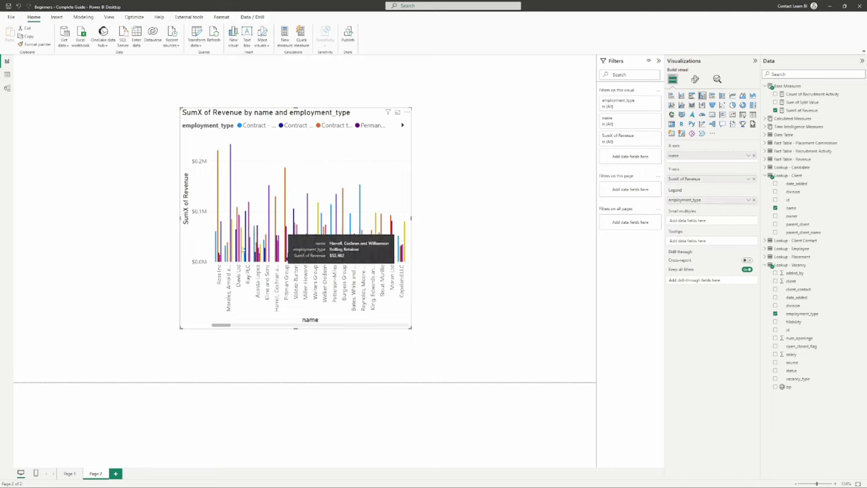
left_click(710, 96)
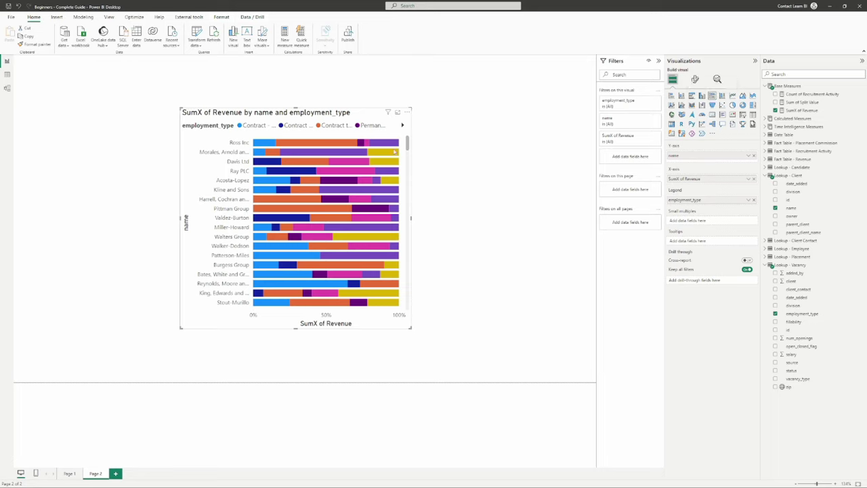
mouse_move(392, 145)
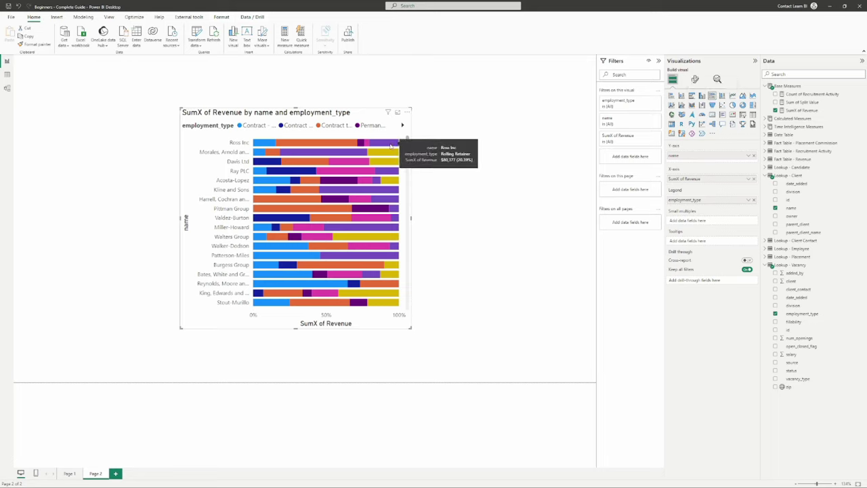
mouse_move(316, 143)
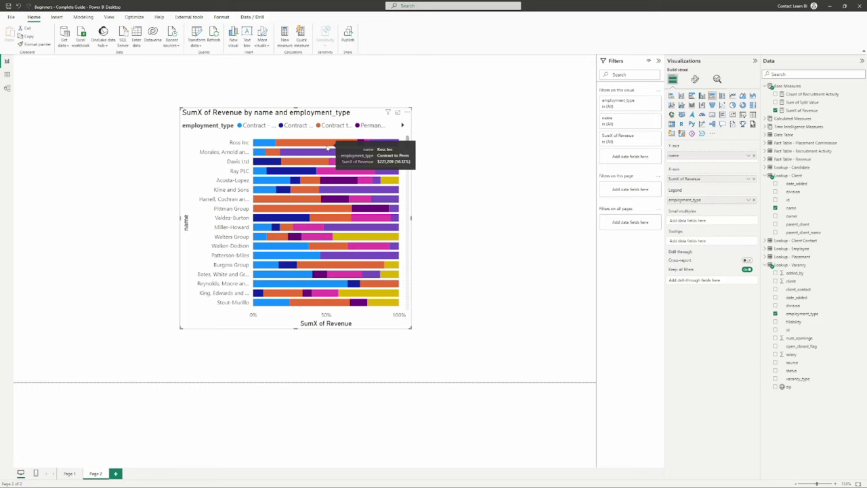
Step: Look through the 100% stacked bars and convert the visual to a 100% stacked column chart, comparing the two orientations
scroll(325, 224, "down", 5)
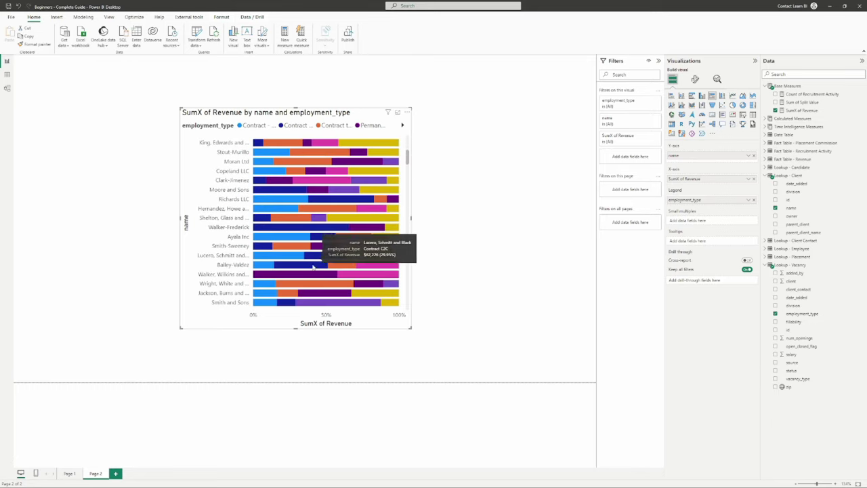
scroll(317, 252, "up", 5)
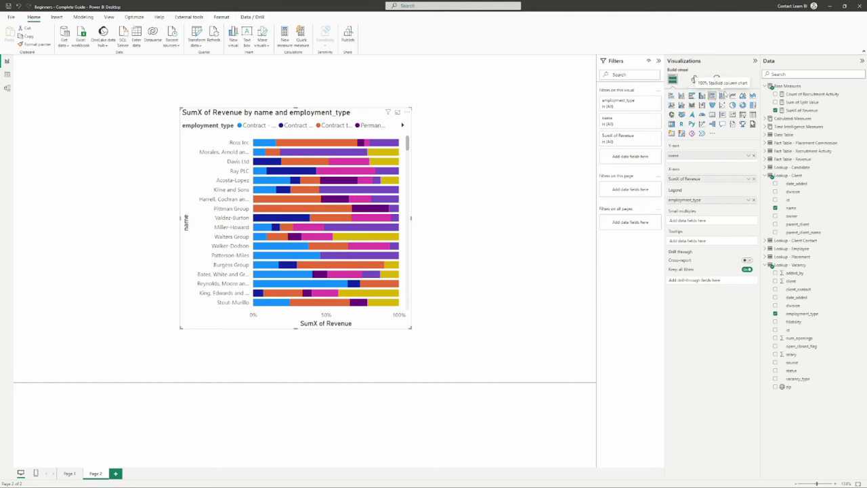
left_click(722, 96)
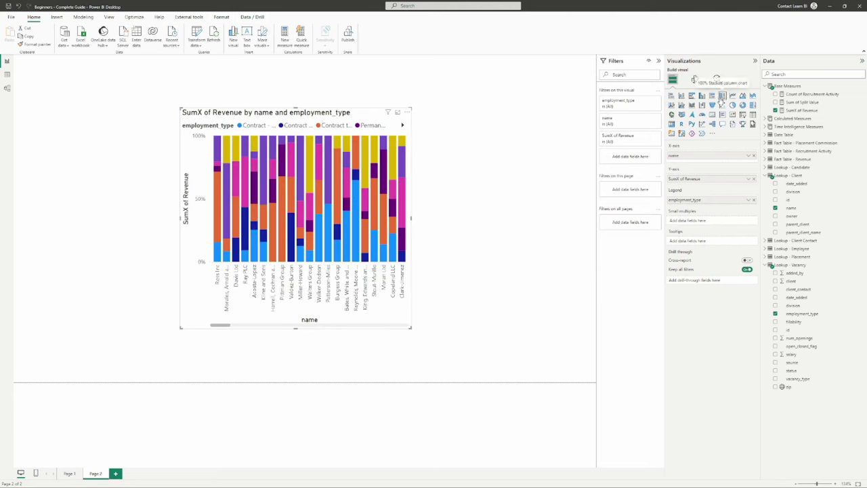
left_click(712, 95)
left_click(722, 96)
left_click(712, 96)
left_click(722, 96)
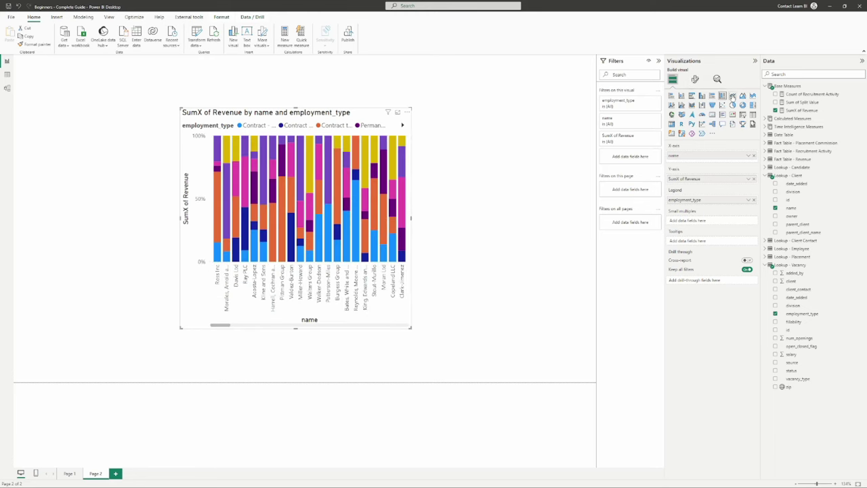
Step: Convert the visual to a line chart of SumX of Revenue by name, without the employment_type legend
left_click(732, 96)
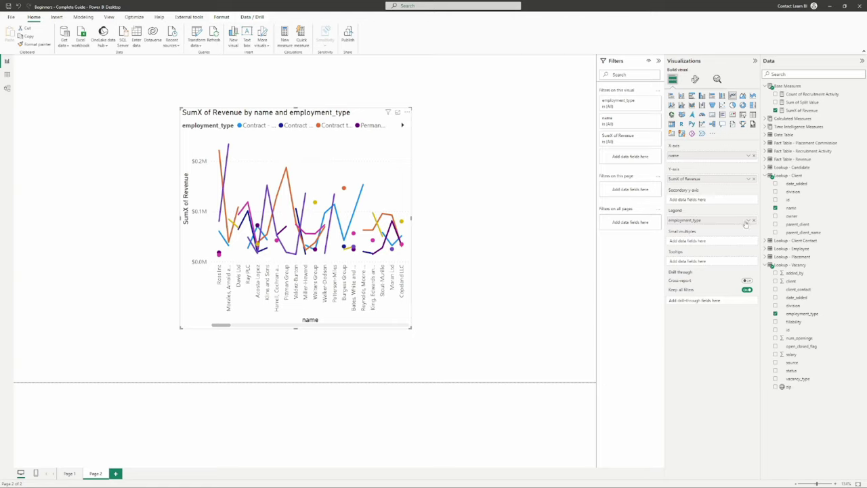
left_click(753, 221)
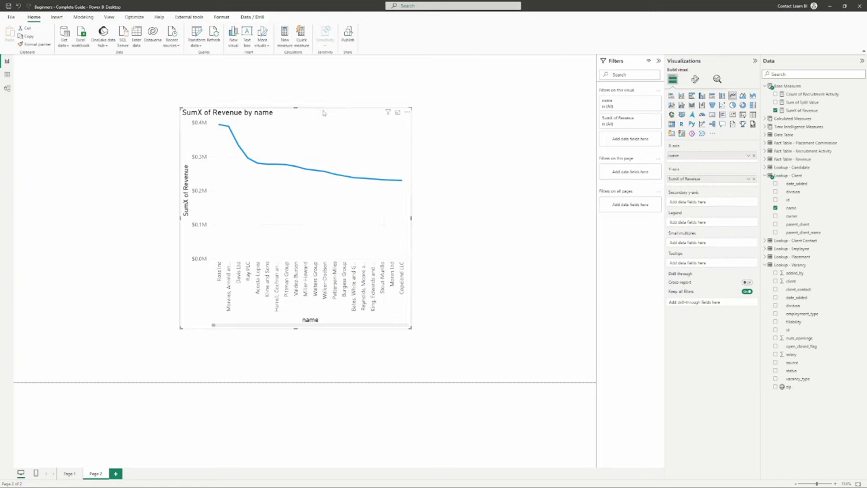
left_click_drag(323, 112, 325, 109)
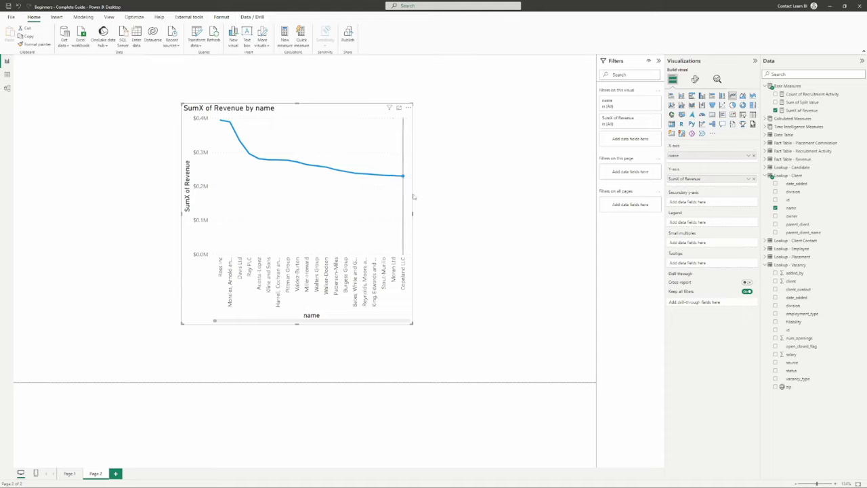
Step: Plot Count of Recruitment Activity on the line chart's secondary y-axis, comparing it with placement on the primary y-axis
left_click_drag(802, 95, 678, 205)
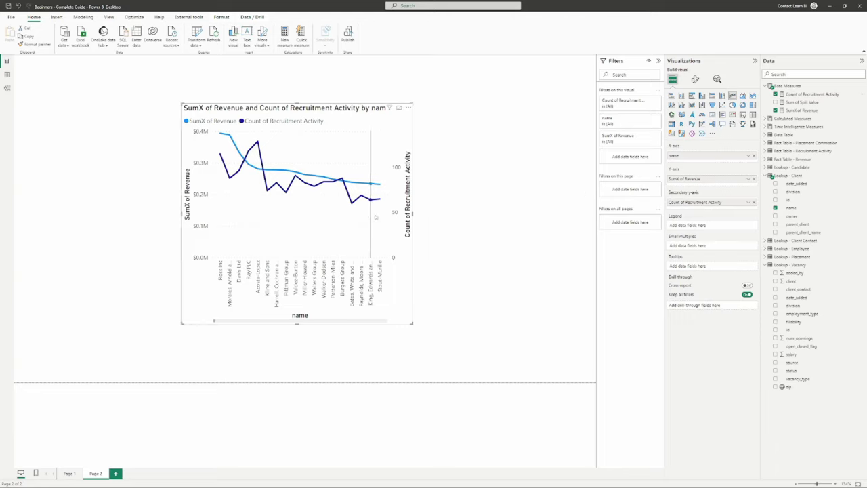
mouse_move(381, 200)
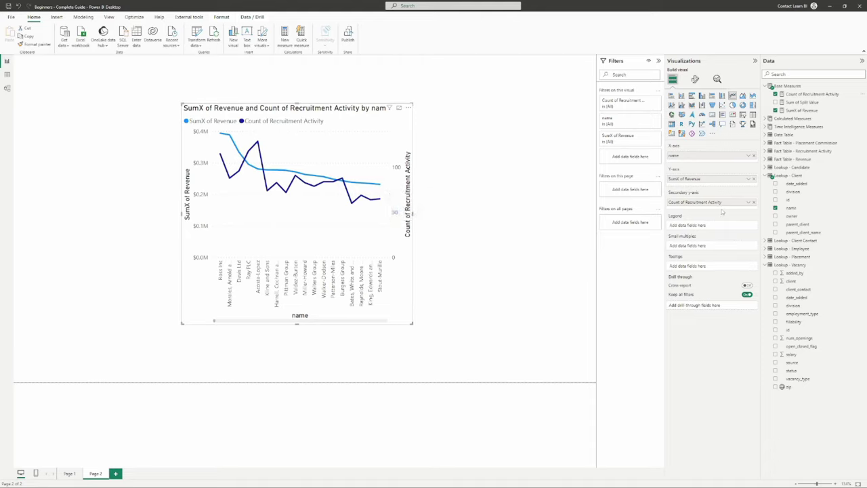
left_click_drag(712, 203, 710, 183)
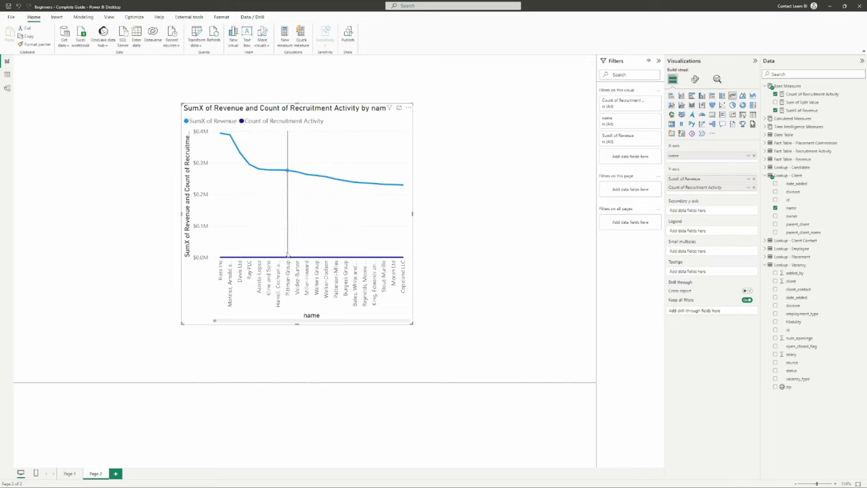
left_click_drag(681, 189, 685, 210)
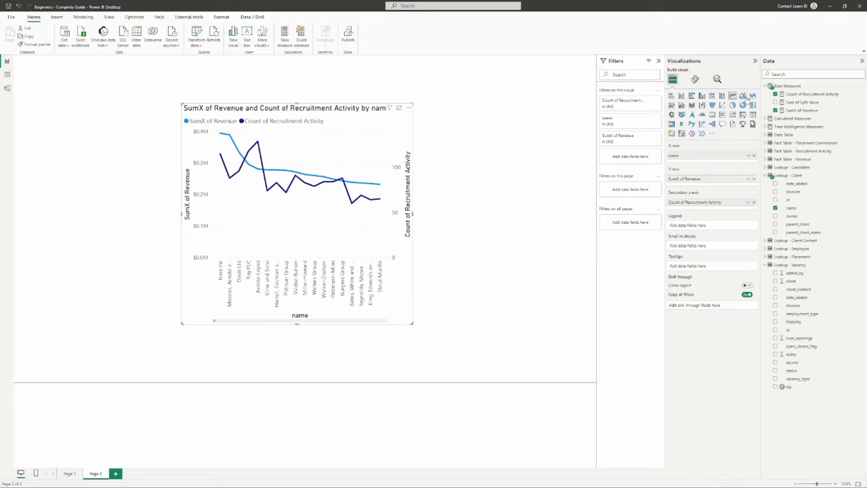
Step: Compare the line chart with its area chart version and convert the visual to a stacked area chart
left_click(742, 95)
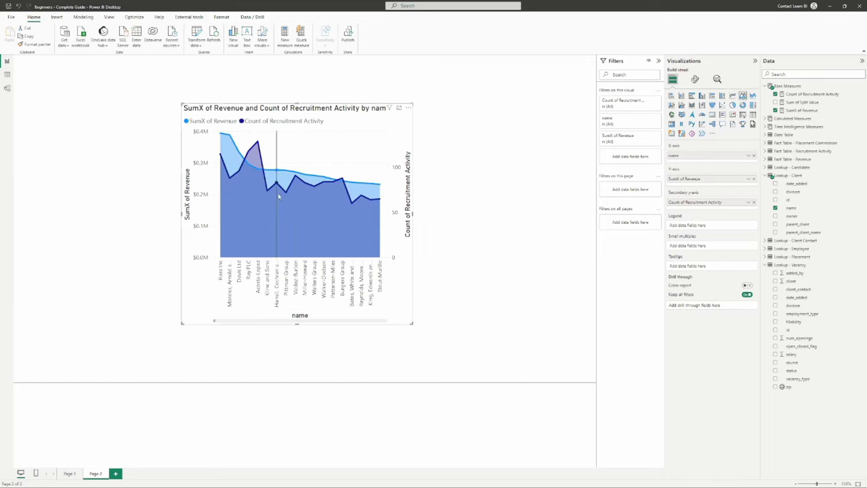
left_click(733, 96)
left_click(743, 96)
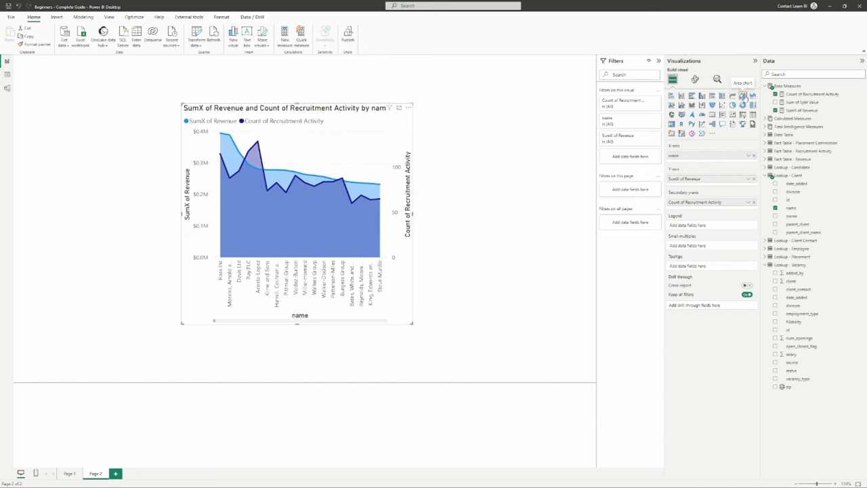
left_click(733, 96)
left_click(752, 96)
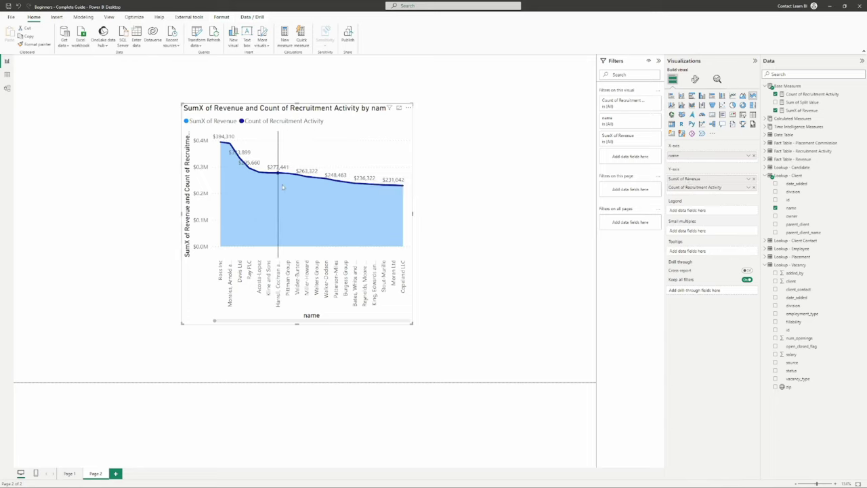
mouse_move(283, 187)
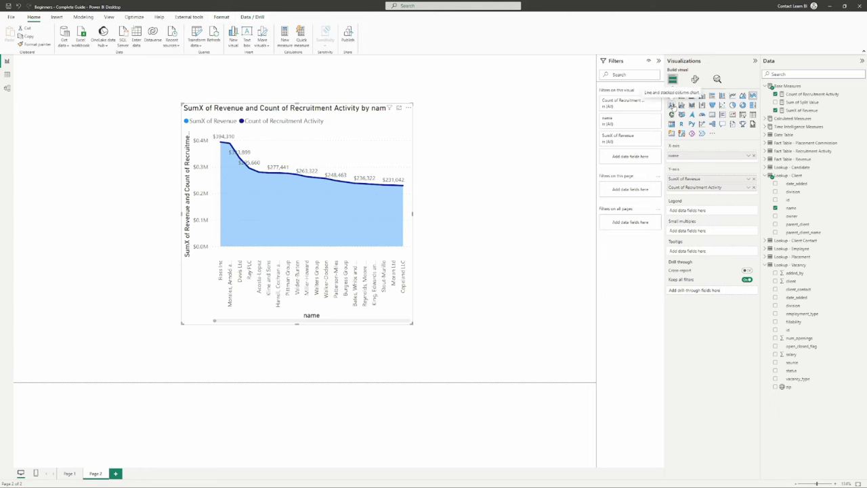
Step: Convert the visual to a line and stacked column chart with Count of Recruitment Activity on the line y-axis
left_click(671, 105)
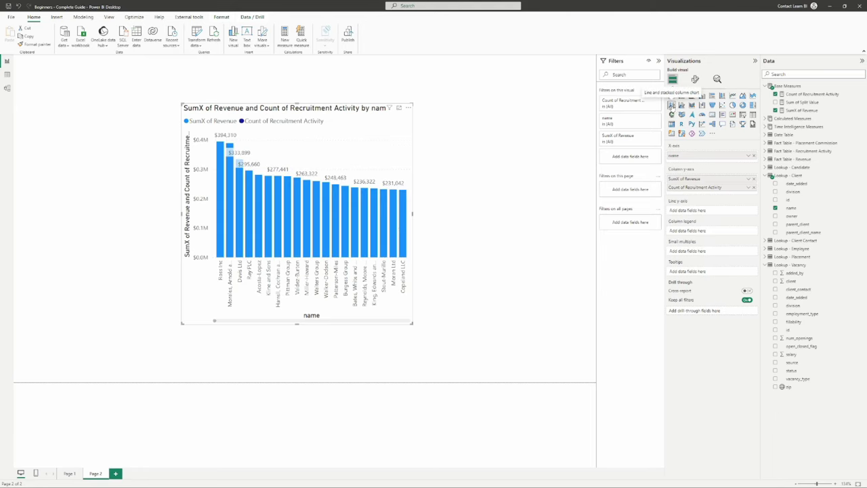
left_click_drag(694, 191, 708, 210)
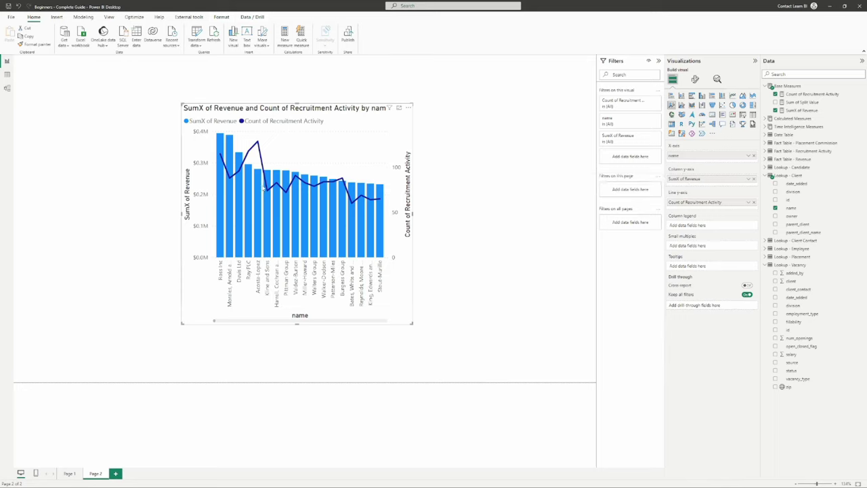
mouse_move(258, 143)
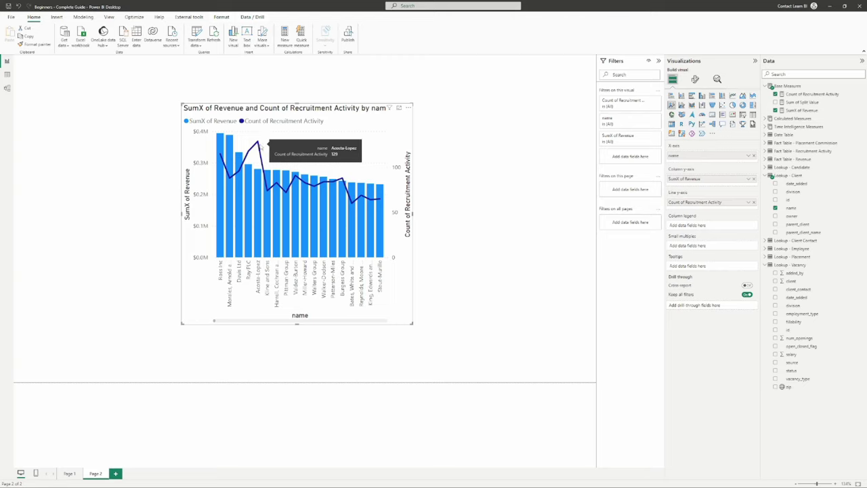
mouse_move(263, 174)
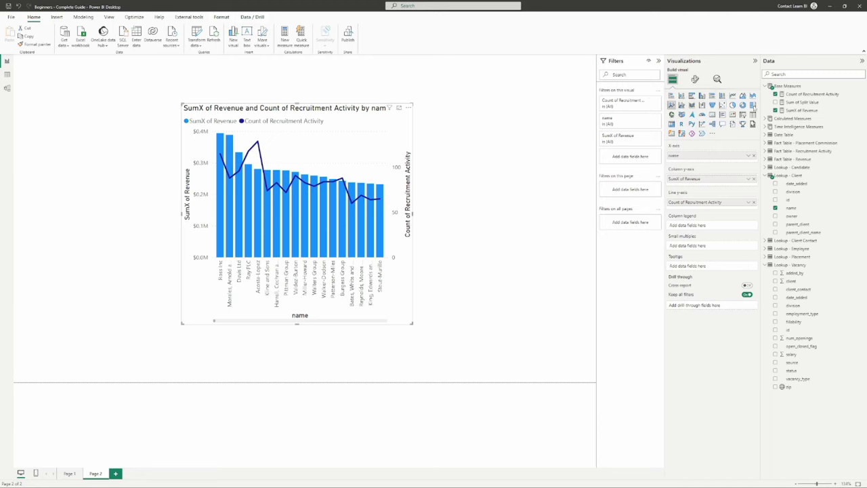
Step: Split the columns by employment_type and compare the stacked and clustered combo charts, ending on line and clustered column
left_click_drag(802, 314, 698, 226)
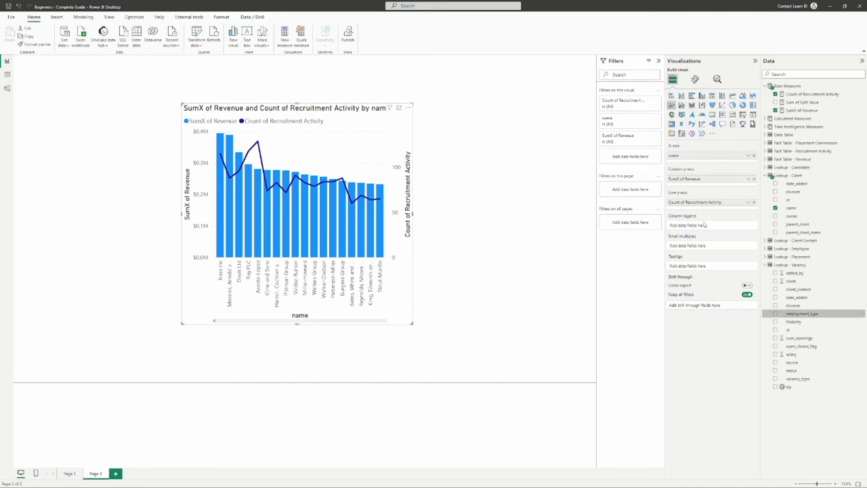
left_click(681, 105)
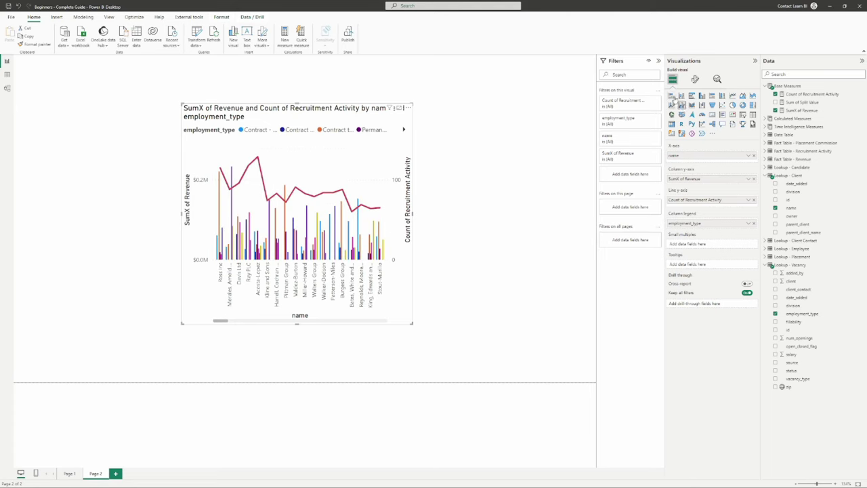
left_click(672, 105)
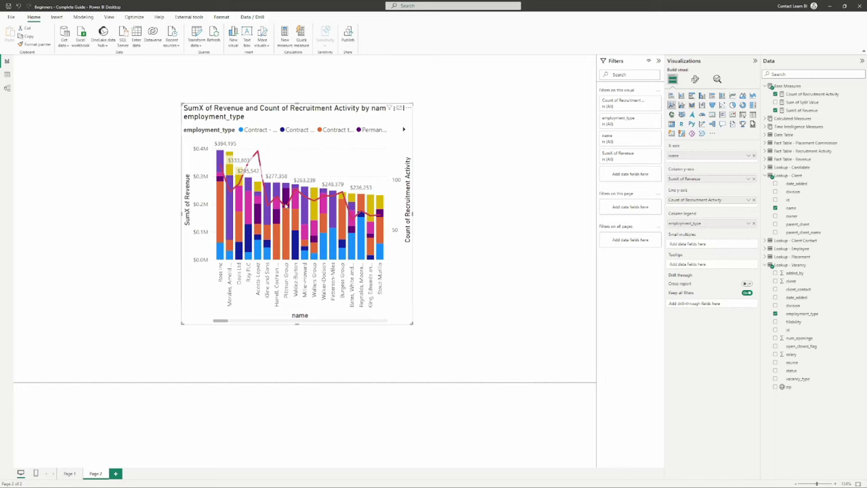
left_click(681, 105)
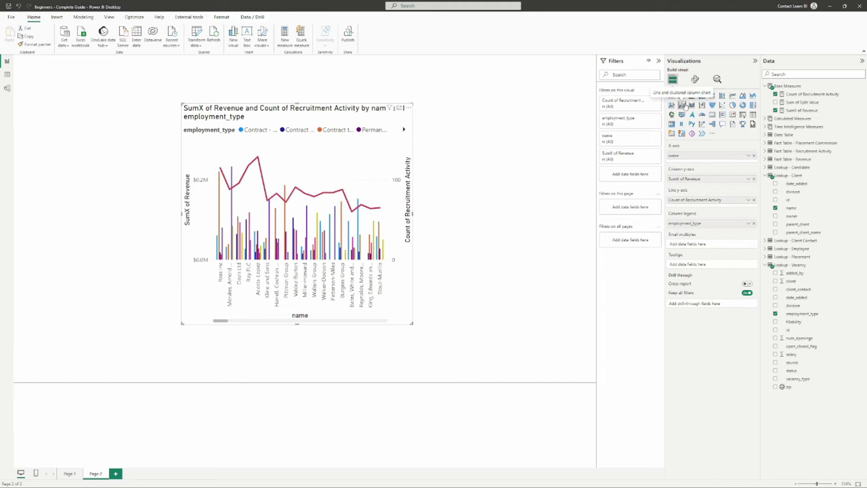
Step: Convert the visual to a ribbon chart with employment_type as legend, and change it to a waterfall chart
left_click(692, 107)
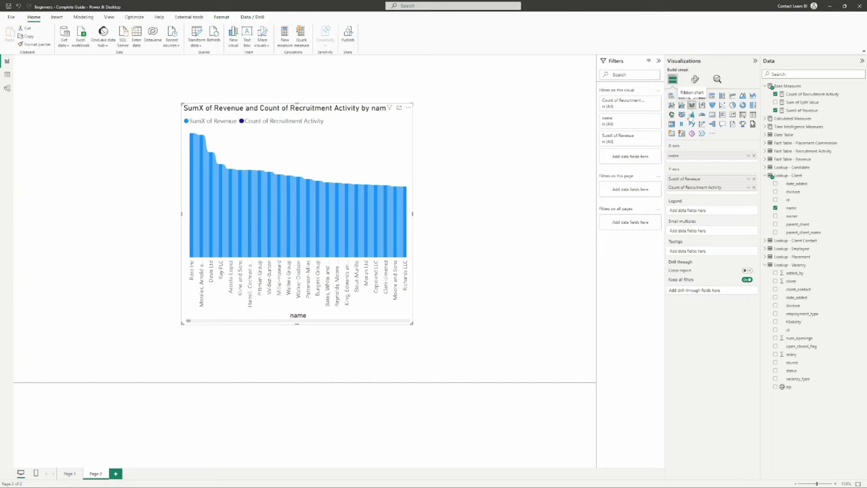
left_click_drag(799, 315, 705, 217)
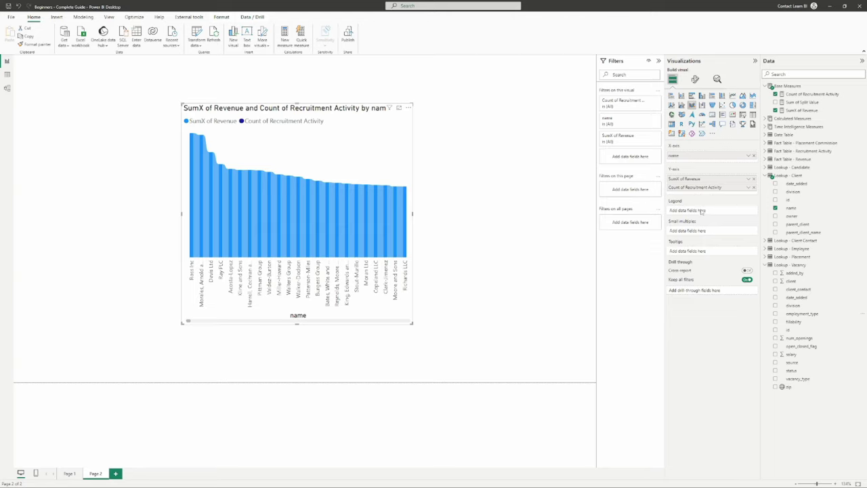
left_click(704, 105)
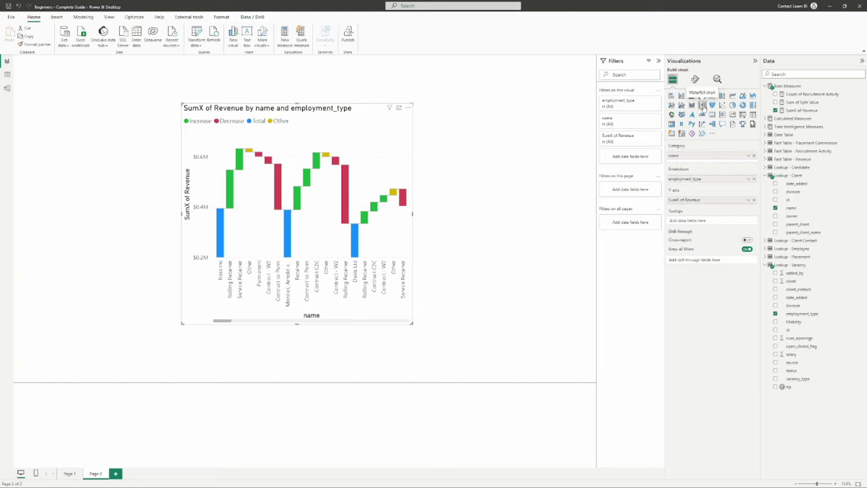
Step: Convert the visual to a funnel chart by name, with Count of Recruitment Activity as its only value
left_click(712, 105)
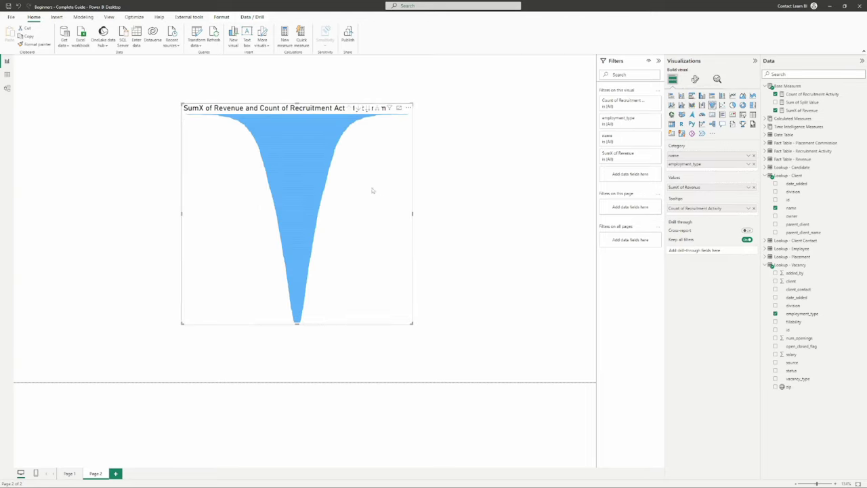
left_click_drag(710, 208, 705, 164)
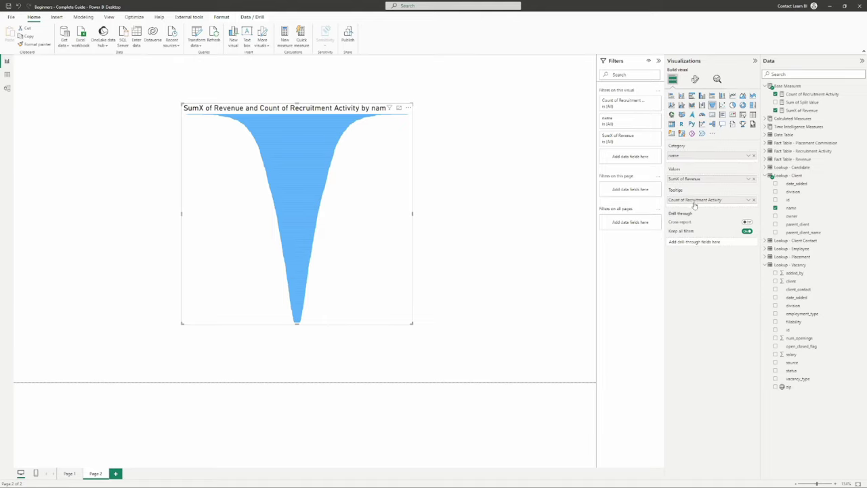
left_click(753, 179)
left_click_drag(694, 200, 687, 182)
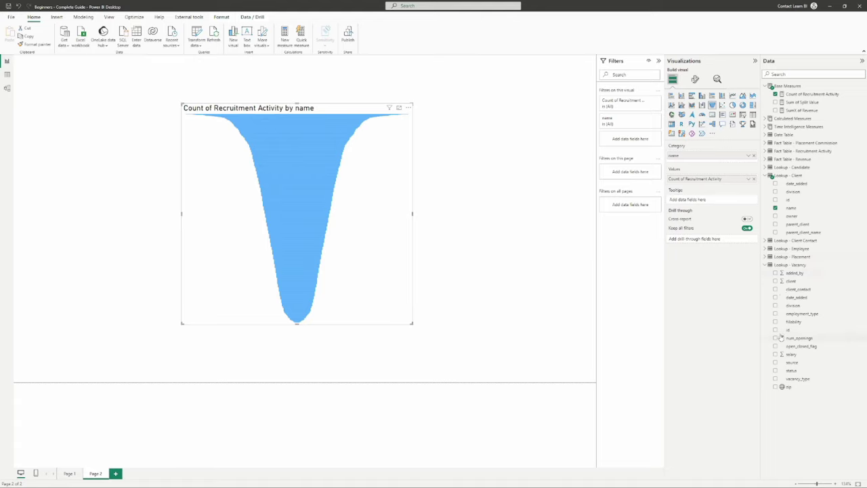
Step: Replace name with Activity Type from the Recruitment Activity fact table as the funnel's category
left_click_drag(805, 315, 799, 299)
left_click(765, 151)
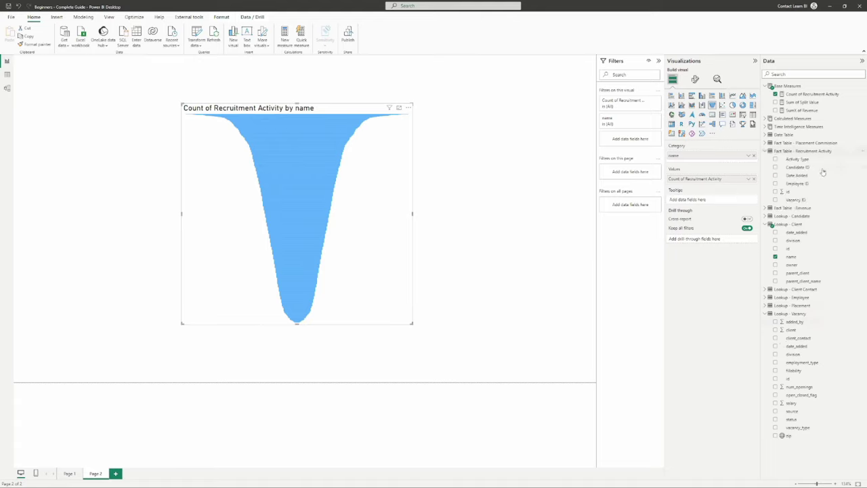
left_click_drag(798, 159, 685, 155)
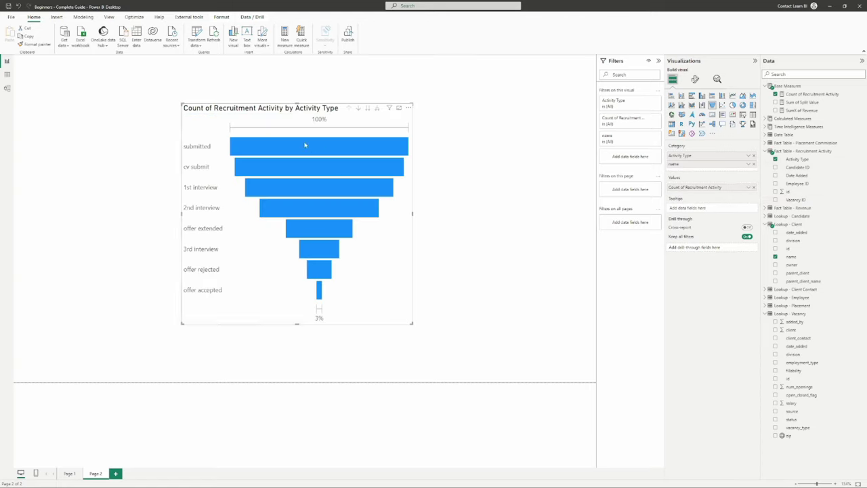
left_click(753, 164)
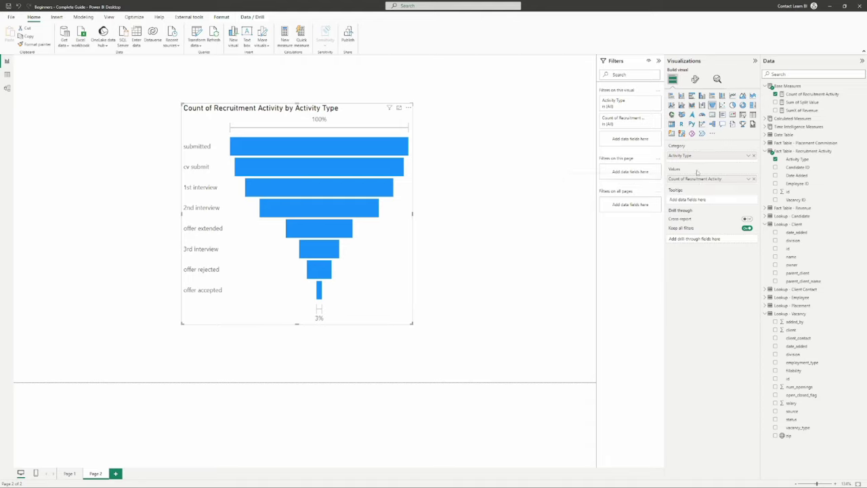
Step: Try the funnel with Count of Recruitment Activity and SumX of Revenue as values without a category, and restore the Activity Type breakdown
left_click(754, 156)
left_click_drag(796, 113, 691, 187)
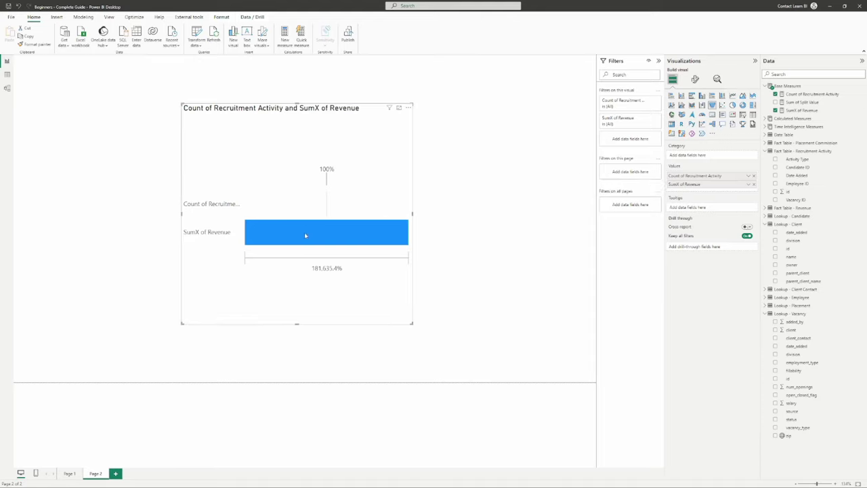
left_click(754, 184)
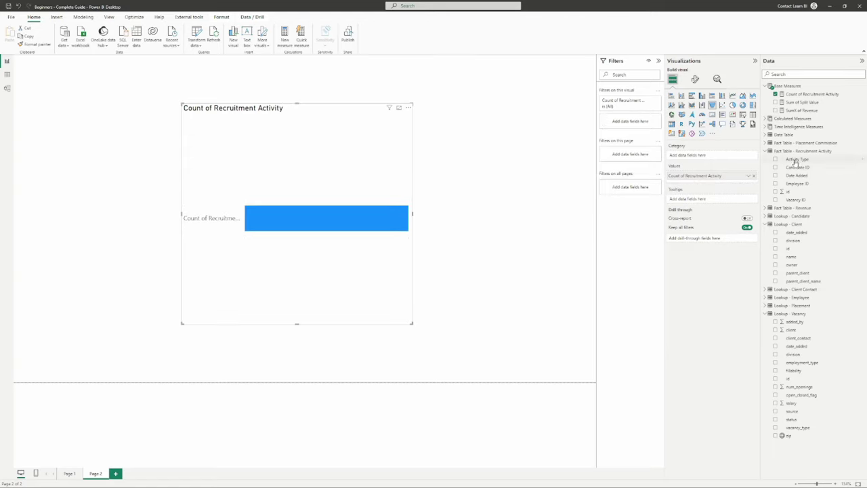
left_click_drag(796, 159, 723, 155)
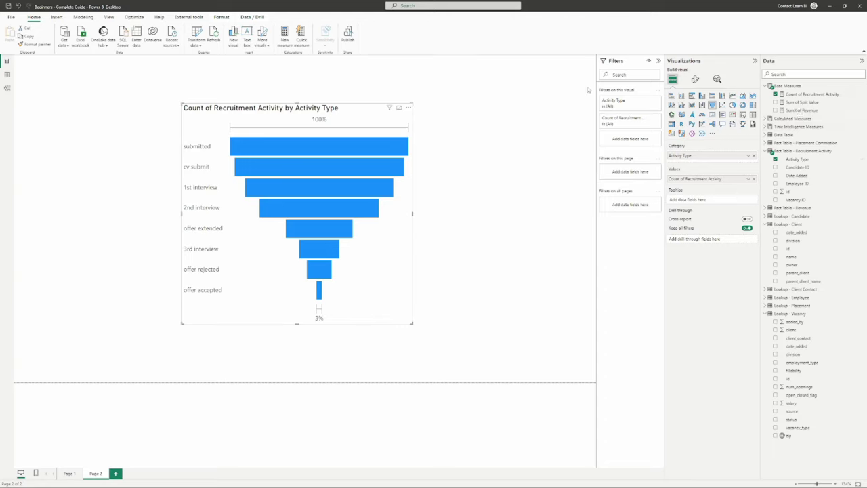
Step: Switch the funnel through the scatter, pie and donut chart types, ending on a treemap
left_click(722, 105)
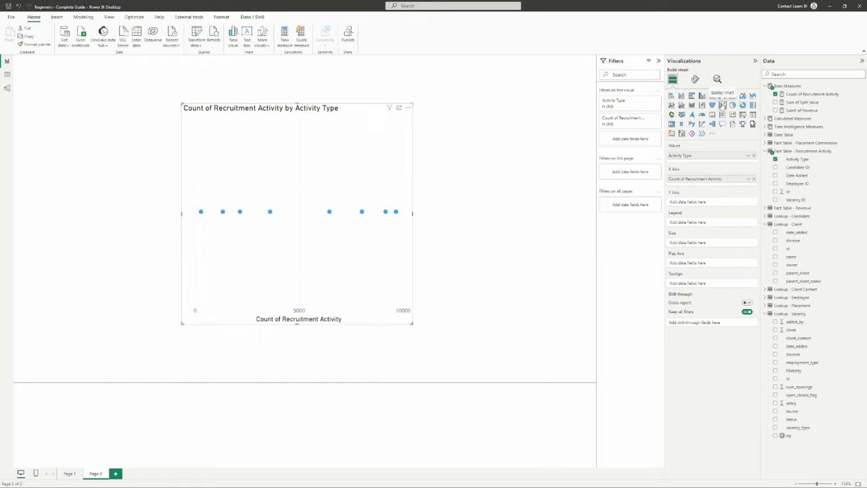
left_click(695, 79)
left_click(673, 80)
left_click(733, 105)
left_click(743, 106)
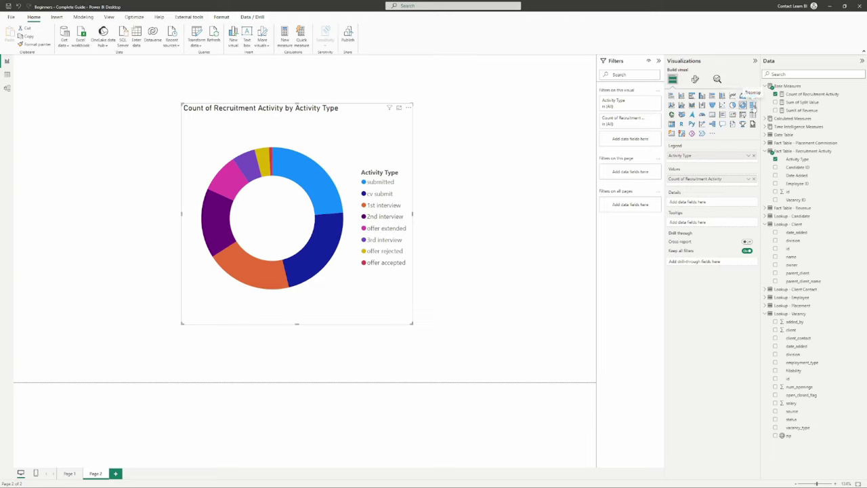
left_click(753, 106)
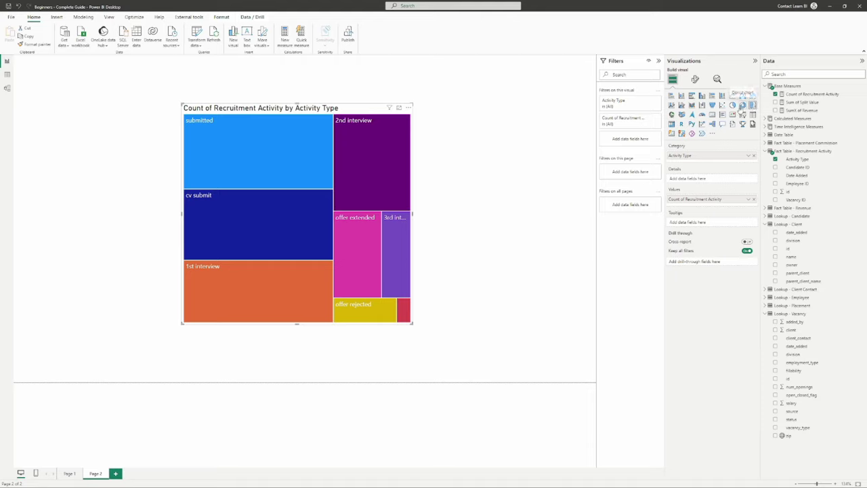
Step: Try the map, filled map and Azure map types on the visual, ending on the Azure map
left_click(672, 115)
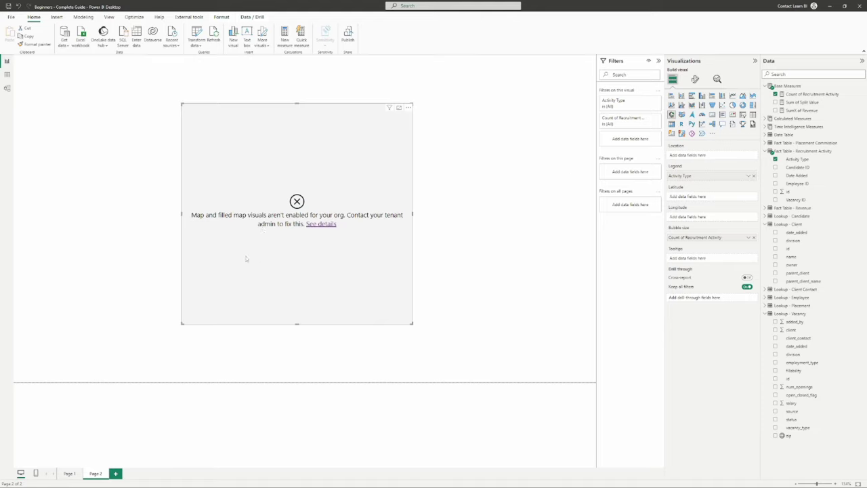
left_click(682, 115)
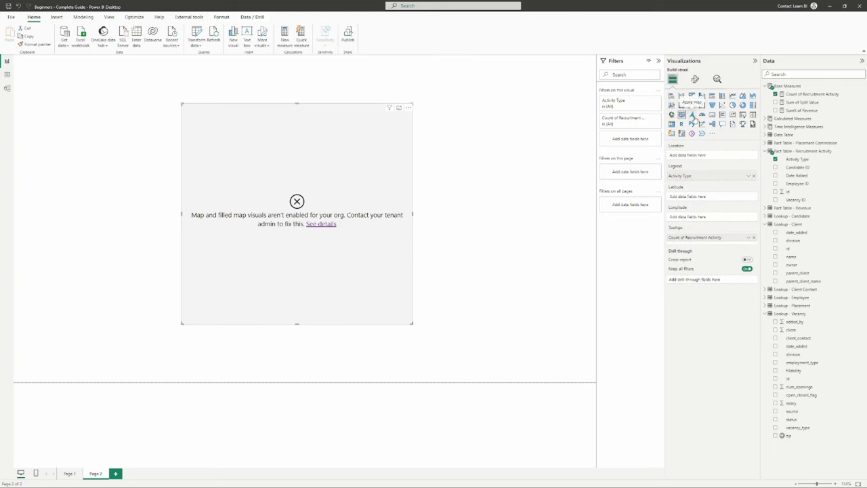
left_click(692, 116)
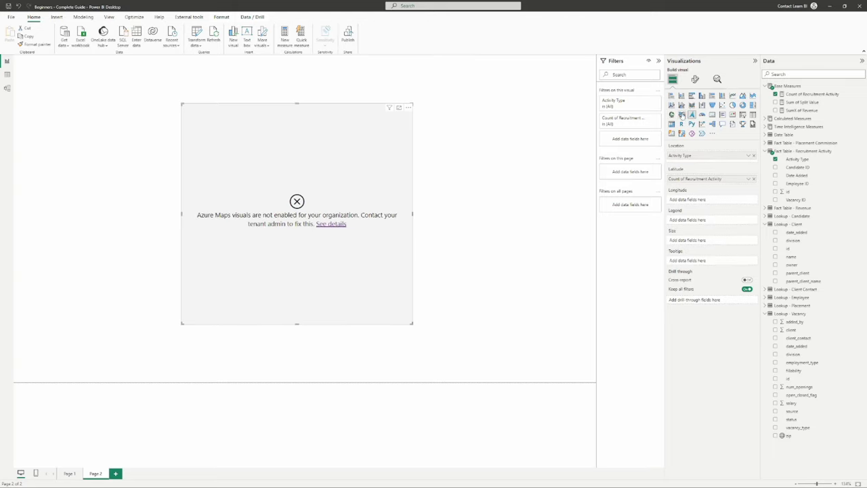
left_click(671, 114)
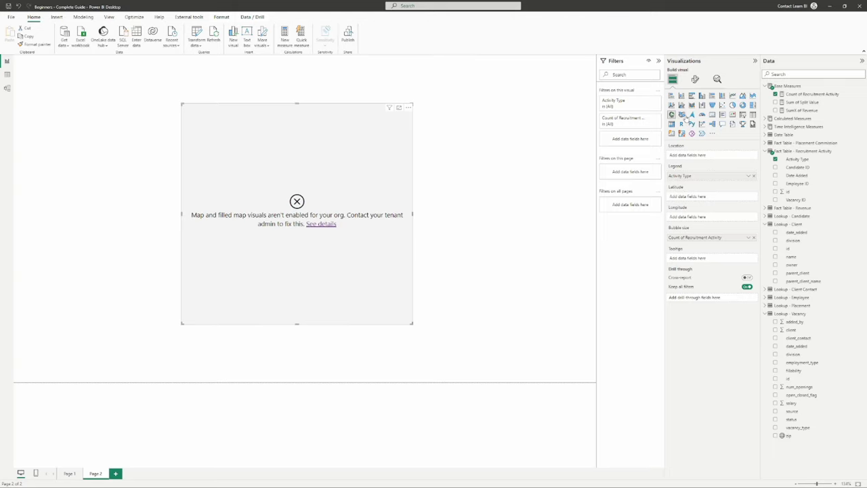
left_click(683, 115)
left_click(692, 115)
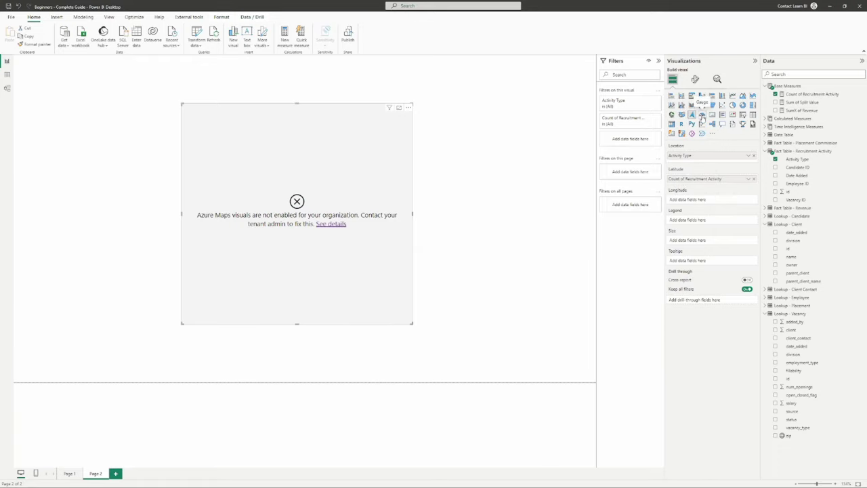
Step: Switch the visual through the gauge, card and multi-row card types, ending on a KPI
left_click(702, 116)
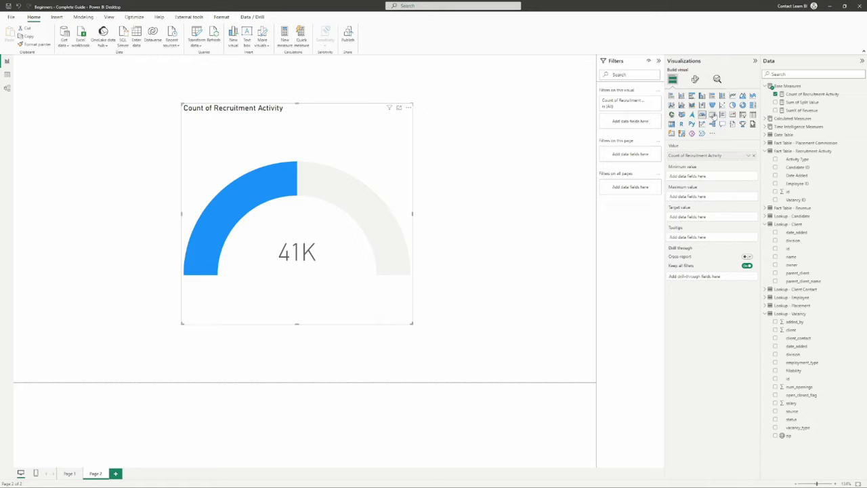
left_click(713, 116)
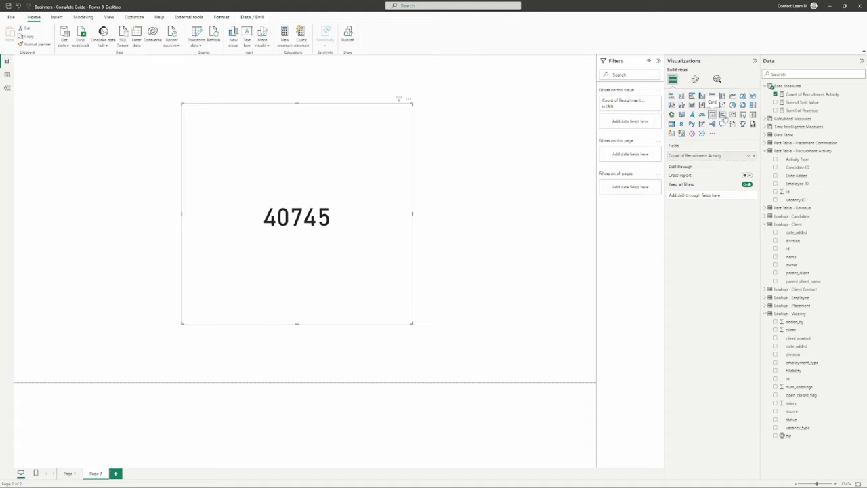
left_click(722, 115)
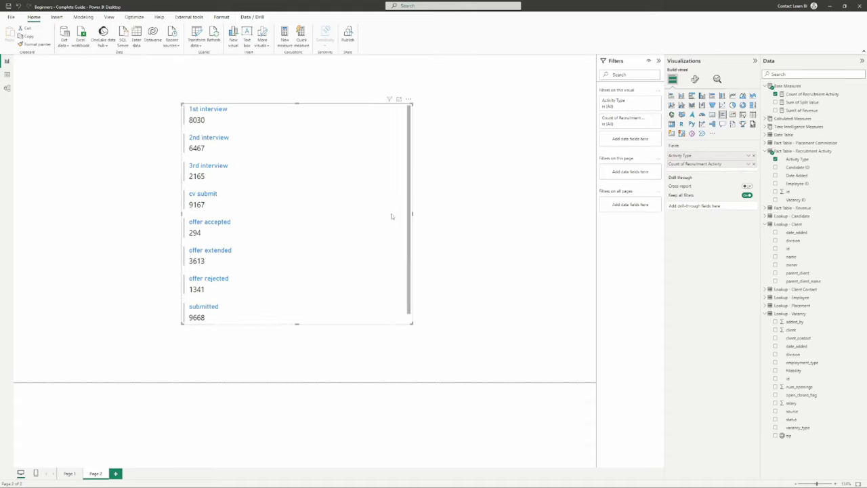
left_click(732, 115)
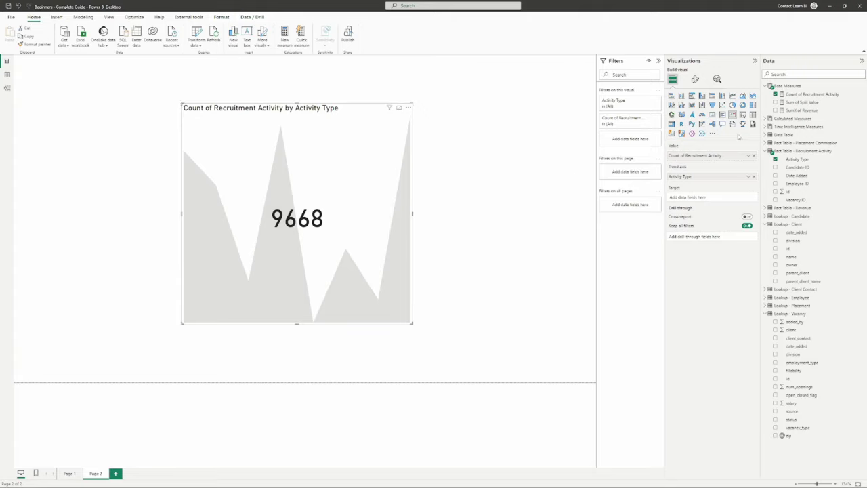
Step: Replace the KPI's fields with Activity Type alone and convert the visual to a slicer
left_click(775, 159)
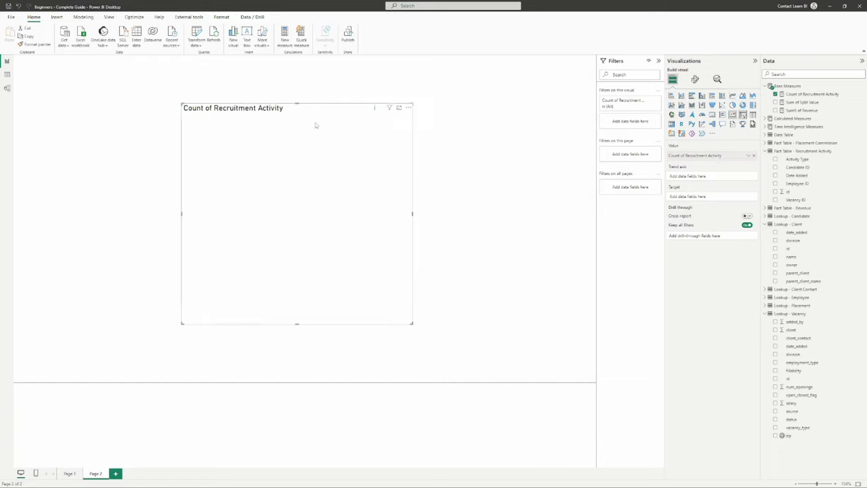
left_click(775, 94)
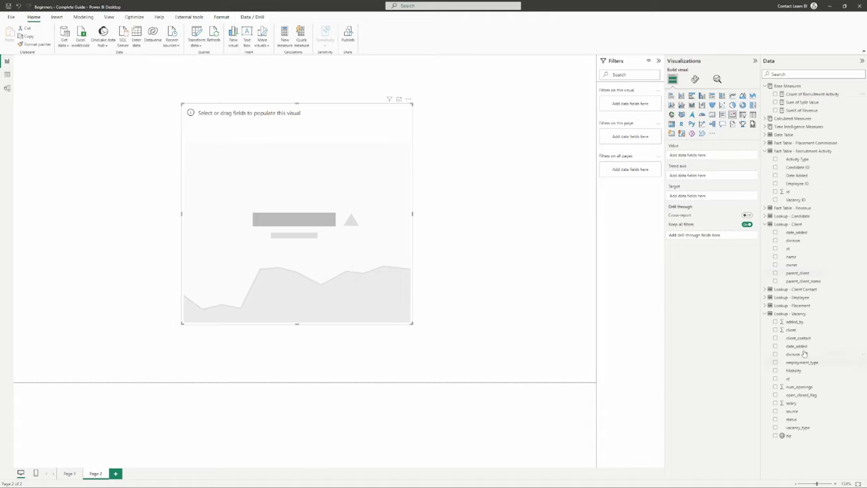
left_click(798, 159)
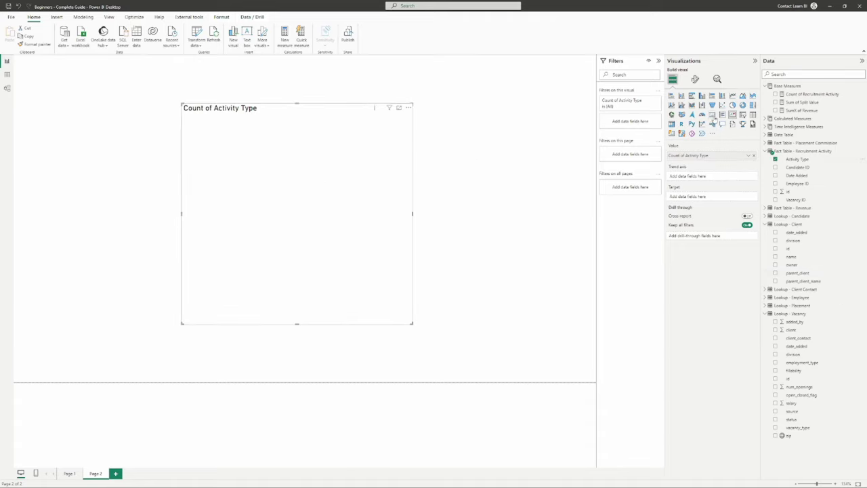
left_click(742, 116)
Step: Select 3rd interview in the slicer and create a column chart of Count of Recruitment Activity beside it
left_click(224, 134)
left_click(207, 147)
left_click_drag(811, 94, 507, 228)
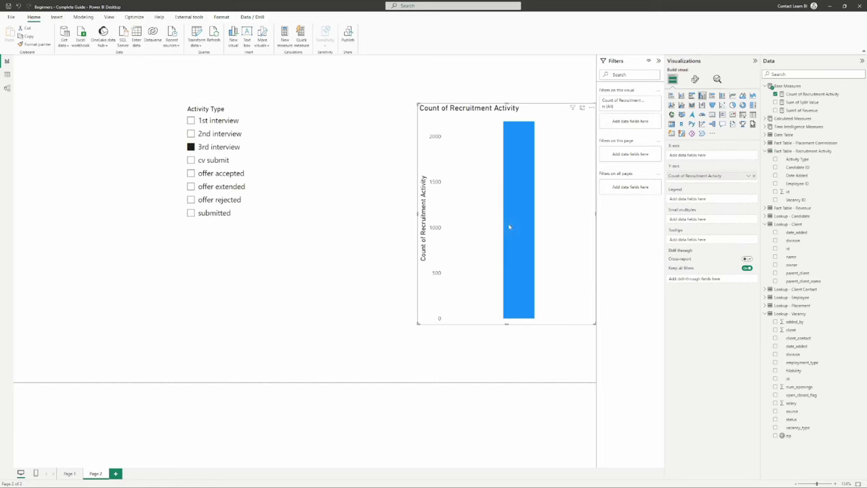
Step: Filter the column chart by several activity types in the slicer, one after another, ending with offer rejected
left_click(227, 161)
left_click(224, 147)
left_click(223, 174)
left_click(213, 160)
left_click(210, 134)
left_click(212, 122)
left_click(210, 161)
left_click(215, 200)
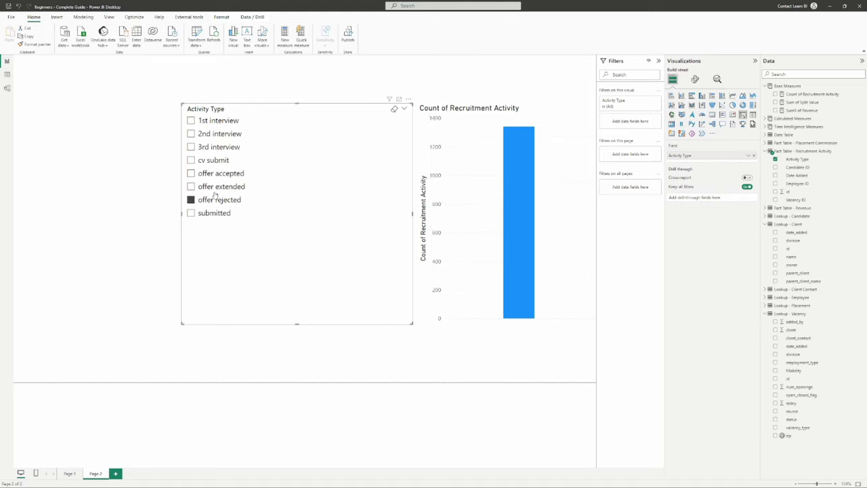
Step: Shrink the slicer to fit its list and test it with cv submit, 2nd interview and offer accepted
left_click_drag(410, 322, 281, 232)
left_click(214, 160)
left_click(210, 133)
left_click(216, 174)
left_click(210, 174)
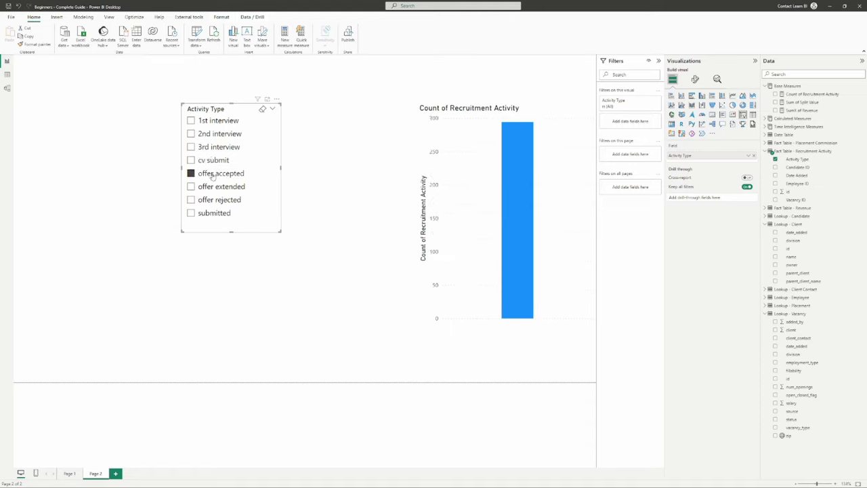
Step: Convert the column chart to a table placed nearer the slicer, with Activity Type as its first column
left_click(447, 123)
left_click(752, 114)
left_click_drag(489, 135, 435, 139)
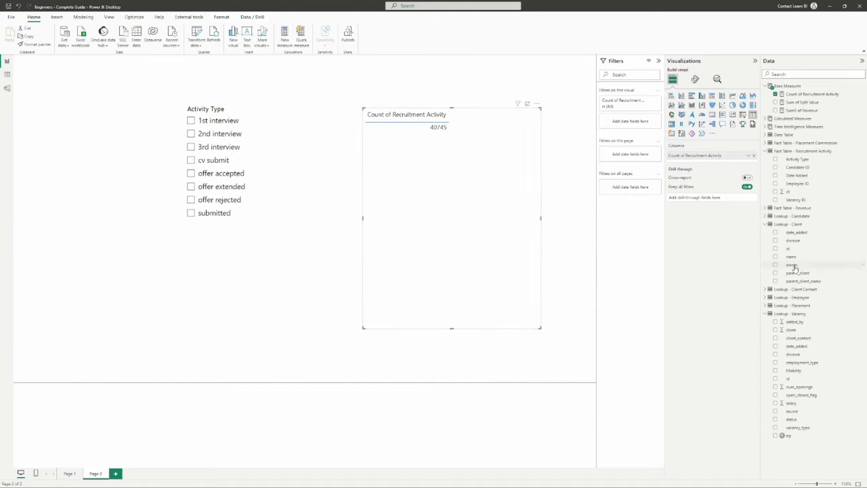
left_click(798, 159)
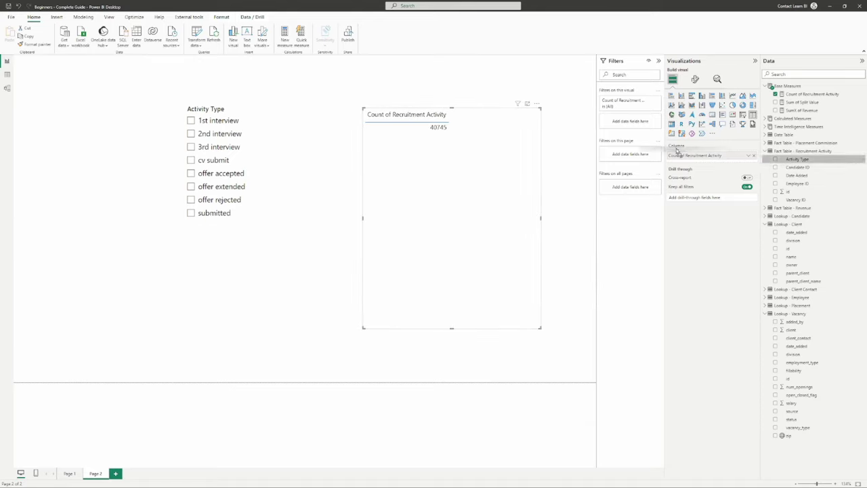
Step: Filter the table by cv submit, 3rd interview, offer extended and 2nd interview in the slicer, and clear the selection
left_click(227, 160)
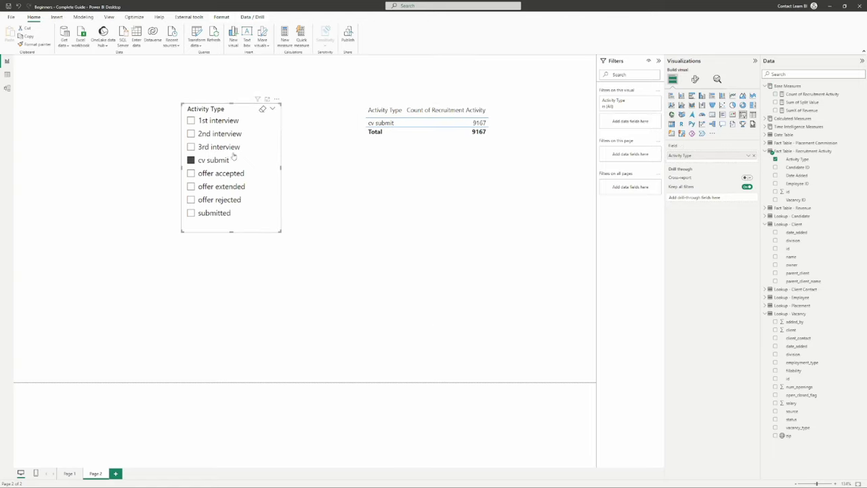
left_click(234, 148)
left_click(240, 188)
left_click(232, 160)
left_click(230, 134)
left_click(230, 133)
Step: Compare selecting the table's cv submit row with toggling offer extended, cv submit and offer accepted in the slicer
left_click(427, 271)
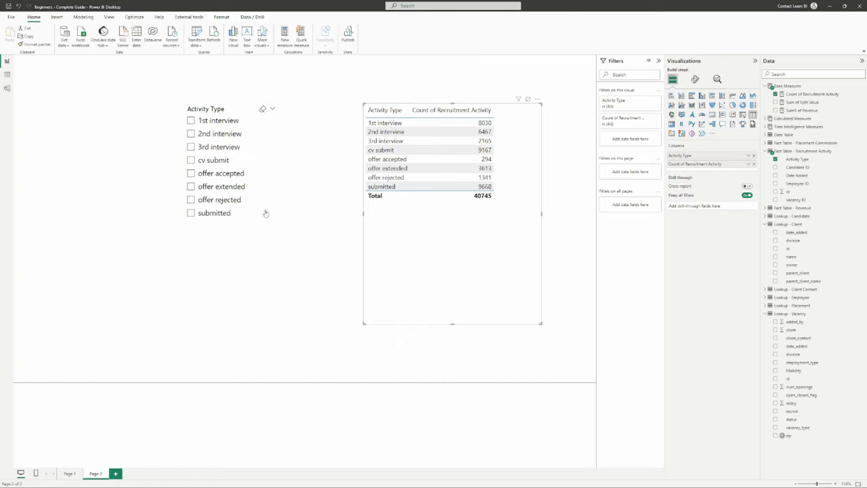
left_click(222, 186)
left_click(225, 187)
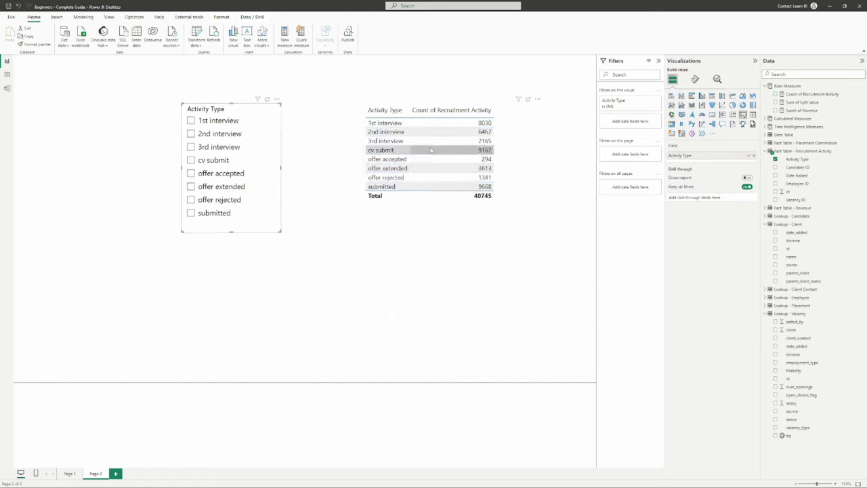
left_click(381, 151)
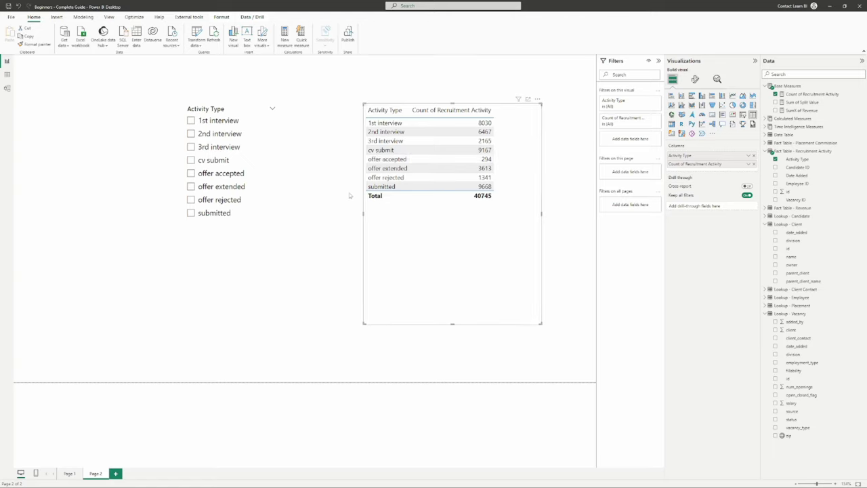
left_click(212, 160)
left_click(213, 160)
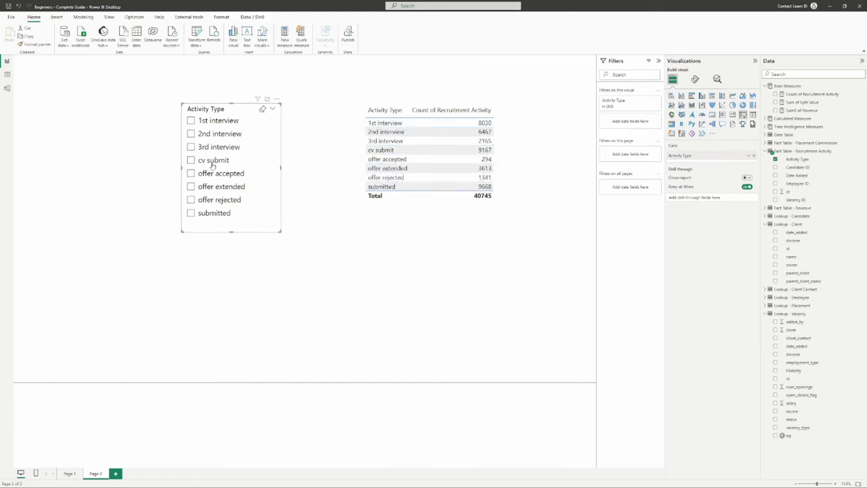
left_click(218, 174)
left_click(218, 174)
Step: Convert the table to a matrix, switching back to the table once for comparison
left_click(412, 238)
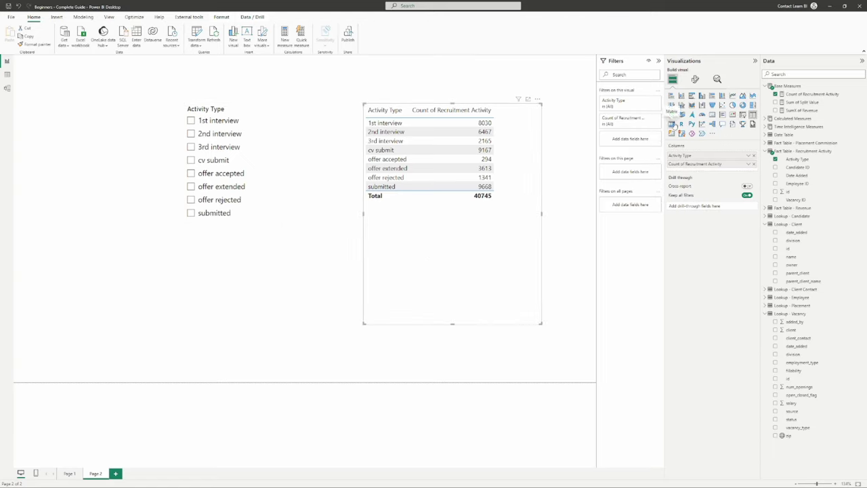
left_click(672, 124)
left_click(751, 115)
left_click(672, 124)
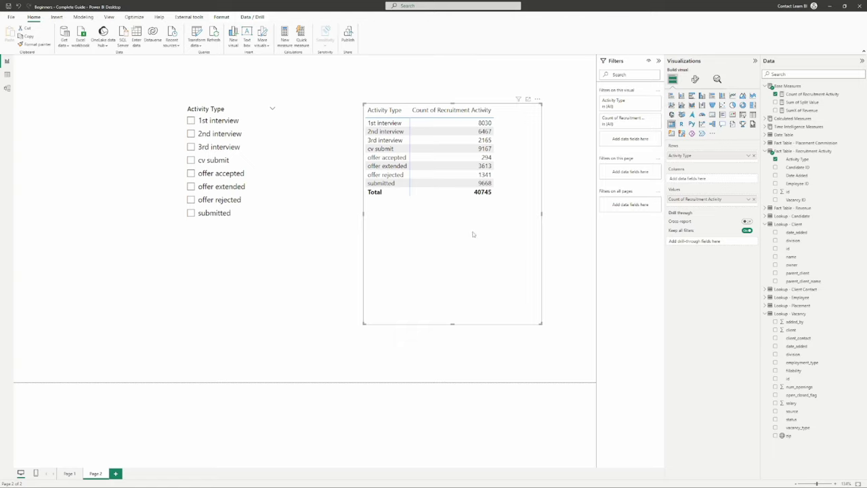
Step: Add the Lookup - Client name above Activity Type in the matrix rows and enlarge the matrix toward the slicer
left_click(766, 151)
left_click_drag(791, 207, 712, 156)
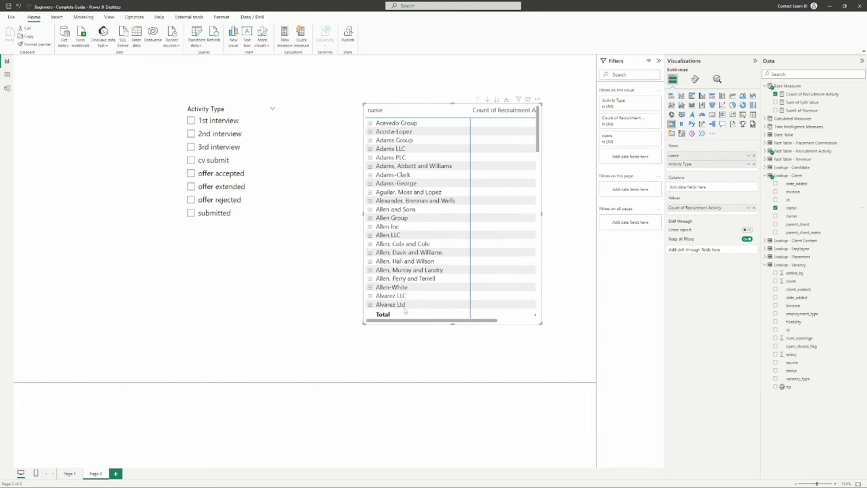
left_click_drag(363, 103, 292, 94)
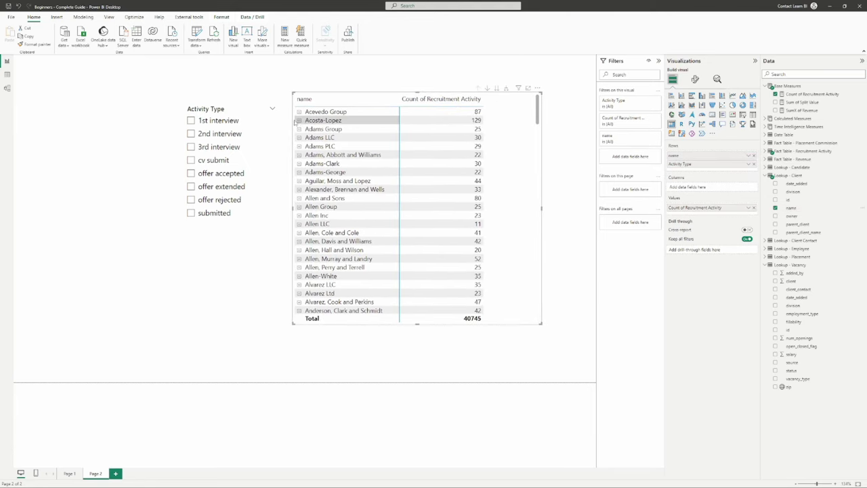
Step: Expand and collapse Acosta-Lopez and Adams LLC in the matrix, leaving Adams LLC expanded into its activity types
left_click(298, 120)
left_click(299, 120)
left_click(298, 120)
left_click(299, 120)
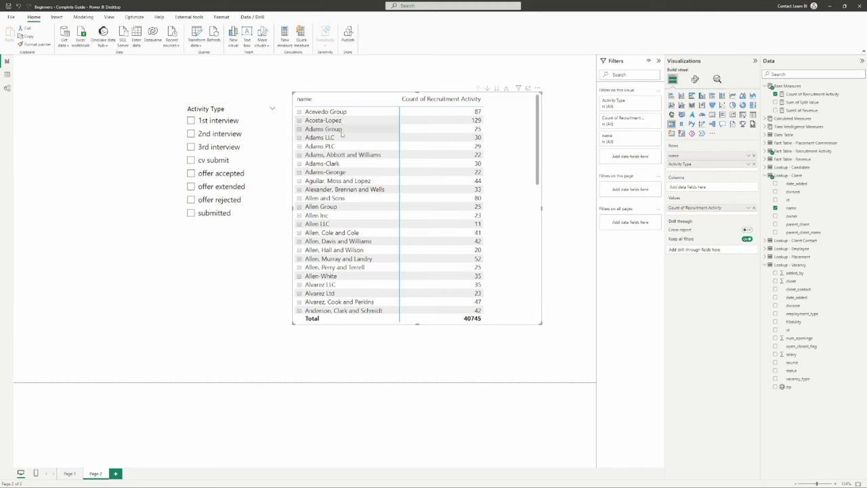
left_click(298, 138)
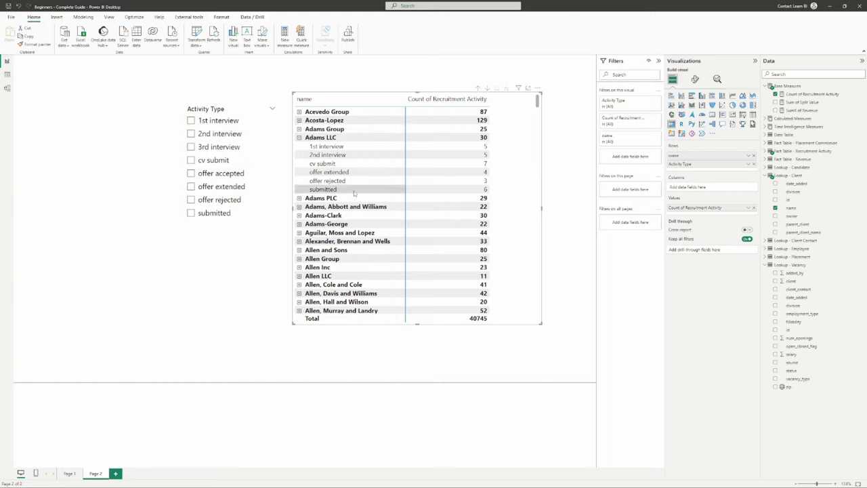
left_click(298, 137)
left_click(299, 138)
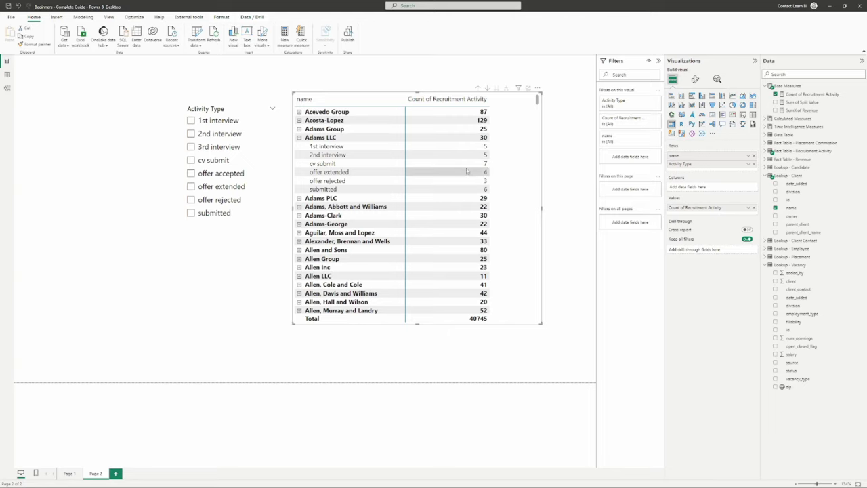
Step: Highlight and clear the cv submit row under Adams LLC, and convert the matrix to a table
left_click(326, 163)
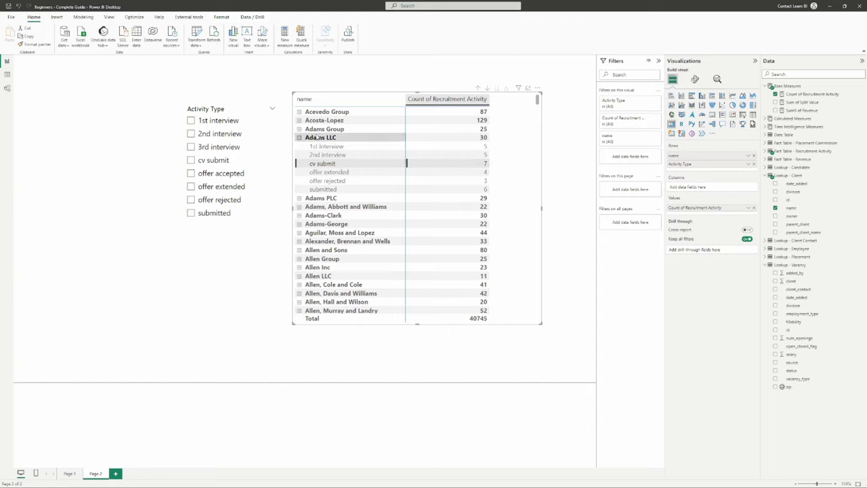
left_click(465, 163)
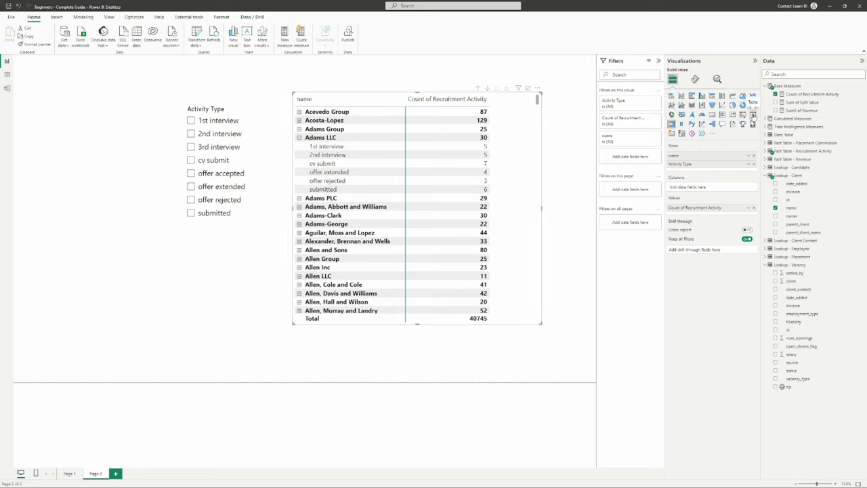
left_click(753, 115)
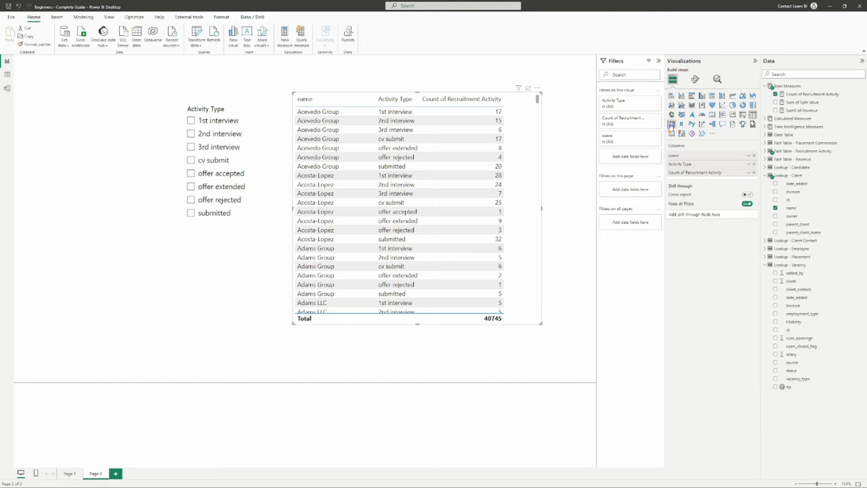
Step: Convert the recruitment activity table back to a matrix and collapse the Adams LLC row
left_click(673, 123)
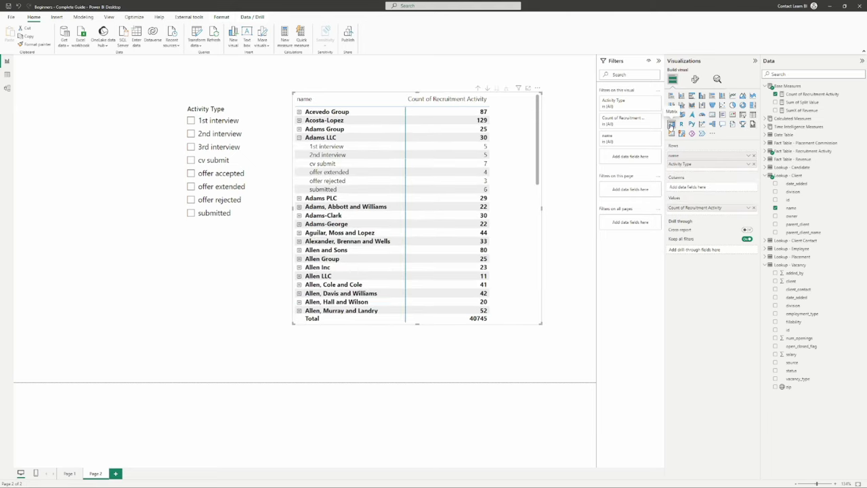
left_click(298, 138)
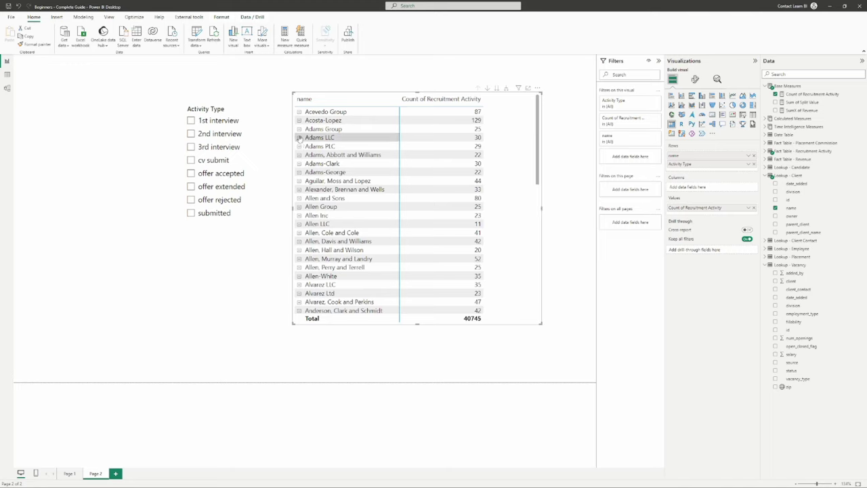
Step: Expand all clients in the matrix into their activity types, and collapse them all back to client level
right_click(304, 139)
mouse_move(342, 144)
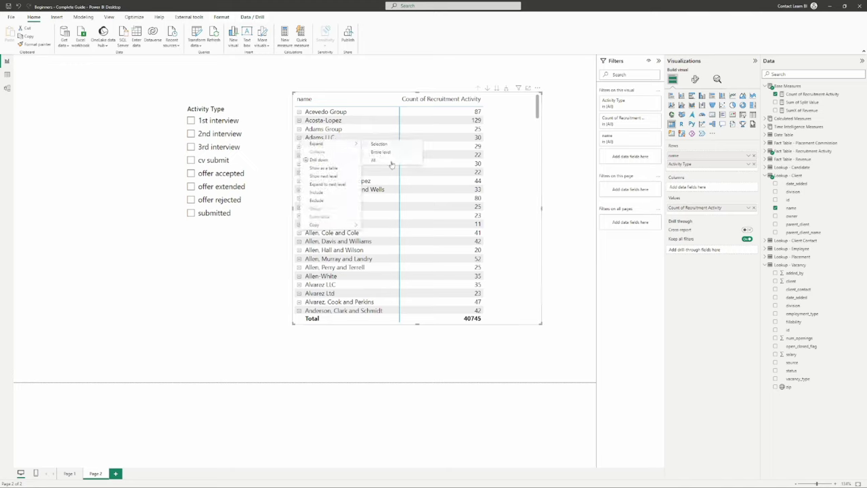
left_click(392, 161)
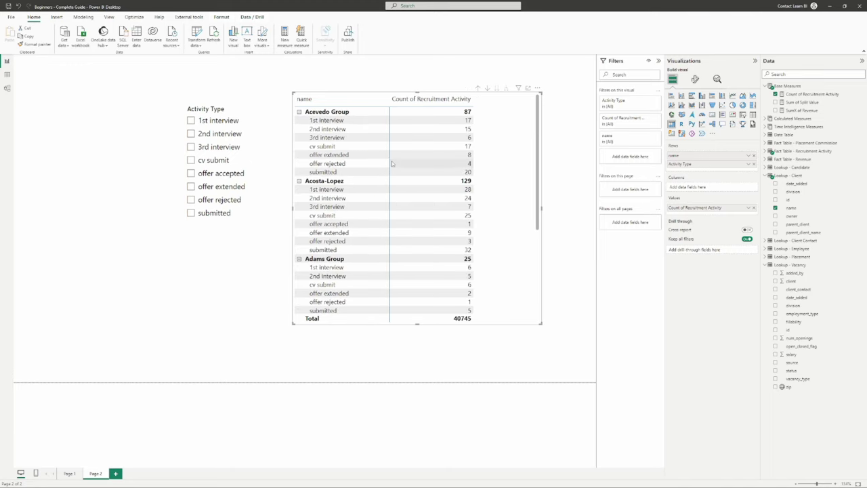
right_click(300, 184)
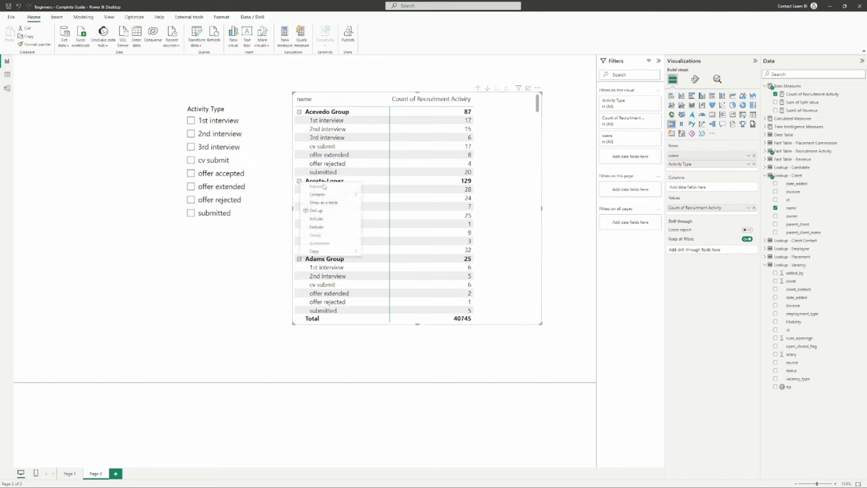
mouse_move(342, 194)
left_click(381, 212)
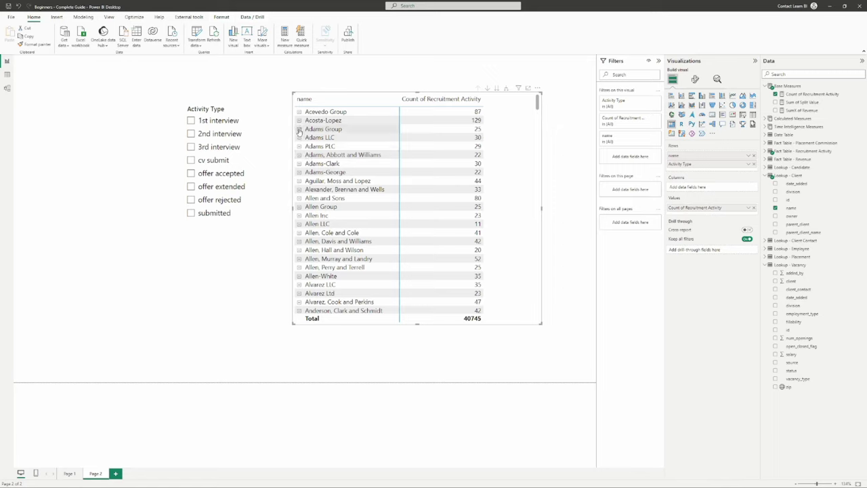
Step: Add an R script visual to the page with script visuals enabled, and switch it to a Python visual
left_click(682, 124)
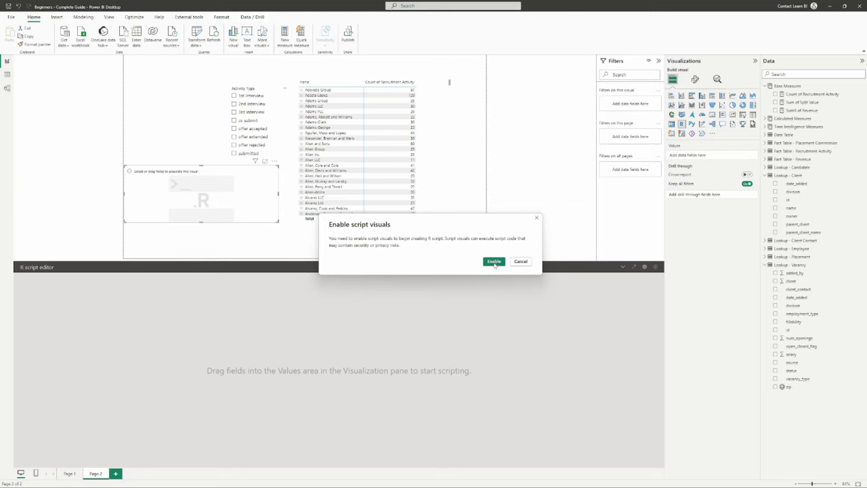
left_click(494, 262)
left_click(691, 124)
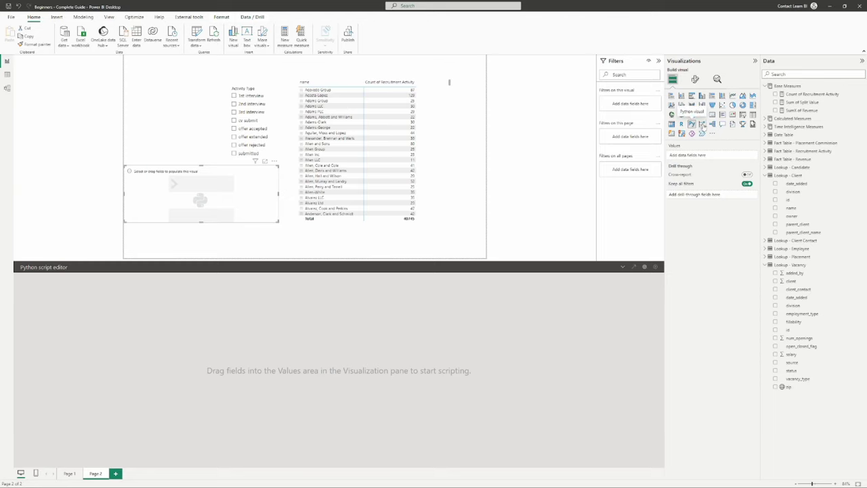
Step: Change the Python visual to Key influencers, analyzing SumX of Revenue explained by the Lookup - Client name
left_click(703, 123)
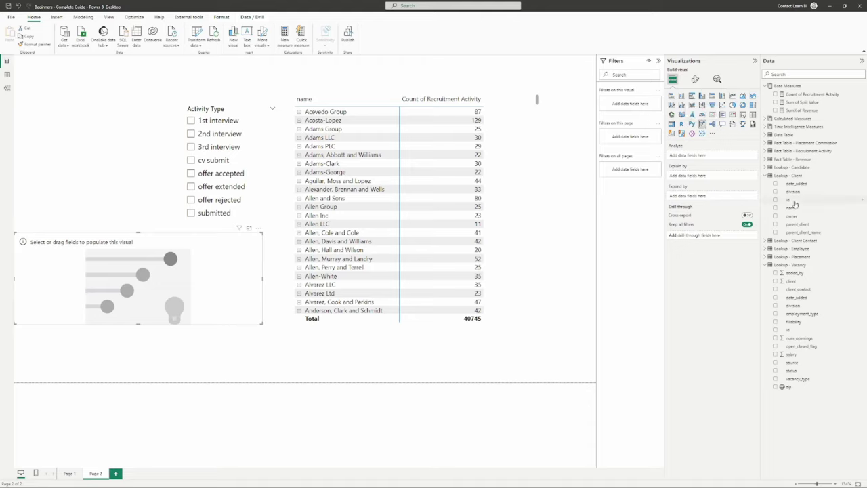
left_click_drag(792, 208, 699, 157)
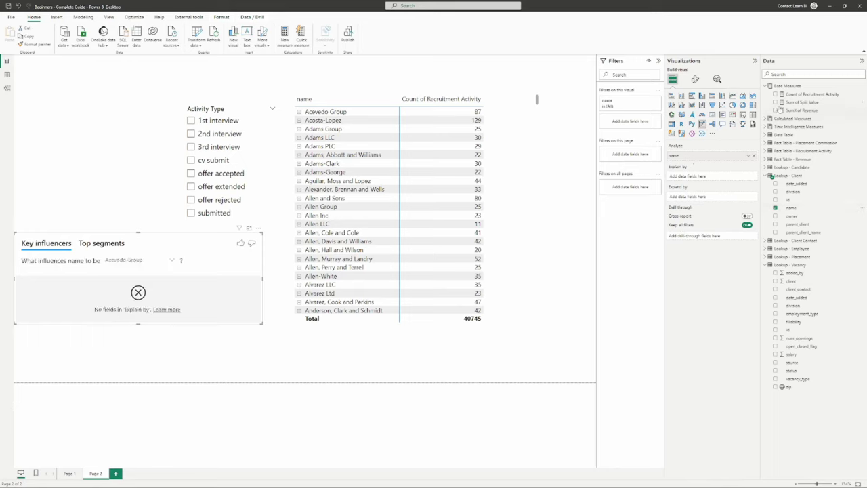
left_click_drag(817, 111, 701, 156)
left_click_drag(797, 213, 687, 178)
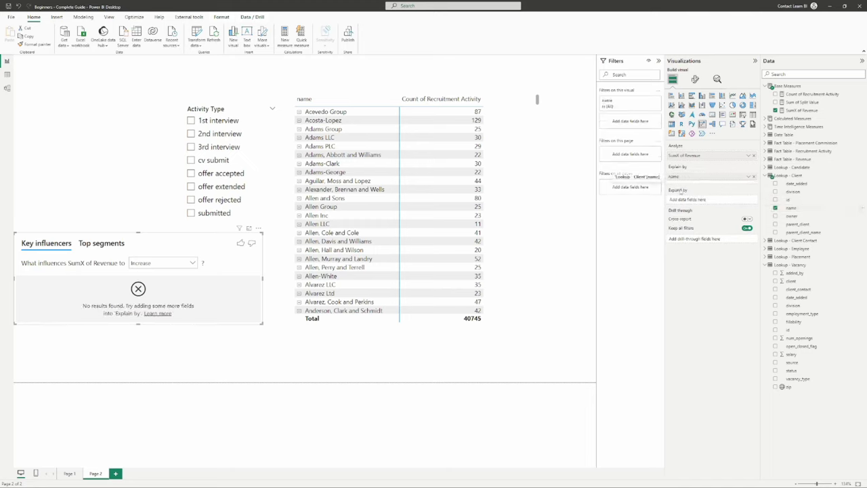
Step: Set the key influencers question on SumX of Revenue to Decrease and show the Top segments view
left_click(175, 266)
left_click(157, 280)
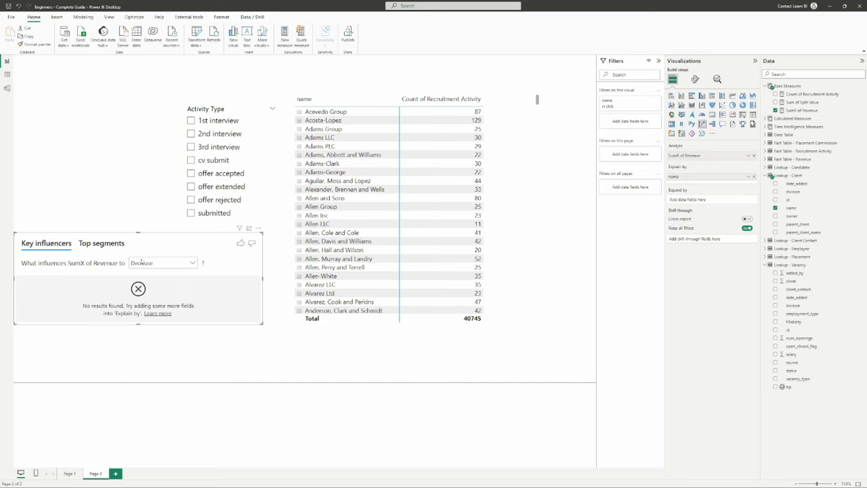
left_click(86, 244)
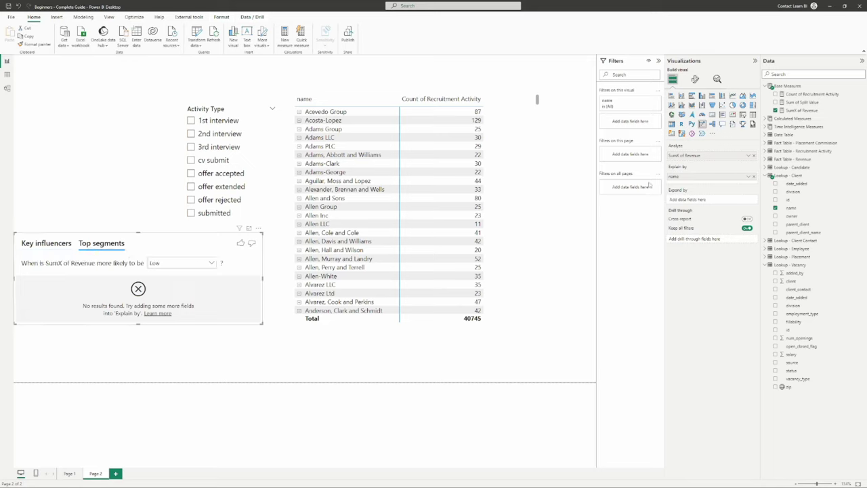
Step: Delete the Key influencers visual from the page
left_click_drag(702, 180, 696, 173)
key("Delete")
Step: Convert the matrix to a decomposition tree and split Count of Recruitment Activity by client name
left_click(525, 244)
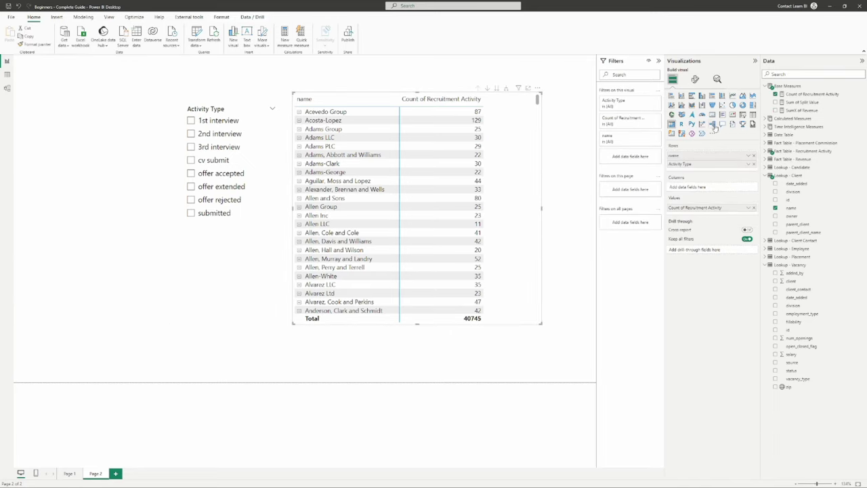
left_click(713, 124)
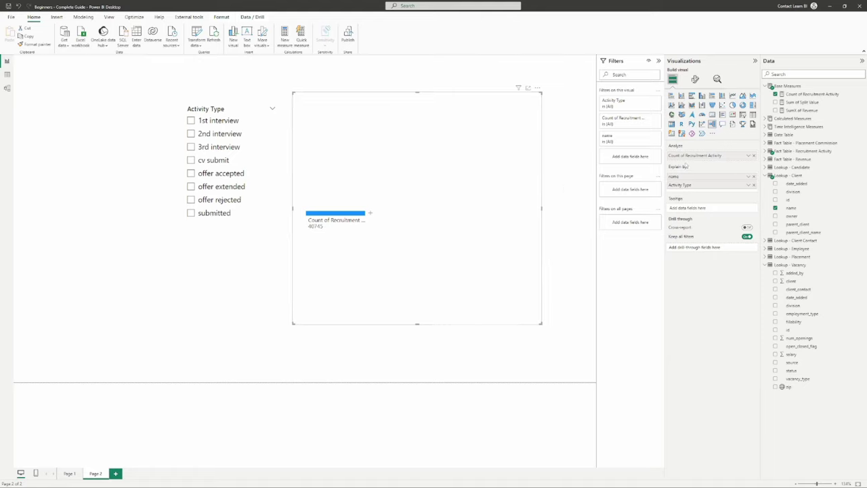
mouse_move(691, 158)
left_mouse_down()
mouse_move(691, 184)
mouse_move(683, 182)
mouse_move(680, 147)
mouse_move(687, 157)
left_mouse_up()
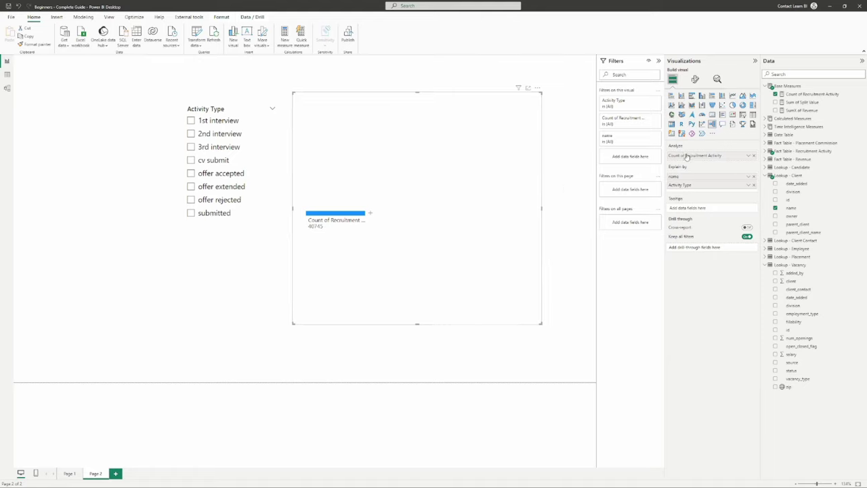
left_click(371, 214)
left_click(387, 235)
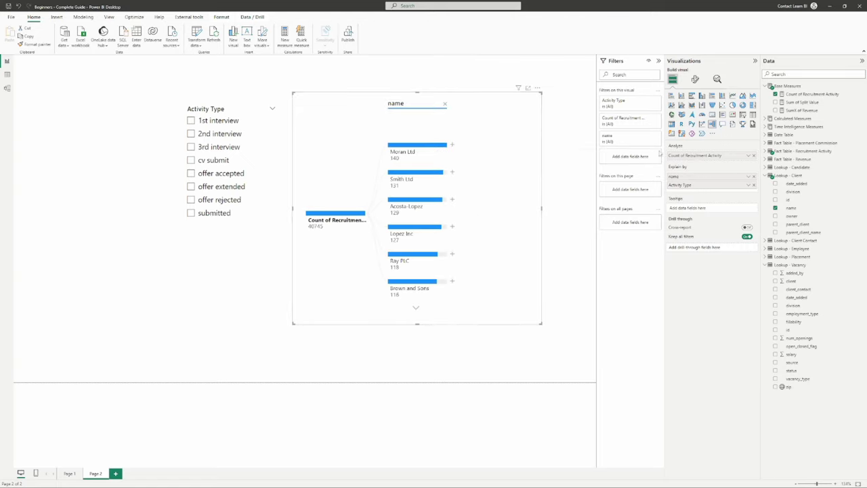
Step: Make the tree analyze SumX of Revenue instead, and remove Activity Type and client name from its Explain by fields
left_click_drag(803, 110, 701, 156)
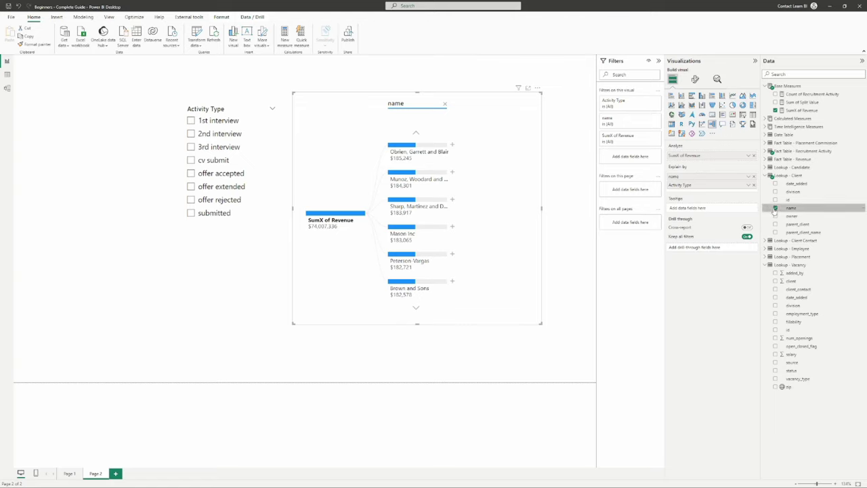
left_click(752, 185)
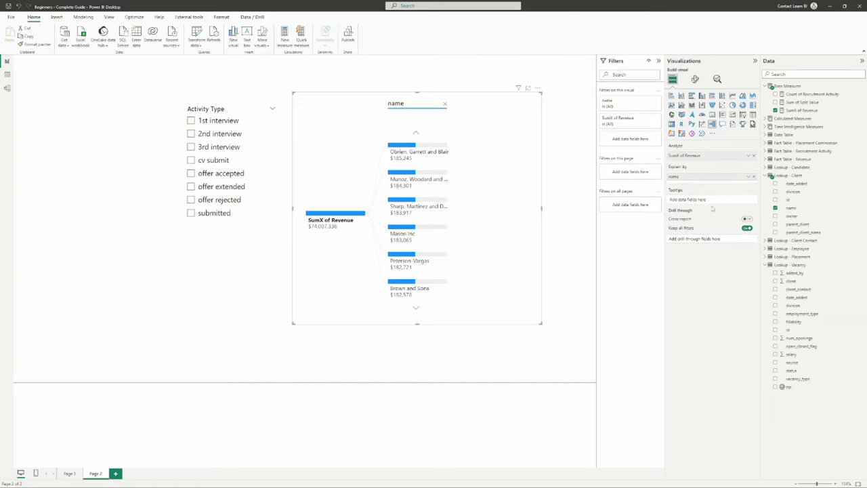
left_click(753, 176)
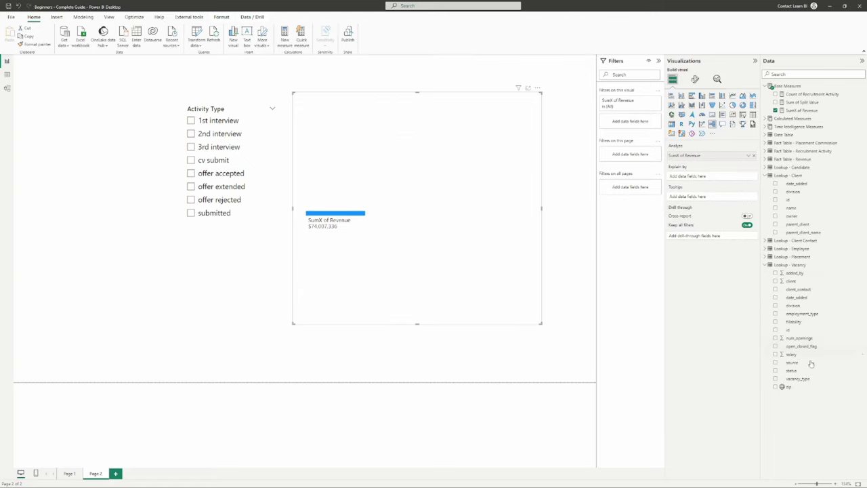
Step: Explain the tree by vacancy_type, the Lookup - Client name, the Lookup - Candidate name and the Lookup - Placement id
left_click_drag(803, 380, 711, 177)
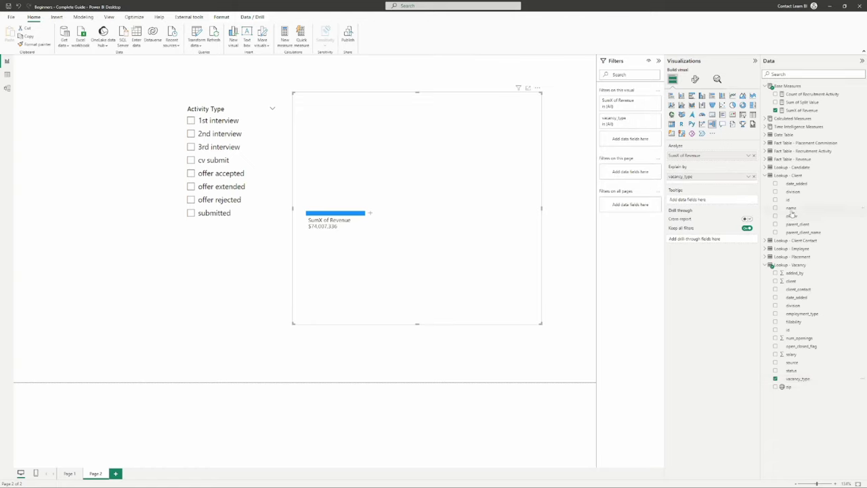
left_click_drag(807, 211, 715, 177)
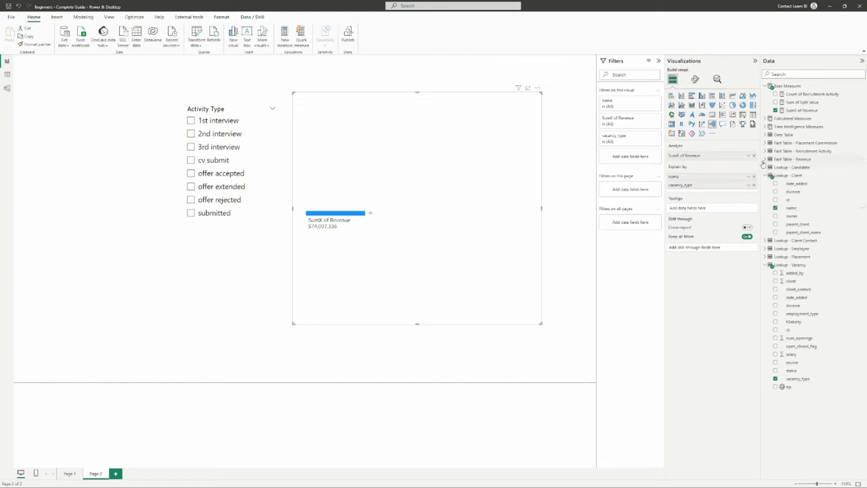
left_click(766, 168)
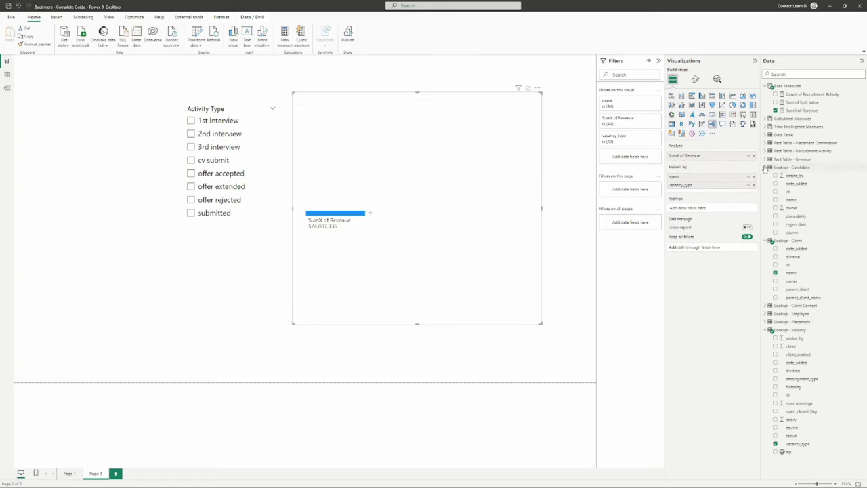
left_click_drag(806, 203, 713, 193)
left_click(766, 168)
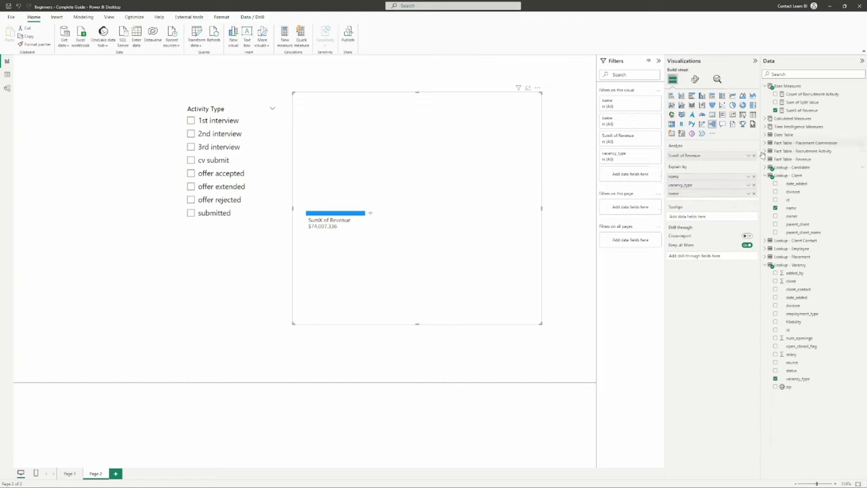
left_click(765, 257)
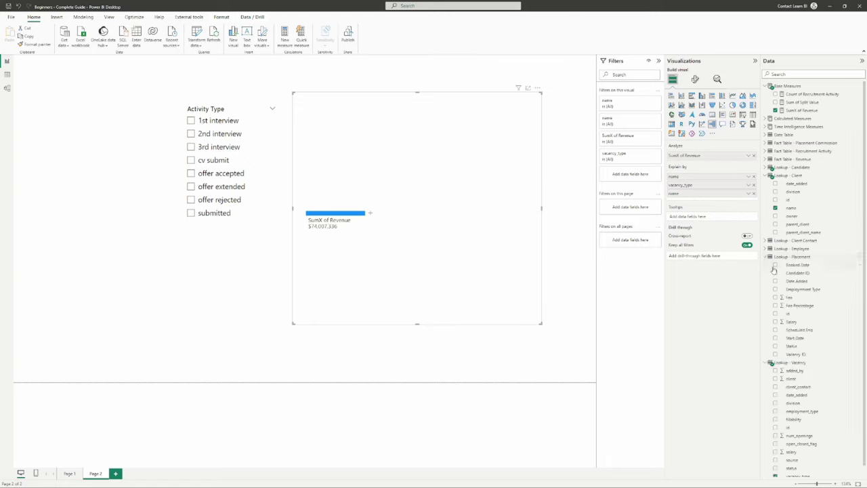
left_click_drag(801, 338, 691, 202)
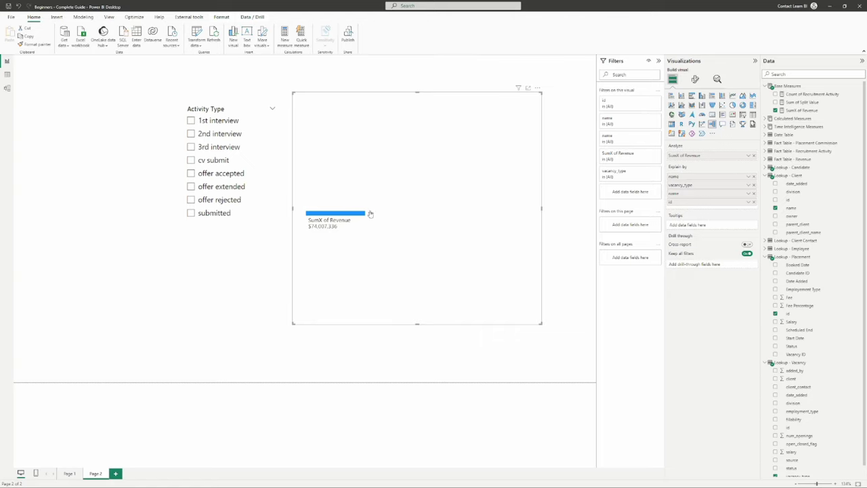
Step: Split SumX of Revenue by vacancy_type and the Contract branch by the Lookup - Candidate name
left_click(370, 213)
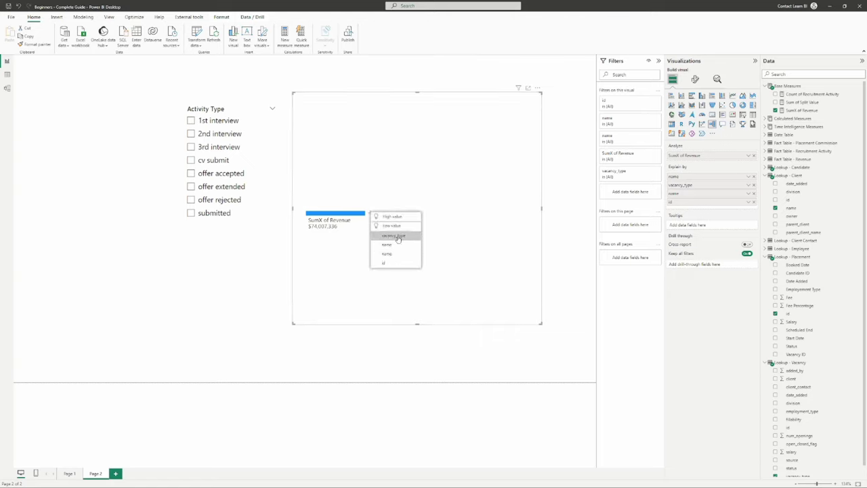
left_click(393, 235)
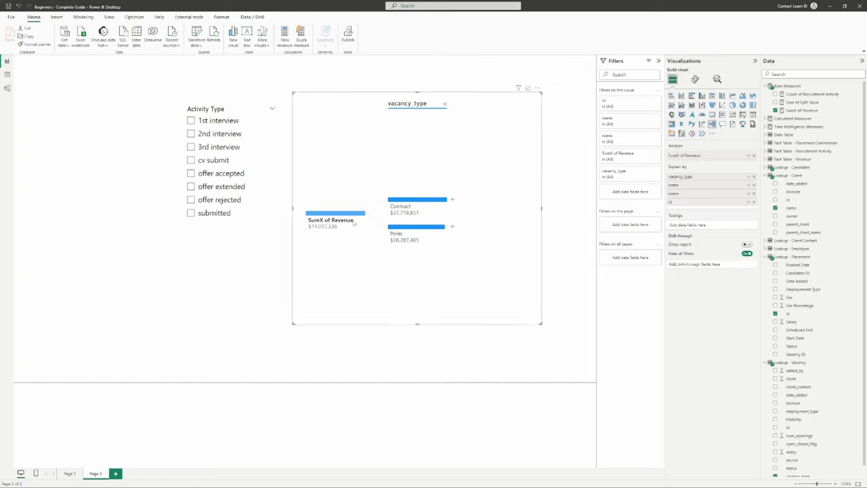
left_click(452, 200)
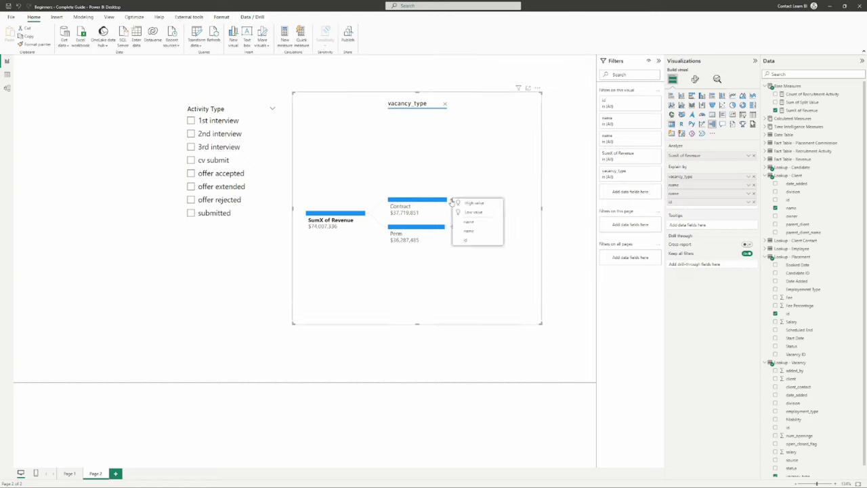
left_click(474, 232)
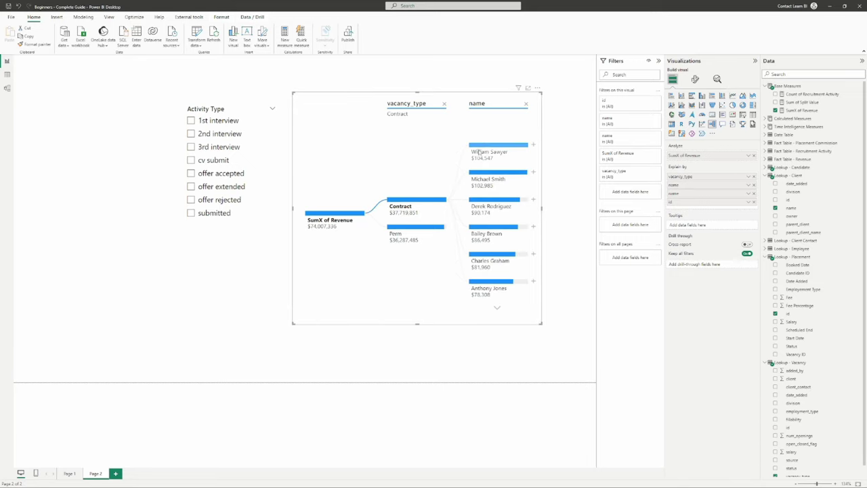
Step: Rename the Lookup - Candidate name field in the decomposition tree as "candidate name"
left_click_drag(678, 185, 685, 189)
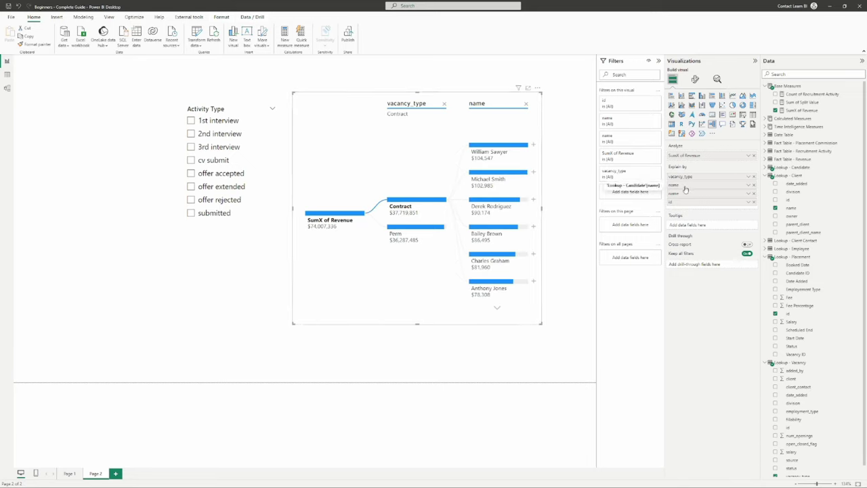
double_click(684, 186)
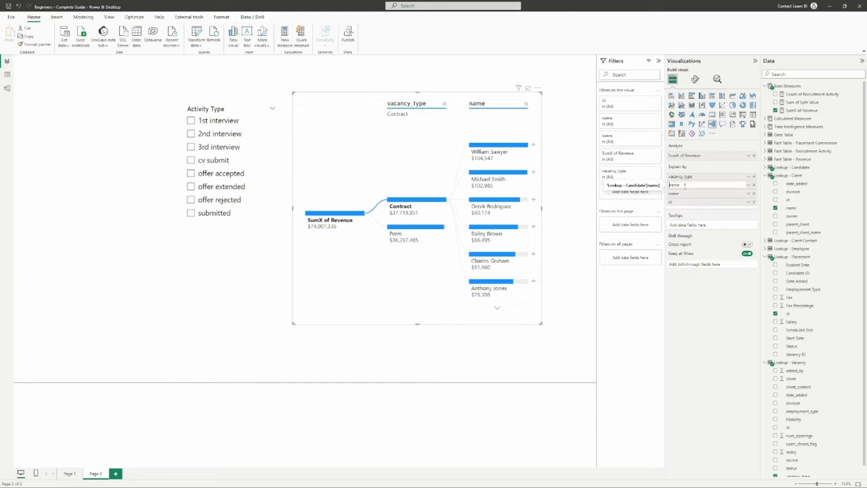
type("candidate name")
key("Return")
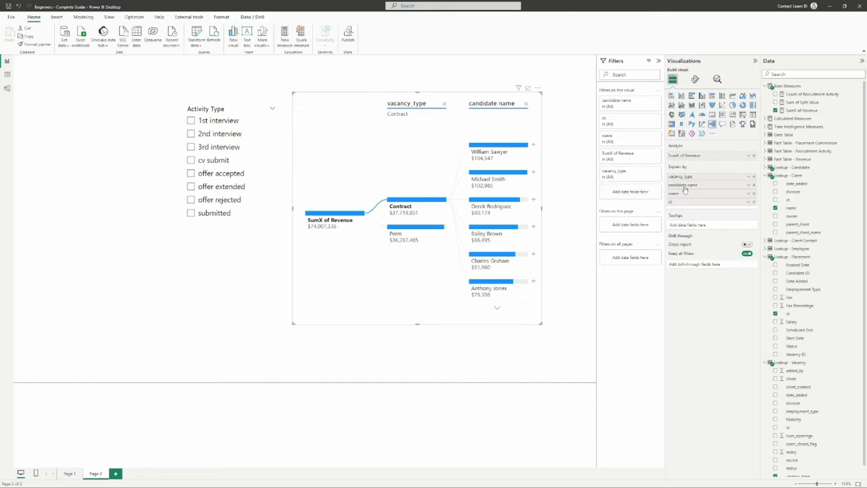
Step: Split the third listed candidate's revenue by client name, and remove the vacancy_type level from the tree
left_click(533, 200)
left_click(552, 211)
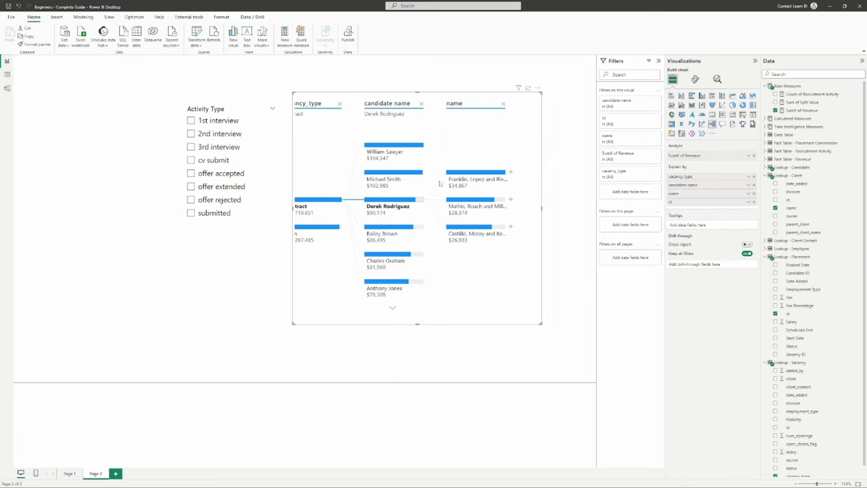
left_click(338, 103)
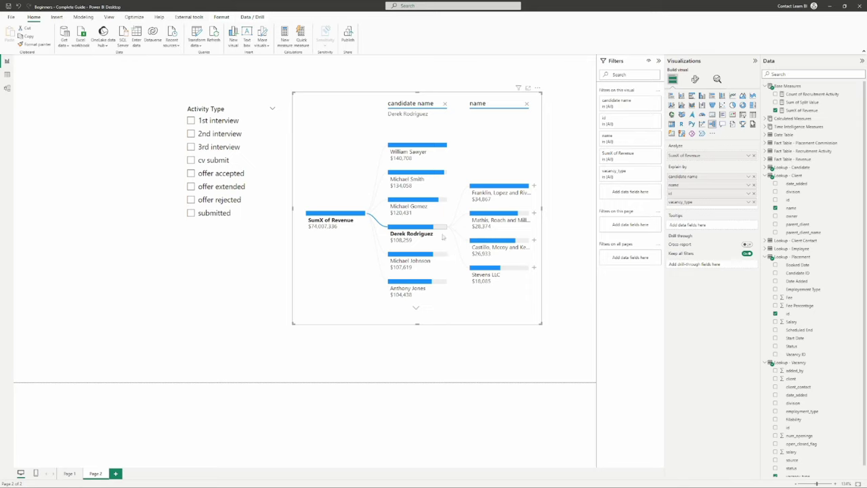
Step: Add a Q&A visual to the page, move it beneath the Activity Type slicer, and delete it
left_click(723, 125)
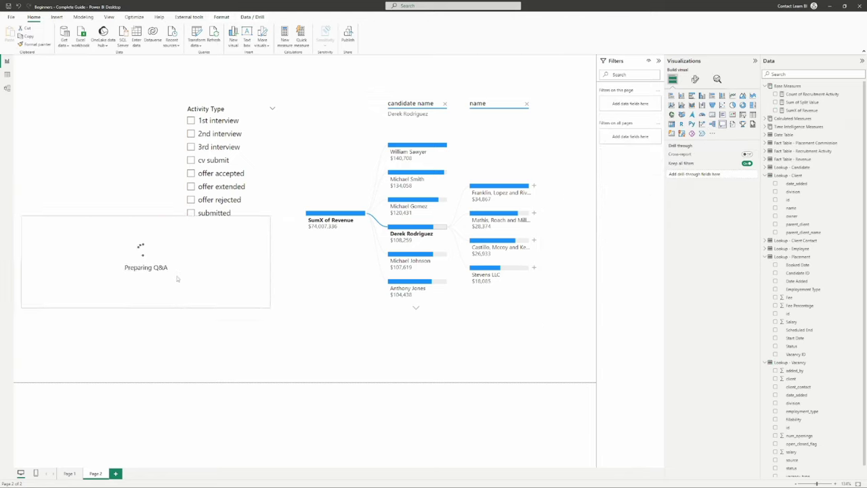
left_click(190, 288)
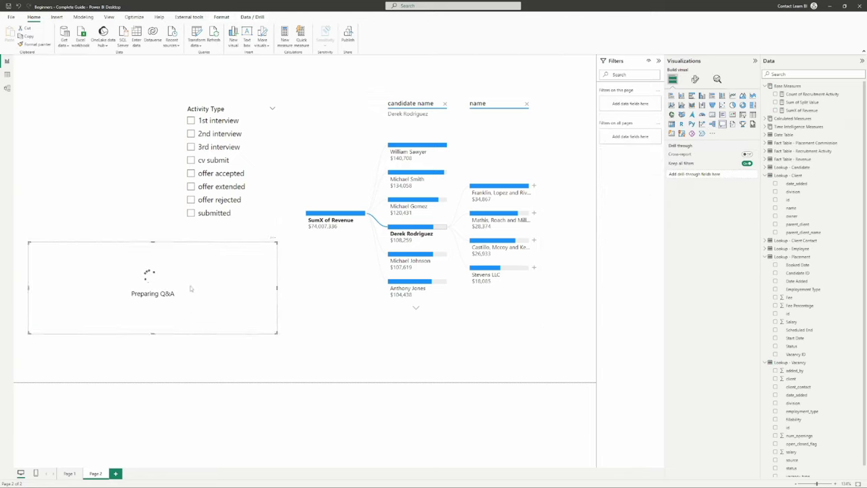
key("Delete")
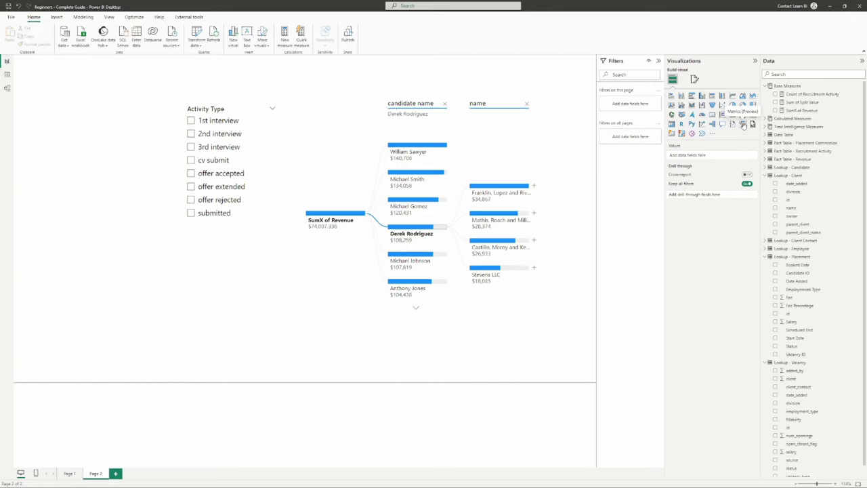
Step: Add a Metrics (Preview) visual to the page, shift it slightly, and delete it
left_click(743, 124)
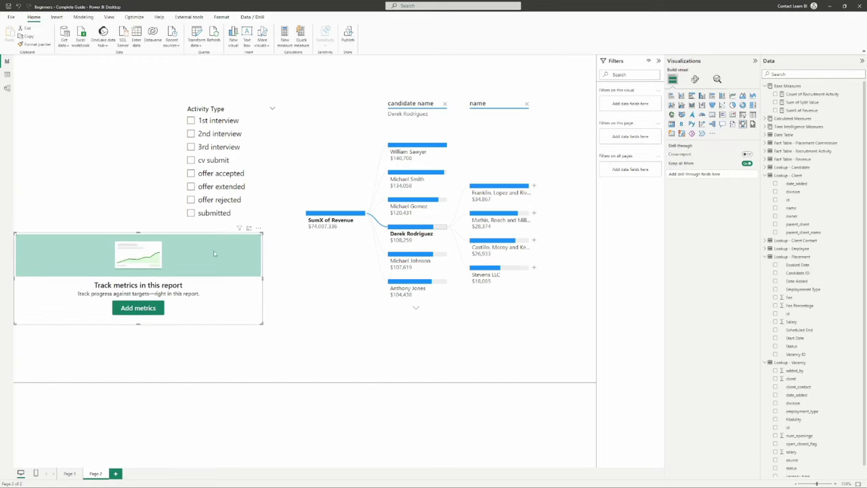
left_click_drag(214, 253, 223, 253)
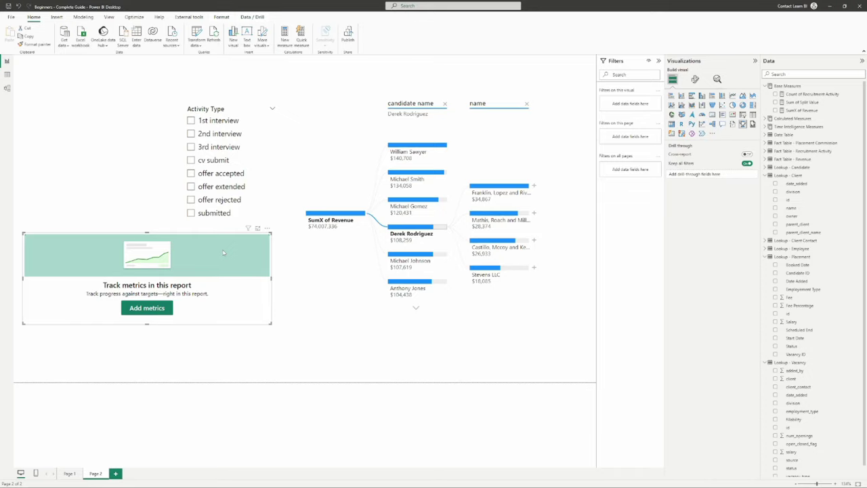
key("Delete")
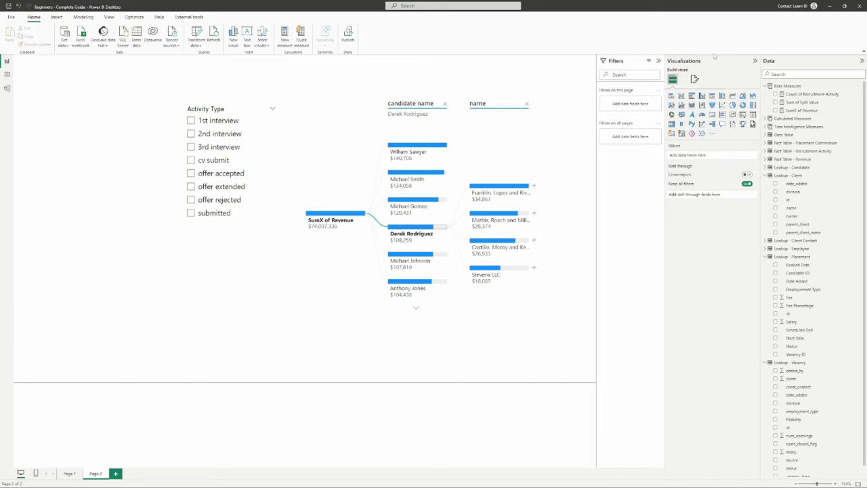
Step: Try out the paginated report visual on the page and remove it
left_click(752, 126)
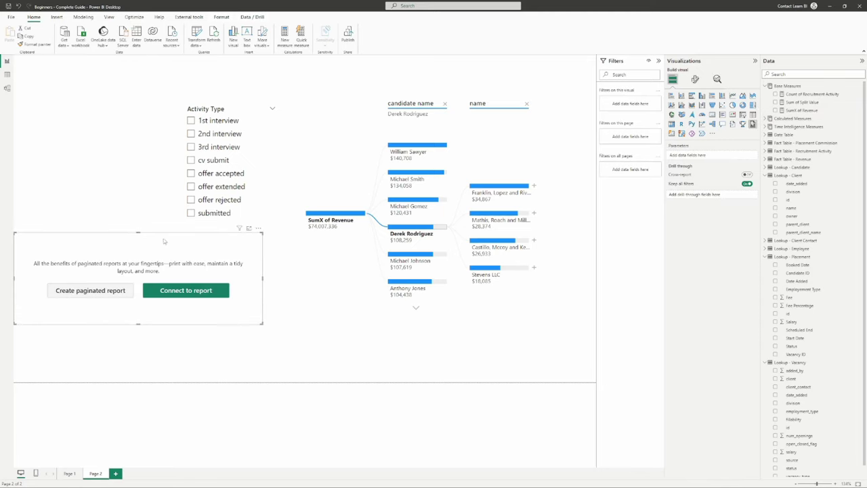
left_click_drag(163, 241, 182, 241)
key("Delete")
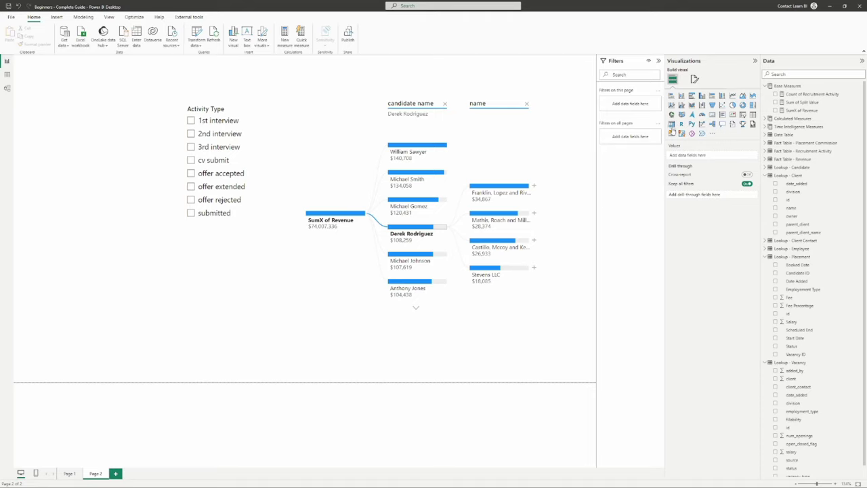
Step: Add an empty Card (new) visual and reposition it below the Activity Type slicer
left_click(671, 135)
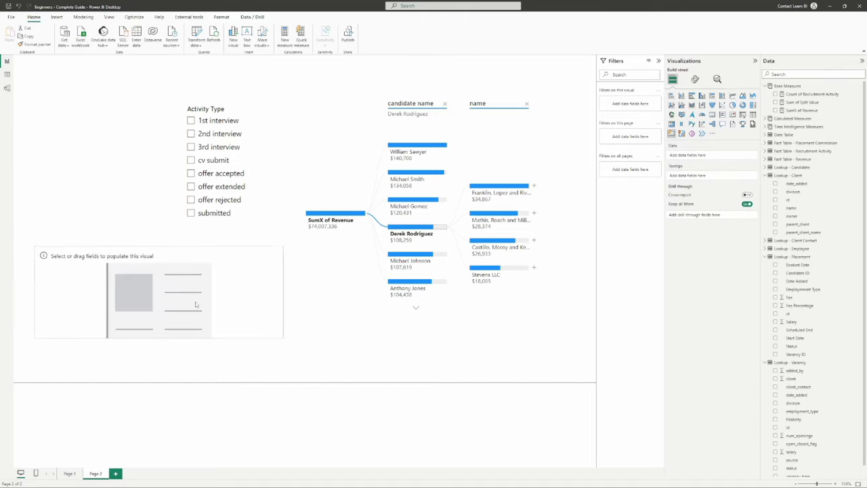
left_click_drag(212, 307, 236, 310)
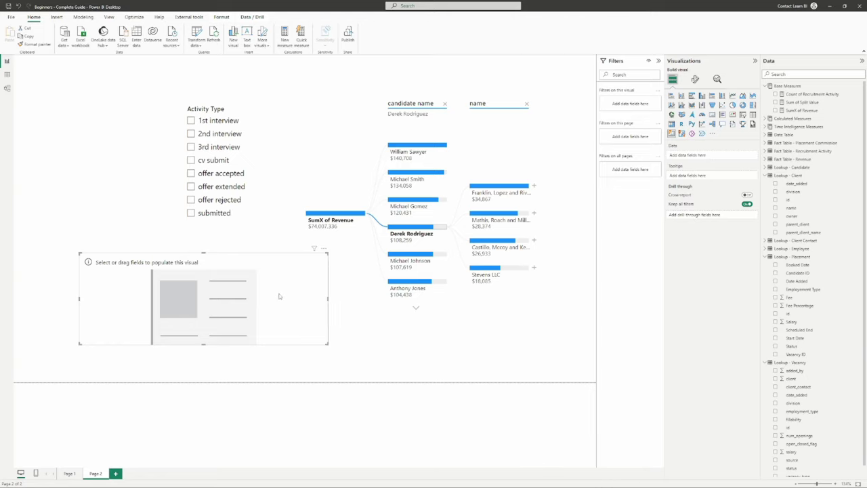
left_click_drag(280, 297, 271, 282)
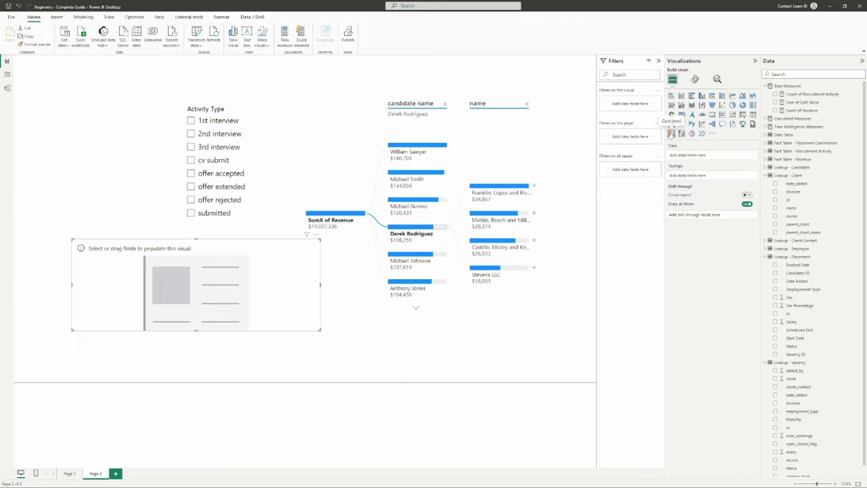
Step: Convert the empty card to ArcGIS Maps for Power BI without accepting its terms, switch it to Power Apps, and delete it
left_click(682, 134)
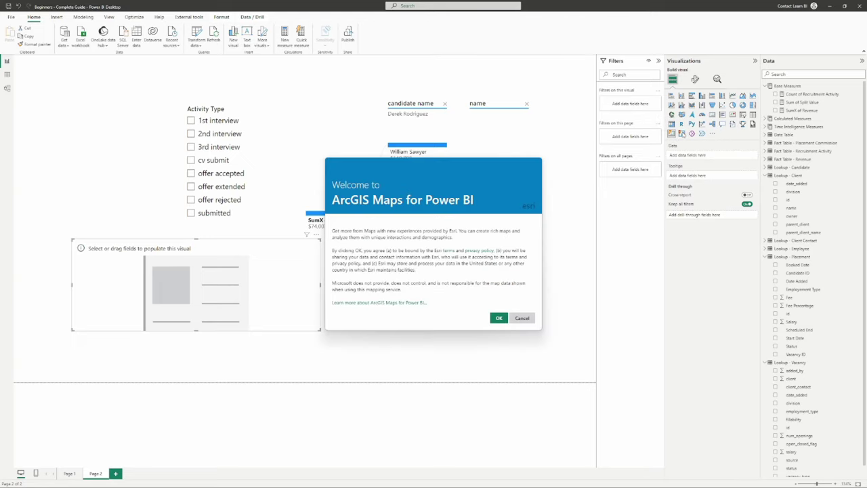
left_click(522, 318)
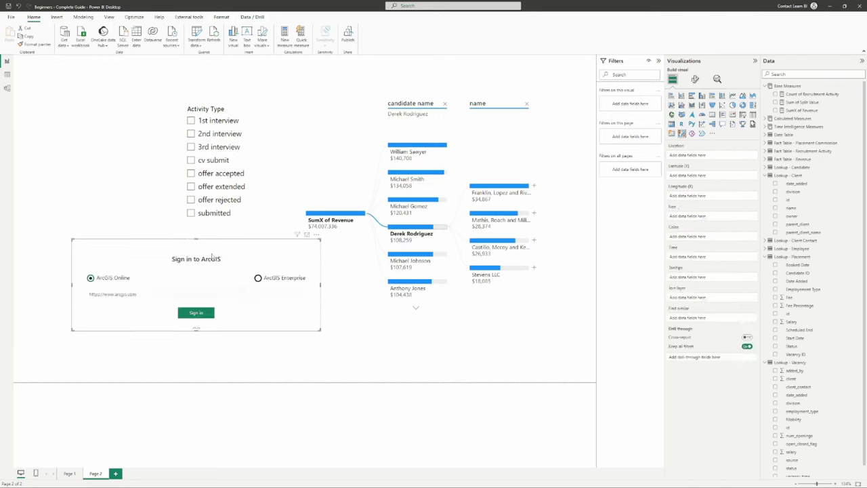
left_click(692, 133)
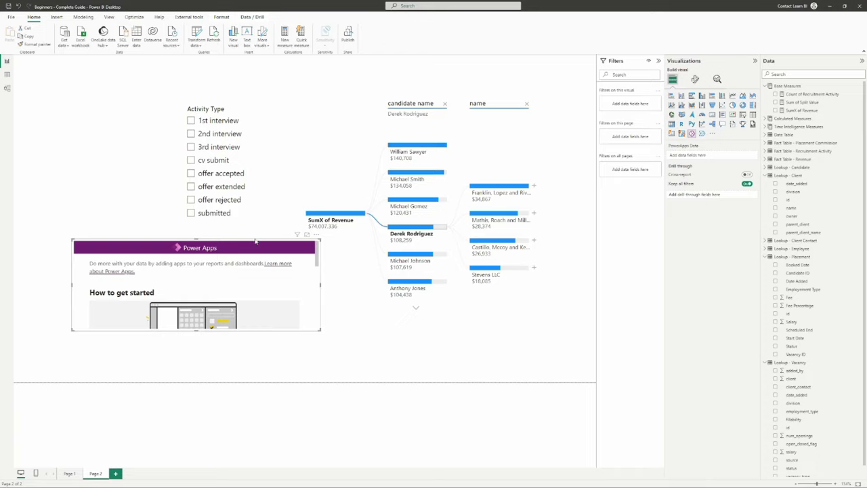
key("Delete")
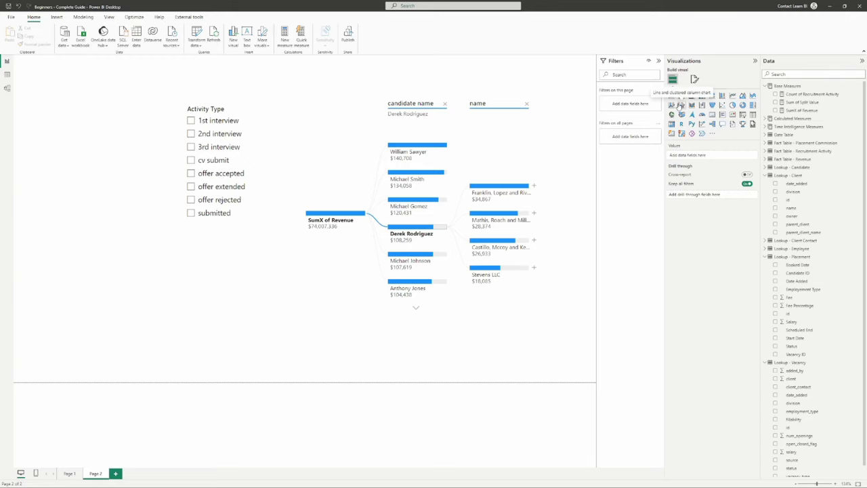
Step: Delete the Activity Type slicer and the decomposition tree, and create a column chart of SumX of Revenue by the Lookup - Client name
left_click_drag(151, 86, 633, 390)
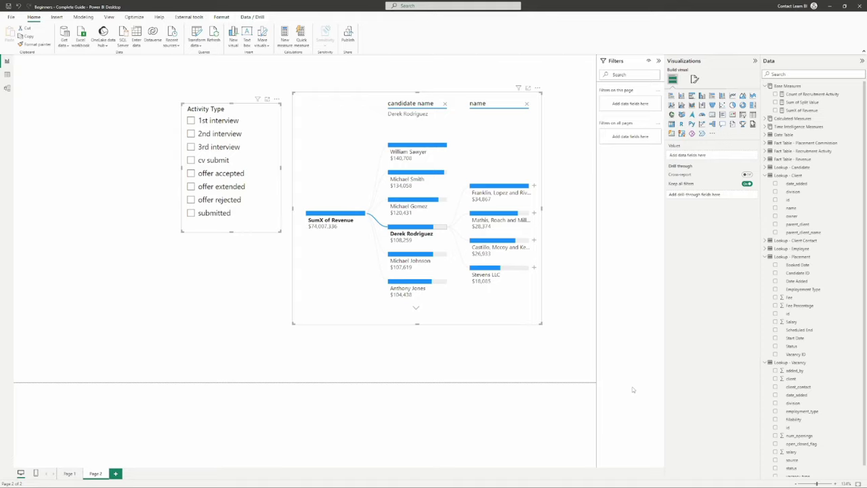
key("Delete")
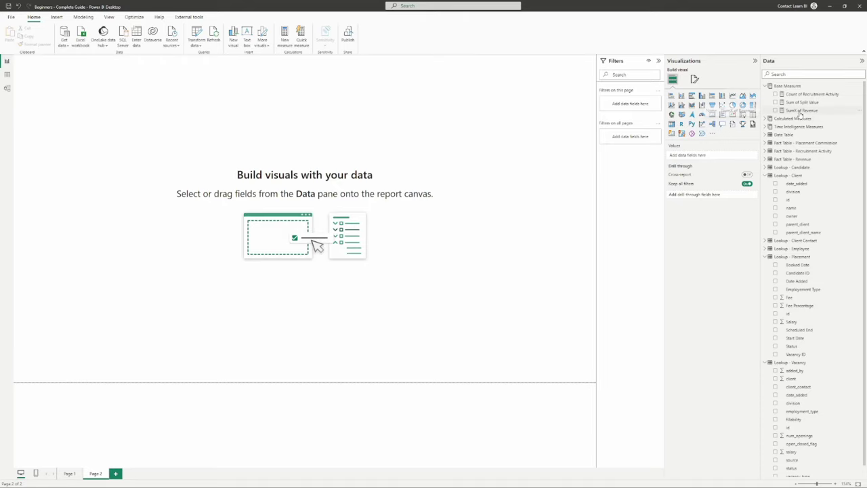
left_click_drag(801, 111, 332, 164)
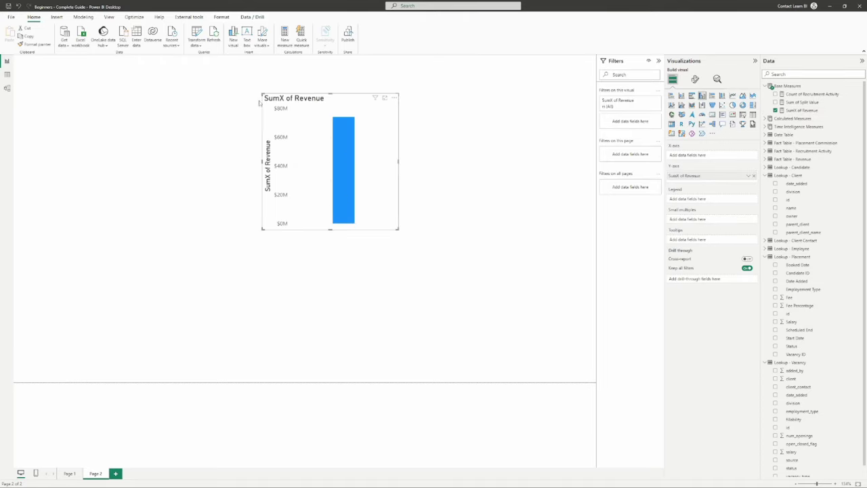
left_click_drag(343, 103, 310, 154)
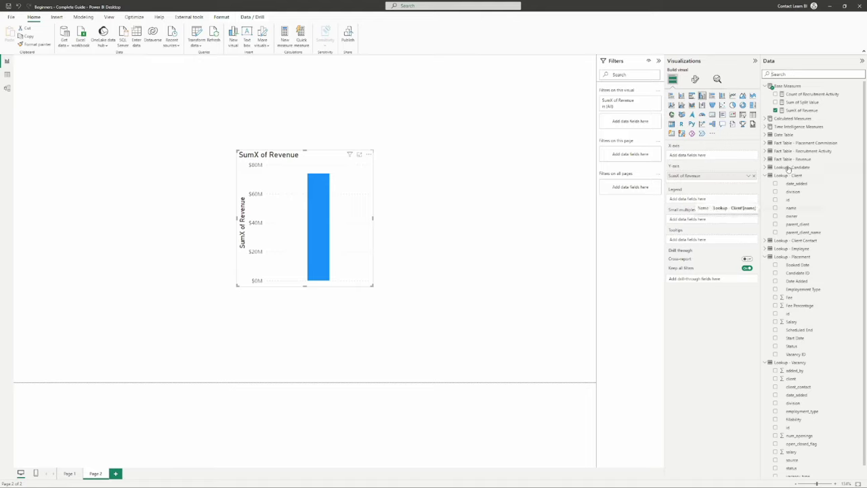
left_click_drag(791, 207, 711, 156)
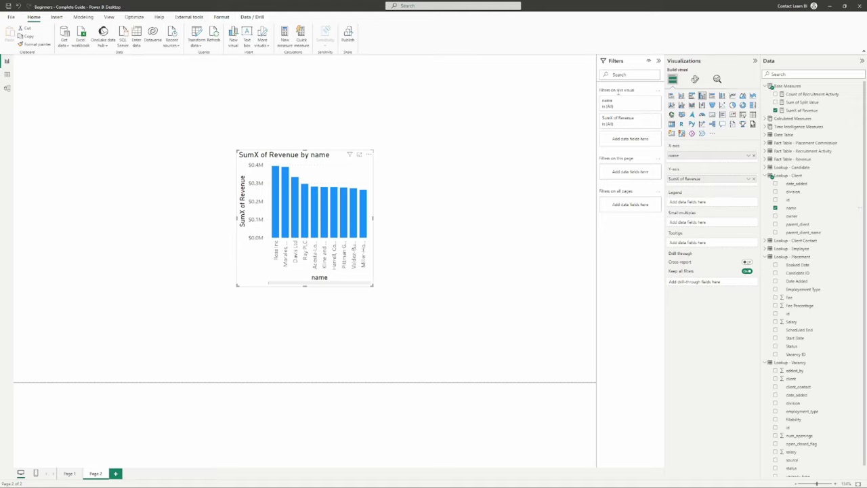
Step: Change the revenue chart to a stacked bar chart, enlarge it, and place it near the middle of the page
left_click(692, 95)
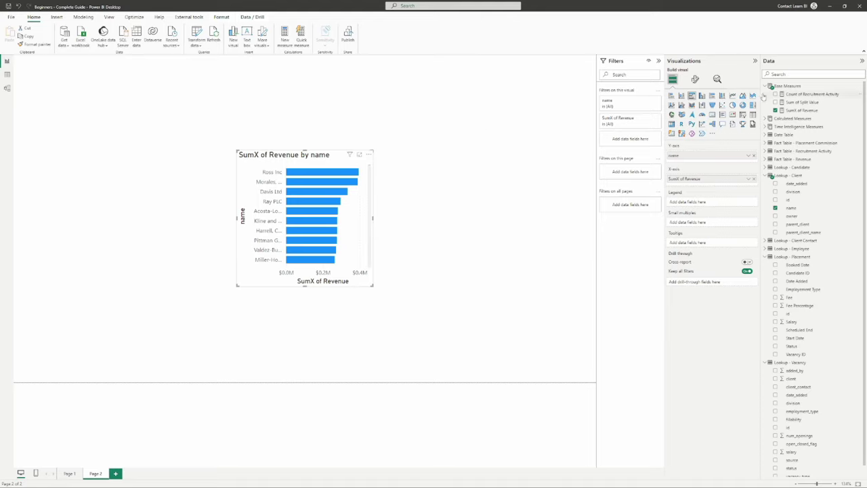
left_click_drag(271, 162, 114, 142)
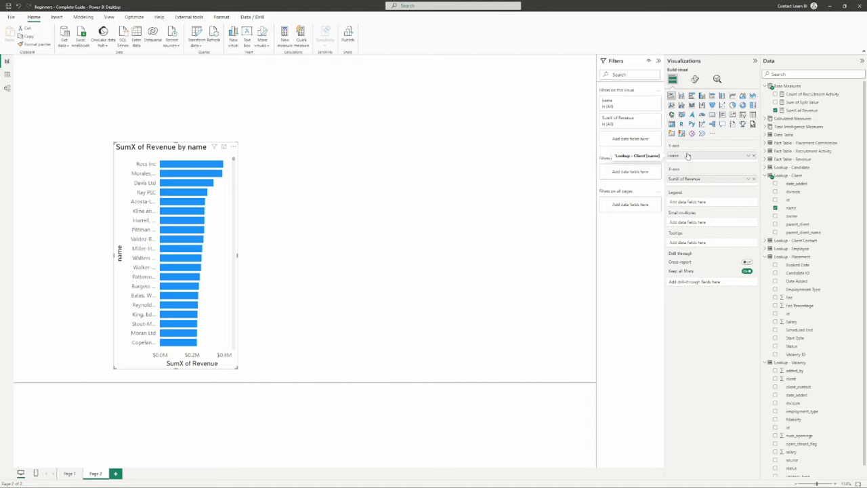
left_click_drag(114, 143, 275, 111)
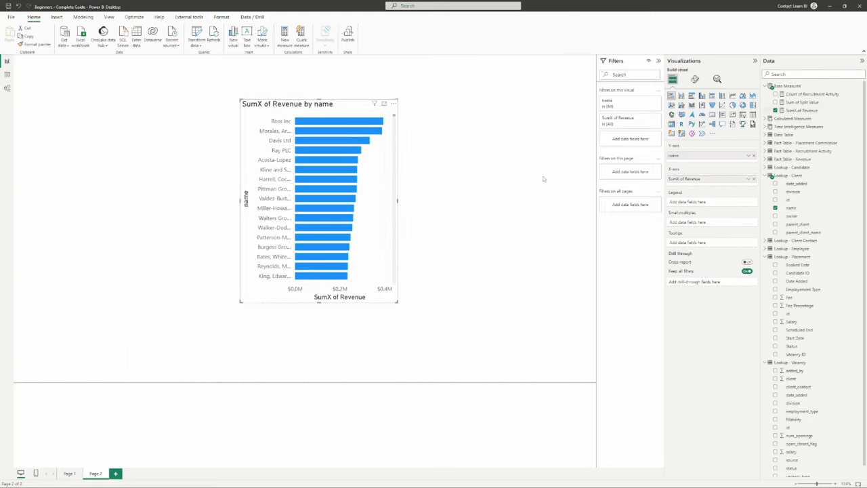
left_click_drag(317, 108, 288, 128)
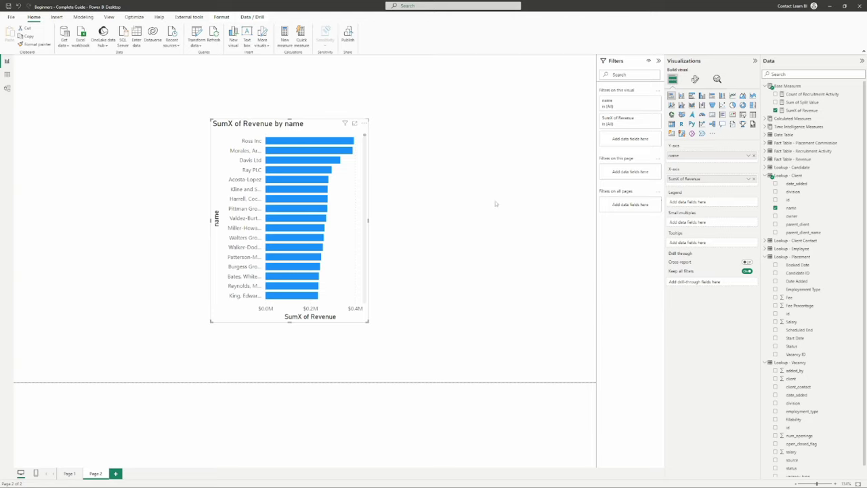
mouse_move(290, 142)
left_click_drag(313, 126, 300, 135)
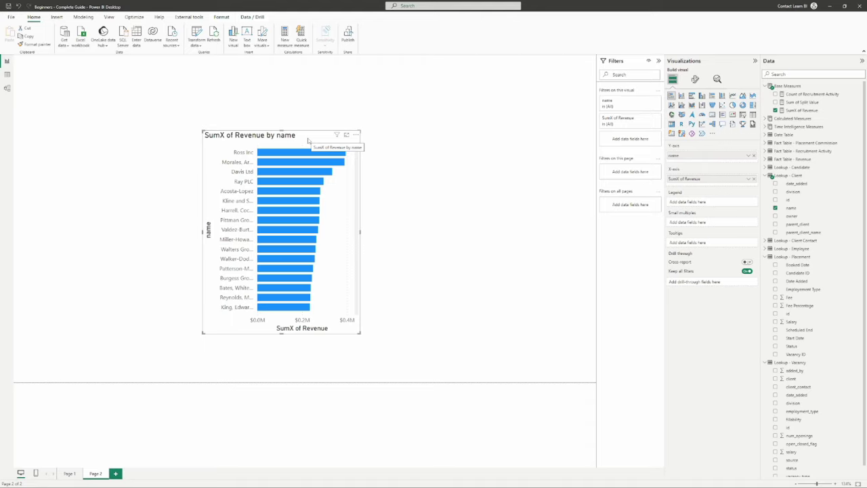
left_click_drag(308, 141, 381, 143)
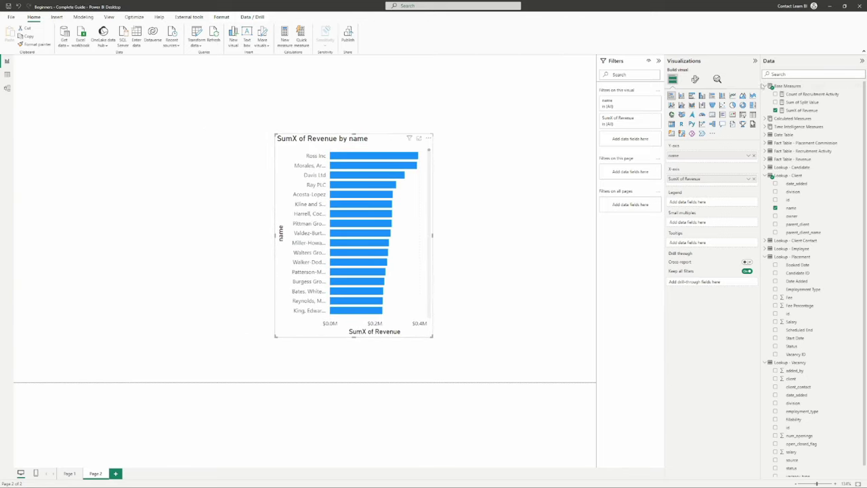
Step: Turn the bar chart's data labels on and back off
left_click(695, 79)
left_click(752, 224)
left_click(751, 224)
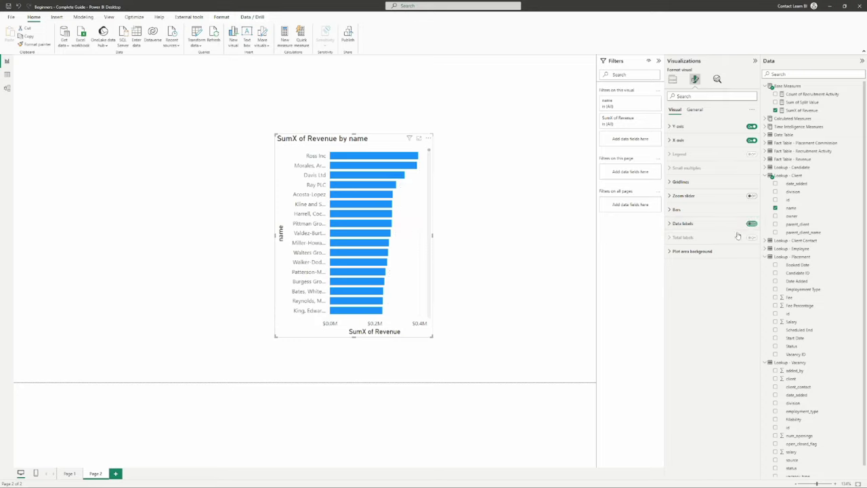
Step: Use vacancy_type from Lookup - Vacancy as the bar chart's legend
left_click(765, 258)
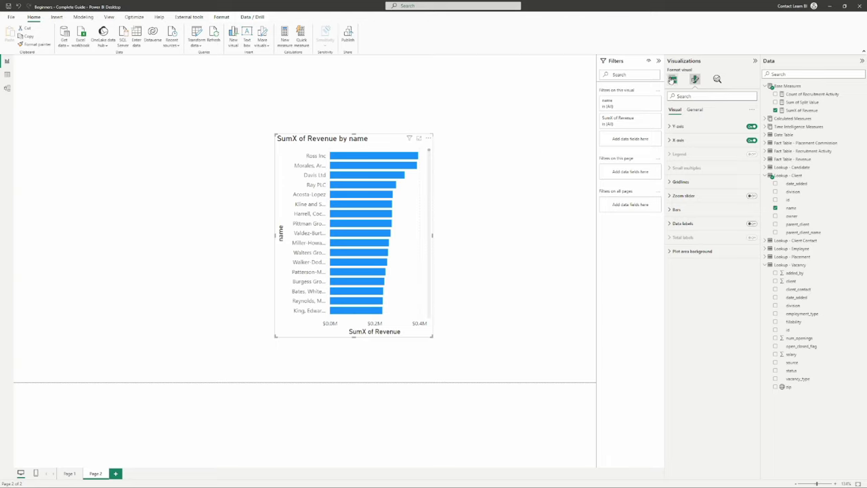
left_click(672, 79)
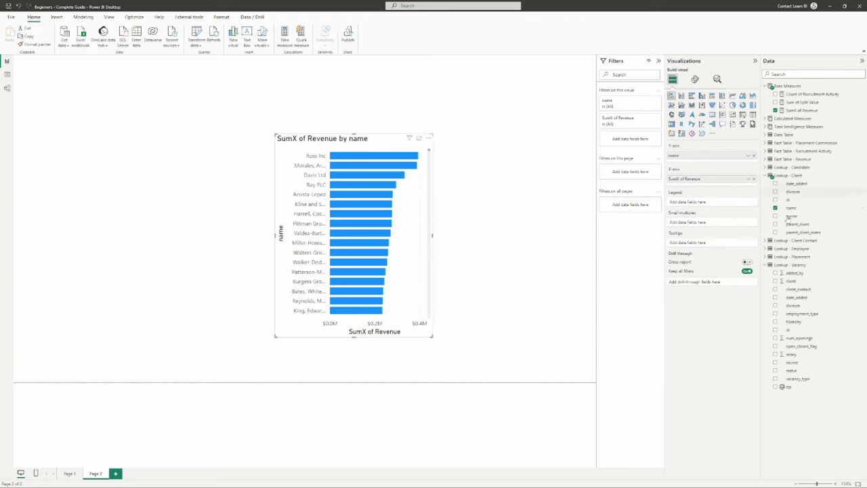
left_click(790, 265)
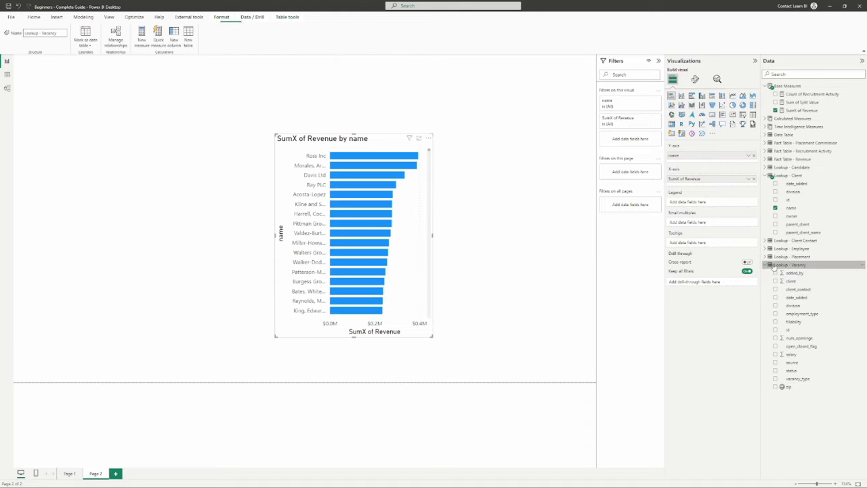
left_click(766, 240)
left_click(799, 241)
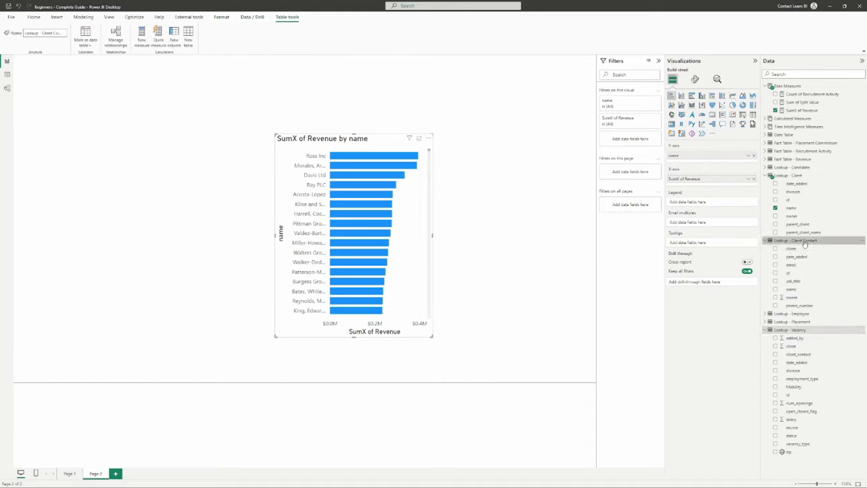
left_click(766, 240)
left_click(798, 265)
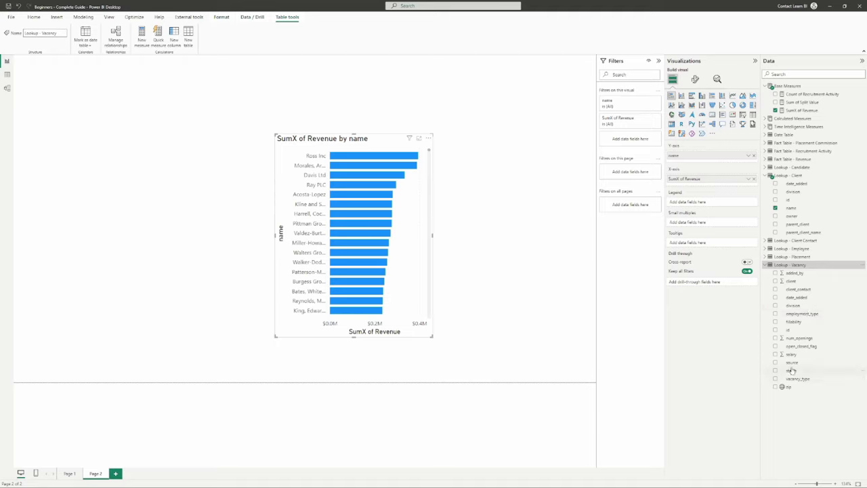
left_click_drag(795, 381, 687, 202)
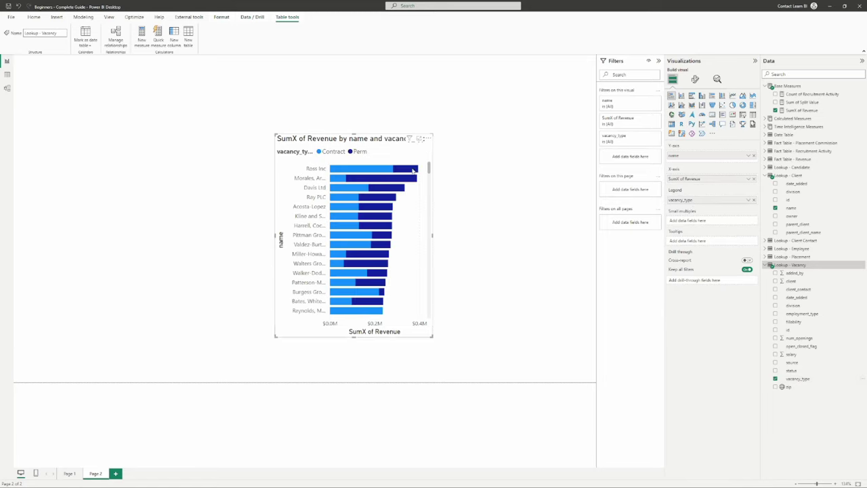
Step: Turn on total labels for the stacked bar chart and set their display units to None
mouse_move(413, 169)
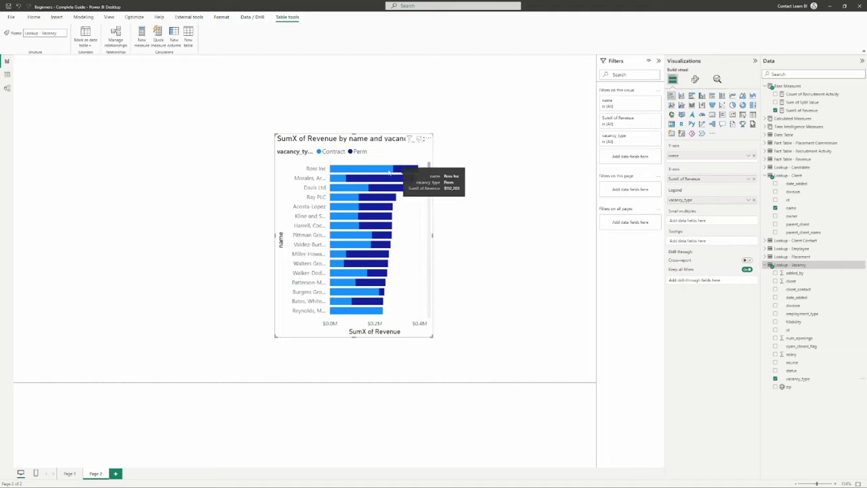
left_click(696, 79)
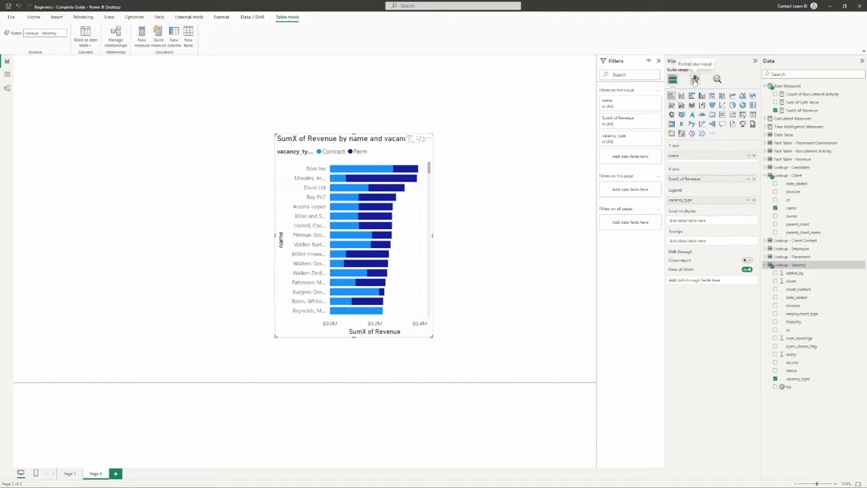
left_click(752, 238)
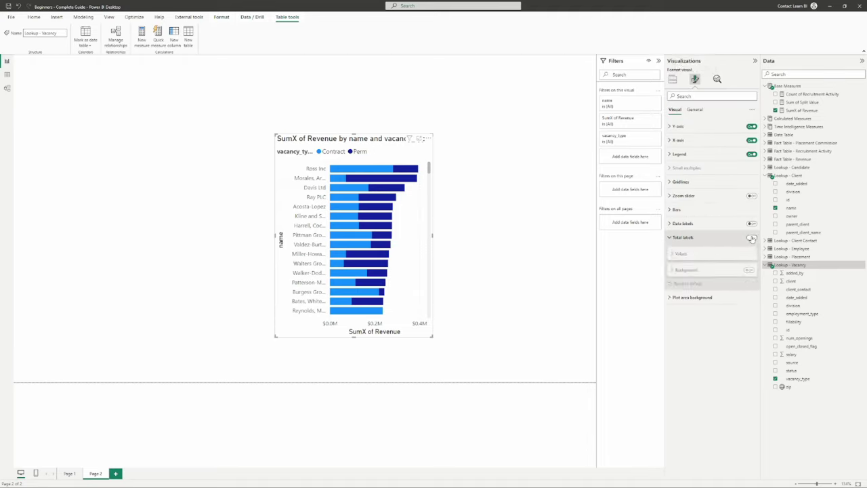
left_click(684, 238)
left_click(702, 317)
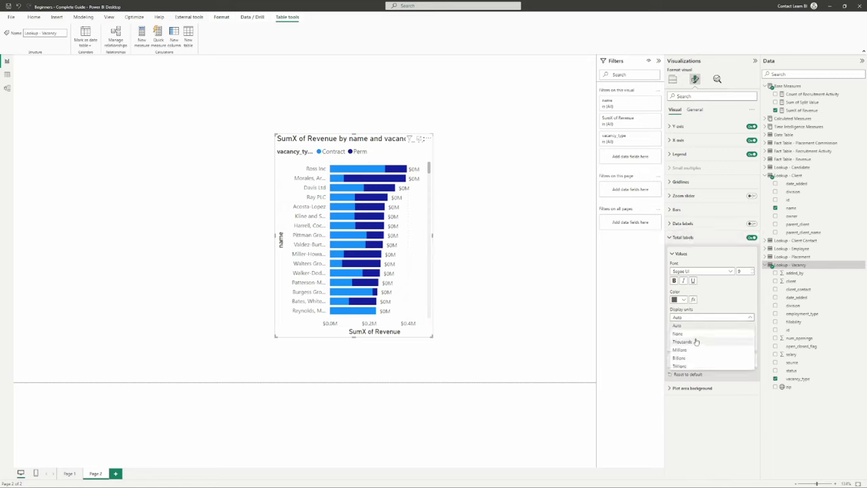
left_click(684, 331)
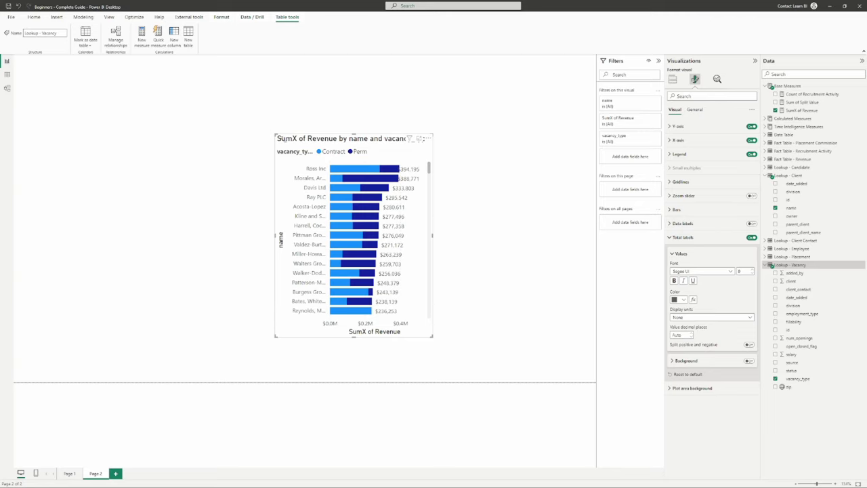
Step: Move the bar chart to the lower-left area of the page and narrow it, trying data labels on and turning them back off
left_click(752, 224)
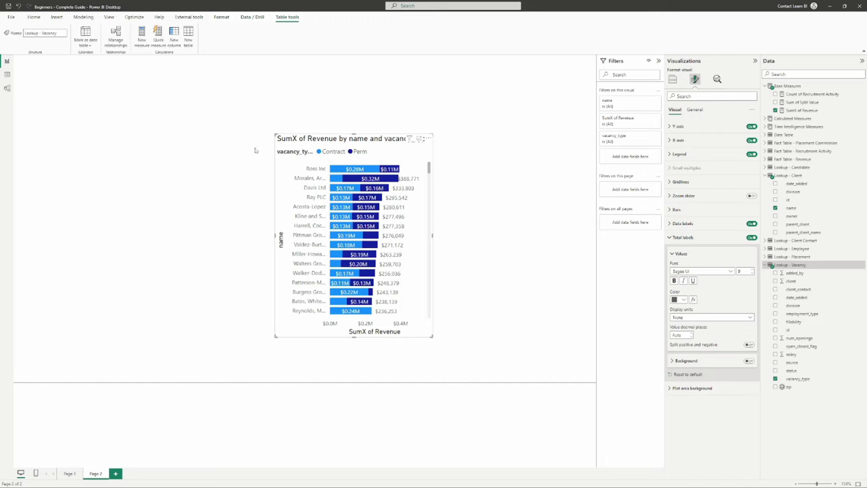
left_click_drag(273, 134, 207, 125)
left_click_drag(299, 135, 109, 176)
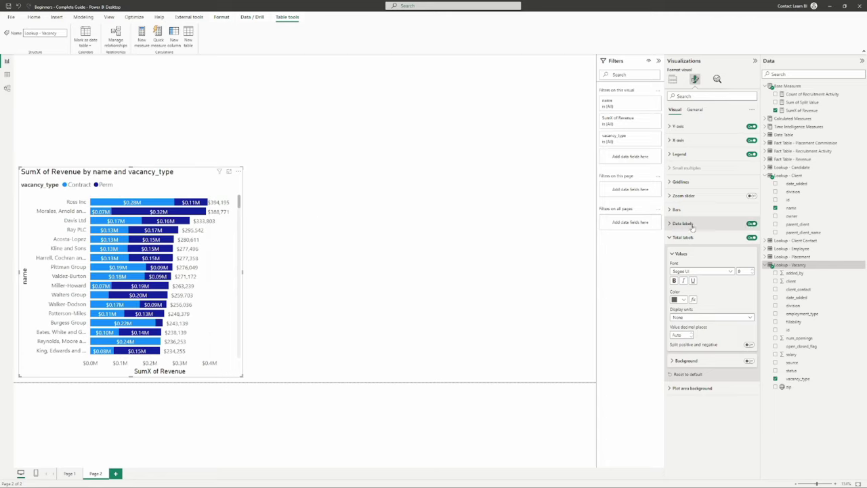
left_click(752, 224)
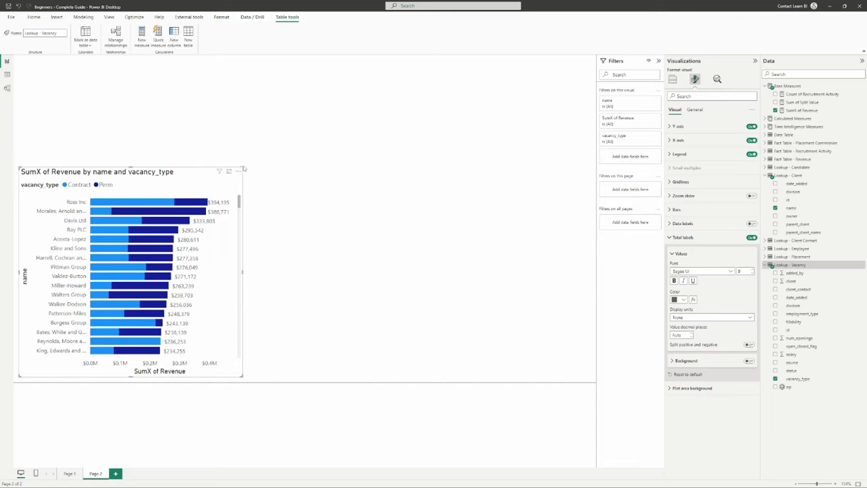
left_click_drag(243, 168, 168, 168)
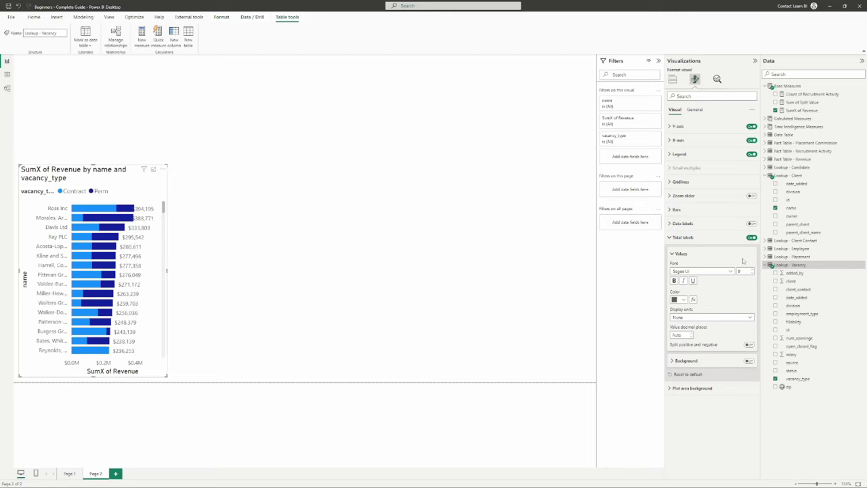
Step: Turn off the title of the bar chart's legend
left_click(683, 237)
left_click(688, 155)
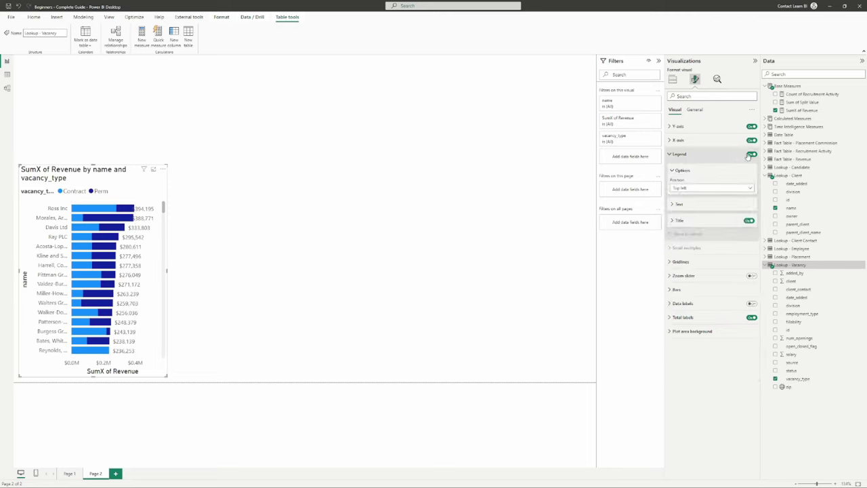
left_click(749, 221)
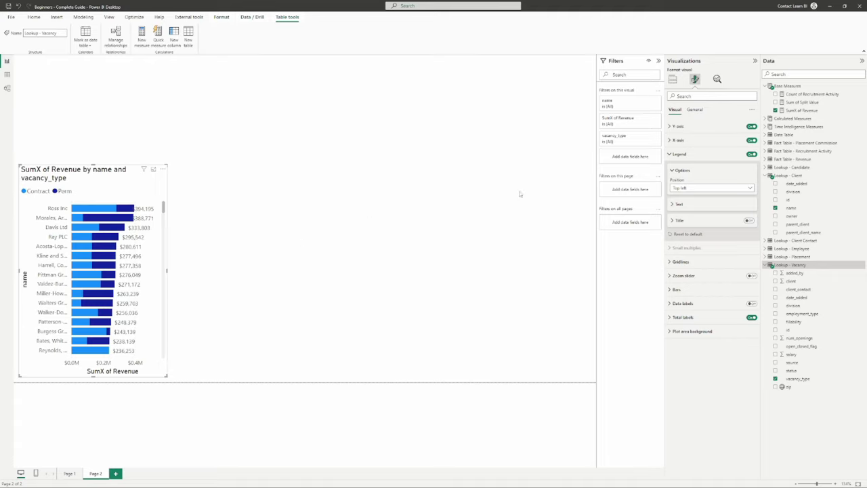
Step: Change the bar chart's title to "Revenue Client" and center it horizontally
left_click(673, 79)
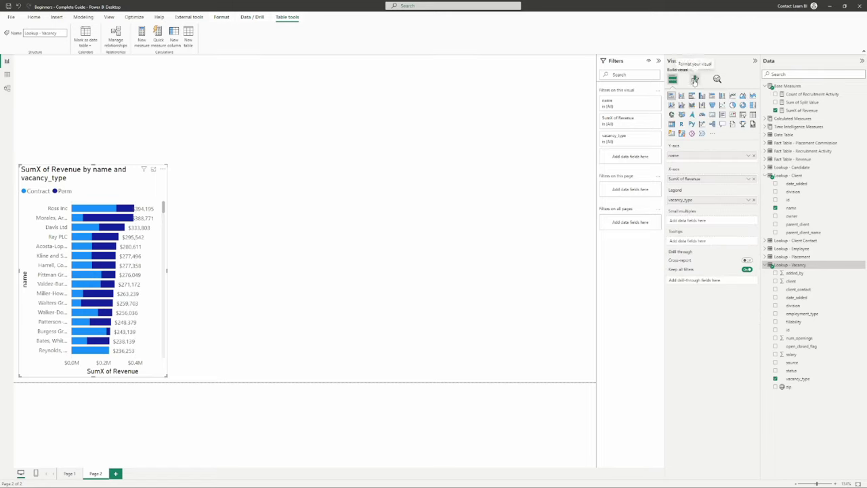
left_click(695, 80)
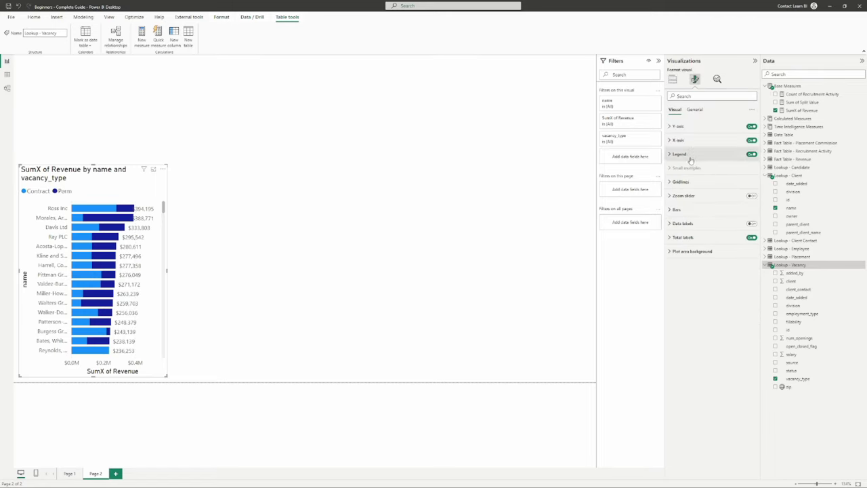
left_click(694, 109)
left_click(677, 140)
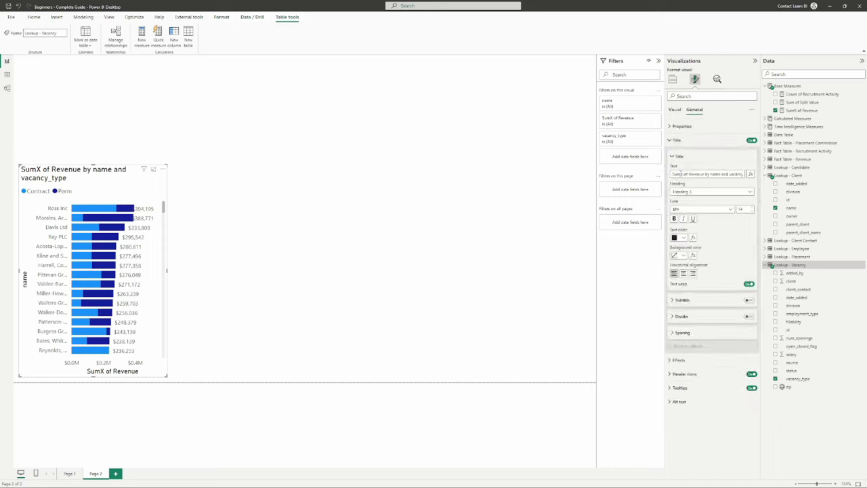
left_click(690, 173)
key("shift+Home")
key("BackSpace")
left_click_drag(690, 174, 802, 183)
key("BackSpace")
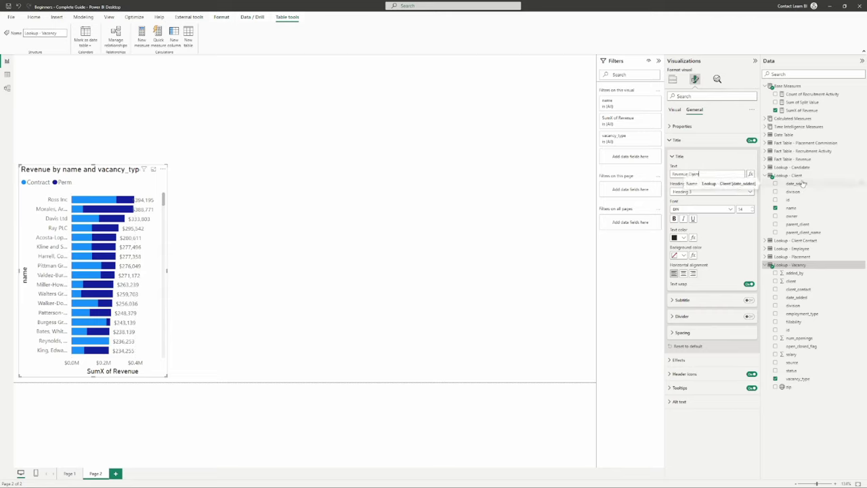
left_click(683, 275)
left_click(313, 277)
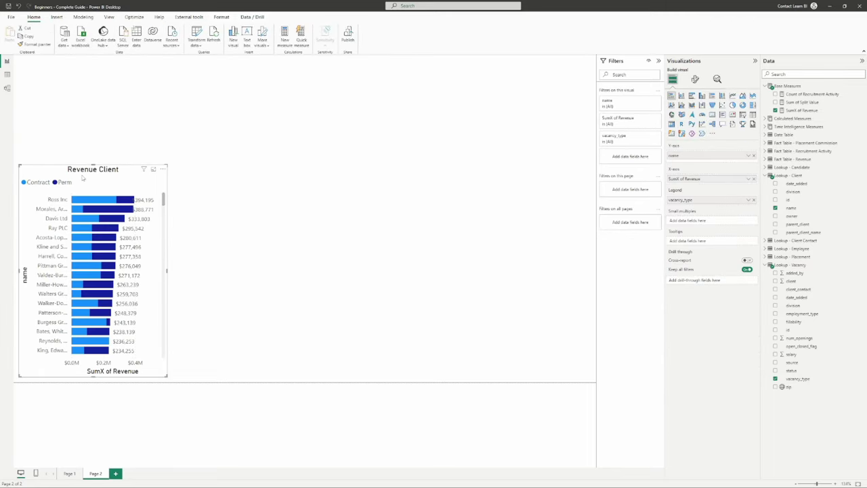
Step: Set the bar chart's Y-axis title to "Client Name"
left_click(695, 80)
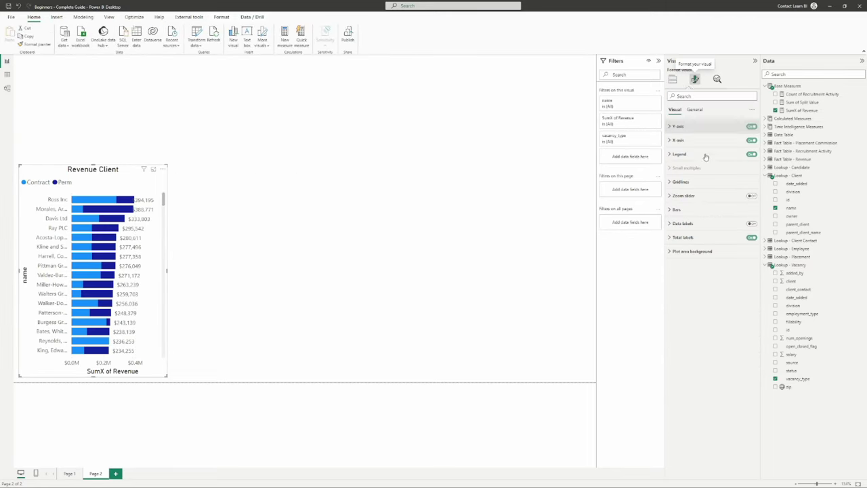
left_click(678, 126)
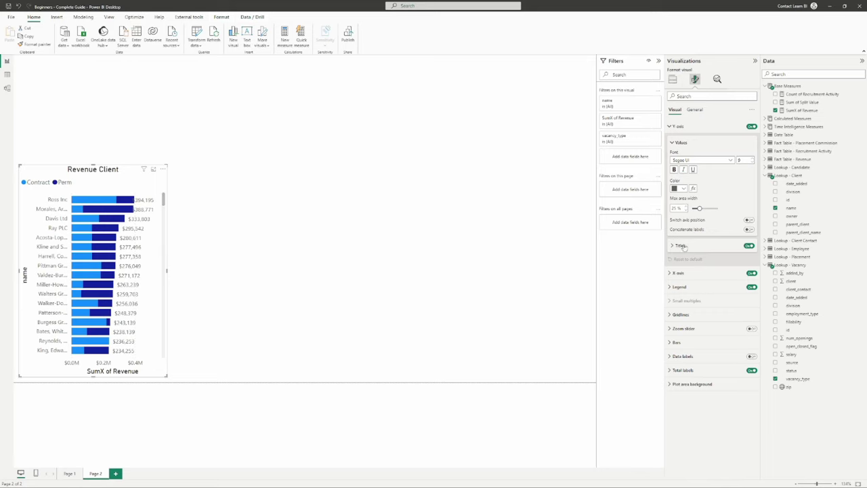
left_click(680, 245)
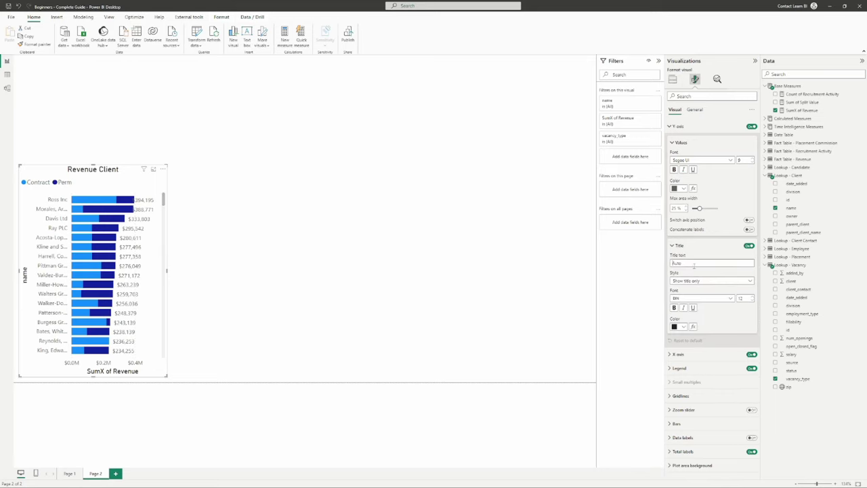
left_click(693, 266)
type("Client Name")
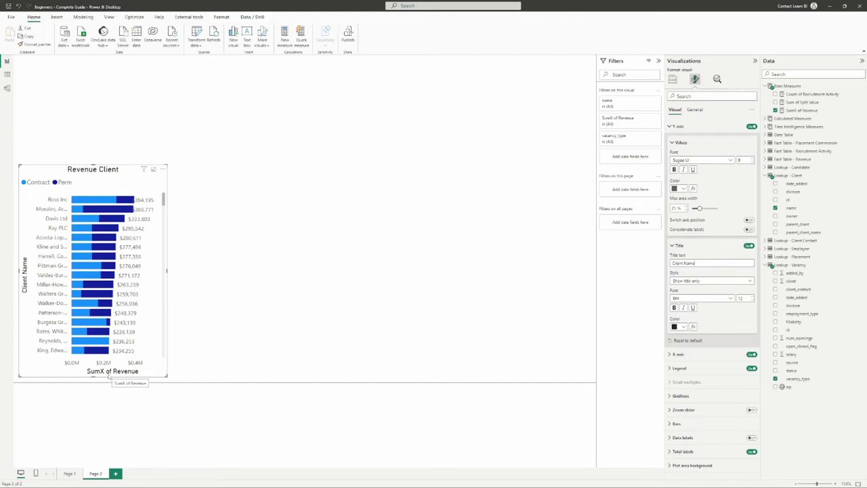
Step: Turn off the bar chart's X-axis title
left_click(673, 80)
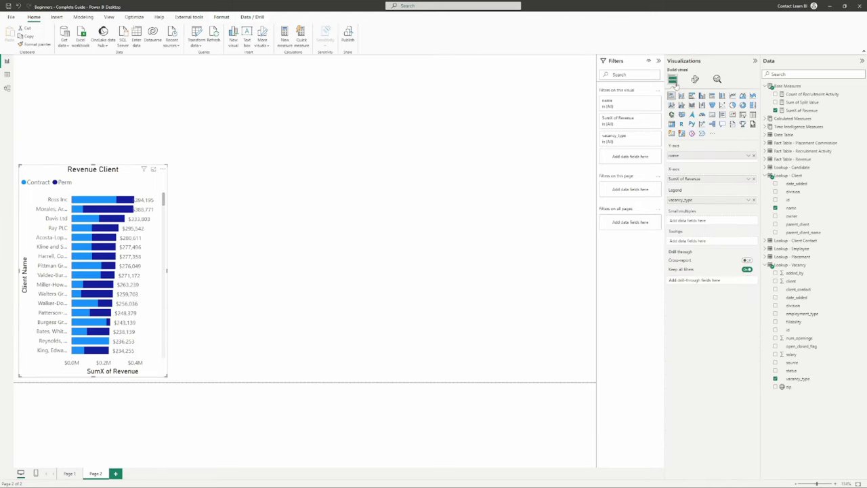
left_click(695, 80)
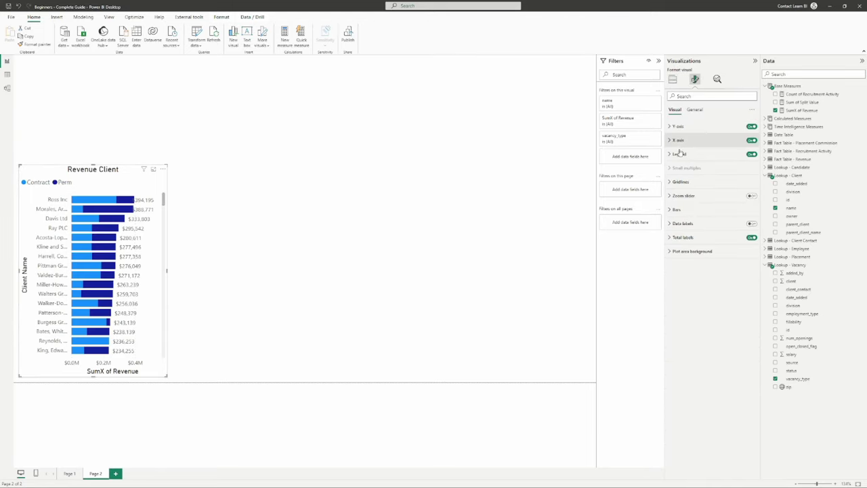
left_click(744, 143)
left_click(748, 244)
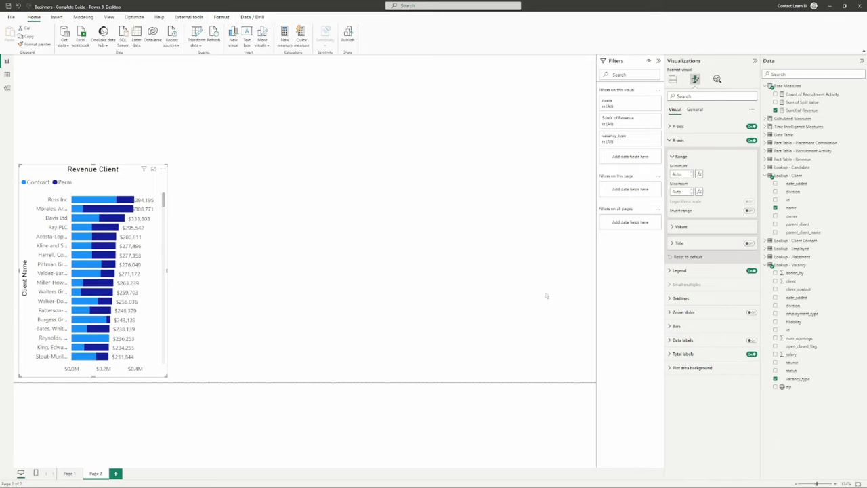
Step: Set the display units of the X-axis values to Thousands after trying None
left_click(688, 228)
left_click(698, 291)
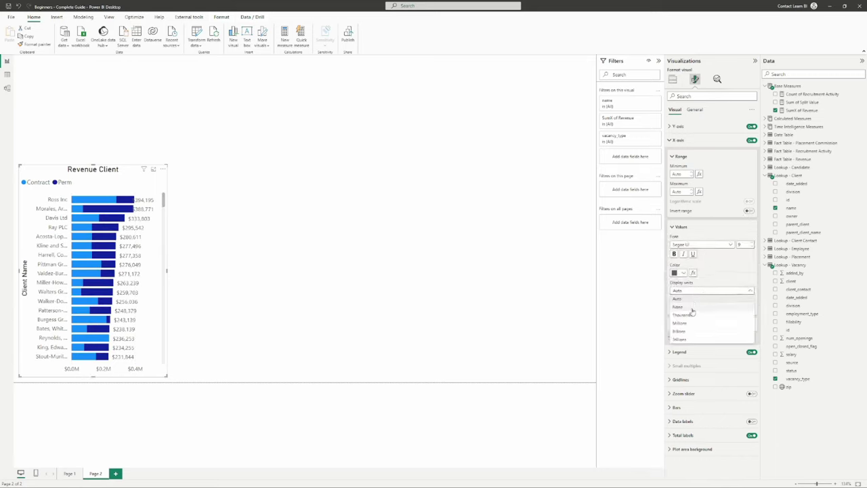
left_click(678, 307)
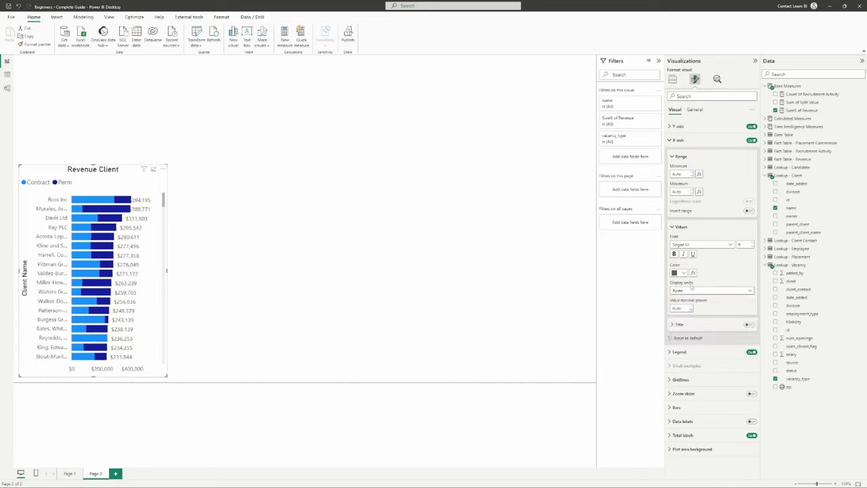
left_click(693, 291)
left_click(679, 315)
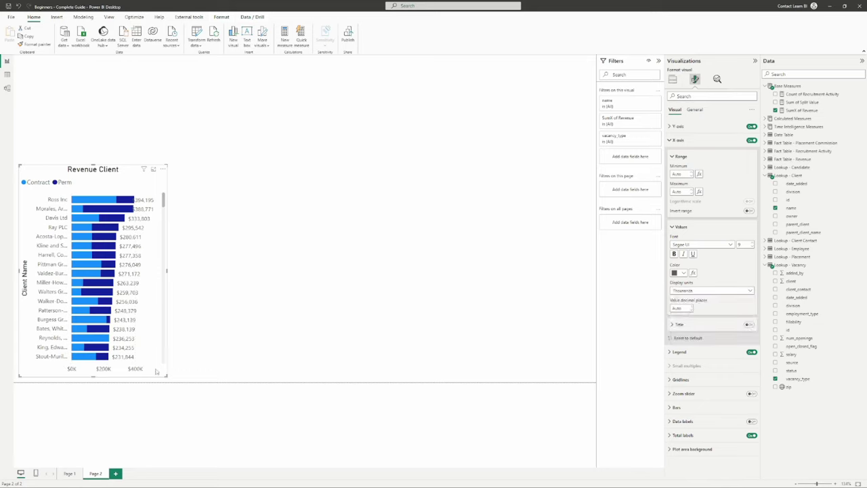
left_click(264, 326)
Step: Resize the Revenue Client chart so it is slightly wider and shorter, leaving room above it
left_click(89, 178)
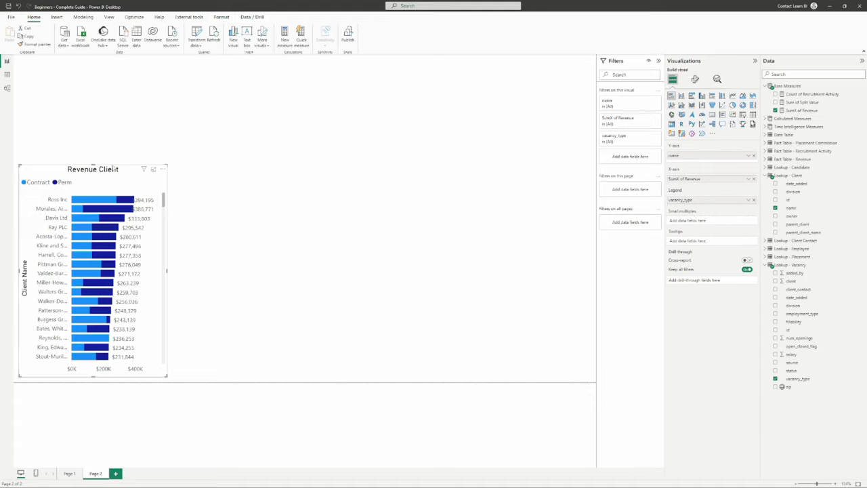
left_click_drag(167, 165, 178, 189)
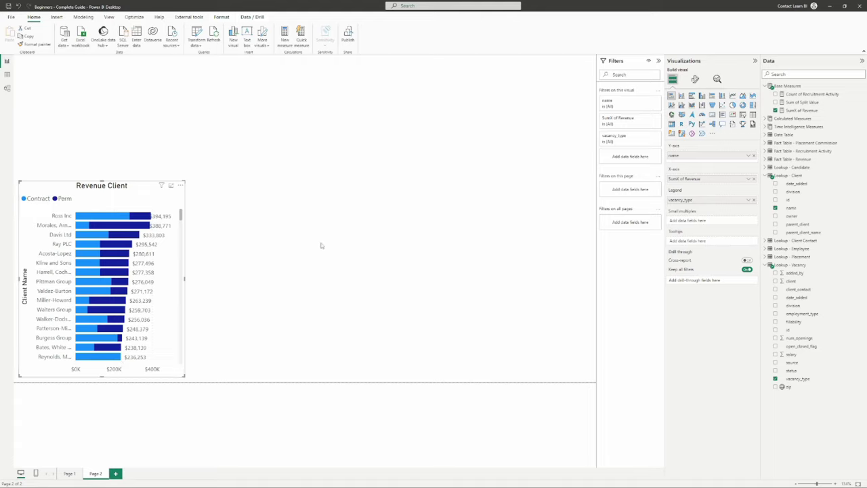
left_click(413, 241)
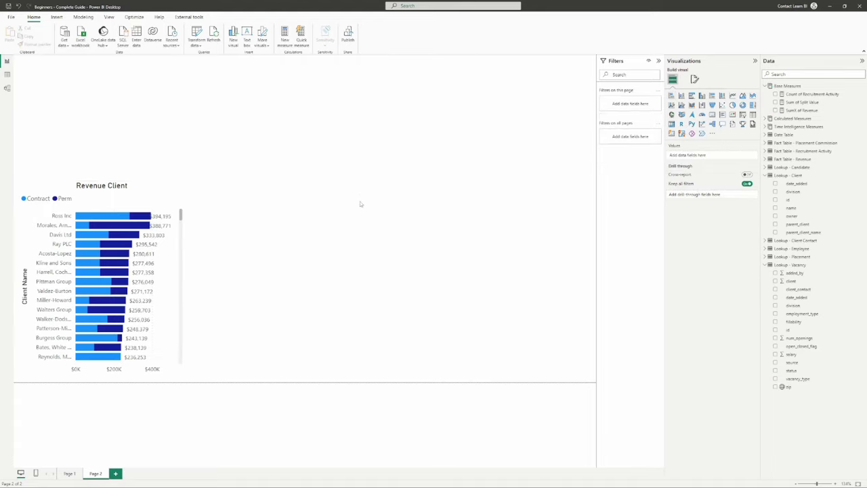
Step: Add an empty slicer to the page and shrink it to a small box above the Revenue Client chart
left_click(237, 197)
left_click(743, 114)
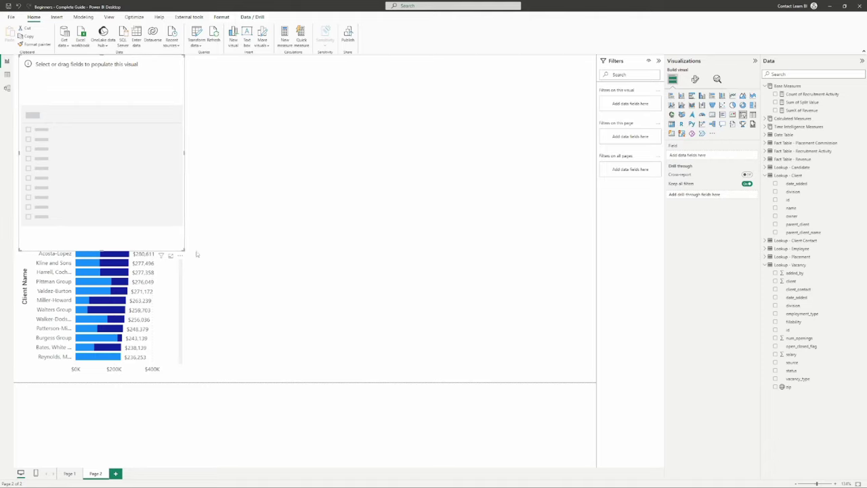
left_click_drag(183, 250, 142, 123)
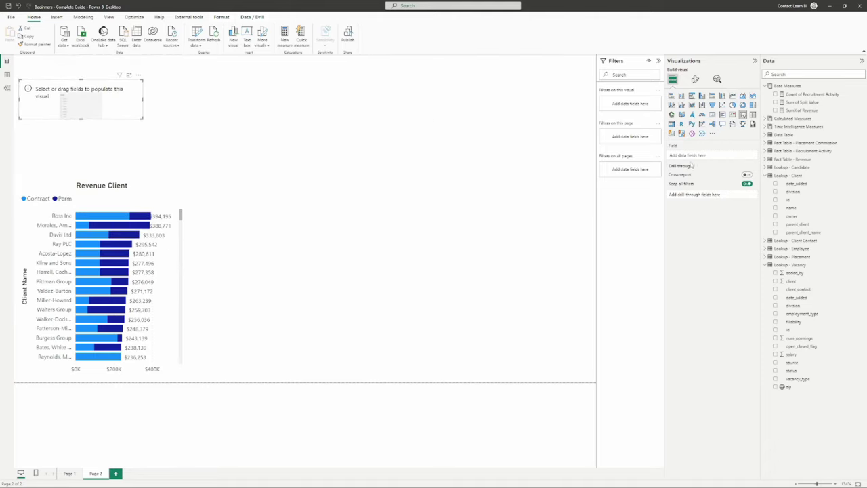
Step: Search the data fields for "year" and add Year from the Date Table to the slicer
left_click_drag(762, 214, 752, 213)
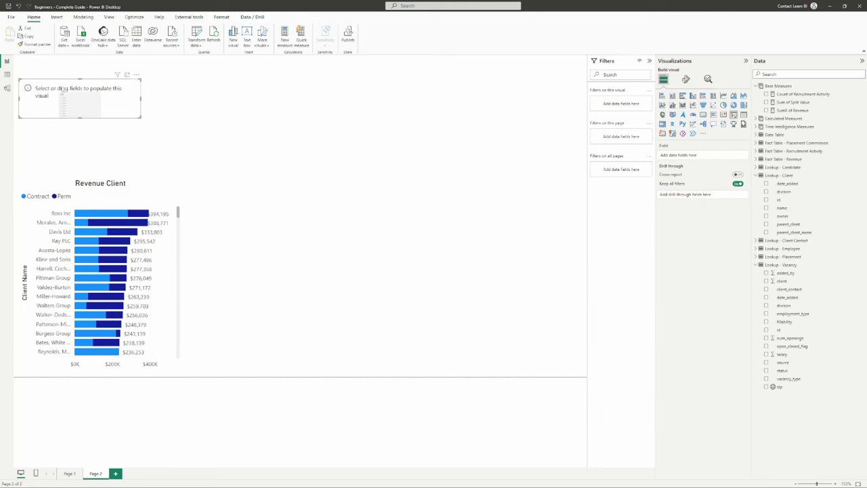
left_click(796, 73)
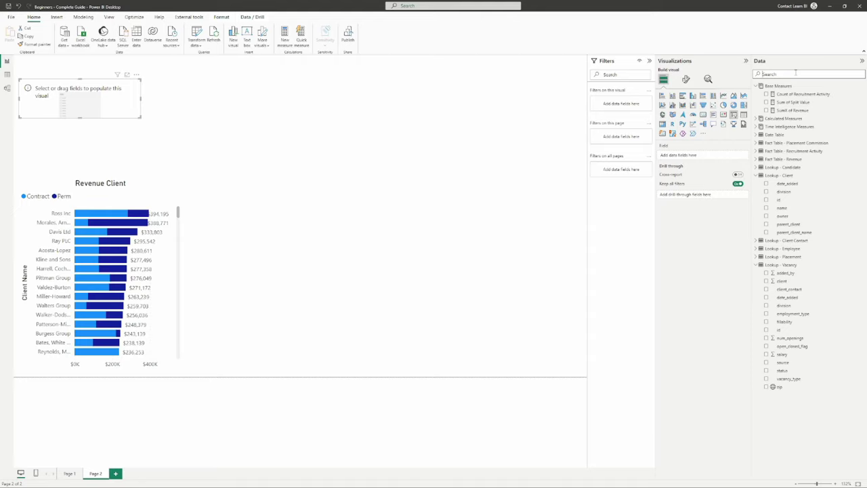
type("year")
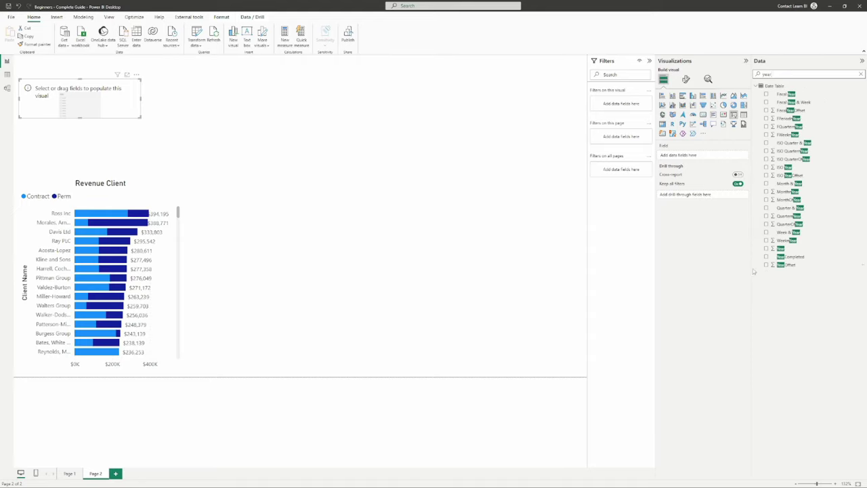
left_click(766, 248)
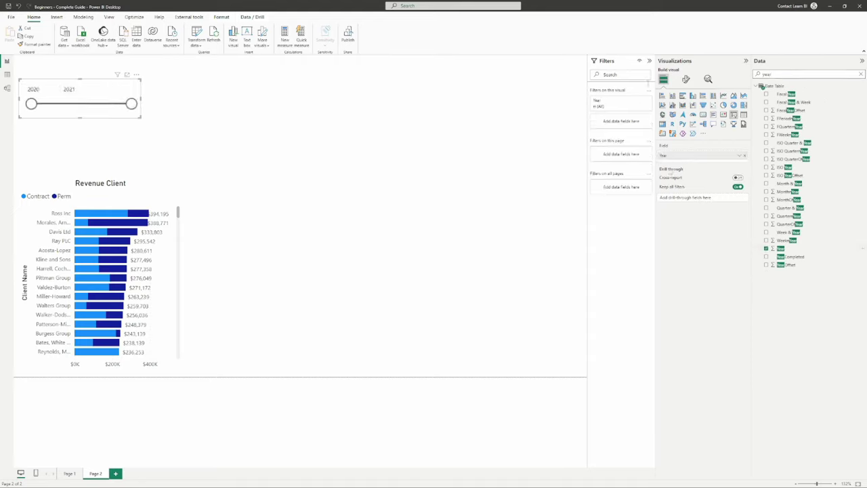
Step: Change the Year slicer's style to Dropdown and shrink the slicer to a compact box
left_click(861, 74)
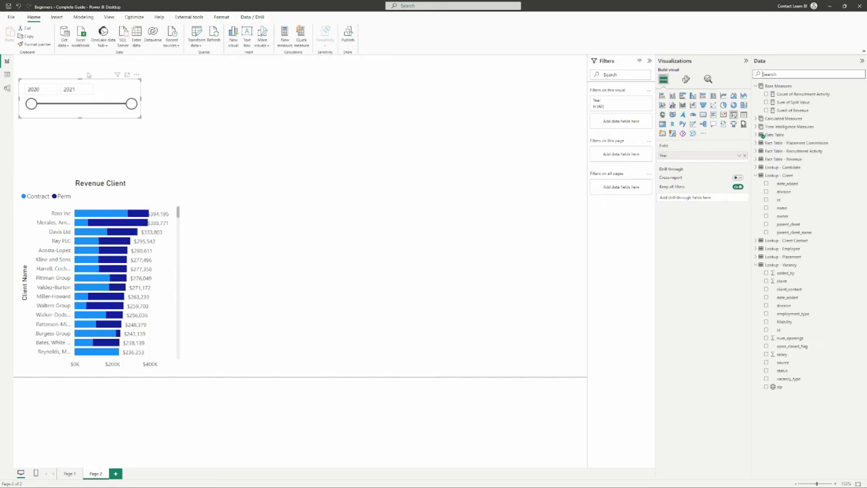
left_click(687, 79)
left_click(685, 126)
left_click(697, 160)
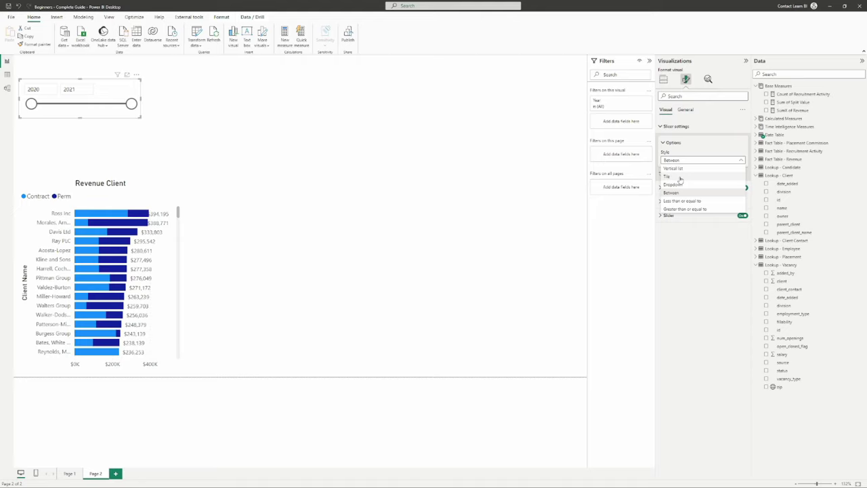
left_click(673, 184)
left_click_drag(140, 117, 48, 80)
Step: Test the Year slicer by filtering the page alternately to 2020 and 2021, and clear the selection
left_click(48, 80)
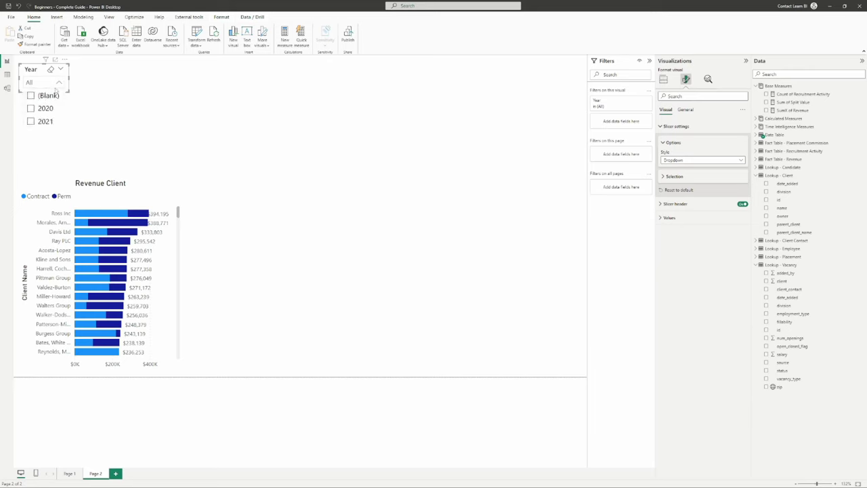
left_click(41, 110)
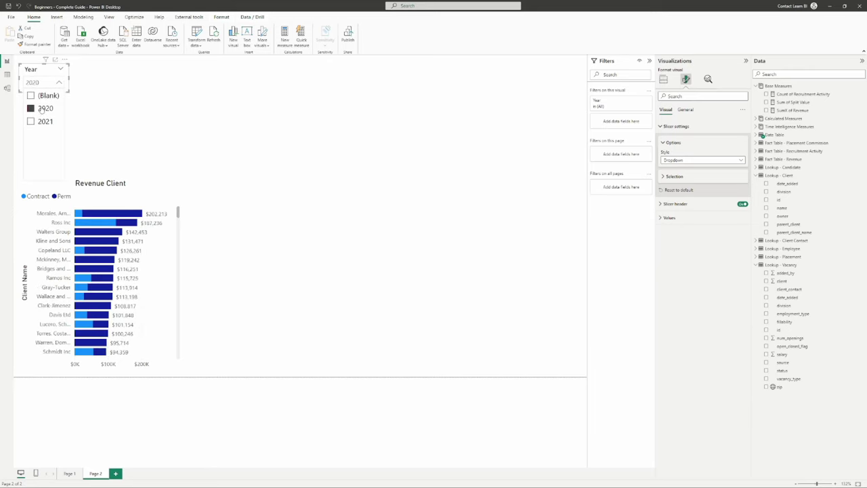
left_click(41, 110)
left_click(38, 122)
left_click(40, 119)
left_click(40, 108)
left_click(40, 121)
left_click(40, 109)
left_click(42, 120)
left_click(42, 108)
left_click(47, 107)
left_click(47, 108)
key("Escape")
left_click(47, 80)
left_click(50, 70)
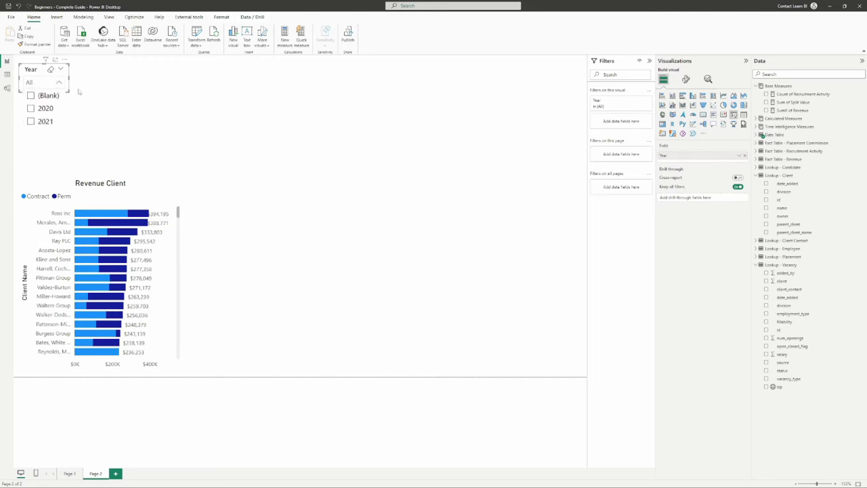
left_click(187, 99)
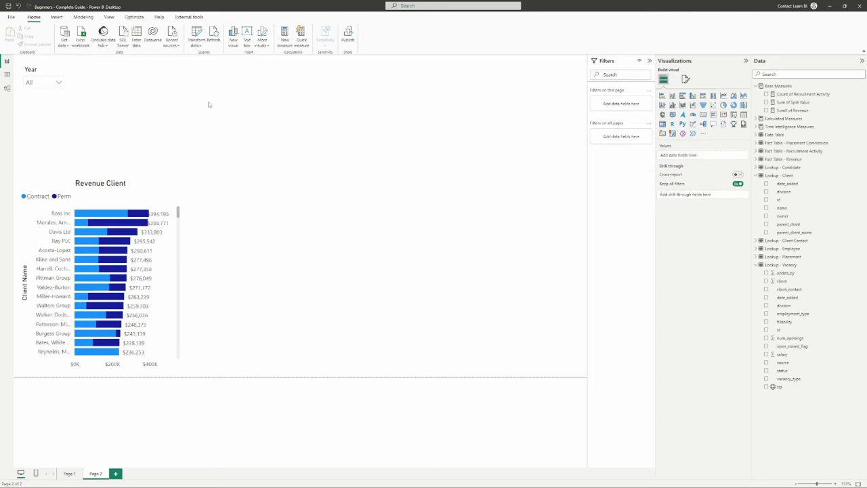
left_click(126, 194)
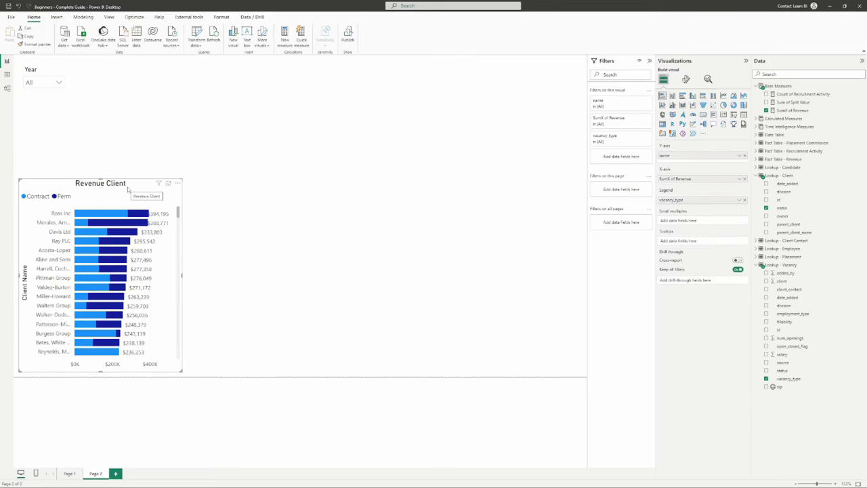
left_click(370, 191)
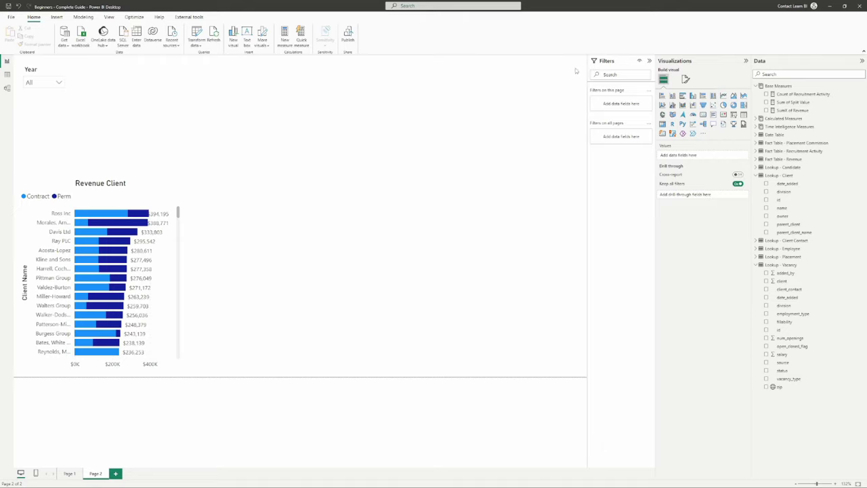
Step: Add a stacked column chart with Month & Year on the X-axis and SumX of Revenue on the Y-axis
left_click(673, 98)
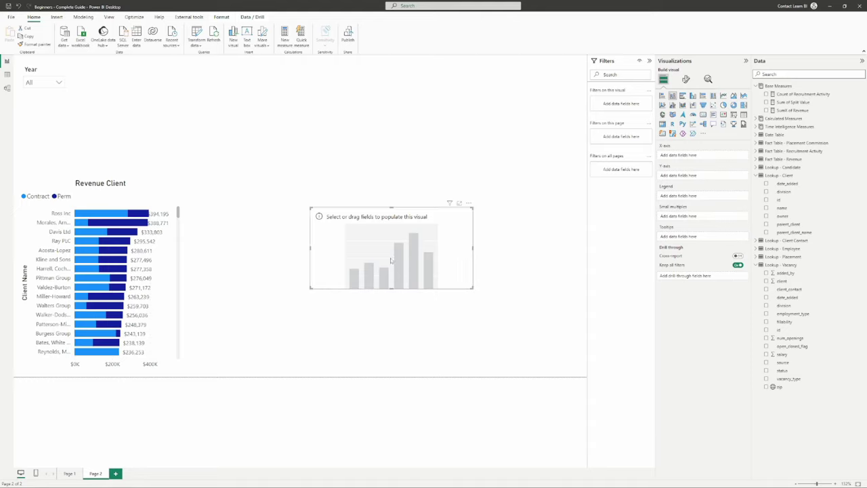
type("month")
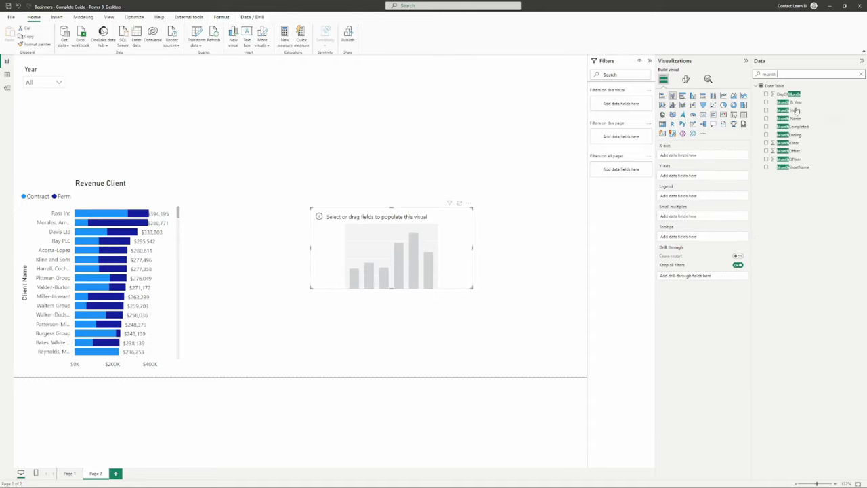
left_click_drag(798, 102, 685, 155)
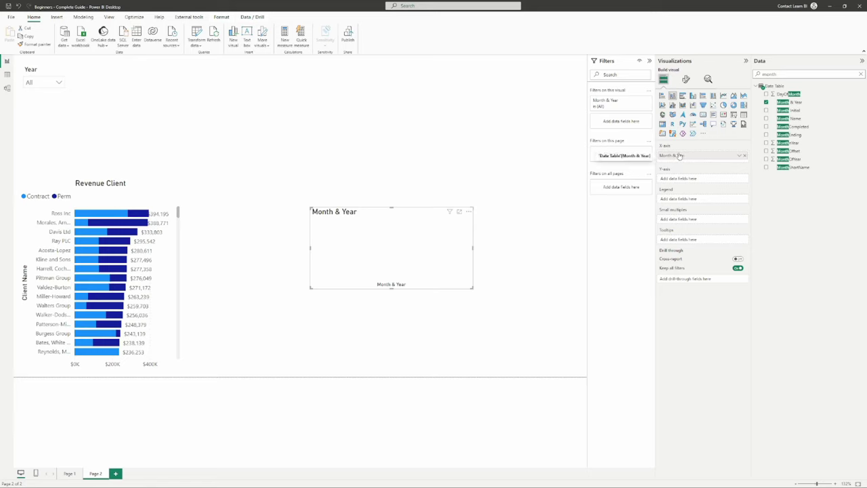
left_click(861, 74)
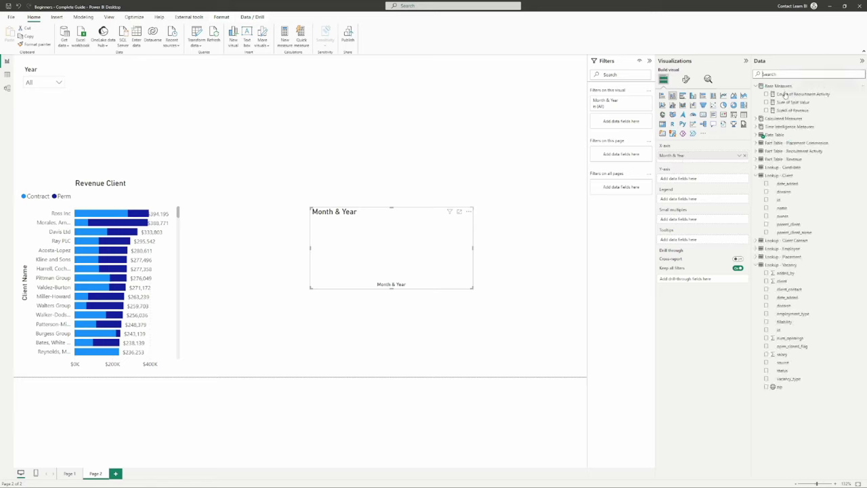
left_click_drag(790, 110, 681, 179)
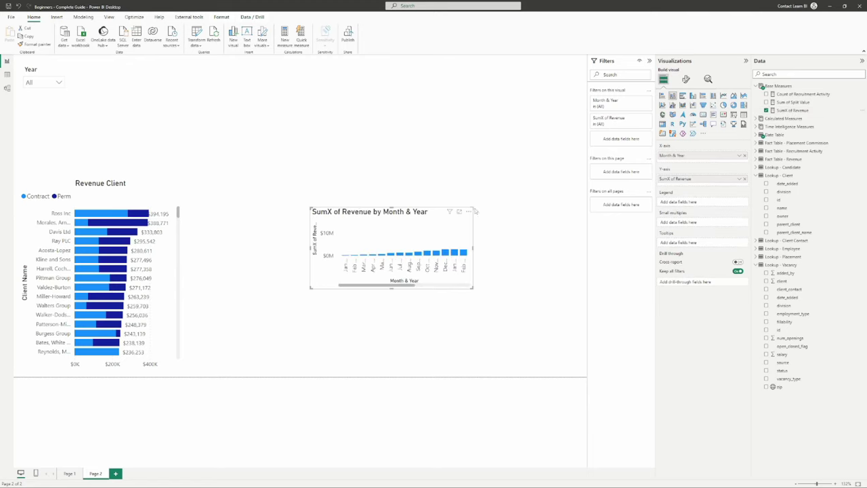
Step: Enlarge the revenue by month column chart and place it beside the Revenue Client chart
left_click_drag(474, 207, 524, 201)
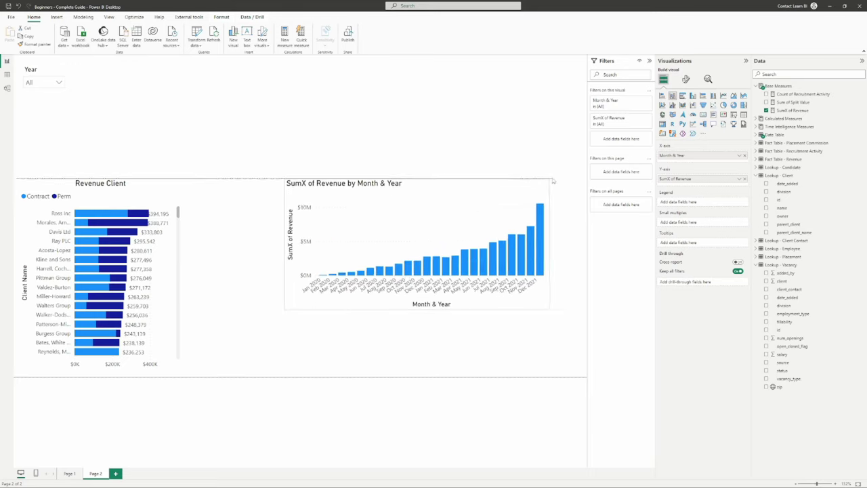
left_click_drag(515, 198, 454, 226)
left_click(386, 182)
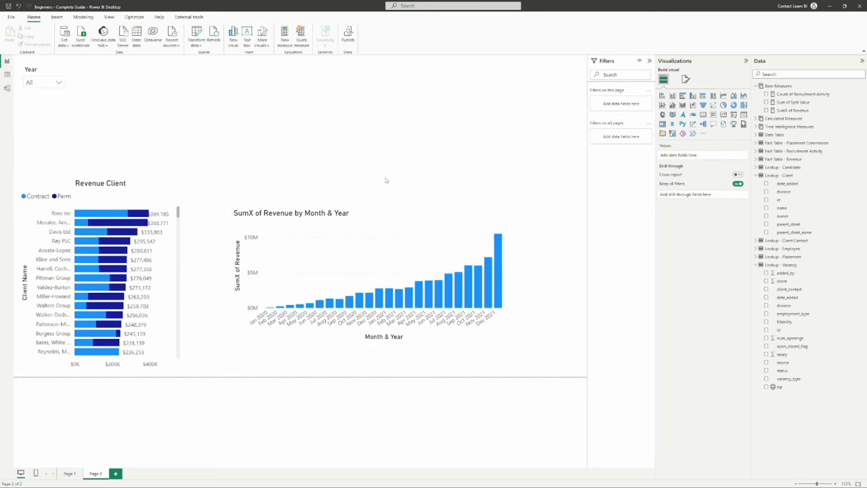
left_click(353, 211)
left_click_drag(354, 211, 361, 197)
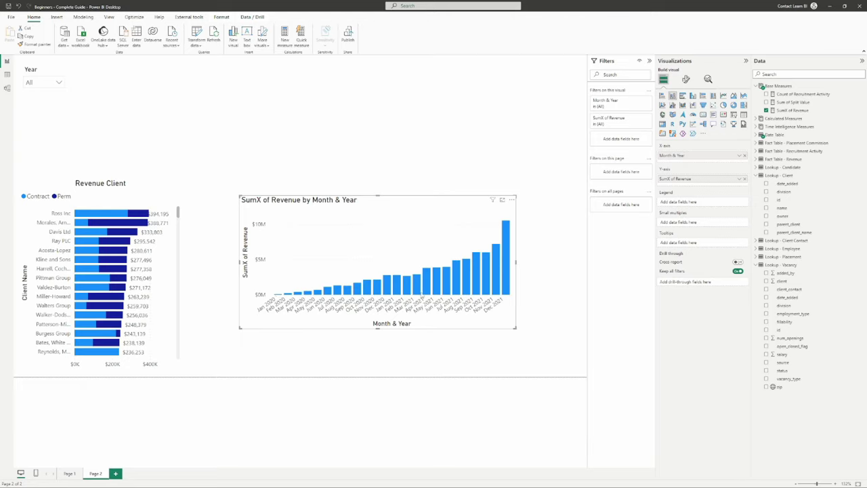
Step: Try replacing Month & Year with Date on the column chart's X-axis, and undo the change
left_click(781, 73)
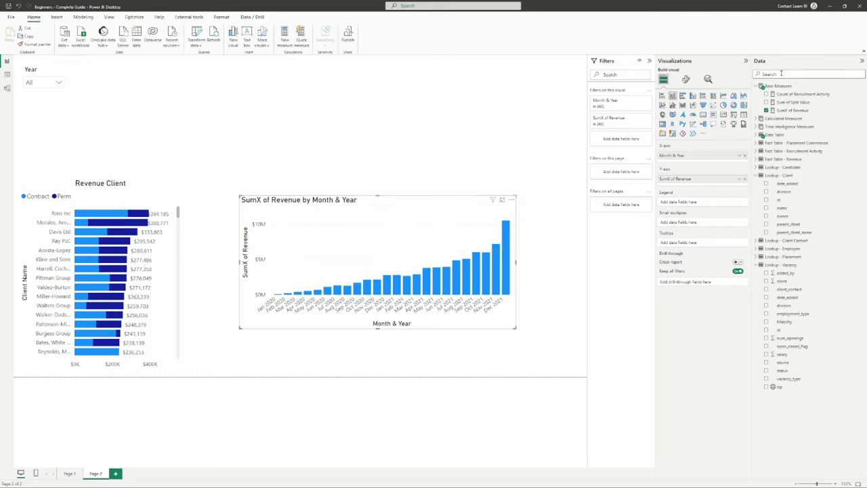
type("date t")
left_click_drag(781, 95, 684, 156)
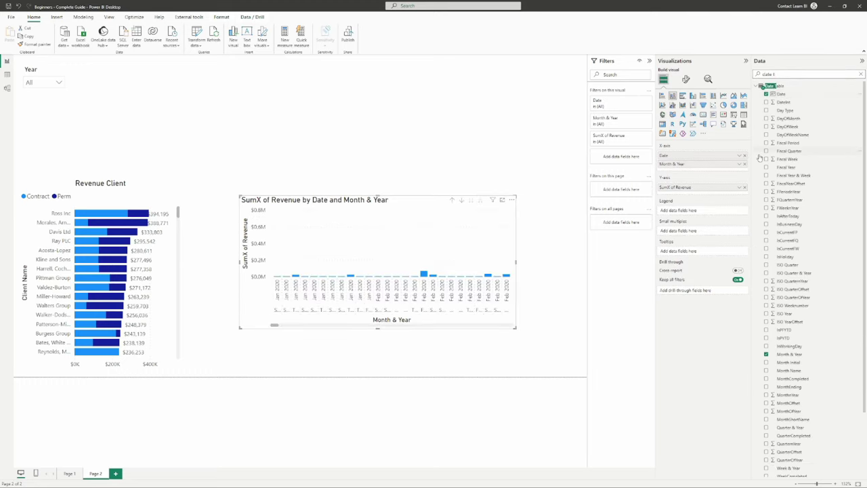
left_click(745, 164)
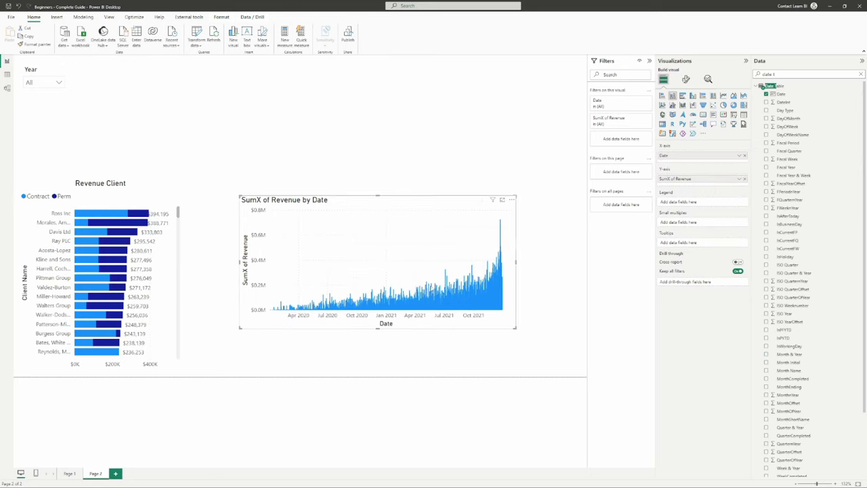
left_click(19, 7)
left_click(19, 7)
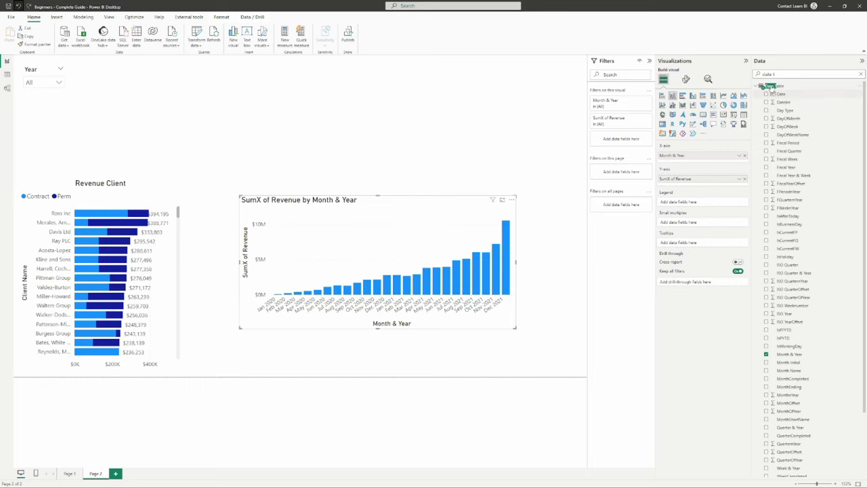
Step: Add Date from the Date Table beneath Month & Year on the column chart's X-axis to form a hierarchy
left_click_drag(772, 95, 684, 163)
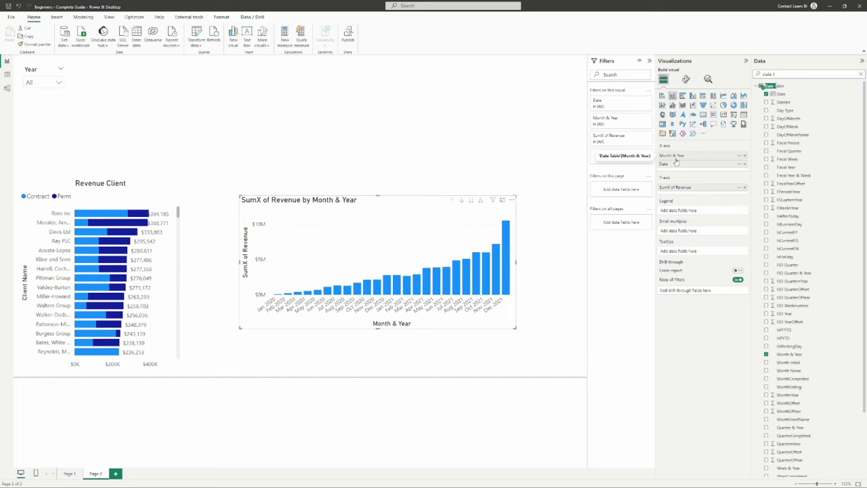
left_click(93, 188)
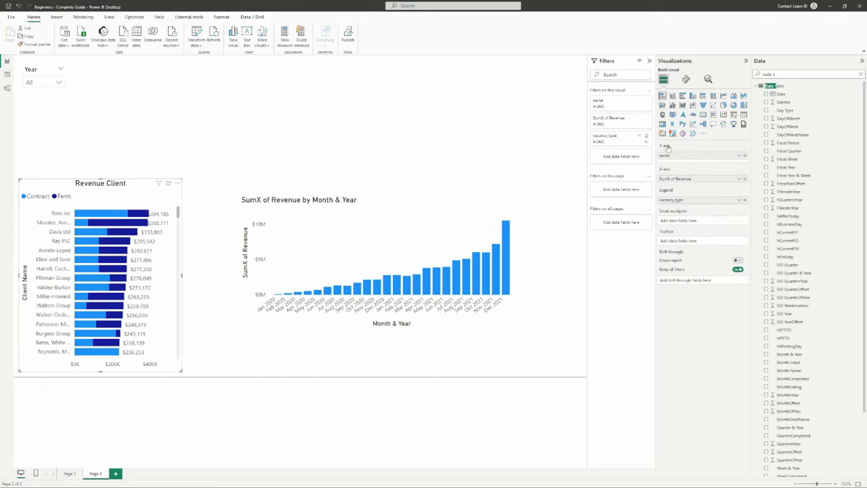
left_click(357, 202)
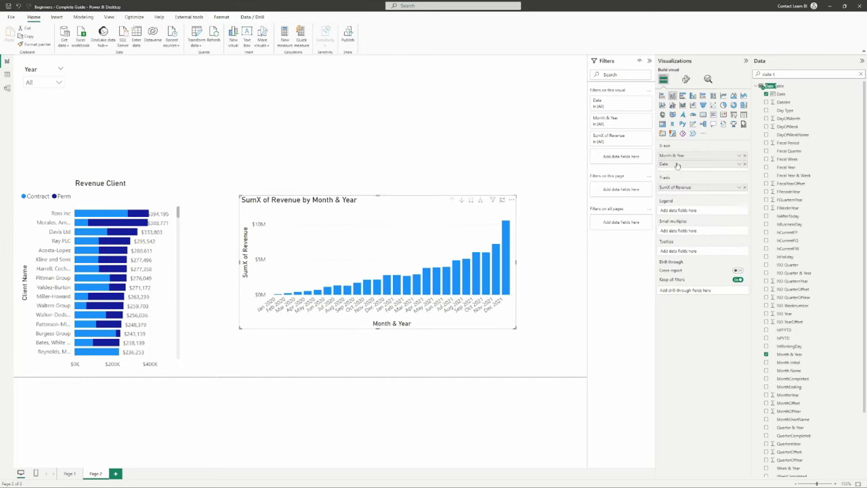
Step: Switch the column chart between the Month & Year and Date hierarchy levels, returning to Month & Year
left_click(469, 201)
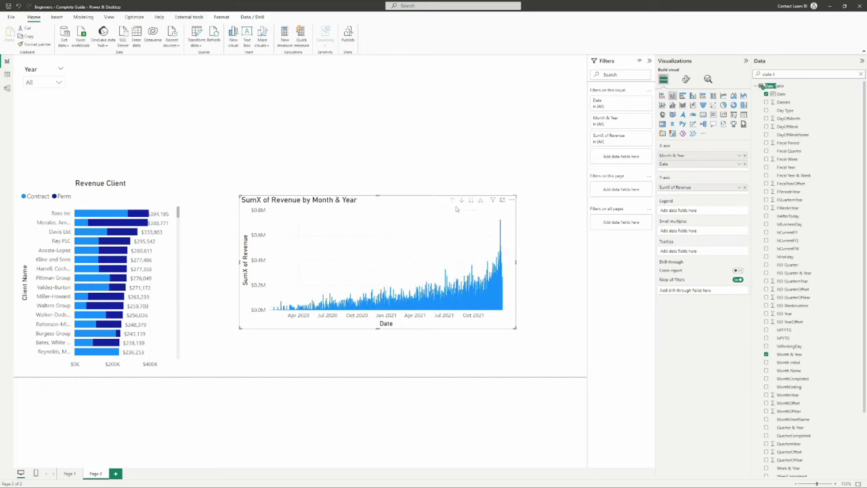
left_click(453, 201)
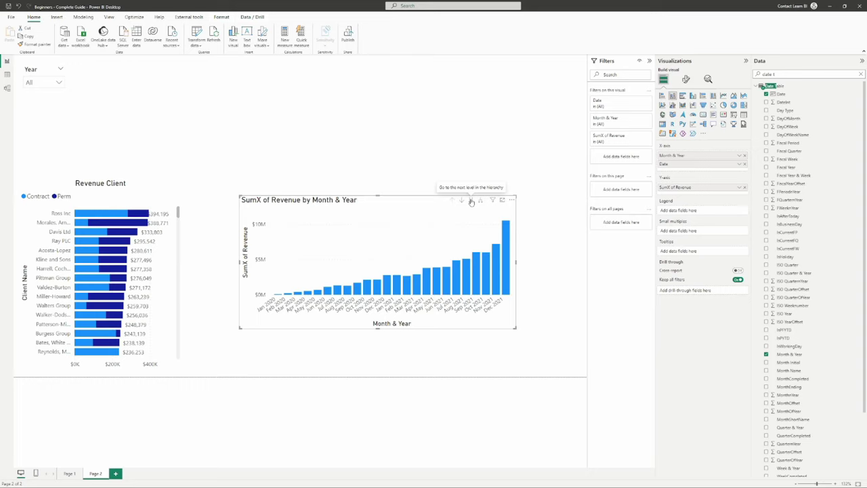
left_click(472, 202)
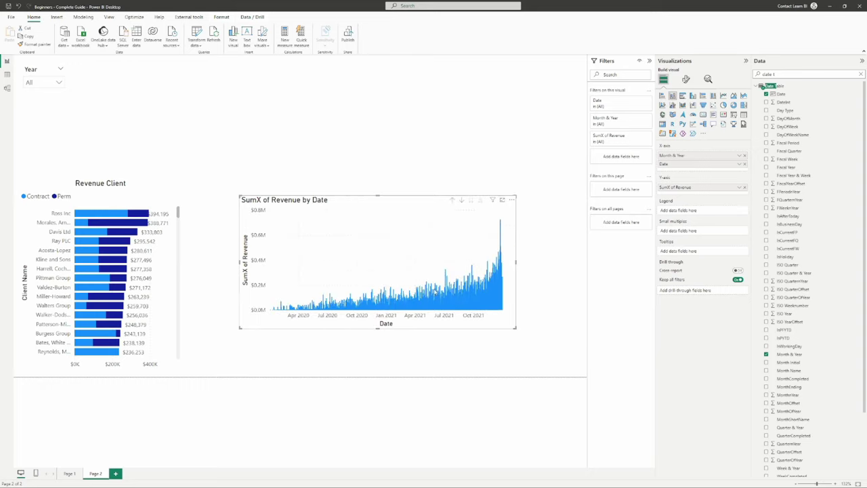
left_click(453, 200)
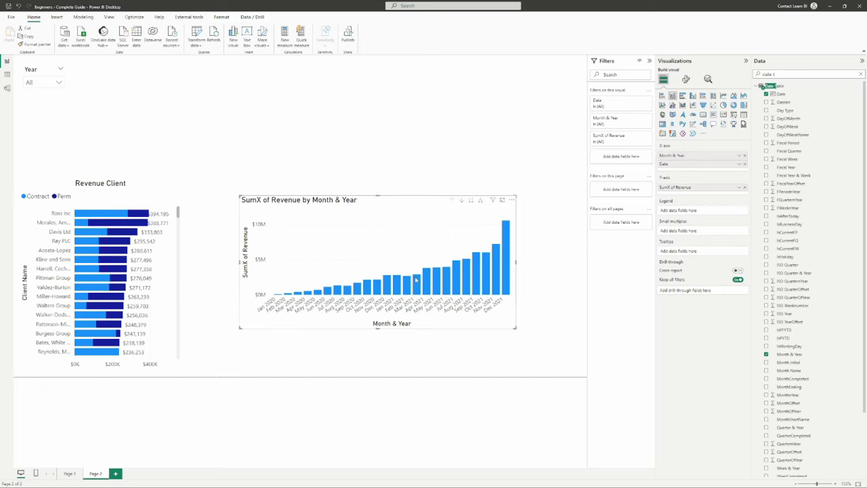
left_click(472, 202)
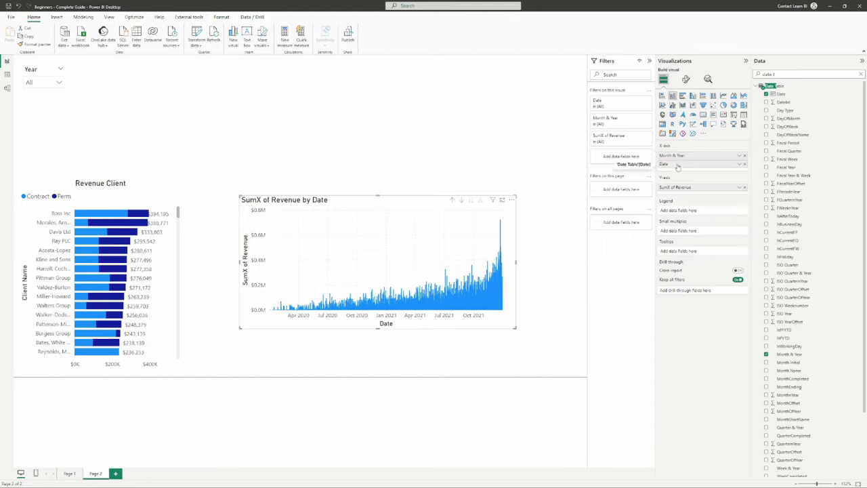
left_click(454, 200)
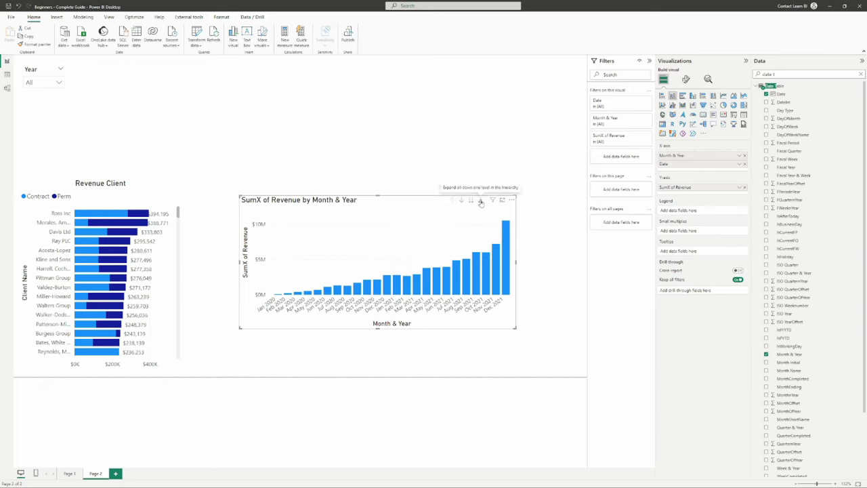
Step: Expand the whole column chart down one hierarchy level to view dates within months, and drill back up
left_click(480, 202)
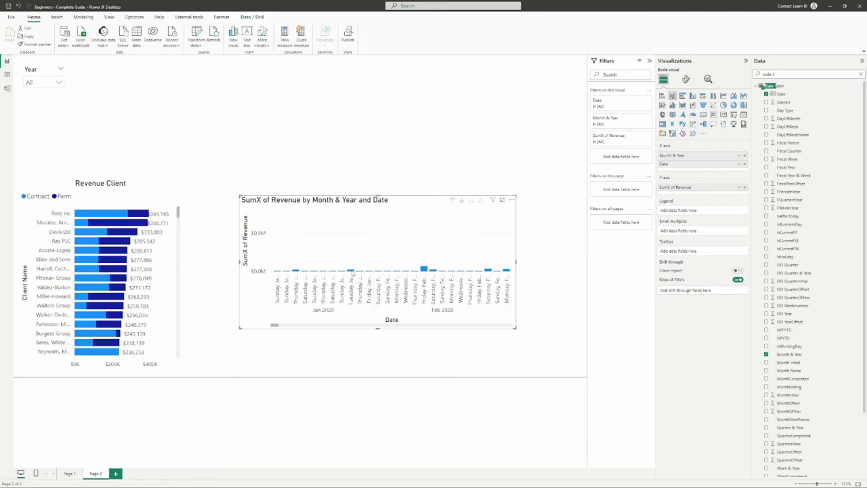
left_click_drag(273, 327, 351, 296)
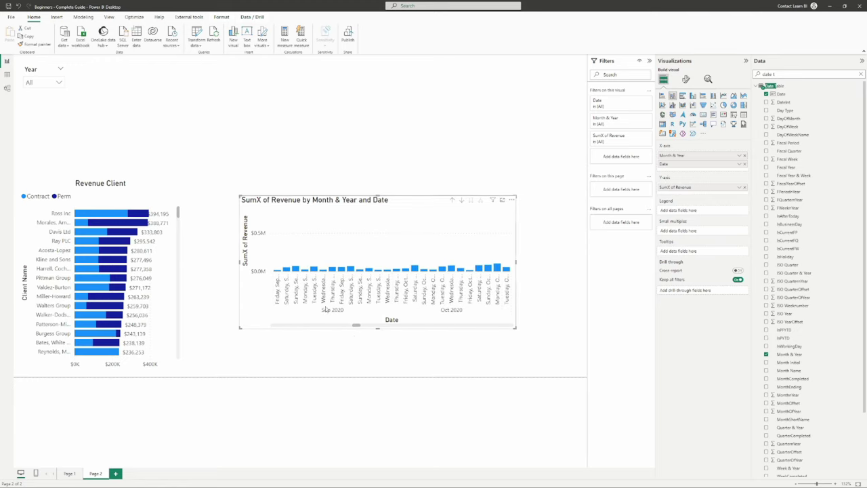
left_click_drag(352, 329, 348, 329)
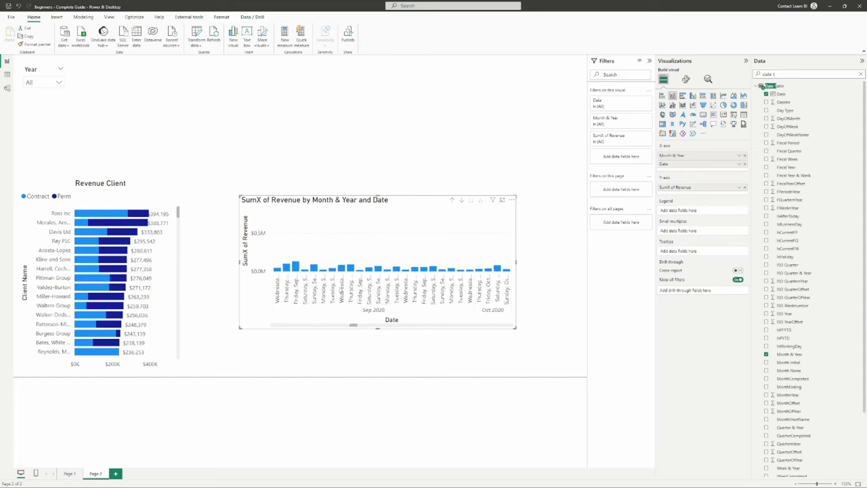
left_click(451, 200)
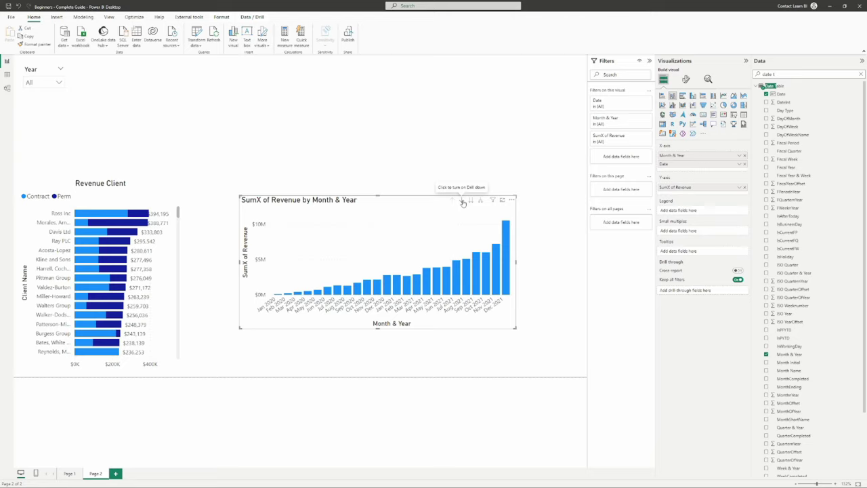
Step: Turn on drill-down mode for the column chart and drill into the Apr 2021 column
left_click(463, 202)
left_click(463, 202)
mouse_move(426, 290)
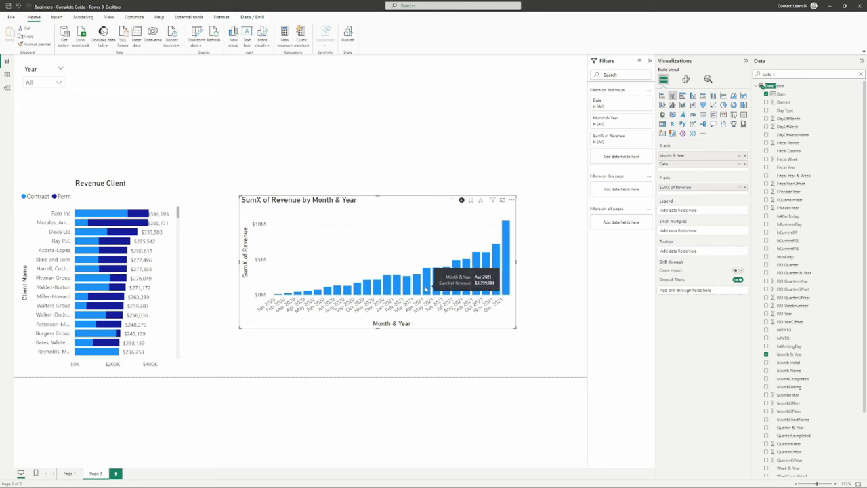
left_click(425, 289)
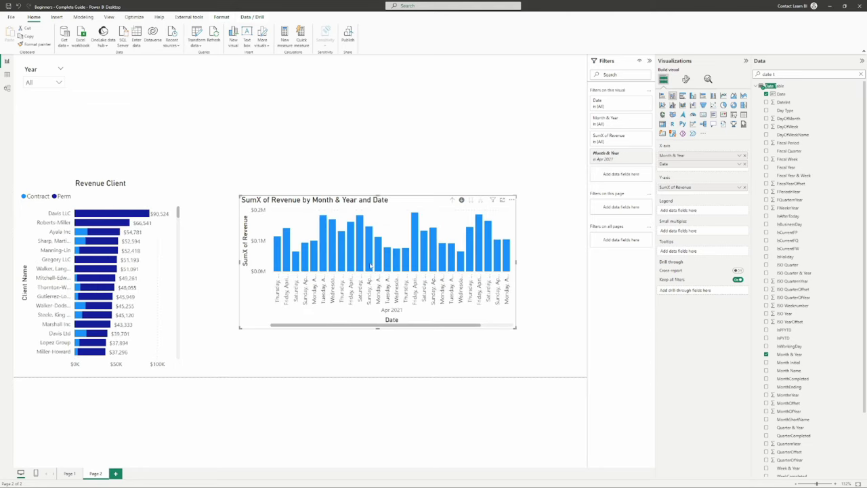
Step: Drill the column chart back up to the Month & Year level and remove Date from its X-axis
left_click(452, 200)
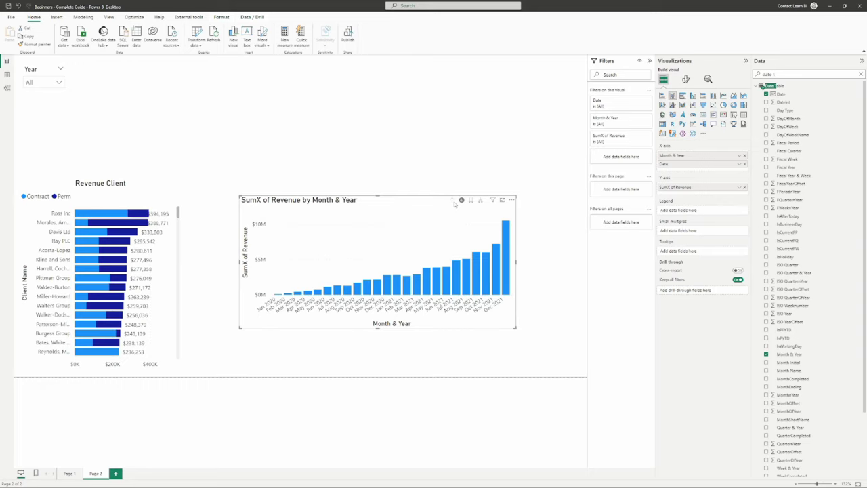
left_click(744, 164)
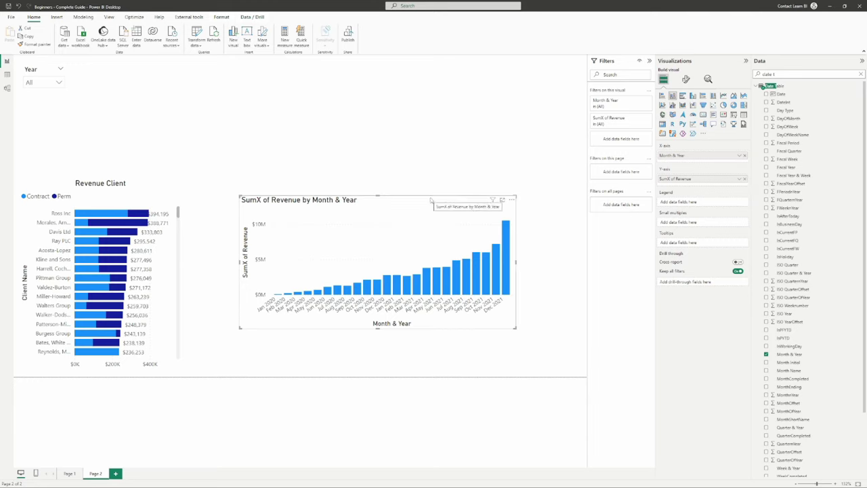
Step: Reposition the column chart slightly lower and closer to the Revenue Client chart
left_click_drag(431, 200, 435, 210)
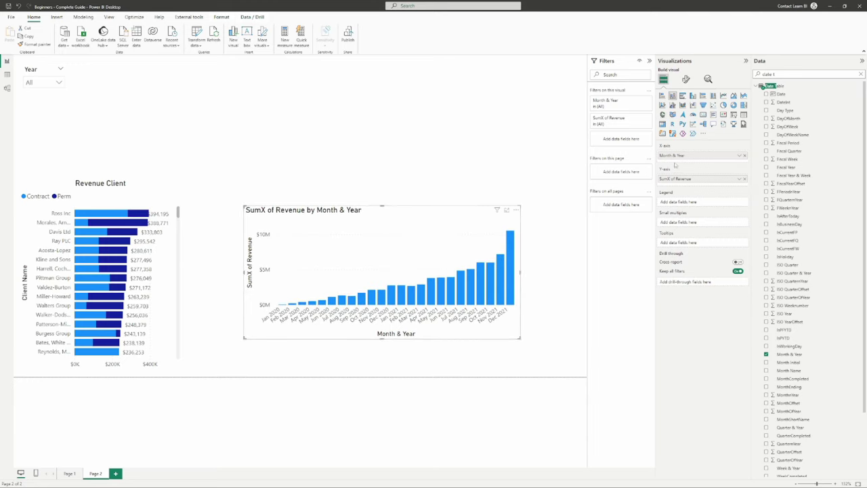
left_click_drag(380, 219, 382, 222)
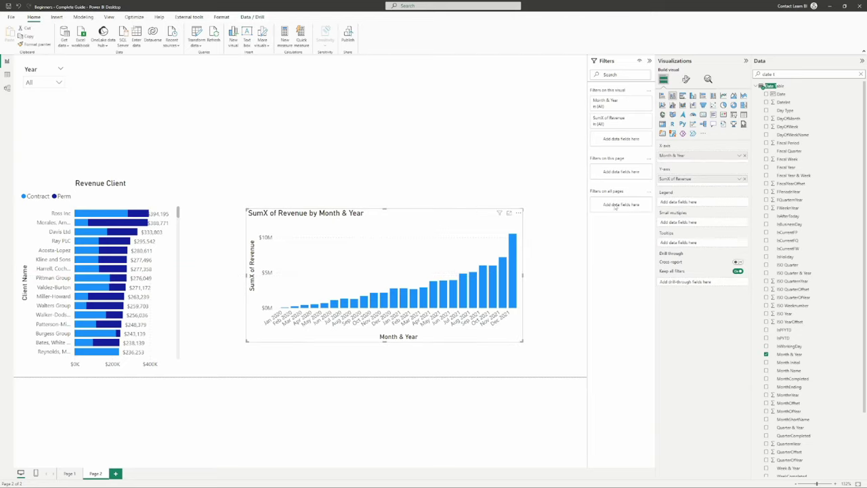
left_click_drag(357, 229, 334, 243)
Step: Filter the page to 2020 with the Year slicer and turn on data labels for the column chart
left_click(39, 82)
left_click(43, 107)
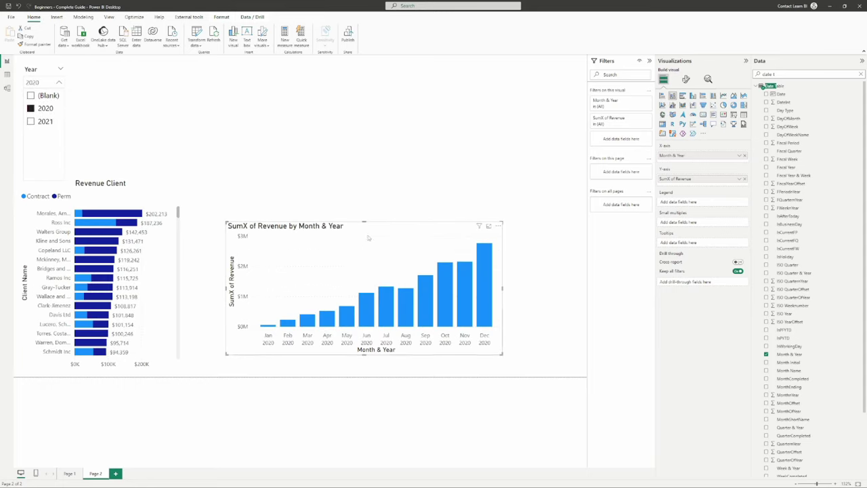
left_click(330, 245)
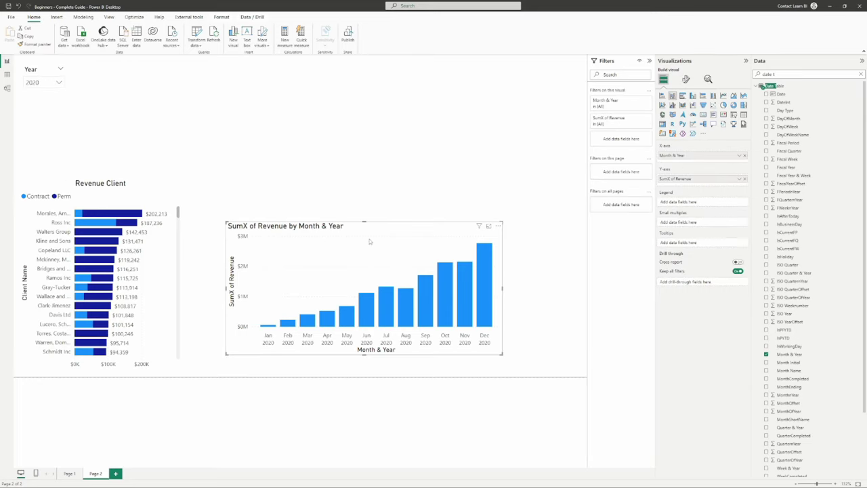
left_click(684, 80)
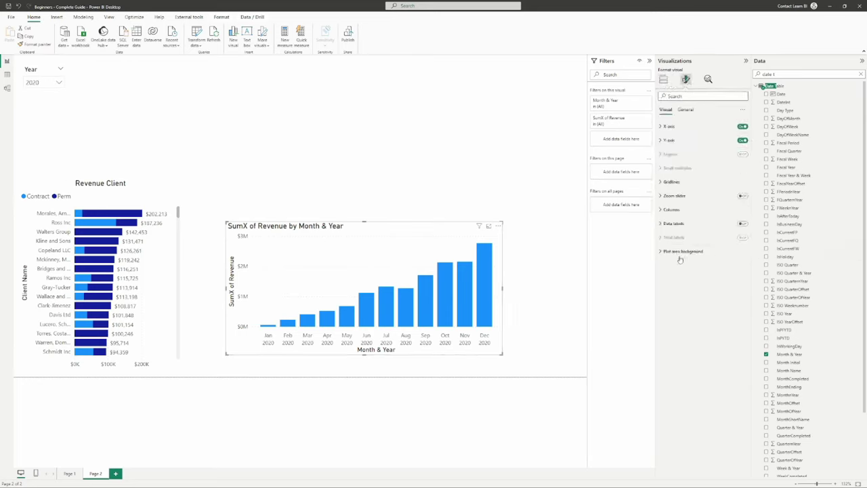
left_click(743, 224)
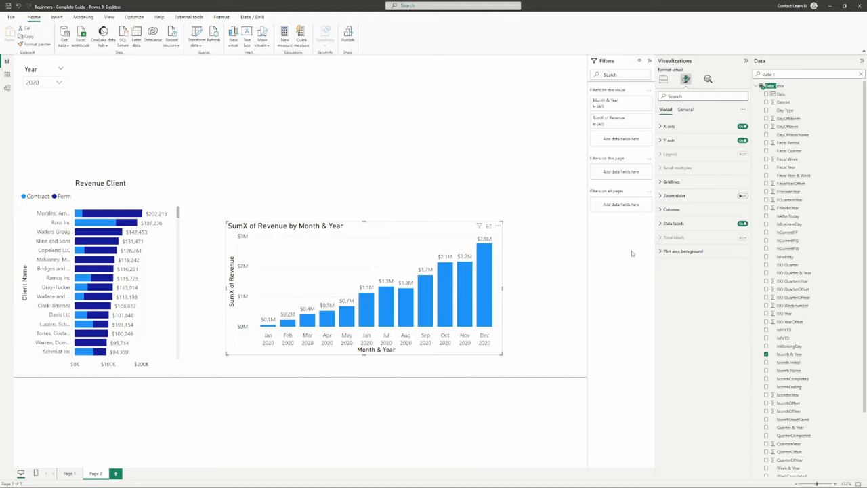
Step: Find the division field and add the one from Lookup - Vacancy to the column chart's legend
double_click(806, 74)
type("division")
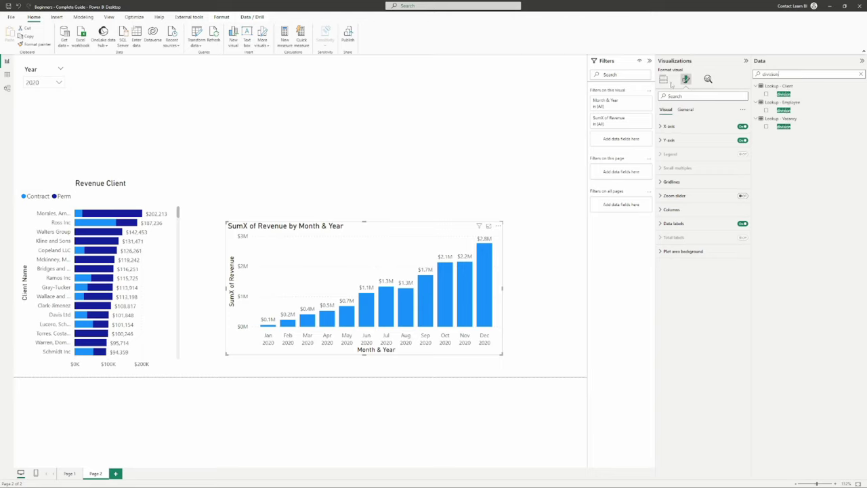
left_click(663, 78)
left_click_drag(794, 129, 683, 200)
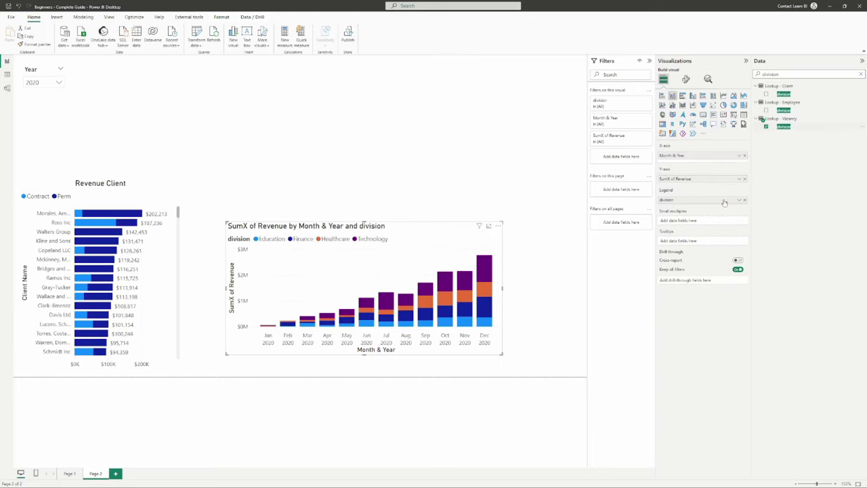
Step: Replace the stacked column chart's data labels with total labels, using thousands as the display units
left_click(686, 79)
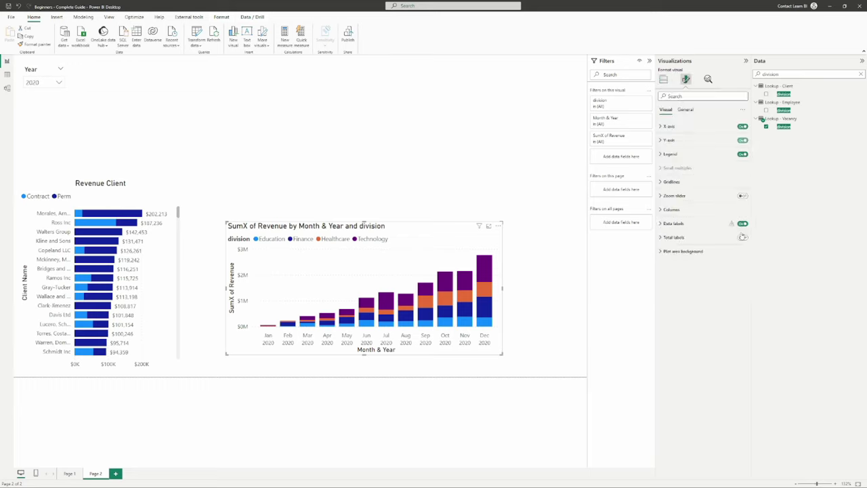
left_click(743, 238)
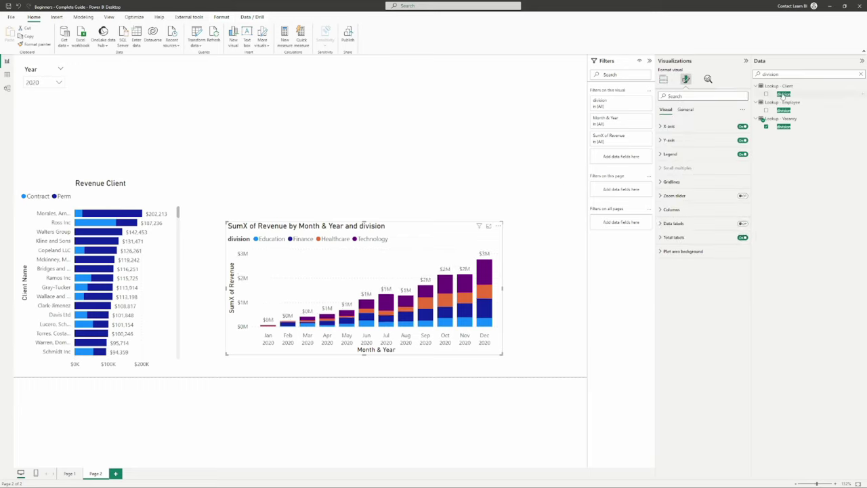
left_click(678, 237)
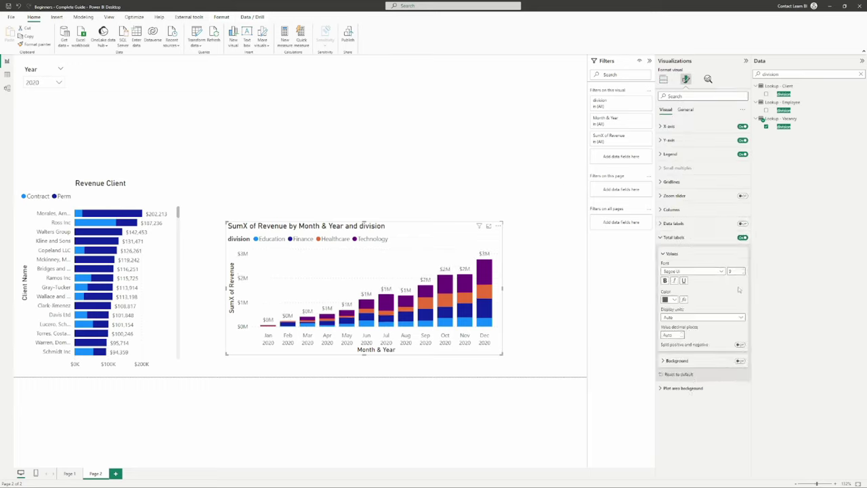
left_click(684, 317)
left_click(681, 335)
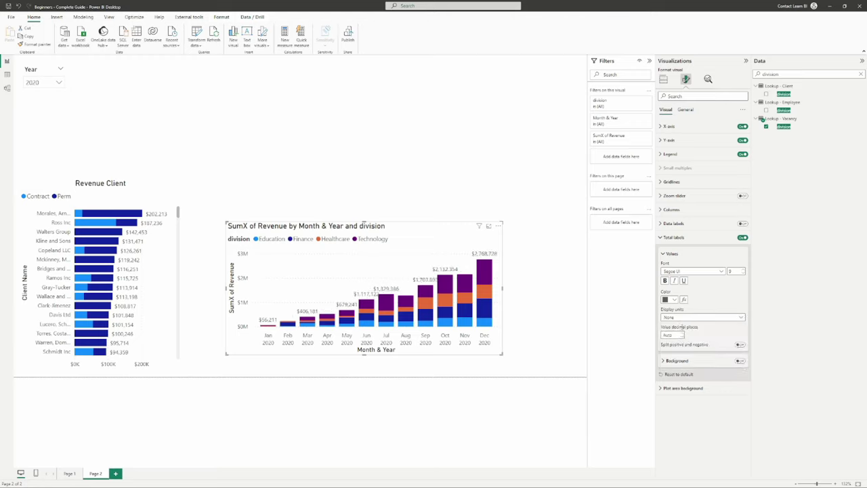
left_click(684, 317)
left_click(681, 344)
left_click(508, 181)
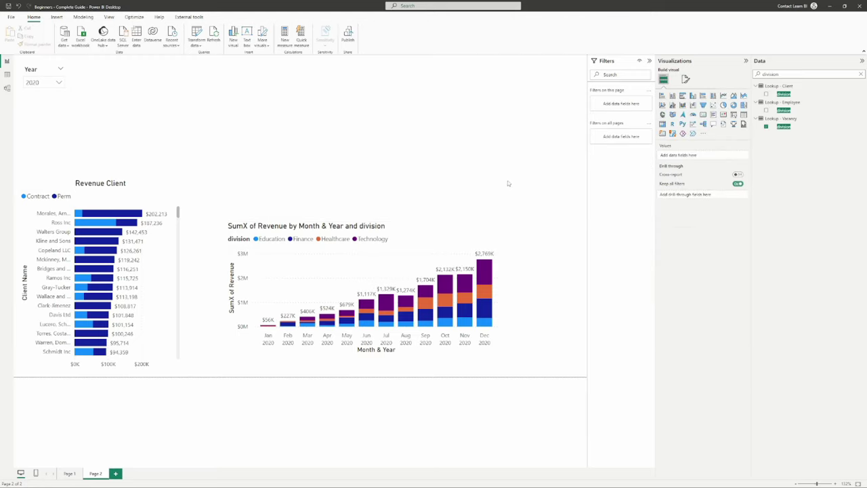
Step: Clear the field search and review the formulas of the Sum of Revenue LM and SumX of Revenue measures
left_click(393, 227)
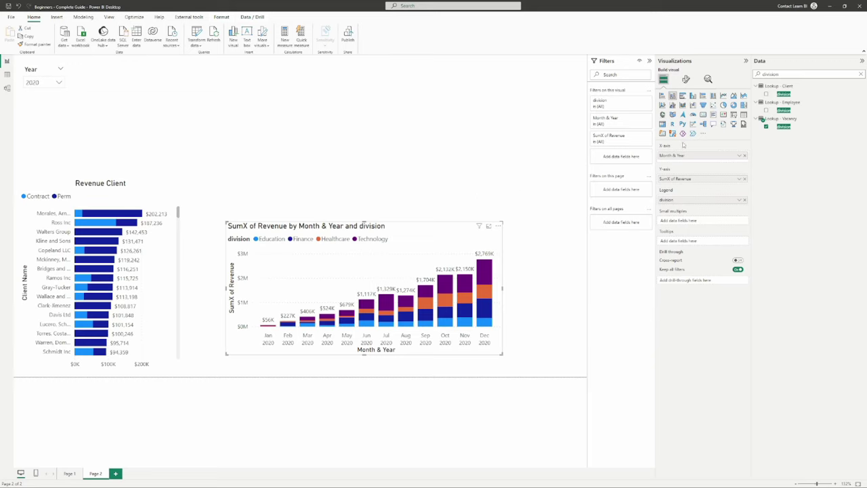
left_click(861, 74)
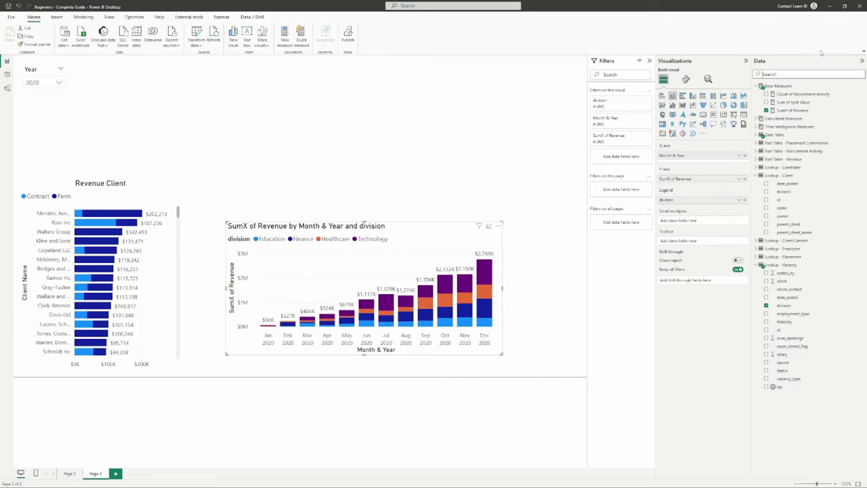
left_click(758, 127)
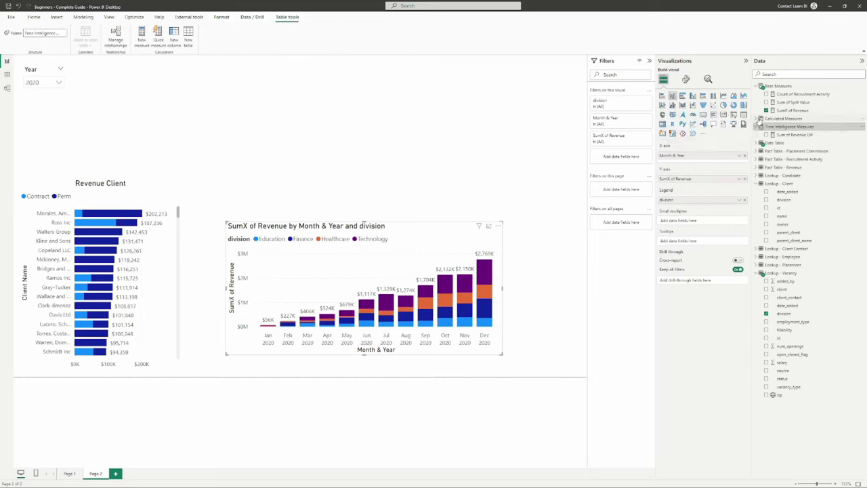
left_click(757, 119)
left_click(757, 119)
left_click(792, 134)
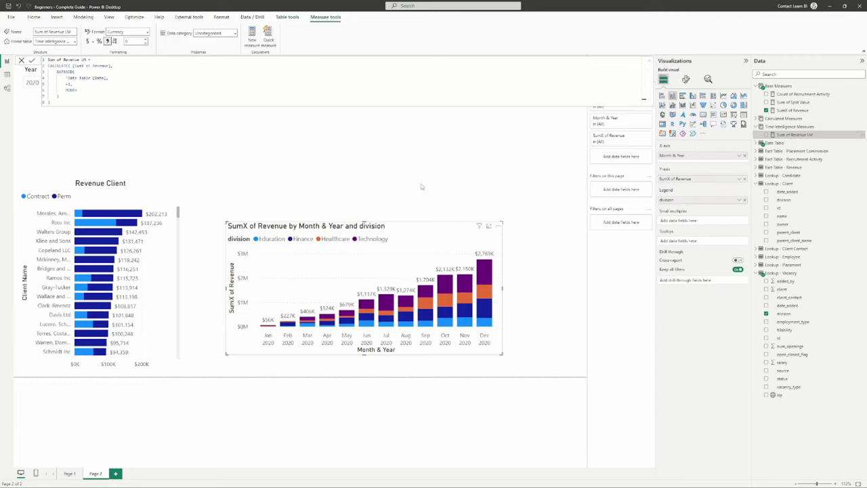
left_click(798, 110)
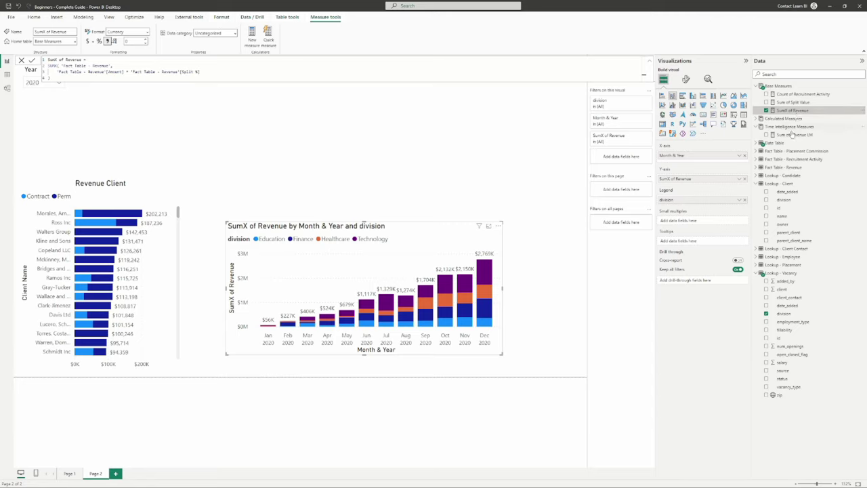
left_click(794, 134)
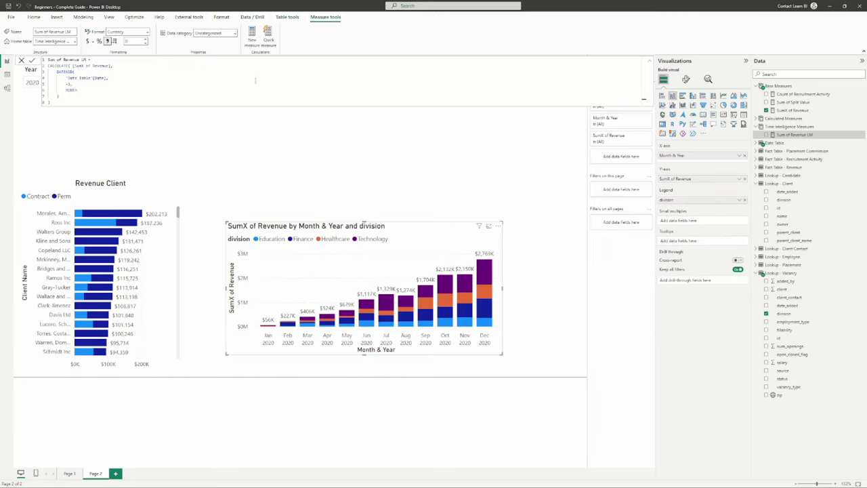
Step: Create a measure named Revenue - MoM Growth Rate in Time Intelligence Measures and begin its formula with DIVIDE(
left_click(789, 127)
left_click(143, 35)
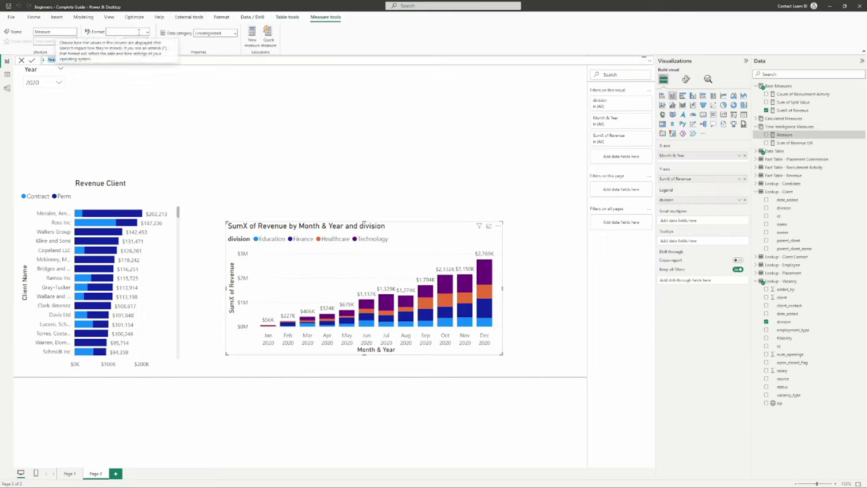
key("ctrl+a")
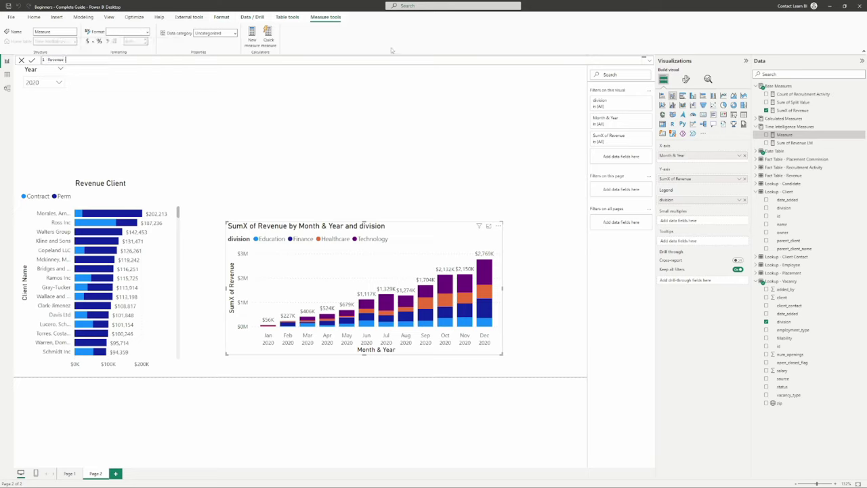
type("Revenue - MoM Growth Rate =")
key("shift+Return")
type("DIVIDE(")
key("shift+Return")
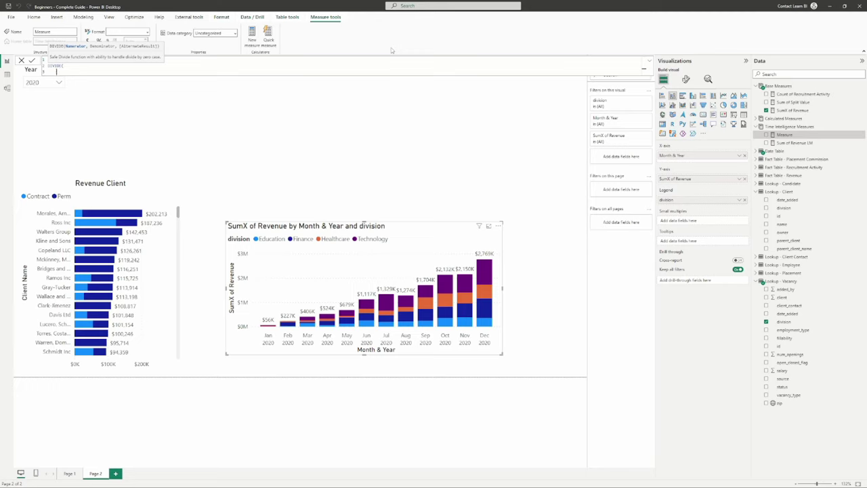
Step: Enter [SumX of Revenue] - [Sum of Revenue LM] as the DIVIDE numerator in the growth rate measure
type("sum")
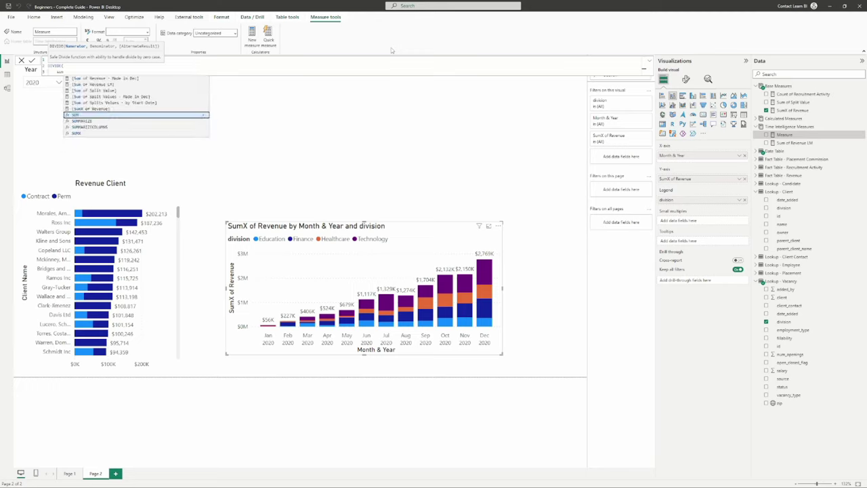
left_click(105, 109)
type("- lm")
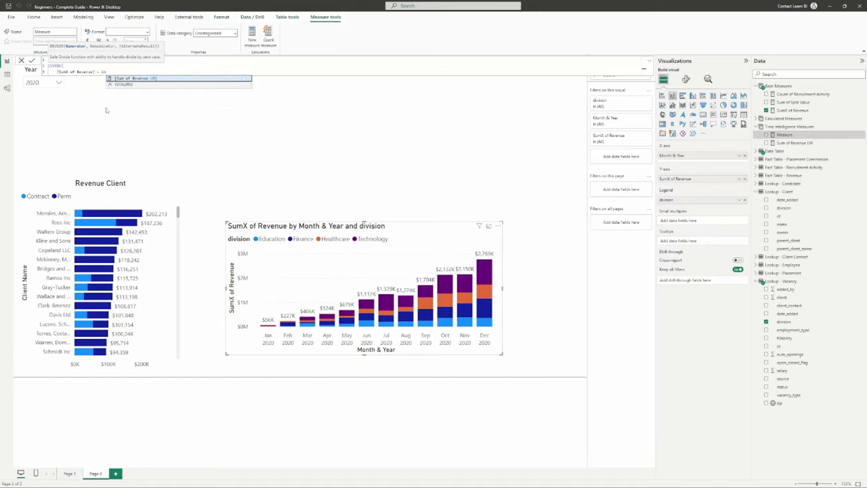
key("Tab")
type(",")
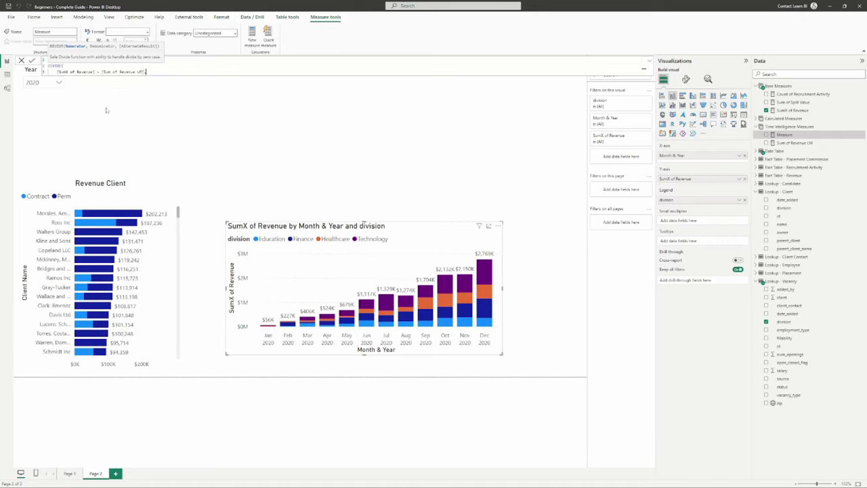
key("shift+Return")
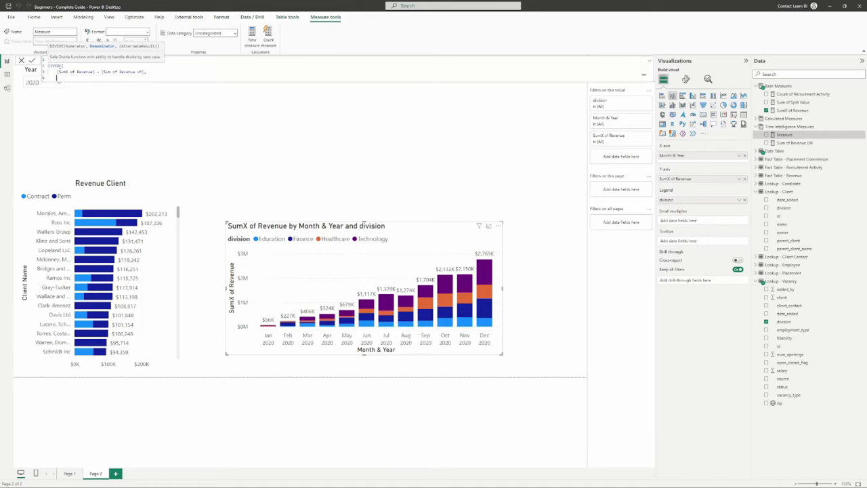
Step: Enter [Sum of Revenue LM] as the DIVIDE denominator, close the formula and commit the measure
left_click_drag(57, 71, 145, 72)
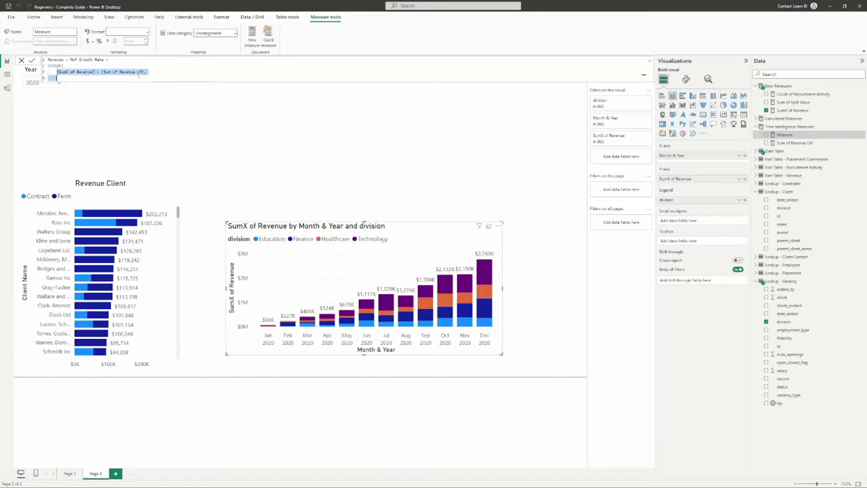
left_click(129, 78)
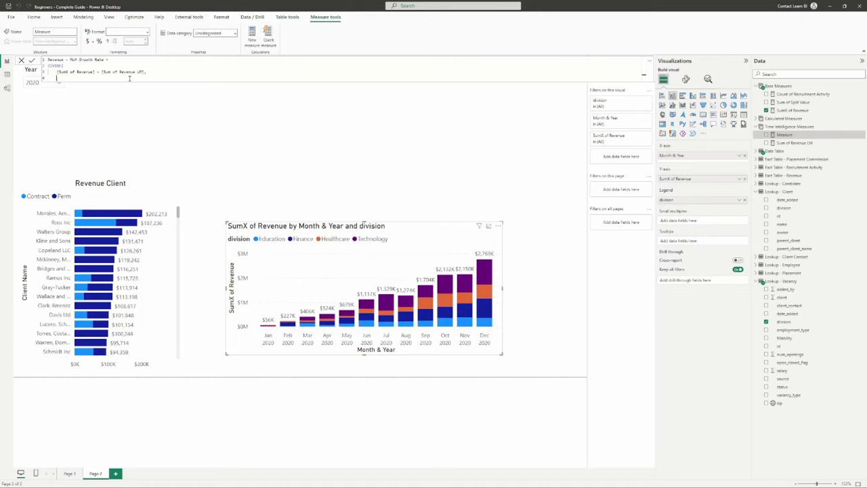
type("[Sum of Revenue LM]")
key("shift+Return")
type(")")
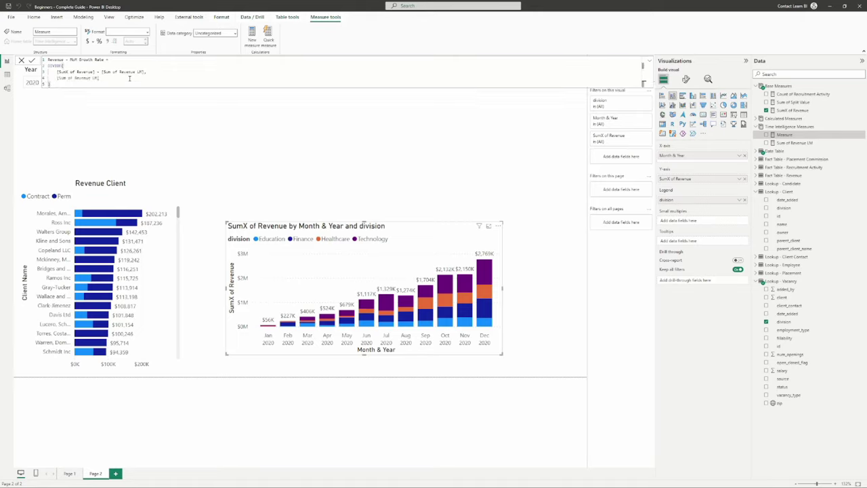
key("Return")
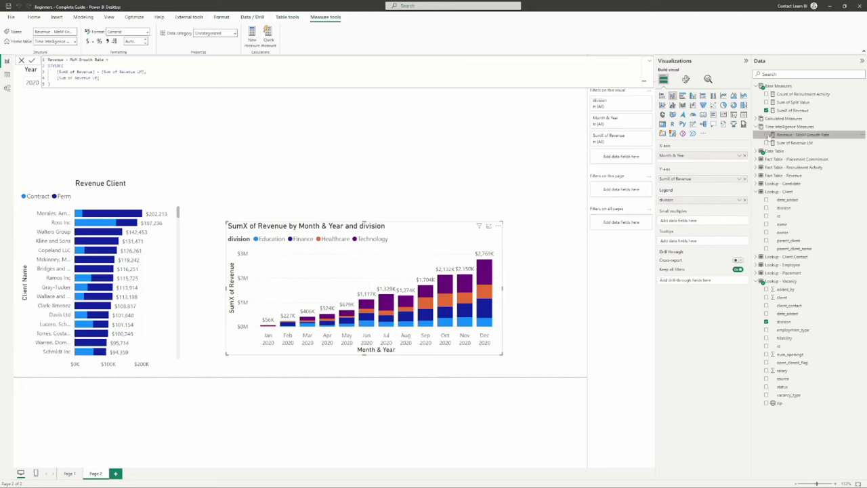
Step: Add Revenue - MoM Growth Rate to the stacked column chart and try to move it from Tooltips to the Y-axis
left_click(766, 135)
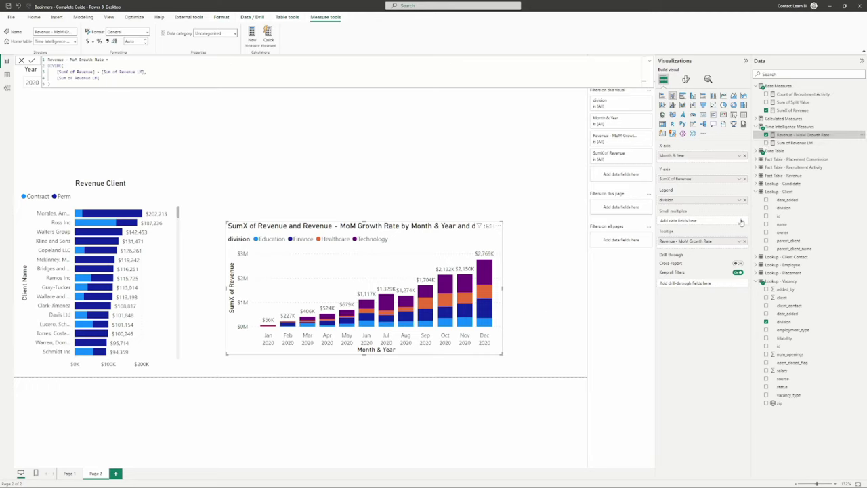
left_click_drag(716, 243, 715, 188)
mouse_move(673, 243)
left_mouse_down()
mouse_move(678, 183)
mouse_move(682, 243)
left_mouse_up()
Step: Try the line and clustered column type for the chart, and settle on line and stacked column
left_click(673, 105)
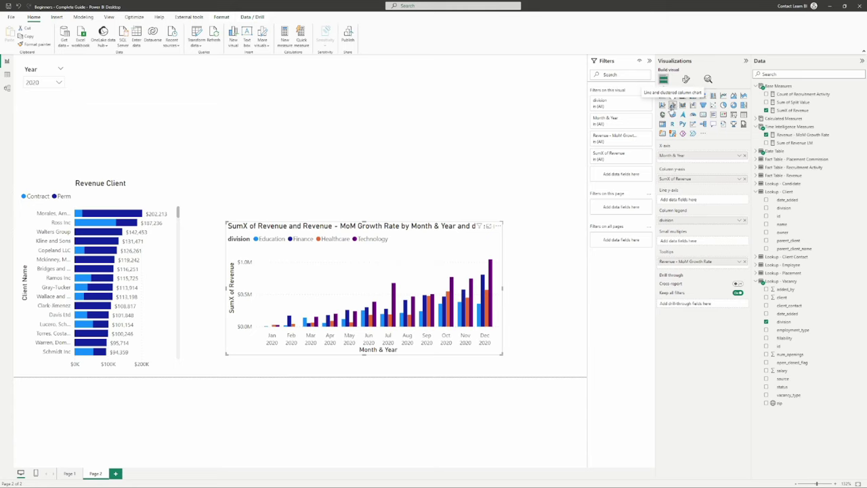
left_click(662, 105)
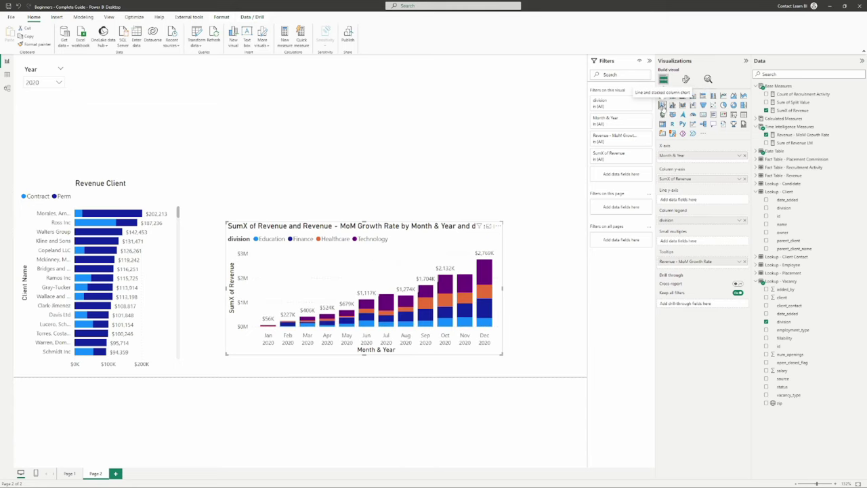
Step: Move Revenue - MoM Growth Rate from Tooltips to the Line y-axis and shift the combo chart slightly up the page
left_click_drag(662, 252, 684, 200)
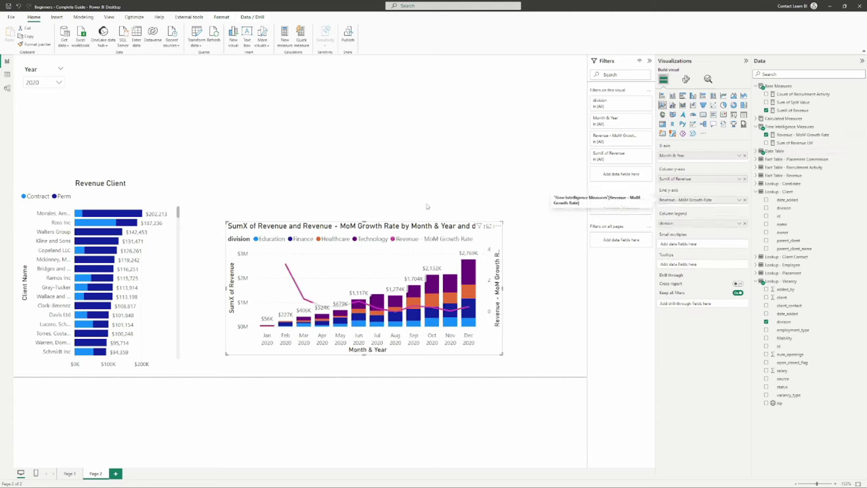
left_click_drag(339, 231, 357, 198)
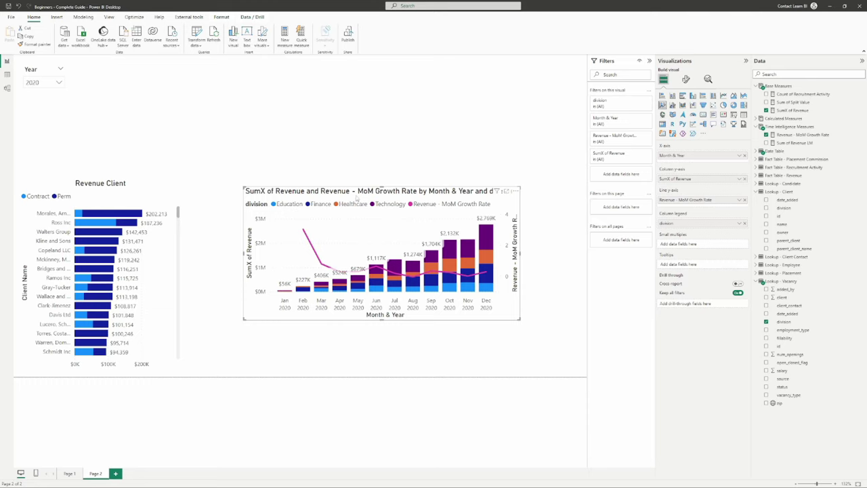
Step: Set the Year slicer to 2021 and inspect the April 2021 growth rate on the line
left_click(58, 82)
left_click(42, 121)
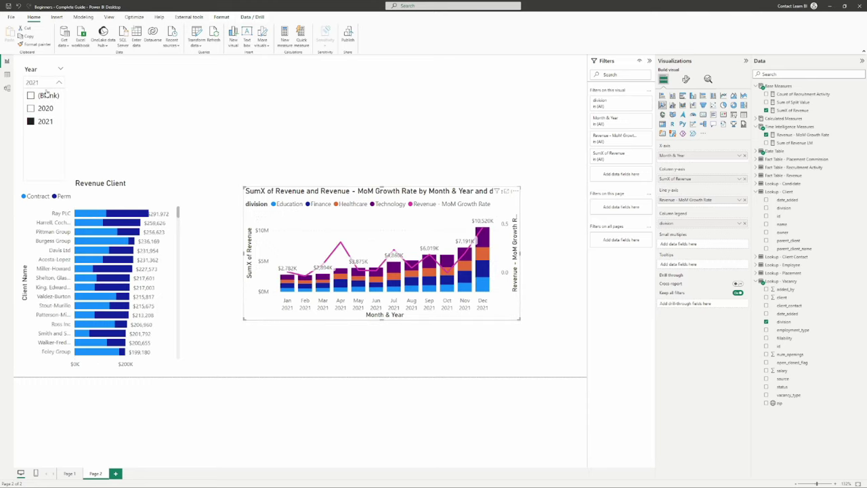
left_click(141, 101)
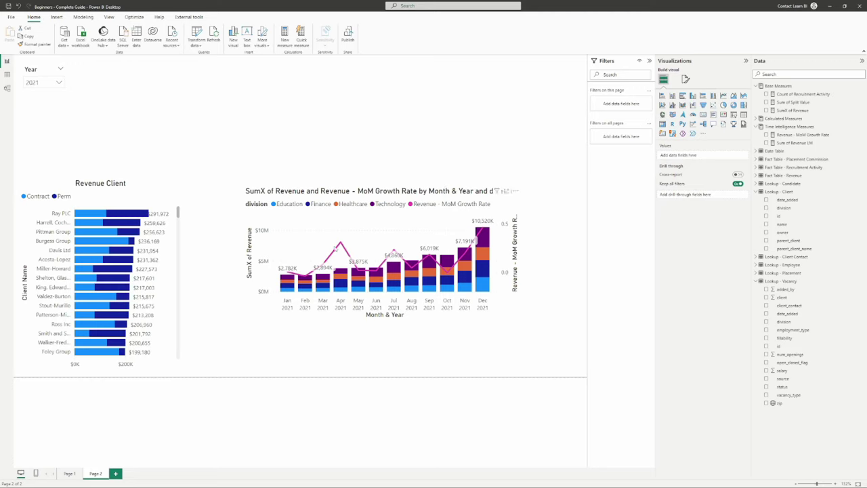
mouse_move(341, 244)
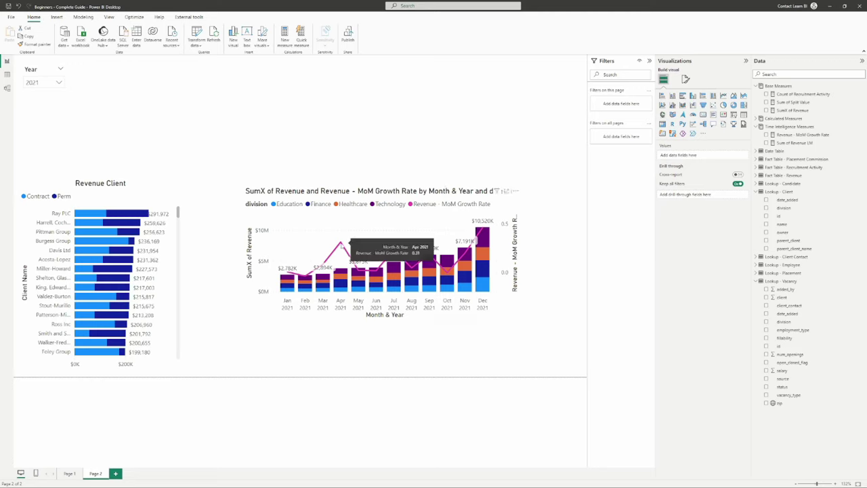
Step: Format the Revenue - MoM Growth Rate measure as a percentage and check the April 2021 point
left_click(402, 192)
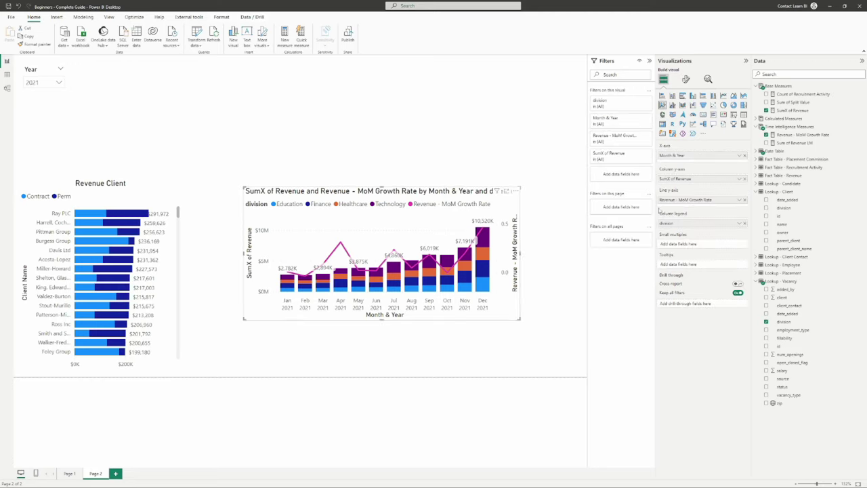
left_click(796, 135)
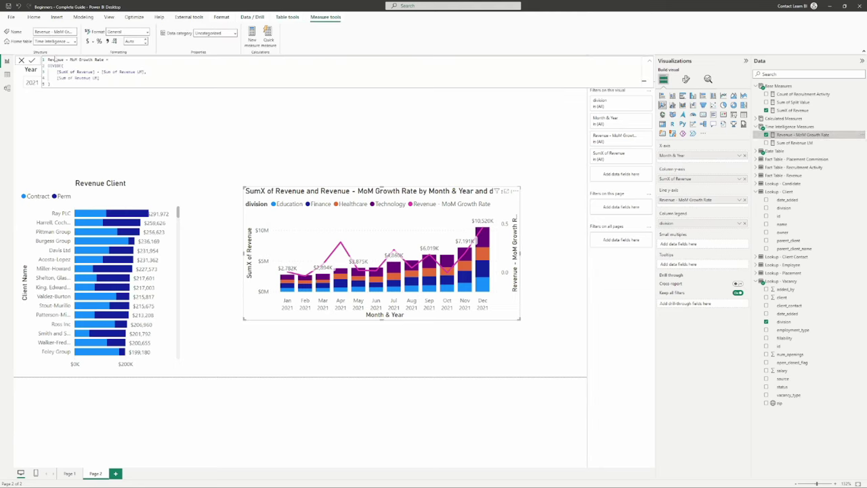
left_click(99, 41)
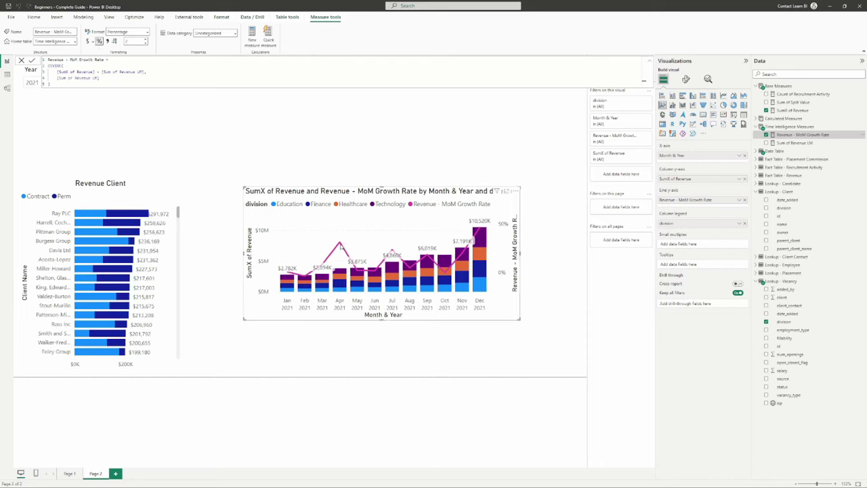
mouse_move(340, 245)
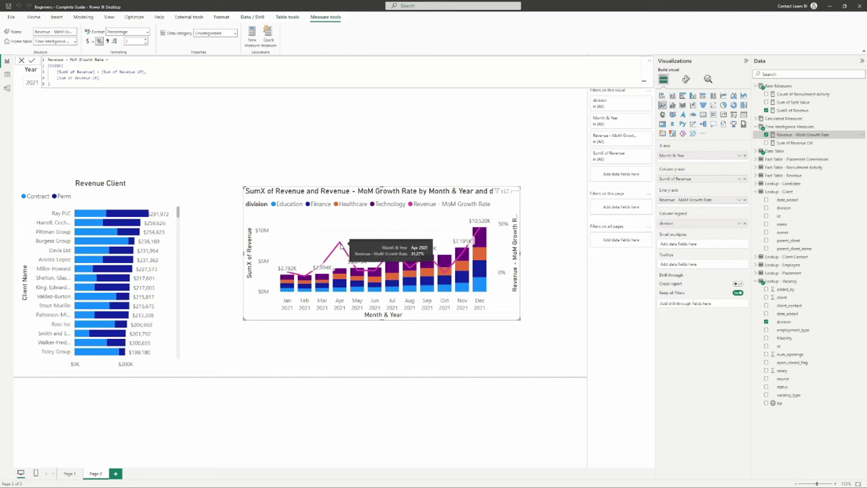
Step: Try series labels and data labels on the combo chart, and turn both off again
left_click(686, 79)
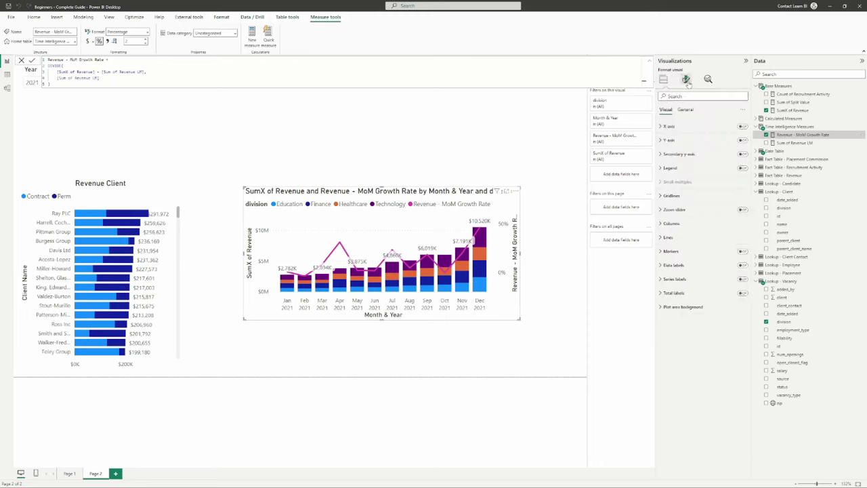
left_click(742, 279)
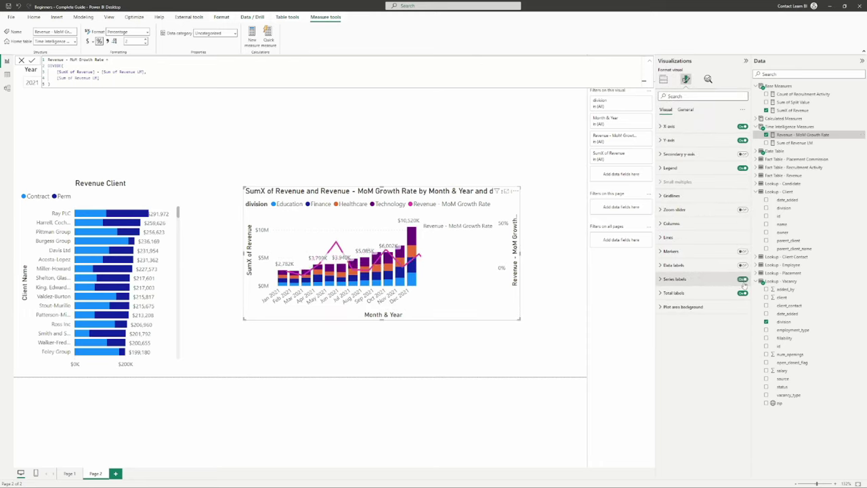
left_click(742, 280)
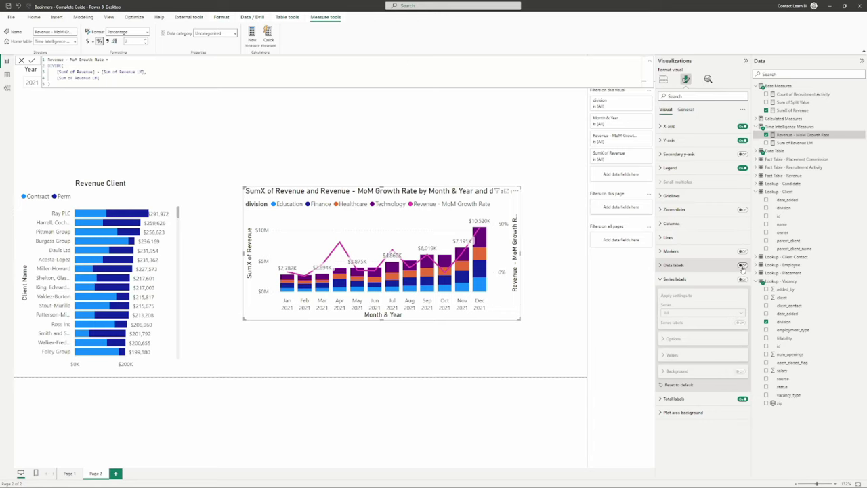
left_click(743, 266)
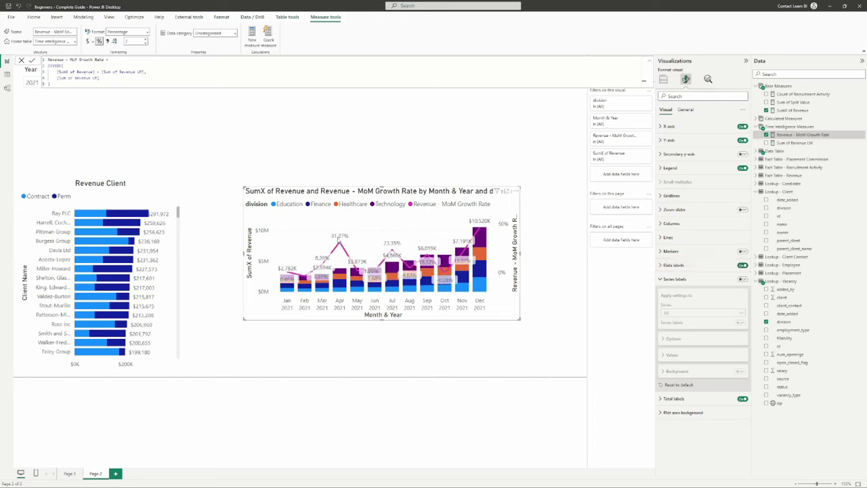
left_click(741, 265)
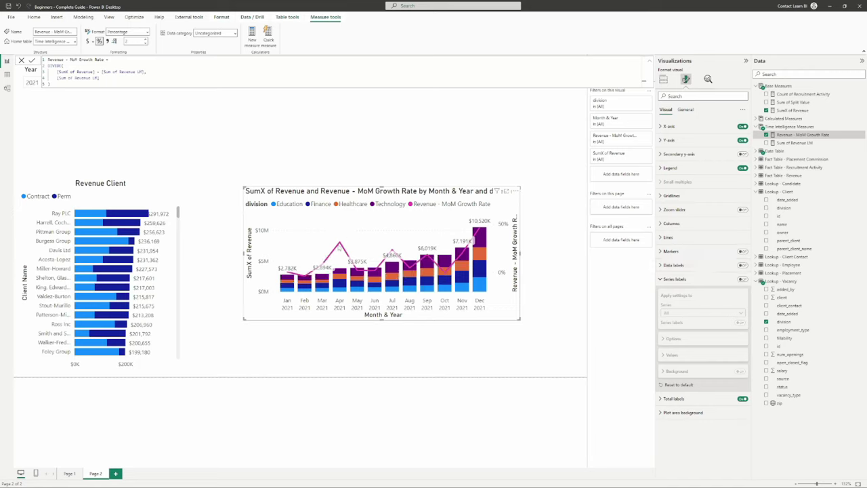
Step: Inspect the February 2021 growth rate, reposition the combo chart beside the Revenue Client chart and deselect it
mouse_move(343, 244)
left_click_drag(326, 198, 312, 205)
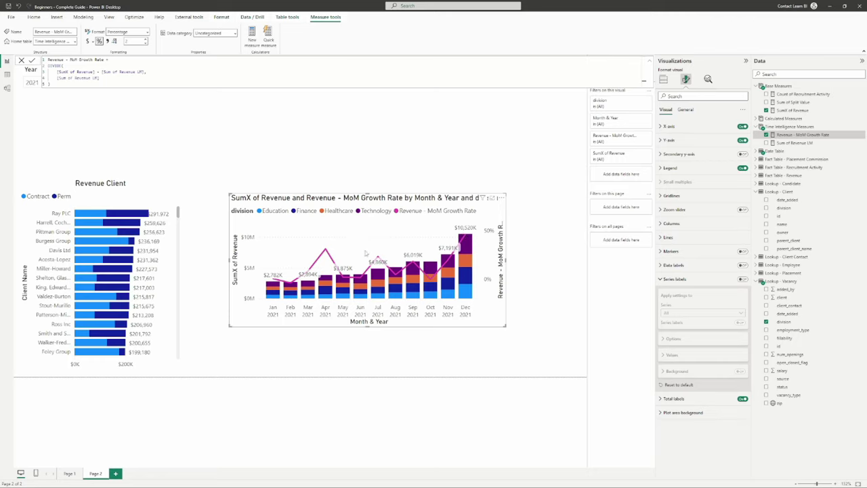
mouse_move(290, 282)
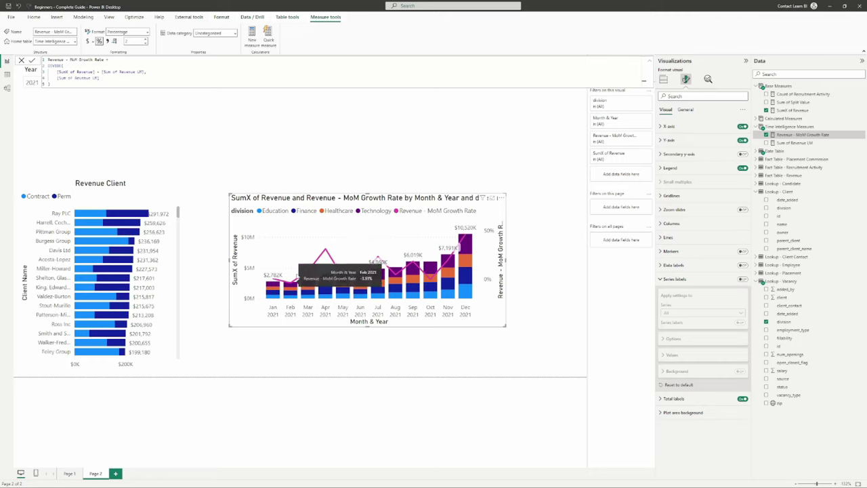
left_click_drag(278, 202, 241, 238)
left_click(136, 142)
Step: Switch the Year slicer between 2020 and 2021 to compare the charts, ending on 2021
left_click(38, 84)
left_click(43, 108)
left_click(44, 121)
left_click(45, 108)
left_click(44, 121)
left_click(44, 109)
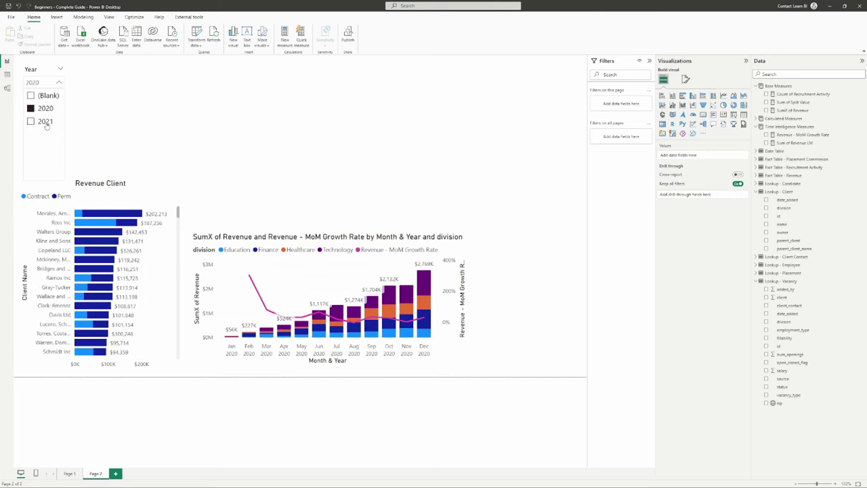
left_click(44, 121)
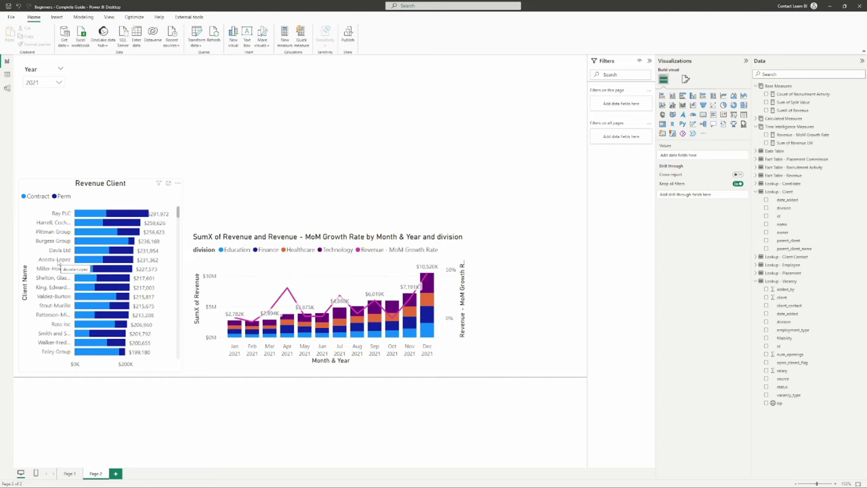
Step: Cross-highlight the combo chart by individual clients in the Revenue Client chart, including Acosta-Lopez, Stout-Murillo, Burgess Group and Valdez-Burton
left_click(58, 261)
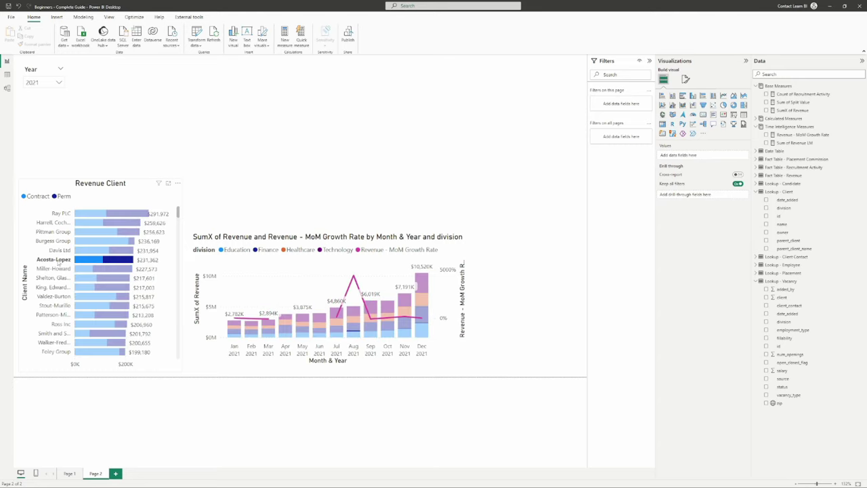
left_click(58, 263)
left_click(61, 278)
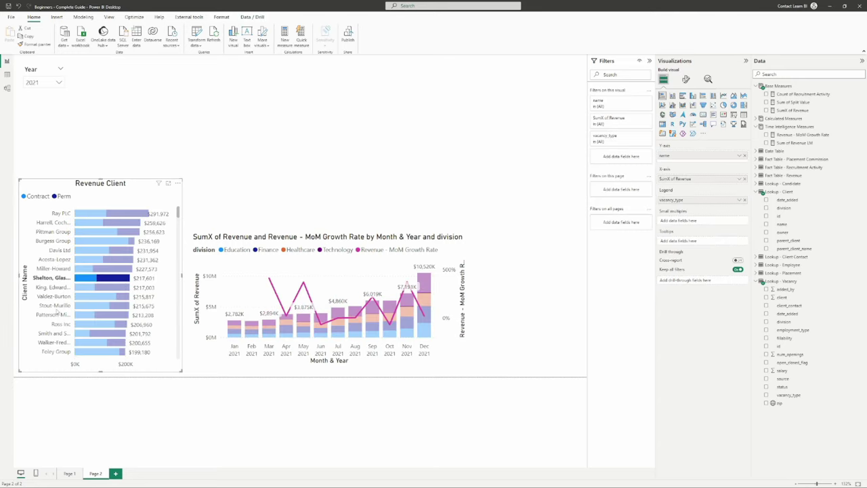
left_click(58, 306)
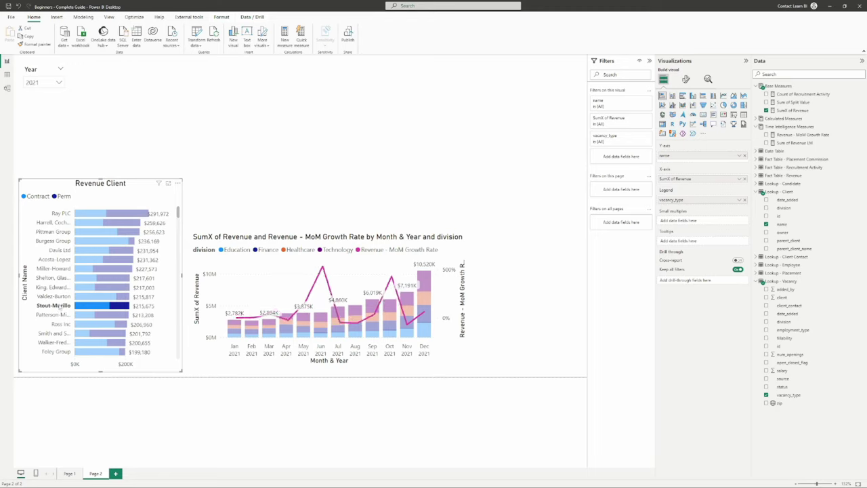
left_click(59, 241)
left_click(63, 243)
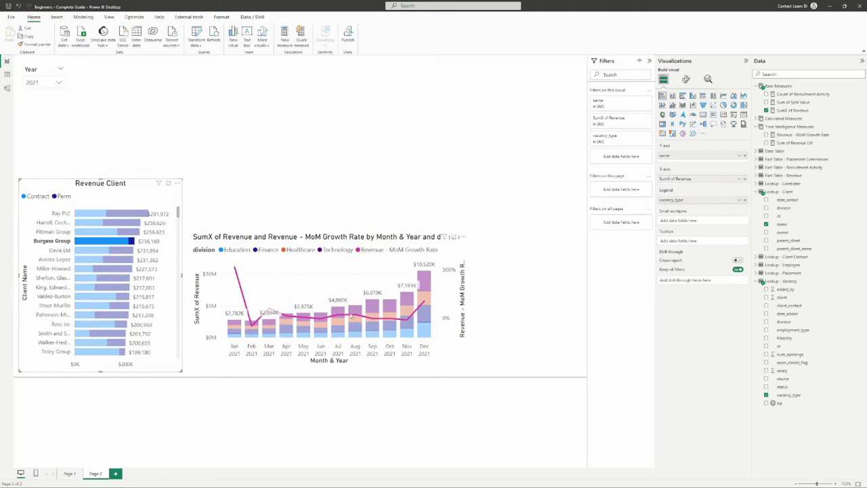
left_click(52, 297)
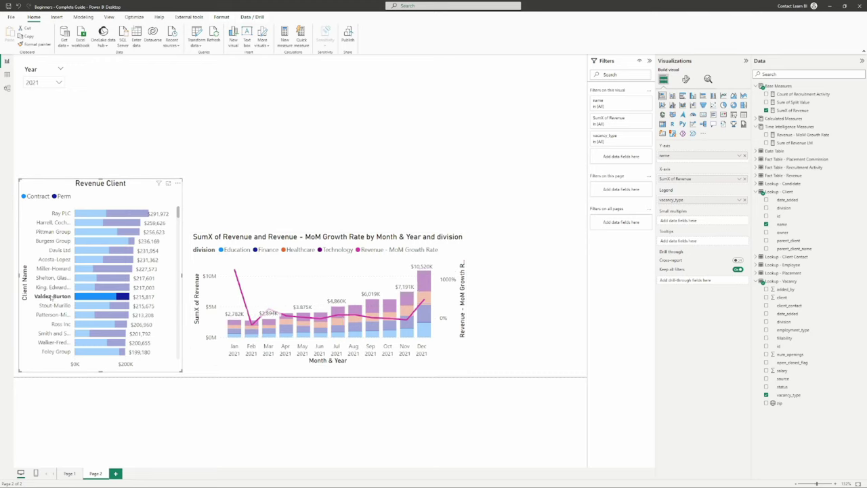
Step: Examine growth for clients further down the Revenue Client chart, including Moran Ltd and Reed-Chang, and clear the client selection
left_click(59, 334)
scroll(60, 330, "down", 2)
left_click(60, 324)
left_click(60, 315)
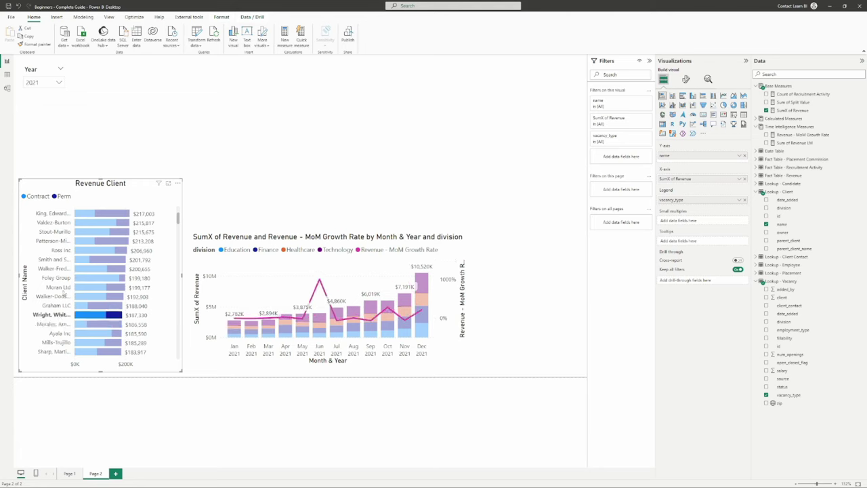
left_click(64, 290)
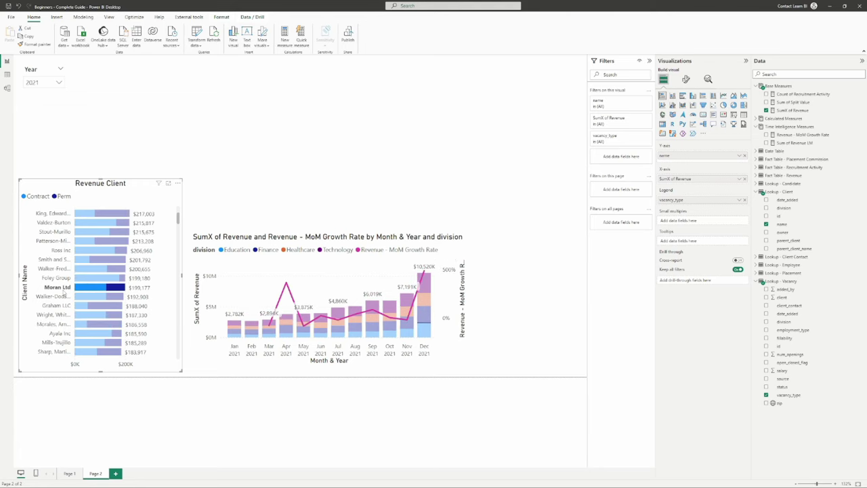
left_click(64, 290)
scroll(66, 291, "down", 5)
left_click(67, 290)
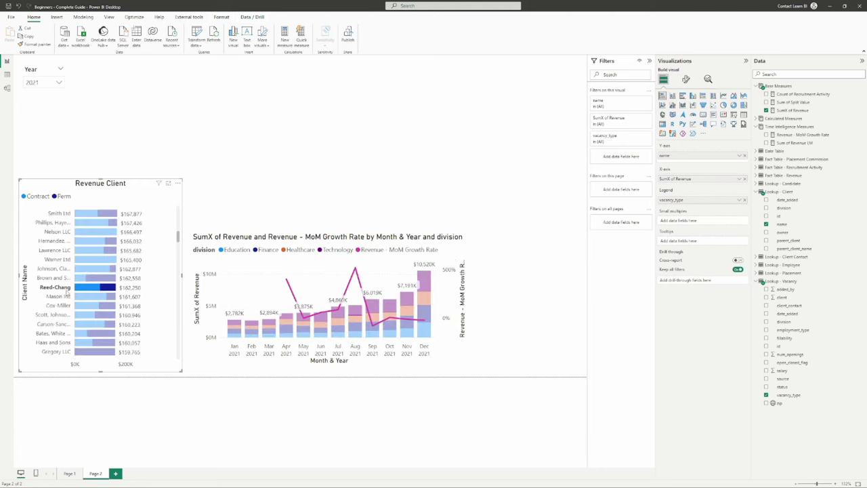
left_click(66, 290)
scroll(67, 293, "up", 5)
left_click(66, 289)
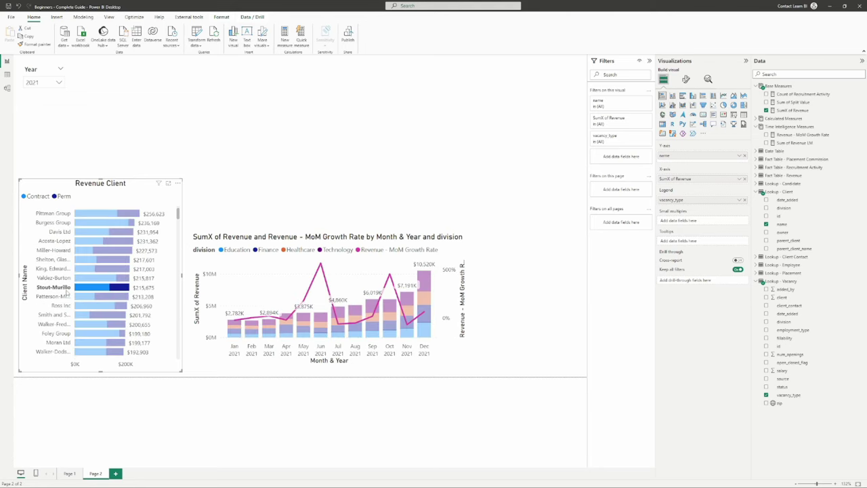
left_click(66, 293)
Step: View the charts for 2020 and return the Year slicer to 2021
left_click(54, 82)
left_click(60, 110)
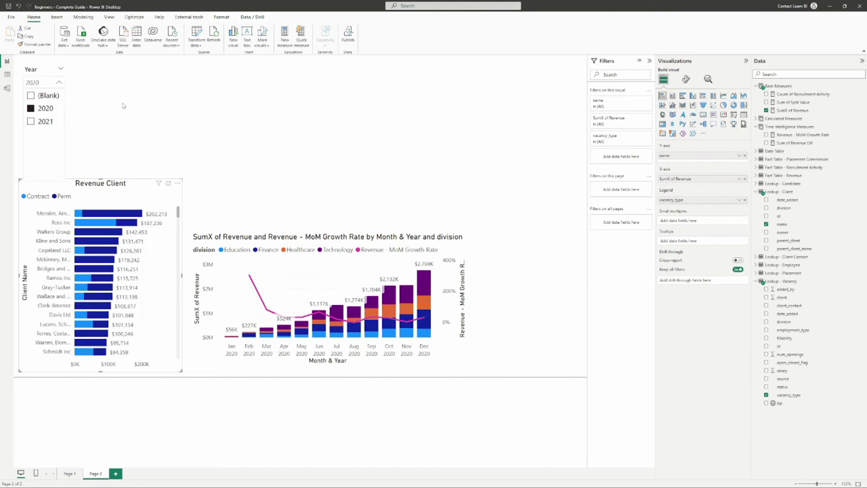
left_click(48, 121)
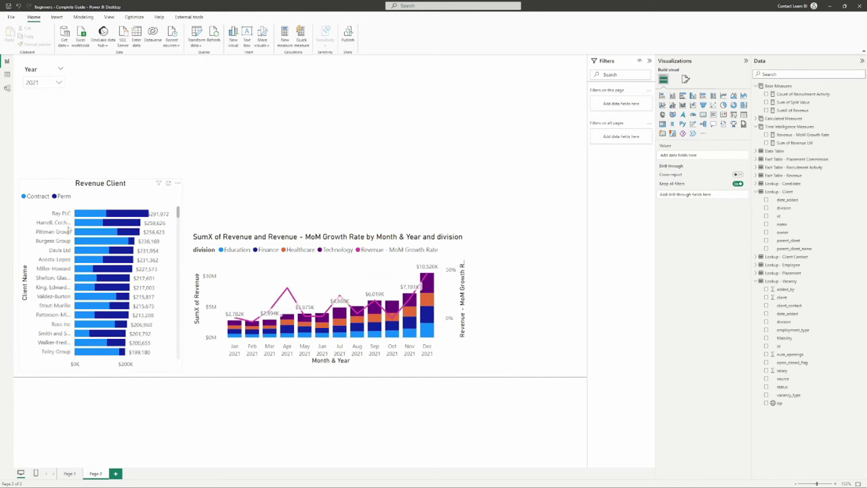
Step: Highlight a few clients in the 2021 Revenue Client chart, ending with Acosta-Lopez, and clear the highlight
left_click(53, 232)
left_click(55, 305)
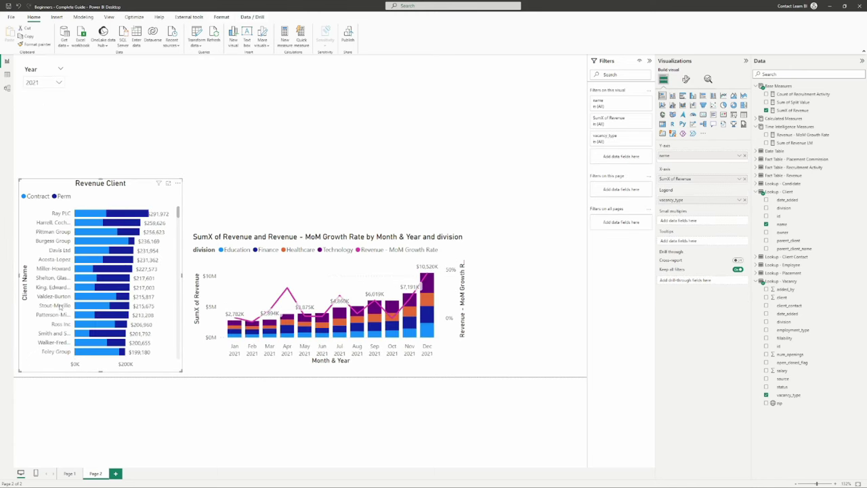
left_click(60, 295)
left_click(55, 259)
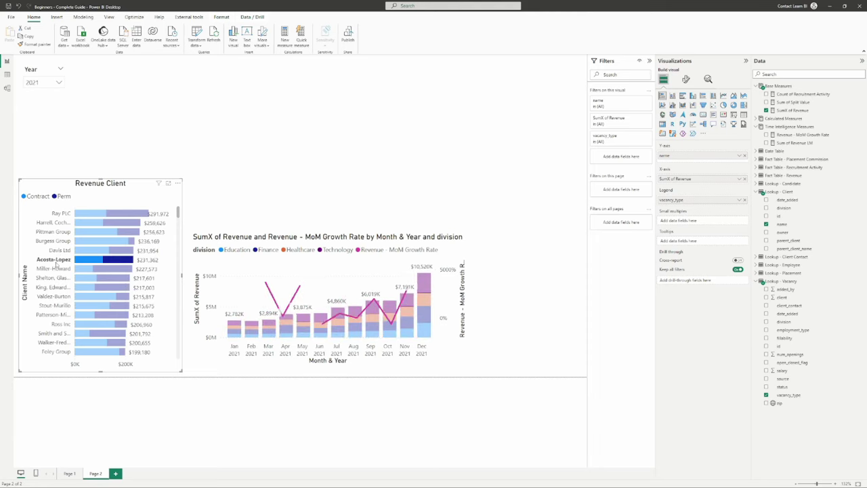
left_click(56, 258)
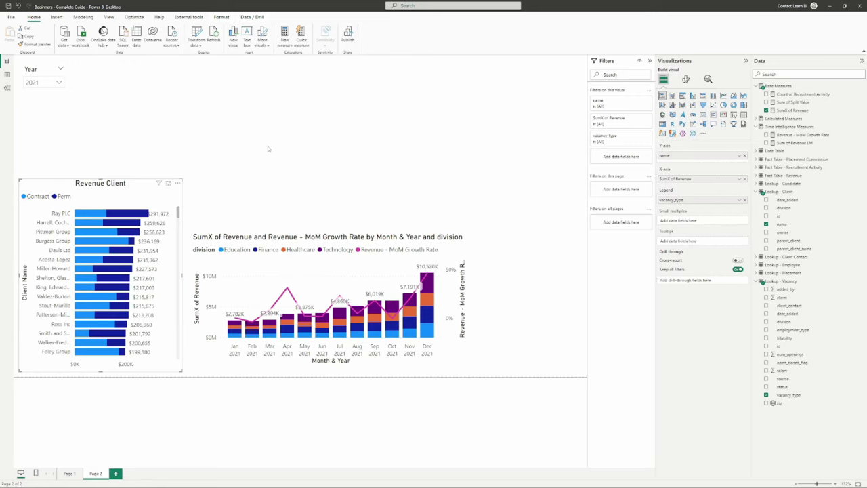
Step: Nudge the combo chart down to line up with the lower edge of the Revenue Client chart
left_click(365, 237)
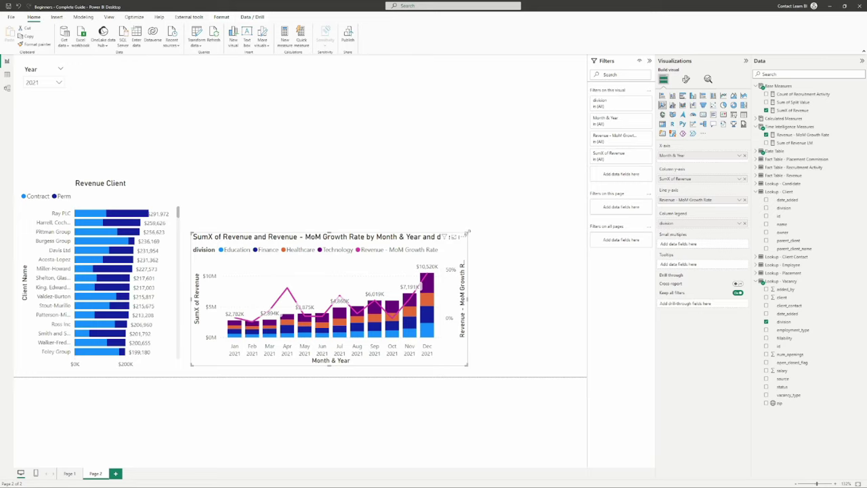
left_click_drag(400, 244, 398, 249)
left_click(207, 184)
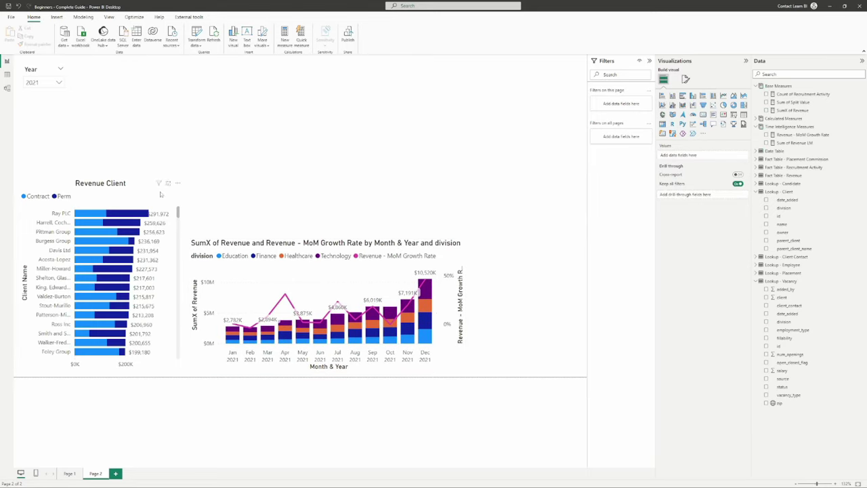
left_click(333, 260)
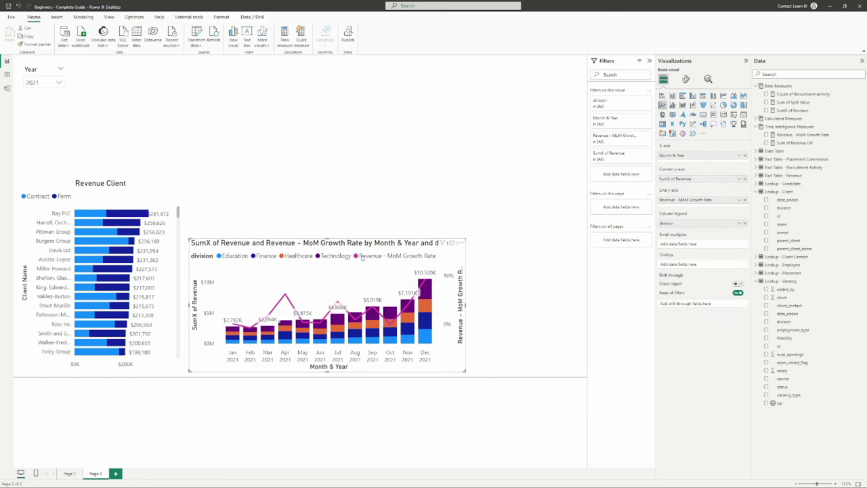
Step: View the monthly combo chart enlarged in focus mode and return to the report page
left_click(452, 243)
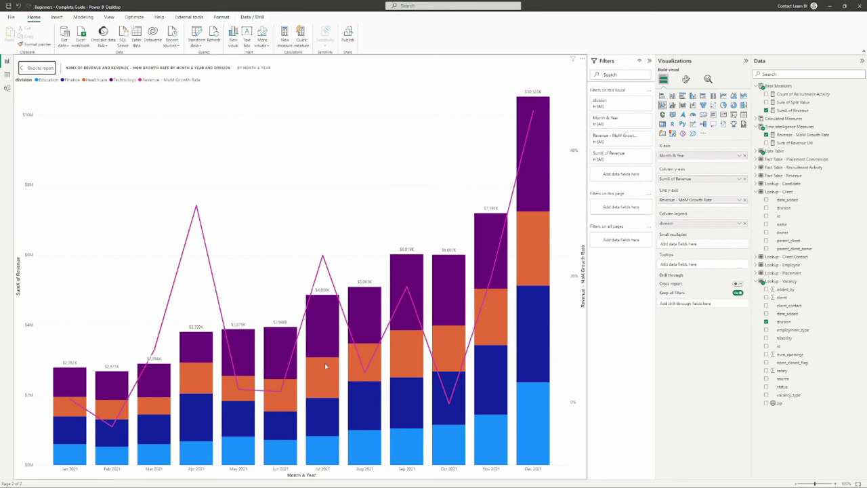
left_click(34, 68)
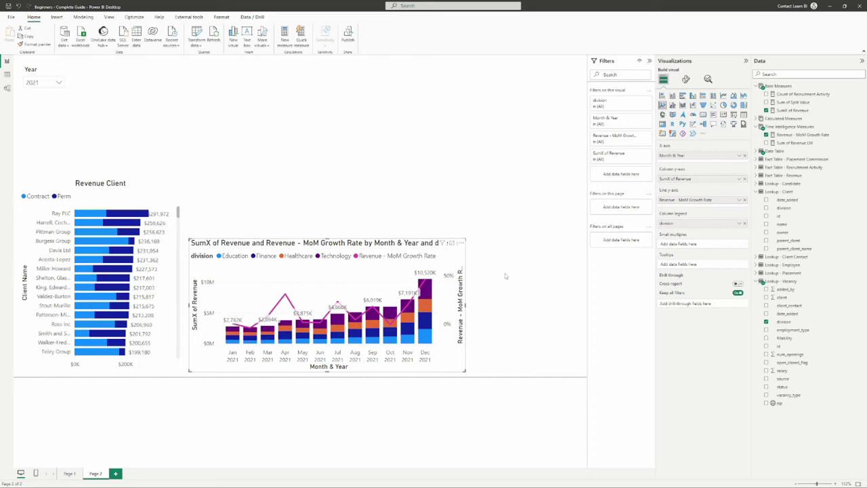
Step: Add the Date Table's Date below Month & Year on the combo chart's X-axis, enable drill-down mode and return the chart to month level
left_click(801, 75)
type("date")
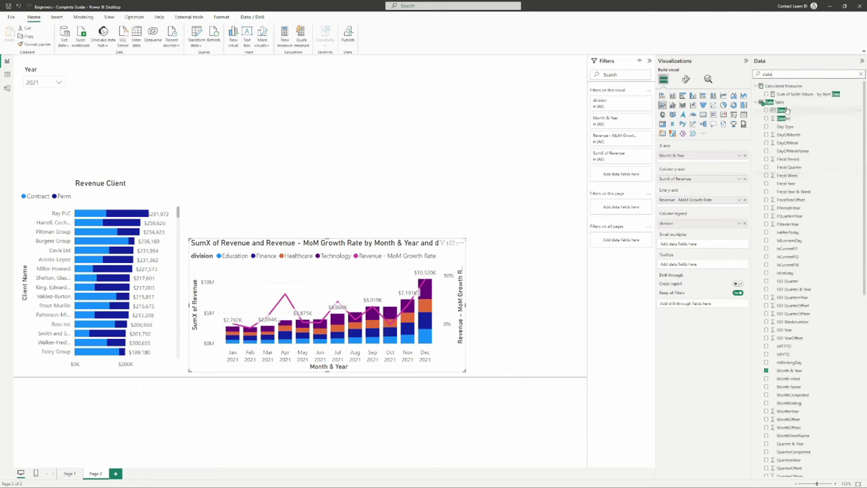
left_click_drag(783, 111, 704, 161)
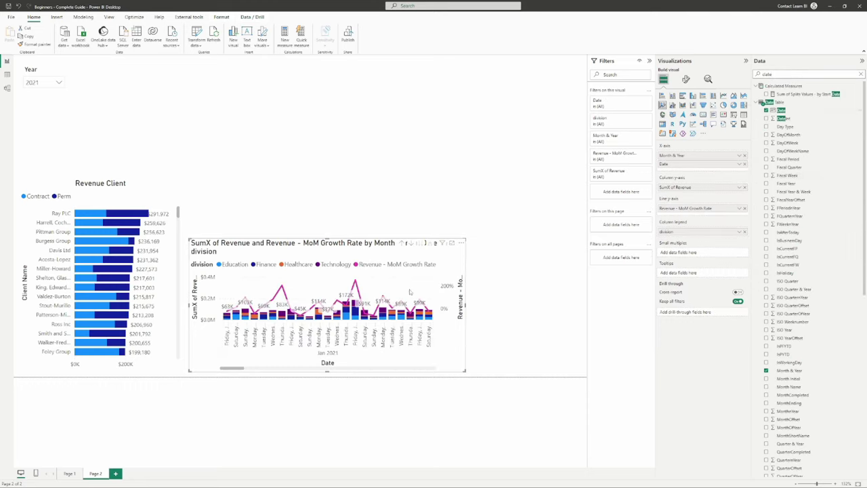
left_click(410, 243)
left_click(401, 242)
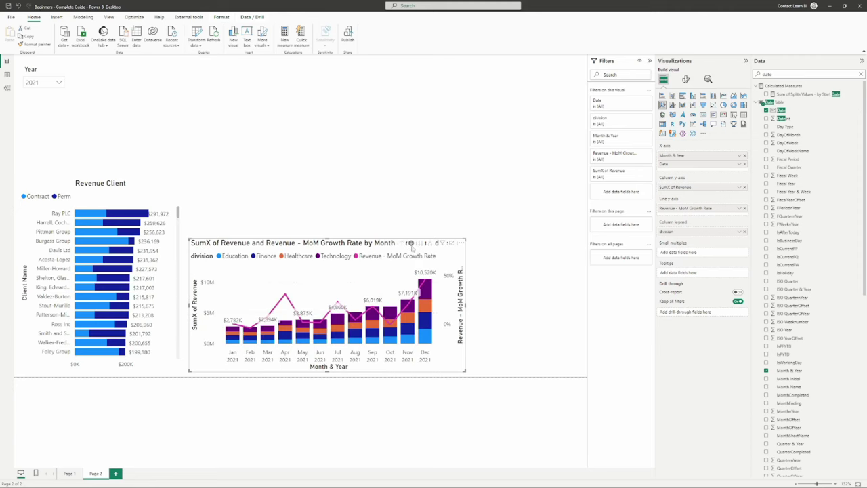
Step: Create a table of Month & Year and SumX of Revenue on the blank canvas above the combo chart
left_click(418, 204)
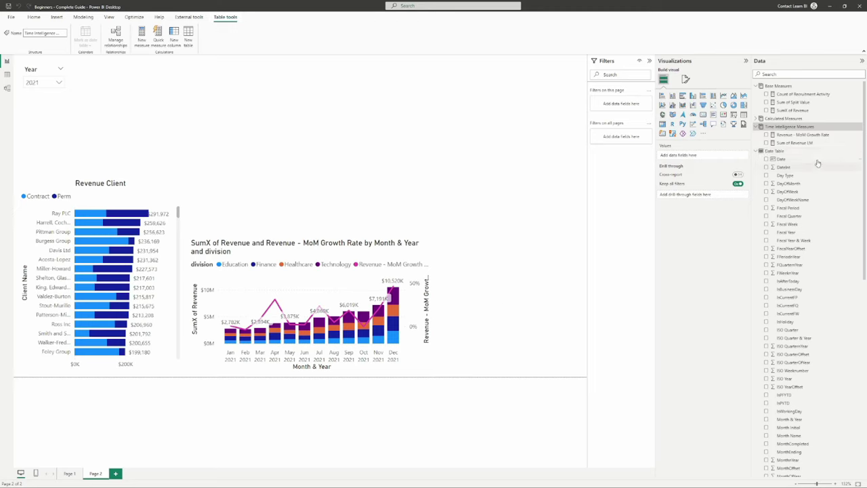
left_click_drag(791, 420, 330, 118)
left_click_drag(794, 109, 390, 116)
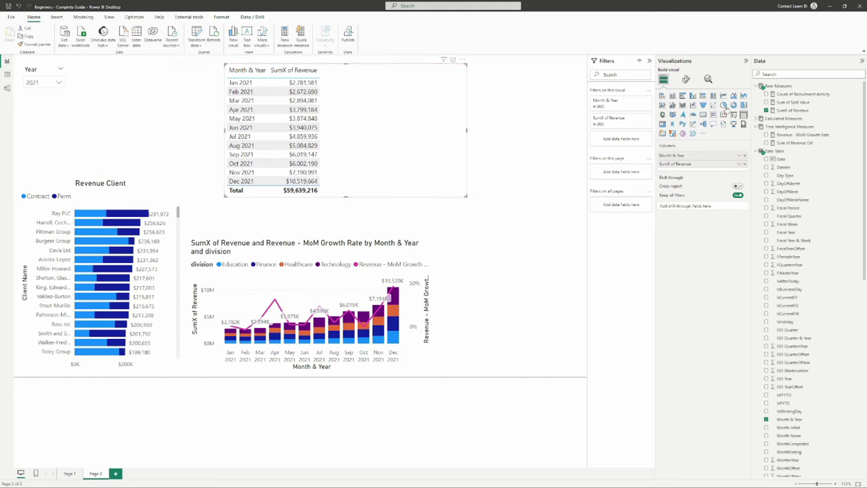
left_click(761, 151)
left_click_drag(389, 157, 397, 162)
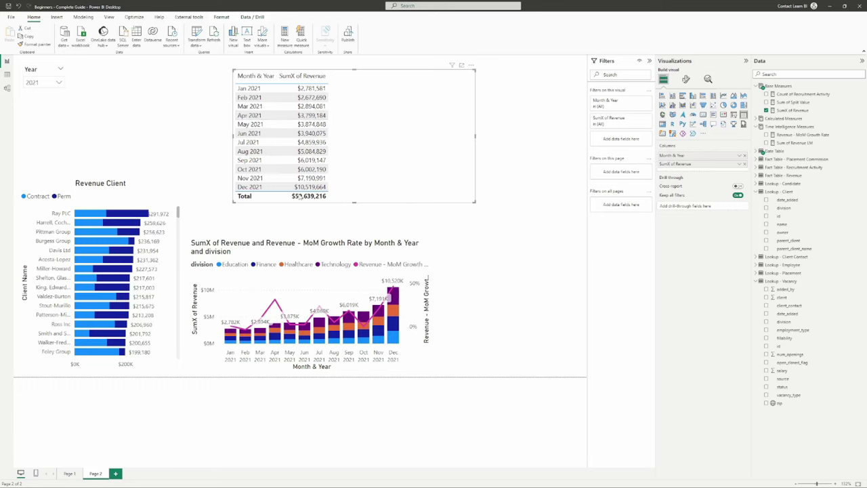
Step: Start a Cumulative Revenue measure in Time Intelligence Measures, opening with CALCULATE( [SumX of Revenue], and a new line for the filter
left_click(789, 126)
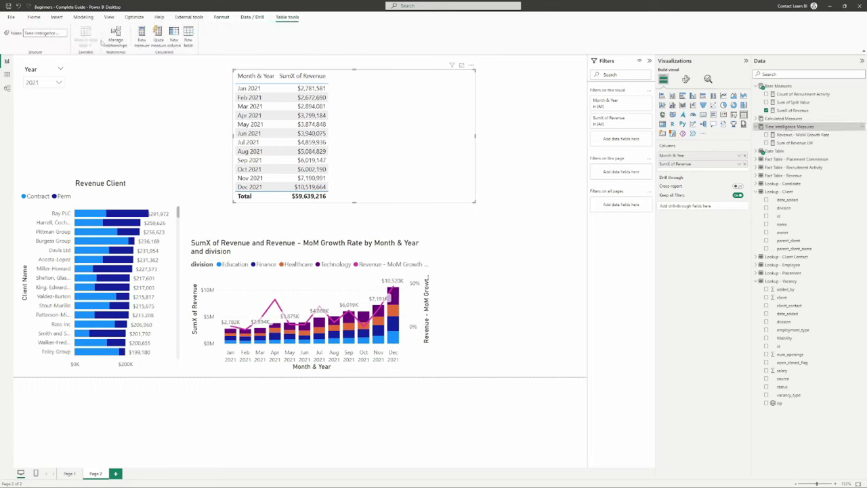
left_click(141, 38)
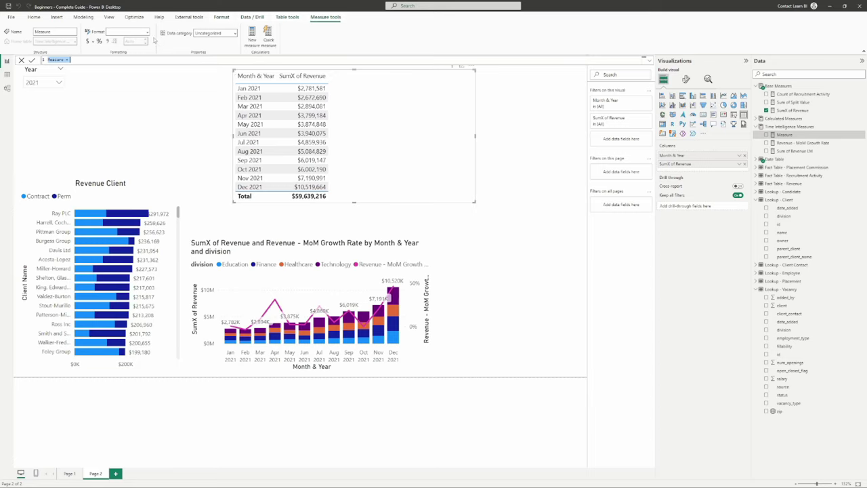
type("Cumulative Revenue =")
key("shift+Return")
type("CALCULATE(")
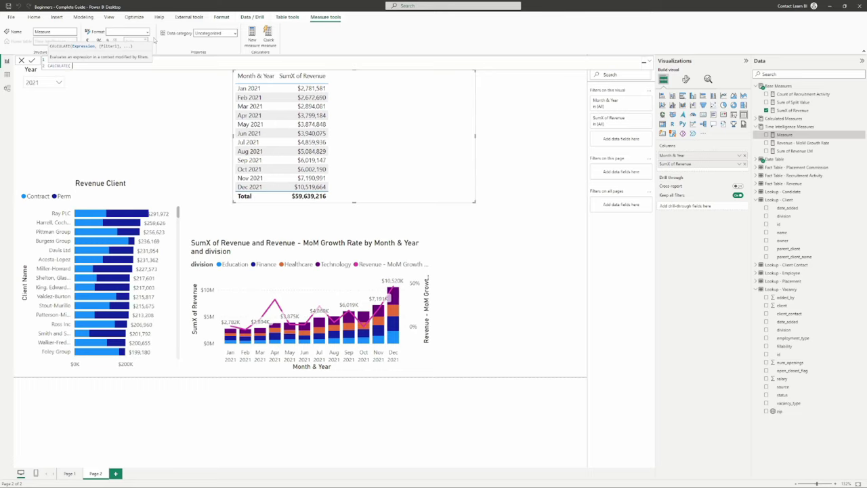
type("revenu")
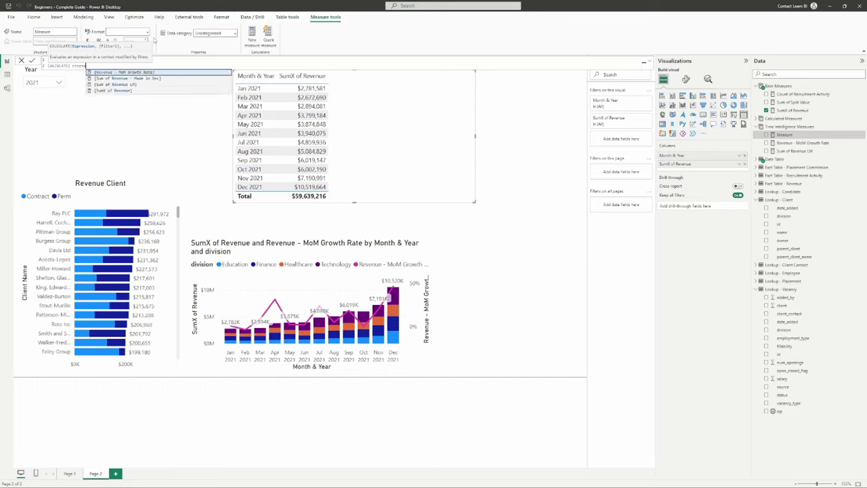
left_click(131, 90)
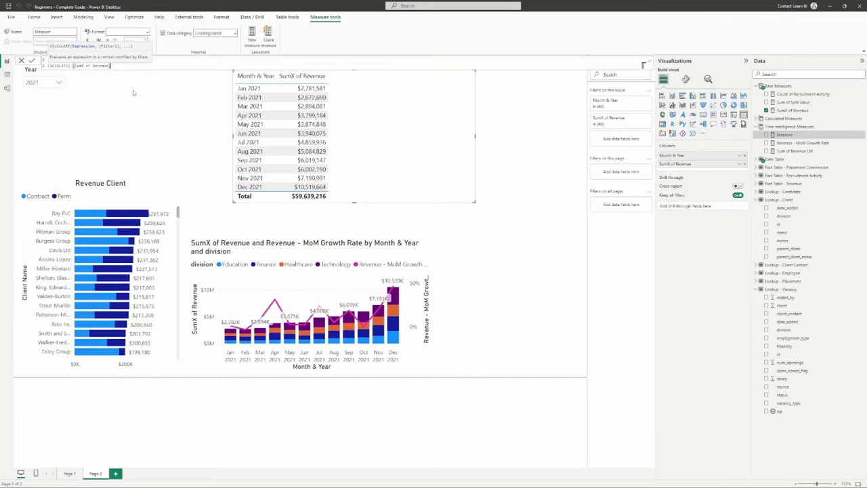
type(",")
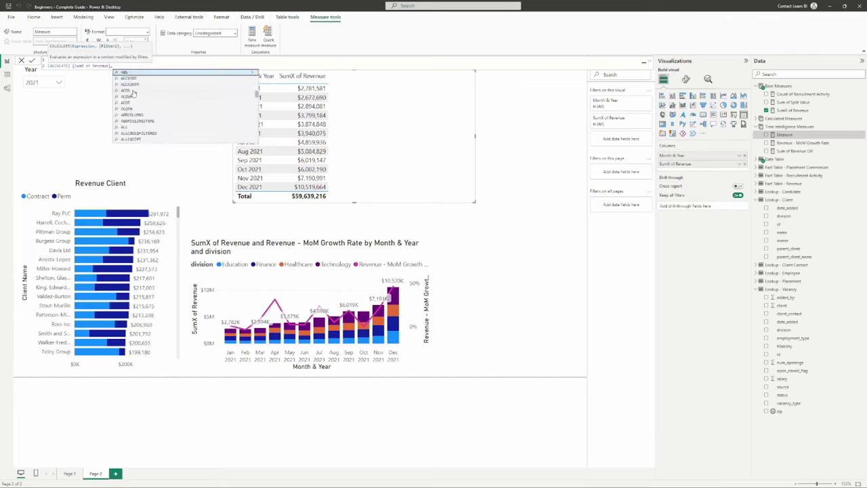
key("shift+Return")
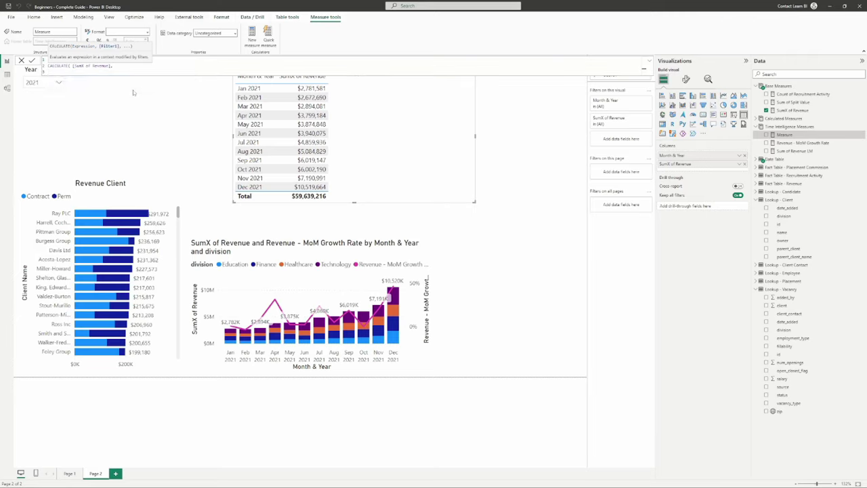
Step: Enter FILTER( ALLSELECTED( 'Date Table' ) as the filter argument of the Cumulative Revenue measure
type("filter")
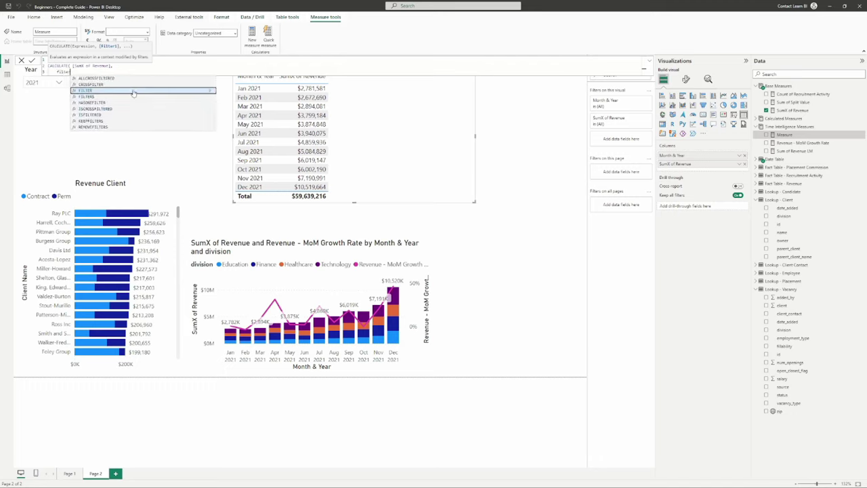
key("Tab")
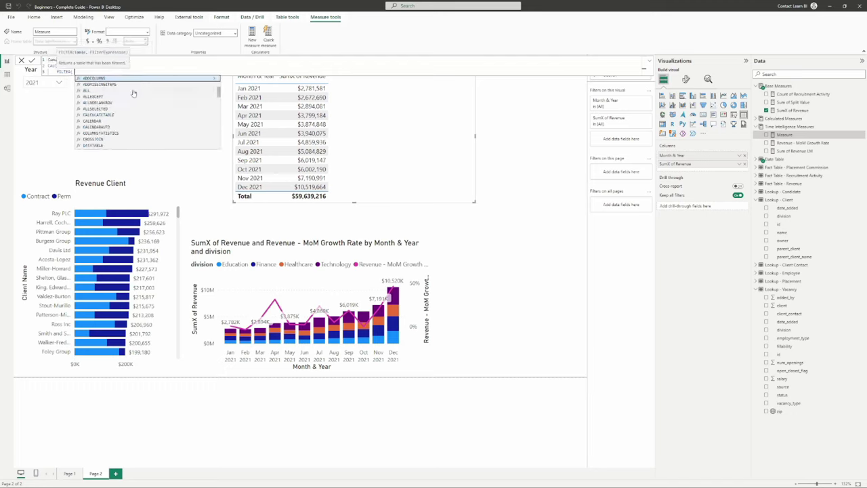
type("alls")
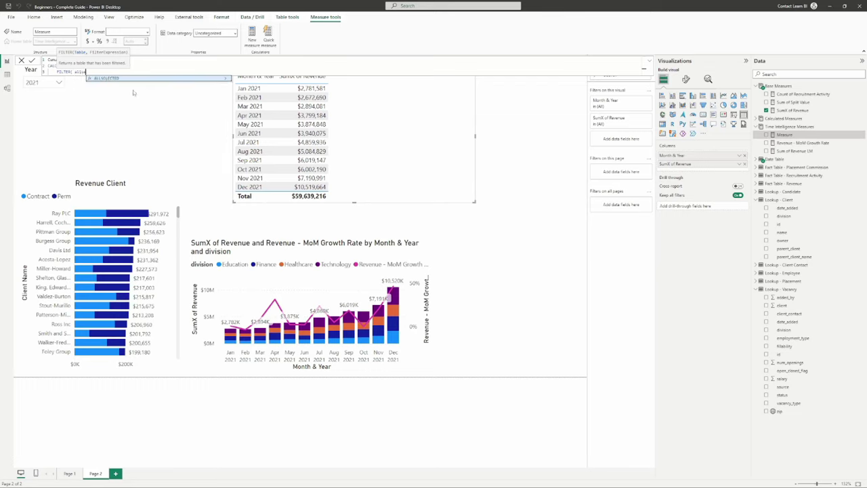
key("Tab")
type("'date")
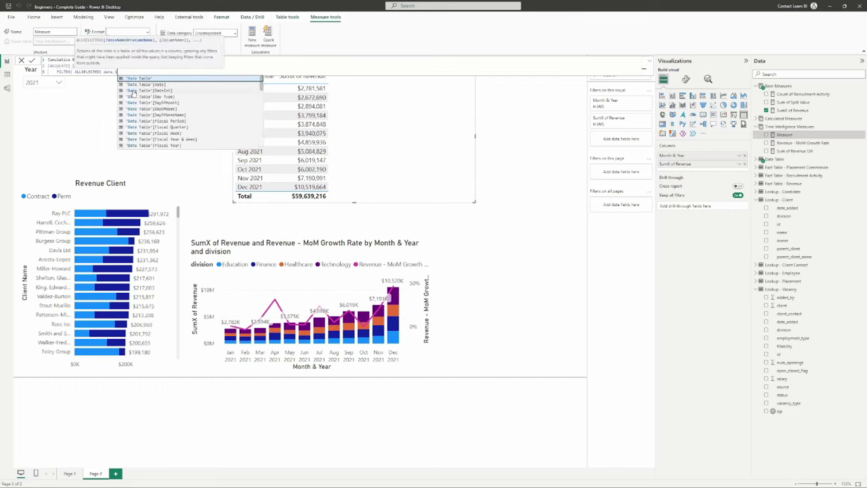
key("Tab")
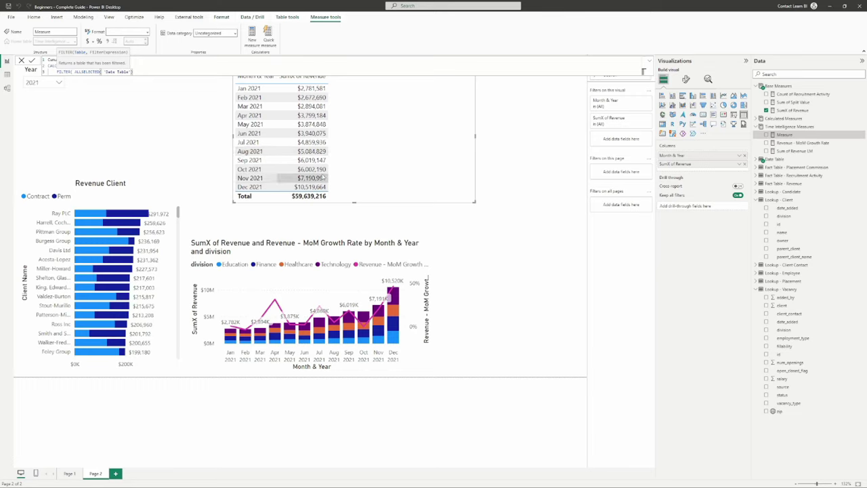
Step: Remove the FILTER function so only ALLSELECTED( 'Date Table' ) remains, commit the measure and include Cumulative Revenue in the monthly table
left_click(73, 72)
left_click_drag(72, 71, 38, 76)
key("BackSpace")
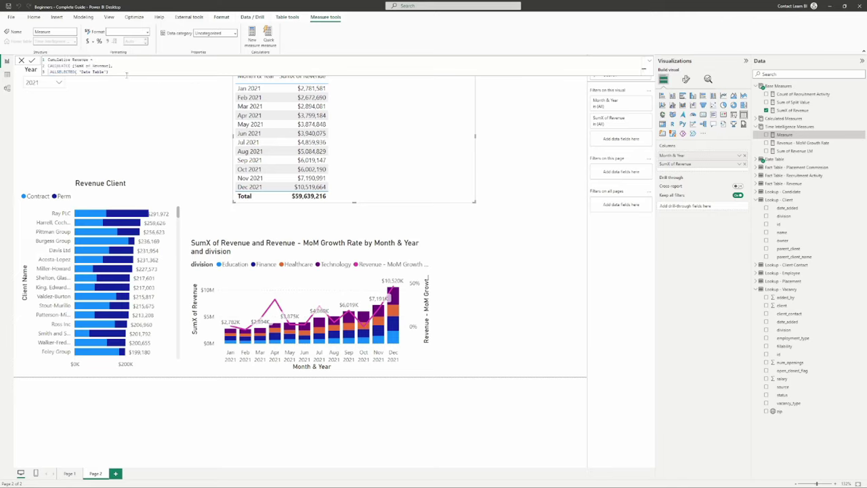
key("Tab")
left_click(125, 75)
key("Return")
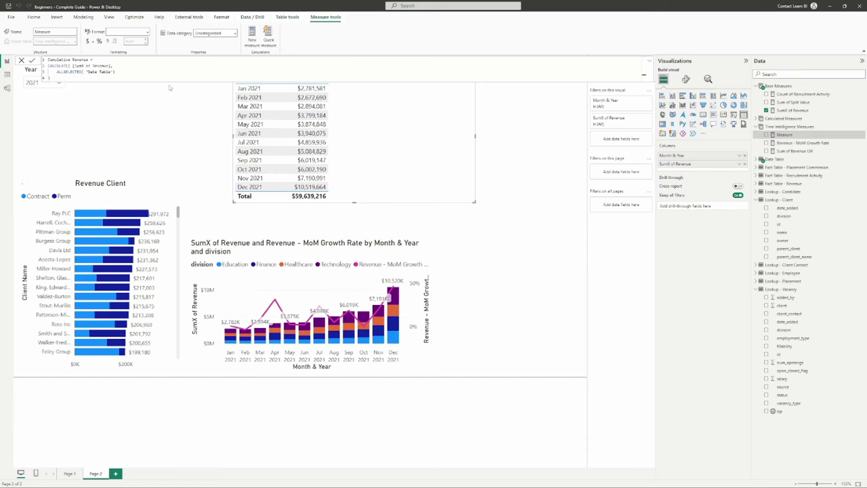
key("Return")
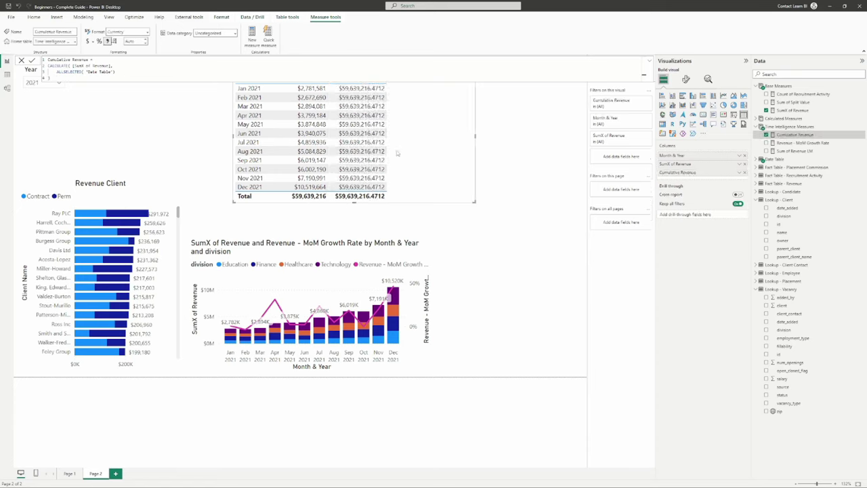
Step: Set the Cumulative Revenue measure to 0 decimal places
left_click(132, 42)
type("0")
key("Return")
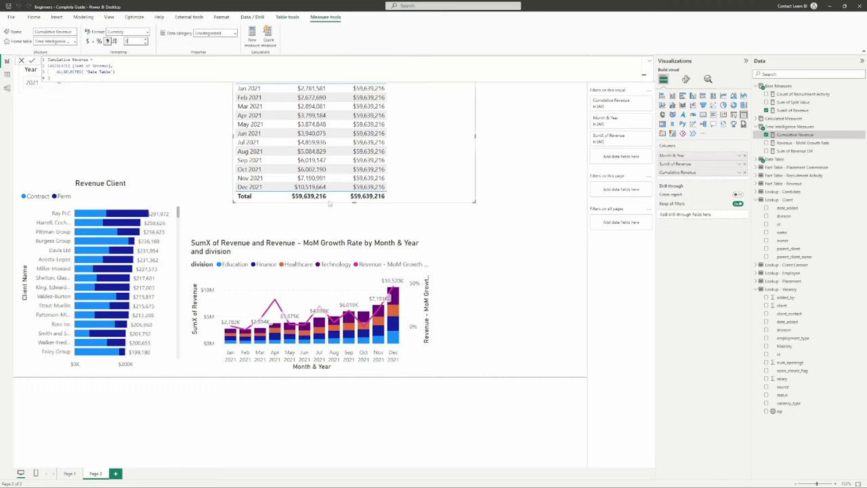
Step: Wrap ALLSELECTED( 'Date Table' ) in a FILTER function and begin a new line for its filter expression
left_click(85, 71)
left_click(59, 71)
type("FILTER(")
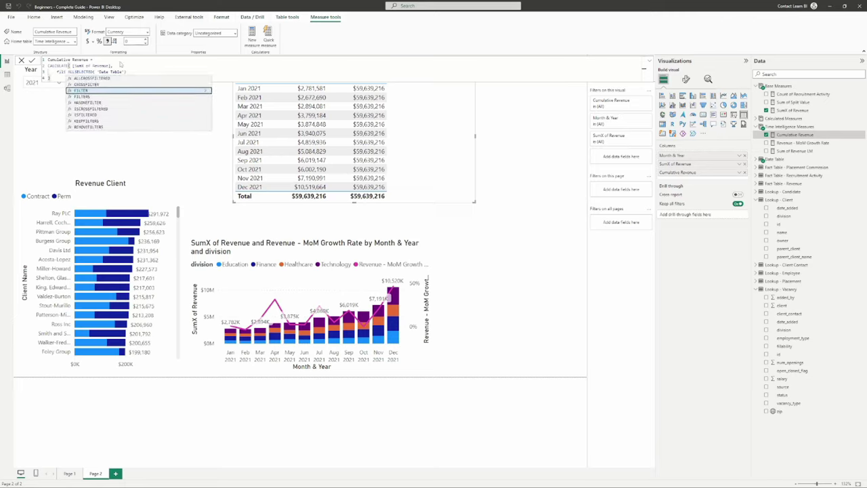
left_click(143, 72)
type(",")
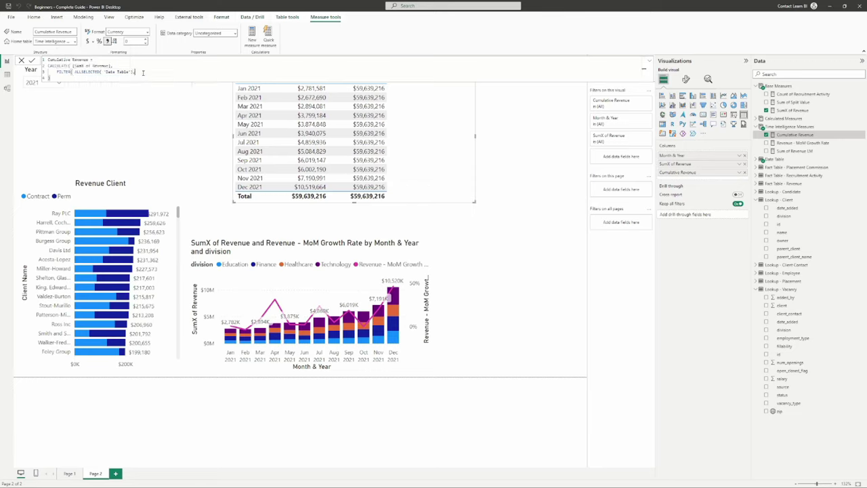
key("shift+Return")
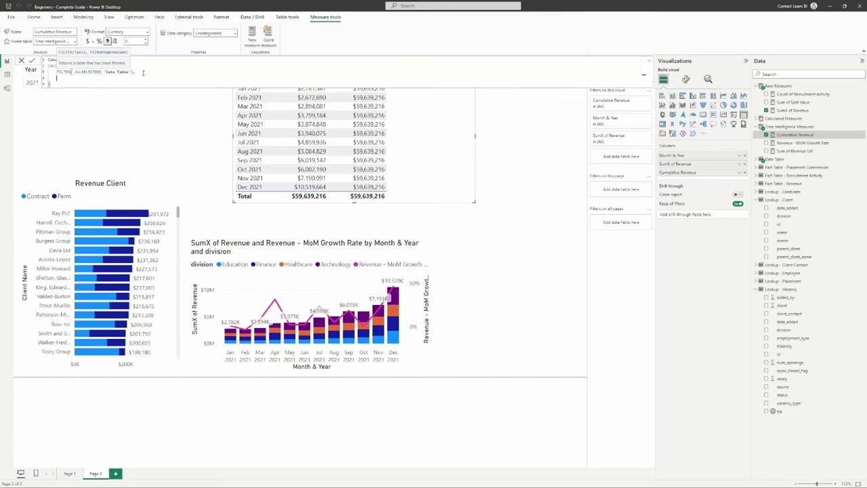
Step: Enter the filter expression 'Date Table'[Date] <= MAX( 'Date Table'[Date] ) in the Cumulative Revenue measure
type("Date")
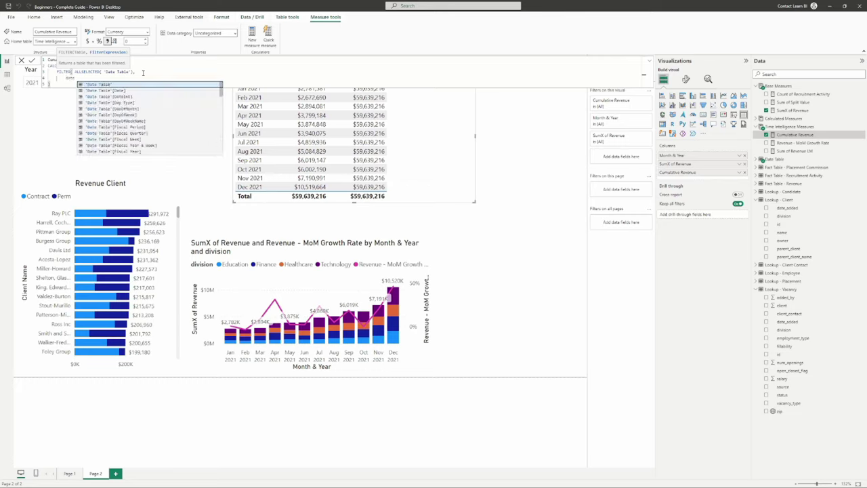
key("Down")
key("Tab")
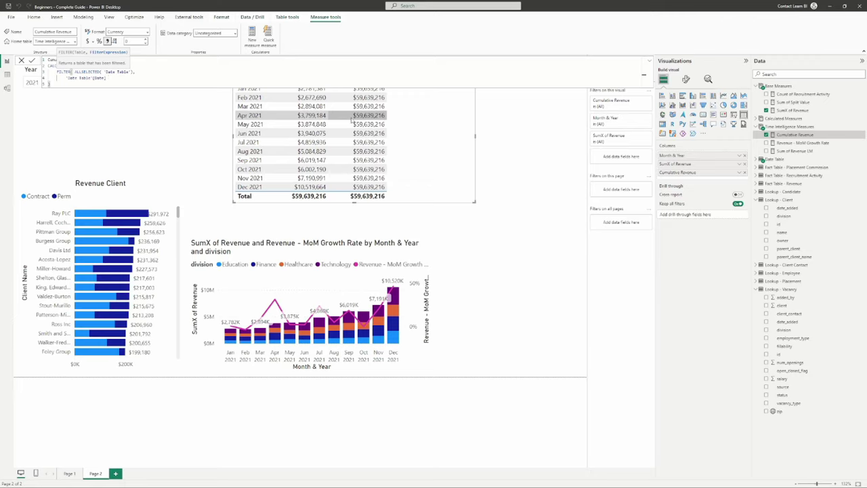
type("<= MAX(")
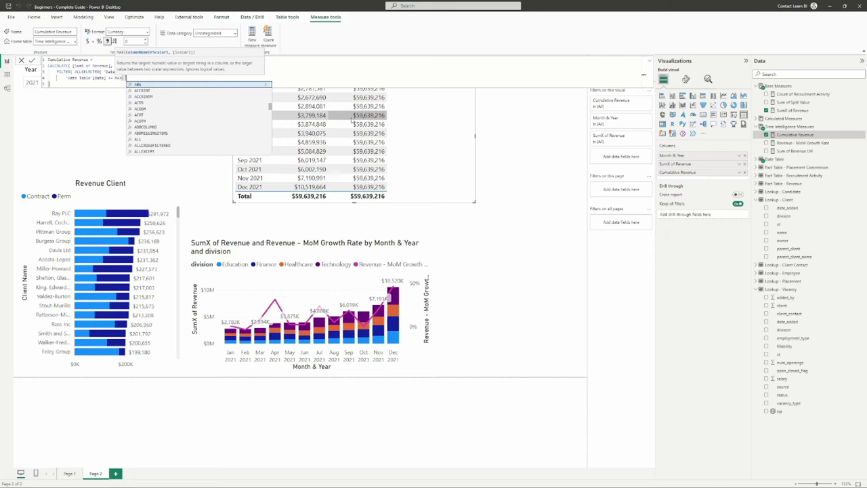
type("date t")
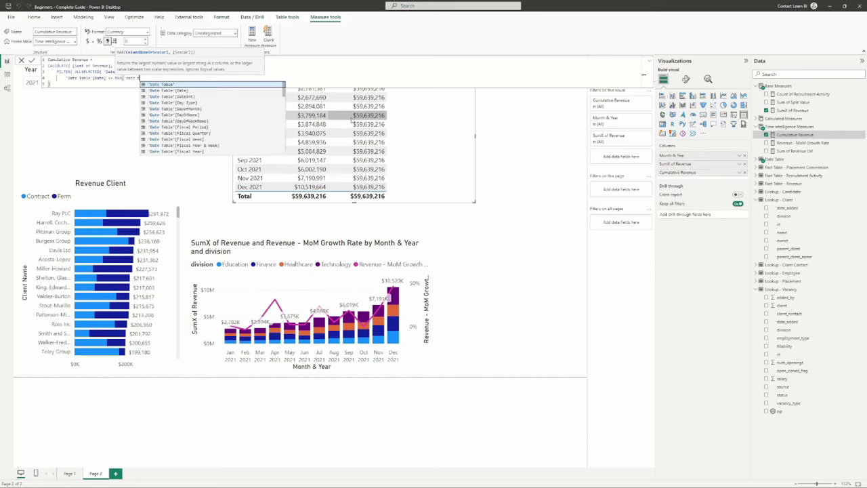
left_click(199, 90)
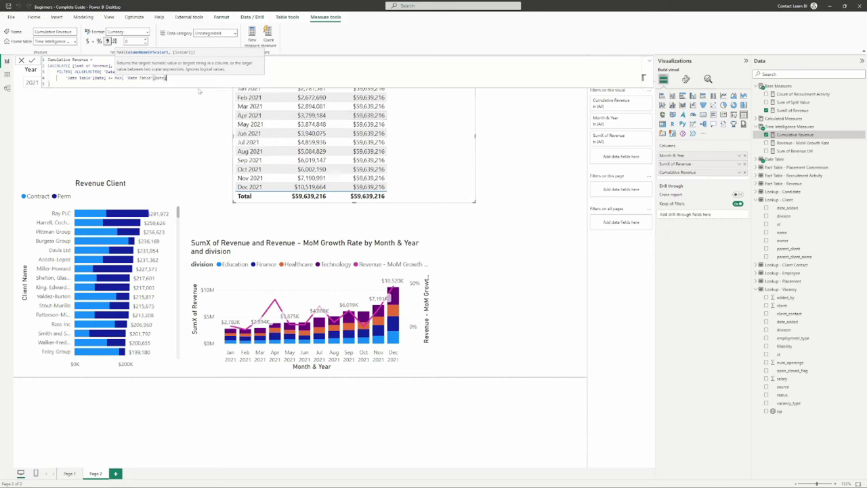
type(")")
Step: Review the Cumulative Revenue formula by highlighting the date column, the revenue expression and the MAX date comparison
left_click_drag(105, 78, 65, 79)
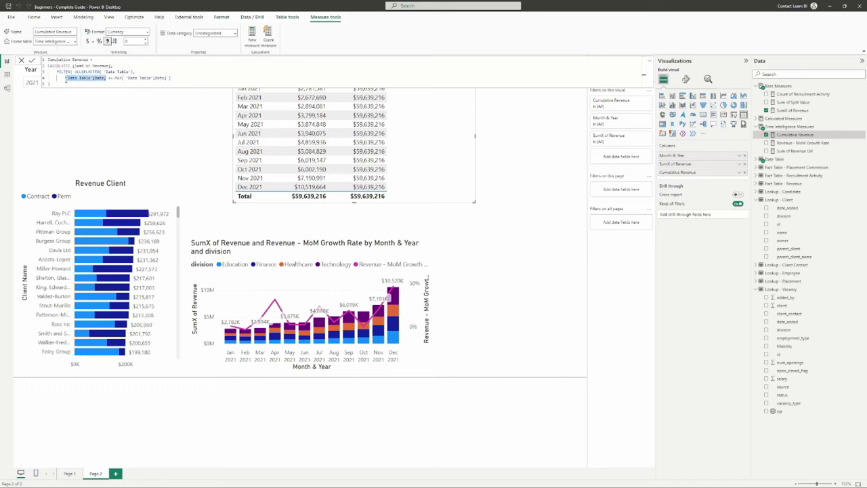
double_click(101, 66)
left_click(99, 66)
double_click(100, 65)
left_click_drag(88, 78, 66, 78)
double_click(100, 66)
left_click_drag(112, 78, 168, 80)
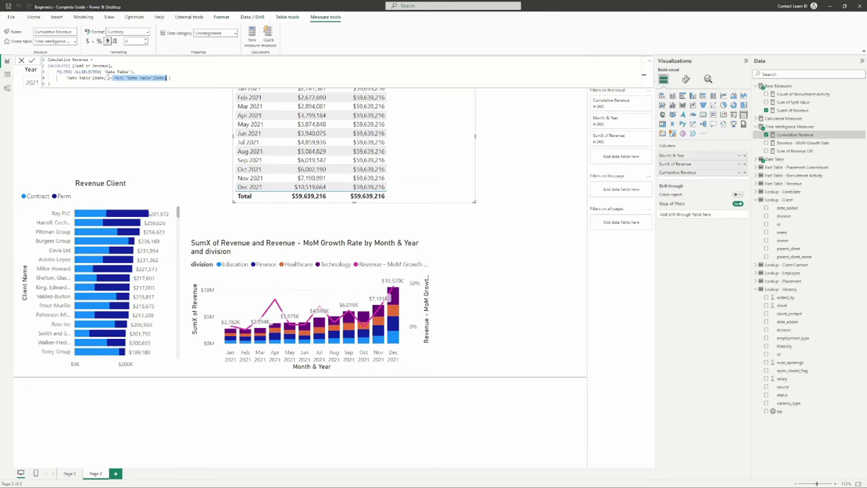
left_click(157, 84)
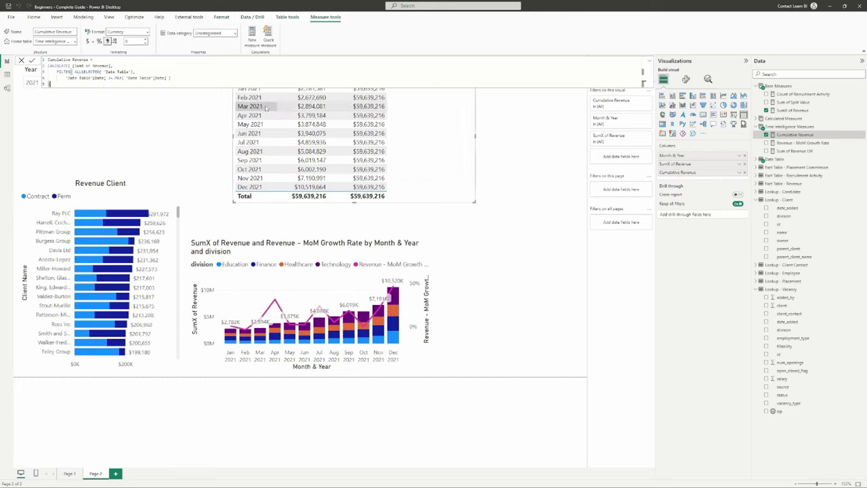
Step: Commit the Cumulative Revenue formula and place its two closing brackets on separate lines
key("Return")
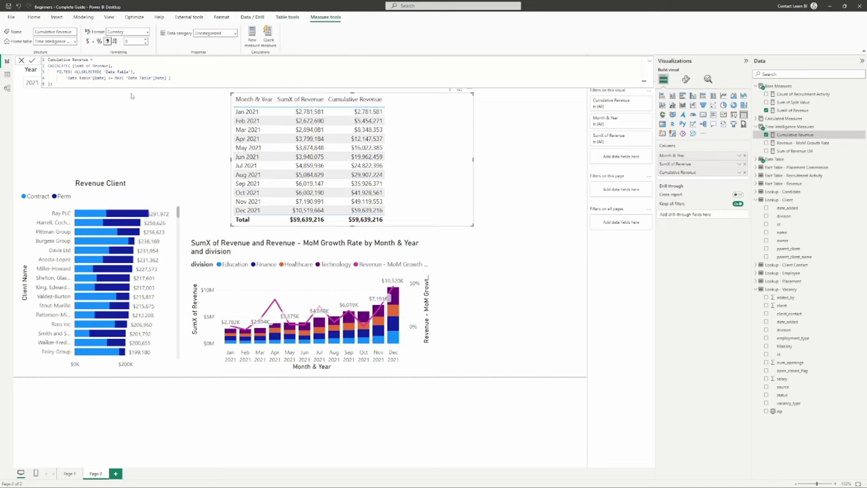
left_click(163, 82)
key("BackSpace")
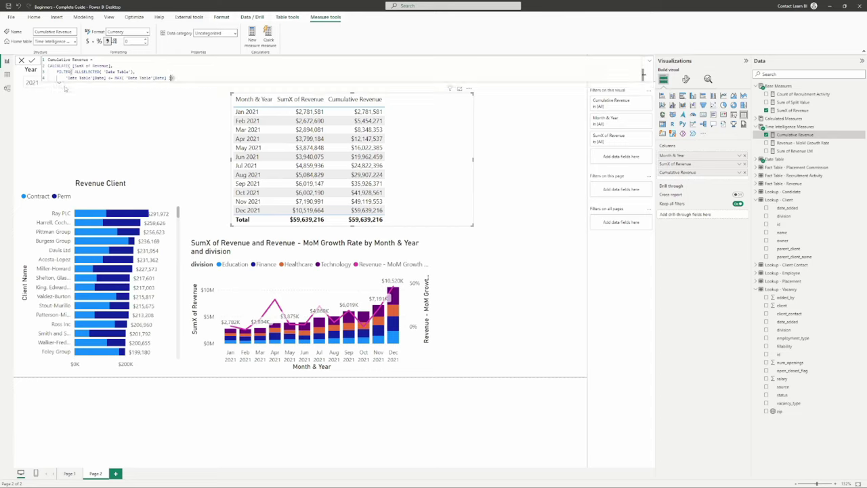
key("shift+Return")
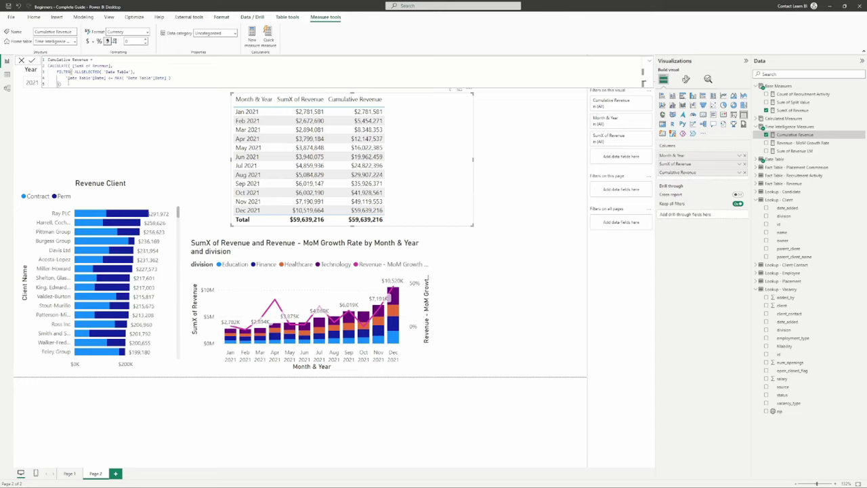
key("shift+Return")
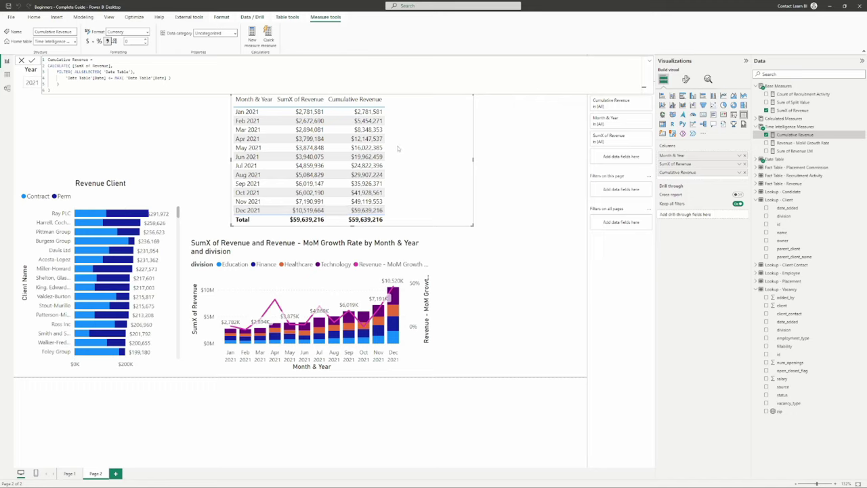
Step: Remove SumX of Revenue from the monthly table, convert it to an area chart and place it beside the combo chart
left_click_drag(408, 147, 427, 149)
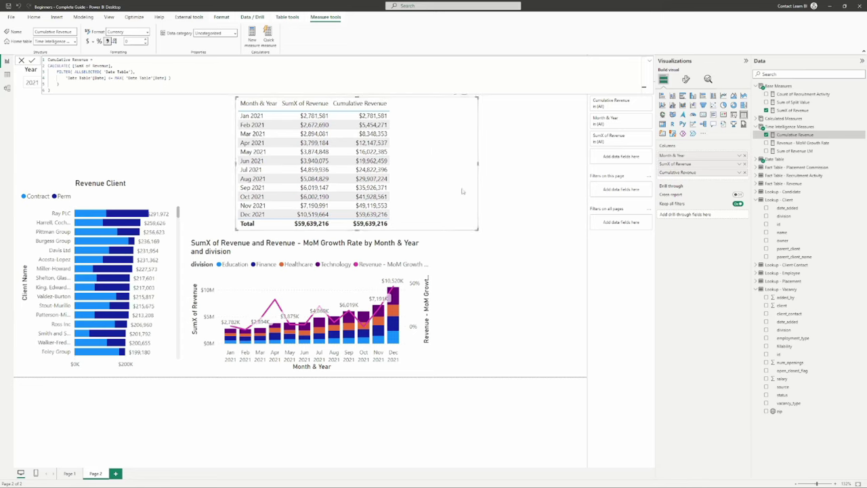
left_click(745, 164)
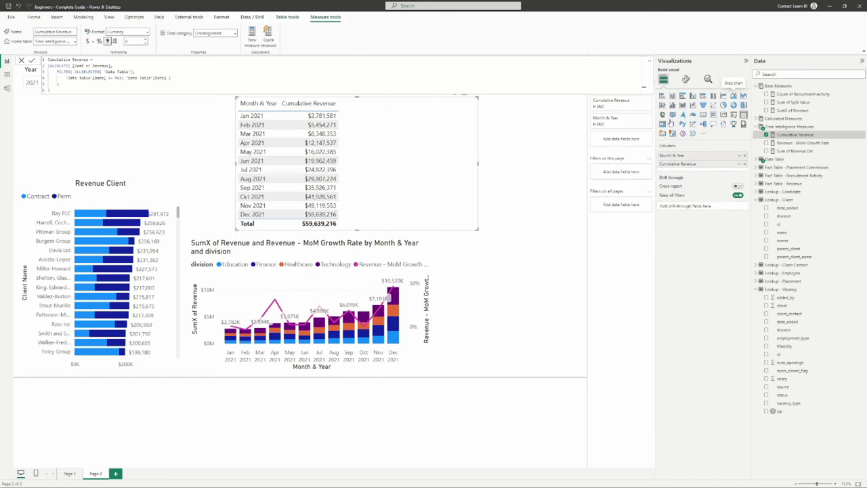
left_click(733, 97)
left_click_drag(235, 97, 480, 244)
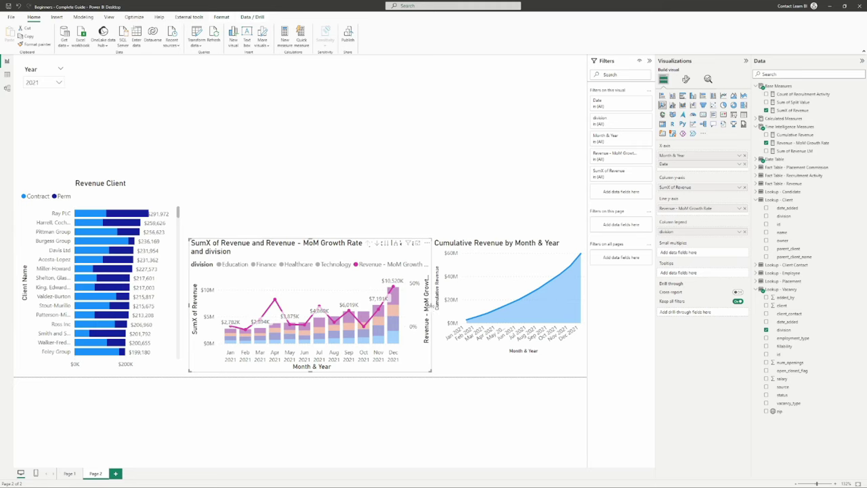
Step: Narrow the combo chart and resize the Cumulative Revenue area chart so both fit side by side at equal height
left_click(415, 264)
left_click_drag(486, 248, 482, 264)
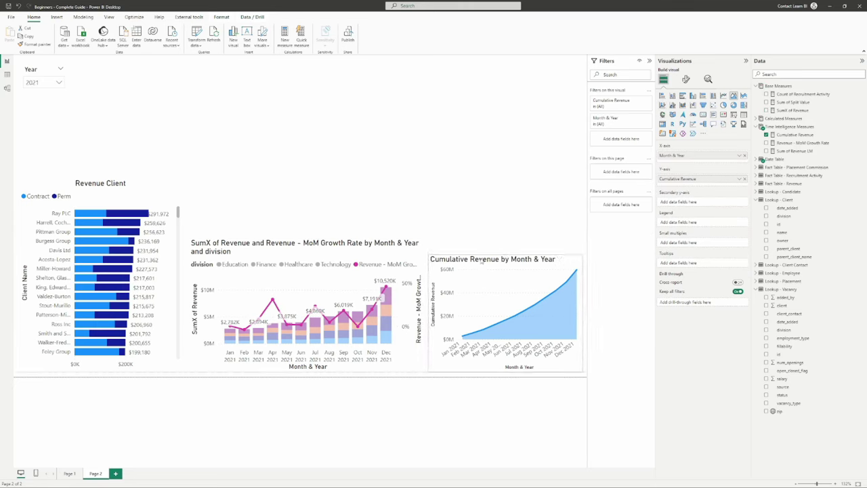
left_click(392, 302)
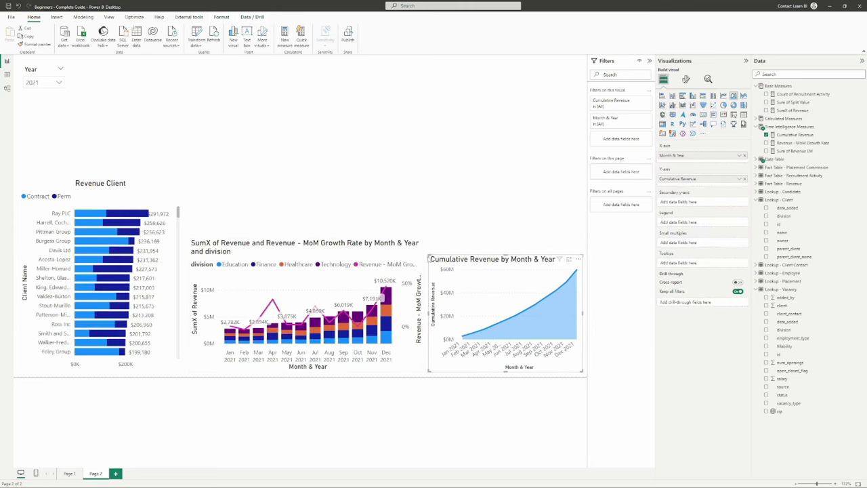
left_click_drag(428, 254, 430, 239)
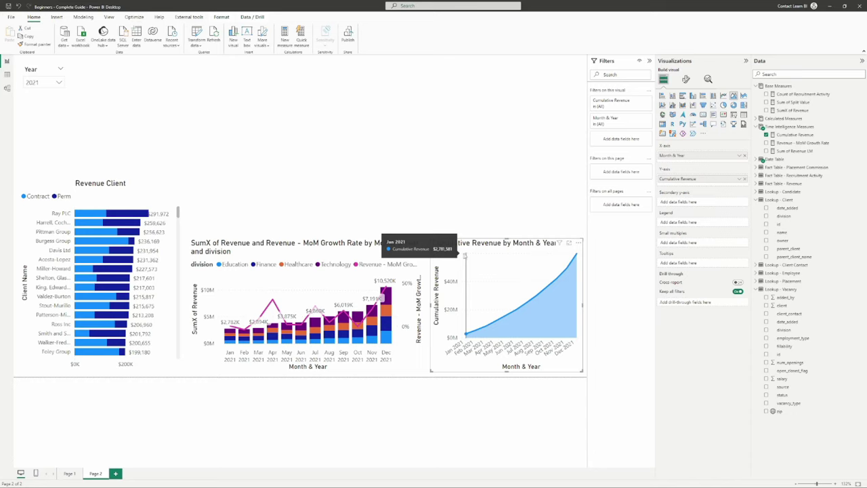
left_click(470, 220)
left_click(469, 248)
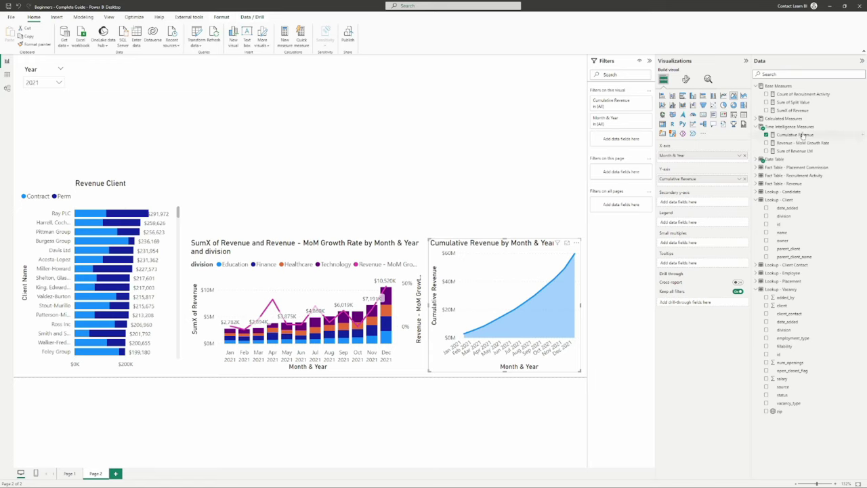
Step: Review the Cumulative Revenue formula and inspect the monthly values in the area chart and combo chart
left_click(802, 135)
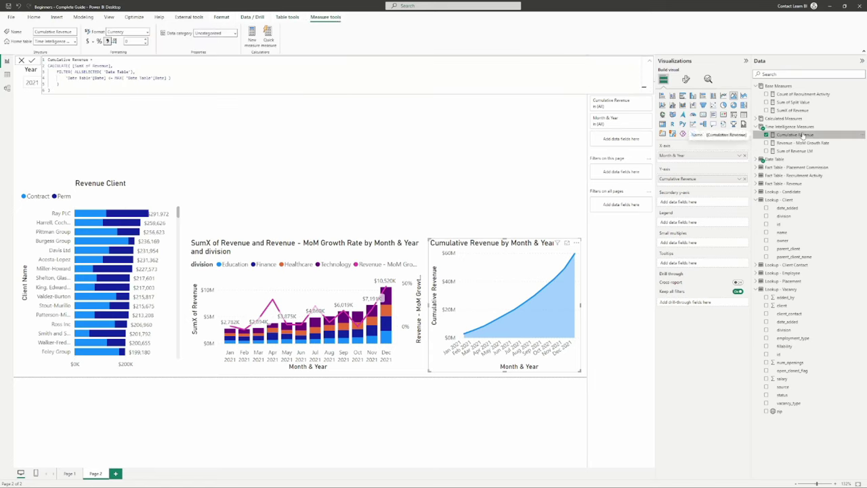
mouse_move(524, 319)
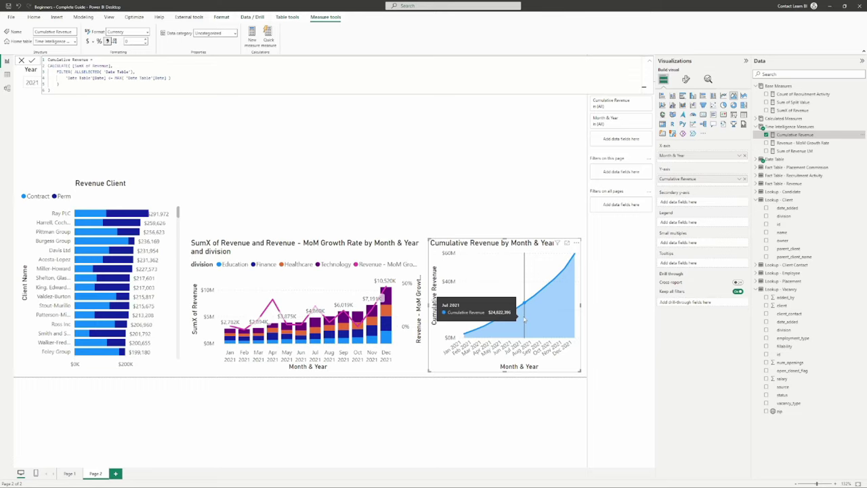
mouse_move(369, 320)
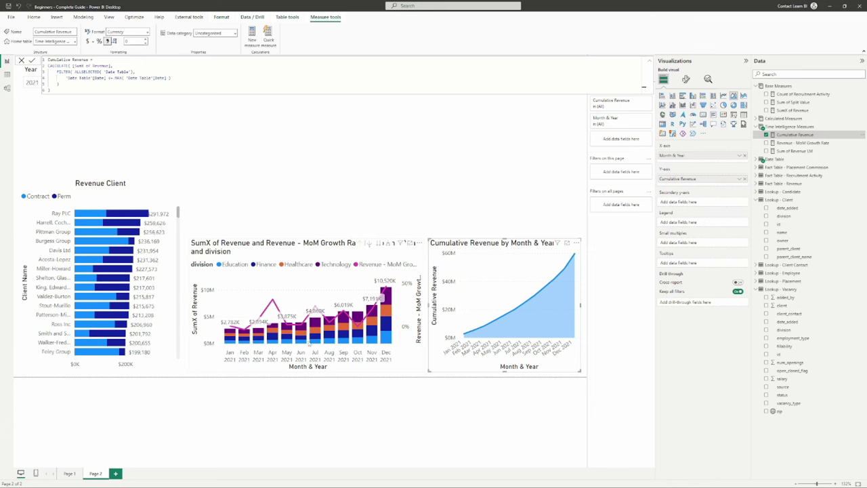
left_click_drag(366, 307, 321, 293)
right_click(338, 296)
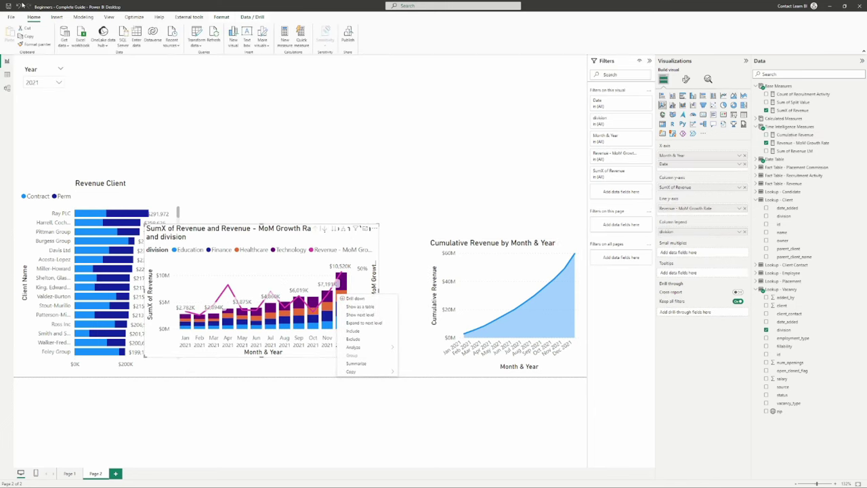
key("Escape")
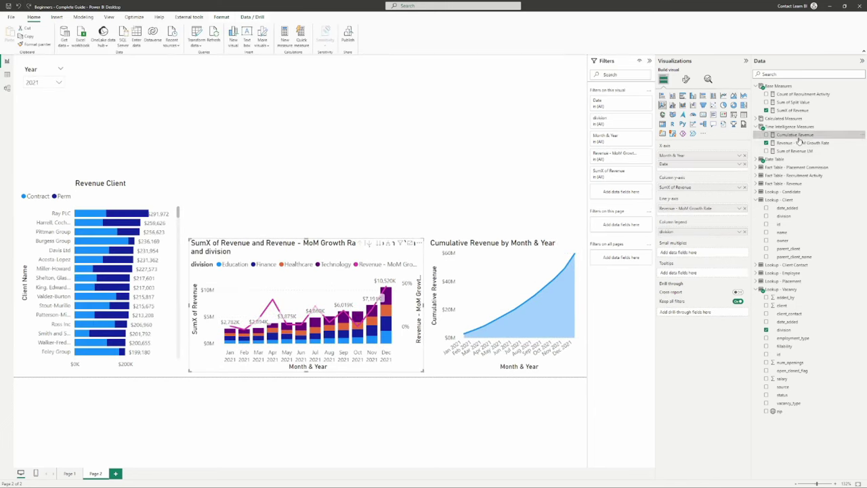
Step: Copy the full Sum of Revenue LM formula into a new measure
left_click(795, 135)
left_click(799, 143)
left_click(796, 150)
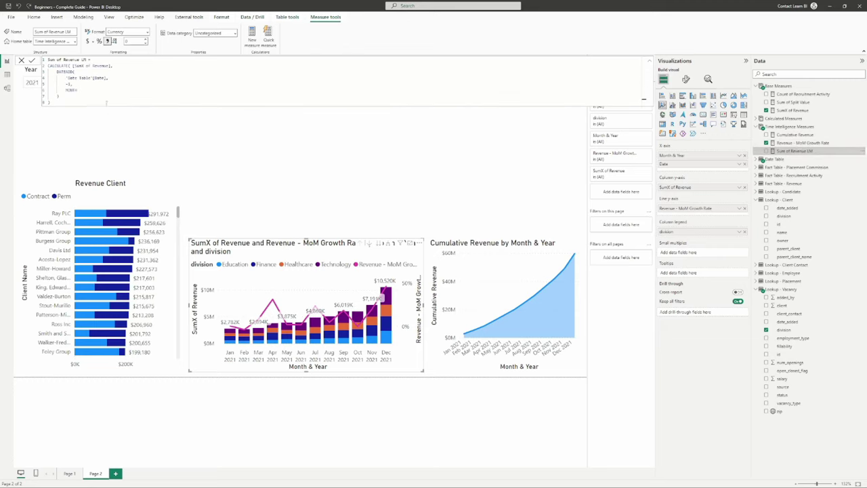
key("ctrl+a")
key("ctrl+c")
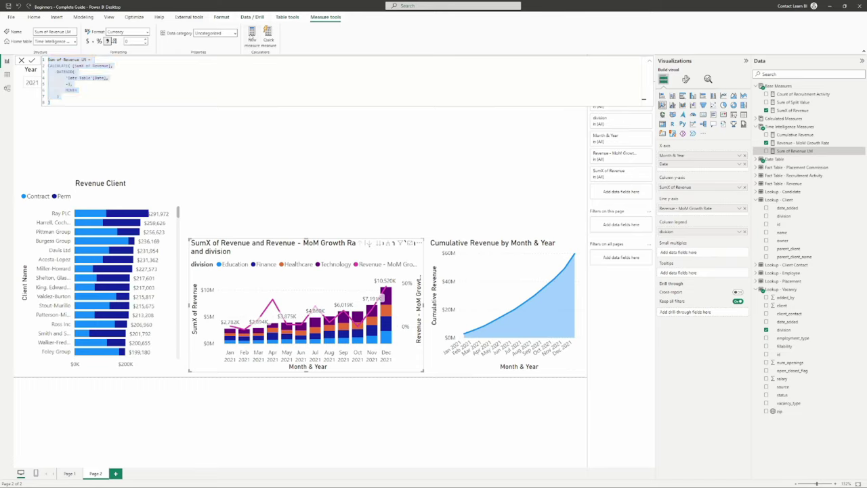
left_click(251, 36)
key("ctrl+v")
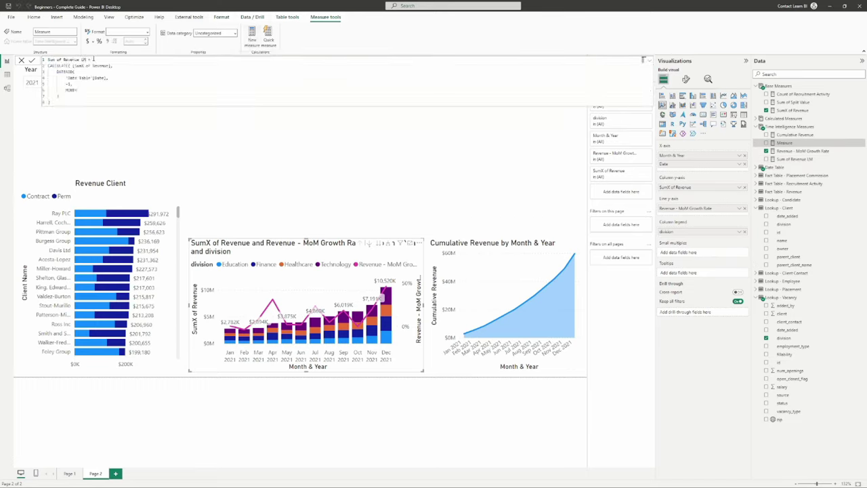
Step: Name the copied measure Sum of Revenue LY, change its DATEADD interval from MONTH to YEAR and commit it
double_click(71, 90)
type("YEAR")
left_click(82, 84)
type(",")
double_click(69, 89)
left_click(150, 91)
key("Return")
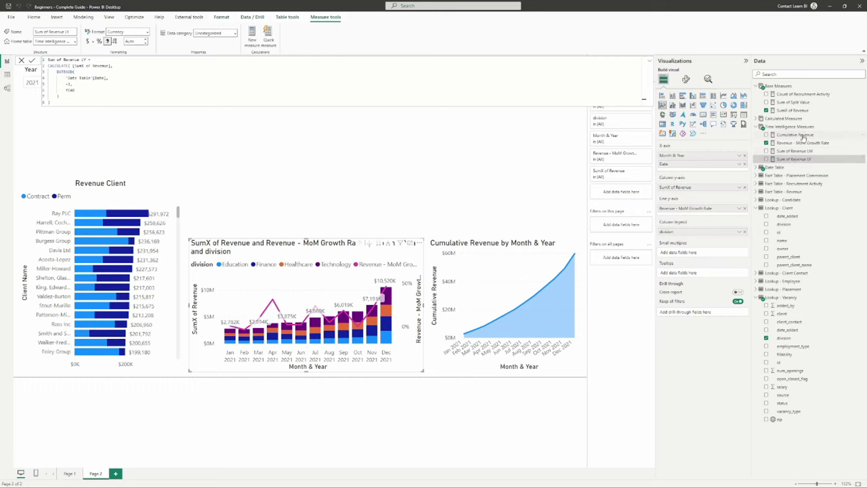
Step: Copy the Cumulative Revenue formula into a new measure named Cumulative Revenue LY
left_click(536, 246)
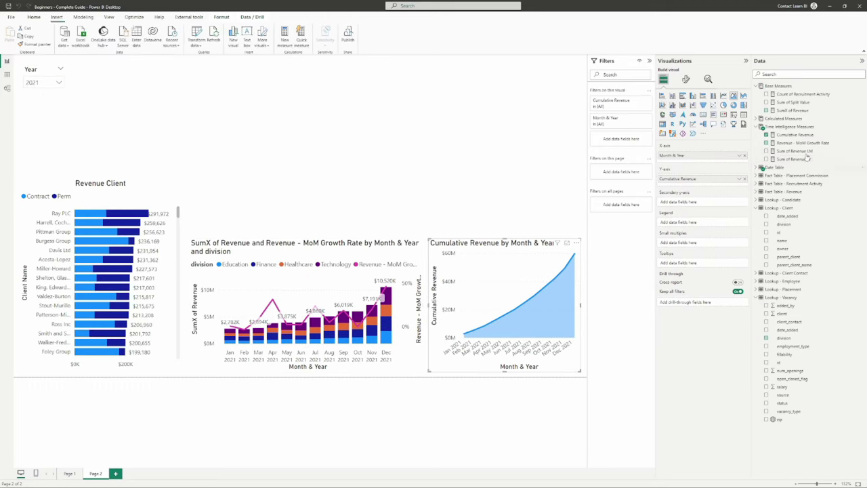
left_click(794, 134)
left_click(115, 88)
key("ctrl+a")
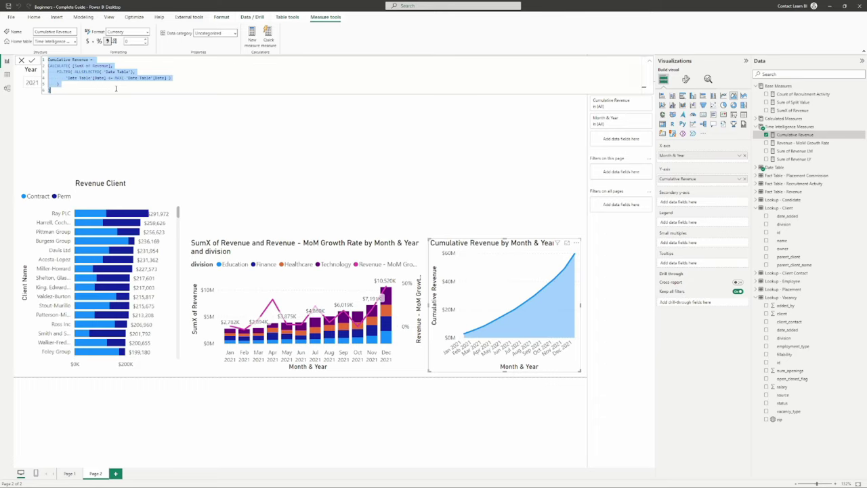
left_click(251, 35)
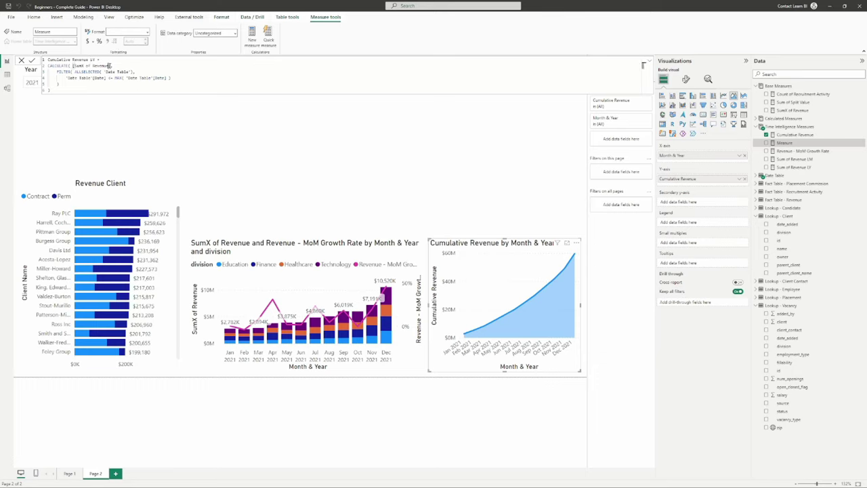
Step: Replace [SumX of Revenue] with [Sum of Revenue LY] in the Cumulative Revenue LY formula and commit it
key("BackSpace")
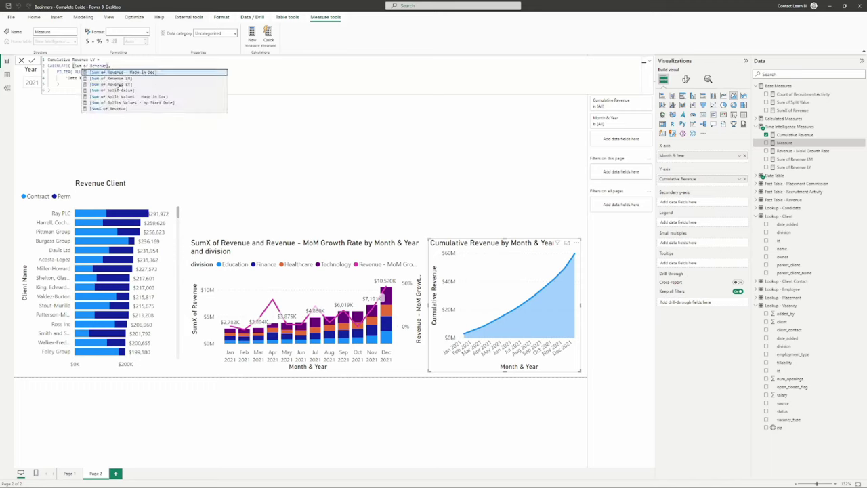
left_click(115, 84)
left_click_drag(182, 89, 48, 72)
left_click(66, 88)
key("Return")
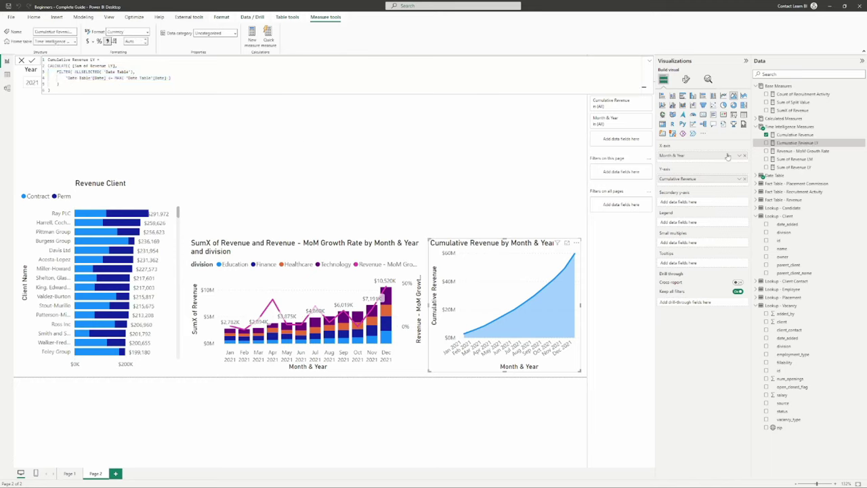
Step: Set Cumulative Revenue LY to 0 decimal places and add it to the area chart's Y-axis below Cumulative Revenue
mouse_move(796, 143)
left_mouse_down()
mouse_move(763, 191)
mouse_move(796, 144)
left_mouse_up()
left_click(141, 41)
type("0")
left_click_drag(800, 143, 705, 186)
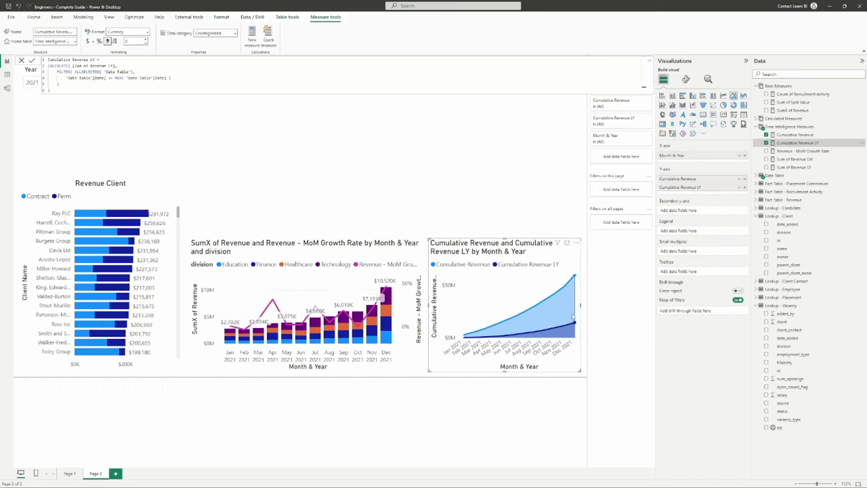
mouse_move(572, 316)
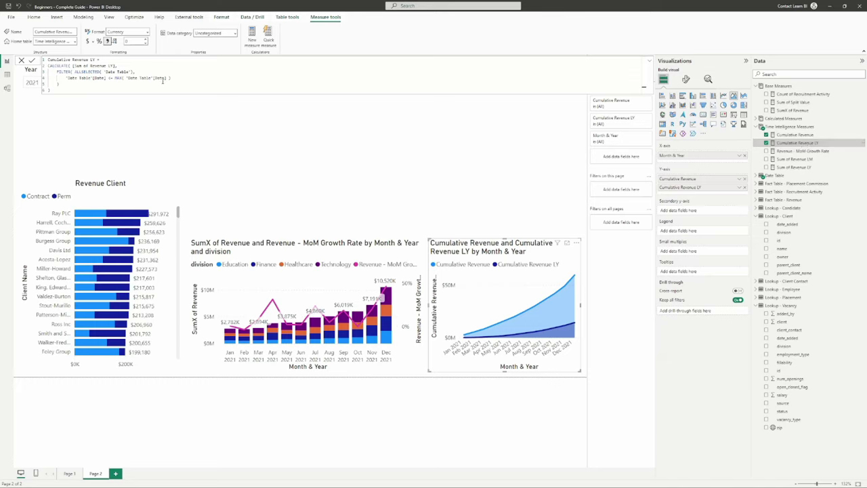
Step: Copy the Revenue - MoM Growth Rate formula into a new measure
left_click(251, 35)
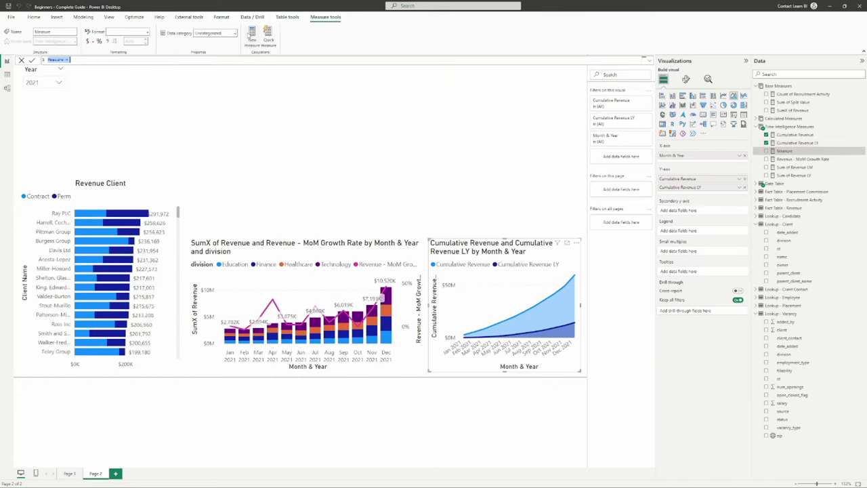
key("Escape")
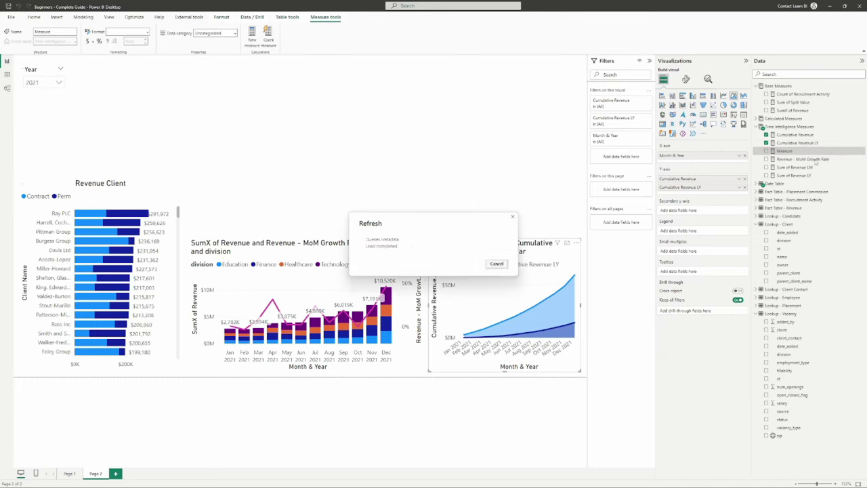
left_click(807, 151)
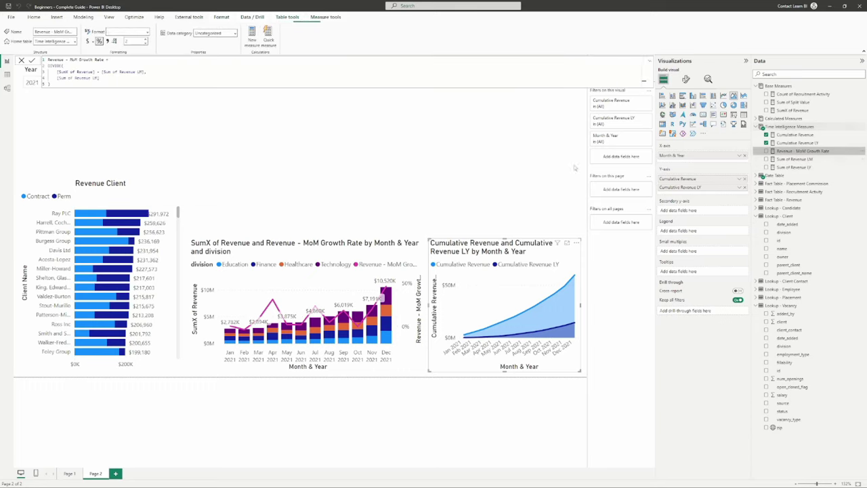
left_click(255, 39)
type("Revenue - MoM Growth Rate = DIVIDE(     [SumX of Revenue] - [Sum of Revenue LM],     [Sum of Revenue LM] )")
Step: Rename the copied measure Revenue - YoY Growth Rate and change Sum of Revenue LM to Sum of Revenue LY in the subtraction
double_click(72, 60)
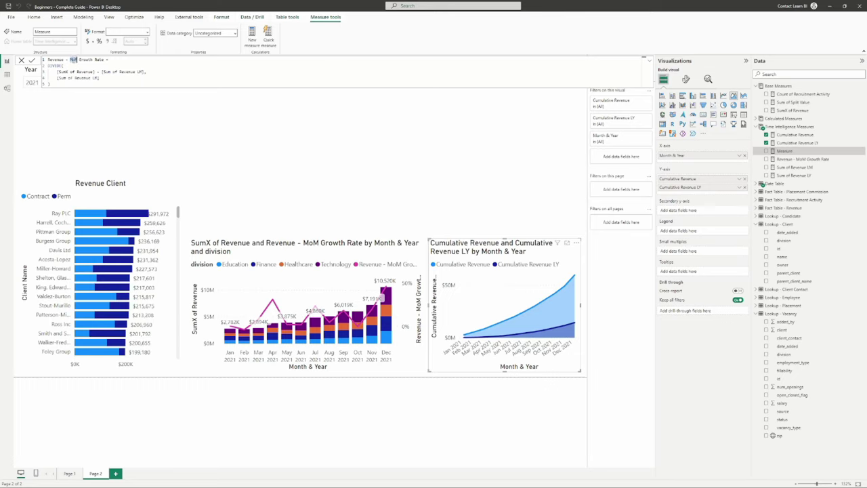
type("YoY")
key("BackSpace")
key("BackSpace")
type("Y")
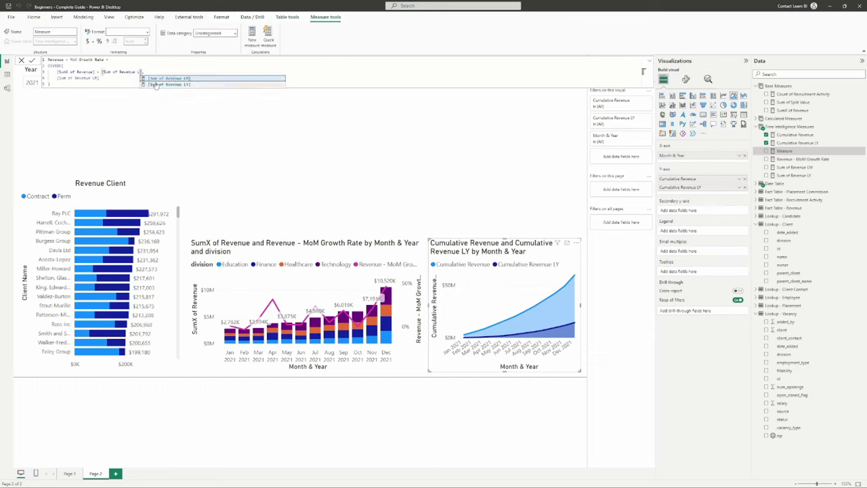
Step: Complete the Revenue - YoY Growth Rate measure by dividing [SumX of Revenue] - [Sum of Revenue LY] by [Sum of Revenue LY], formatted as a percentage
key("Tab")
type("Y")
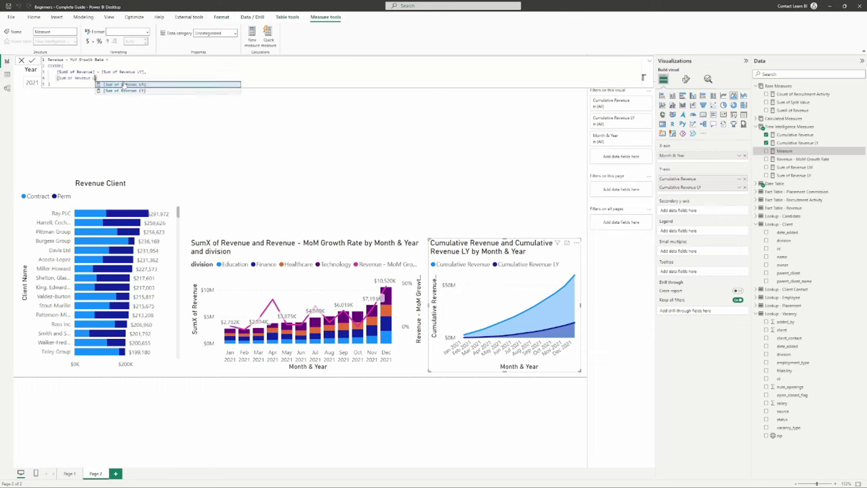
key("Tab")
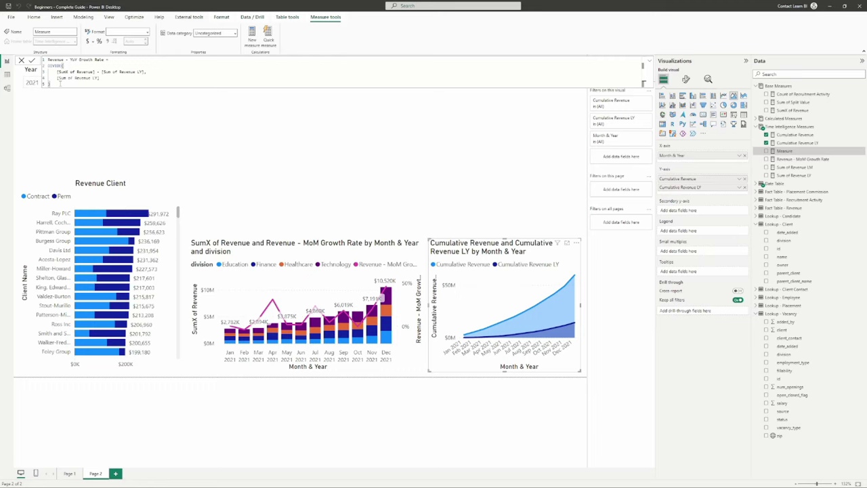
key("Return")
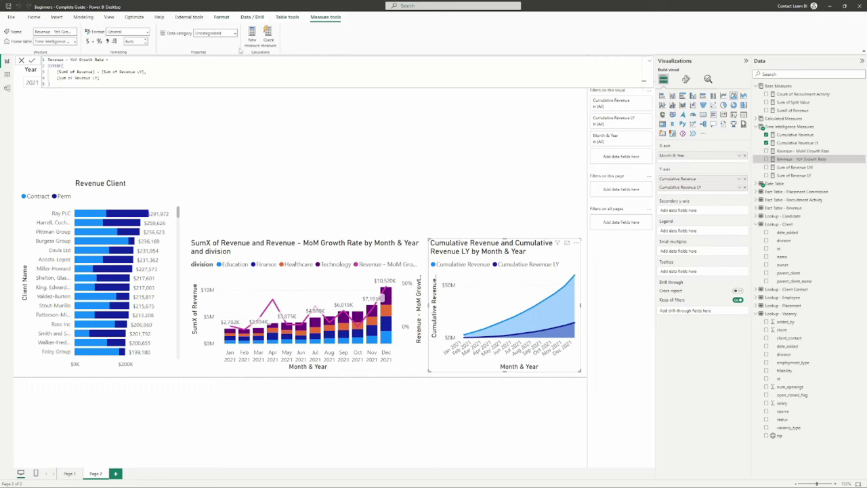
left_click(98, 41)
Step: Add Revenue - YoY Growth Rate to the cumulative revenue area chart, try it on the secondary y-axis, and place it in the tooltips
mouse_move(561, 310)
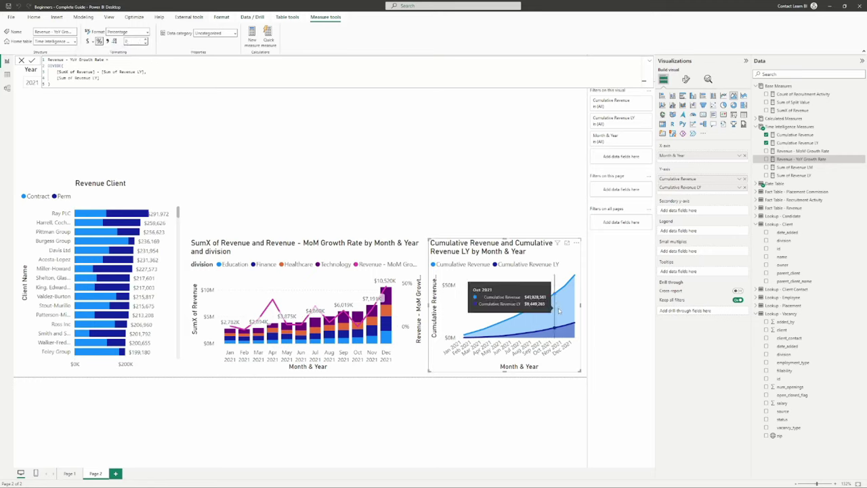
left_click(767, 159)
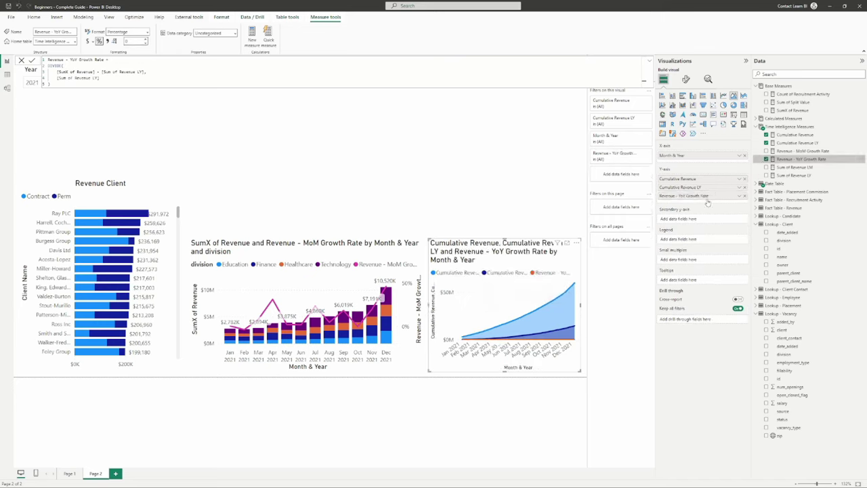
mouse_move(560, 334)
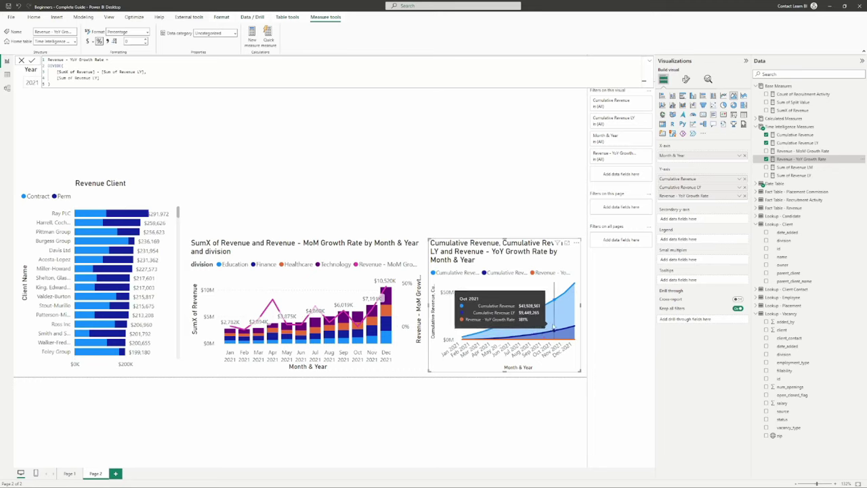
left_click_drag(678, 196, 676, 218)
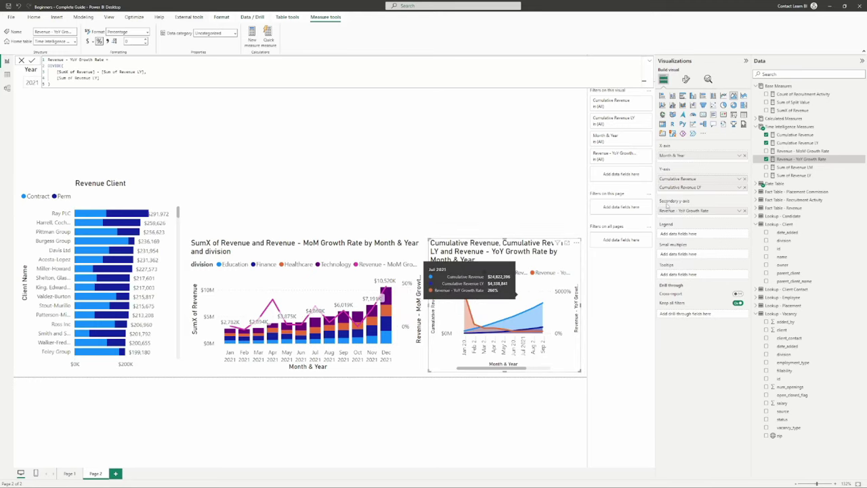
left_click_drag(672, 211, 675, 274)
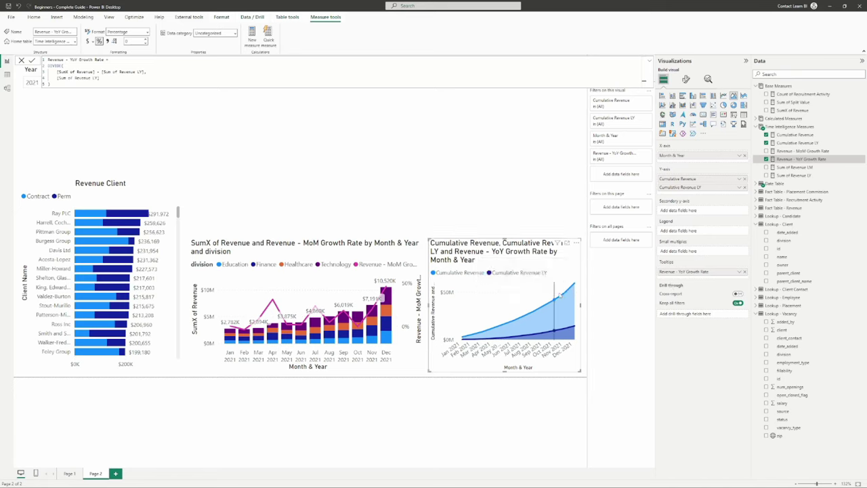
Step: Remove Revenue - YoY Growth Rate from the area chart's tooltips and undo the removal
left_click(744, 272)
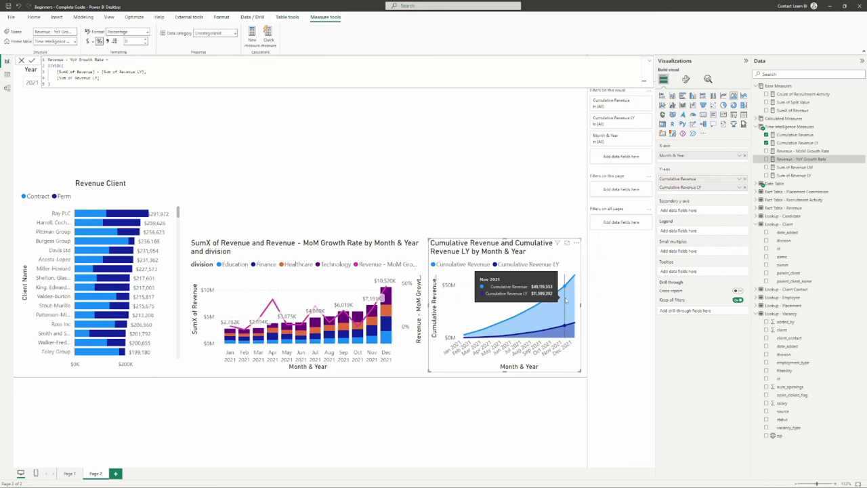
key("ctrl+z")
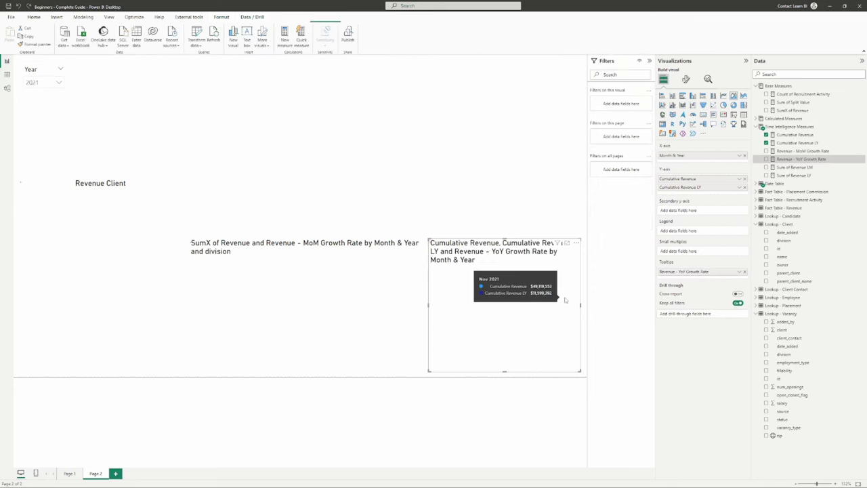
mouse_move(565, 303)
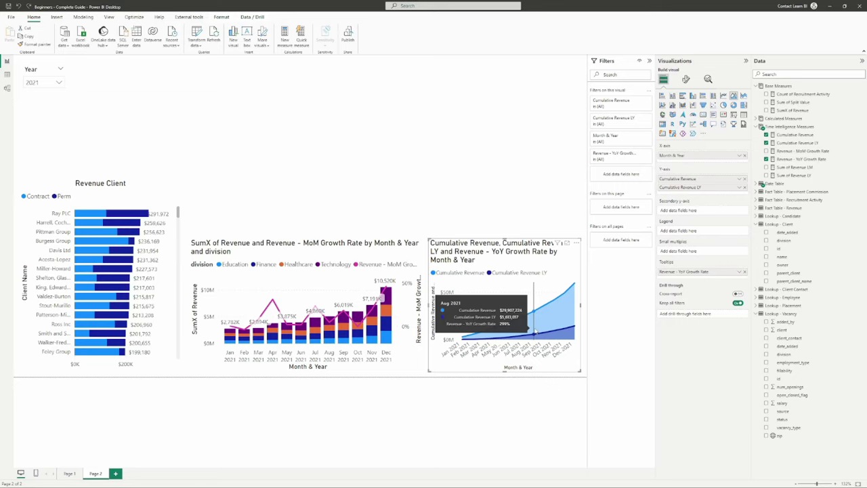
Step: Examine the area chart's tooltips and the formulas of the Cumulative Revenue and Cumulative Revenue LY measures
left_click(481, 199)
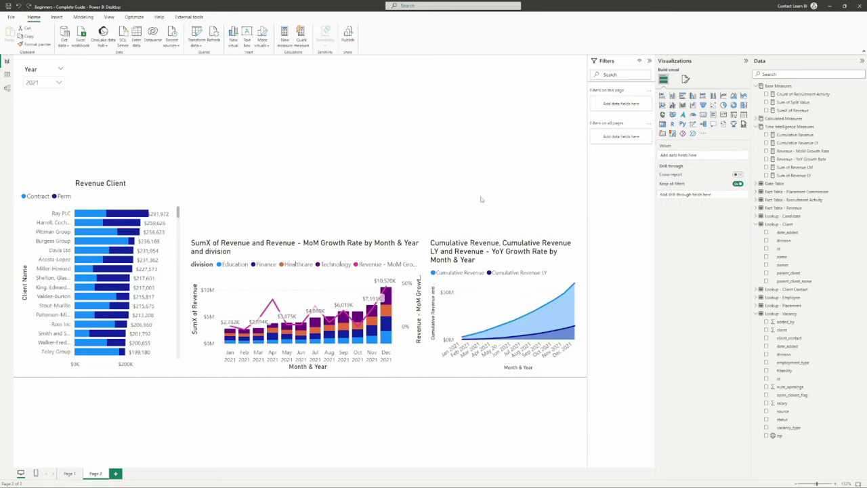
left_click(481, 250)
left_click(466, 224)
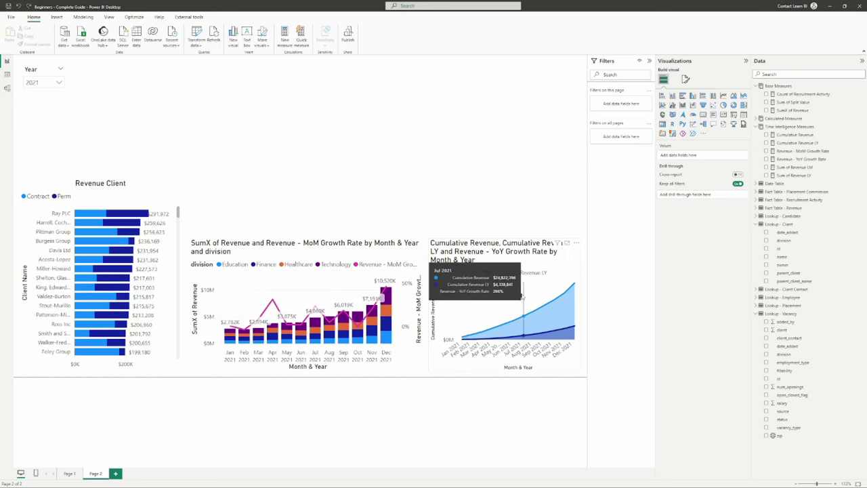
left_click(504, 256)
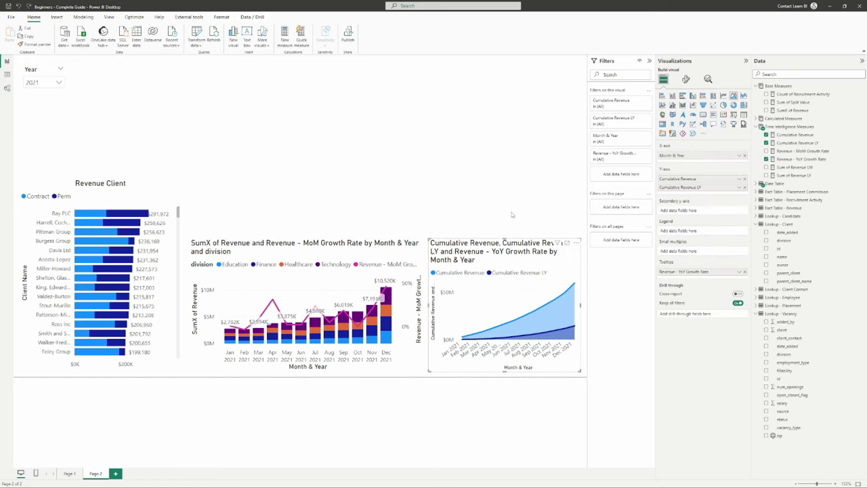
left_click(797, 134)
left_click(798, 143)
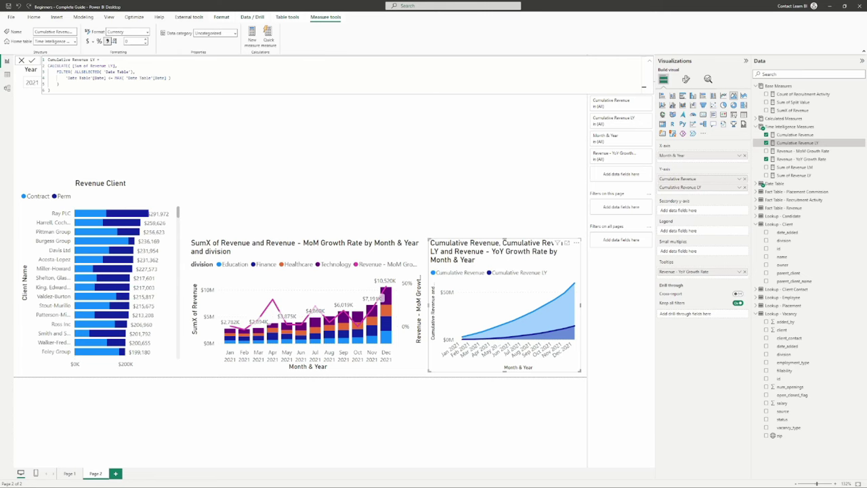
key("Escape")
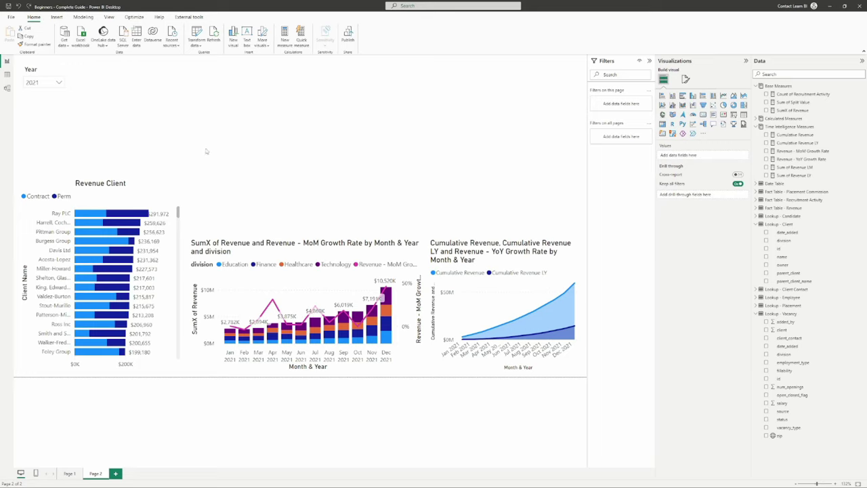
Step: In the data model, create a relationship from Lookup - Employee id to Lookup - Vacancy added_by, leaving the Vacancy card collapsed
left_click(8, 90)
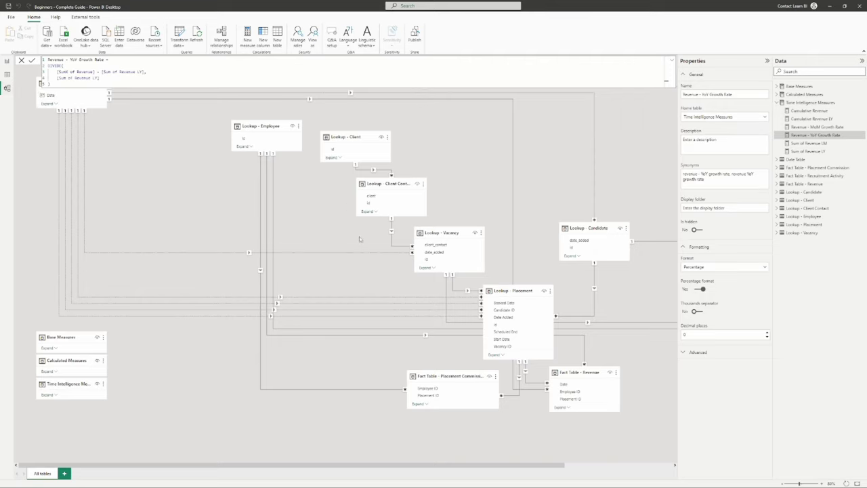
left_click(347, 231)
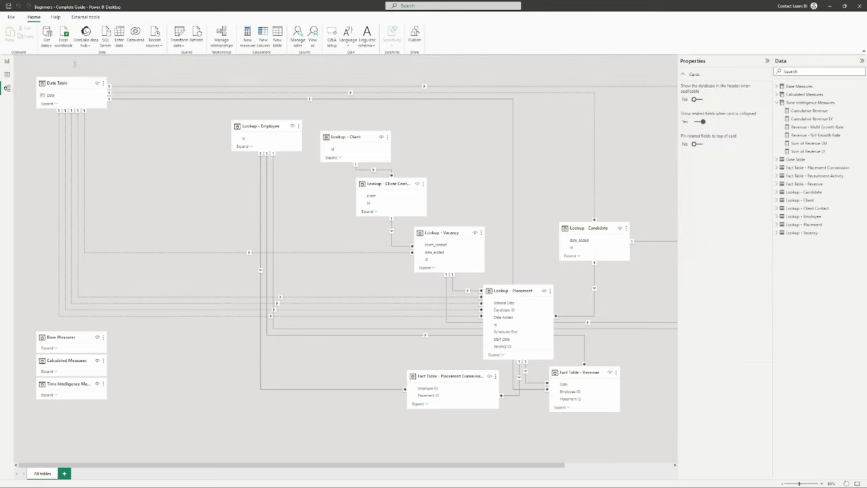
left_click(425, 269)
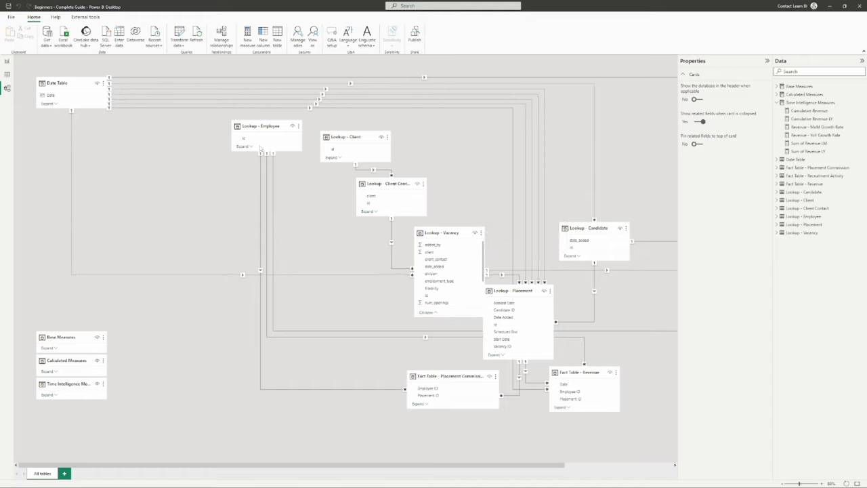
mouse_move(260, 141)
left_mouse_down()
mouse_move(300, 161)
mouse_move(302, 192)
mouse_move(261, 138)
left_mouse_up()
left_click_drag(252, 139, 438, 245)
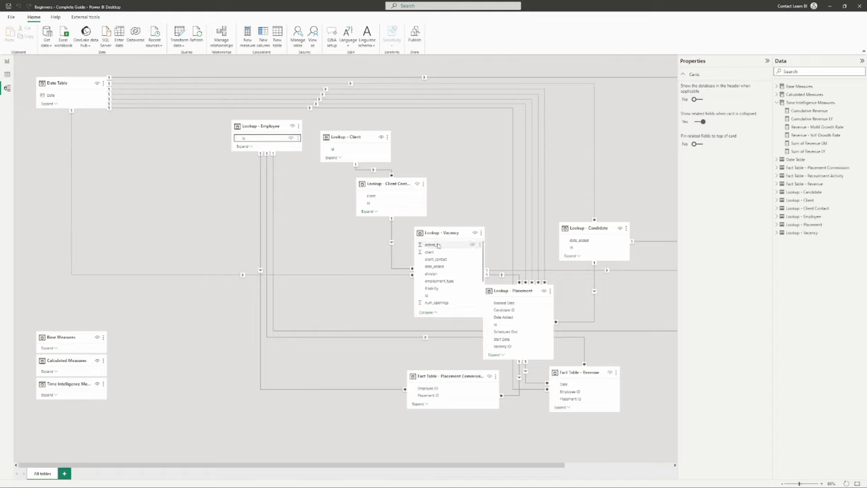
left_click(426, 312)
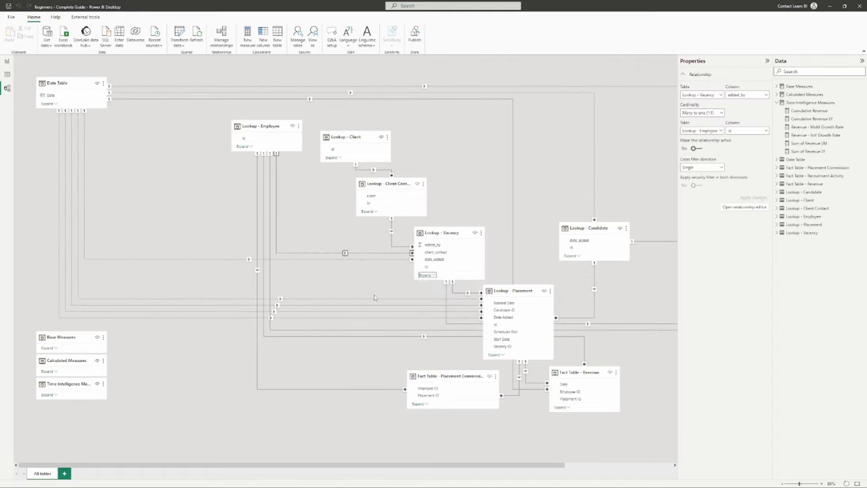
Step: Inspect the relationships linking Lookup - Employee to Lookup - Vacancy and to Fact Table - Revenue
left_click(335, 253)
left_click(347, 239)
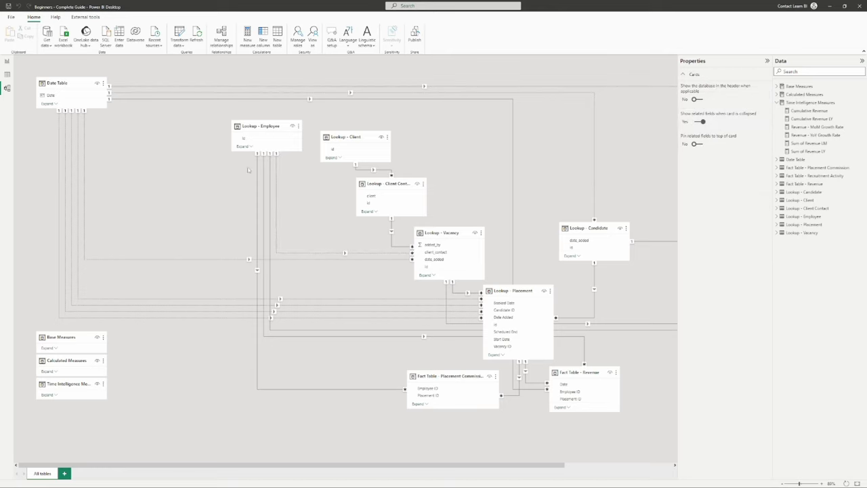
left_click(585, 341)
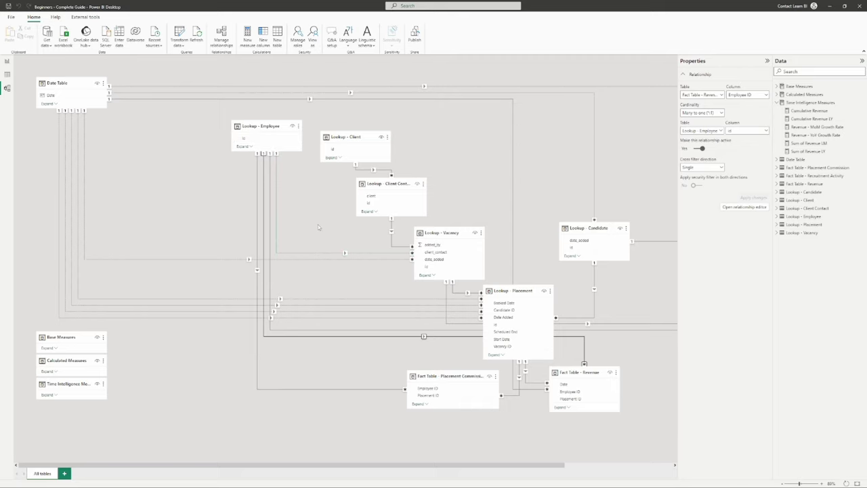
left_click(316, 229)
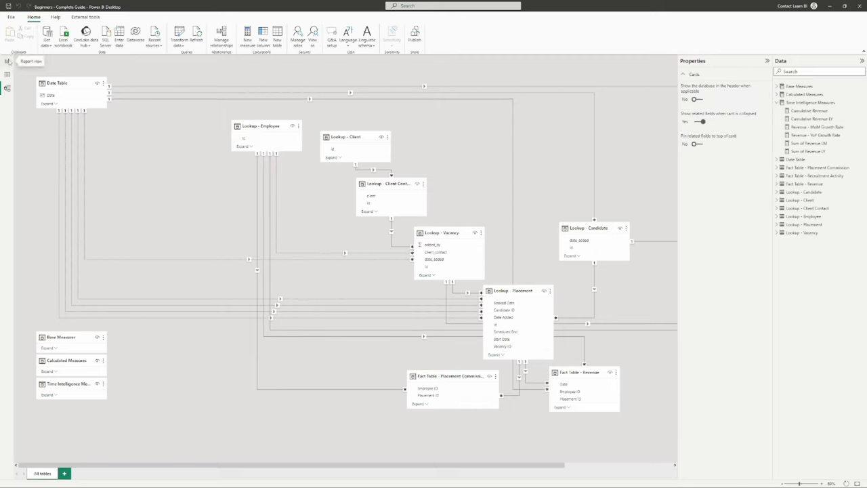
Step: Back in the report, create a Sum of Openings measure in Base Measures that sums 'Lookup - Vacancy'[num_openings]
left_click(8, 61)
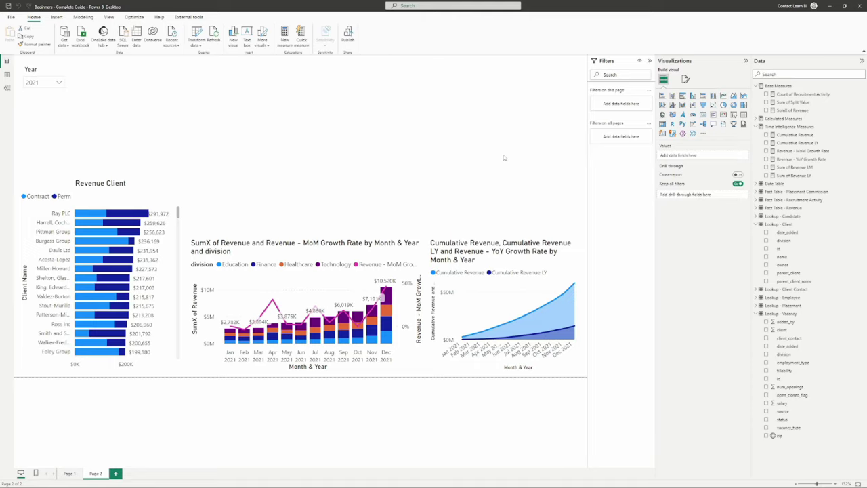
left_click(778, 87)
left_click(141, 35)
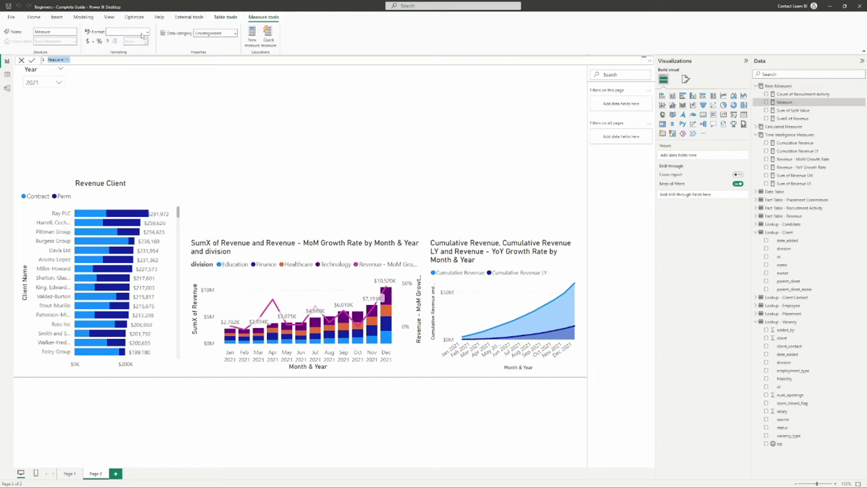
type("Sum of Openings =")
key("shift+Return")
type("sum")
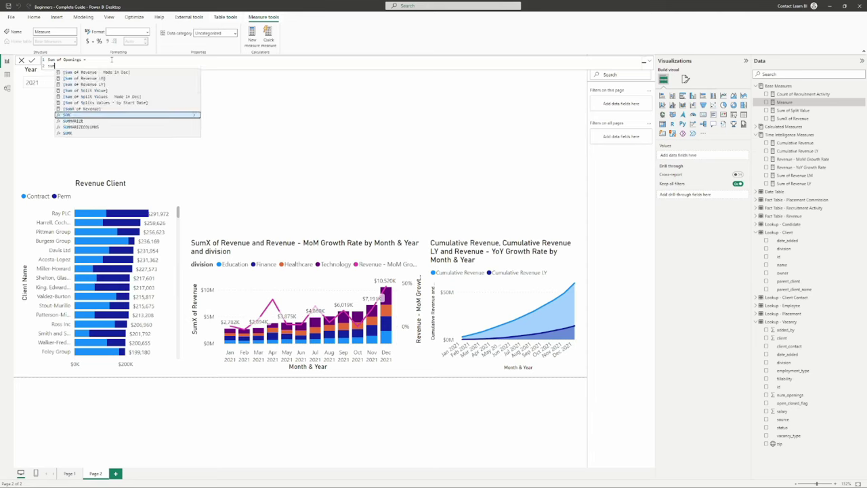
key("Tab")
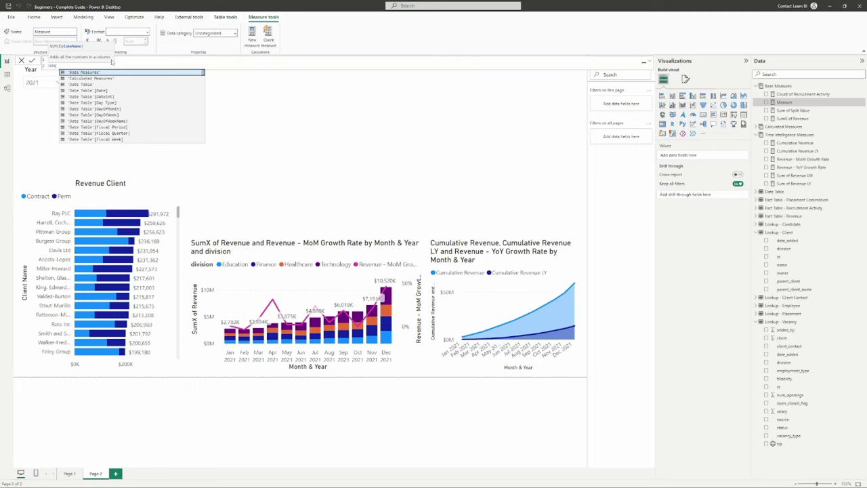
type("open")
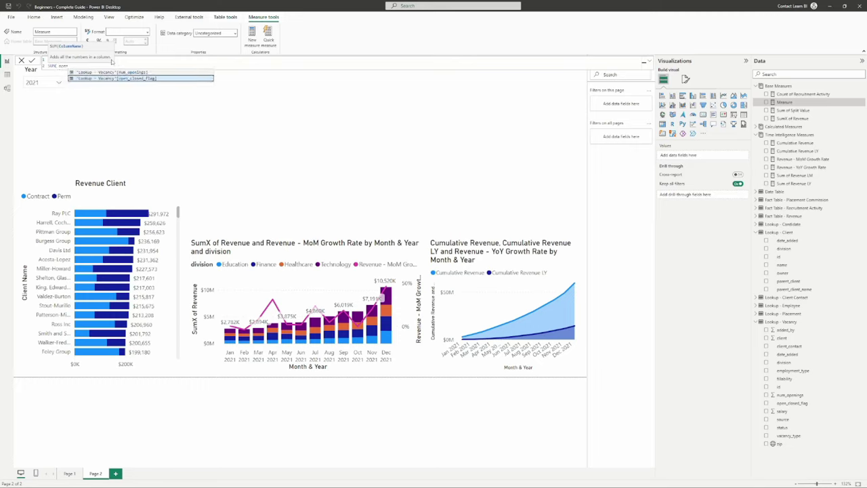
left_click(136, 72)
type(")")
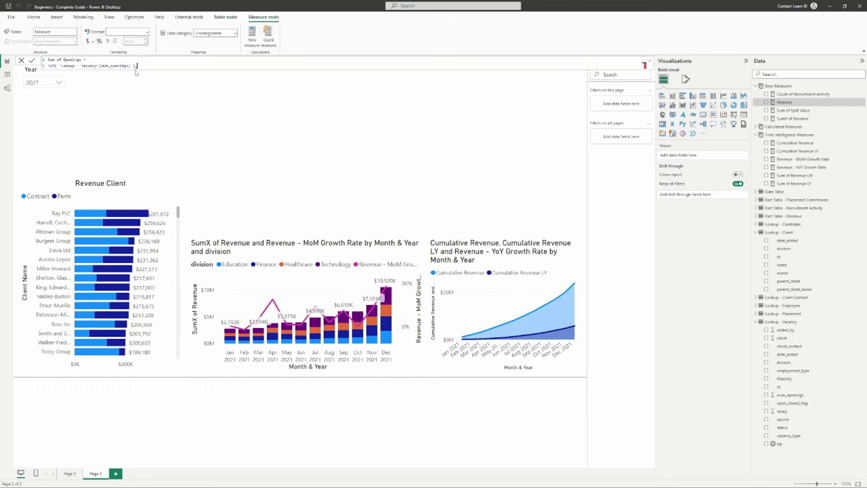
key("Return")
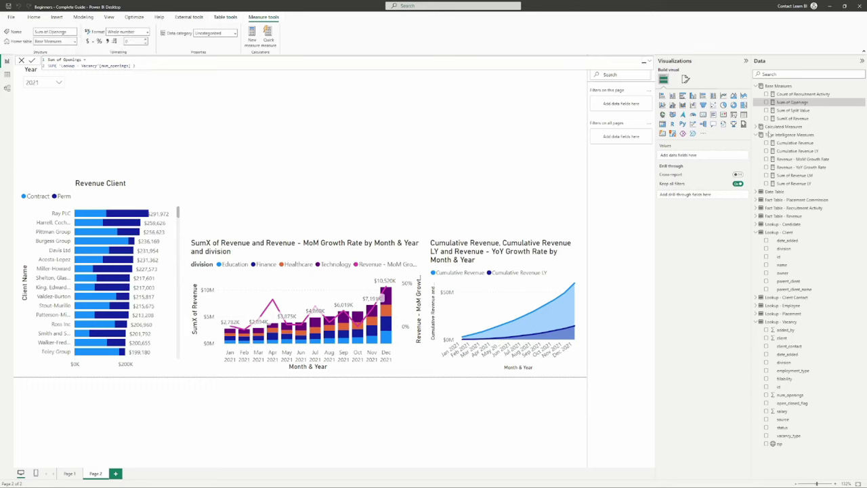
Step: Add Sum of Openings to the blank area of Page 2, convert the visual to a table, and move it slightly right
left_click_drag(384, 140, 393, 141)
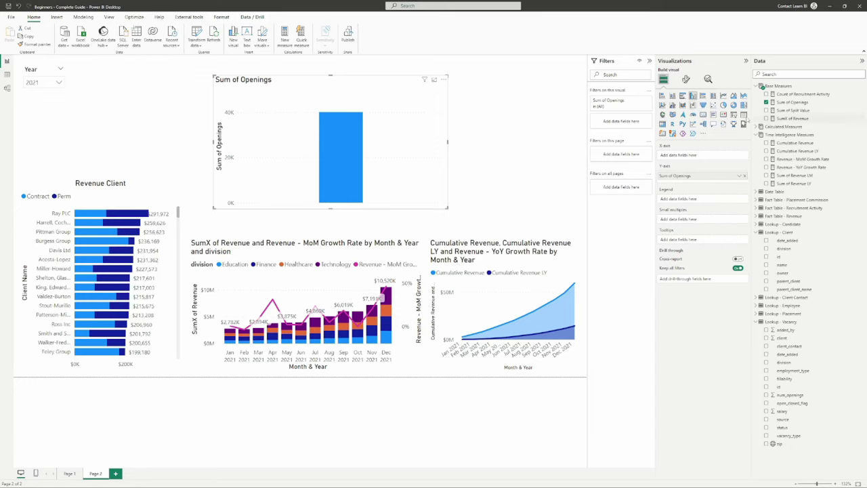
left_click(744, 115)
left_click_drag(371, 137, 400, 137)
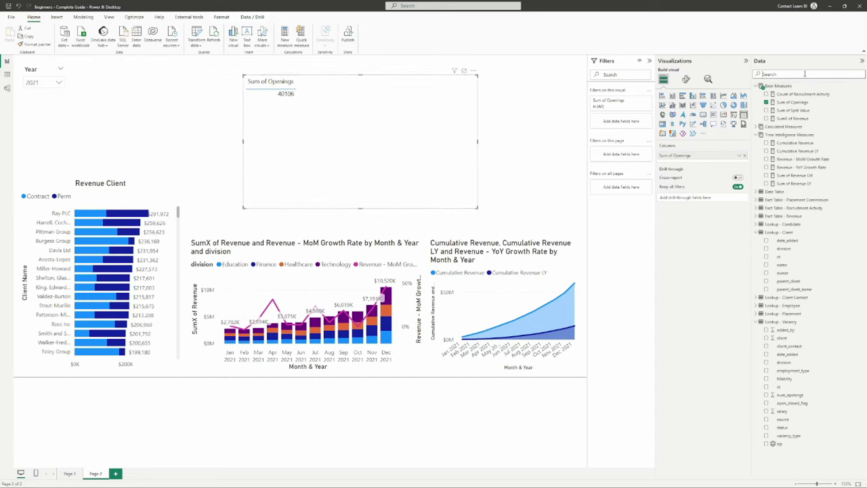
Step: Add Month & Year from the Date Table as the first column of the openings table, and check the employee-to-vacancy relationship in the data model
type("month &")
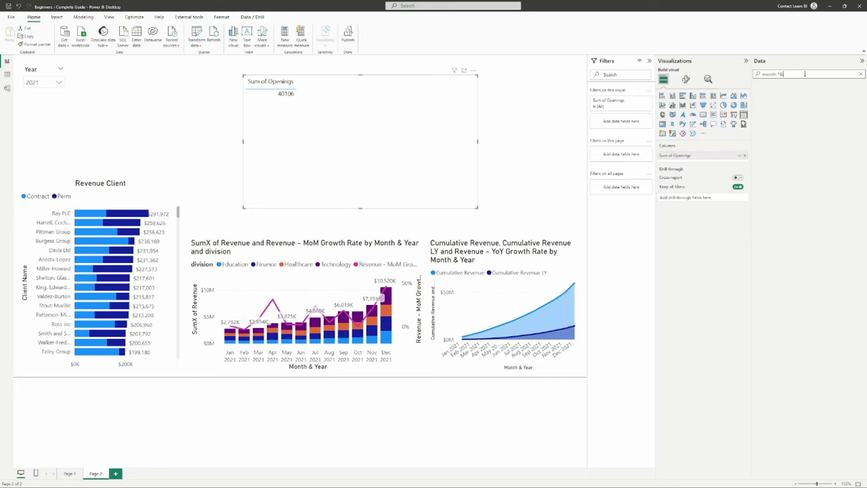
key("BackSpace")
key("BackSpace")
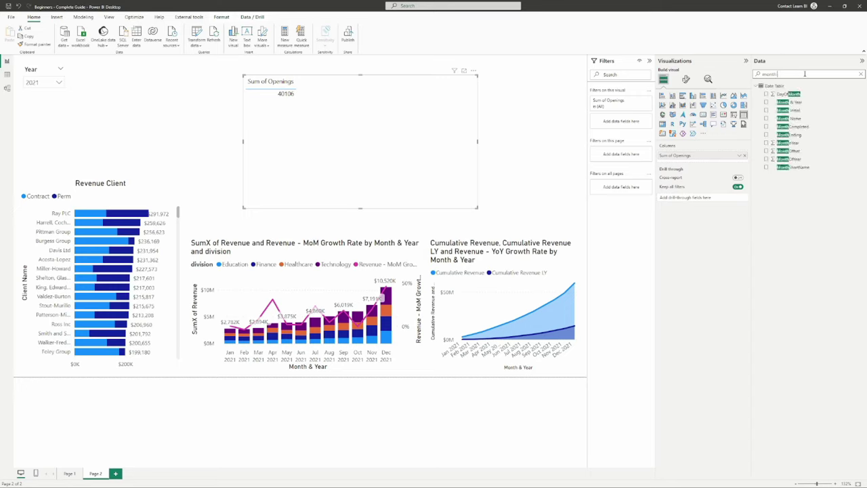
type("& ye")
left_click_drag(790, 94, 674, 156)
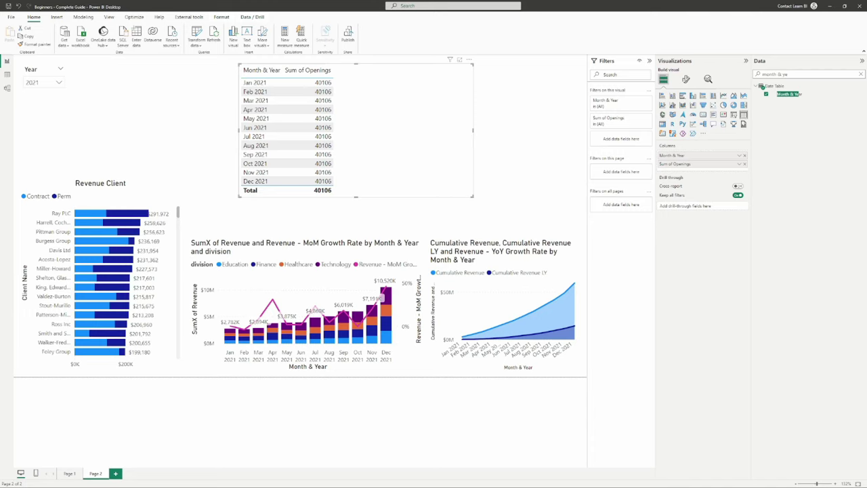
left_click_drag(373, 155, 378, 166)
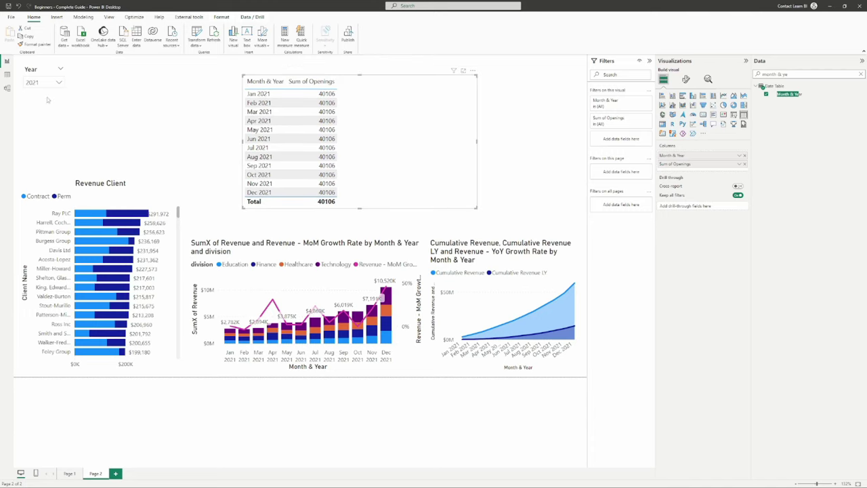
left_click(7, 89)
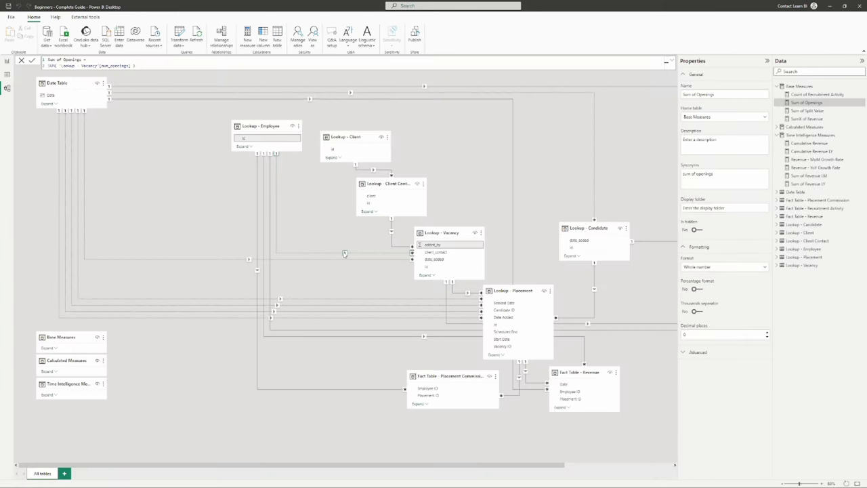
left_click(8, 62)
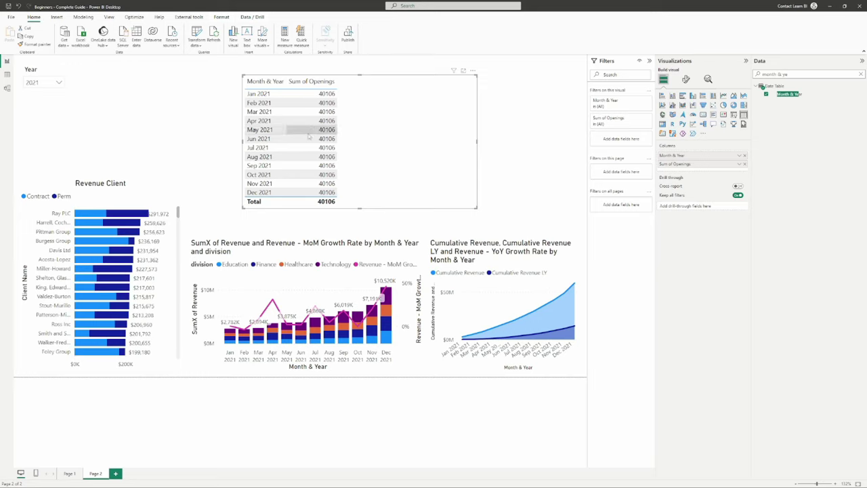
Step: Add the name field from Lookup - Employee as the table's first column and remove Month & Year
triple_click(807, 76)
type("su")
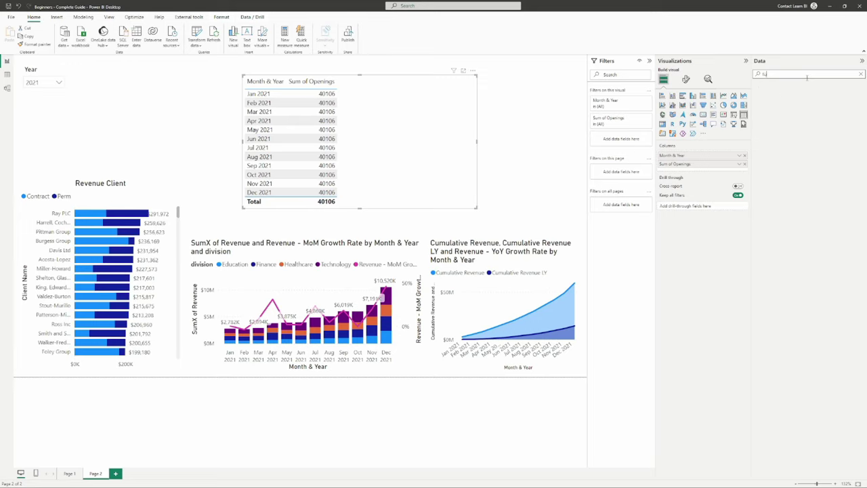
key("BackSpace")
key("BackSpace")
key("BackSpace")
type("name")
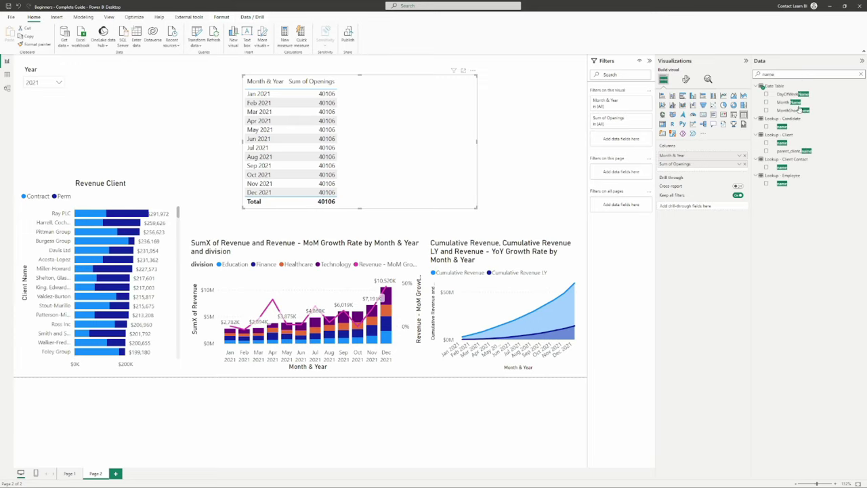
left_click_drag(789, 187, 678, 151)
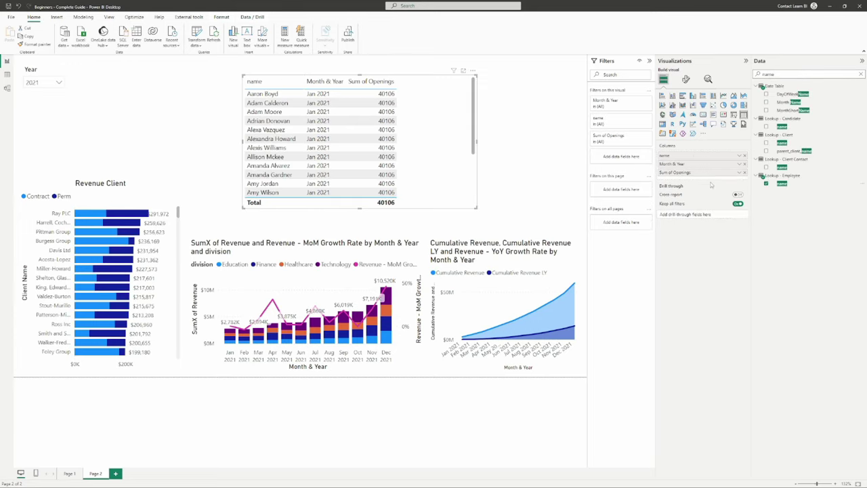
left_click(744, 164)
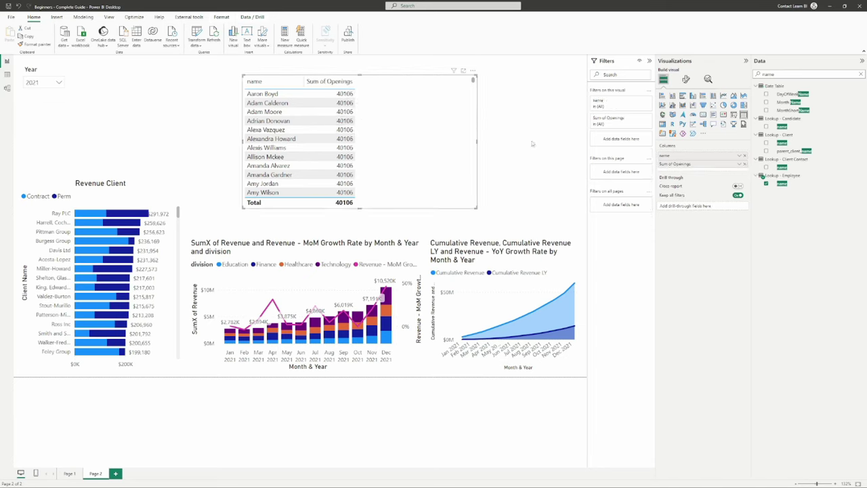
Step: Examine the USERELATIONSHIP formula of the Sum of Splits Values - by Start Date measure in Calculated Measures
left_click(861, 73)
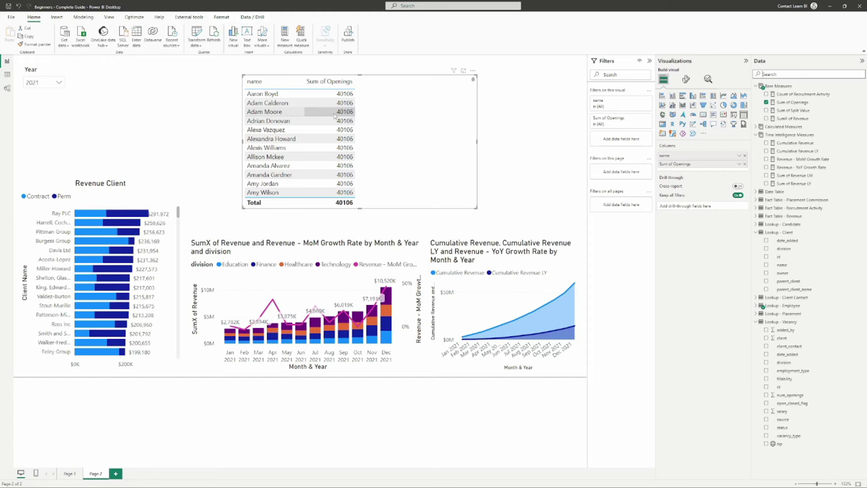
left_click(757, 128)
left_click(802, 151)
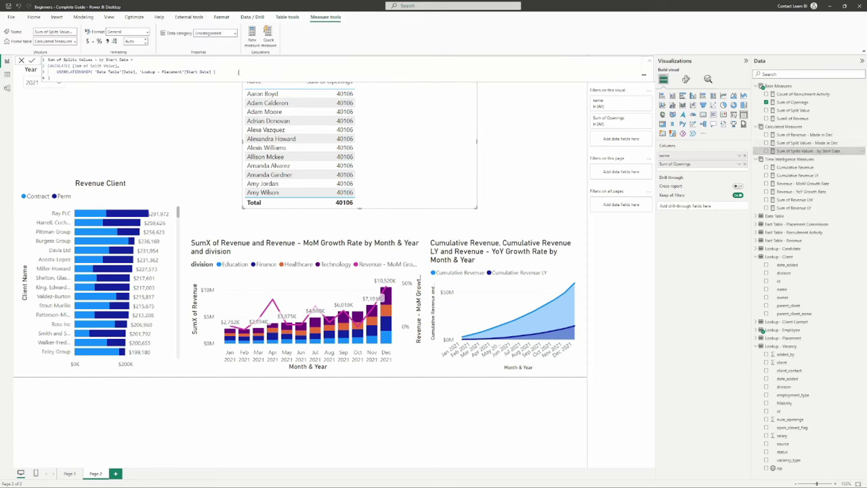
left_click_drag(229, 73, 57, 72)
left_click(82, 80)
left_click(434, 178)
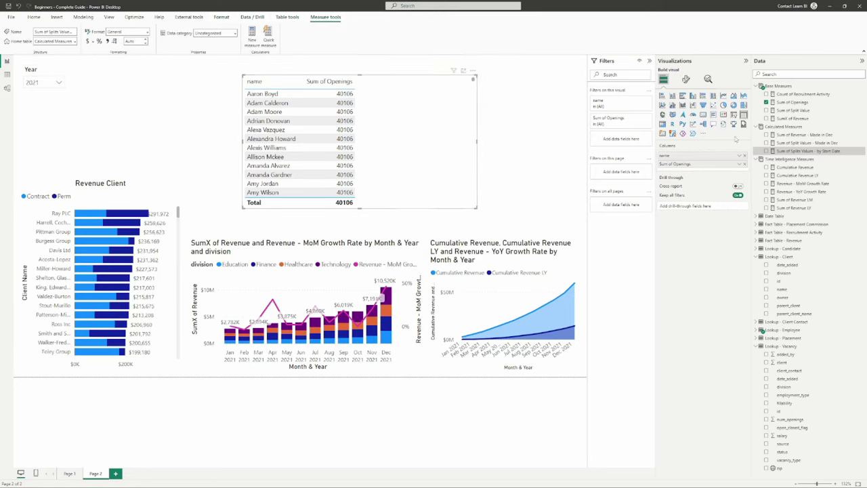
Step: In Calculated Measures, begin a new measure named Sum of Openings - by Employee with CALCULATE and [Sum of Openings] as its expression
left_click(758, 127)
left_click(772, 127)
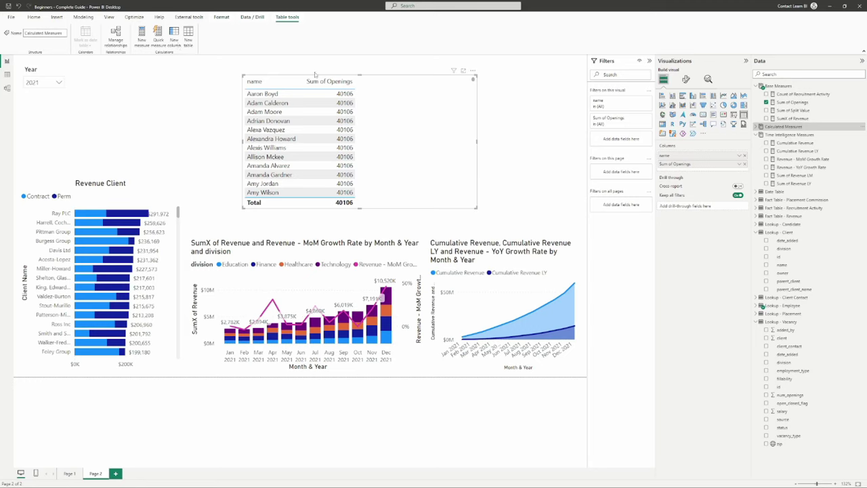
left_click(140, 38)
type("Sum of Openings - by Employee =")
key("shift+Return")
type("calc")
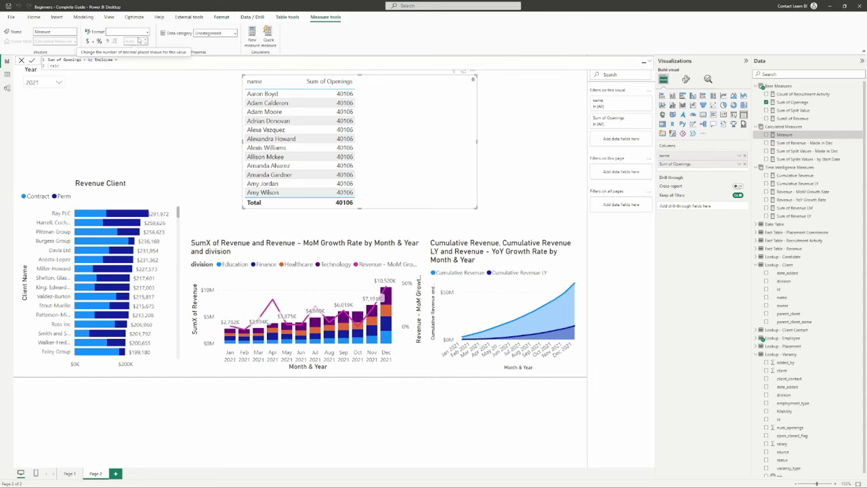
key("Tab")
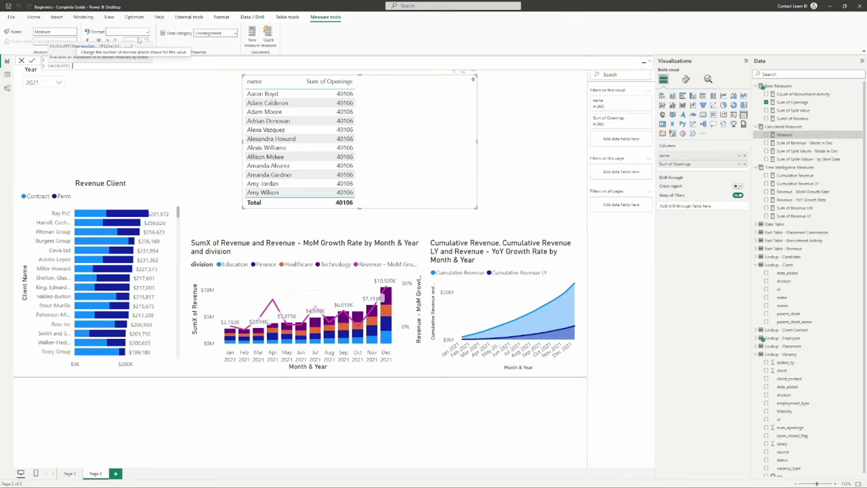
type("openin")
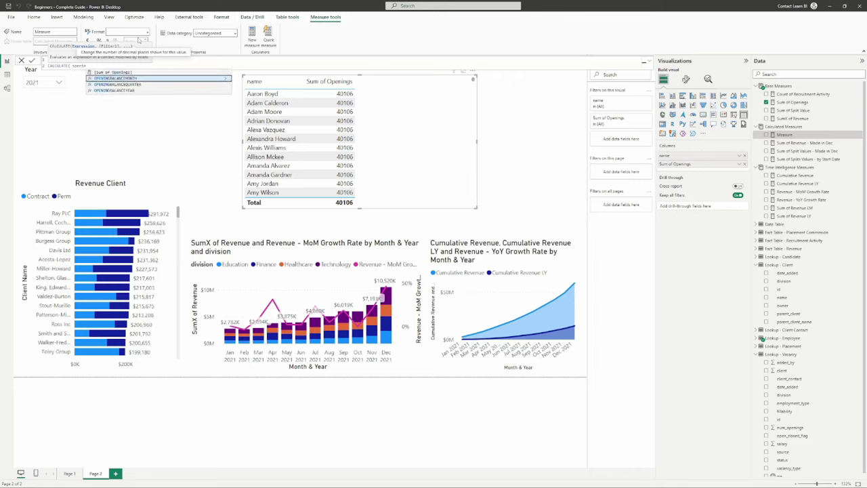
left_click(131, 72)
type(",")
Step: Complete the measure with USERELATIONSHIP between 'Lookup - Employee'[id] and 'Lookup - Vacancy'[added_by], and commit it
key("shift+Return")
type("usere")
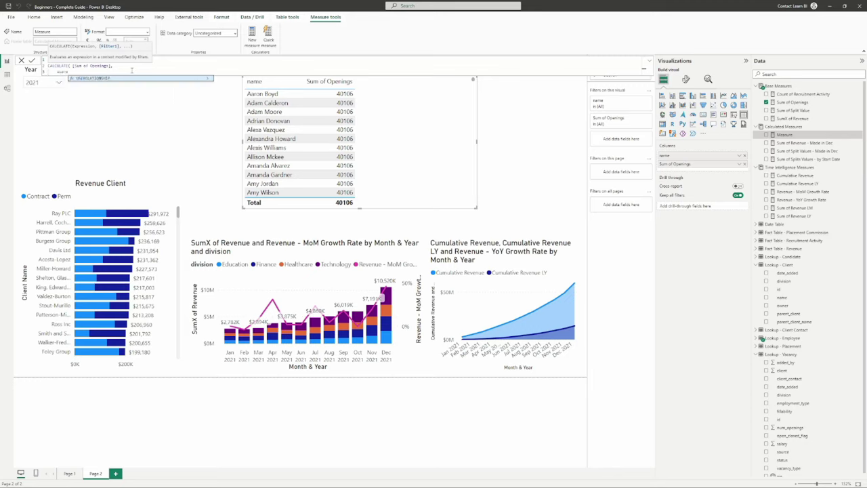
key("Tab")
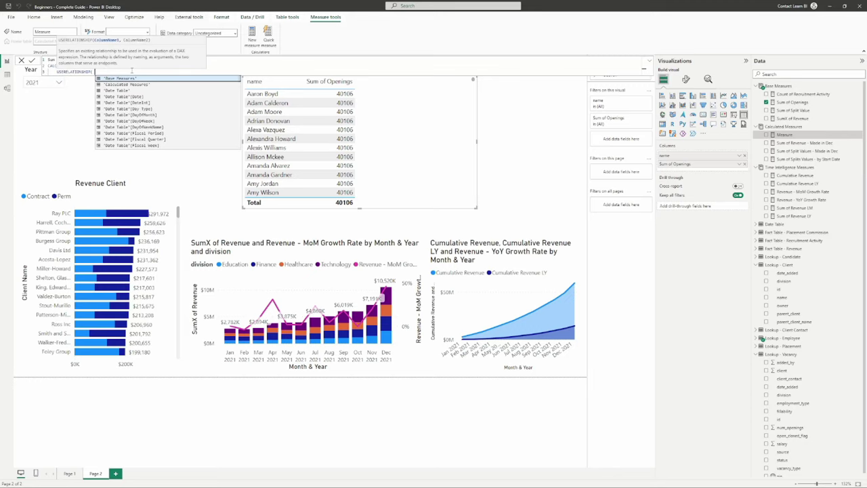
type("employ")
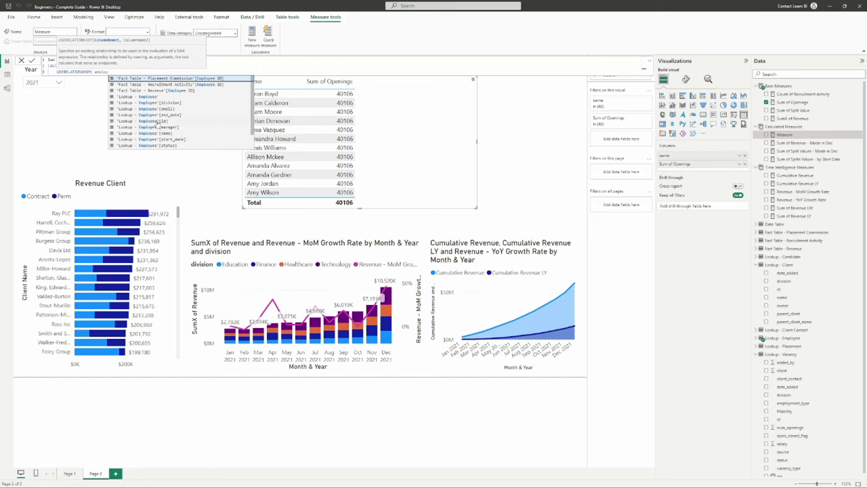
left_click(169, 122)
type(", ")
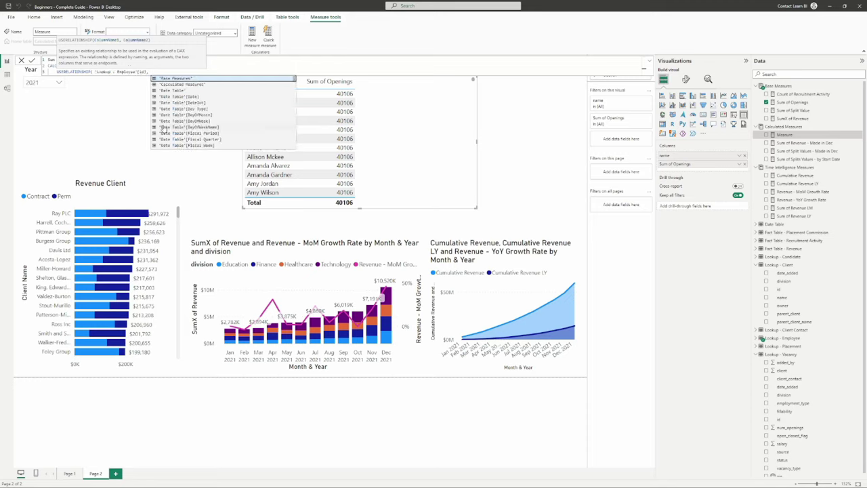
type("added")
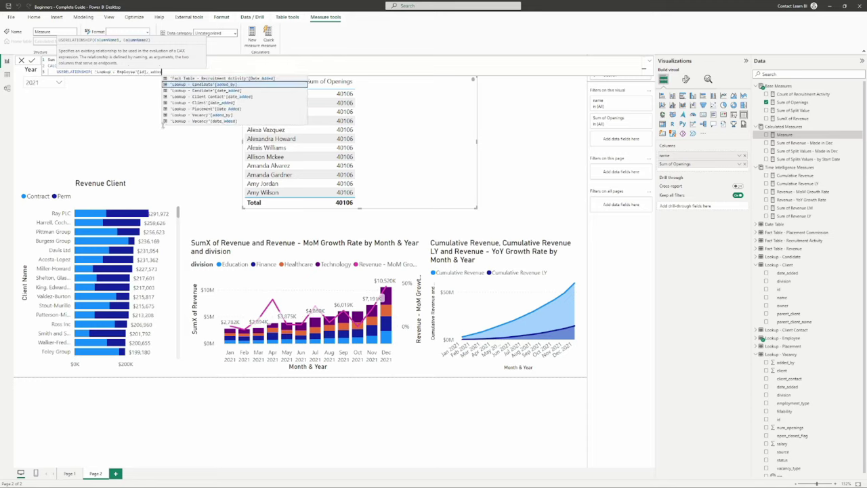
left_click(213, 116)
type(")")
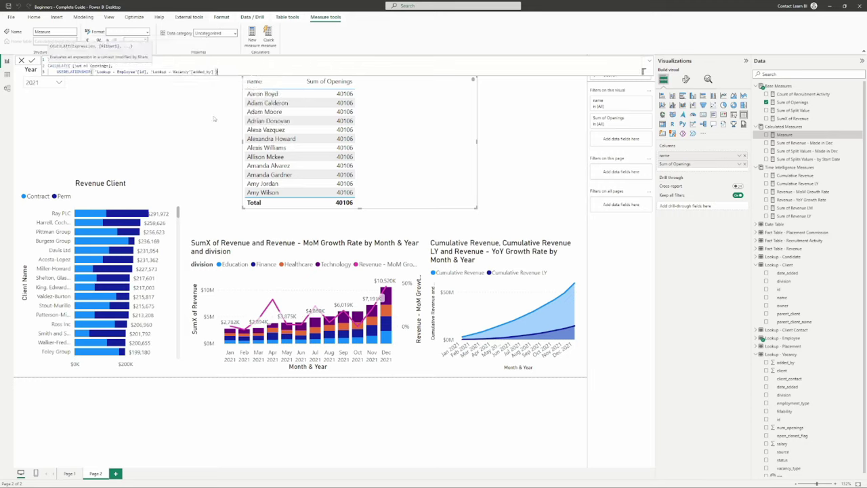
key("Return")
type(")")
key("Return")
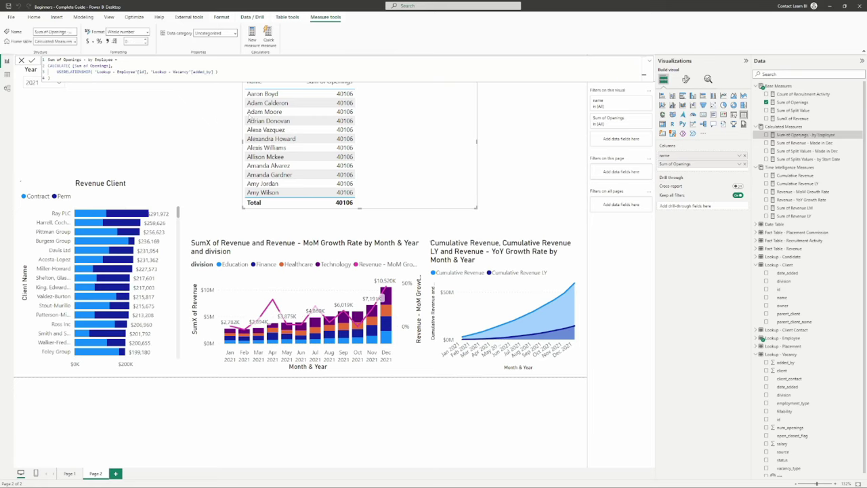
Step: Replace Sum of Openings with Sum of Openings - by Employee in the employee table, and fit the shortened table just above the column chart
left_click_drag(807, 138, 450, 152)
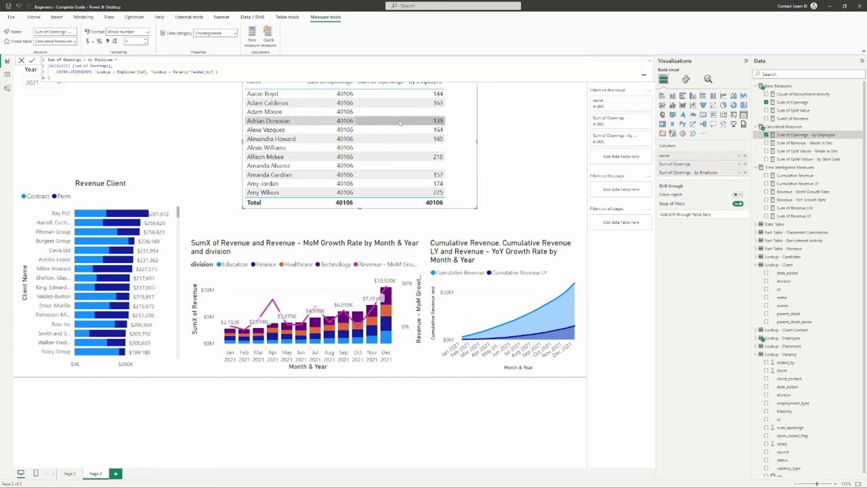
left_click(745, 165)
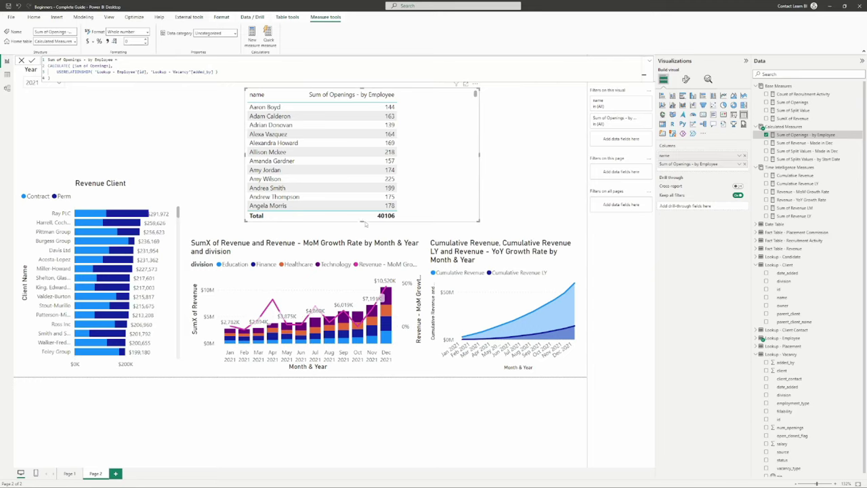
left_click_drag(361, 221, 361, 194)
left_click_drag(418, 128, 404, 156)
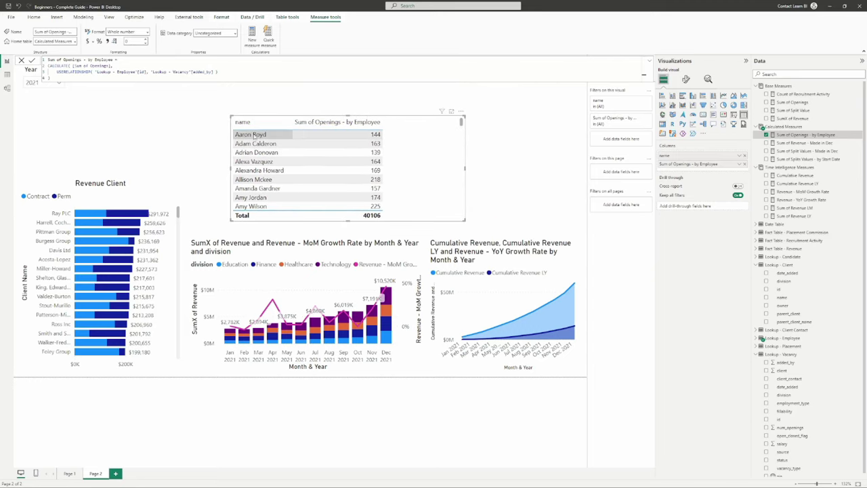
left_click_drag(424, 181, 411, 181)
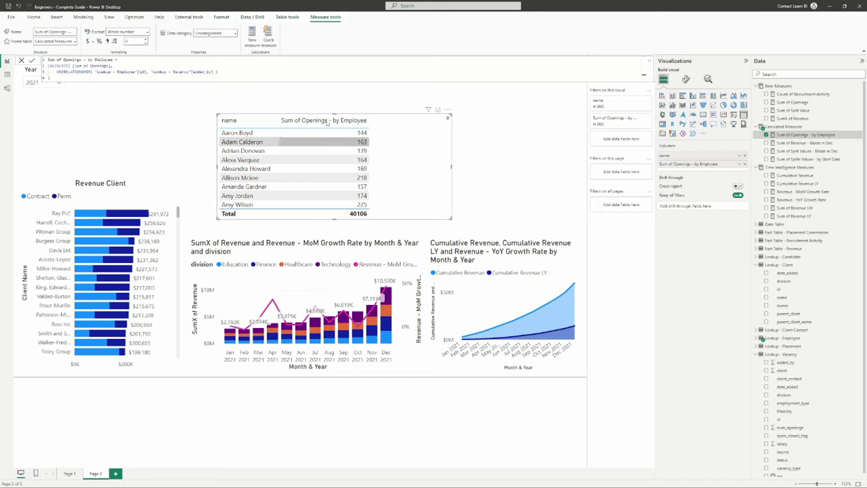
Step: Start another measure in Calculated Measures named Sum Openings - Vacancy Open Flag
left_click(252, 35)
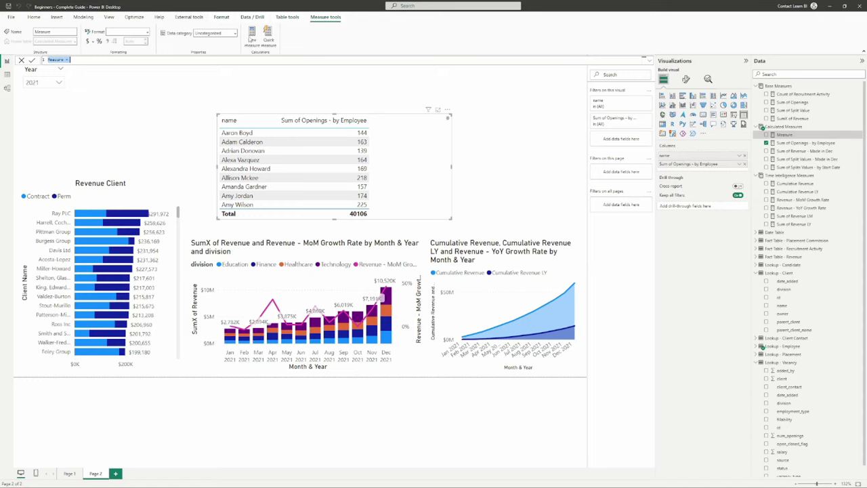
type("Sum Openings =")
key("shift+Return")
key("BackSpace")
key("BackSpace")
key("BackSpace")
type("- Vacancy Open Flag =")
key("shift+Return")
Step: Define the measure as CALCULATE of [Sum of Openings - by Employee] filtered to 'Lookup - Vacancy'[open_closed_flag] = TRUE()
type("CALCULATE( sum of")
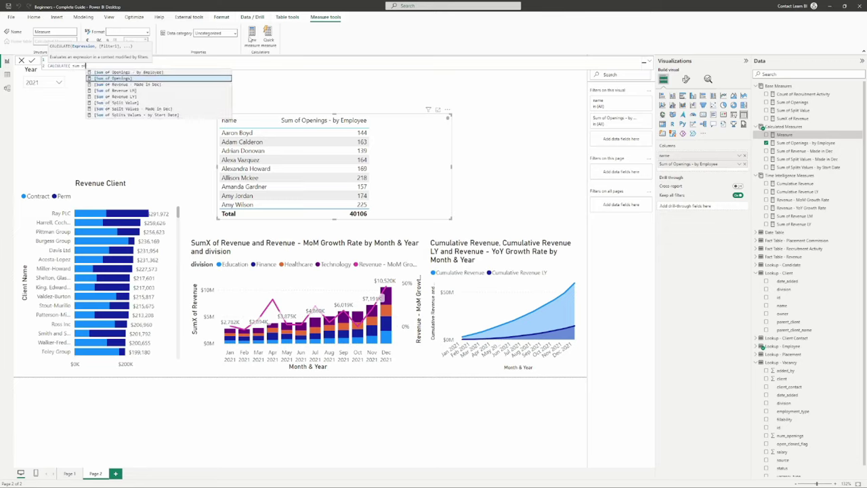
type(",")
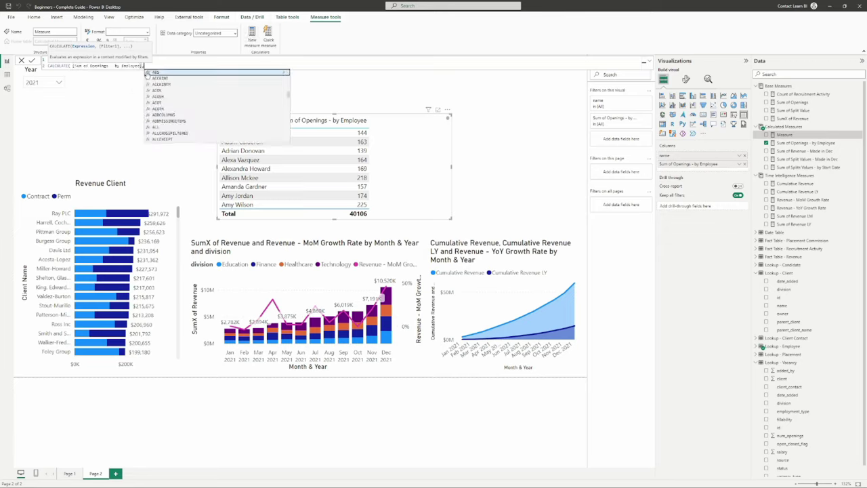
key("shift+Return")
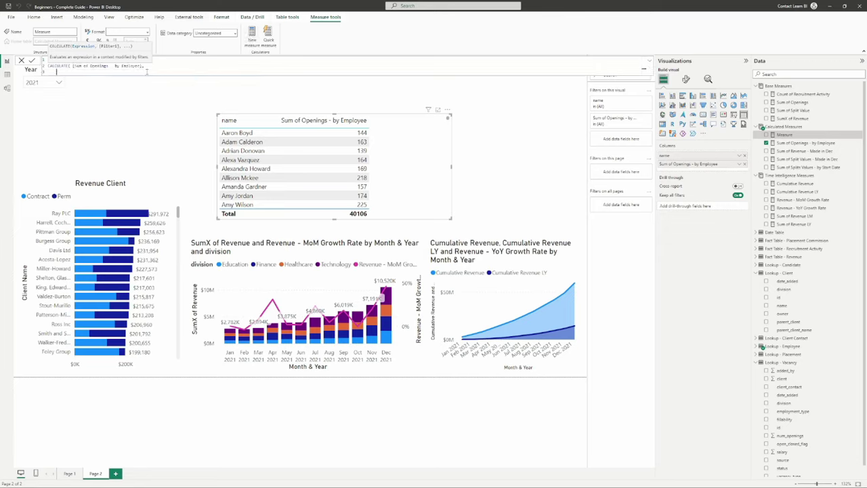
type("open")
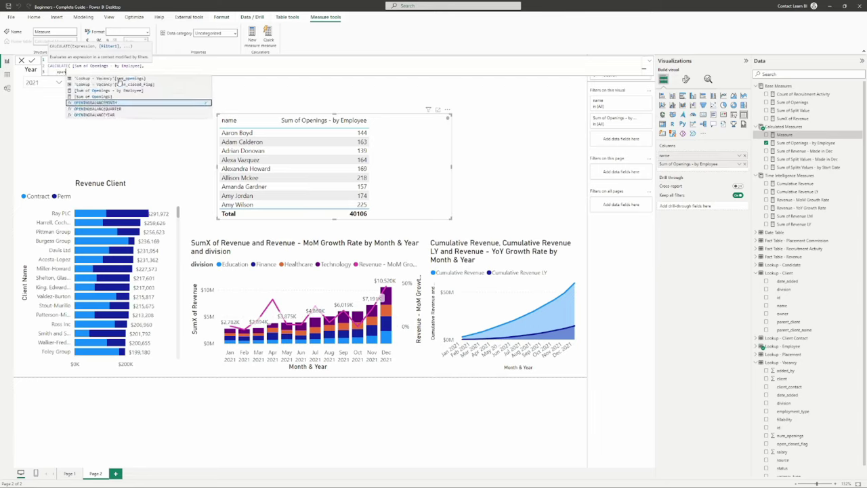
left_click(143, 85)
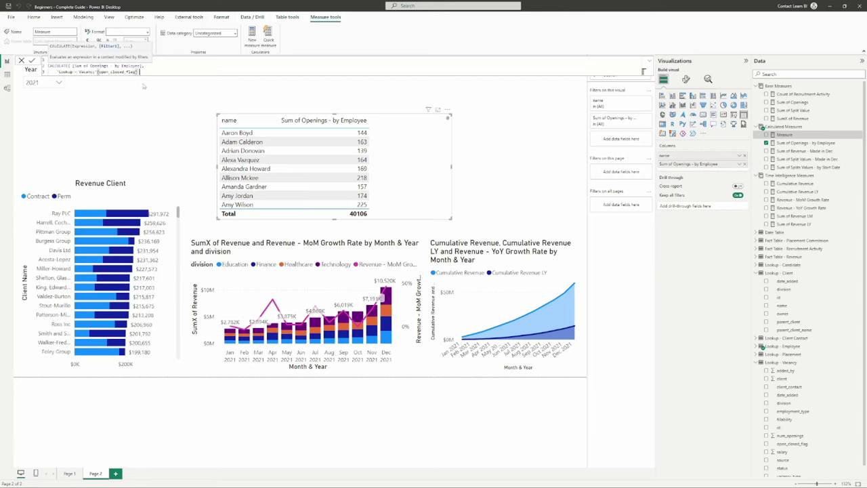
type("= TRUE()")
key("Return")
type(")")
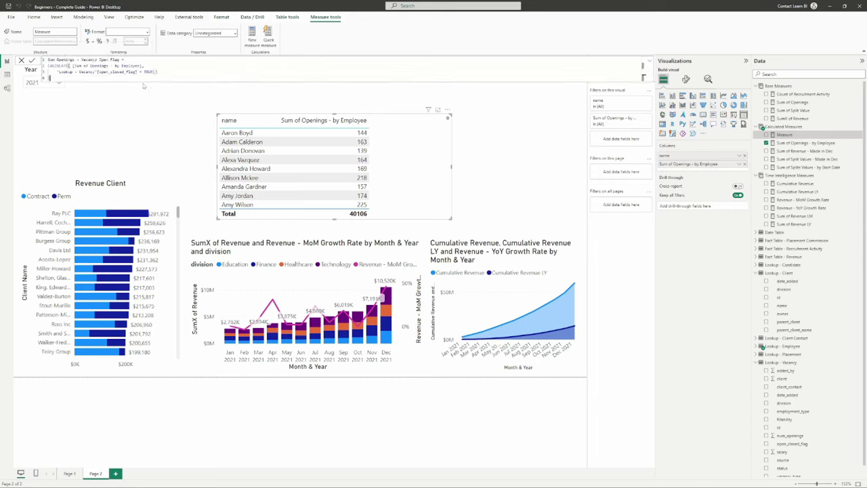
Step: Commit the measure and show it in the employee table in place of Sum of Openings - by Employee
left_click(144, 66)
left_click(169, 60)
left_click_drag(144, 72, 72, 66)
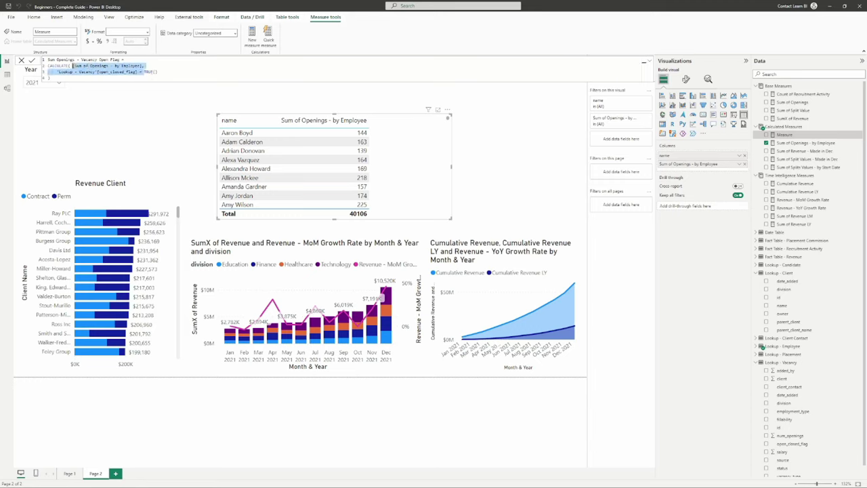
left_click(73, 66)
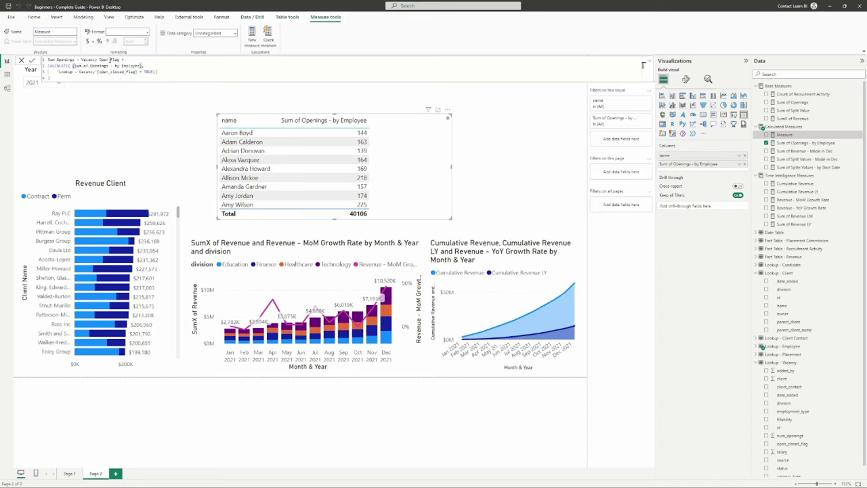
left_click_drag(142, 66, 72, 66)
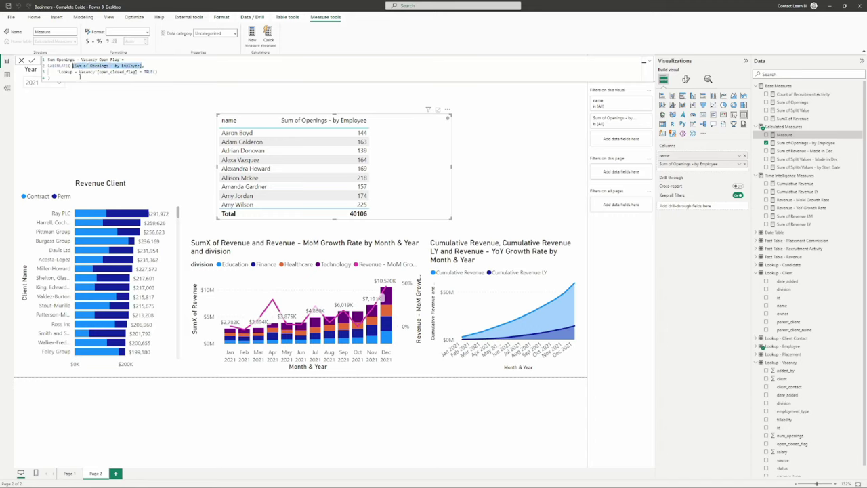
left_click(80, 76)
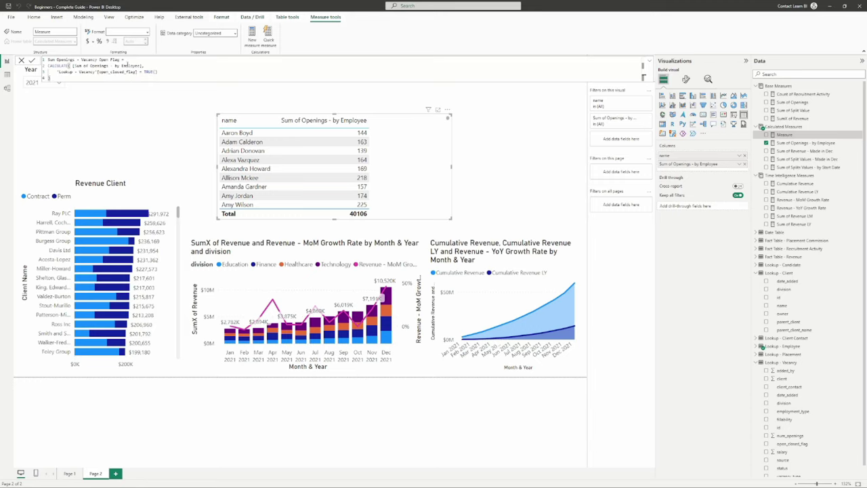
key("Return")
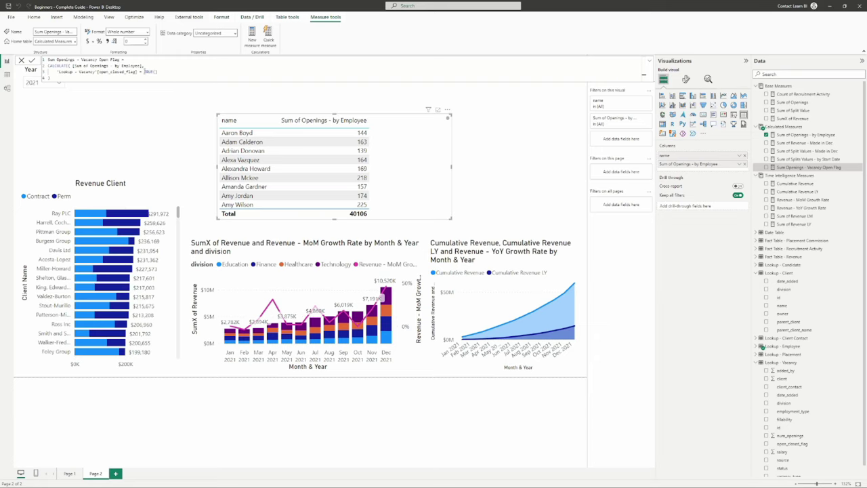
left_click_drag(809, 167, 401, 181)
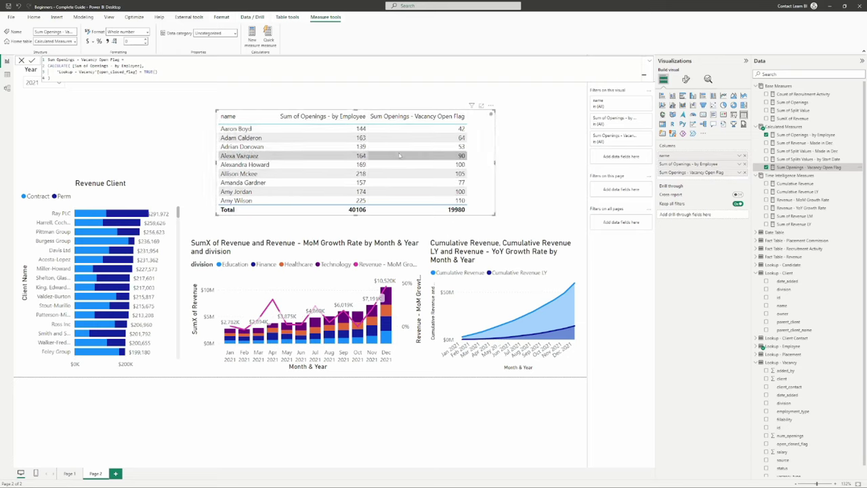
left_click(744, 163)
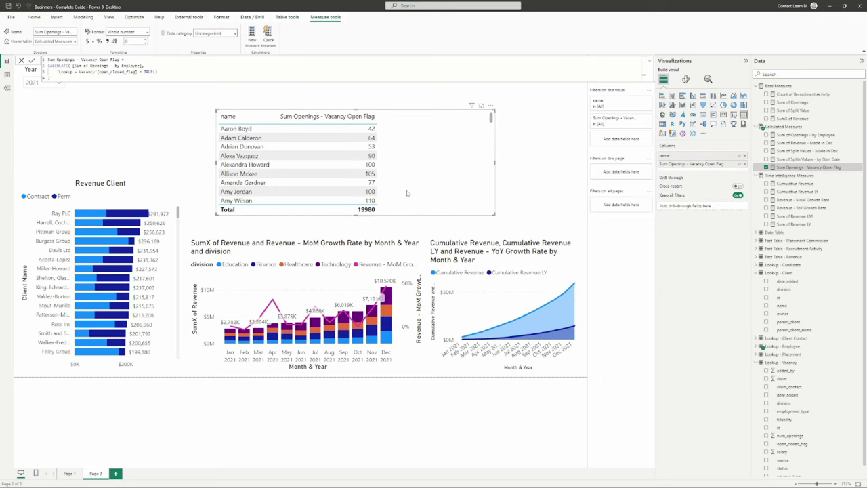
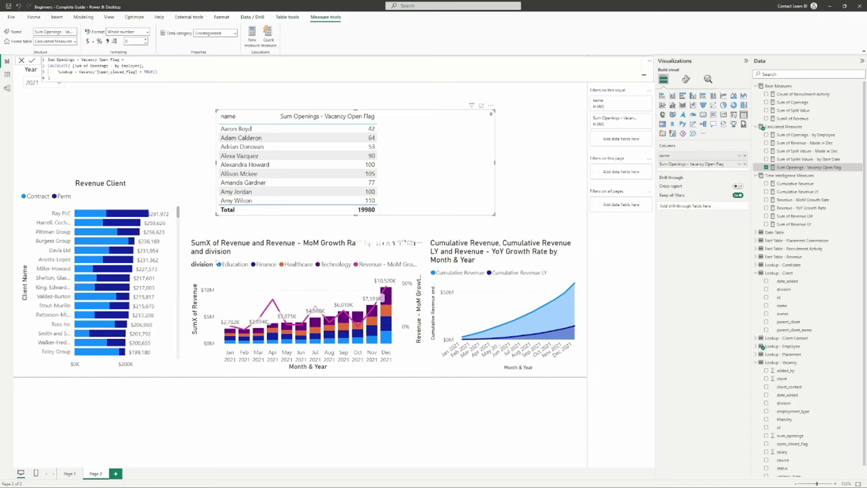
Step: Create a measure Total Booking Dollars in Base Measures as the SUM of 'Fact Table - Placement Commission'[Fee Split Value]
left_click(791, 86)
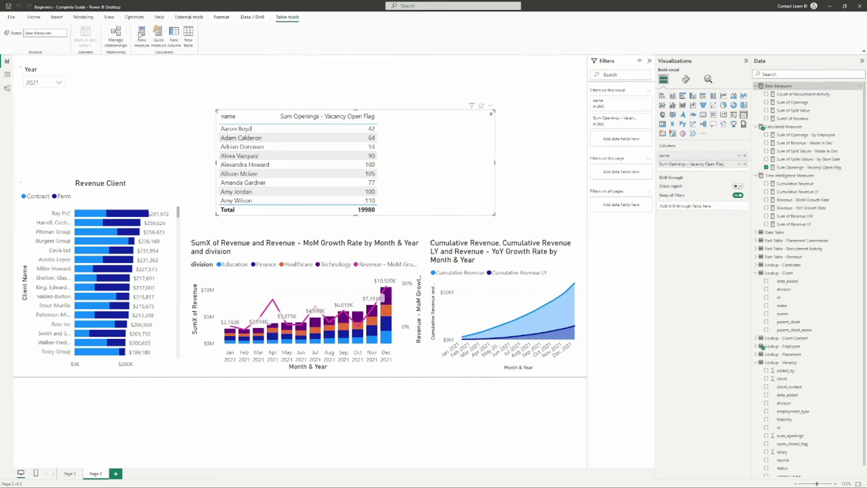
left_click(141, 38)
type("Total Booking Dollars =")
key("shift+Return")
type("SUM(")
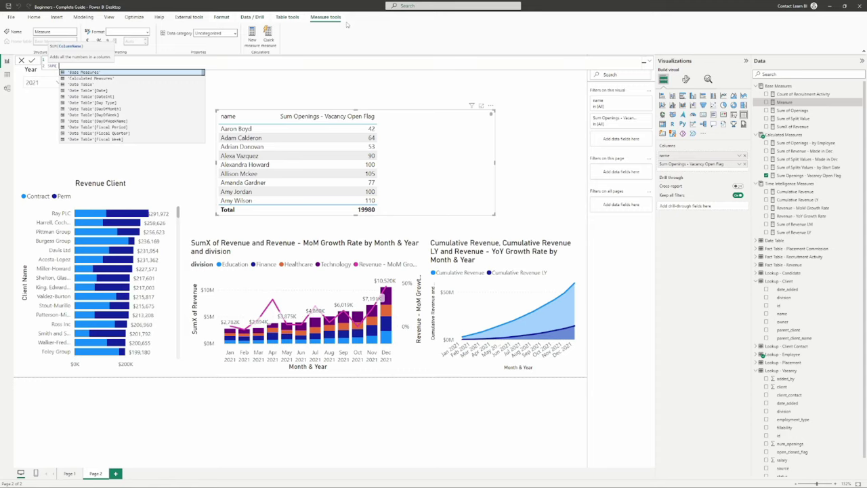
type("fee")
key("Tab")
type(")")
key("Return")
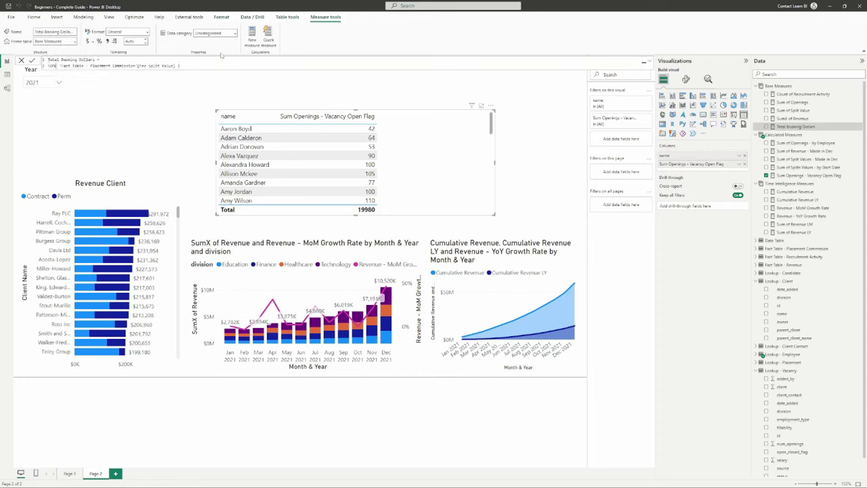
Step: Add Total Booking Dollars and SumX of Revenue to the employee table and compare their values across the rows
left_click(766, 127)
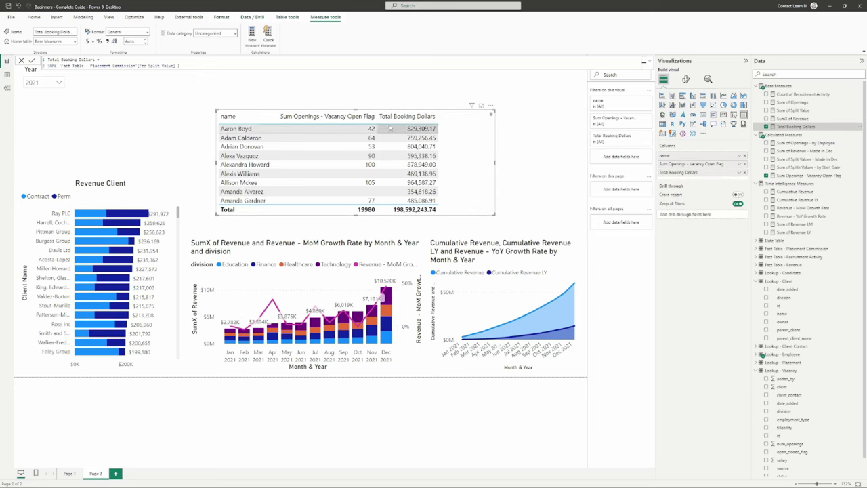
scroll(383, 185, "down", 2)
scroll(382, 185, "up", 2)
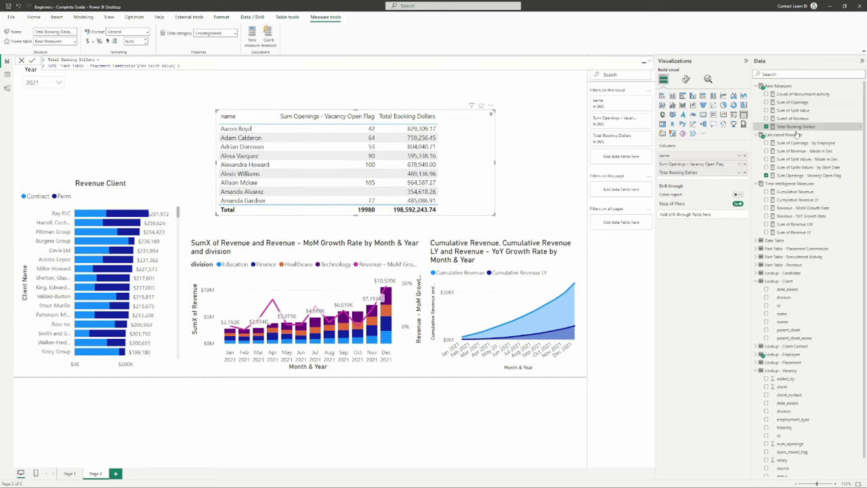
left_click_drag(793, 118, 535, 164)
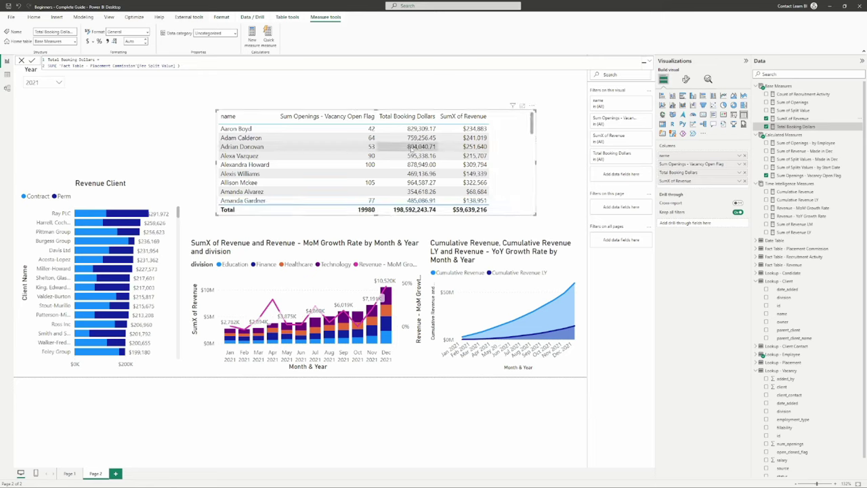
scroll(472, 128, "down", 1)
scroll(472, 128, "down", 2)
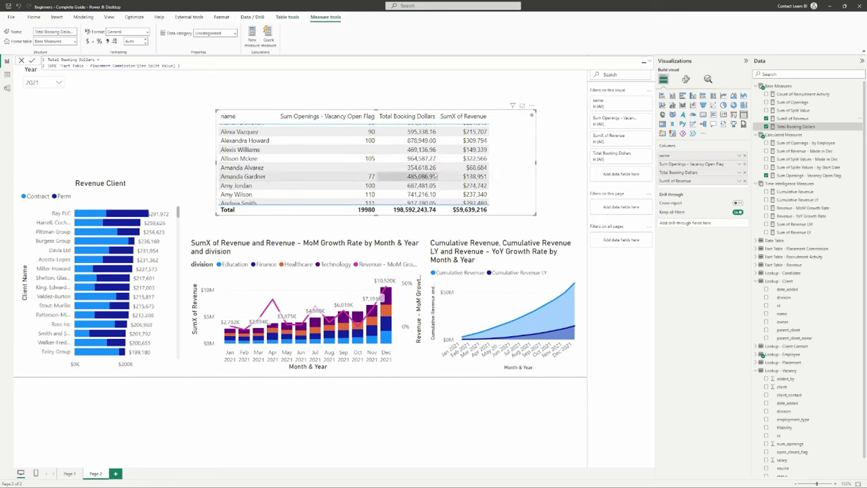
scroll(379, 180, "up", 3)
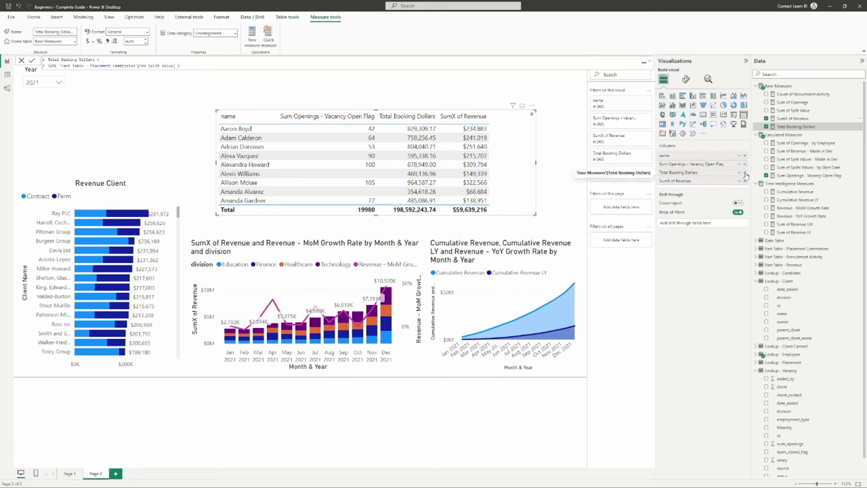
Step: Remove Total Booking Dollars from the employee table and format the measure as currency with 0 decimal places
left_click(745, 174)
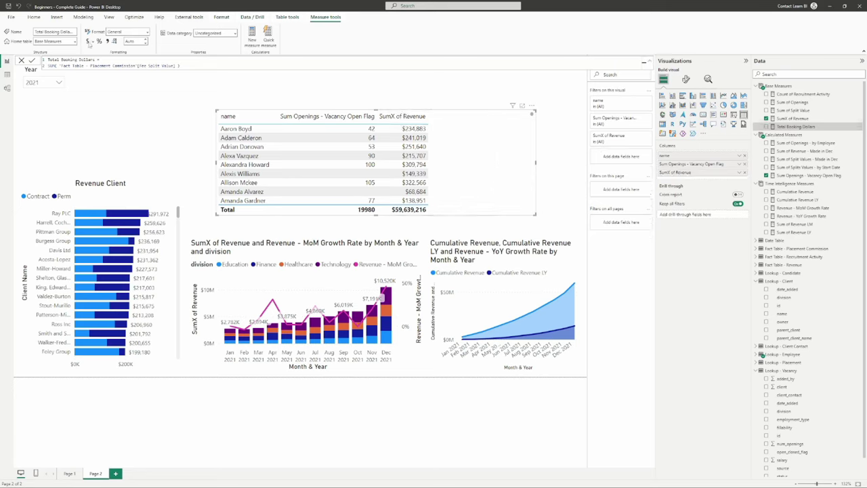
left_click(87, 42)
type("0")
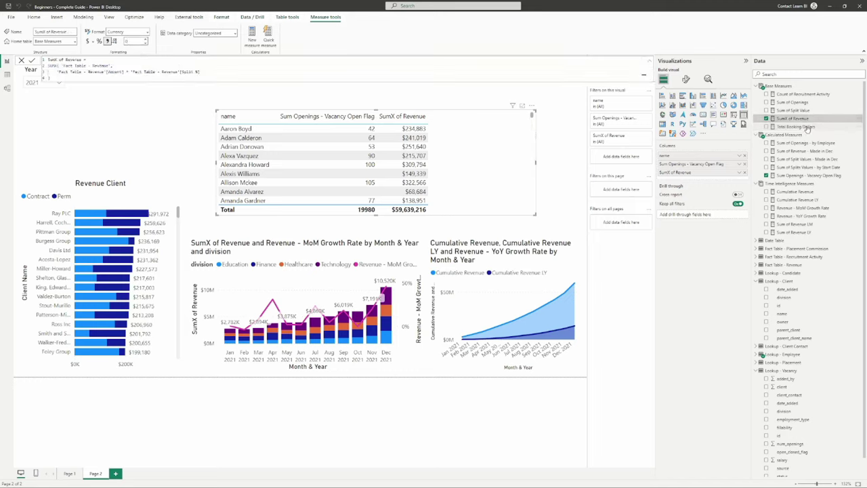
Step: Put Total Booking Dollars back in the employee table as the last column, after SumX of Revenue
left_click(786, 134)
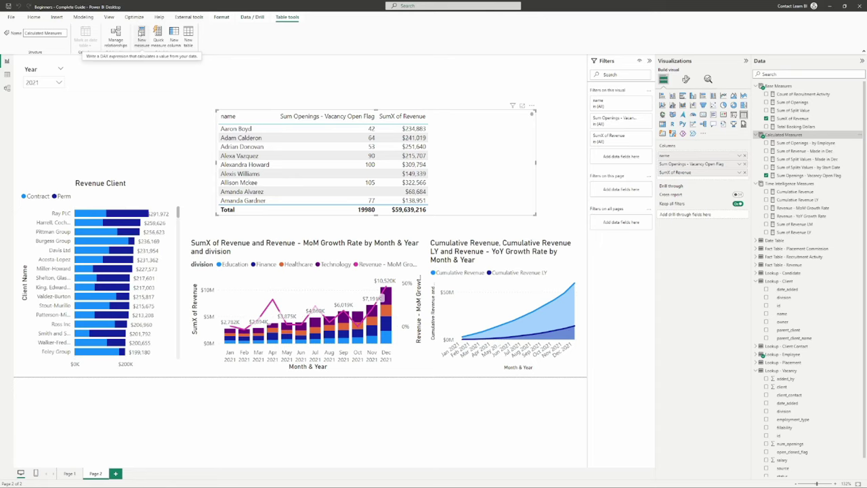
left_click(808, 127)
left_click(45, 83)
left_click(44, 109)
left_click(45, 122)
left_click(219, 140)
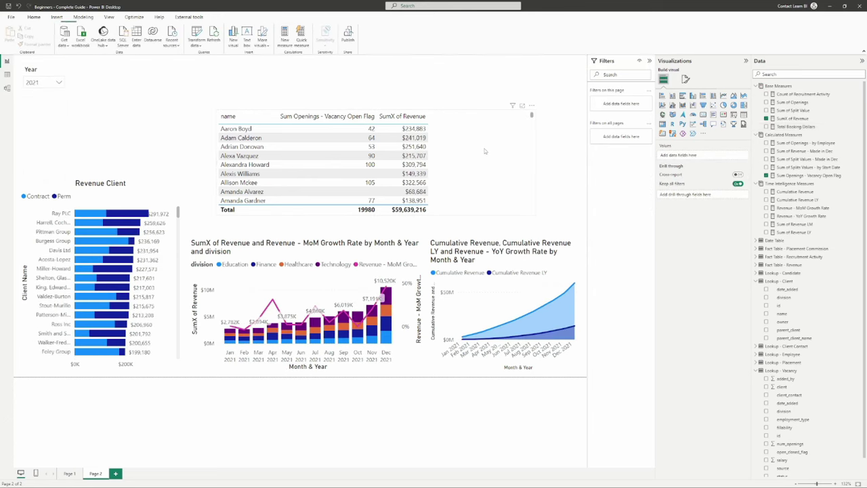
left_click_drag(813, 127, 488, 159)
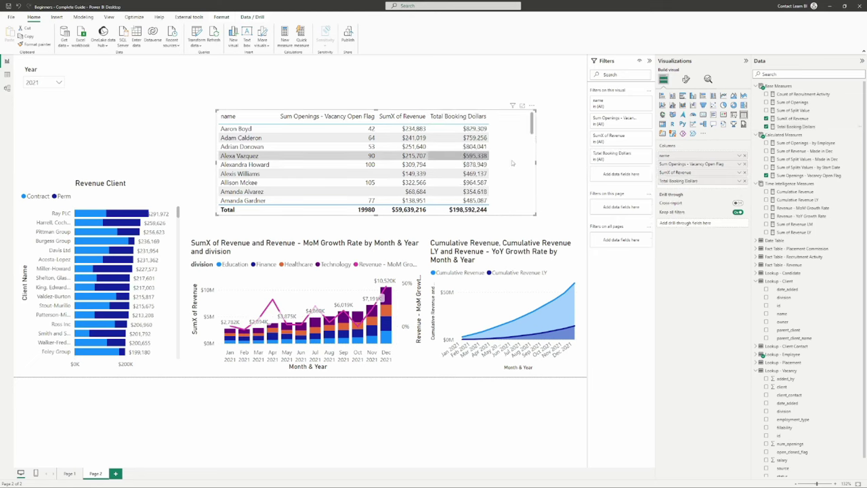
Step: Compare the employee table's figures for 2020 and 2021 using the Year slicer, leaving 2021 selected
left_click(45, 82)
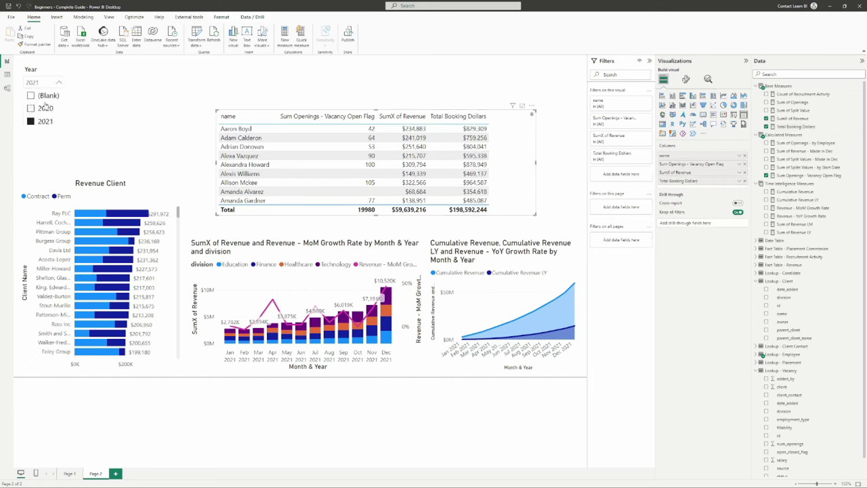
left_click(44, 109)
left_click(45, 121)
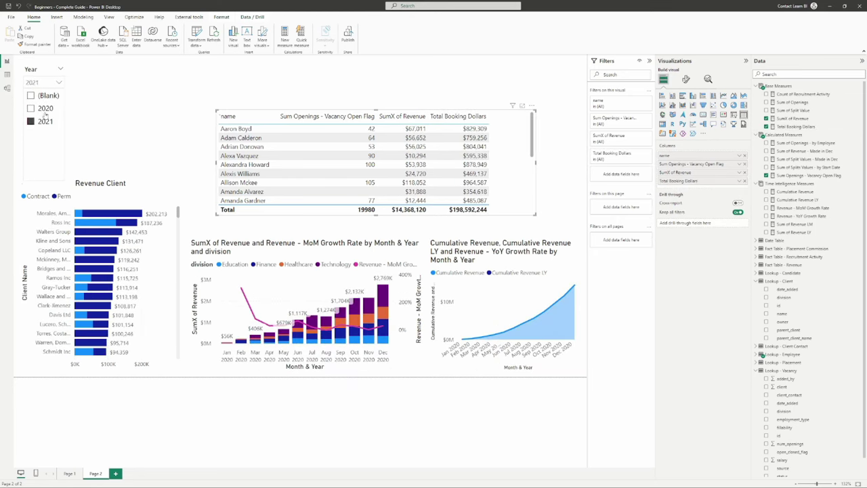
left_click(19, 103)
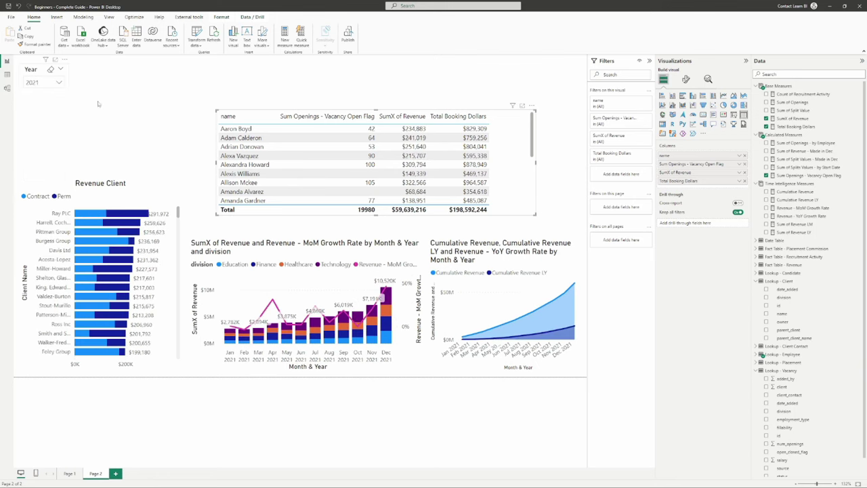
Step: Examine how the placement commission fact table relates to the Date Table in the data model, and return to the report
left_click(7, 88)
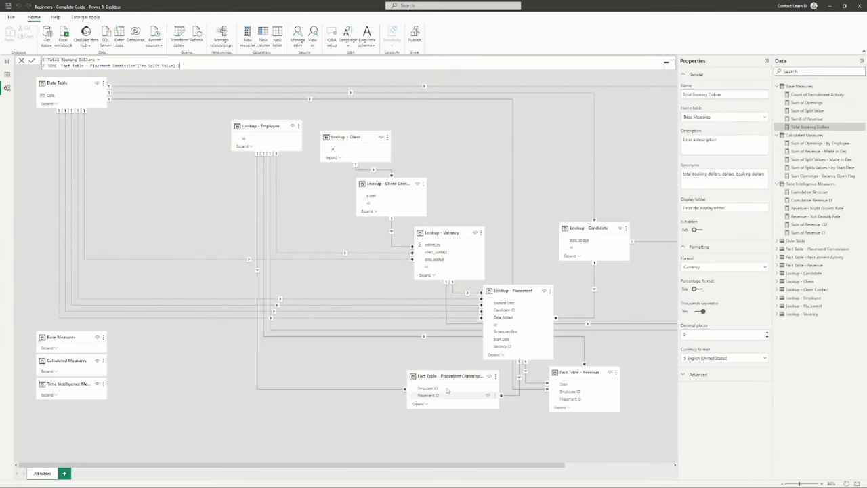
mouse_move(444, 371)
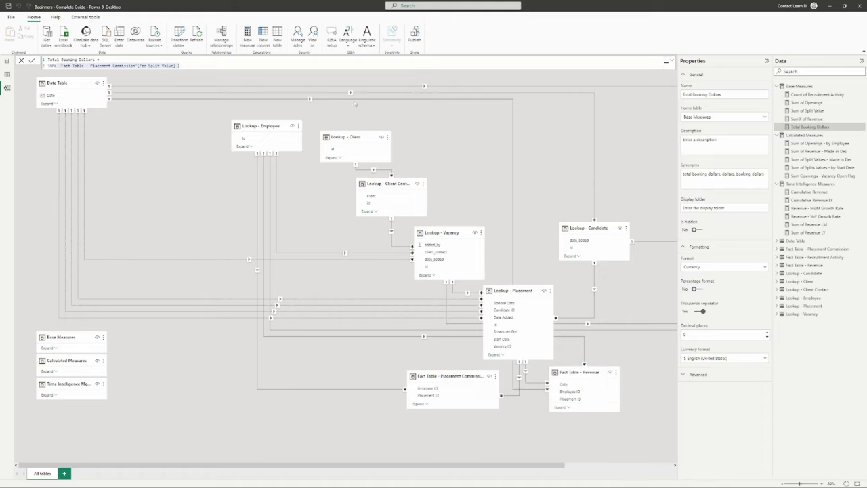
left_click(5, 63)
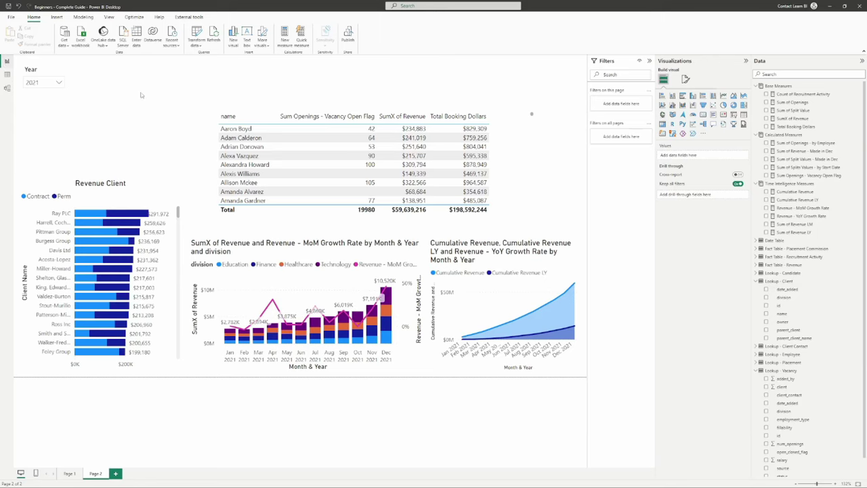
Step: Create a measure named Booking Dollars - by Booked Date in Calculated Measures, starting a CALCULATE of [Total Booking Dollars]
left_click(799, 135)
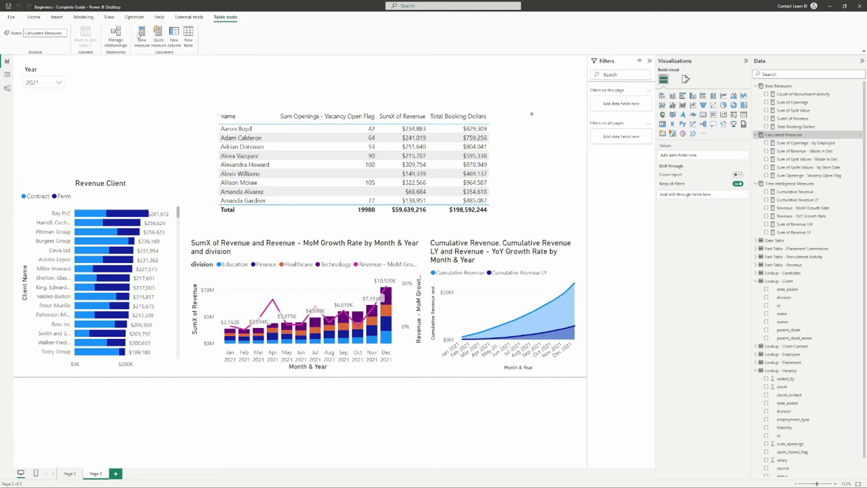
left_click(140, 37)
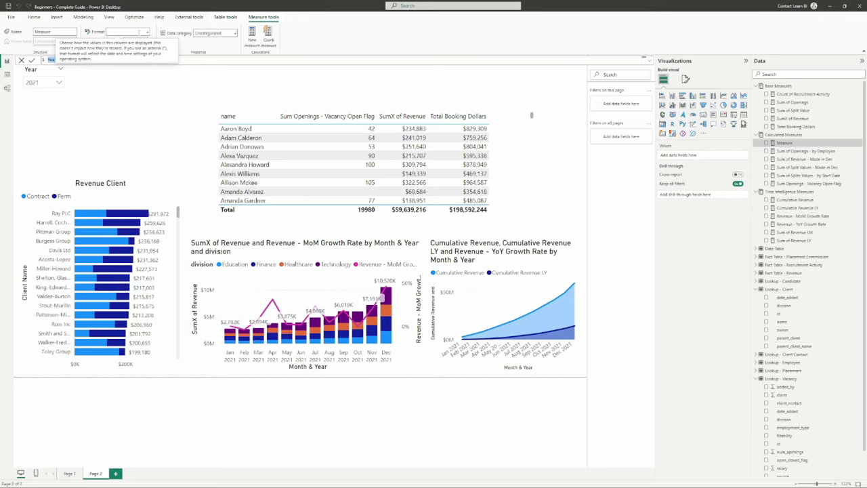
type("Booking Dollars - by ")
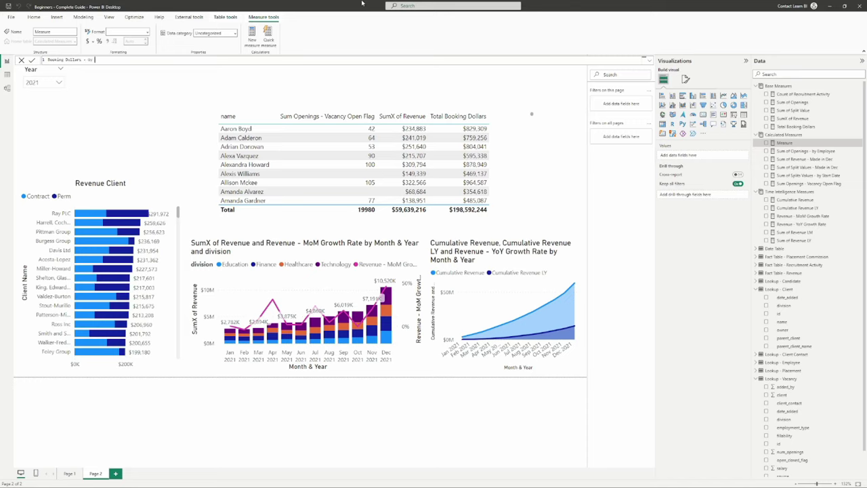
type("Bu")
type("oked Date =")
key("shift+Return")
type("ca")
key("Tab")
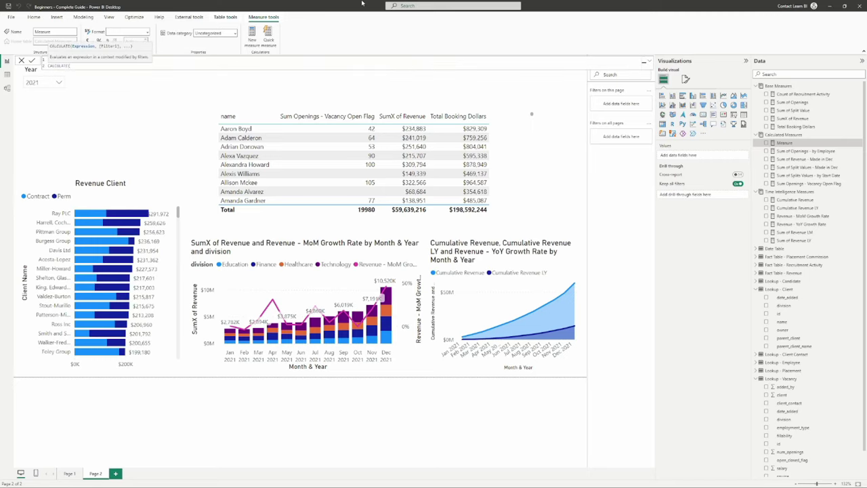
type("[Tota")
key("Tab")
type(",")
key("shift+Return")
Step: Complete the measure with USERELATIONSHIP between 'Date Table'[Date] and 'Lookup - Placement'[Booked Date], and commit the formula
type("userel")
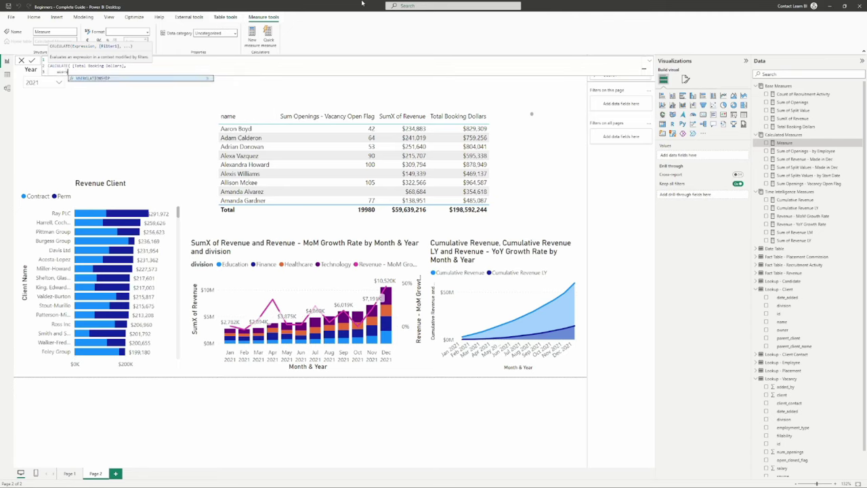
key("Tab")
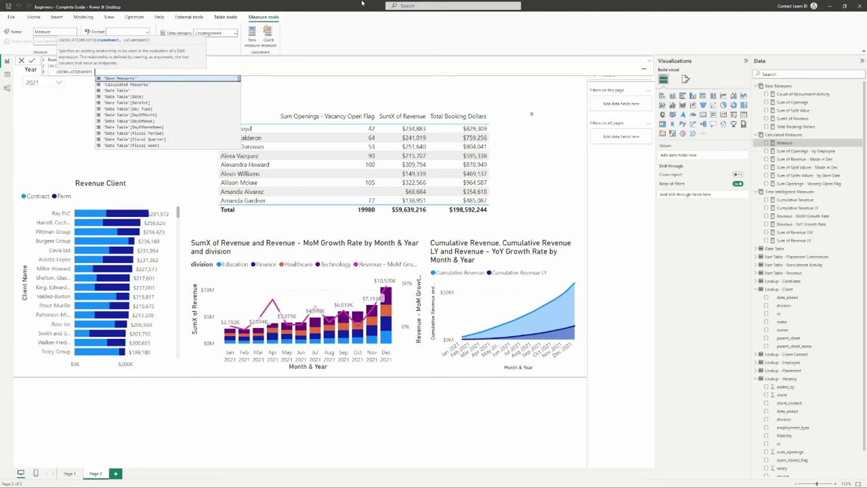
key("Escape")
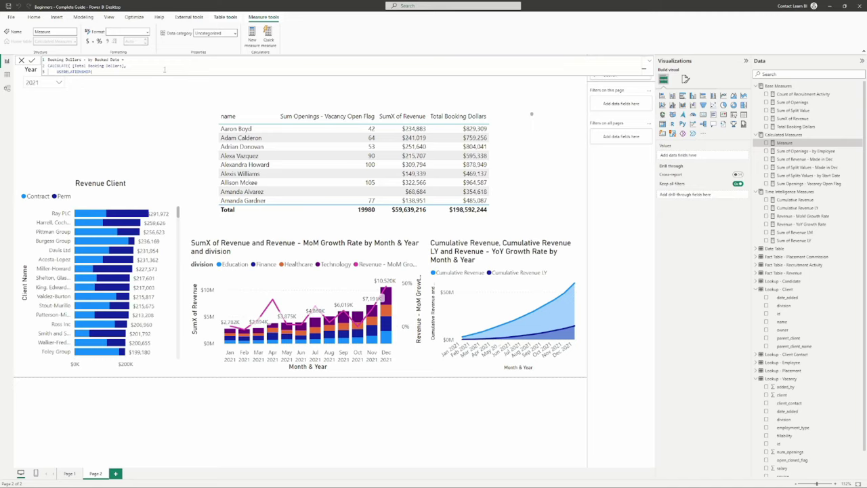
type("date t")
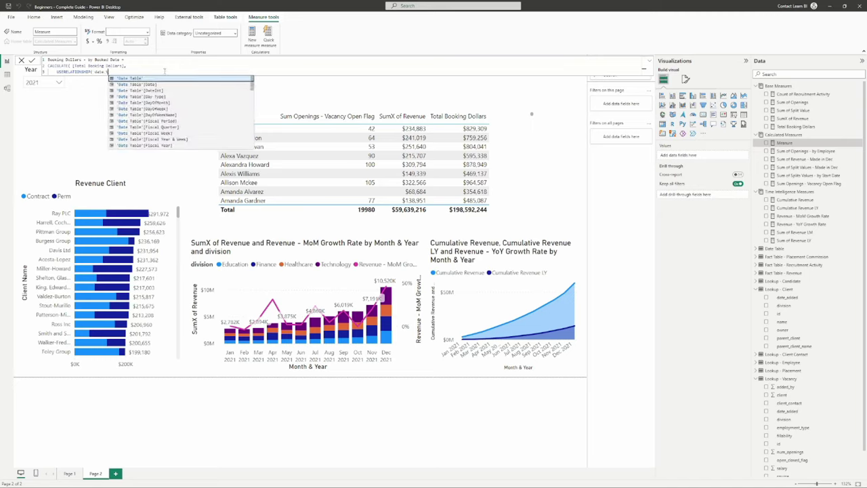
left_click(159, 84)
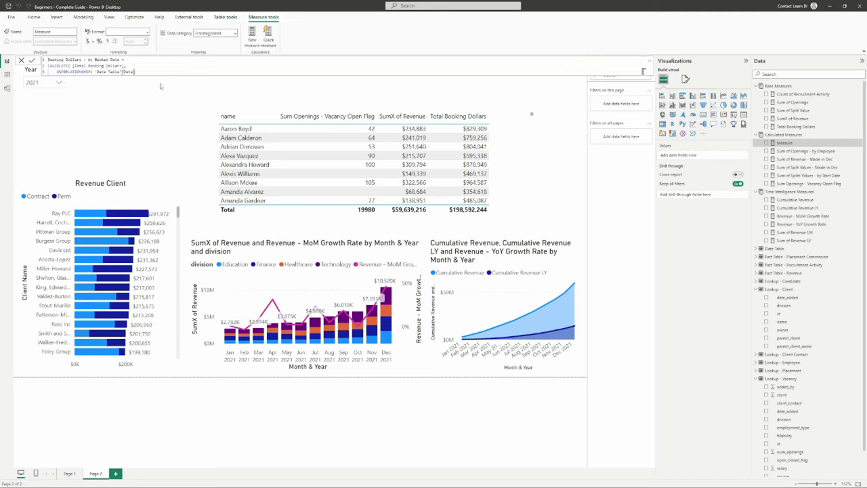
type(", ")
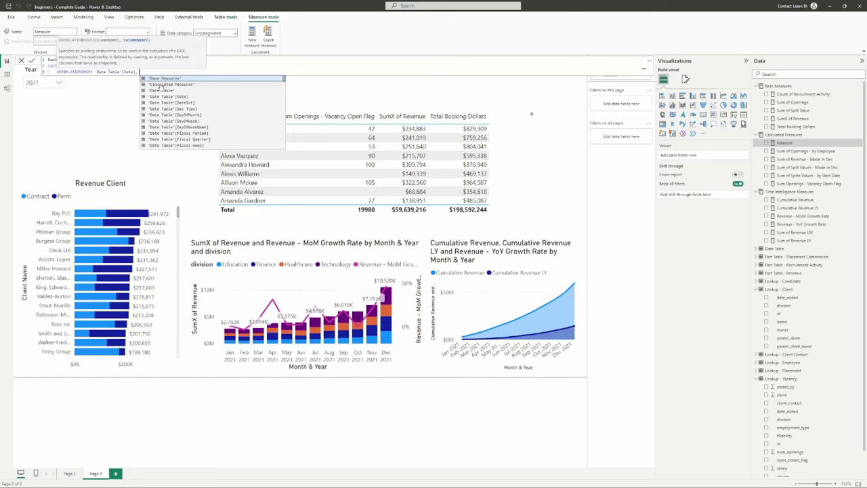
type("booked")
left_click(160, 86)
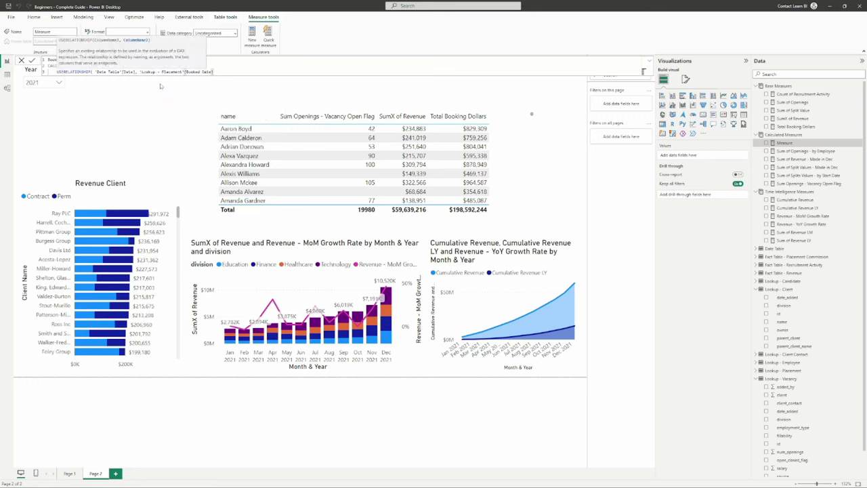
type(")")
key("shift+Return")
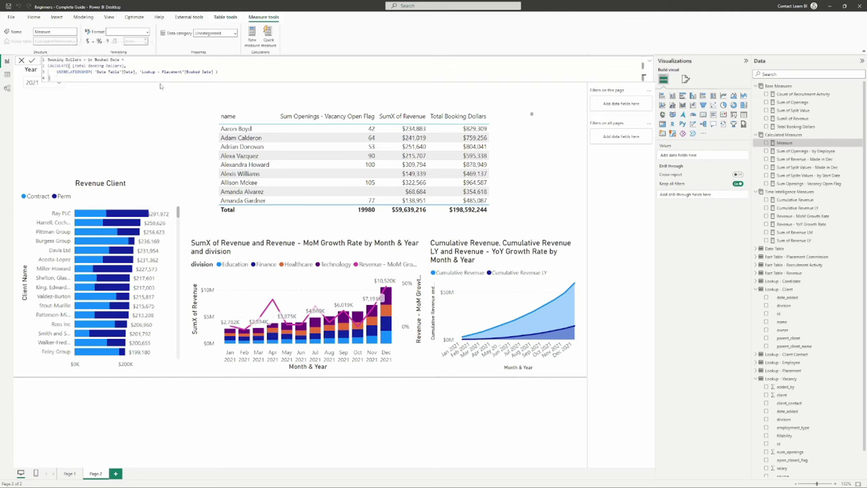
type(")")
key("Return")
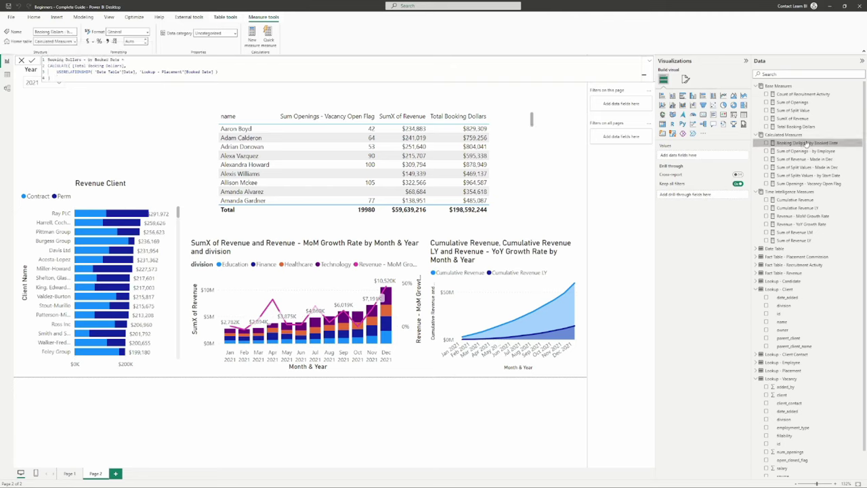
Step: Add Booking Dollars - by Booked Date as the employee table's last column and compare 2020 with 2021, leaving 2021 selected
left_click_drag(772, 143, 508, 182)
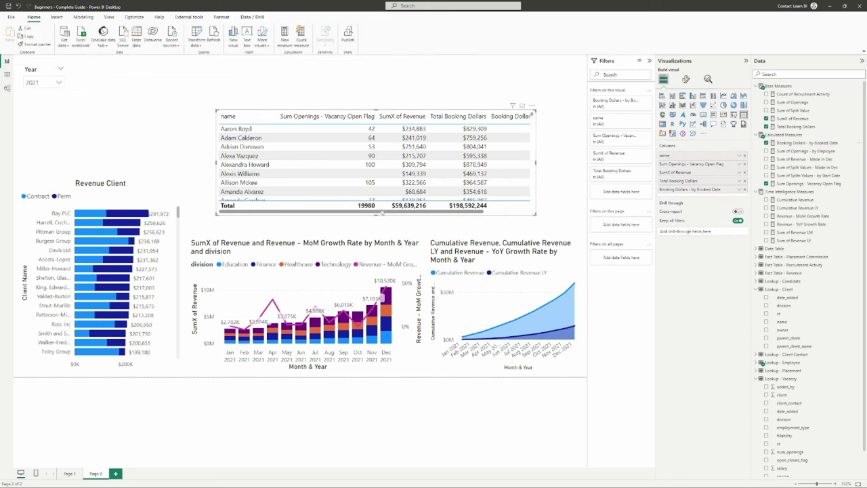
left_click_drag(382, 212, 589, 214)
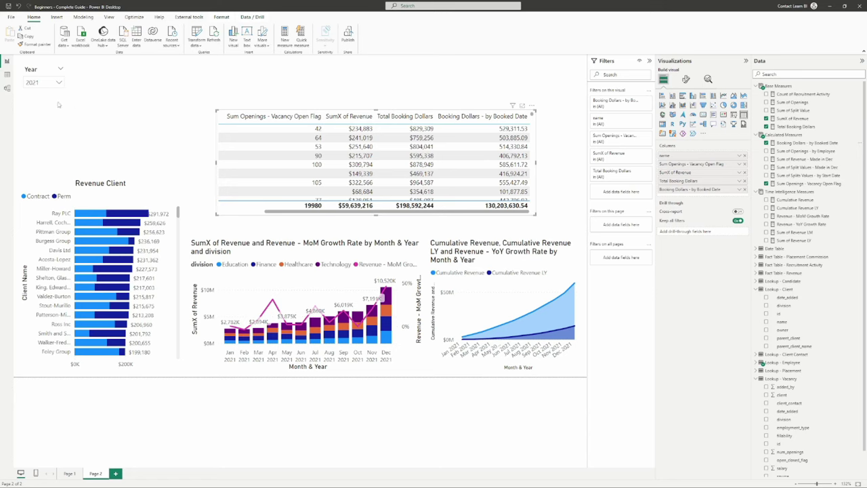
left_click(44, 85)
left_click(42, 108)
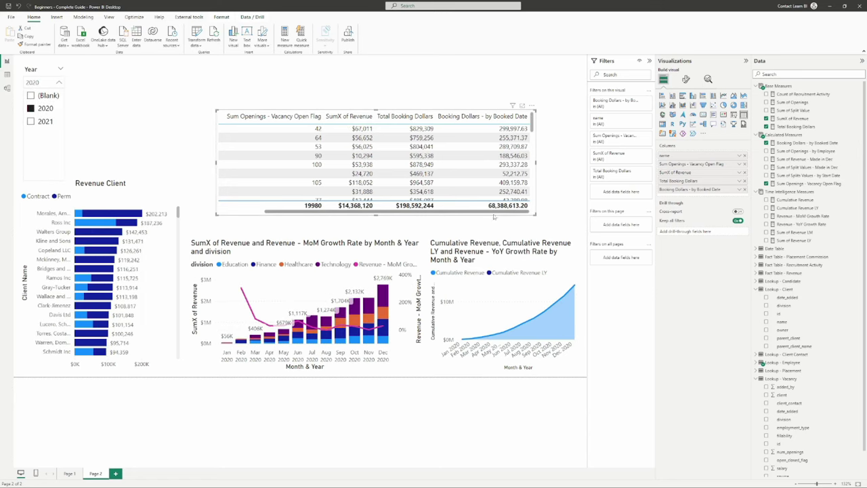
left_click(45, 122)
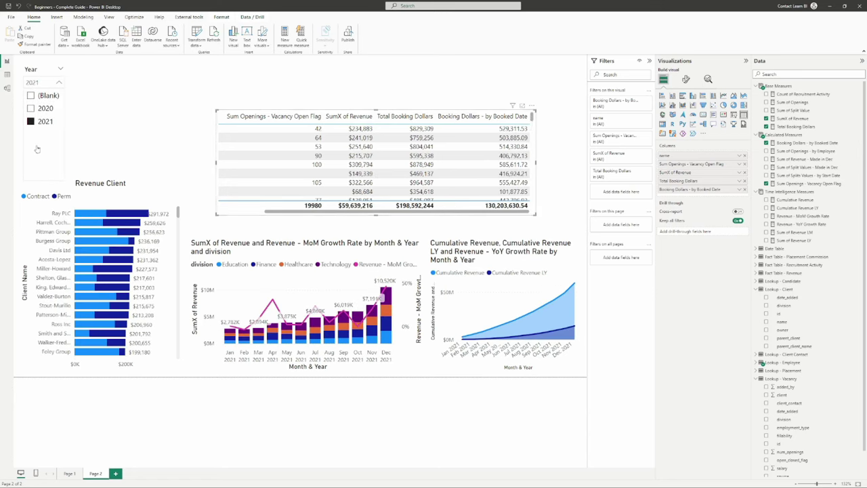
left_click(45, 122)
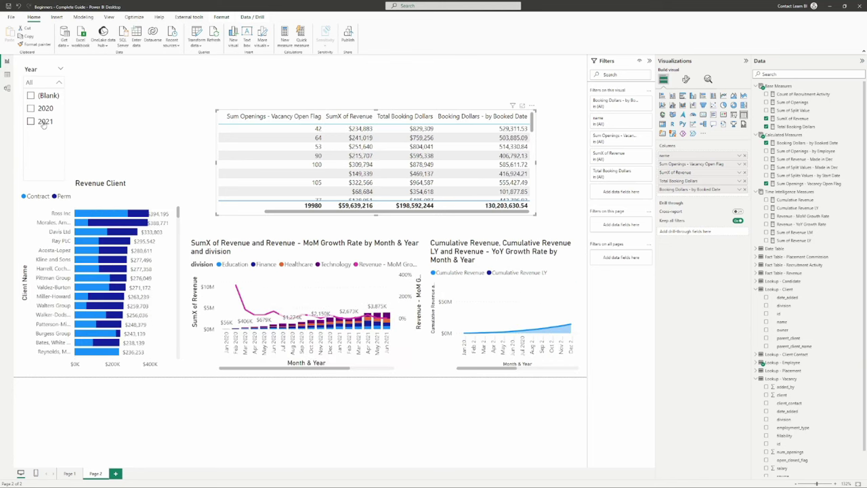
left_click(45, 122)
left_click(49, 84)
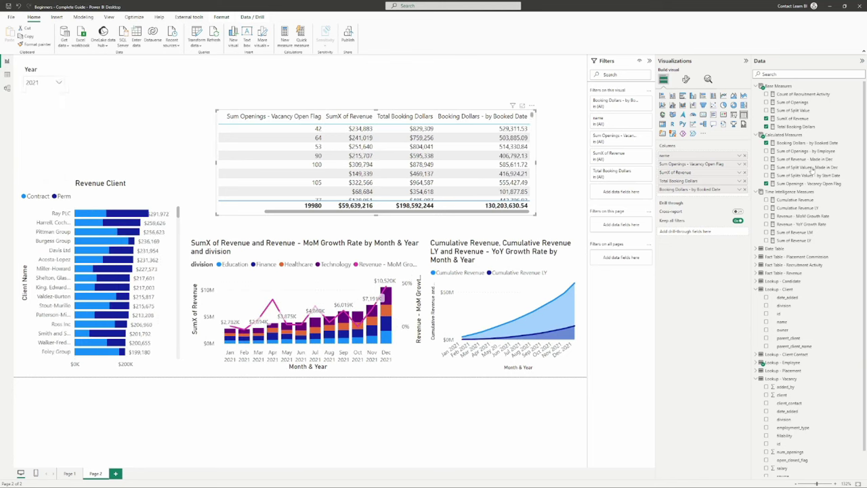
Step: Create a measure named Approved Booking Dollars in Calculated Measures, starting a CALCULATE of [Total Booking Dollars]
left_click(817, 144)
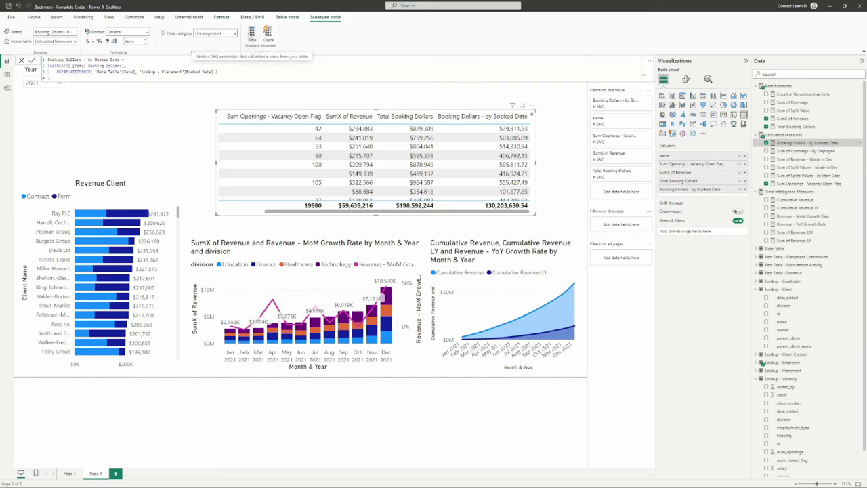
left_click(252, 34)
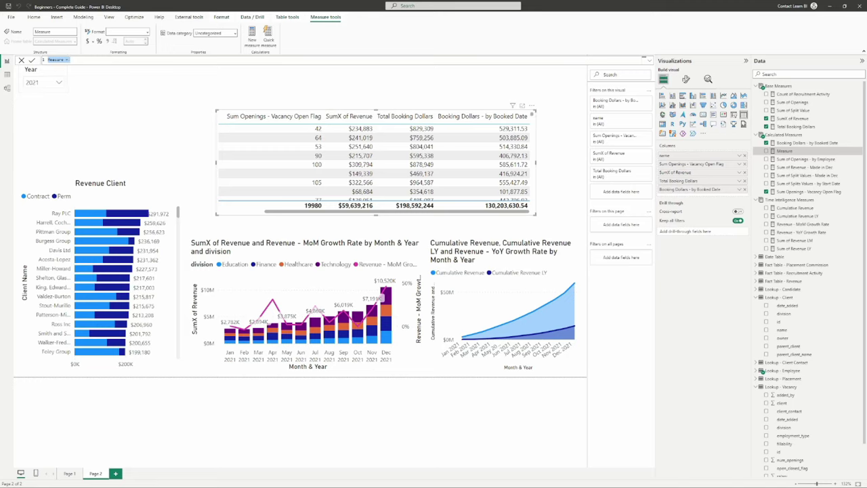
left_click(96, 61)
key("ctrl+a")
type("Approved Booking Dollars - =")
key("shift+Return")
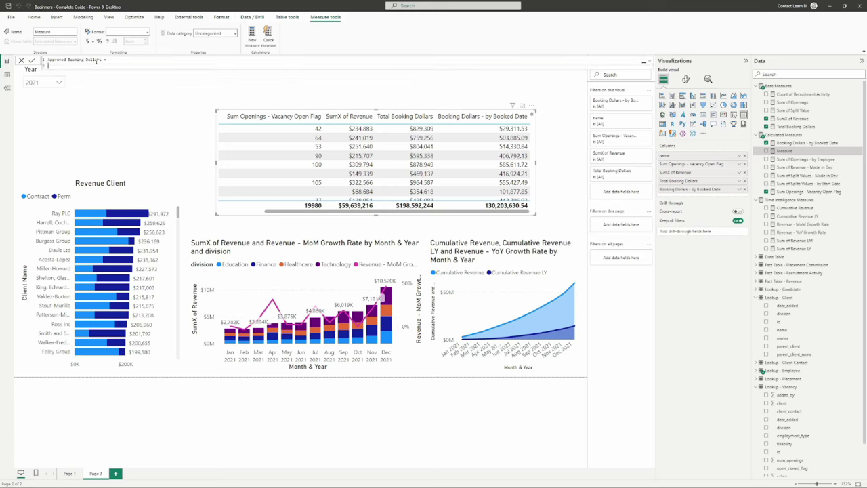
type("CALCULATE(")
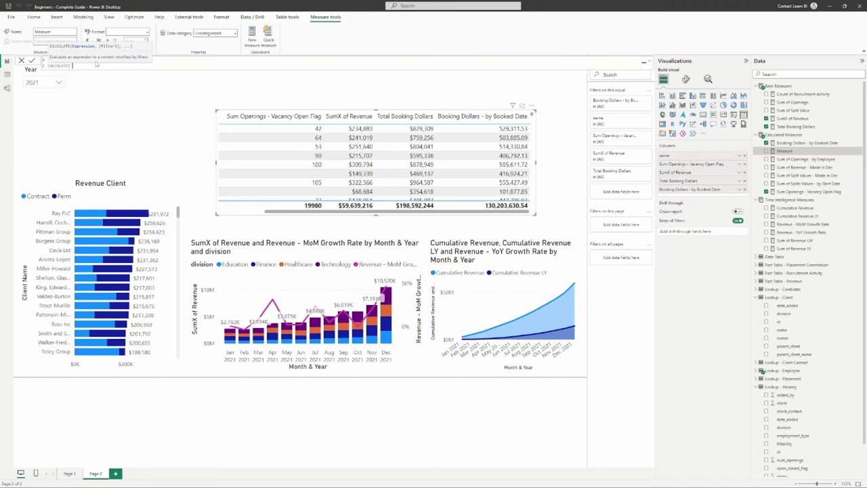
type(" [Total Booking Dollars],")
key("shift+Return")
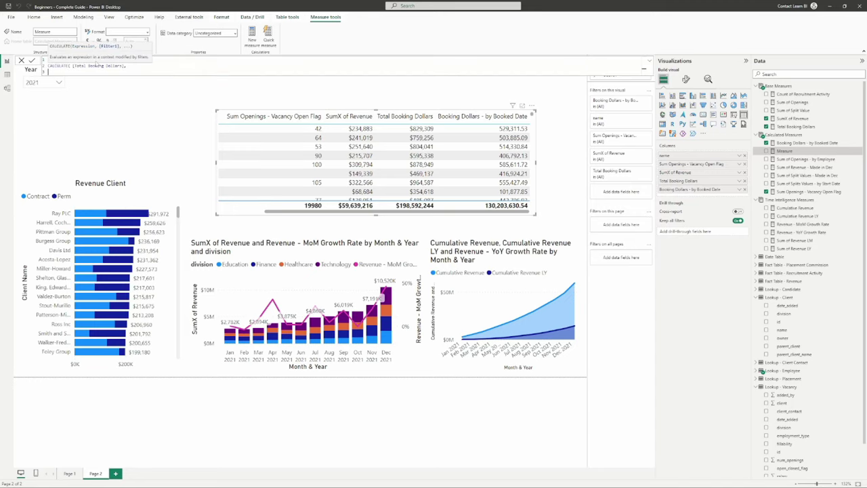
Step: Add the filter condition 'Lookup - Placement'[Status] = "Approved" to the Approved Booking Dollars formula, followed by an OR operator
type("status")
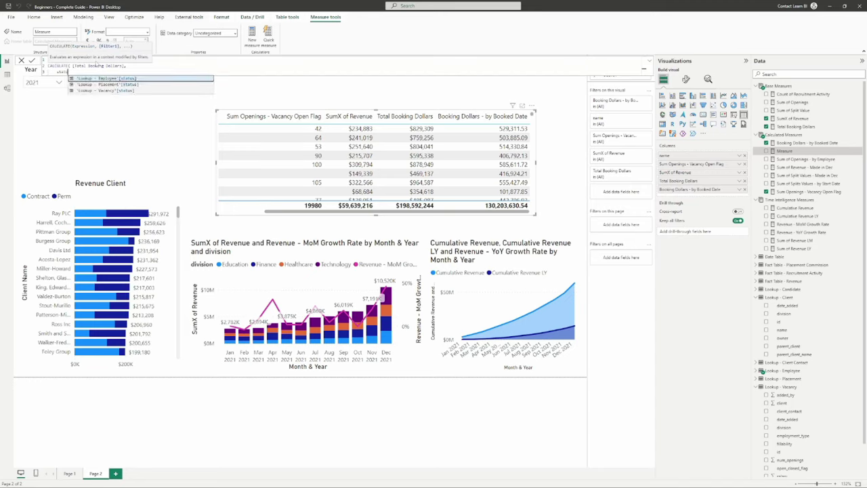
left_click(144, 84)
type("= \"Approved\"")
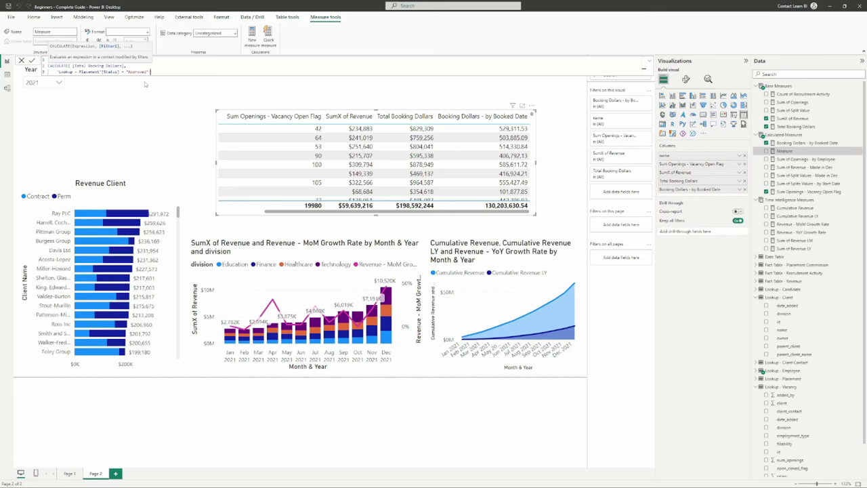
type(" )")
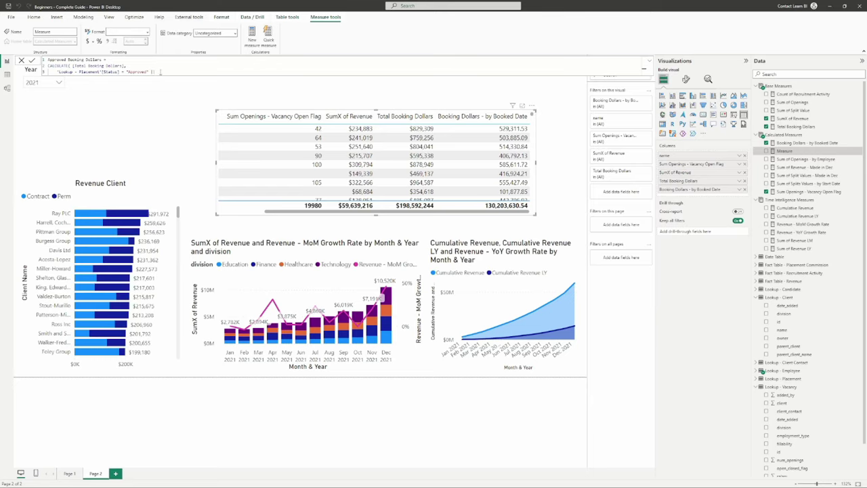
Step: Extend the OR filter with 'Lookup - Placement'[Status] equal to "Completed" or "Terminated", and commit the measure
key("shift+Return")
type("'Lookup - Placement'[Status]")
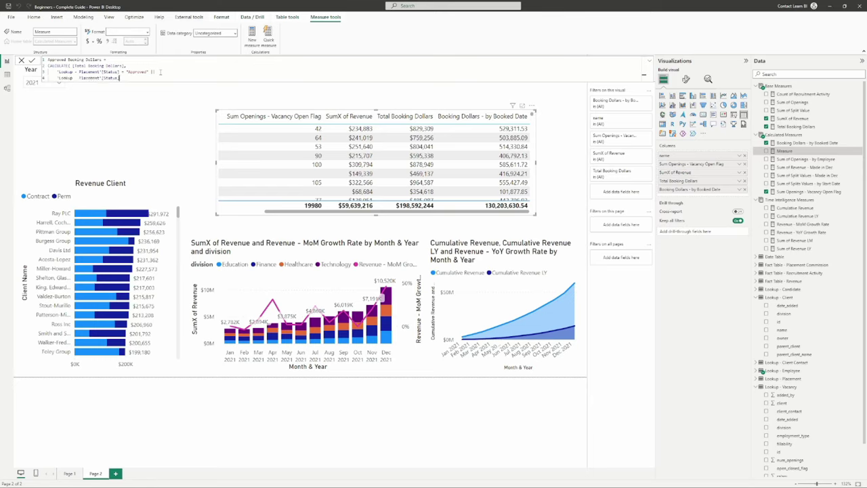
type(" = \"Completed\")")
key("BackSpace")
type("||")
key("shift+Return")
type("'Lookup - Placement'[Status]")
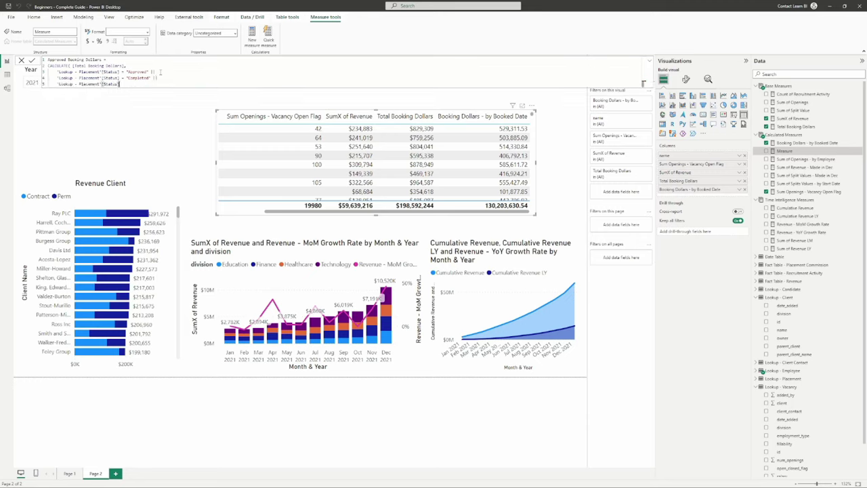
type(" = \"Terminated\"")
key("shift+Return")
type(")")
key("Return")
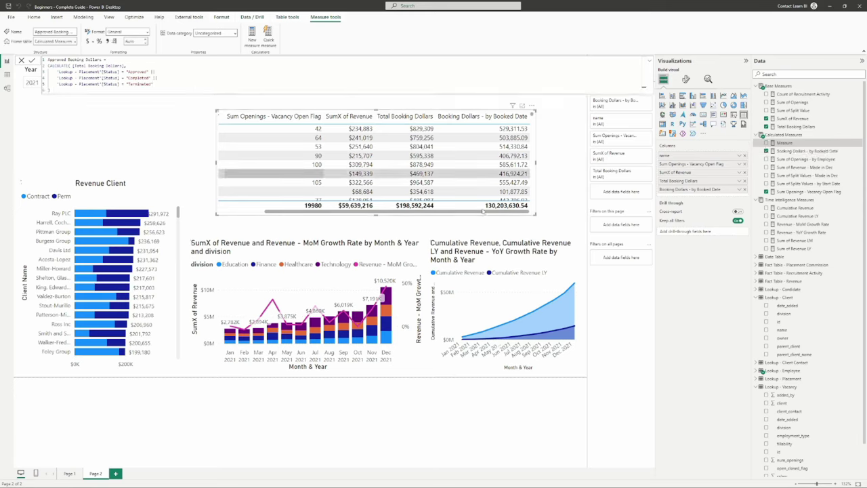
Step: Add Approved Booking Dollars to the employee table after Total Booking Dollars and compare 2020 with 2021, leaving 2021 selected
left_click_drag(684, 193, 683, 191)
left_click_drag(427, 211, 454, 210)
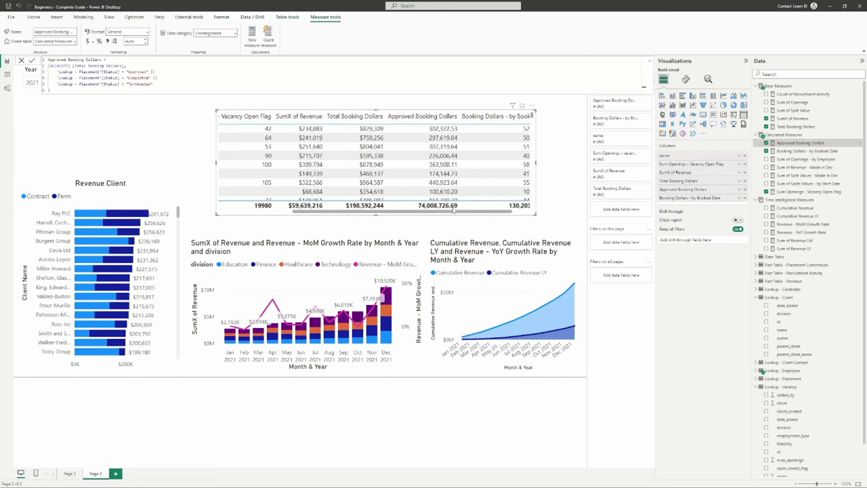
left_click(22, 61)
left_click(48, 84)
left_click(45, 109)
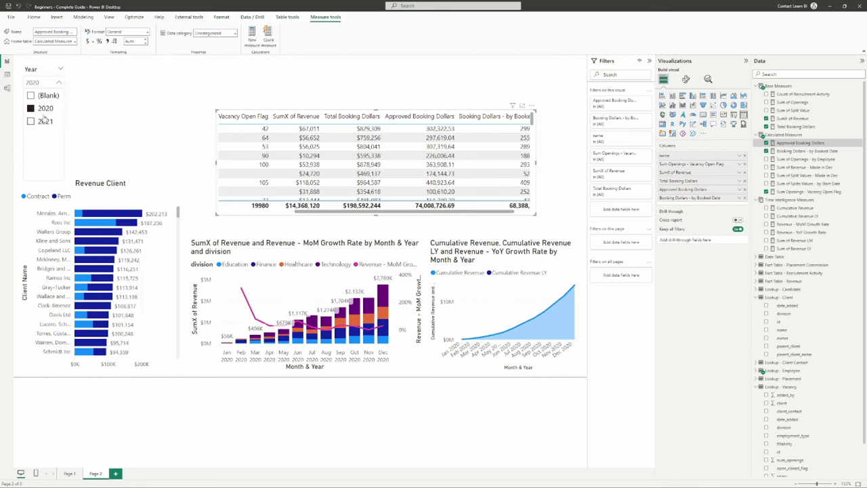
left_click(42, 122)
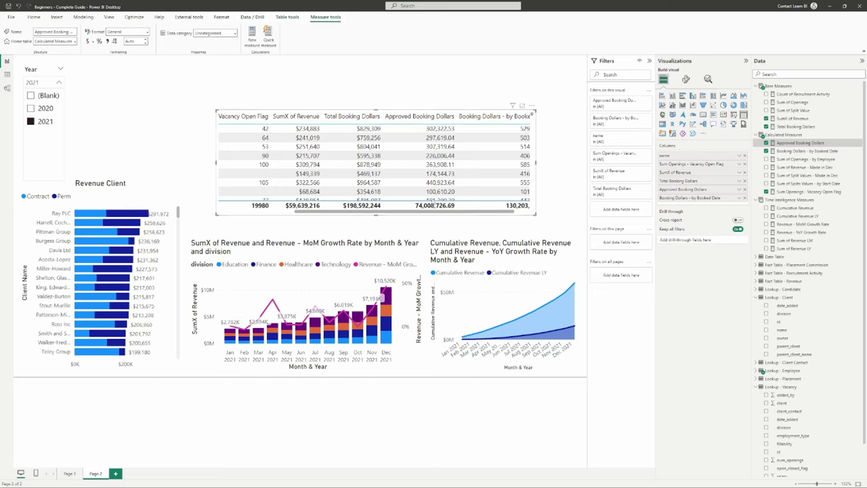
Step: Format the Approved Booking Dollars measure as currency with a thousands separator and zero decimal places
left_click(799, 143)
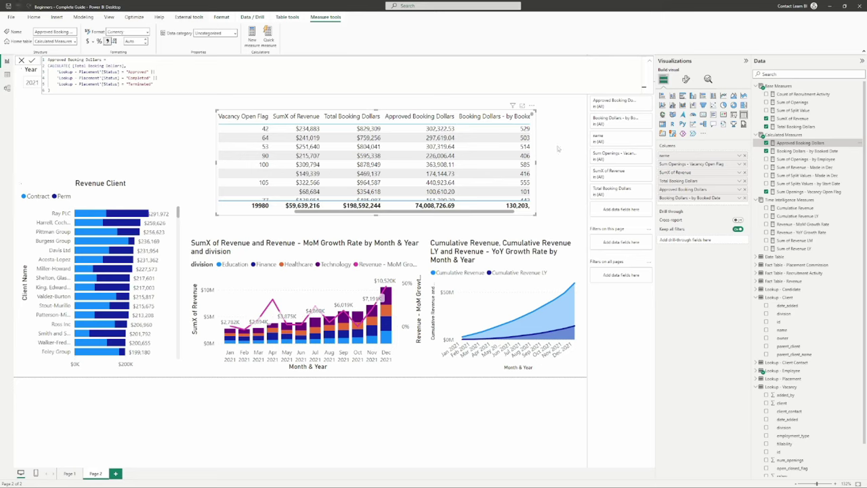
left_click(106, 40)
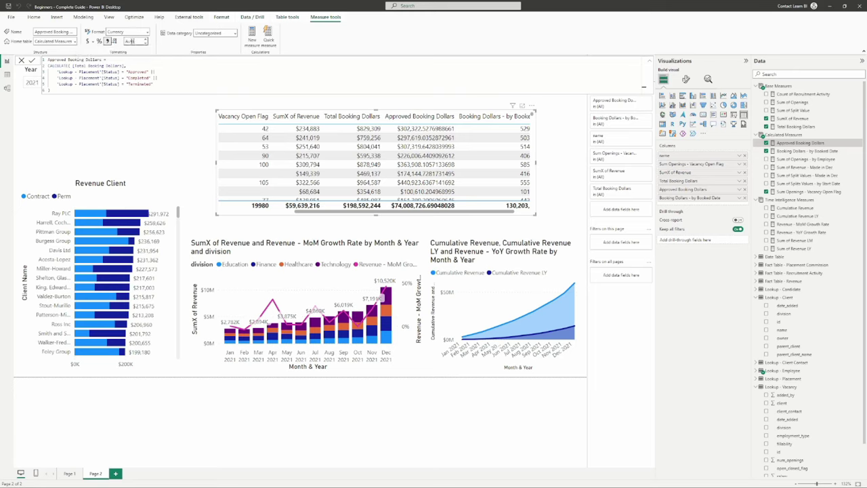
Step: Base the Booking Dollars - by Booked Date measure on [Approved Booking Dollars] and rename it Approved Booking Dollars - by Booked Date
left_click(796, 150)
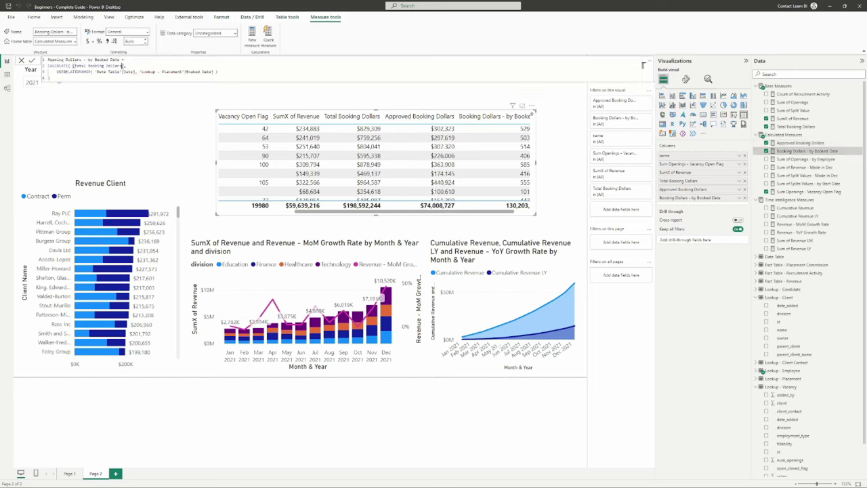
double_click(80, 65)
type("Approved")
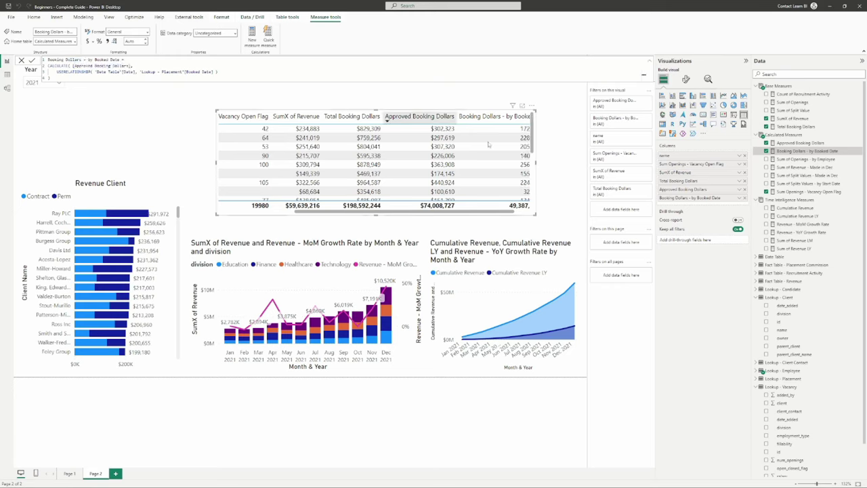
left_click_drag(483, 212, 573, 211)
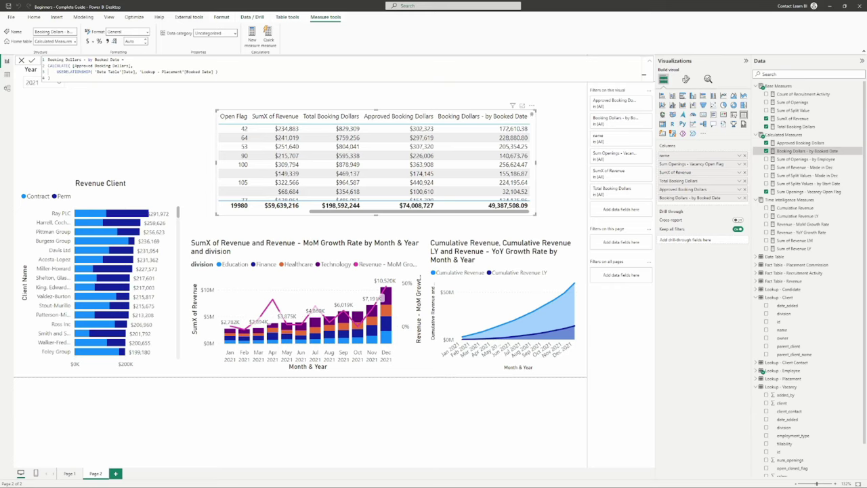
left_click(48, 60)
type("Approved")
key("Return")
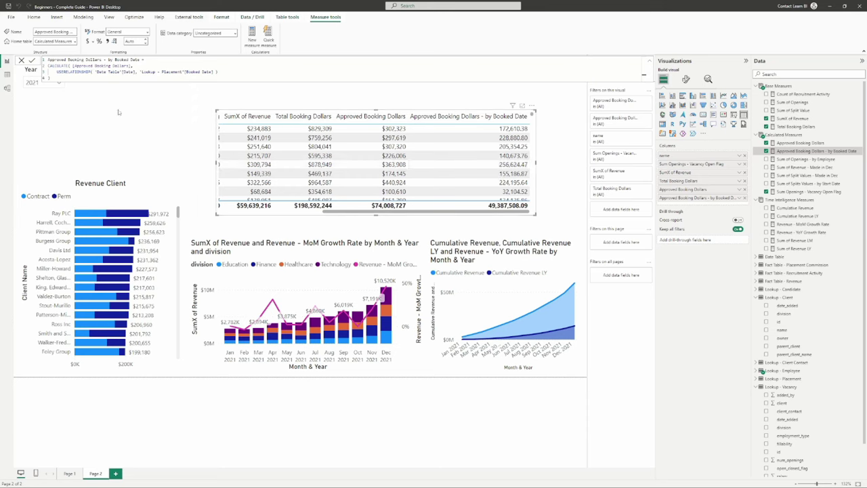
Step: Compare the approved booking columns for 2020 and 2021 with the Year slicer, leave 2021 selected and close the measure formula
left_click(44, 108)
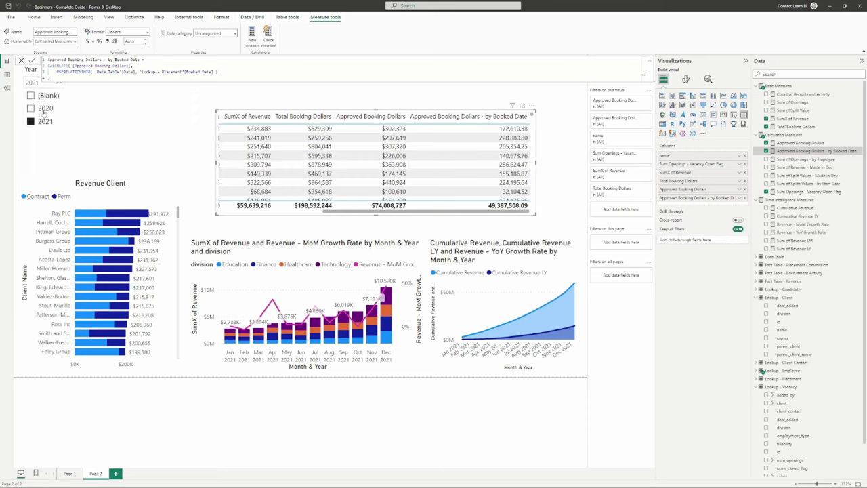
left_click(45, 122)
left_click(44, 108)
left_click(44, 122)
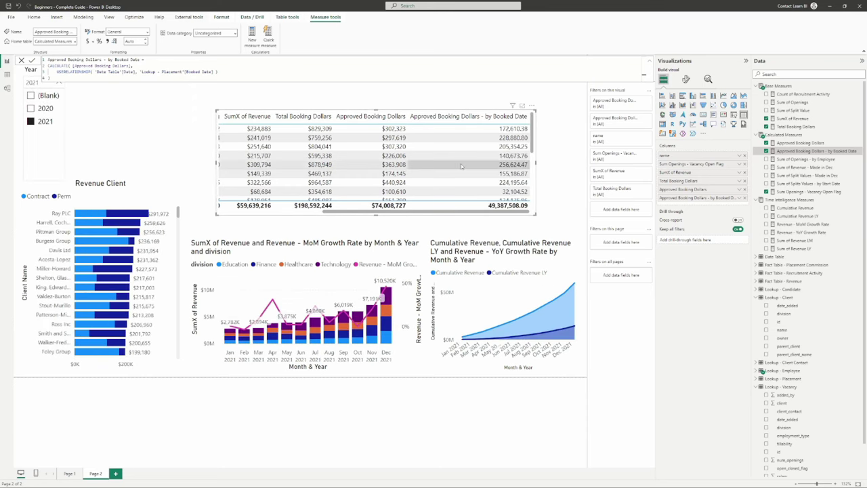
left_click(42, 109)
left_click(42, 122)
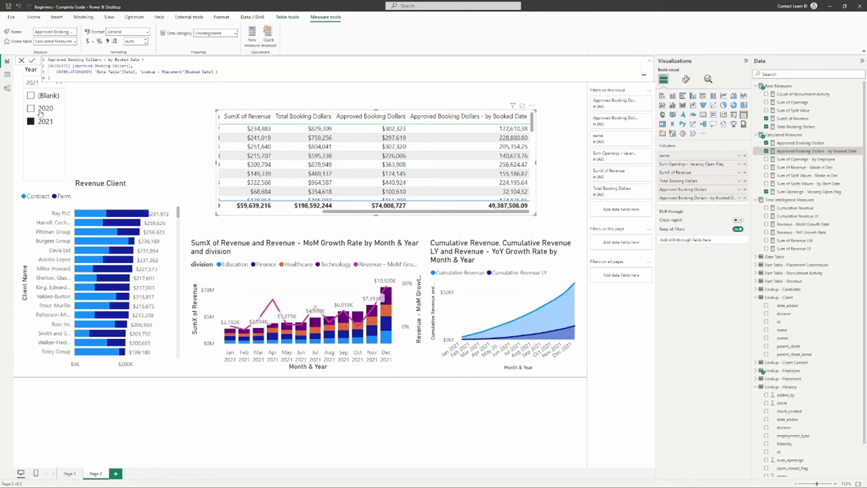
left_click(39, 85)
left_click(21, 60)
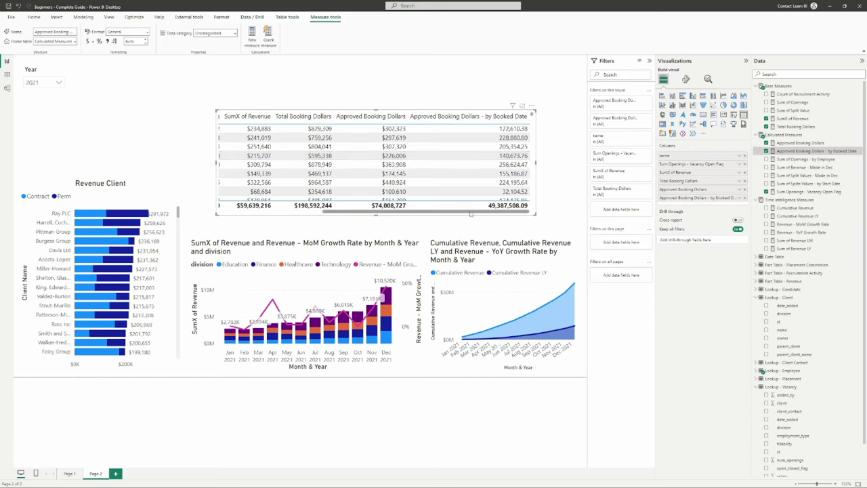
Step: Remove SumX of Revenue, Total Booking Dollars and Approved Booking Dollars from the employee table
left_click_drag(525, 212, 383, 223)
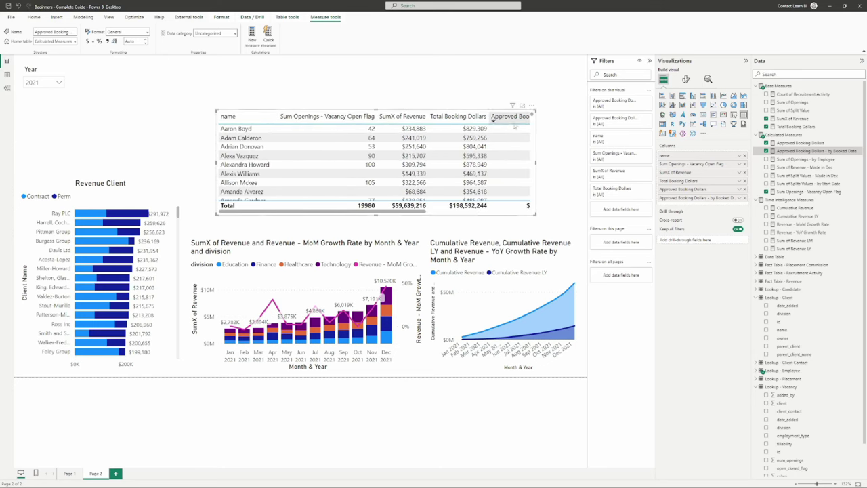
left_click(745, 173)
left_click(745, 173)
left_click(744, 173)
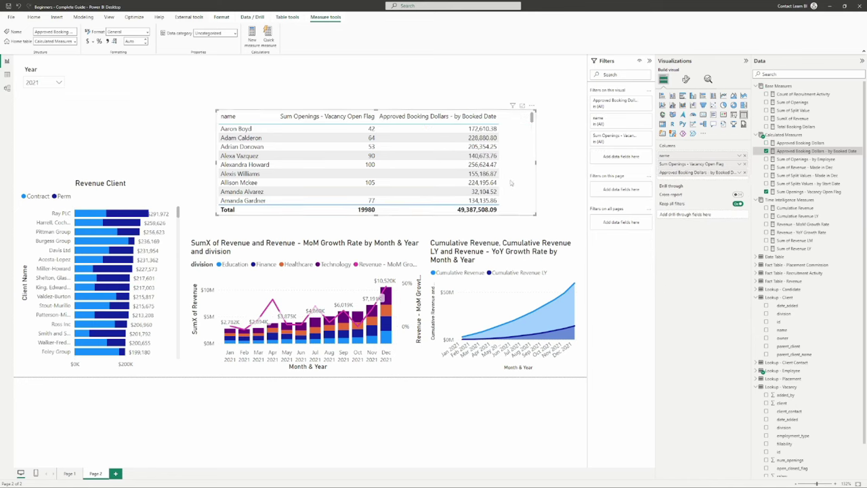
Step: Duplicate the employee table and remove the booked-date dollars and name from one copy, keeping only Sum Openings - Vacancy Open Flag
left_click_drag(514, 179, 494, 176)
key("ctrl+c")
key("ctrl+v")
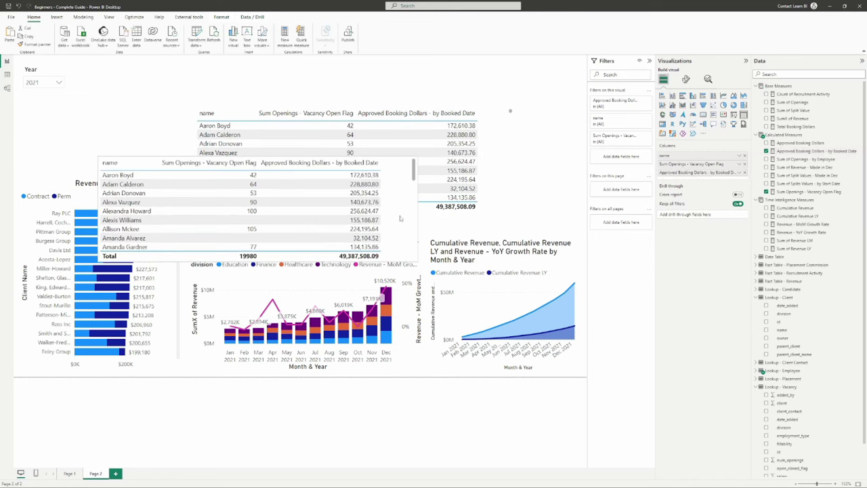
left_click(745, 173)
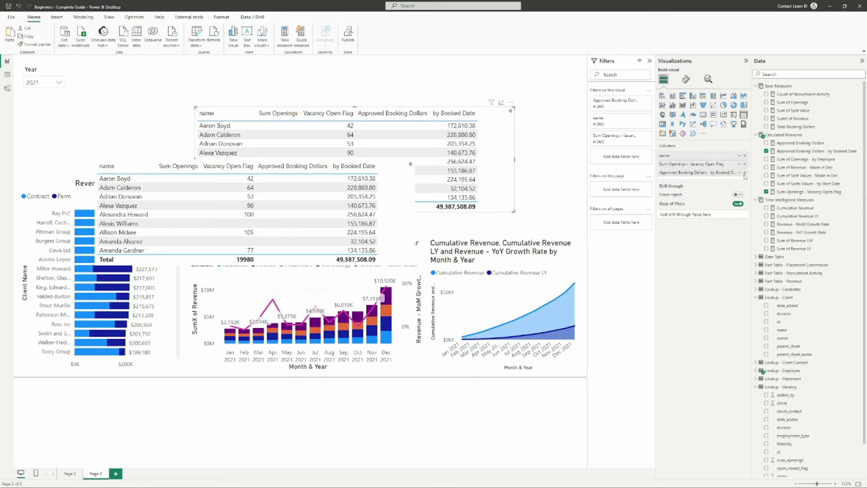
left_click_drag(451, 188, 520, 177)
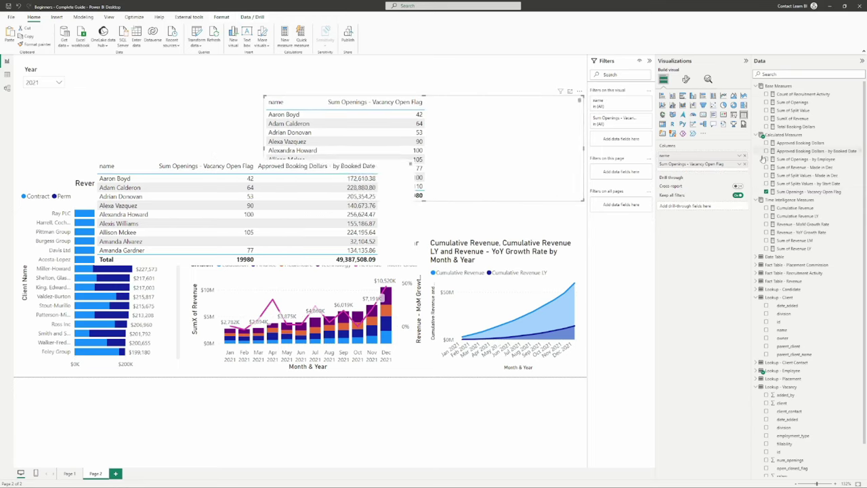
left_click(745, 156)
left_click_drag(441, 148, 421, 145)
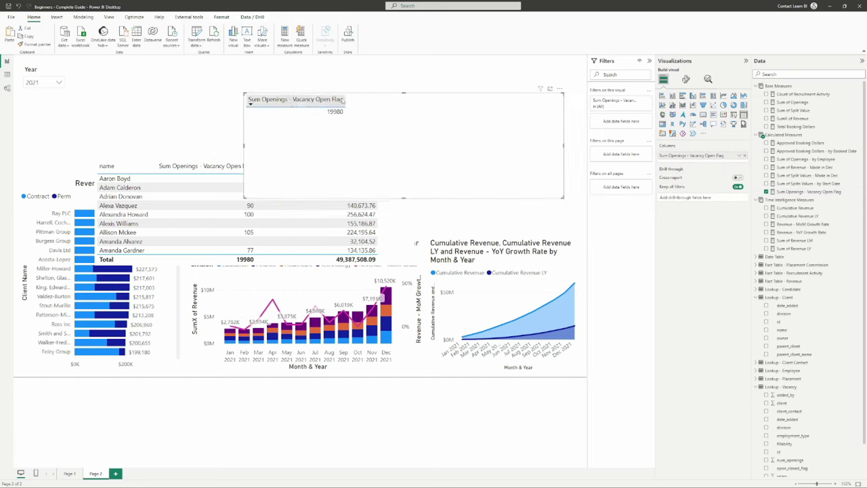
Step: Convert the openings-only table to a narrower donut chart and add source from Lookup - Vacancy as its legend
left_click(733, 105)
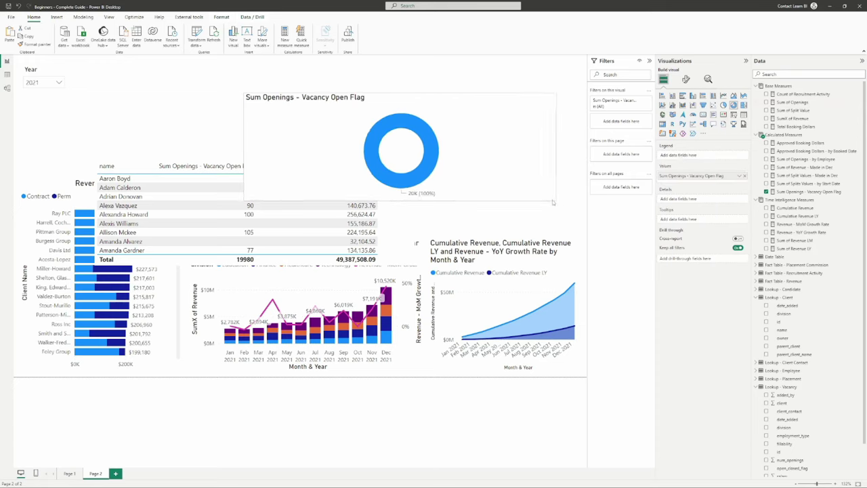
left_click_drag(562, 198, 464, 215)
left_click(792, 75)
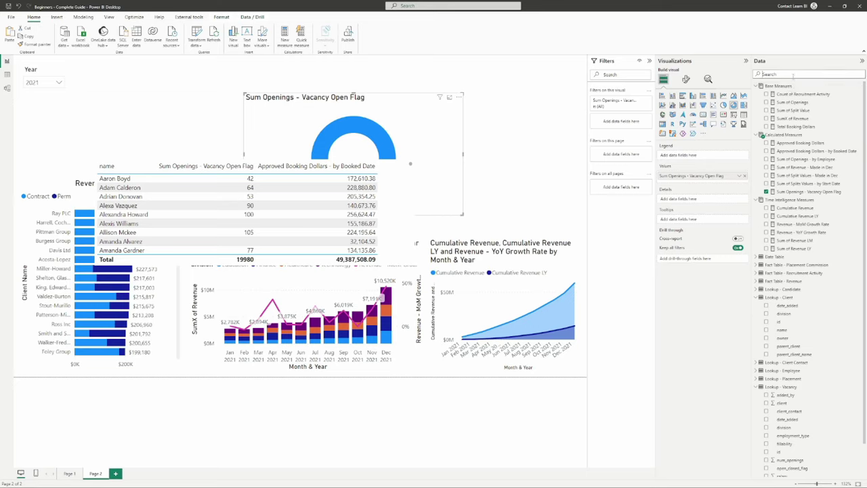
type("source")
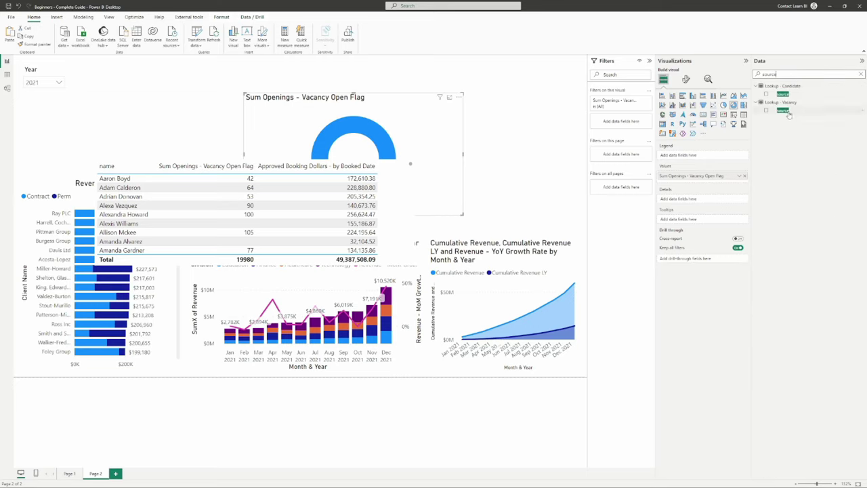
left_click_drag(423, 122, 539, 95)
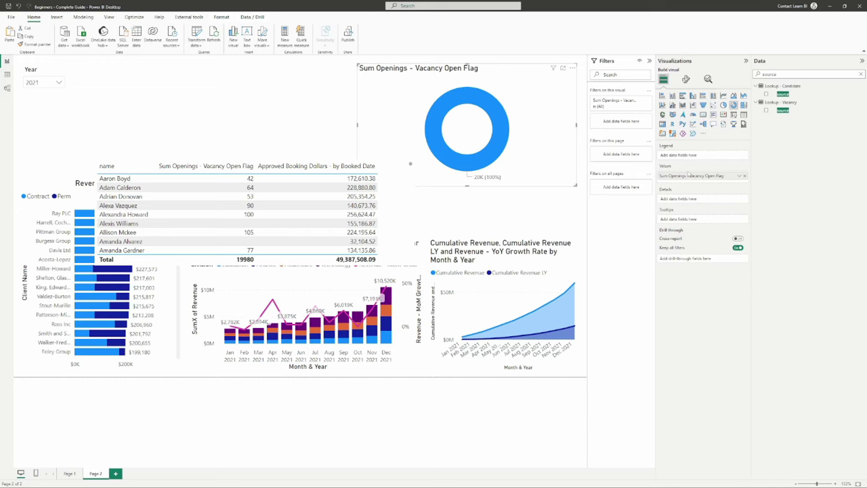
left_click_drag(784, 111, 692, 155)
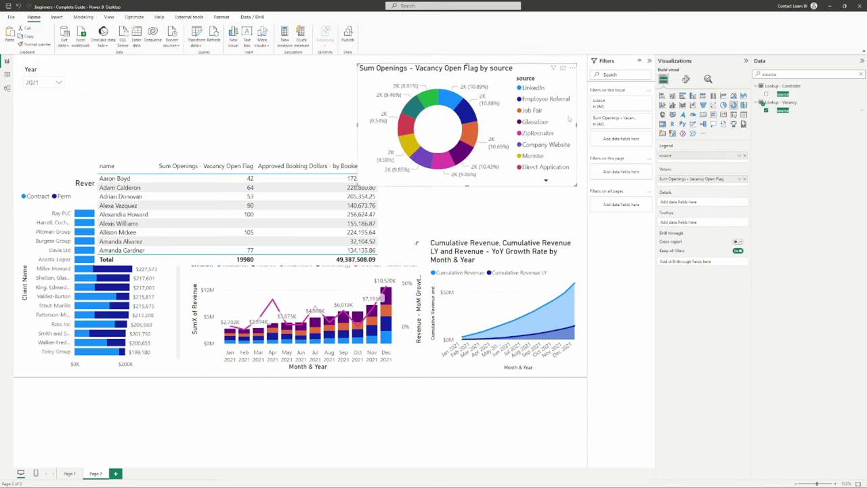
Step: Set the donut chart's detail label contents to All detail labels and the label display units to None
left_click(685, 80)
left_click(675, 154)
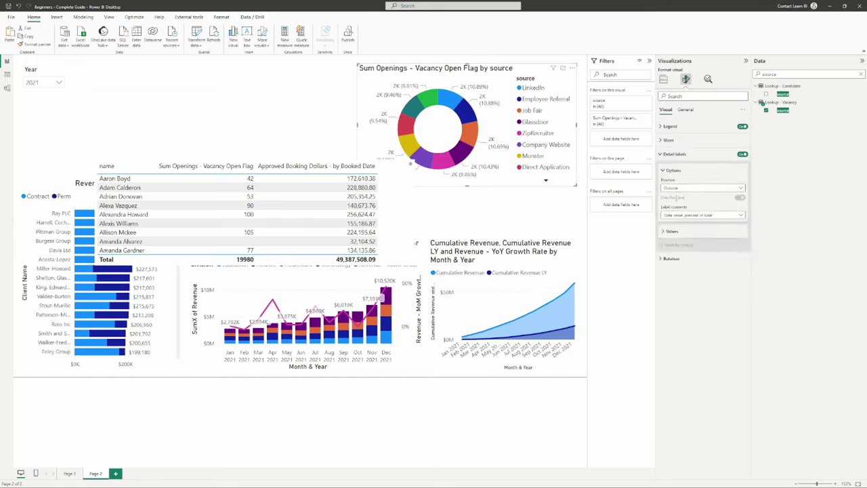
left_click(686, 214)
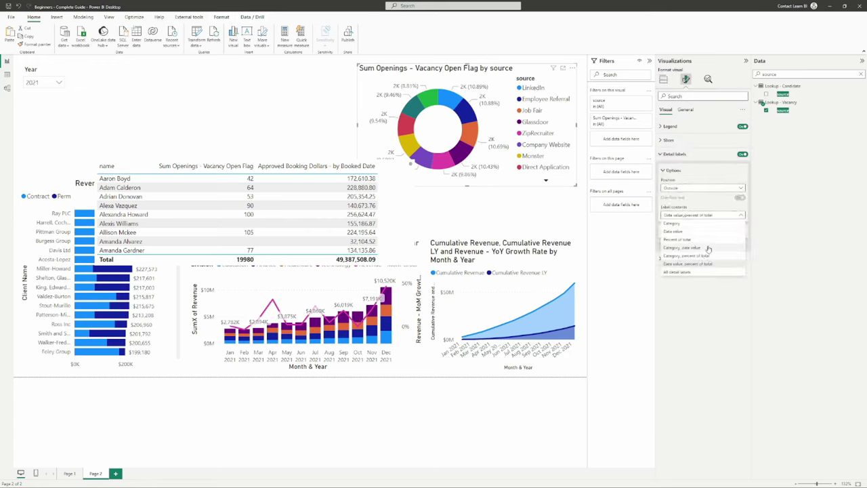
left_click(708, 248)
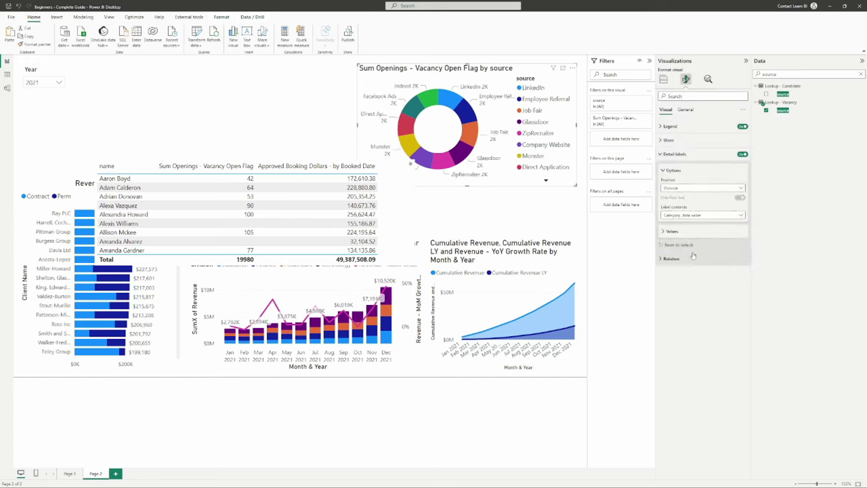
left_click(692, 216)
left_click(685, 271)
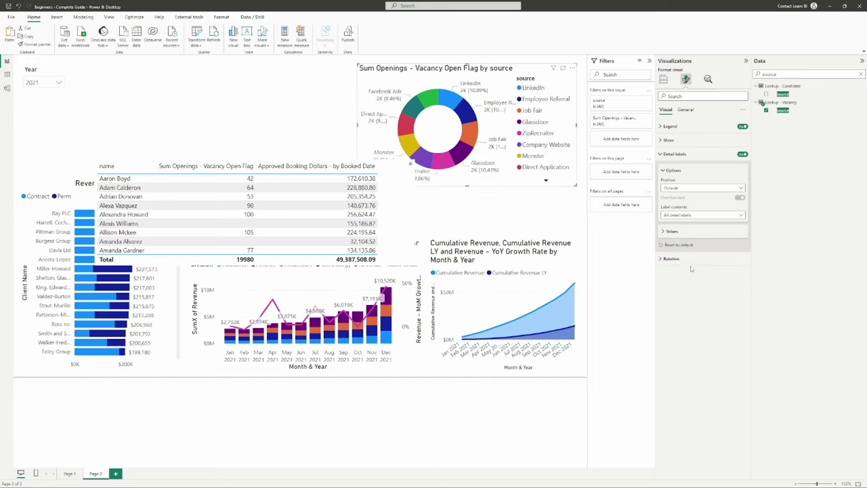
left_click(694, 235)
left_click(694, 312)
left_click(678, 332)
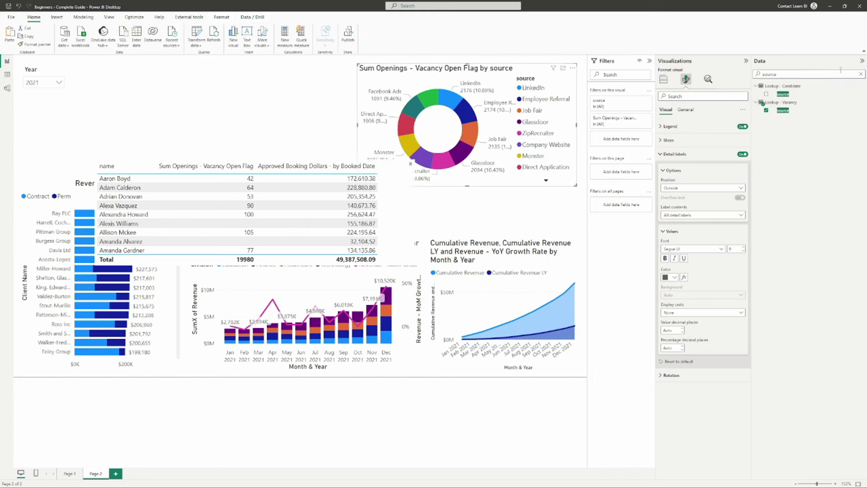
Step: Clear the field search and format the Sum Openings - Vacancy Open Flag measure with a thousands separator
left_click(861, 76)
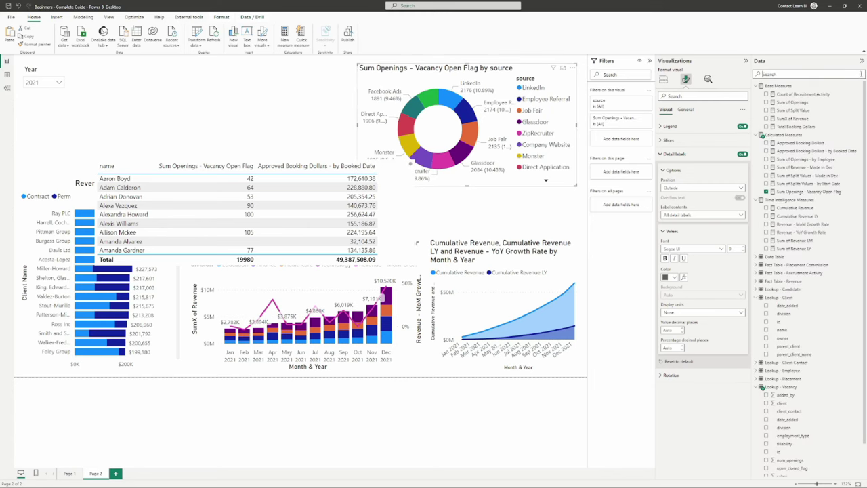
left_click(799, 192)
left_click(107, 41)
left_click(362, 103)
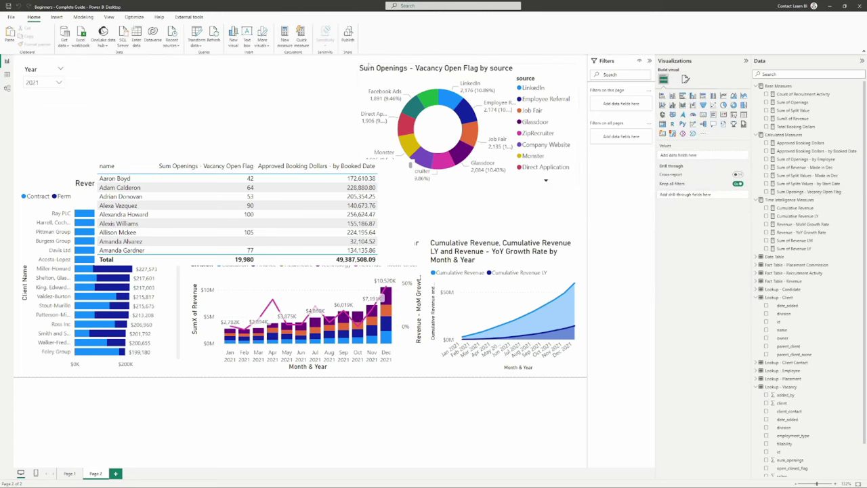
Step: Make the openings-by-source donut chart narrower and place it directly above the cumulative revenue chart
mouse_move(357, 63)
left_mouse_down()
mouse_move(425, 72)
mouse_move(404, 76)
mouse_move(394, 60)
mouse_move(376, 71)
mouse_move(359, 63)
left_mouse_up()
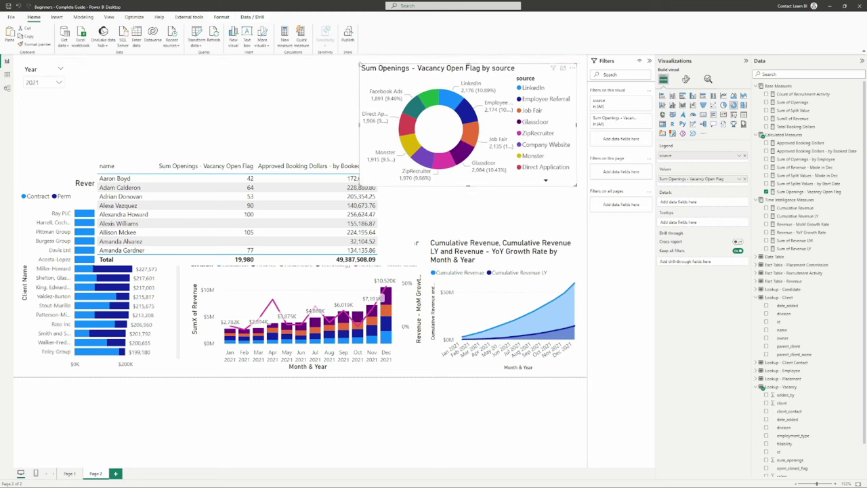
left_click_drag(359, 63, 416, 71)
left_click_drag(477, 80, 484, 123)
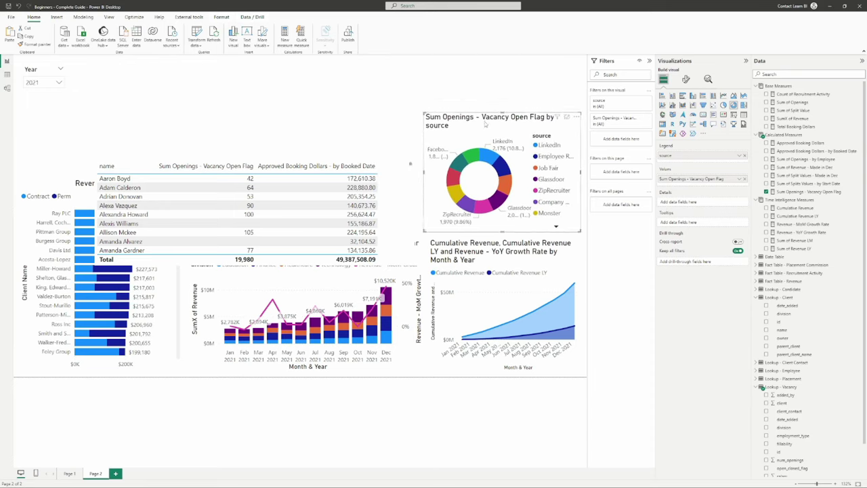
Step: Cross-filter the page by donut chart sources such as LinkedIn and Employee Referral, ending with Company Website, to examine the other visuals
left_click(486, 157)
left_click(488, 159)
mouse_move(502, 172)
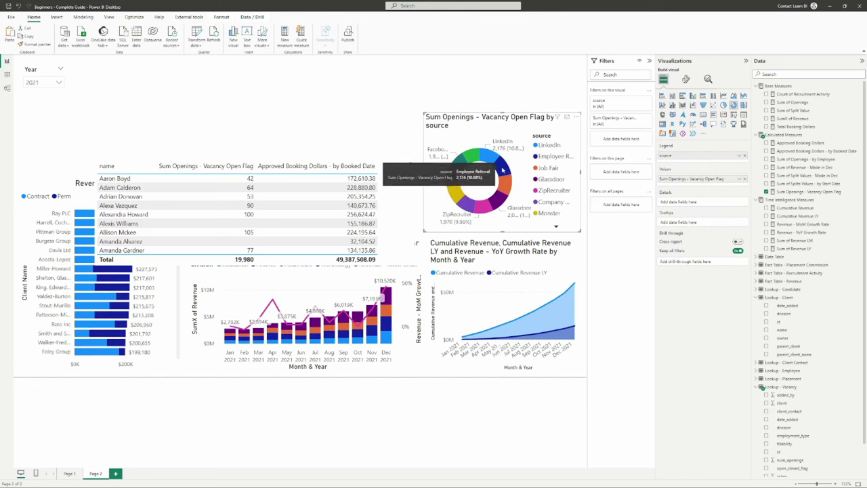
left_click(502, 173)
left_click(502, 173)
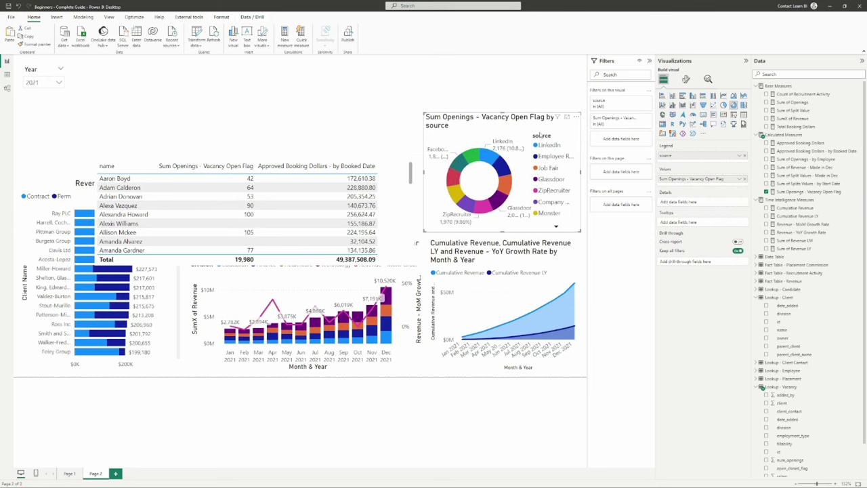
left_click(487, 157)
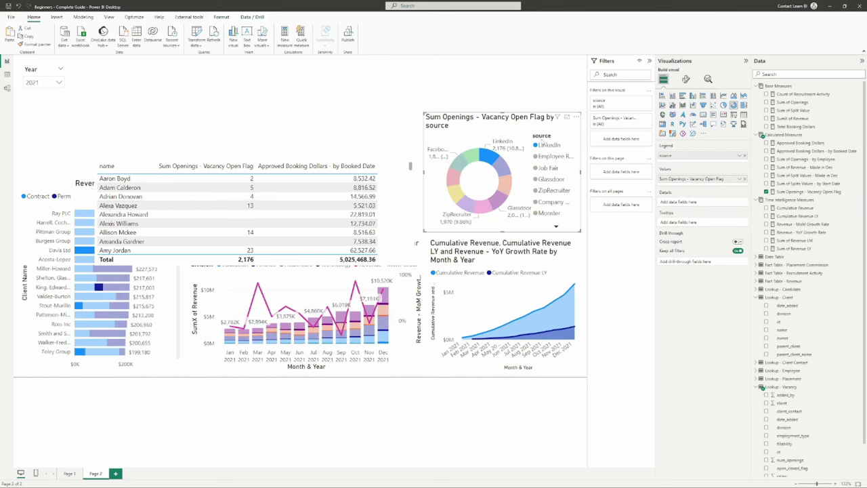
mouse_move(499, 154)
left_click(503, 155)
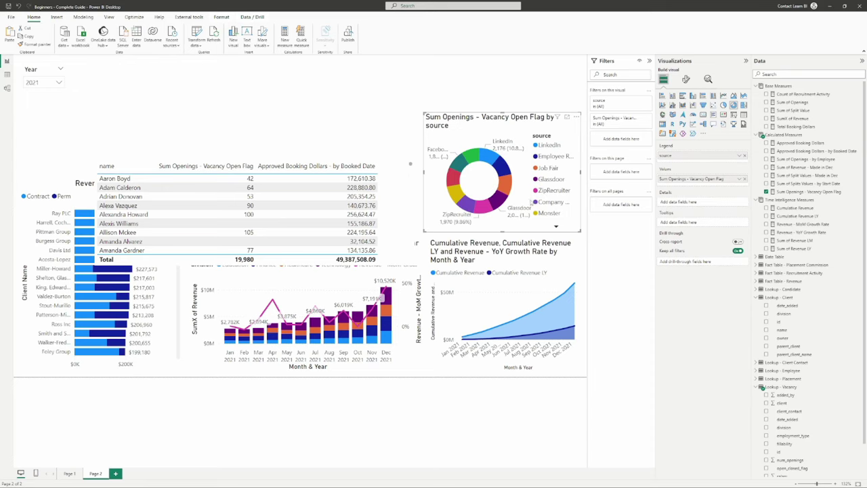
left_click(540, 204)
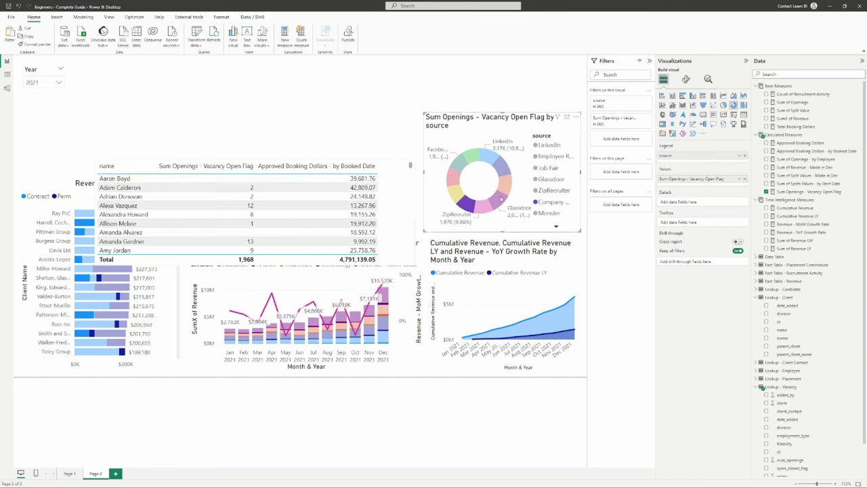
Step: Clear the donut chart's source filter and cross-filter the page by one employee row in the table to examine the other visuals
left_click(547, 204)
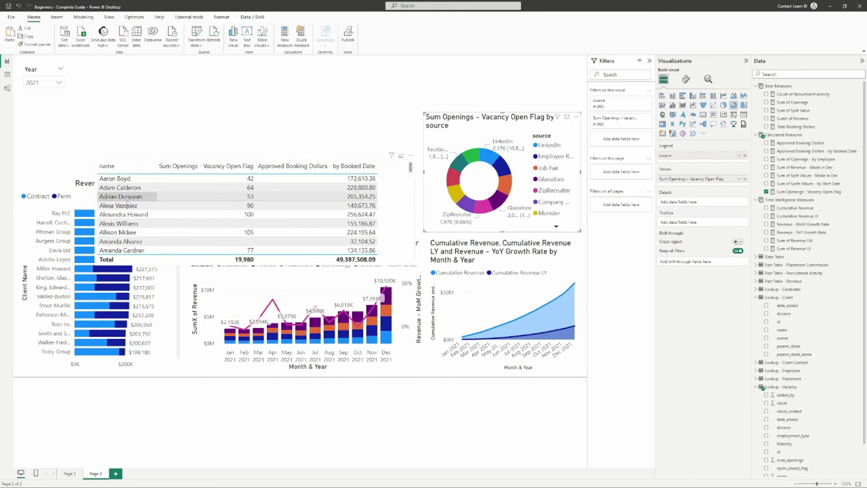
left_click(125, 198)
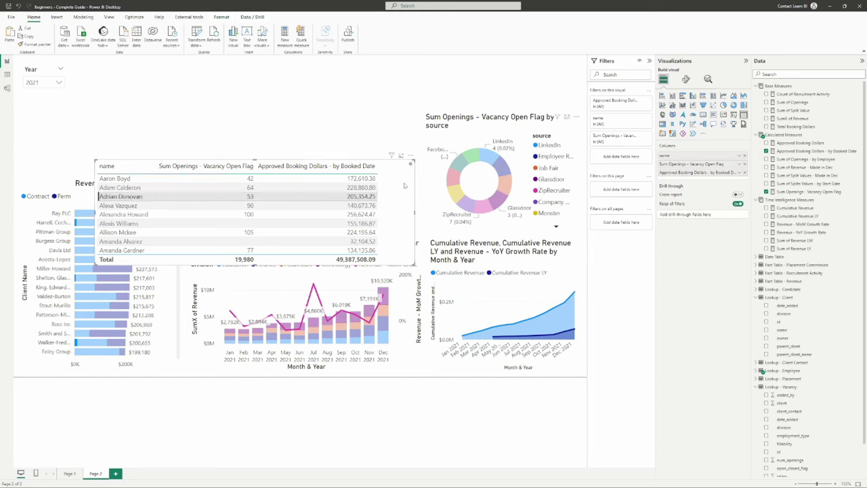
left_click(116, 198)
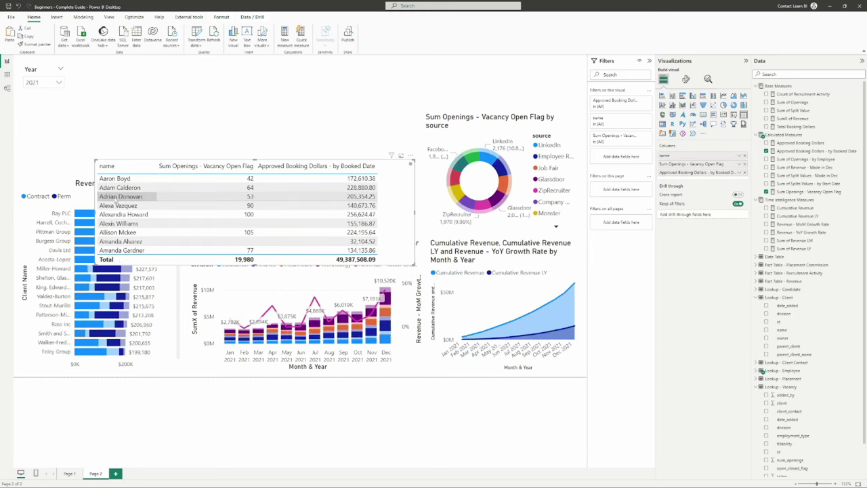
Step: Move the employee table up, convert it to a donut chart, and keep only Approved Booking Dollars - by Booked Date in it
left_click_drag(403, 219, 393, 157)
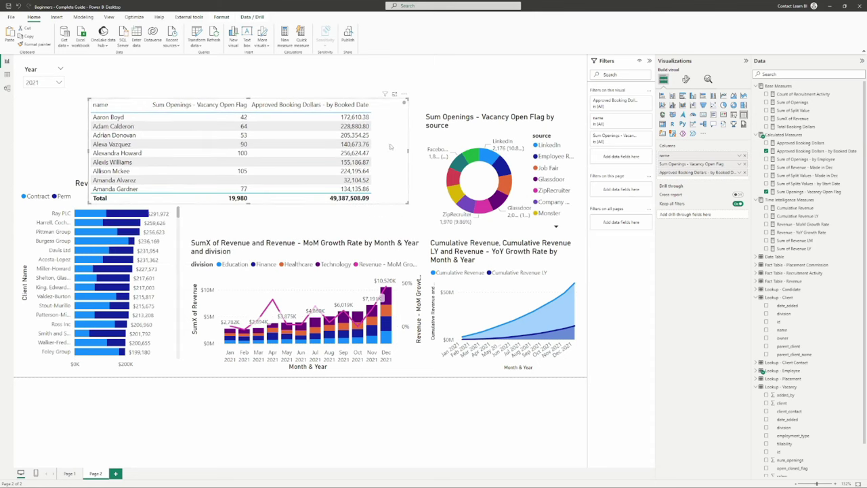
left_click(734, 106)
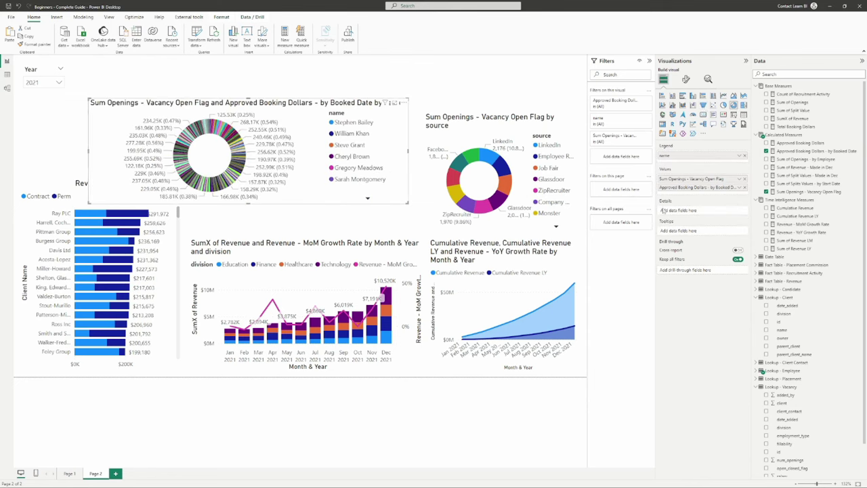
left_click(745, 157)
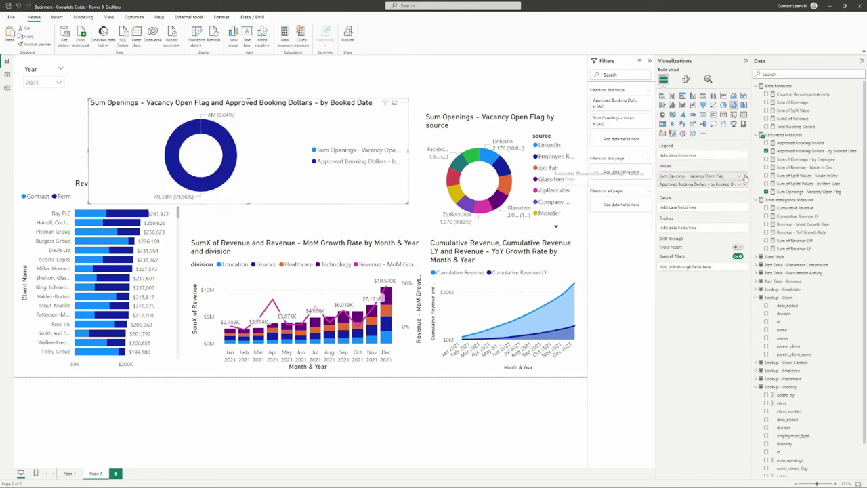
left_click(745, 175)
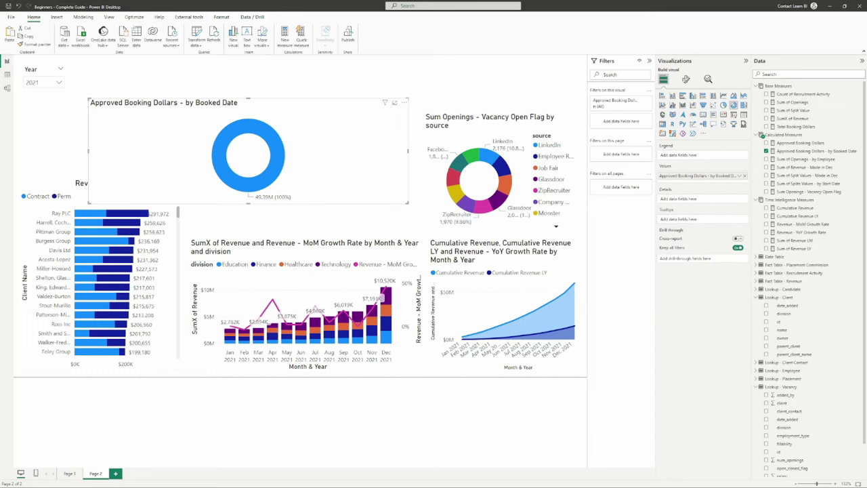
Step: Search the fields for source and use the Lookup - Candidate source field as the booking dollars donut chart's legend
left_click(807, 74)
type("source")
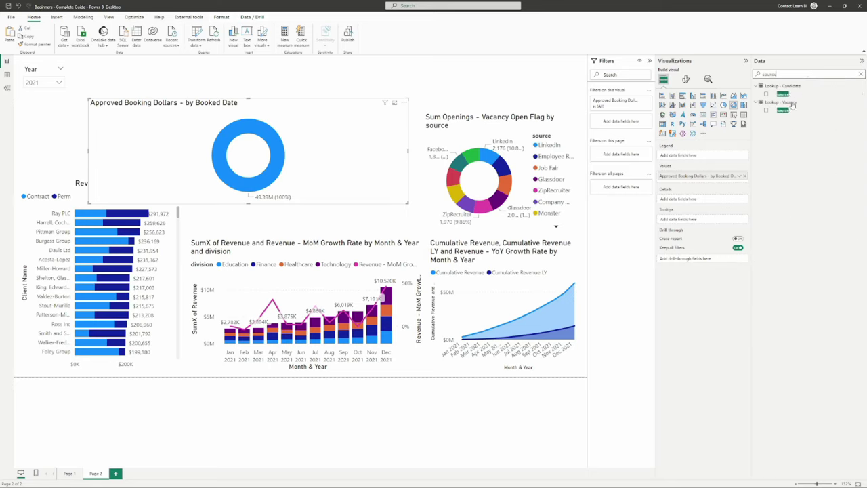
left_click_drag(783, 95, 681, 155)
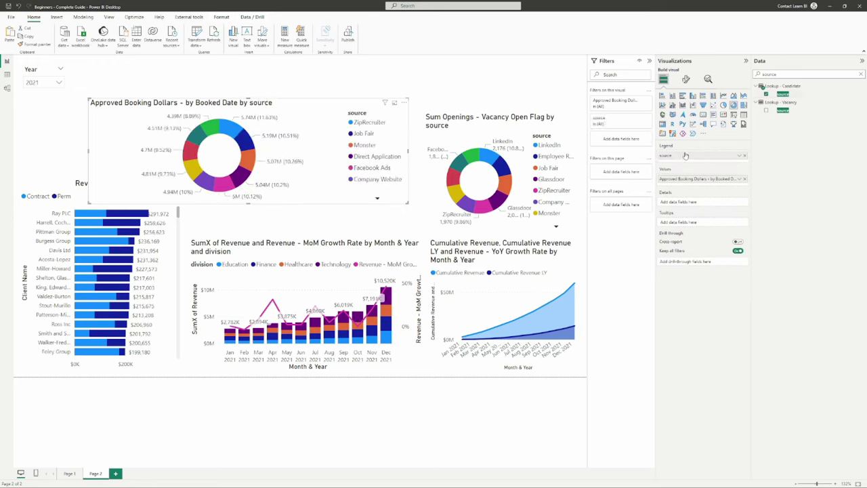
Step: Shrink both donut charts and stack them above the cumulative revenue chart, with approved booking dollars above vacancy openings
left_click_drag(408, 99, 211, 119)
left_click_drag(149, 119, 503, 57)
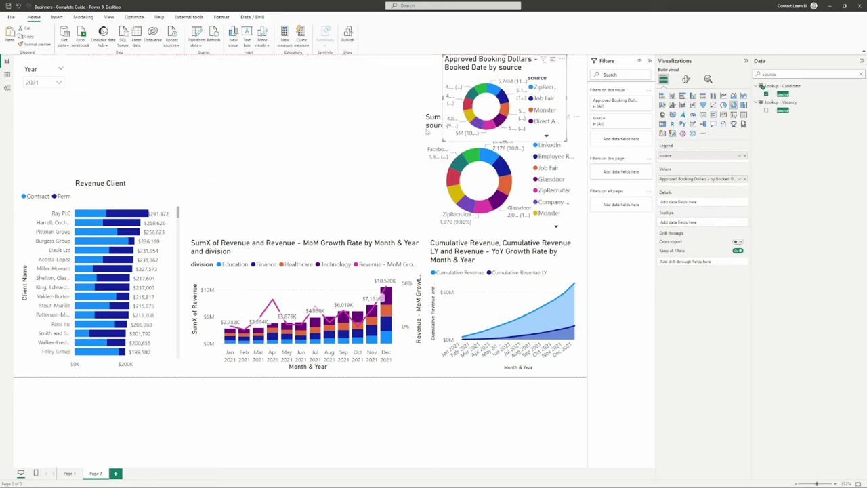
left_click_drag(429, 117, 431, 153)
left_click(442, 58)
mouse_move(442, 58)
left_mouse_down()
mouse_move(426, 73)
mouse_move(441, 72)
mouse_move(431, 68)
left_mouse_up()
left_click(420, 95)
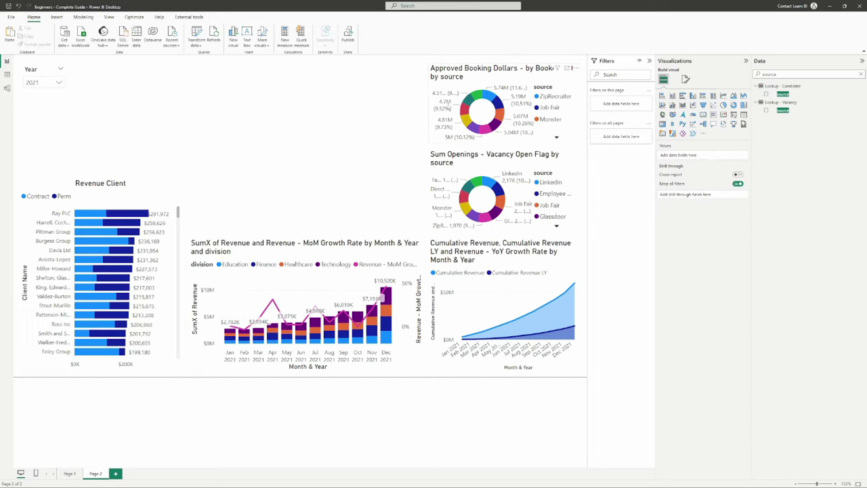
Step: Set the label contents of the vacancy openings donut chart to Data value, percent of total
left_click(461, 156)
mouse_move(559, 157)
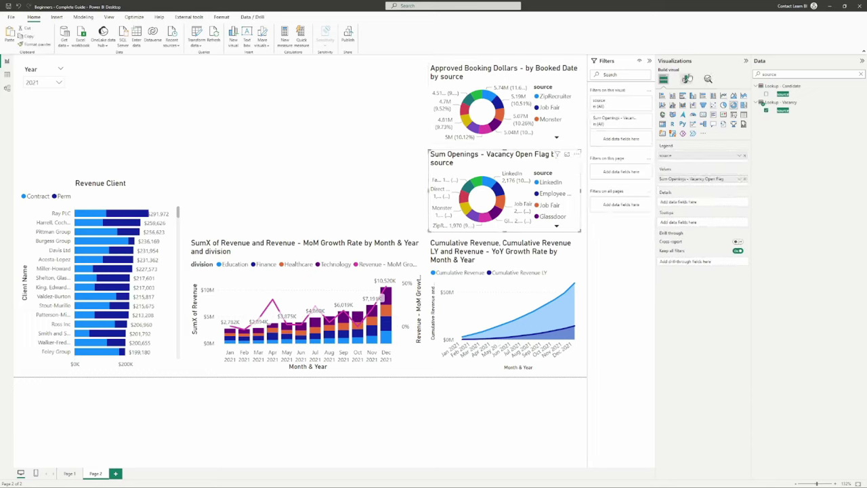
left_click(686, 79)
left_click(676, 139)
left_click(677, 138)
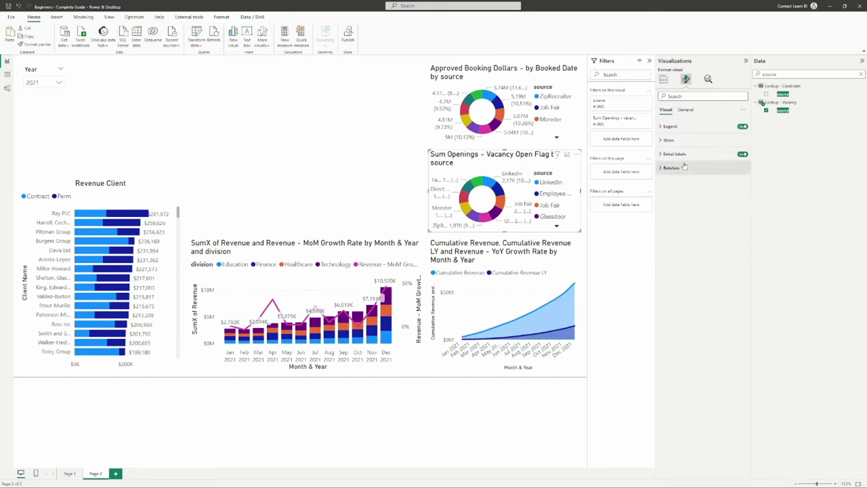
left_click(675, 154)
left_click(703, 215)
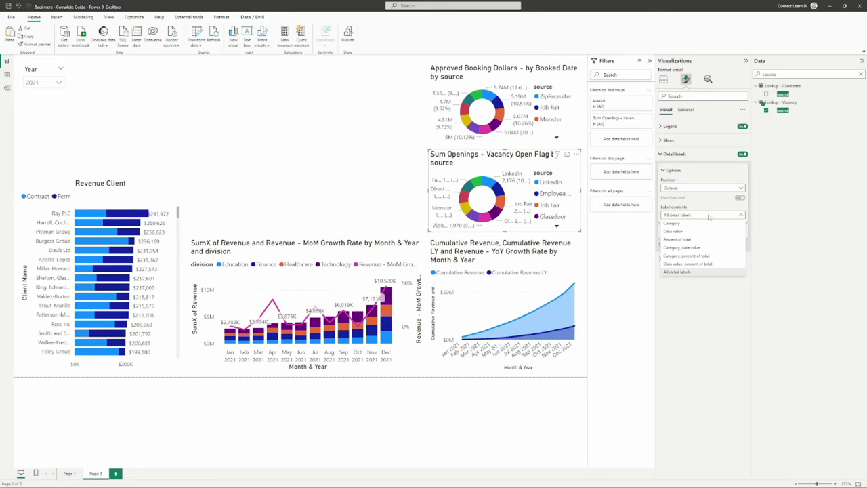
left_click(722, 264)
Step: Set the label contents of the approved booking dollars donut chart to Data value, percent of total
left_click(481, 80)
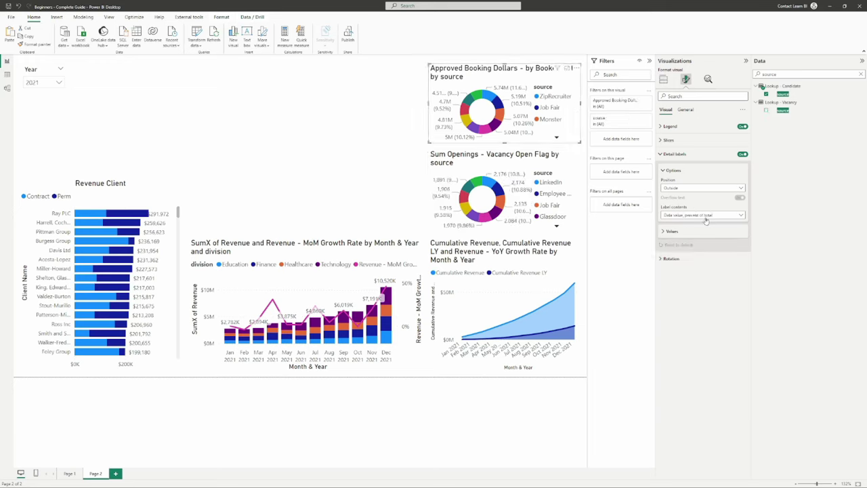
left_click(705, 215)
left_click(714, 258)
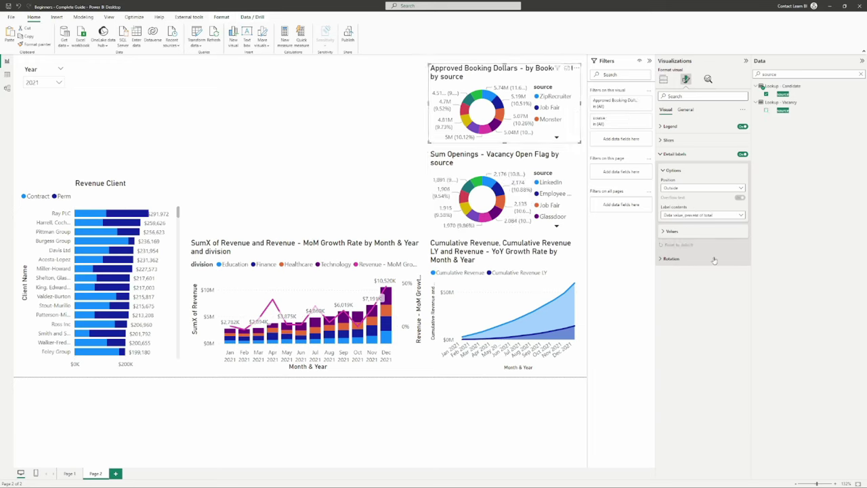
left_click(694, 216)
left_click(714, 265)
left_click(416, 157)
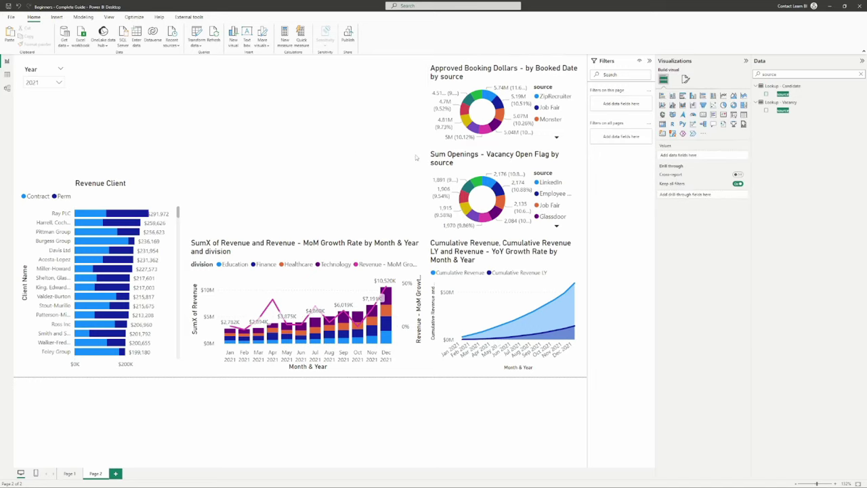
Step: Select both donut charts together and turn off their legend titles
left_click(451, 166)
left_click(487, 88)
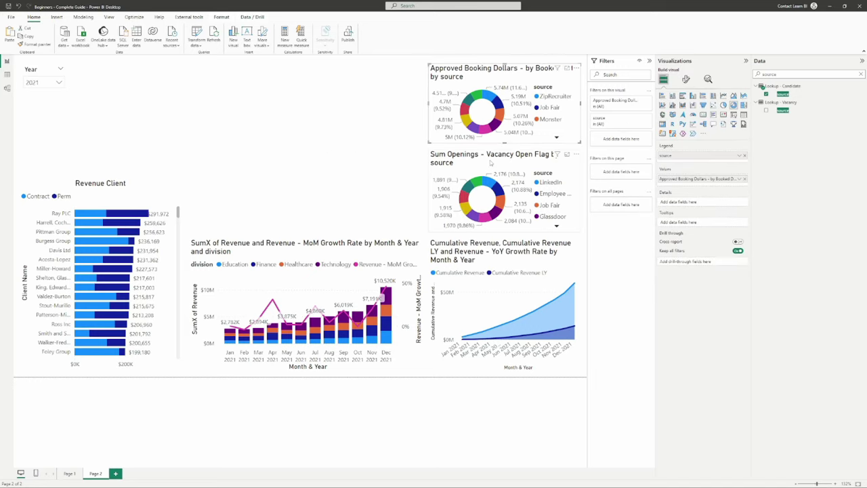
left_click(685, 78)
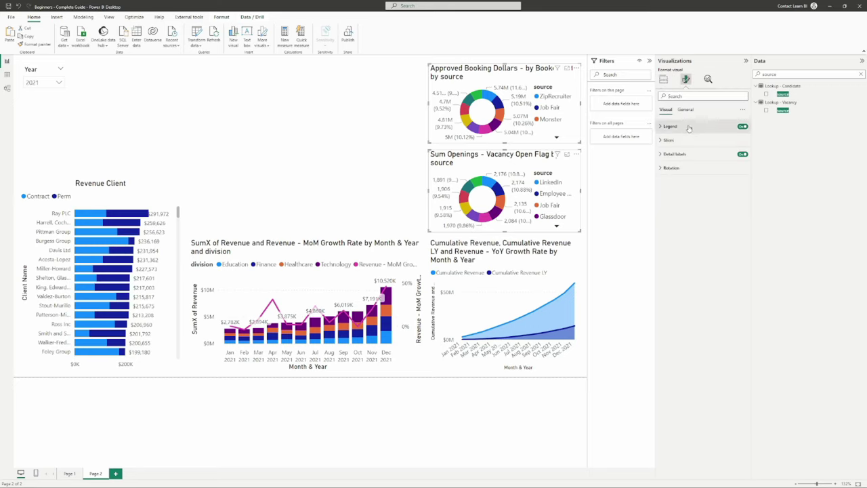
left_click(689, 127)
left_click(742, 198)
left_click(377, 105)
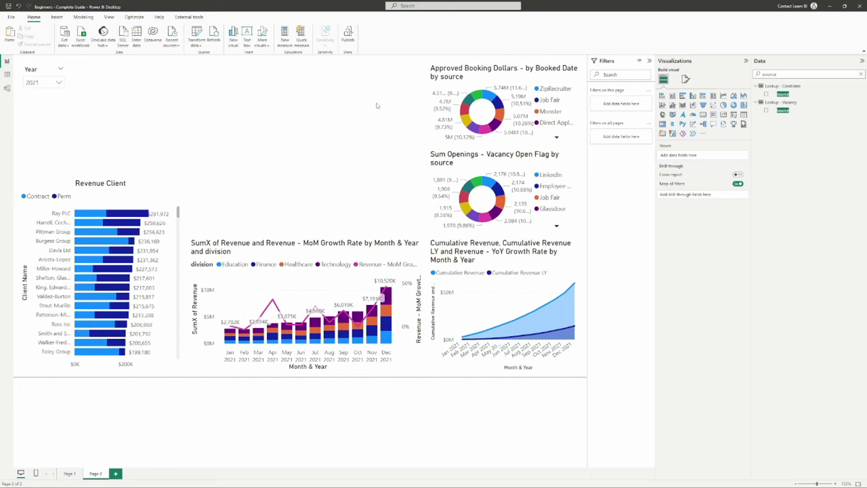
Step: Cross-filter the page by ZipRecruiter and by clients in the Revenue Client chart to examine the other visuals, clearing each selection
left_click(489, 99)
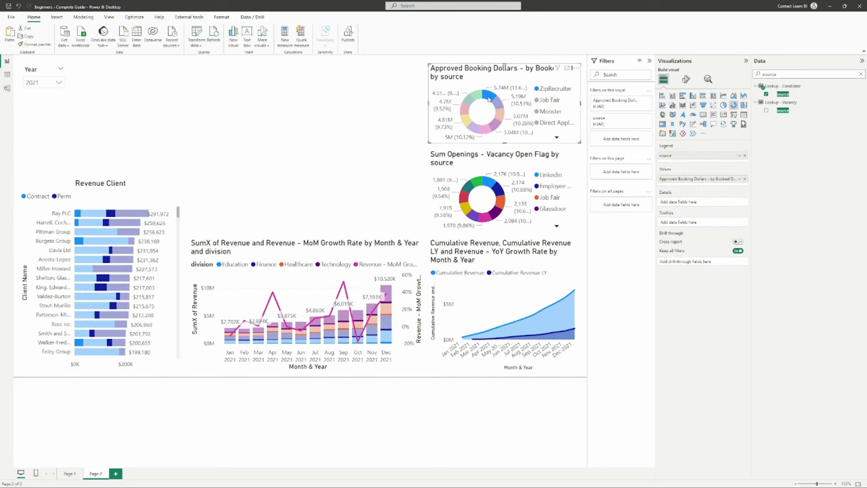
left_click(489, 99)
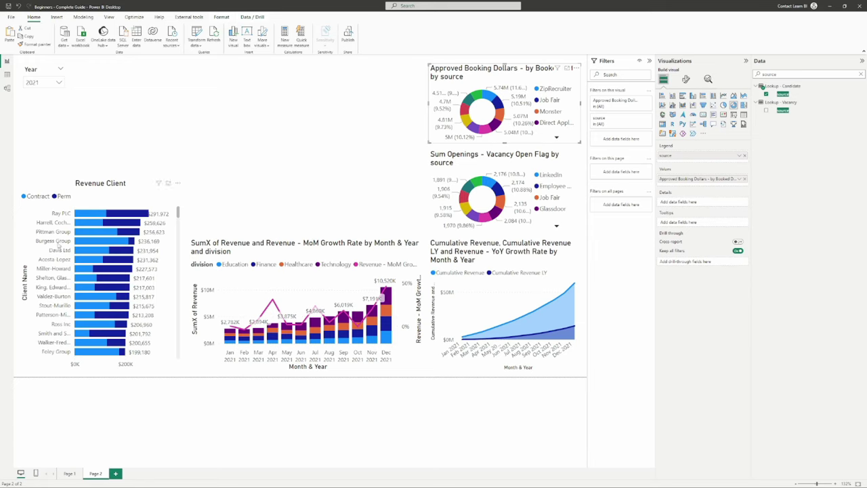
left_click(58, 243)
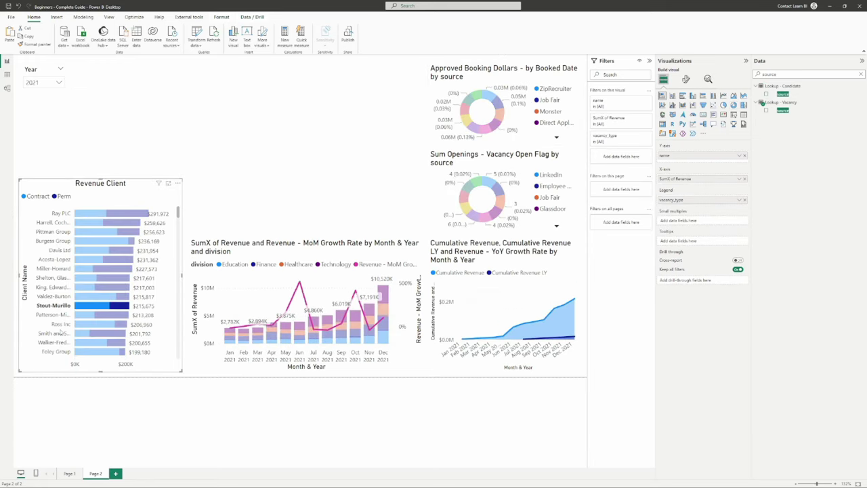
left_click(60, 296)
left_click(60, 296)
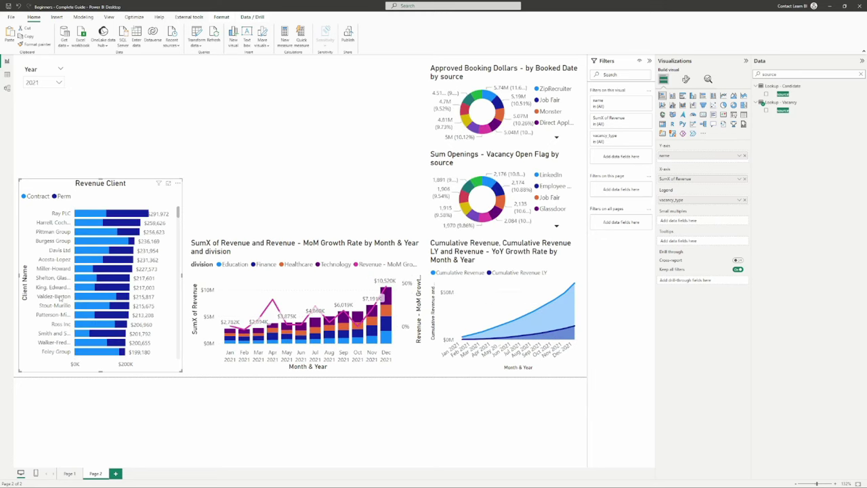
left_click(281, 158)
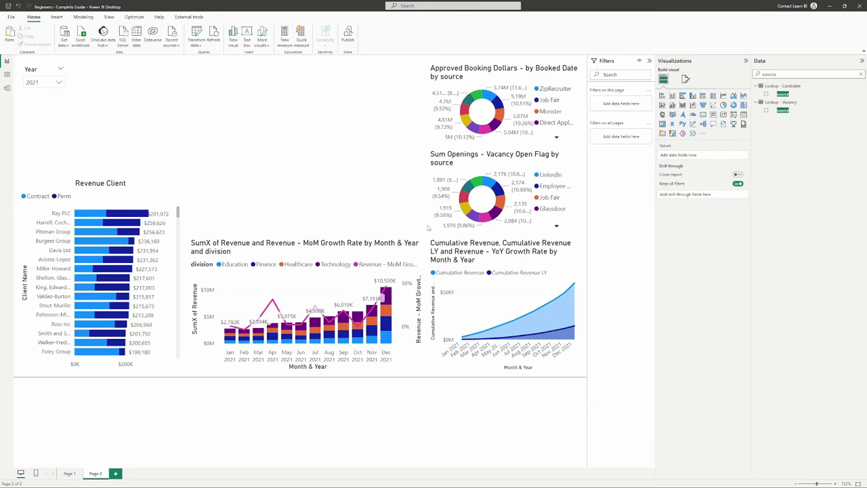
Step: Search the fields for name and create a new table of employee names in the empty area above the monthly revenue chart
mouse_move(202, 113)
left_mouse_down()
mouse_move(387, 248)
mouse_move(391, 225)
left_mouse_up()
double_click(815, 75)
key("BackSpace")
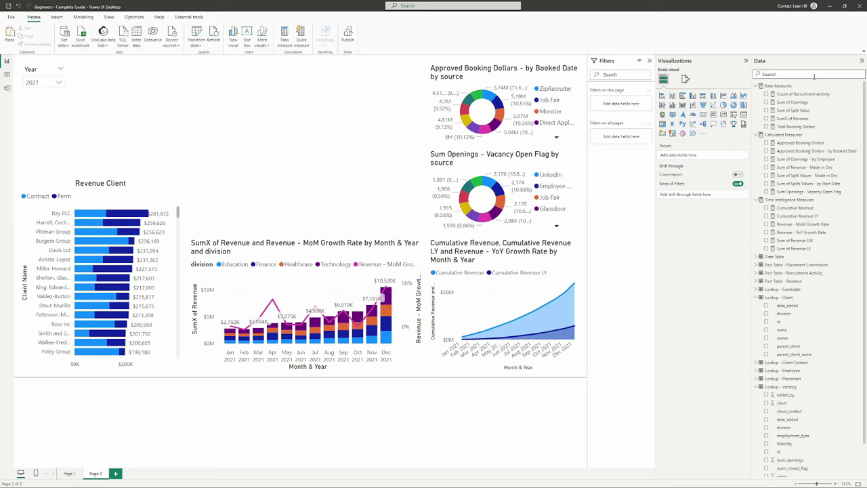
type("name")
left_click_drag(782, 183, 306, 112)
left_click(861, 74)
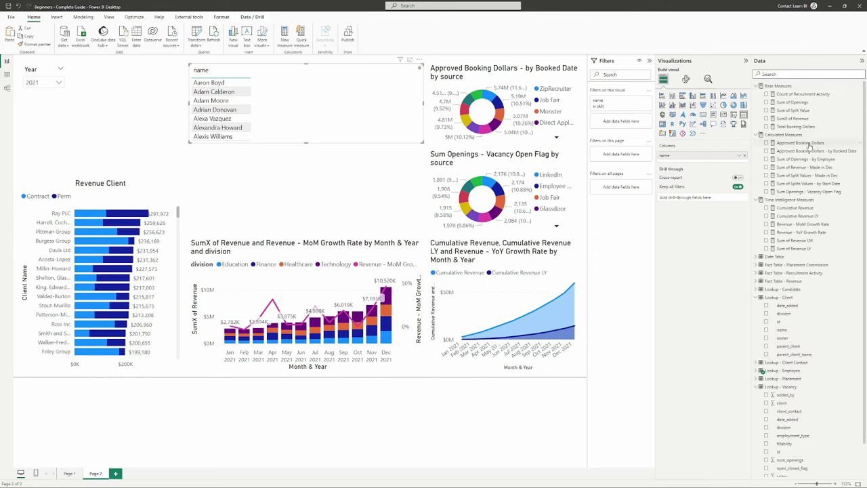
Step: Add Approved Booking Dollars - by Booked Date to the table, extend it down to the monthly revenue chart, and narrow the measure column
left_click_drag(808, 150, 309, 124)
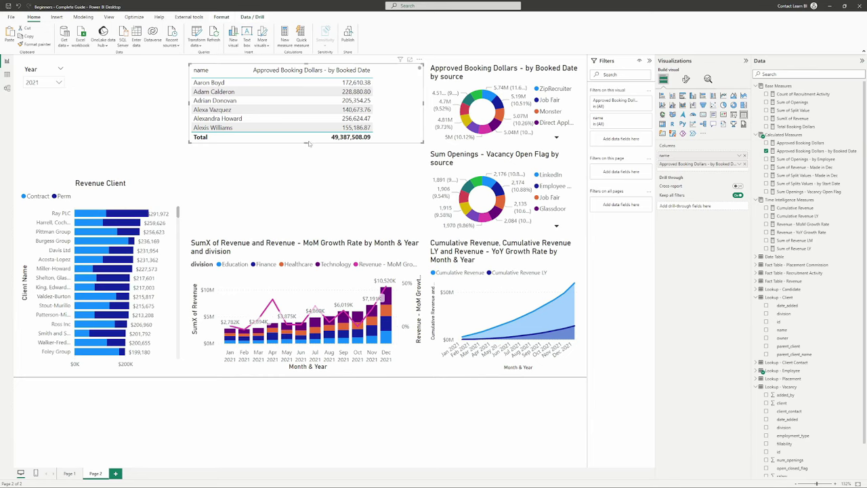
left_click_drag(306, 143, 306, 237)
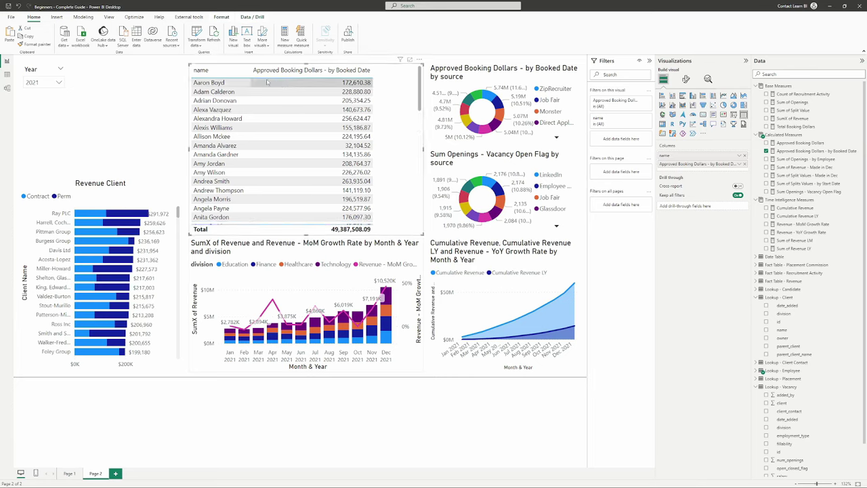
left_click_drag(372, 75, 293, 81)
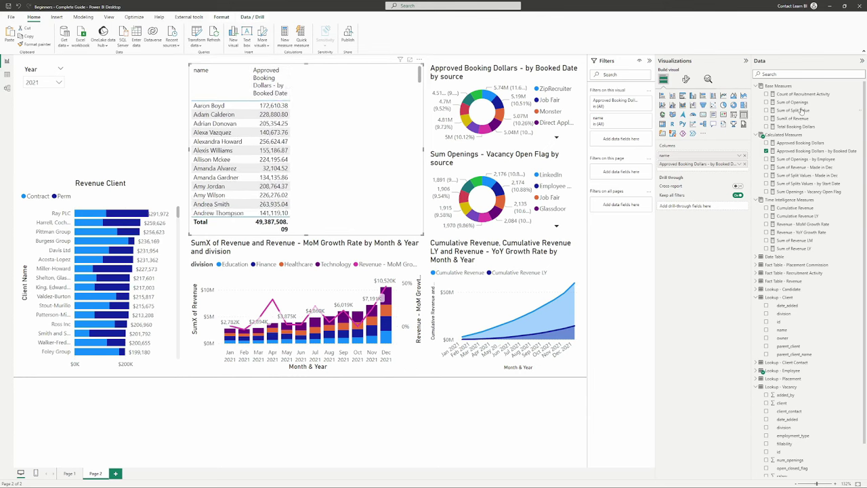
Step: Set Approved Booking Dollars - by Booked Date to 0 decimal places and add Count of Recruitment Activity to the employee table
left_click(835, 151)
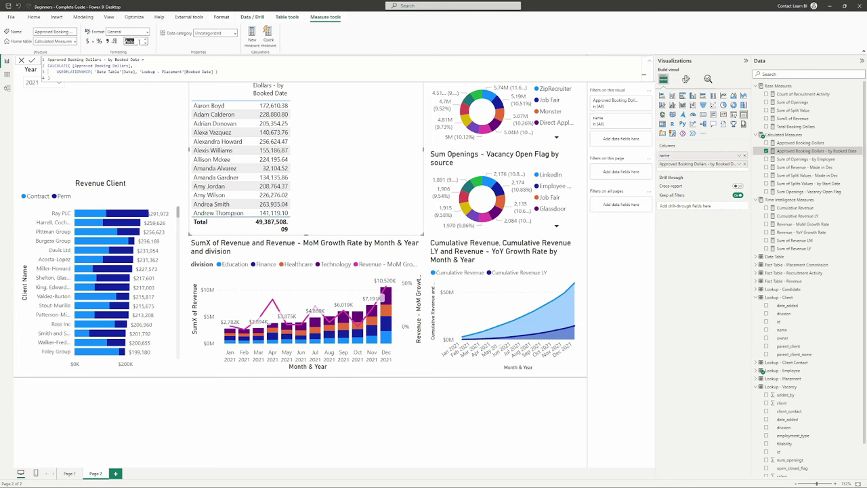
key("Return")
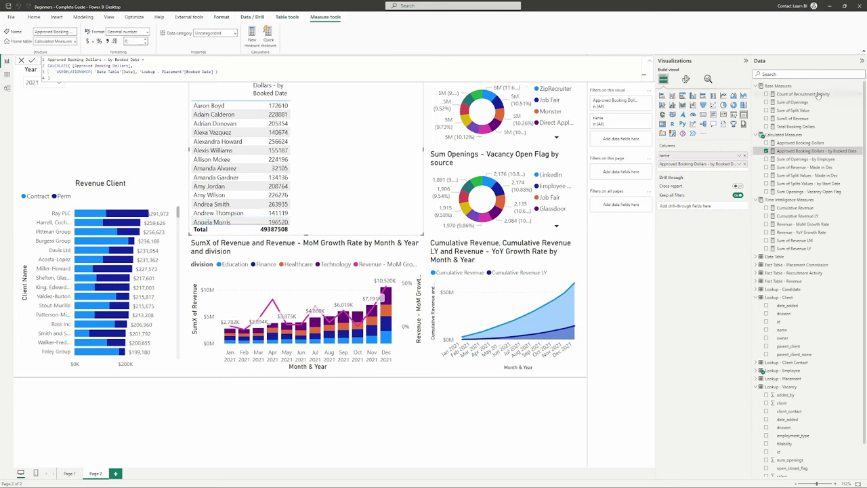
left_click_drag(274, 213, 278, 208)
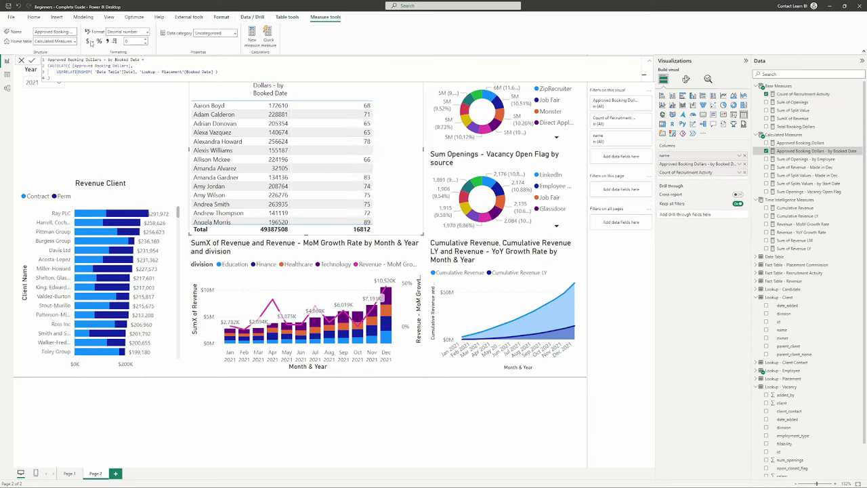
Step: Format the Approved Booking Dollars - by Booked Date measure as currency with 0 decimal places and close the formula editor
left_click(88, 41)
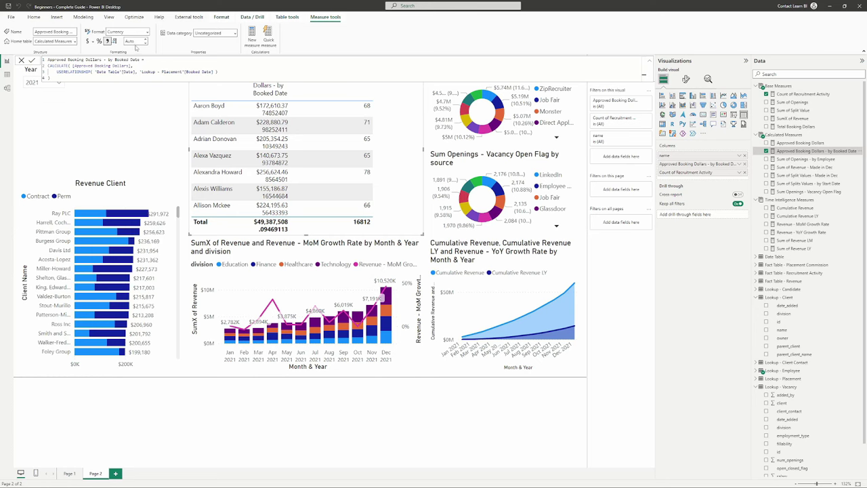
left_click(136, 40)
type("0")
left_click(21, 60)
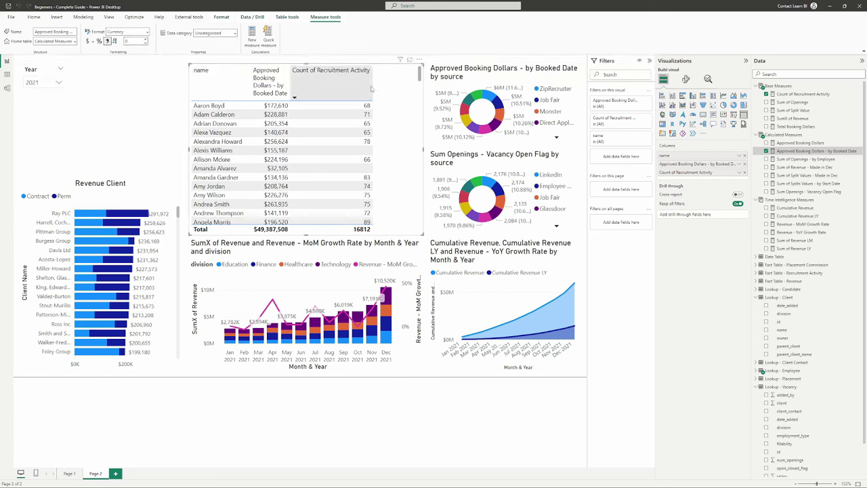
Step: Narrow the table's Count of Recruitment Activity column and create a measure named AverageX of Revenue in Calculated Measures
left_click_drag(372, 86, 326, 86)
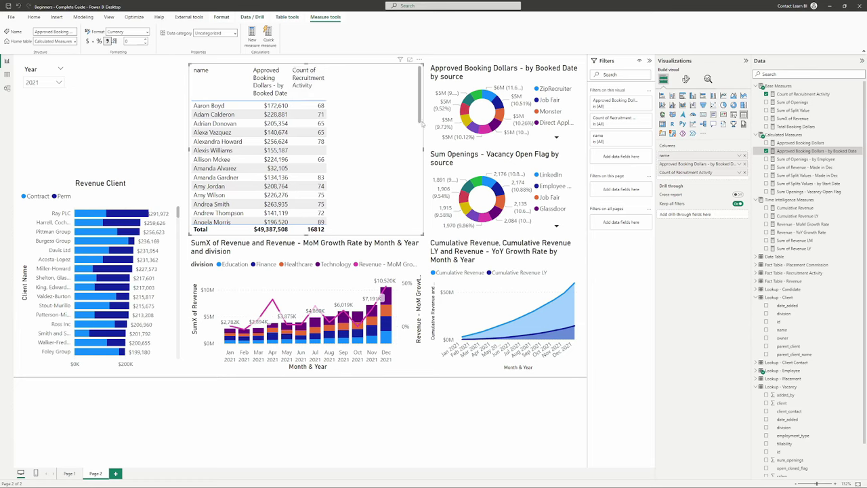
left_click(786, 135)
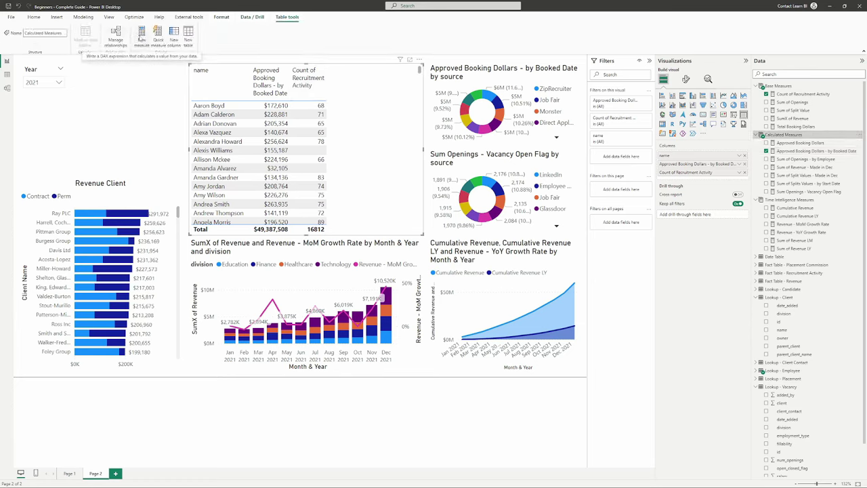
left_click(142, 38)
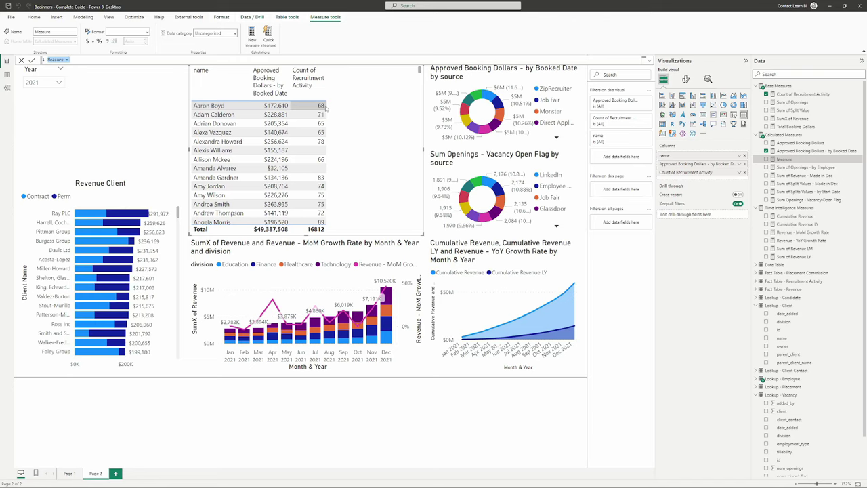
type("AverageX of Revenue")
key("shift+Return")
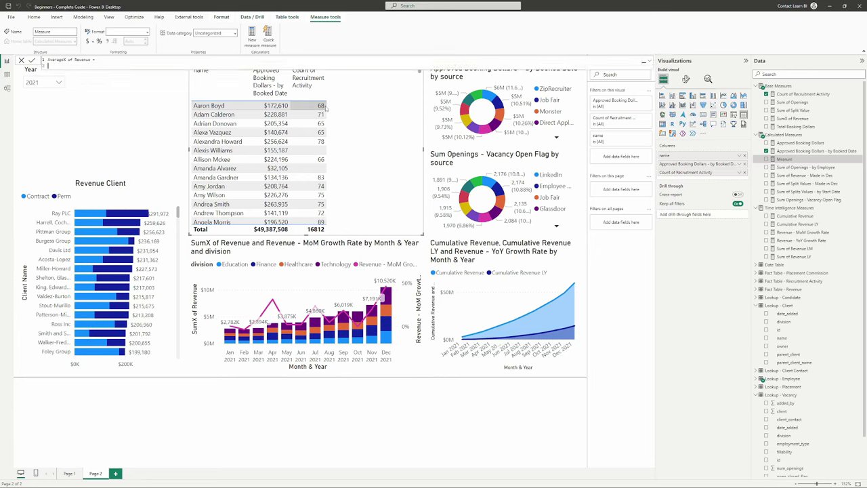
Step: Begin the measure formula with AVERAGEX, using VALUES('Date Table'[Month & Year]) as its table argument
type("avera")
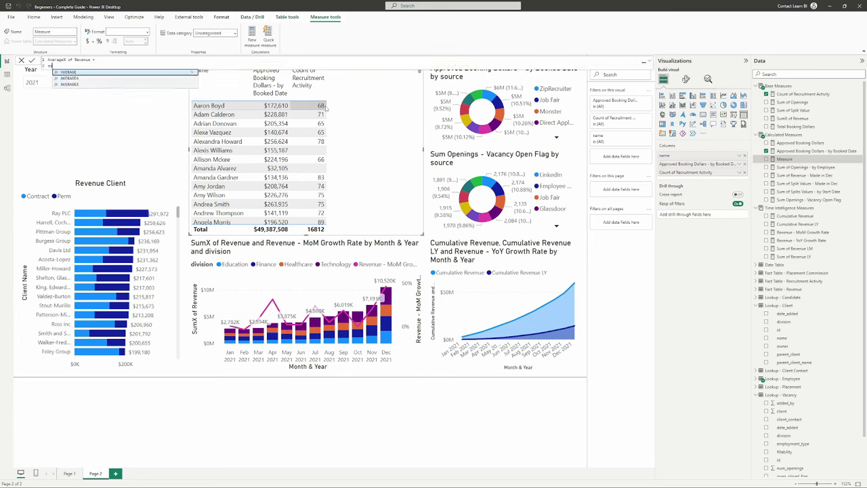
left_click(88, 84)
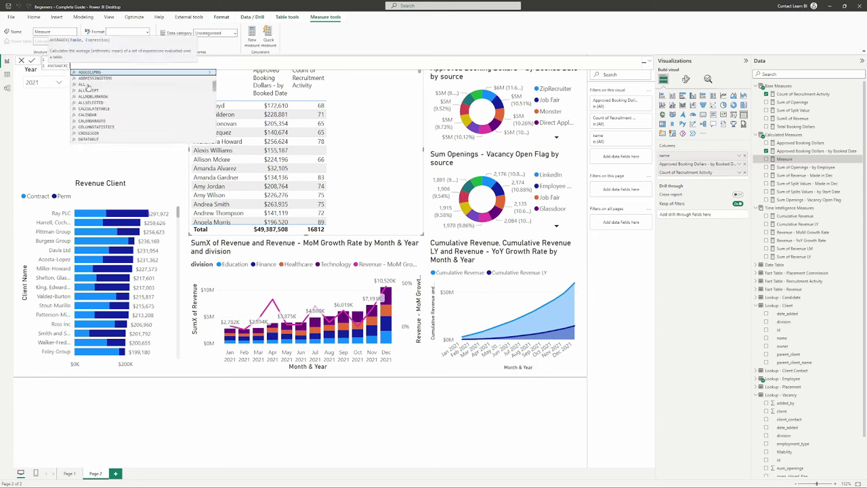
type("value")
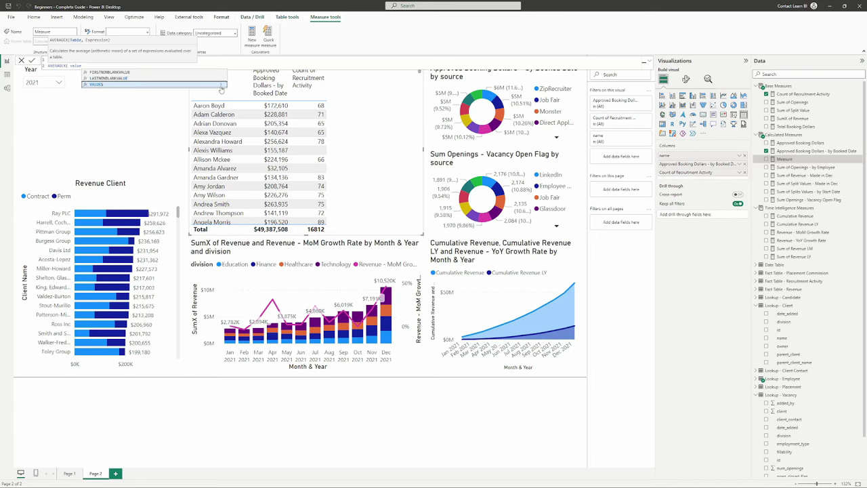
left_click(221, 85)
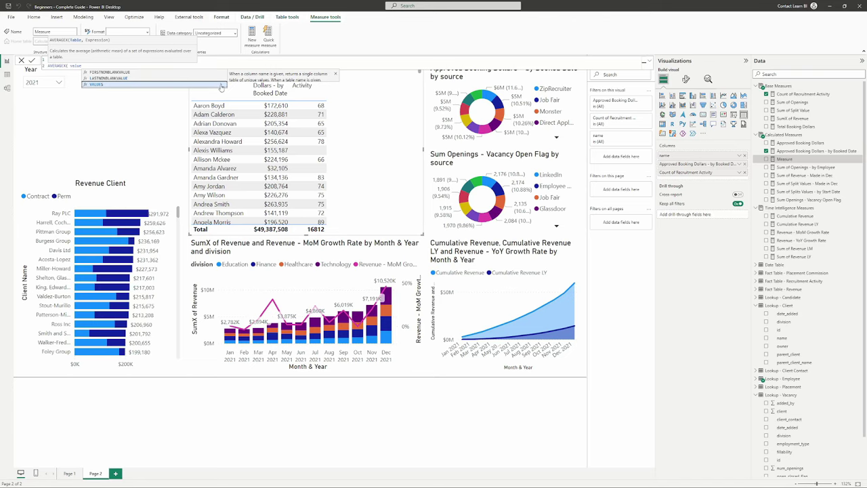
mouse_move(231, 346)
key("Tab")
type("'Date Table'[Month & Year]")
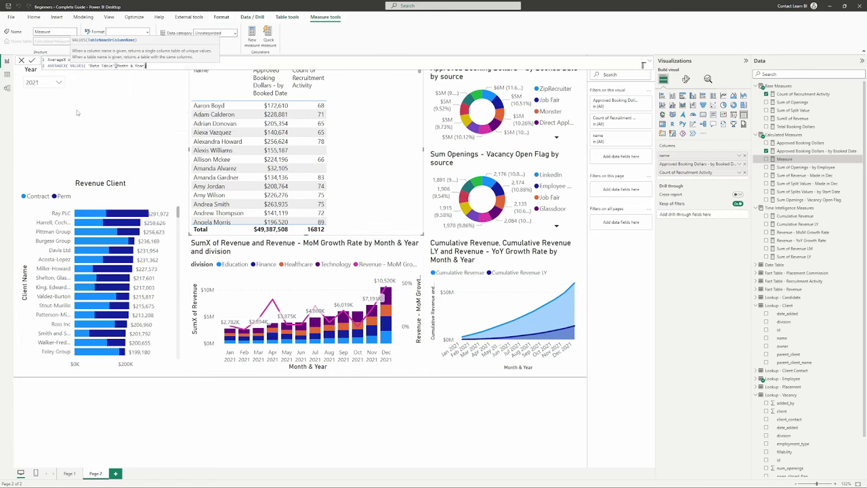
type("),")
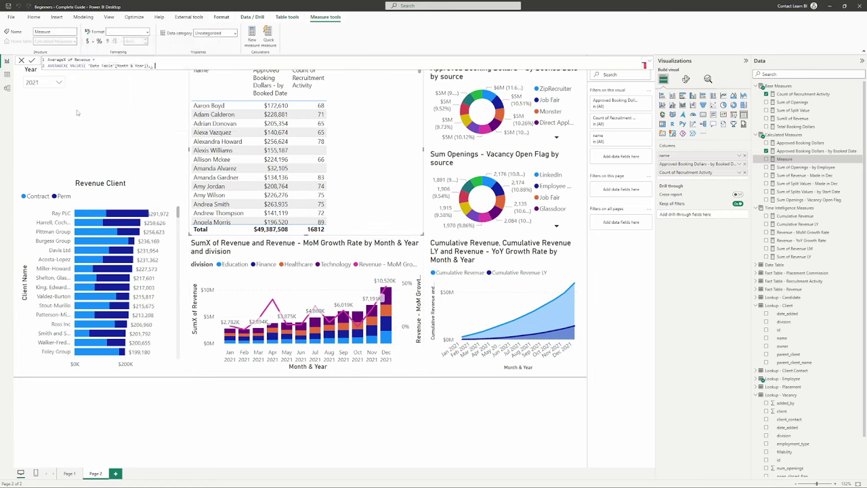
Step: Enter [SumX of Revenue] on a new line as the AVERAGEX expression and close the function
key("shift+Return")
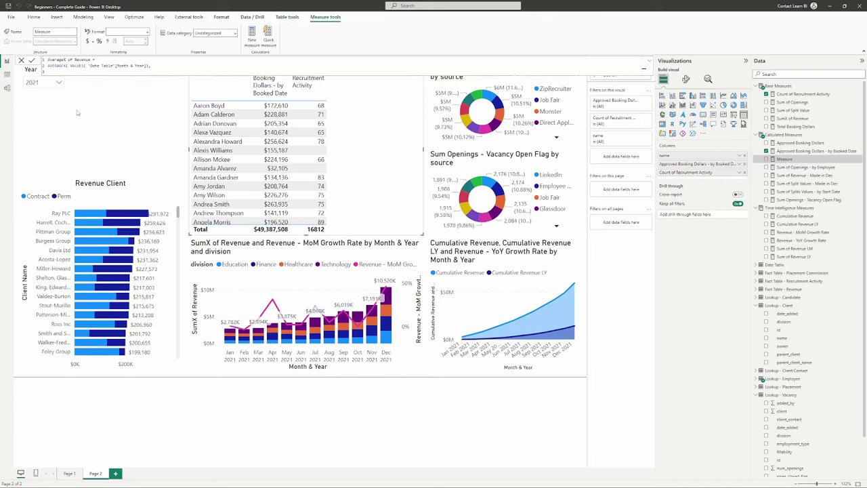
type("sum")
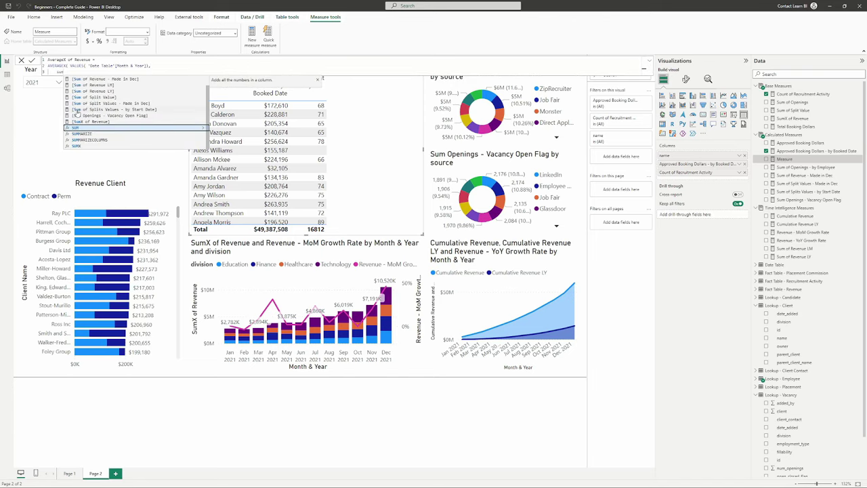
left_click(93, 123)
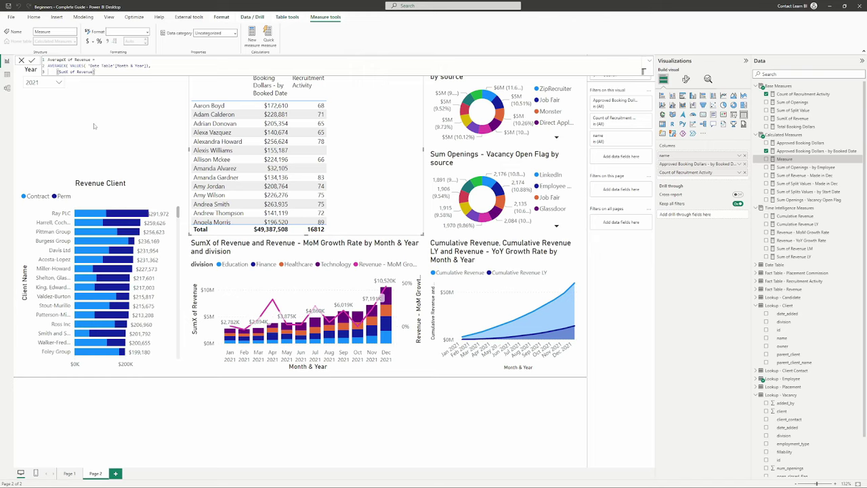
key("shift+Return")
type(")")
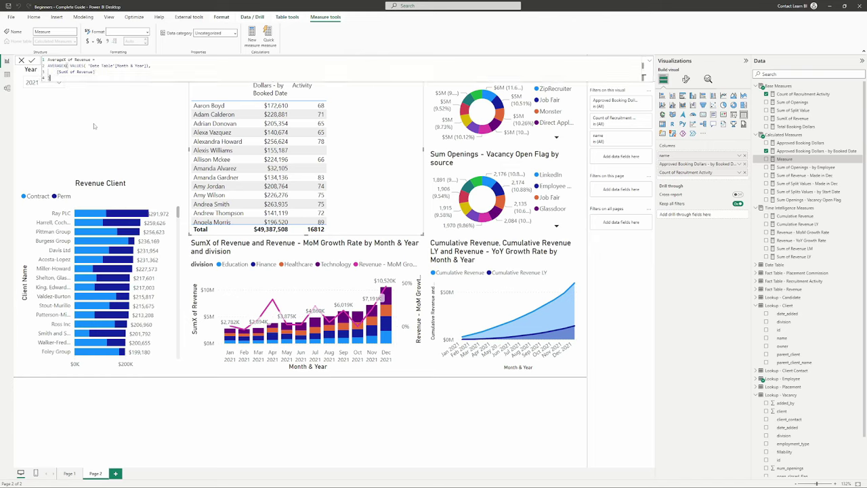
Step: Examine the AVERAGEX formula part by part: the function, its VALUES table argument, and the [SumX of Revenue] expression
double_click(77, 65)
left_click_drag(71, 65, 150, 66)
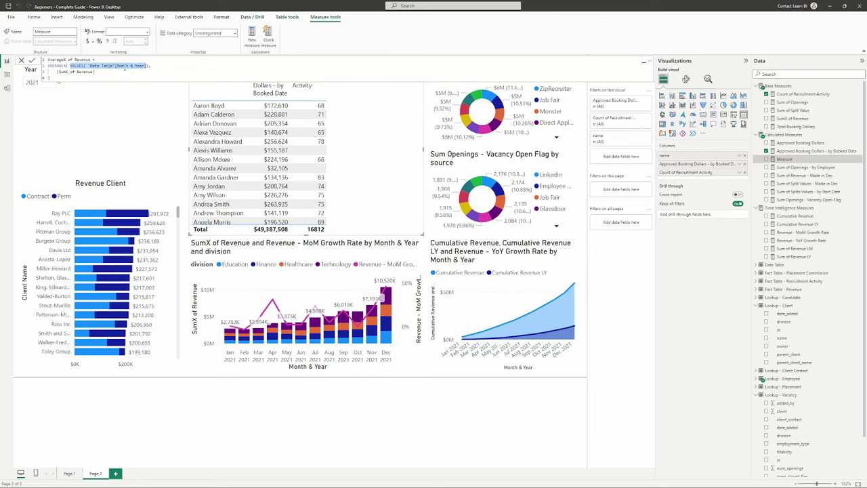
left_click_drag(70, 66, 48, 66)
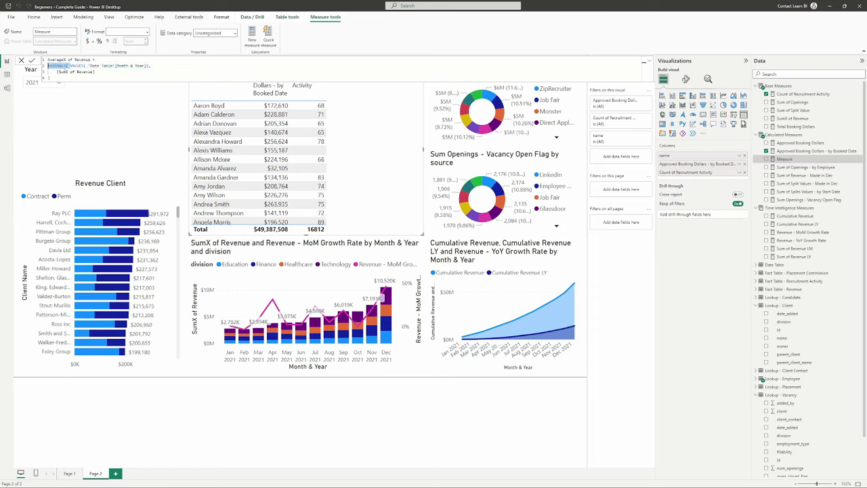
left_click(64, 65)
double_click(64, 66)
left_click_drag(69, 65, 150, 66)
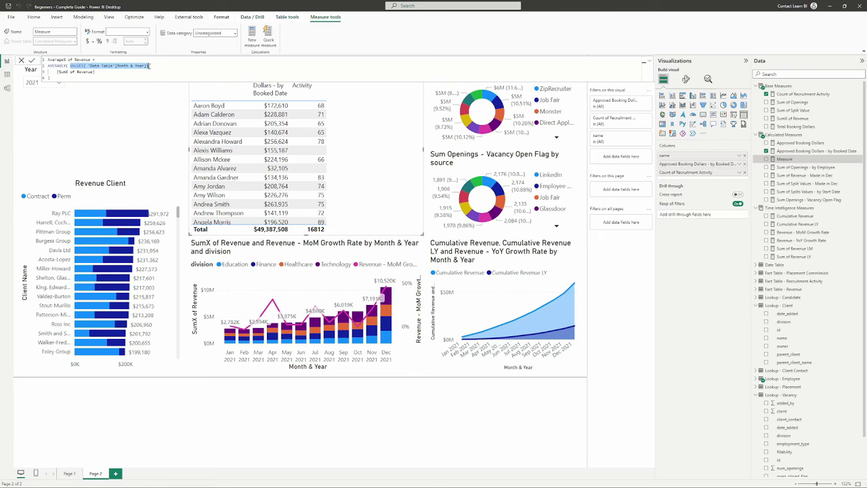
left_click_drag(56, 71, 109, 70)
left_click(98, 73)
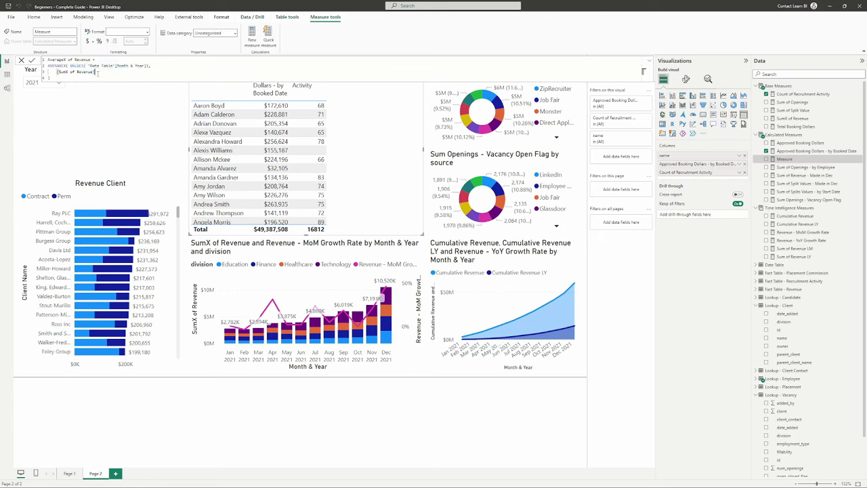
left_click(65, 76)
left_click_drag(56, 72, 95, 72)
left_click(109, 72)
left_click(107, 76)
Step: Commit AverageX of Revenue and add it to the employee table, formatted with 0 decimal places
key("Return")
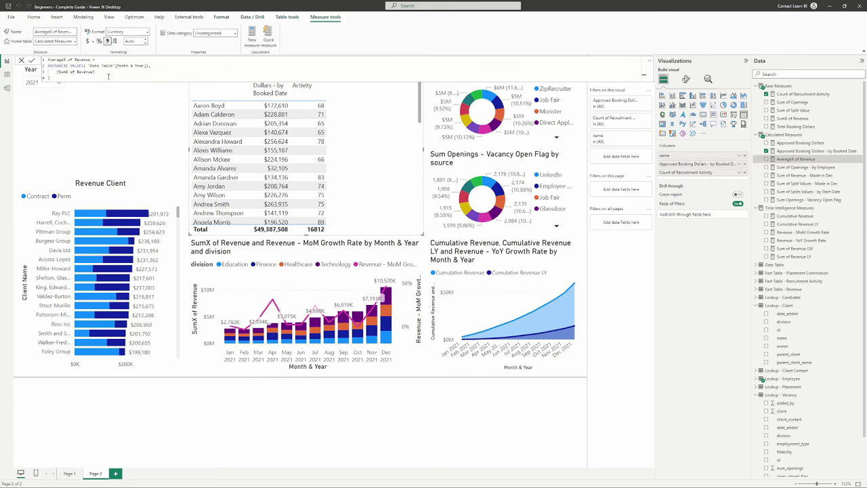
left_click_drag(796, 155, 375, 171)
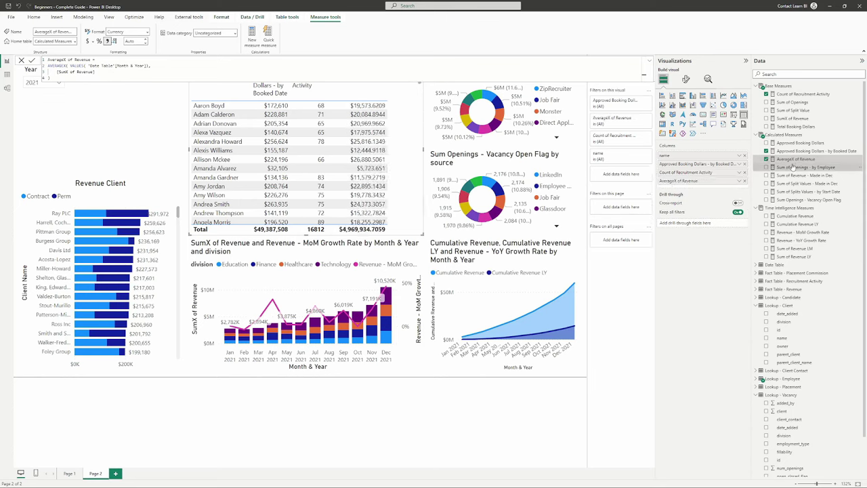
left_click(130, 42)
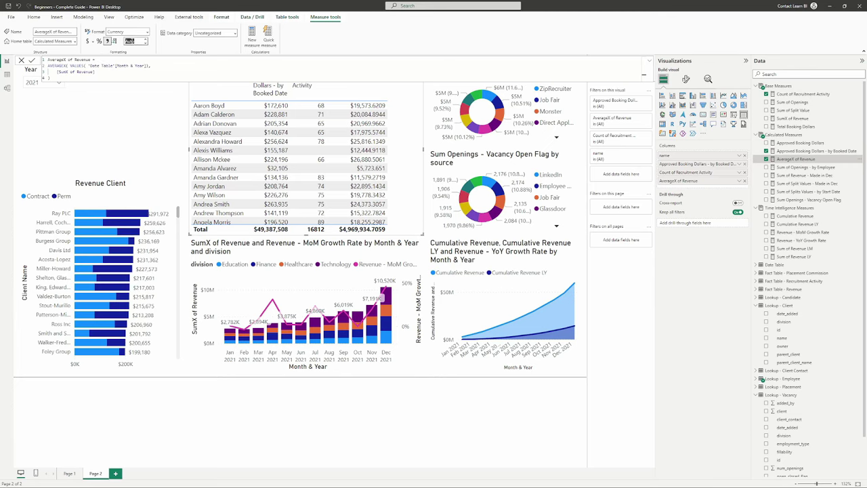
type("0")
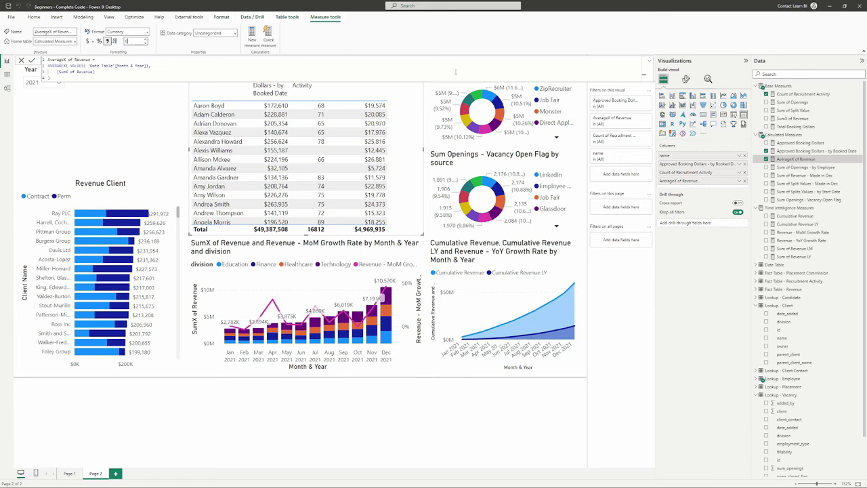
left_click(21, 60)
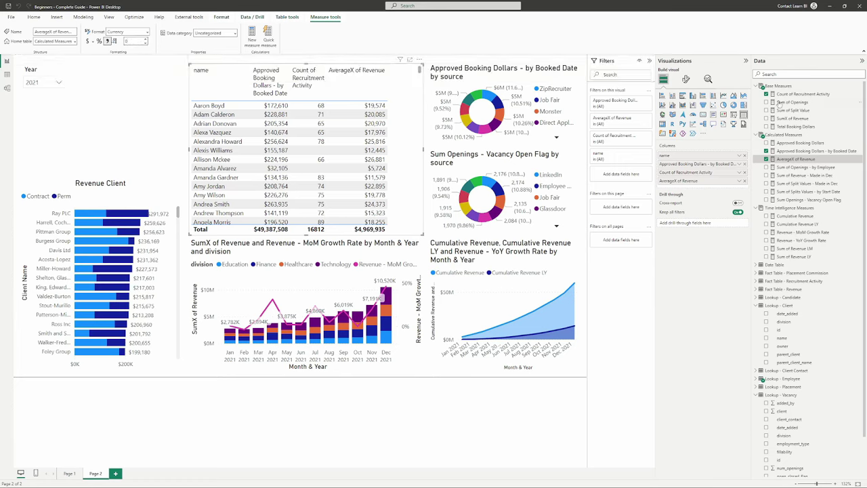
Step: Add SumX of Revenue to the employee table and narrow the AverageX of Revenue and SumX of Revenue columns
left_click(801, 121)
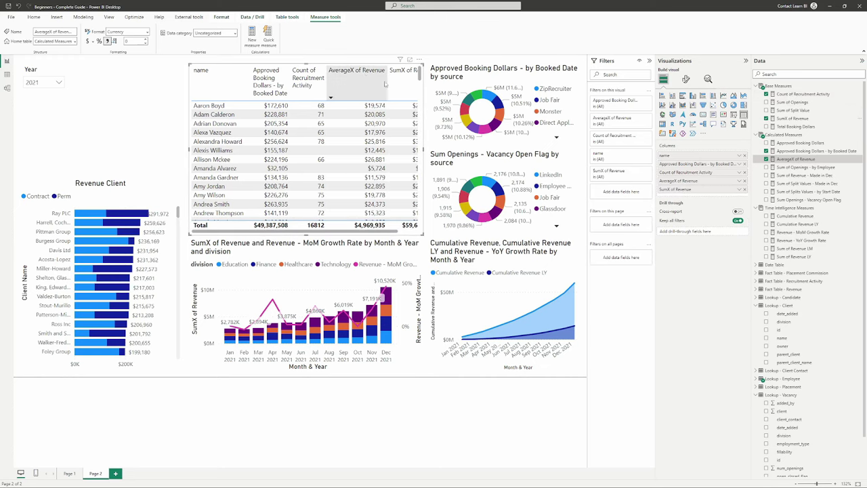
left_click_drag(387, 84, 358, 88)
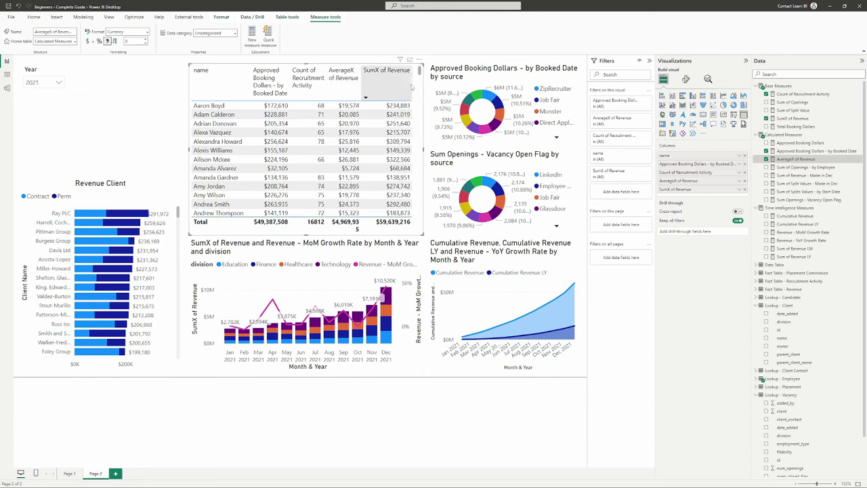
left_click_drag(410, 84, 395, 85)
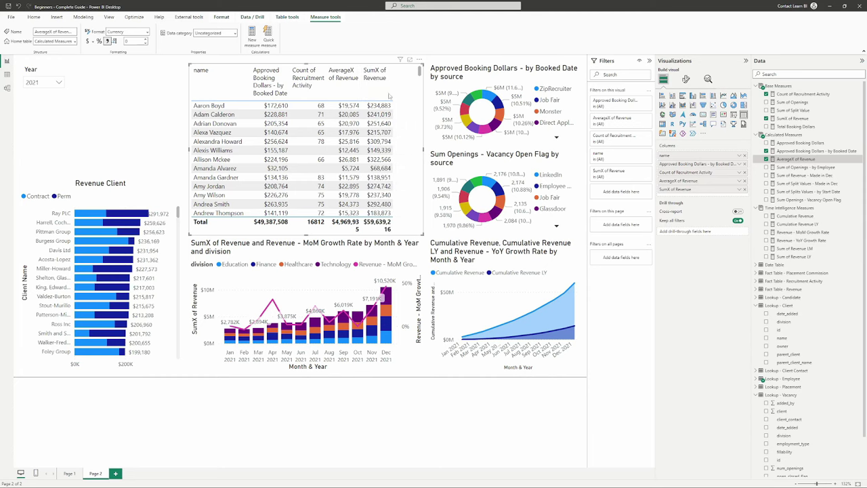
Step: Check cross-filtering with the first employee row, clear the selection, and sort the table by AverageX of Revenue in descending order
left_click(215, 105)
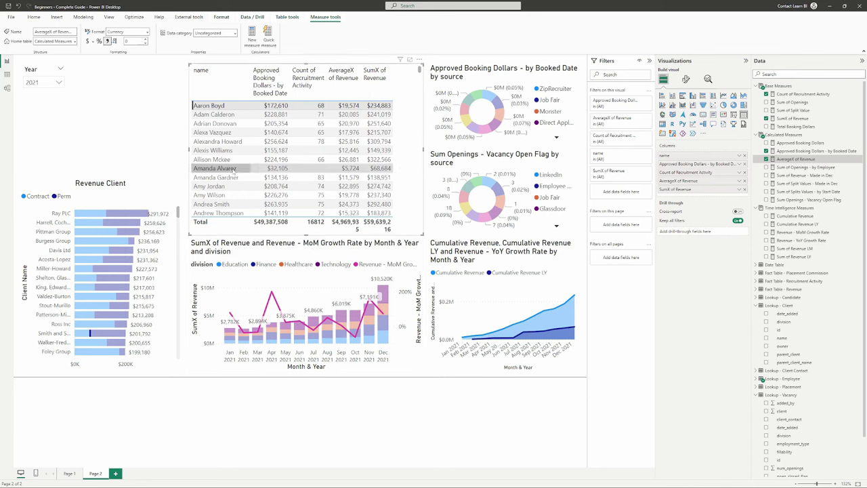
left_click(214, 107)
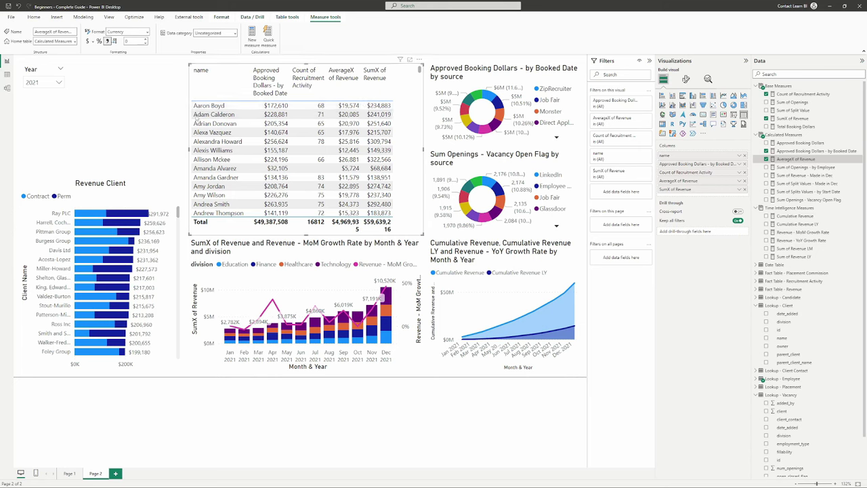
left_click(344, 107)
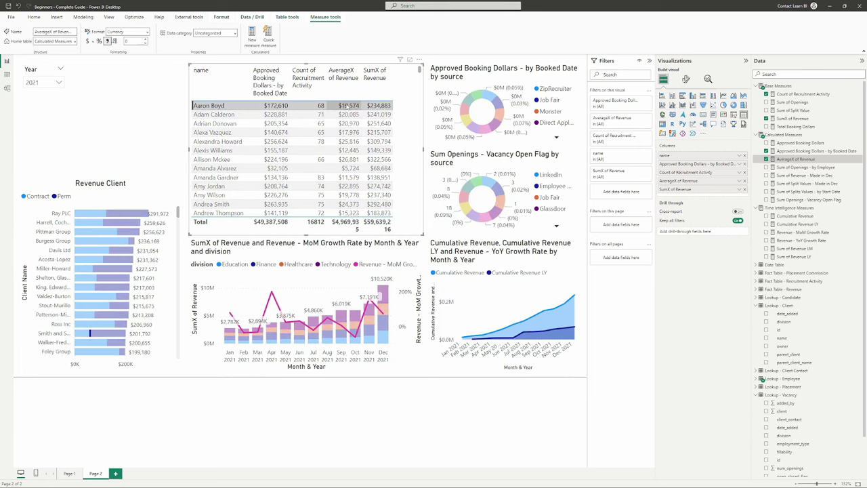
left_click(351, 107)
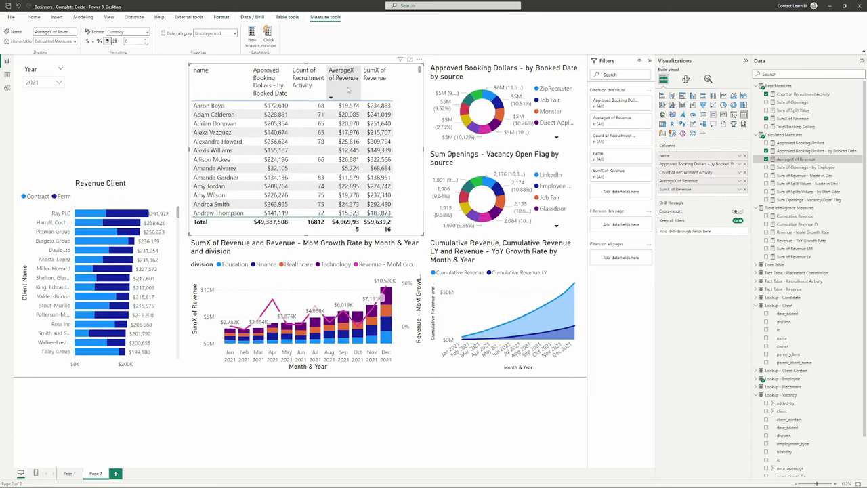
left_click(347, 89)
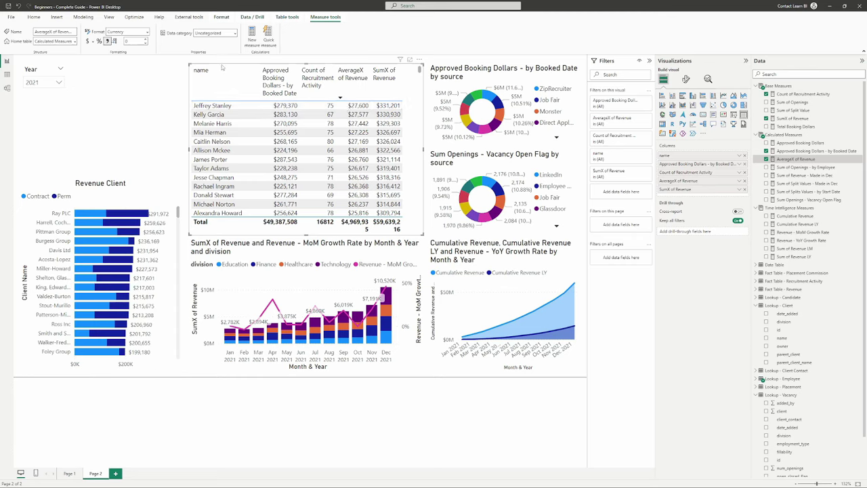
Step: Search the fields for client and replace the employee name in the table with the name field from Lookup - Client
left_click(794, 73)
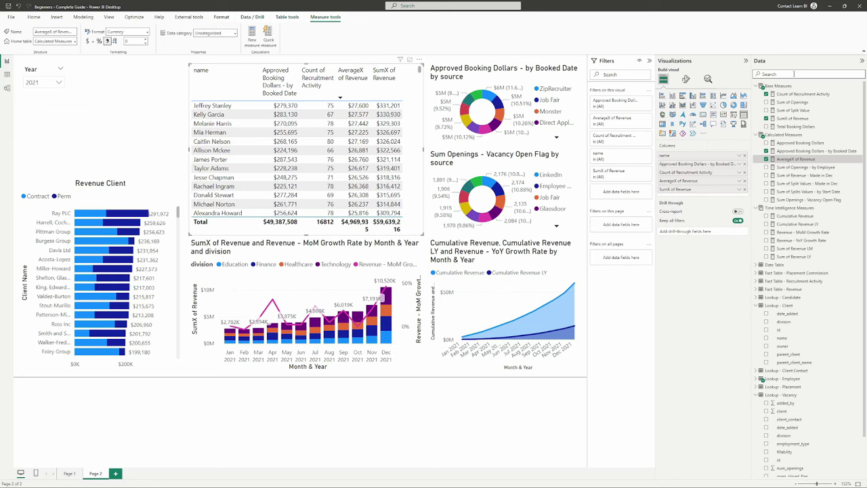
type("client")
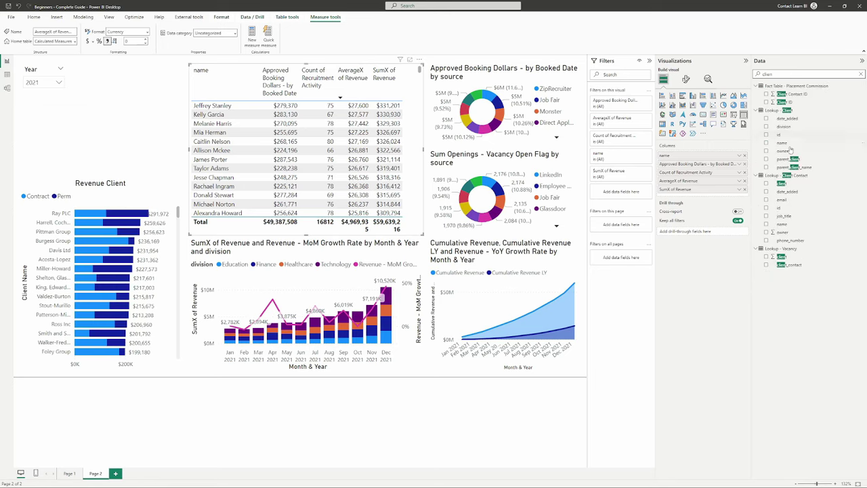
left_click_drag(781, 143, 681, 159)
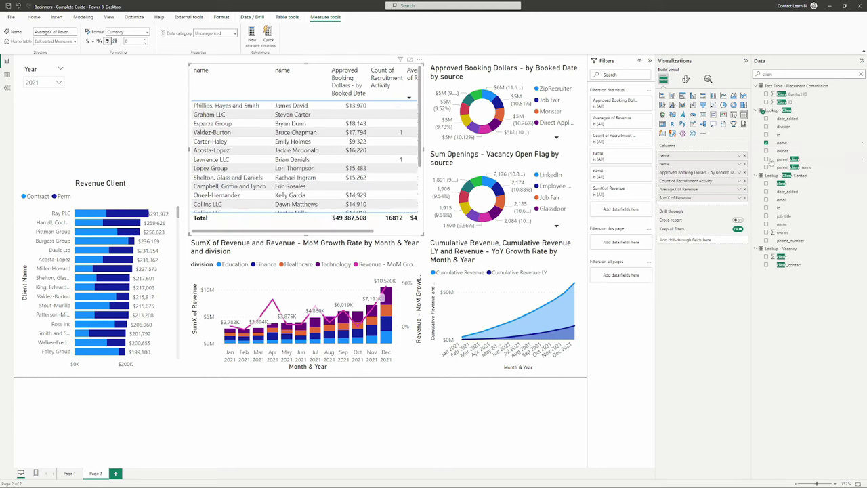
left_click(744, 163)
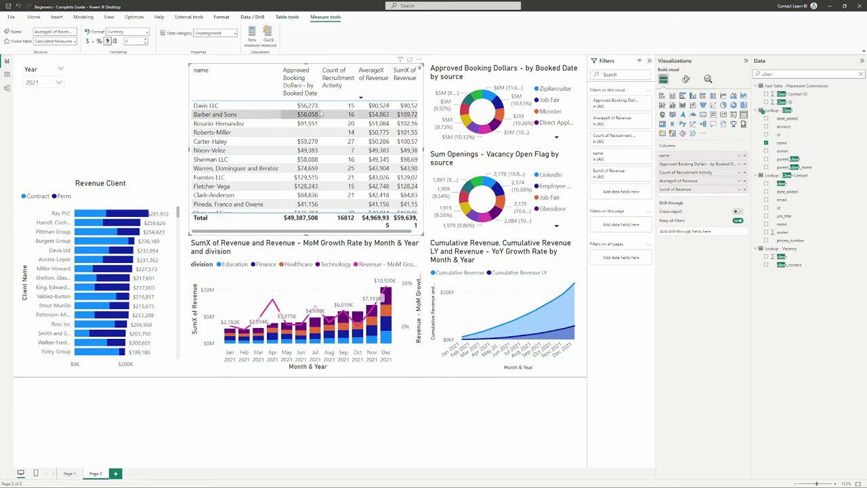
Step: Replace the client name in the table with the name field from Lookup - Employee and sort the table by name in ascending order
double_click(797, 73)
key("BackSpace")
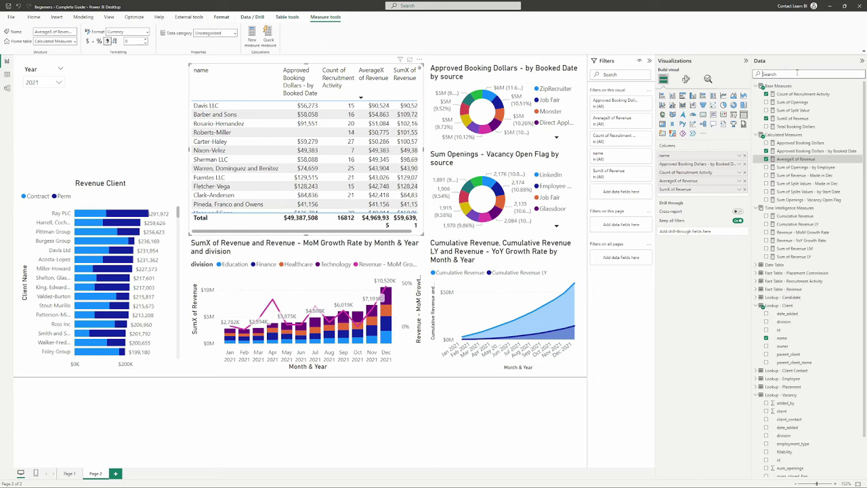
type("name")
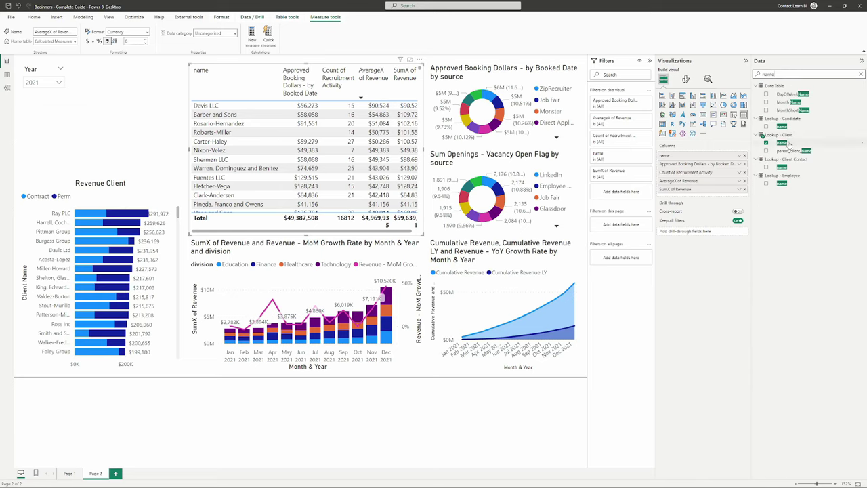
left_click_drag(793, 187, 678, 162)
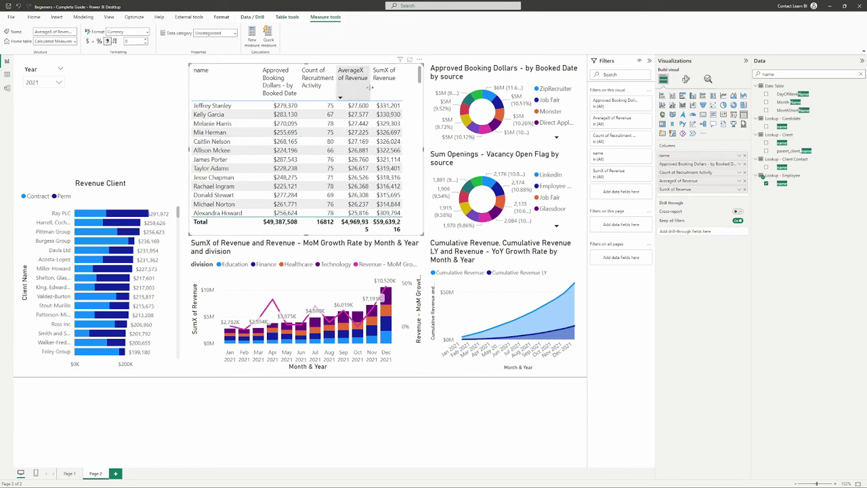
left_click(224, 90)
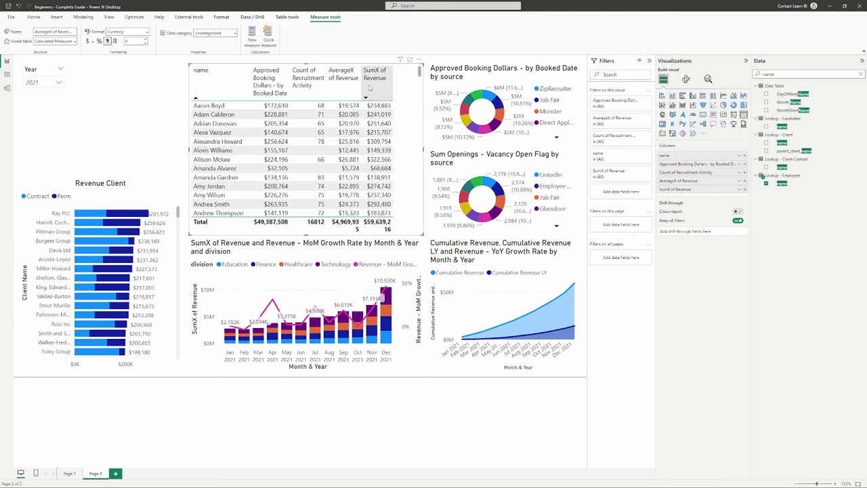
Step: Widen the table's revenue columns and move SumX of Revenue directly after the name column
left_click_drag(362, 81, 410, 82)
left_click(143, 115)
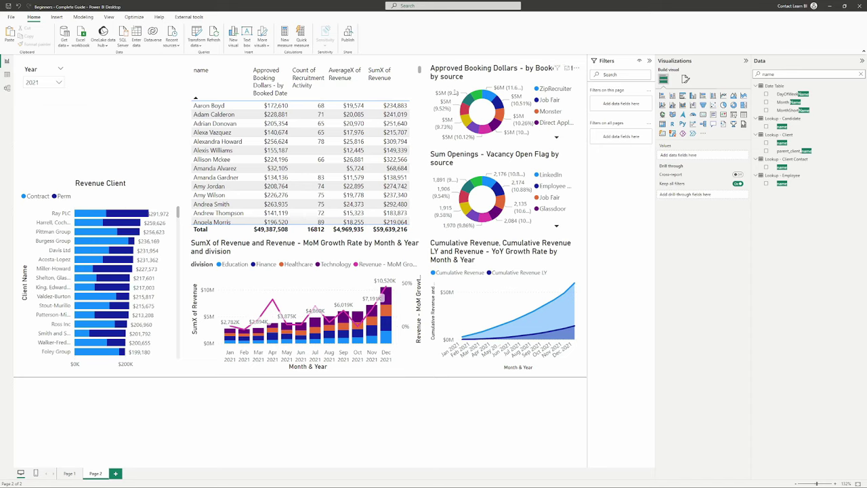
left_click(409, 97)
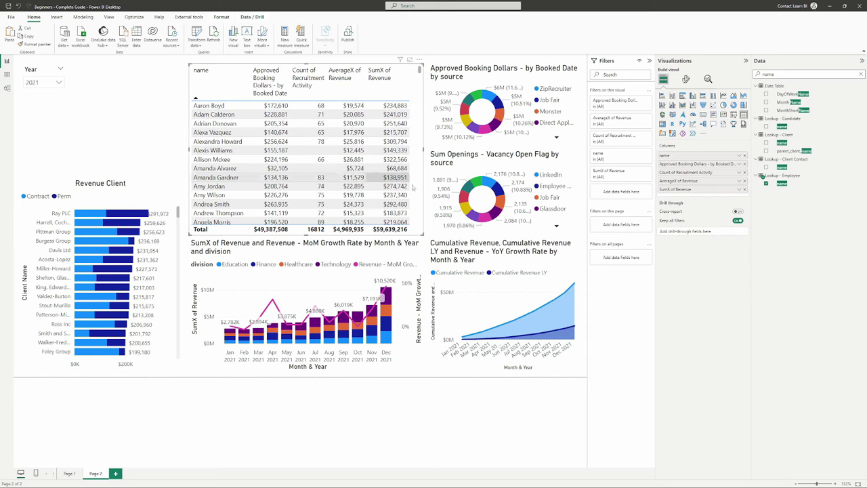
left_click_drag(674, 190, 678, 164)
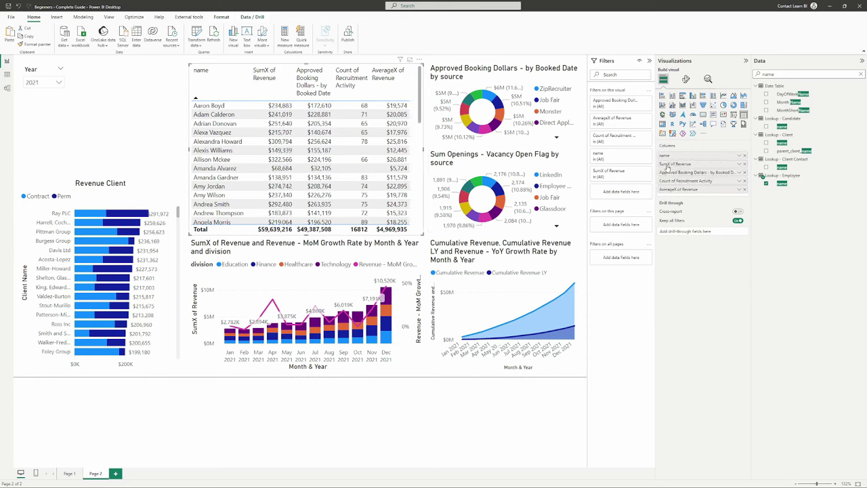
Step: Convert the table to a matrix and add the name field from Lookup - Candidate as a second row level below the employee name
double_click(793, 71)
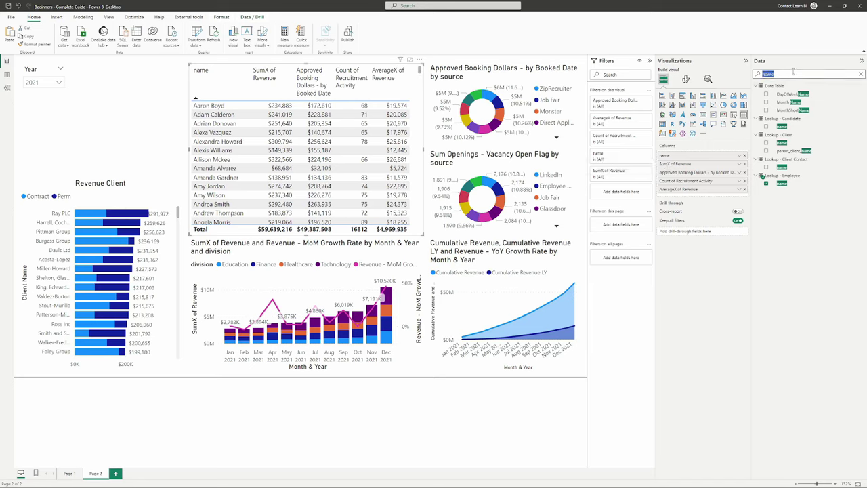
type("candidate")
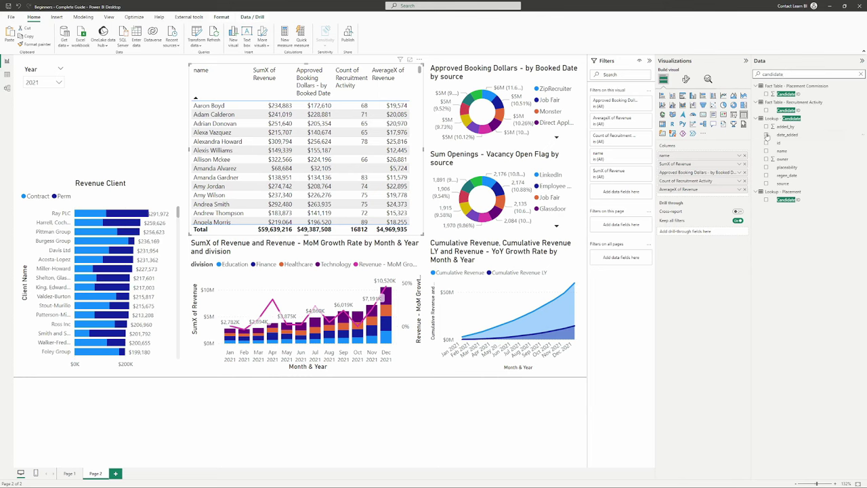
left_click(663, 124)
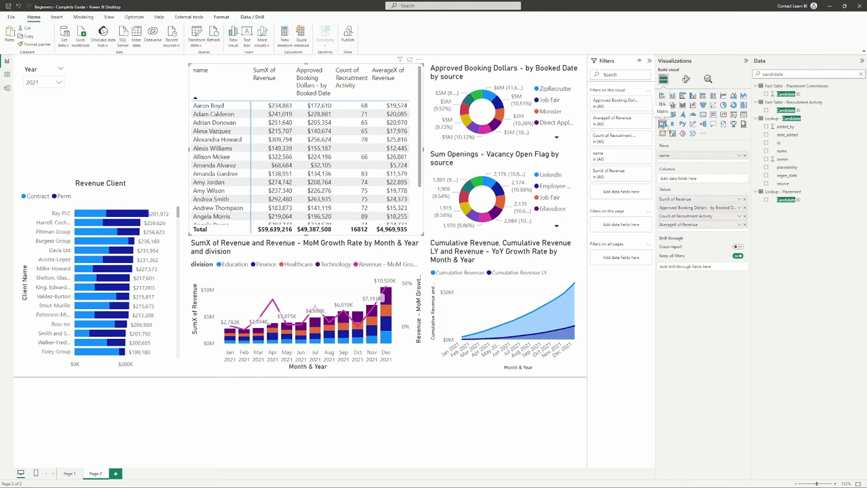
left_click_drag(782, 150, 664, 162)
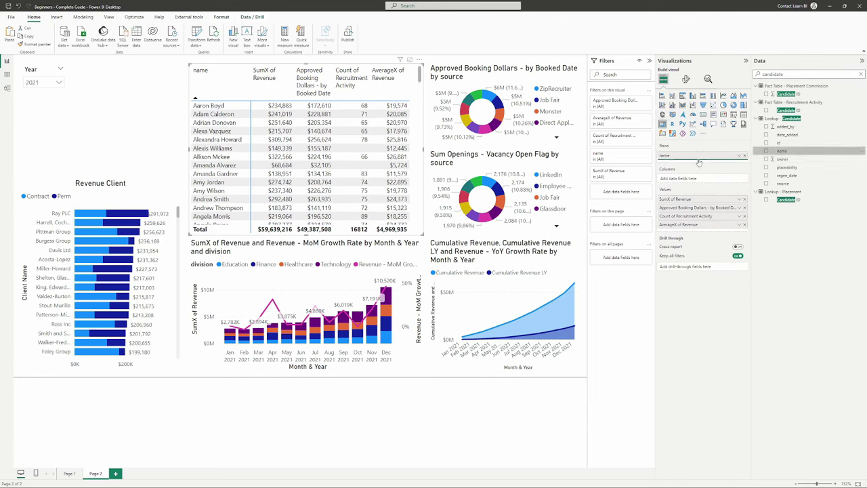
Step: Rename the matrix's two row fields for this visual as Employee Name and Candidate Name
double_click(665, 156)
type("Employee Name")
key("Return")
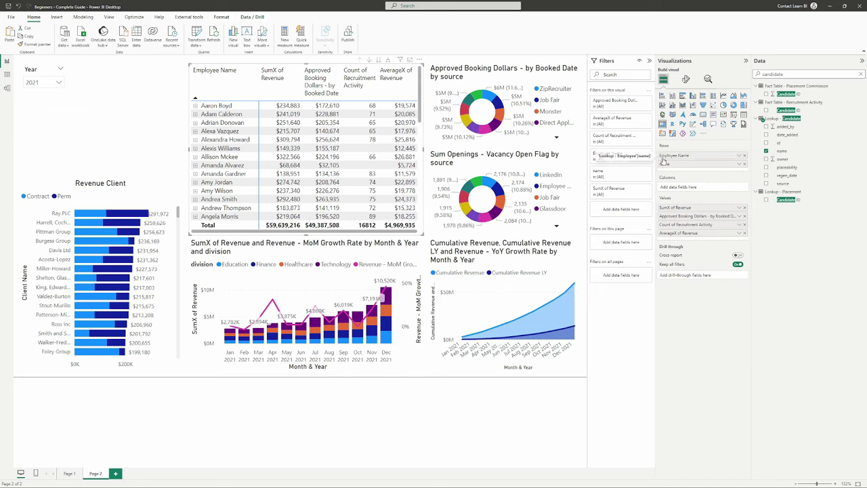
double_click(667, 165)
type("Candidate N")
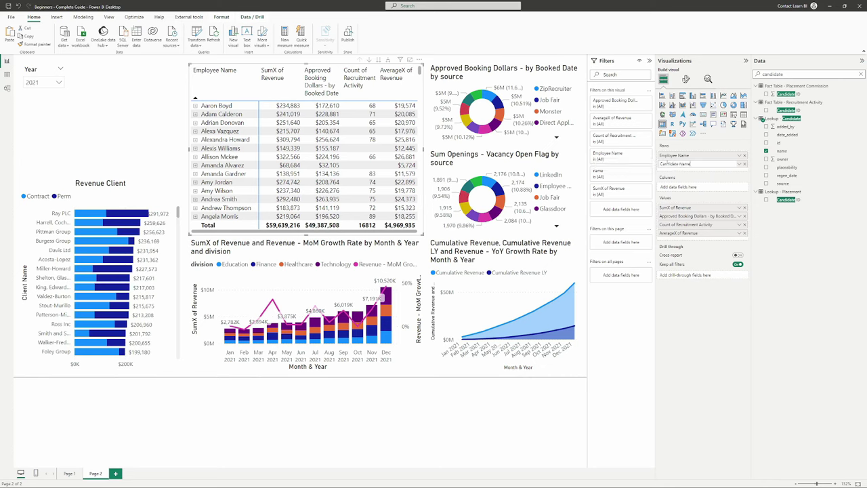
key("Return")
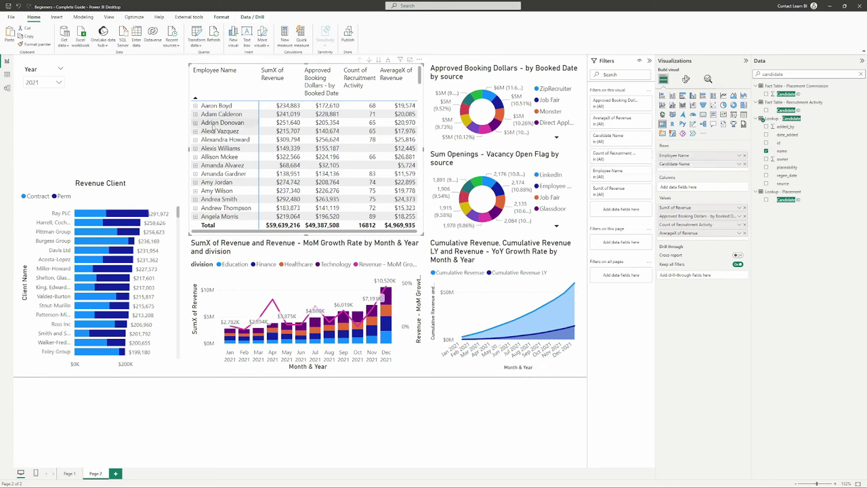
Step: Expand the second employee row to inspect its candidates and values across all columns, and collapse it again
left_click(195, 115)
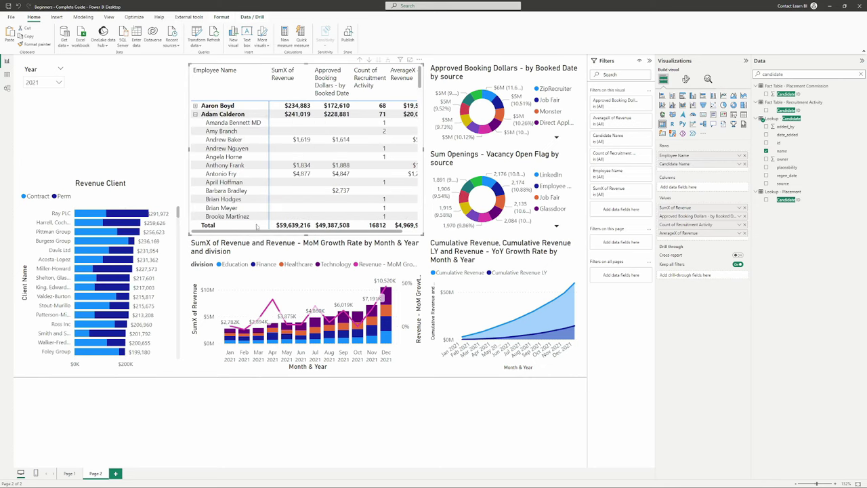
left_click_drag(258, 233, 271, 233)
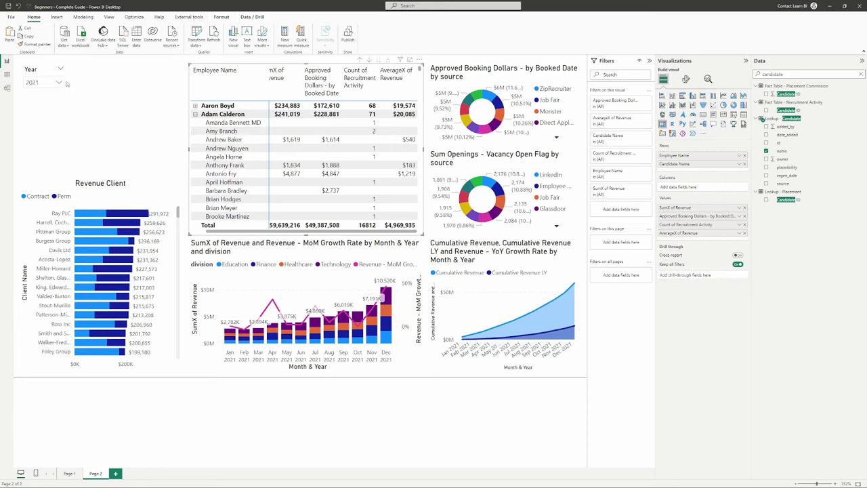
left_click(196, 114)
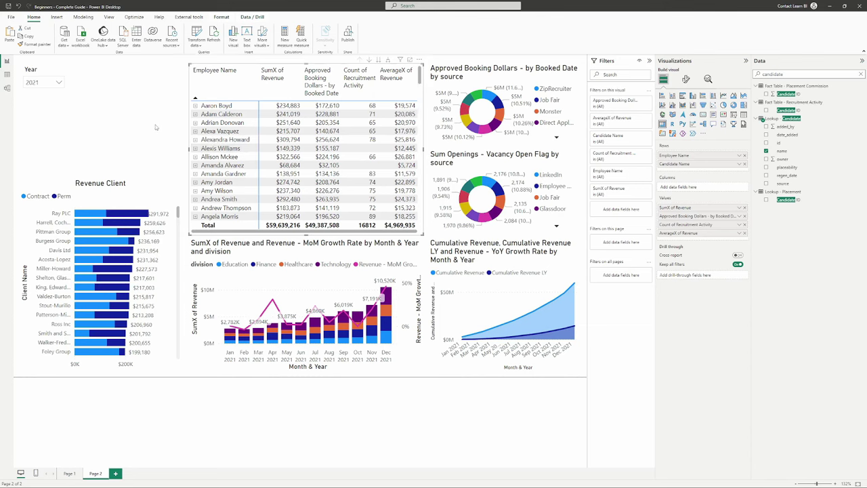
Step: Check cross-filtering with the second employee and one of its candidates, clear the selection and collapse the row
left_click(217, 115)
left_click(196, 114)
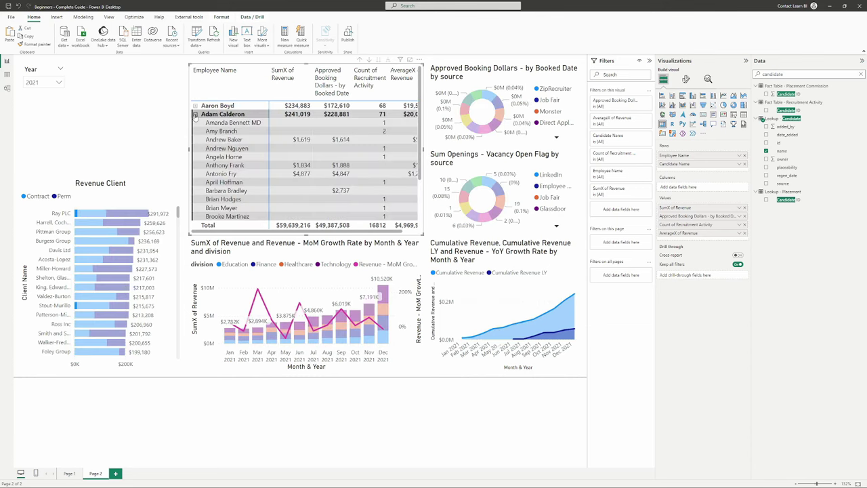
left_click(233, 139)
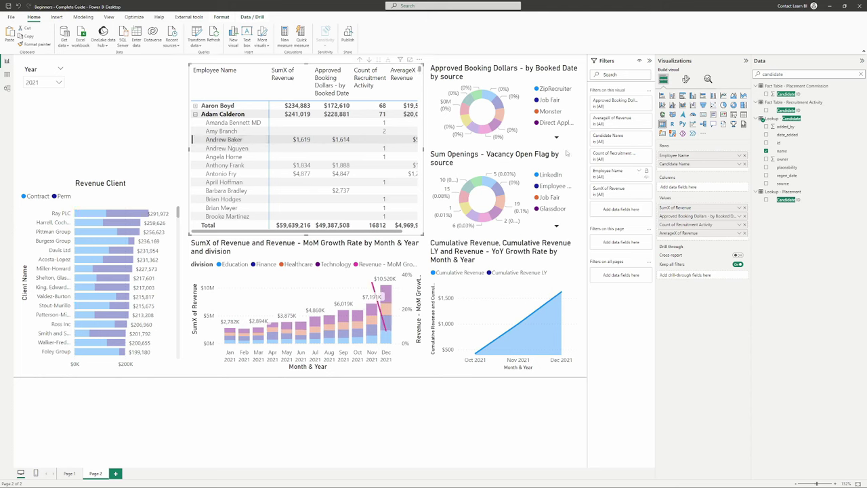
left_click(230, 139)
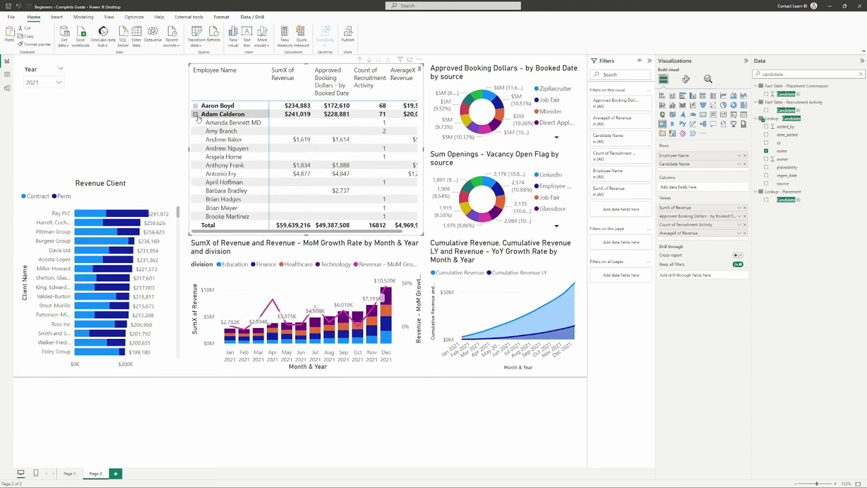
left_click(195, 115)
left_click(175, 111)
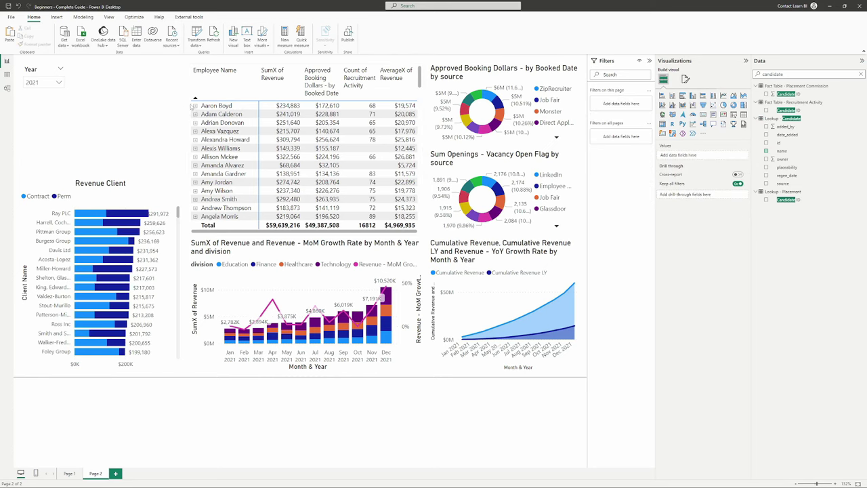
Step: Open the data bars conditional formatting for SumX of Revenue in the matrix
left_click(247, 67)
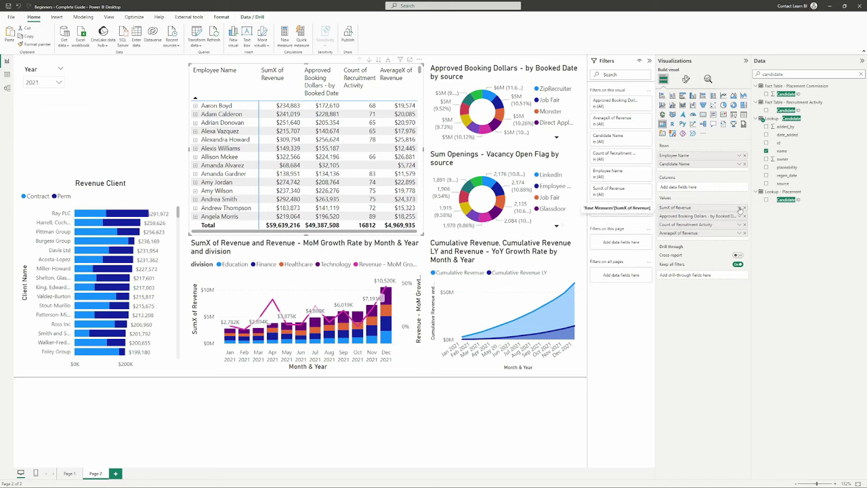
left_click(740, 207)
left_click(740, 208)
left_click(739, 209)
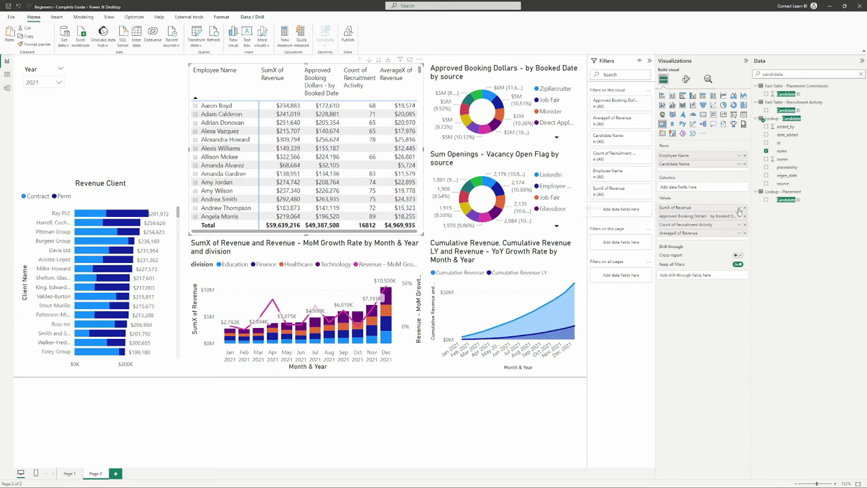
left_click(739, 212)
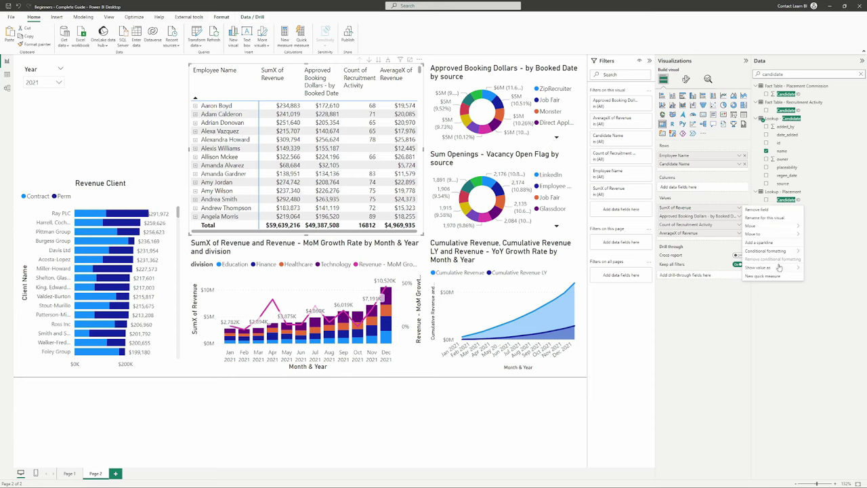
mouse_move(779, 251)
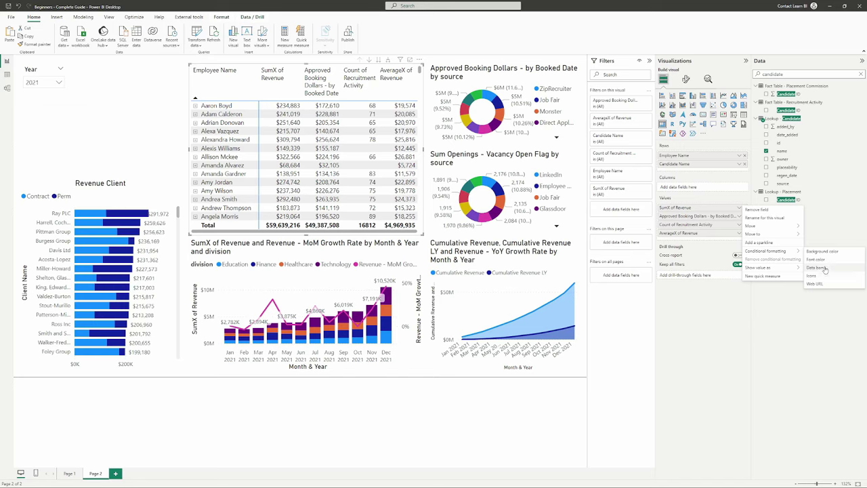
left_click(817, 267)
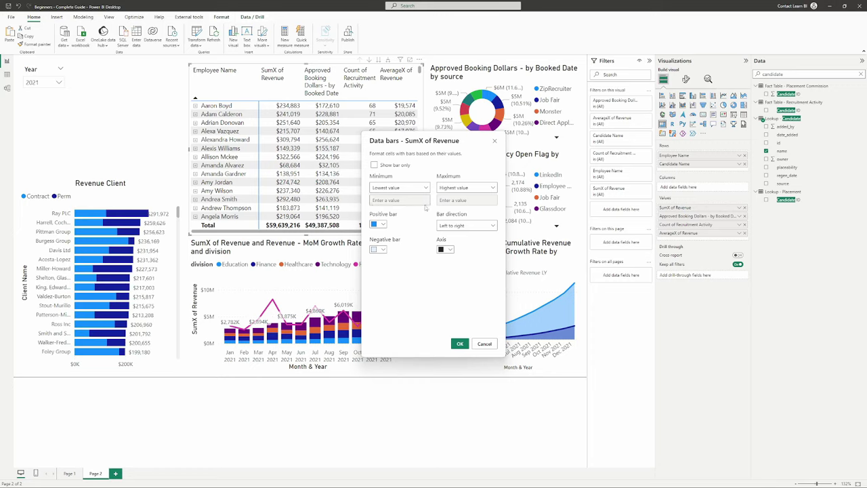
Step: Set the positive bar to a custom bright green and apply the data bars to SumX of Revenue
left_click(384, 225)
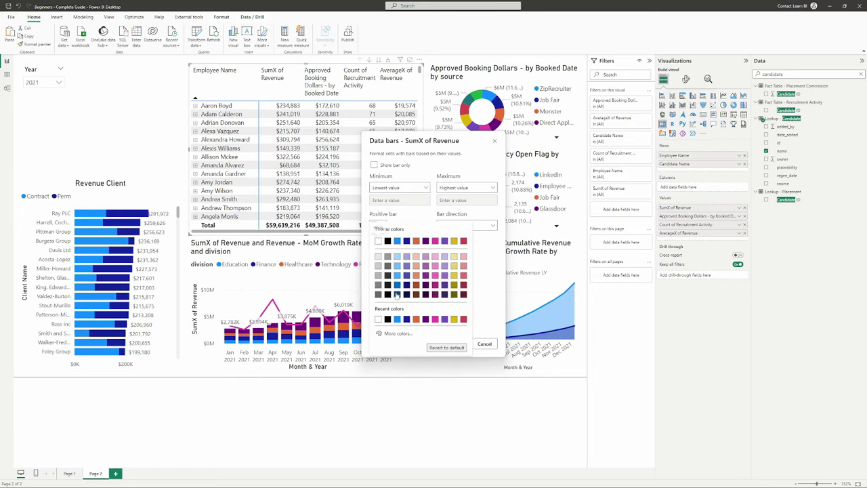
left_click(392, 337)
left_click(399, 315)
left_click(458, 244)
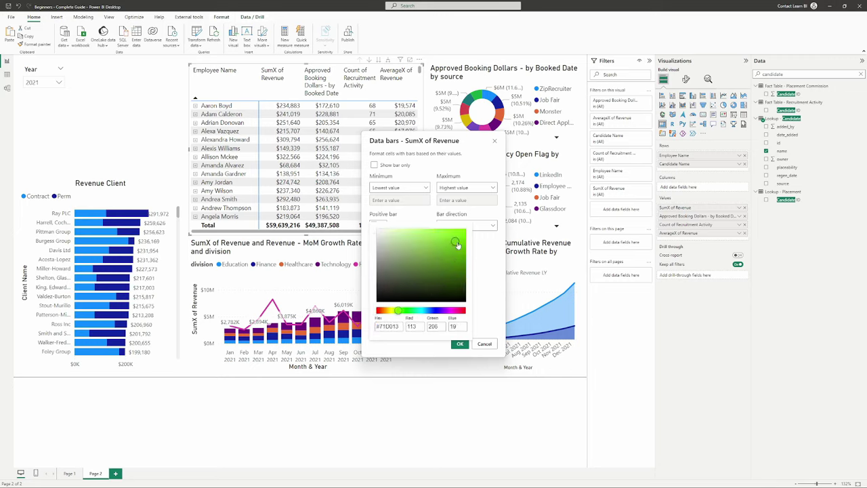
key("Return")
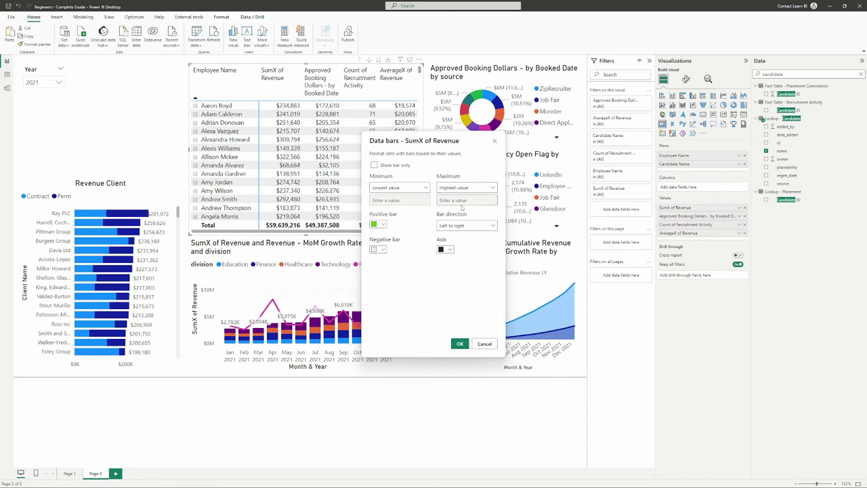
left_click(459, 343)
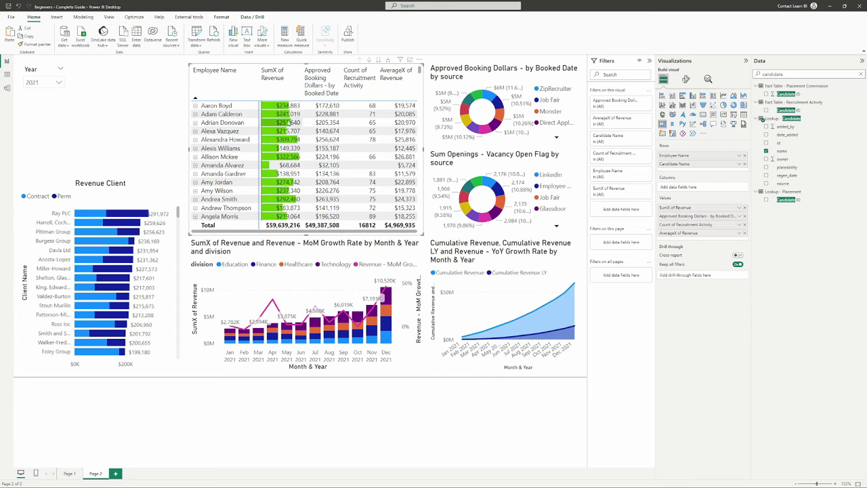
Step: Examine the SumX of Revenue data bars down the employee list and among the candidates of one expanded employee
scroll(287, 148, "down", 5)
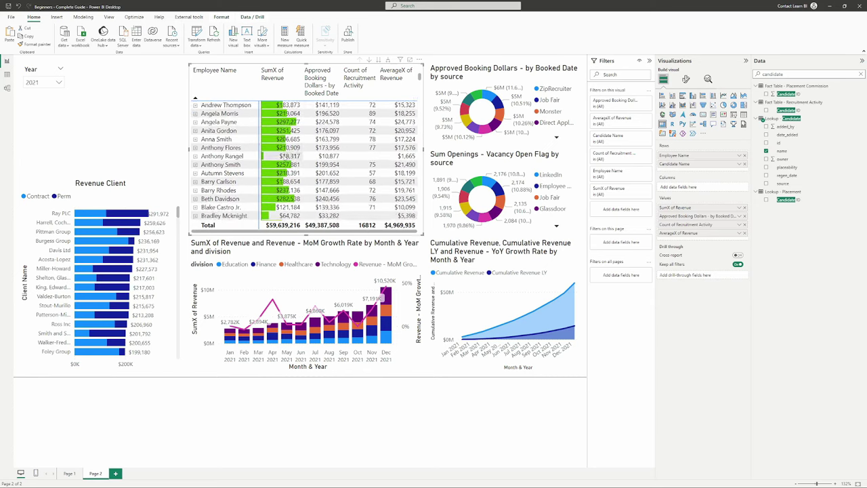
scroll(286, 170, "down", 4)
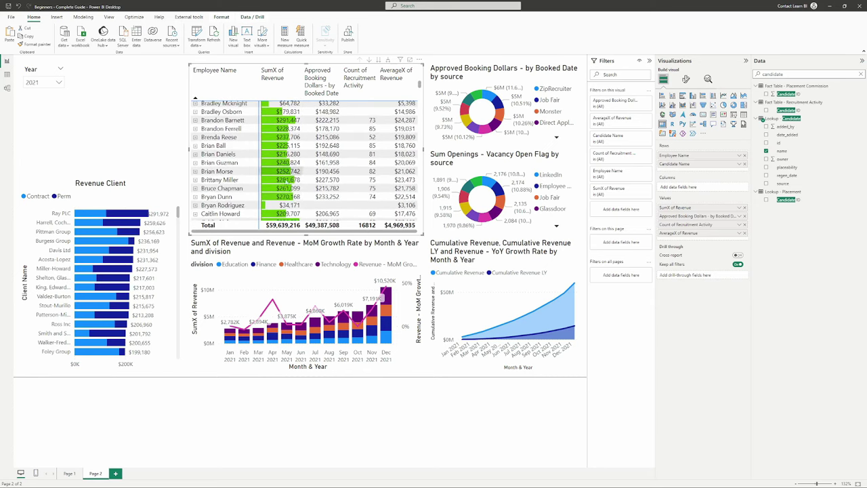
scroll(283, 198, "down", 3)
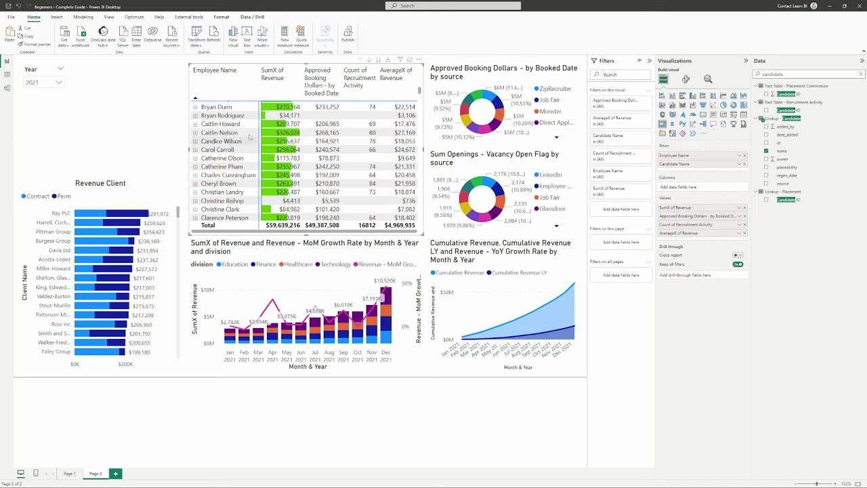
left_click(195, 133)
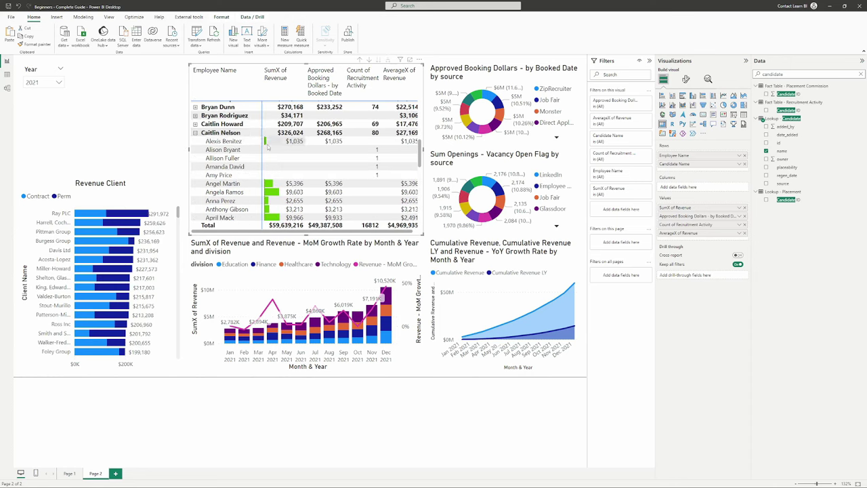
scroll(300, 174, "down", 2)
scroll(299, 173, "down", 3)
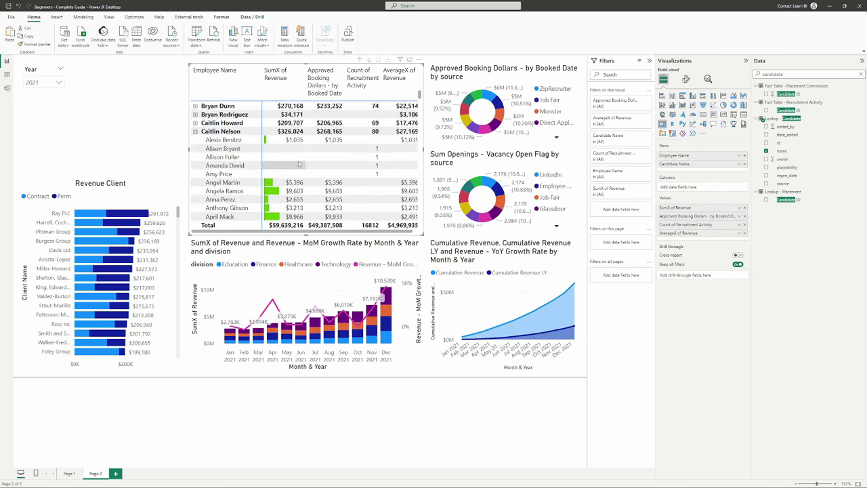
Step: Compare the revenue bars through the rest of the expanded employee's candidate list in the matrix
scroll(286, 176, "down", 8)
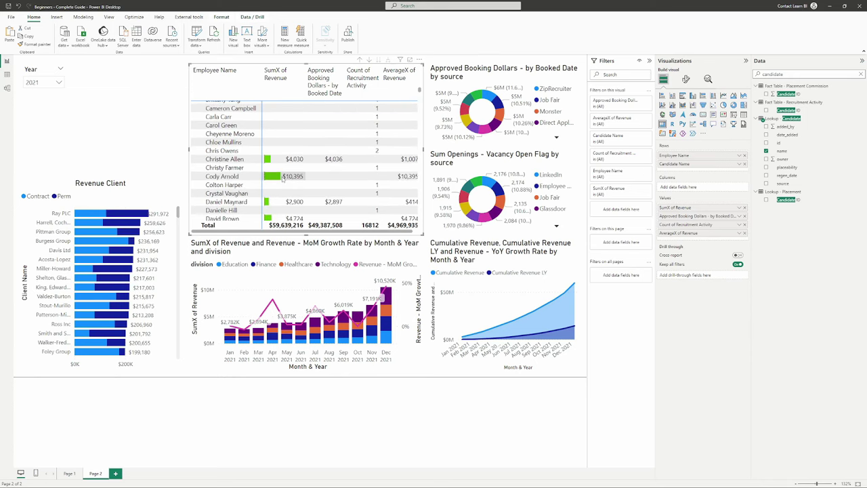
scroll(289, 172, "down", 4)
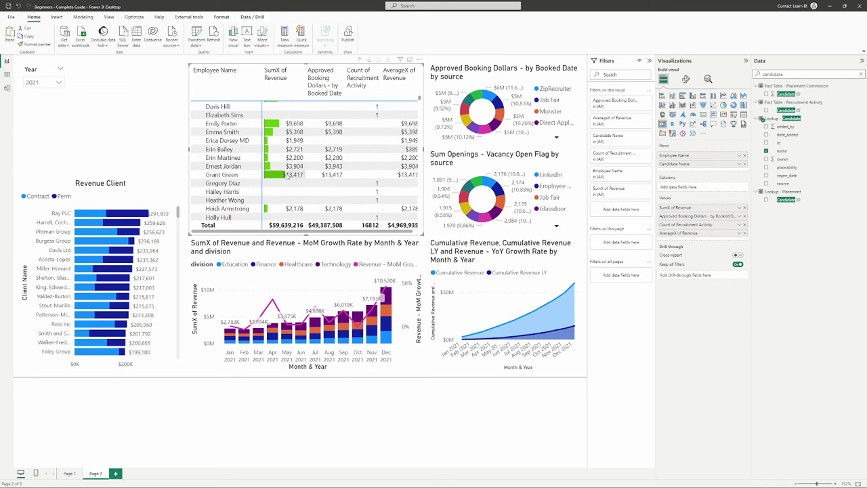
scroll(287, 180, "down", 15)
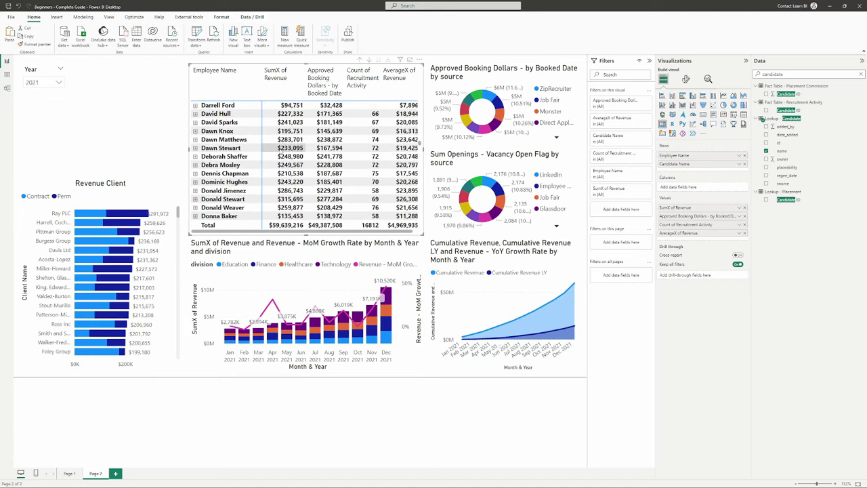
scroll(305, 163, "up", 3)
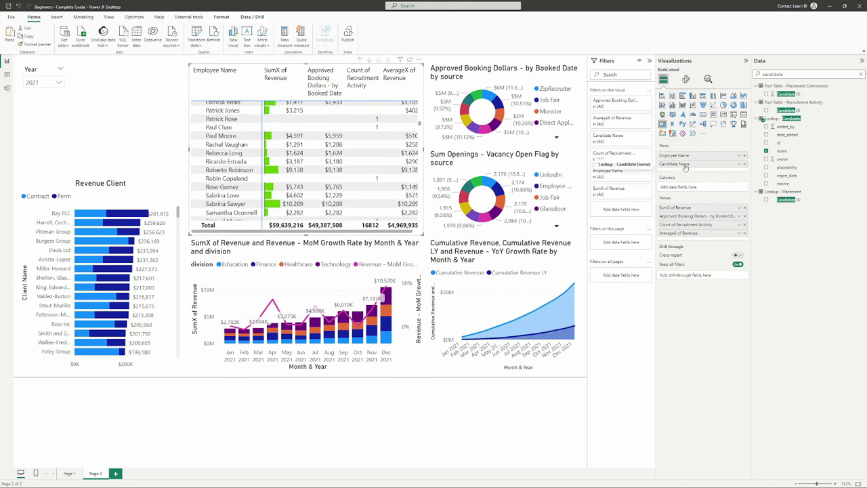
scroll(284, 175, "up", 7)
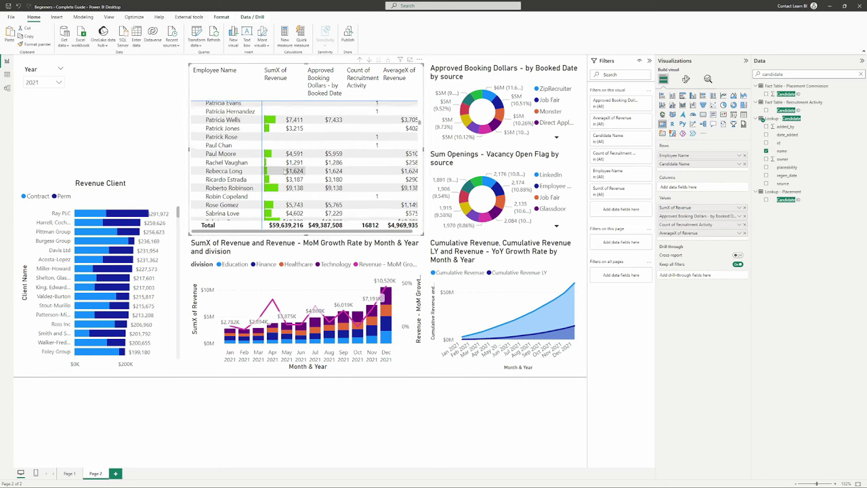
scroll(276, 176, "up", 10)
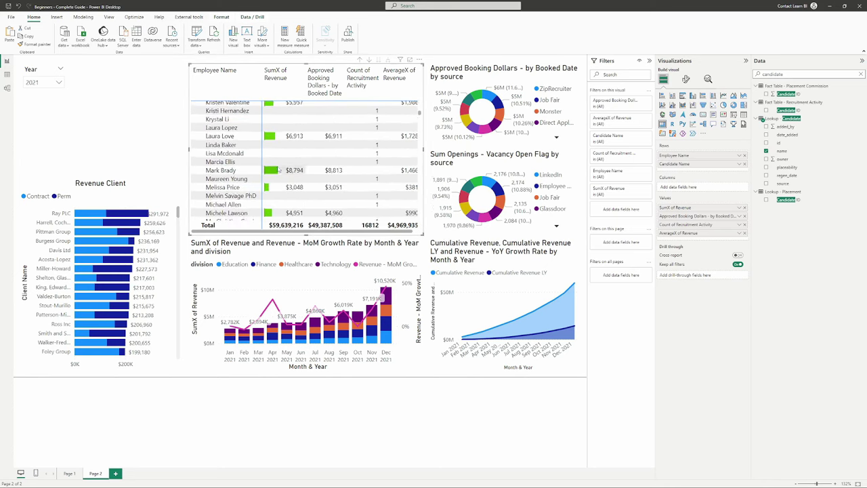
scroll(276, 175, "up", 10)
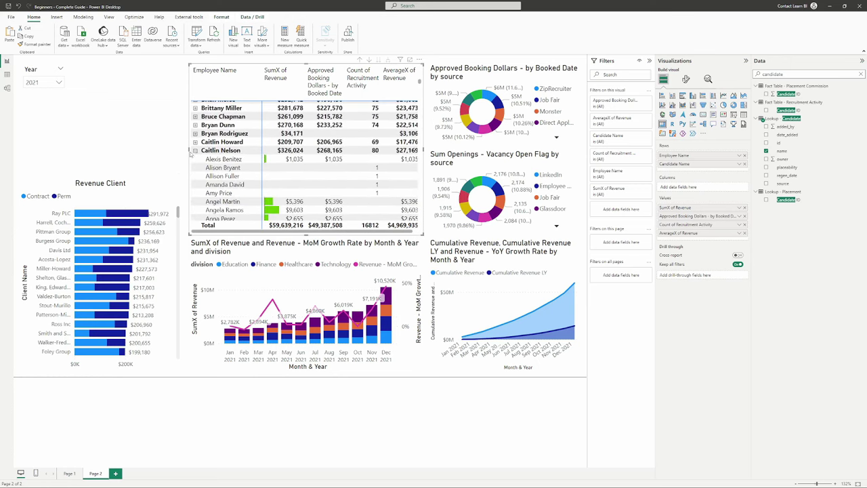
Step: Collapse the expanded employee row and narrow the Employee Name column of the matrix
left_click(195, 150)
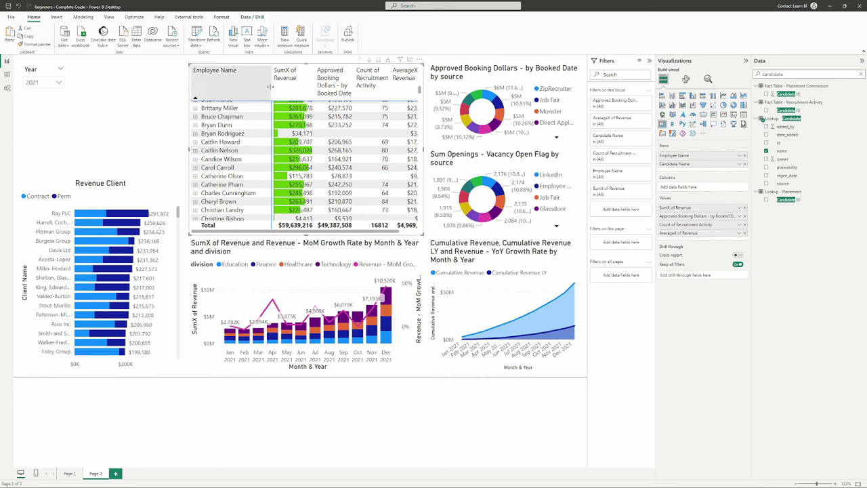
left_click_drag(270, 87, 255, 87)
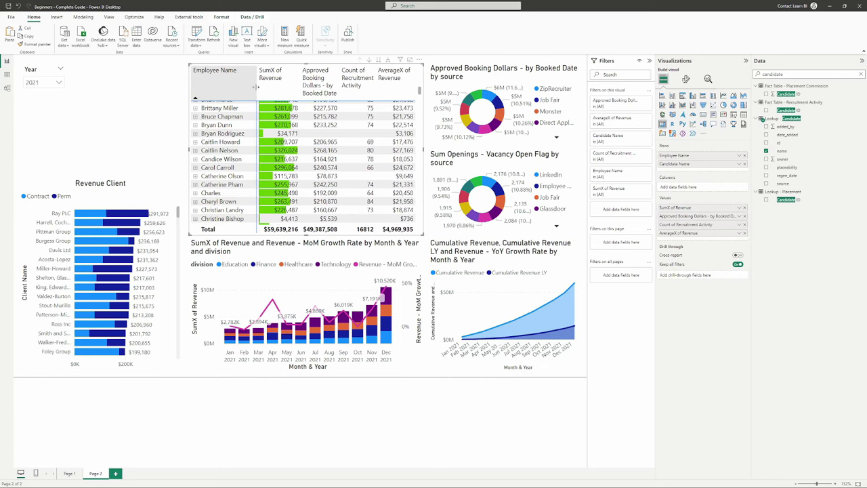
left_click(109, 113)
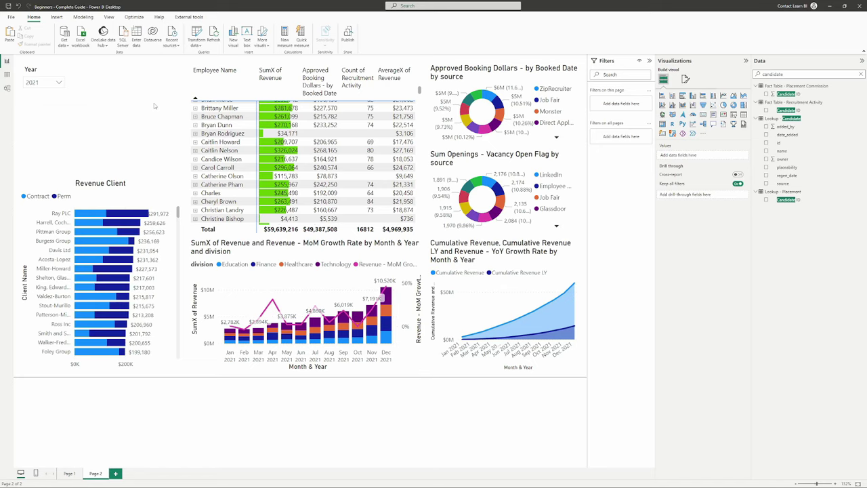
Step: Check cross-filtering from one employee row and from the ZipRecruiter slice of the booking dollars donut, clearing each selection
left_click(229, 128)
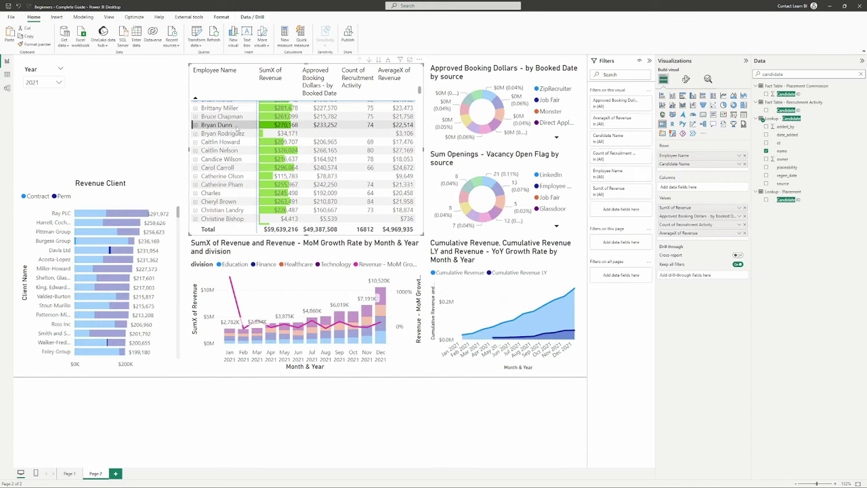
left_click(235, 126)
left_click(490, 98)
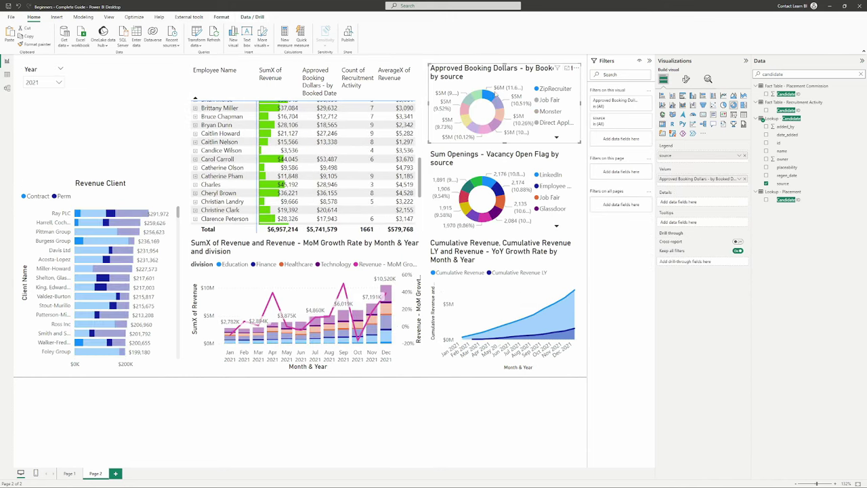
left_click(490, 98)
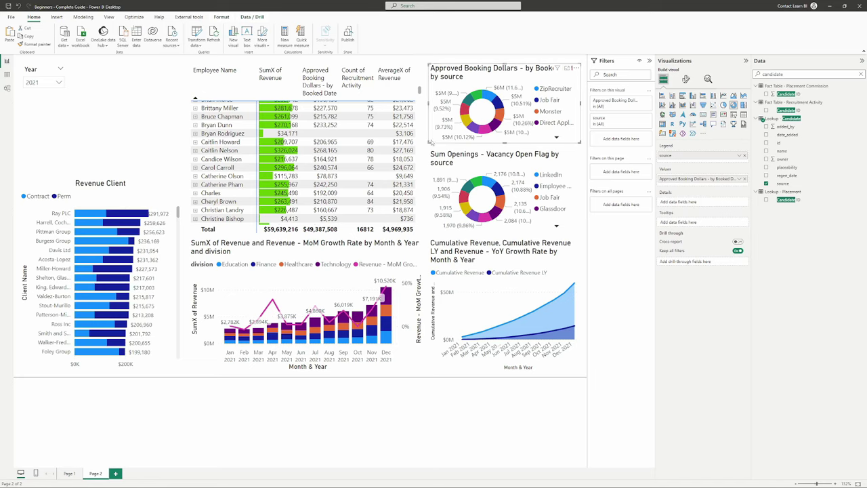
left_click(427, 119)
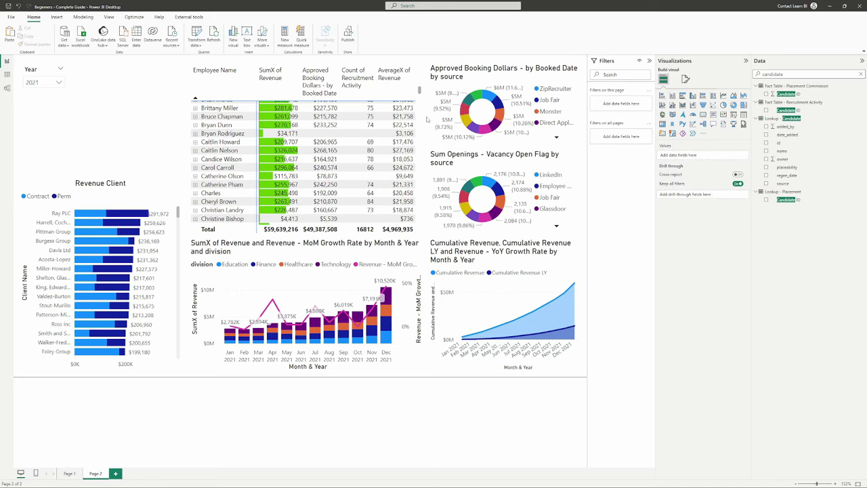
Step: Filter the report to 2020 with the Year slicer to check the visuals, and return it to 2021
left_click(58, 83)
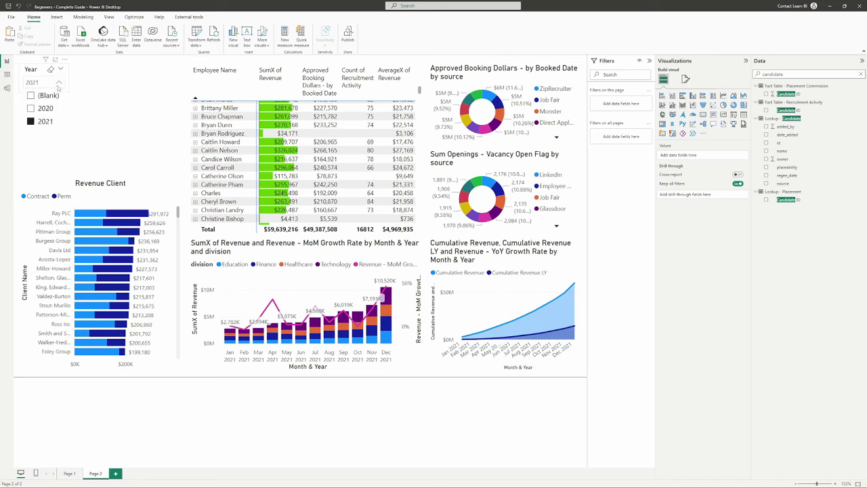
left_click(42, 109)
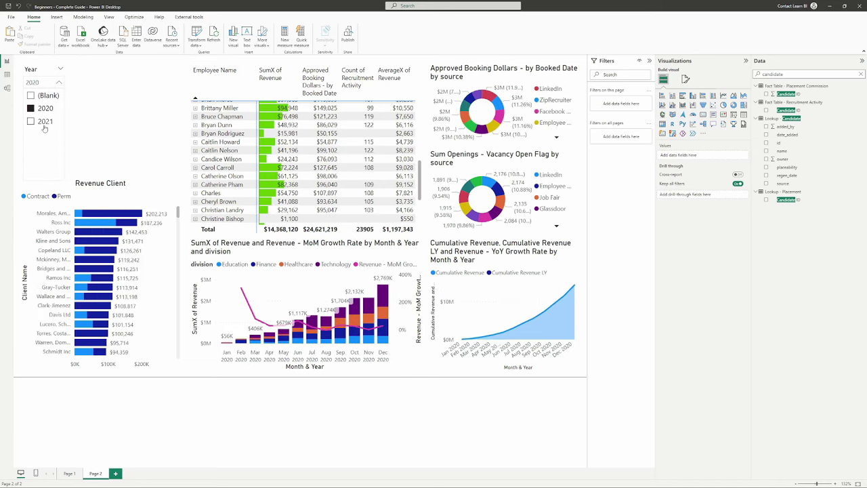
left_click(45, 121)
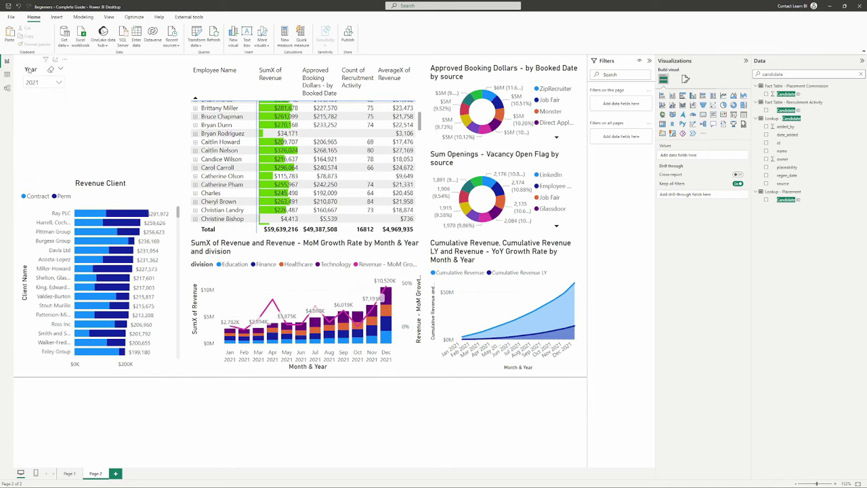
Step: Duplicate the Year slicer and place the copy beside the original
left_click(50, 70)
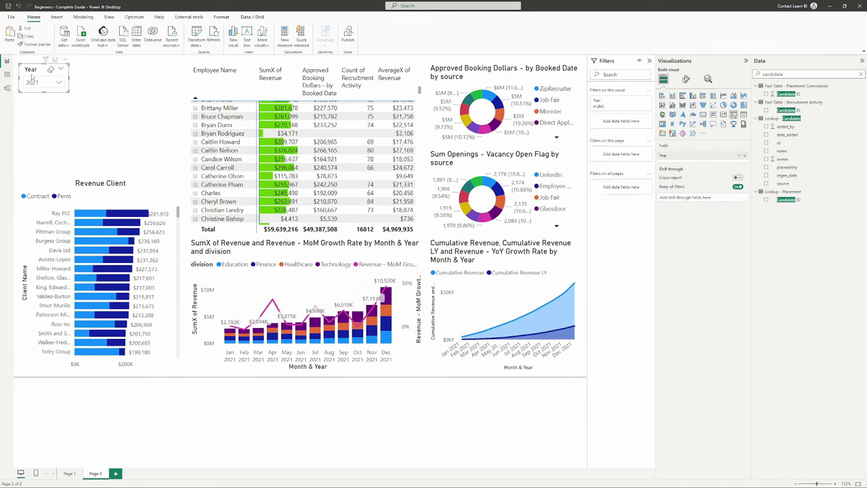
left_click_drag(74, 79, 93, 72)
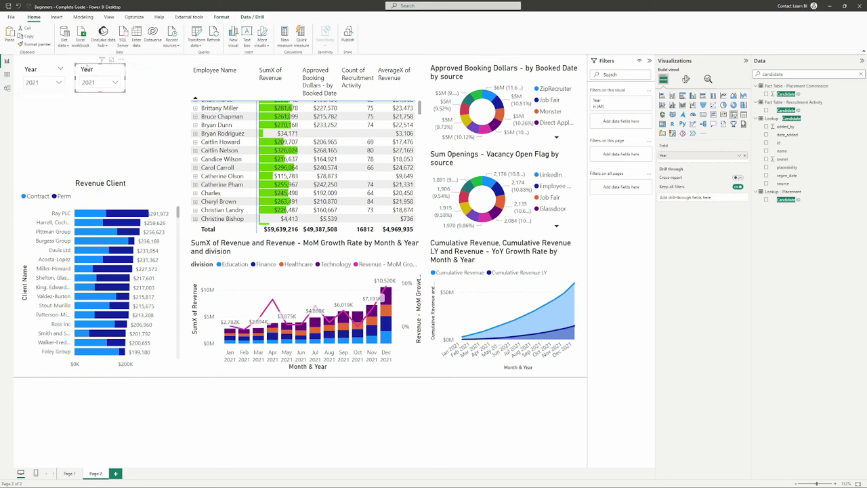
Step: Check how the charts cross-filter for individual employees at different places in the matrix, clearing each selection
left_click(58, 224)
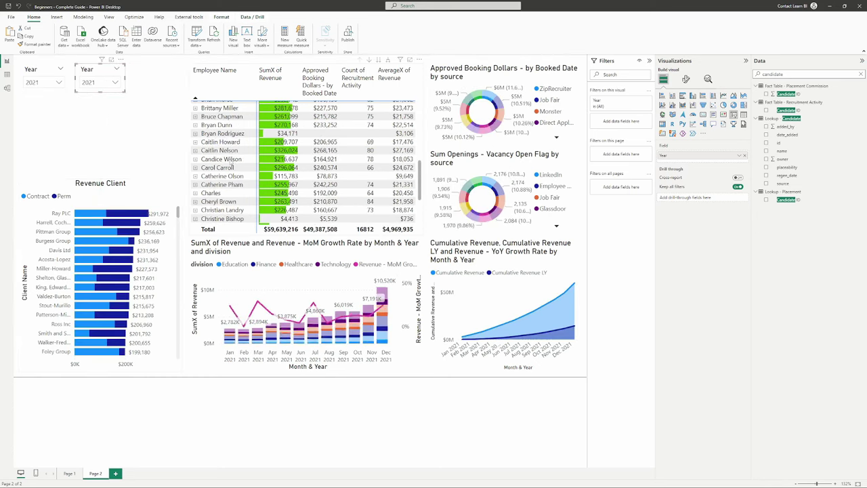
left_click(238, 139)
left_click(238, 137)
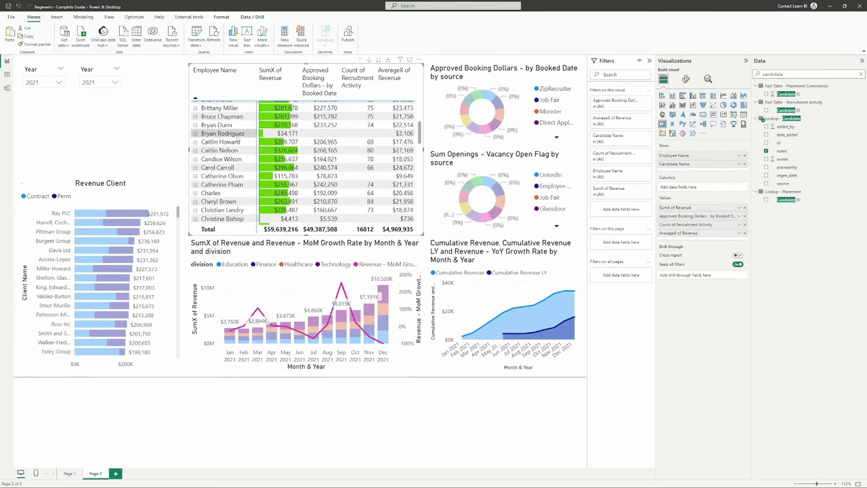
scroll(241, 156, "down", 10)
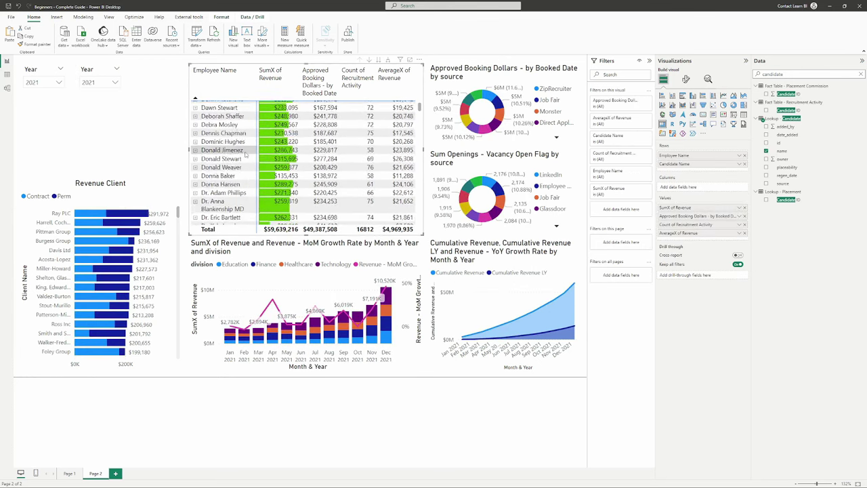
scroll(237, 145, "down", 15)
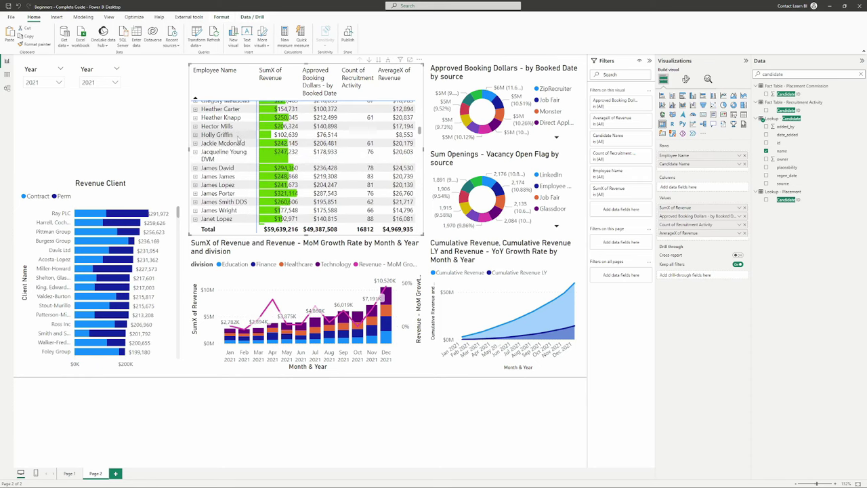
scroll(237, 138, "down", 10)
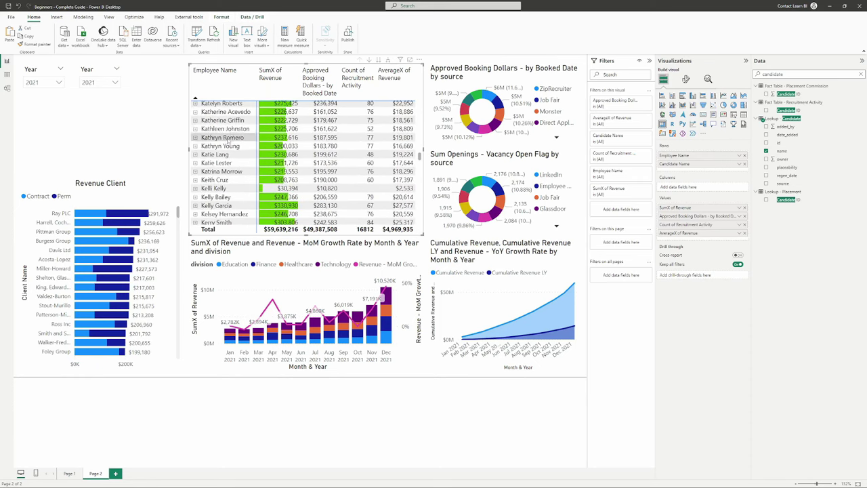
left_click(234, 146)
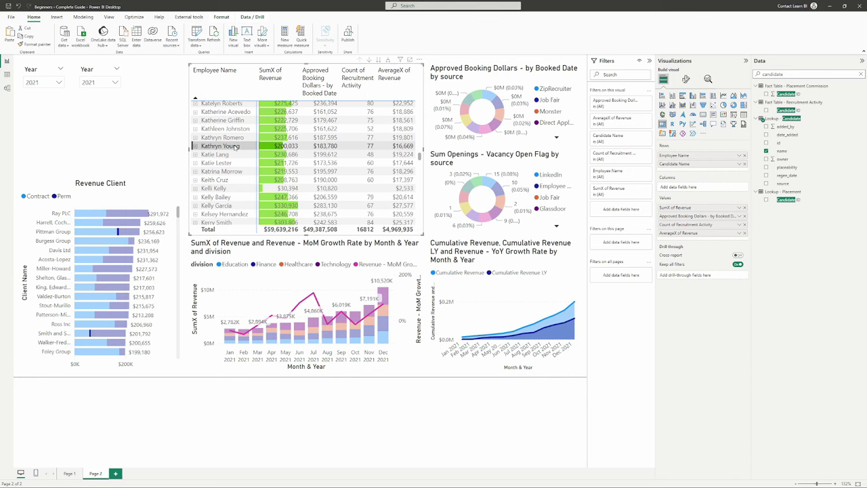
left_click(233, 145)
Step: Move the copied Year slicer directly below the original, clear the field search and widen the original slicer
left_click(80, 73)
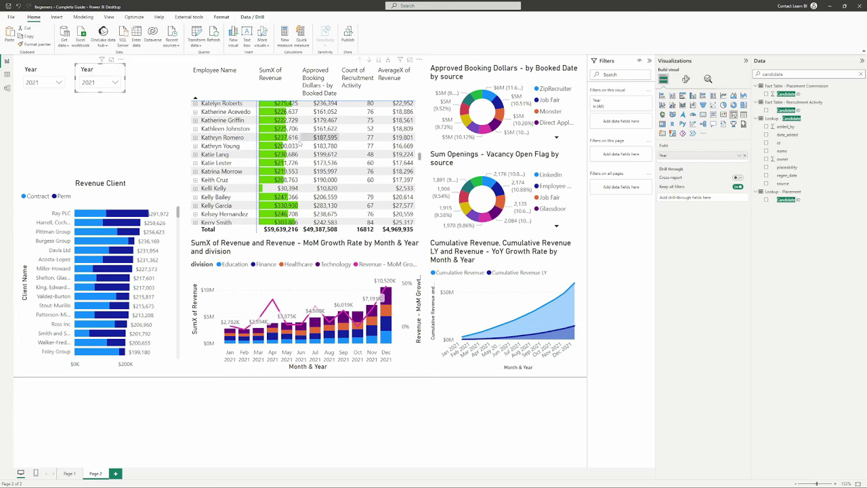
left_click_drag(94, 69, 39, 102)
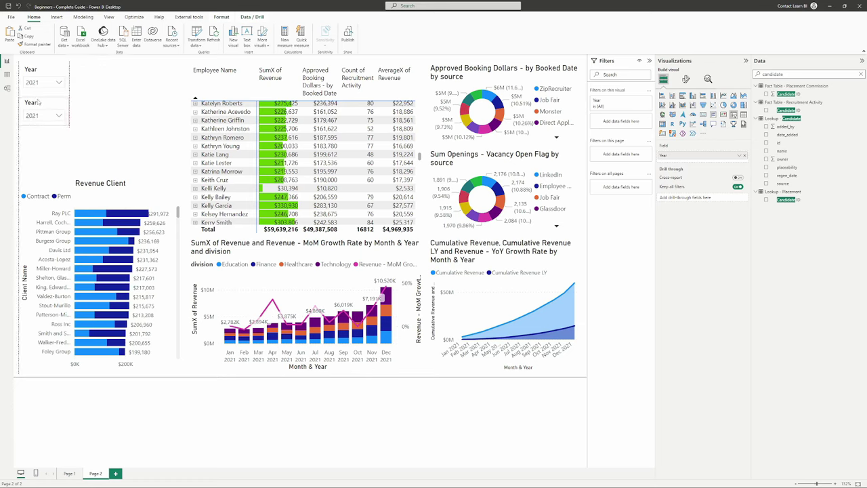
left_click(38, 75)
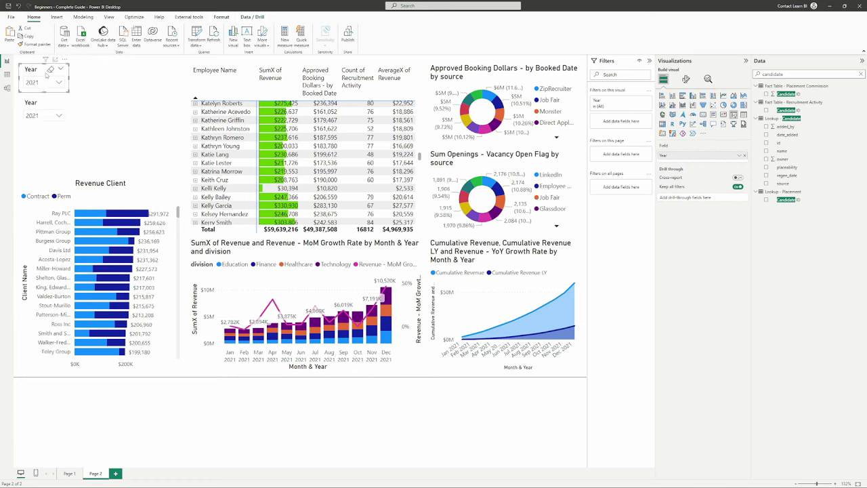
left_click(861, 74)
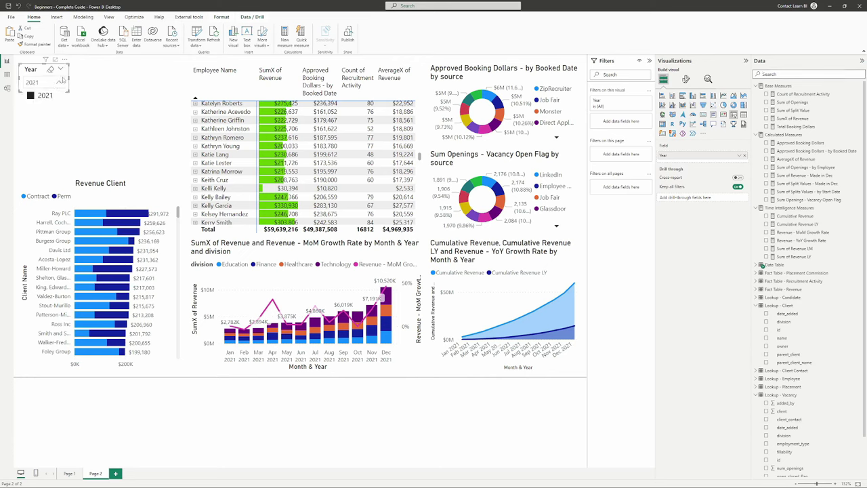
left_click_drag(69, 77, 107, 82)
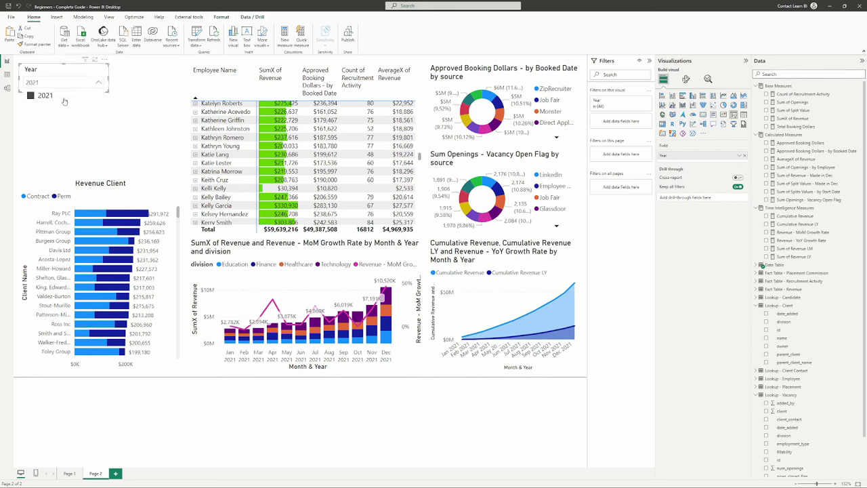
left_click(259, 146)
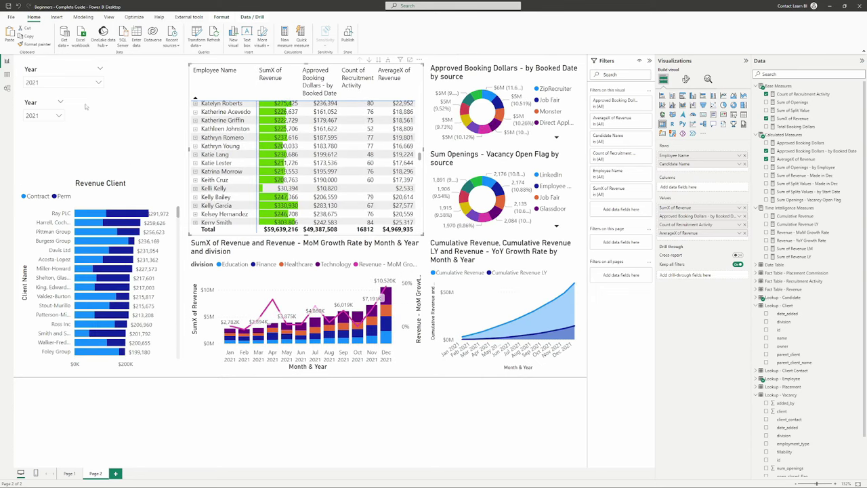
Step: Replace the copied slicer's Year field with name from the Lookup - Client table and widen the slicer
left_click(35, 116)
left_click(55, 76)
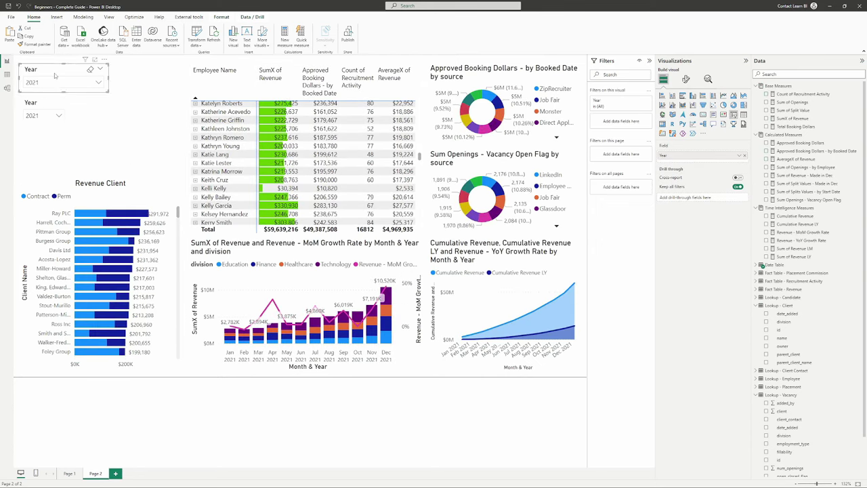
left_click(38, 109)
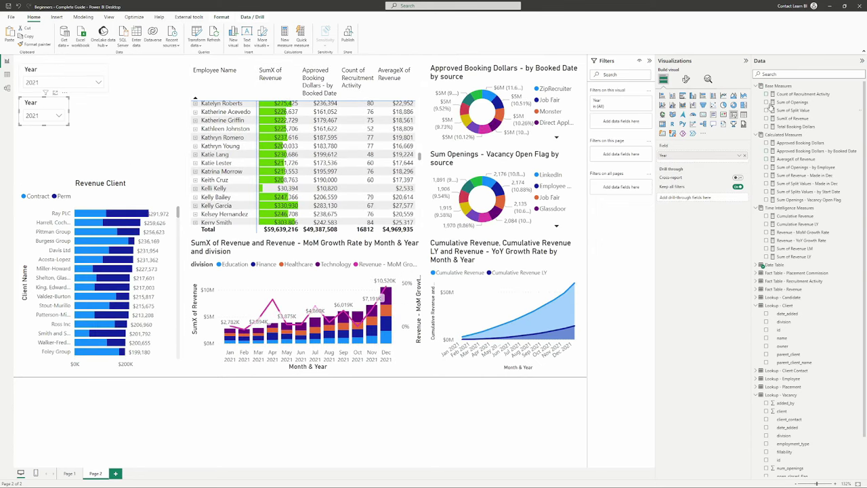
left_click(794, 74)
type("client")
left_click_drag(784, 143, 710, 157)
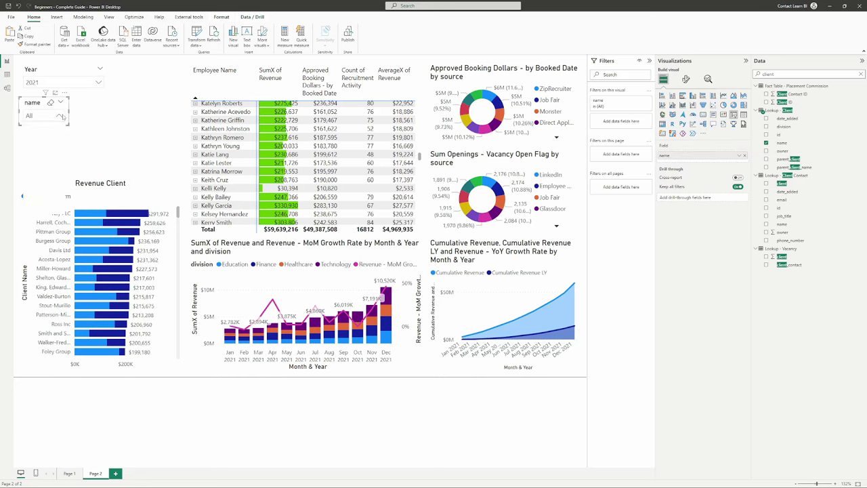
left_click_drag(69, 110, 119, 110)
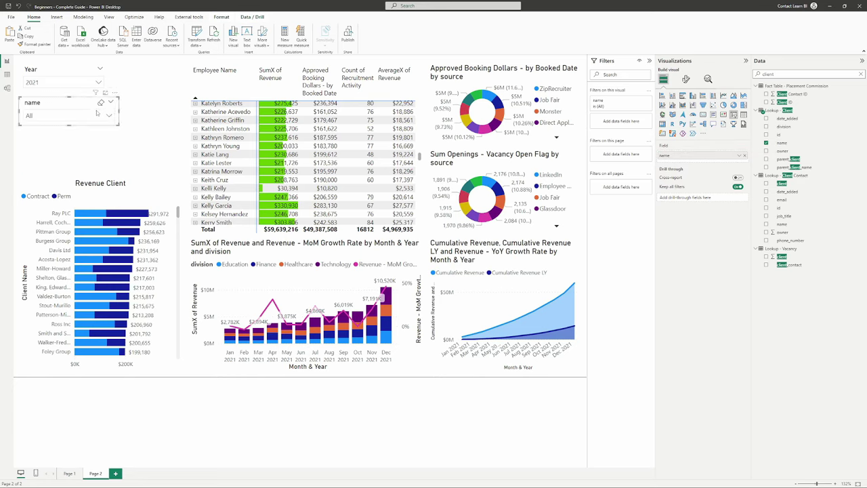
Step: Open the client name slicer's list, try its search box and browse the available clients
left_click(115, 92)
left_click(129, 100)
left_click(109, 116)
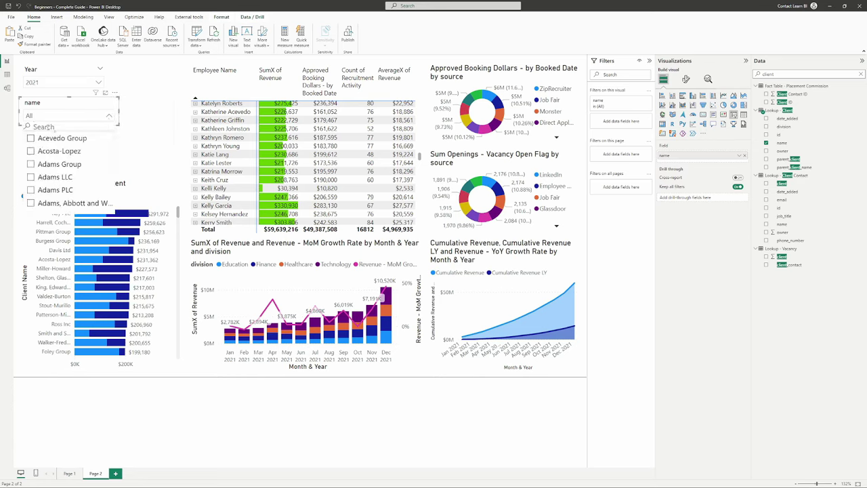
type("dave")
key("ctrl+a")
key("BackSpace")
scroll(68, 165, "down", 3)
scroll(77, 163, "up", 3)
scroll(77, 162, "up", 1)
scroll(92, 173, "down", 1)
scroll(90, 170, "up", 1)
Step: Check how selecting Acosta-Lopez in the client slicer filters the page, clearing the selection again
left_click(72, 155)
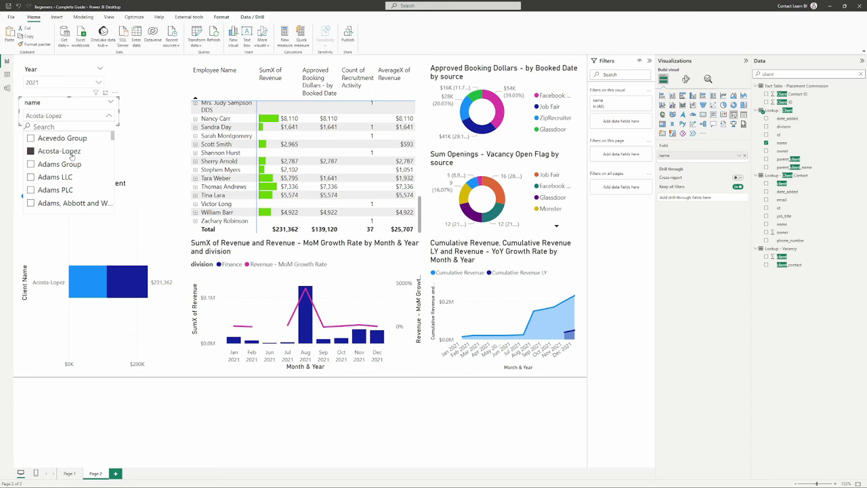
left_click(72, 155)
left_click(135, 148)
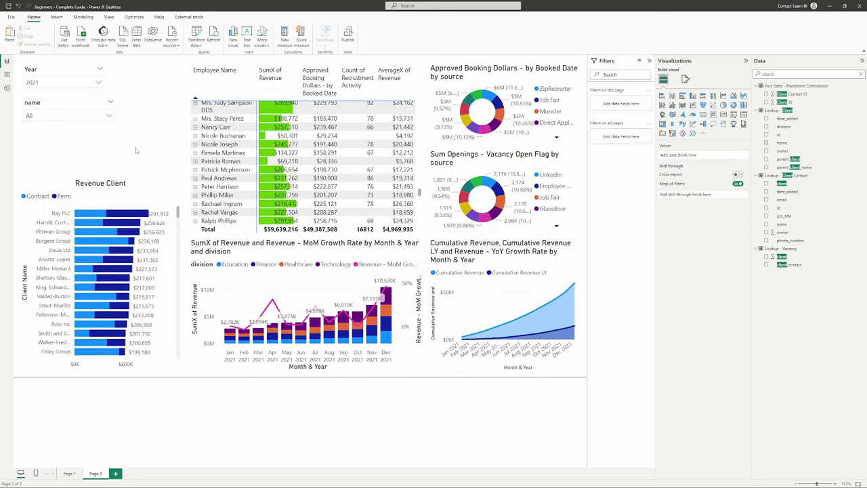
Step: Duplicate the client name slicer and place the copy directly below the original
left_click(70, 103)
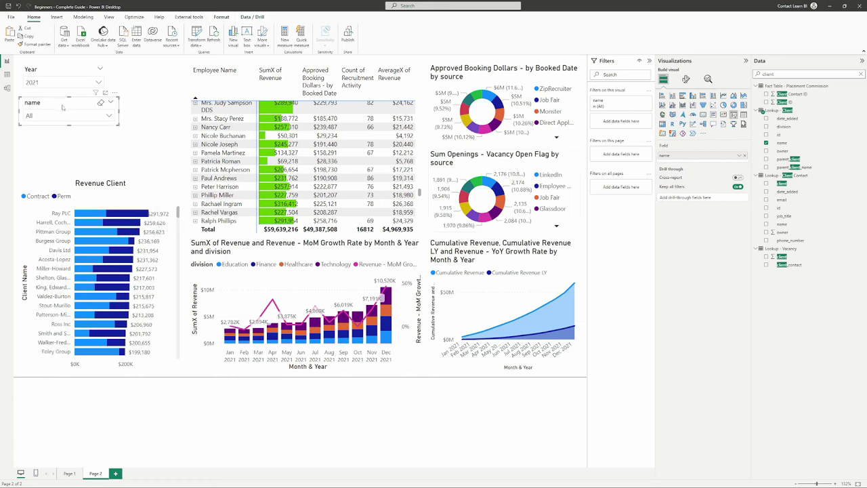
key("ctrl+v")
mouse_move(55, 131)
left_mouse_down()
mouse_move(54, 142)
mouse_move(41, 136)
left_mouse_up()
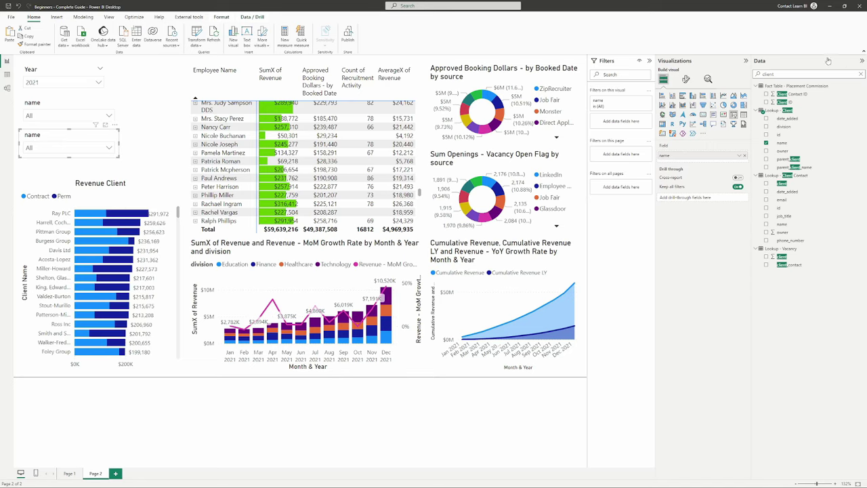
Step: Replace the copied slicer's client field with name from the Lookup - Employee table
double_click(772, 75)
type("employee")
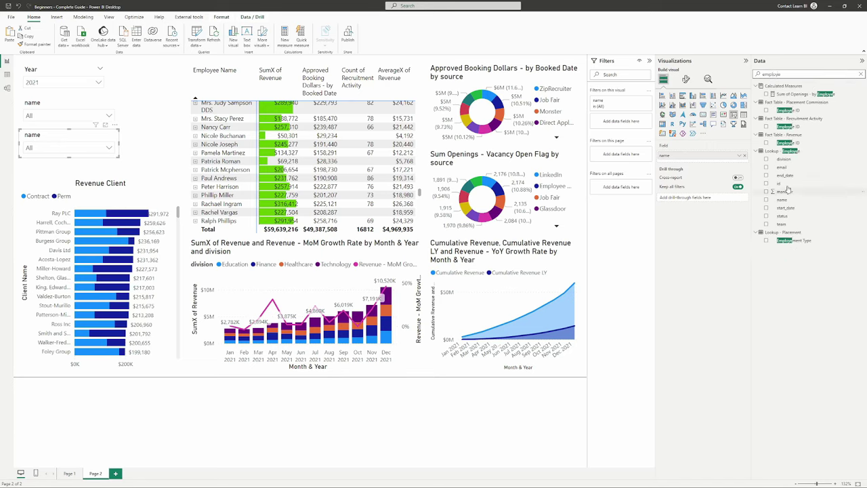
left_click_drag(784, 201, 705, 157)
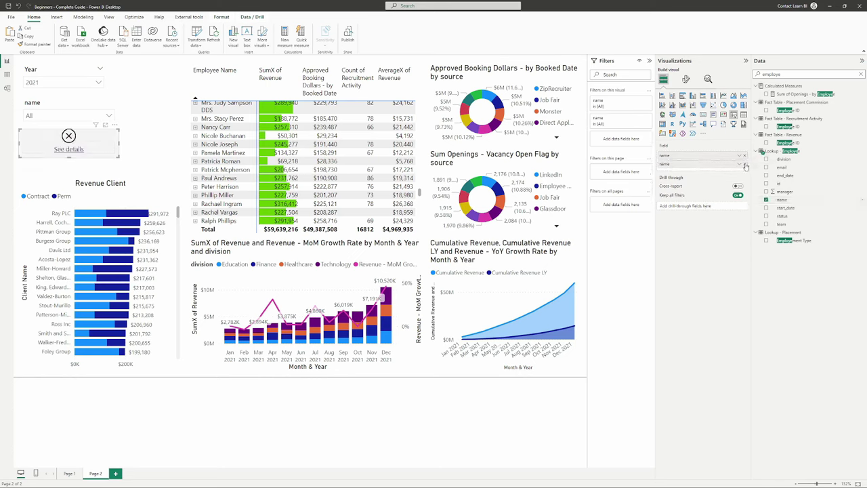
left_click(93, 145)
left_click(85, 152)
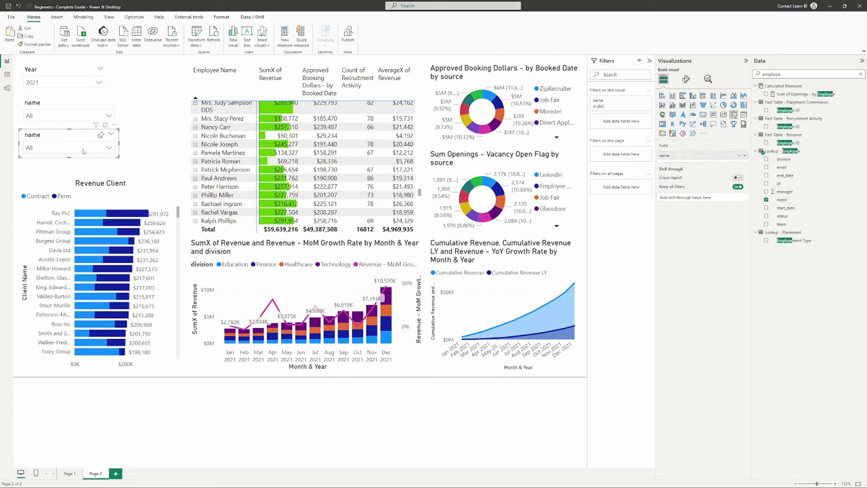
Step: Add Month & Year and Date from the Date Table below Year in the Year slicer to build a hierarchy
left_click(51, 75)
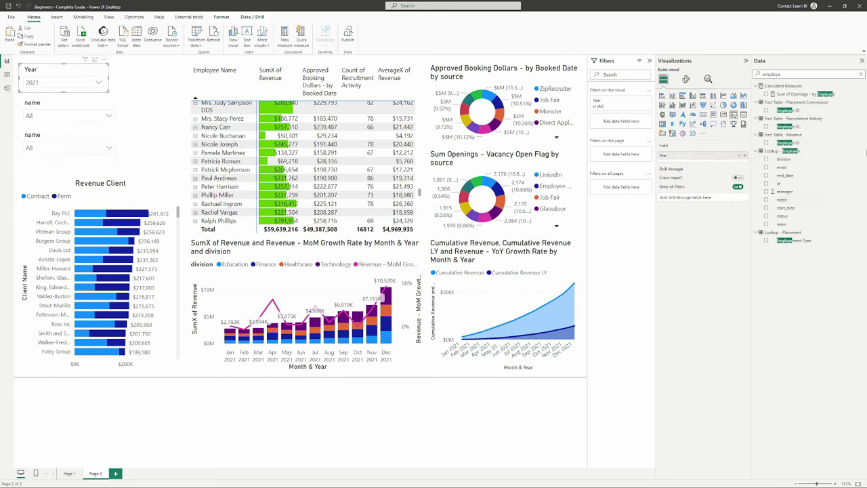
double_click(791, 73)
type("month &")
left_click_drag(786, 94, 705, 163)
key("ctrl+a")
type("date")
left_click_drag(782, 118, 708, 171)
Step: Examine the date slicer's hierarchy by expanding 2021 and Feb 2021 down to single days, collapsing the levels and closing the list
left_click(61, 83)
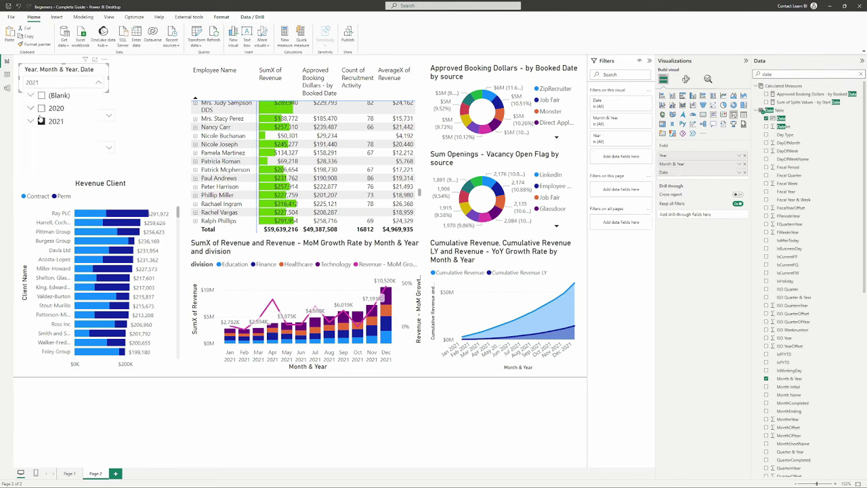
left_click(31, 121)
scroll(61, 134, "down", 1)
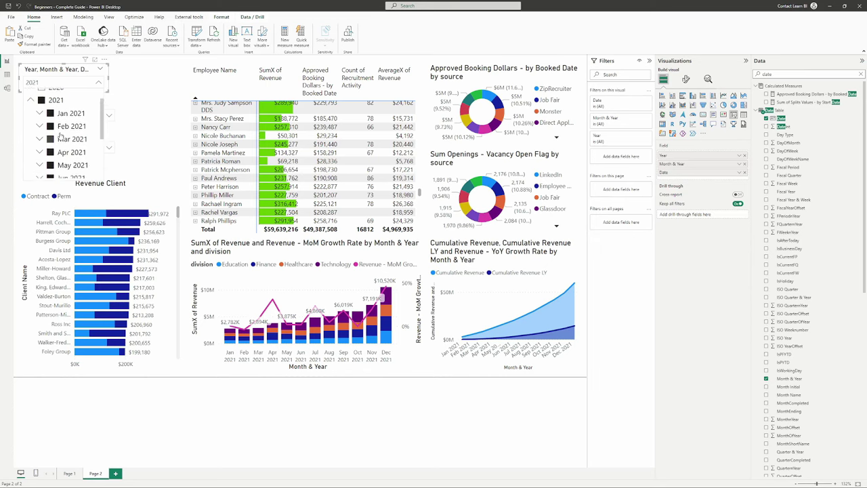
scroll(61, 134, "up", 1)
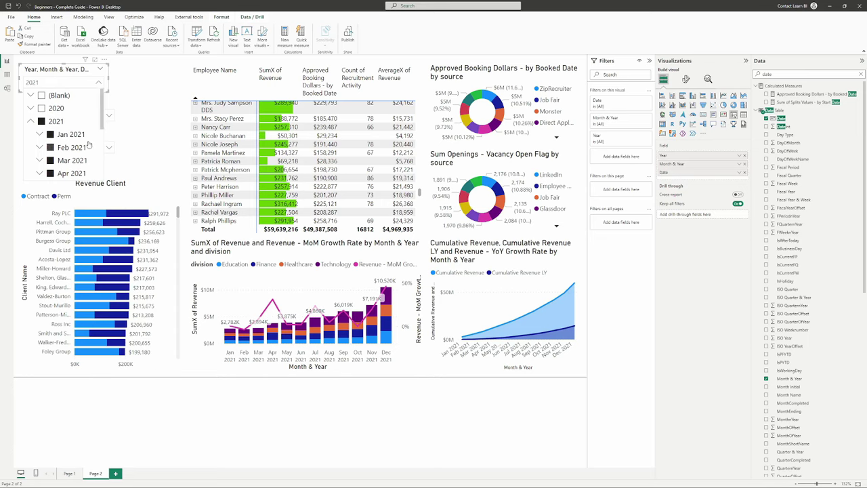
left_click(41, 147)
scroll(61, 135, "up", 1)
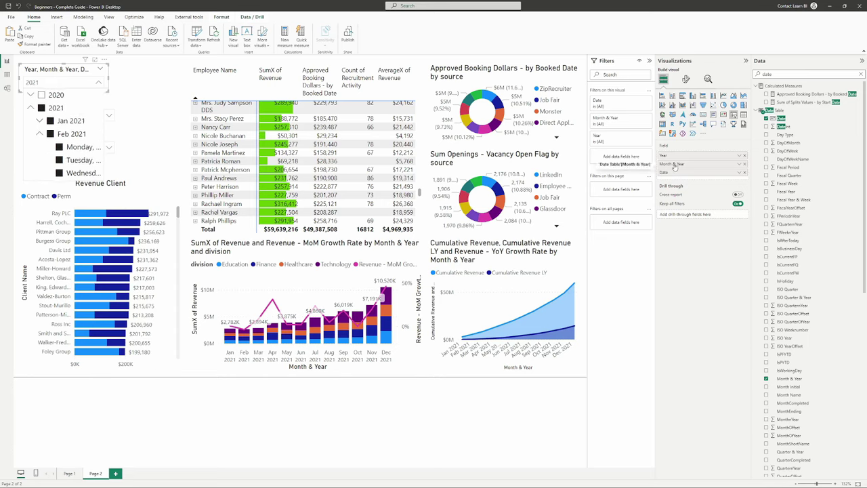
scroll(88, 156, "up", 1)
left_click(40, 148)
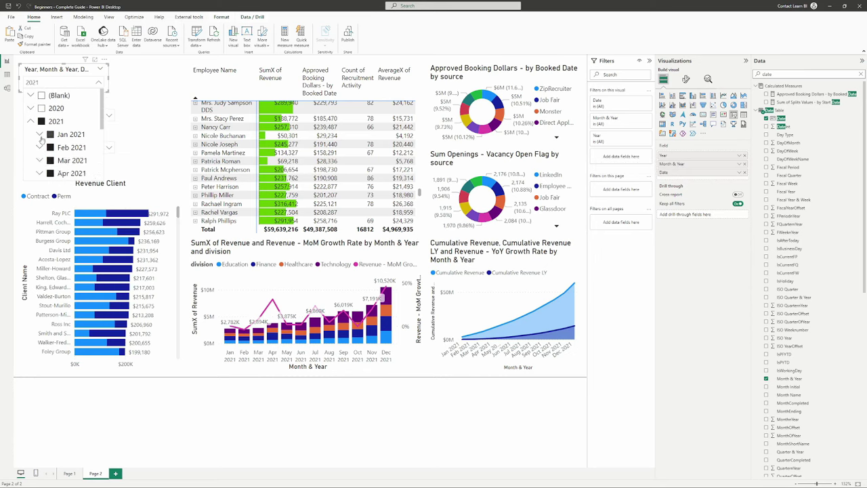
left_click(30, 121)
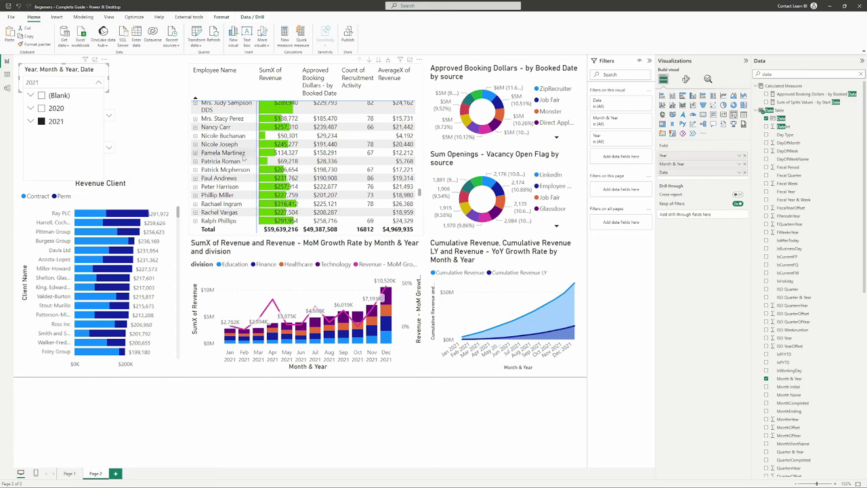
left_click(87, 82)
left_click(87, 82)
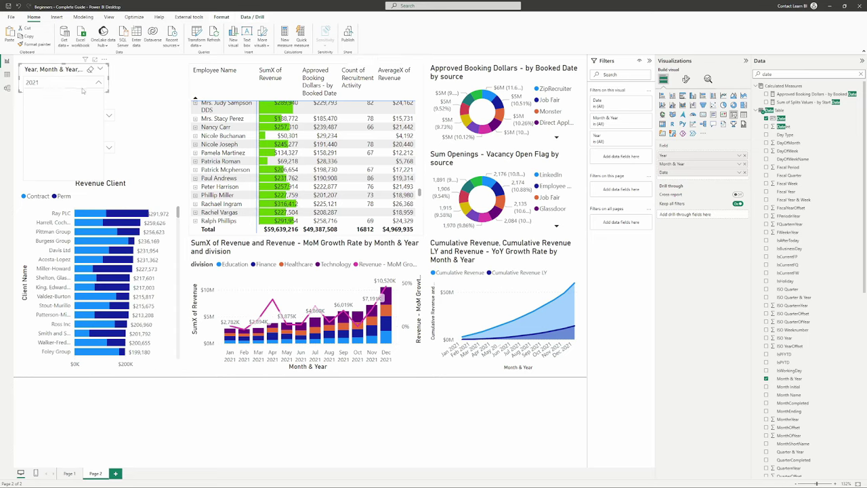
left_click(87, 82)
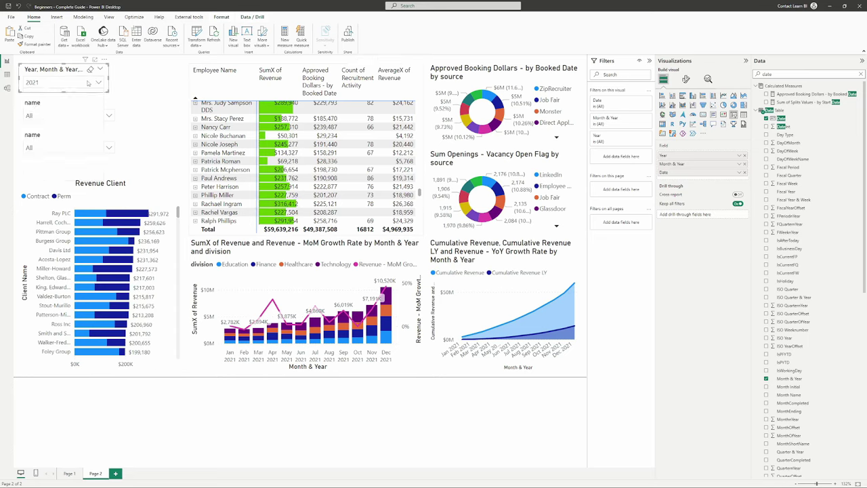
Step: Check how the visuals respond to selecting February through July 2021 in the date slicer, restoring the whole year 2021
left_click(90, 82)
left_click(30, 121)
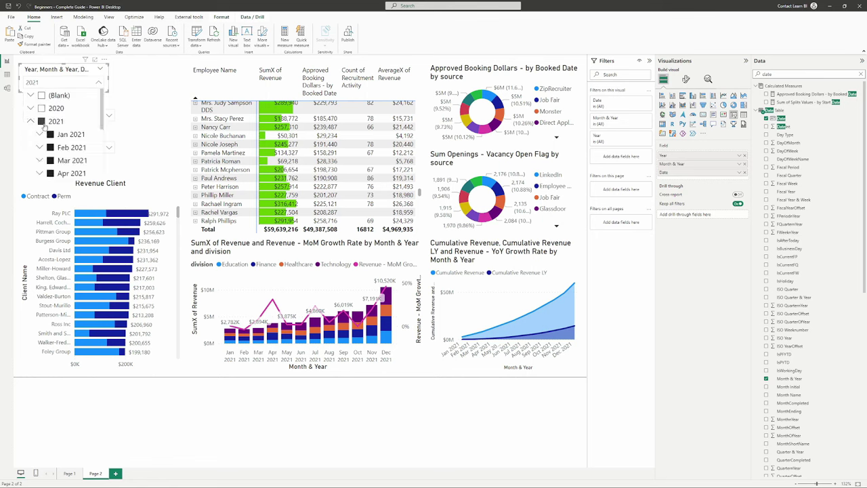
left_click(50, 147)
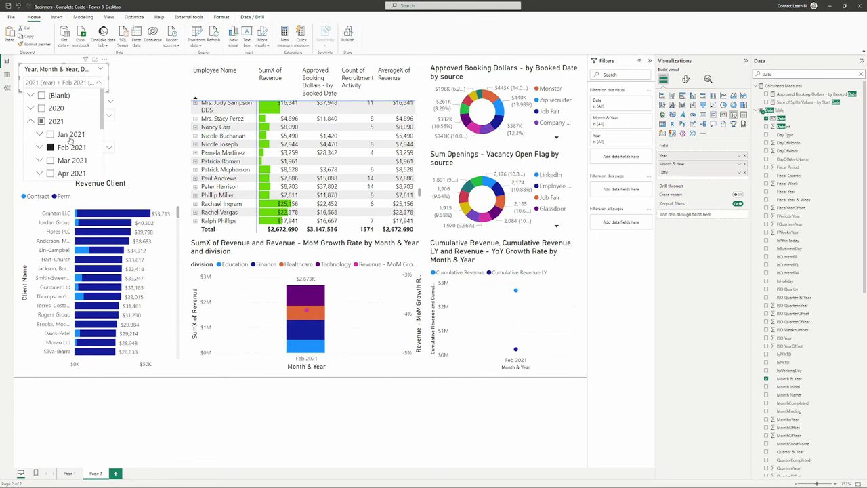
left_click(71, 160, "ctrl")
scroll(71, 162, "down", 1)
left_click(72, 160, "ctrl")
left_click(71, 173, "ctrl")
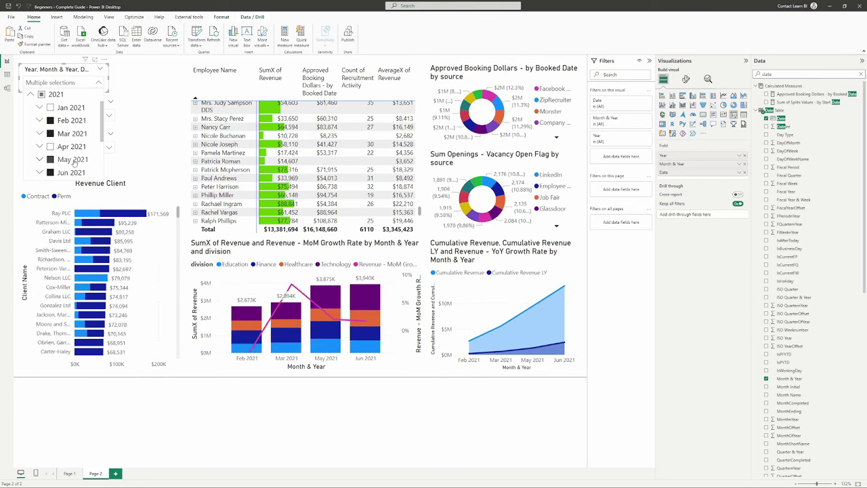
scroll(70, 163, "down", 1)
left_click(70, 172, "ctrl")
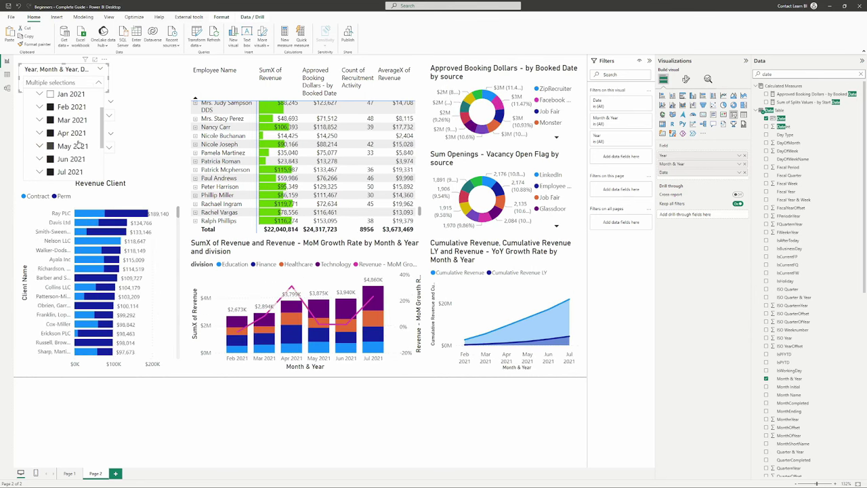
scroll(73, 135, "up", 3)
left_click(55, 121)
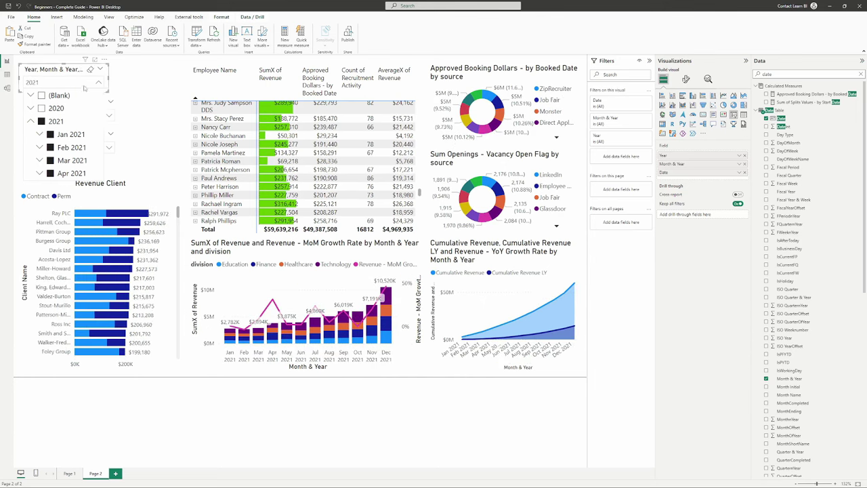
left_click(139, 105)
left_click(144, 108)
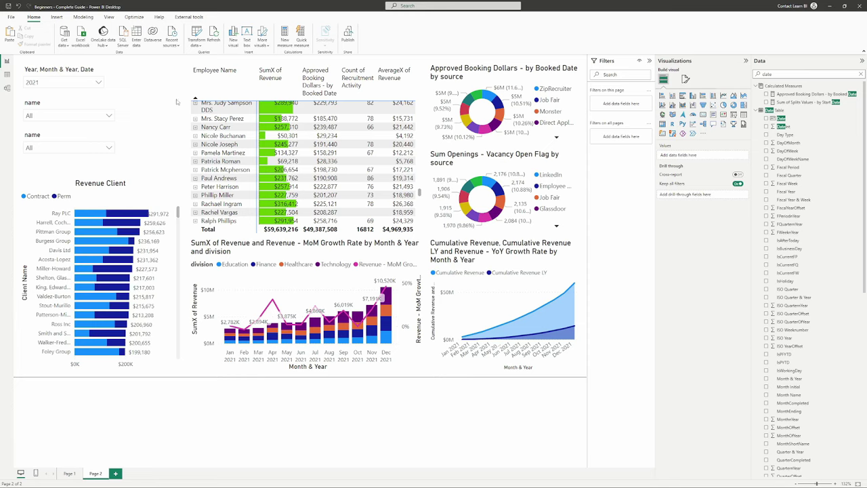
Step: Turn on Edit interactions and inspect the interaction options for the date slicer and the Revenue Client chart
left_click(45, 73)
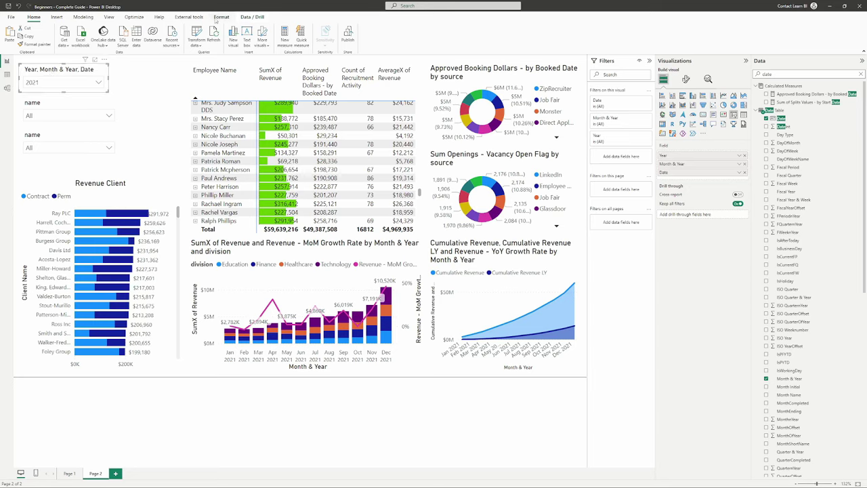
left_click(222, 17)
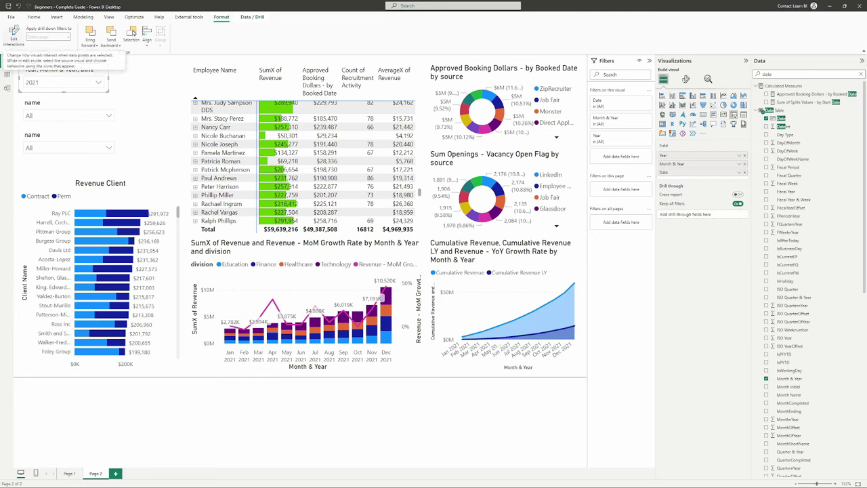
left_click(14, 34)
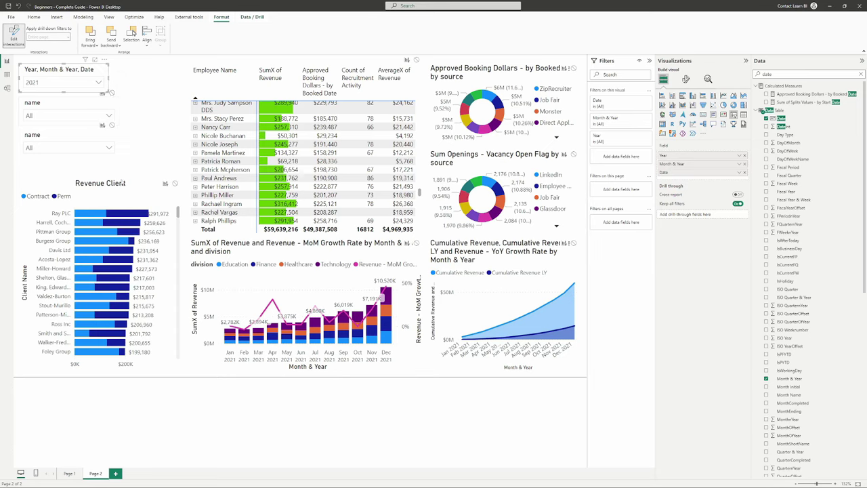
left_click(123, 183)
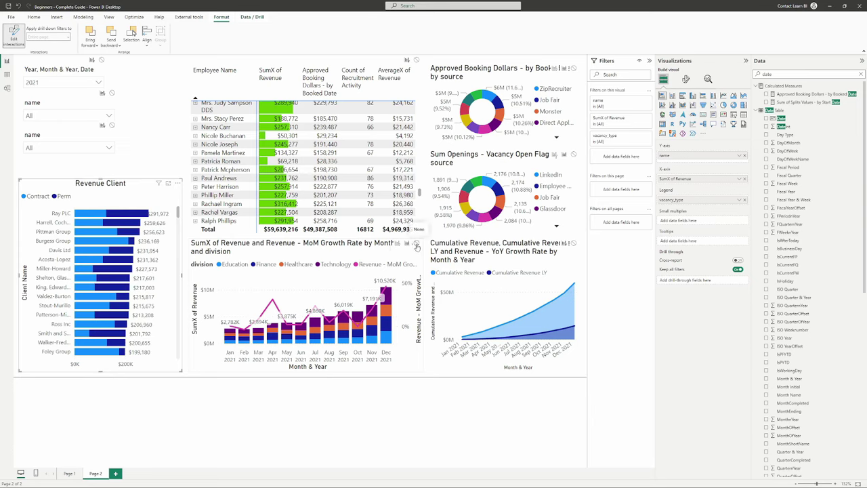
left_click(52, 72)
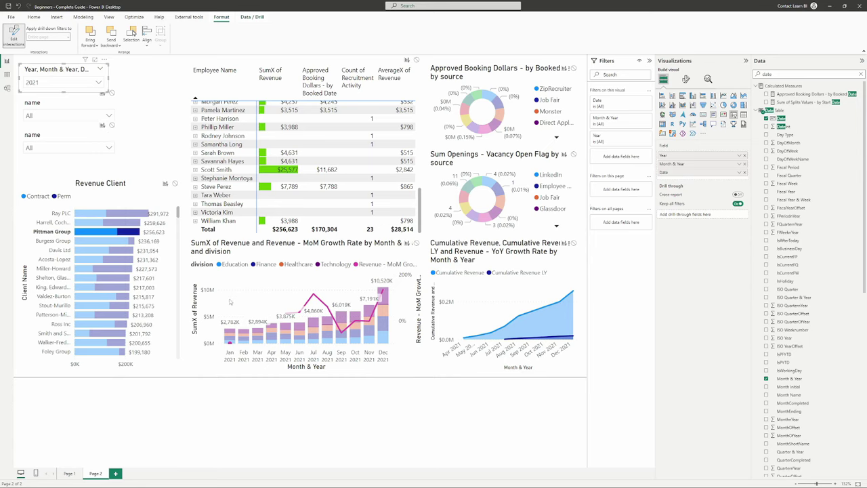
Step: Compare Highlight and Filter for the Revenue Client chart's effect on the monthly revenue and growth chart, leaving it set to Filter
left_click(105, 191)
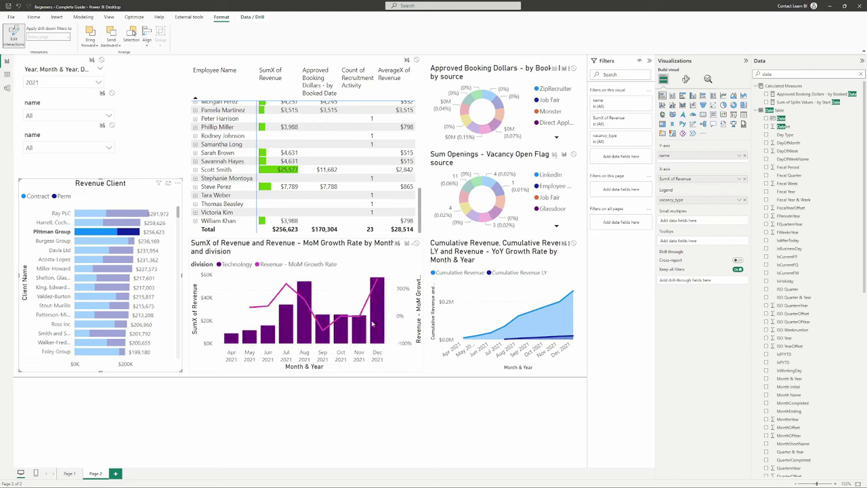
left_click(416, 243)
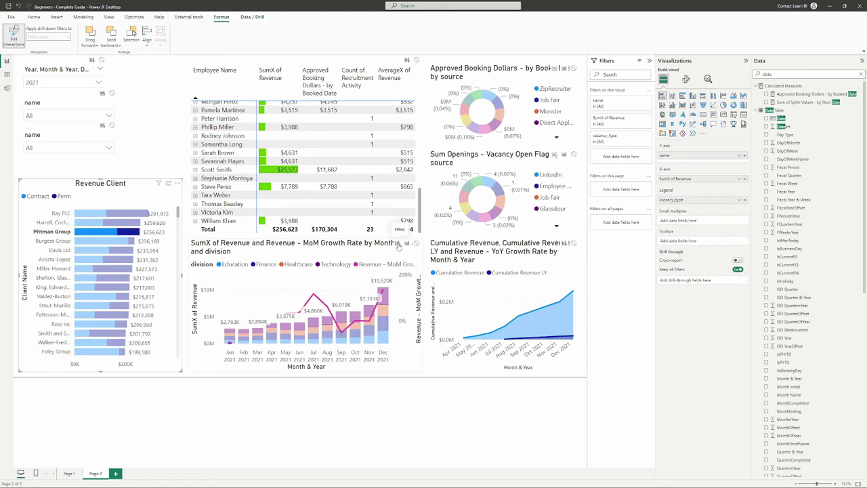
left_click(397, 243)
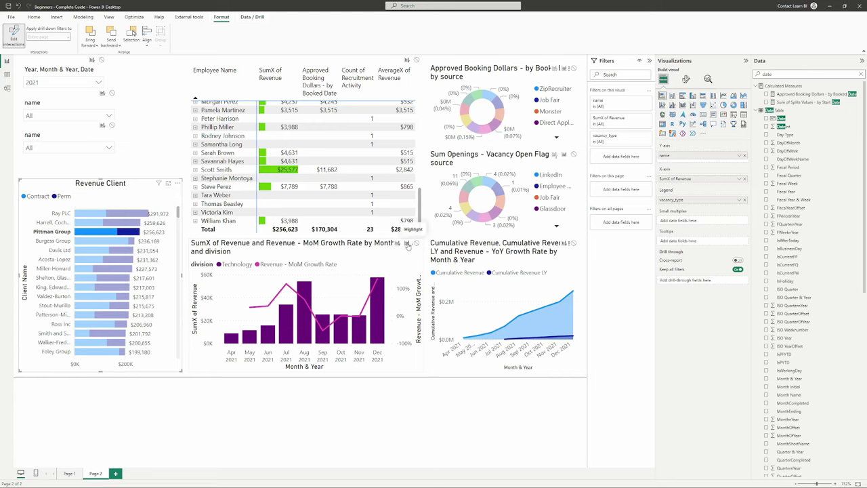
left_click(407, 244)
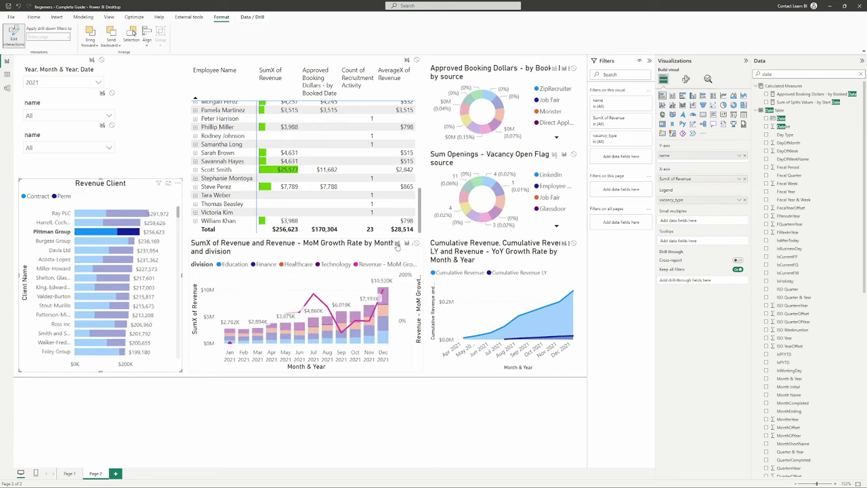
left_click(397, 243)
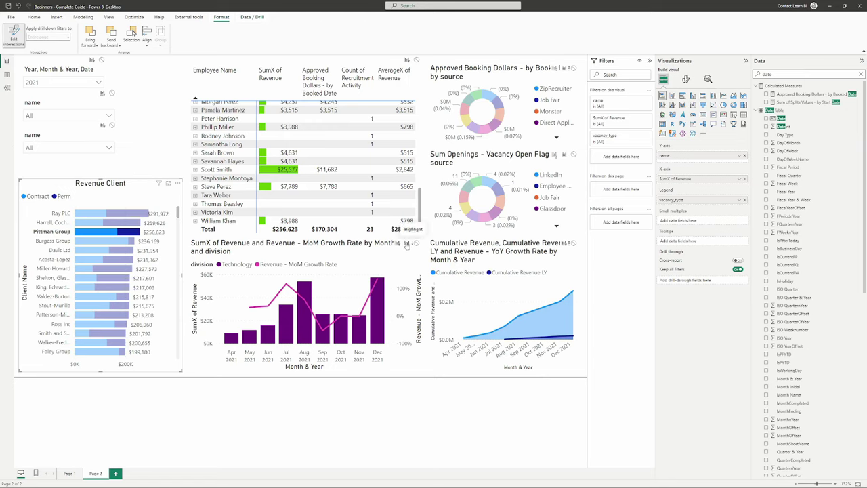
Step: Set the monthly revenue and growth chart to filter the Revenue Client chart, using May 2021 as the selected month
left_click(317, 244)
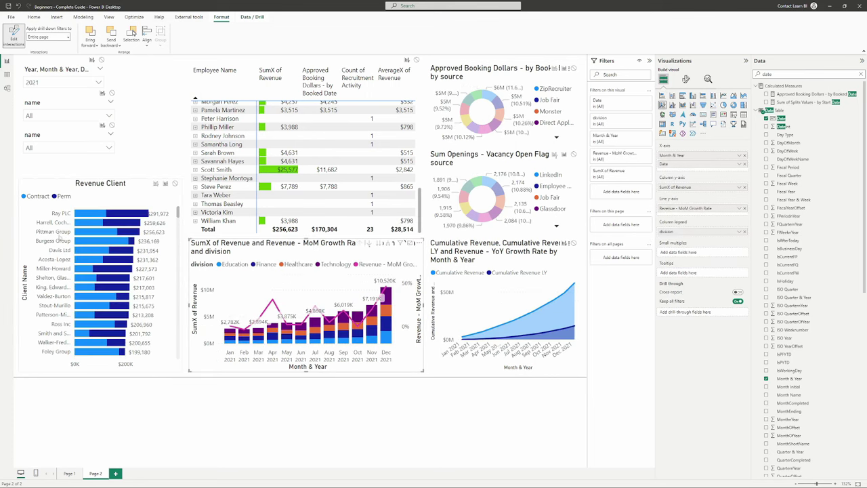
left_click(288, 356)
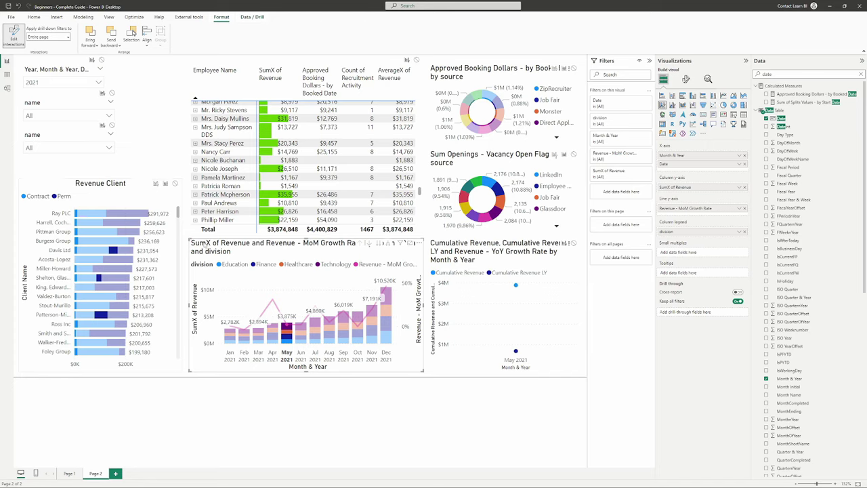
left_click(156, 183)
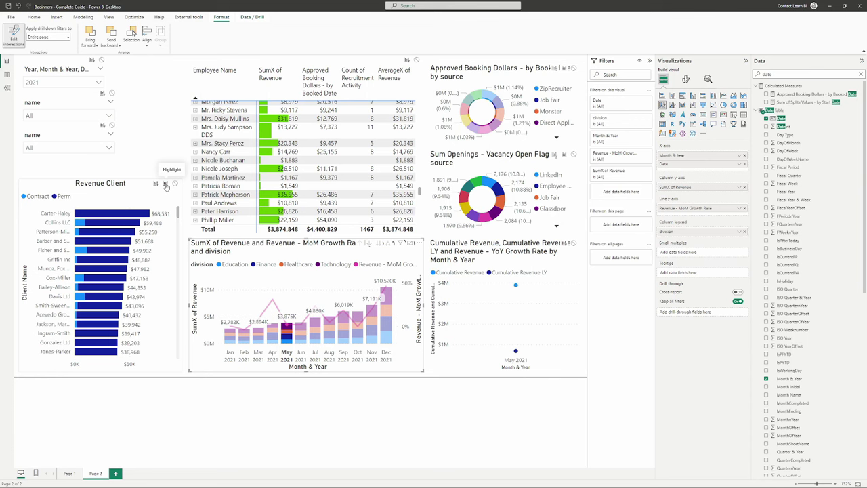
Step: Check how the other visuals respond to selecting single months from May to November 2021 in the monthly revenue chart, ending on September 2021
left_click(288, 358)
left_click(287, 358)
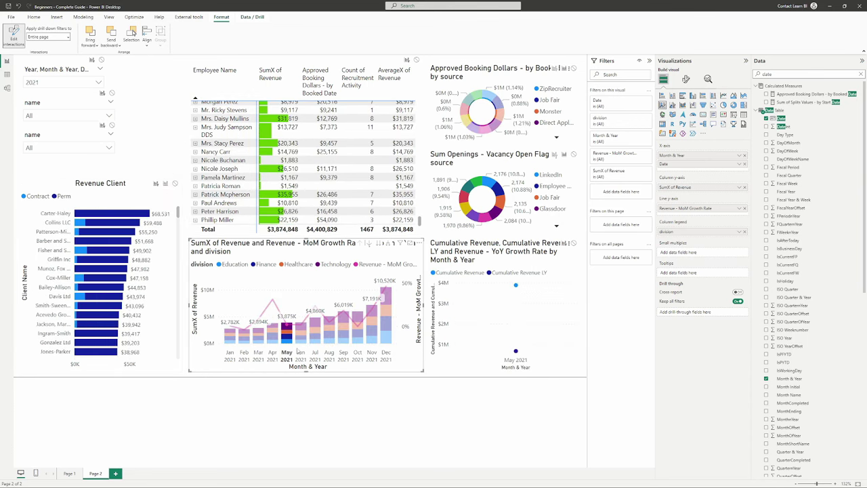
left_click(323, 355)
left_click(329, 354)
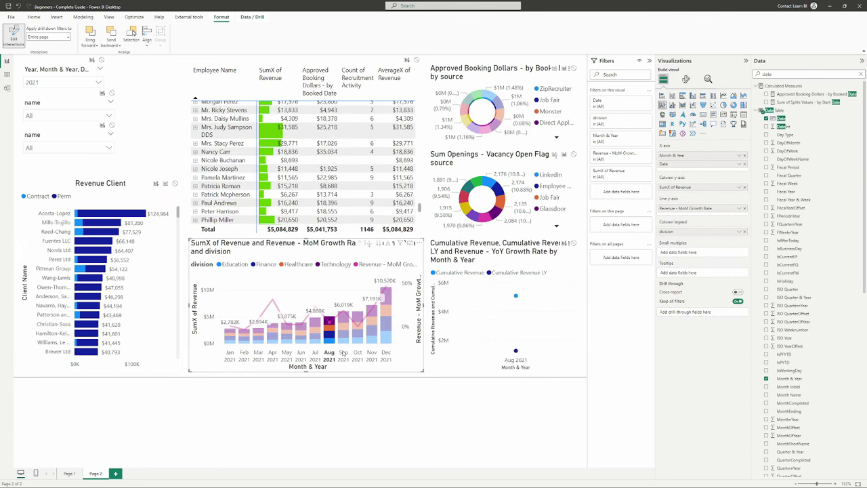
left_click(344, 354)
left_click(357, 353)
left_click(372, 352)
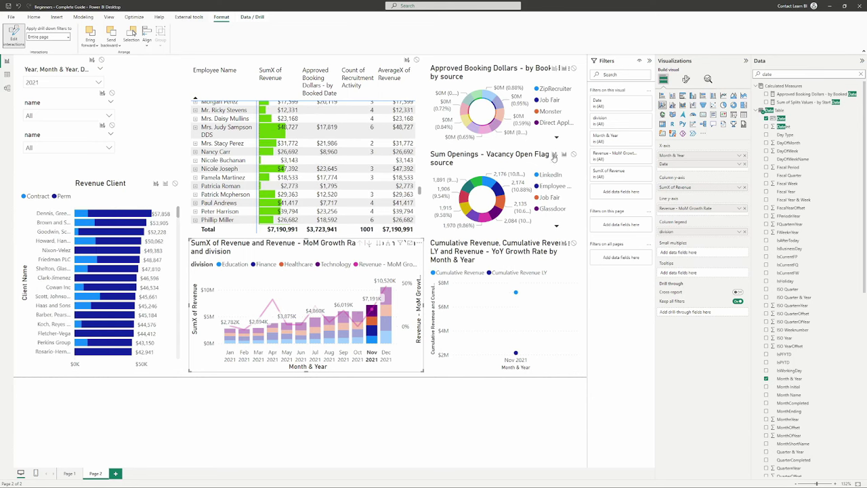
left_click(357, 353)
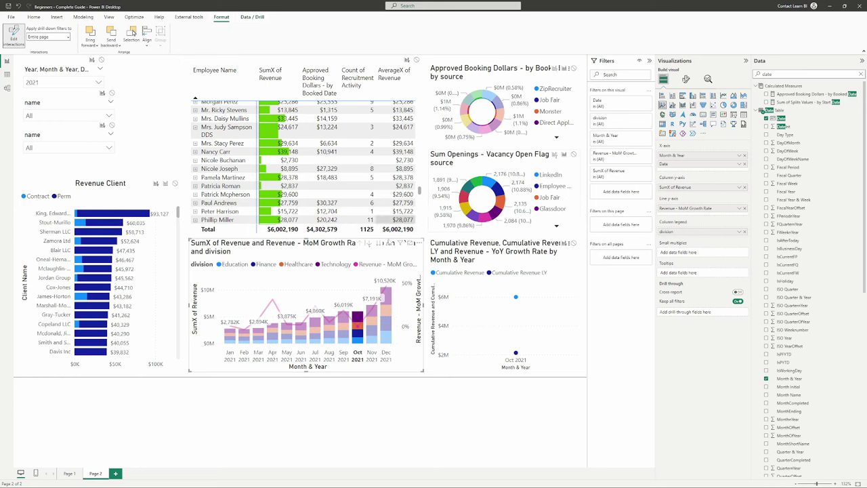
left_click(342, 361)
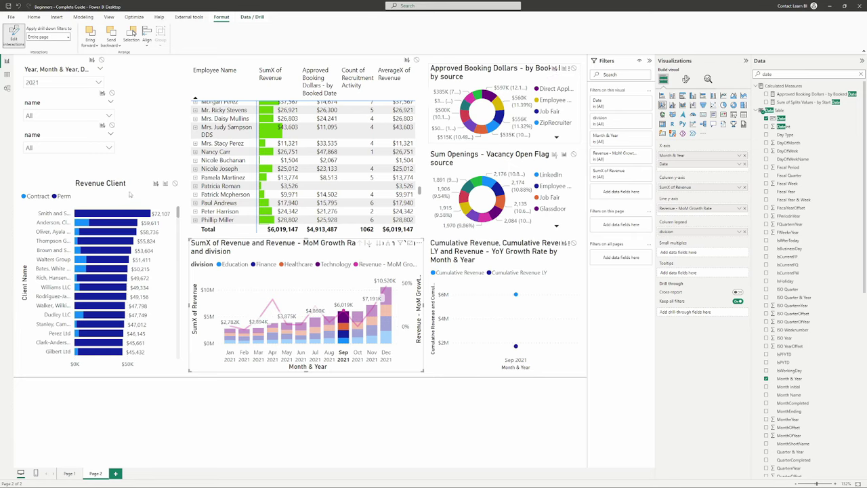
Step: Select the Revenue Client chart with its interaction options shown on the other visuals
left_click(133, 183)
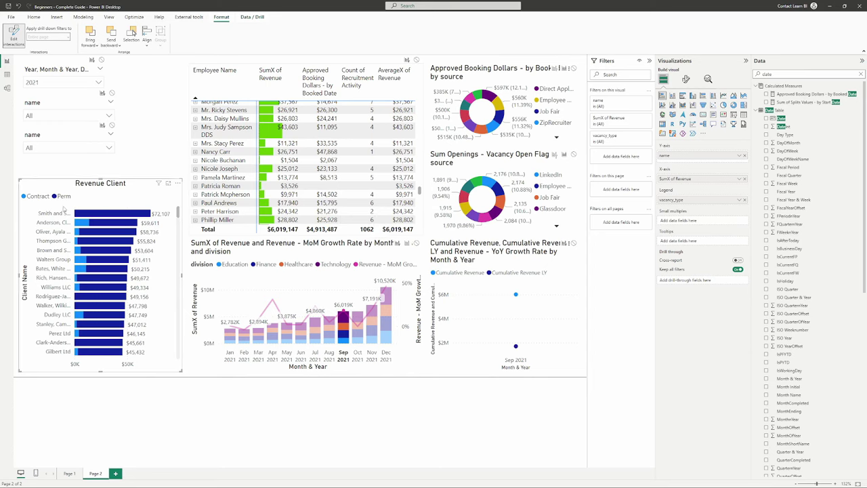
Step: Select Pittman Group in the Revenue Client chart, set that chart to filter both donut charts, and clear the selection
left_click(51, 240)
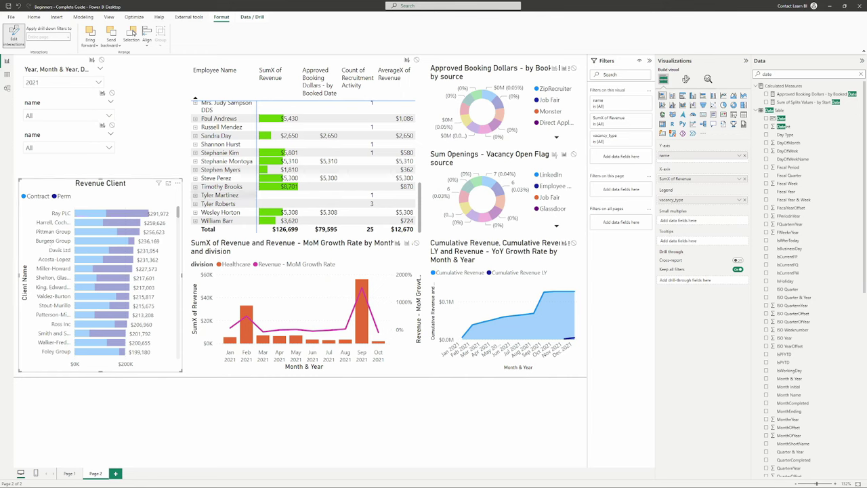
left_click(58, 233)
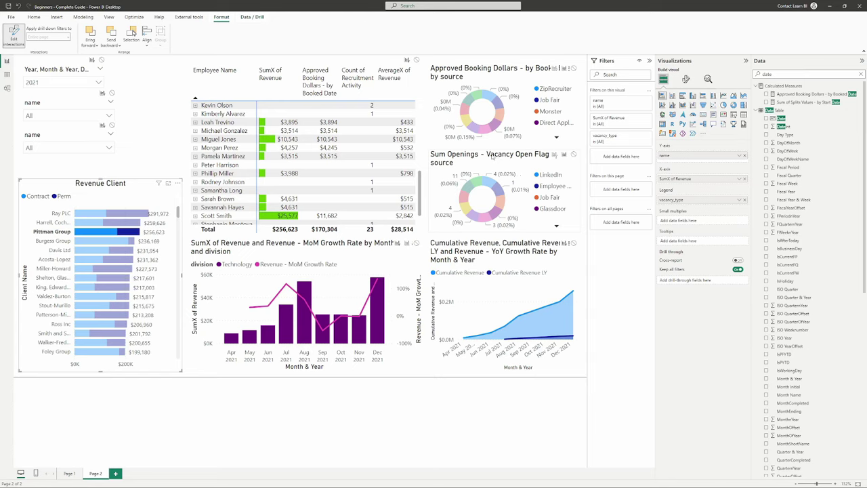
left_click(554, 155)
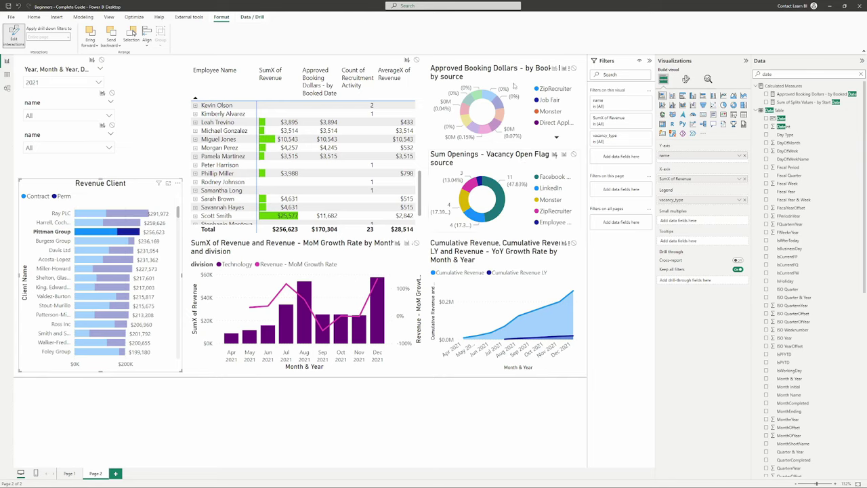
left_click(554, 68)
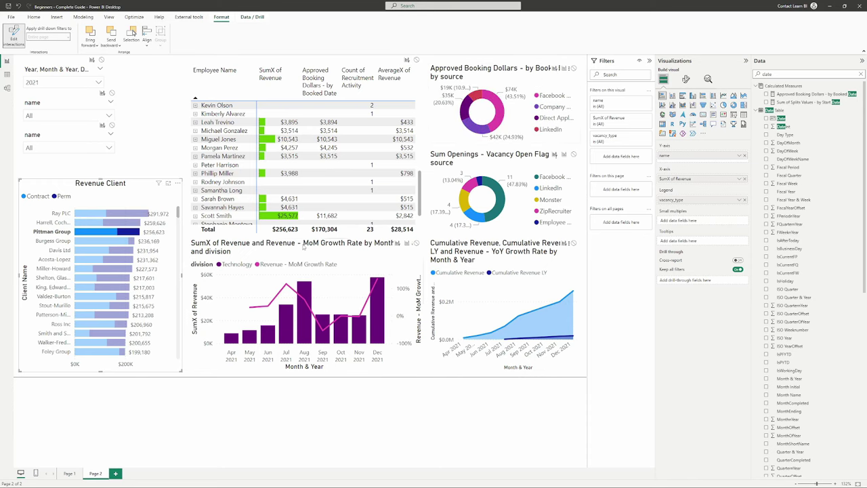
left_click(301, 247)
left_click(59, 234)
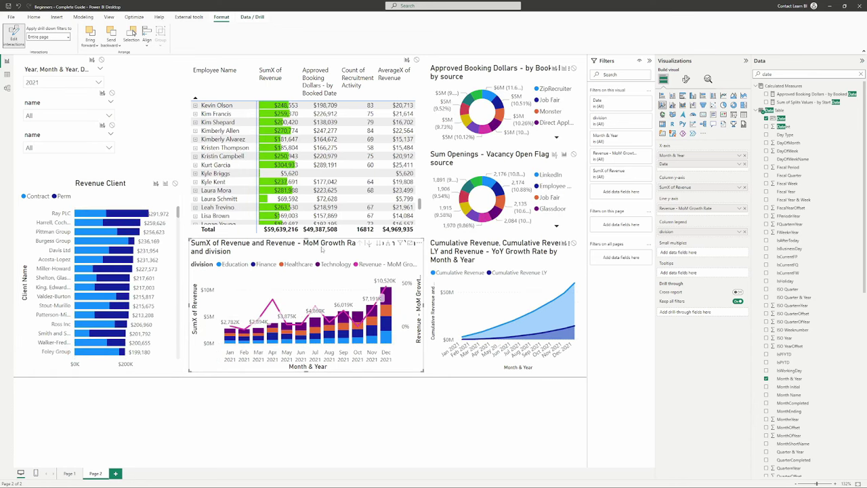
Step: Select Nov 2021 in the Cumulative Revenue chart, set that chart to filter the Approved Booking Dollars donut, and clear the selection
left_click(489, 248)
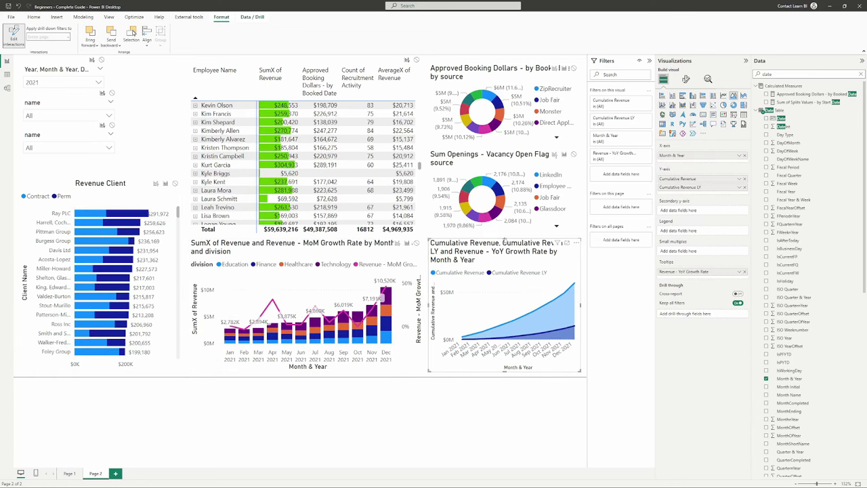
left_click(527, 331)
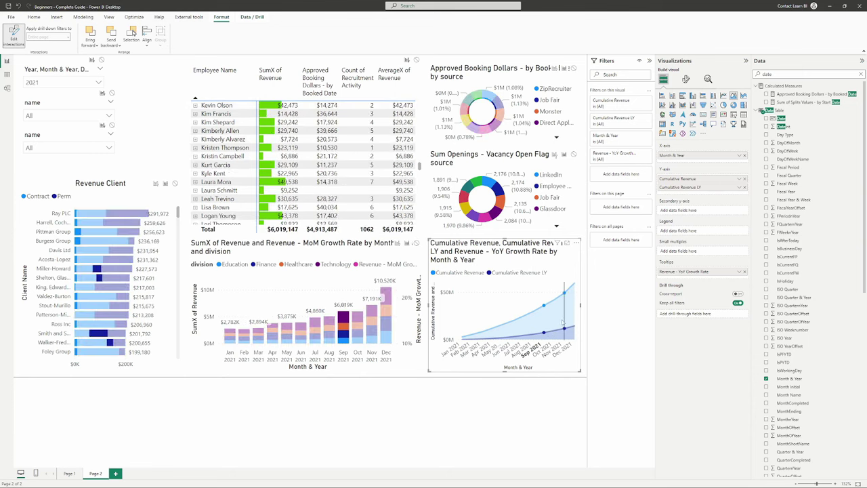
left_click(552, 319)
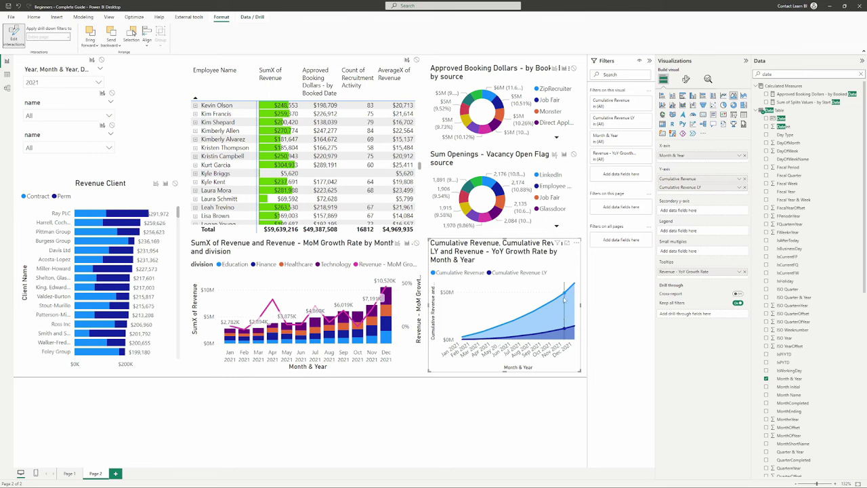
left_click(564, 292)
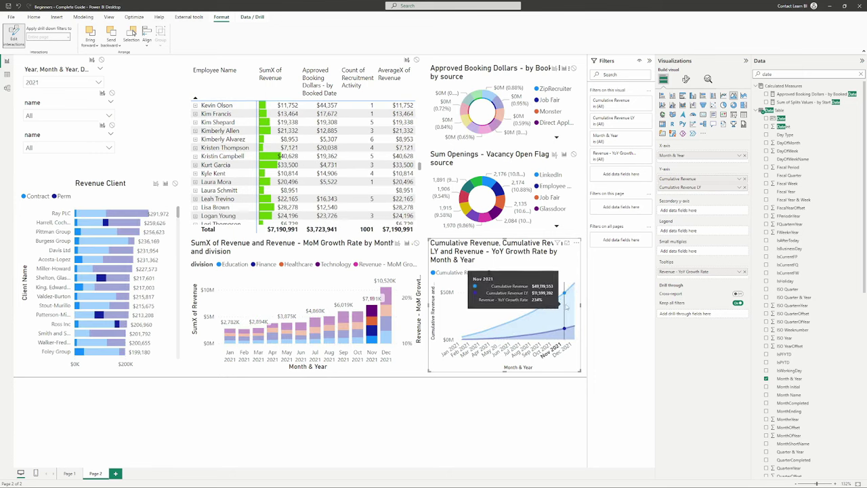
left_click(565, 302)
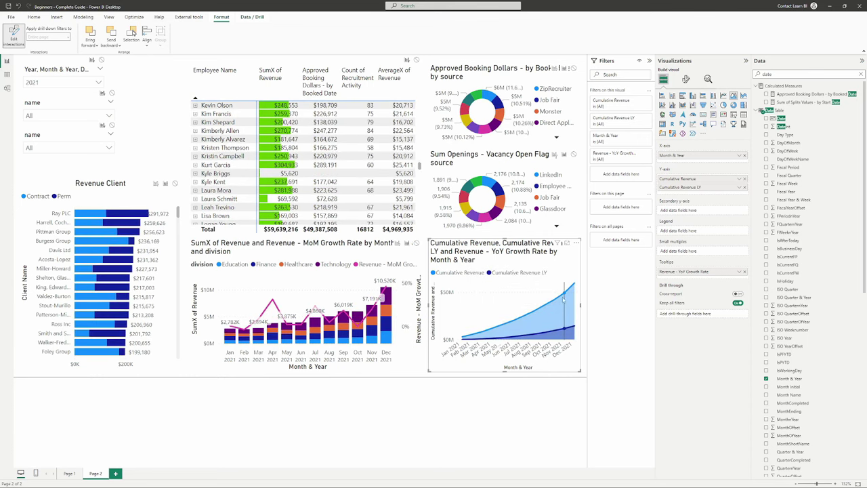
left_click(564, 300)
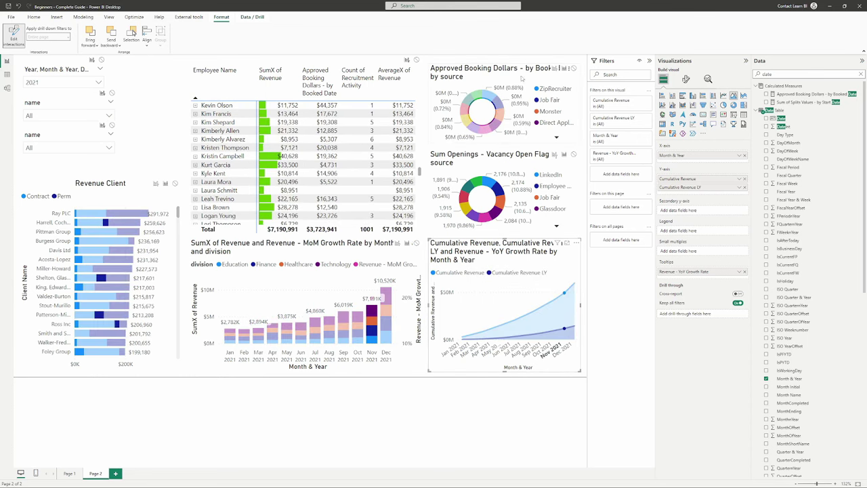
left_click(556, 69)
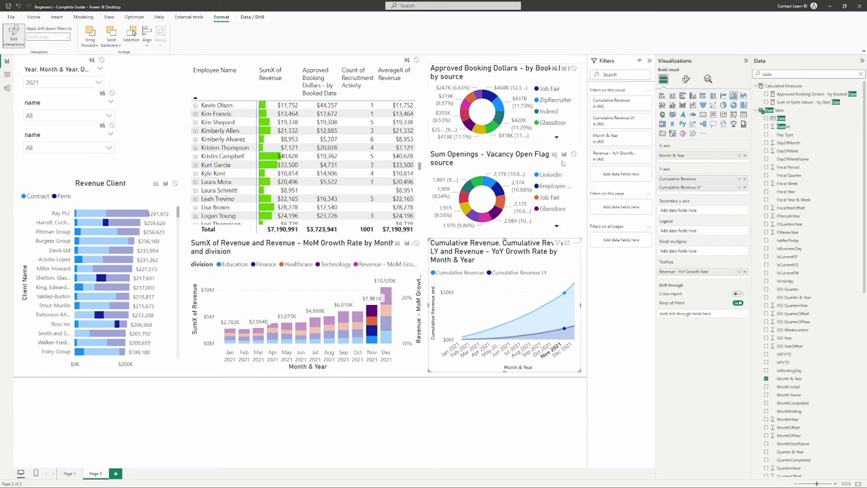
left_click(217, 81)
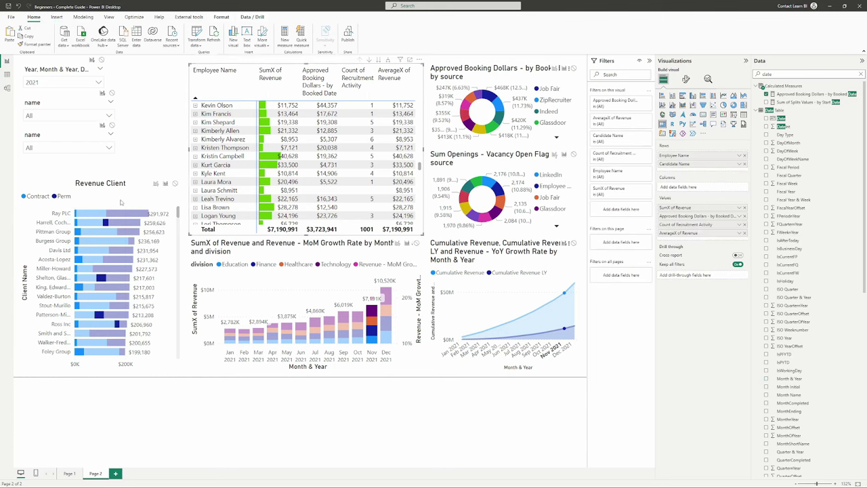
left_click(44, 224)
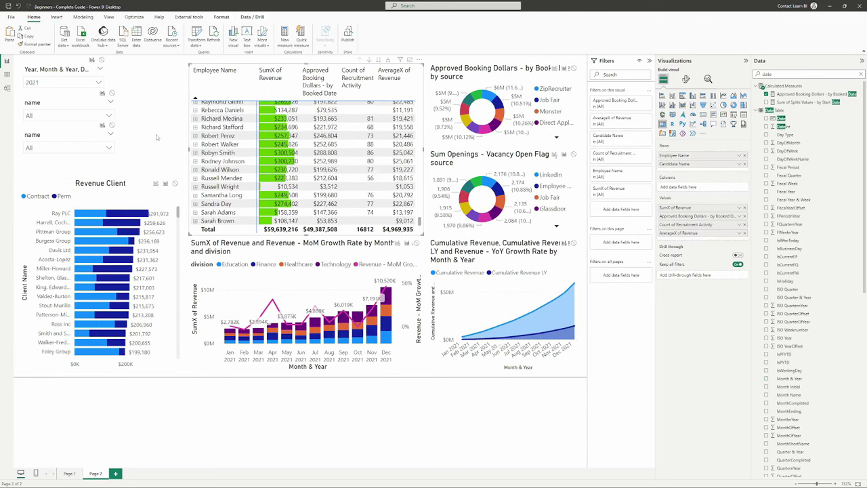
Step: Try setting the date slicer's interaction with the Revenue Client chart to None, and switch it back to Filter
left_click(83, 72)
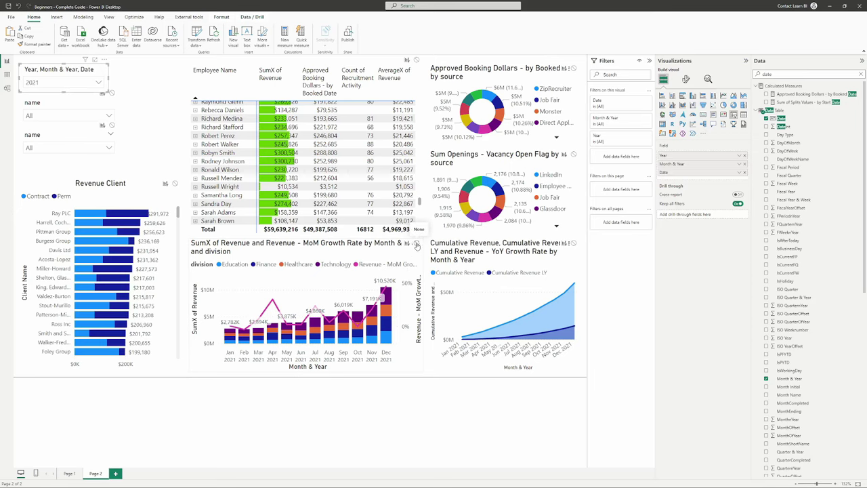
left_click(417, 244)
left_click_drag(345, 371, 277, 386)
left_click(221, 18)
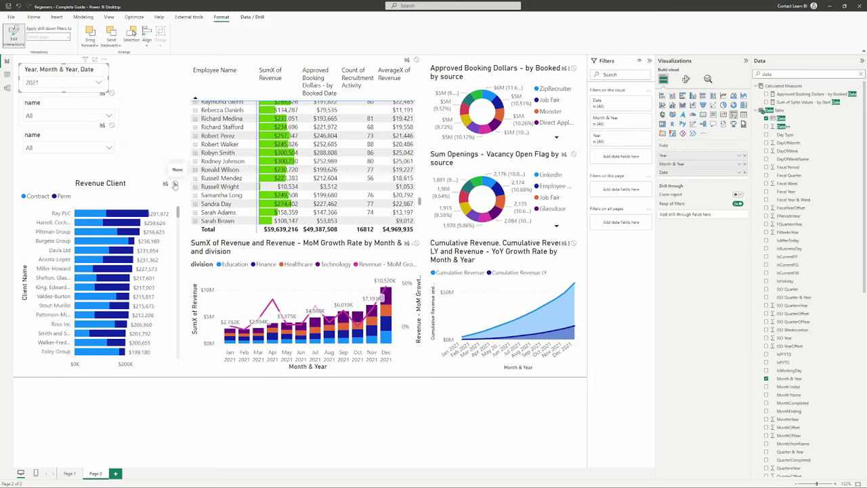
left_click(175, 185)
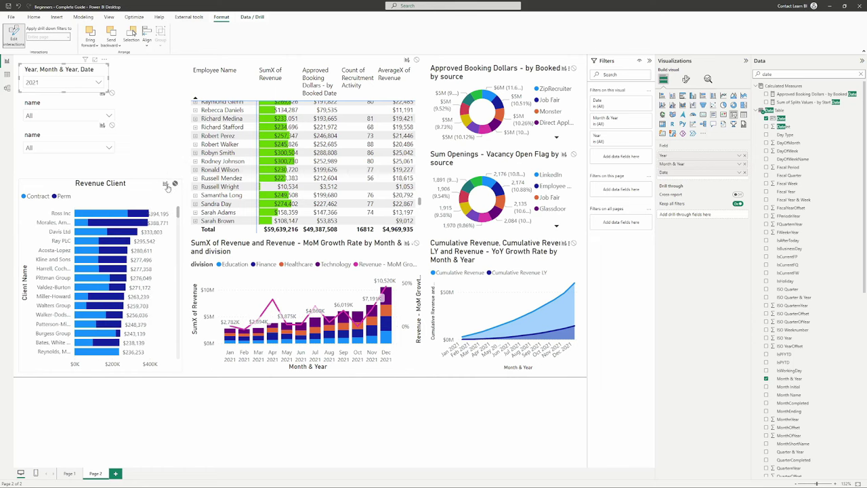
left_click(168, 194)
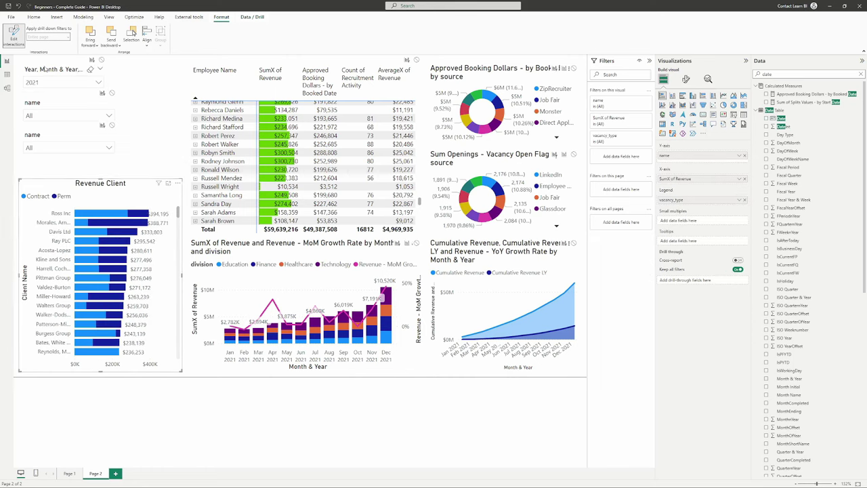
left_click(56, 89)
left_click(166, 184)
left_click(174, 184)
left_click(166, 185)
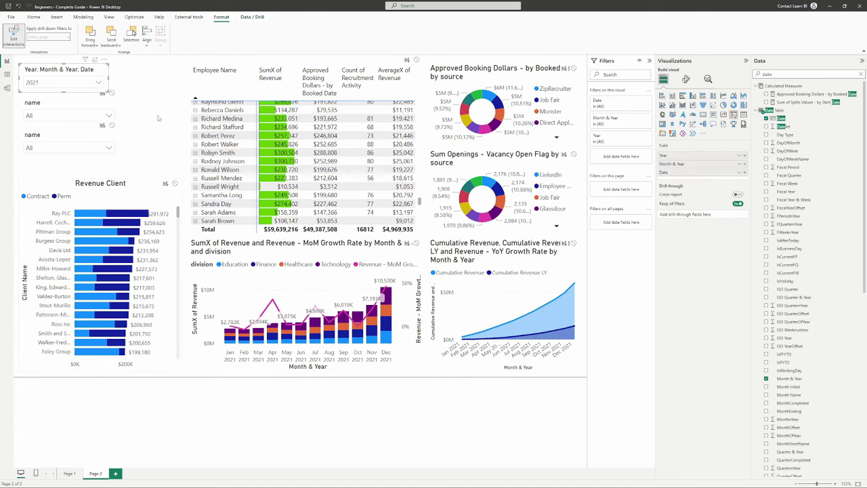
Step: Filter the report to Acosta-Lopez with the upper name slicer
left_click(55, 116)
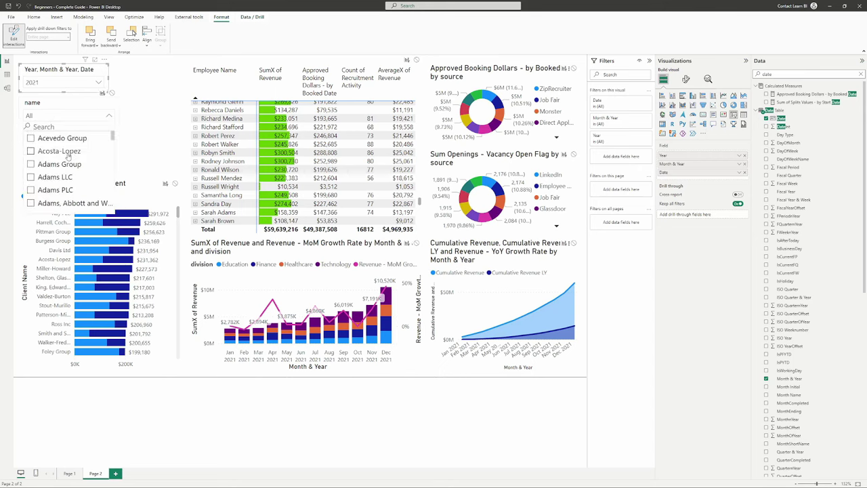
left_click(41, 147)
left_click(152, 143)
left_click(59, 109)
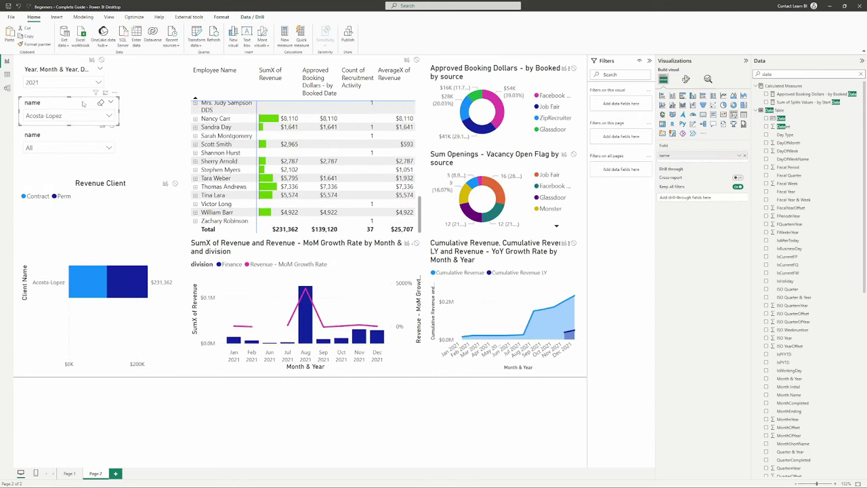
Step: Try None and restore Filter for the upper name slicer's interaction with Revenue Client, and set None for the lower name slicer
left_click(174, 183)
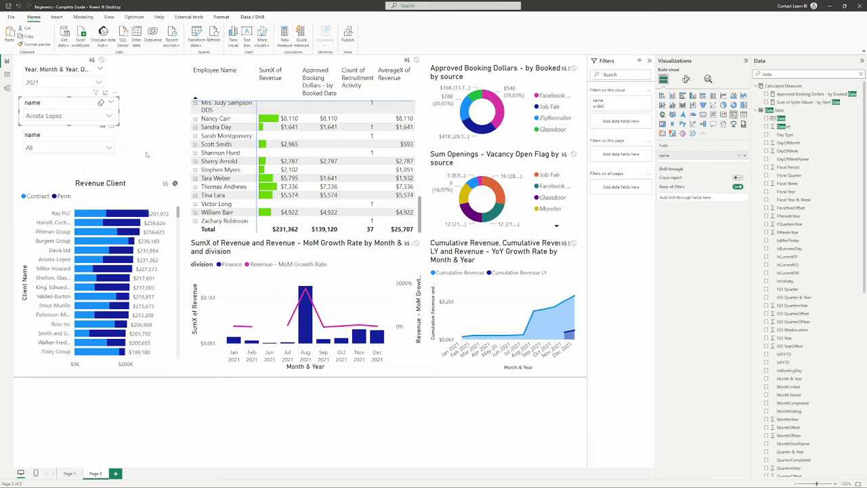
left_click(165, 185)
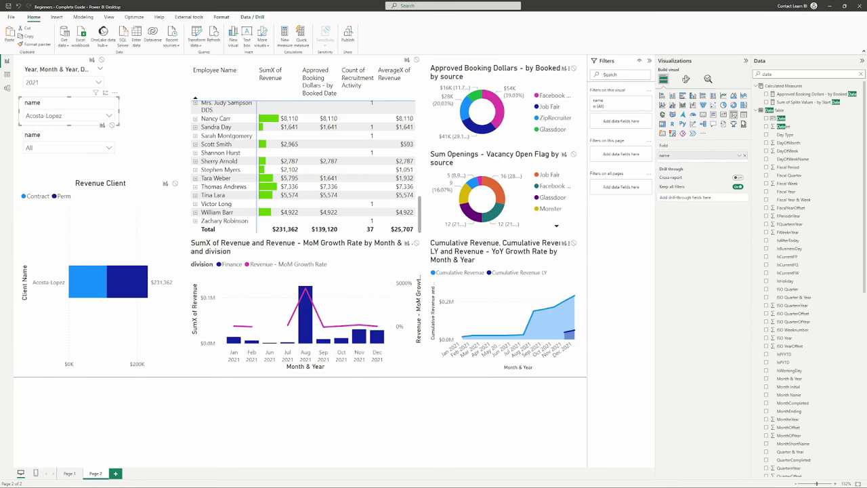
left_click(112, 125)
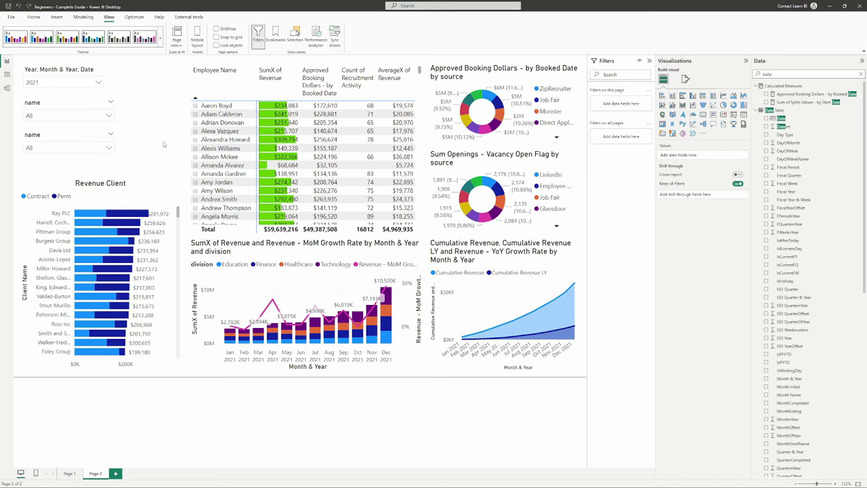
Step: Turn on the visual border in the general effects formatting of the Revenue Client chart
left_click(143, 183)
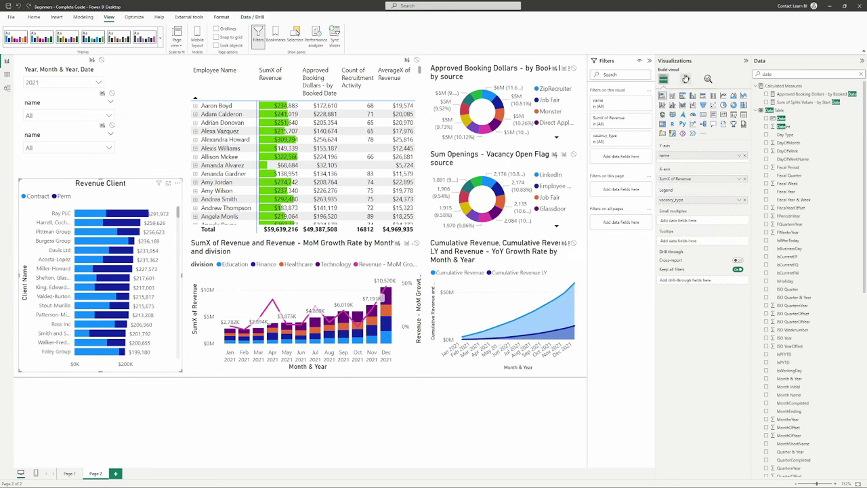
left_click(686, 80)
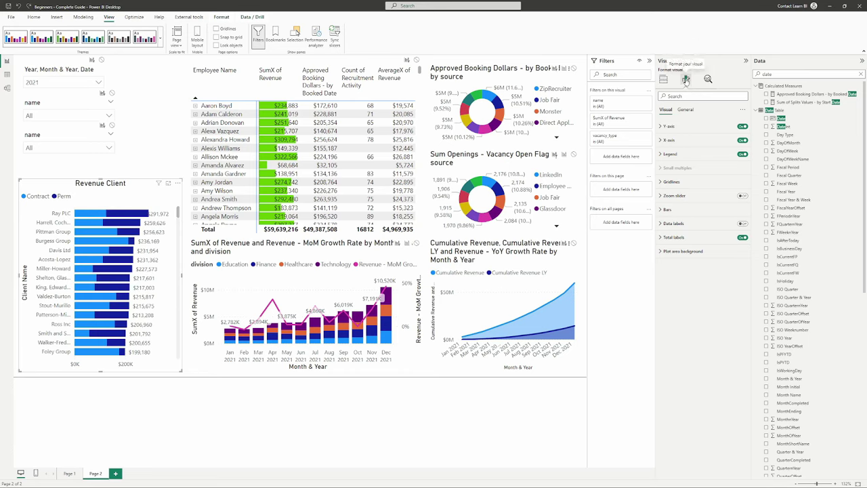
left_click(685, 109)
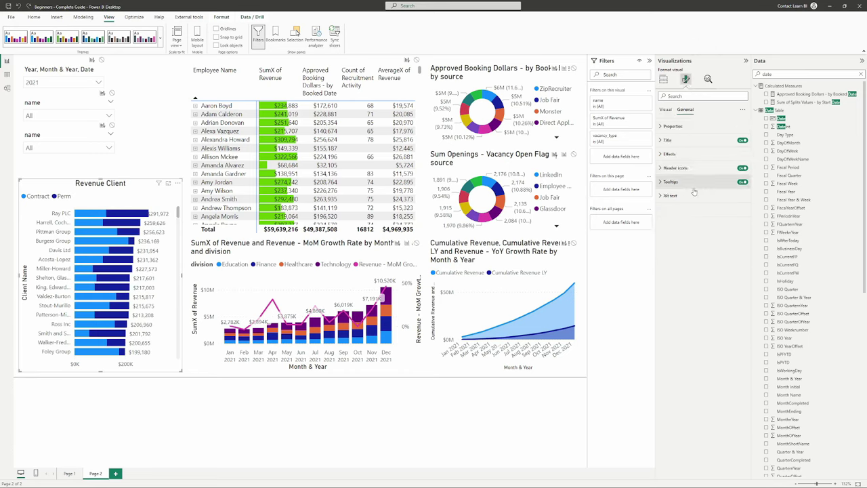
left_click(669, 155)
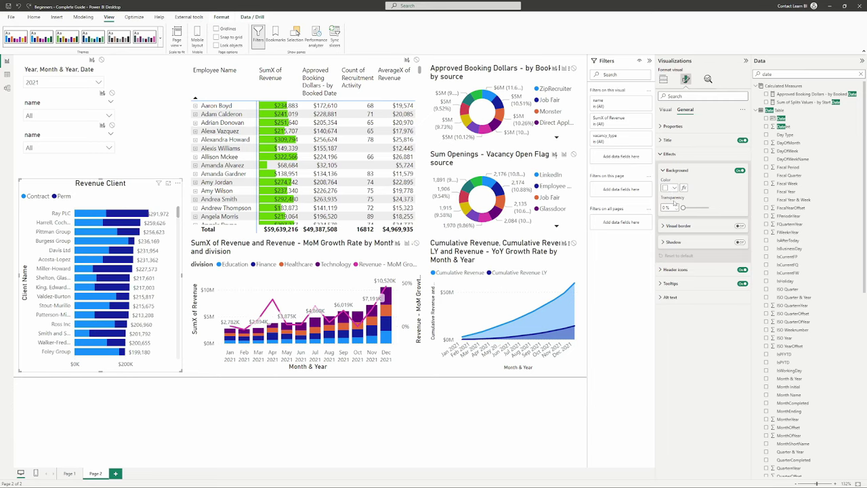
left_click(737, 227)
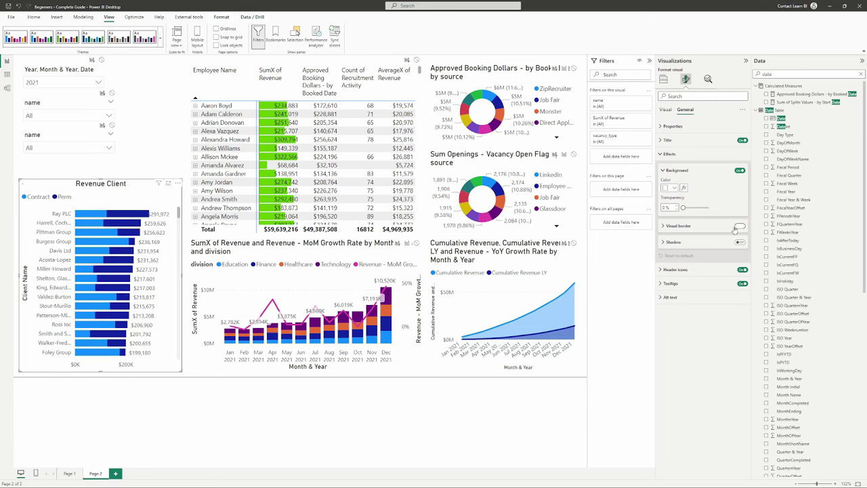
Step: Turn on the visual border for the Employee Name matrix
left_click(258, 66)
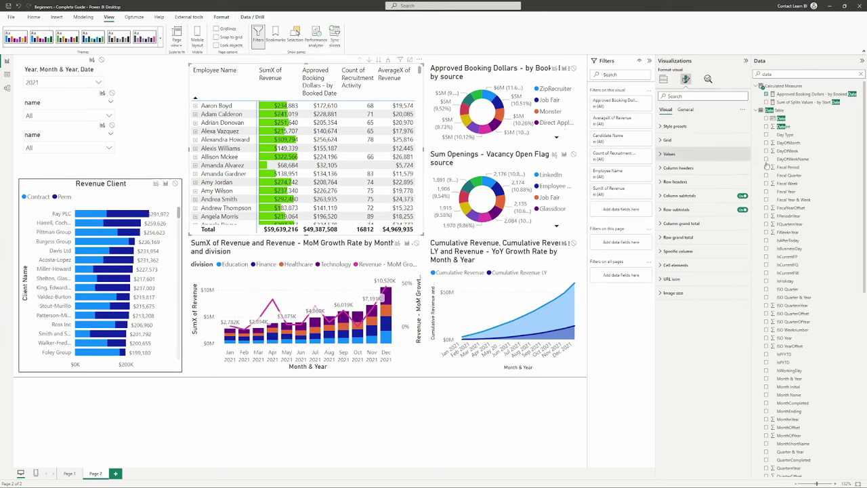
left_click(686, 111)
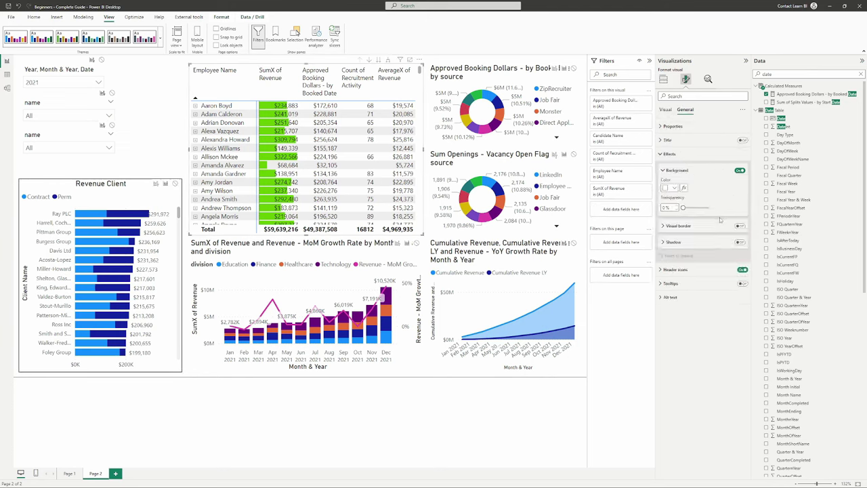
left_click(740, 226)
Step: Turn on the visual border for the Approved Booking Dollars donut chart
left_click(478, 67)
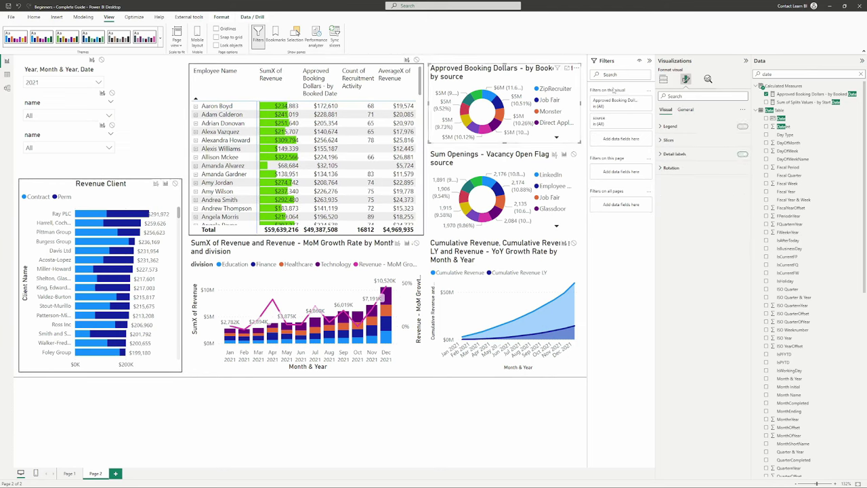
left_click(685, 110)
left_click(741, 227)
Step: Turn on the visual border for the Sum Openings - Vacancy Open Flag donut chart
left_click(506, 160)
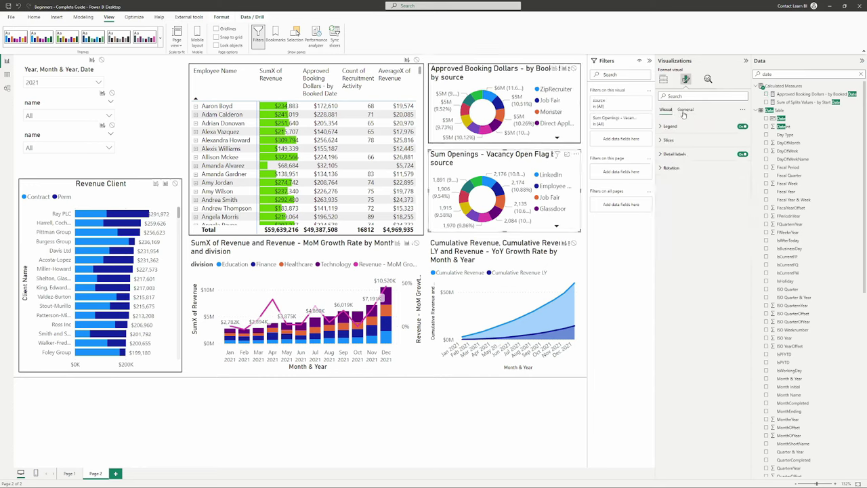
left_click(685, 111)
left_click(739, 230)
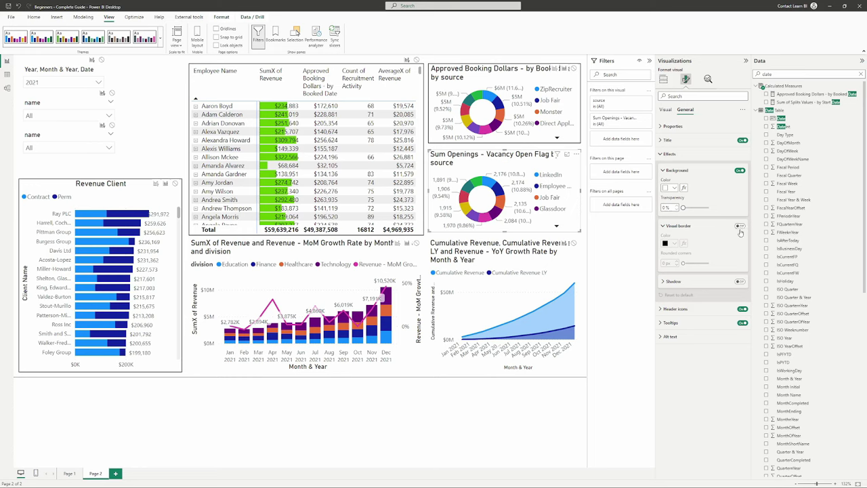
left_click(739, 231)
left_click(740, 226)
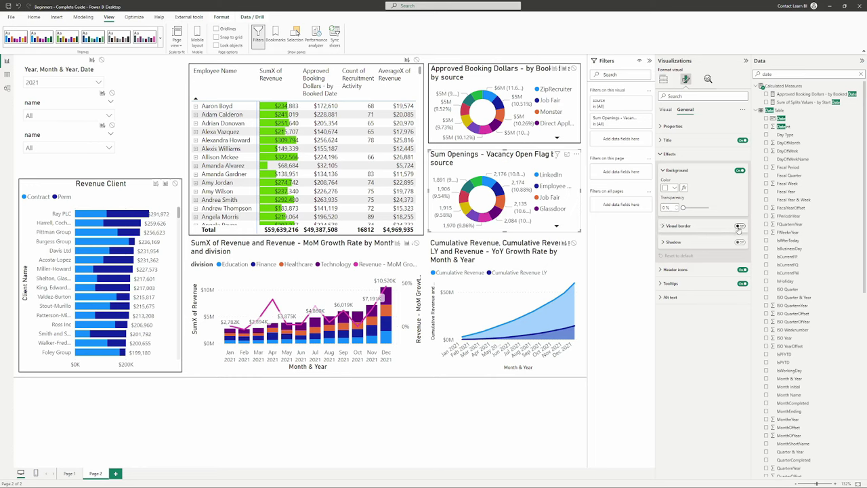
Step: Turn on the visual border for the Cumulative Revenue area chart and the SumX of Revenue and MoM Growth Rate combo chart
left_click(489, 244)
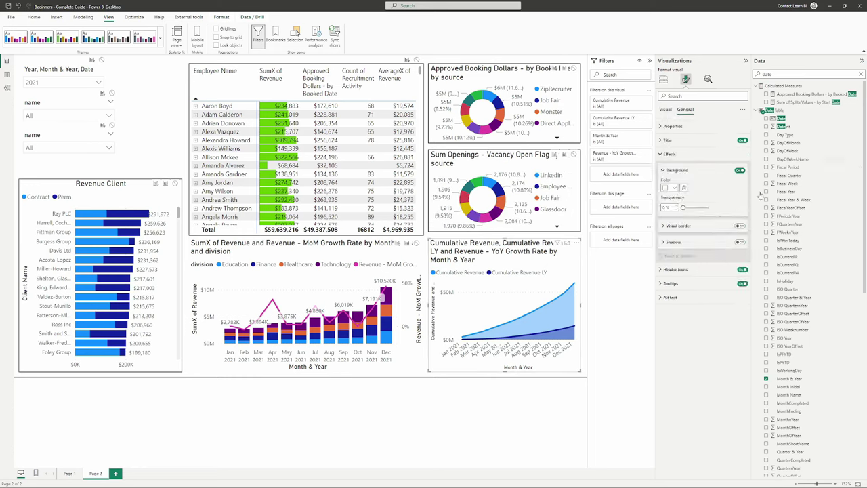
left_click(740, 226)
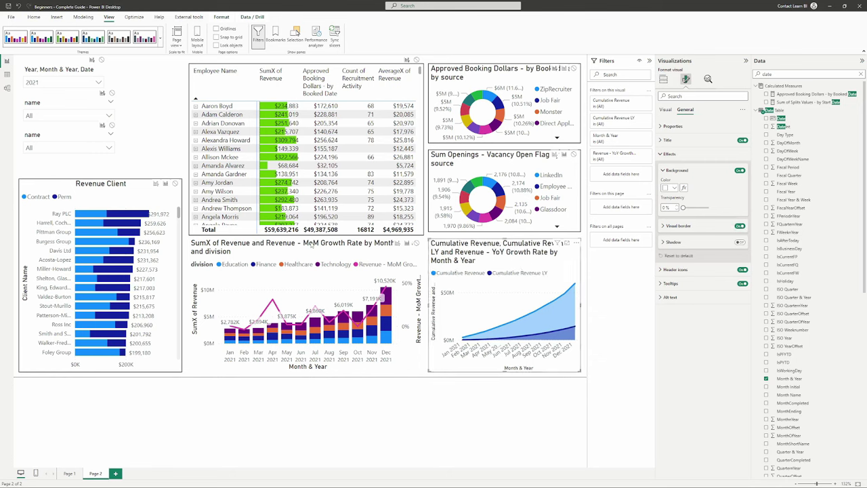
left_click(312, 247)
left_click(684, 110)
left_click(739, 227)
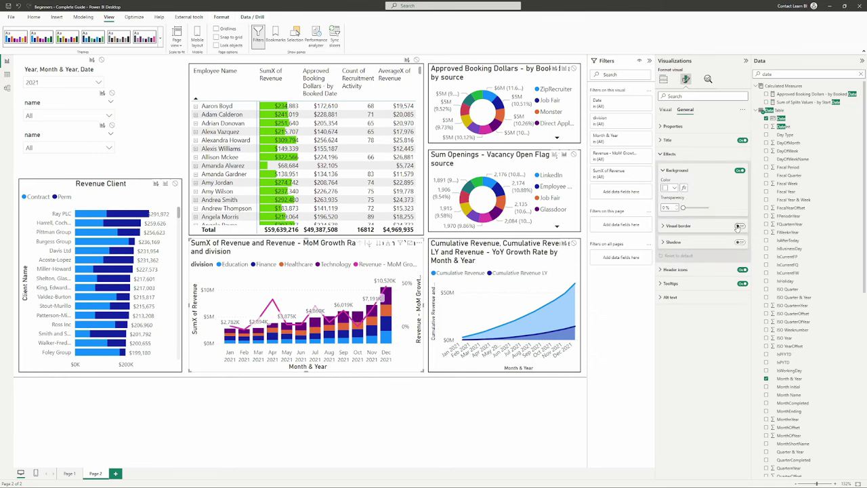
left_click(150, 128)
Step: Extend the Sum Openings - Vacancy Open Flag donut chart down to line up with the Employee Name matrix's lower edge
left_click(478, 232)
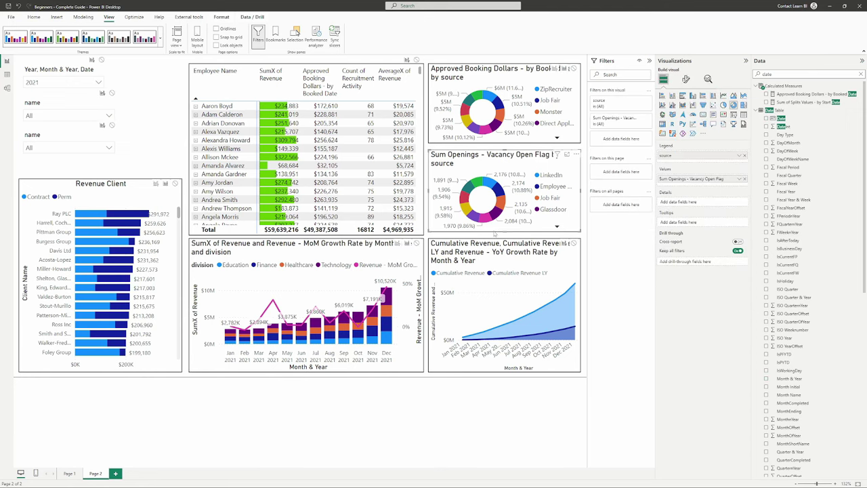
left_click(452, 63)
Step: Turn off Edit interactions for the report page and clear the matrix selection
left_click(417, 68)
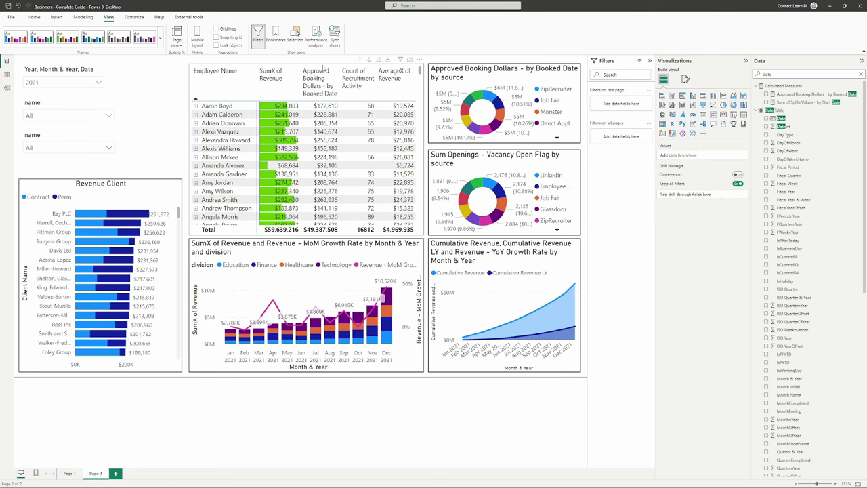
left_click(34, 17)
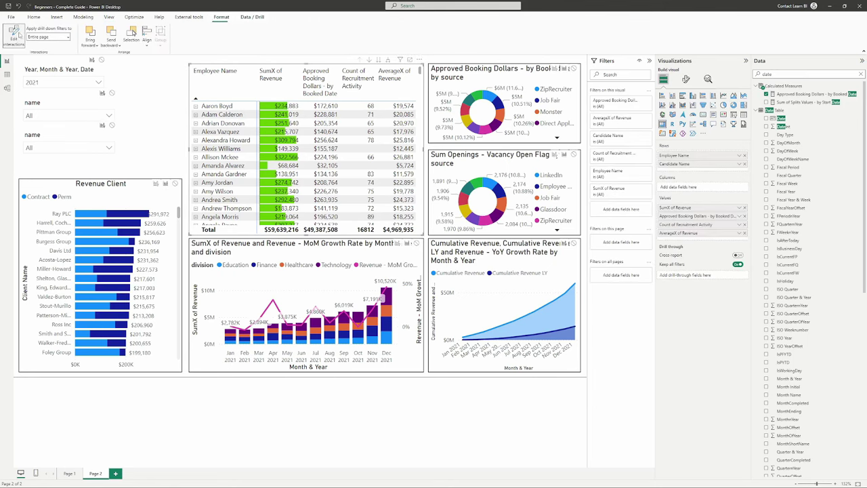
left_click(158, 125)
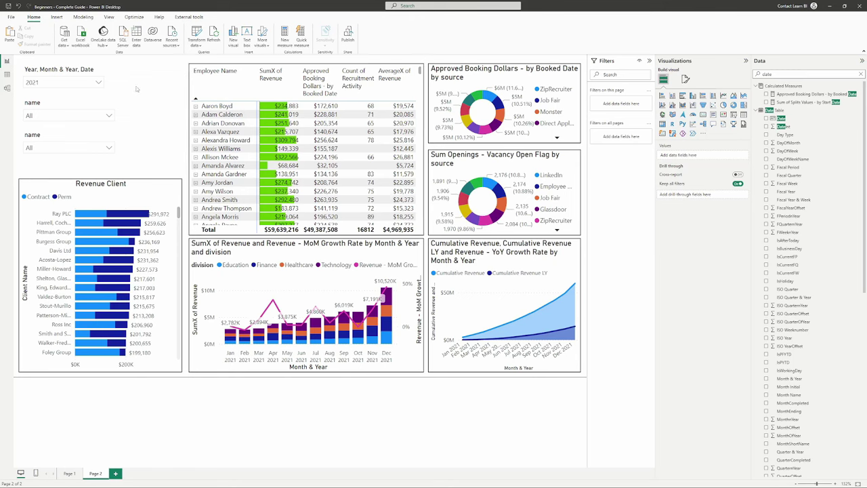
Step: Apply the built-in Power BI theme with teal, dark grey, red and yellow colors to the report
left_click(108, 17)
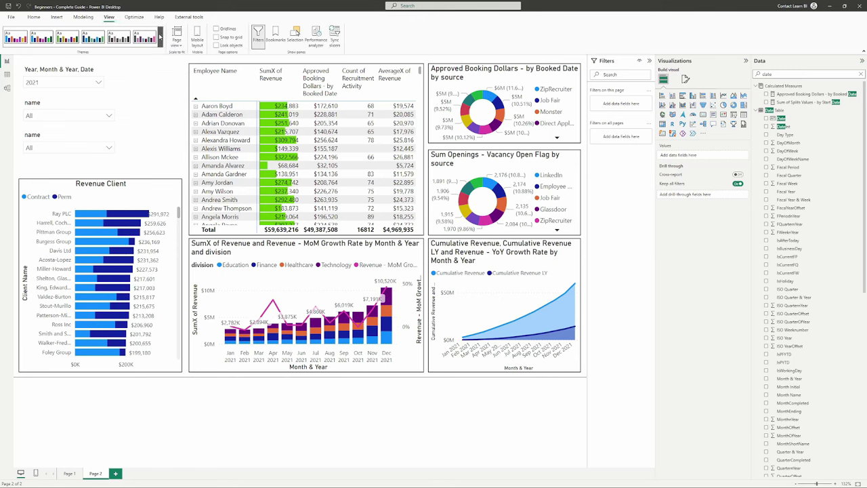
left_click(161, 38)
left_click(117, 18)
left_click(160, 41)
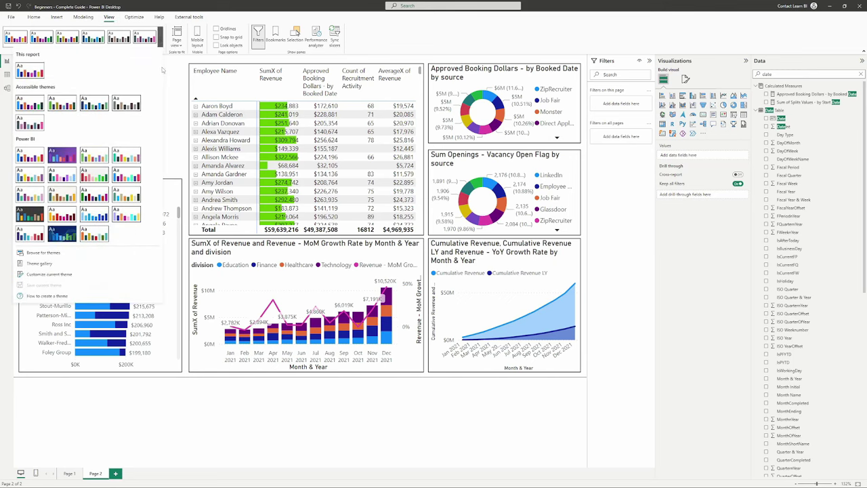
left_click(161, 41)
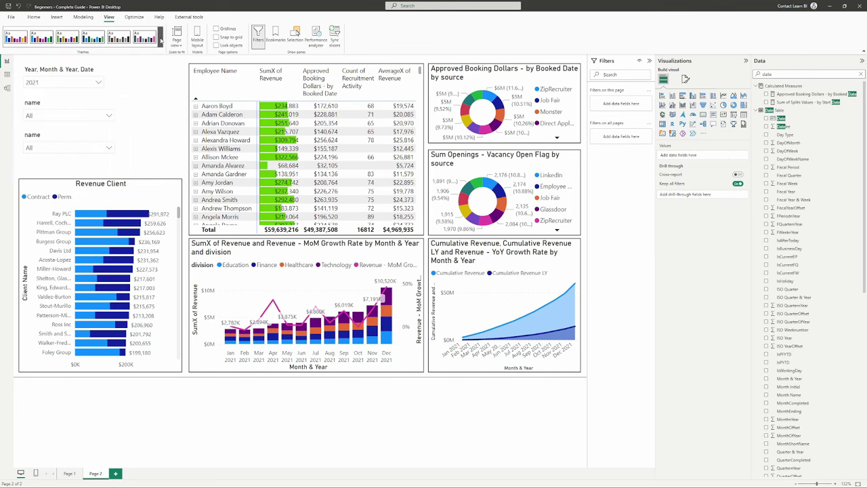
left_click(162, 41)
left_click(126, 158)
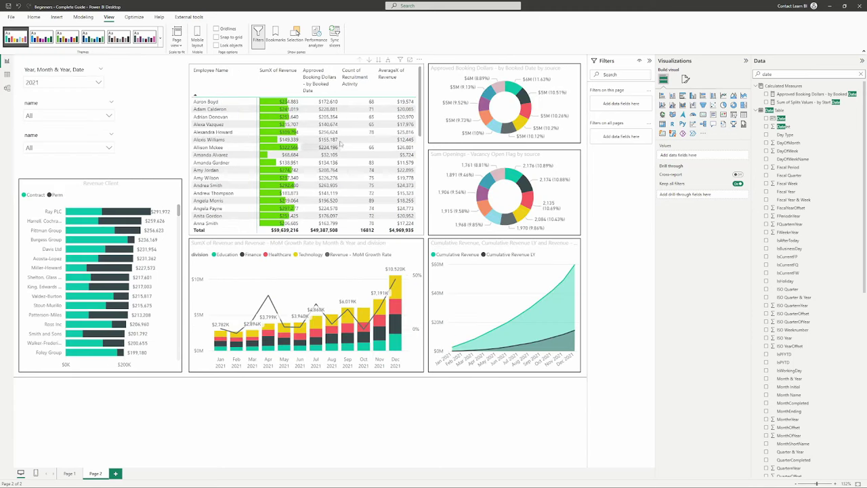
Step: Examine the theme, sentiment and advanced element colors in the Name and colors settings for customizing the current theme
left_click(161, 41)
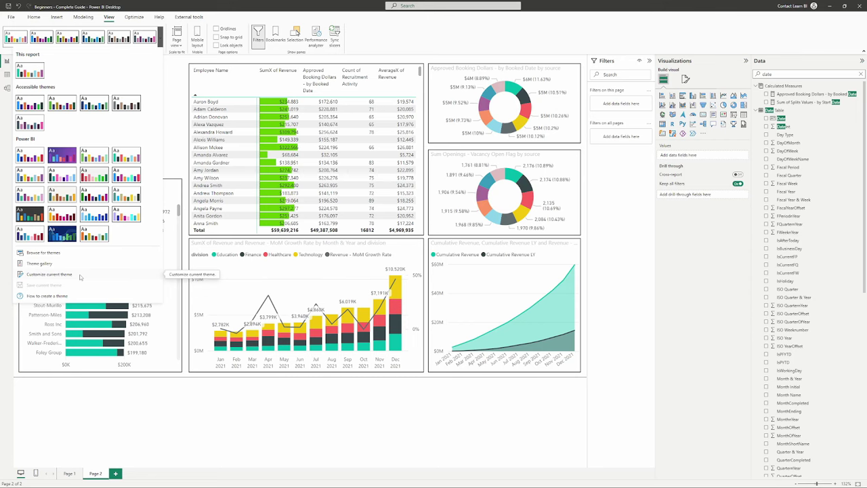
left_click(48, 274)
left_click(399, 164)
left_click(405, 147)
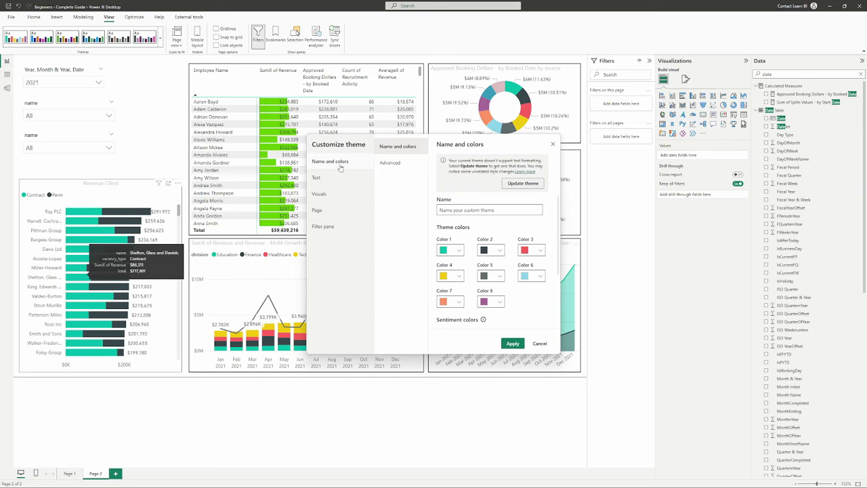
scroll(494, 258, "down", 5)
scroll(506, 205, "up", 5)
left_click(396, 164)
scroll(487, 271, "down", 3)
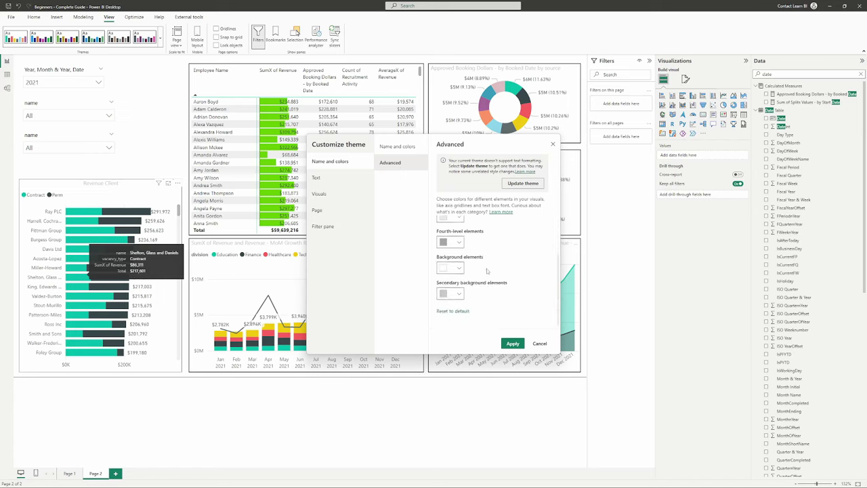
scroll(486, 271, "up", 3)
Step: Examine the theme's Text, Visuals, Page and Filter pane settings, and leave the theme customization without applying changes
left_click(316, 177)
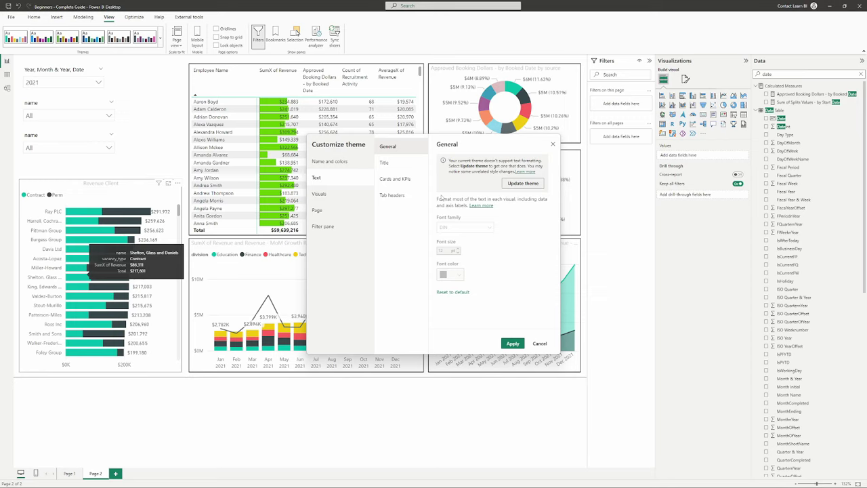
left_click(320, 194)
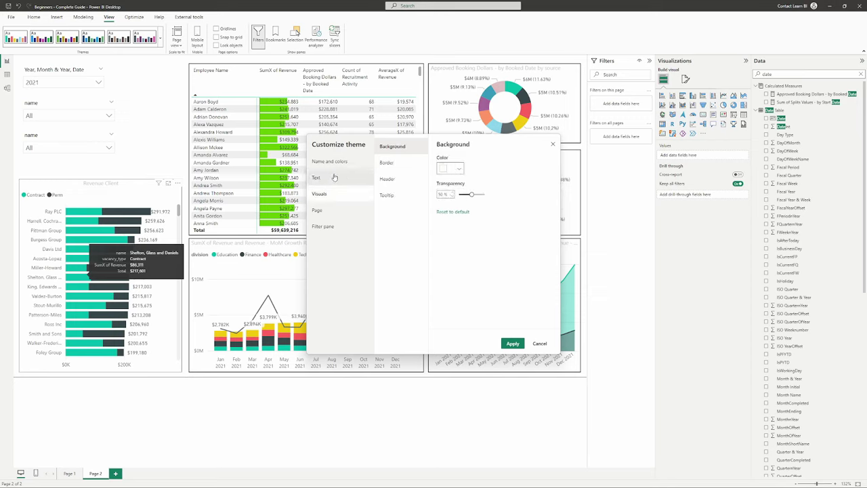
left_click(333, 210)
left_click(333, 226)
left_click(316, 177)
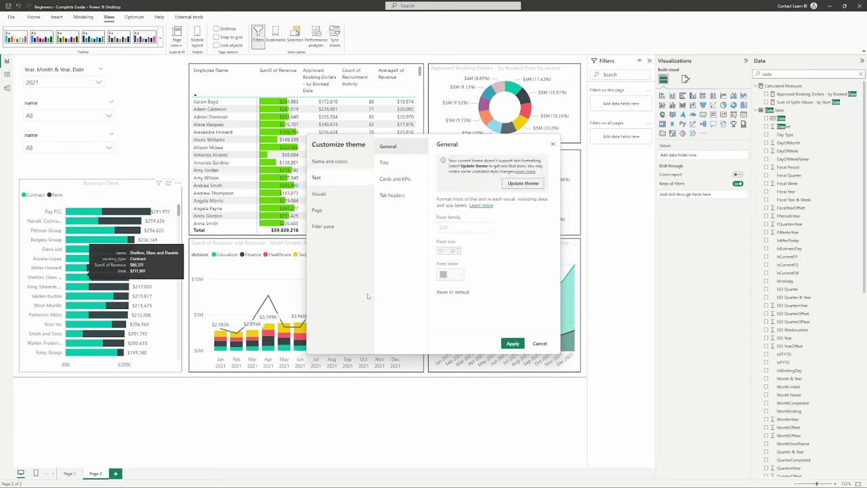
left_click(540, 344)
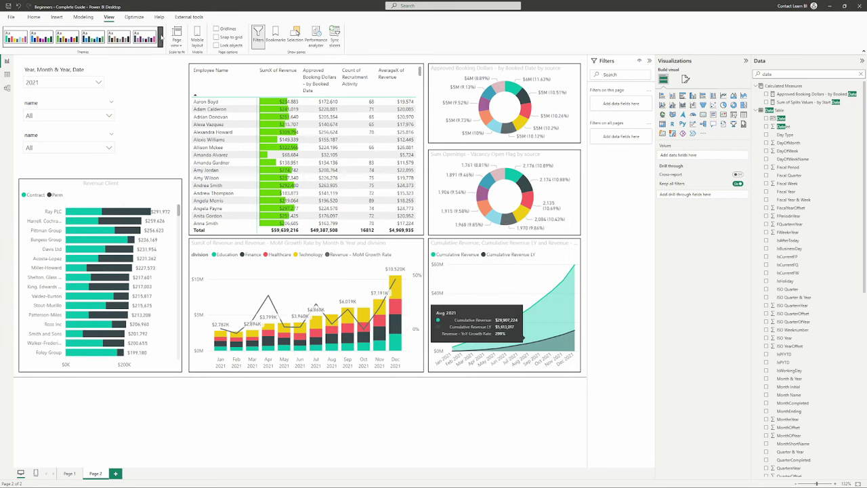
left_click(160, 42)
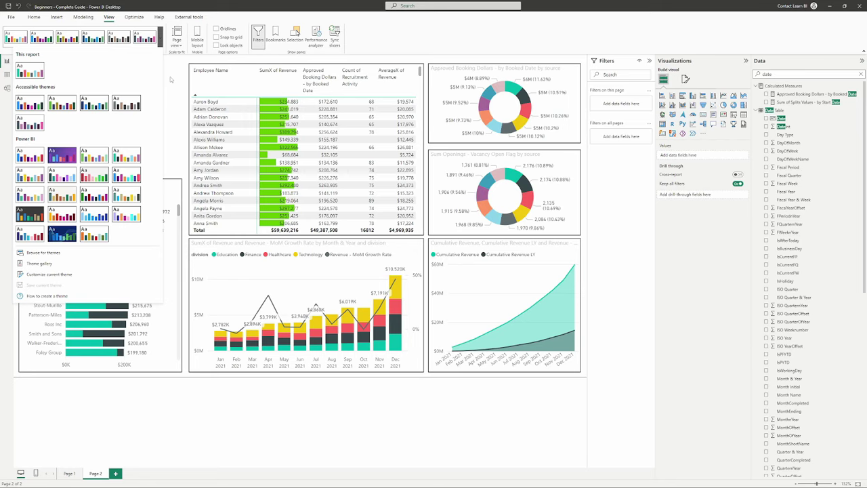
left_click(182, 129)
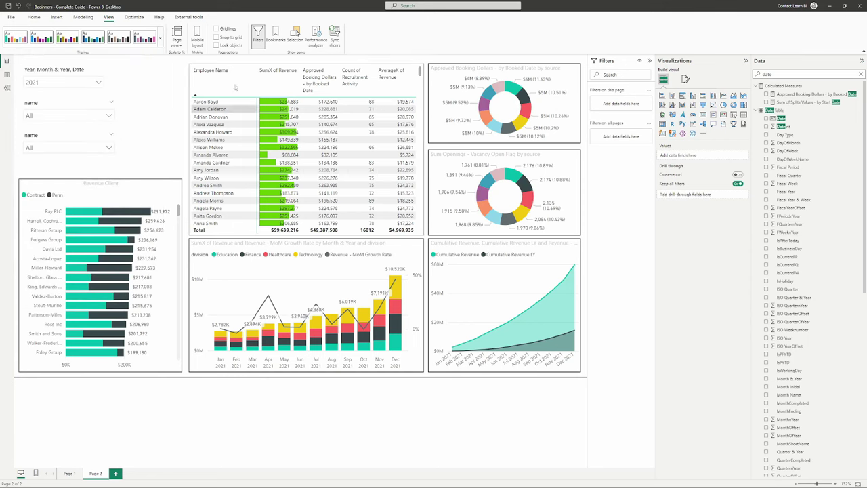
Step: Enlarge the Revenue Client chart upward to just below the slicers and widen it slightly toward the neighboring visuals
left_click(105, 186)
left_click_drag(103, 180, 103, 163)
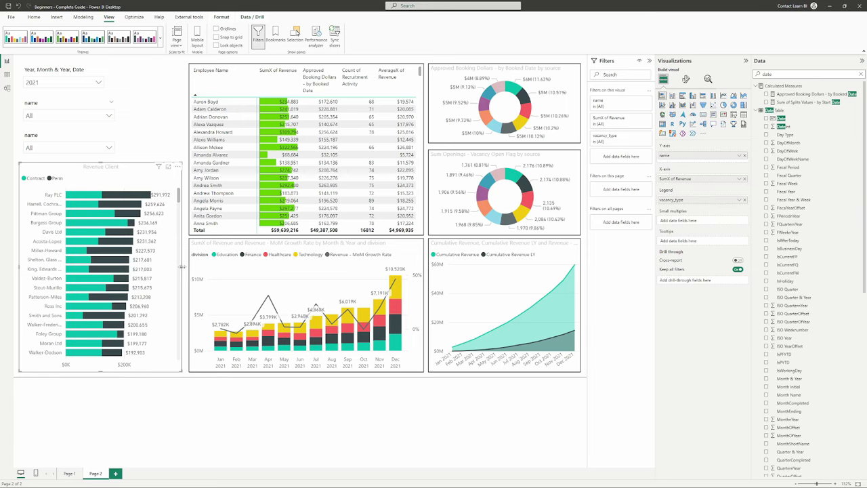
left_click_drag(182, 268, 187, 267)
left_click(157, 134)
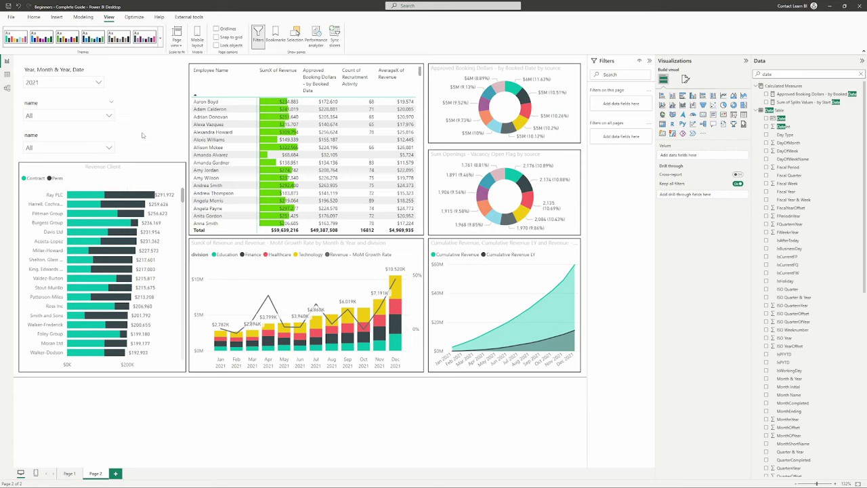
Step: Move the date slicer and both name slicers together slightly to the right above the Revenue Client chart
left_click(68, 78)
left_click(54, 112, "ctrl")
left_click(39, 145, "ctrl")
left_click_drag(38, 144, 45, 145)
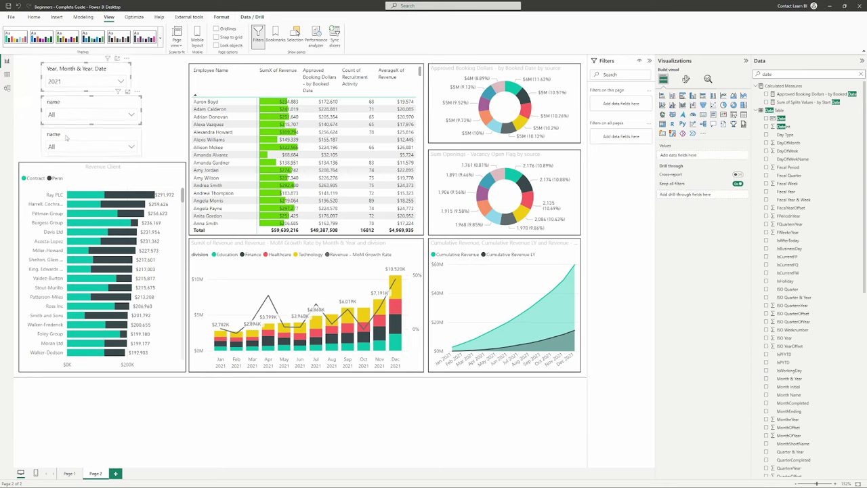
Step: Rename the name field of the slicer directly below the date slicer as Client
left_click(49, 104)
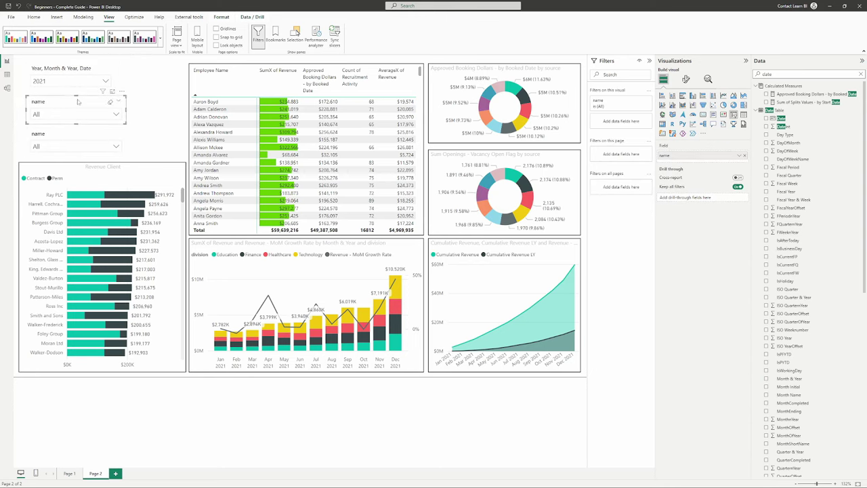
double_click(675, 155)
type("Client")
key("Return")
Step: Rename the name field of the lowest slicer as Employee
left_click(41, 138)
double_click(686, 156)
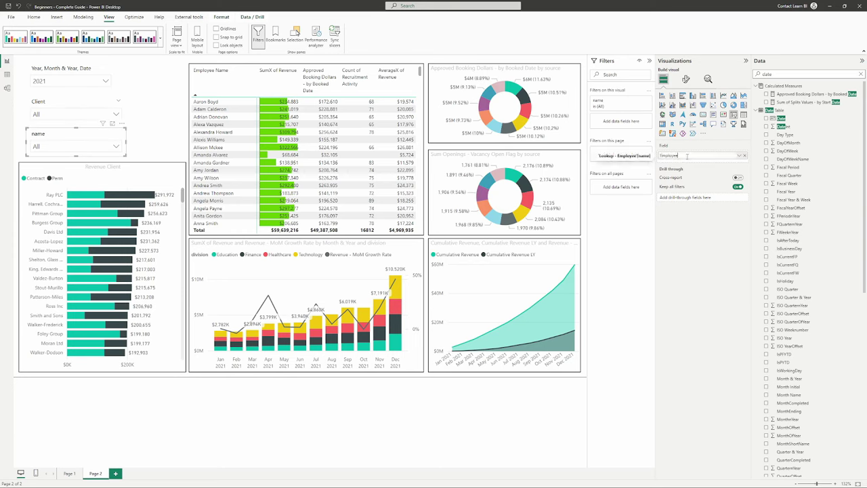
type("Employee")
key("Return")
Step: Set the header text of the Year, Month & Year, Date slicer to Date Selection
left_click(60, 101)
left_click(63, 74)
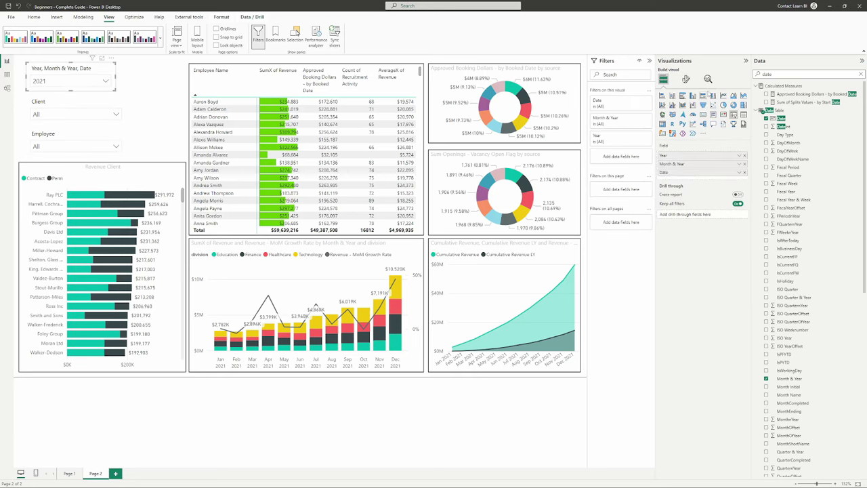
left_click(686, 79)
left_click(675, 140)
left_click(698, 173)
type("Date Selection")
key("Return")
left_click(121, 120)
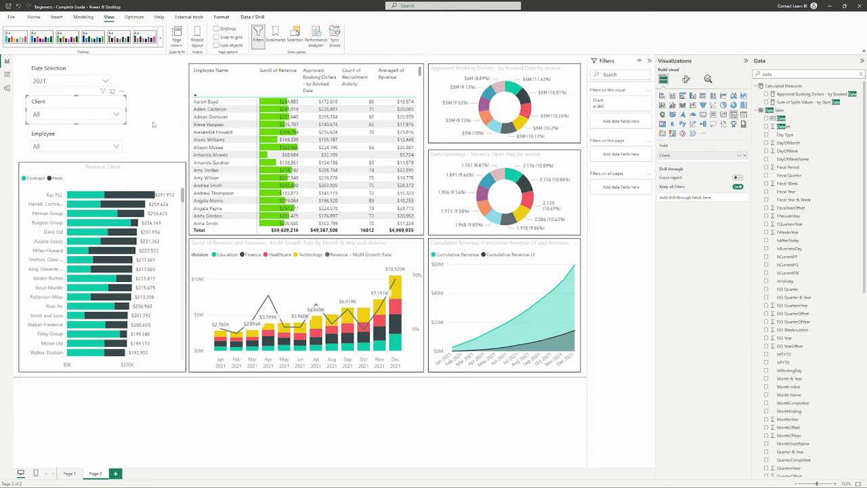
left_click(160, 120)
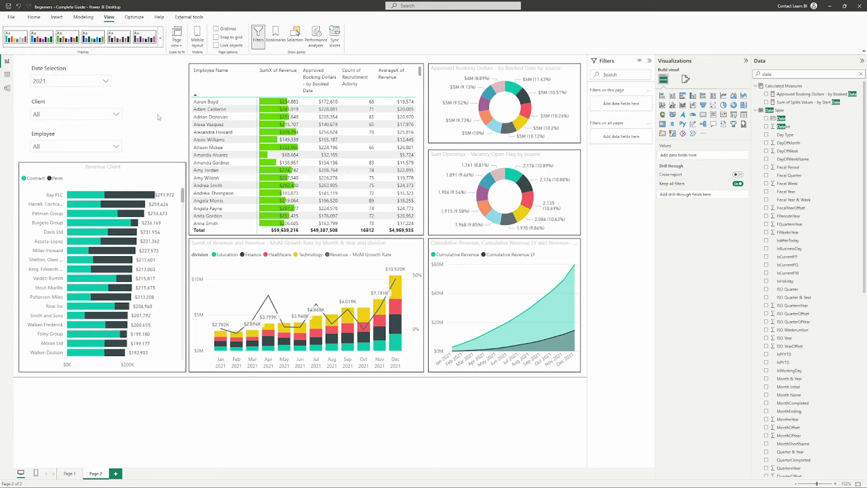
Step: Move the Date Selection slicer so its left edge lines up with the Revenue Client chart's left edge
left_click(63, 75)
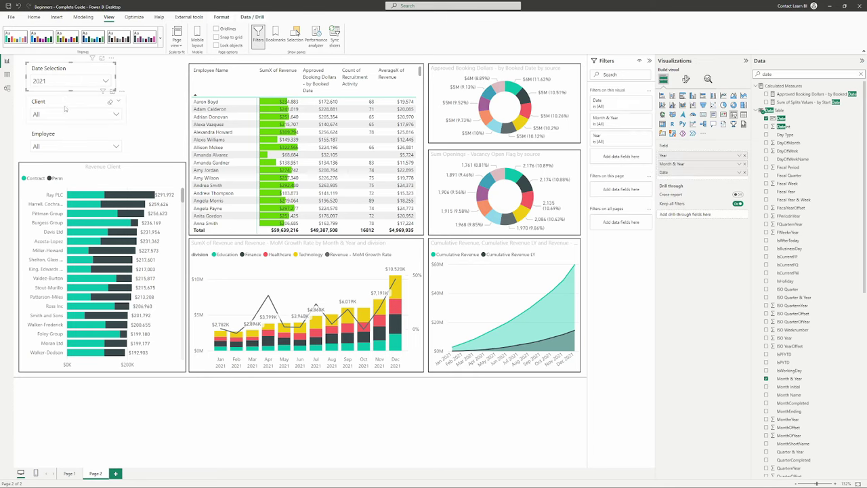
left_click(66, 109, "ctrl")
left_click(53, 141, "ctrl")
mouse_move(57, 69)
left_mouse_down()
mouse_move(82, 70)
mouse_move(47, 68)
left_mouse_up()
left_click(78, 68)
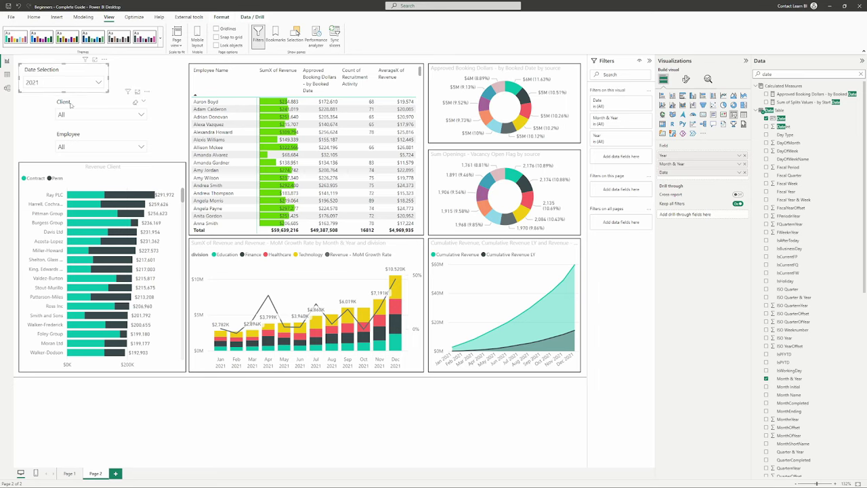
Step: Align the Client and Employee slicers under the Date Selection slicer, evenly stacked above the Revenue Client chart
left_click_drag(72, 103, 41, 101)
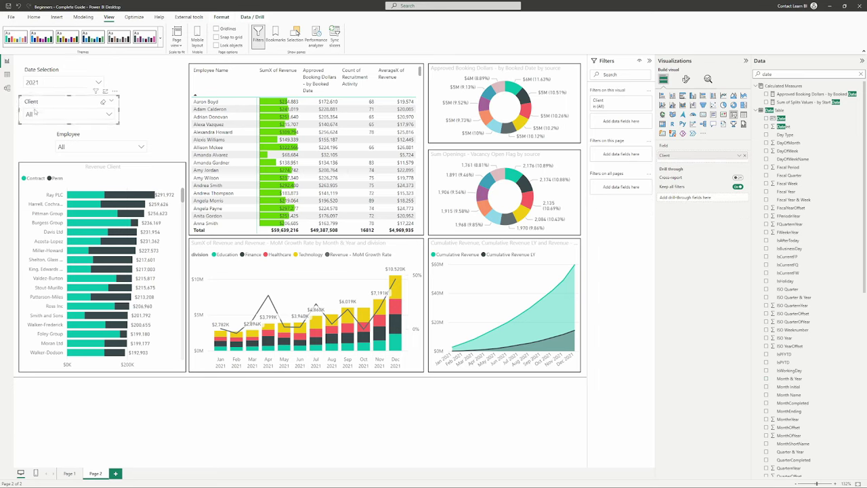
left_click_drag(72, 133, 36, 135)
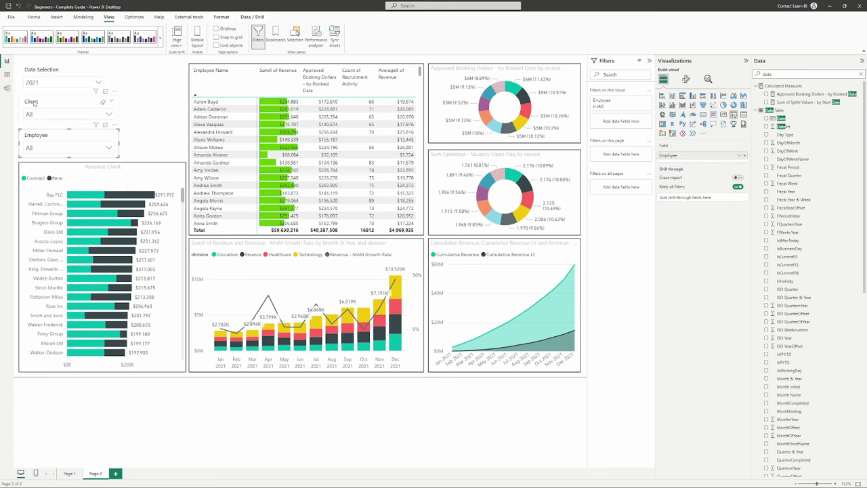
left_click(33, 102)
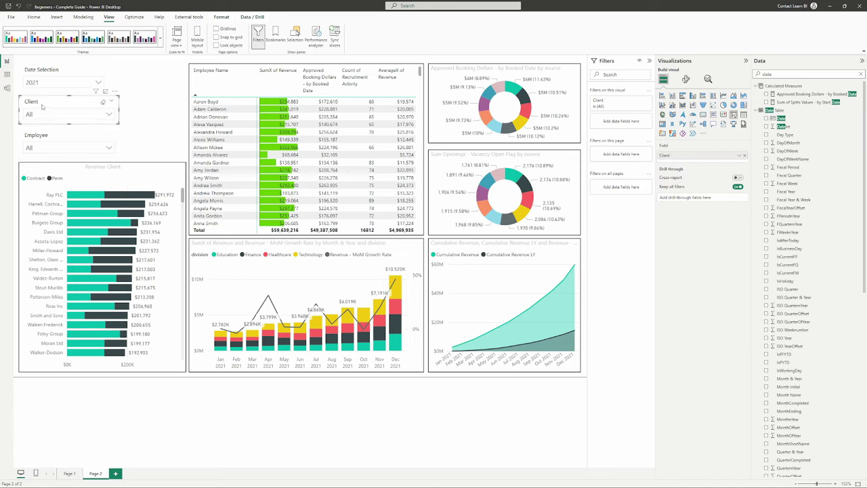
left_click_drag(41, 105, 42, 106)
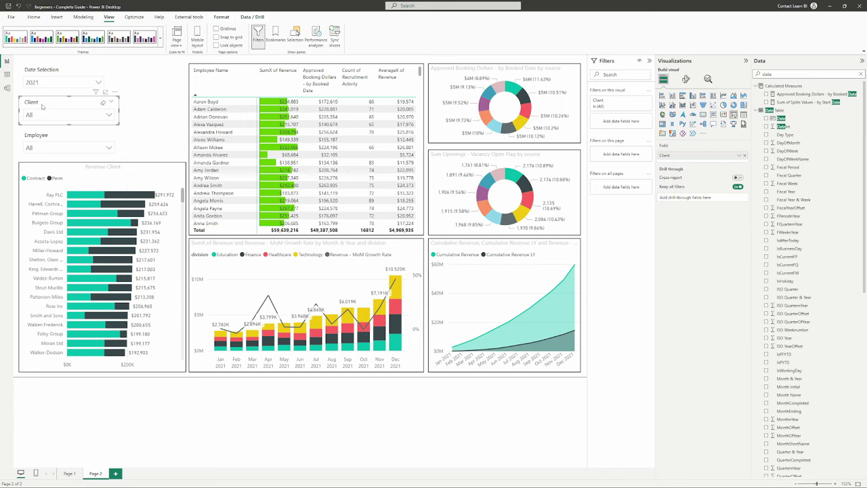
left_click(160, 81)
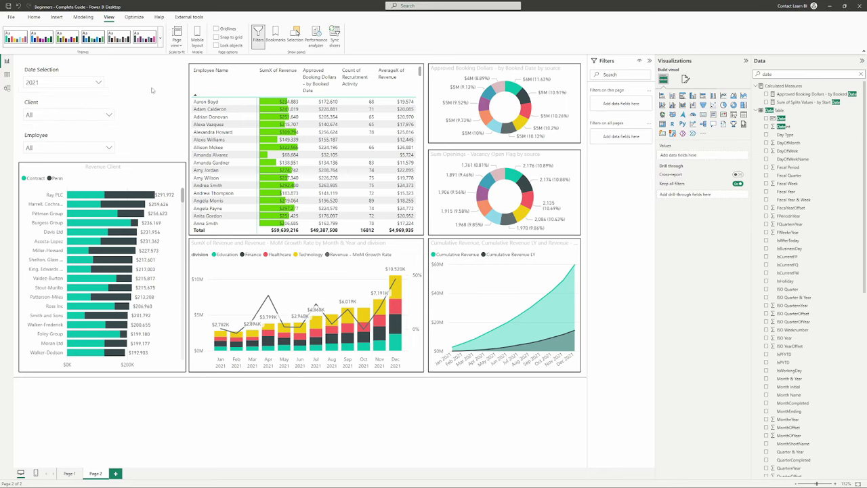
Step: Widen the Date Selection slicer until its right edge lines up with the Client and Employee slicers below
left_click(98, 81)
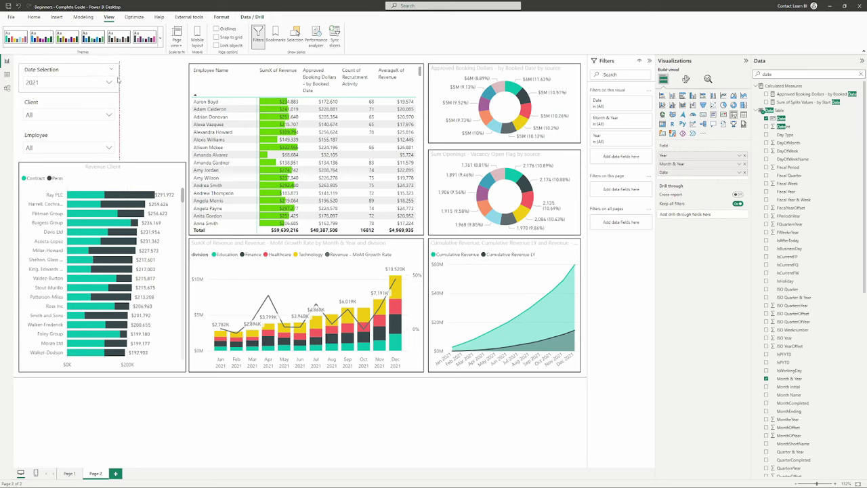
left_click(136, 94)
left_click(86, 109)
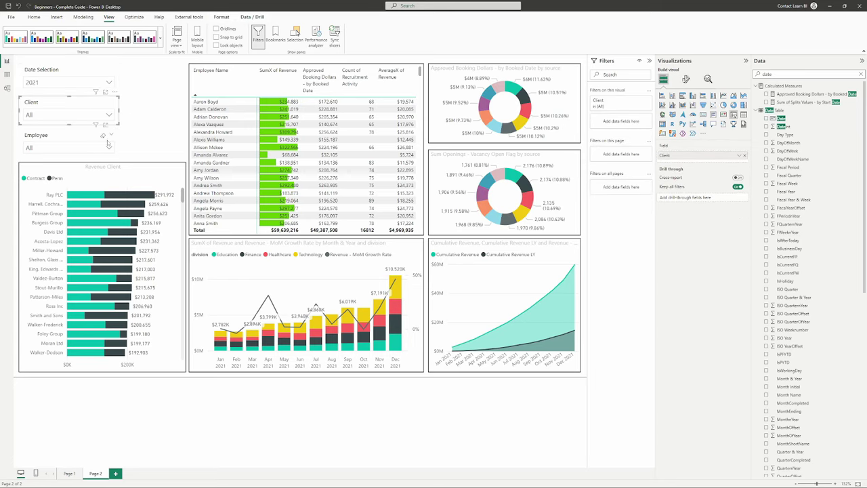
left_click(78, 137)
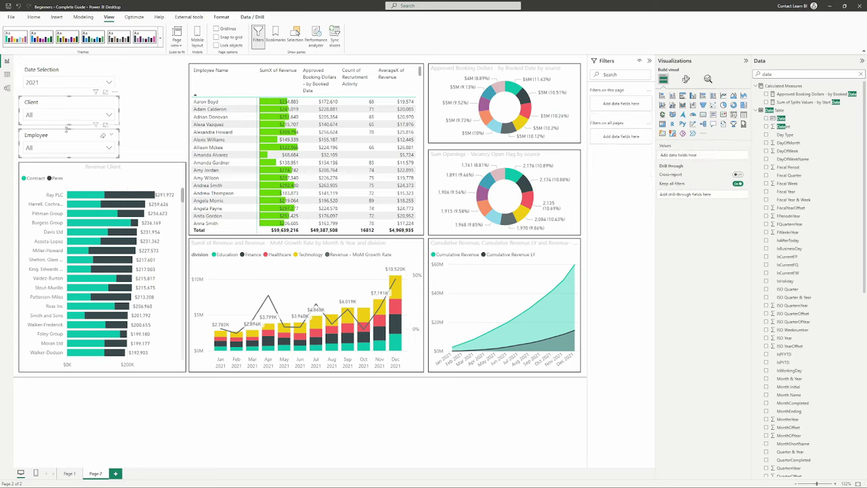
left_click(141, 116)
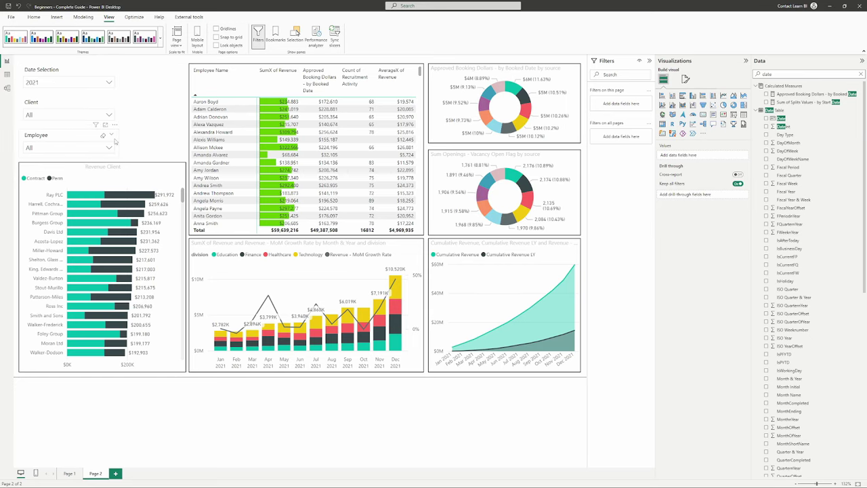
left_click(117, 143)
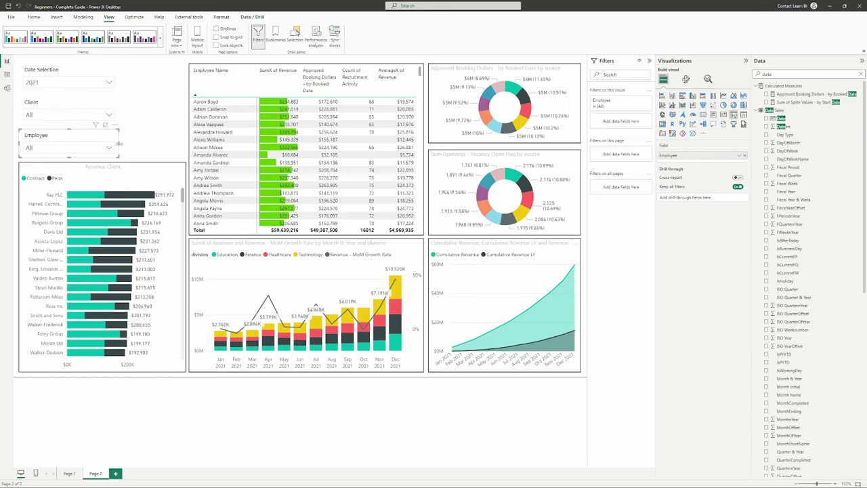
left_click(120, 146)
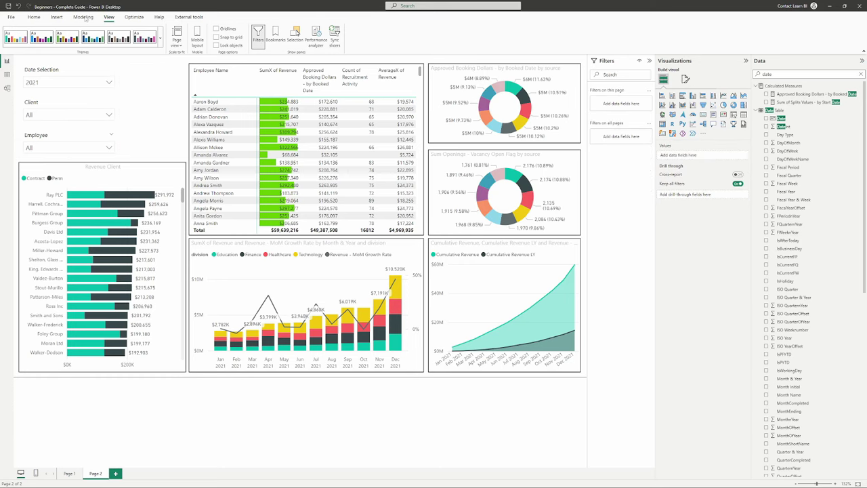
Step: Turn on the visual border for the Date Selection slicer
left_click(59, 18)
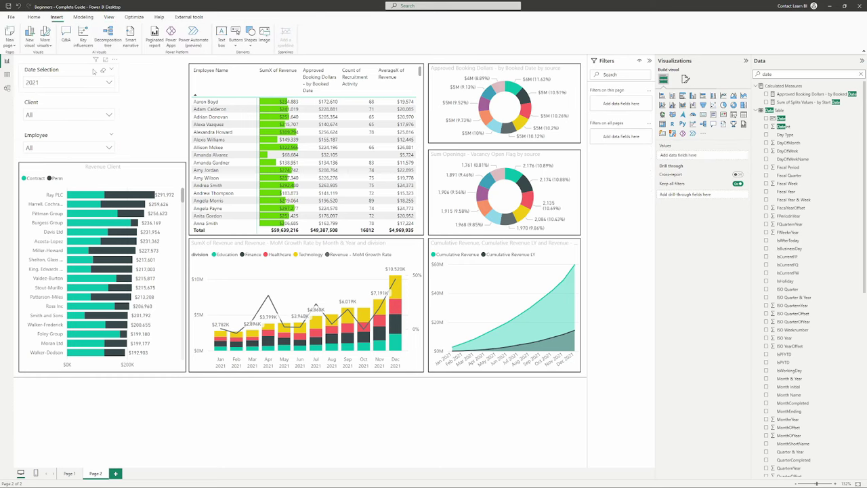
left_click(86, 71)
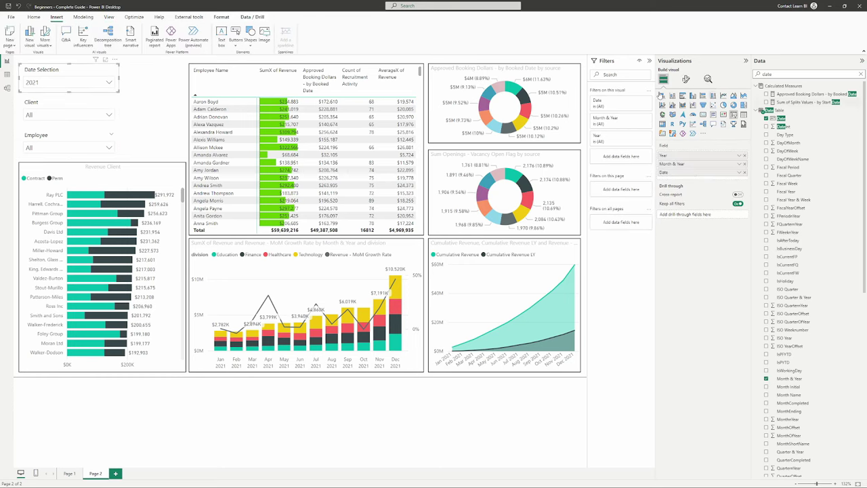
left_click(686, 79)
left_click(695, 154)
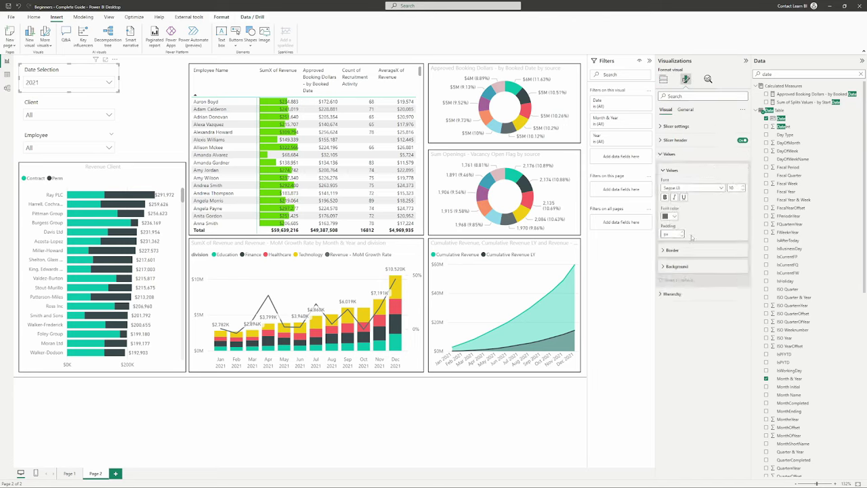
left_click(685, 109)
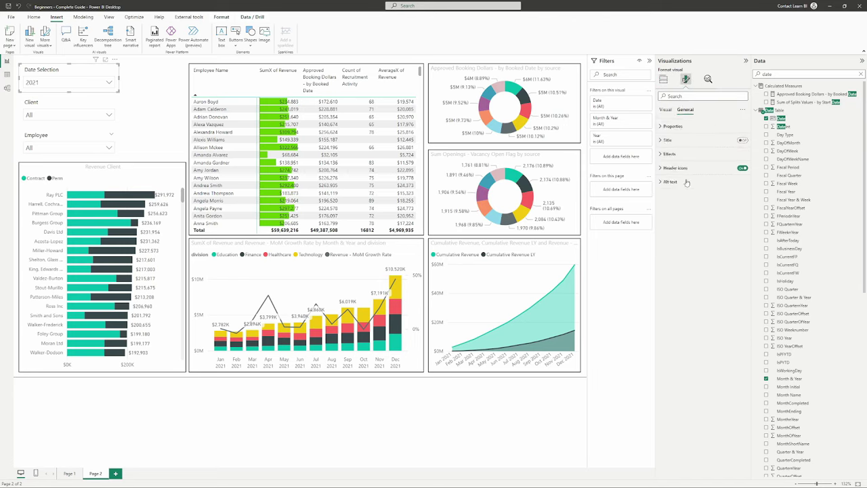
left_click(670, 154)
left_click(741, 226)
Step: Turn on the visual border for the Client slicer and the Employee slicer
left_click(55, 107)
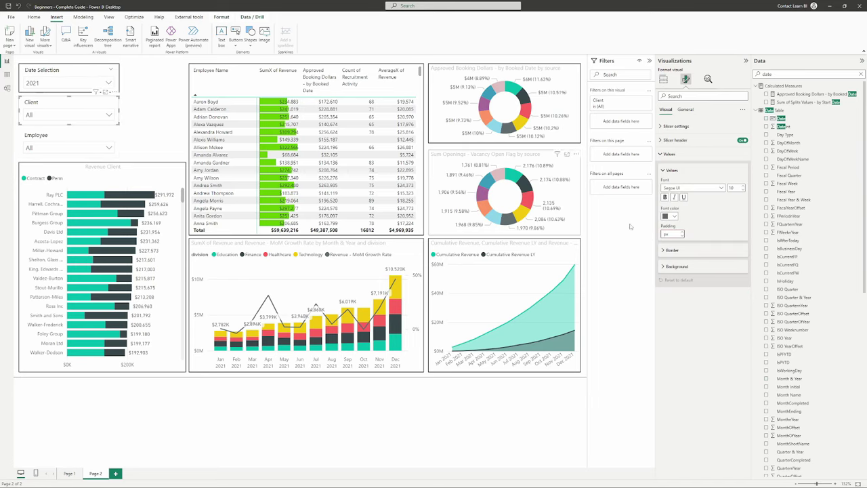
left_click(685, 109)
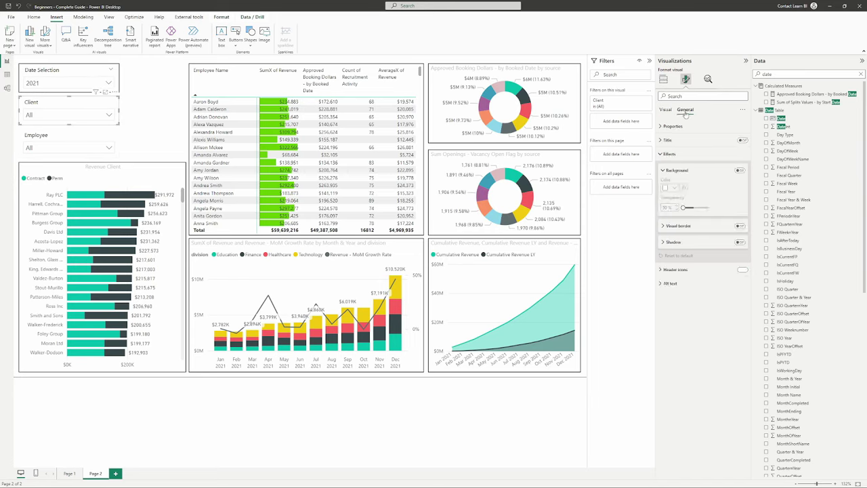
left_click(740, 226)
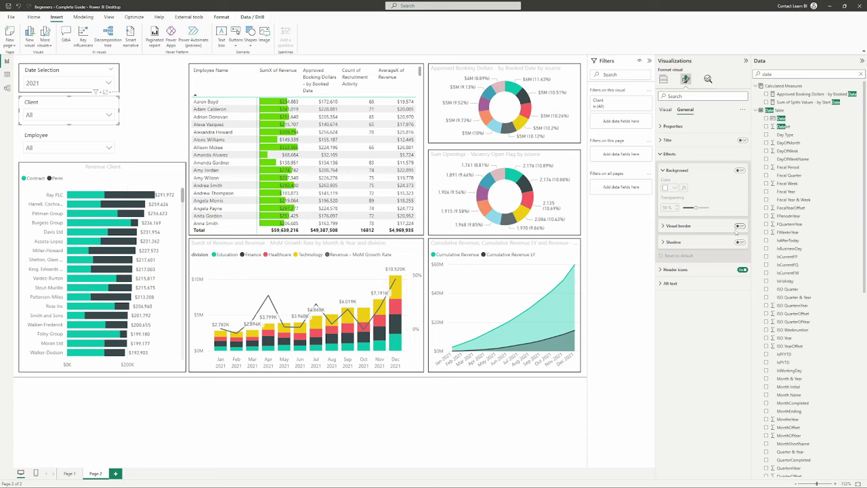
left_click(44, 138)
left_click(685, 109)
left_click(741, 226)
left_click(139, 115)
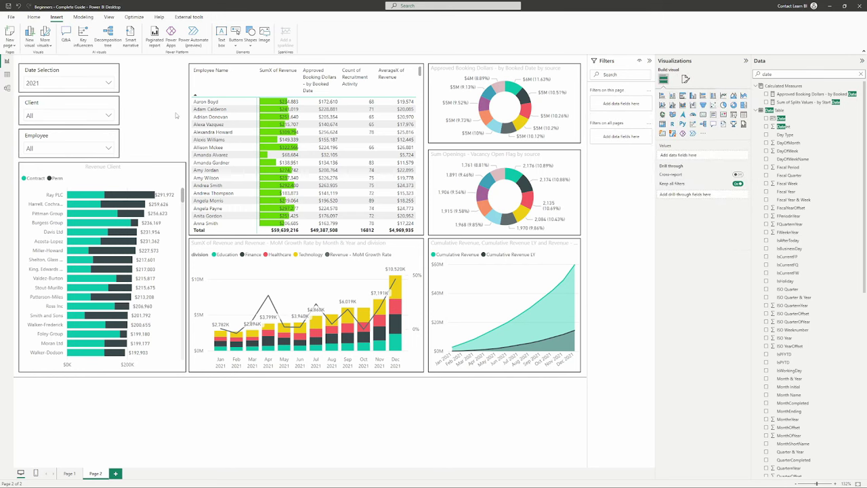
Step: Undo the visual borders on the Date Selection, Client and Employee slicers
key("Tab")
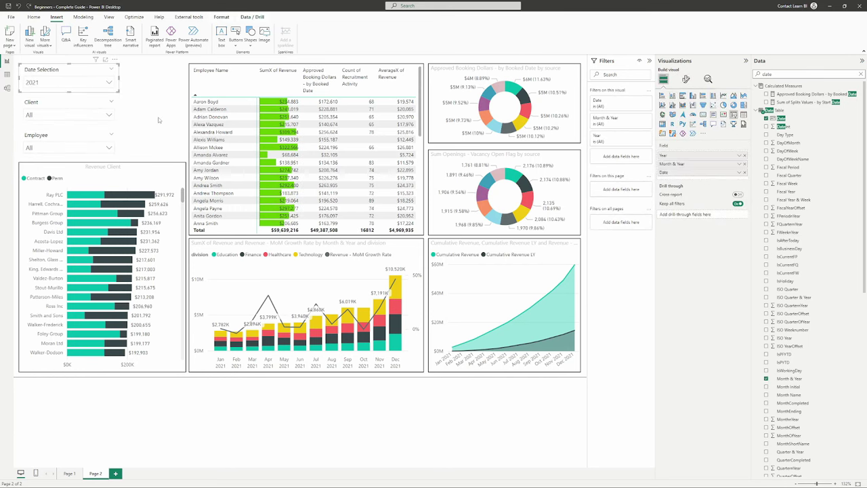
left_click(174, 114)
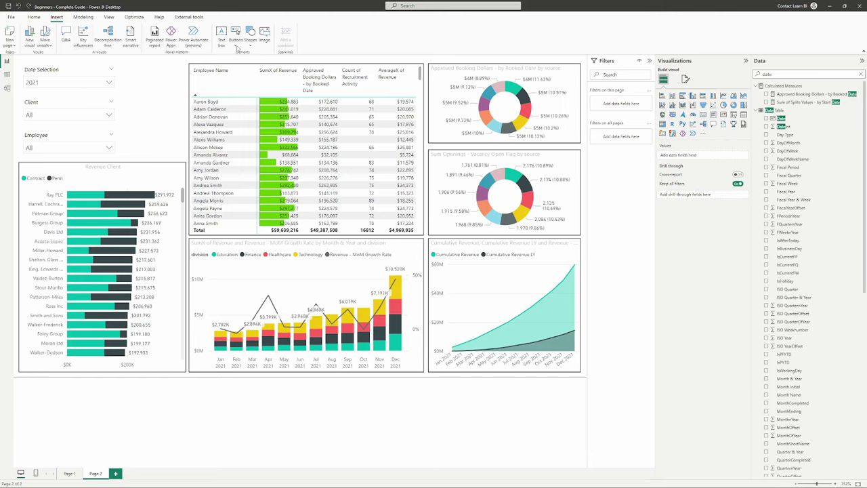
Step: Insert a rectangle shape and size it to cover all three slicers above the Revenue Client chart
left_click(252, 41)
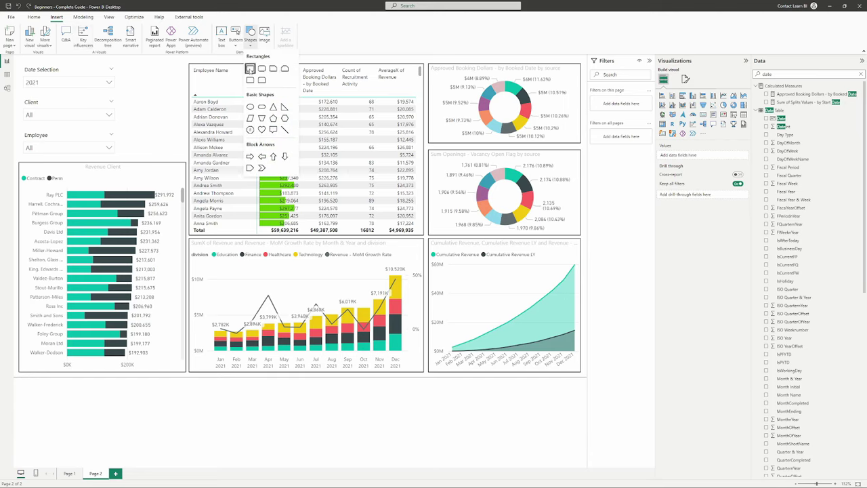
left_click(250, 68)
left_click_drag(131, 107, 34, 113)
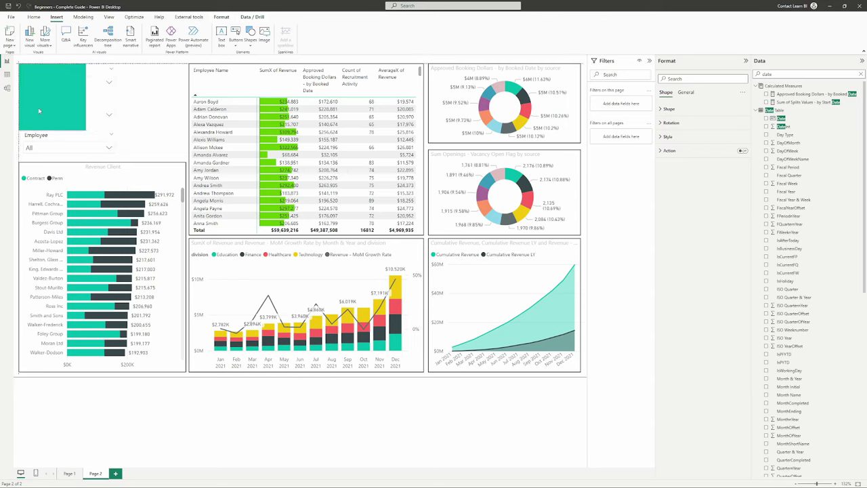
left_click_drag(83, 129, 118, 161)
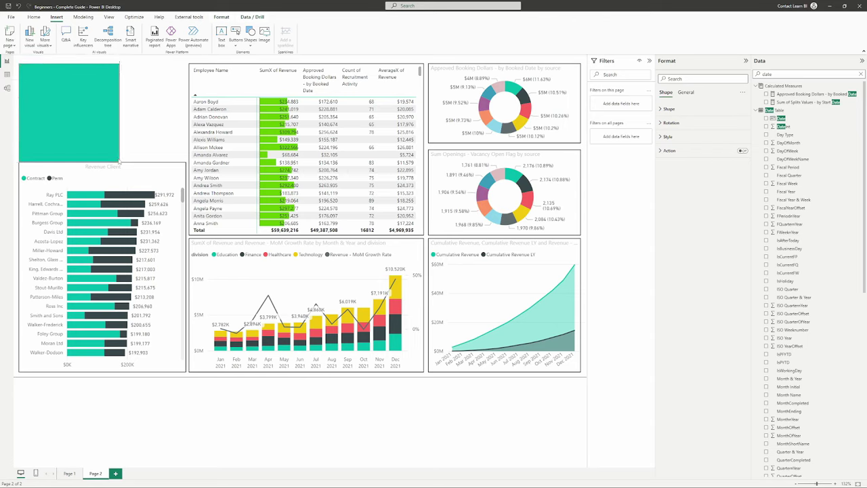
Step: Turn off the rectangle's fill and set its border color to black
left_click(692, 150)
left_click(685, 136)
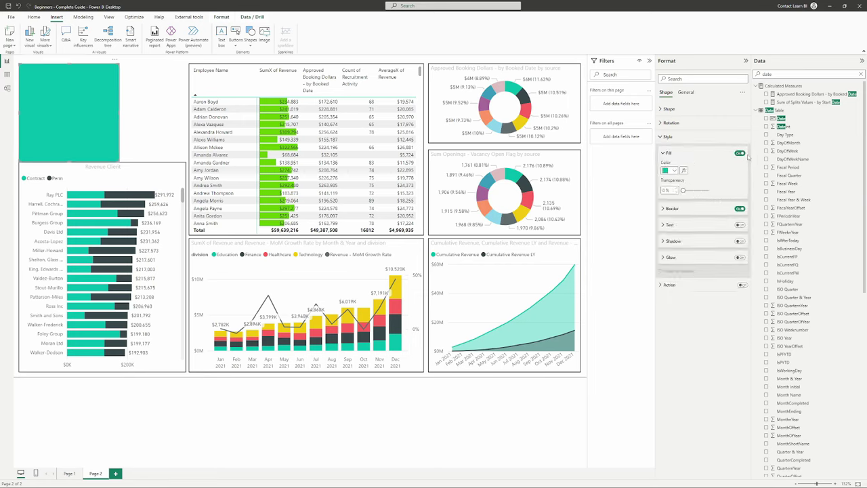
left_click(740, 153)
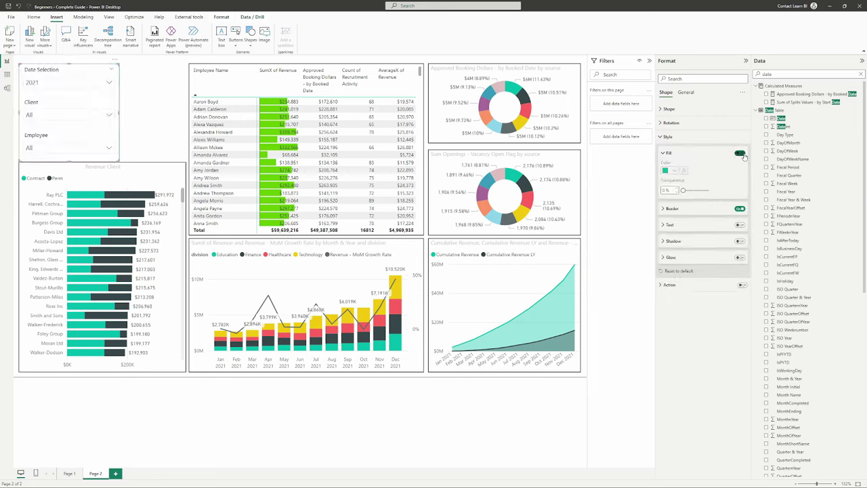
left_click(684, 210)
left_click(673, 225)
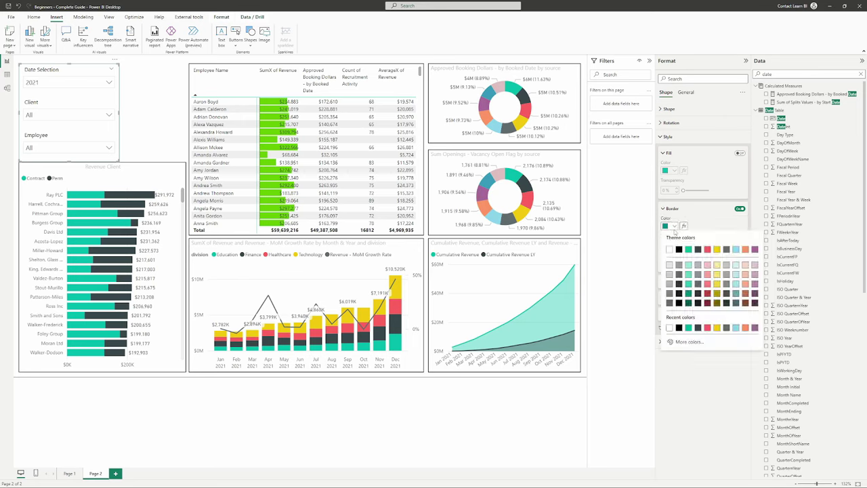
left_click(679, 252)
left_click(150, 124)
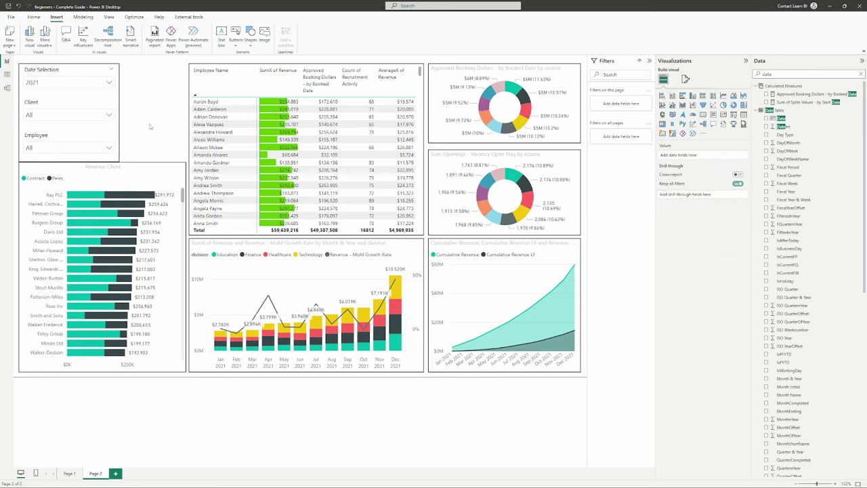
Step: Display the page's layer order and select the rectangle that covers the slicers
left_click(51, 71)
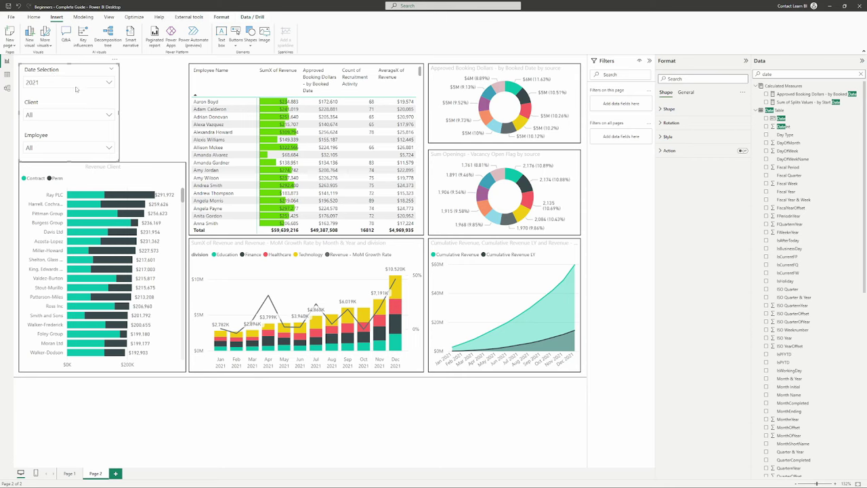
left_click(196, 88)
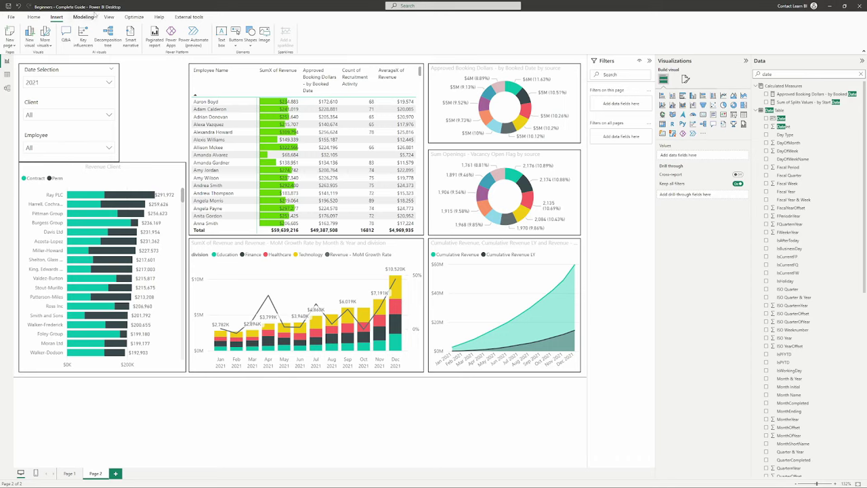
left_click(110, 18)
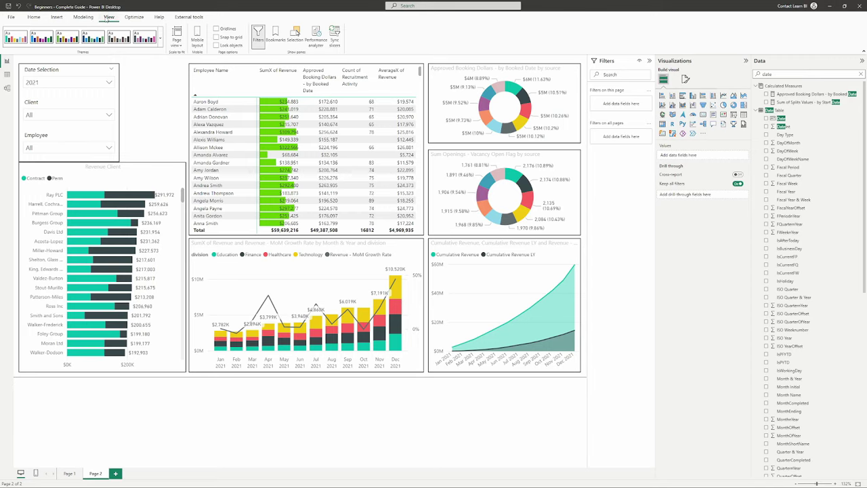
left_click(296, 33)
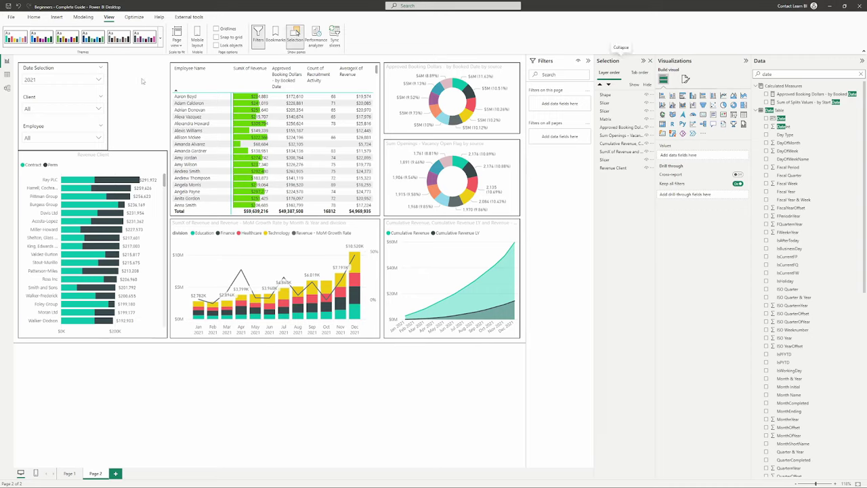
left_click(61, 104)
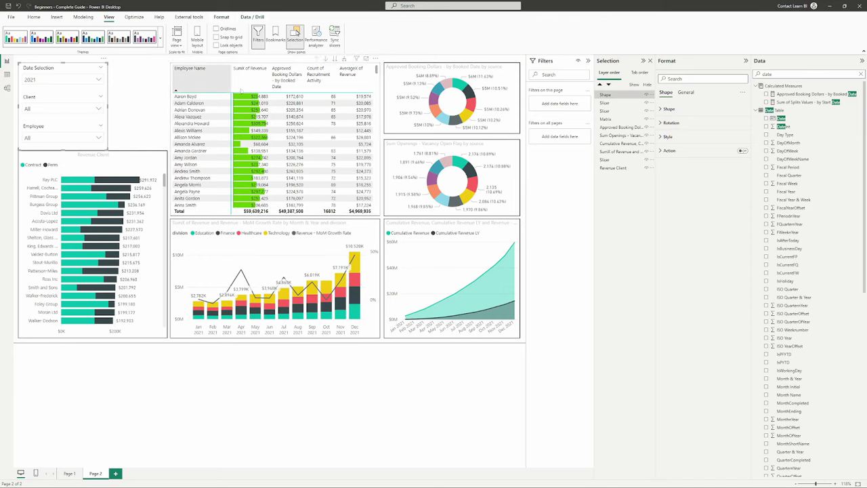
left_click(617, 97)
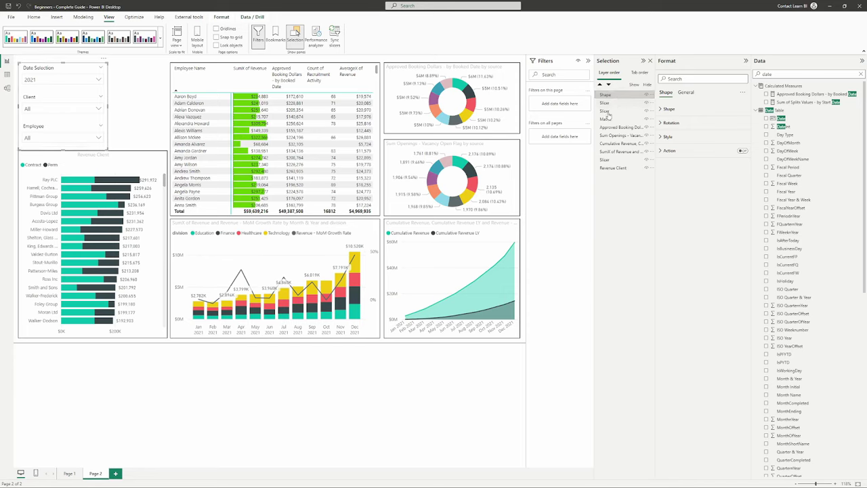
left_click(615, 98)
left_click(58, 93)
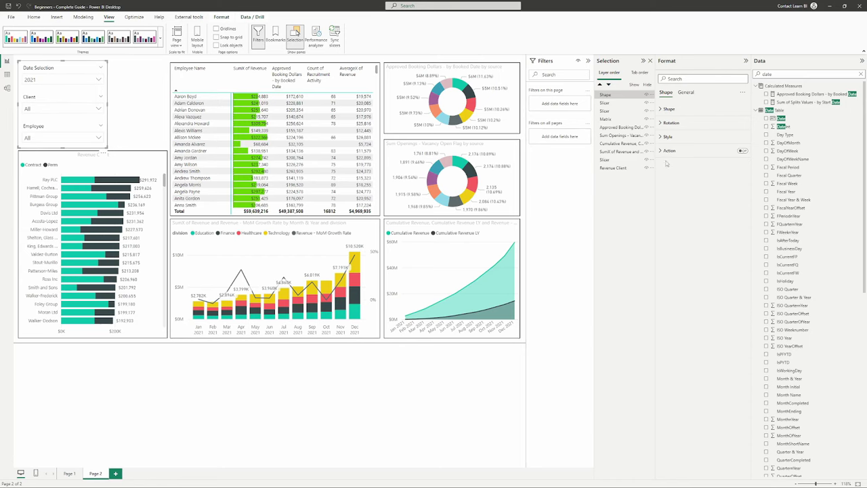
Step: Move the Date Selection slicer up next to the other slicers in the layer order and group the rectangle with all three slicers
left_click_drag(618, 161, 620, 121)
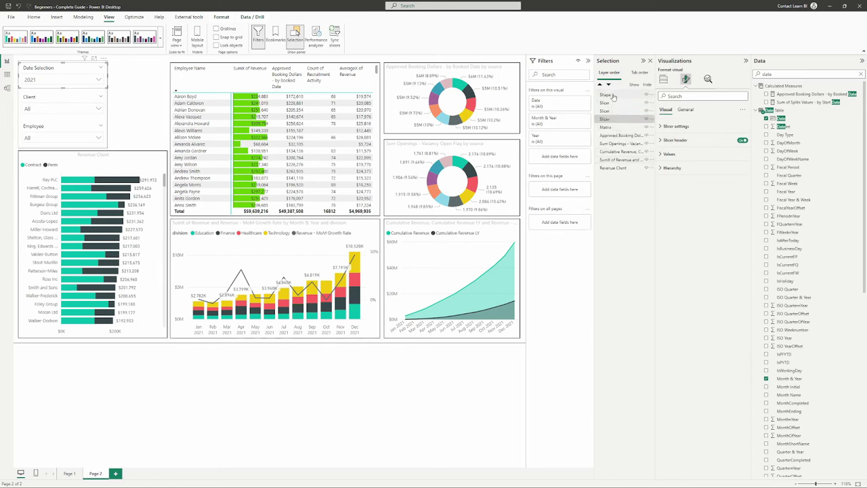
left_click(612, 96)
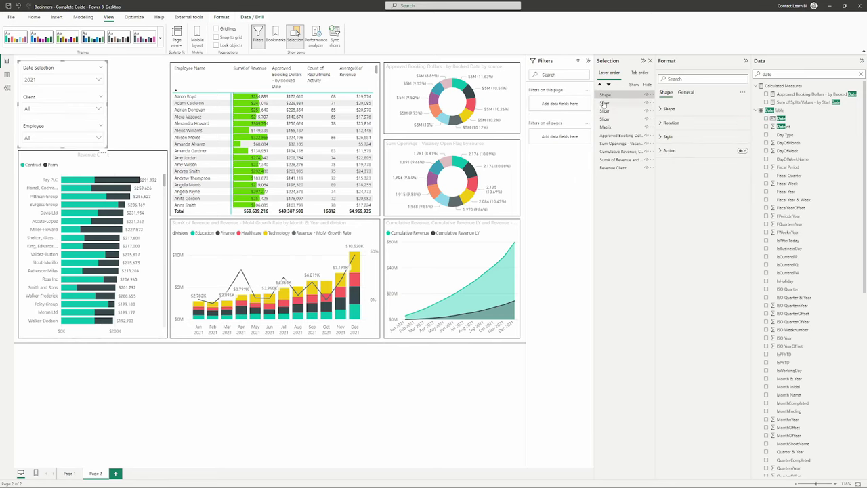
left_click(617, 119, "shift")
right_click(617, 111)
mouse_move(633, 112)
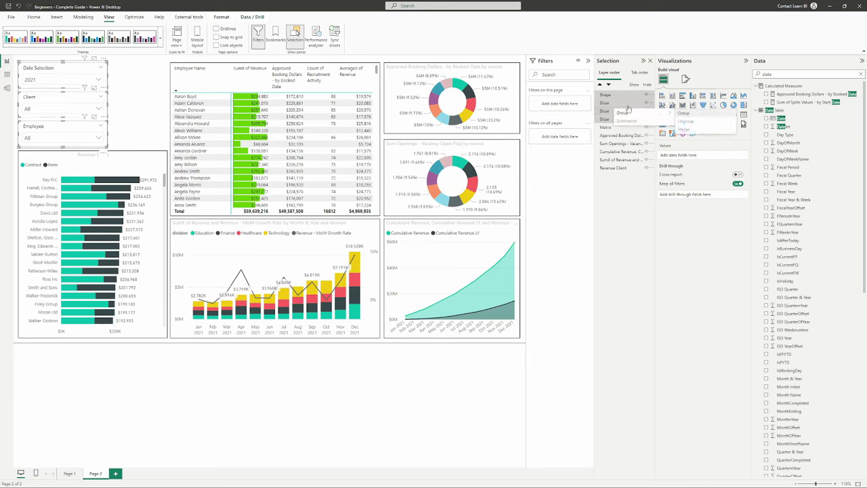
left_click(685, 113)
Step: Expand the new group and rename it Slicer
left_click(598, 95)
double_click(607, 95)
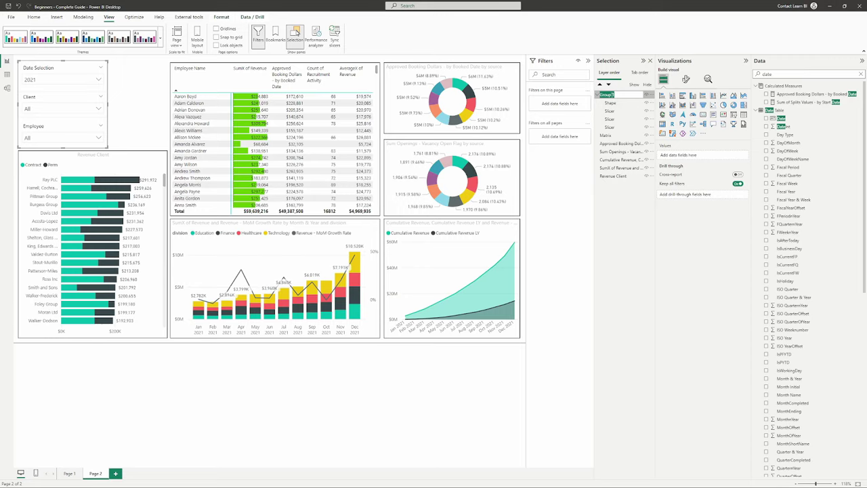
type("Slicer")
key("Return")
Step: Move the rectangle shape below the three slicers within the Slicer group's layer order
left_click(613, 102)
left_click_drag(614, 103, 613, 128)
left_click(619, 102)
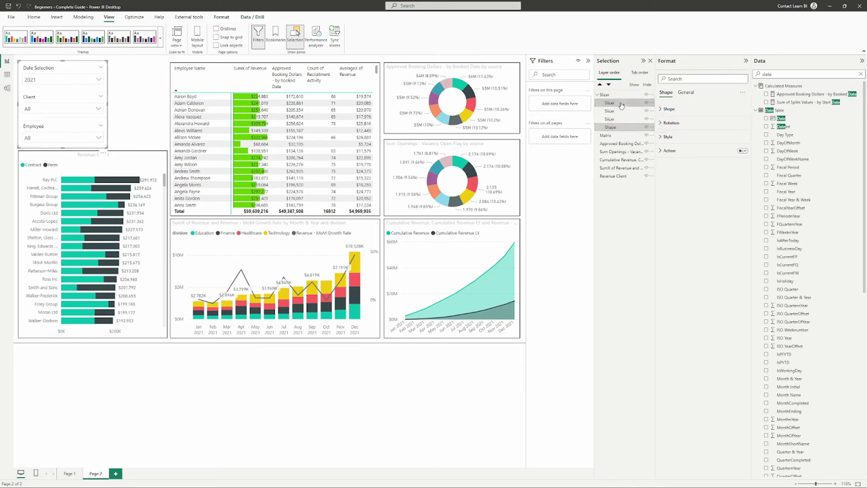
Step: Try moving the Slicer group around the space between the page's left edge and the employee table as one unit
left_click(619, 119, "shift")
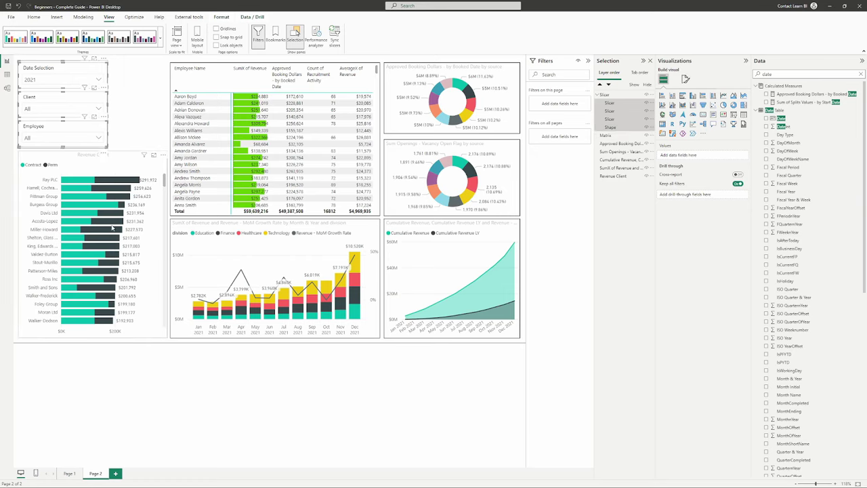
left_click(149, 101)
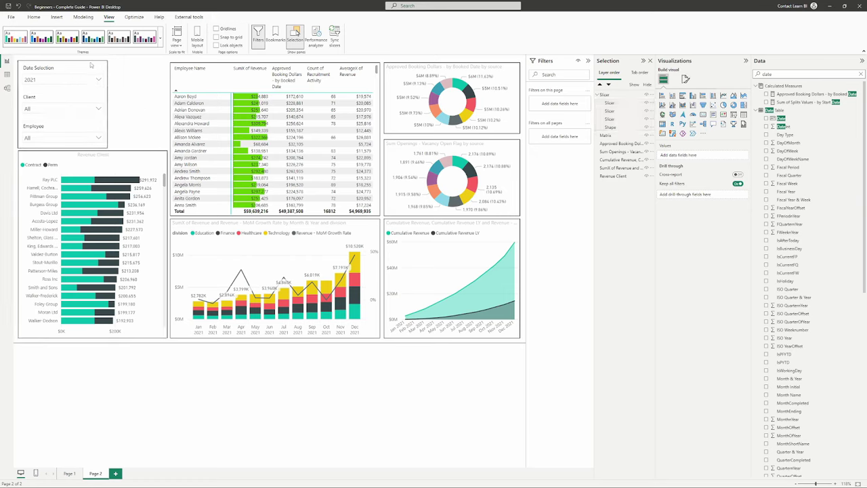
left_click(70, 82)
left_click_drag(73, 60, 138, 66)
left_click(67, 119)
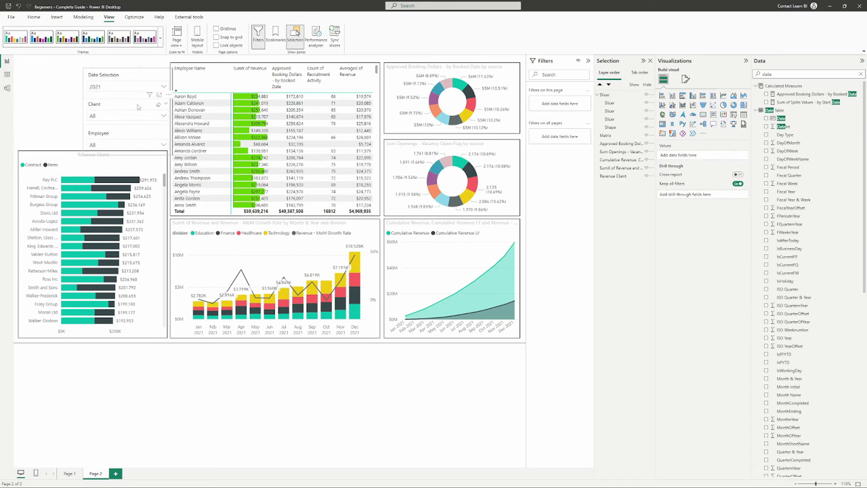
left_click_drag(101, 109, 72, 110)
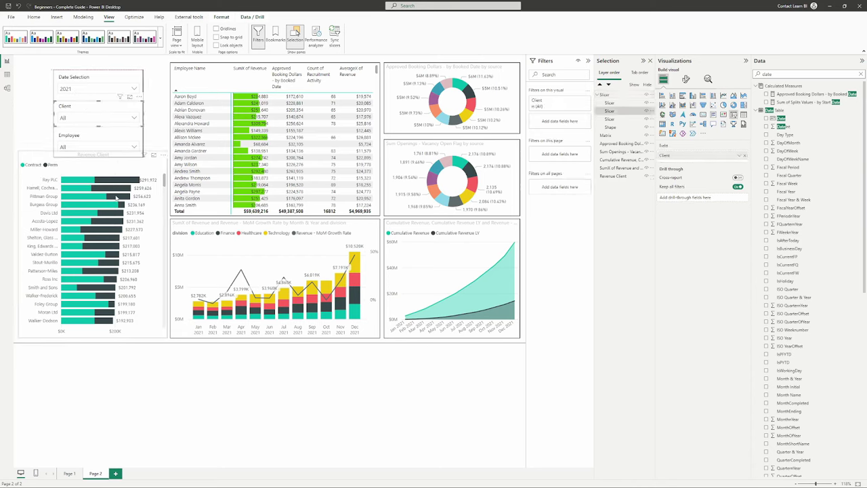
left_click(65, 114)
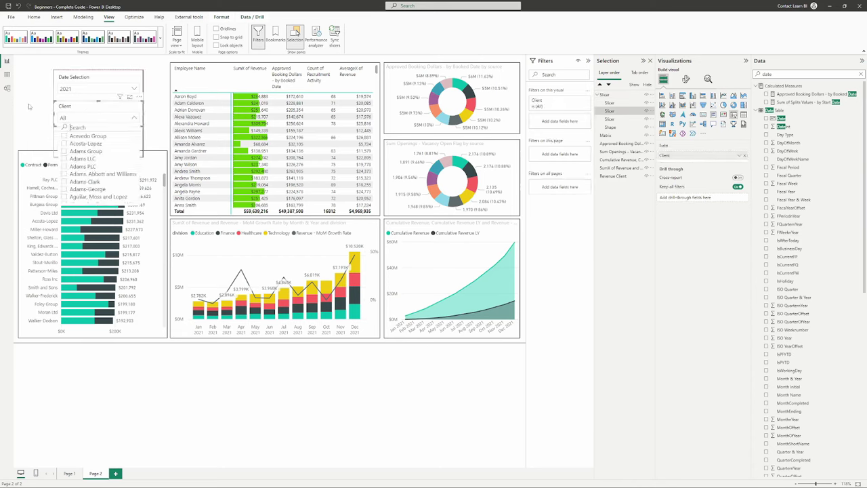
left_click(86, 100)
mouse_move(80, 86)
left_mouse_down()
mouse_move(79, 129)
mouse_move(45, 113)
mouse_move(68, 82)
mouse_move(78, 93)
left_mouse_up()
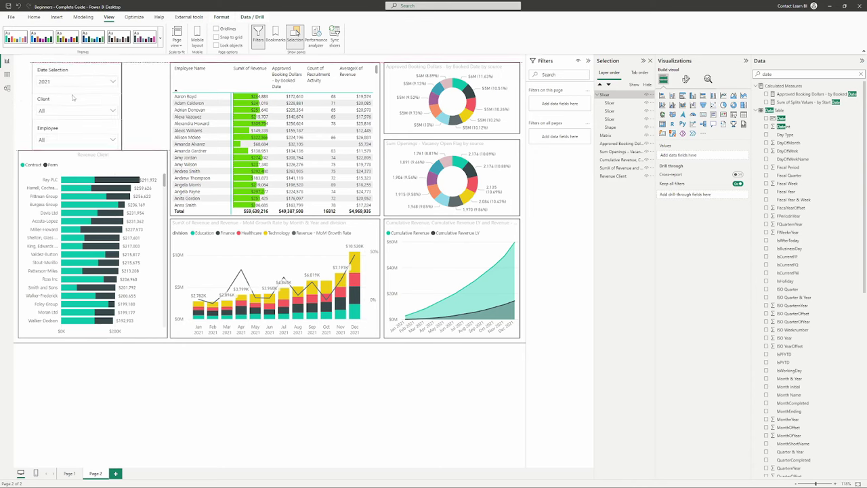
left_click(76, 82)
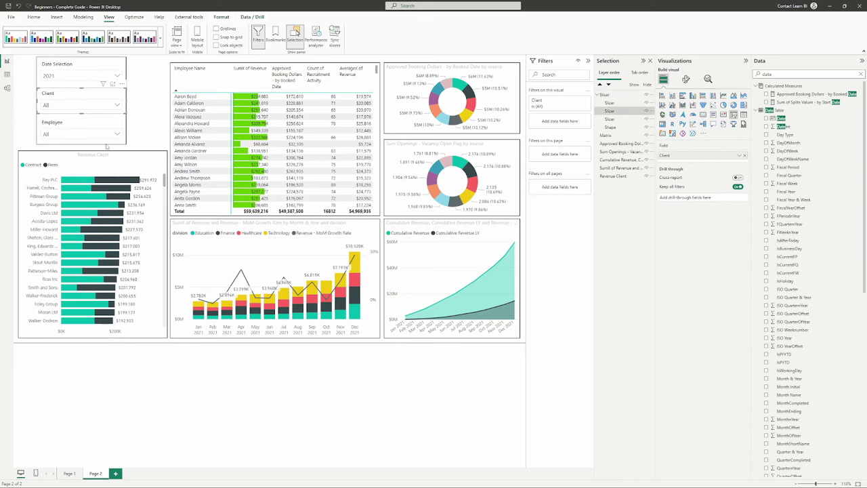
Step: Return the Slicer group to the page's left edge, directly above the Revenue Client chart
left_click(147, 97)
left_click(54, 75)
left_click(141, 100)
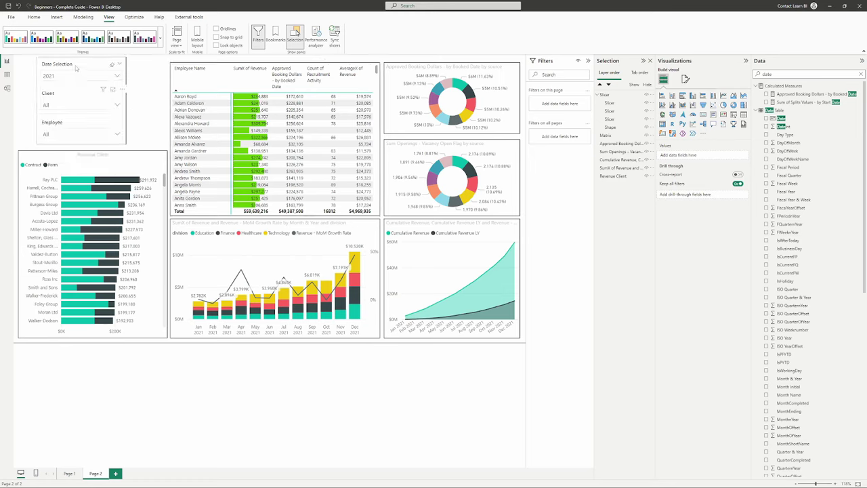
left_click(75, 66)
left_click_drag(58, 67, 56, 67)
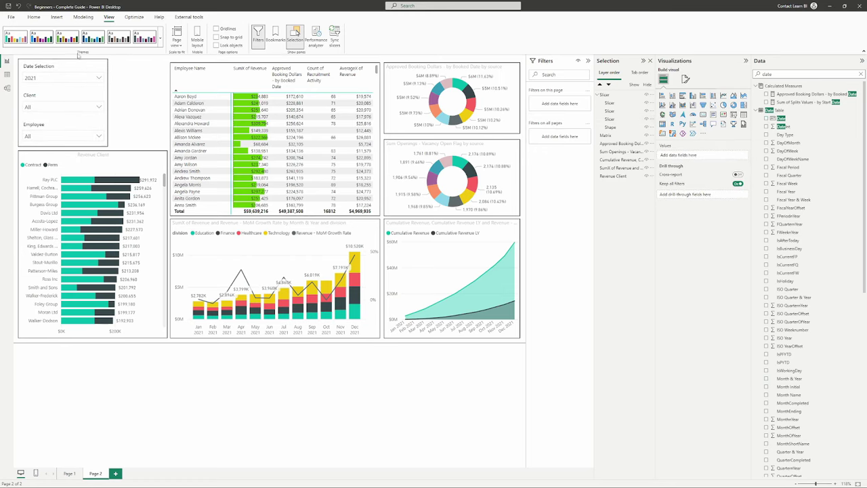
left_click(78, 61)
left_click(81, 63)
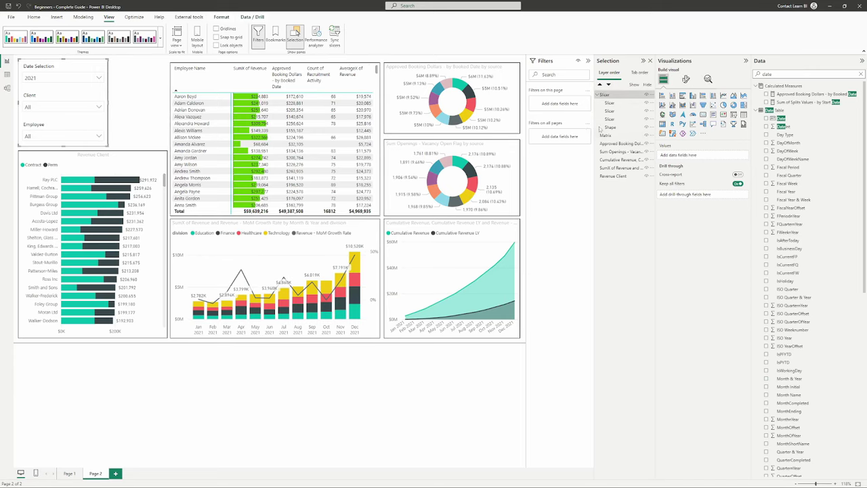
Step: Test the slicers with the rectangle above them in the layer order, and return the rectangle below the three slicers
left_click(620, 128)
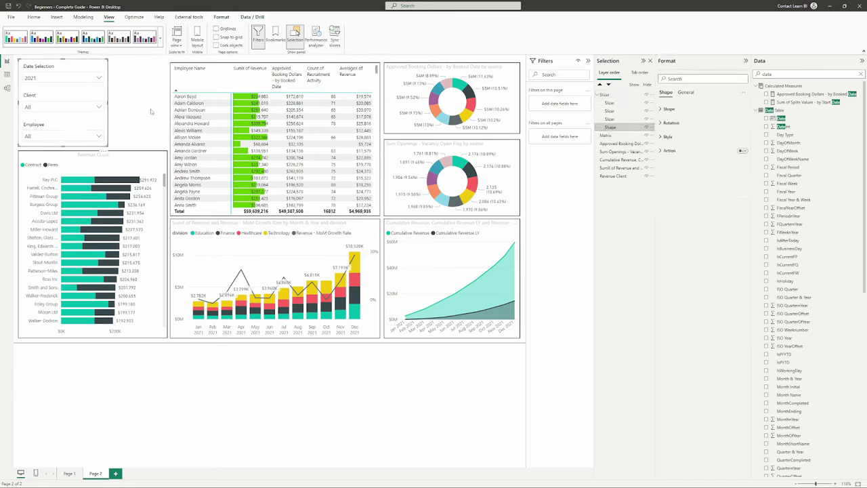
left_click(68, 80)
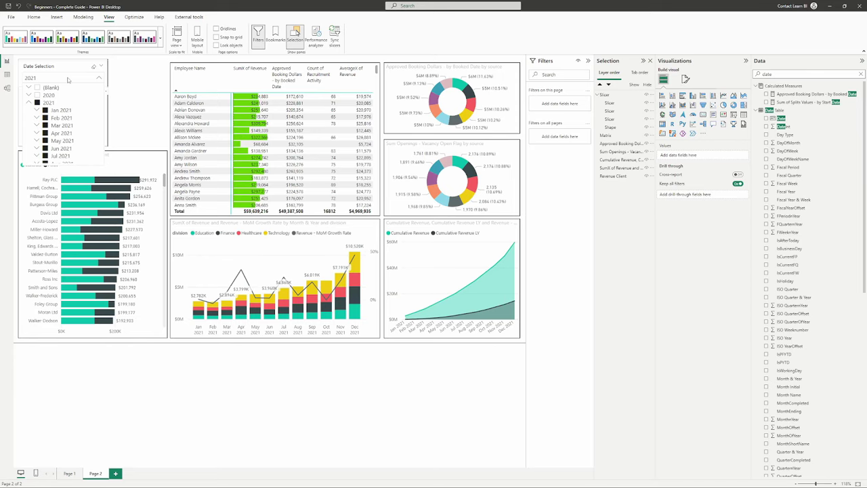
left_click(68, 80)
left_click(77, 105)
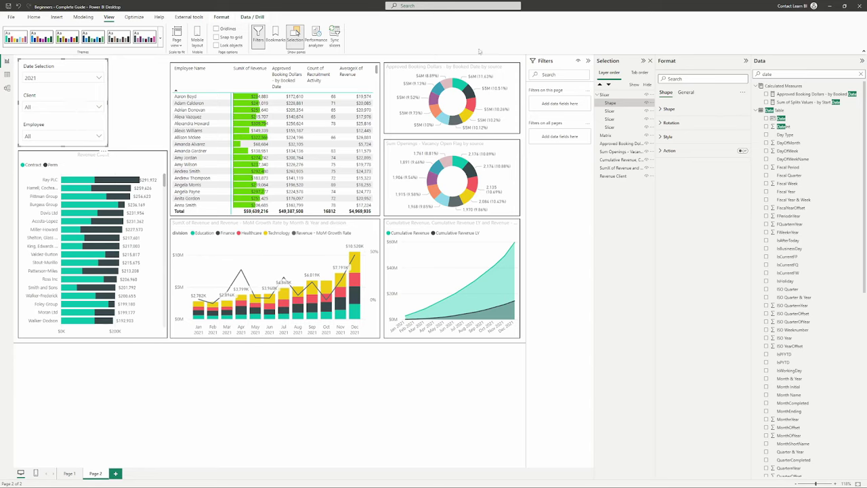
left_click_drag(624, 103, 630, 130)
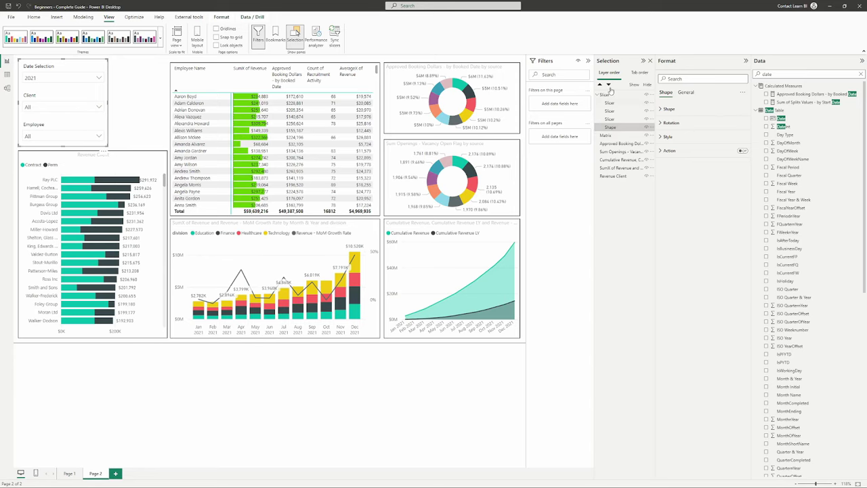
left_click(117, 95)
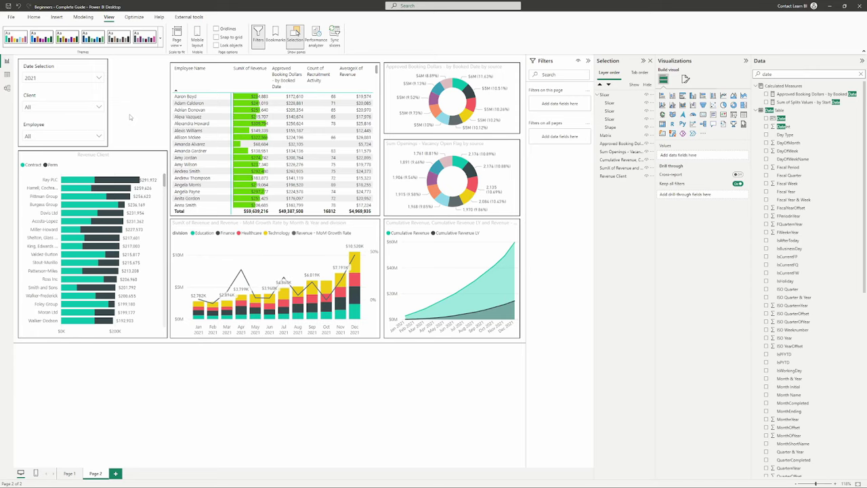
Step: Resize the Slicer group from its upper edge so it lines up with the top of the employee table
left_click(67, 63)
left_click_drag(63, 59, 62, 63)
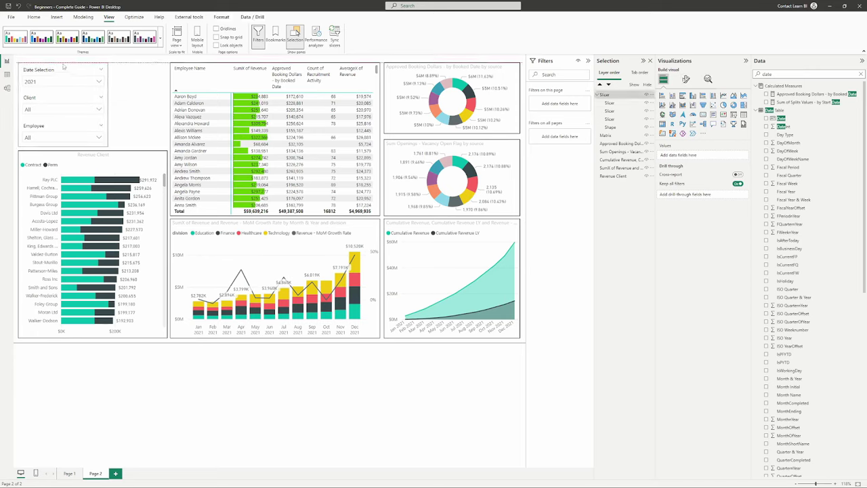
left_click(145, 98)
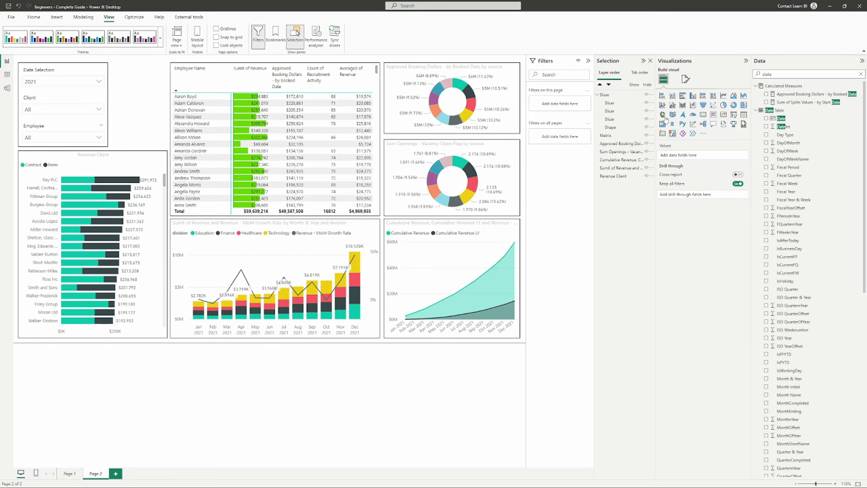
Step: Insert a rectangle, stretch it over the whole page and move it to the very bottom of the layer order
left_click(745, 61)
left_click(859, 61)
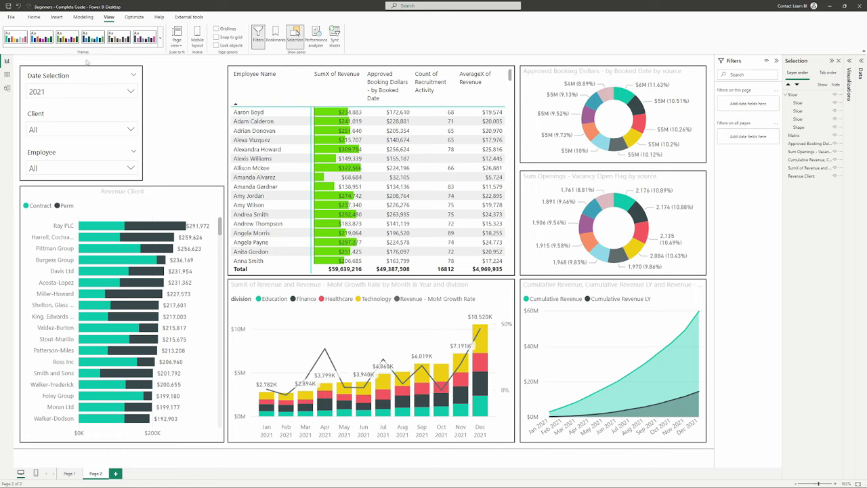
left_click(57, 17)
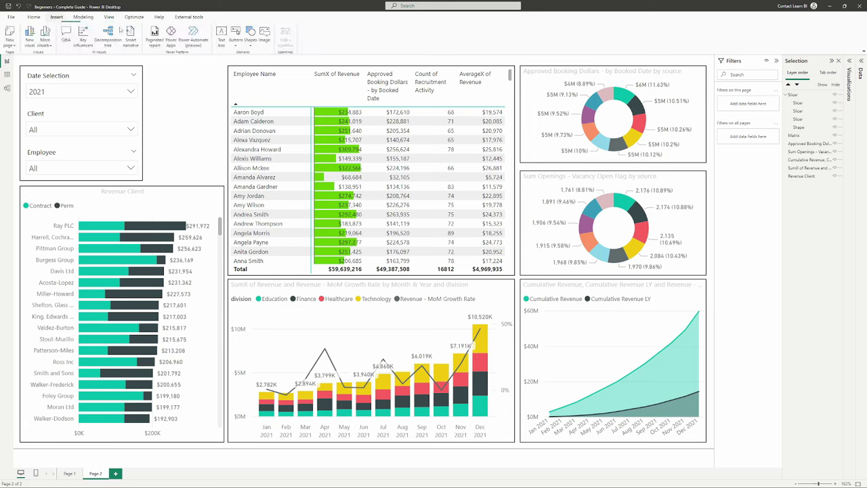
left_click(235, 43)
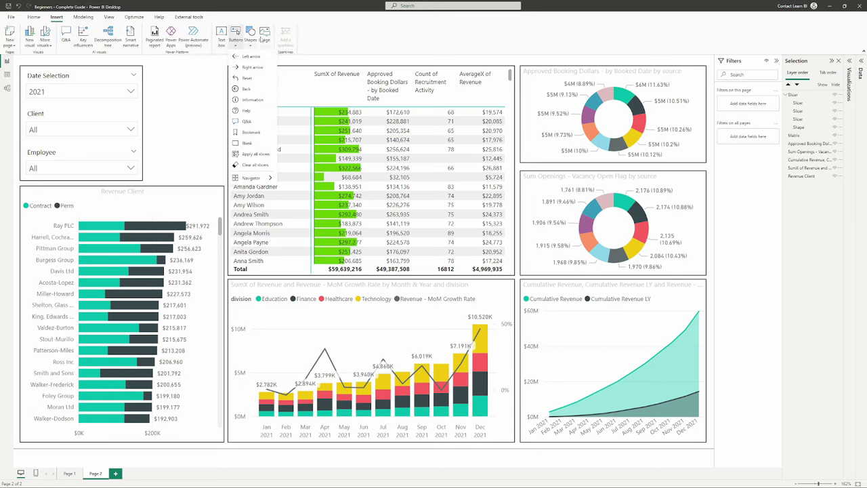
left_click(250, 40)
left_click(250, 67)
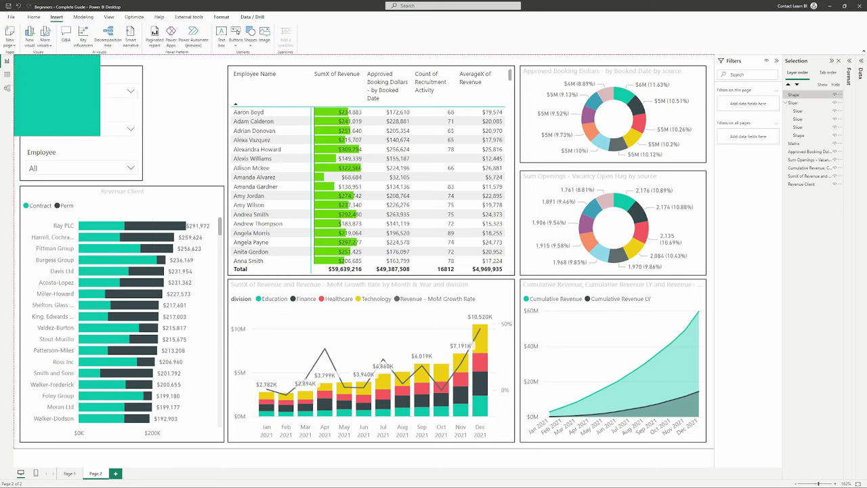
left_click_drag(101, 136, 712, 447)
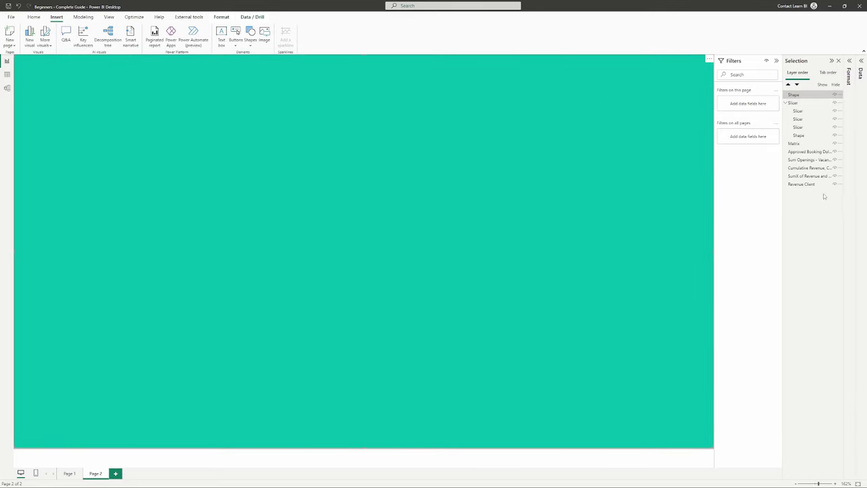
left_click_drag(803, 97, 806, 184)
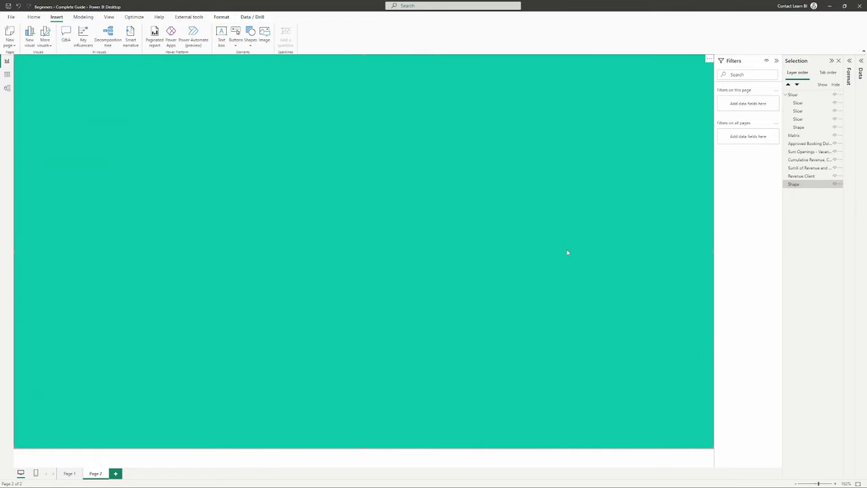
left_click(682, 458)
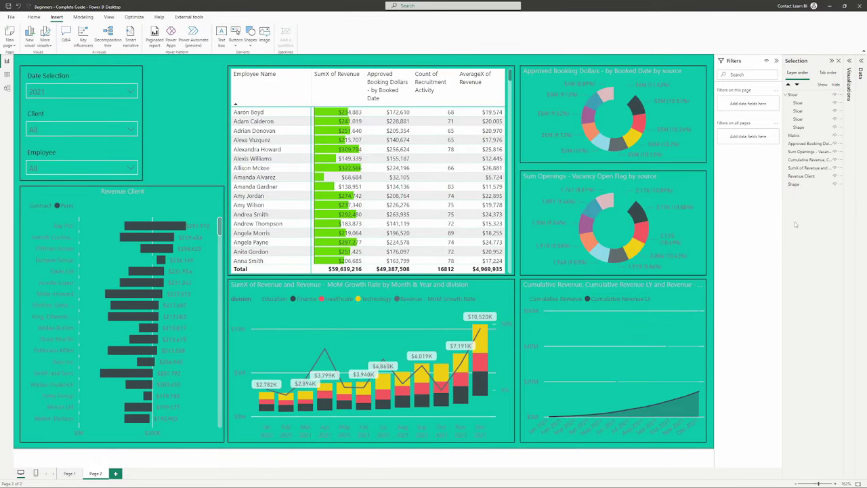
Step: Fill the page-sized background rectangle with the light blue theme color
left_click(803, 184)
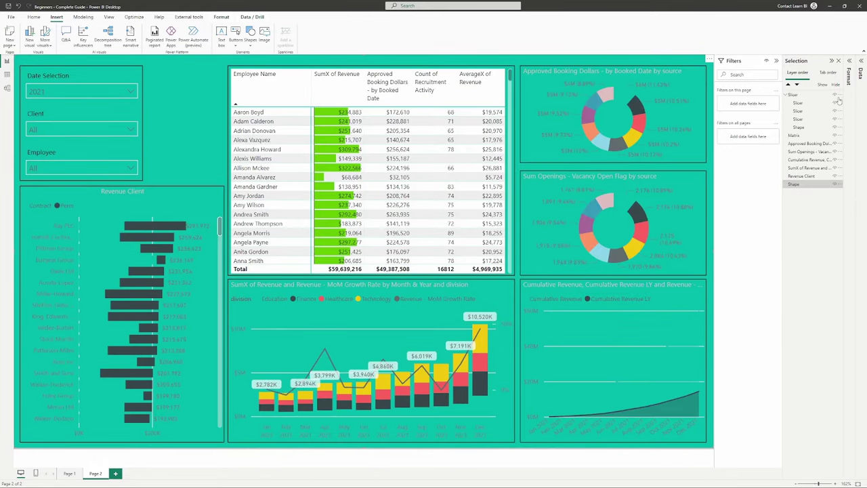
left_click(851, 66)
left_click(772, 136)
left_click(772, 136)
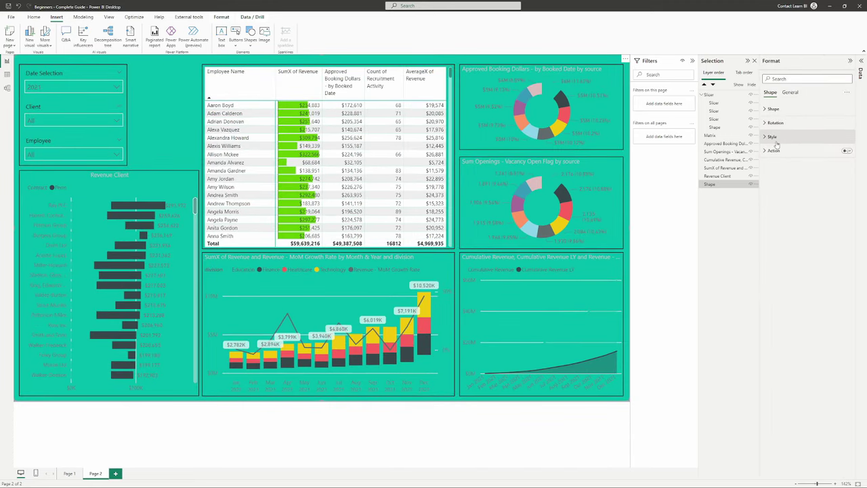
left_click(773, 137)
left_click(778, 170)
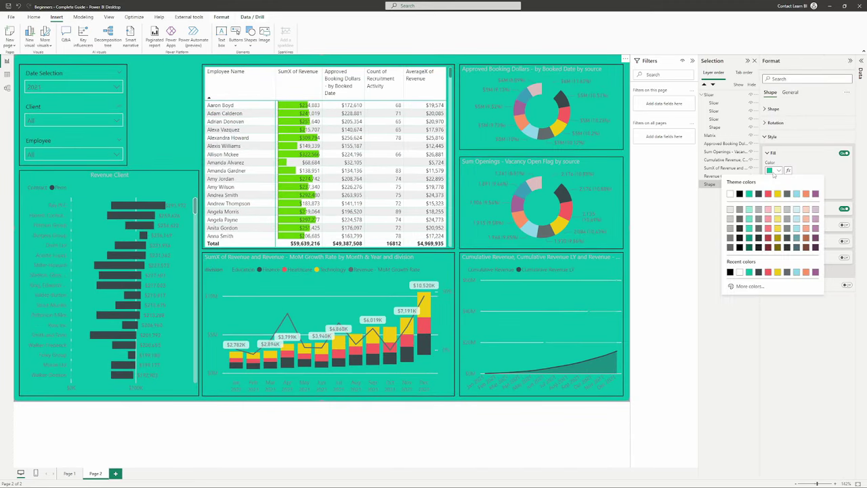
left_click(798, 194)
left_click(498, 423)
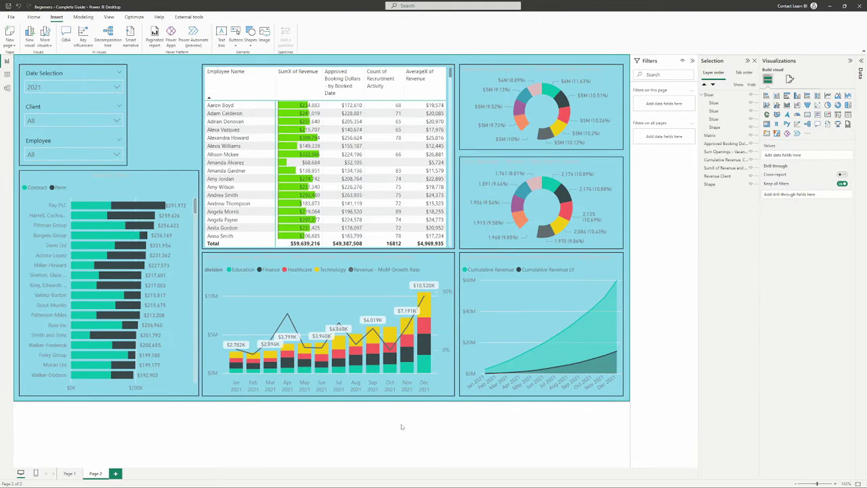
Step: Change the background rectangle's fill to a darker shade of the light blue theme color
left_click(751, 183)
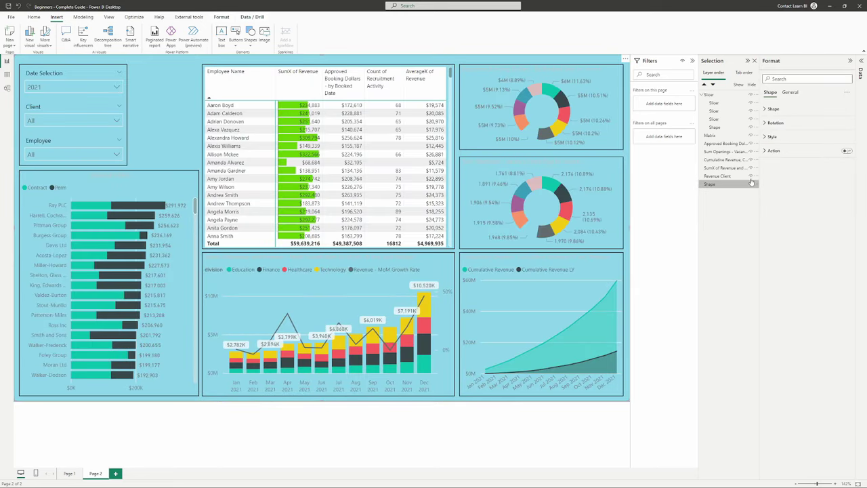
left_click(772, 137)
left_click(774, 170)
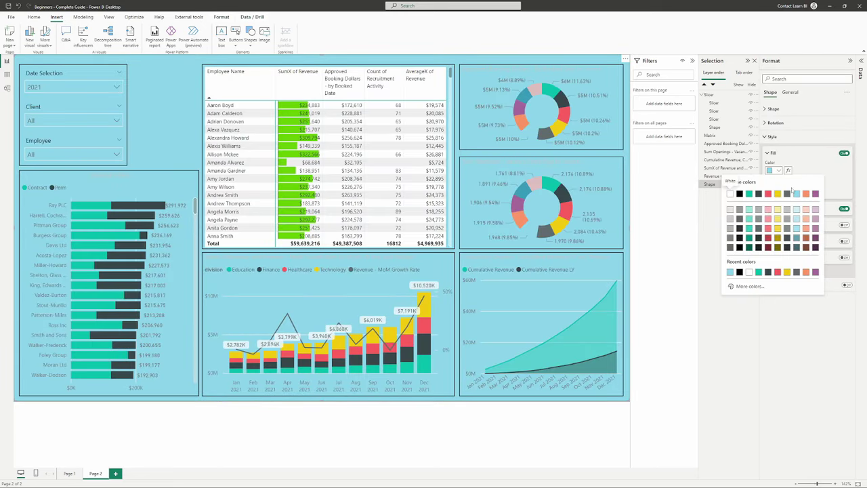
left_click(796, 237)
left_click(491, 431)
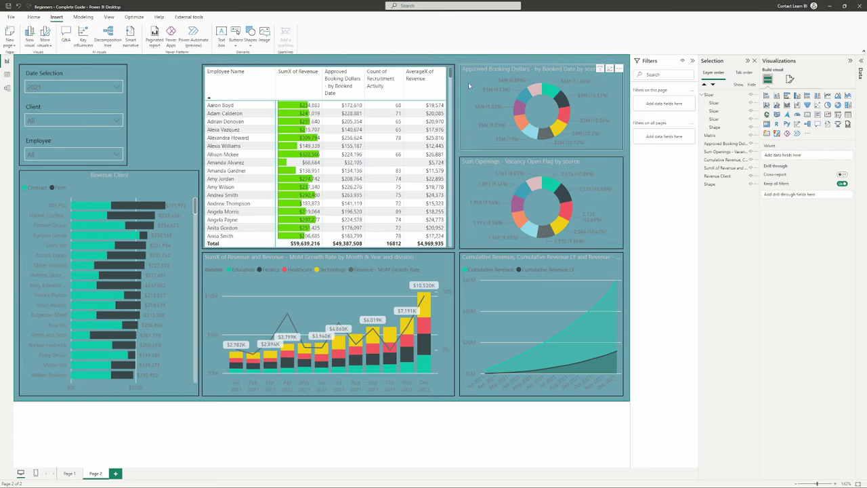
Step: Move the Slicer group horizontally so its outer edge lines up with the Revenue Client chart's edge beside the table
left_click(36, 67)
left_click_drag(35, 67, 105, 66)
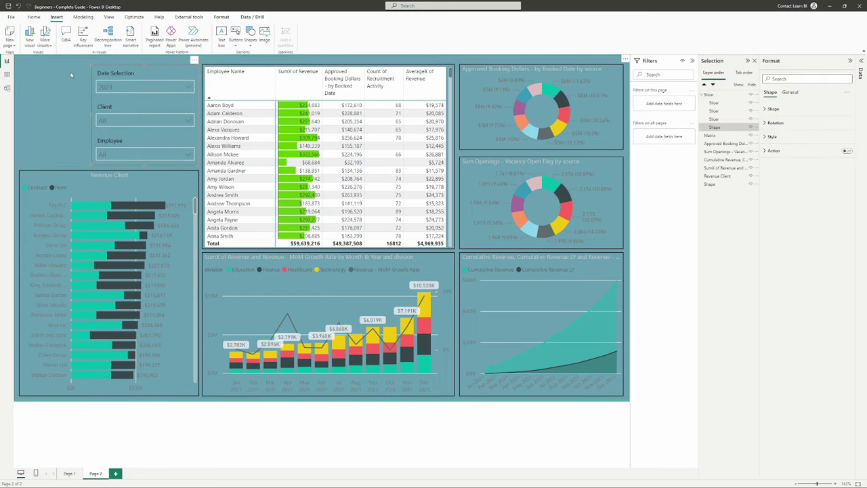
left_click(138, 193)
left_click(224, 431)
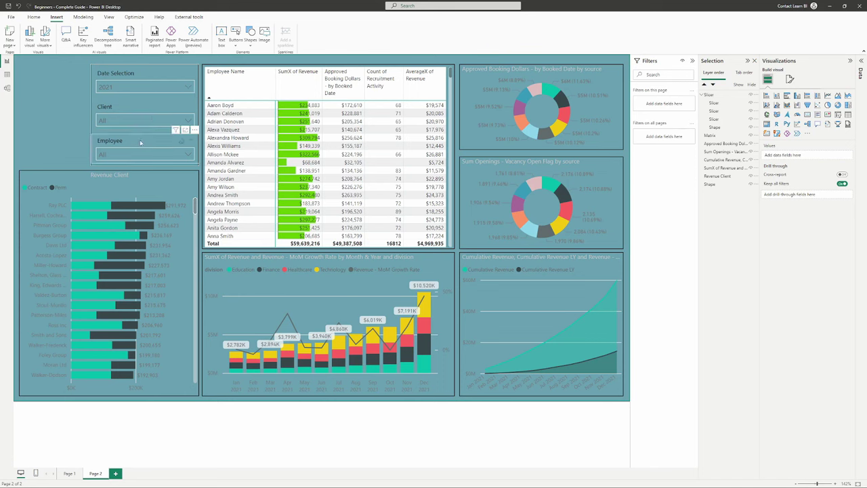
Step: Filter the report page to Adams-George with the Client slicer
left_click(155, 120)
left_click(144, 160)
left_click(145, 160)
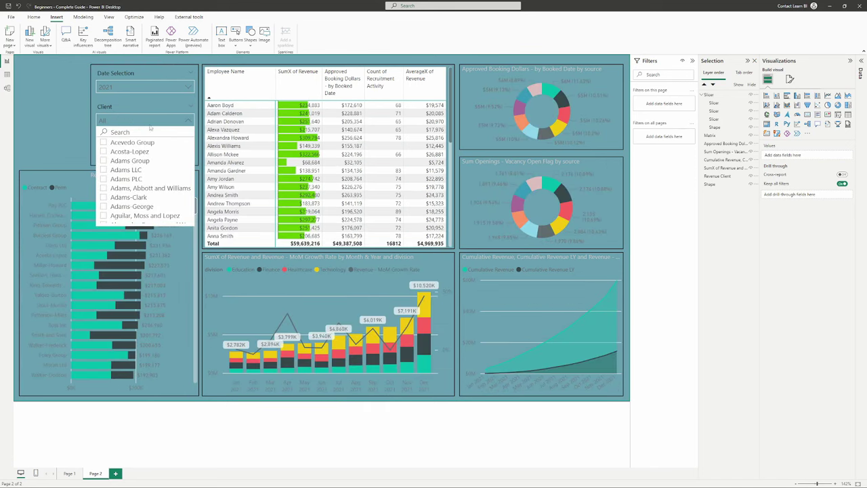
left_click(135, 206, "ctrl")
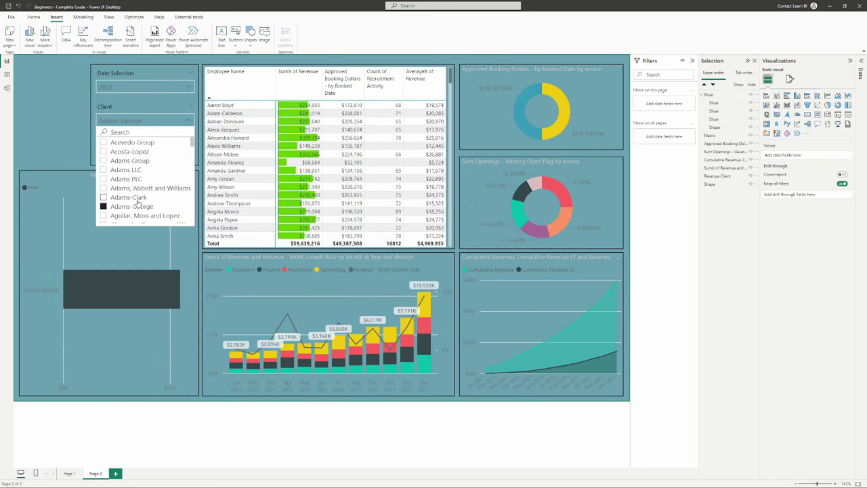
Step: Add Adams-Clark, Adams, Abbott and Williams, and Adams PLC to the Client slicer's selection
left_click(128, 197, "ctrl")
left_click(142, 187, "ctrl")
left_click(126, 179, "ctrl")
left_click(126, 170, "ctrl")
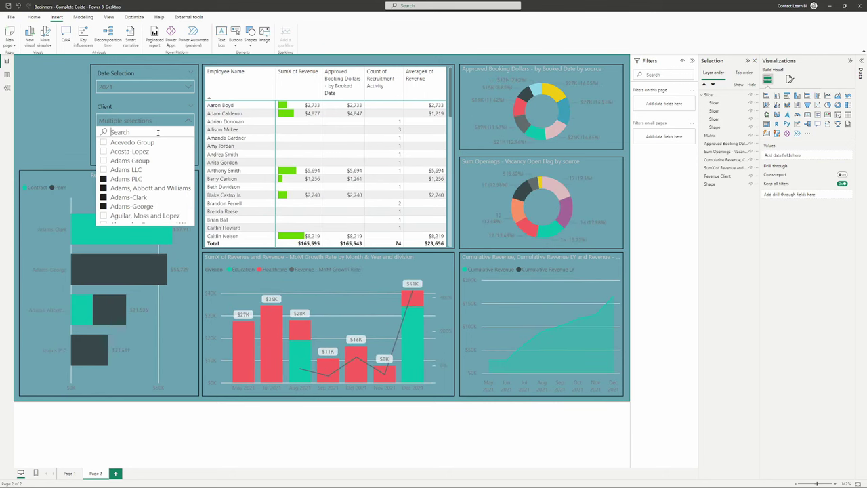
left_click(126, 142, "ctrl")
left_click(117, 217)
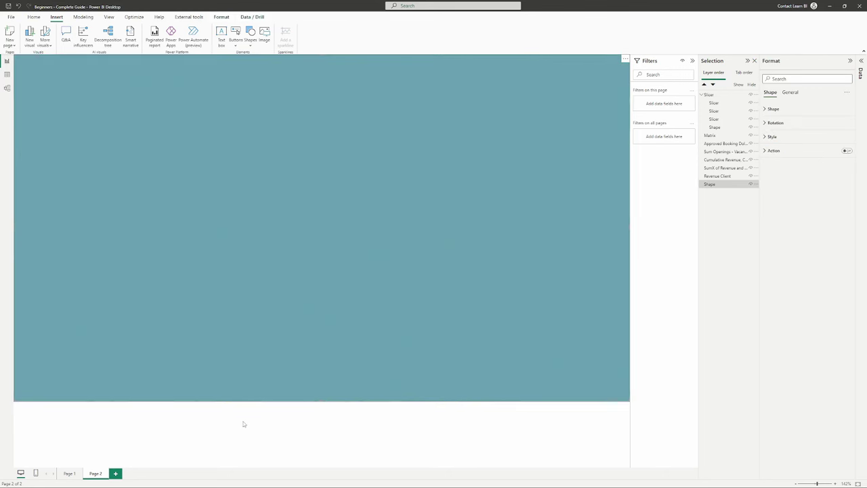
left_click(244, 424)
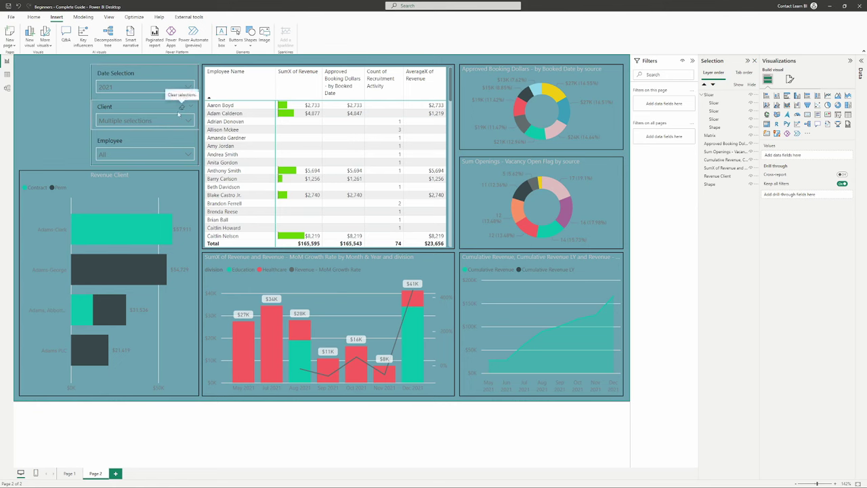
Step: Clear all selections in the Client slicer
left_click(180, 110)
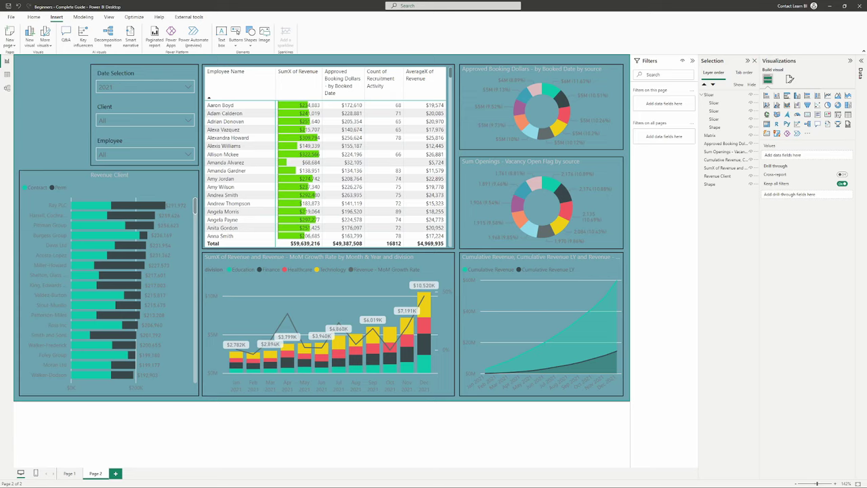
left_click(325, 162)
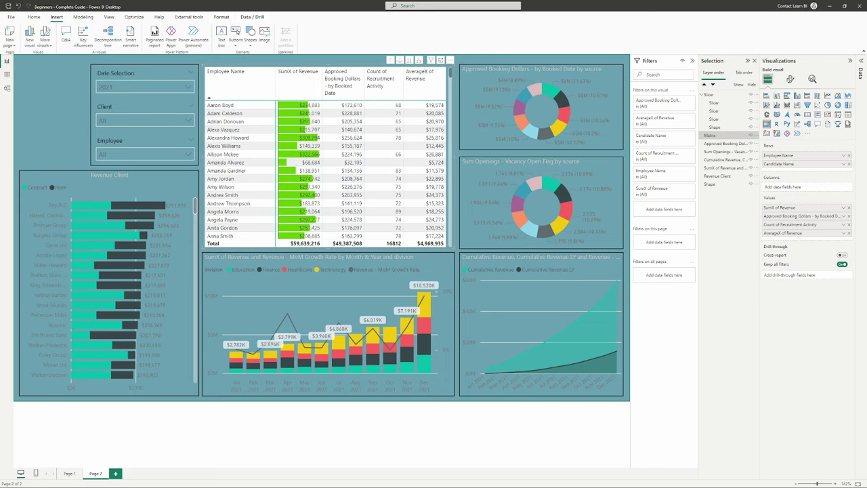
left_click(359, 451)
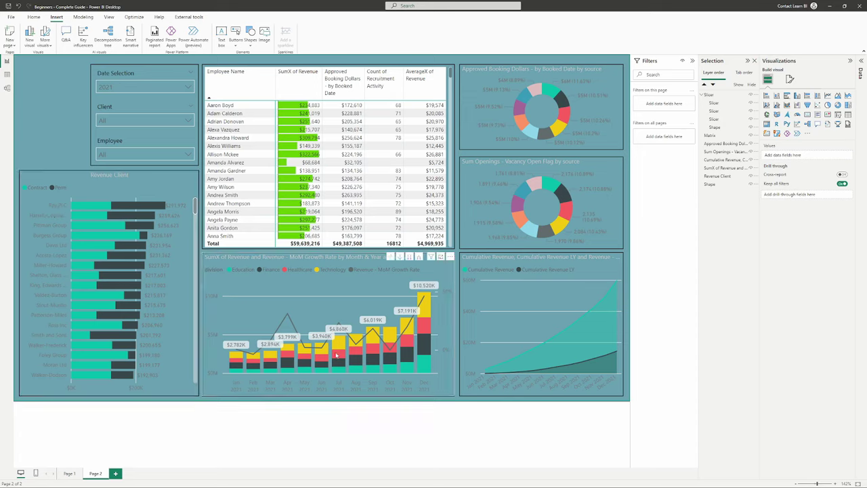
mouse_move(342, 366)
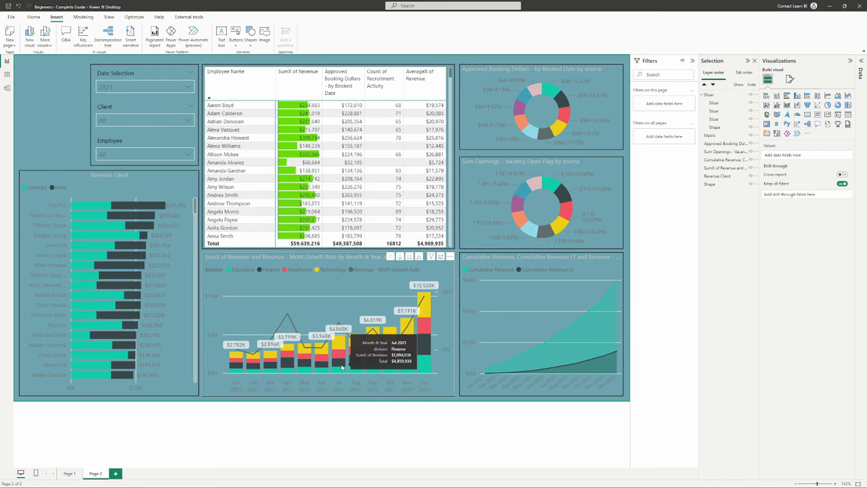
mouse_move(545, 198)
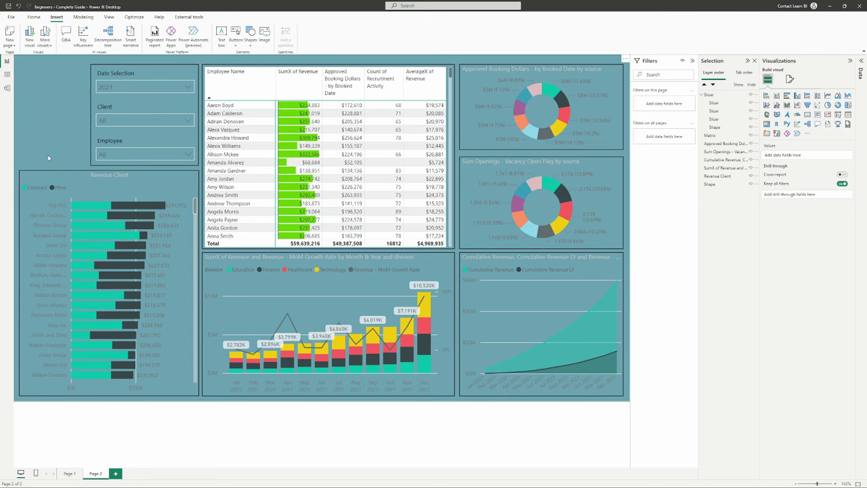
Step: Try the Revenue Client visual as a 100% stacked bar chart and a clustered column chart, and return it to a stacked bar chart
left_click(54, 186)
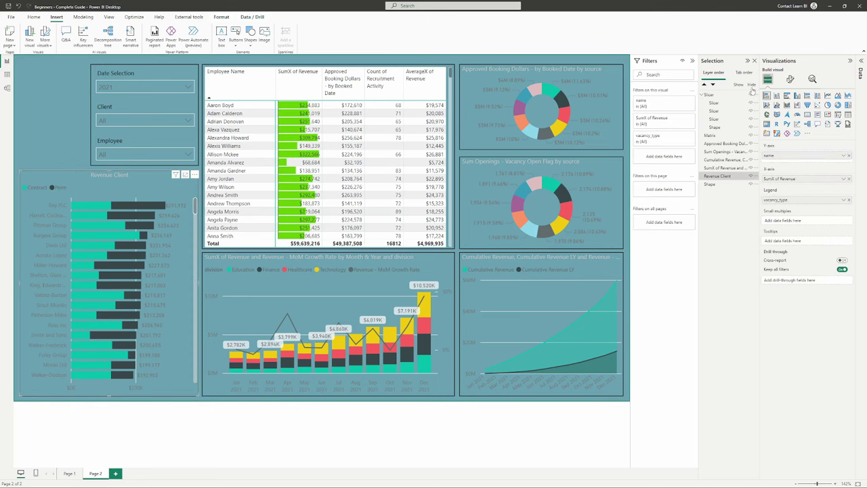
left_click(807, 96)
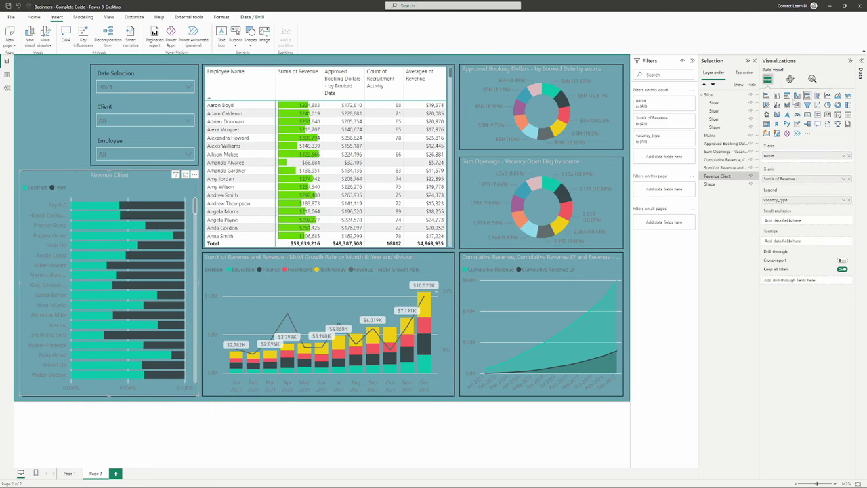
left_click(796, 96)
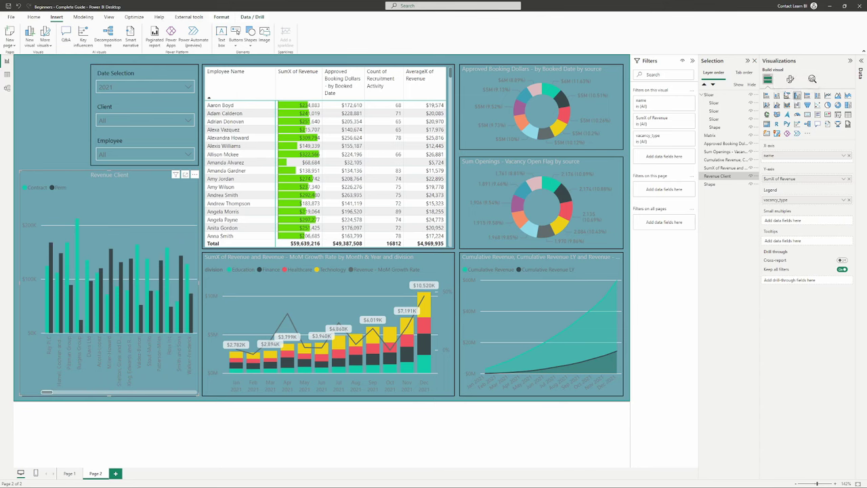
left_click(786, 96)
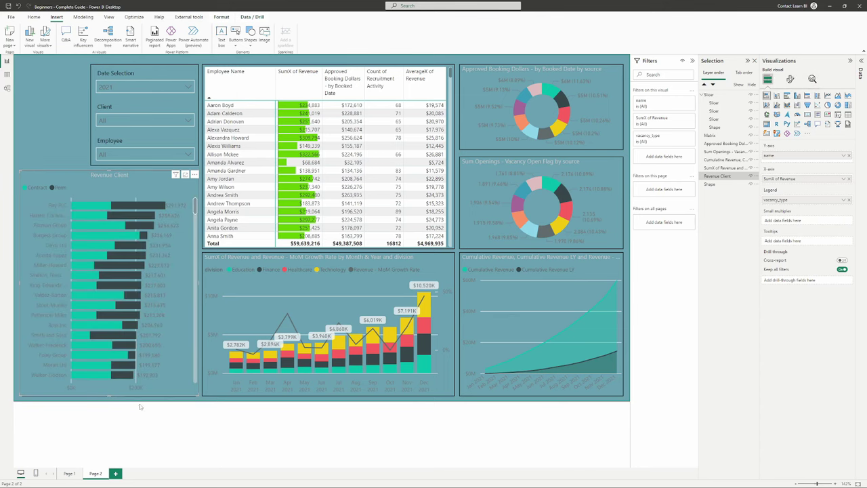
left_click(148, 439)
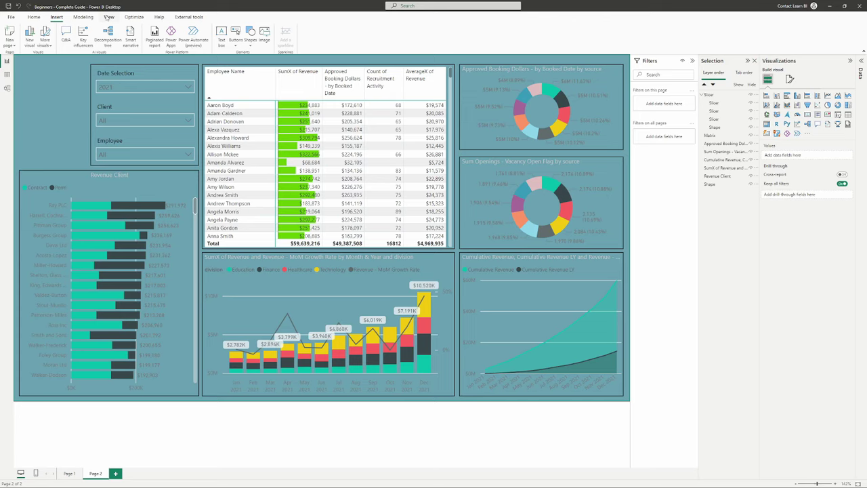
Step: Show the report's bookmarks and add a bookmark of the current page with the slicers visible
left_click(108, 17)
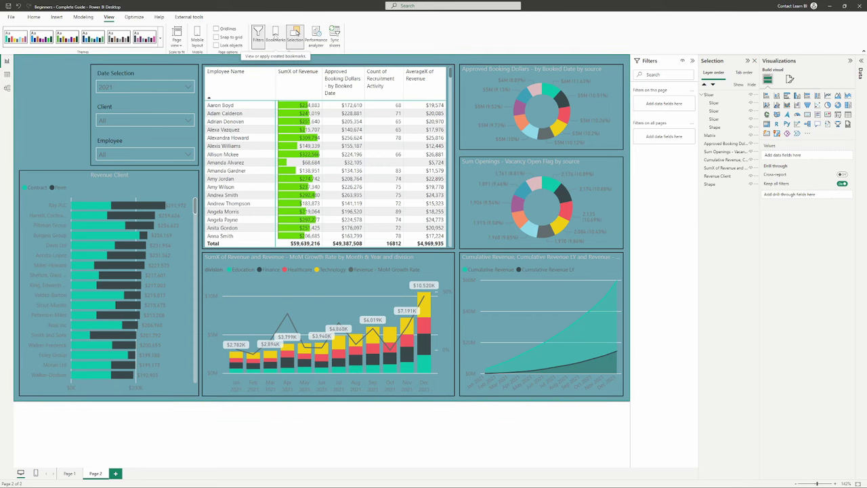
left_click(275, 35)
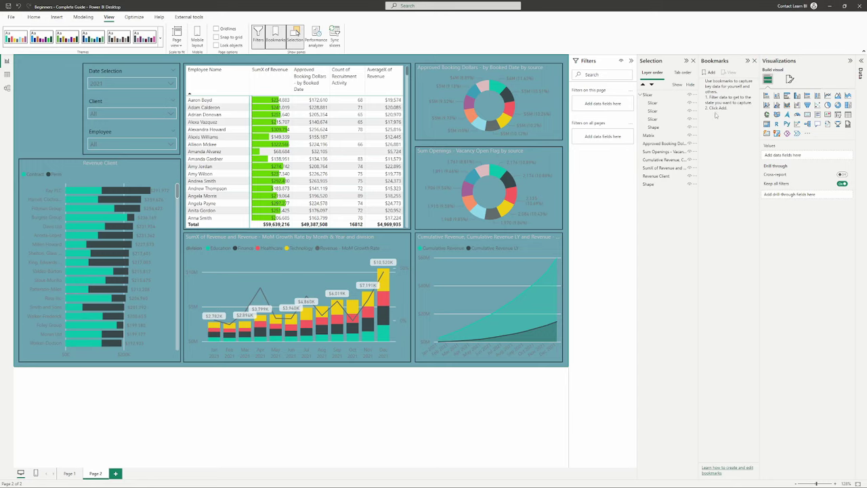
left_click(708, 72)
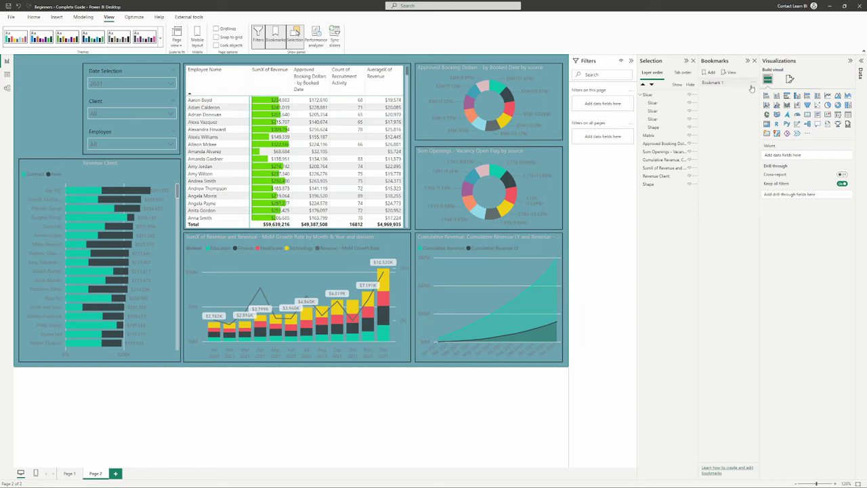
left_click(754, 86)
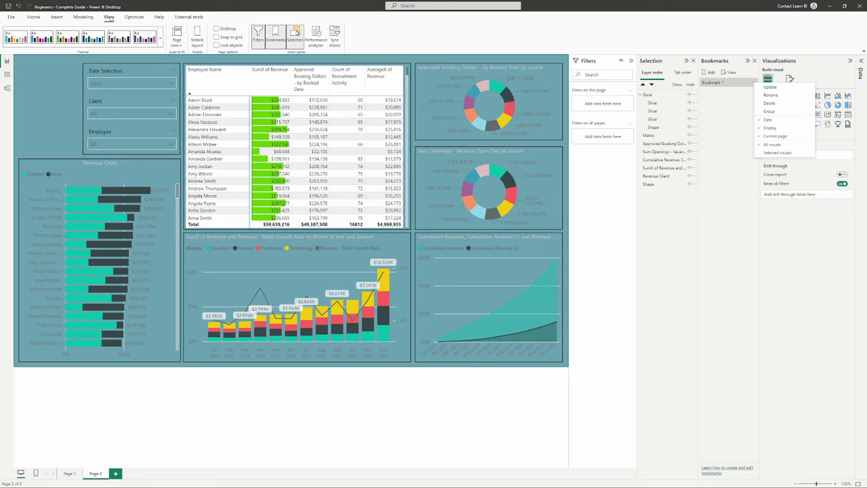
left_click(97, 19)
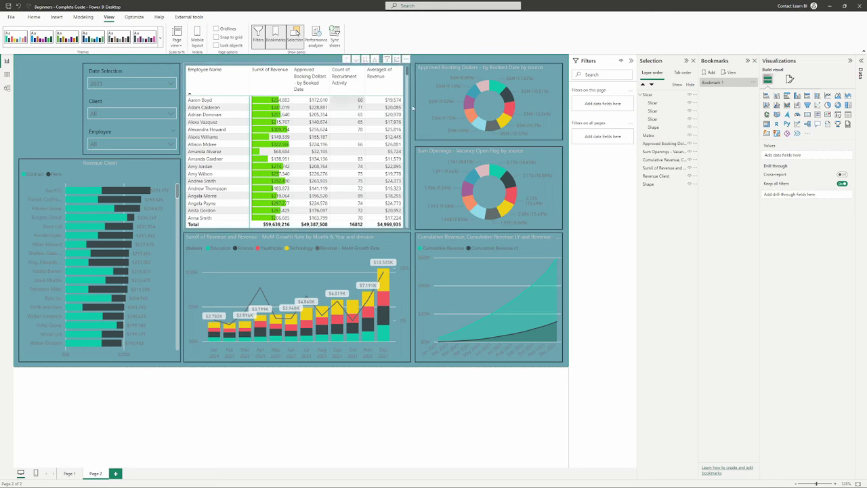
Step: Hide the Slicer group and save the resulting page view as a second bookmark
left_click(690, 95)
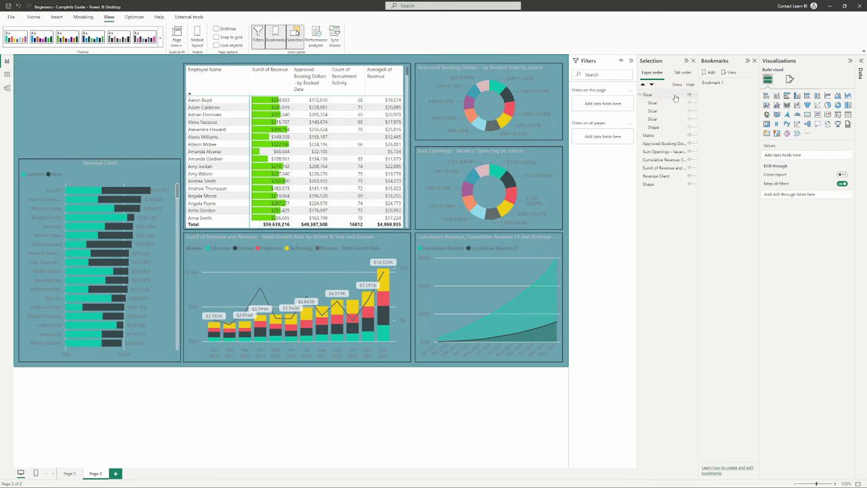
left_click(708, 72)
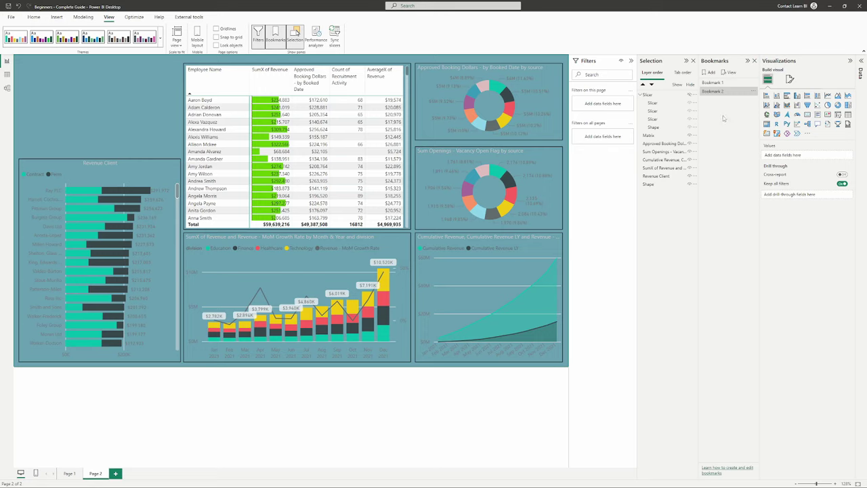
left_click(753, 91)
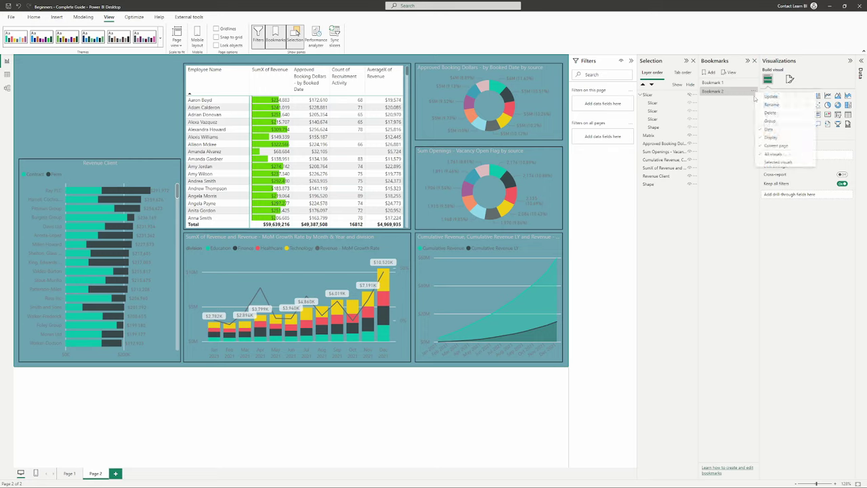
left_click(777, 146)
left_click(720, 195)
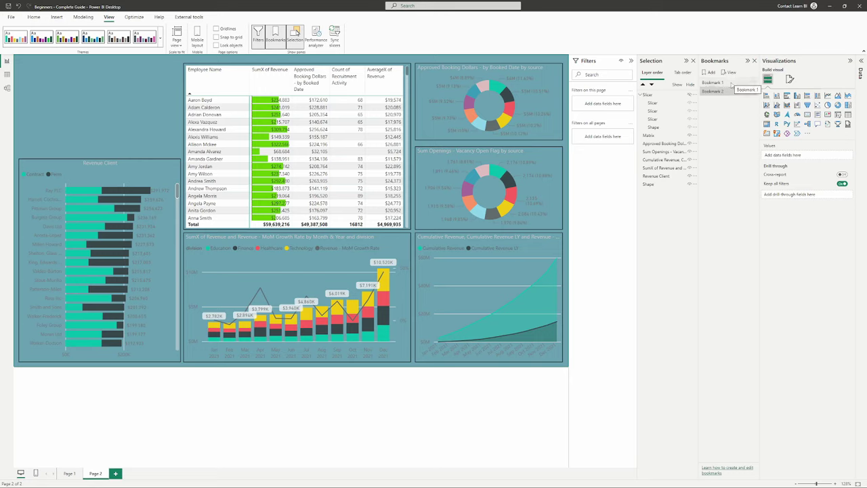
Step: Show the Slicer group again and update Bookmark 1 with this view
left_click(731, 82)
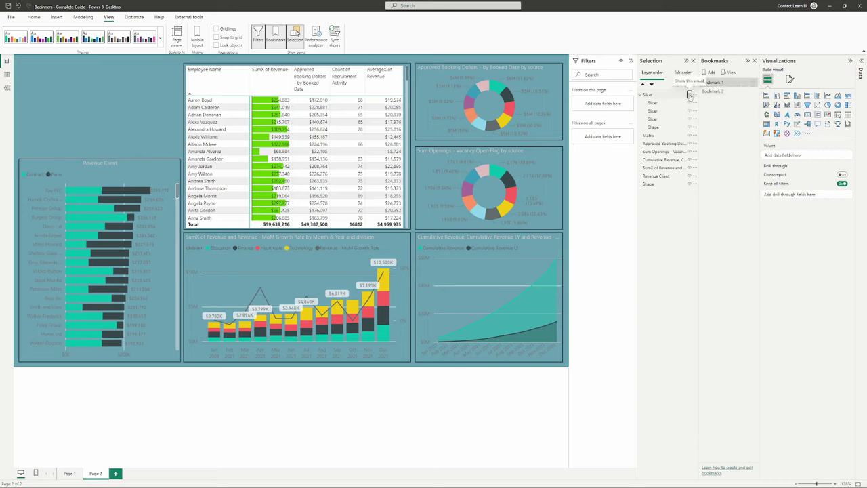
left_click(691, 95)
left_click(753, 84)
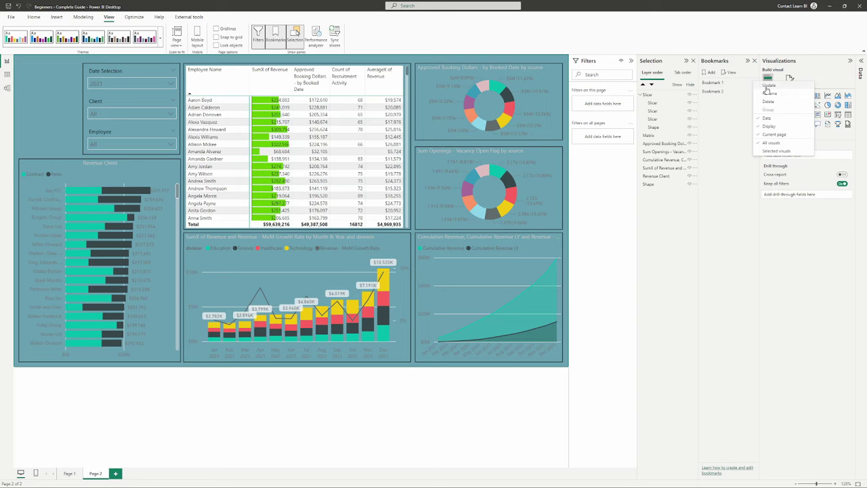
left_click(769, 89)
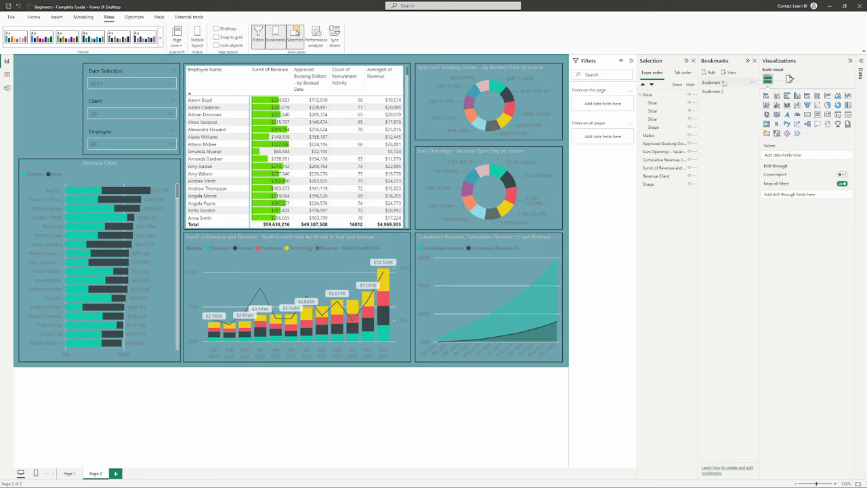
Step: Switch back and forth between Bookmark 1 and Bookmark 2 to test showing and hiding the Slicer group
left_click(725, 84)
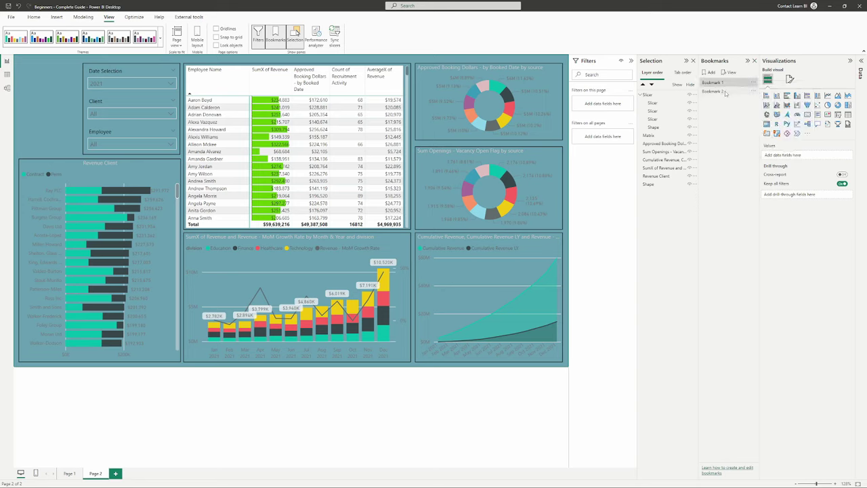
left_click(723, 92)
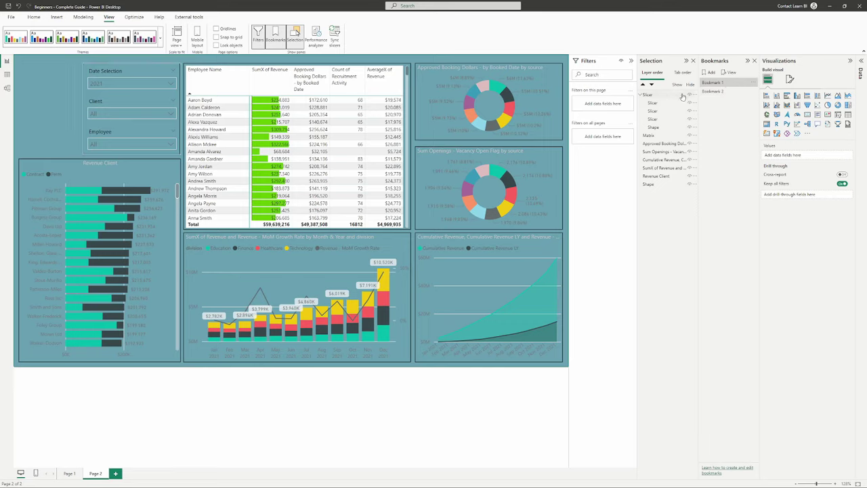
left_click(726, 93)
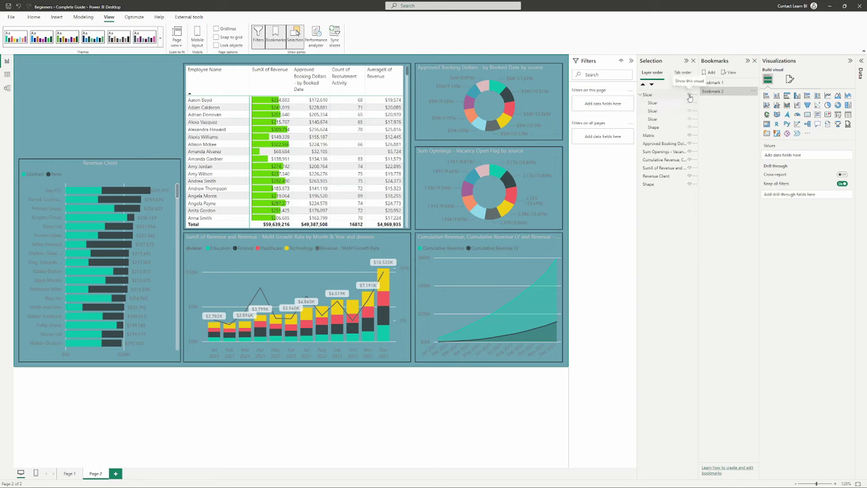
left_click(730, 83)
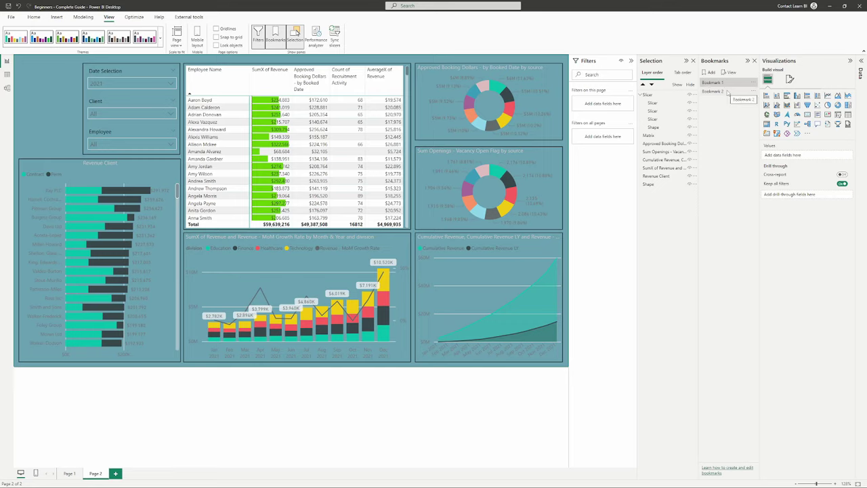
left_click(728, 92)
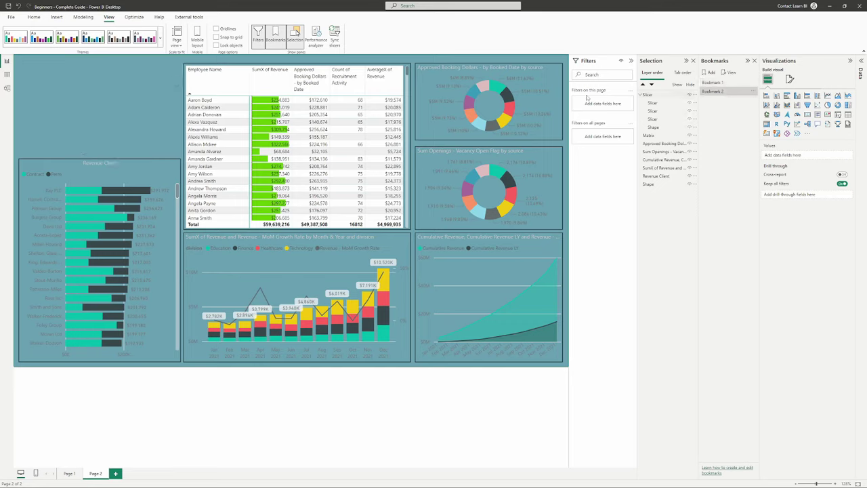
left_click(665, 105)
right_click(666, 107)
mouse_move(671, 107)
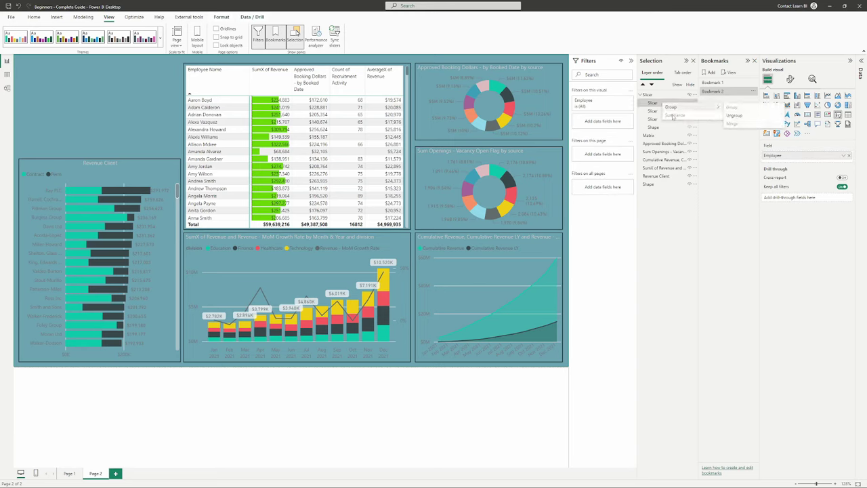
left_click(671, 283)
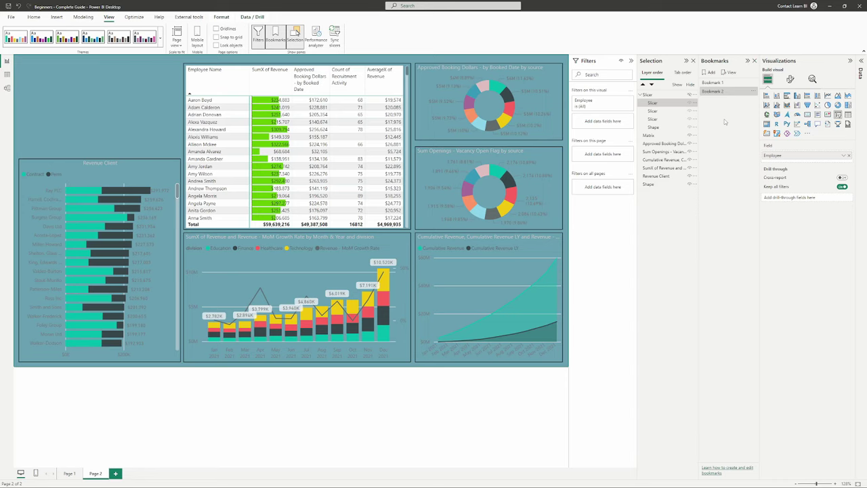
Step: Apply Bookmark 1 to bring the Slicer group back onto the page, and leave all visuals deselected
left_click(715, 84)
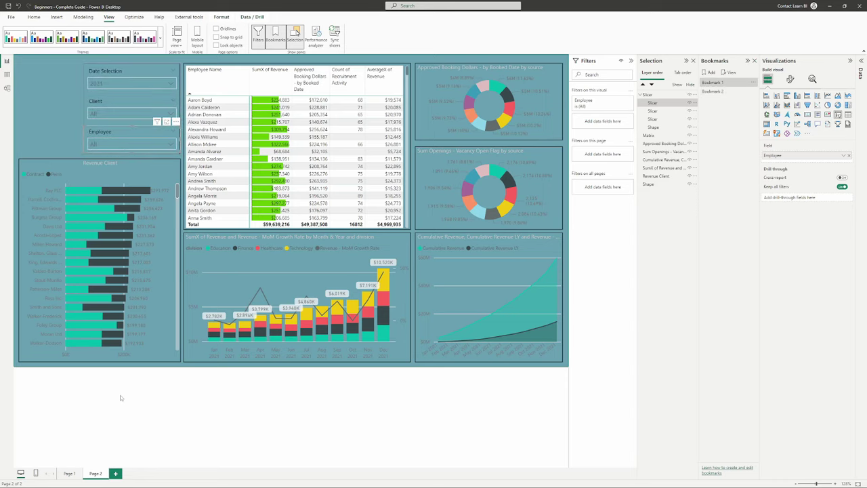
left_click(157, 440)
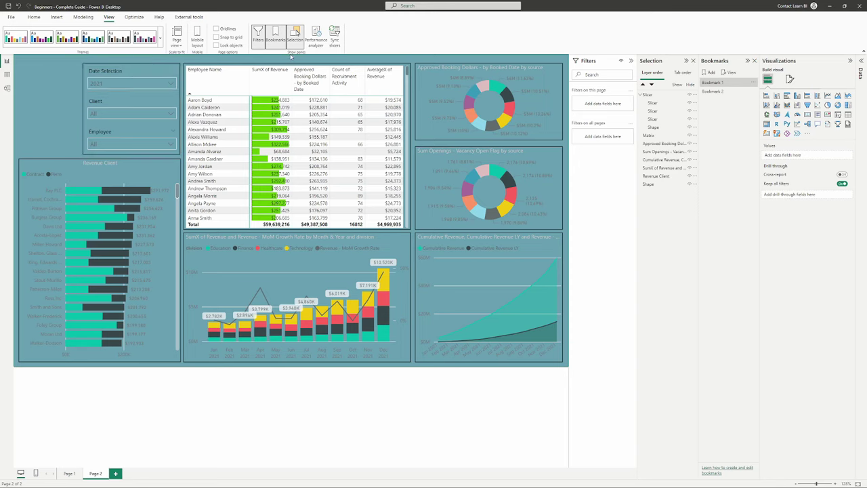
Step: Insert a blank button and place it in the empty area beside the slicers
left_click(56, 18)
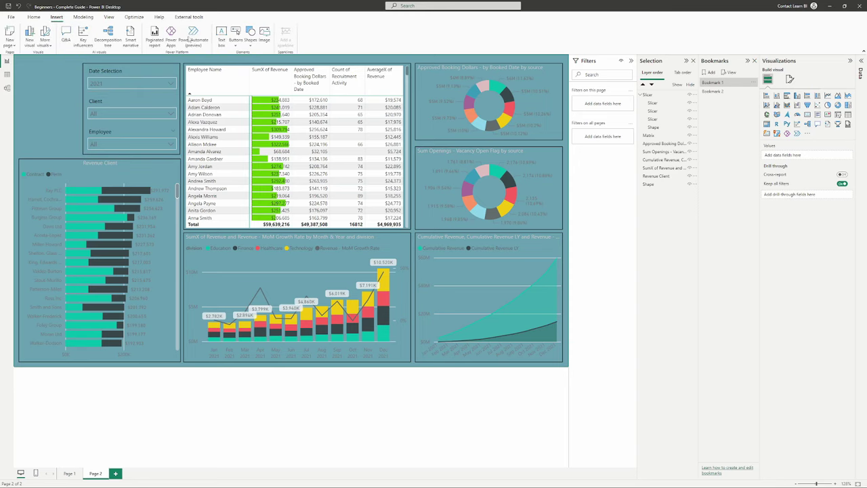
left_click(238, 41)
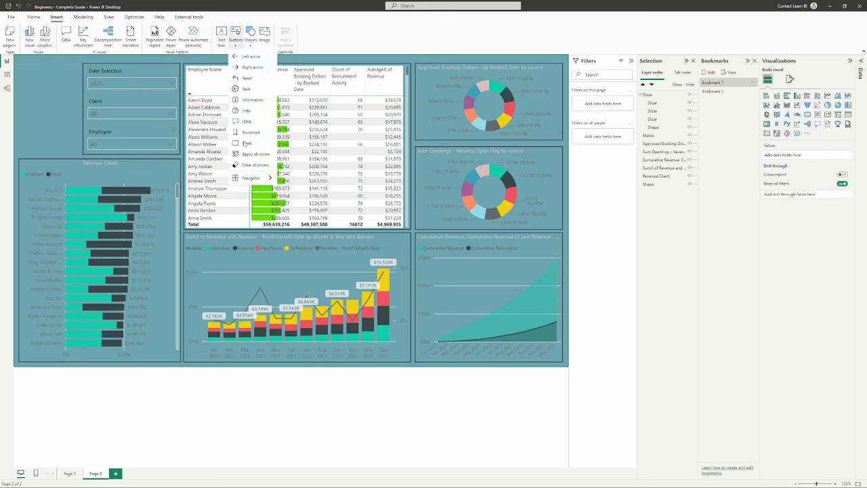
left_click(248, 144)
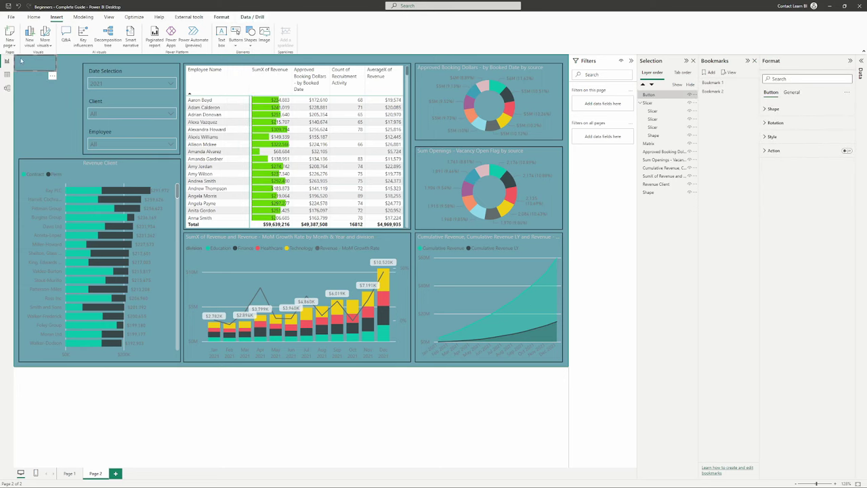
Step: Turn on the blank button's action, with type Bookmark and Bookmark 2 as its target
left_click(846, 150)
left_click(786, 167)
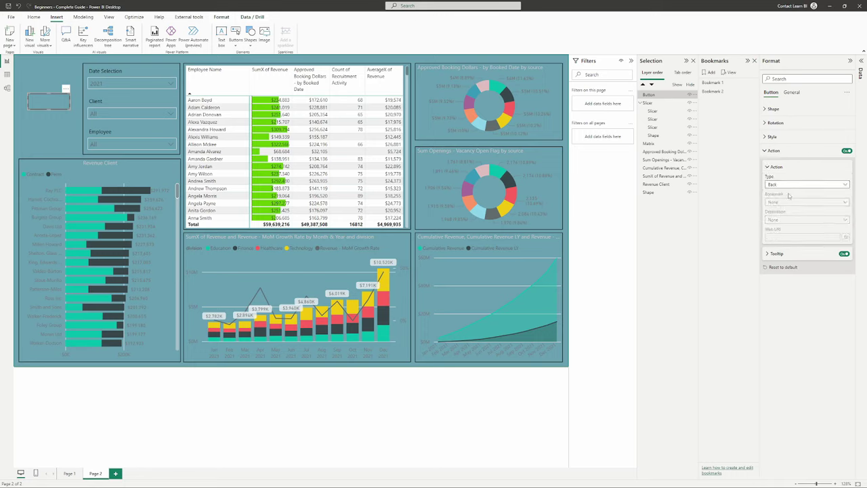
left_click(787, 187)
left_click(787, 202)
left_click(787, 202)
left_click(786, 225)
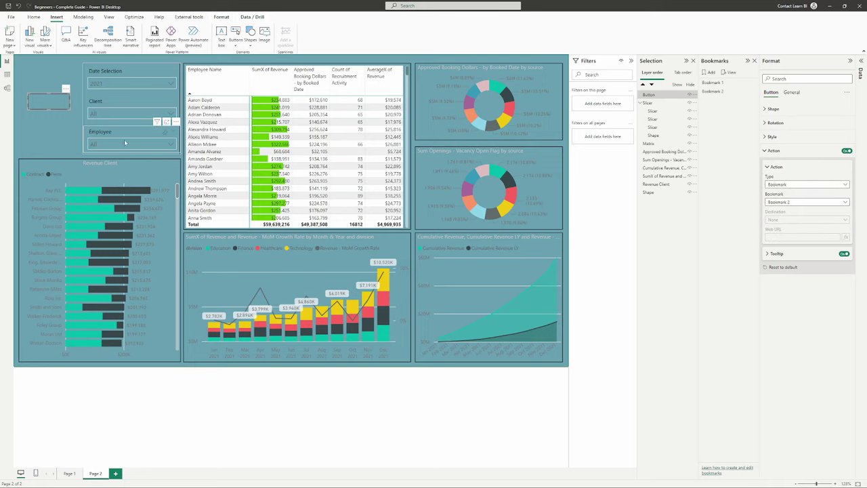
Step: Test the button's bookmark link and compare it with applying Bookmark 1 and Bookmark 2 directly
left_click(50, 103, "ctrl")
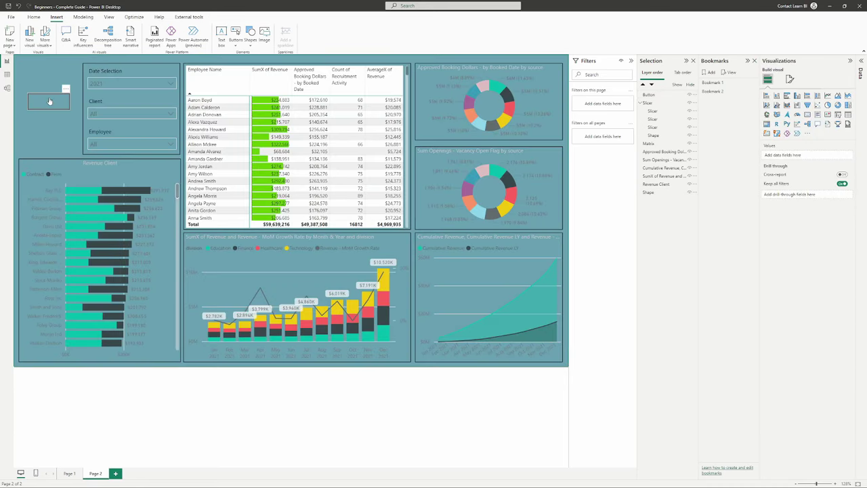
left_click(712, 82)
left_click(712, 90)
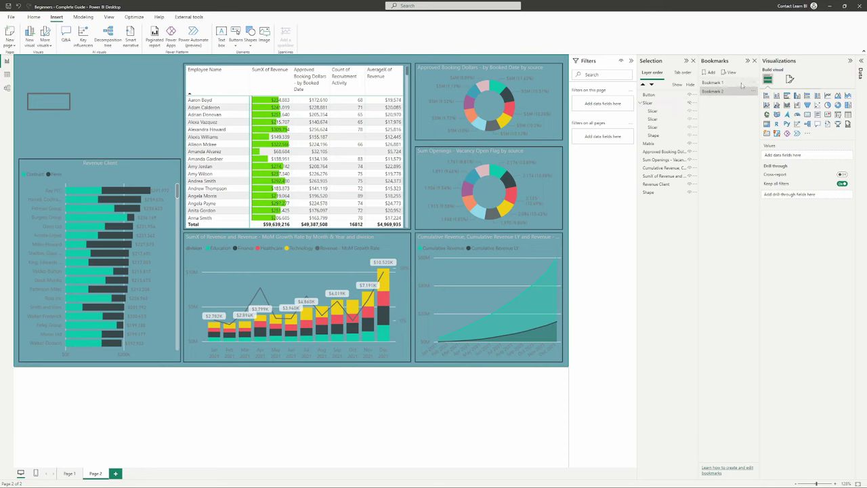
left_click(66, 106, "ctrl")
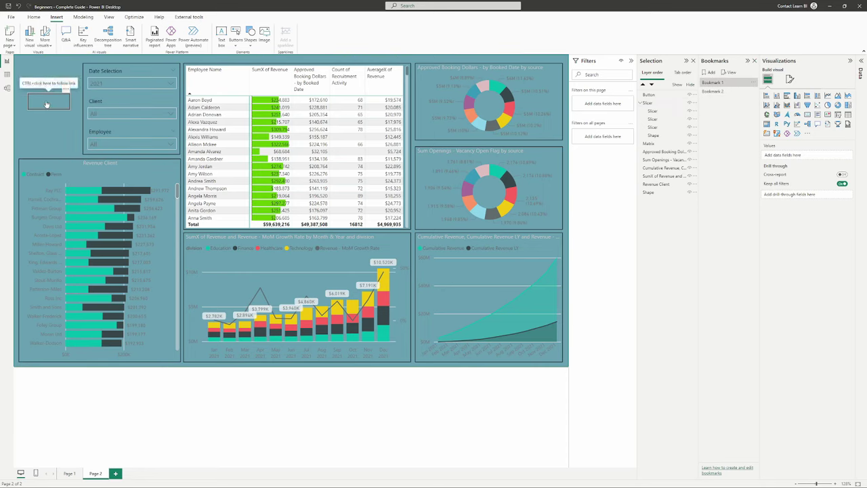
Step: Delete the blank button beside the slicers
left_click(86, 115)
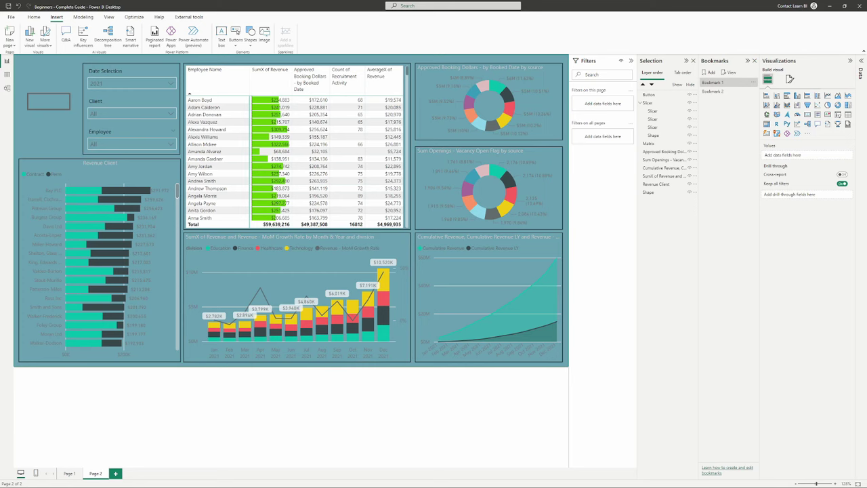
left_click(41, 107)
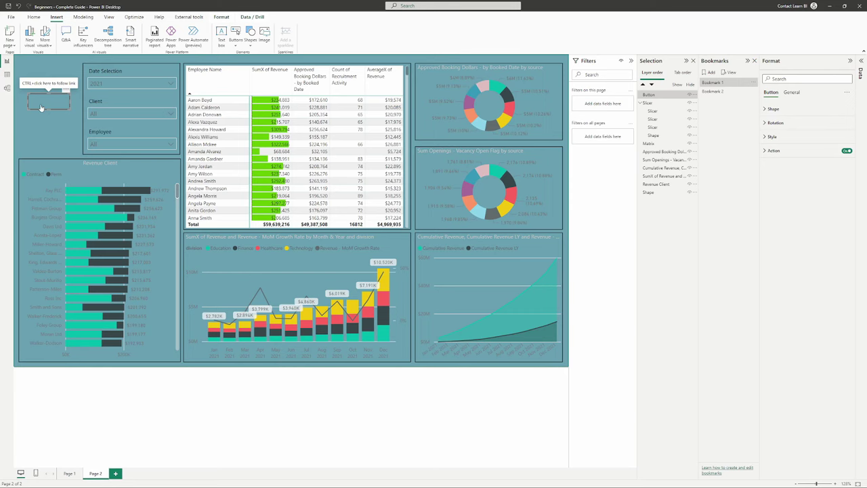
key("Delete")
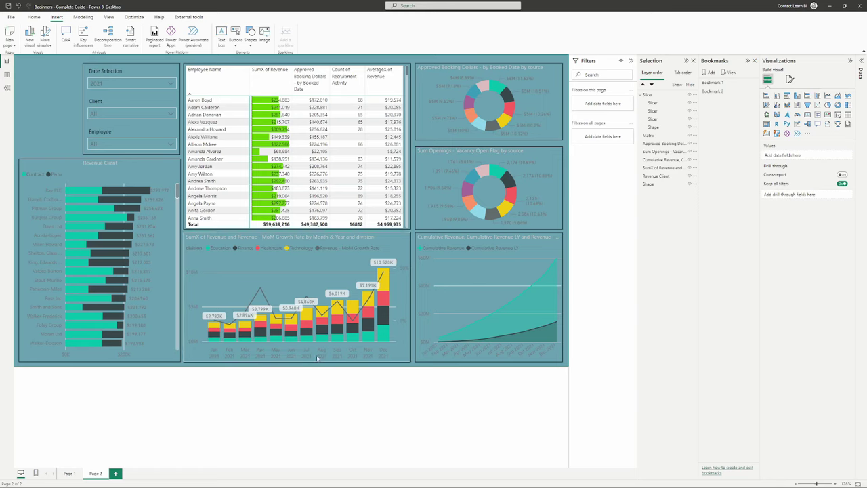
Step: Save the report and publish it to the Learn-Power BI workspace
left_click(35, 17)
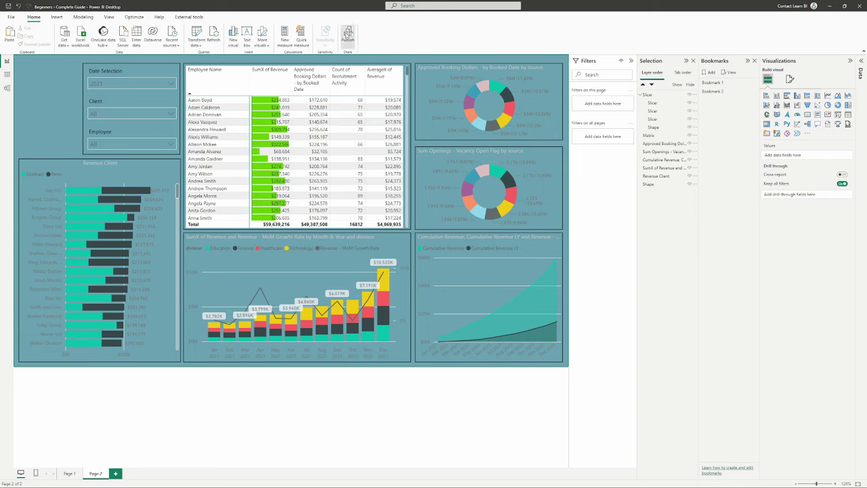
left_click(348, 35)
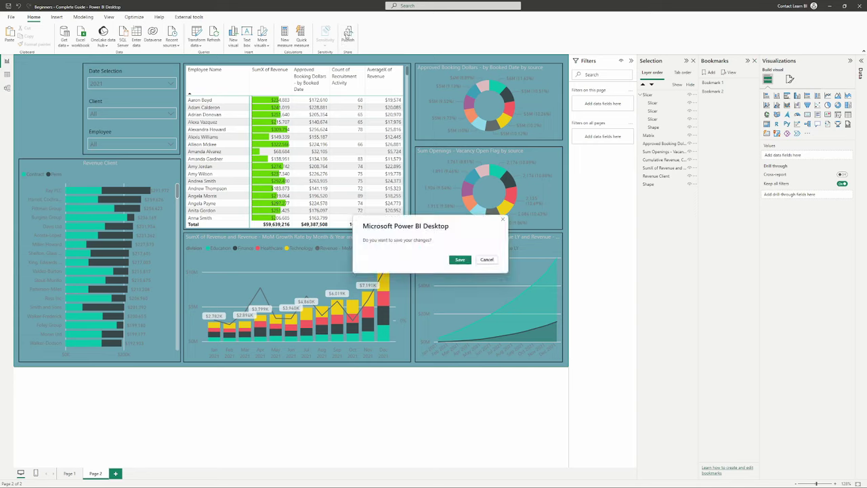
left_click(460, 260)
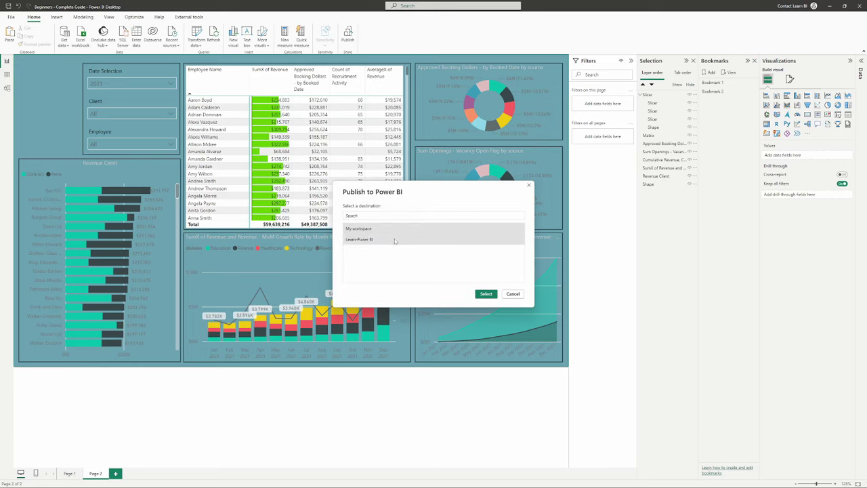
left_click(389, 240)
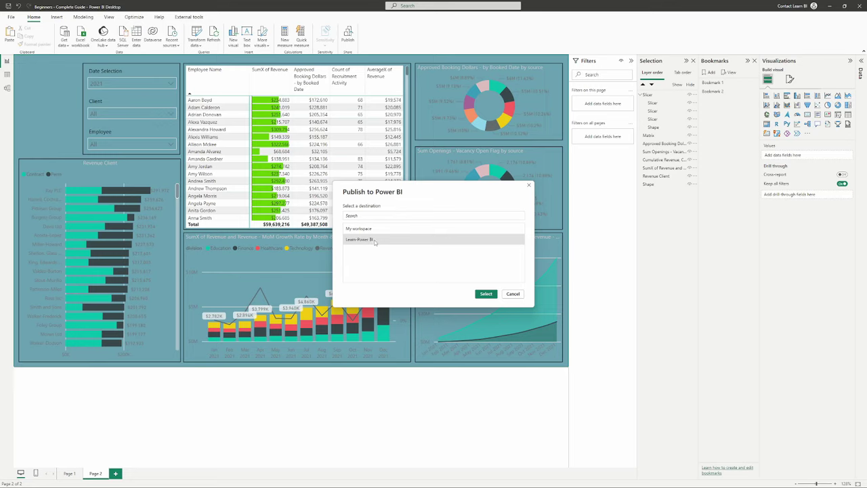
left_click(372, 240)
left_click(492, 296)
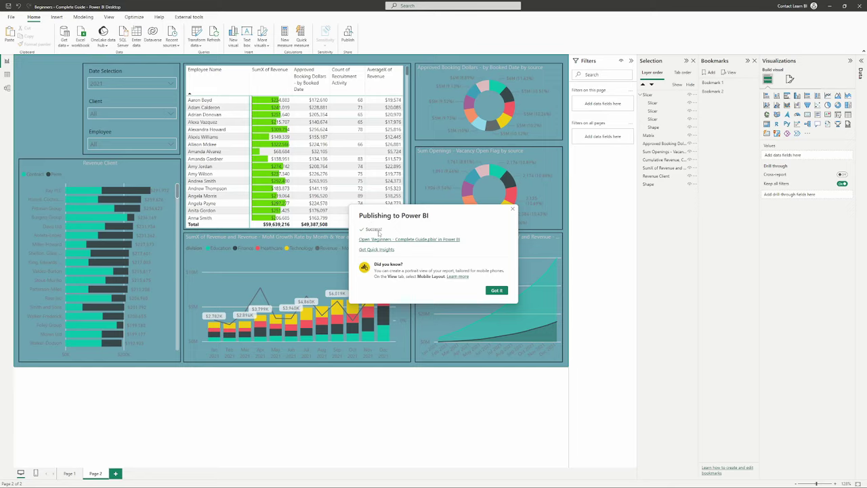
Step: Switch to the published report in the Power BI service, close the spare browser tab and dismiss the Share to PowerPoint tip
left_click(378, 240)
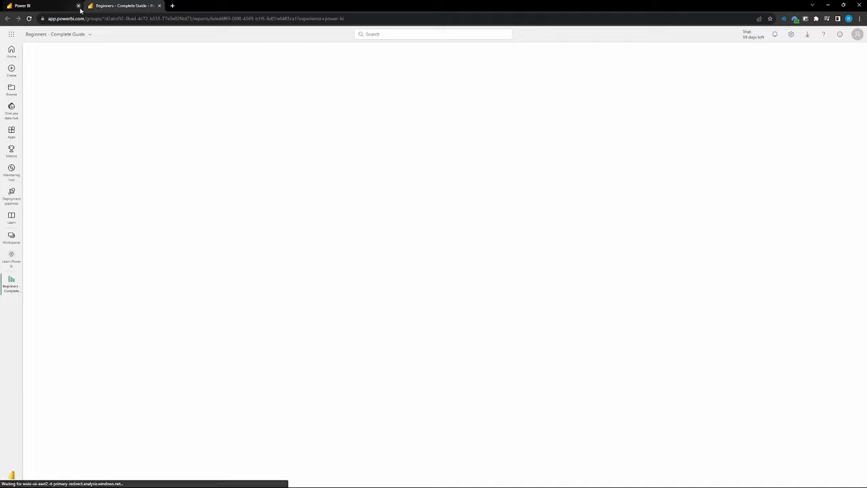
left_click(78, 5)
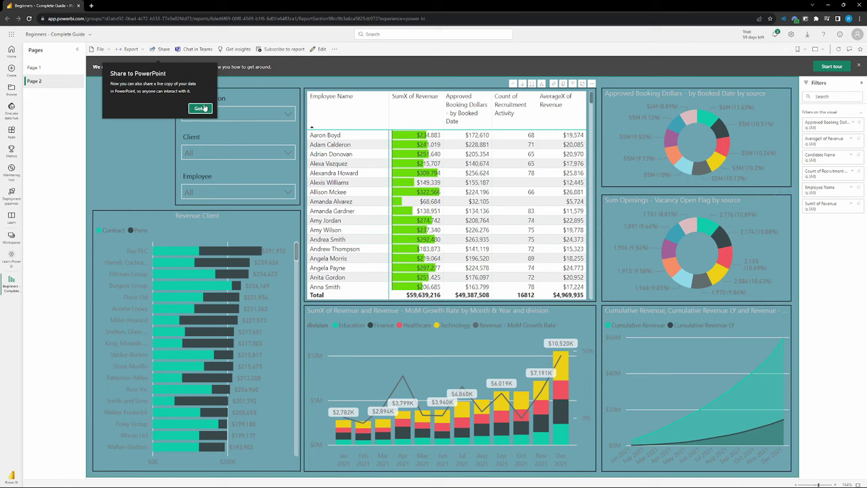
left_click(202, 109)
Step: Test cross-filtering on Page 2 with an employee row, the Burgess Group and Miller-Howard, and clear the selection
left_click(324, 184)
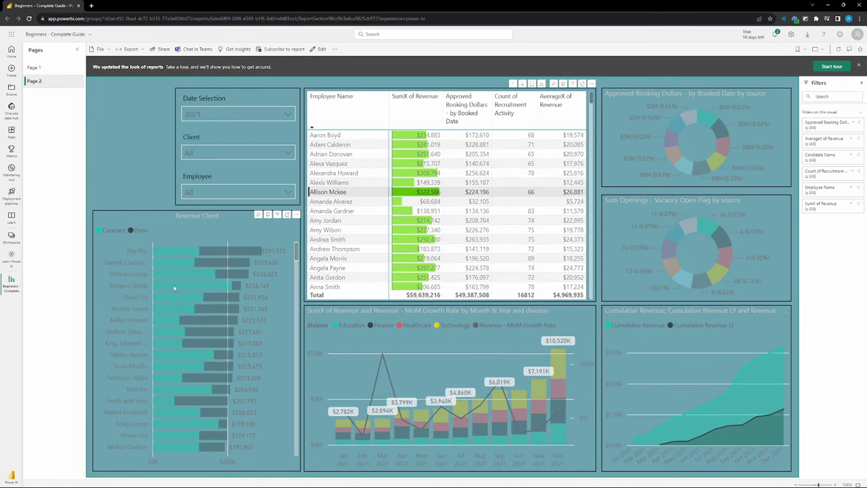
left_click(131, 287)
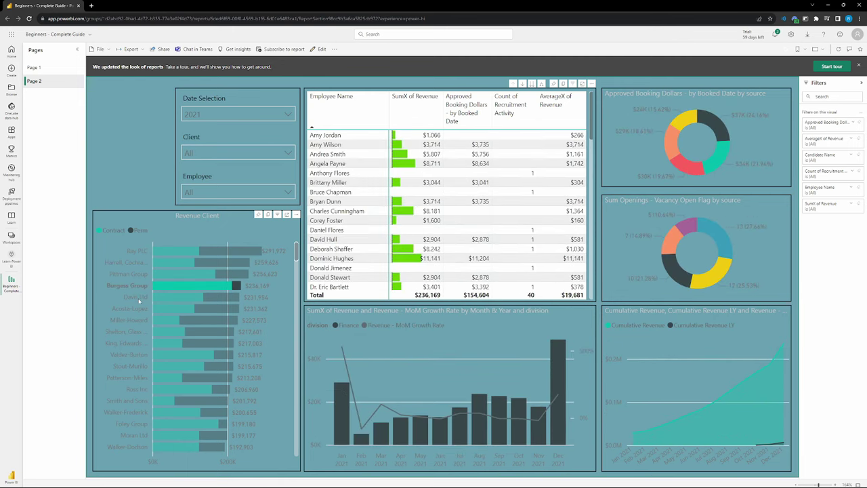
left_click(134, 321)
left_click(135, 322)
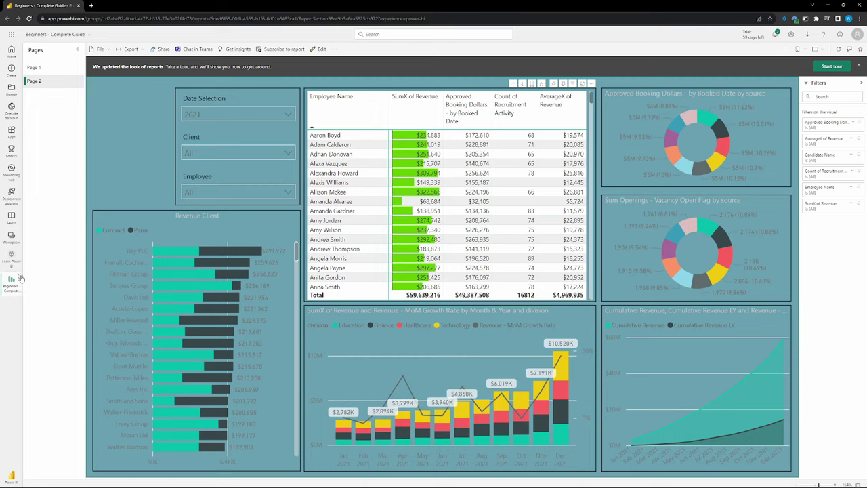
Step: Close the published report to return to the Learn-Power BI workspace, and view the list of available workspaces
left_click(21, 278)
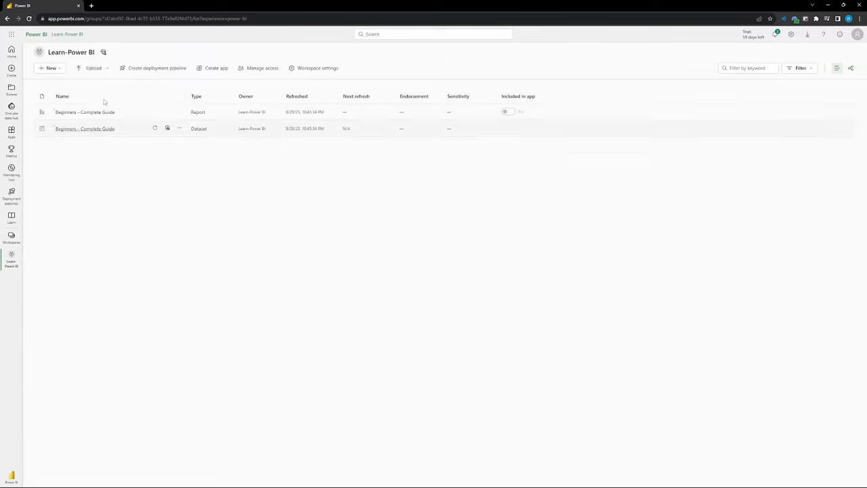
left_click(11, 236)
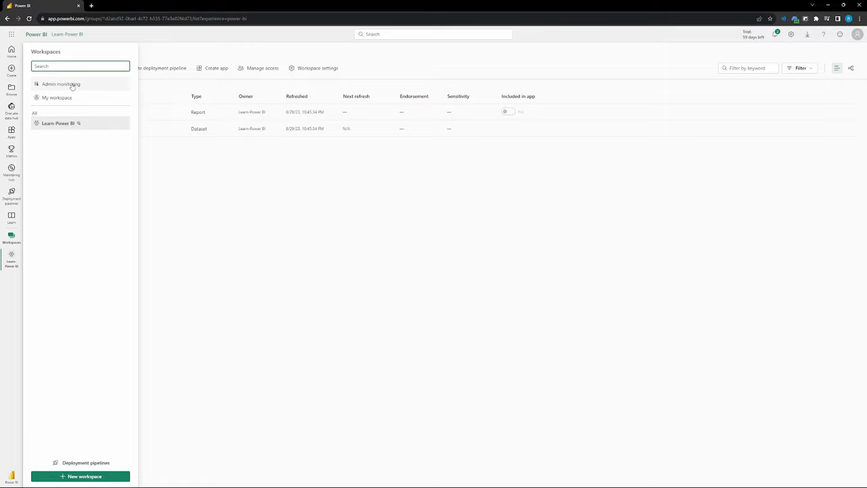
mouse_move(78, 125)
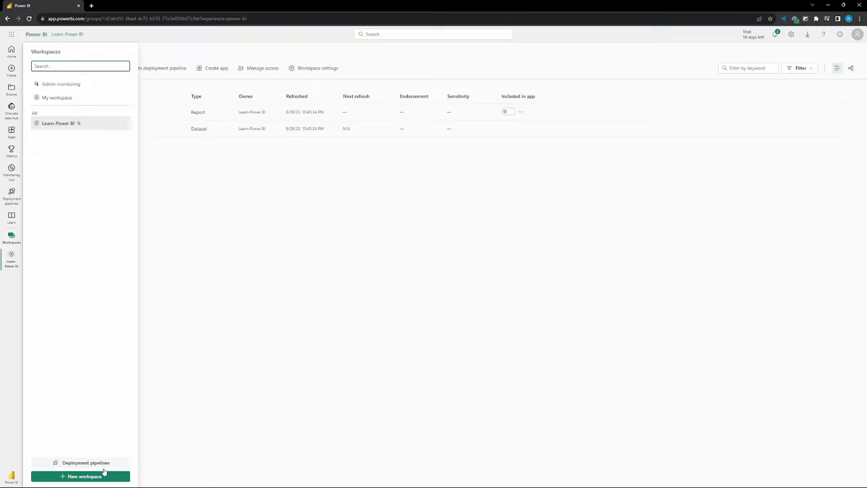
Step: Start a new workspace named Test123, review its advanced license and storage options, and discard it
left_click(98, 477)
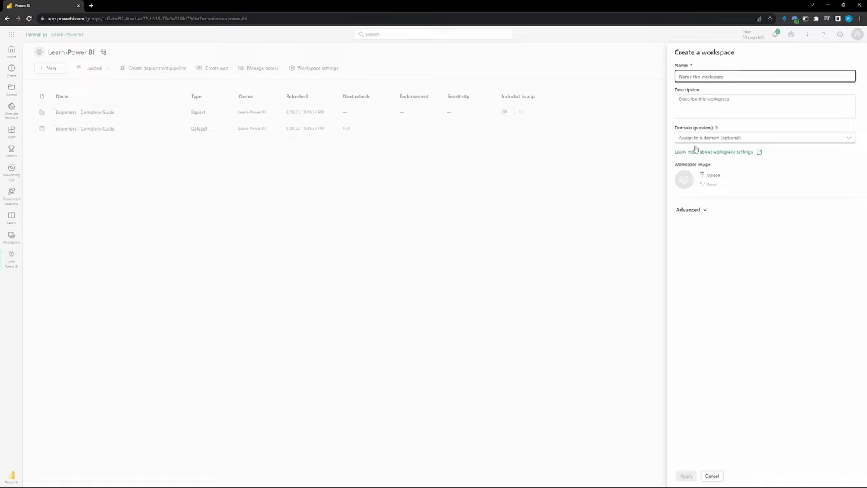
type("Test123")
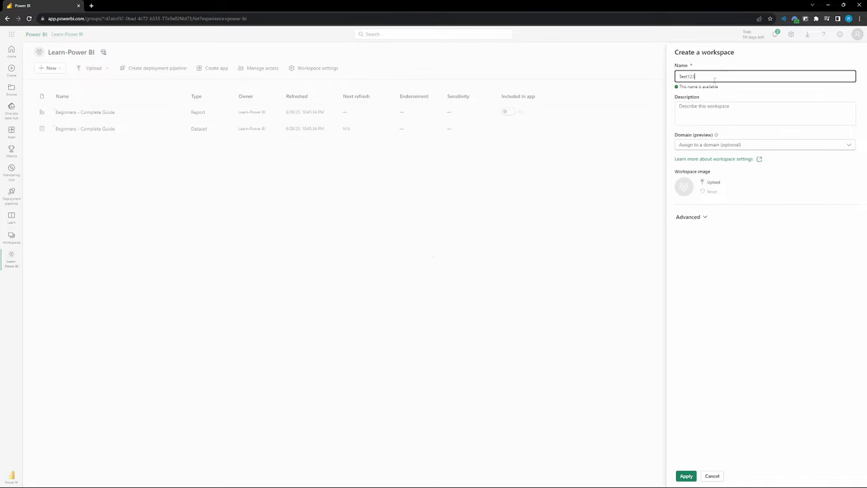
left_click(703, 112)
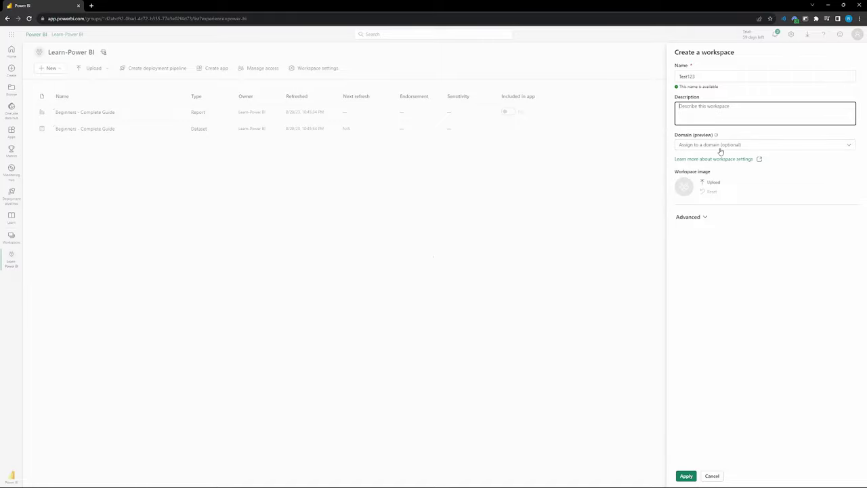
left_click(691, 217)
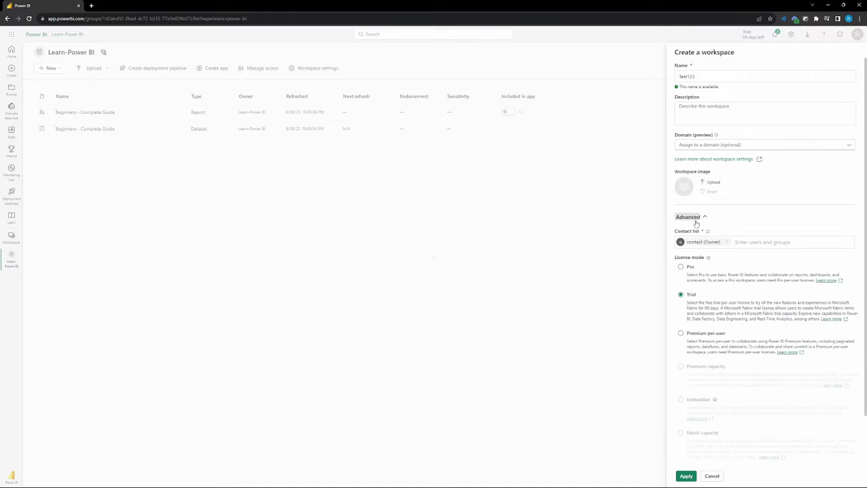
scroll(718, 234, "down", 3)
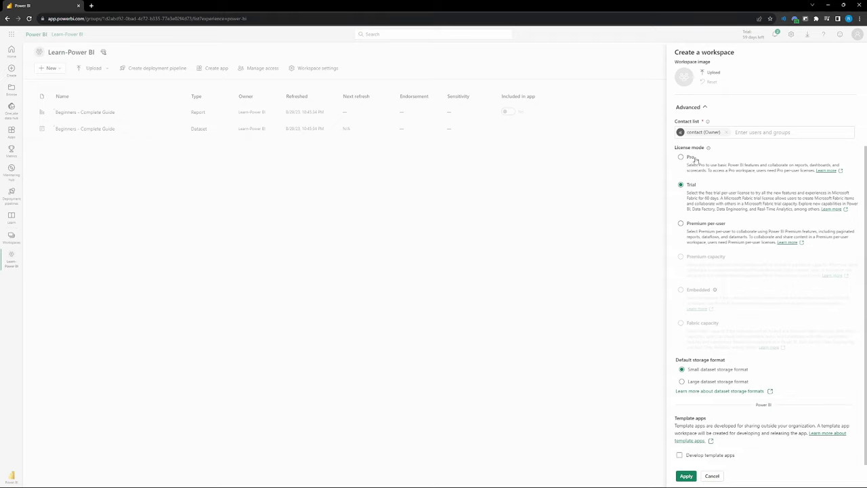
left_click(126, 285)
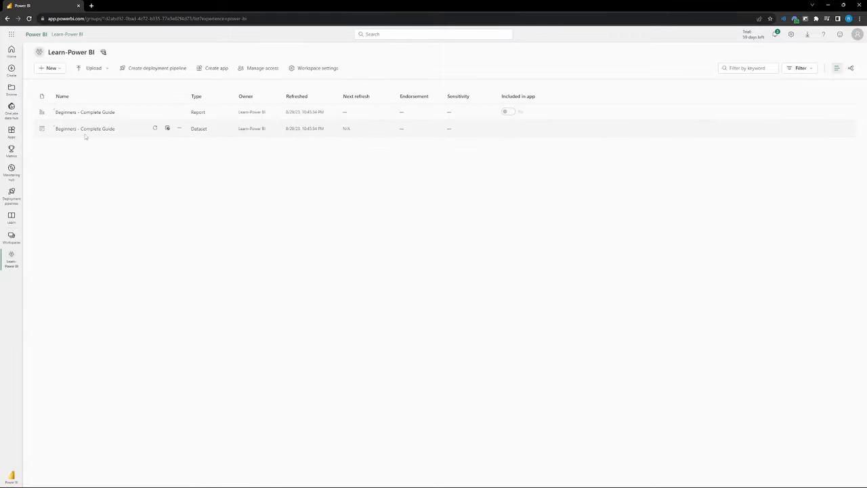
Step: Look over the dataset and report entries, view the Beginners - Complete Guide report, and return to the Learn-Power BI workspace
left_click_drag(209, 131, 189, 131)
left_click_drag(210, 114, 191, 113)
left_click(99, 127)
left_click(67, 113)
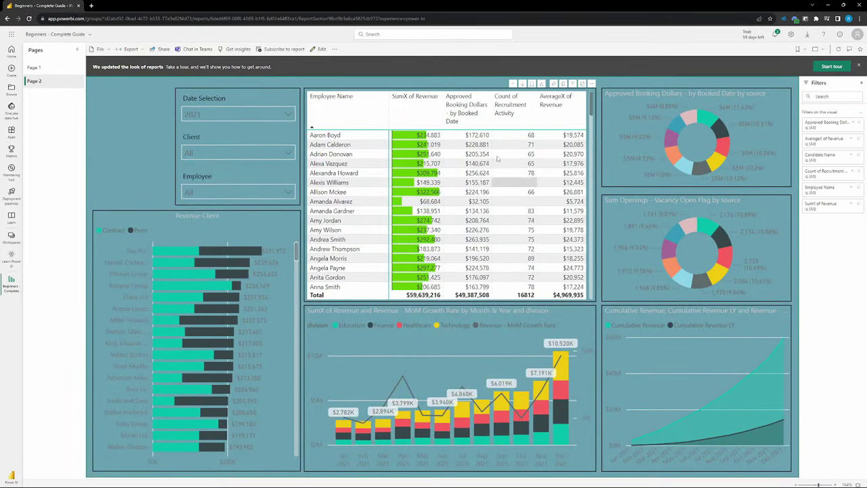
left_click(12, 261)
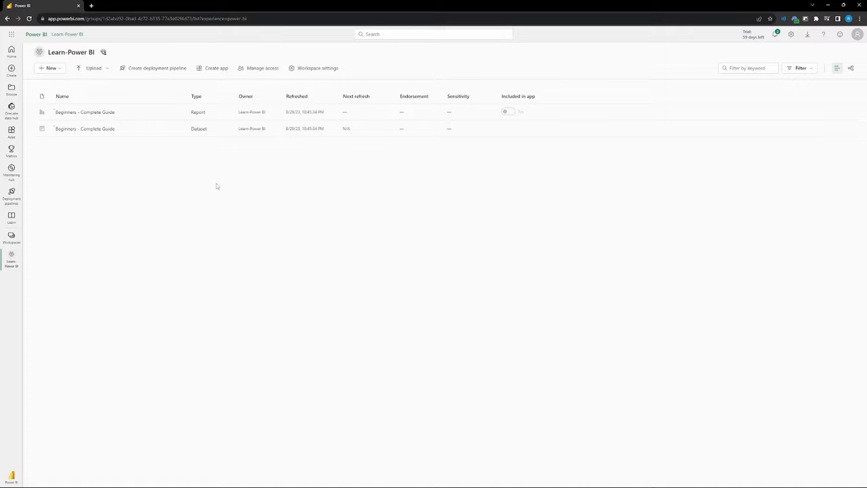
Step: Reopen the Beginners - Complete Guide report, look at its link-sharing options, and close them without sending
left_click(92, 113)
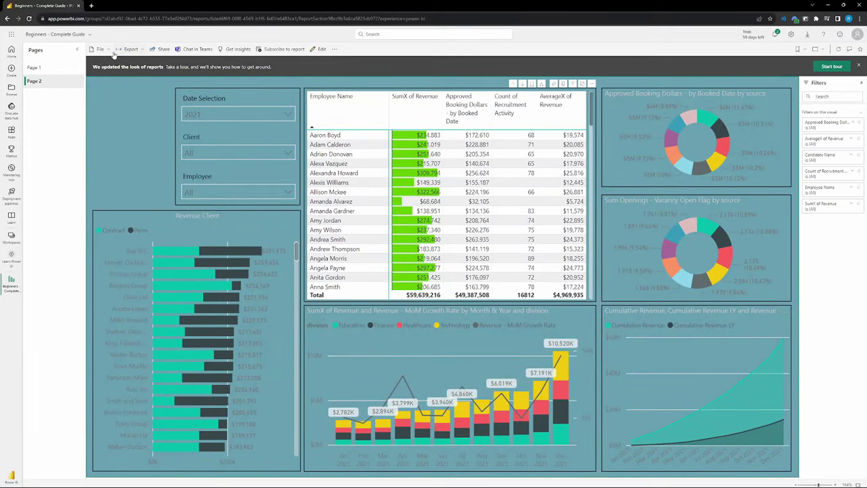
left_click(163, 51)
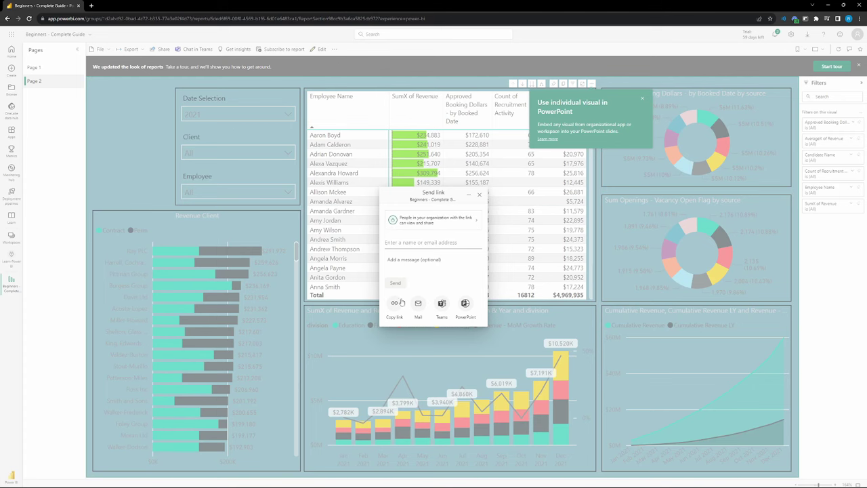
left_click(93, 86)
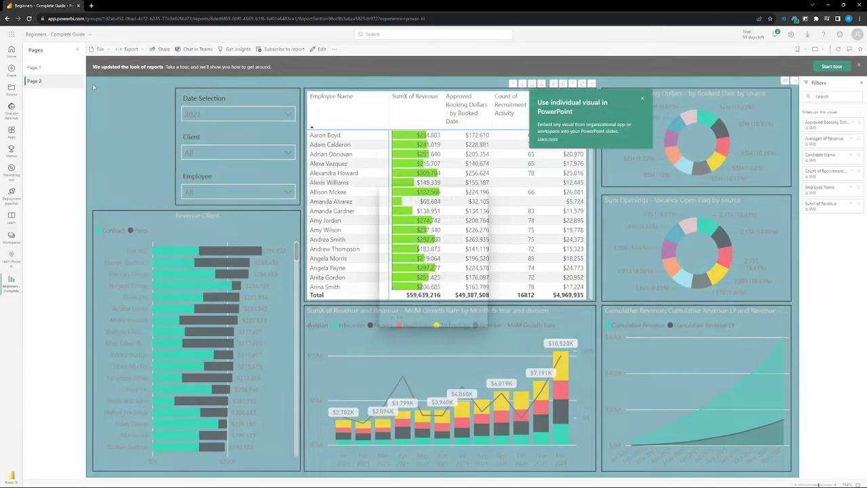
Step: View the Beginners - Complete Guide report's Publish to web (public) option, close it, and look over the embed choices again
left_click(101, 49)
mouse_move(108, 115)
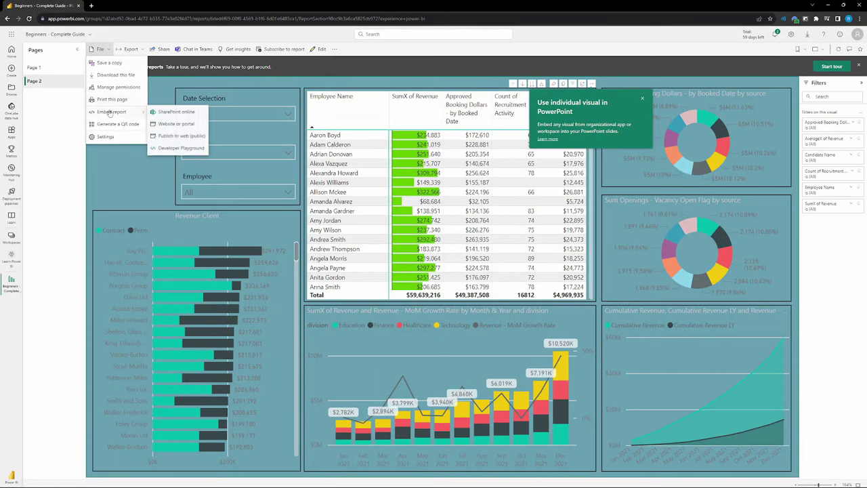
left_click(182, 136)
left_click(544, 274)
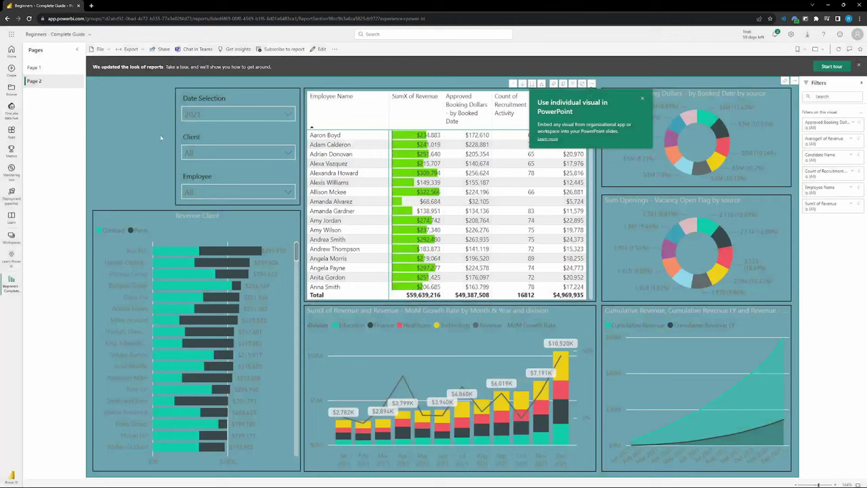
left_click(101, 49)
mouse_move(114, 112)
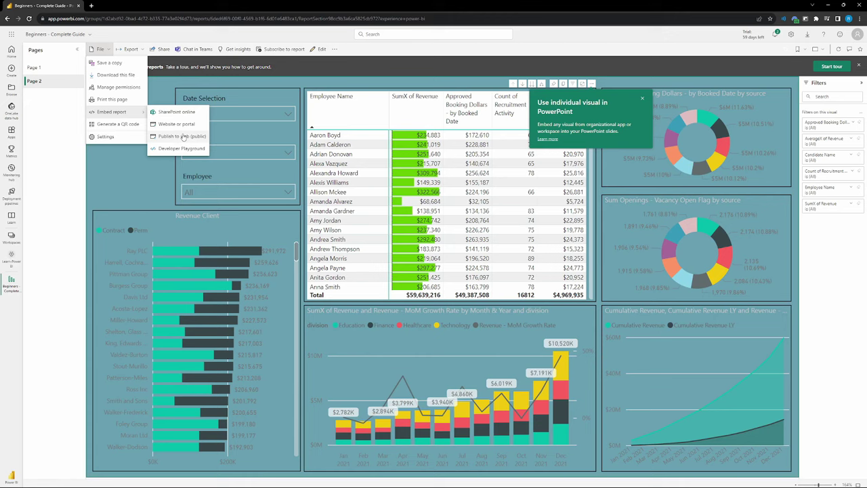
left_click(61, 207)
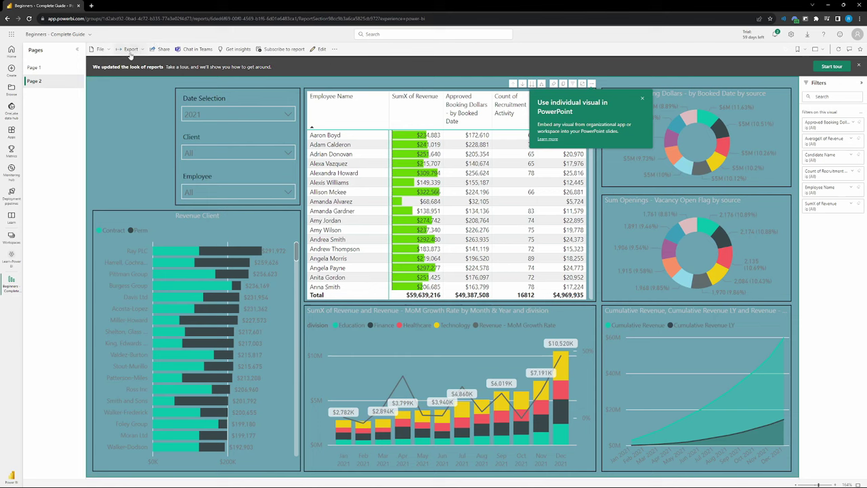
Step: Review the report's link-sharing and embed options without applying any, and close the report to return to the Learn-Power BI workspace
left_click(161, 49)
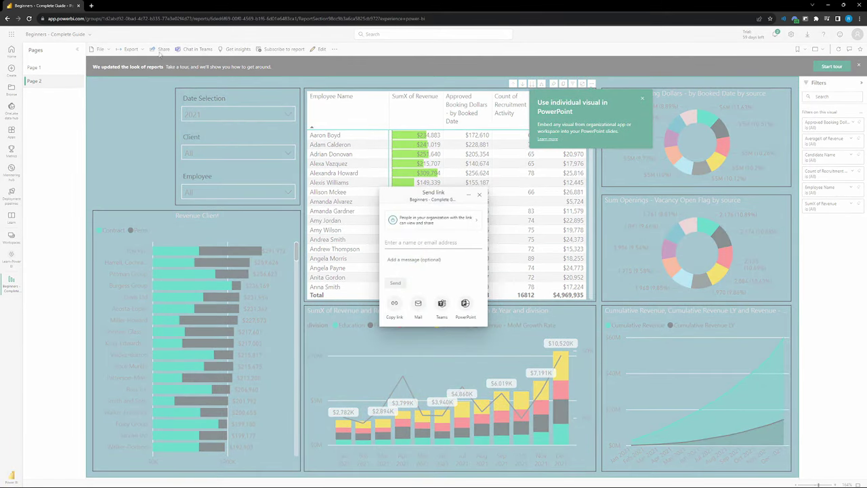
left_click(56, 180)
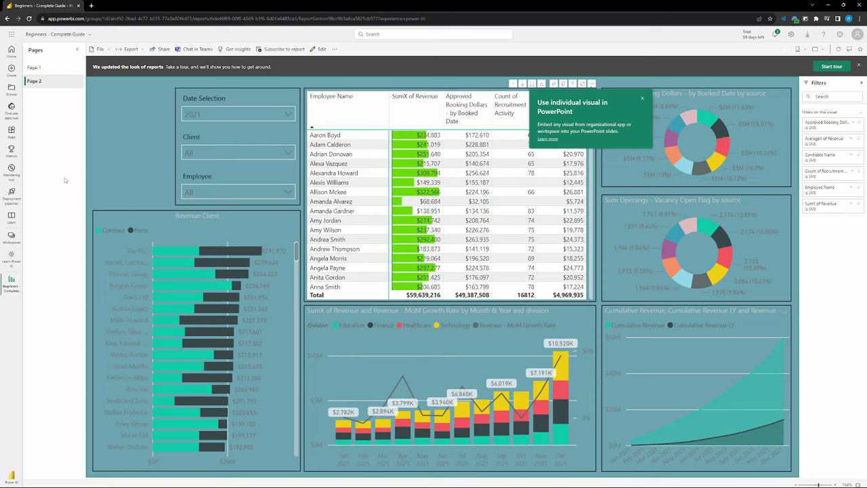
left_click(100, 49)
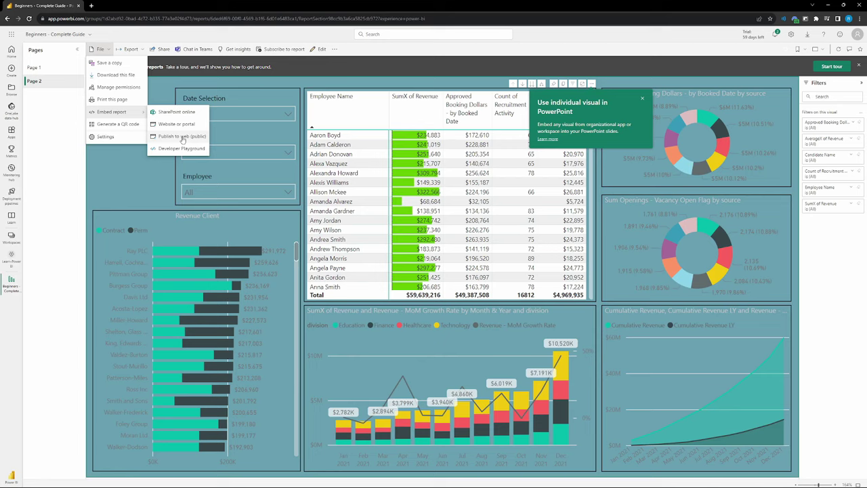
left_click(78, 170)
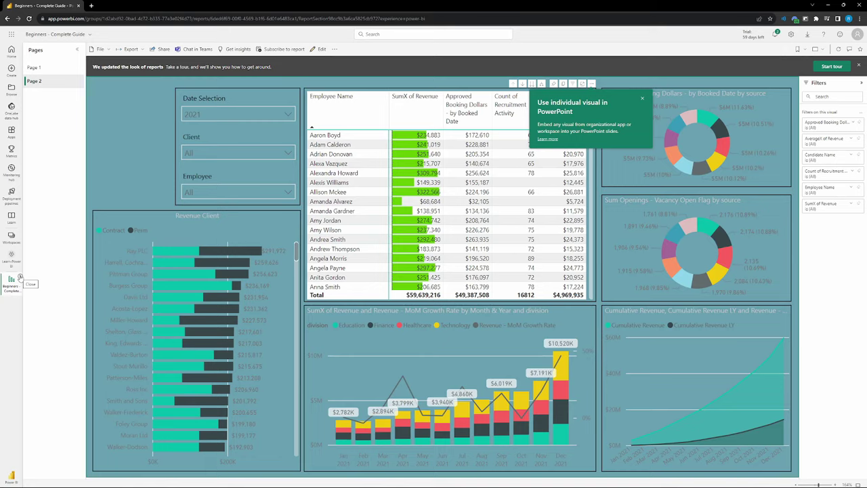
left_click(20, 277)
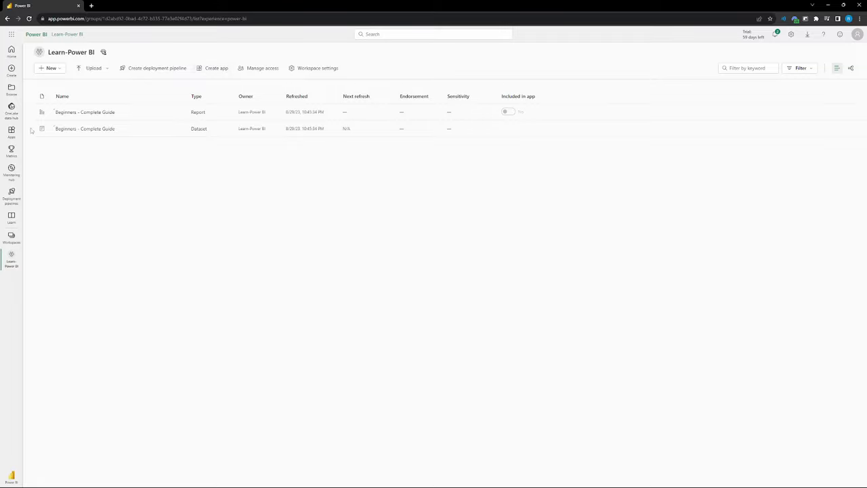
Step: Start building a Learn-Power BI app with the description Test, review its advanced settings, and proceed to the content stage
left_click(204, 71)
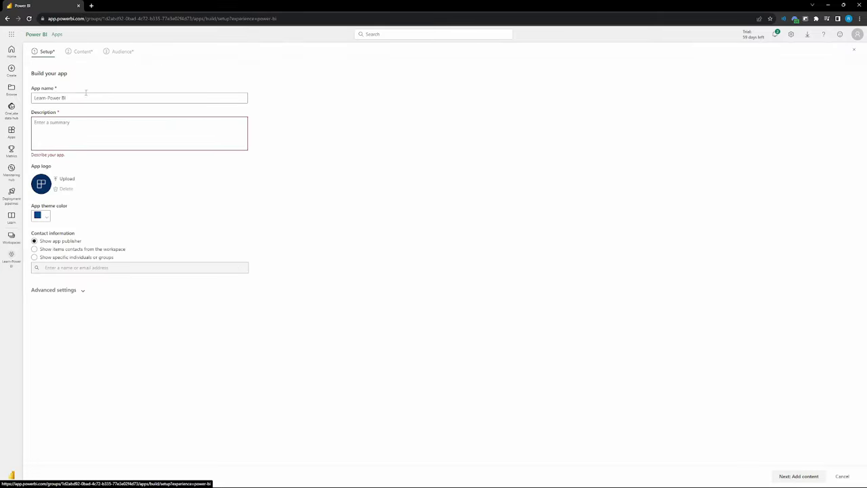
left_click(86, 127)
type("Test")
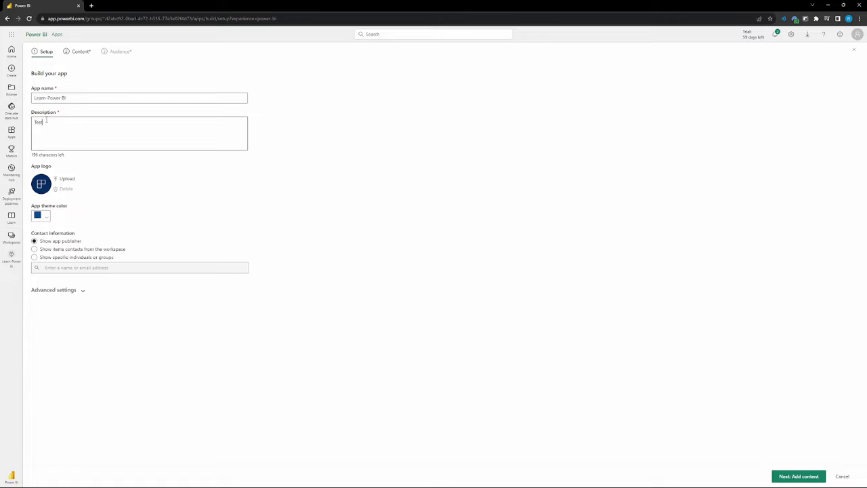
left_click(49, 249)
left_click(63, 291)
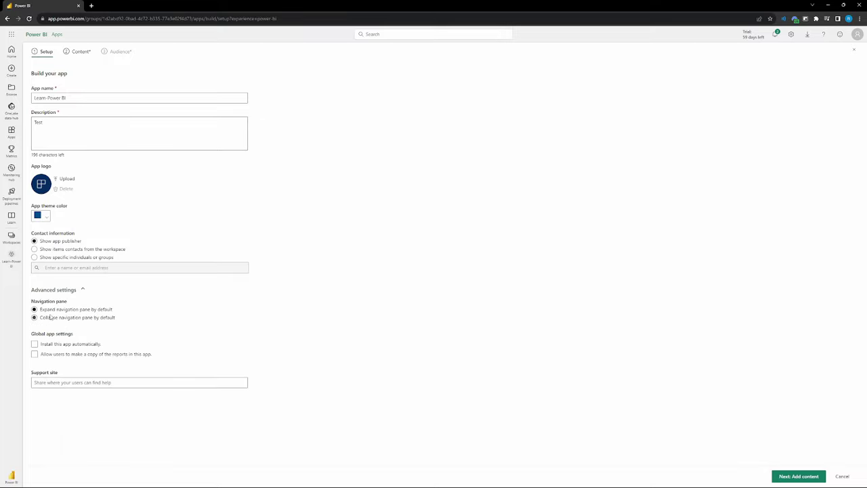
left_click(55, 344)
left_click(784, 476)
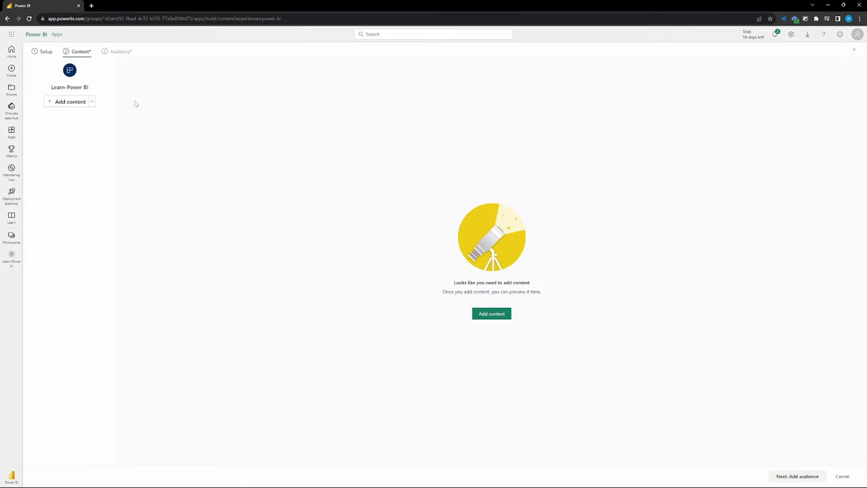
Step: Review the options for adding a workspace report or a website link to the app, and cancel without adding anything
left_click(70, 101)
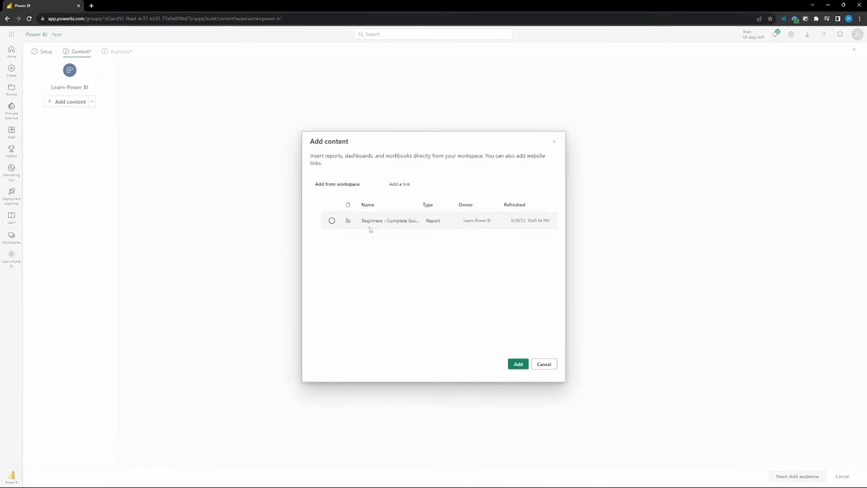
key("Escape")
left_click(55, 103)
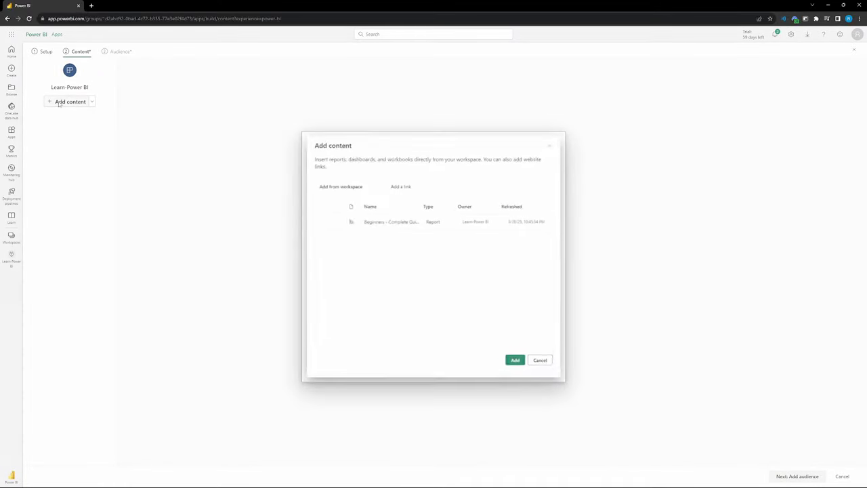
left_click(332, 221)
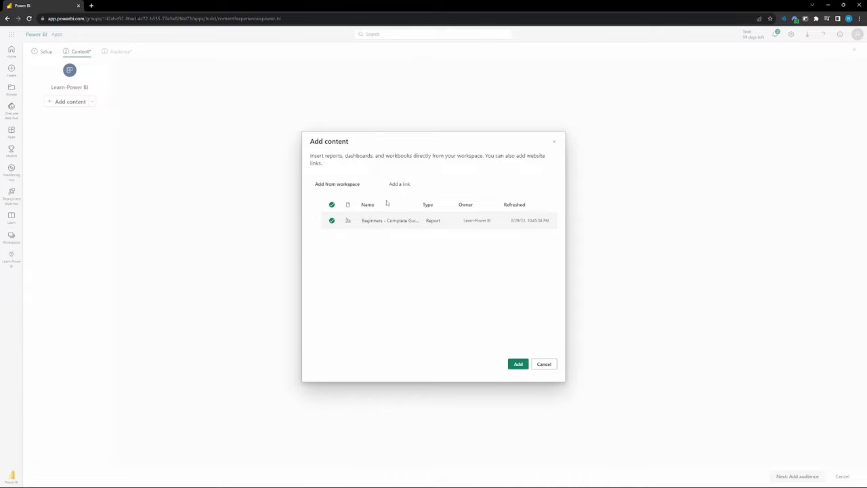
left_click(400, 185)
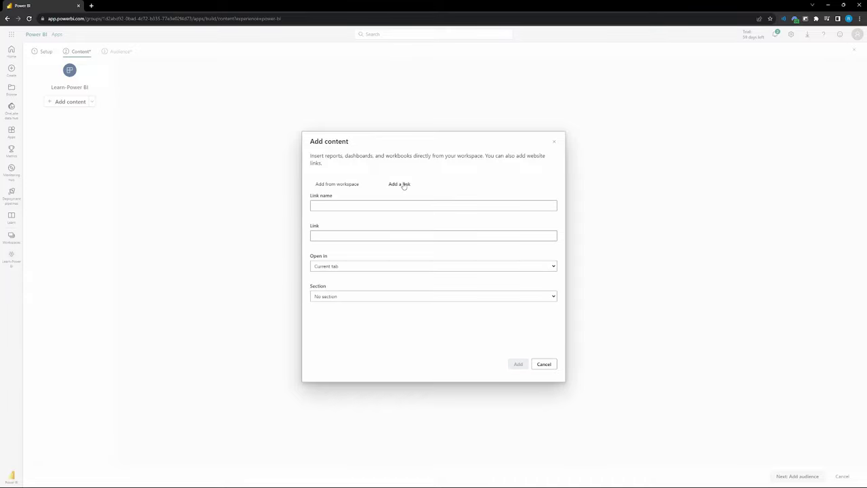
left_click(344, 208)
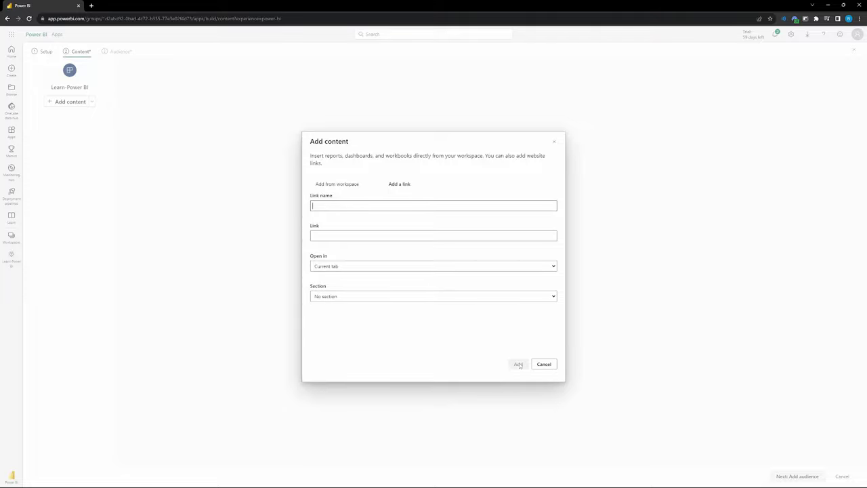
left_click(544, 363)
Step: Add the Beginners - Complete Guide report to the app's content and preview its Page 2
left_click(60, 104)
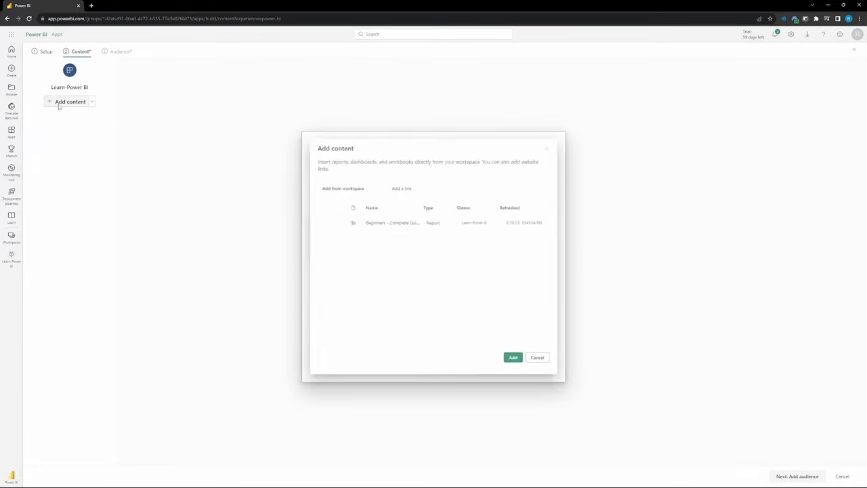
left_click(331, 221)
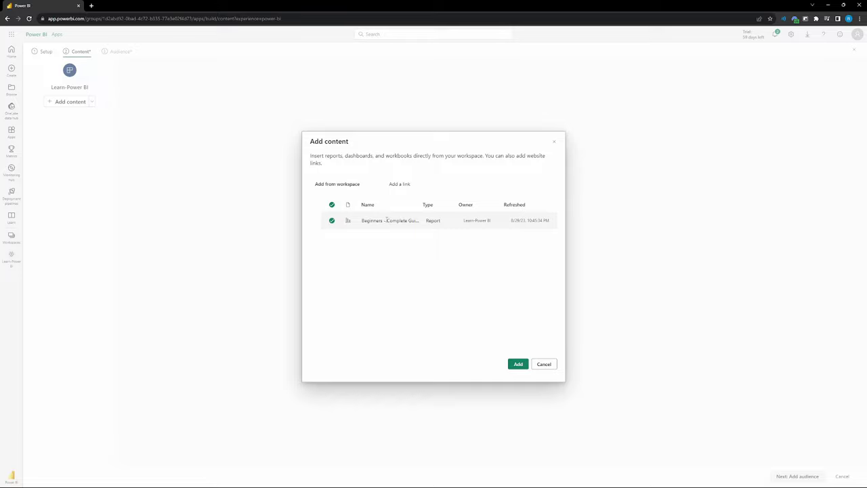
left_click(516, 369)
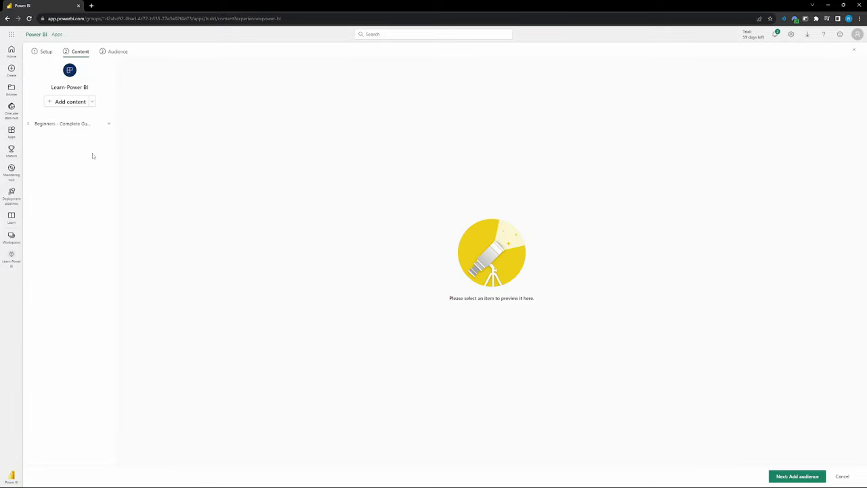
left_click(74, 125)
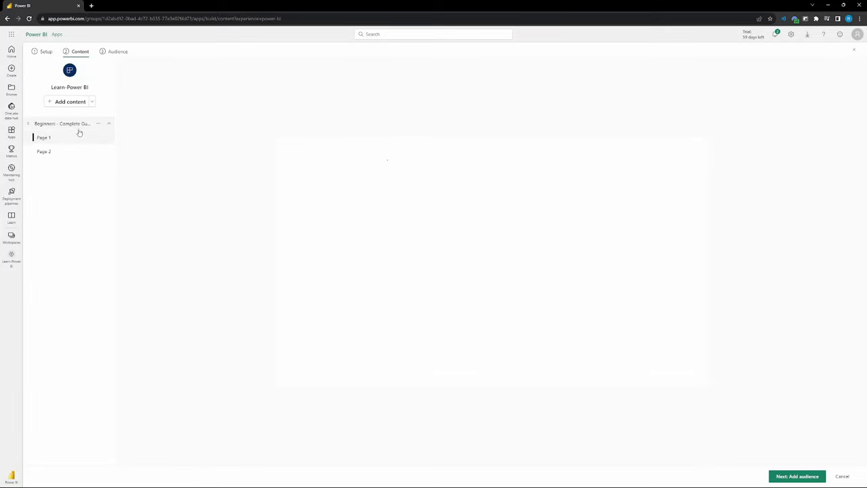
left_click(44, 151)
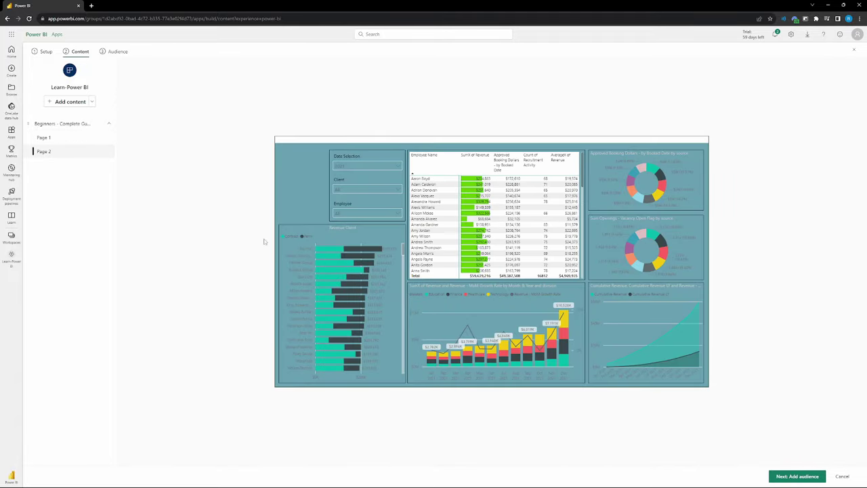
Step: Proceed to the app's audience stage, dismiss the introductory tips, and preview Page 2 for the Learn-Power BI audience
left_click(798, 477)
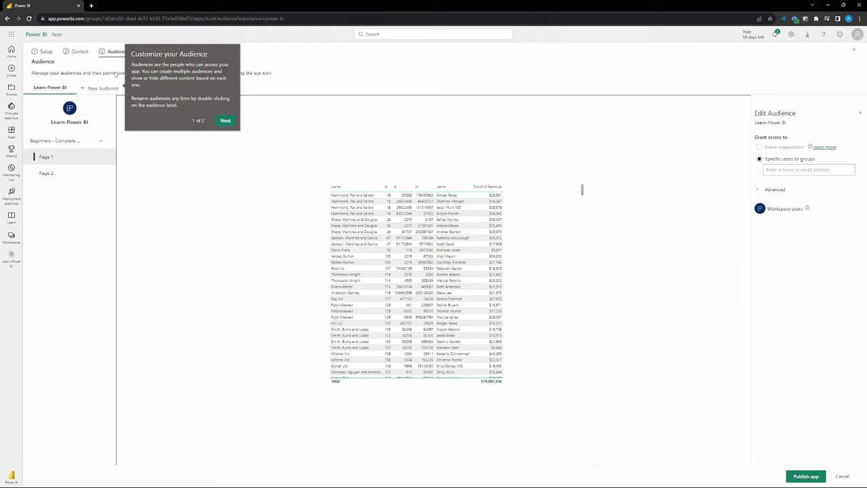
left_click(225, 121)
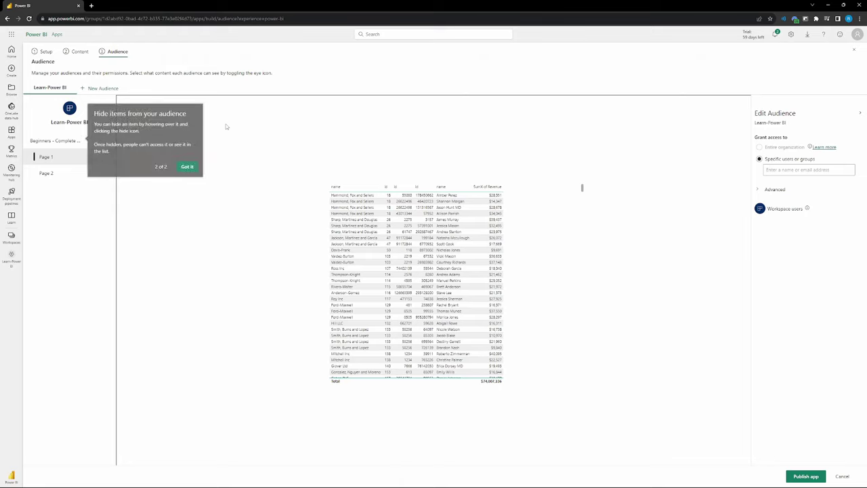
left_click(187, 167)
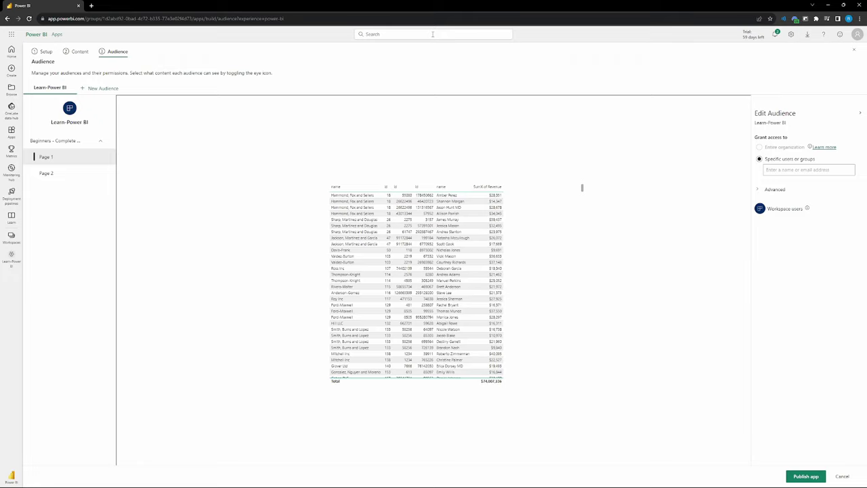
left_click(46, 173)
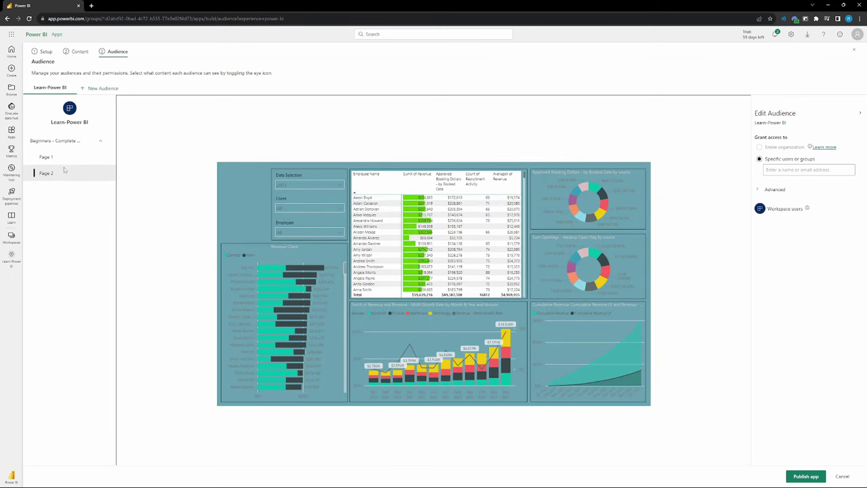
Step: Add two new audiences to the app, named Test1 and Test2
left_click(90, 89)
double_click(104, 87)
type("Test1")
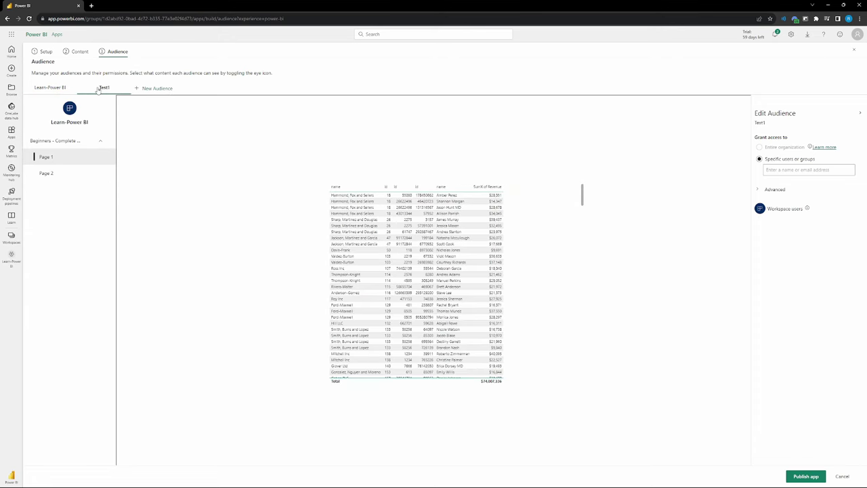
left_click(154, 88)
double_click(156, 87)
type("Test2")
key("Return")
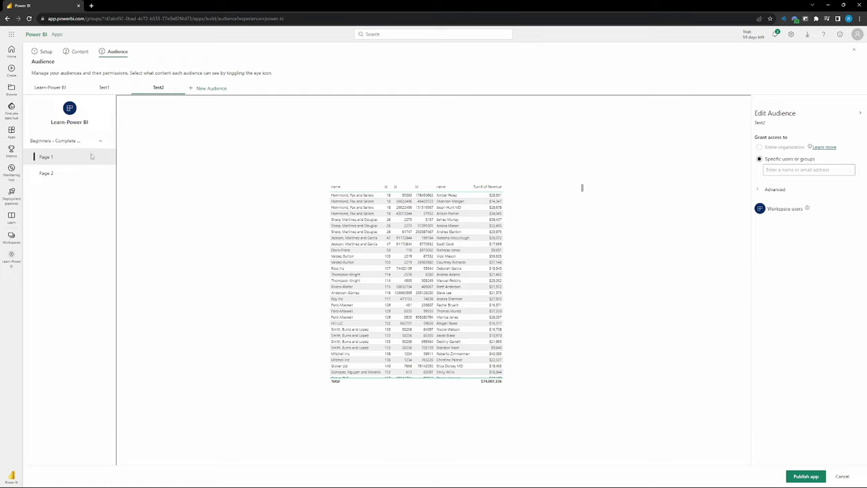
Step: Hide the Beginners - Complete Guide report from the Test2 audience and compare its content with the Test1 audience
left_click(85, 141)
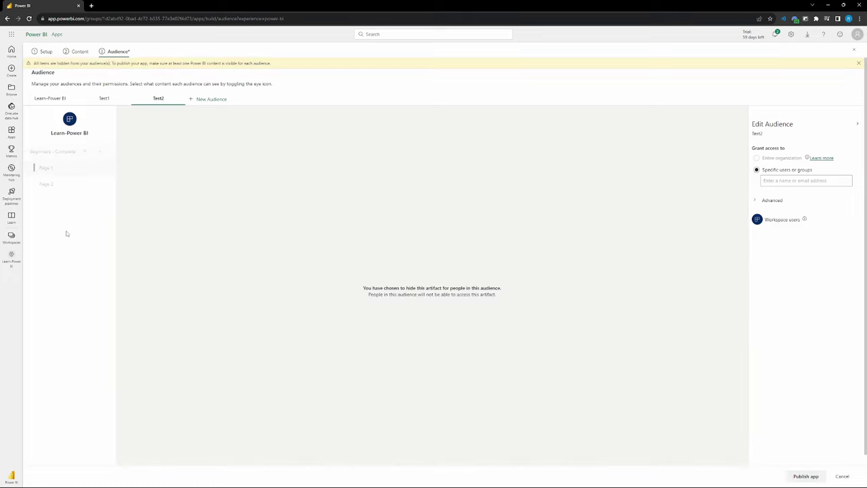
left_click(50, 98)
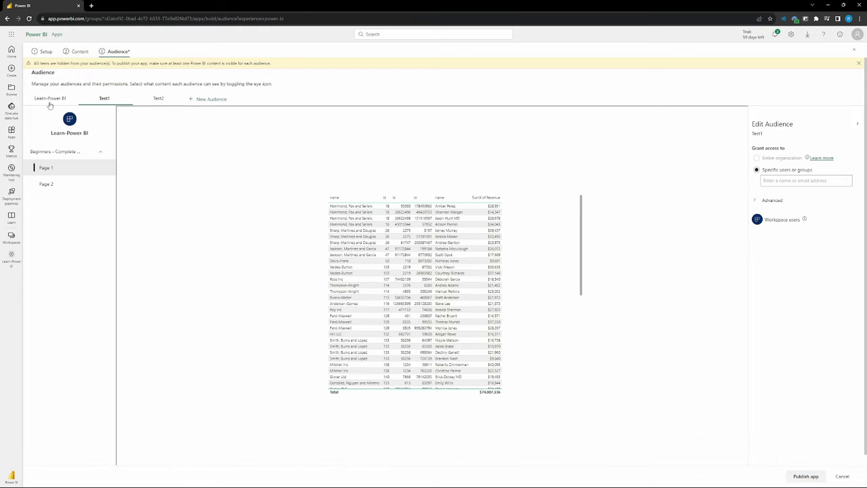
left_click(105, 99)
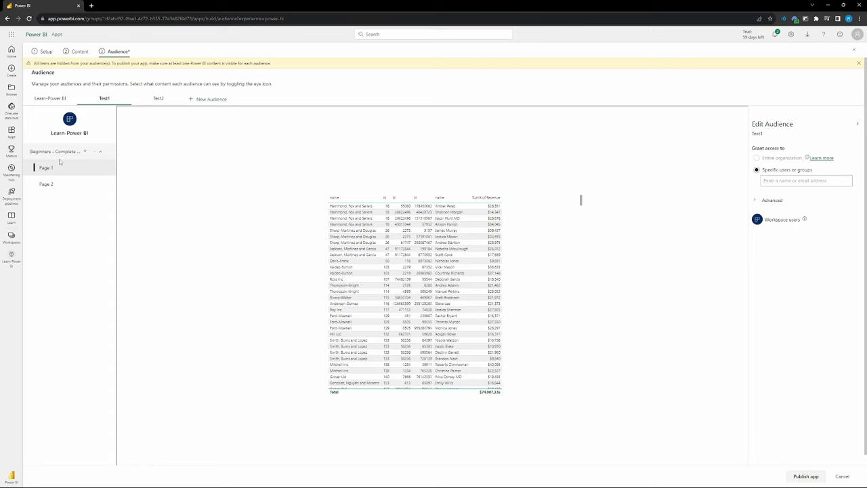
mouse_move(79, 152)
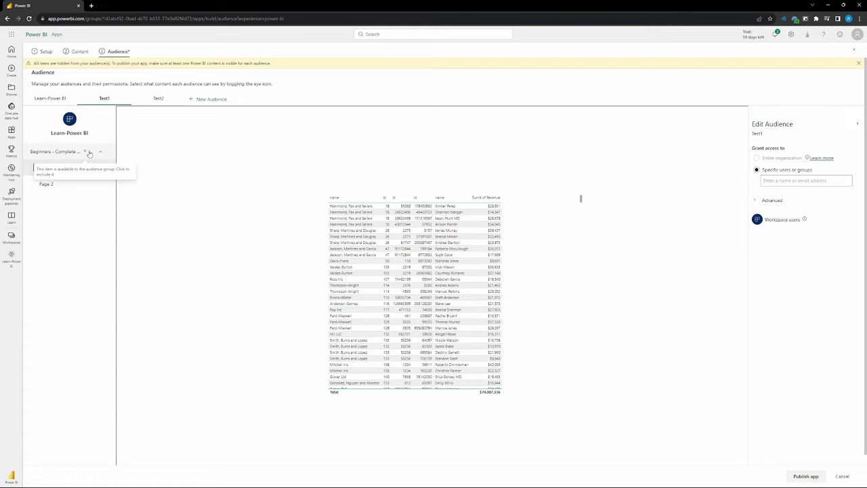
left_click(156, 99)
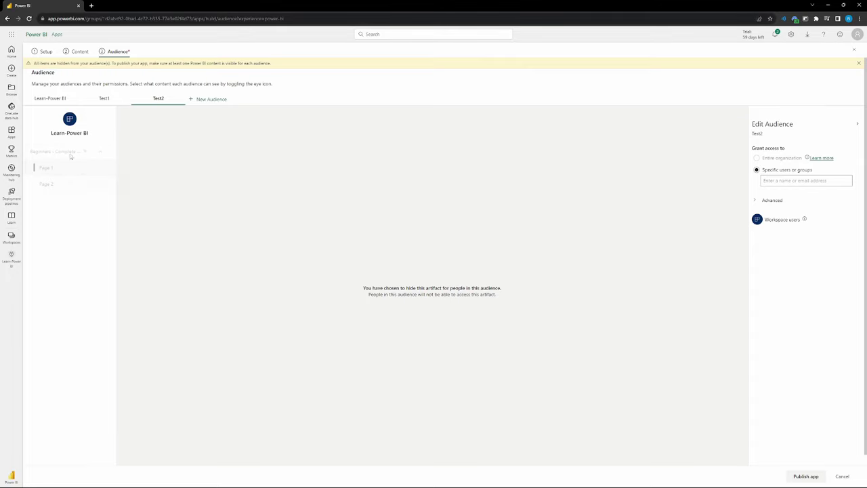
left_click(104, 99)
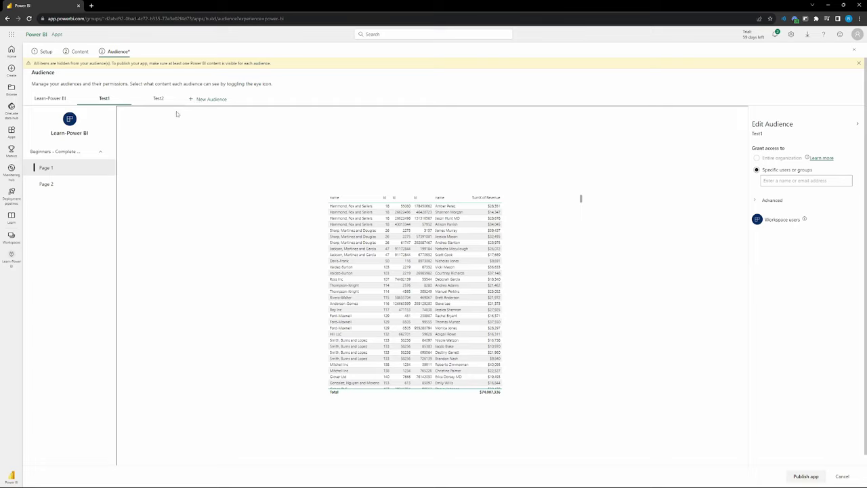
Step: Delete the Test2 and Test1 audiences, and make the Beginners - Complete Guide report visible to the Learn-Power BI audience
left_click(161, 103)
left_click(178, 126)
left_click(103, 100)
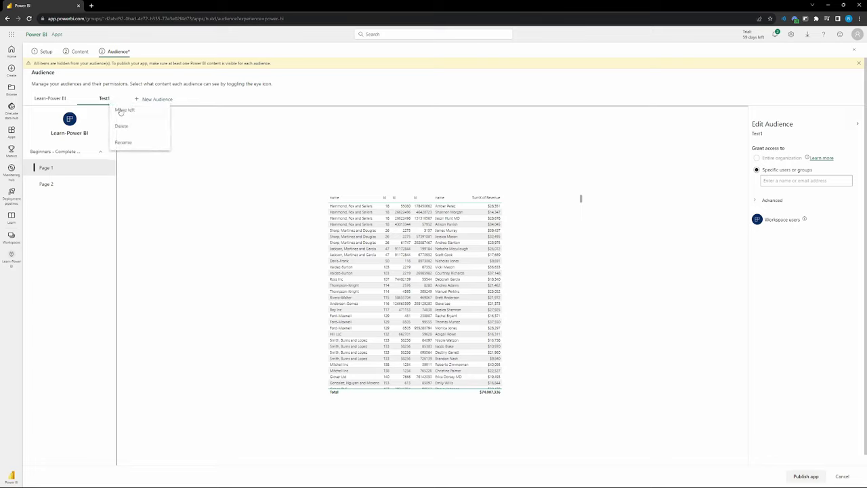
left_click(104, 99)
left_click(137, 126)
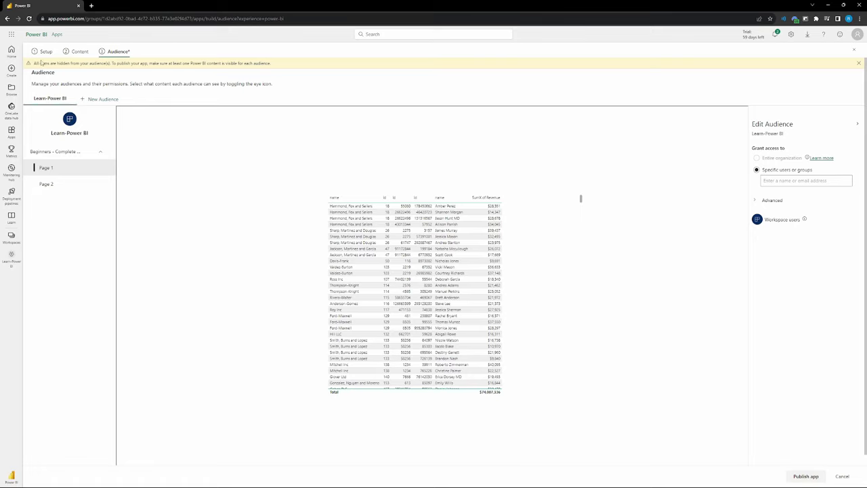
left_click(85, 152)
left_click(100, 150)
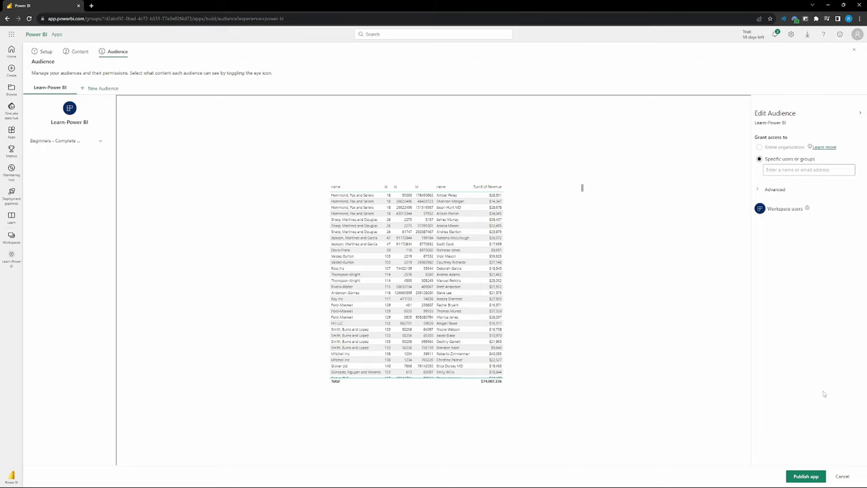
Step: Publish the Learn-Power BI app, copy its link, and open the published app
left_click(806, 477)
left_click(480, 277)
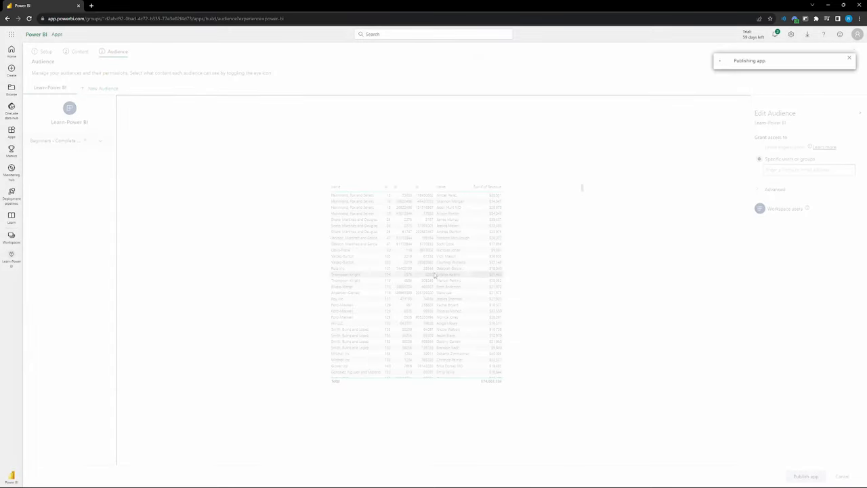
left_click(558, 258)
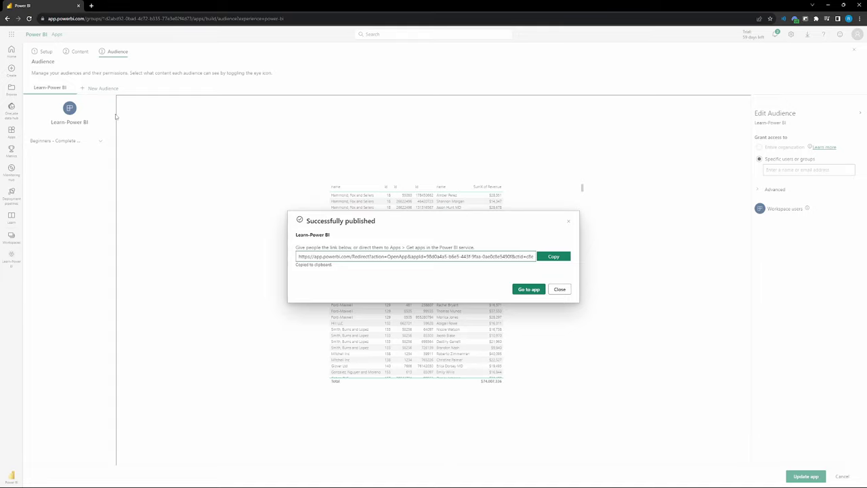
left_click(525, 288)
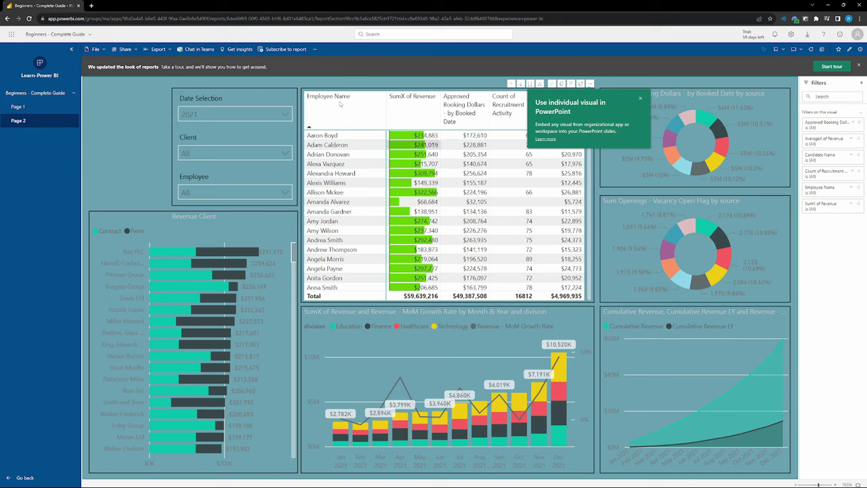
Step: Examine the app's options for embedding, sharing and subscribing to the Beginners - Complete Guide report on Page 2
left_click(95, 50)
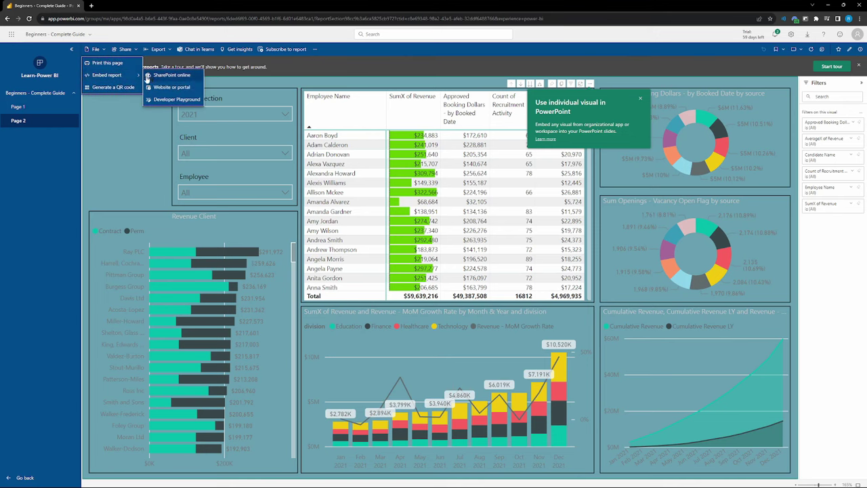
left_click(118, 55)
left_click(118, 56)
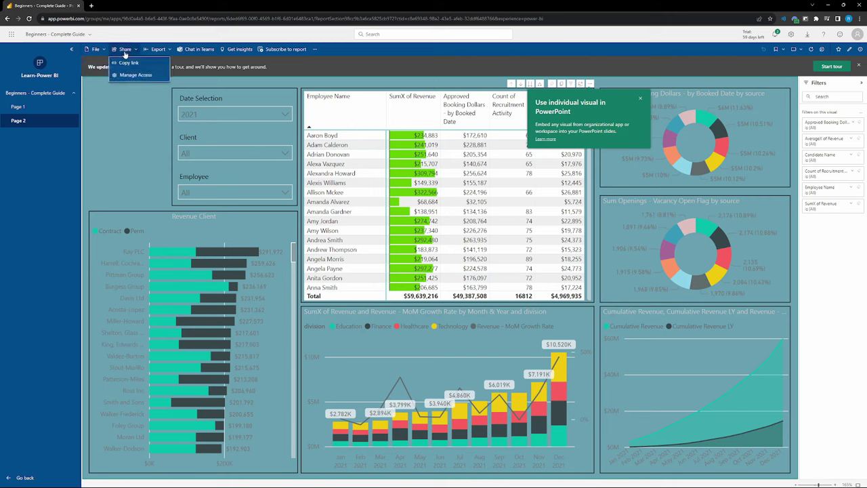
left_click(128, 51)
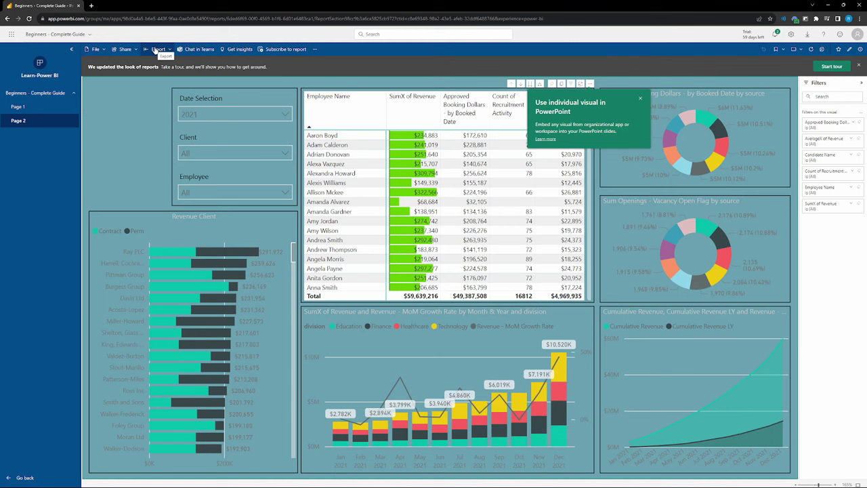
left_click(284, 50)
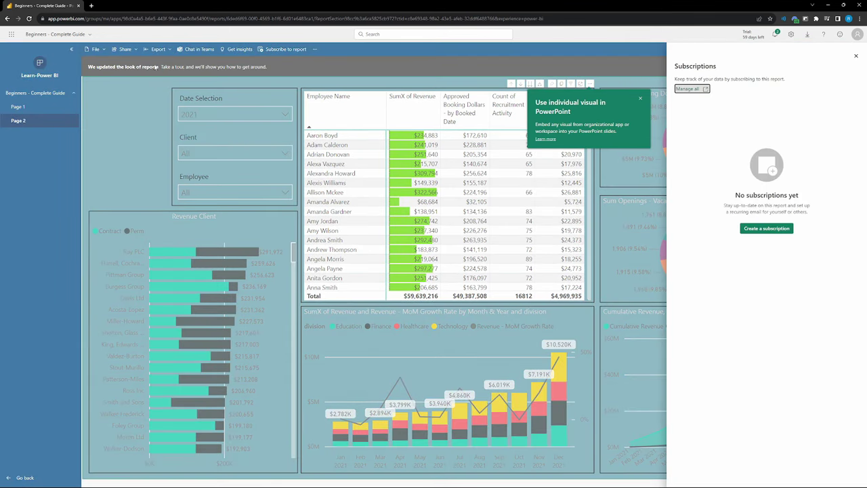
left_click(856, 55)
left_click(38, 124)
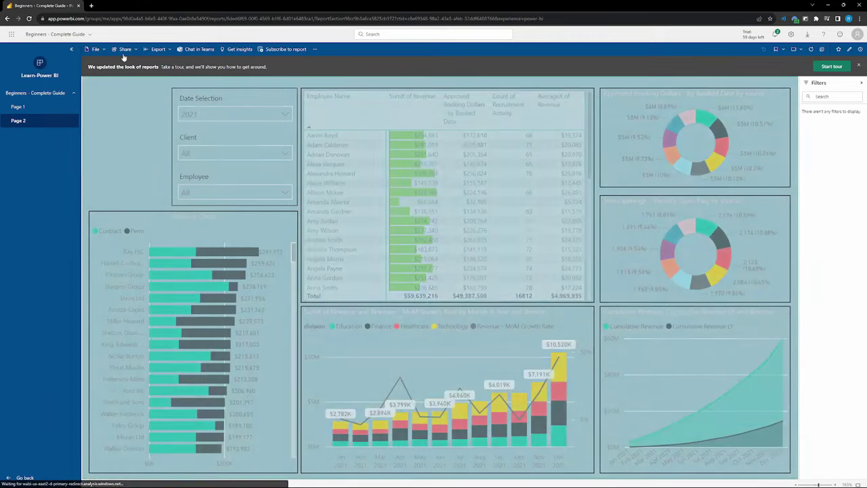
left_click(131, 141)
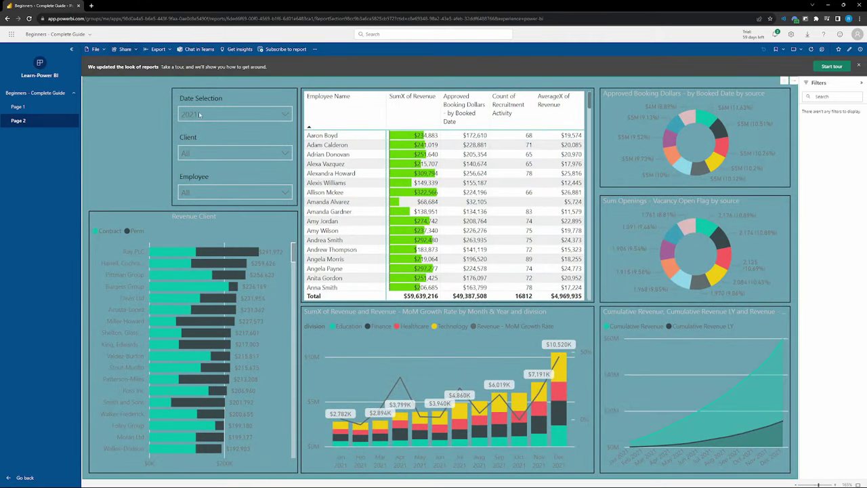
left_click(95, 49)
Step: Leave the published app and open the Learn-Power BI workspace
left_click(33, 476)
left_click(11, 235)
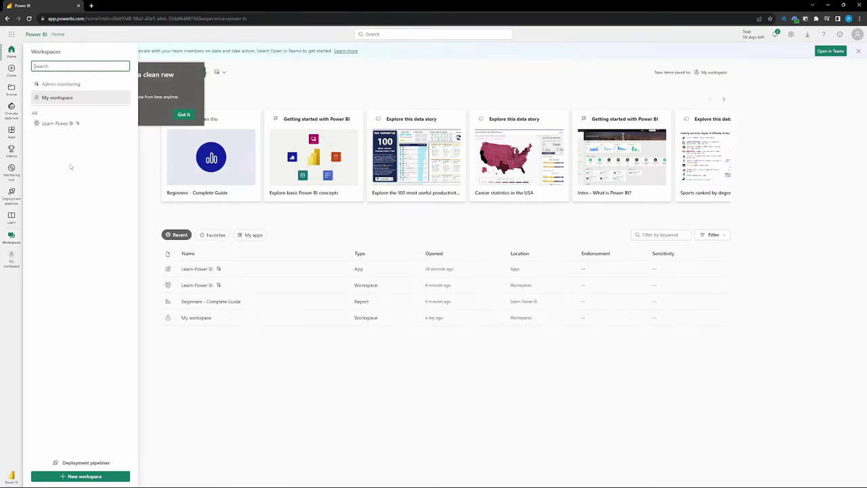
left_click(67, 122)
left_click(183, 114)
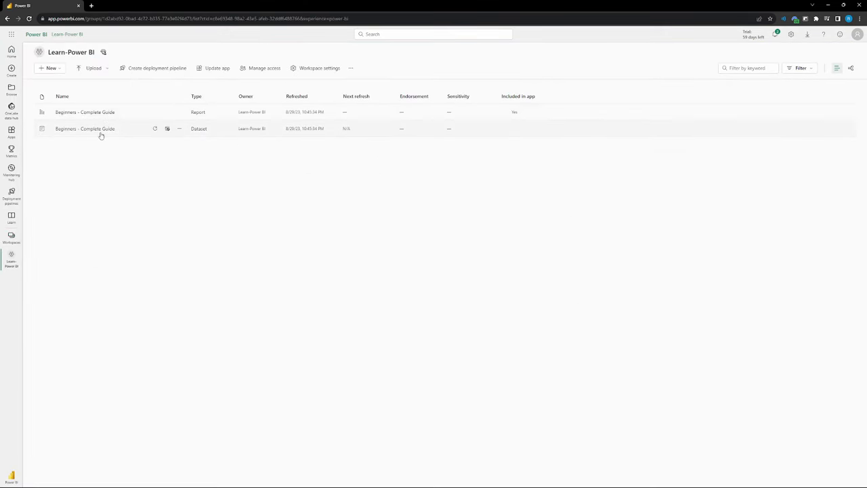
Step: Review the item types that can be created in the Learn-Power BI workspace
left_click(10, 236)
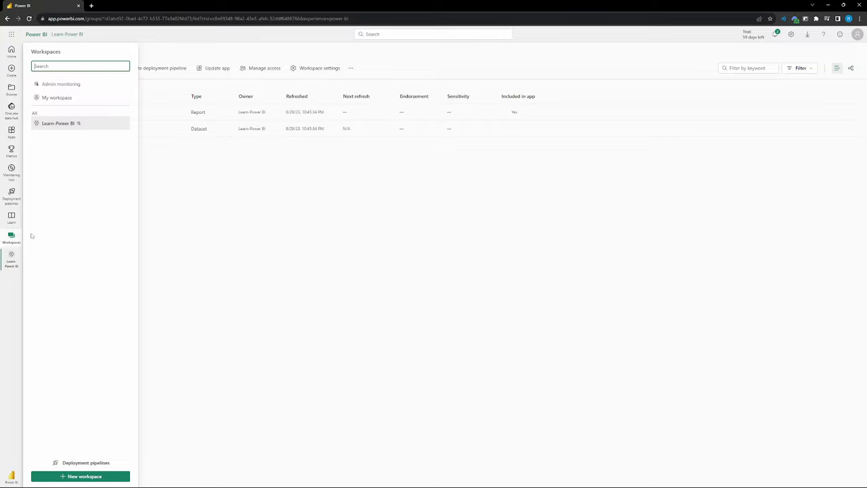
left_click(240, 241)
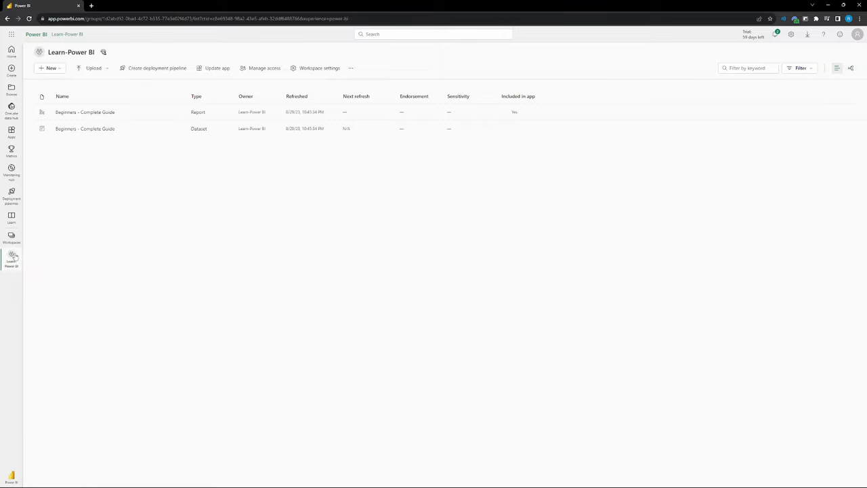
left_click(223, 61)
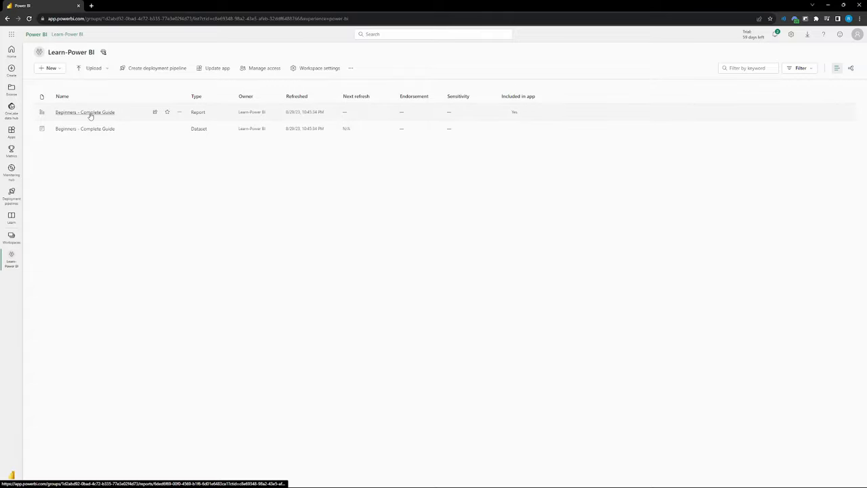
left_click(58, 70)
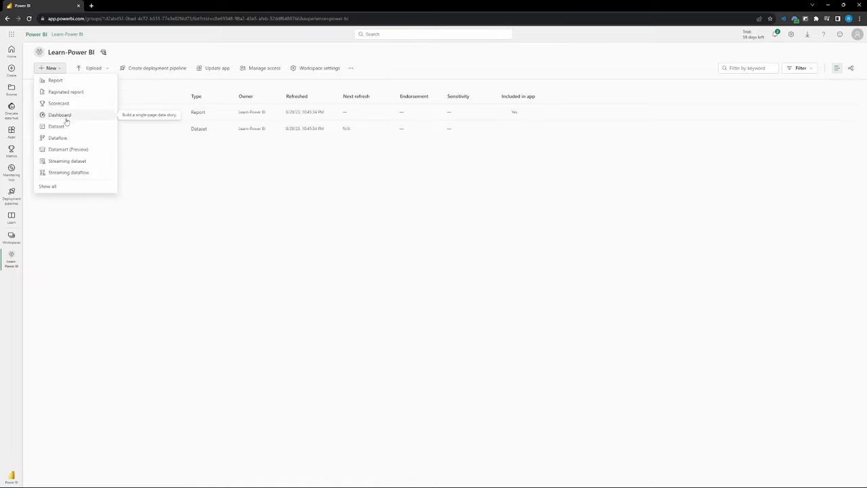
left_click(225, 200)
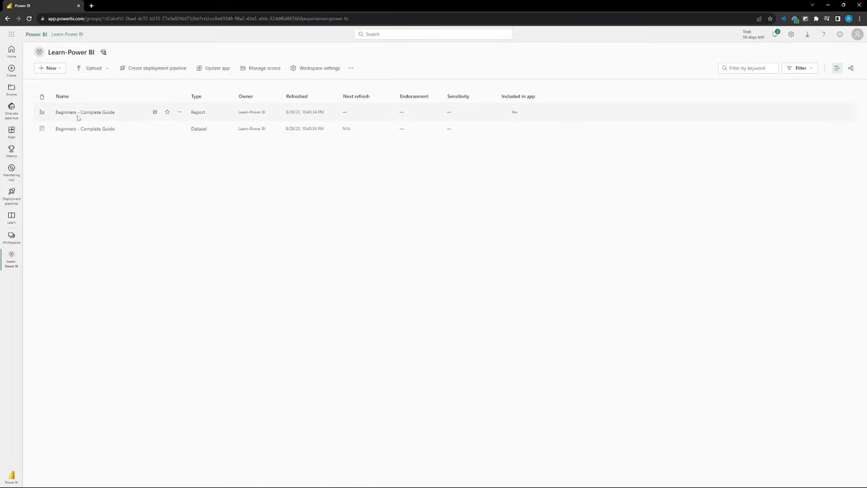
Step: Pin the employee revenue table from Page 2 of the Beginners - Complete Guide report to a new dashboard named Test1
left_click(77, 115)
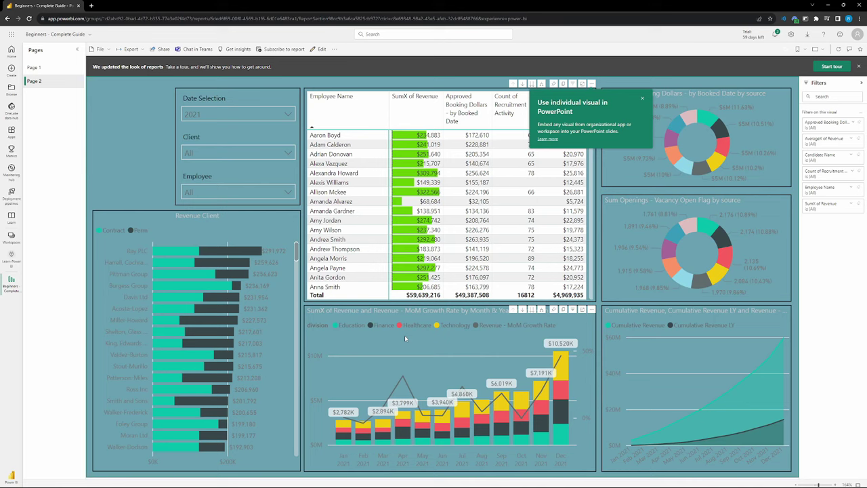
left_click(642, 98)
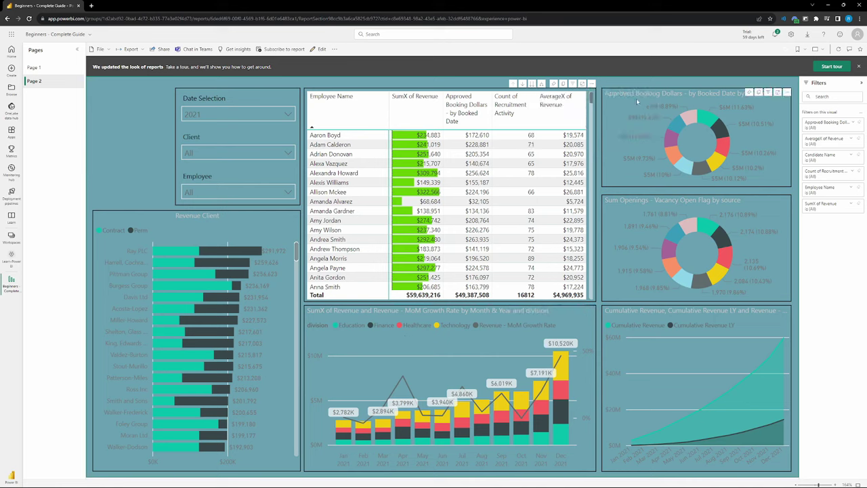
left_click(553, 84)
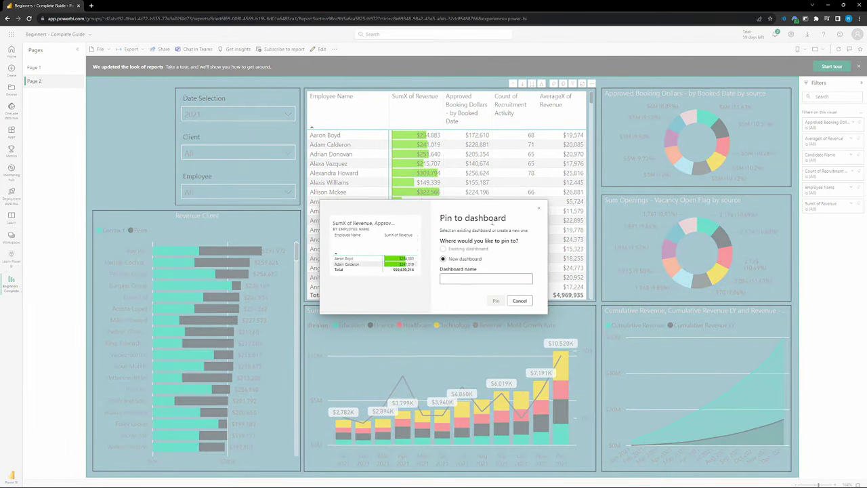
left_click(472, 277)
type("Re")
left_click(497, 302)
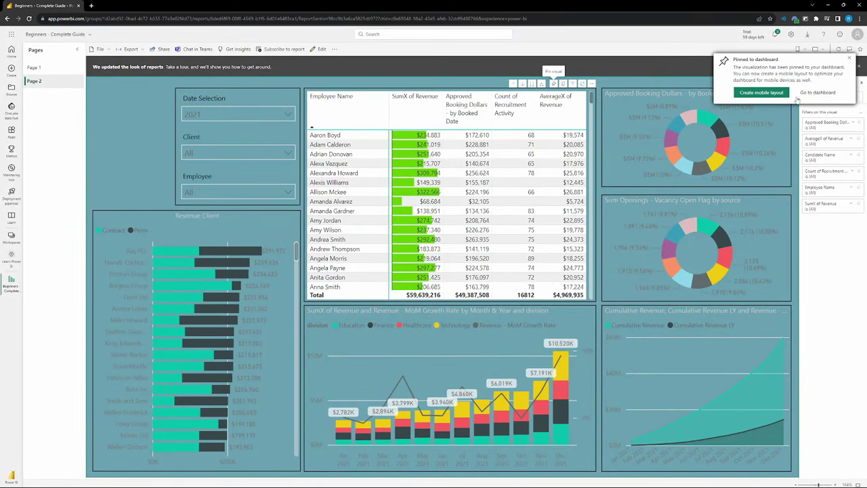
Step: View the Test1 dashboard, compare the item types listed in the Learn-Power BI workspace, and reopen the dashboard
left_click(800, 98)
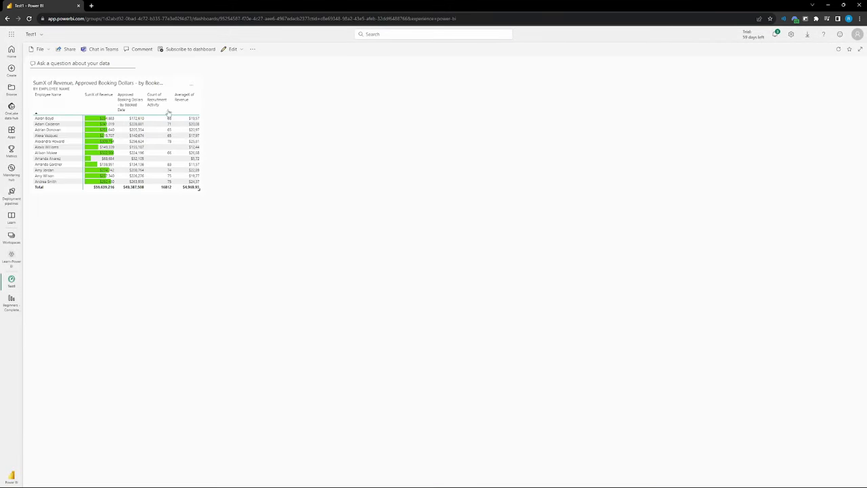
left_click(14, 241)
left_click(69, 126)
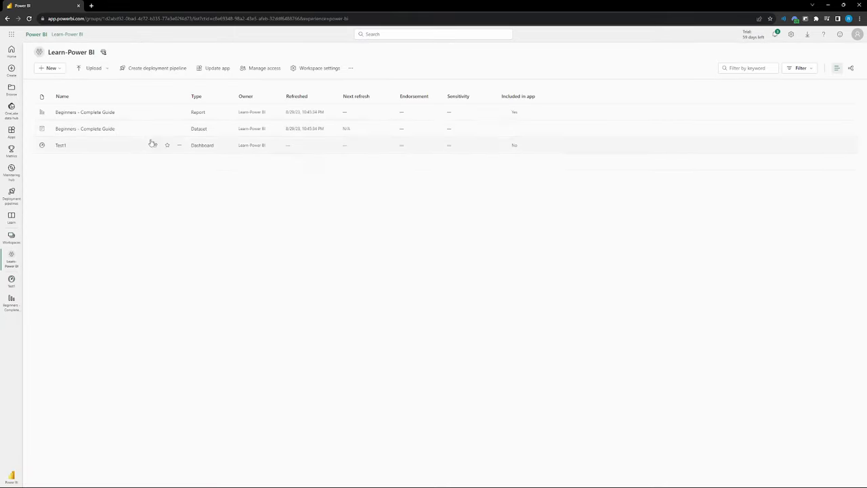
double_click(209, 145)
double_click(198, 112)
double_click(199, 128)
left_click(218, 179)
left_click(61, 145)
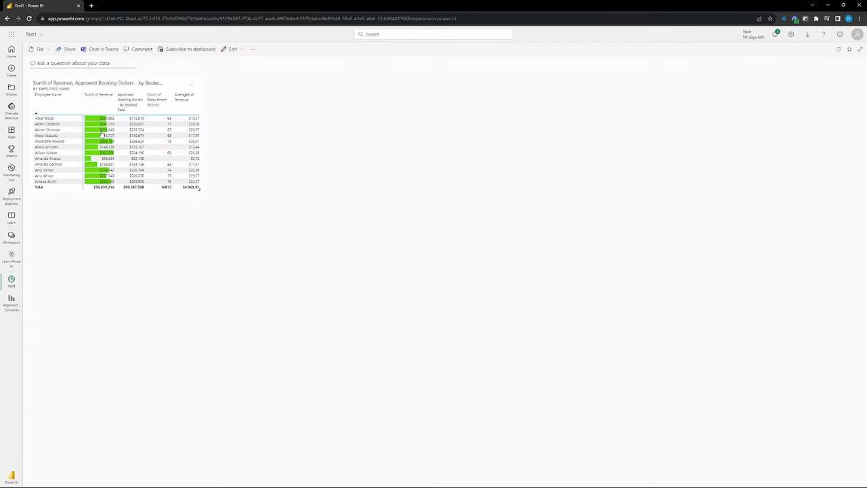
Step: Pin the SumX of Revenue table from Page 1 of the Beginners - Complete Guide report to the existing Test1 dashboard
left_click(19, 296)
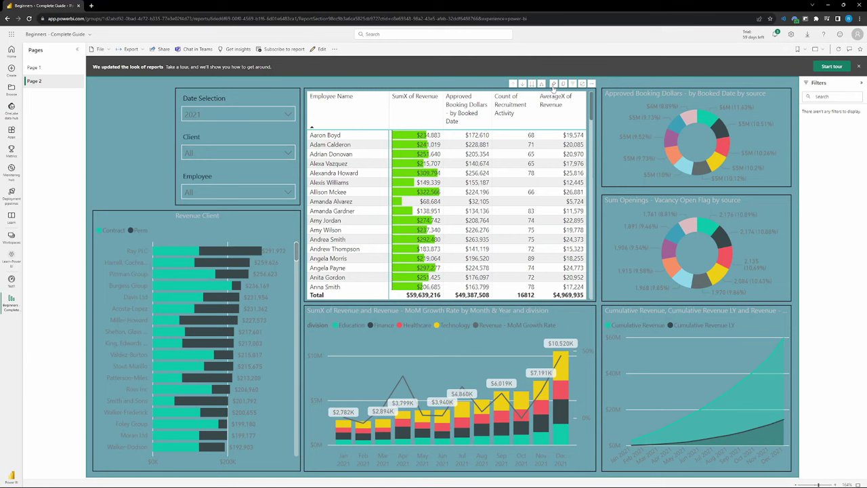
left_click(36, 67)
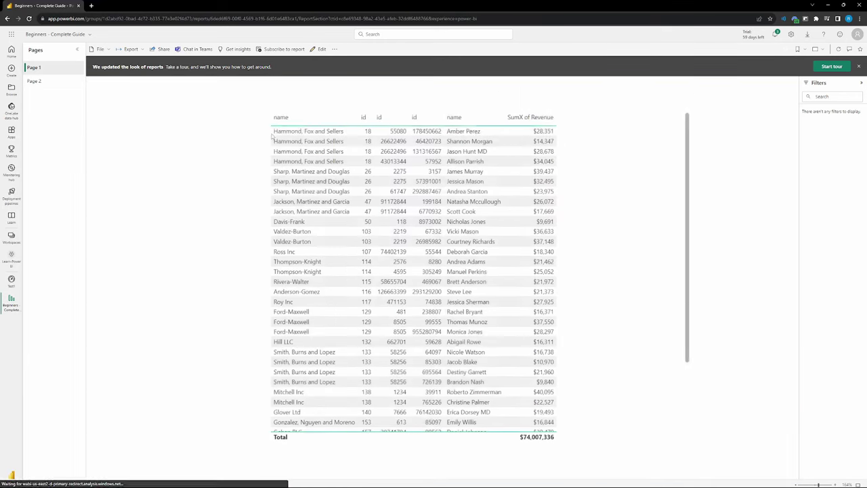
left_click(651, 107)
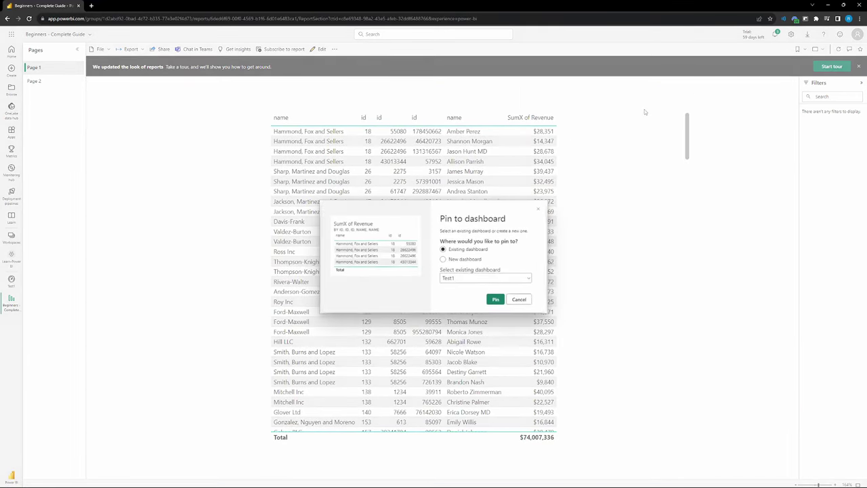
left_click(496, 300)
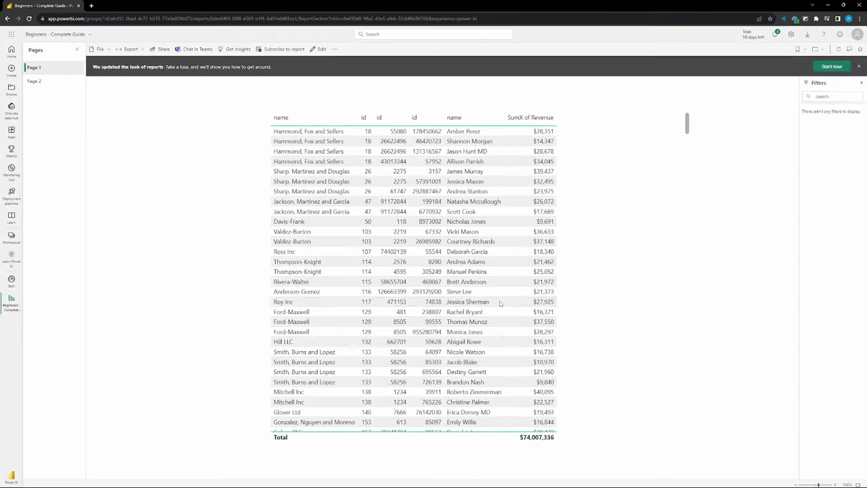
Step: View the Test1 dashboard, follow its employee table tile to the source report, check Page 1, and return to the dashboard
left_click(10, 278)
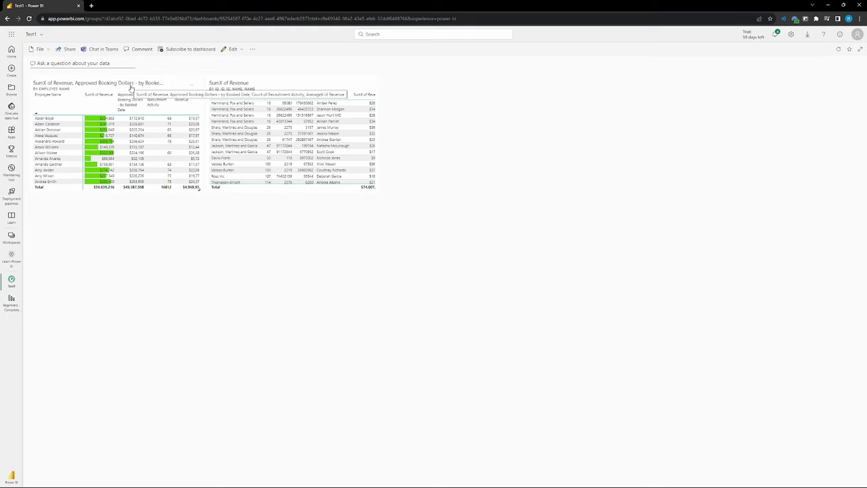
left_click(131, 86)
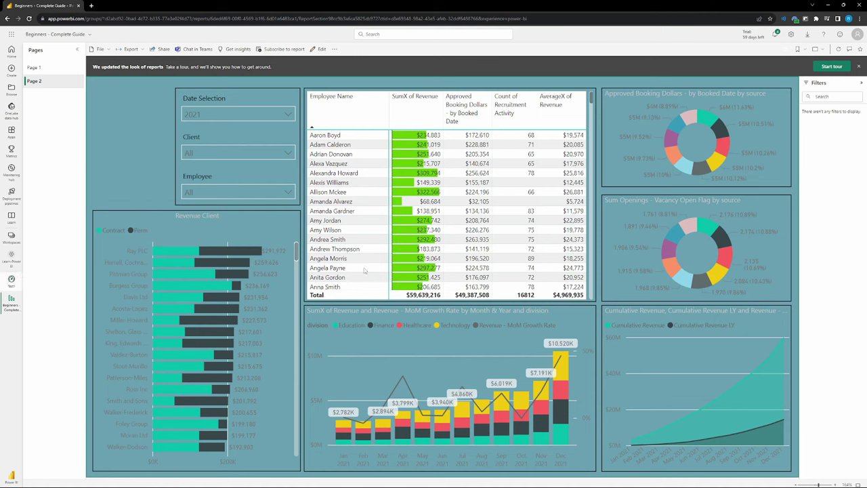
left_click(34, 67)
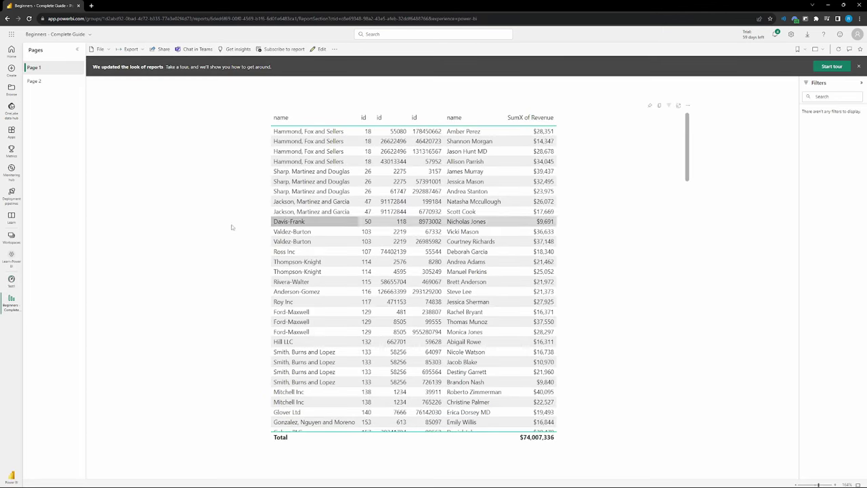
left_click(11, 279)
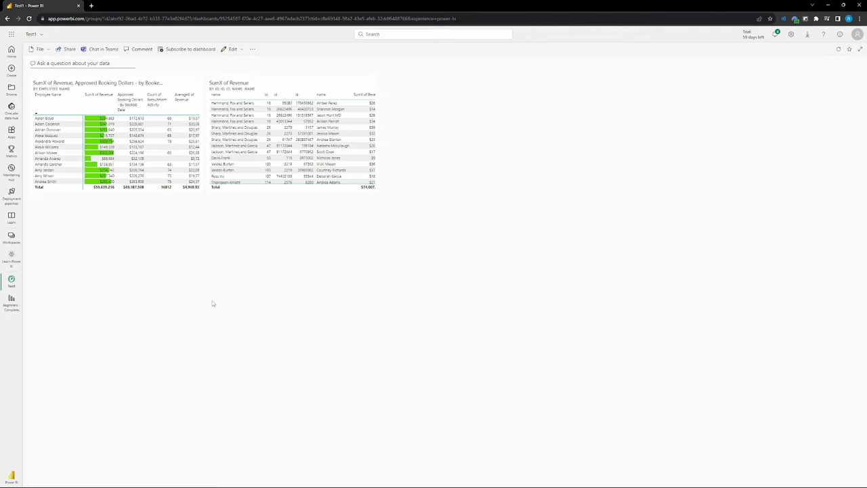
Step: Add the Test1 dashboard to the Learn-Power BI workspace app's content and publish the app update
left_click(11, 235)
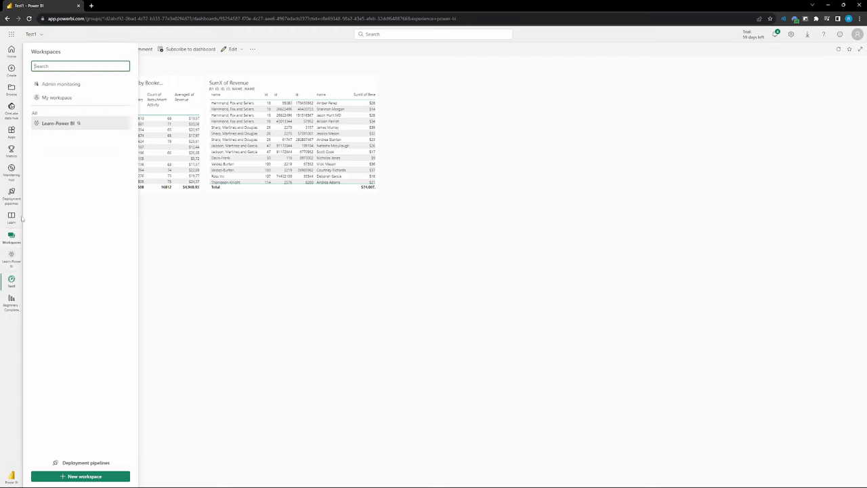
left_click(71, 124)
left_click(210, 68)
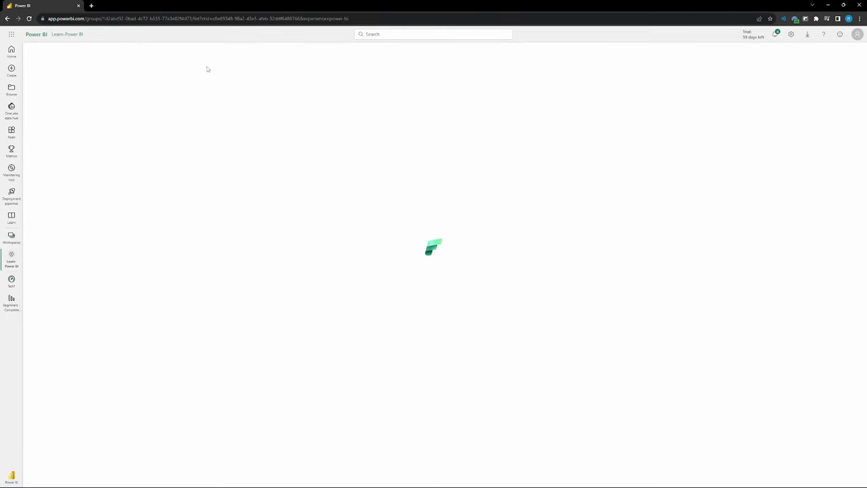
left_click(80, 52)
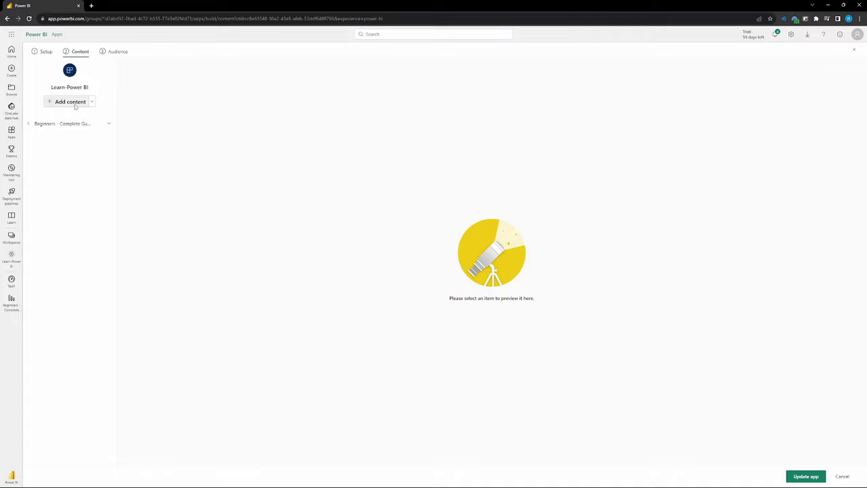
left_click(73, 103)
left_click(331, 236)
left_click(518, 364)
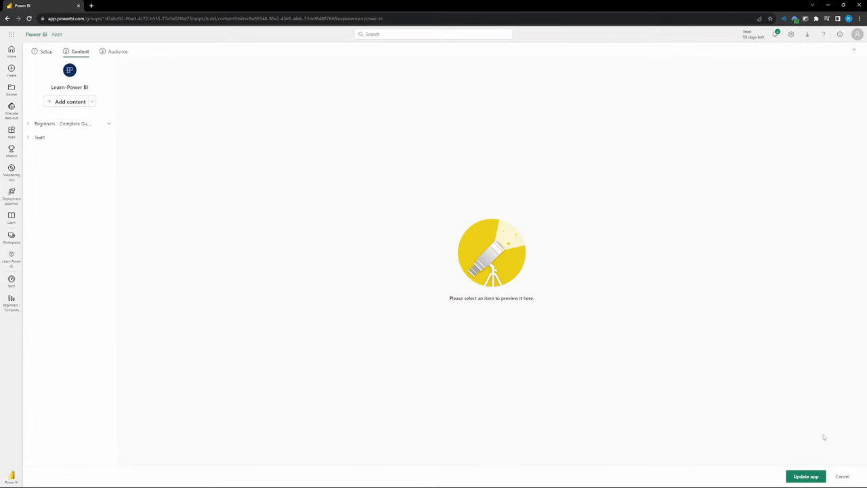
left_click(807, 477)
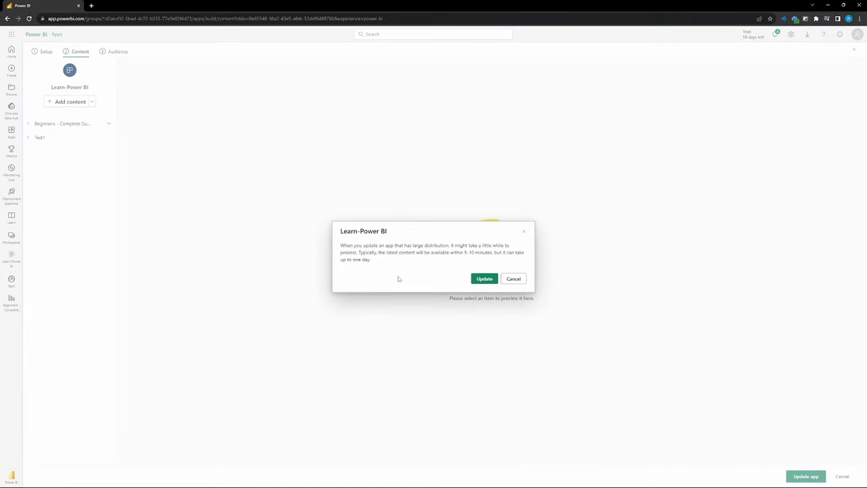
left_click(485, 280)
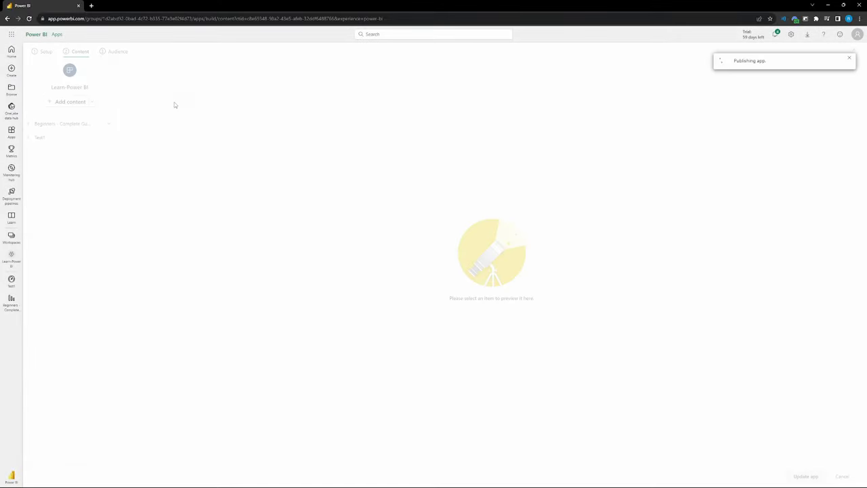
Step: View the updated Learn-Power BI app, reload it to check its content list, and leave the app
left_click(529, 289)
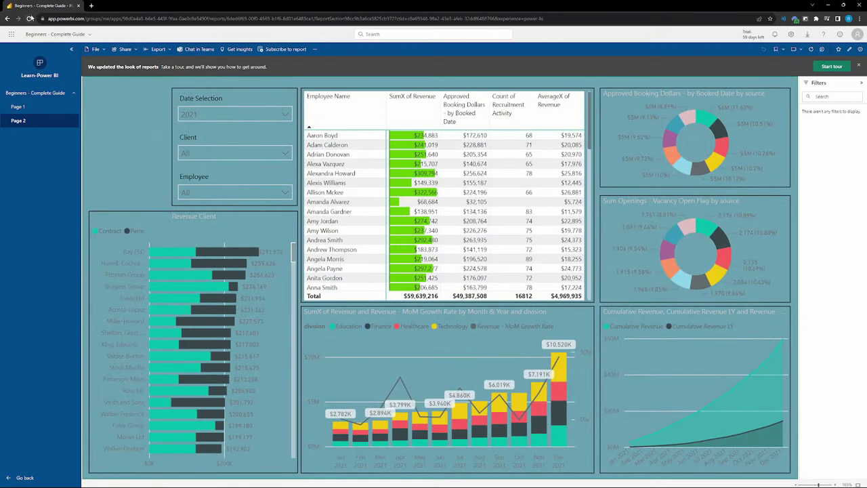
left_click(29, 19)
left_click(20, 478)
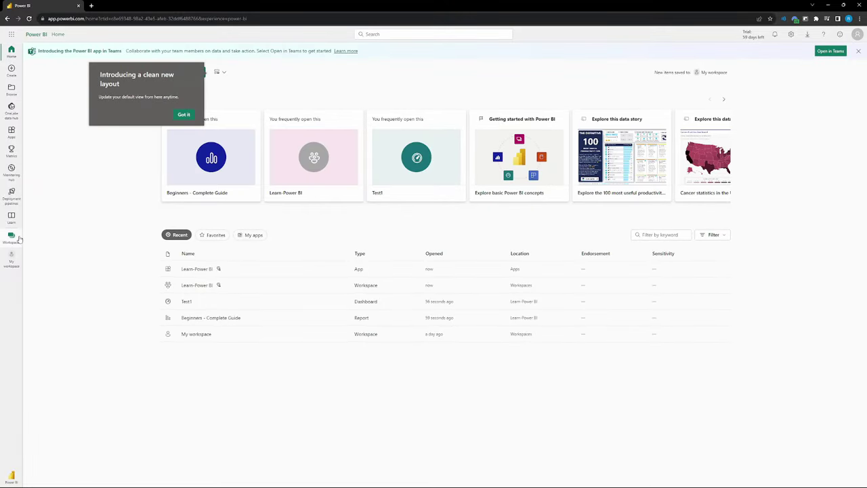
Step: Move Test1 above the Beginners - Complete Guide report in the Learn-Power BI app's content order and publish the update
left_click(11, 236)
left_click(54, 124)
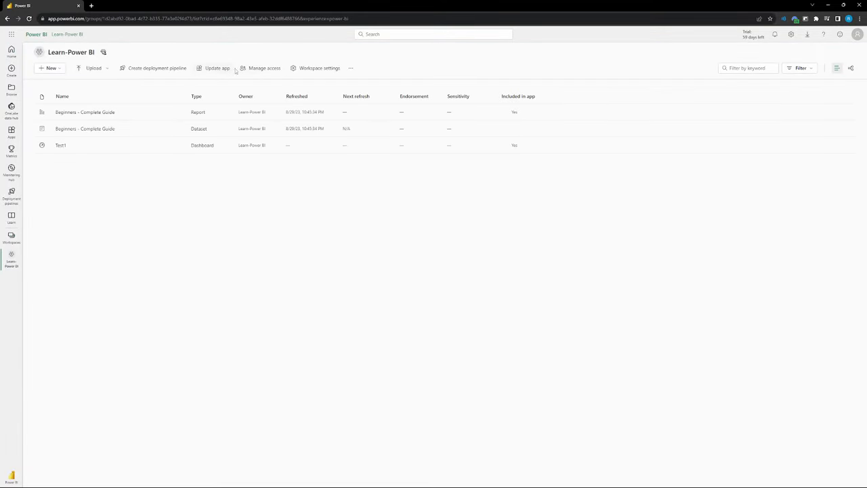
left_click(212, 70)
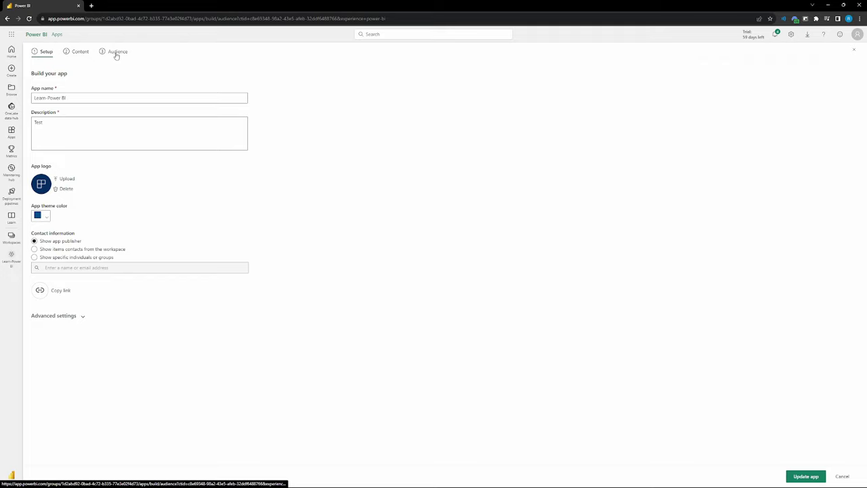
left_click(116, 53)
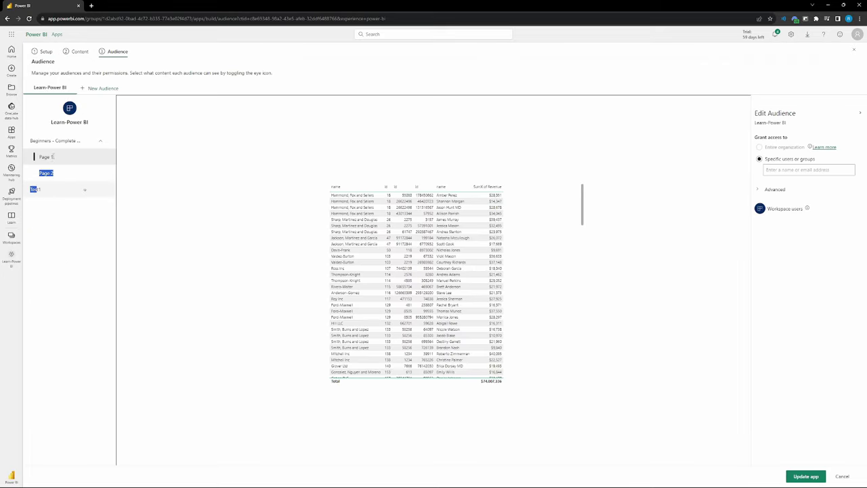
left_click(80, 51)
left_click_drag(28, 137, 27, 124)
left_click(806, 476)
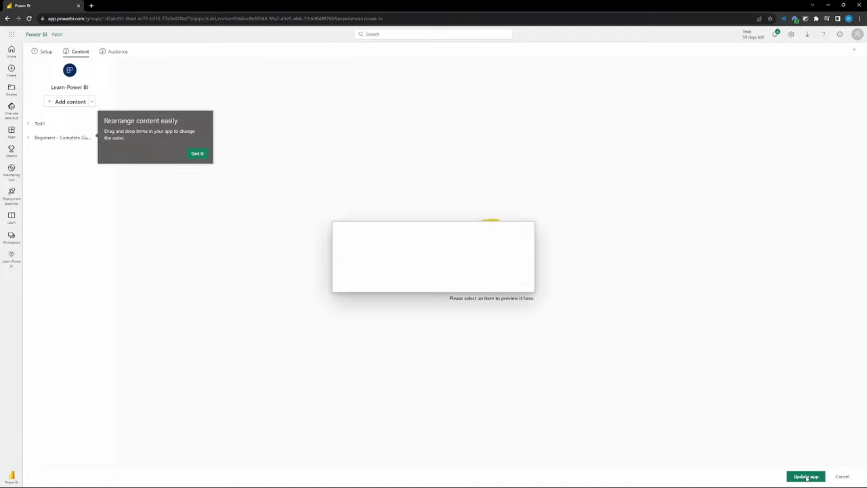
left_click(482, 278)
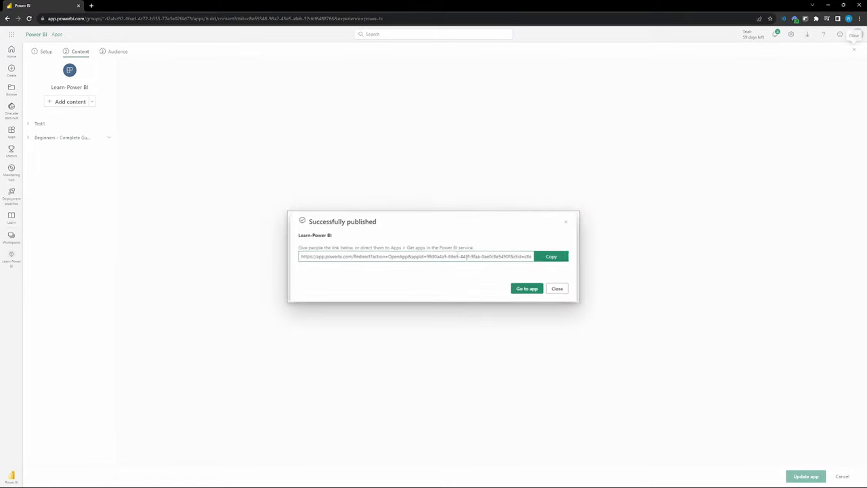
Step: Open the republished Learn-Power BI app, reload it, and view its Test1 dashboard and navigation list
left_click(532, 289)
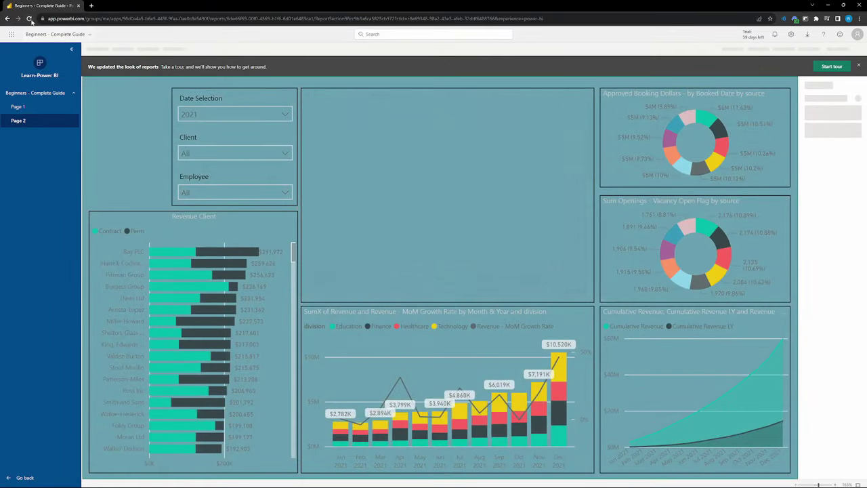
left_click(30, 18)
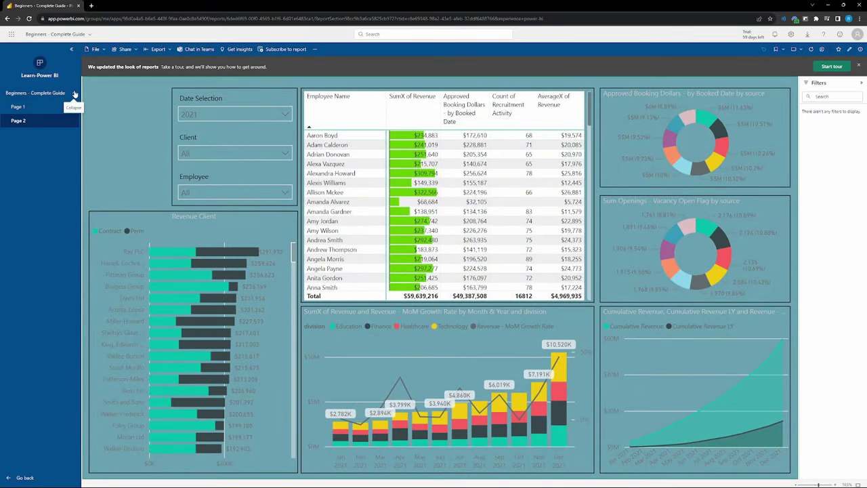
left_click(75, 94)
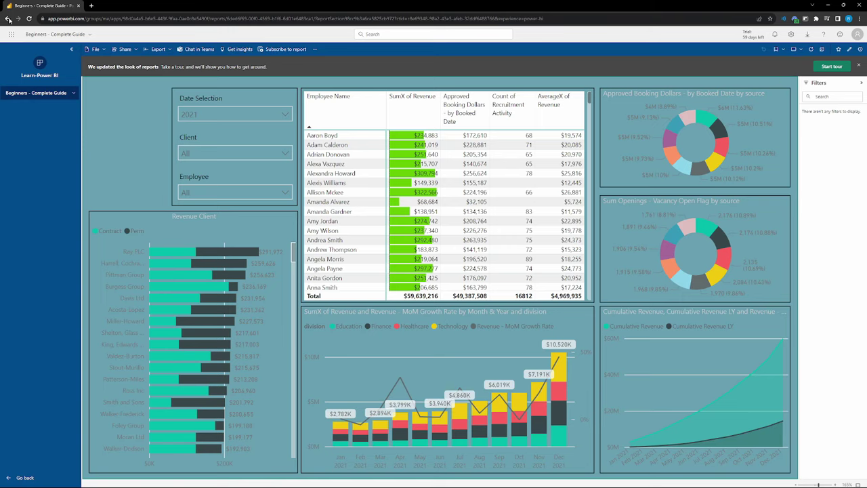
left_click(34, 19)
left_click(25, 92)
left_click(73, 107)
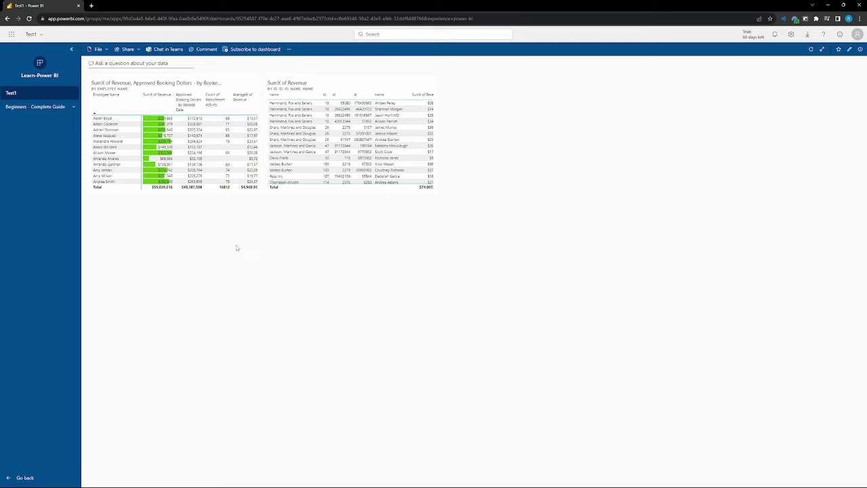
Step: Follow both Test1 dashboard tiles to their source report pages in the app, returning to the dashboard after each
left_click(180, 85)
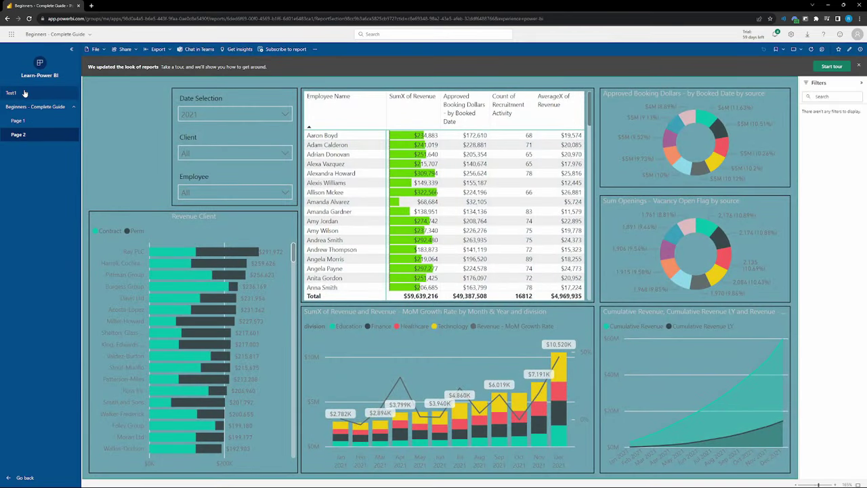
left_click(39, 92)
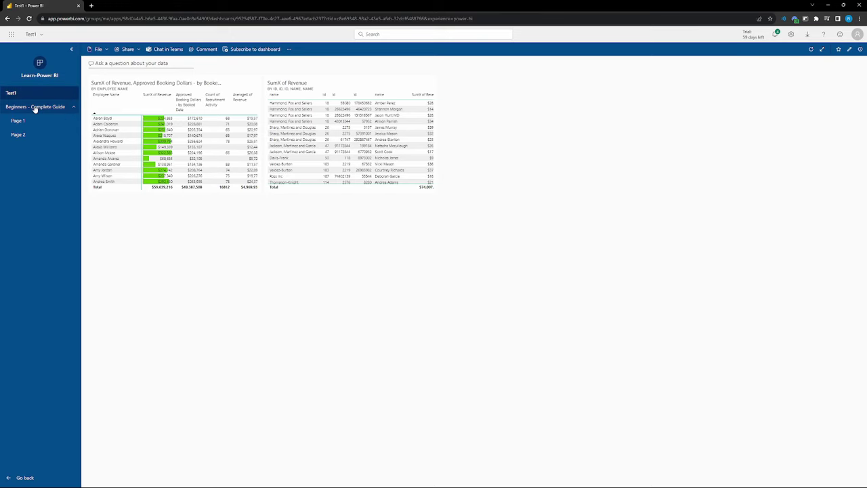
left_click(313, 83)
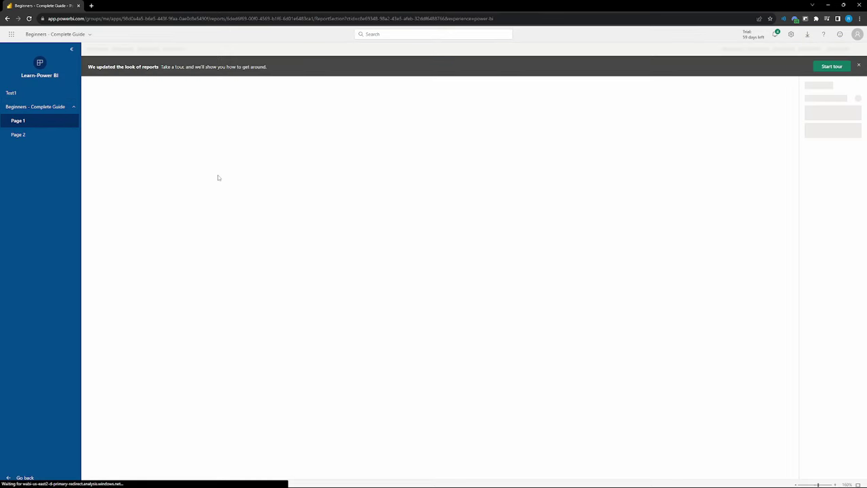
left_click(20, 96)
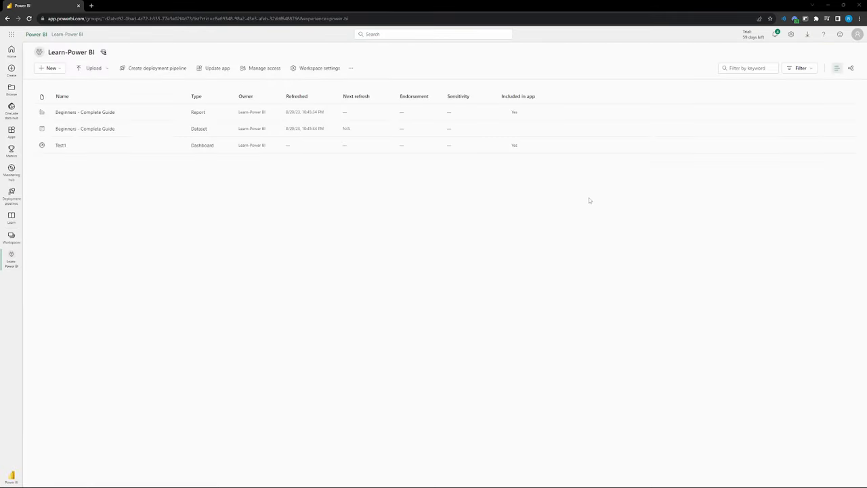
Step: Check the workspace app's setup page, open the published Learn-Power BI app, and show its Beginners - Complete Guide report
left_click(207, 69)
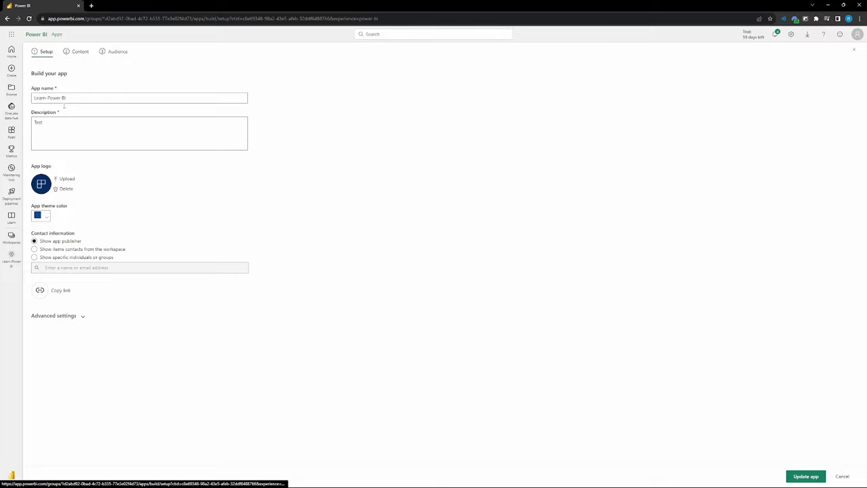
left_click(11, 132)
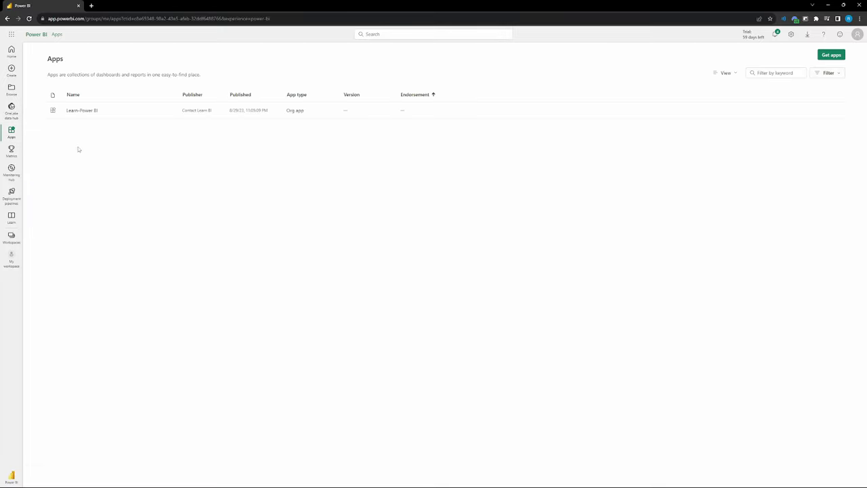
left_click(82, 110)
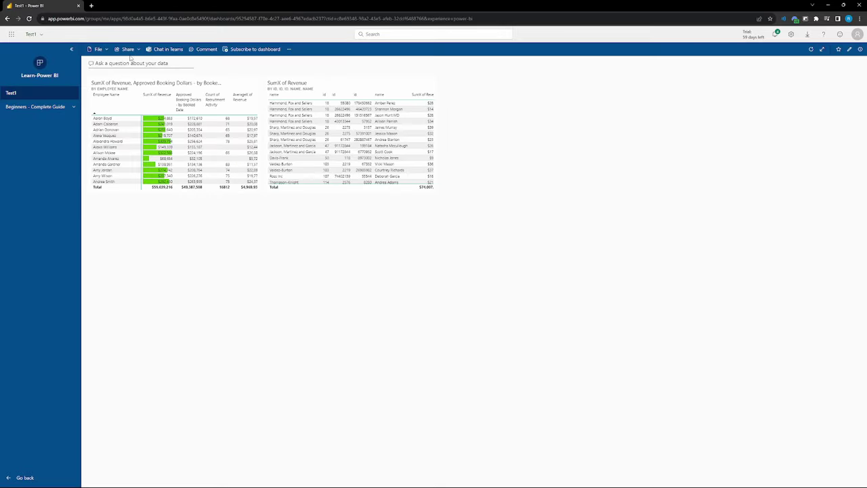
left_click(31, 106)
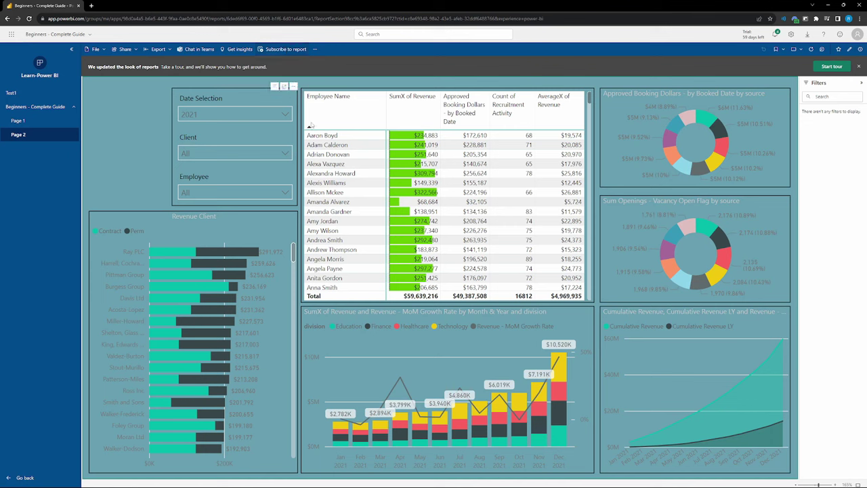
Step: Select the third through seventh employee rows together in the Page 2 revenue table to cross-highlight the other visuals
left_click(330, 154)
left_click(329, 164, "ctrl")
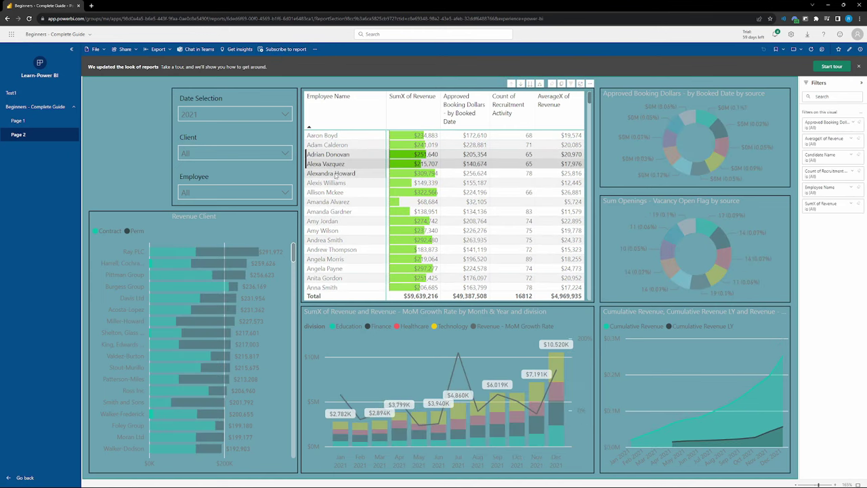
left_click(331, 173, "ctrl")
left_click(329, 182, "ctrl")
left_click(328, 193, "ctrl")
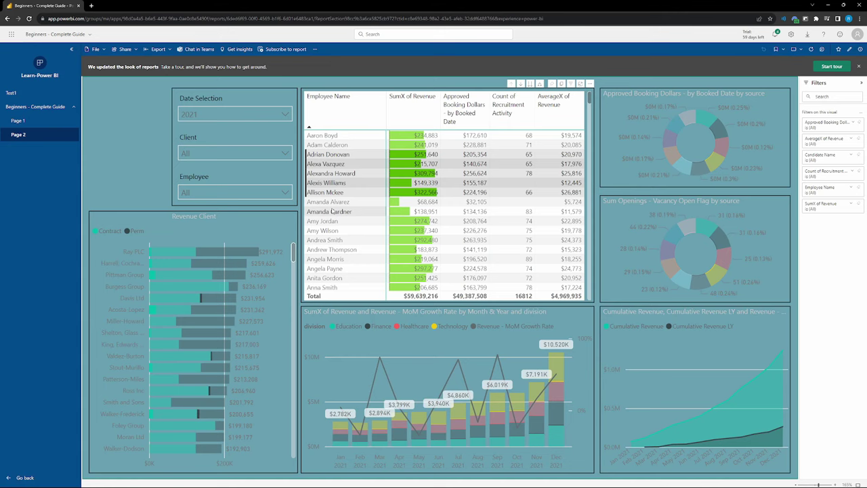
Step: Create a subscription for the report's Page 2 and expand its additional options to review the settings
left_click(284, 49)
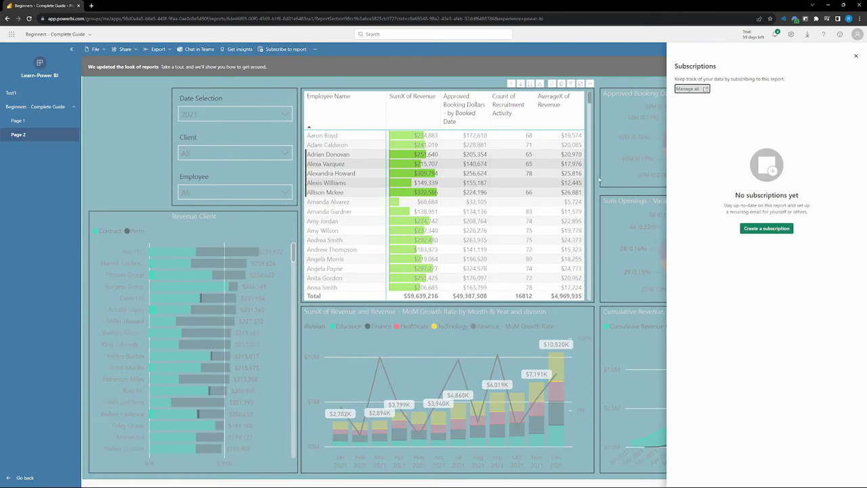
left_click(766, 229)
left_click(690, 327)
scroll(685, 349, "down", 2)
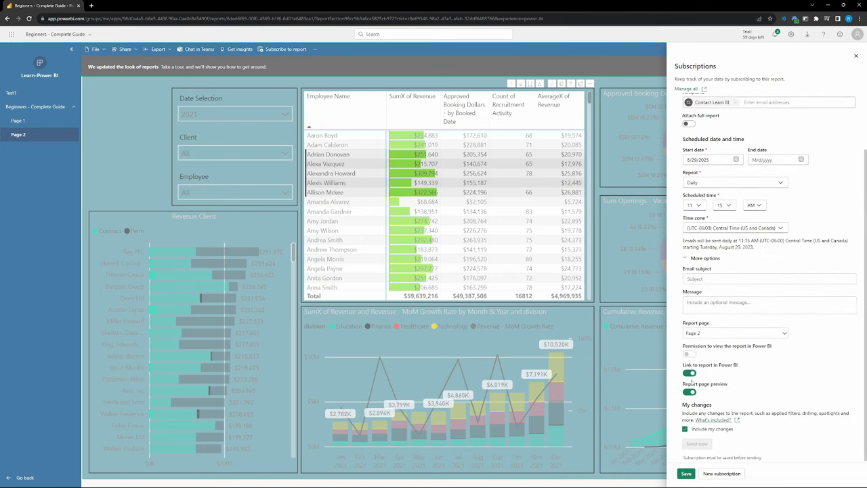
scroll(692, 430, "up", 2)
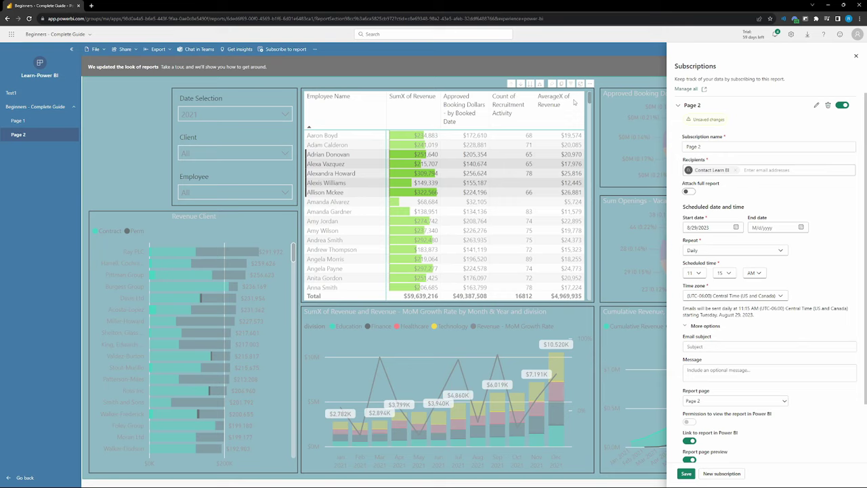
Step: Name the subscription Test1 and turn on attaching the full report as a PDF
left_click(703, 147)
key("ctrl+a")
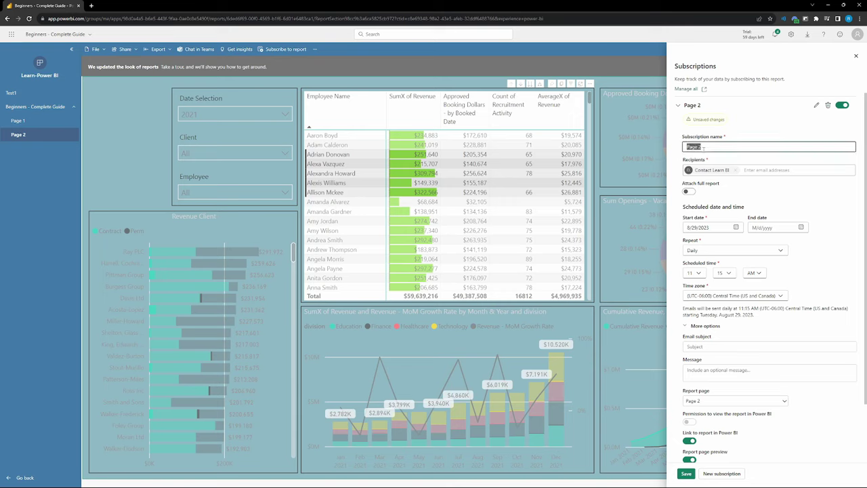
type("Test1")
left_click(688, 192)
left_click(688, 192)
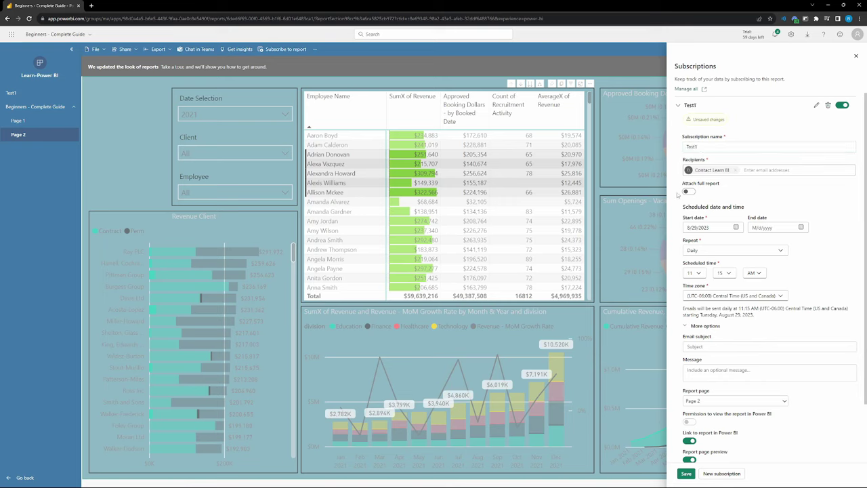
left_click(688, 192)
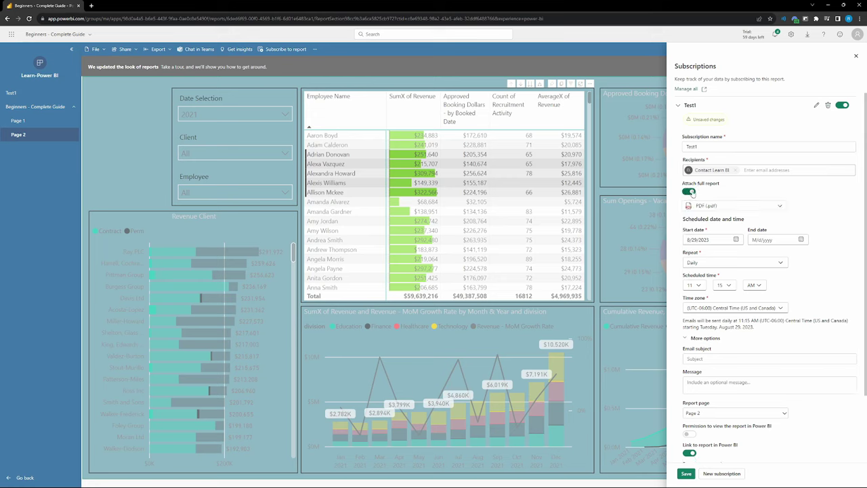
left_click(728, 143)
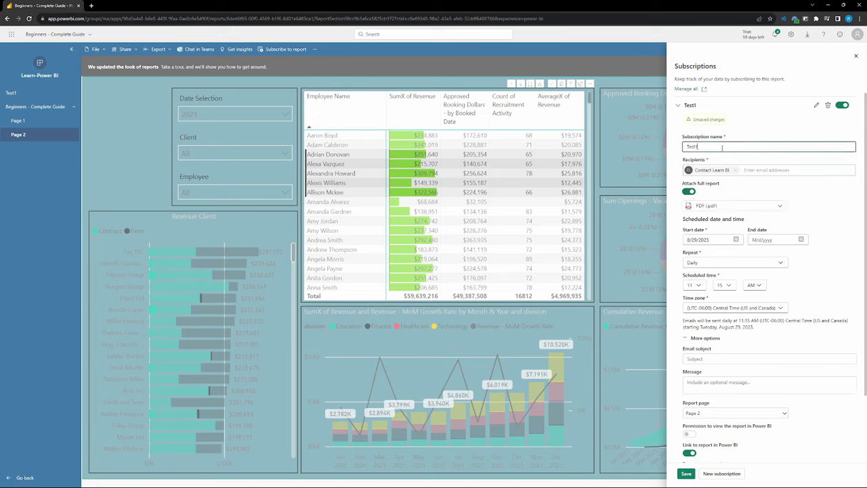
left_click(757, 170)
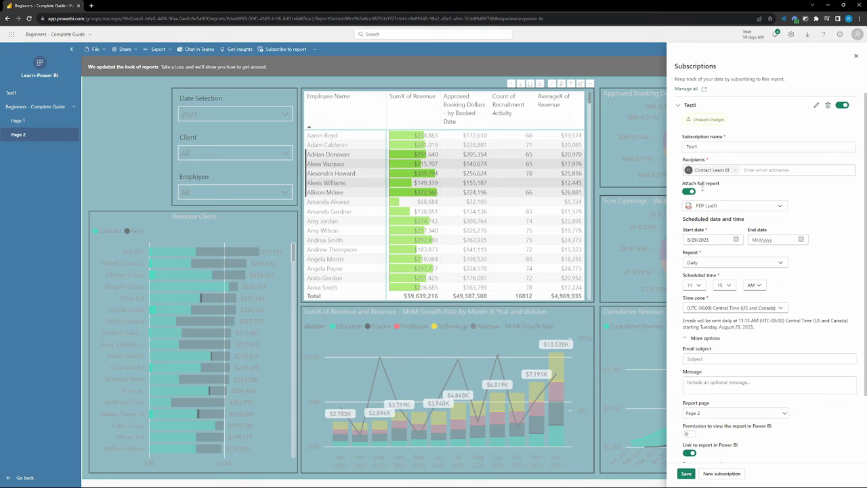
Step: Switch the subscription's attachment format to Microsoft PowerPoint and set it back to PDF
left_click(739, 212)
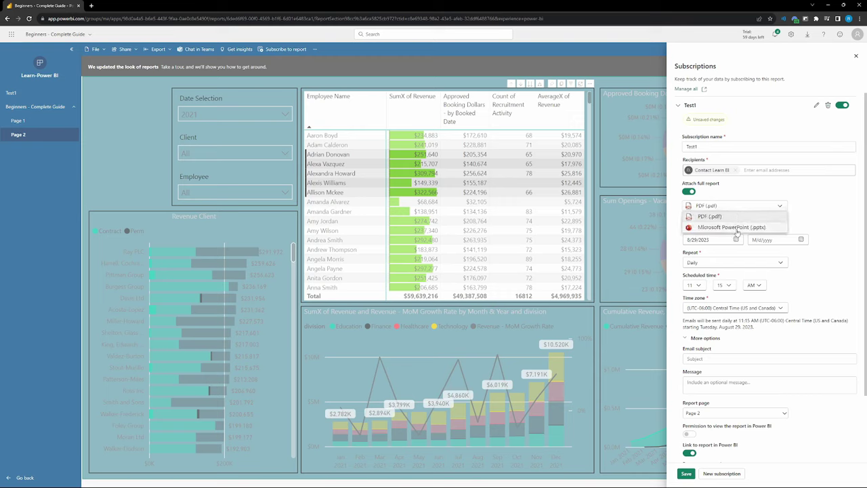
left_click(737, 229)
left_click(739, 207)
left_click(724, 217)
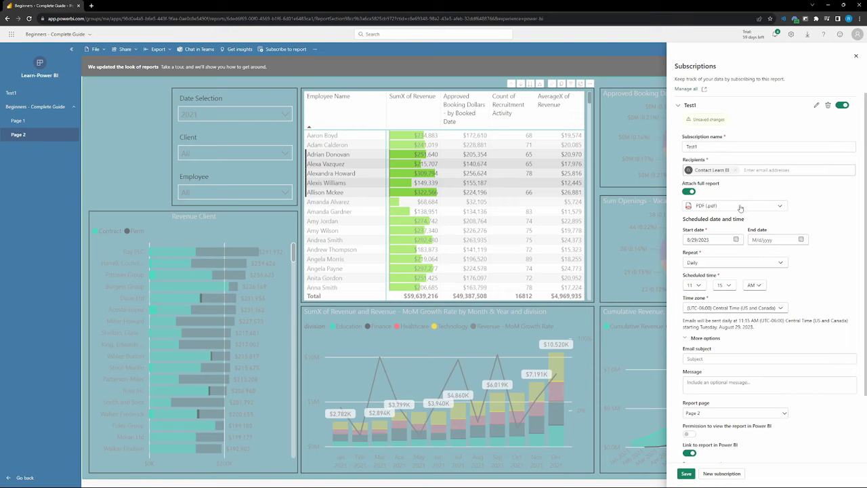
left_click(741, 207)
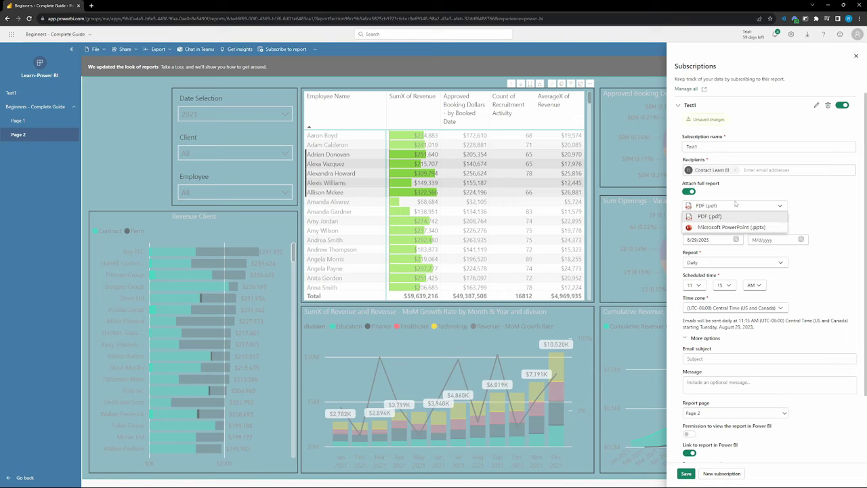
left_click(744, 208)
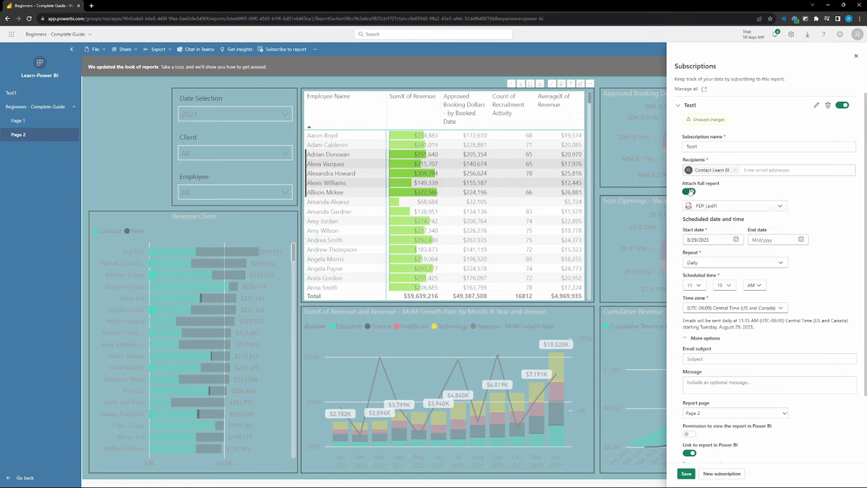
Step: Turn off attaching the full report to the Test1 subscription
left_click(688, 192)
left_click(689, 192)
left_click(688, 193)
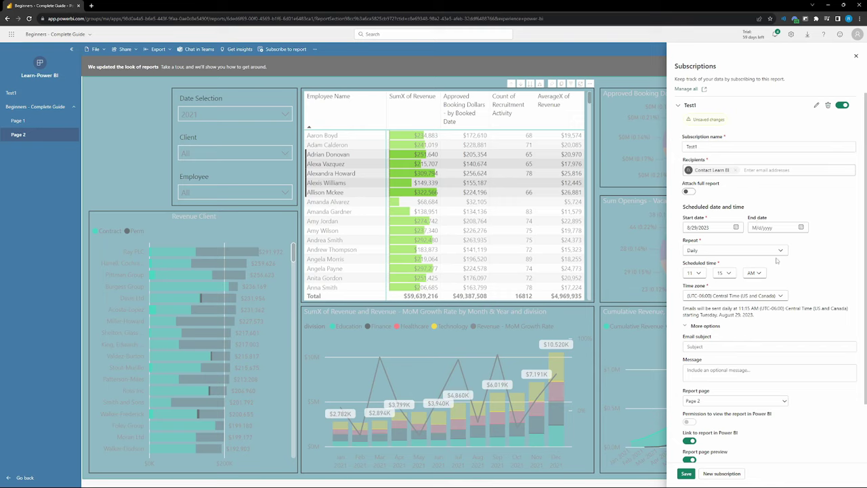
Step: Try the After data refresh (once daily), Hourly and Daily repeat options for the subscription
left_click(734, 250)
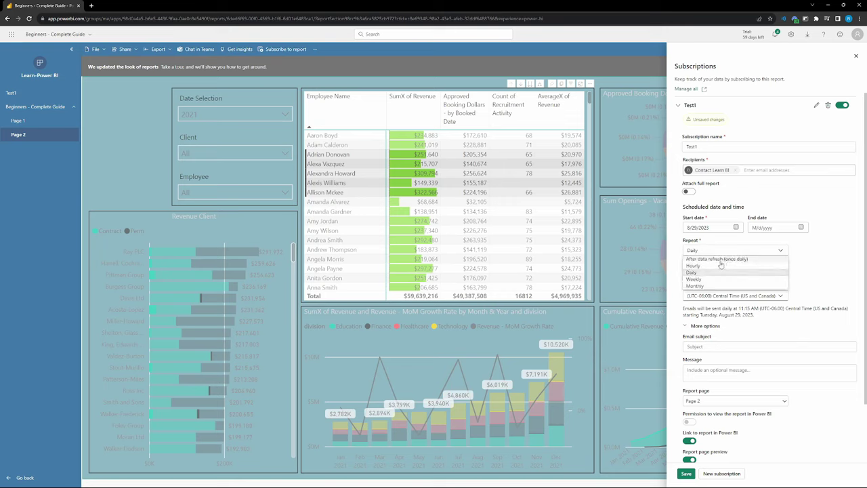
left_click(721, 258)
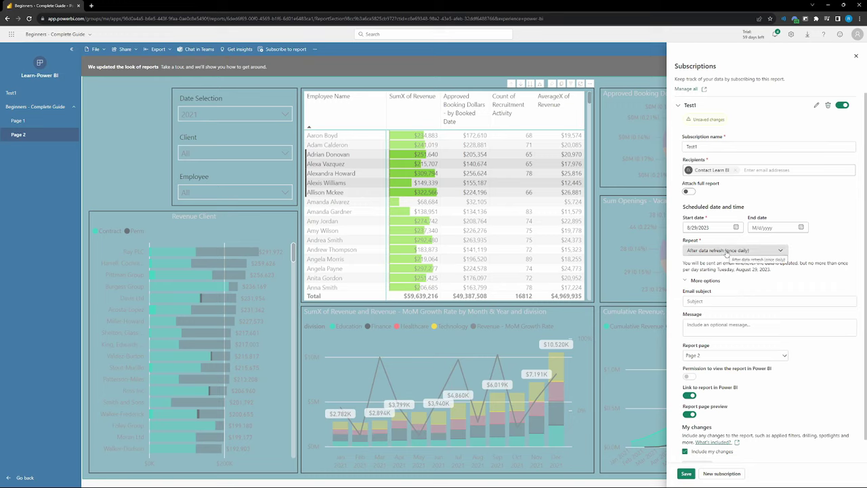
left_click(727, 251)
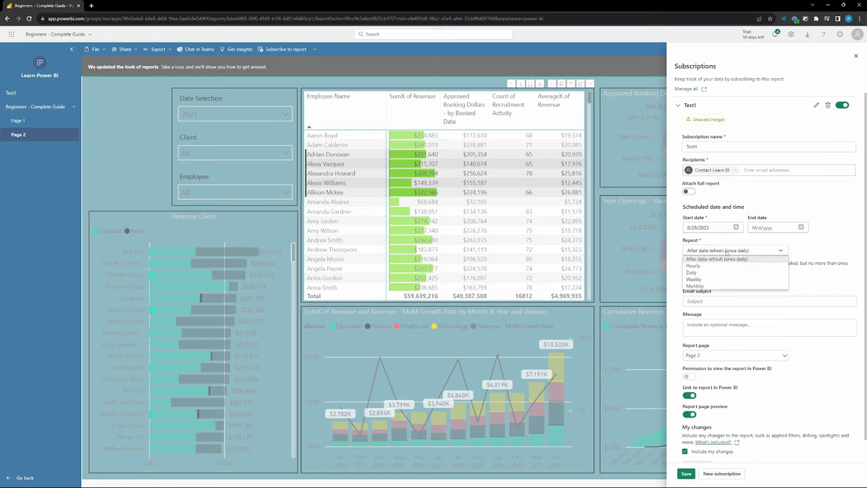
left_click(720, 265)
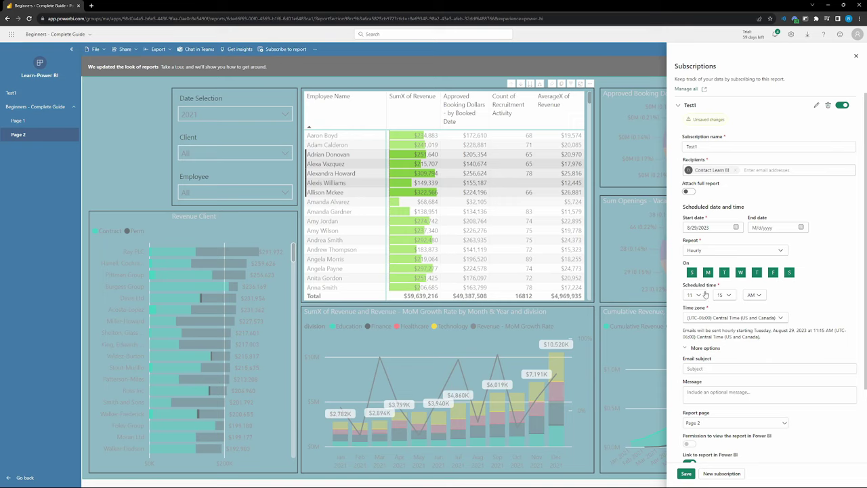
left_click(733, 250)
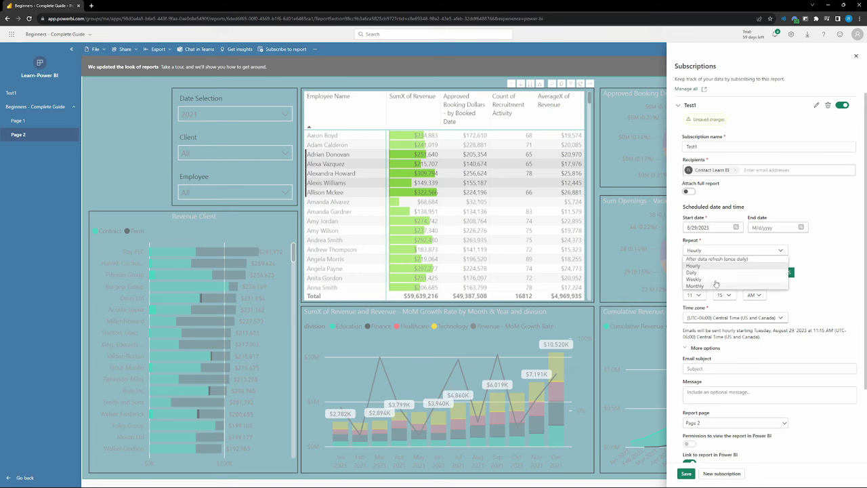
left_click(717, 272)
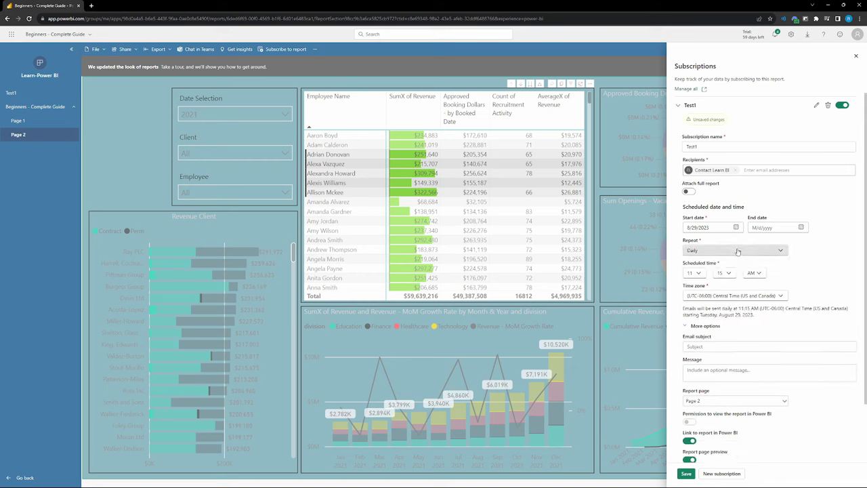
Step: Set the subscription to repeat weekly, with Friday as the only selected day
left_click(737, 251)
left_click(725, 283)
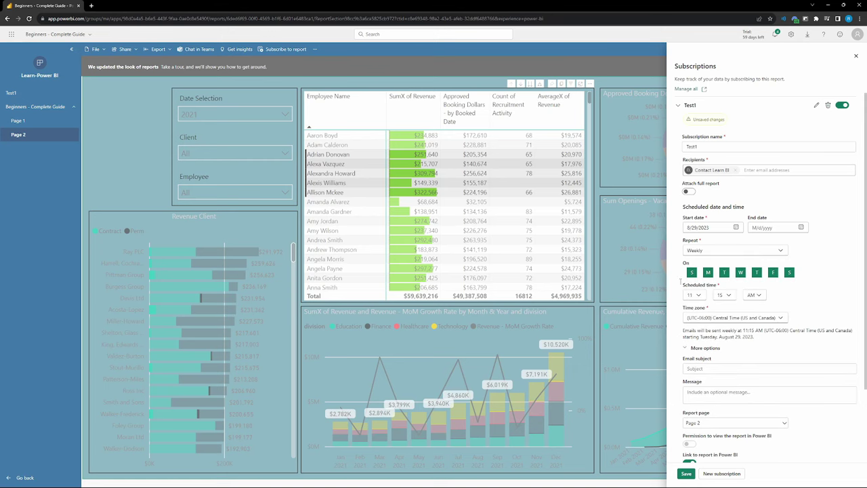
left_click(692, 272)
left_click(707, 272)
left_click(723, 271)
left_click(740, 271)
left_click(756, 271)
left_click(788, 272)
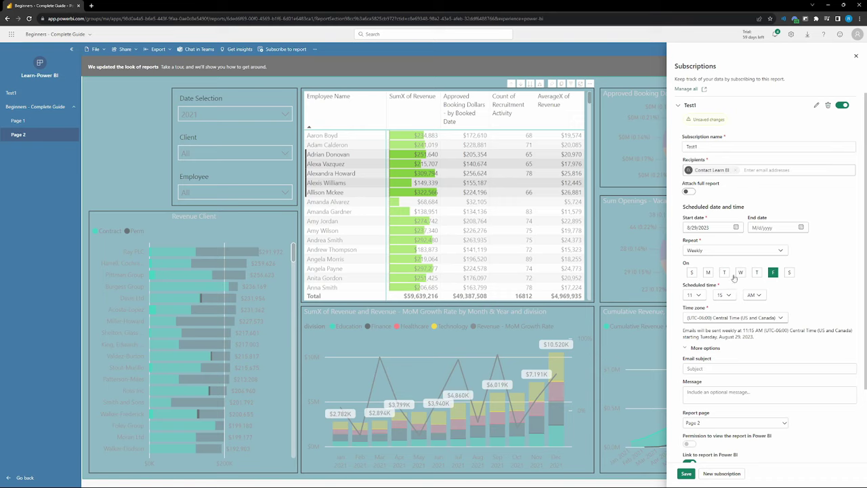
Step: Set the subscription's scheduled time to 10:00 AM
left_click(698, 295)
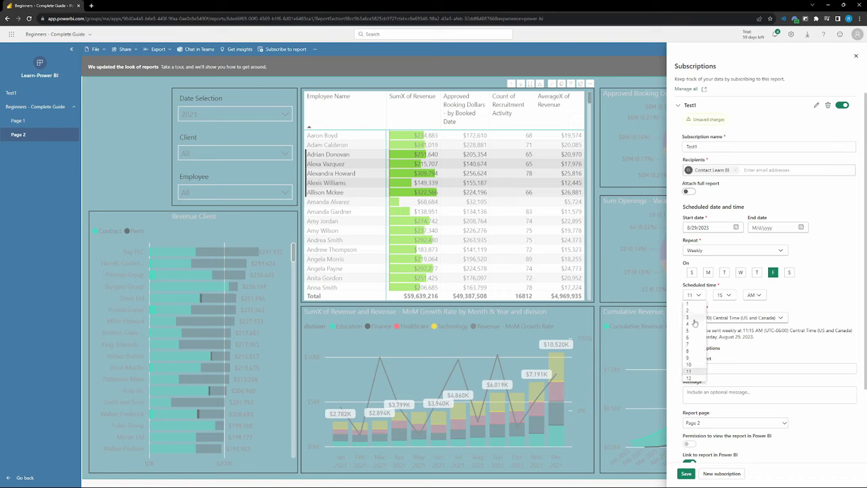
left_click(693, 368)
left_click(725, 295)
left_click(720, 303)
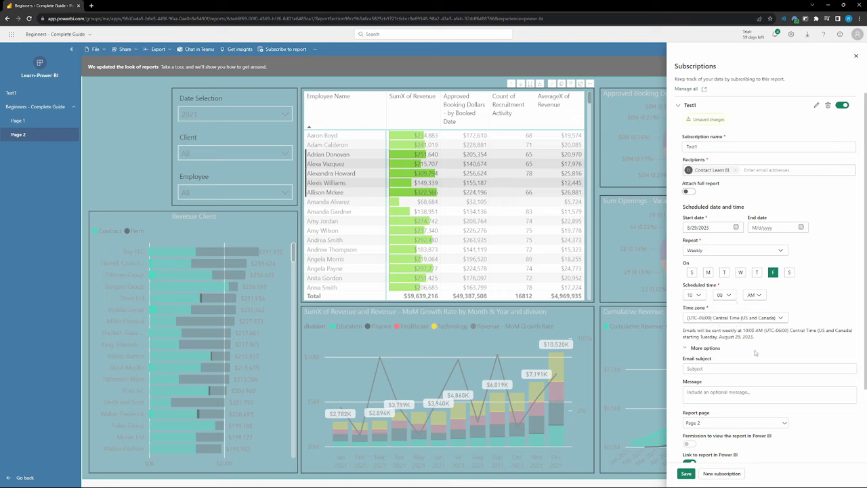
Step: Enter Test1 as the email subject and "This is a test" as the message
type("Test")
type("This is")
type(" a test")
Step: Review the subscription's report page choices and remaining options, keeping Page 2, and save and close the subscription
scroll(755, 352, "down", 3)
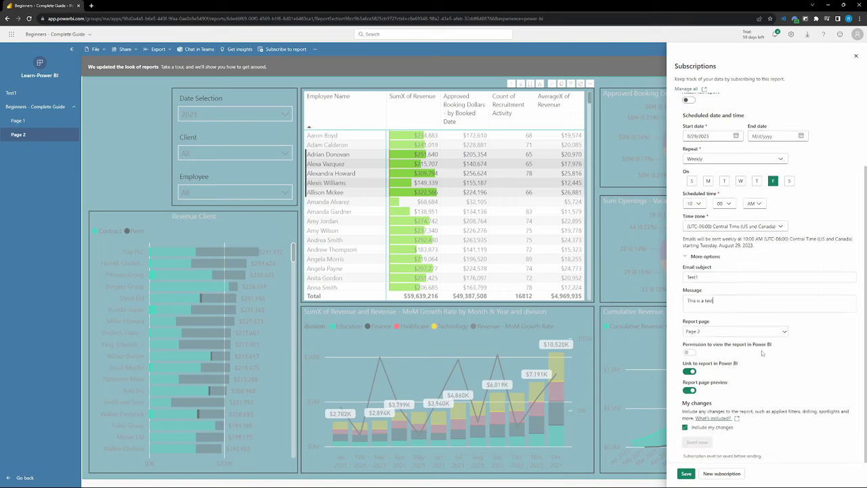
left_click(712, 332)
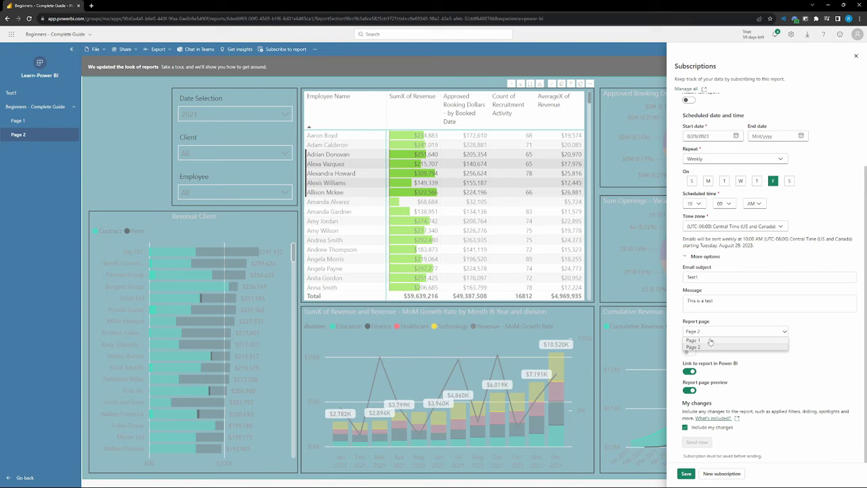
left_click(720, 324)
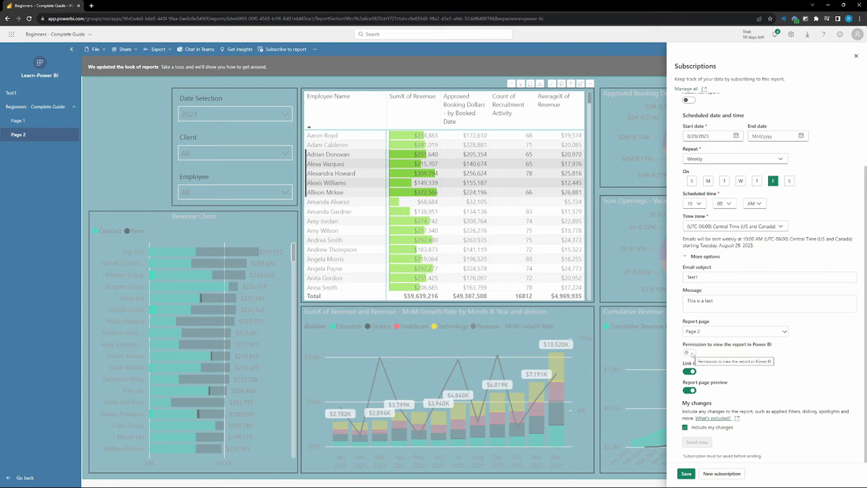
scroll(728, 179, "up", 5)
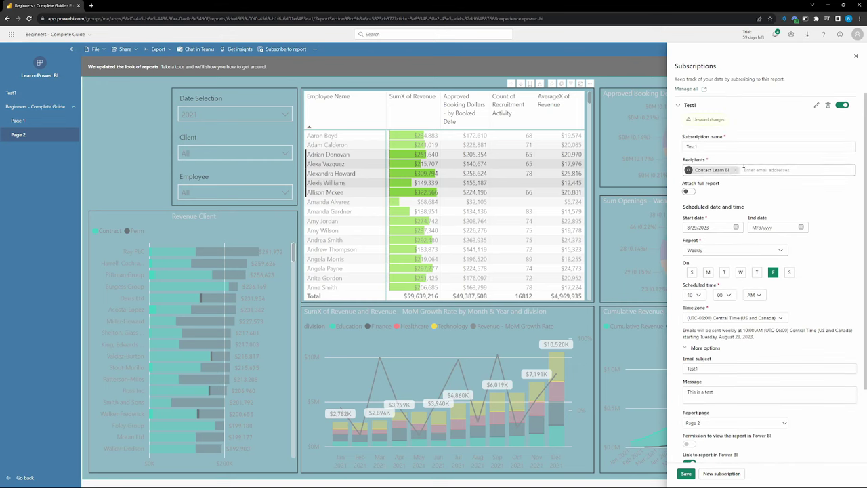
scroll(744, 175, "down", 5)
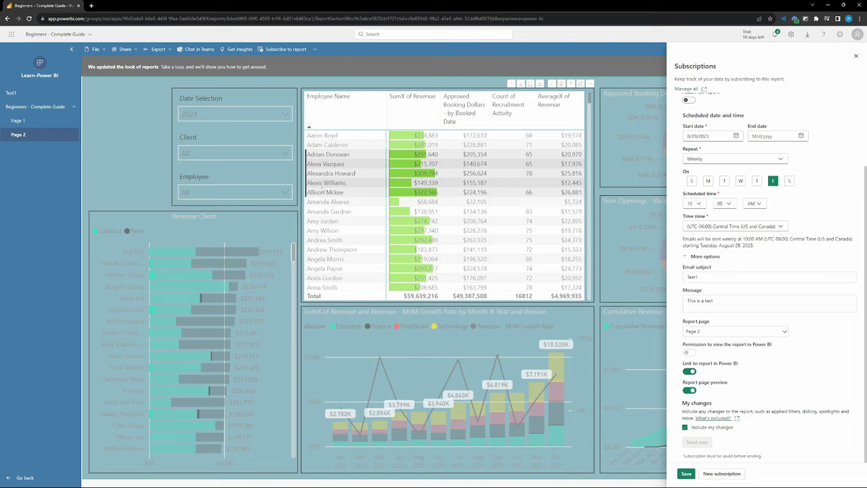
left_click(685, 474)
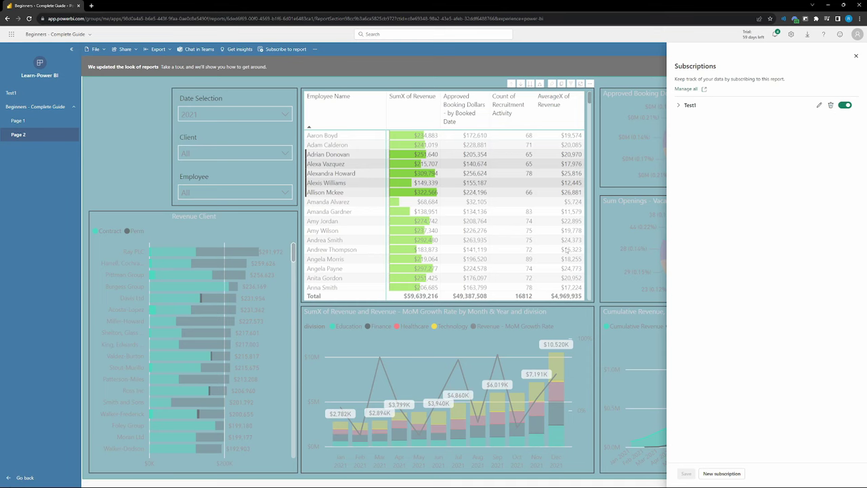
left_click(855, 56)
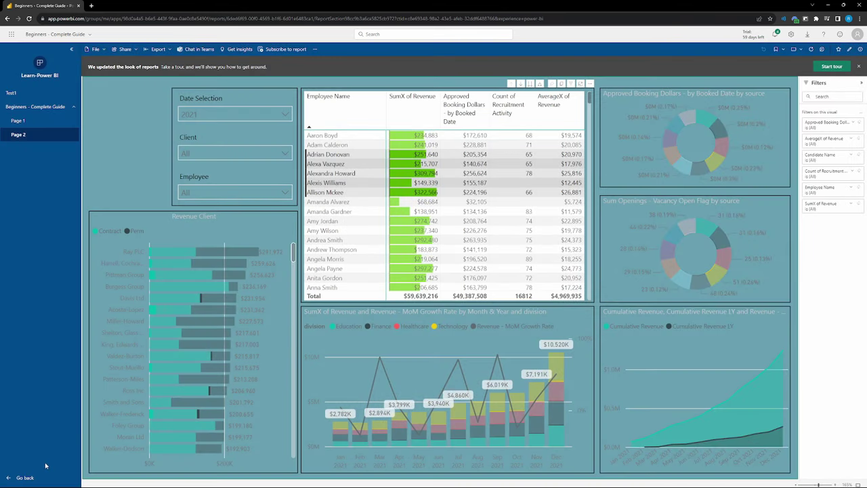
Step: Leave the published app and open the Learn-Power BI workspace
left_click(25, 479)
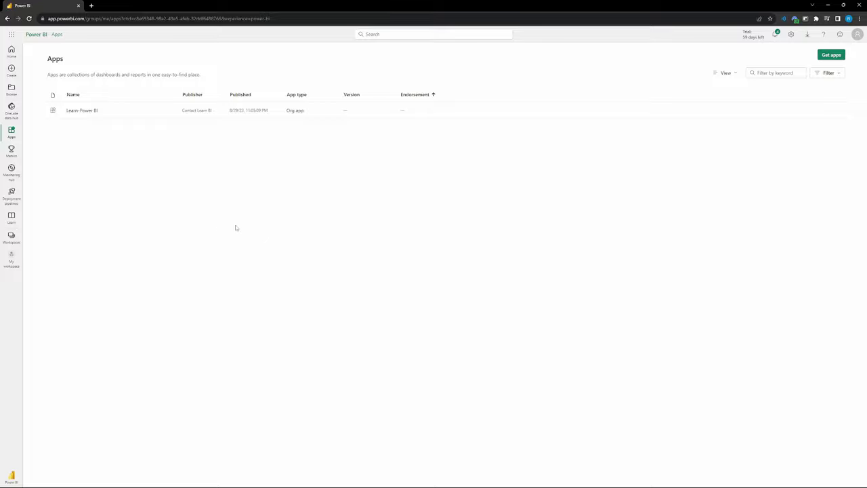
left_click(17, 243)
left_click(66, 124)
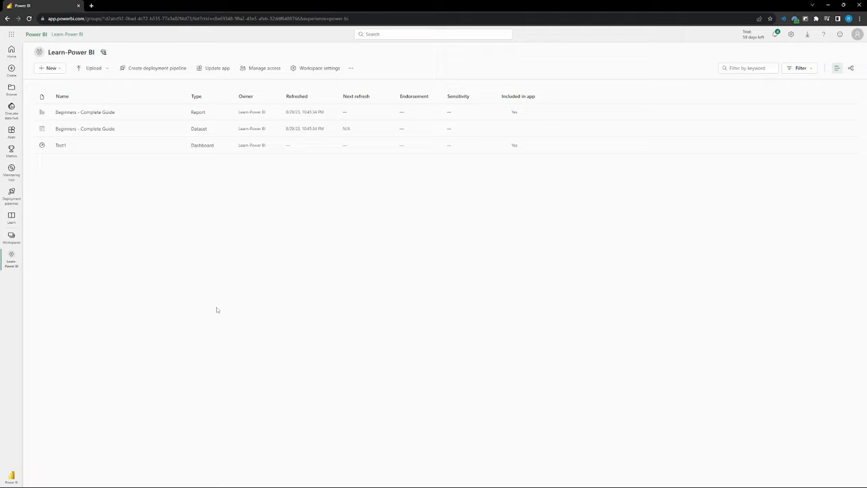
Step: Examine the Beginners - Complete Guide dataset entry in the workspace and the available service settings for connections and gateways
left_click(11, 236)
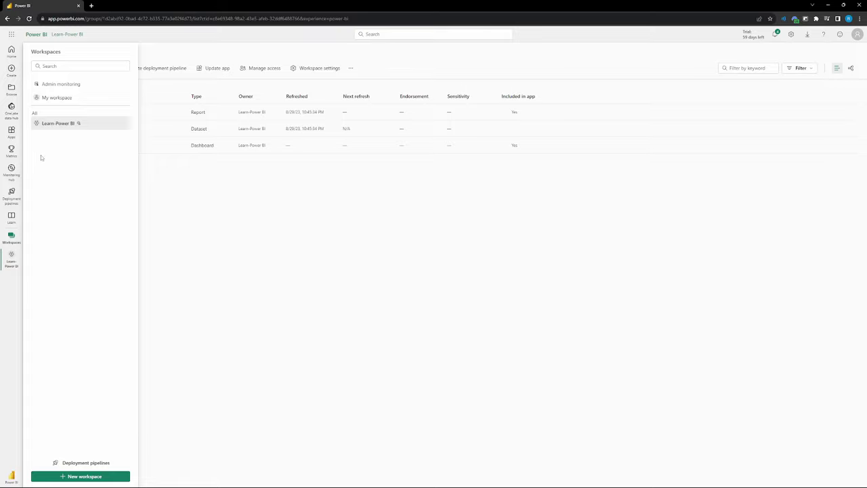
left_click(333, 244)
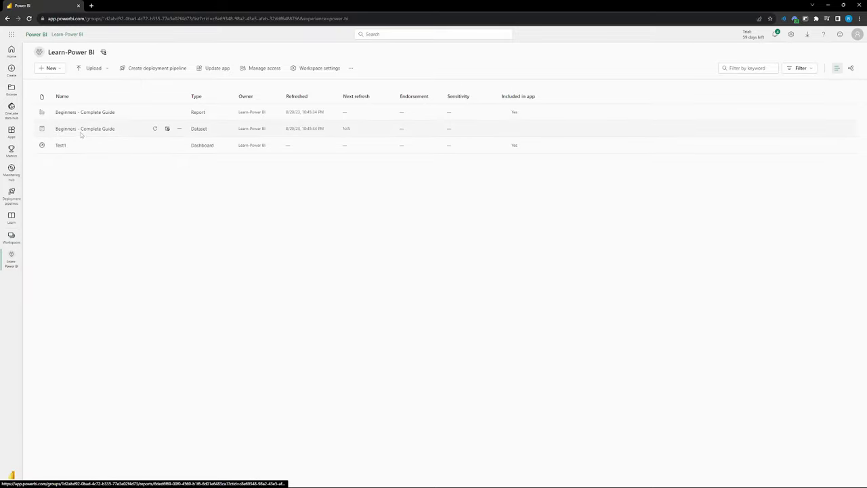
left_click_drag(57, 128, 215, 131)
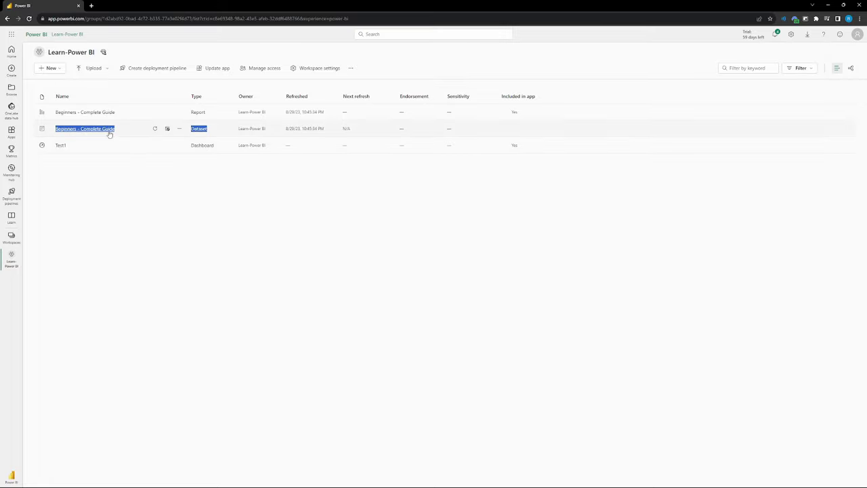
left_click(790, 34)
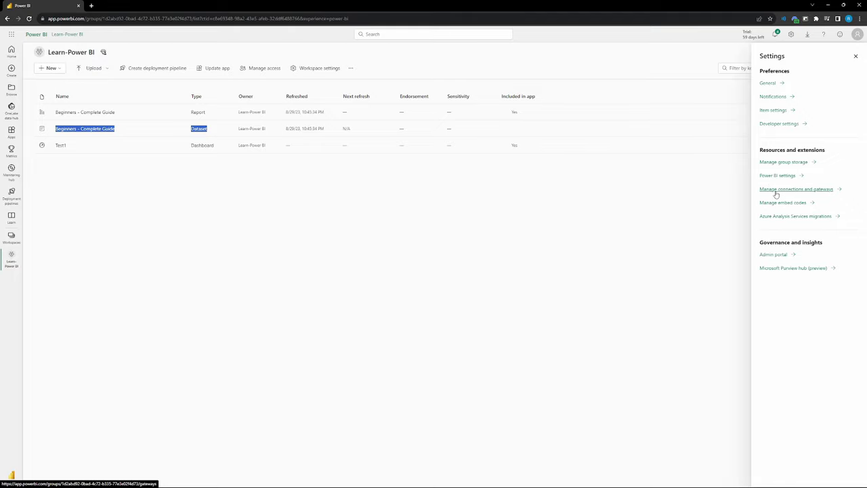
left_click(375, 217)
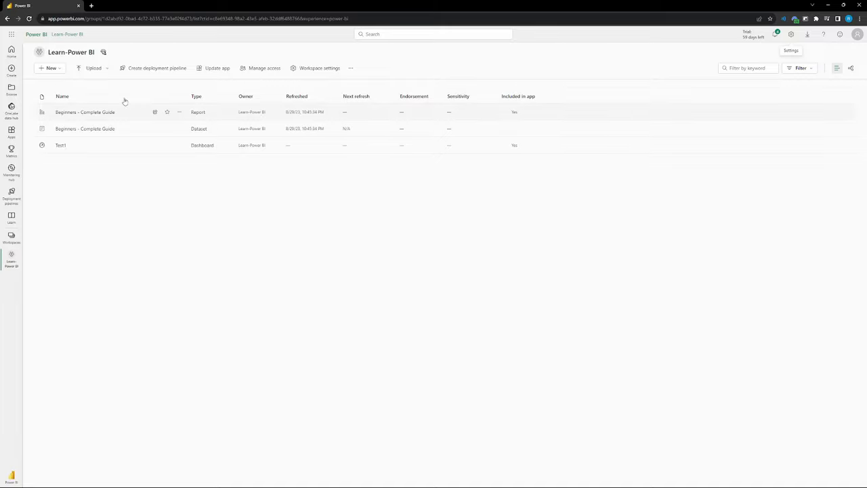
Step: Show the list of available workspaces
left_click(12, 237)
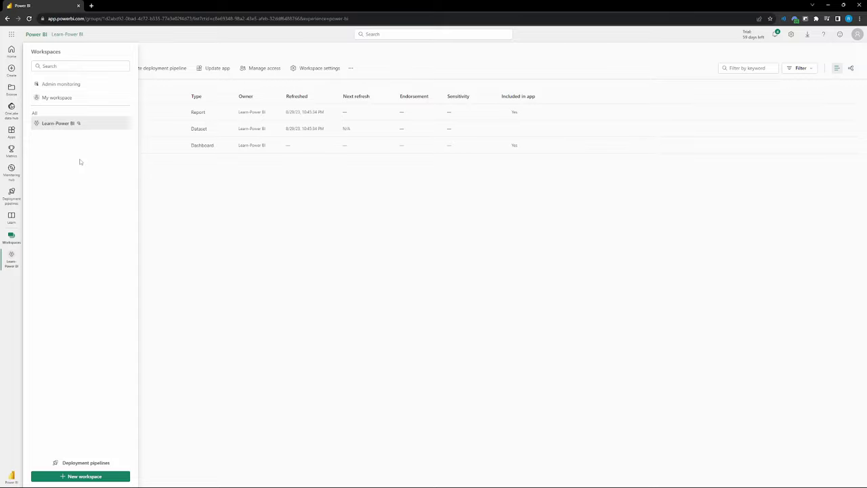
left_click(216, 212)
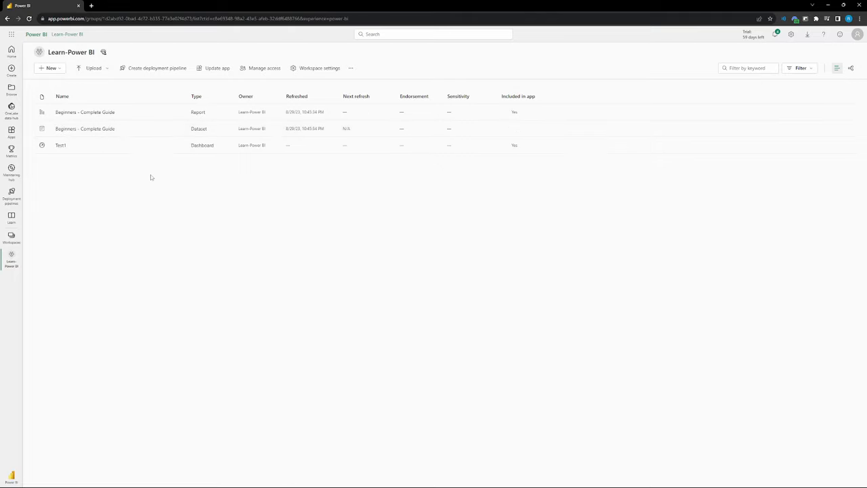
left_click(10, 235)
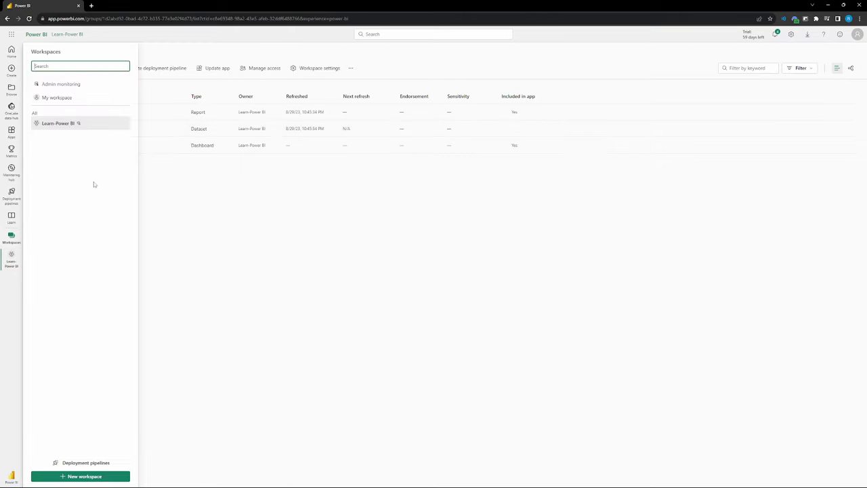